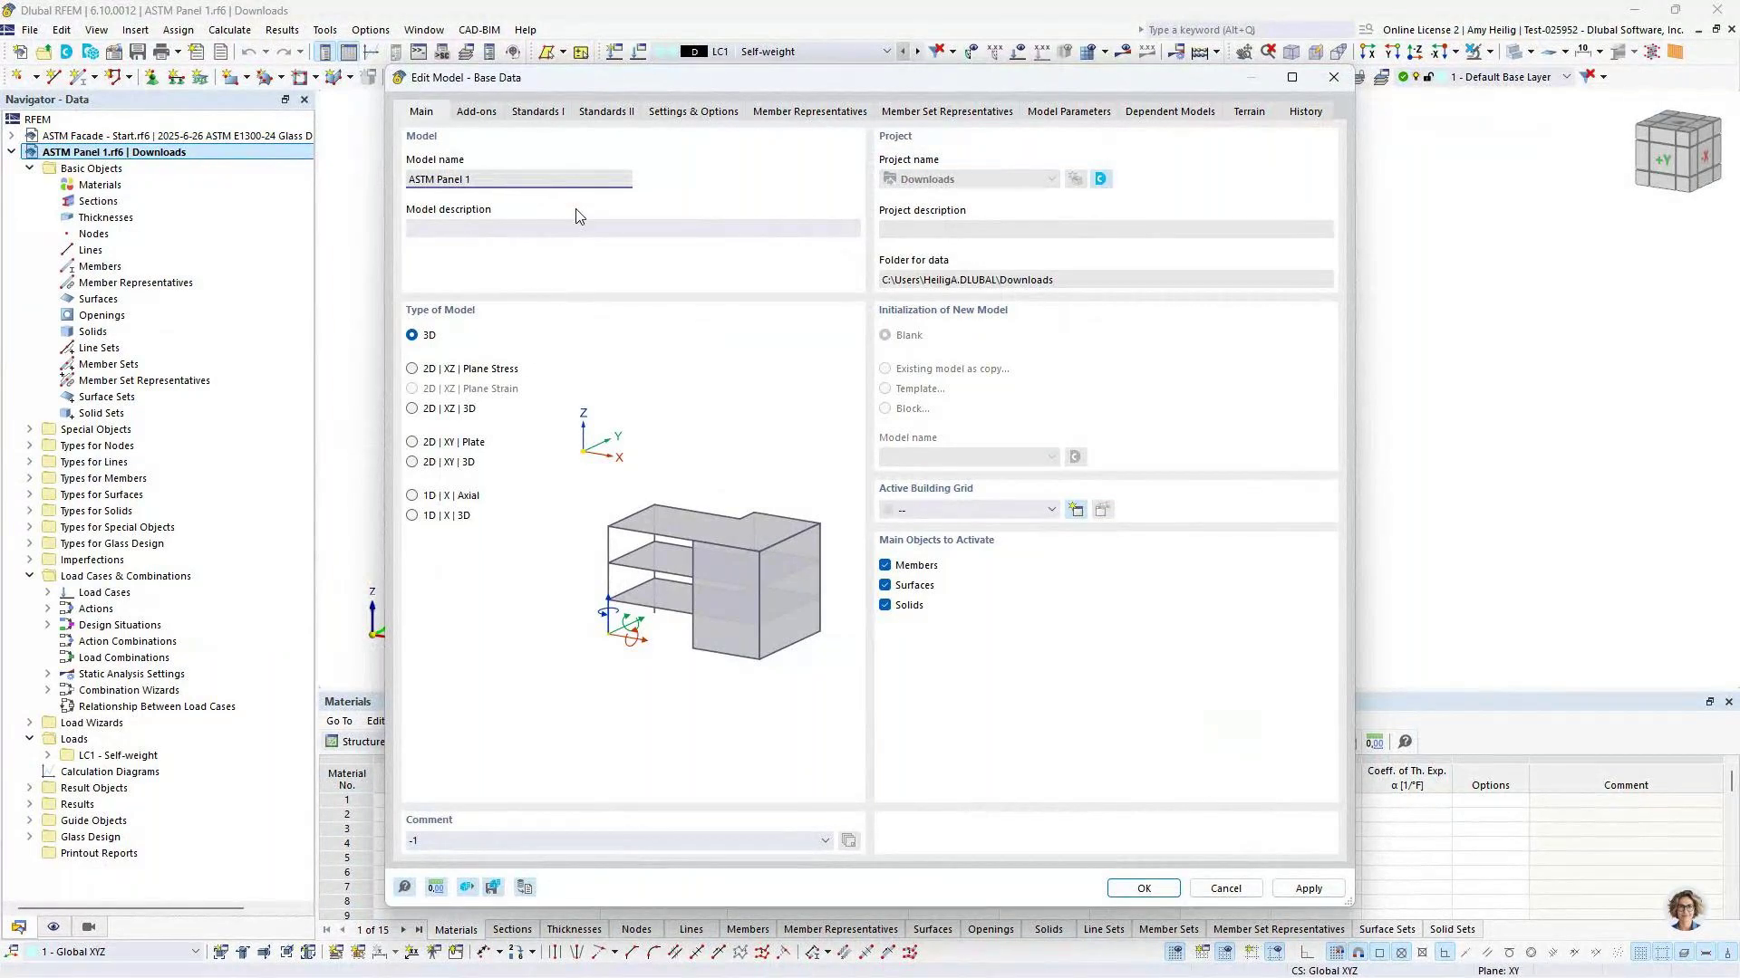
Review the active add-ons and the standards for load combinations and glass design in the model's base data, and accept the settings
{"action": "key", "text": "ctrl+Tab"}
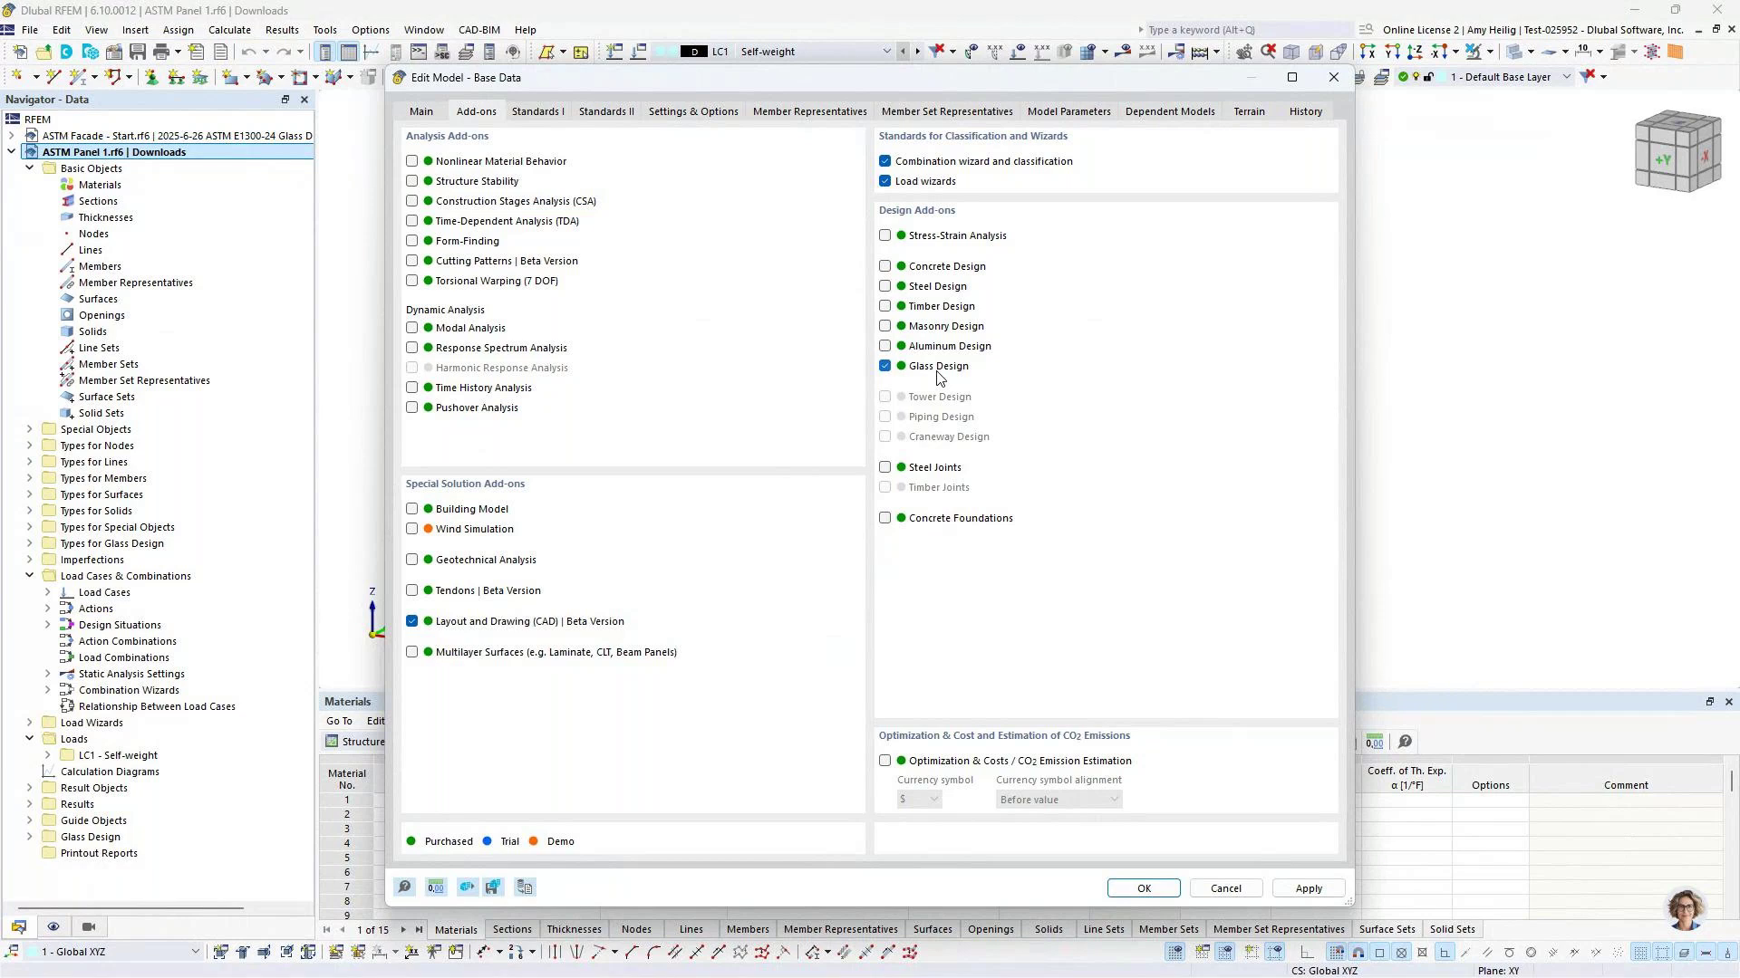
{"action": "left_click", "coordinate": [542, 114]}
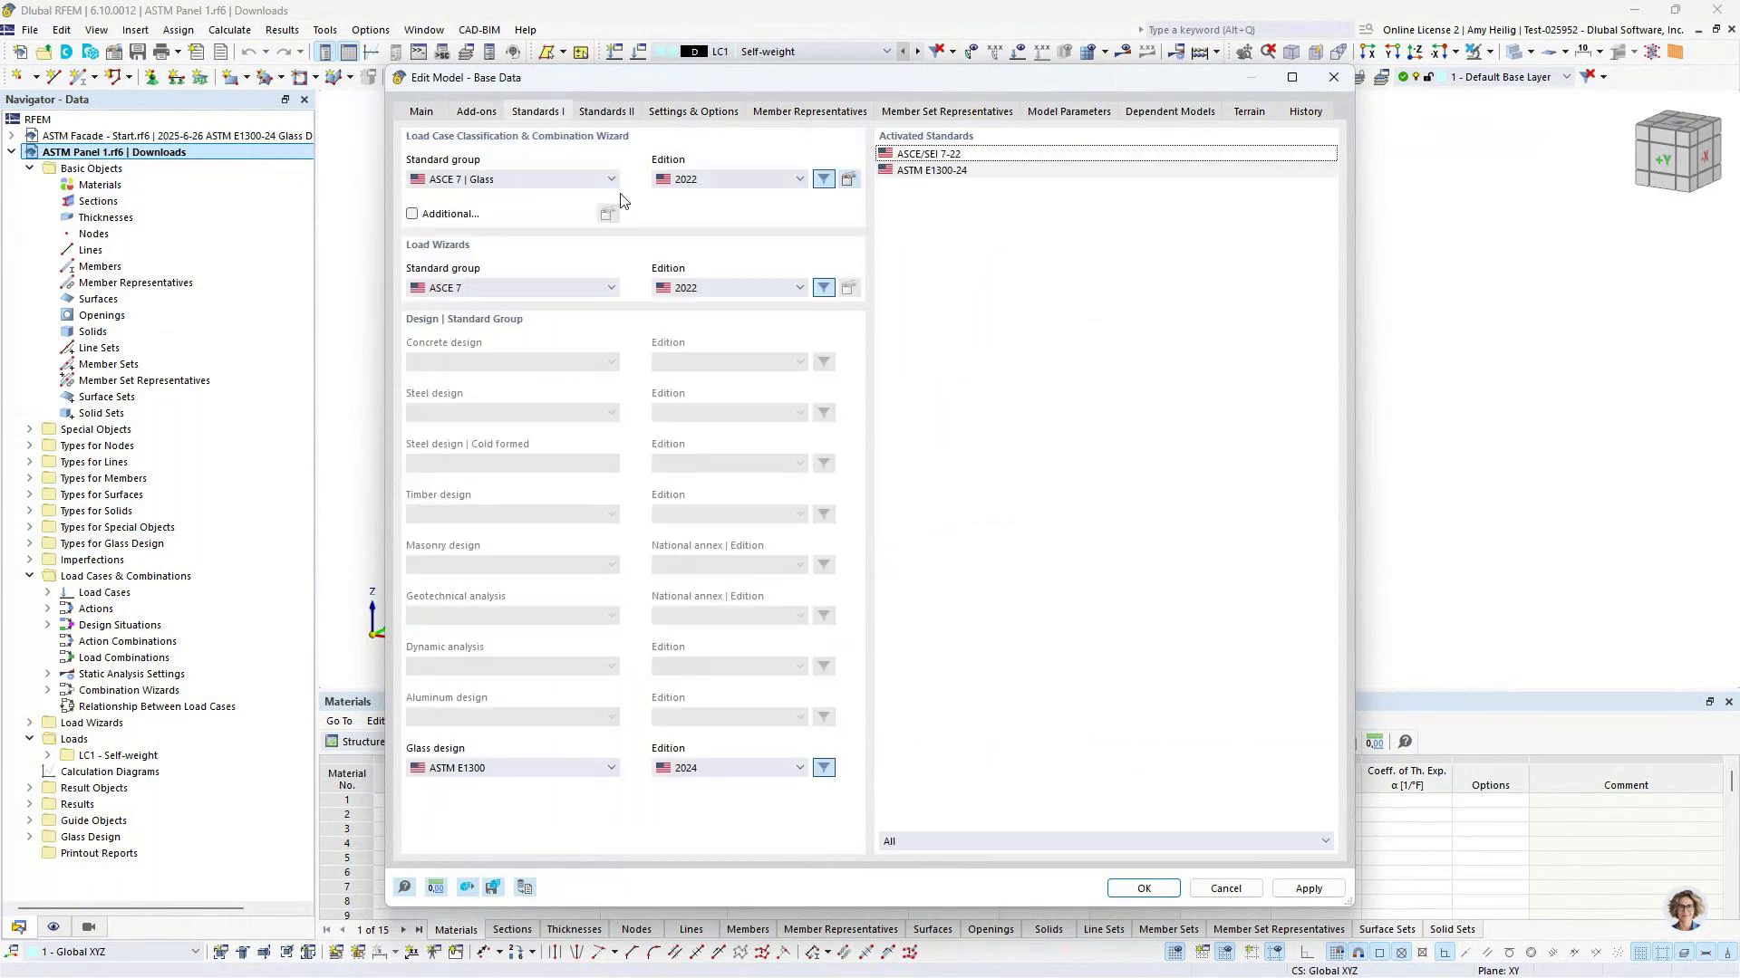
{"action": "left_click", "coordinate": [560, 180]}
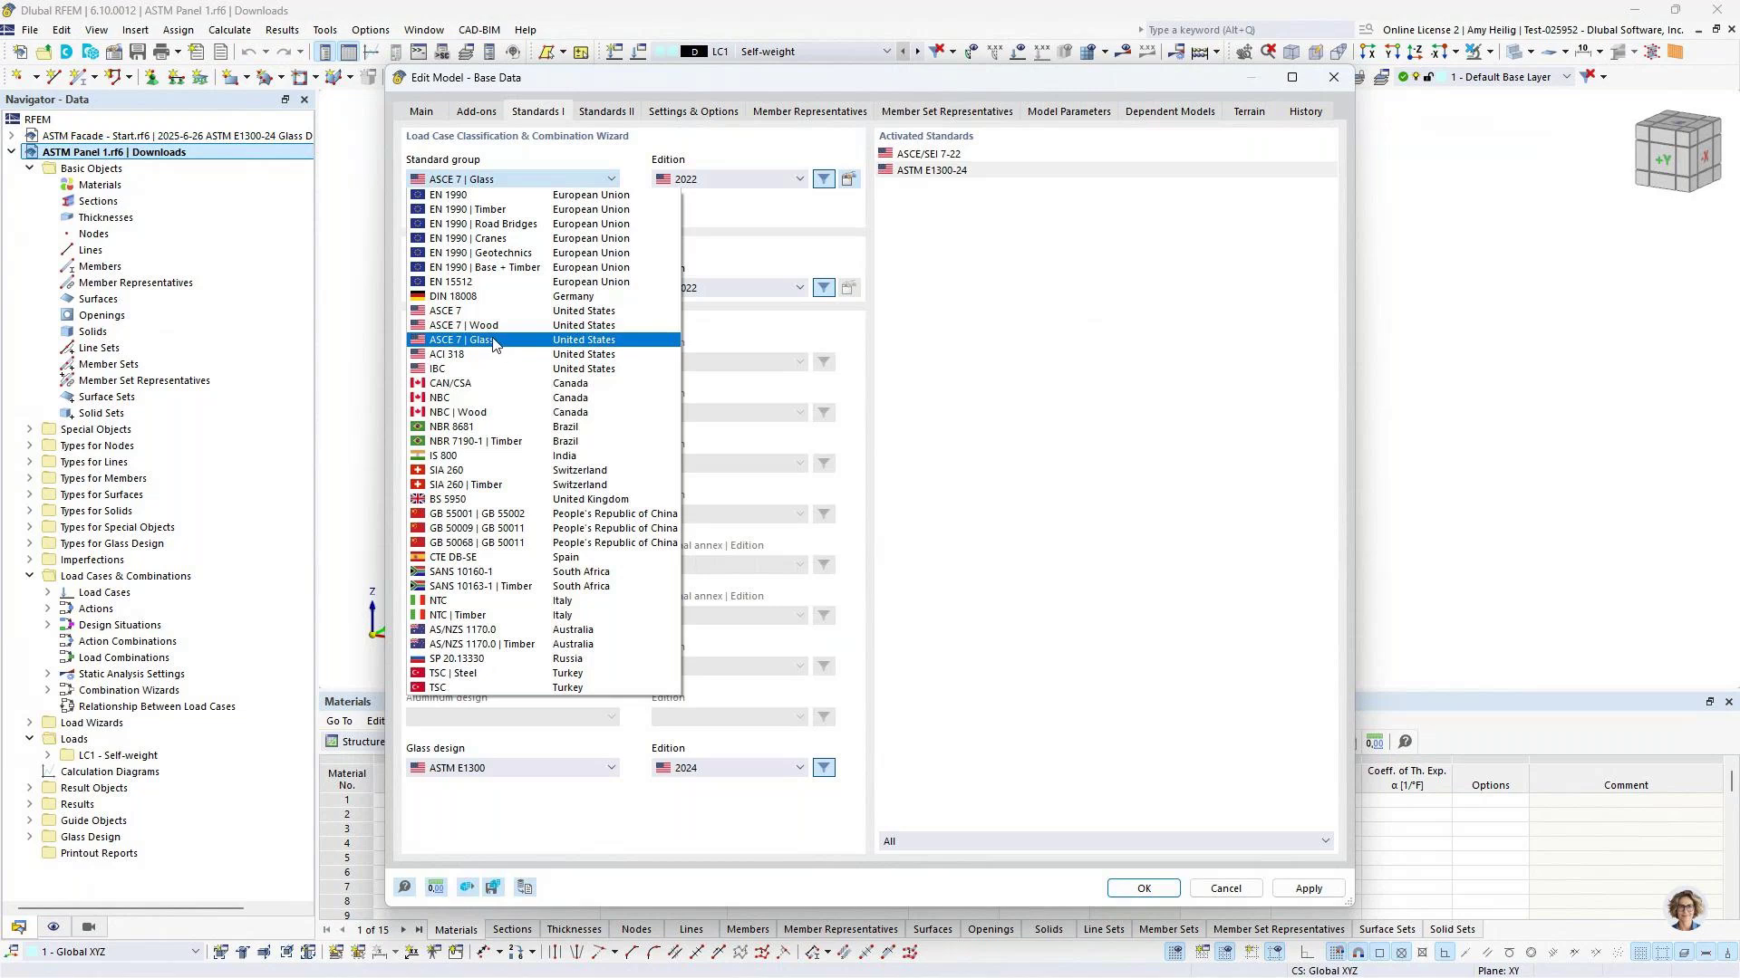
{"action": "left_click", "coordinate": [981, 414]}
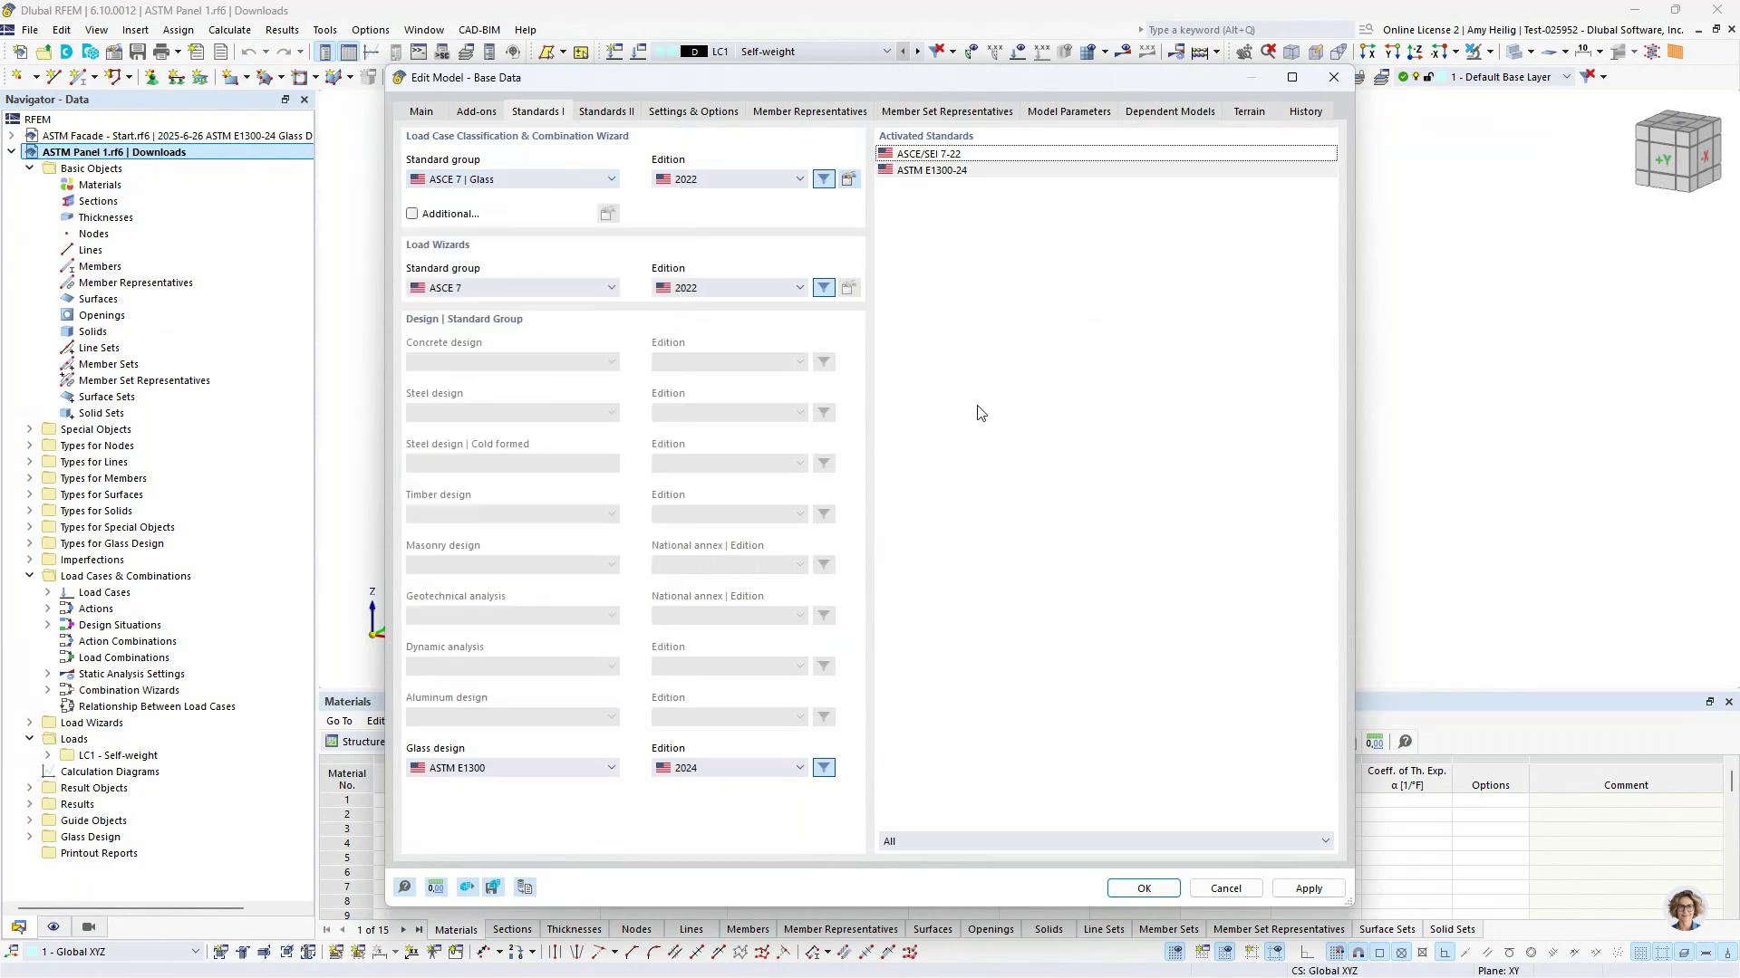
{"action": "left_click", "coordinate": [504, 770]}
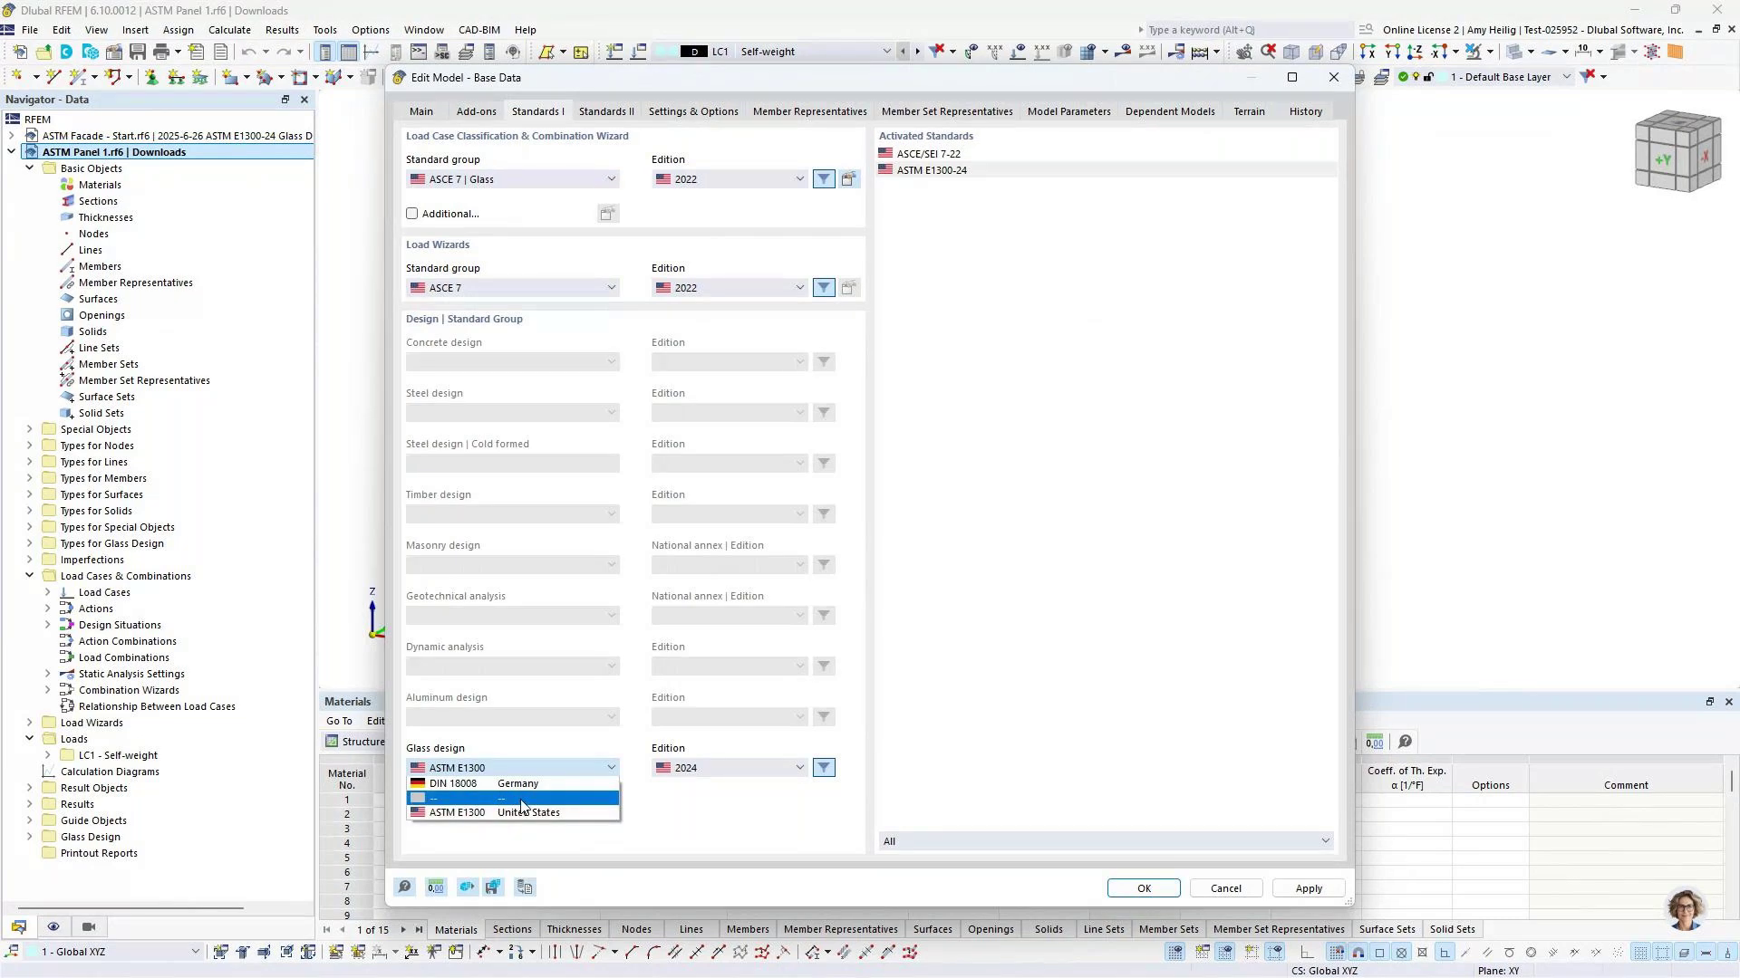
{"action": "left_click", "coordinate": [717, 838]}
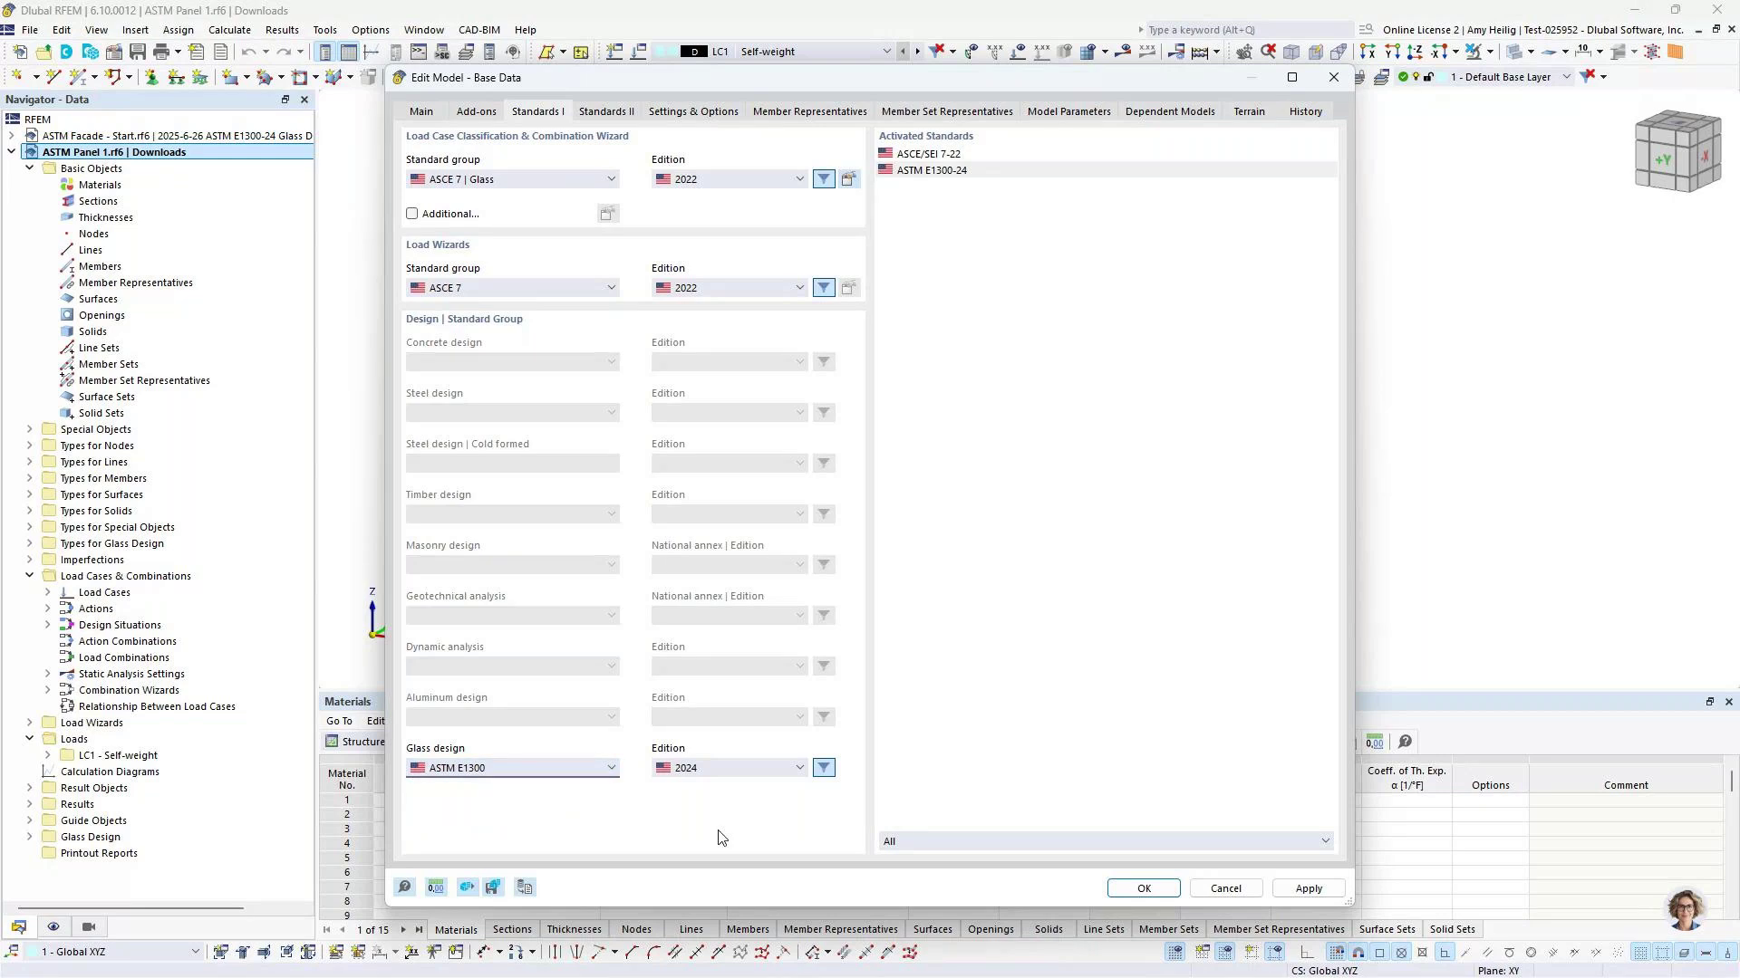
{"action": "left_click", "coordinate": [1140, 887]}
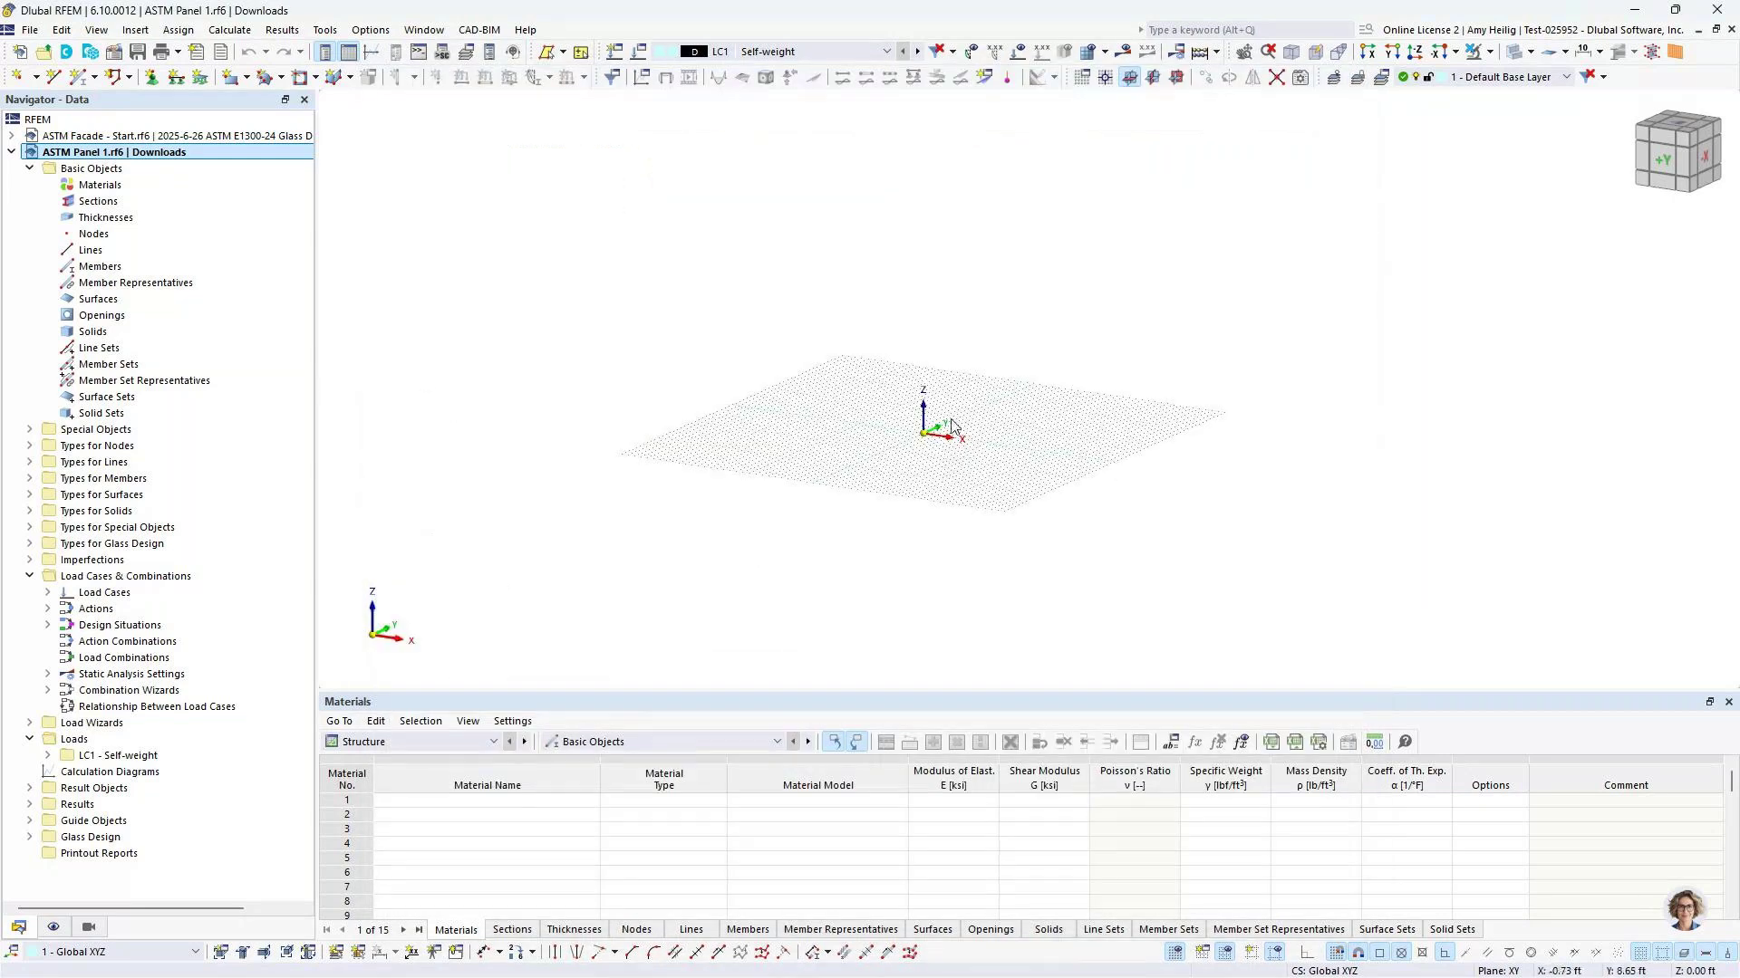
Place the end nodes of an arc defined via edge nodes and radius at the origin and at X 0, Y 5, Z 0 ft
{"action": "scroll", "coordinate": [949, 426], "scroll_direction": "up", "scroll_amount": 1}
{"action": "scroll", "coordinate": [949, 426], "scroll_direction": "up", "scroll_amount": 2}
{"action": "scroll", "coordinate": [950, 429], "scroll_direction": "up", "scroll_amount": 1}
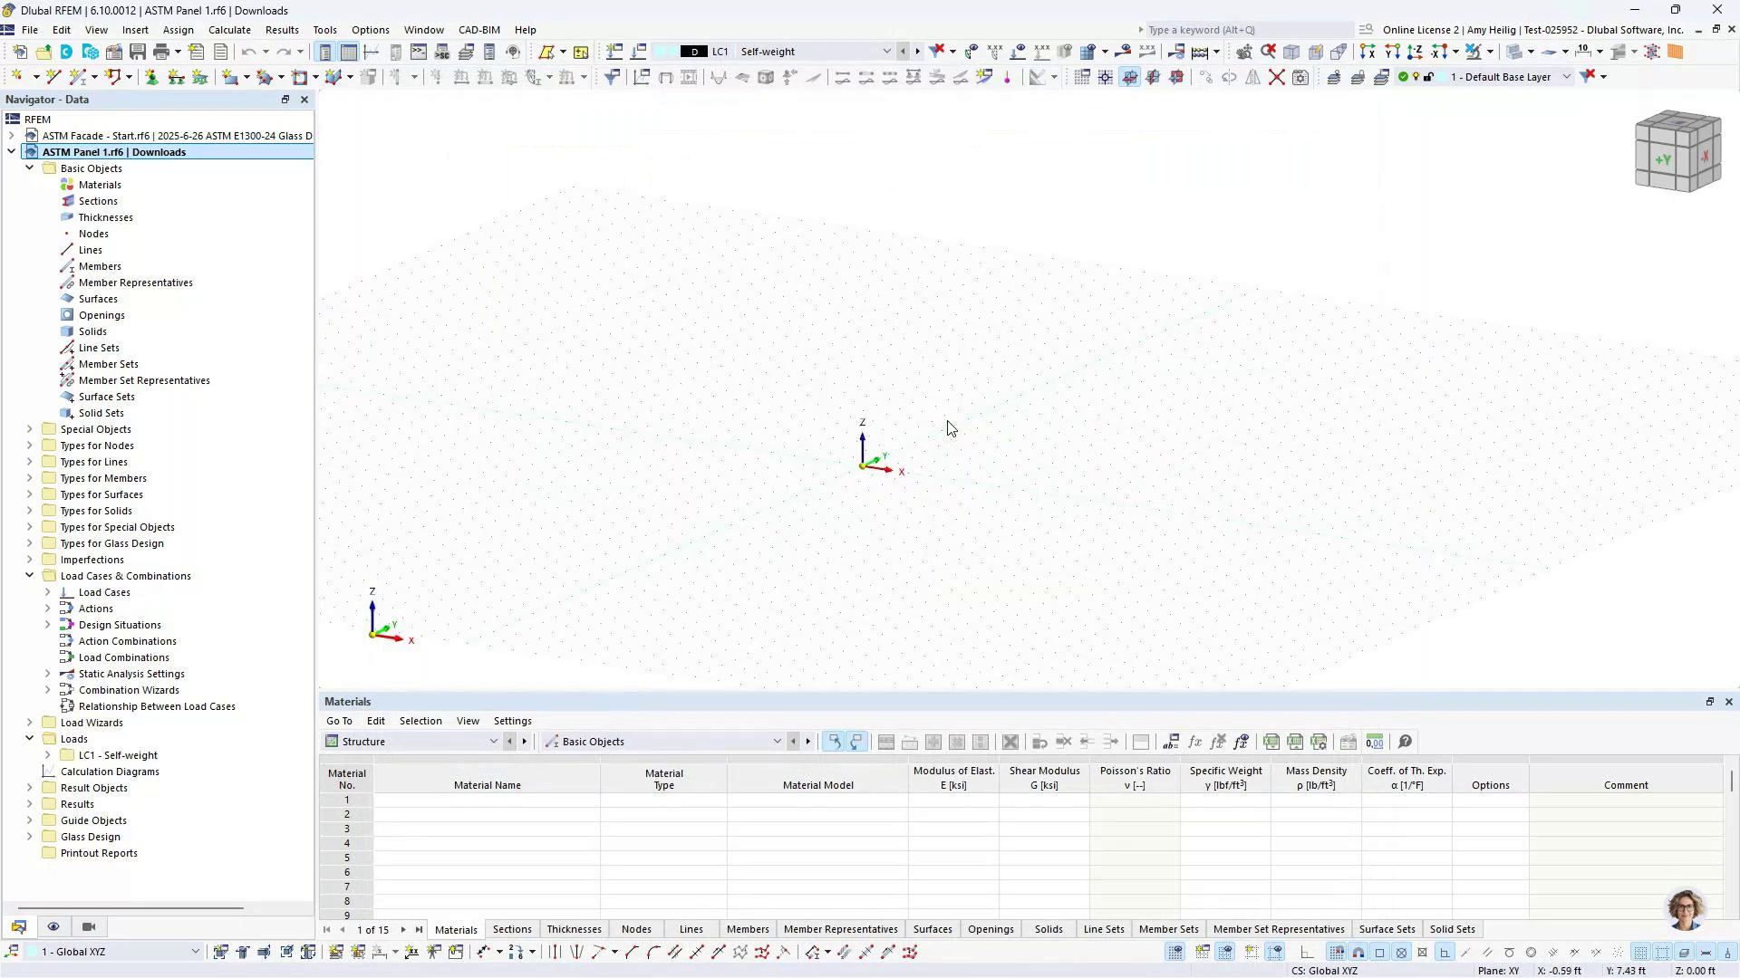
{"action": "scroll", "coordinate": [950, 428], "scroll_direction": "up", "scroll_amount": 1}
{"action": "middle_click_drag", "start_coordinate": [854, 517], "coordinate": [794, 534], "text": "ctrl"}
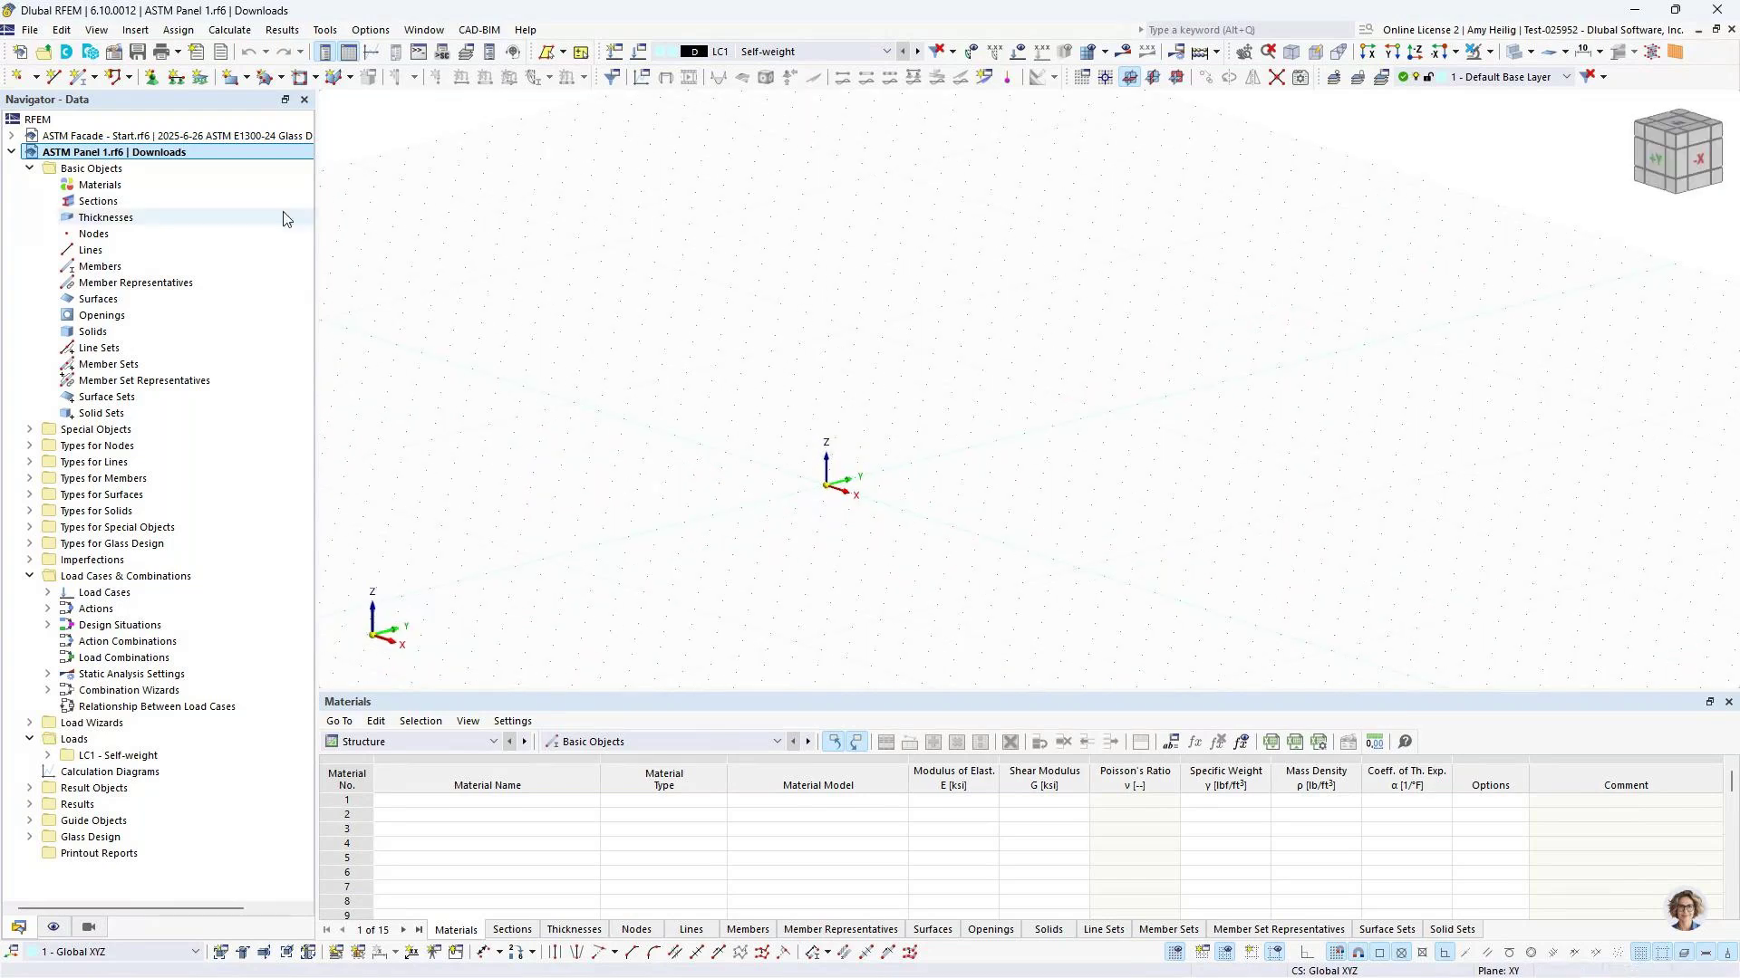
{"action": "left_click", "coordinate": [51, 79]}
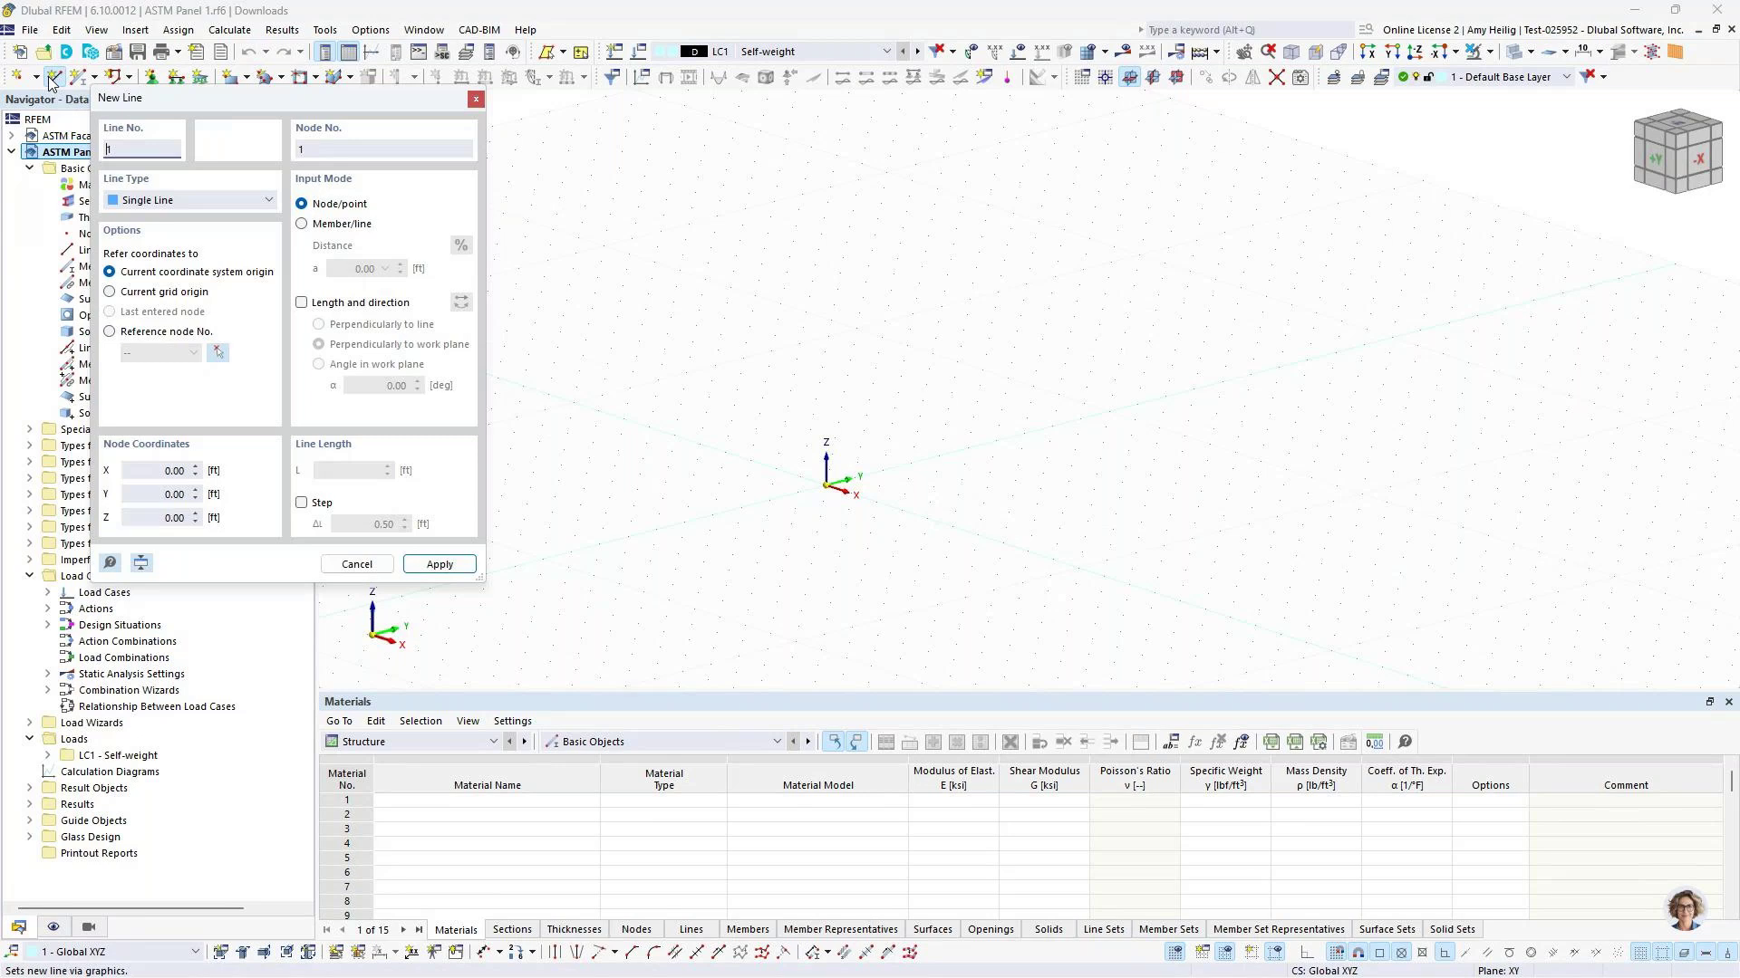
{"action": "left_click", "coordinate": [171, 204]}
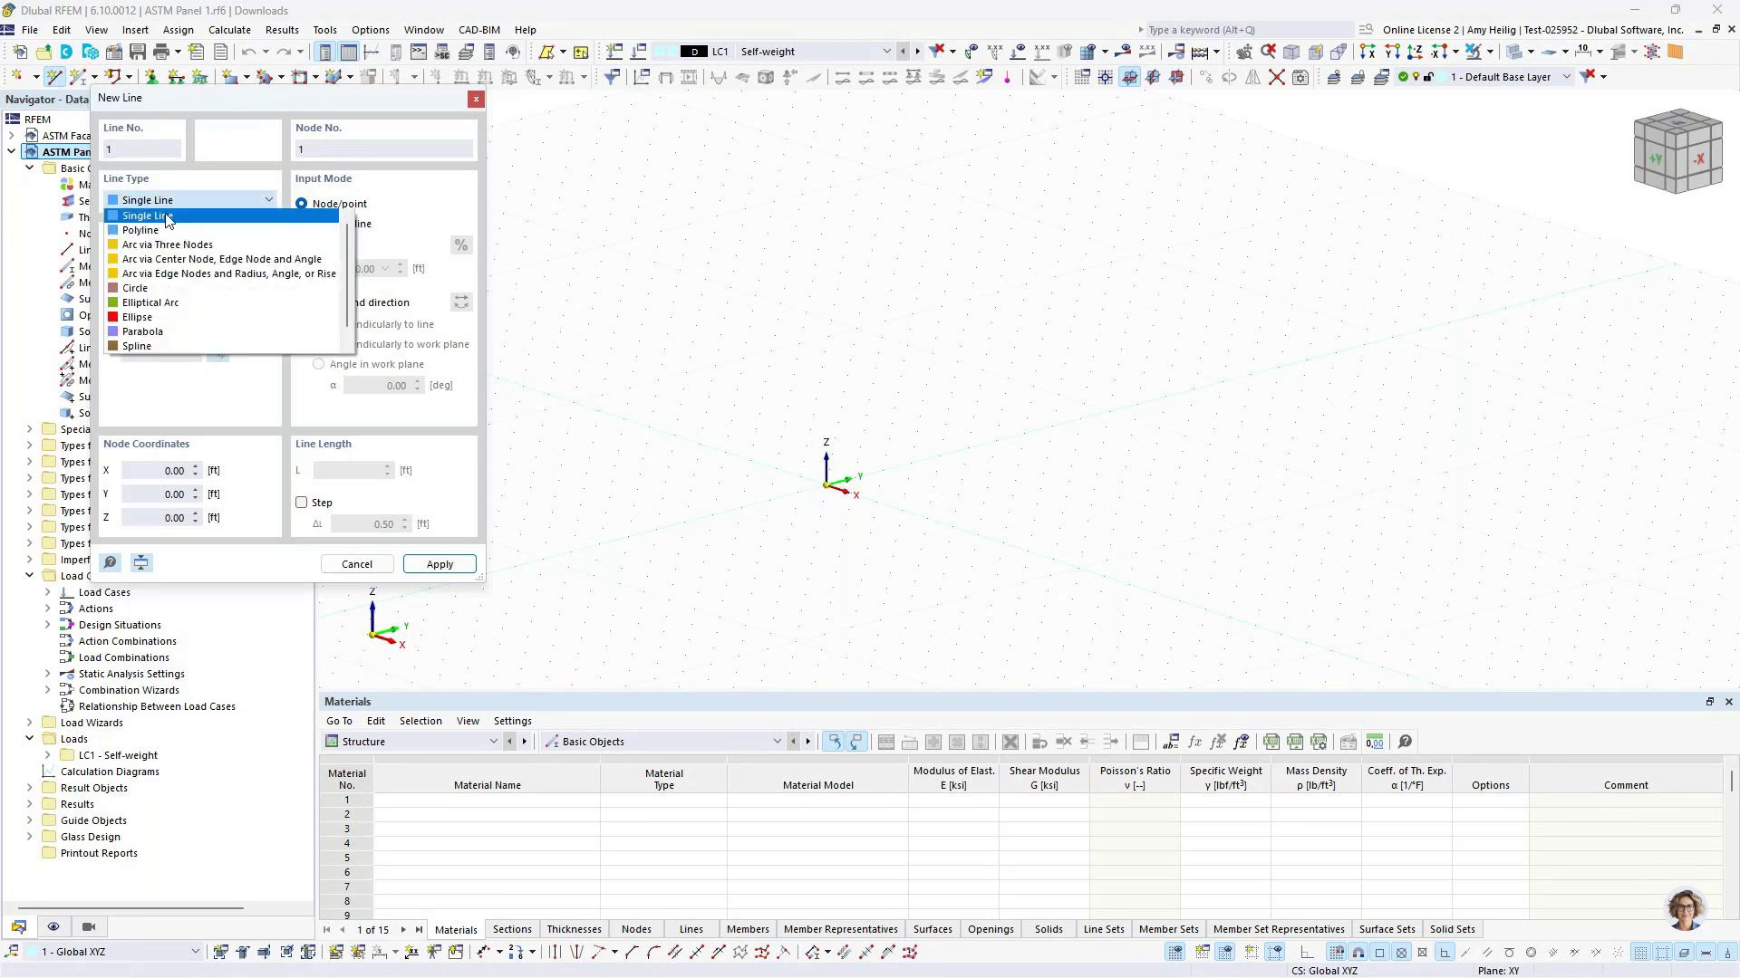
{"action": "left_click", "coordinate": [143, 274]}
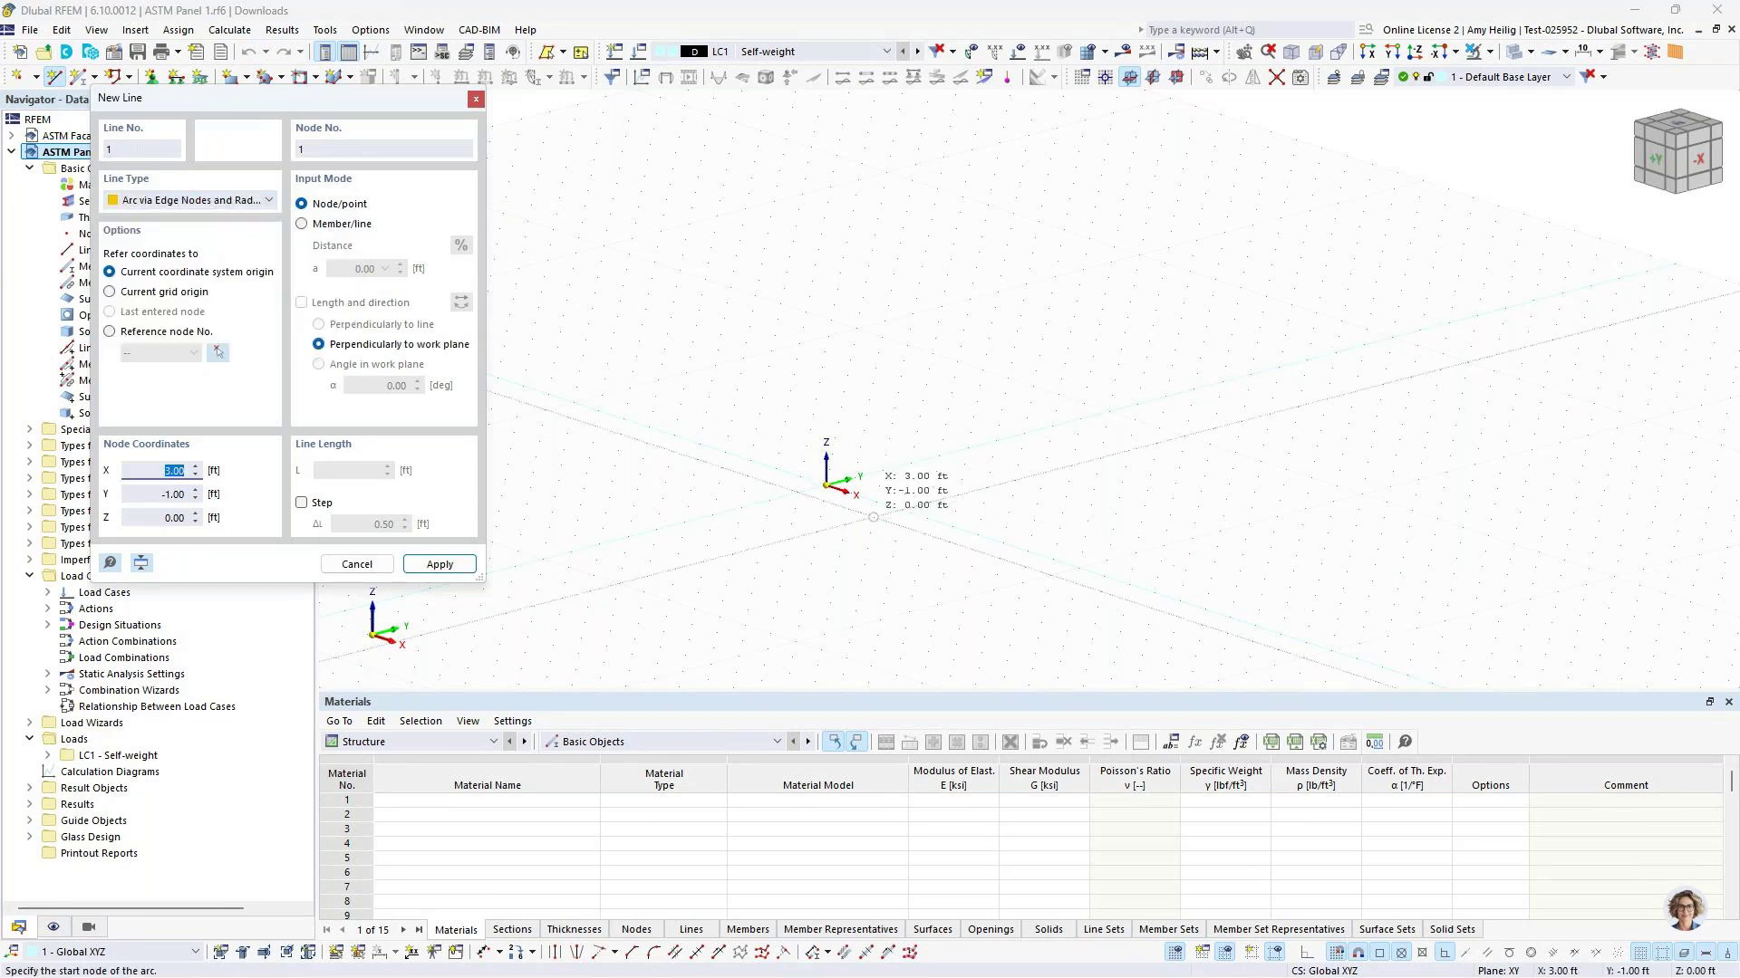
{"action": "left_click", "coordinate": [830, 490]}
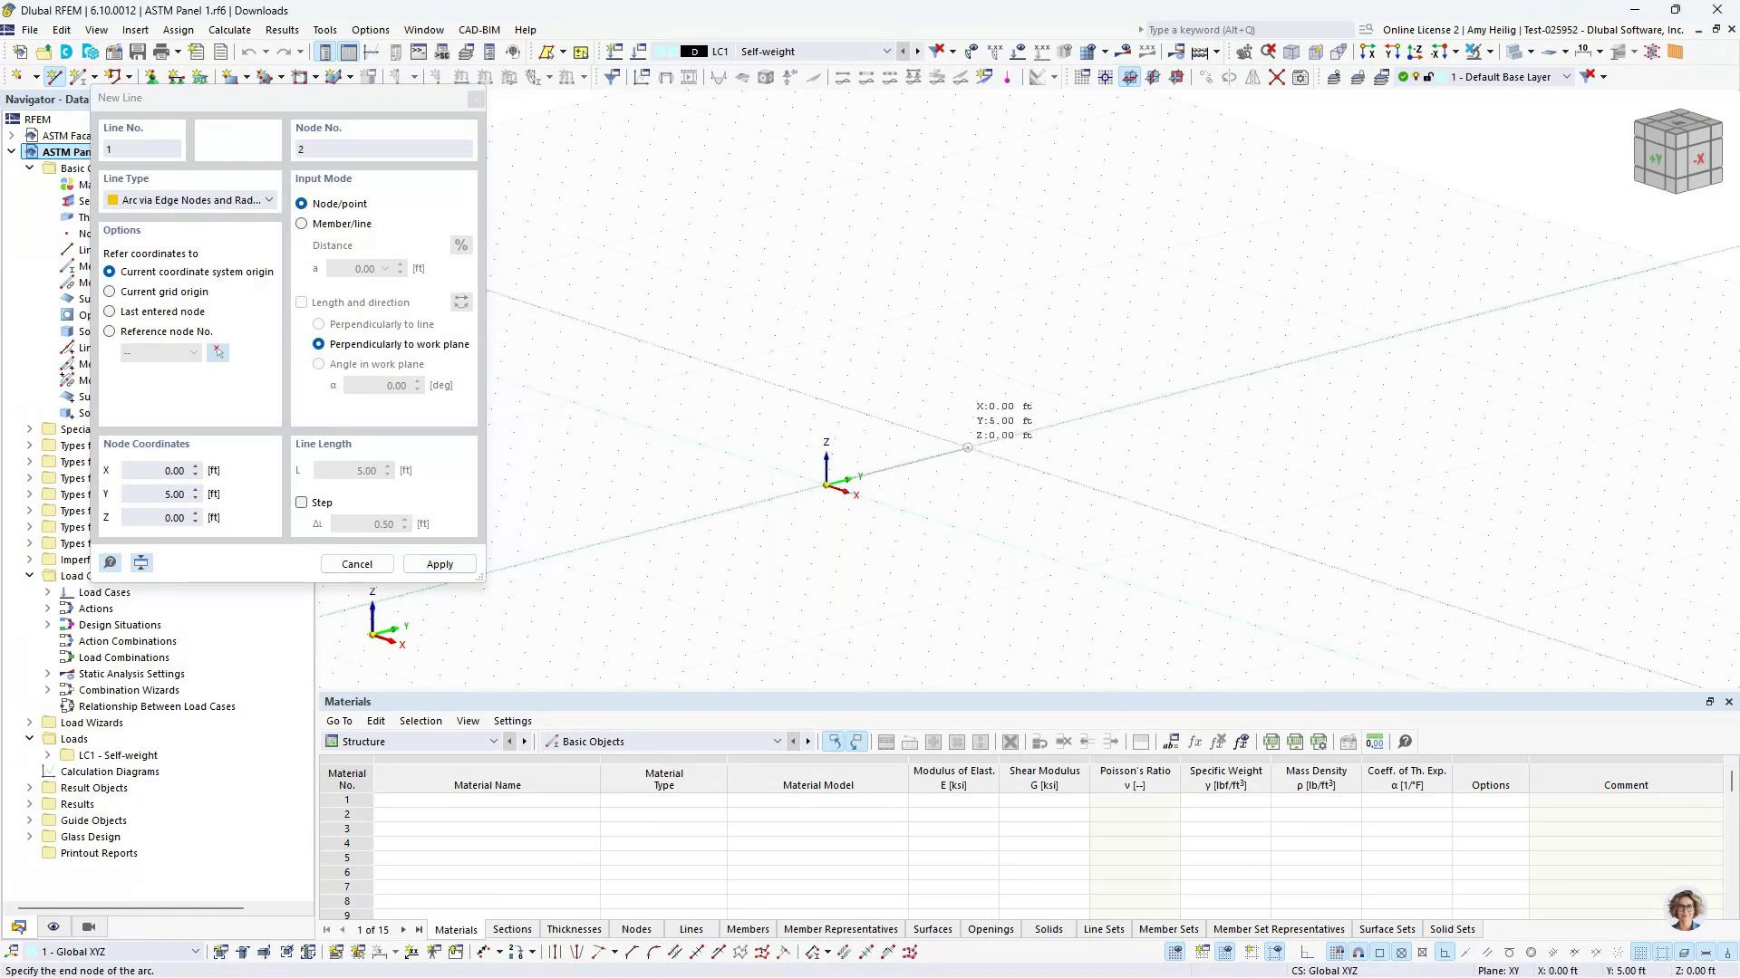
{"action": "left_click", "coordinate": [968, 447]}
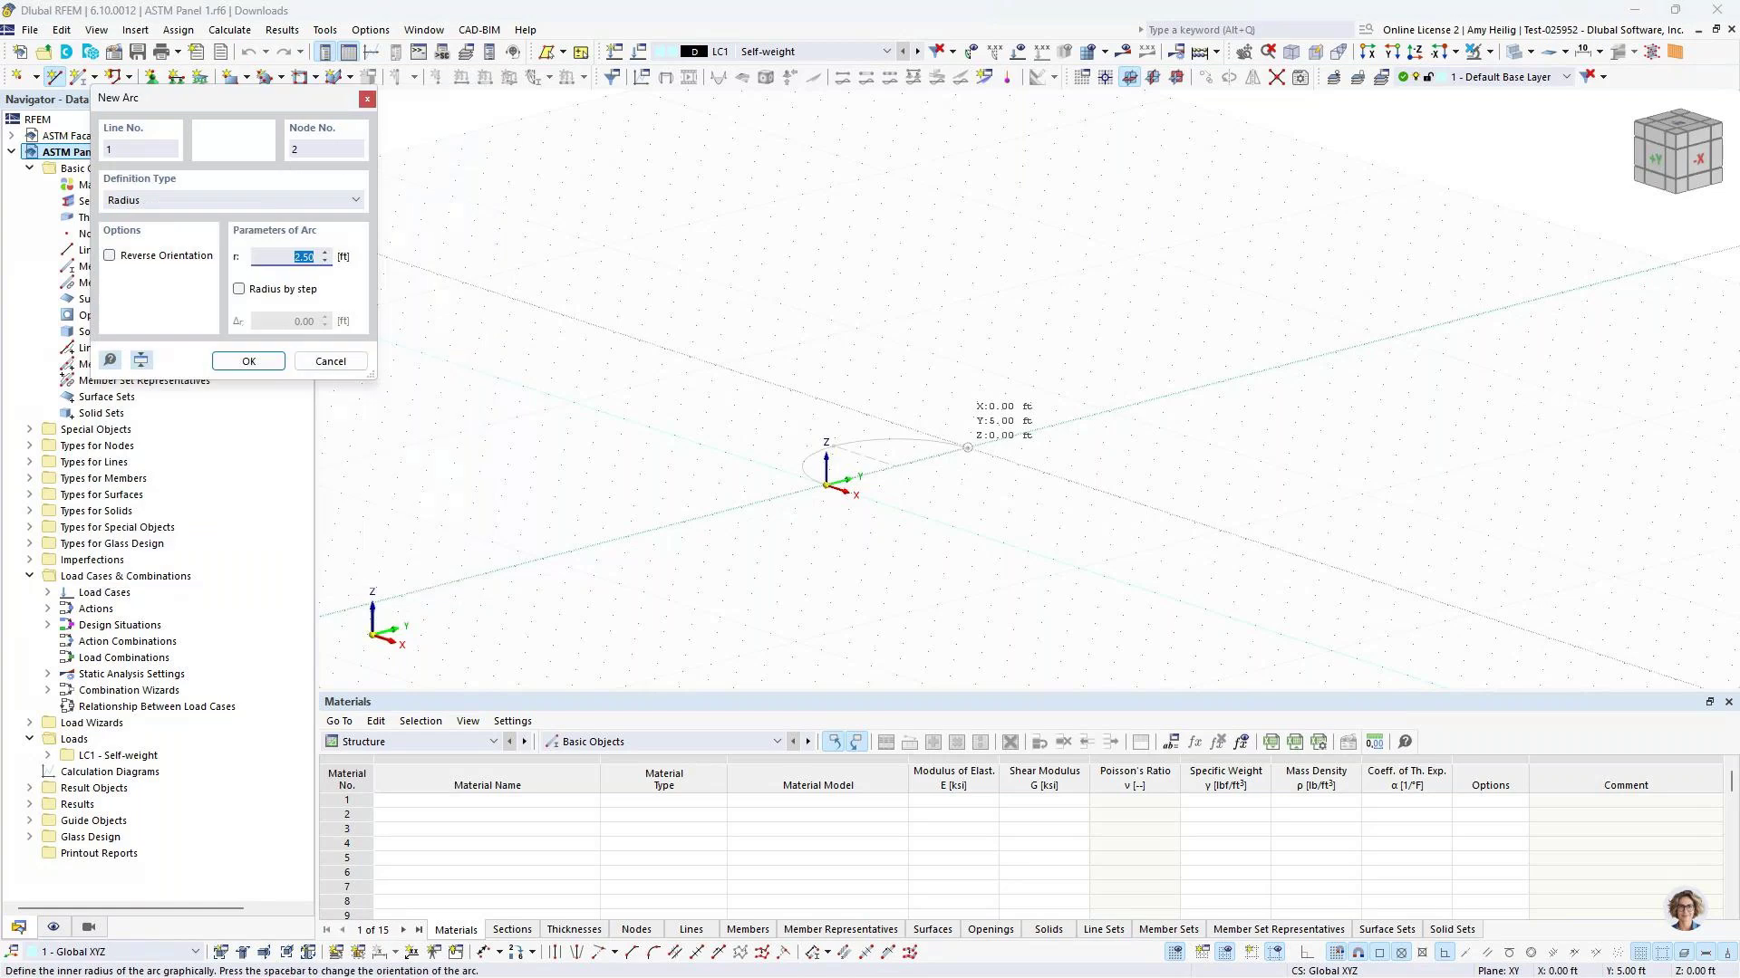
Reverse the arc's orientation, set its radius to 6.0 ft and finish line creation
{"action": "scroll", "coordinate": [897, 490], "scroll_direction": "up", "scroll_amount": 3}
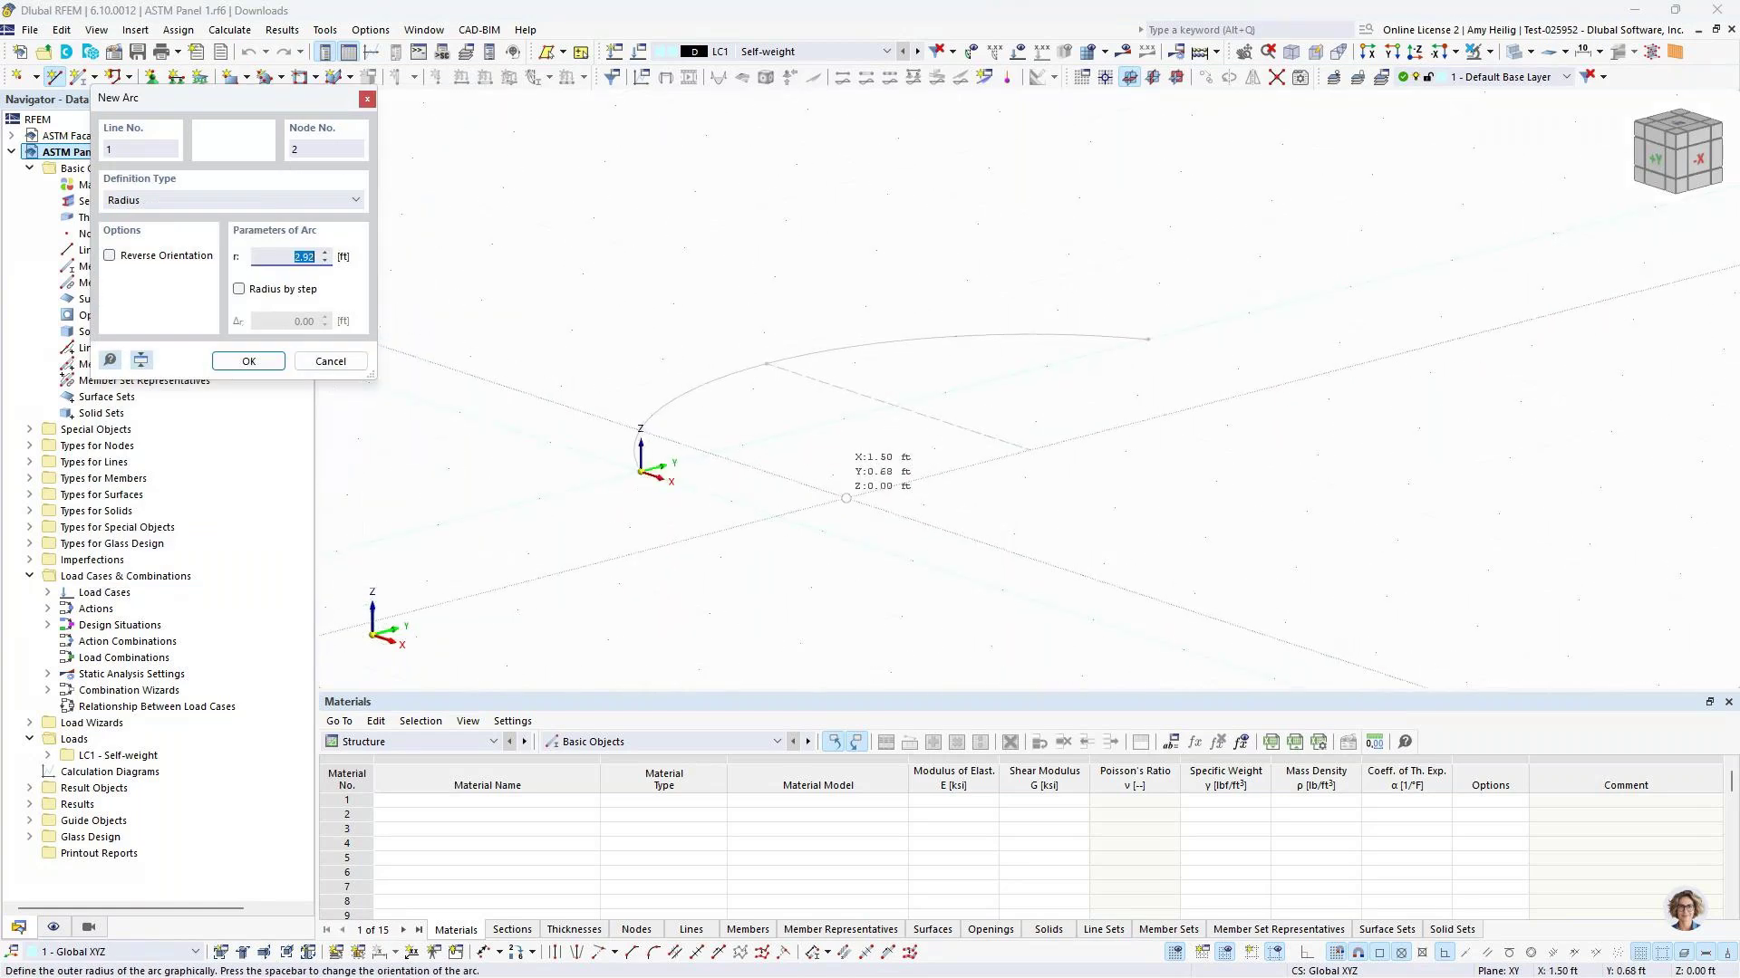
{"action": "left_click", "coordinate": [108, 257]}
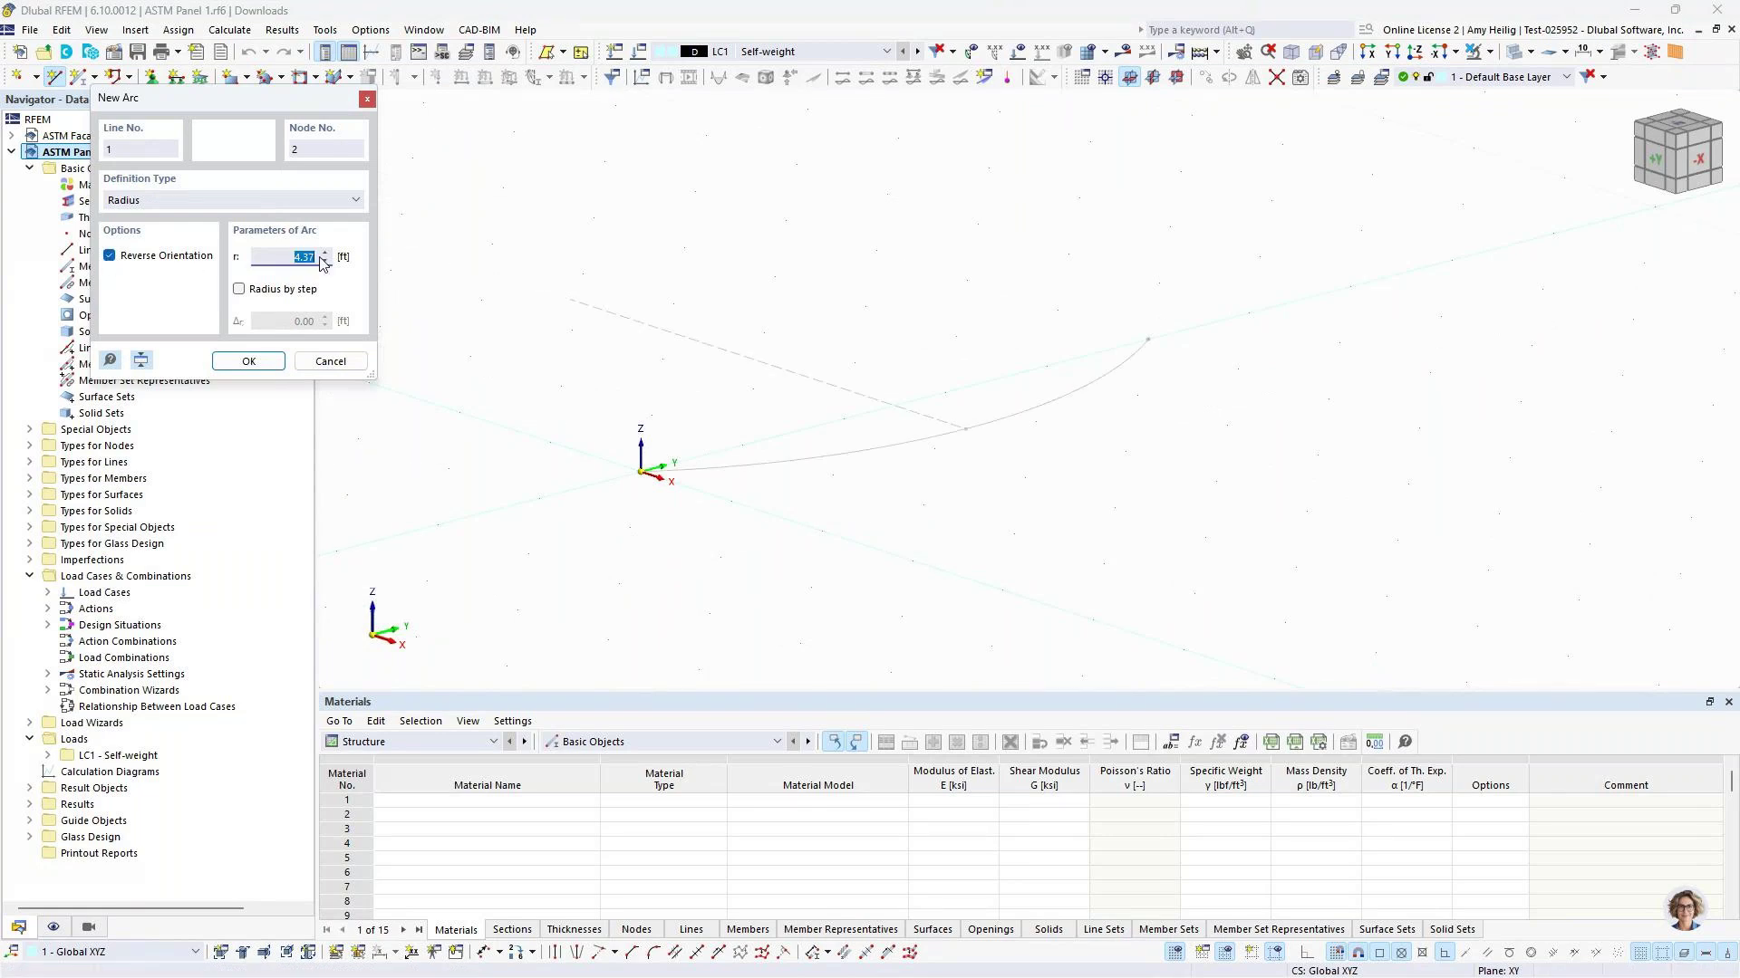
{"action": "type", "text": "6.0"}
{"action": "key", "text": "Return"}
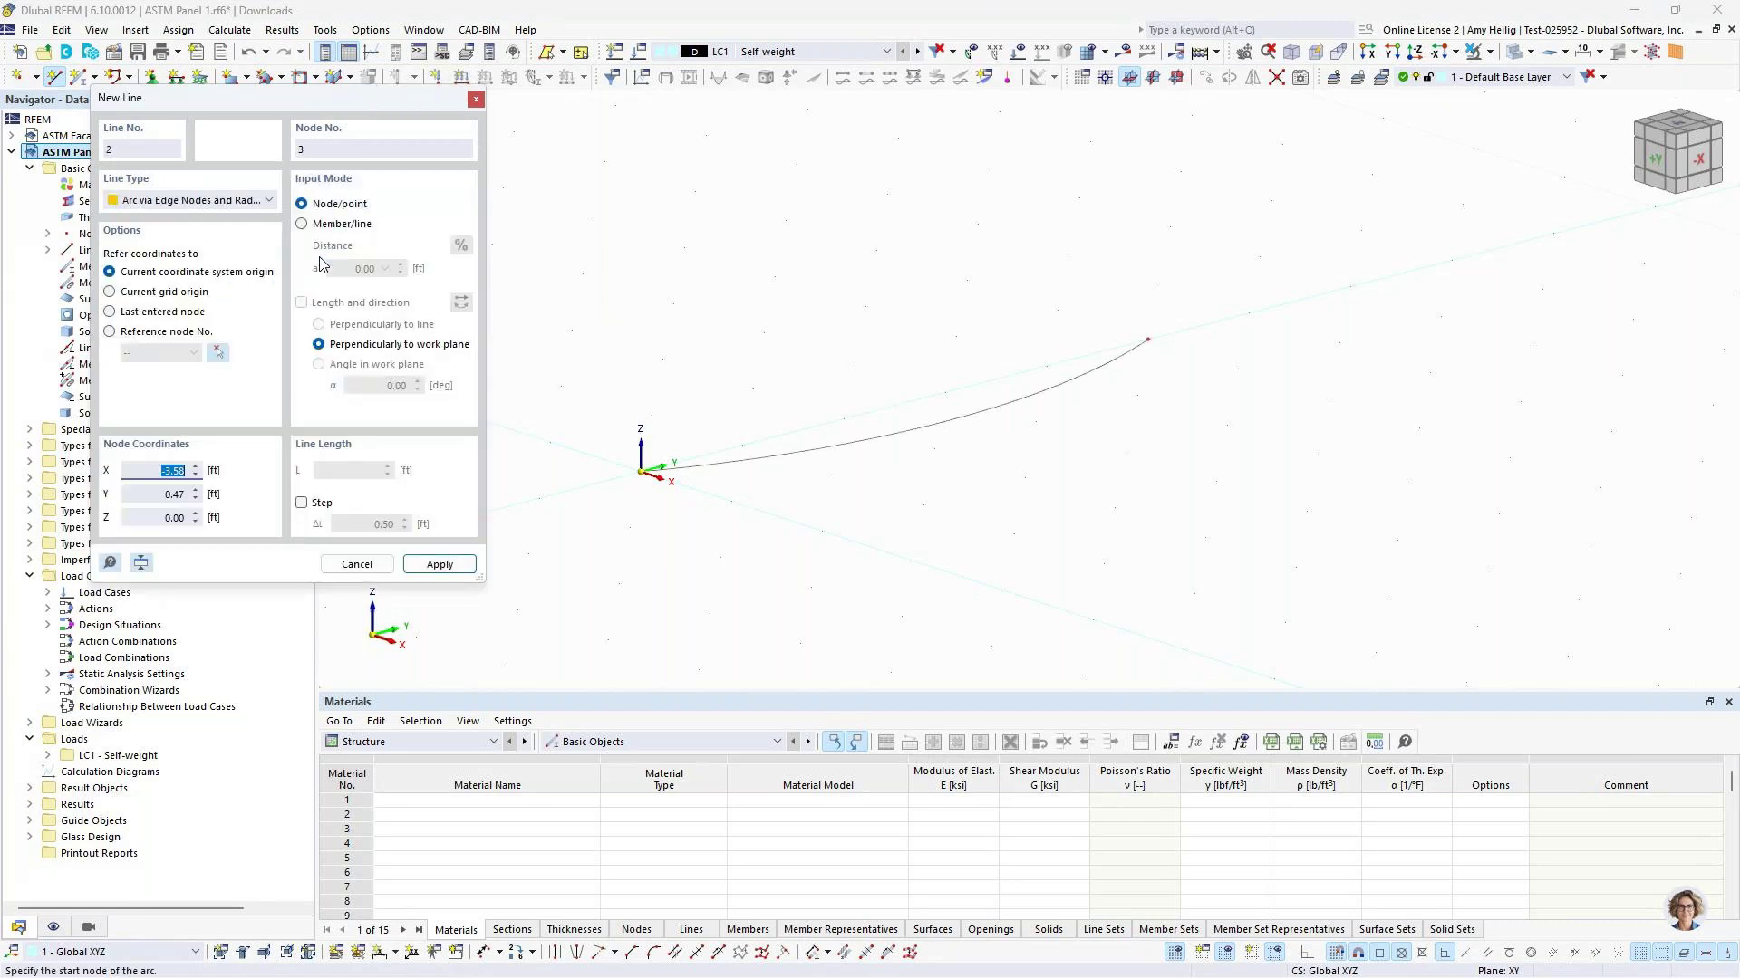
{"action": "key", "text": "Escape"}
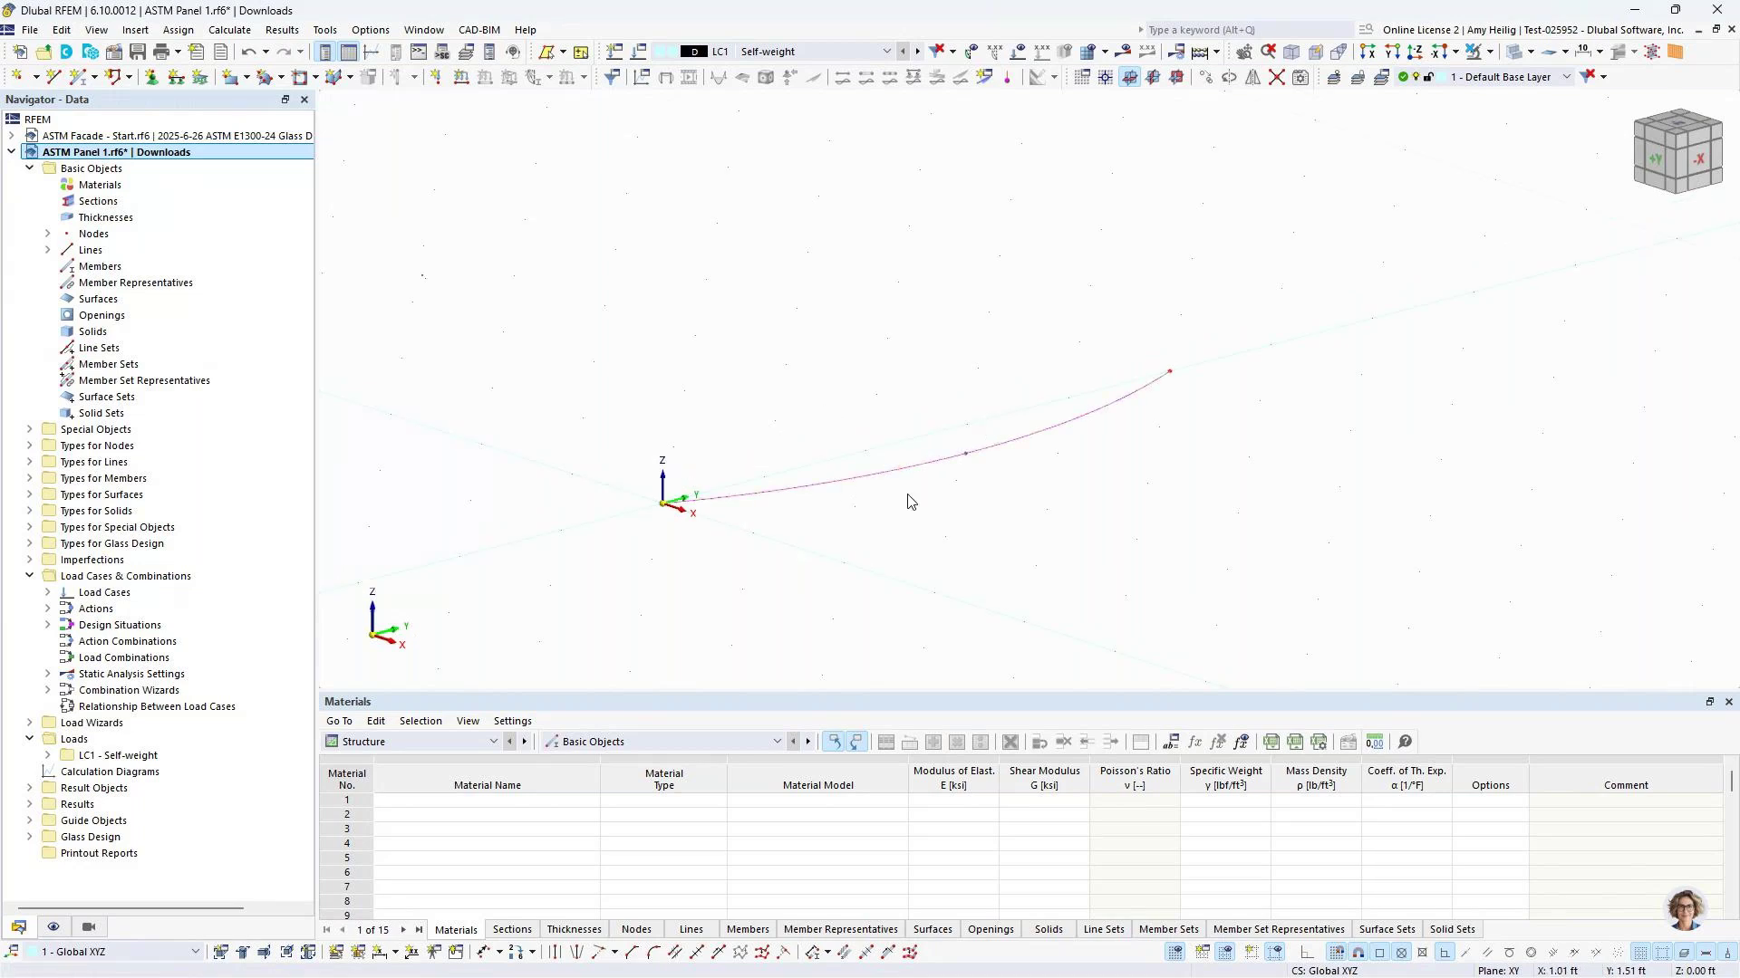
Extrude the arc line into a surface with a depth of 8 ft in the global +Z direction and hide the work plane grid
{"action": "right_click", "coordinate": [914, 473]}
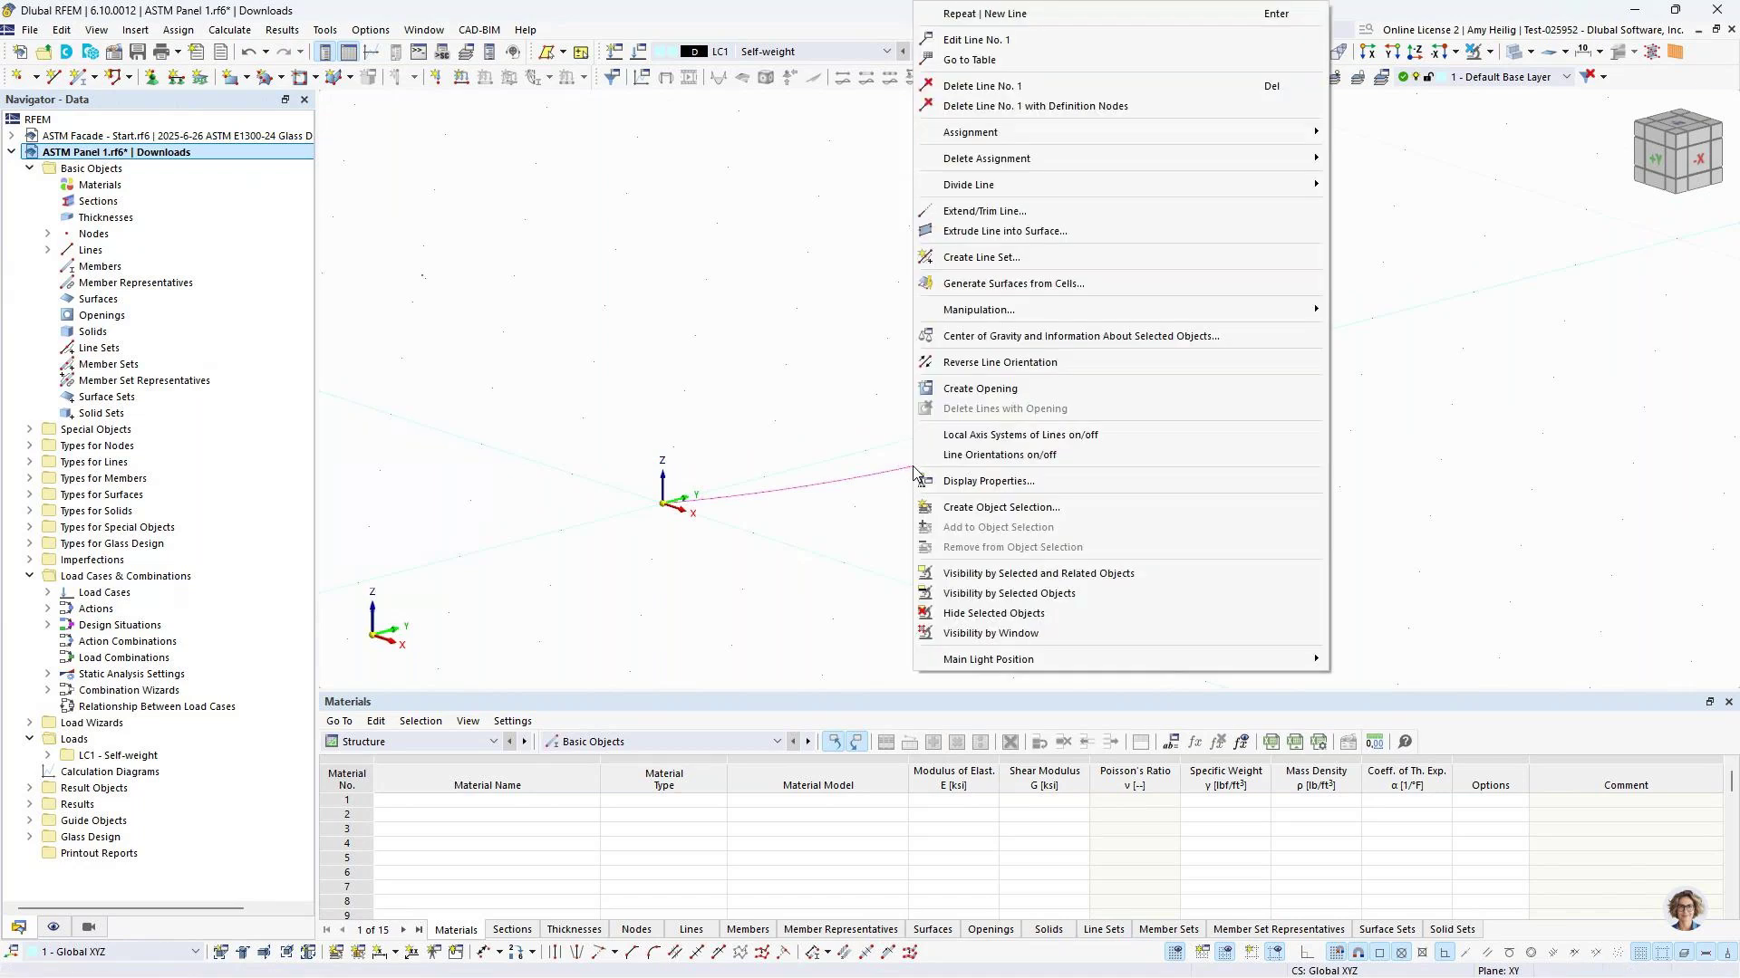
{"action": "left_click", "coordinate": [988, 238]}
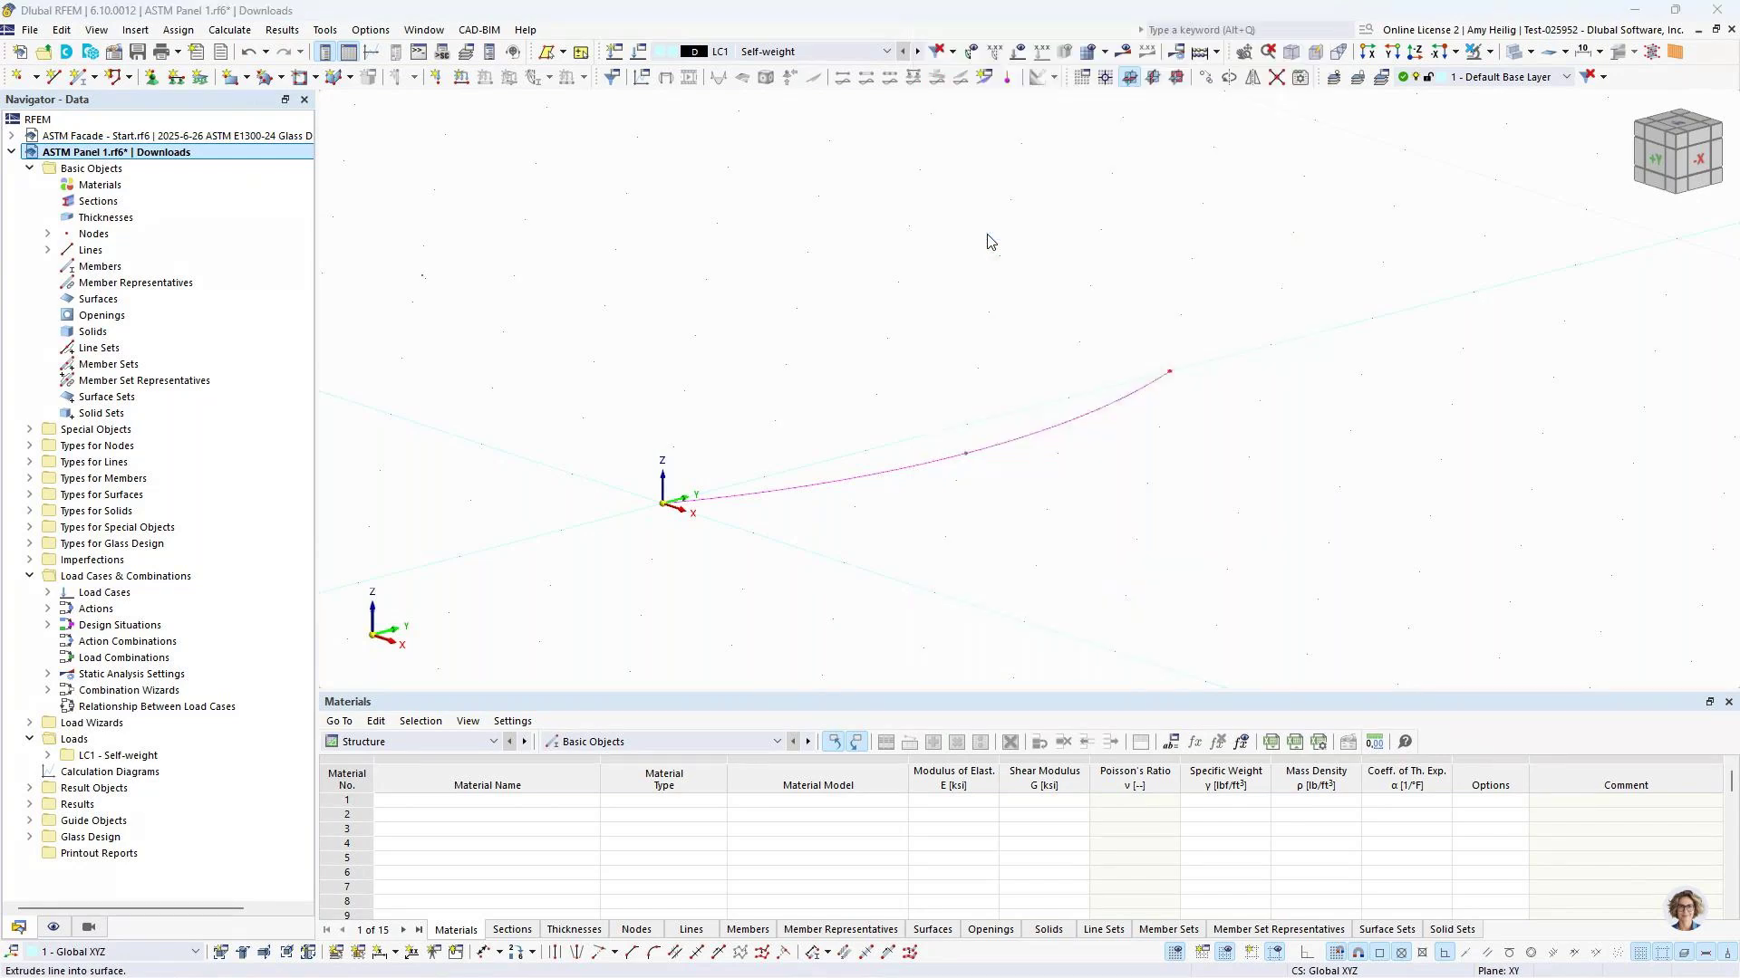
{"action": "left_click", "coordinate": [365, 397]}
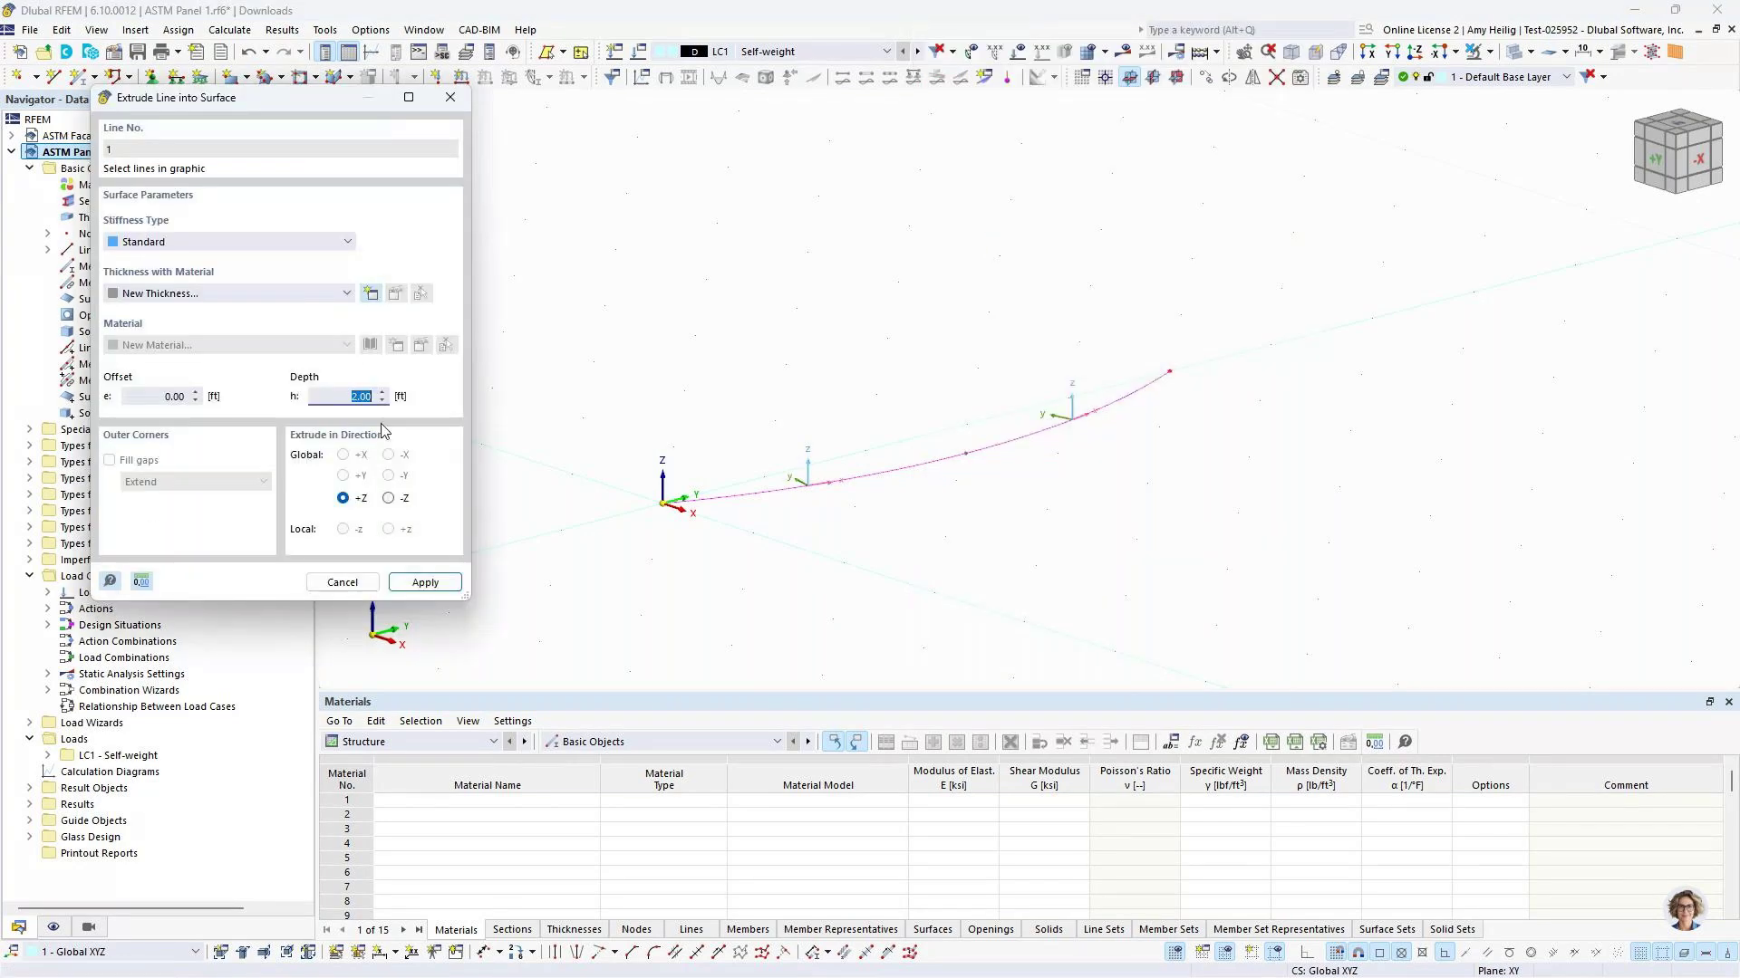
{"action": "type", "text": "8"}
{"action": "left_click", "coordinate": [427, 584]}
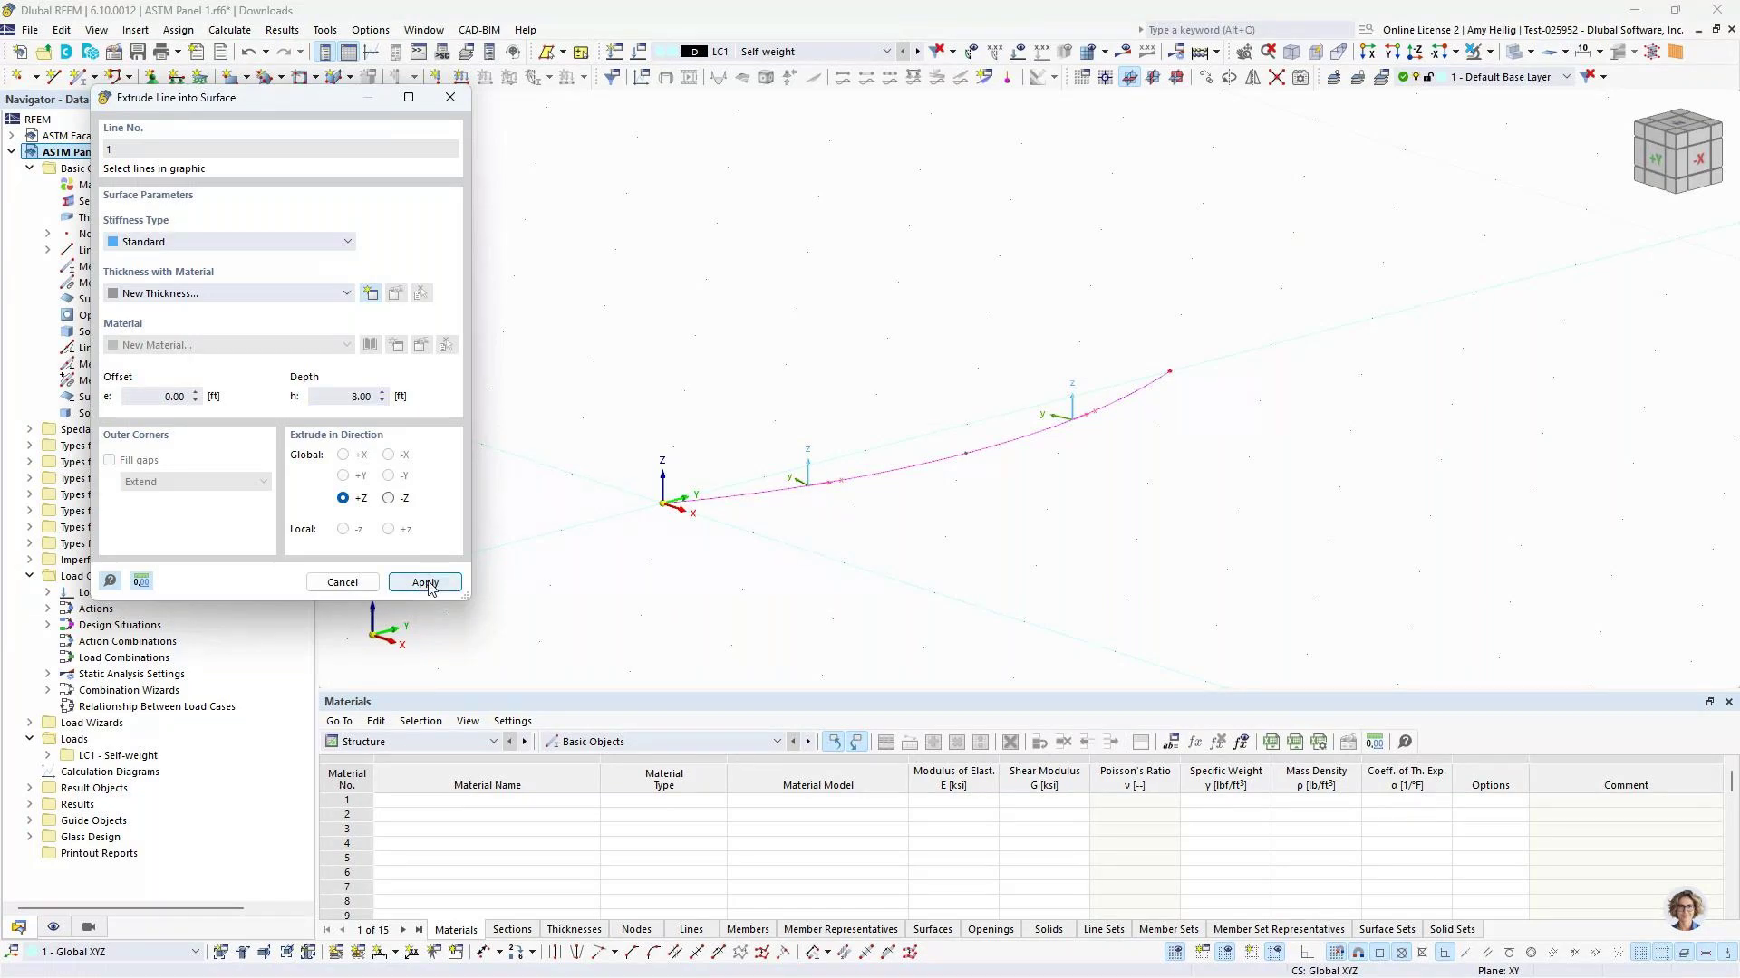
{"action": "scroll", "coordinate": [930, 538], "scroll_direction": "down", "scroll_amount": 3}
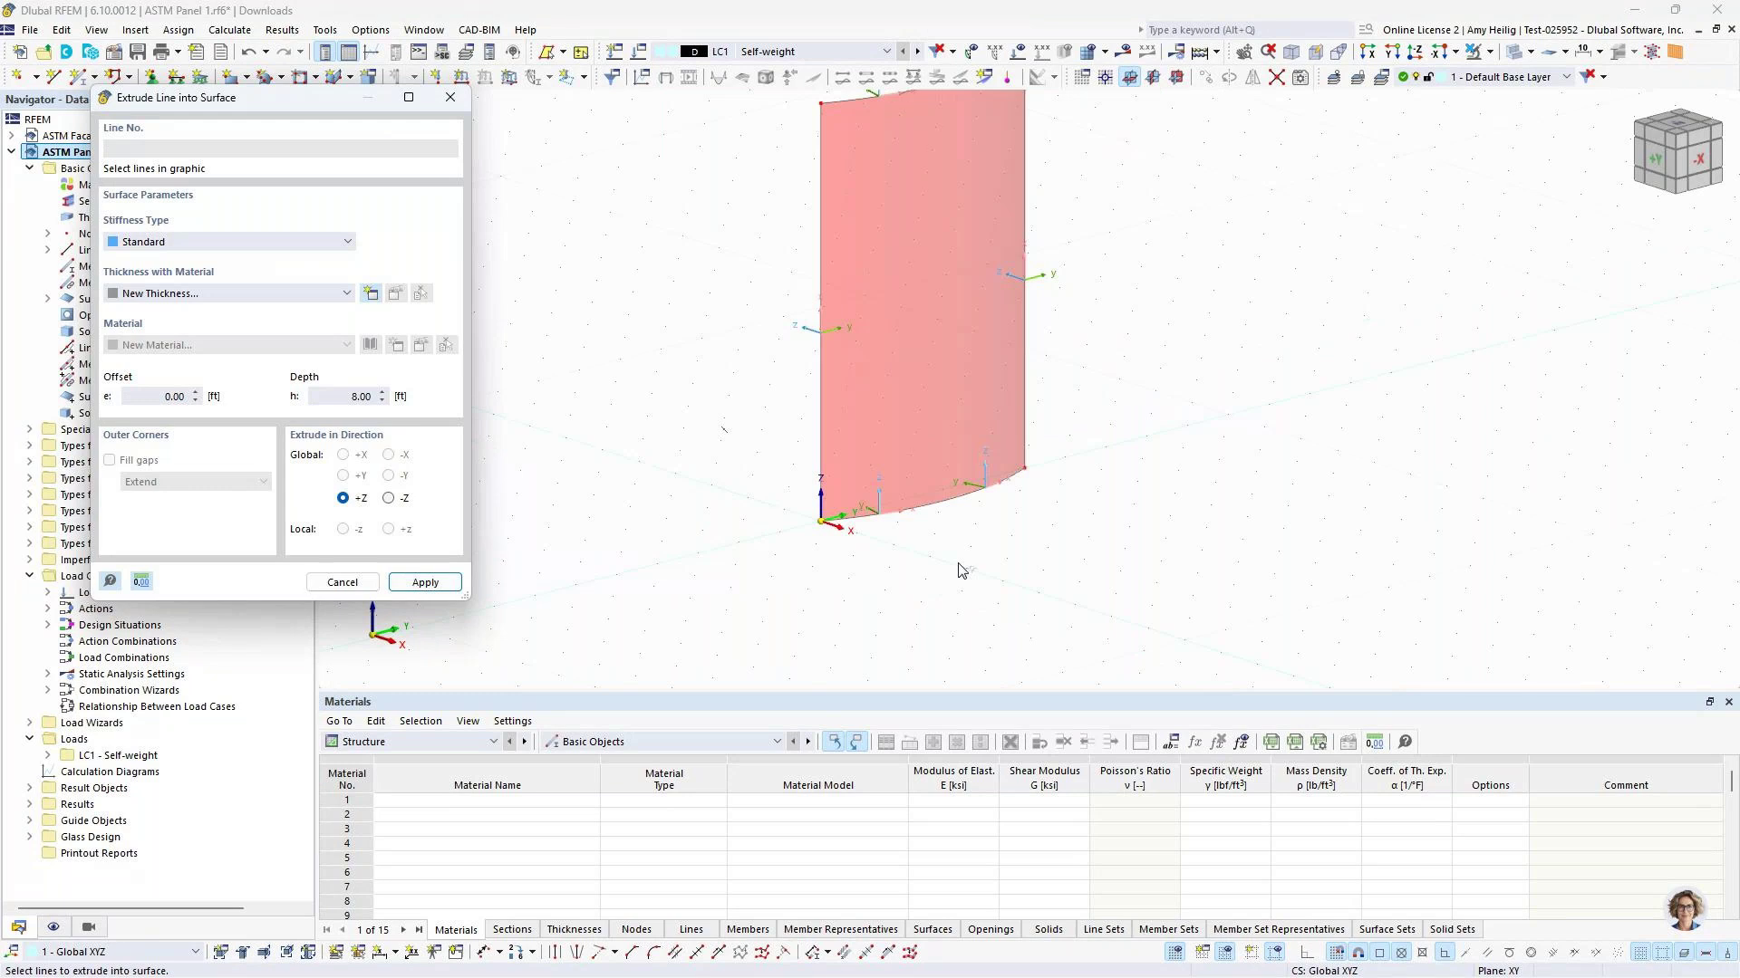
{"action": "key", "text": "Escape"}
{"action": "middle_click_drag", "start_coordinate": [709, 464], "coordinate": [1041, 525], "text": "ctrl"}
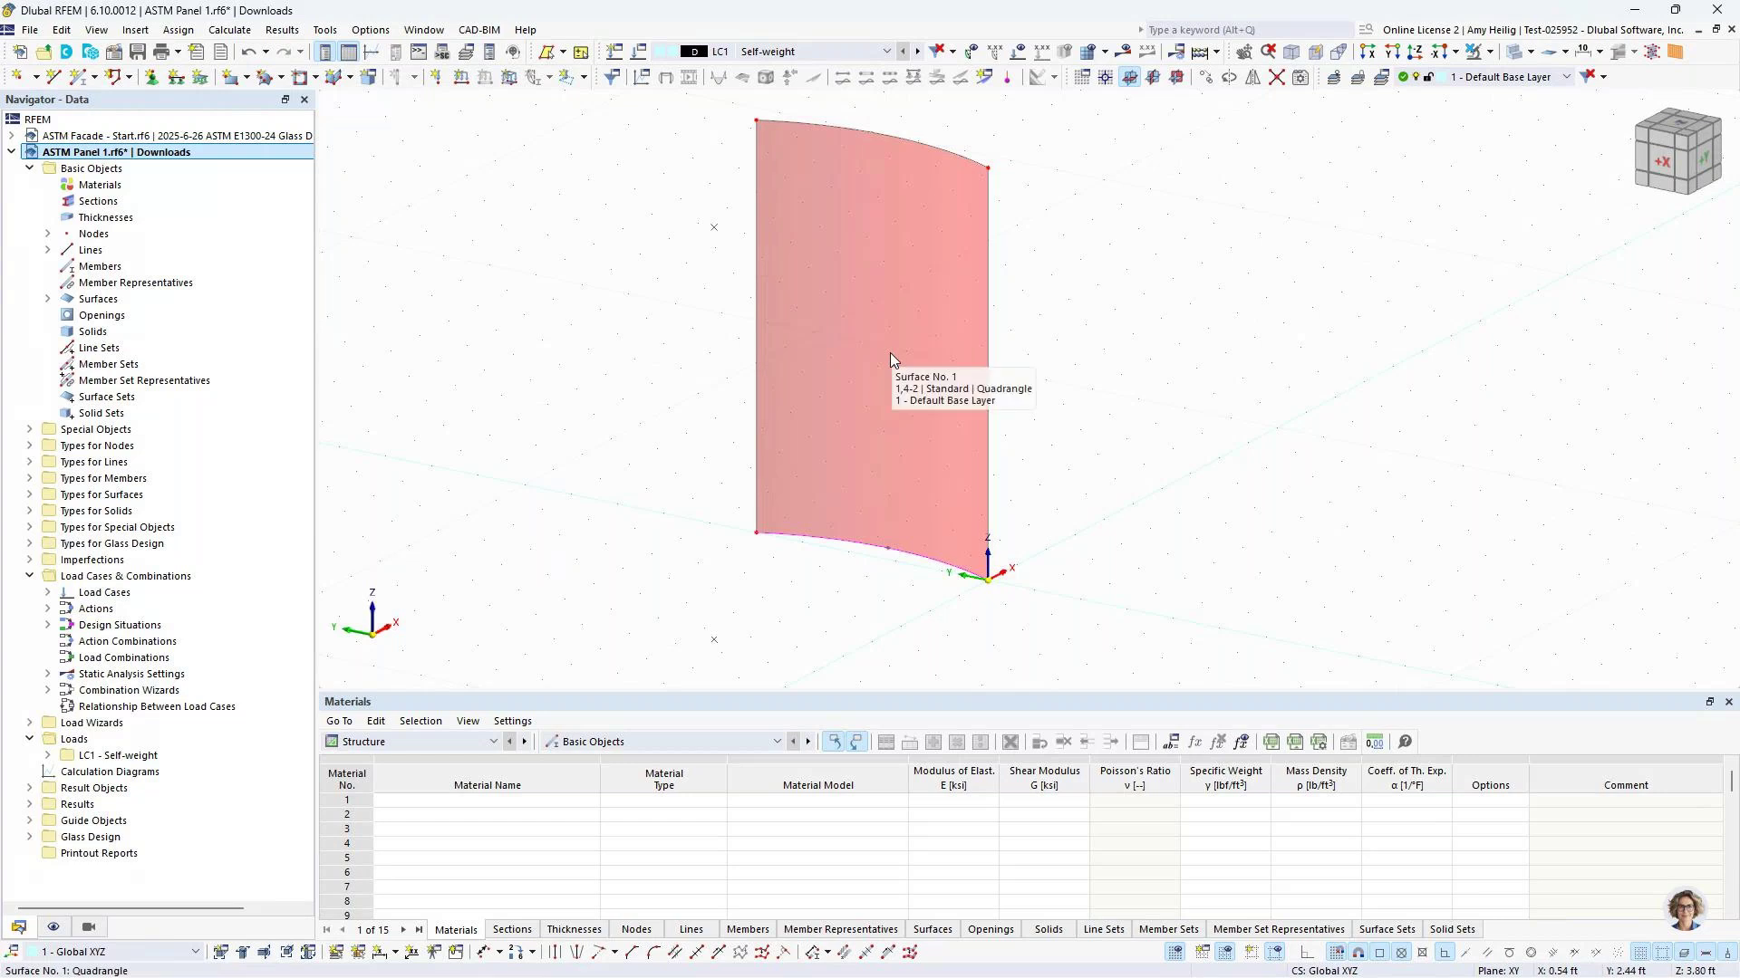
{"action": "left_click", "coordinate": [1174, 953]}
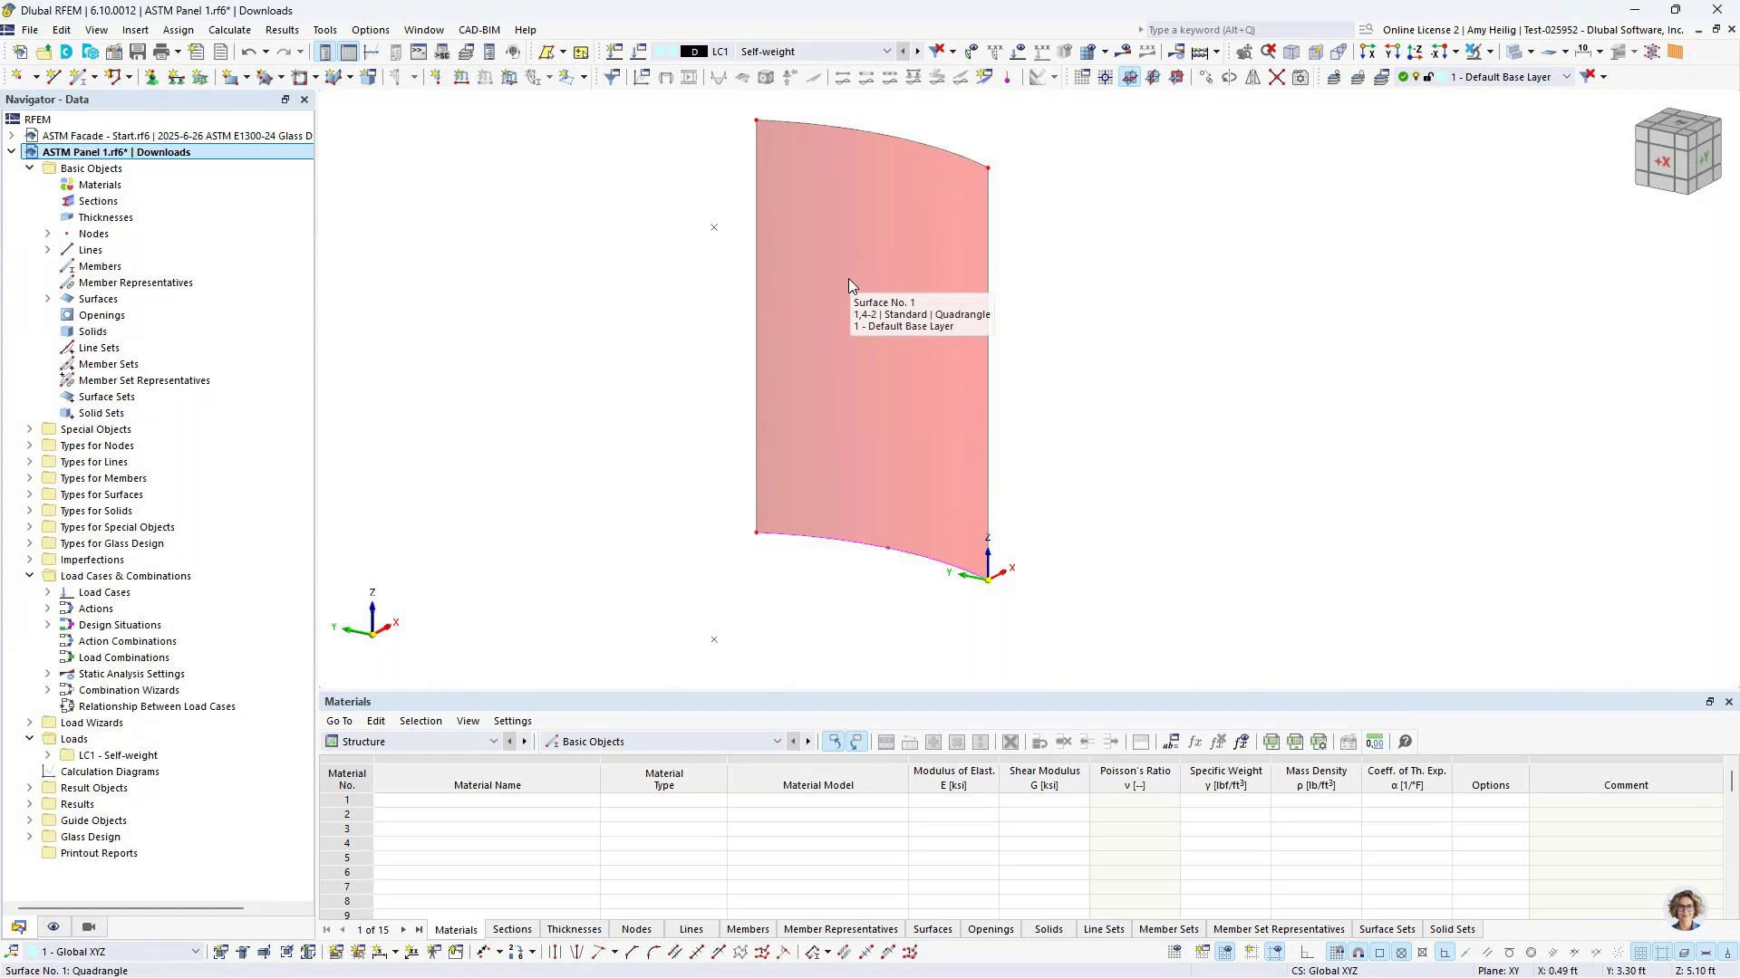
Create a new thickness of type Glass Composition for the curved surface
{"action": "double_click", "coordinate": [875, 270]}
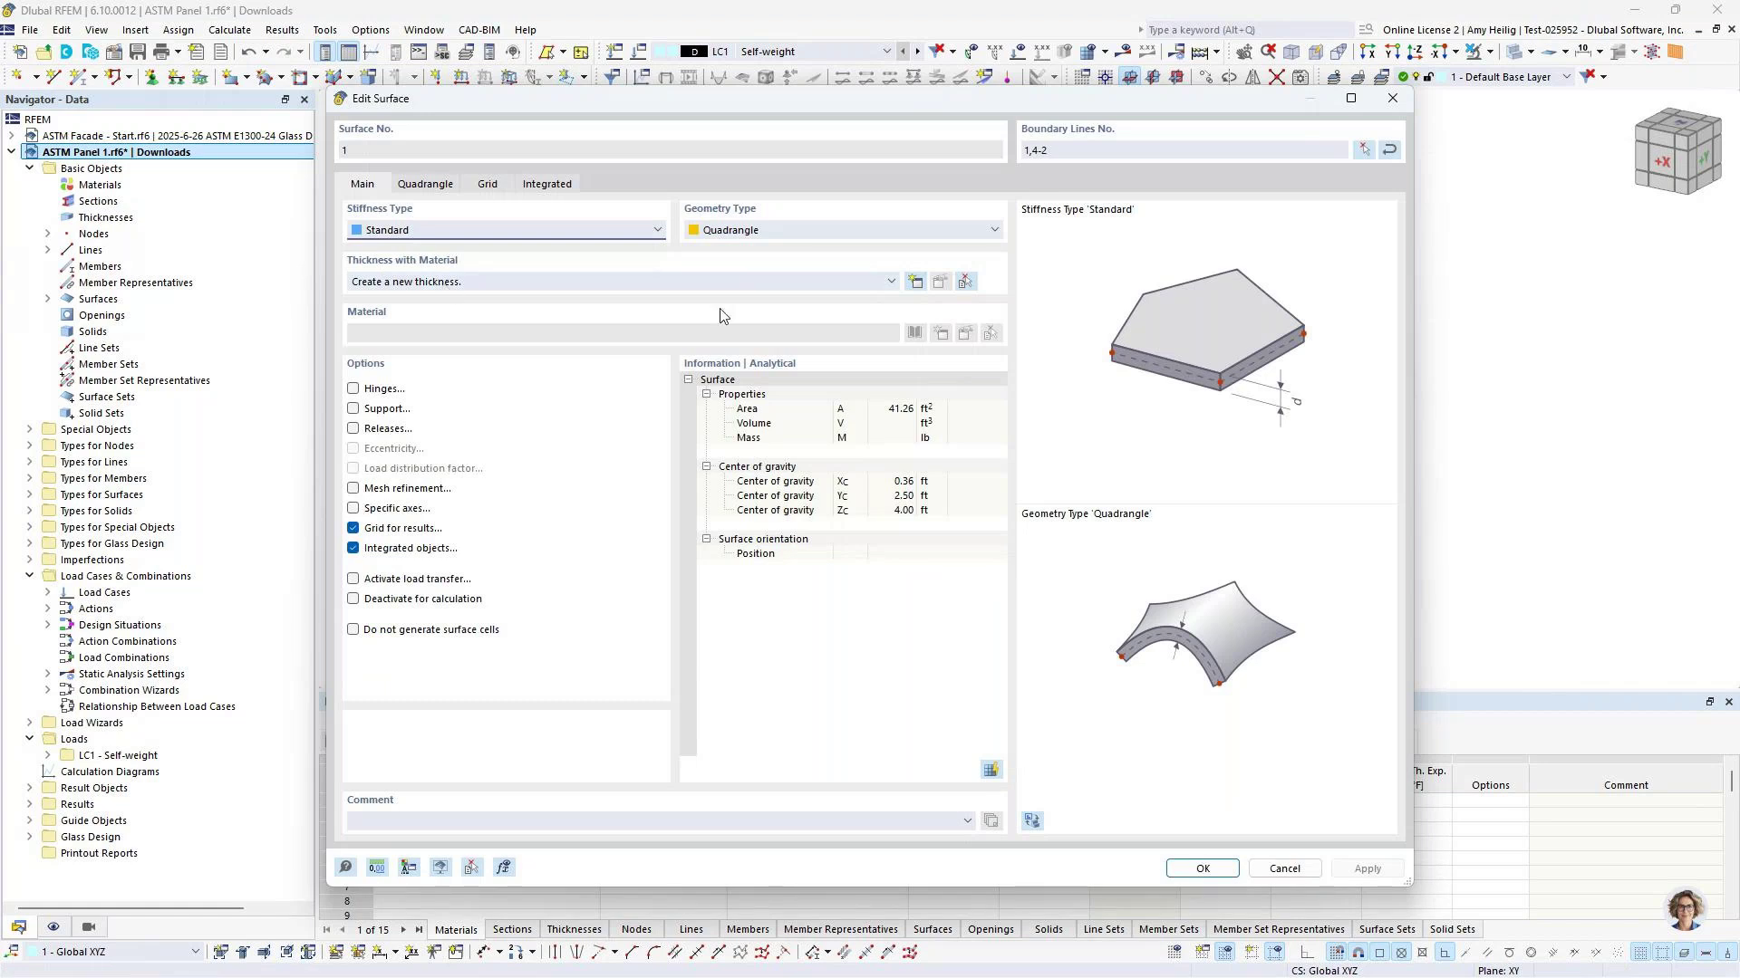
{"action": "left_click", "coordinate": [918, 283]}
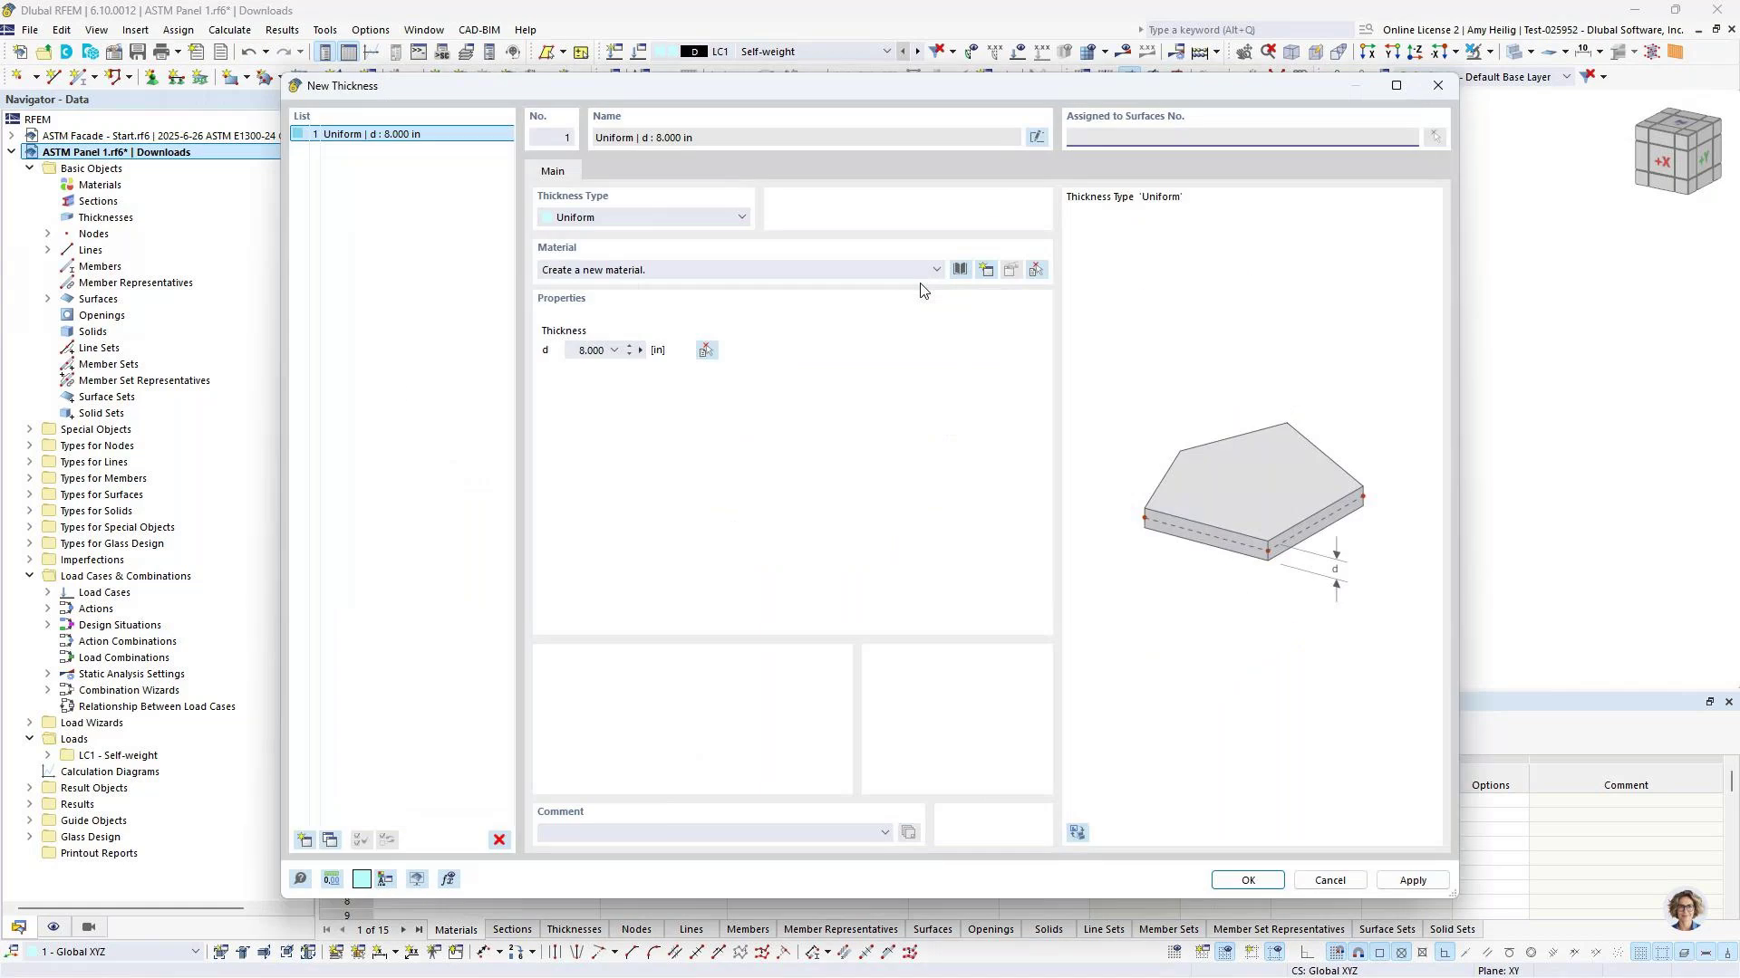
{"action": "left_click", "coordinate": [667, 219]}
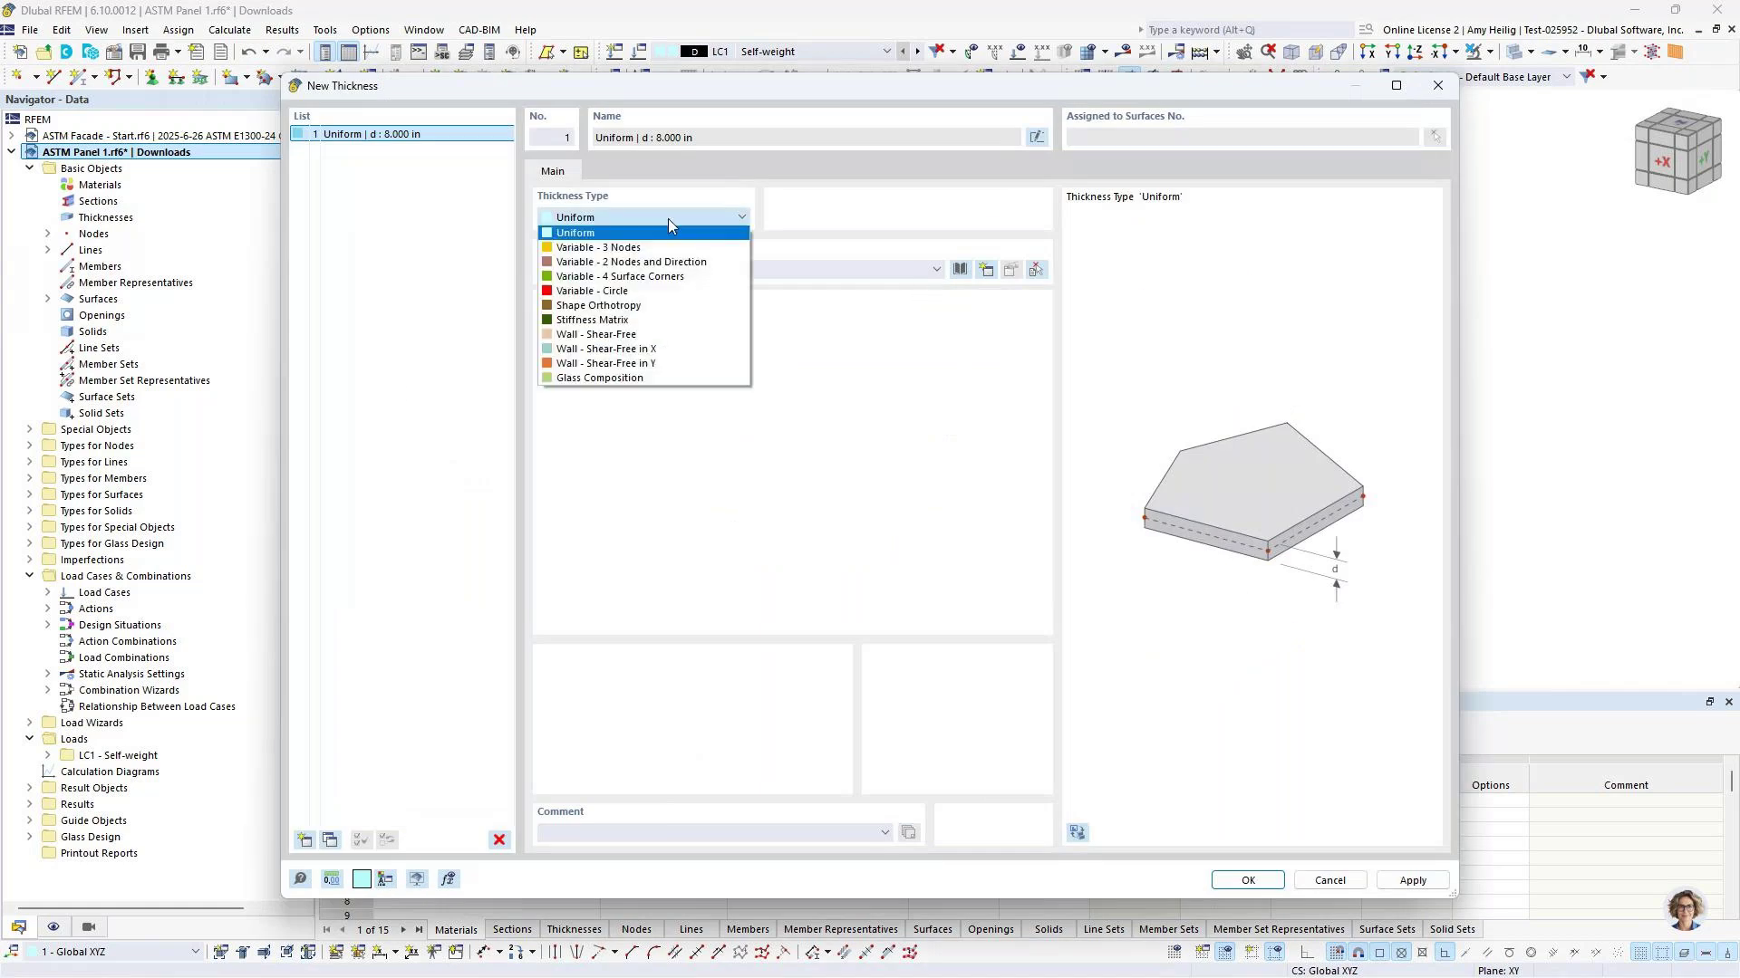
{"action": "left_click", "coordinate": [633, 379]}
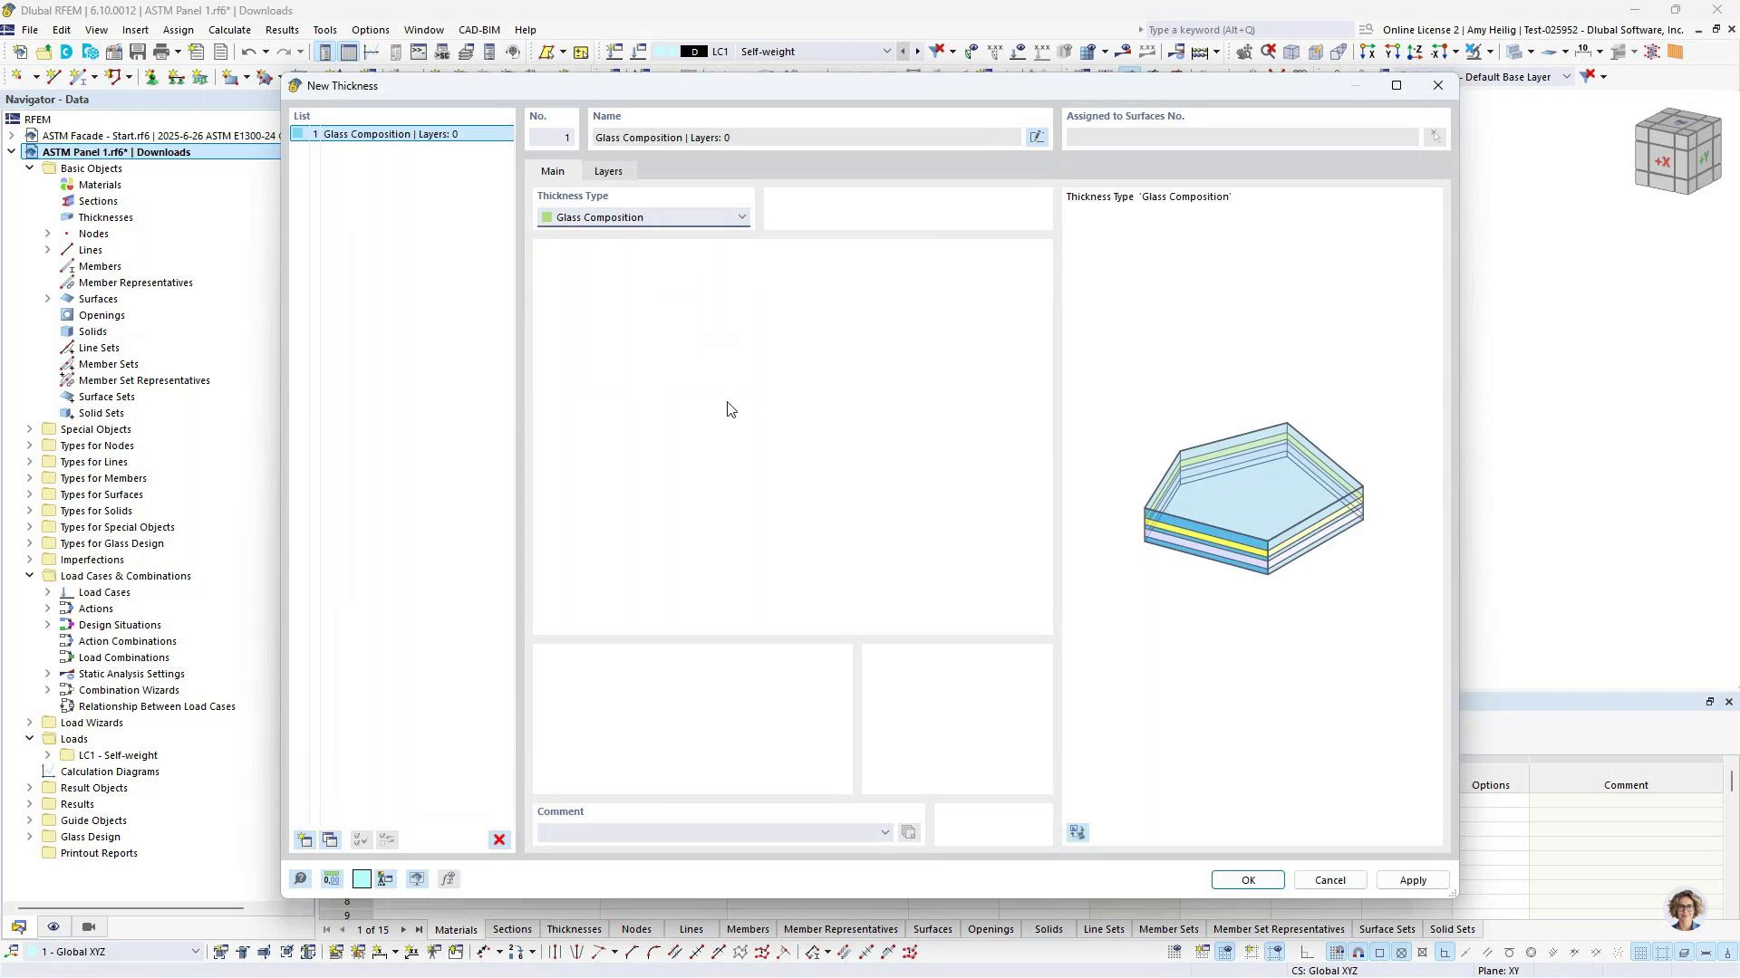
Create a new material for layer 1 from the library, choosing Fully tempered glass under the glass standard ASTM E1300-24
{"action": "left_click", "coordinate": [608, 173]}
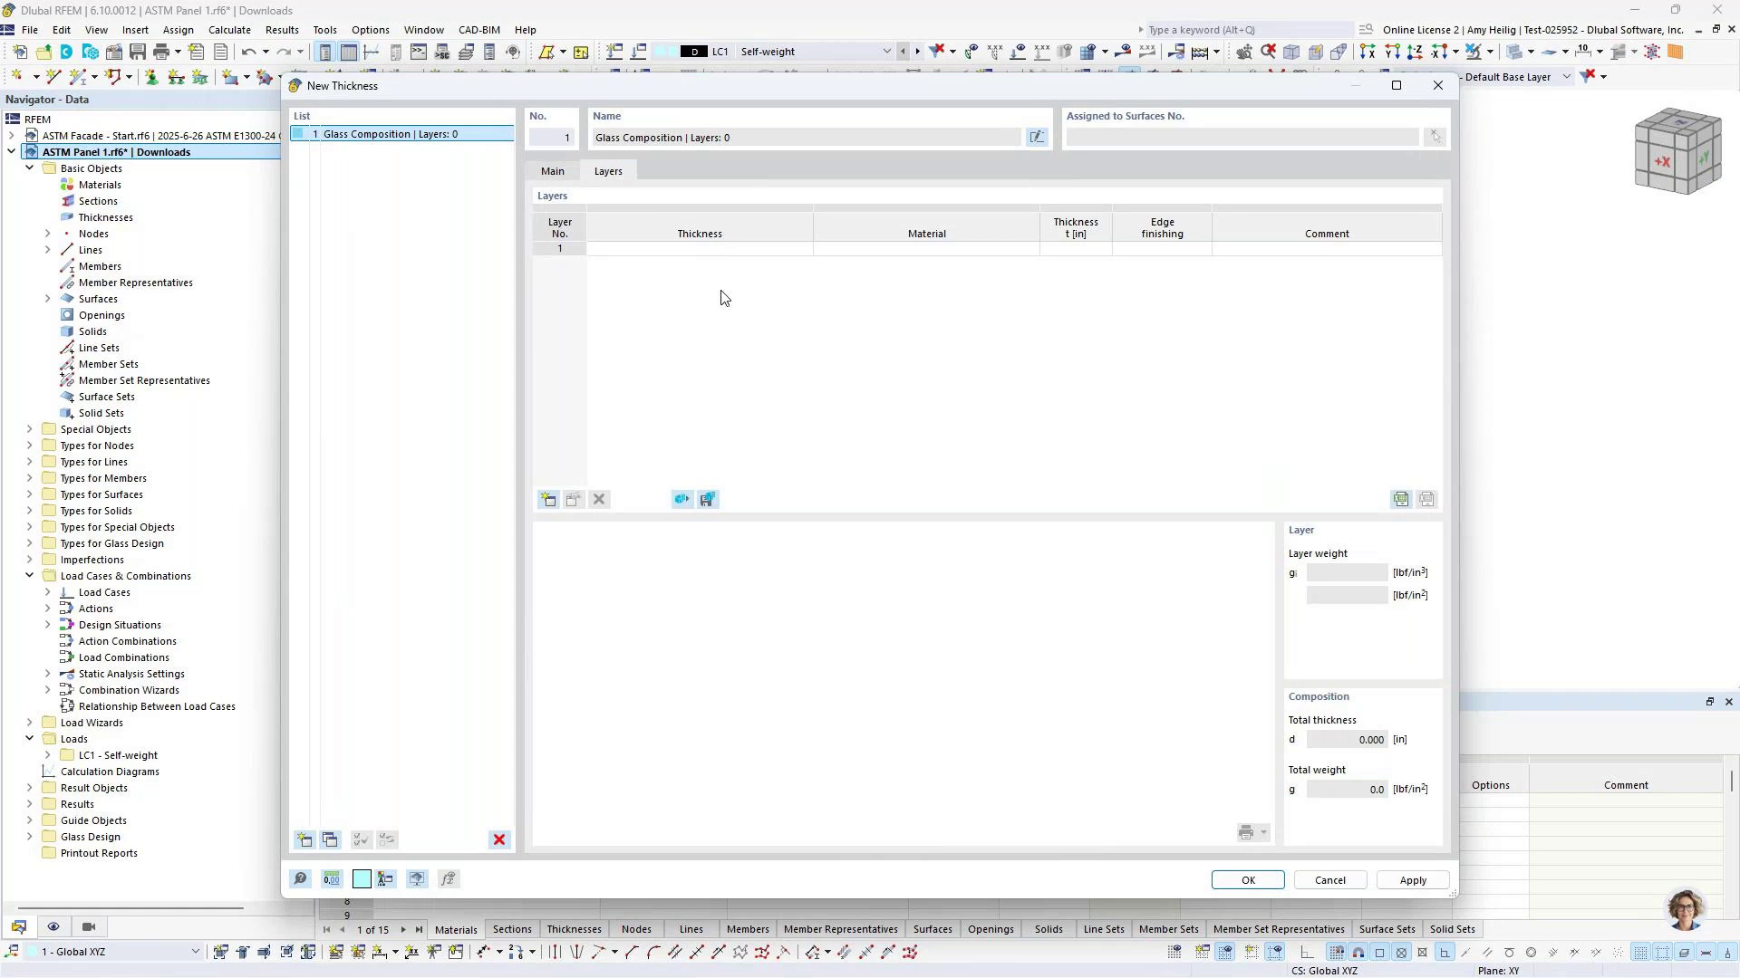
{"action": "left_click", "coordinate": [893, 252]}
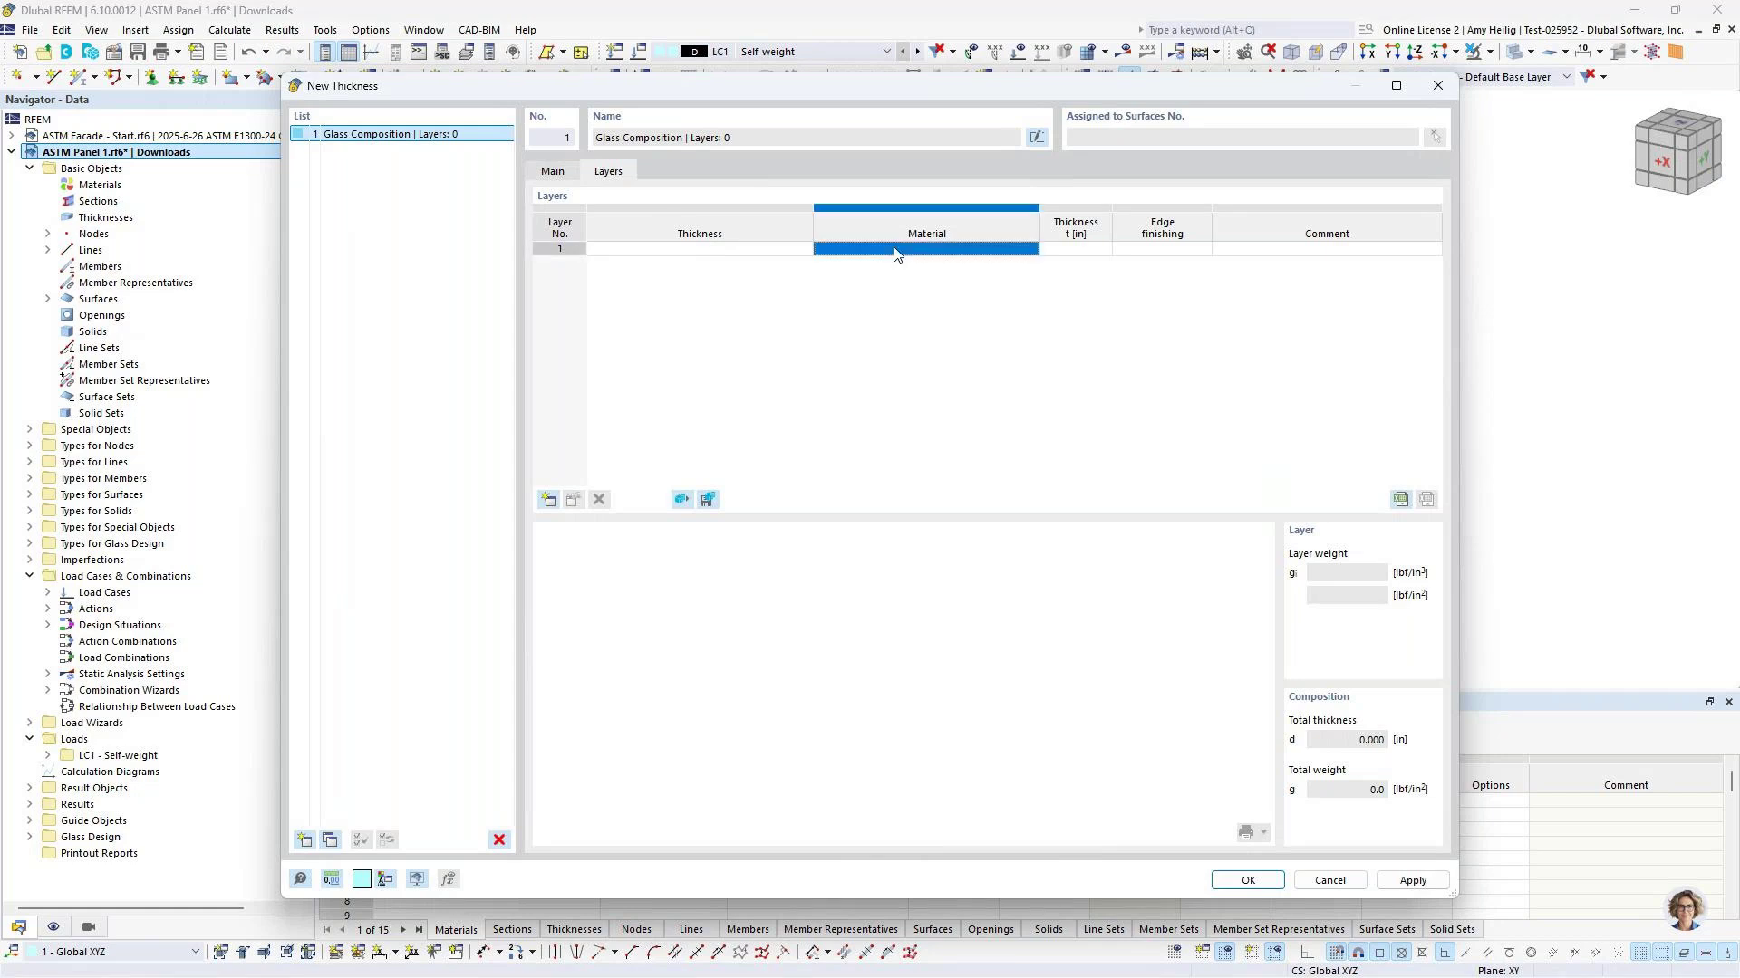
{"action": "left_click", "coordinate": [996, 262]}
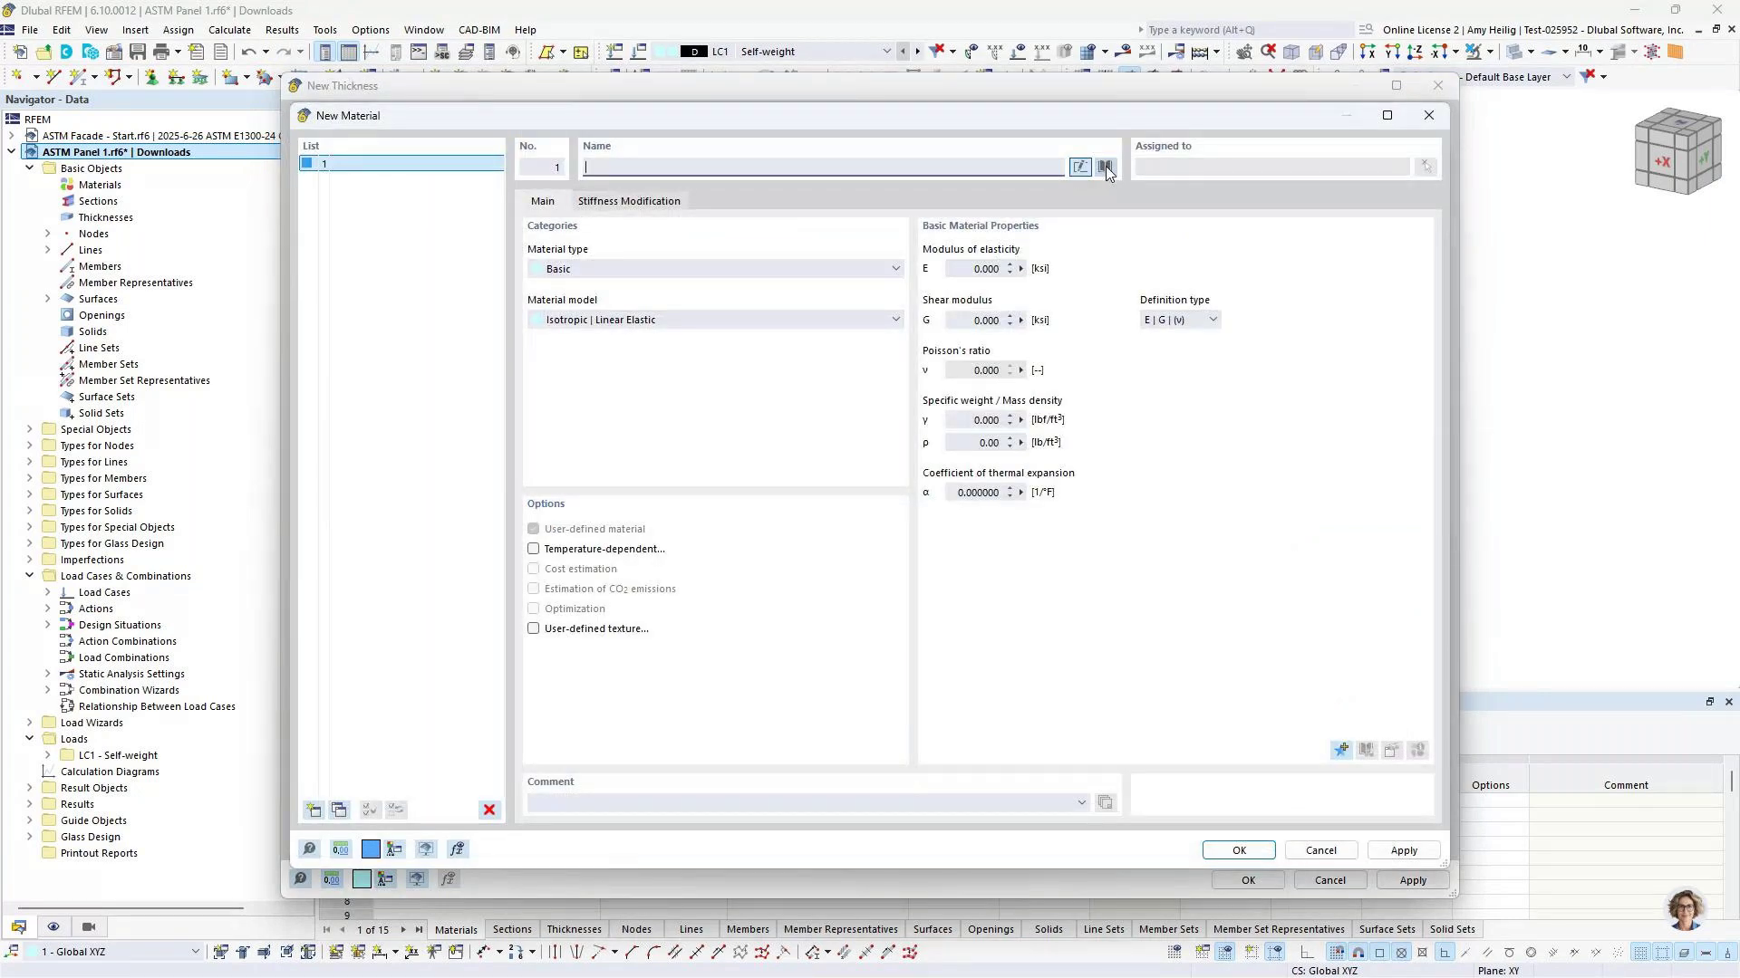
{"action": "left_click", "coordinate": [1105, 166]}
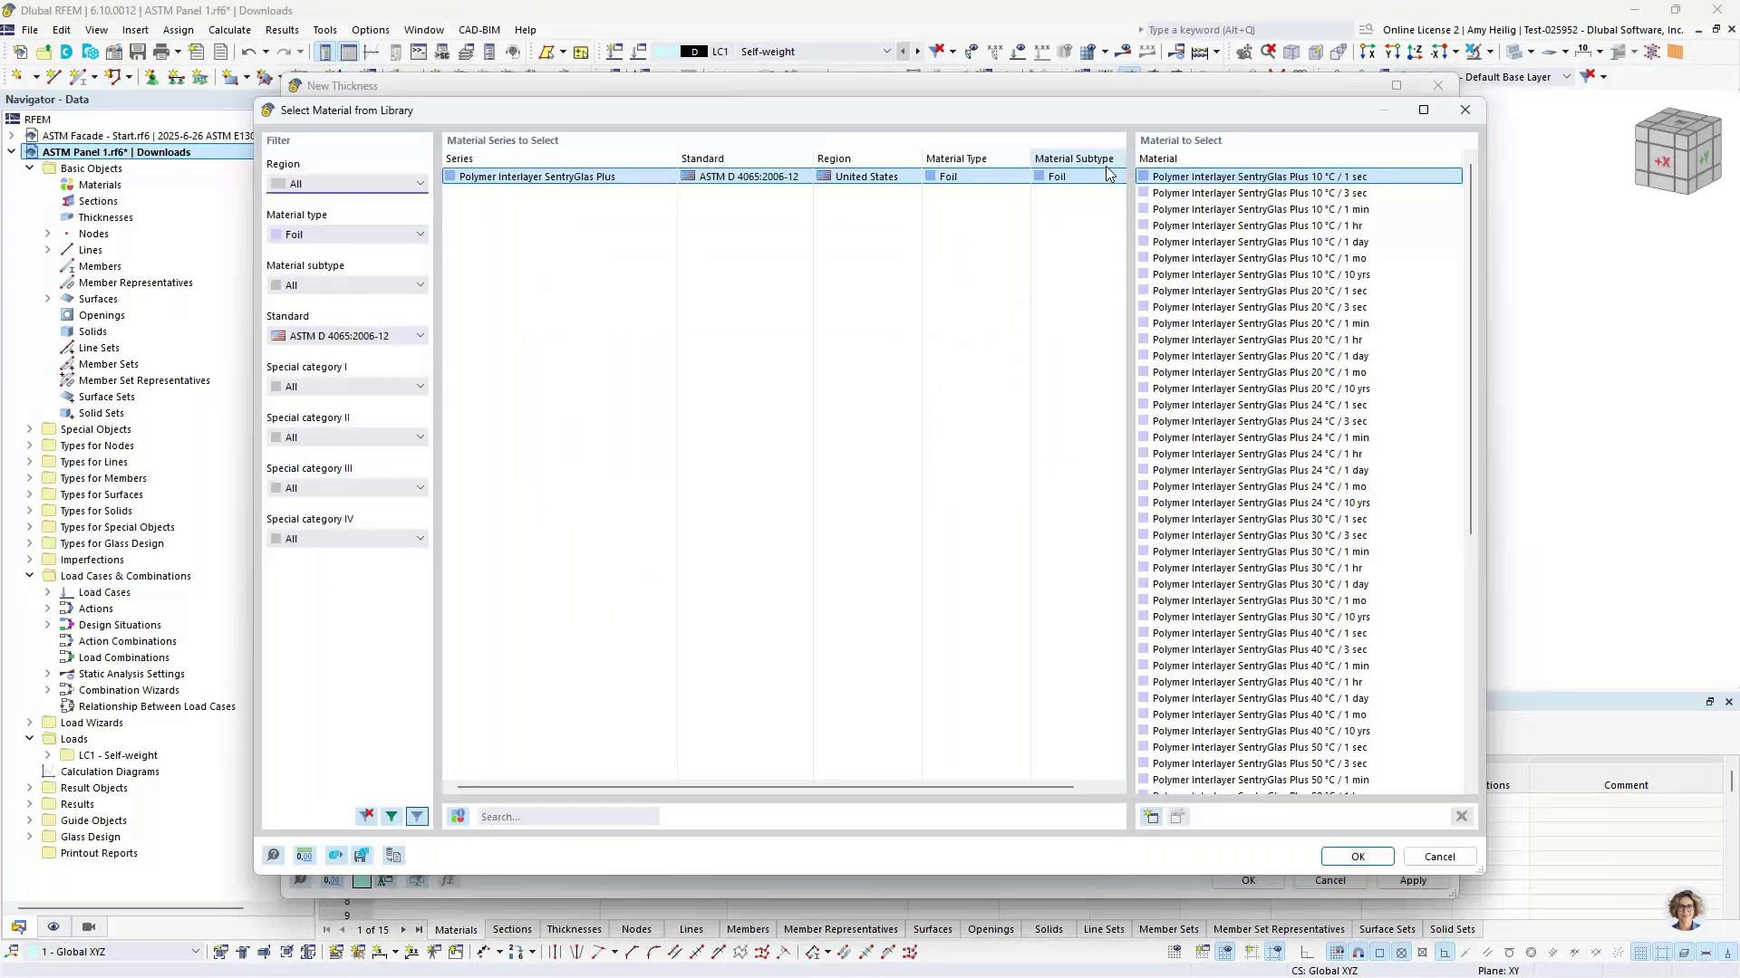
{"action": "left_click", "coordinate": [348, 237]}
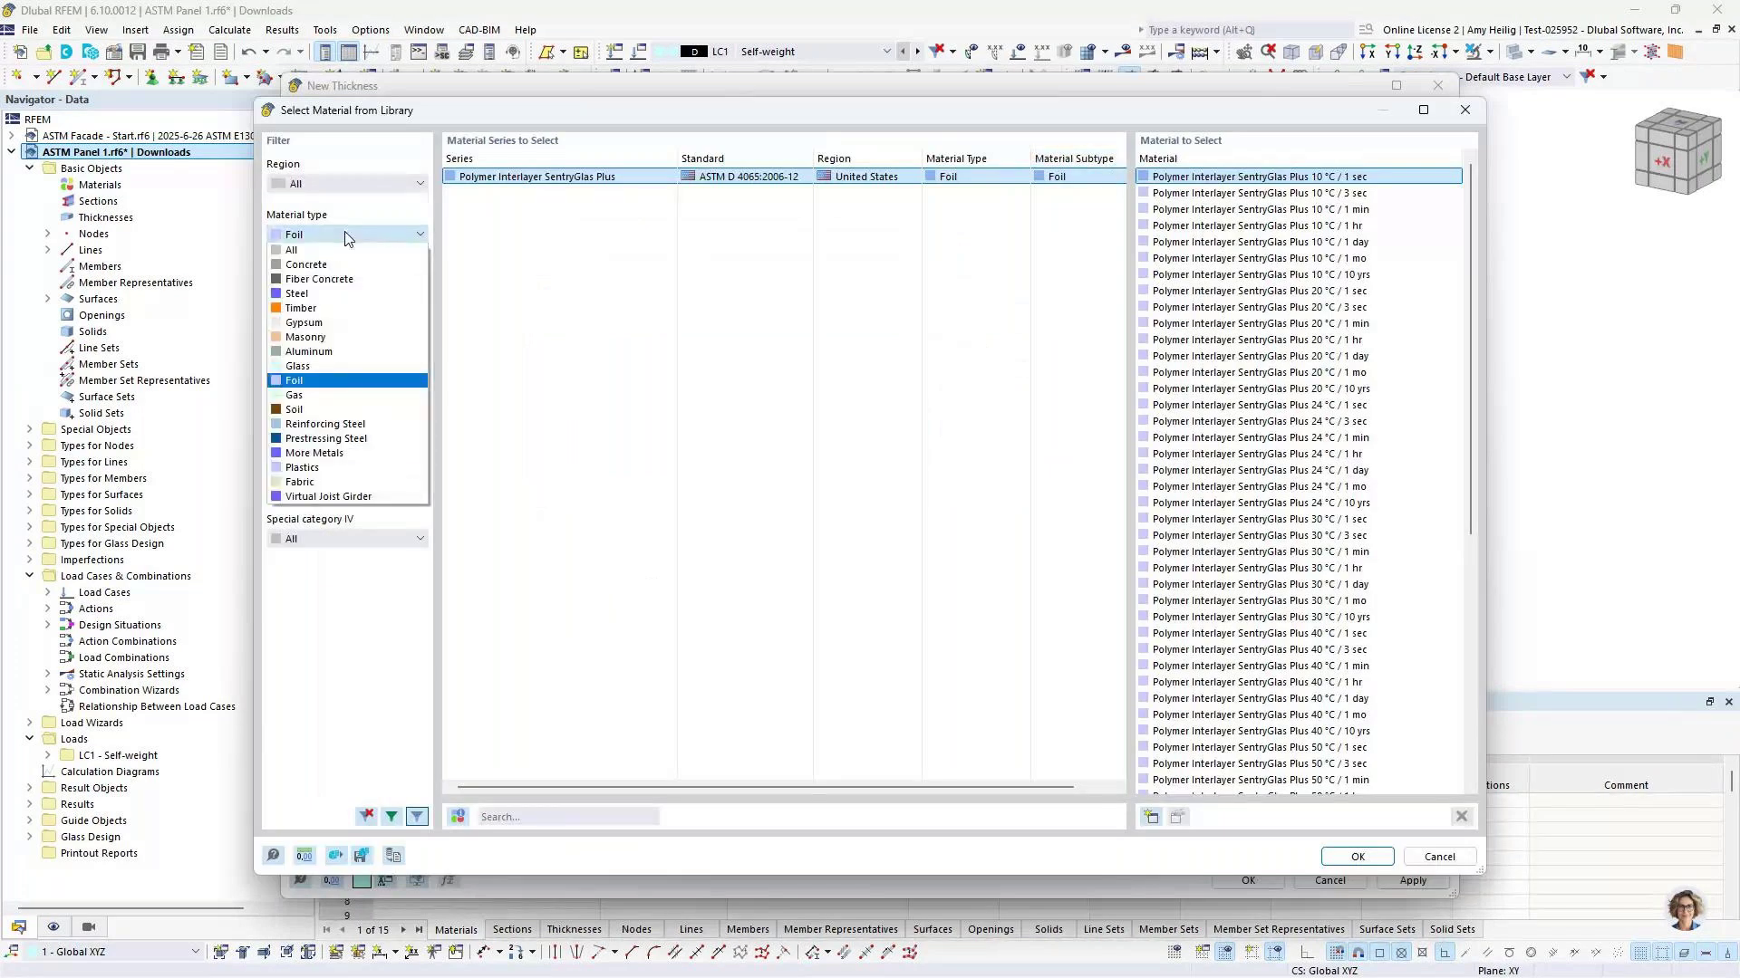
{"action": "left_click", "coordinate": [323, 366]}
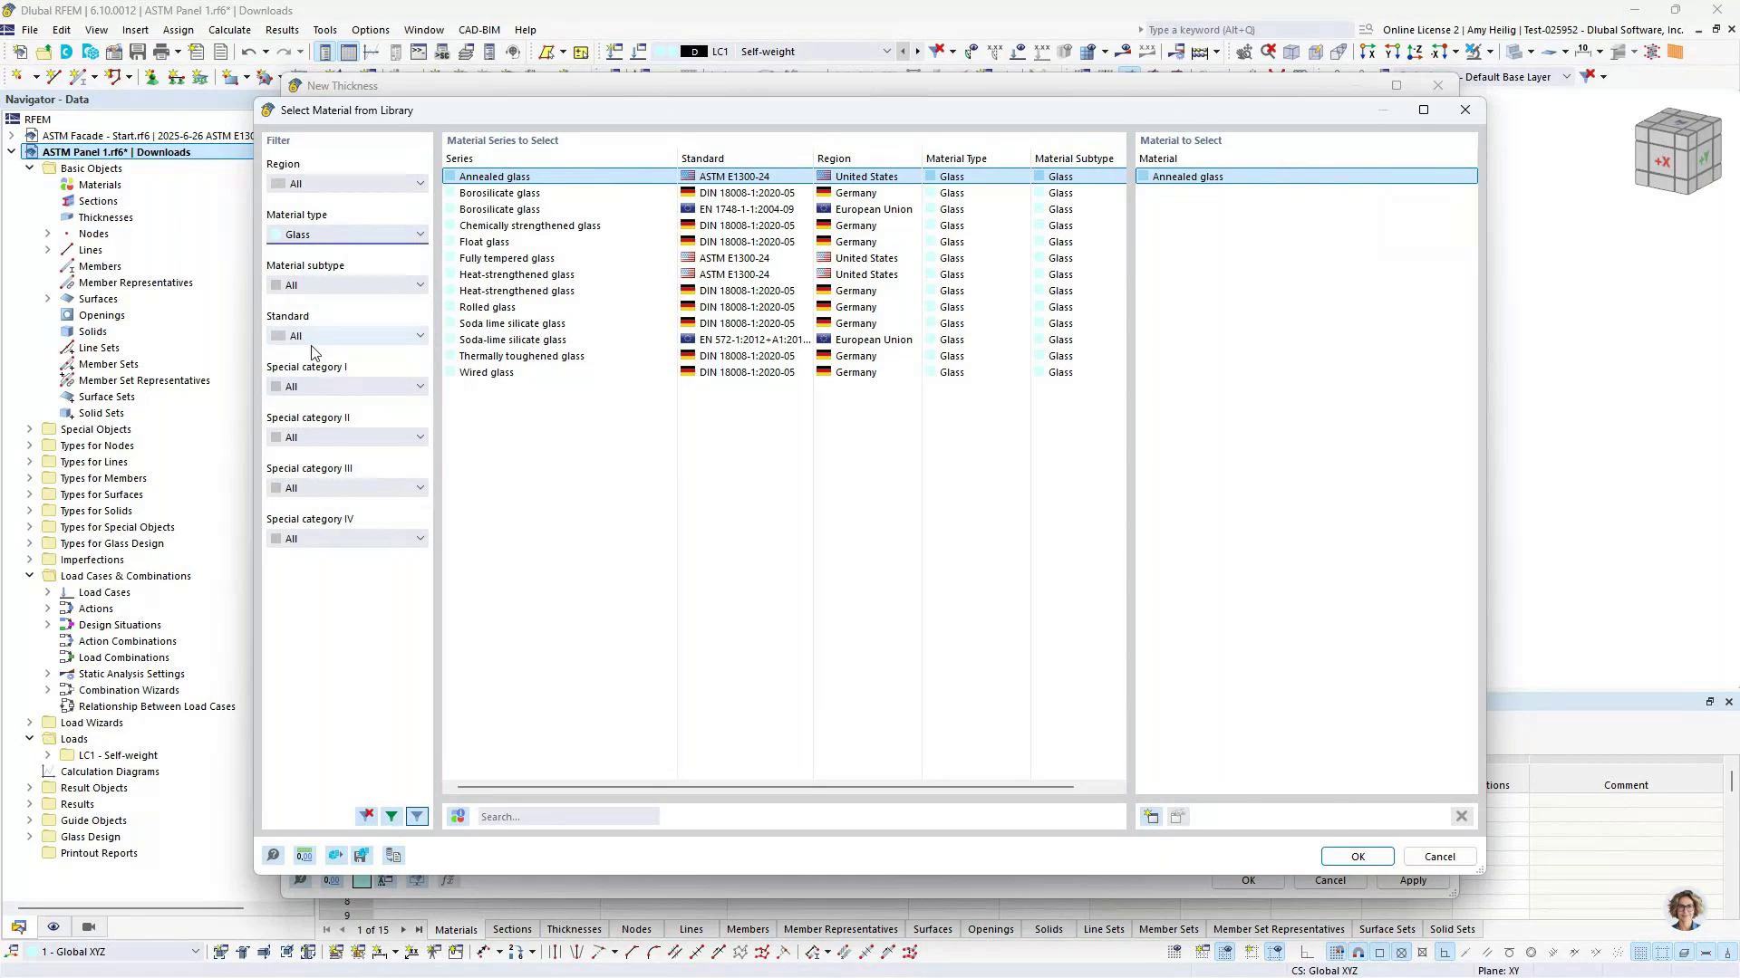
{"action": "left_click", "coordinate": [312, 338]}
{"action": "left_click", "coordinate": [335, 368]}
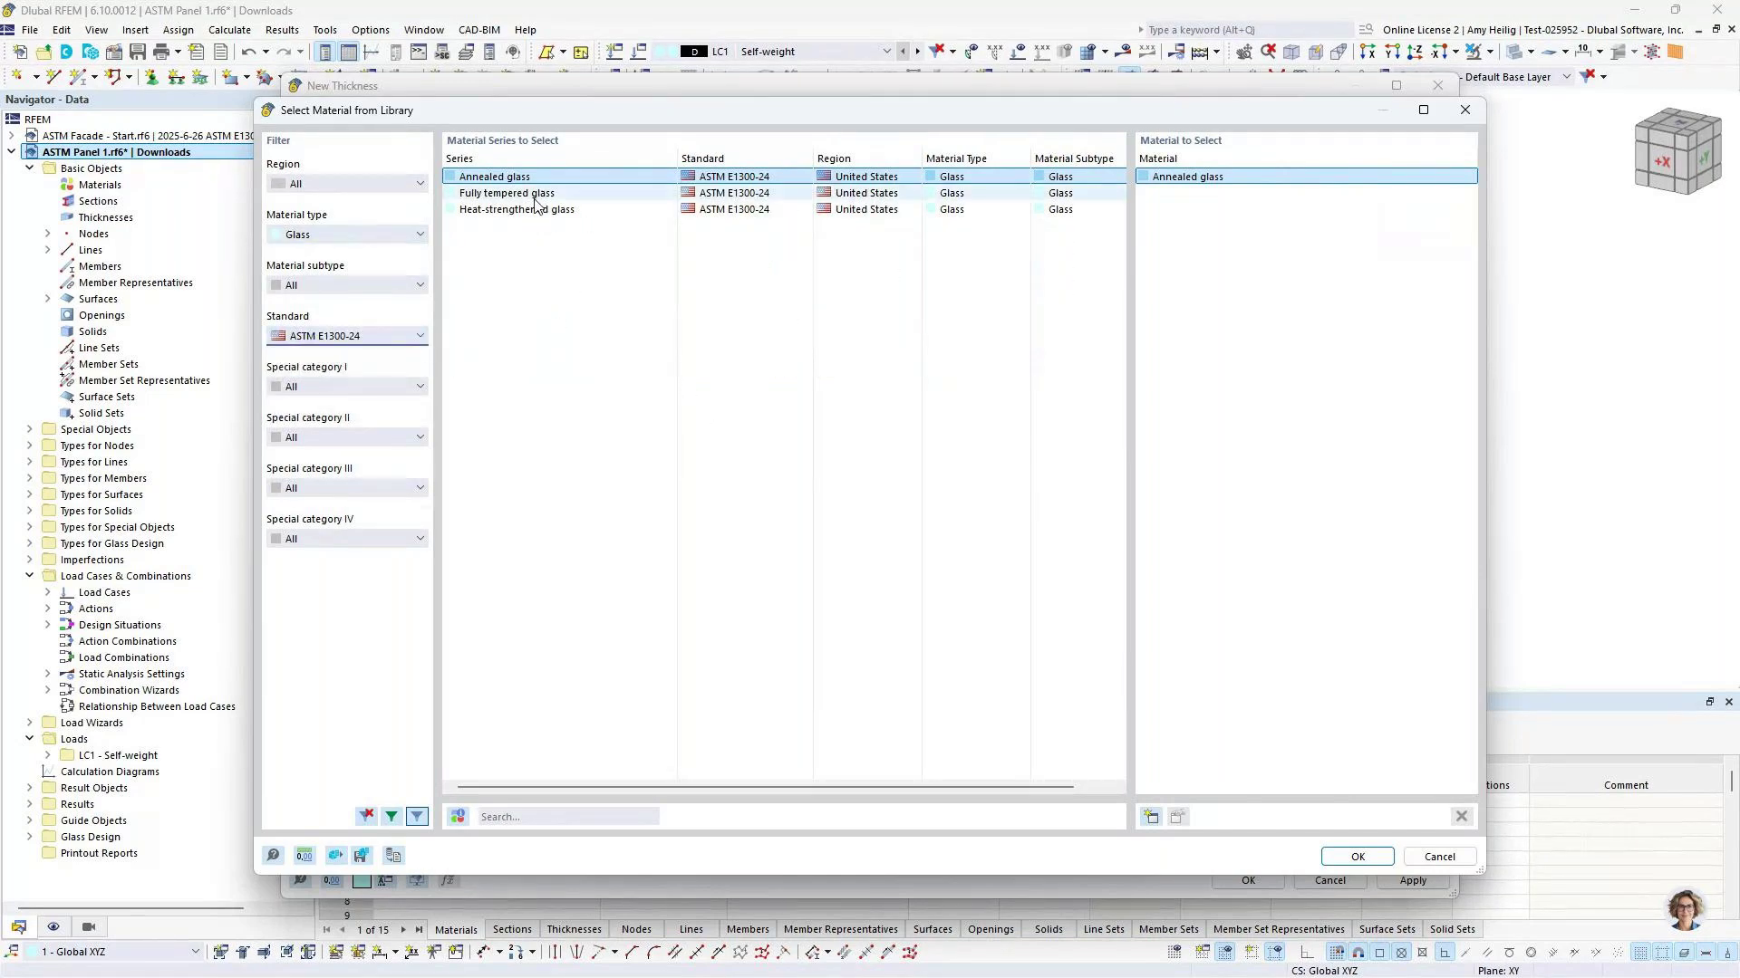
{"action": "left_click", "coordinate": [508, 194]}
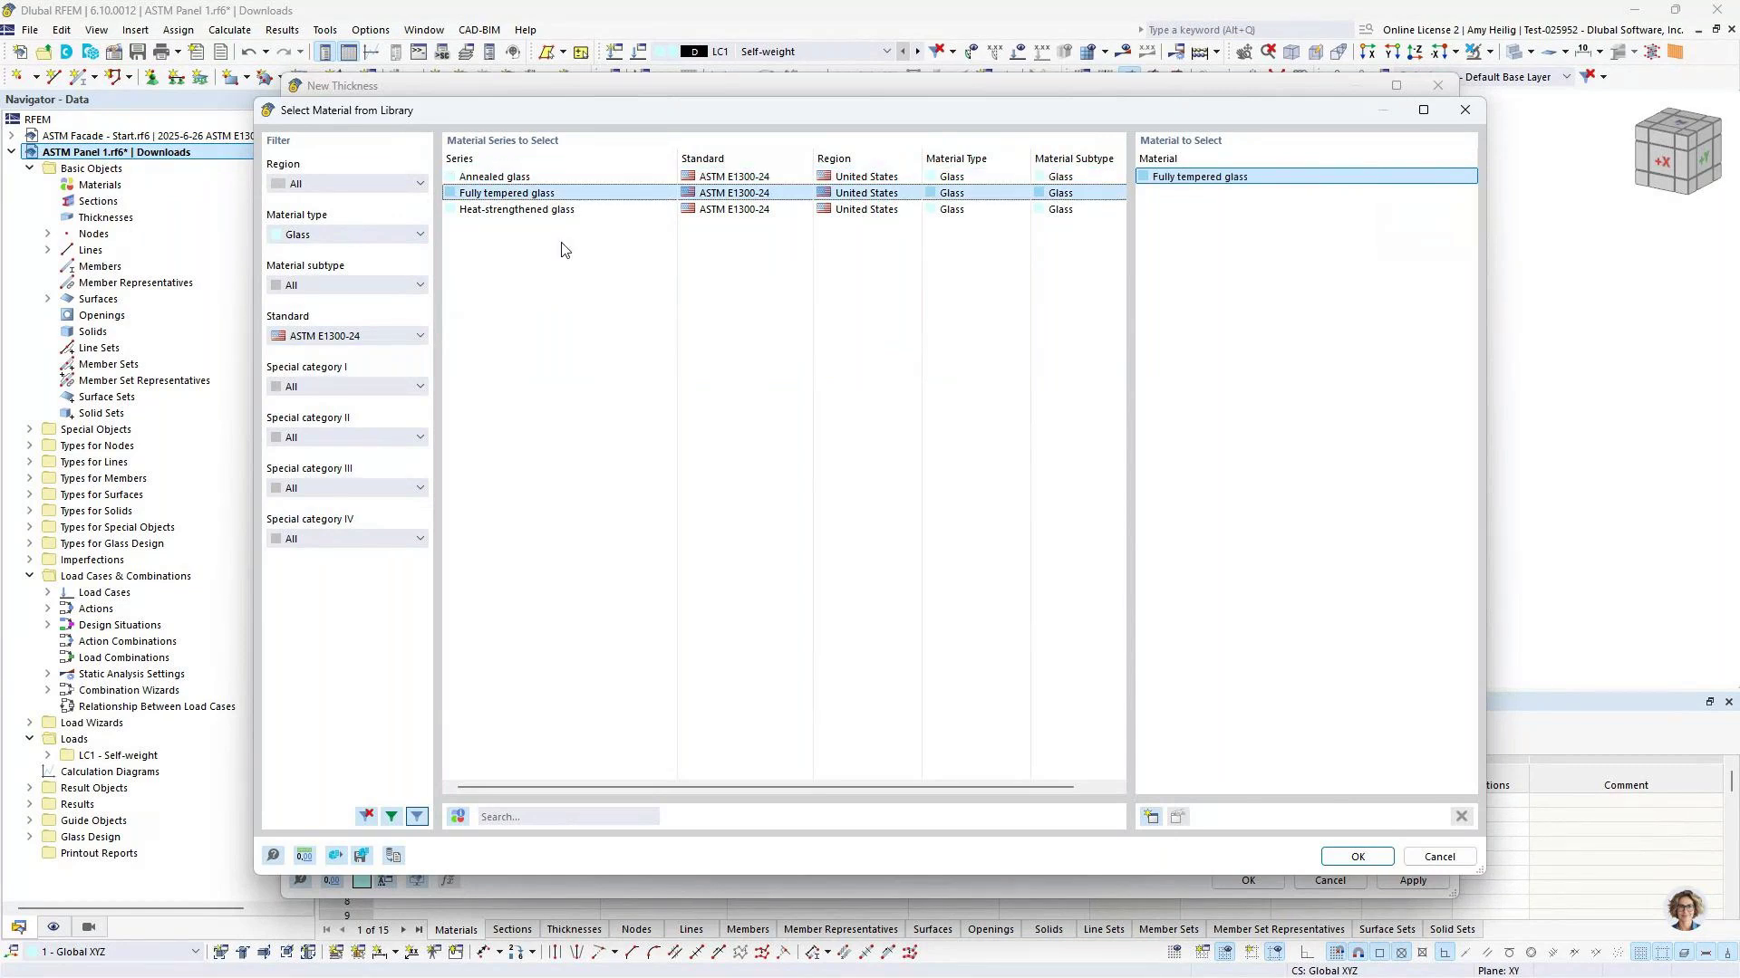
{"action": "left_click", "coordinate": [1343, 858]}
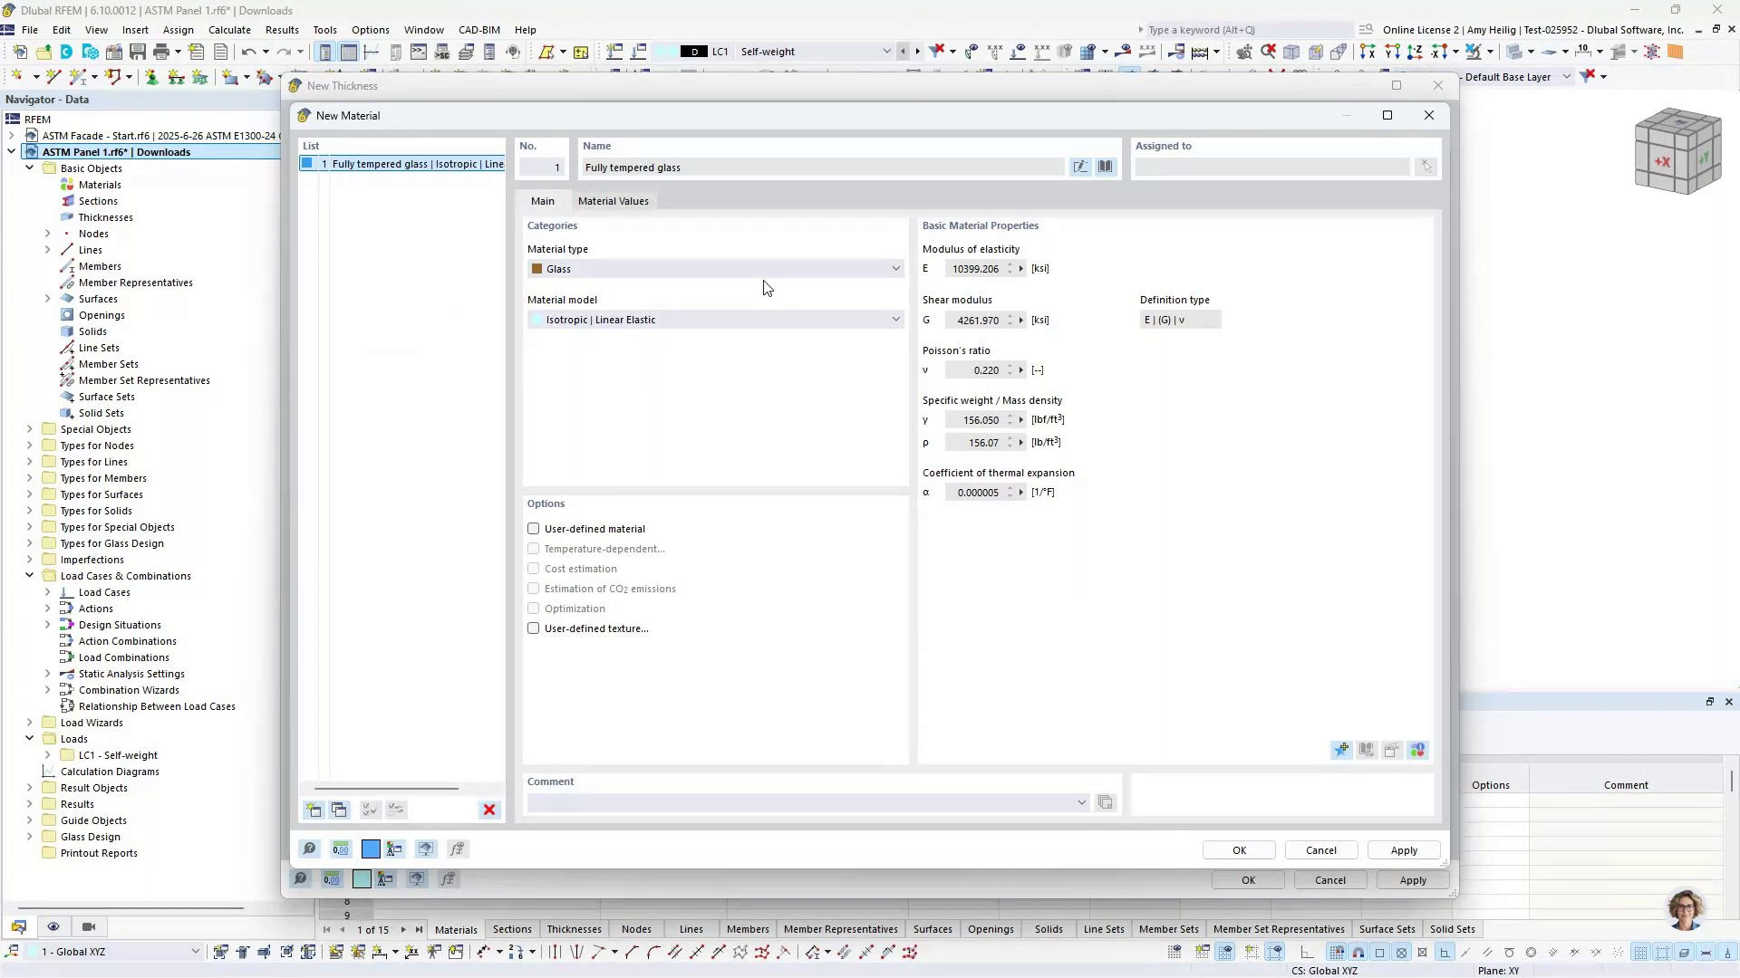
Try the user-defined option for the fully tempered glass and review its material values
{"action": "left_click", "coordinate": [534, 530]}
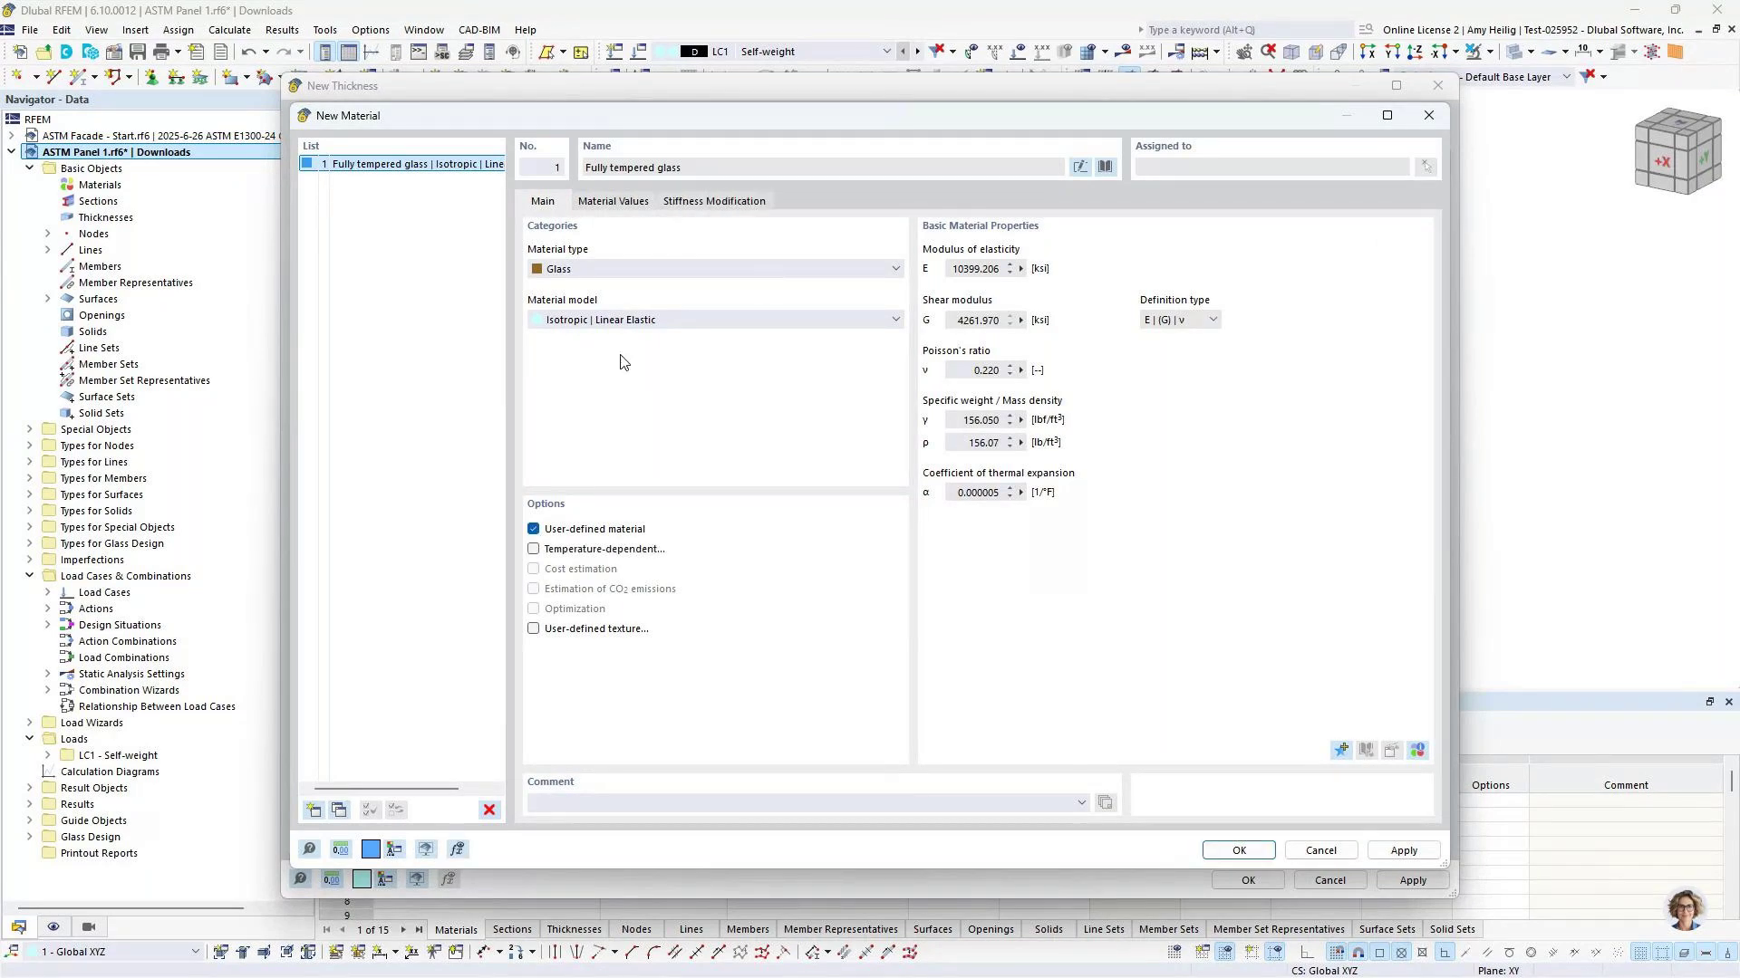
{"action": "left_click", "coordinate": [613, 200]}
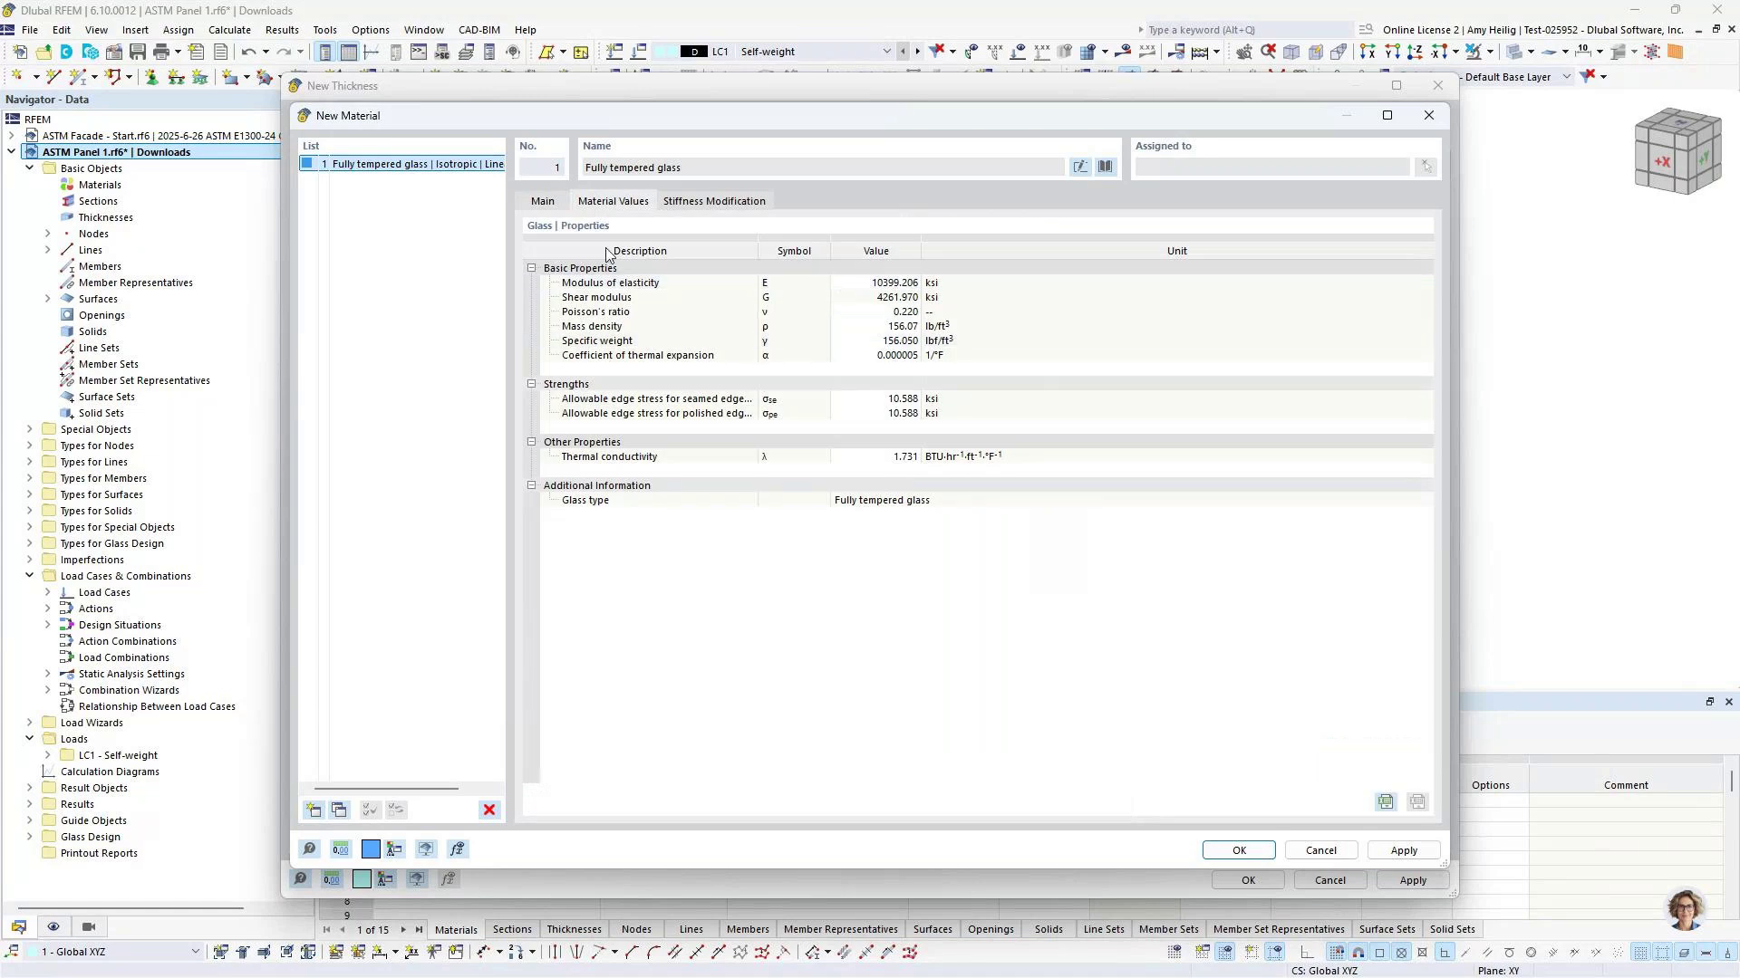
{"action": "left_click", "coordinate": [554, 208]}
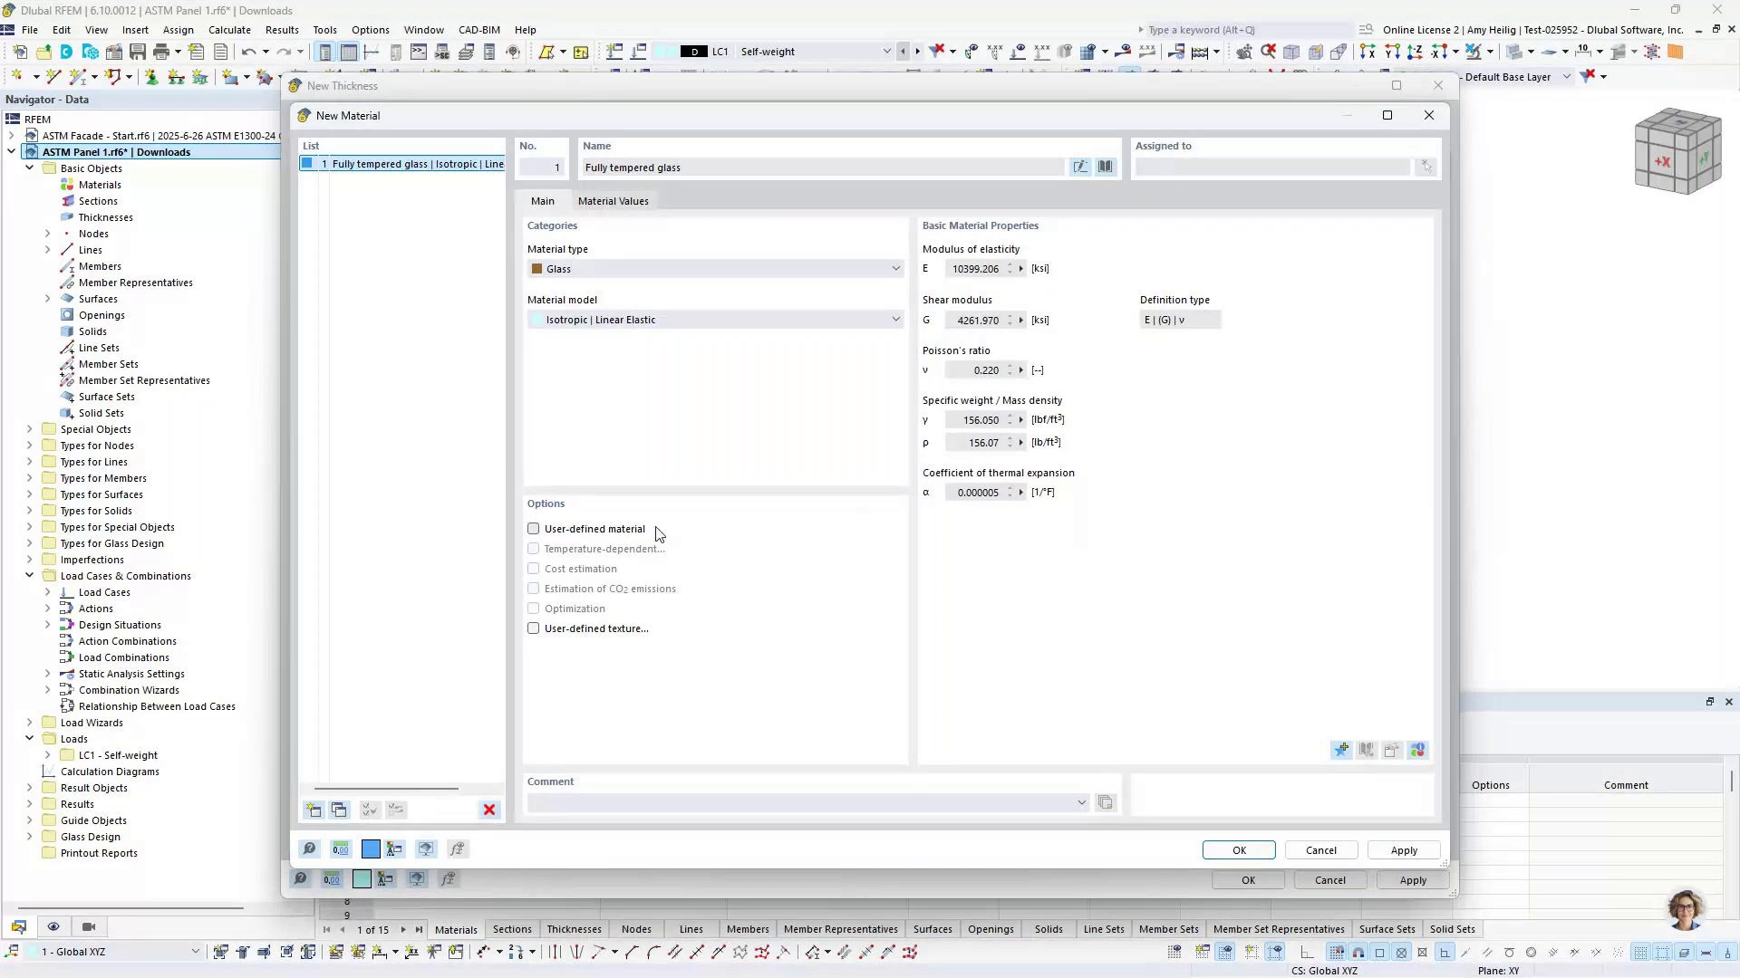
Accept the fully tempered glass material and set layer 1 to a thickness of 0.25 in with polished edges
{"action": "key", "text": "Return"}
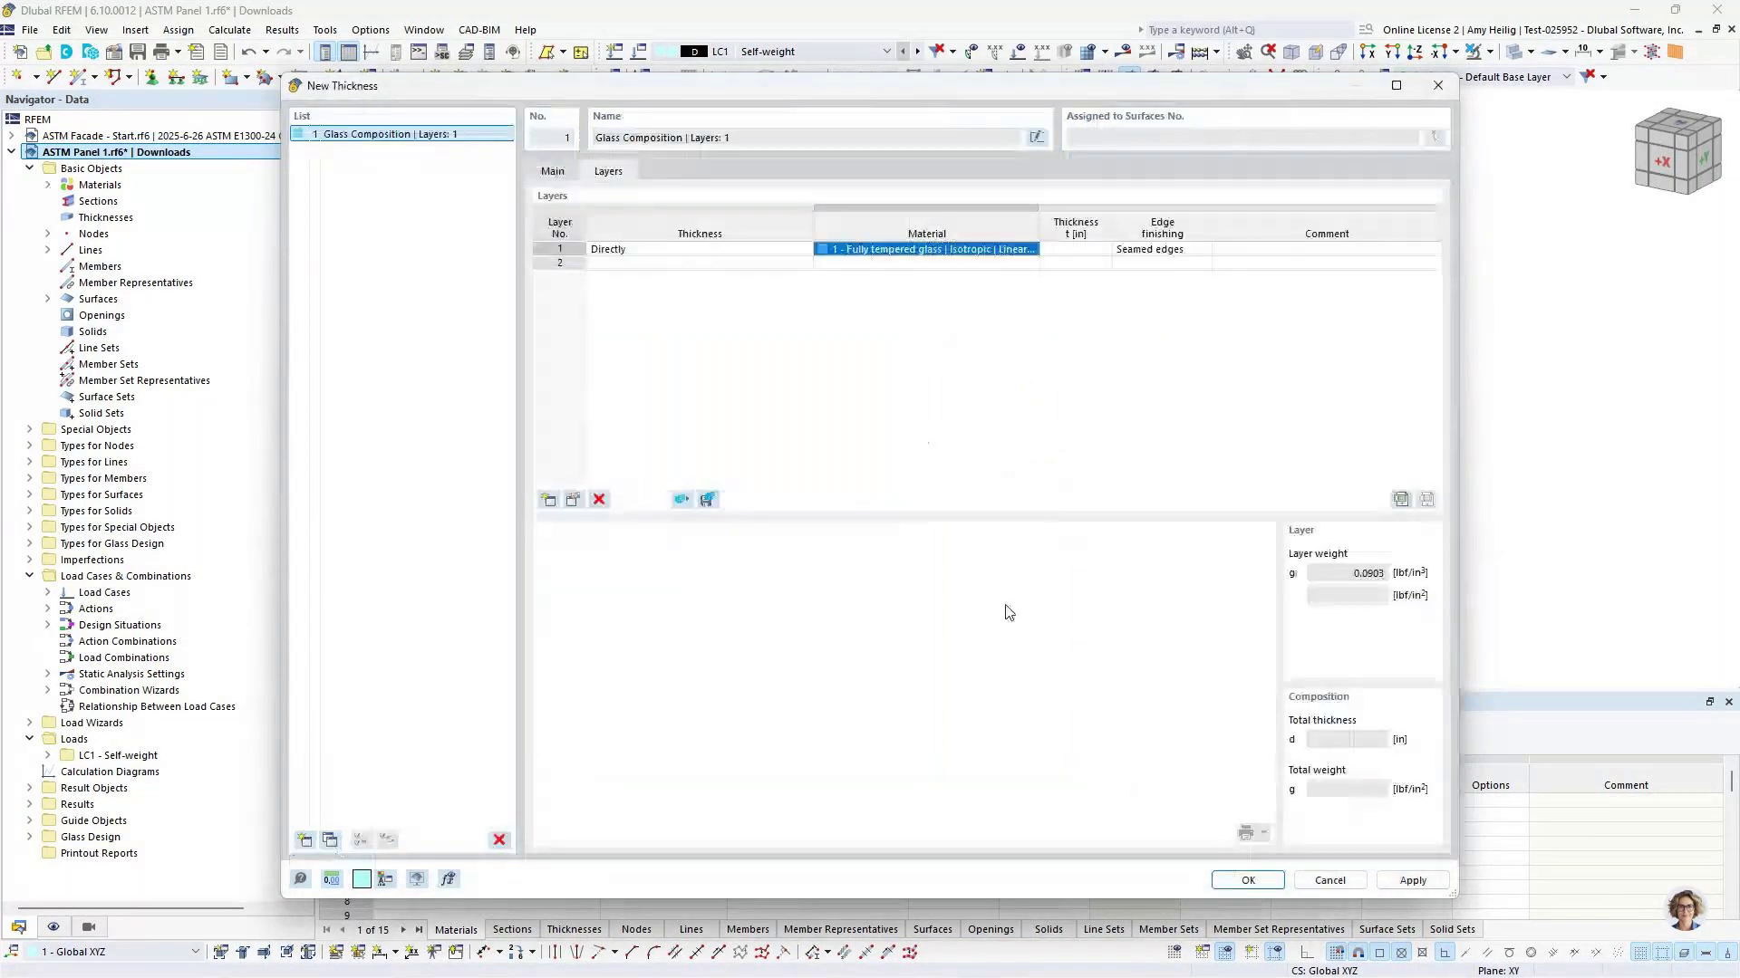
{"action": "left_click", "coordinate": [1079, 250]}
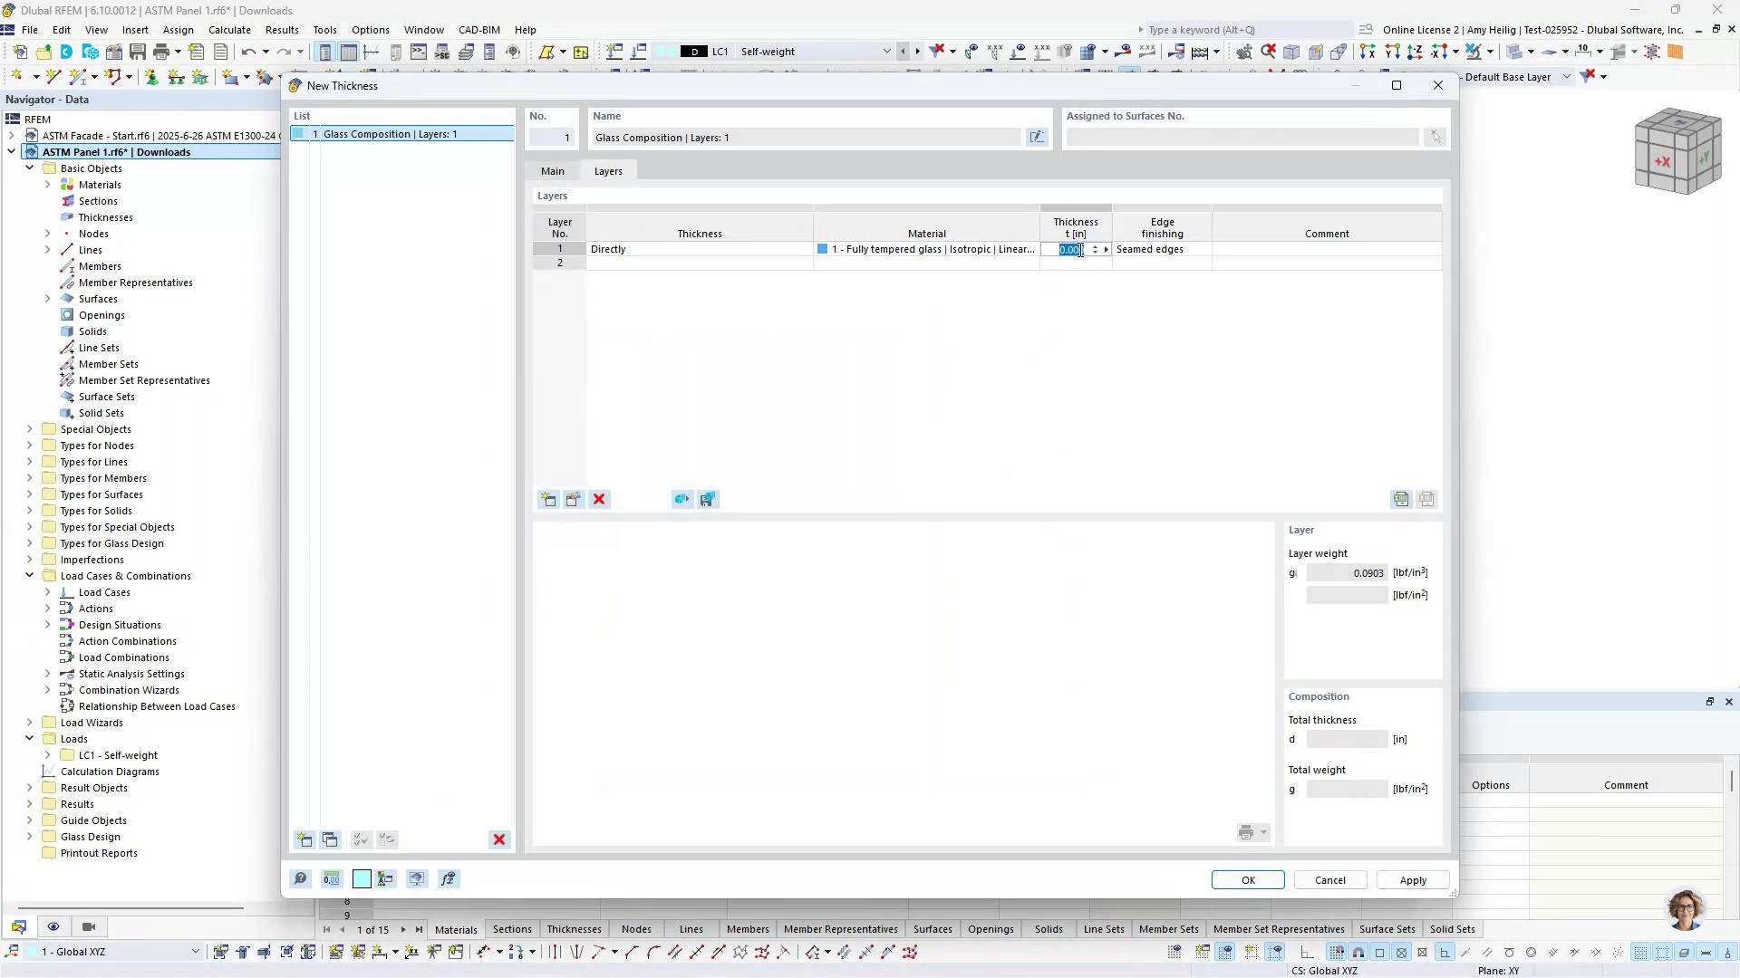
{"action": "type", "text": "0.25"}
{"action": "left_click", "coordinate": [1149, 257]}
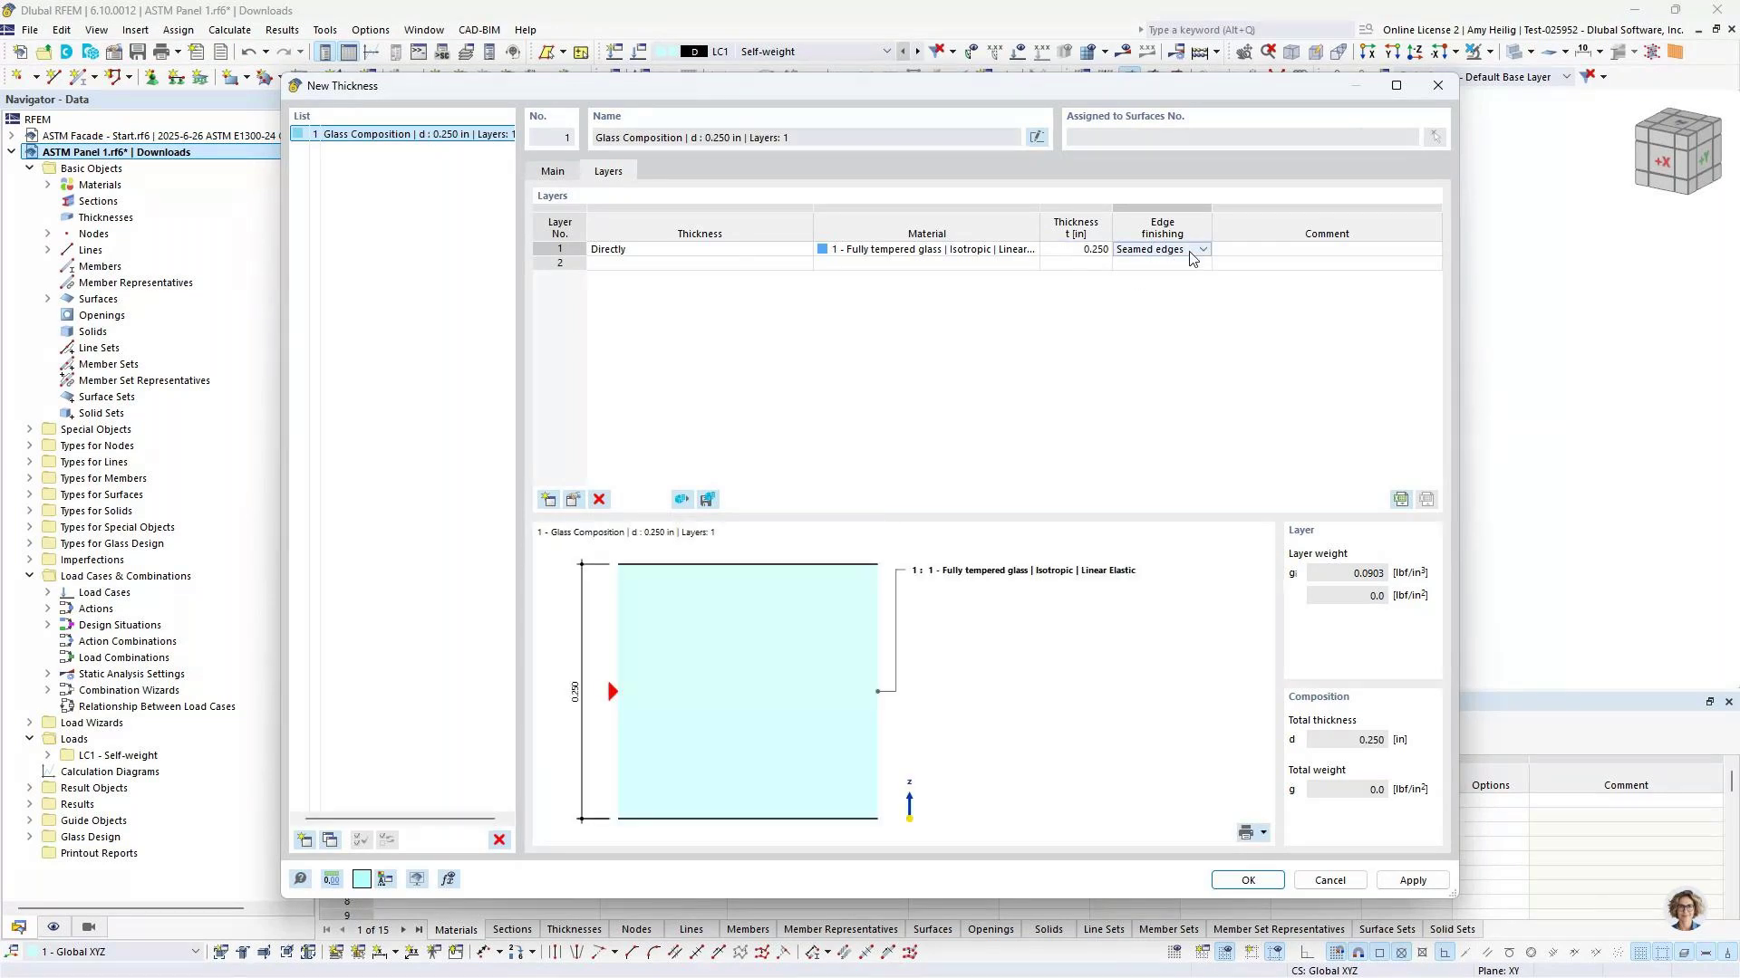
{"action": "left_click", "coordinate": [1192, 258]}
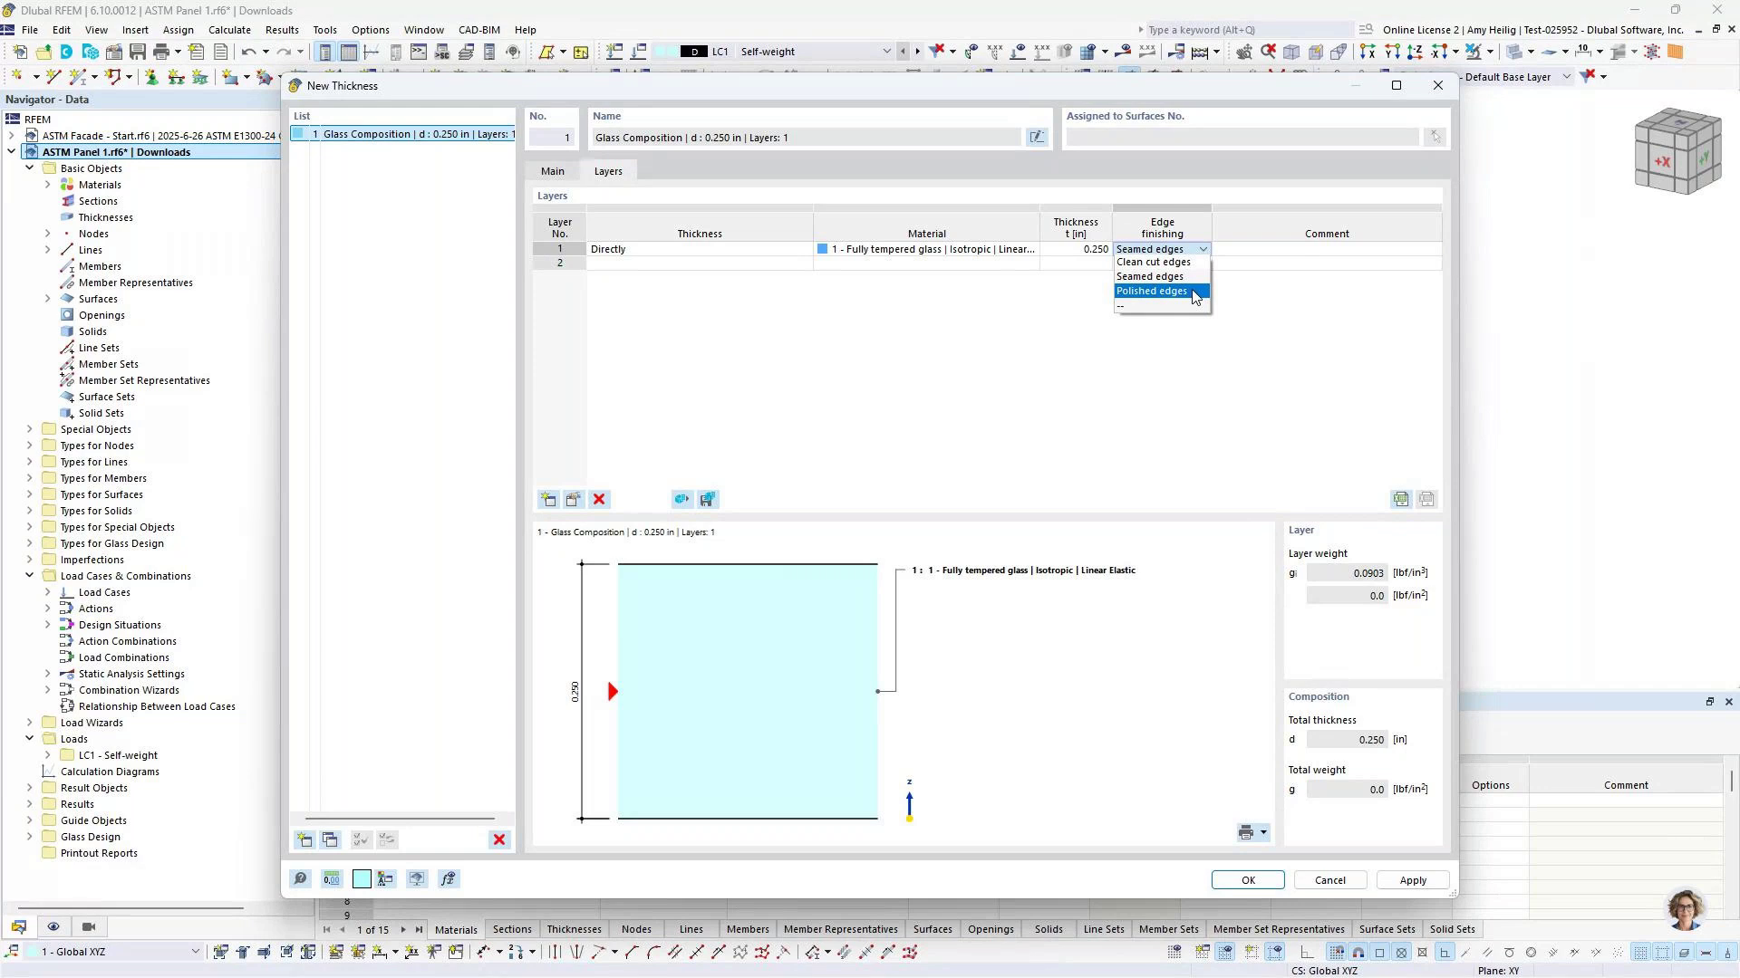
{"action": "left_click", "coordinate": [1194, 292]}
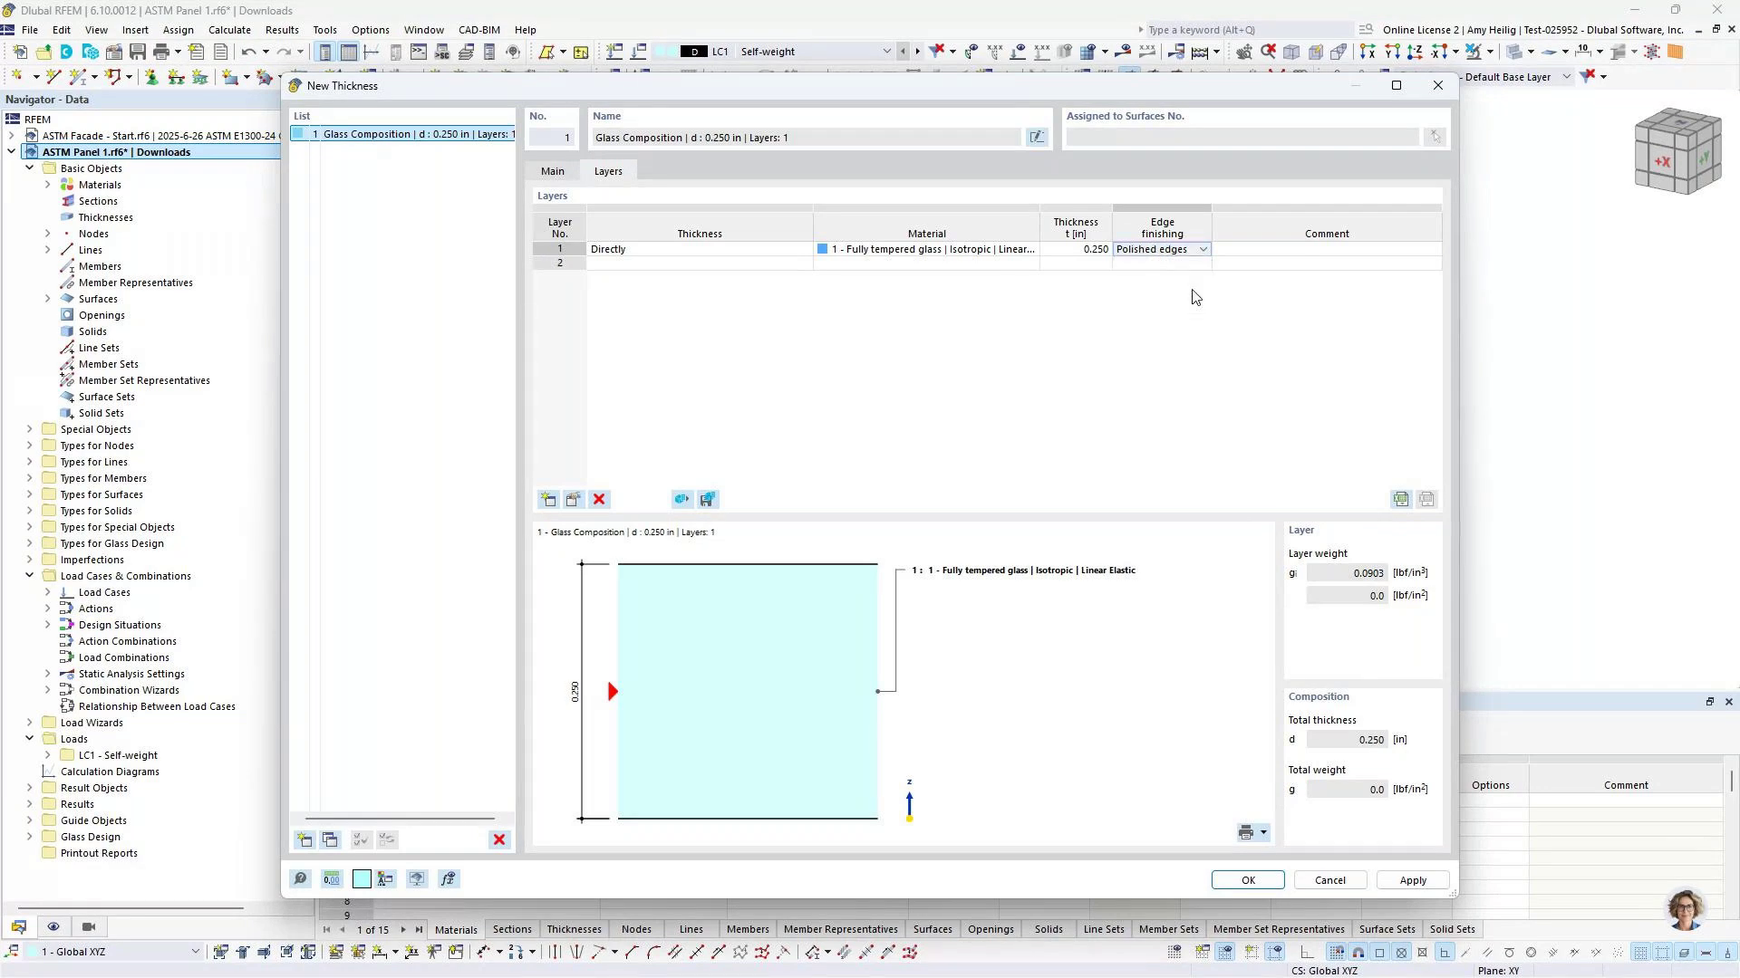
Create layer 2 from the ASTM D 4065:2006-12 foil Polymer Interlayer SentryGlas Plus 60 °C / 1 mo, with a thickness of 0.03 in
{"action": "left_click", "coordinate": [937, 262]}
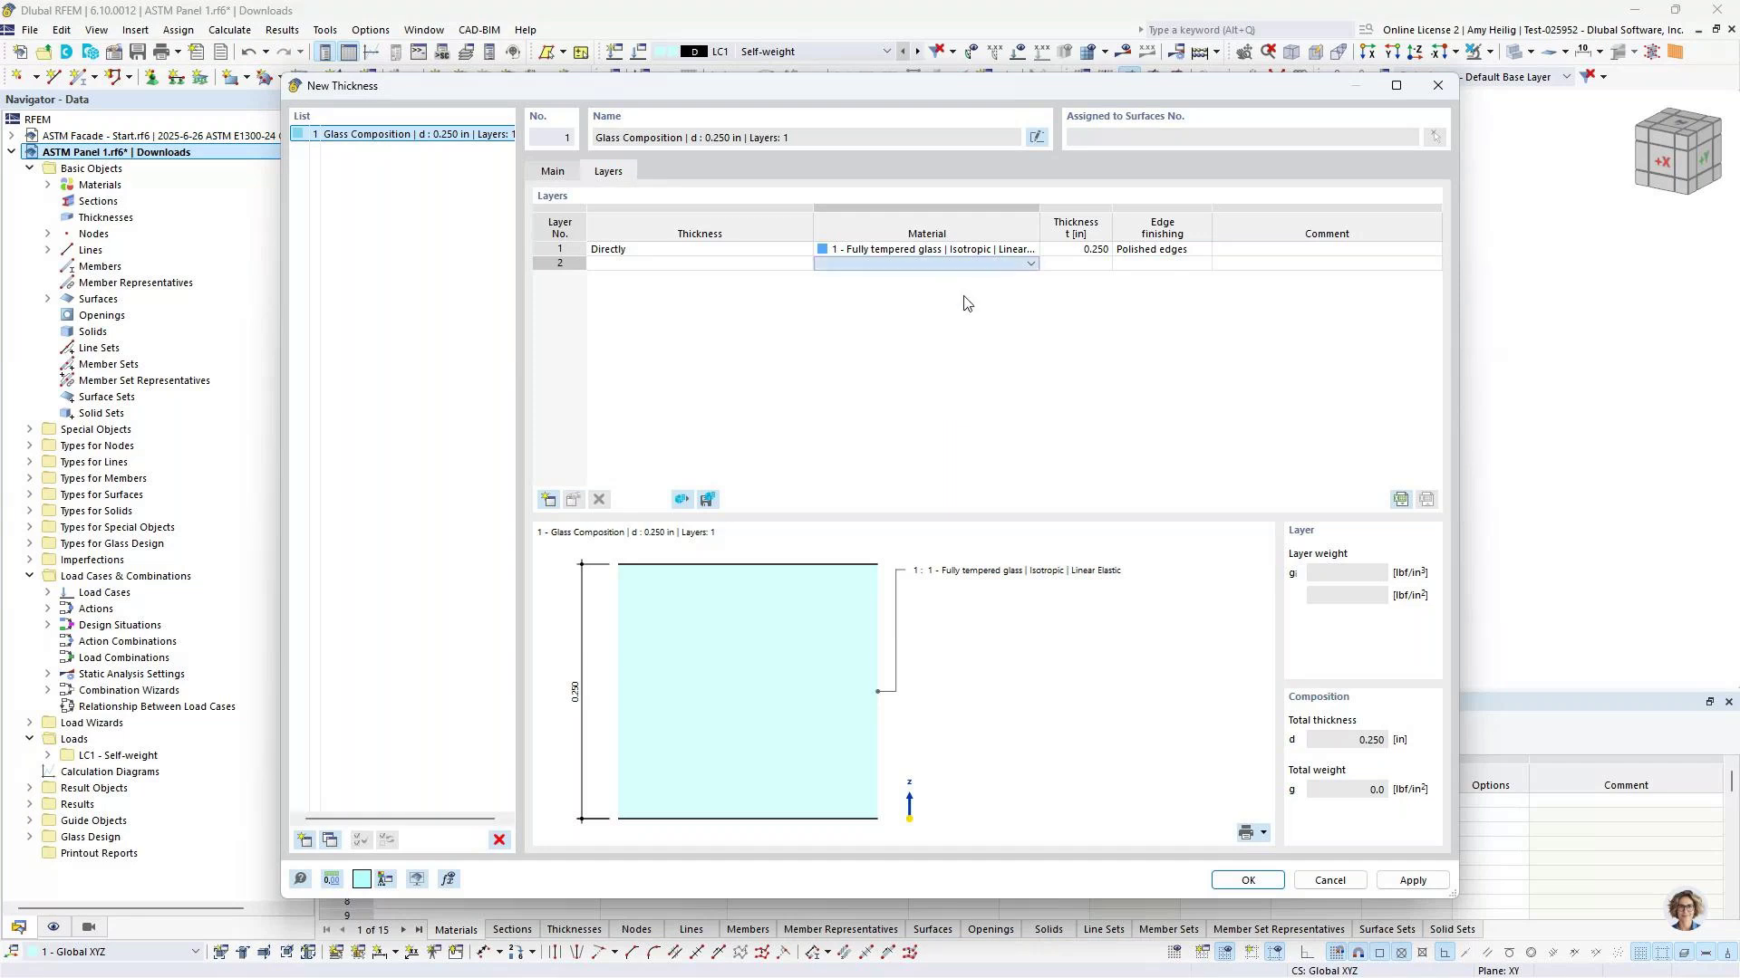
{"action": "left_click", "coordinate": [965, 298]}
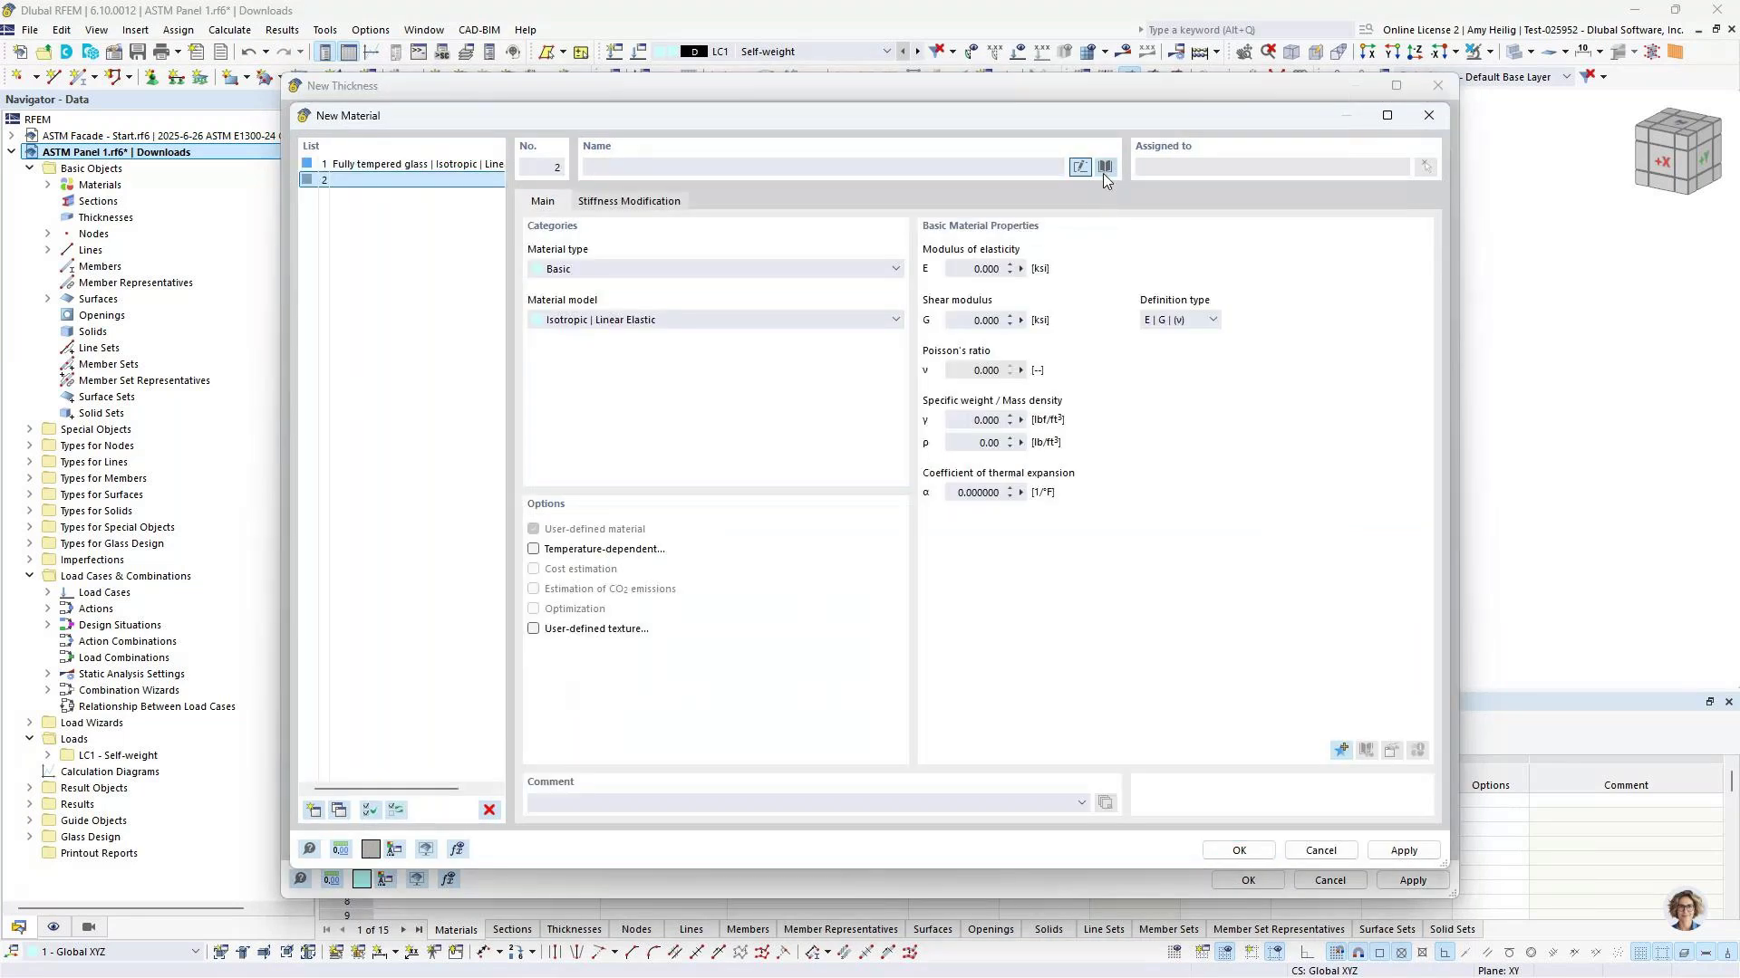
{"action": "left_click", "coordinate": [1103, 169]}
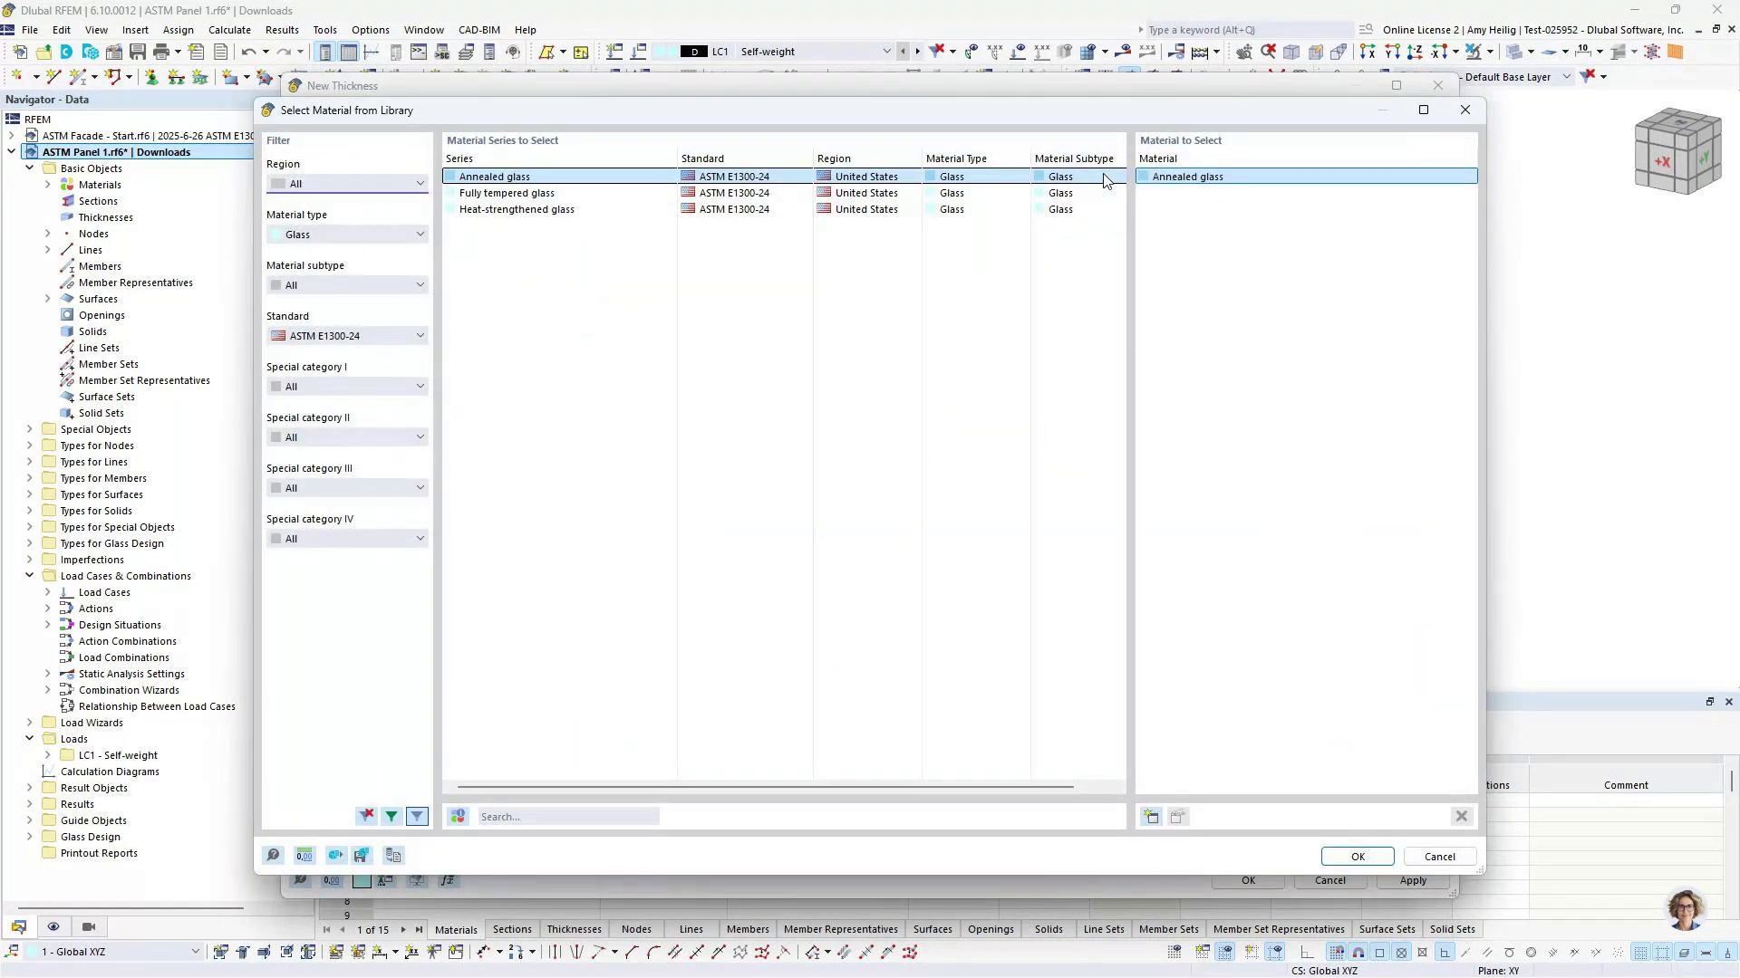
{"action": "left_click", "coordinate": [353, 235]}
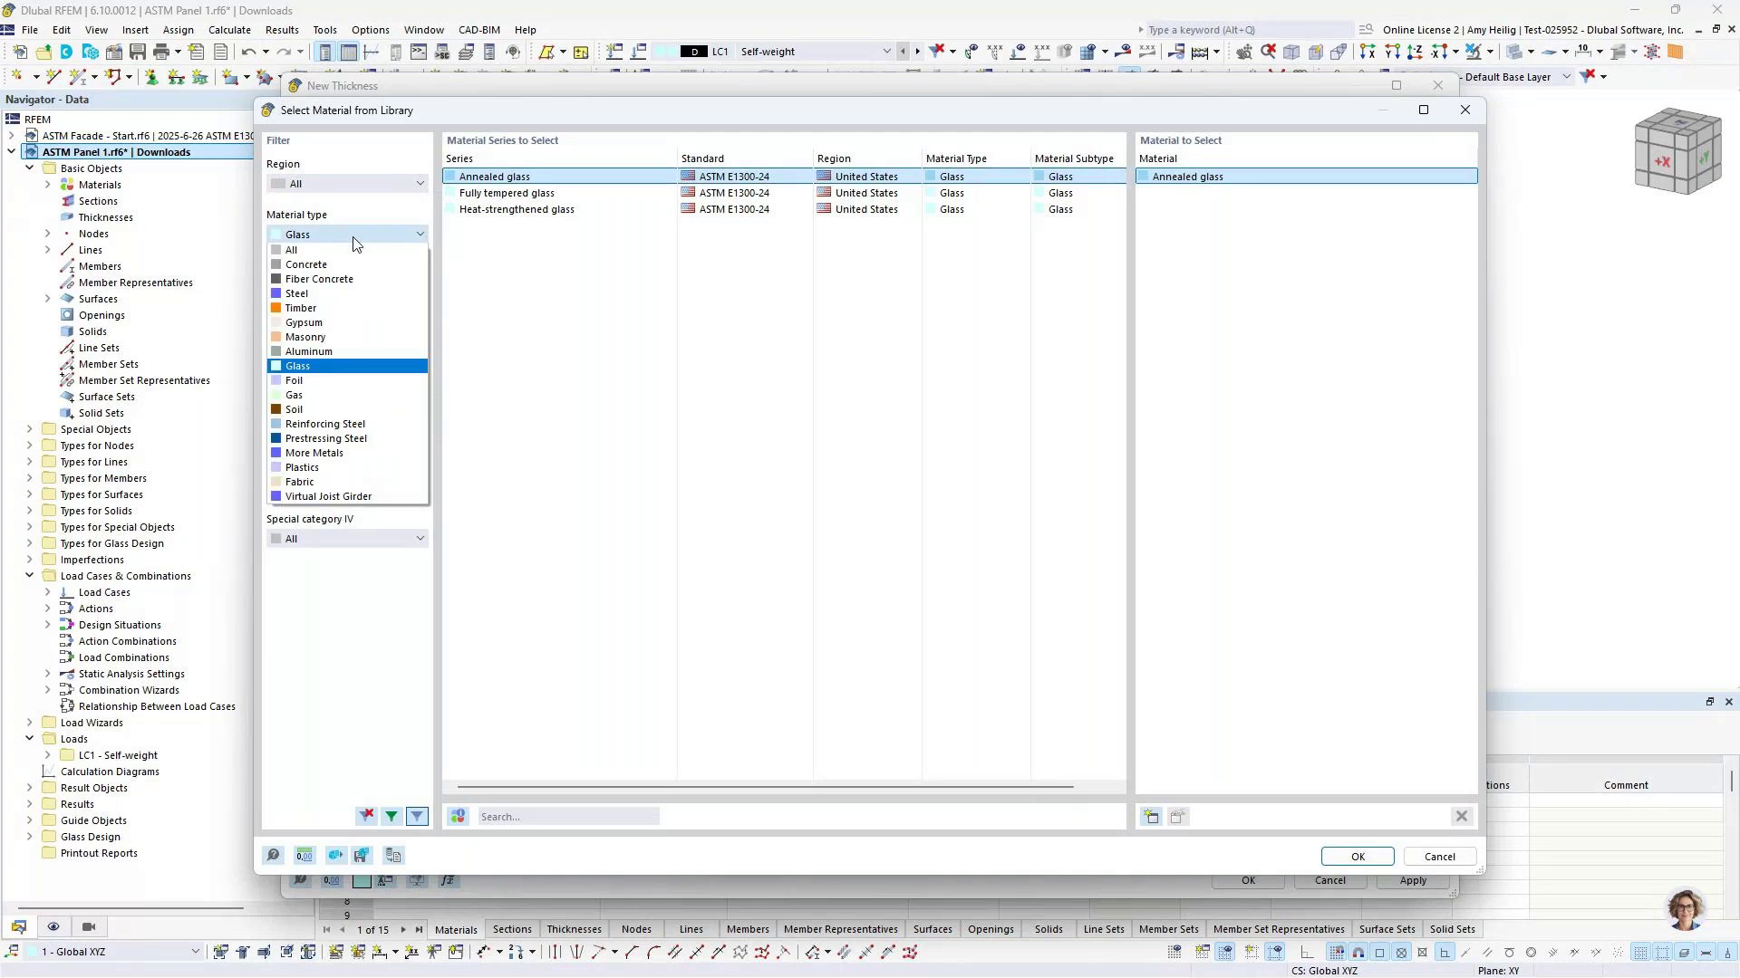
{"action": "left_click", "coordinate": [333, 380]}
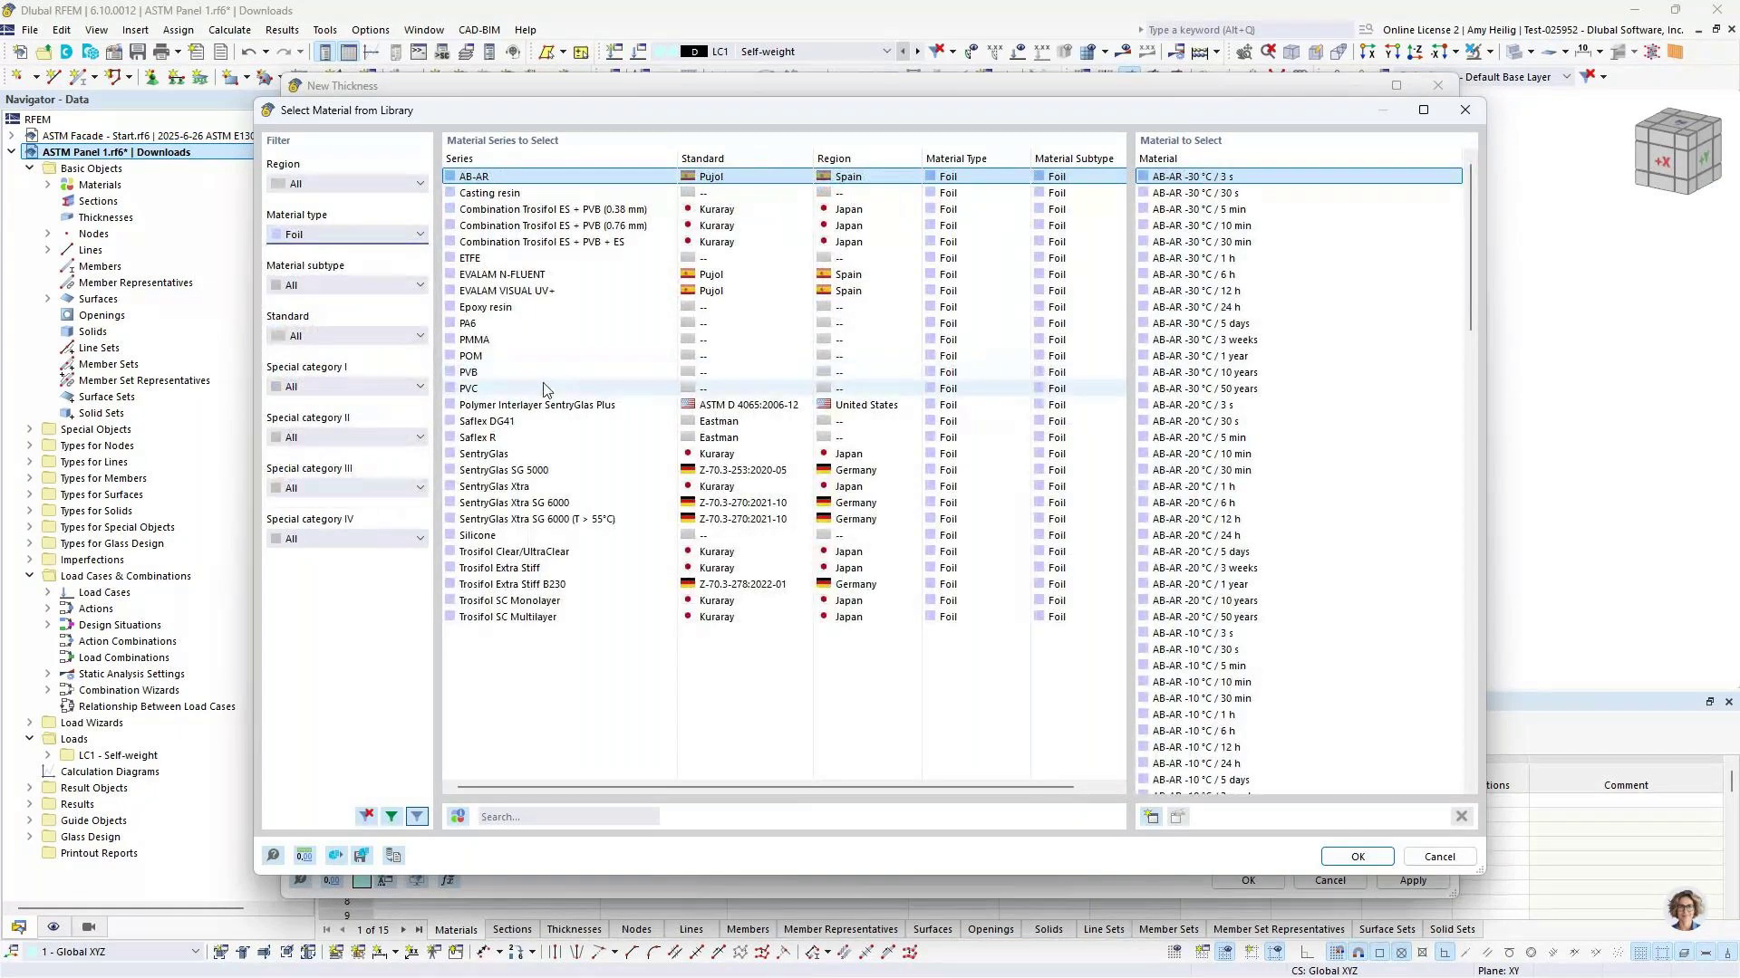
{"action": "left_click", "coordinate": [327, 339]}
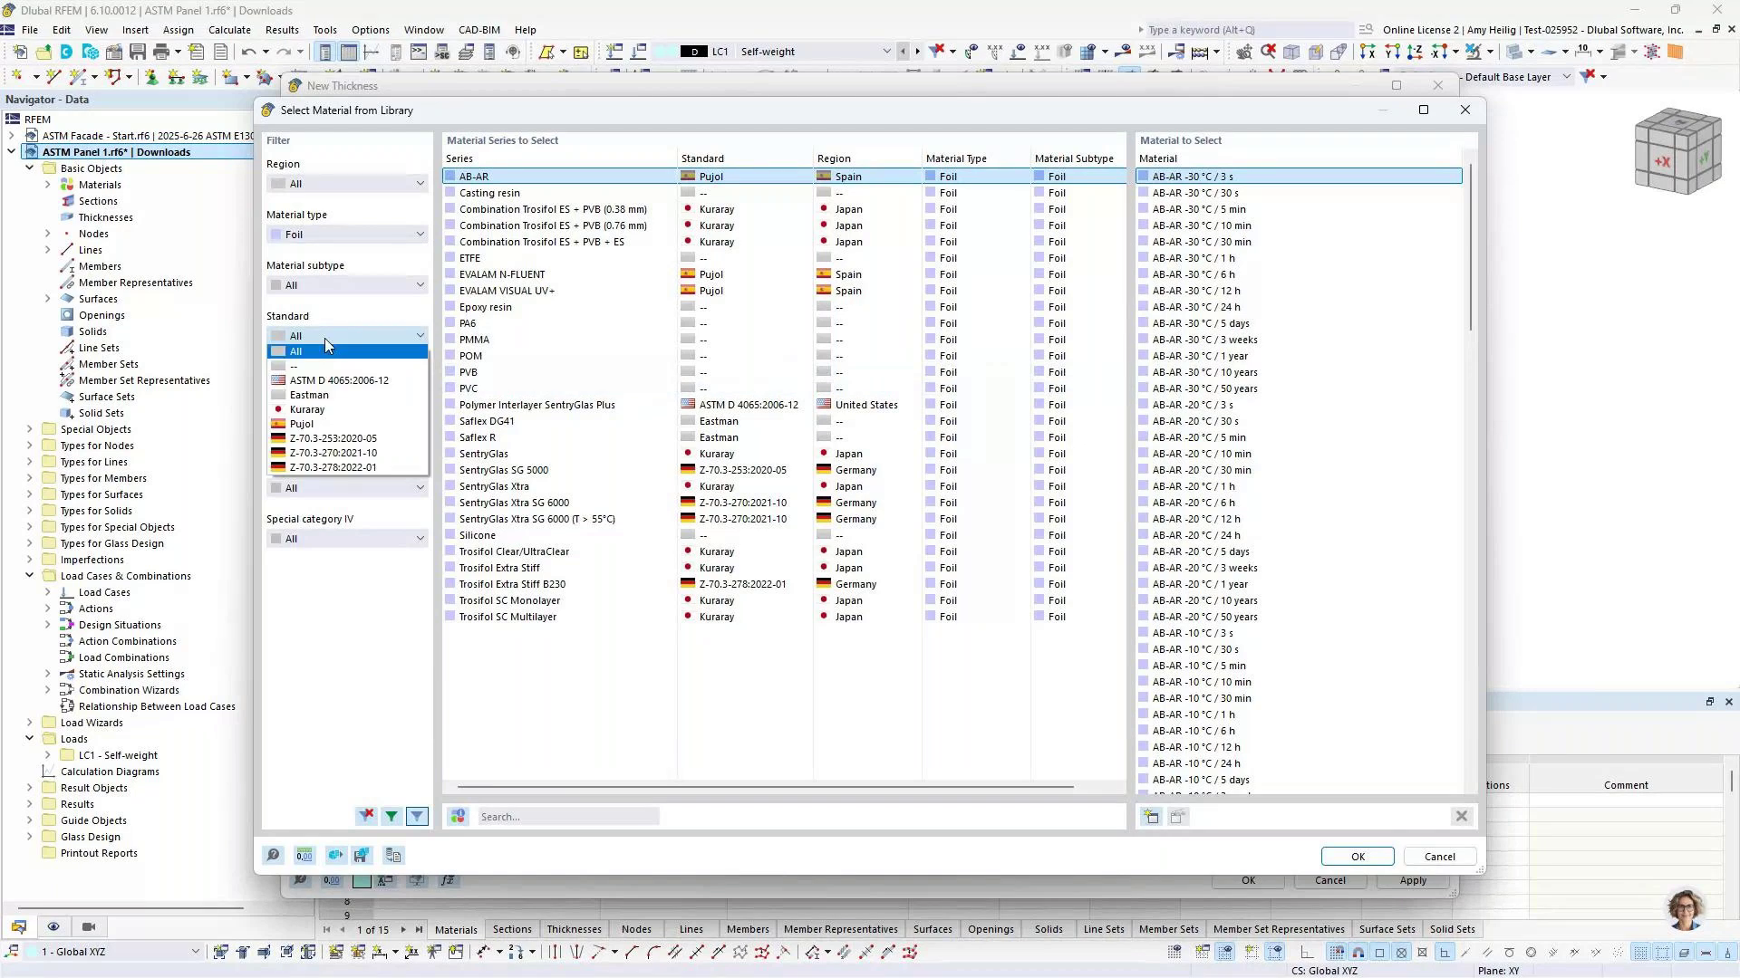
{"action": "left_click", "coordinate": [335, 380]}
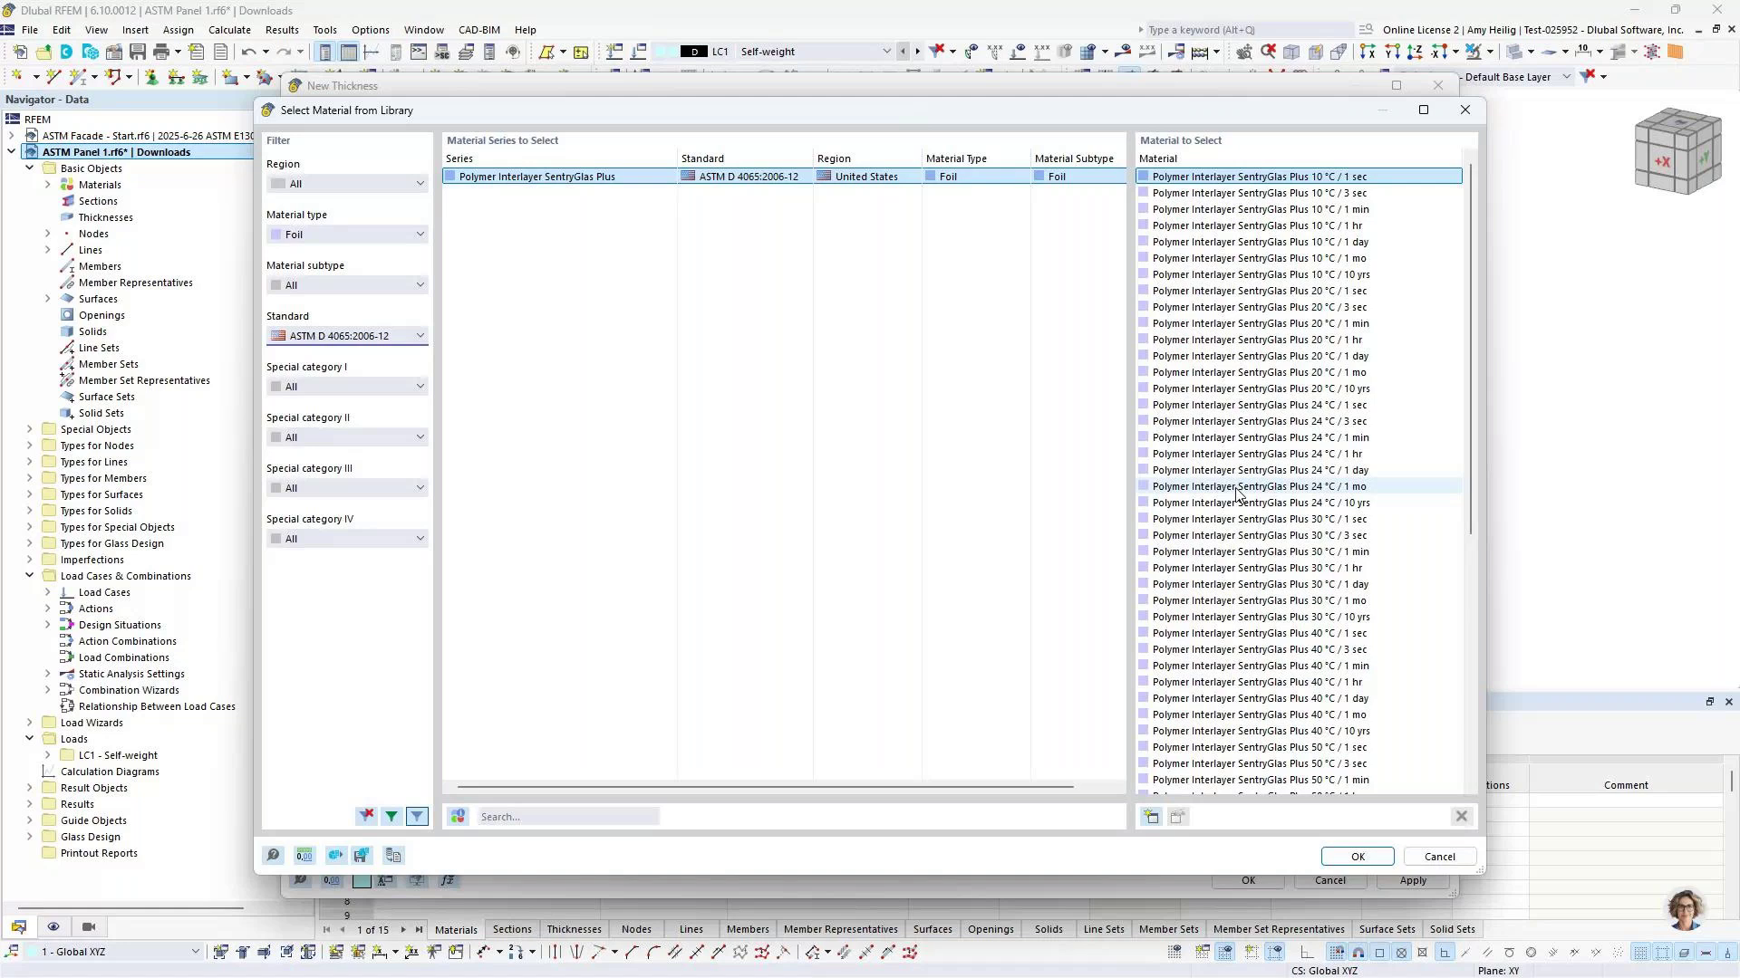
{"action": "scroll", "coordinate": [1305, 603], "scroll_direction": "down", "scroll_amount": 5}
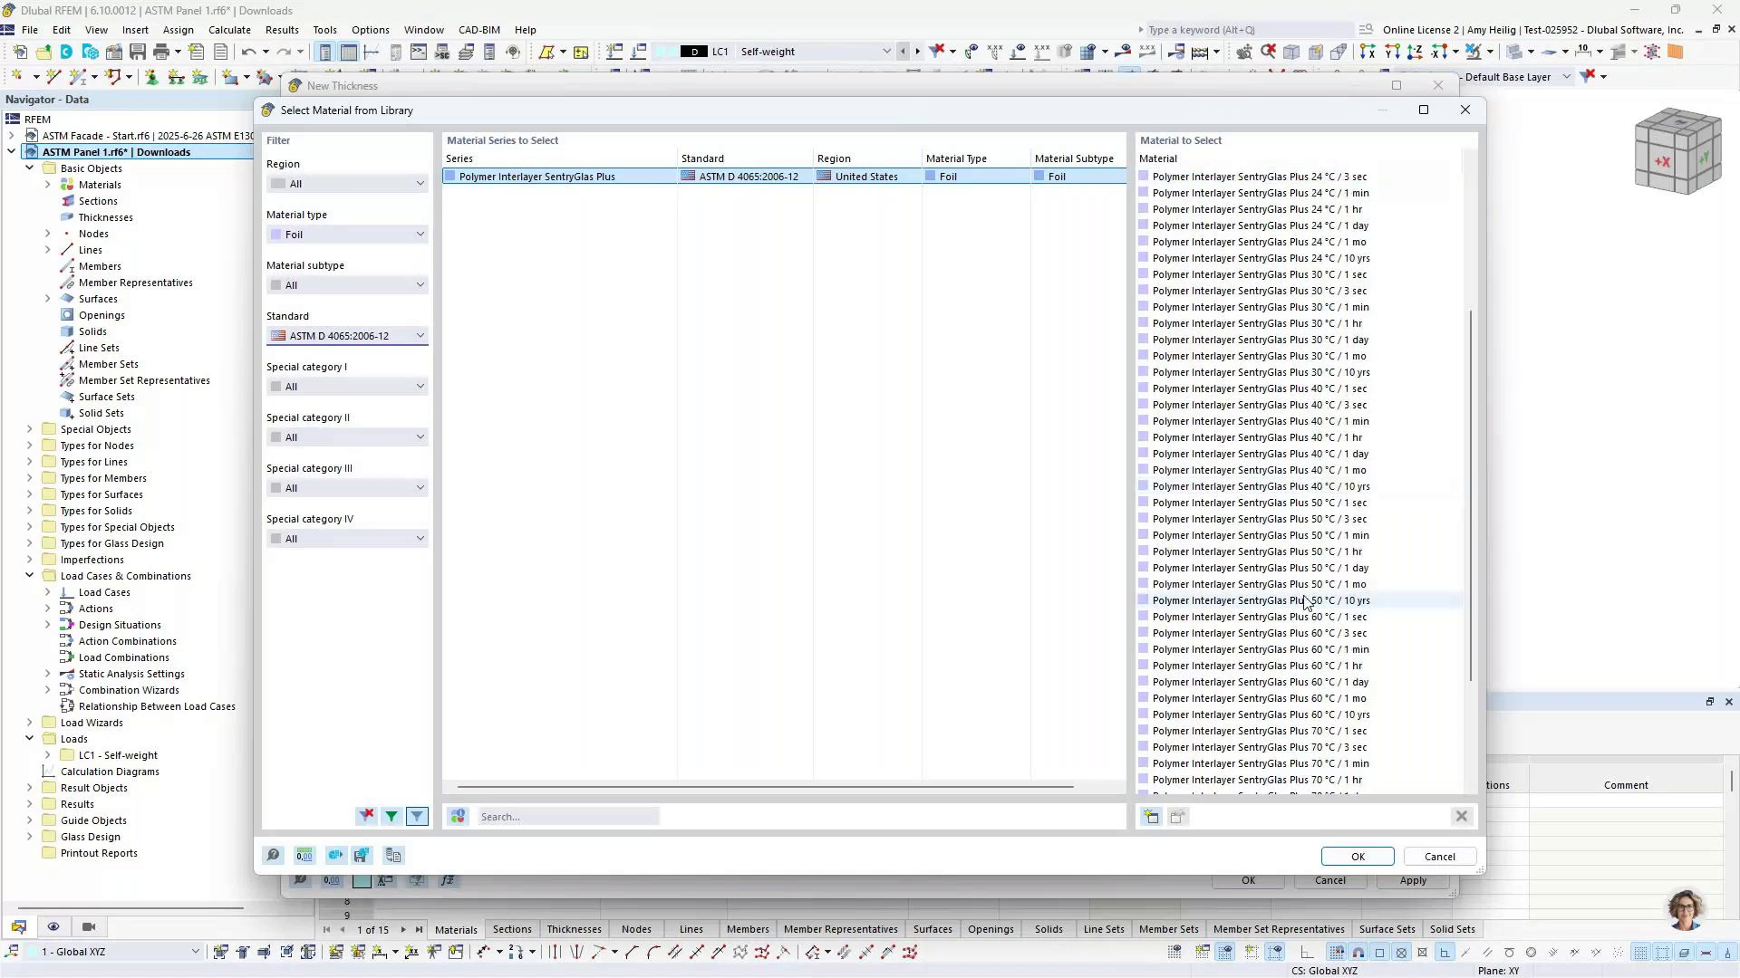
{"action": "left_click", "coordinate": [1318, 699]}
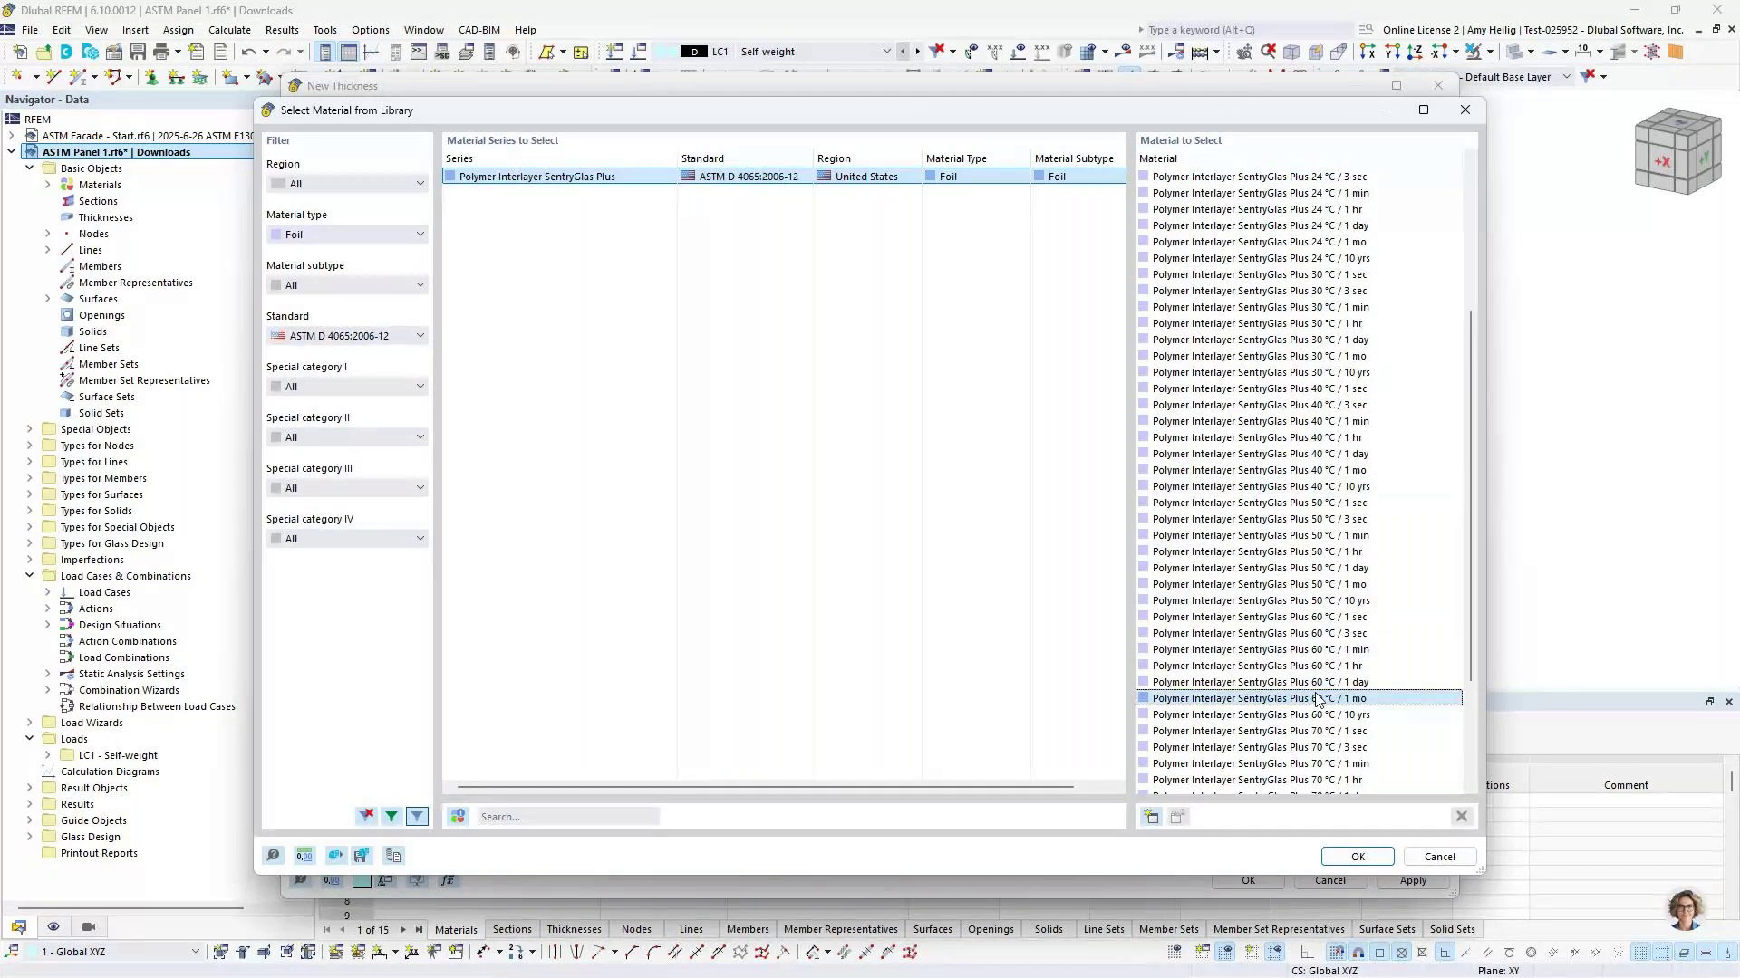
{"action": "double_click", "coordinate": [1318, 698]}
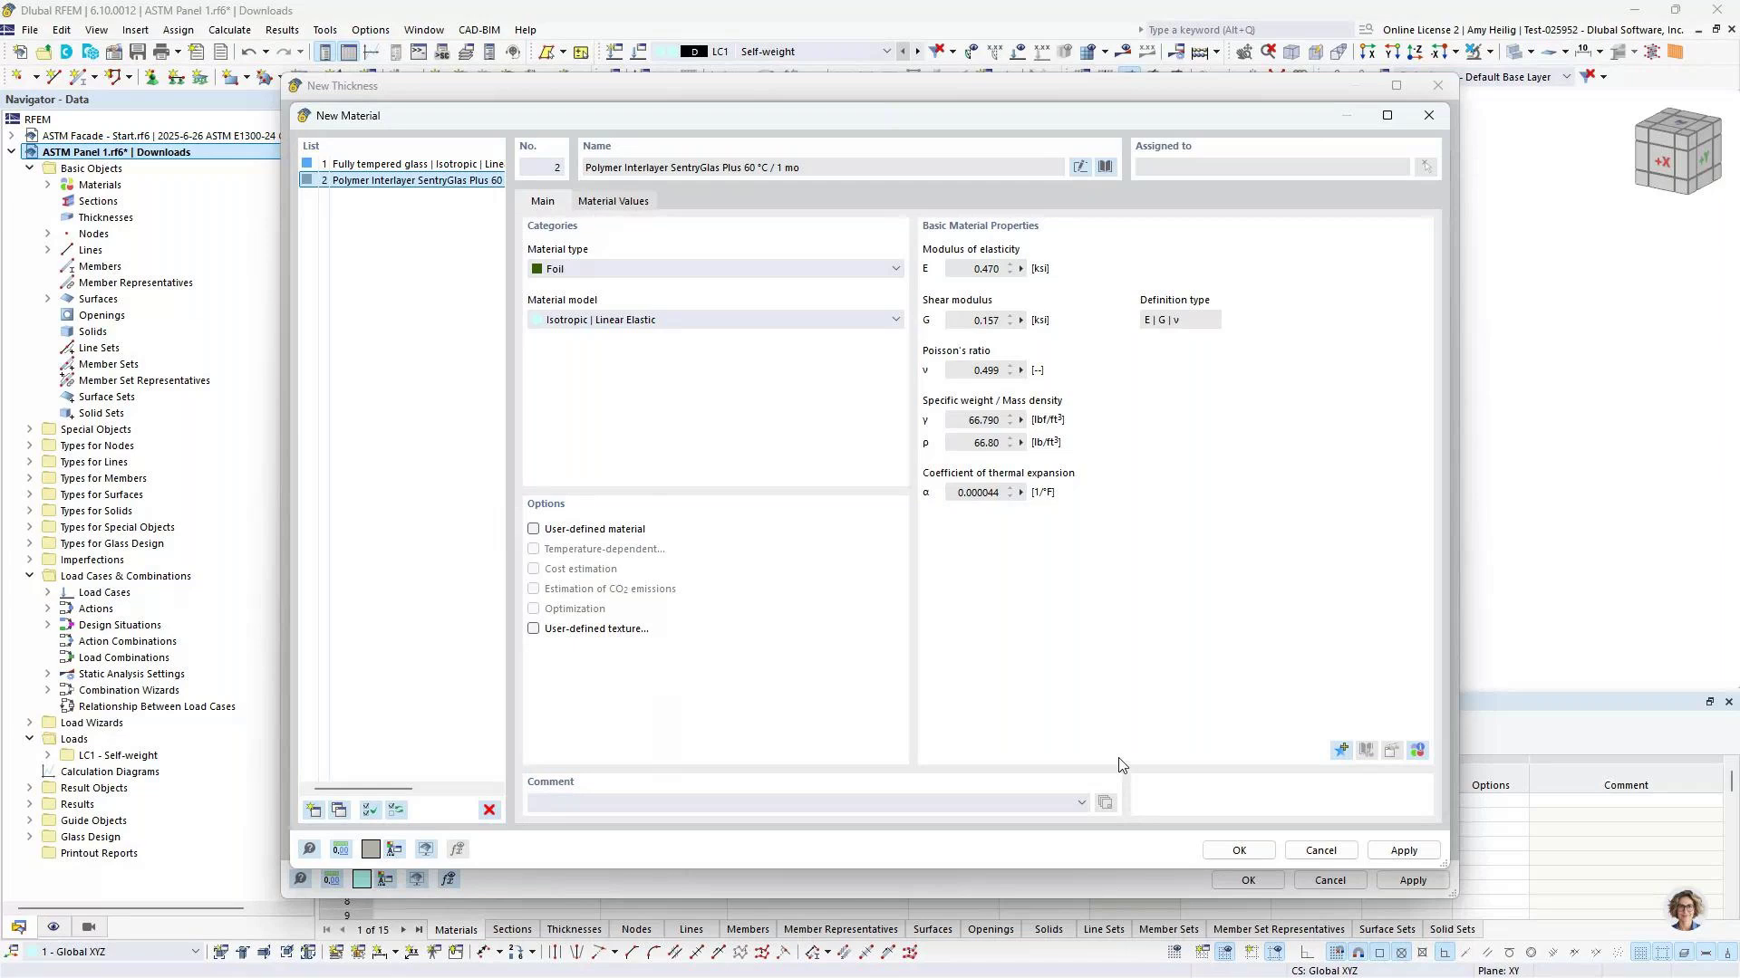
{"action": "left_click", "coordinate": [1236, 852]}
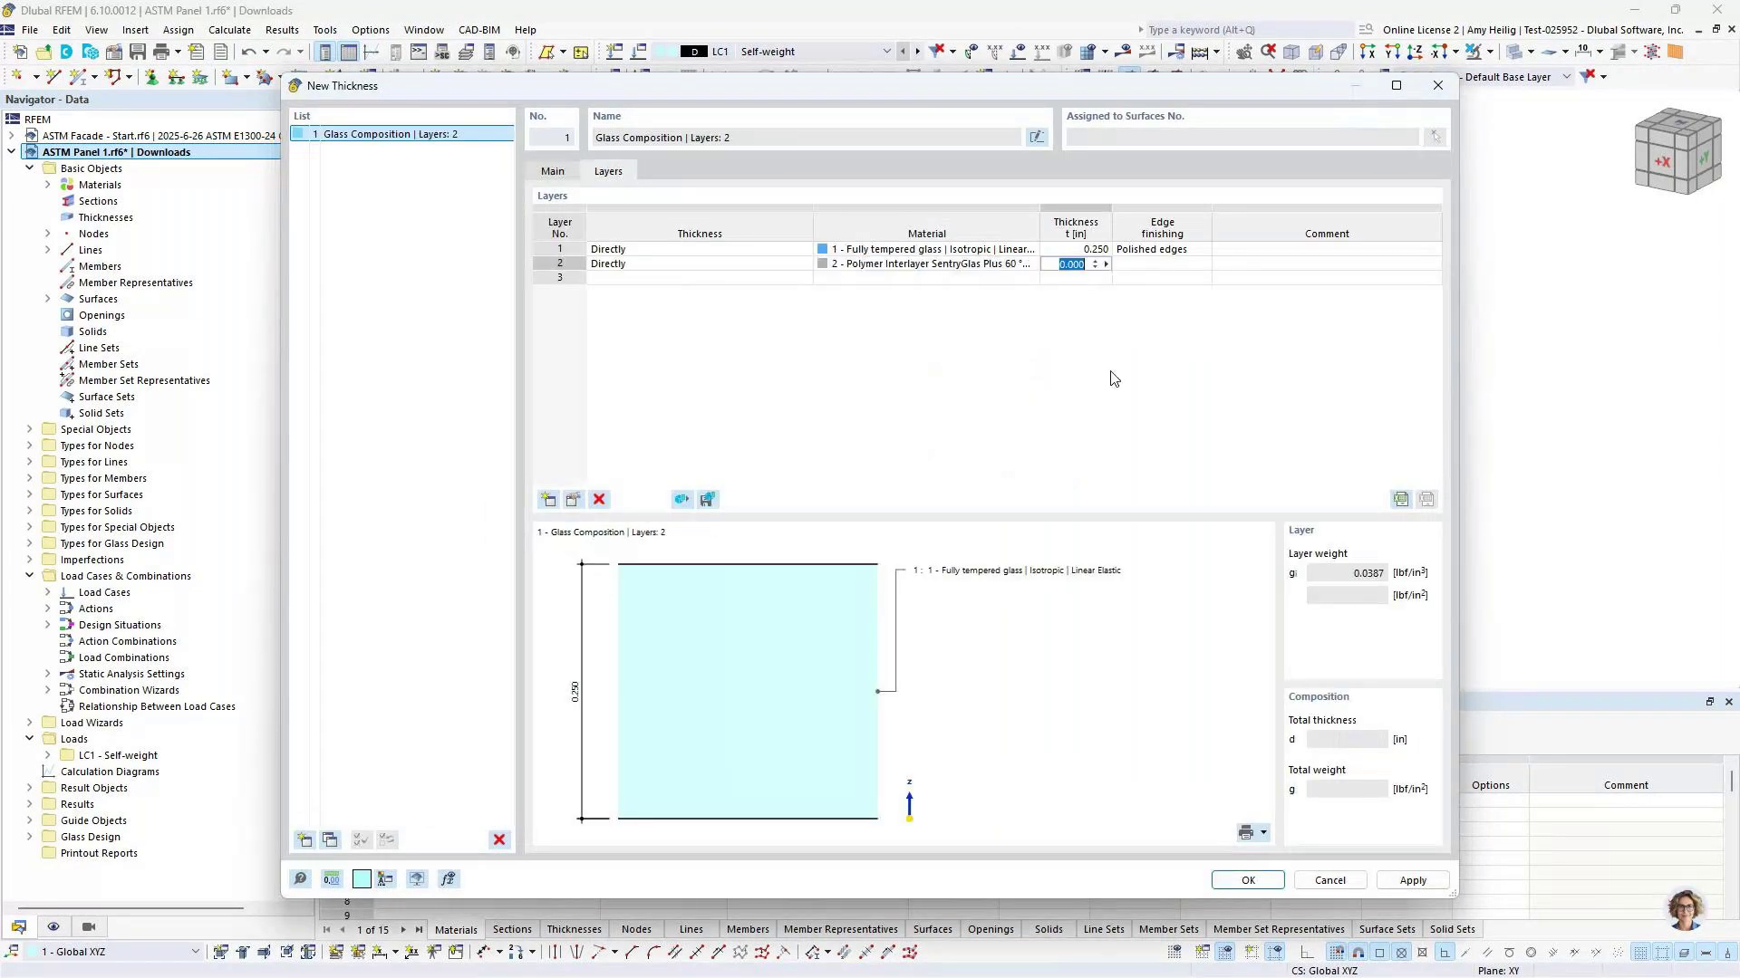
{"action": "type", "text": "0.03"}
Add layer 3 using the existing fully tempered glass material with a thickness of 0.25 in
{"action": "left_click", "coordinate": [974, 279]}
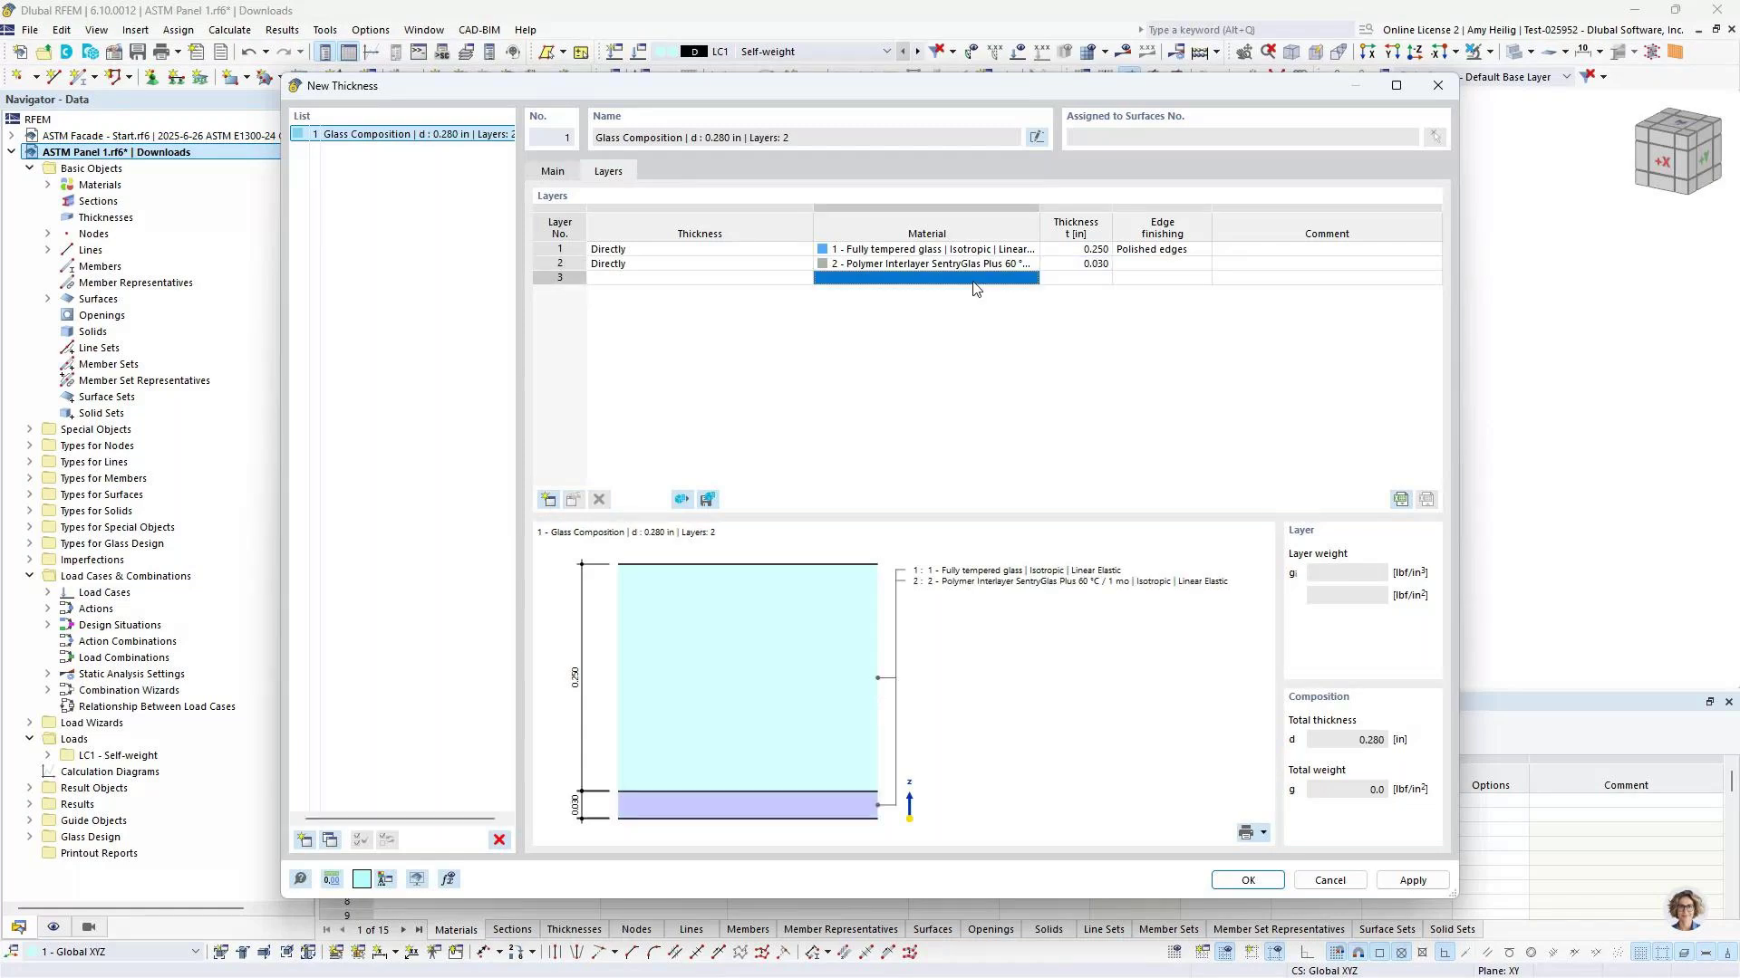
{"action": "left_click", "coordinate": [975, 288]}
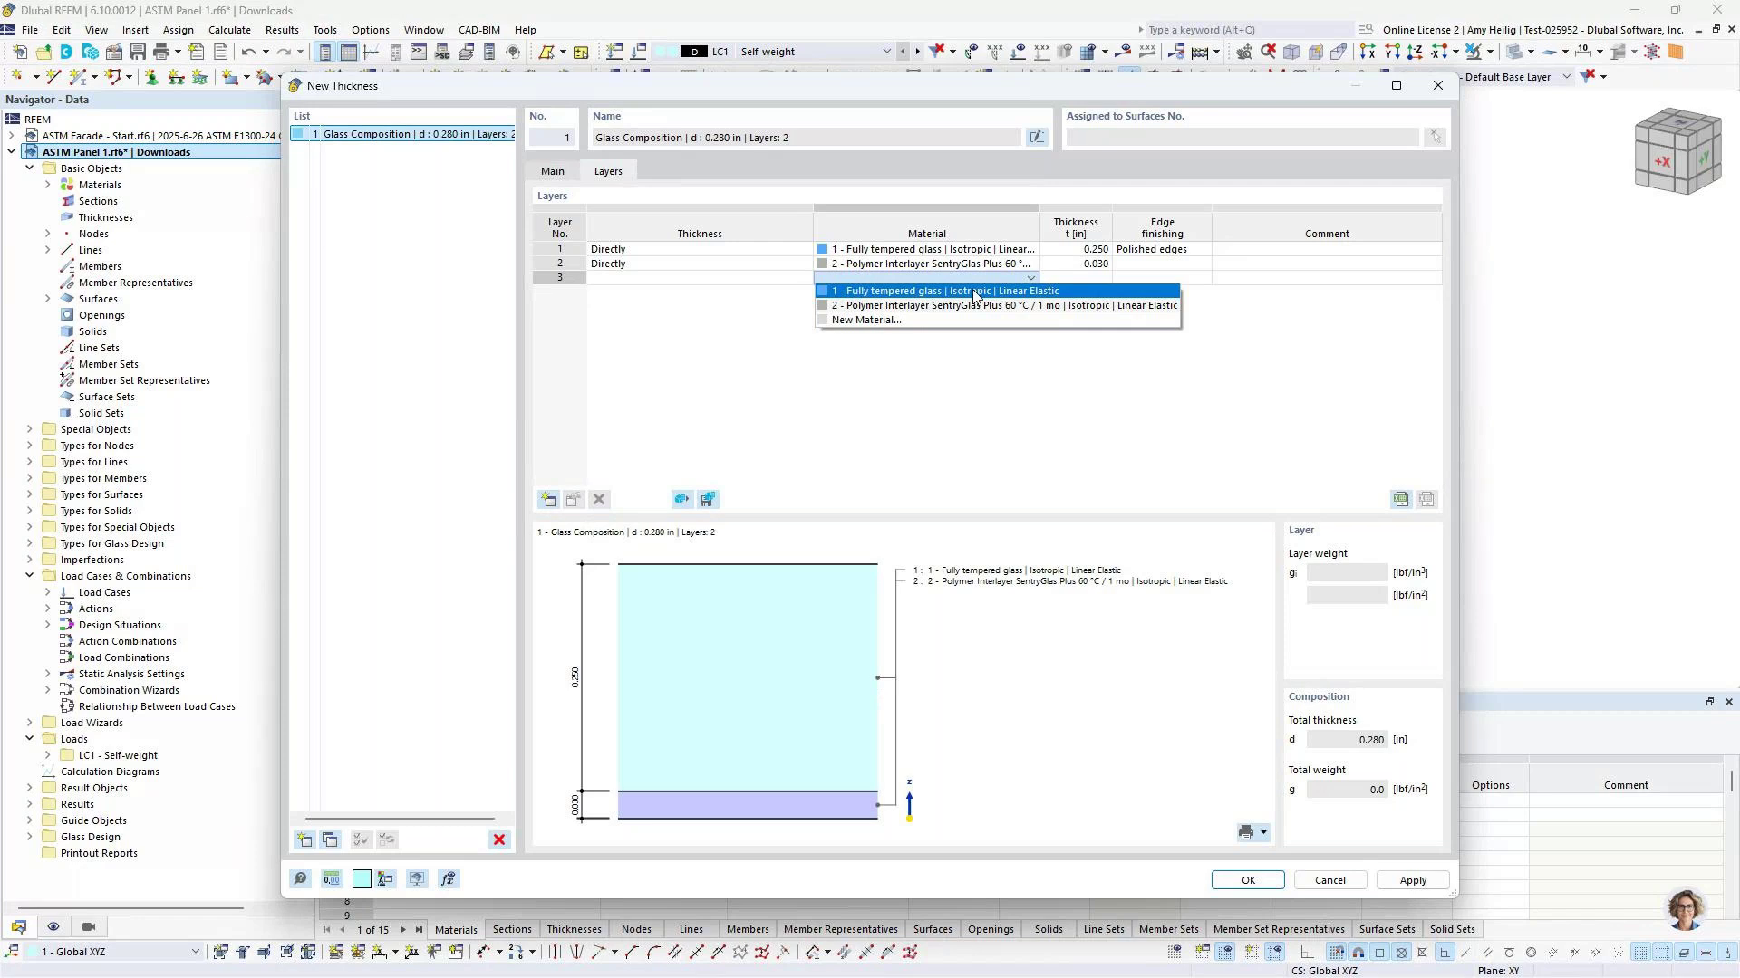
{"action": "left_click", "coordinate": [974, 292]}
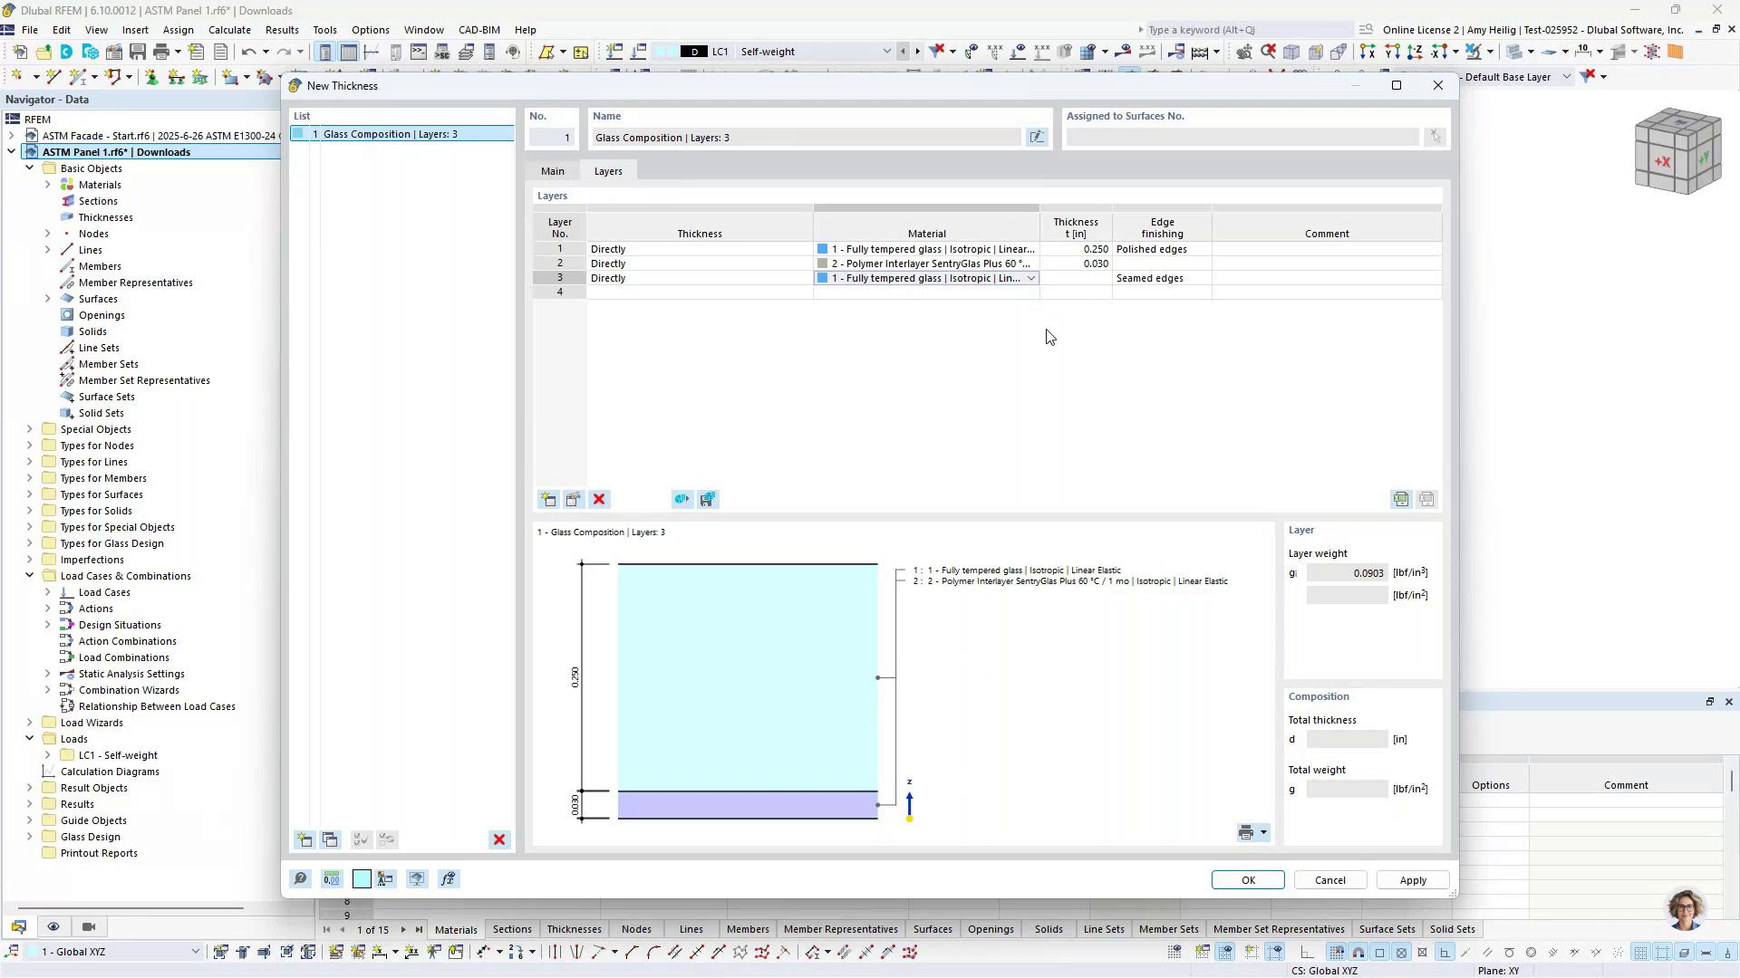
{"action": "left_click", "coordinate": [1071, 281]}
{"action": "type", "text": "0.25"}
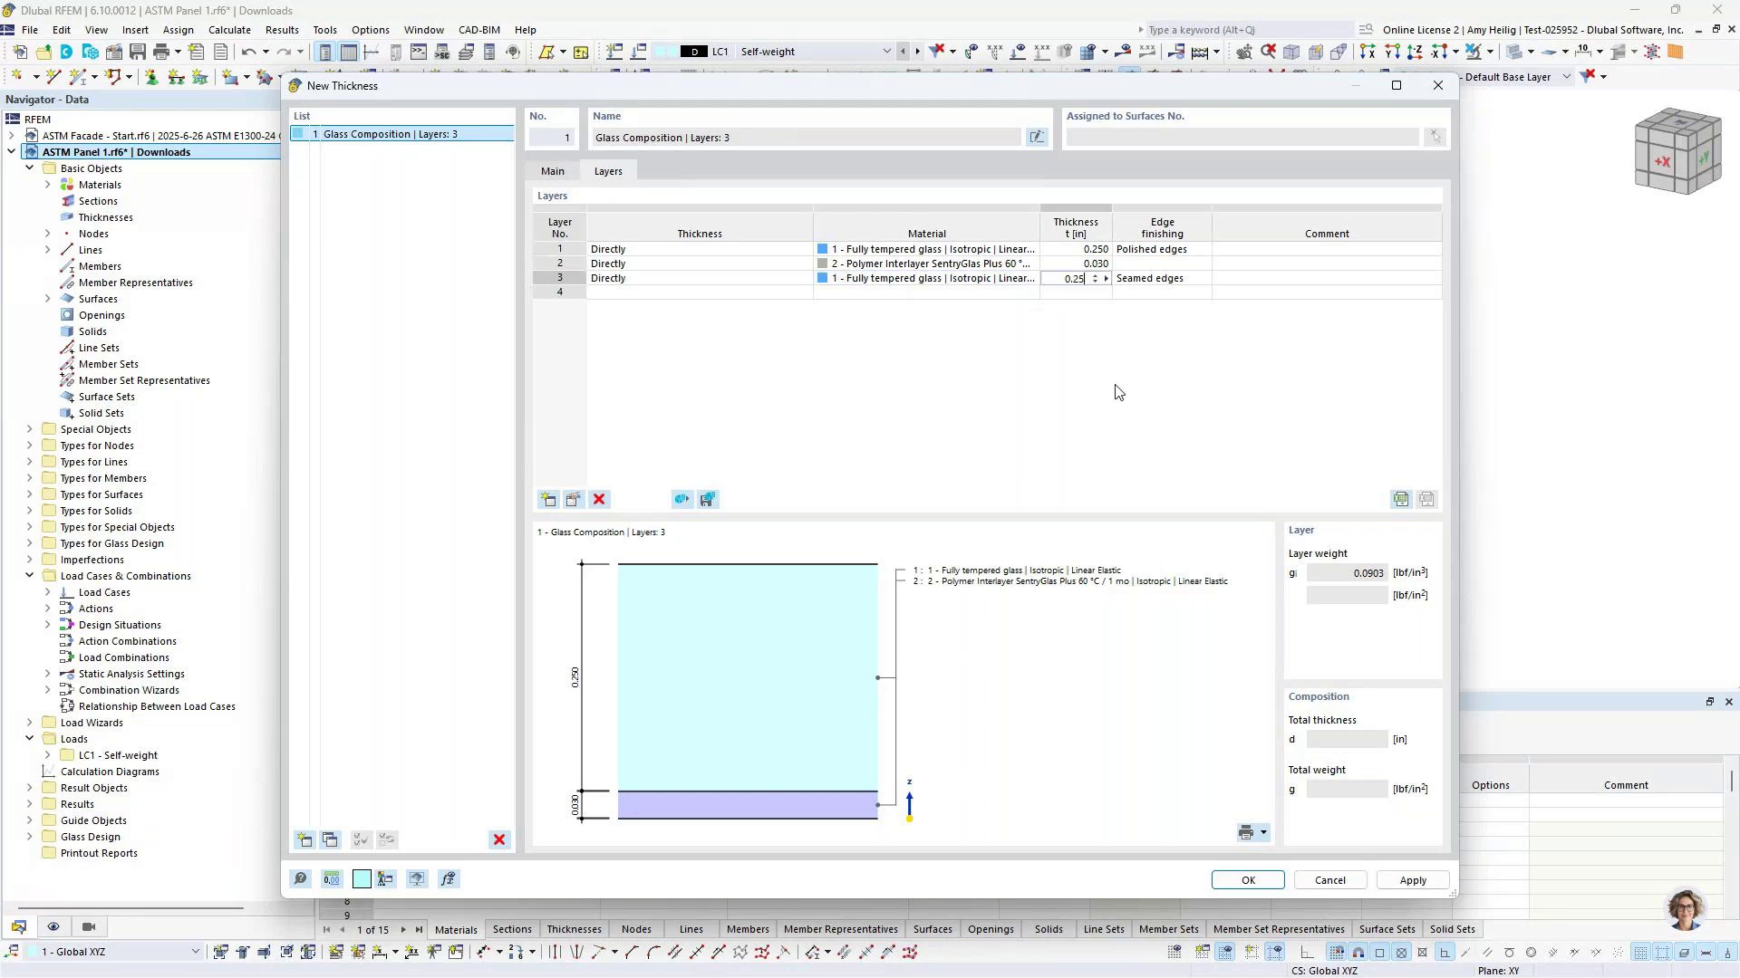
{"action": "key", "text": "Return"}
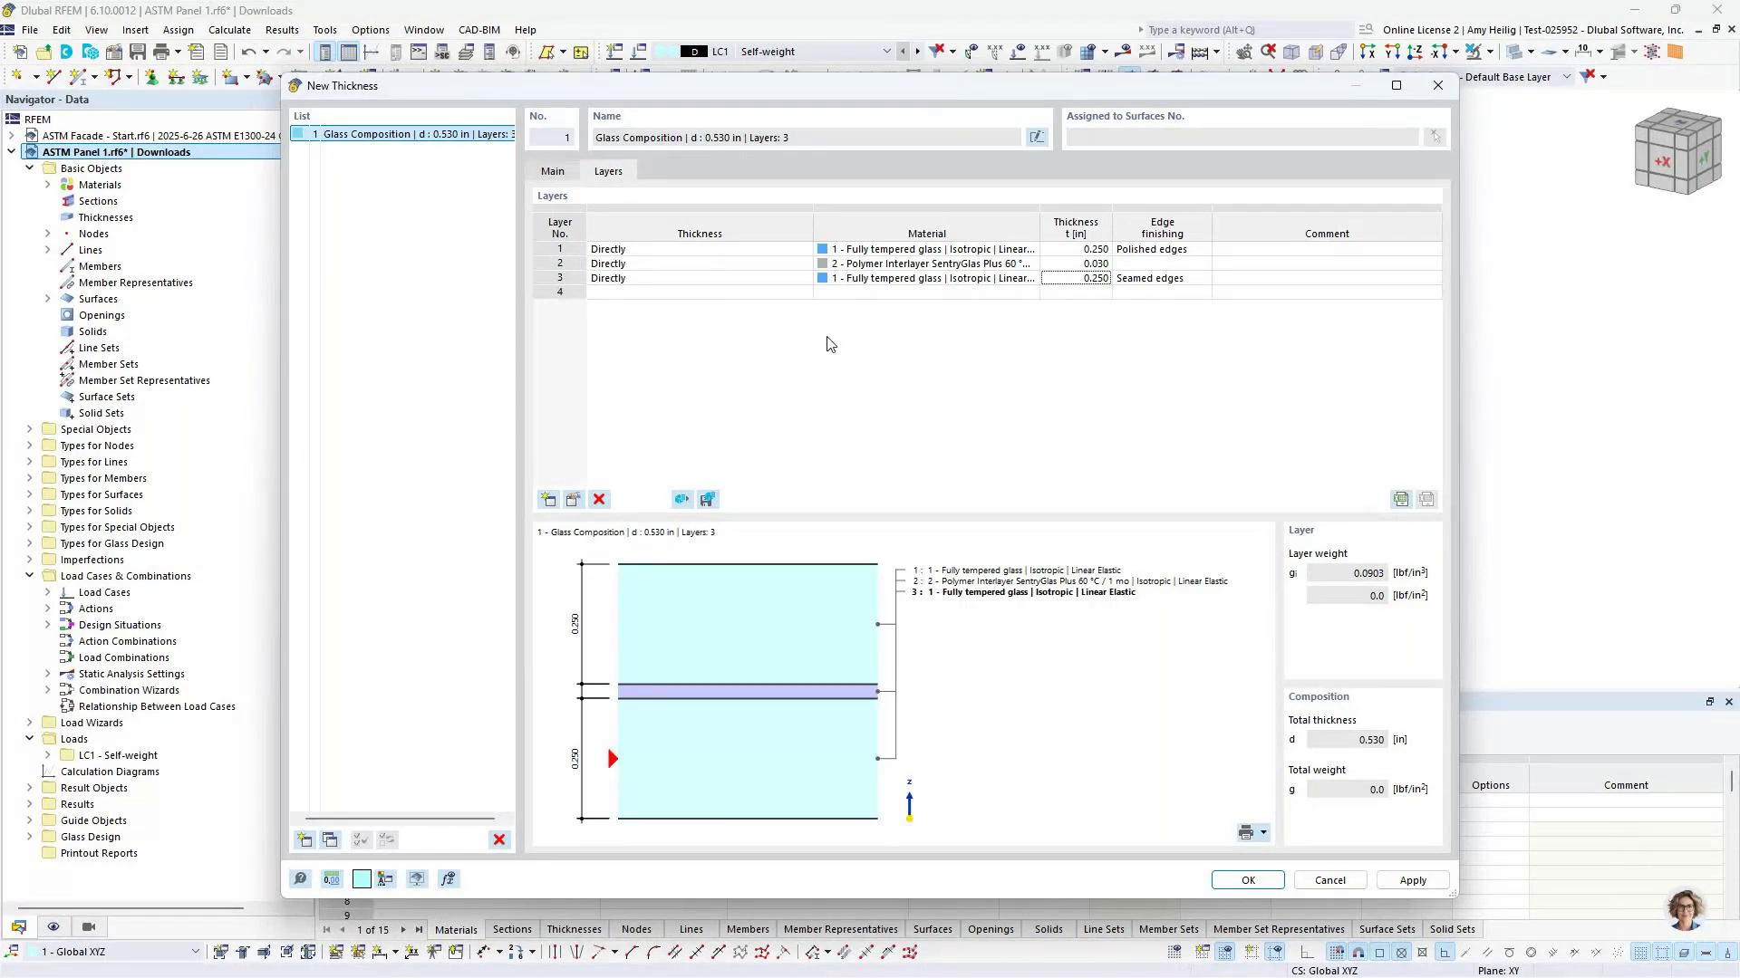
Open the dialog for saving the layer composition as a template and close it without saving
{"action": "left_click", "coordinate": [708, 500]}
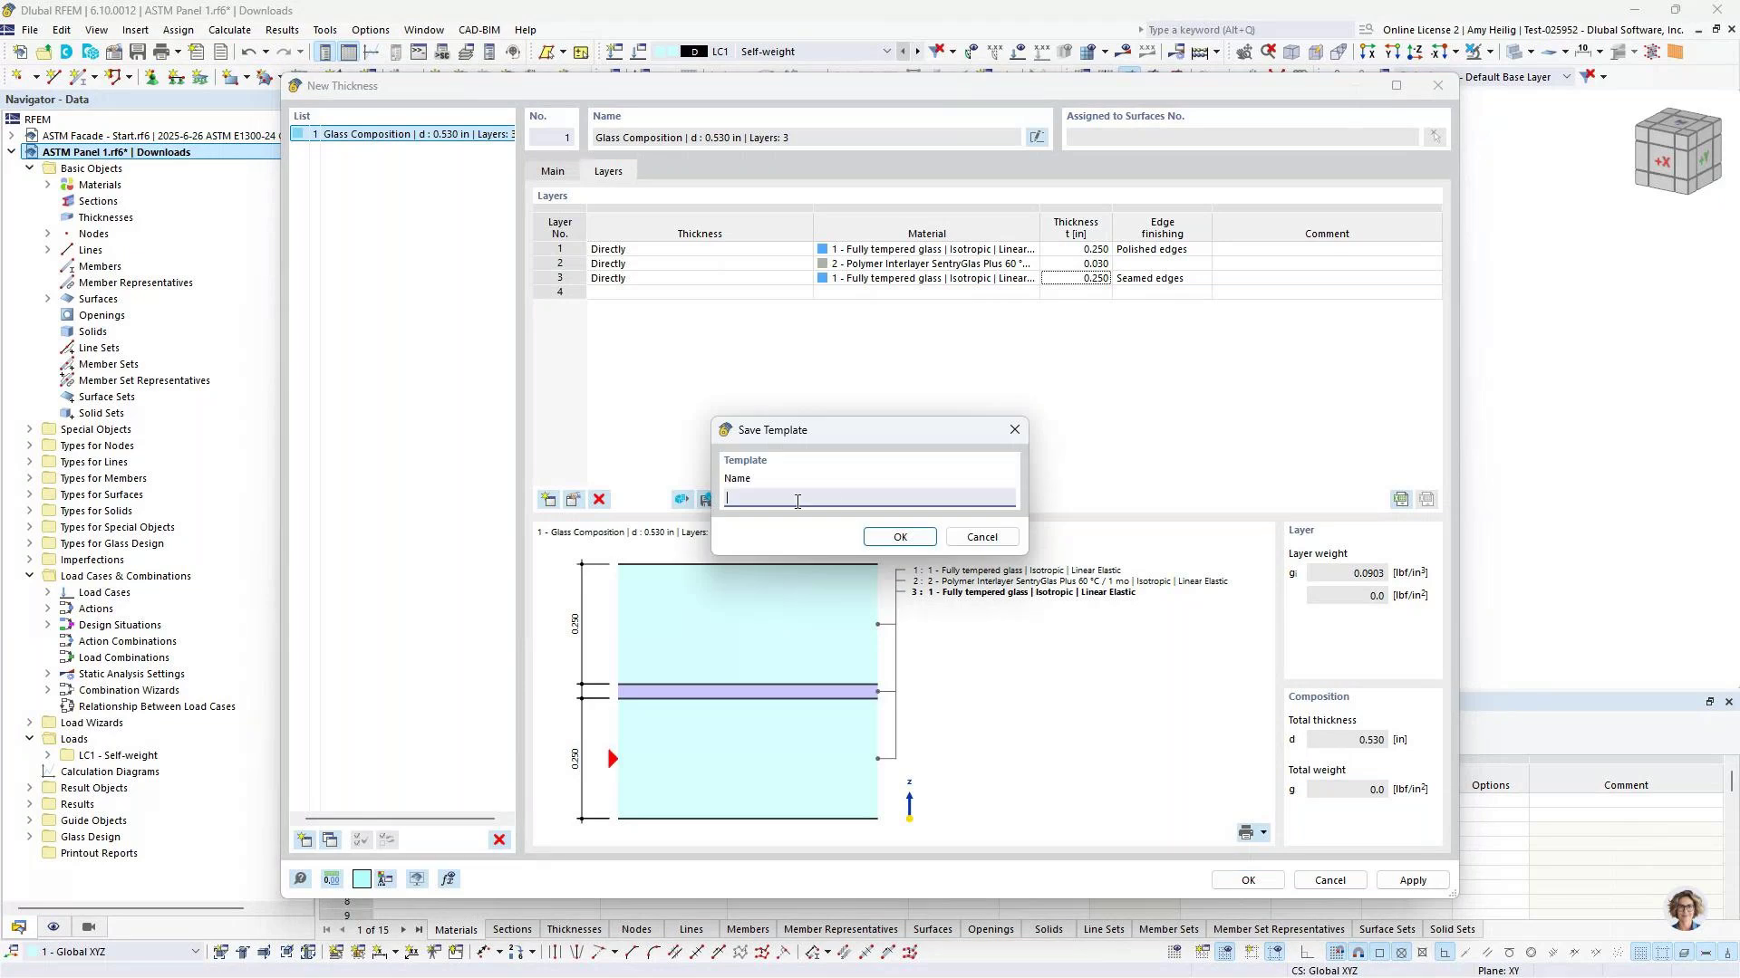
{"action": "left_click", "coordinate": [978, 538]}
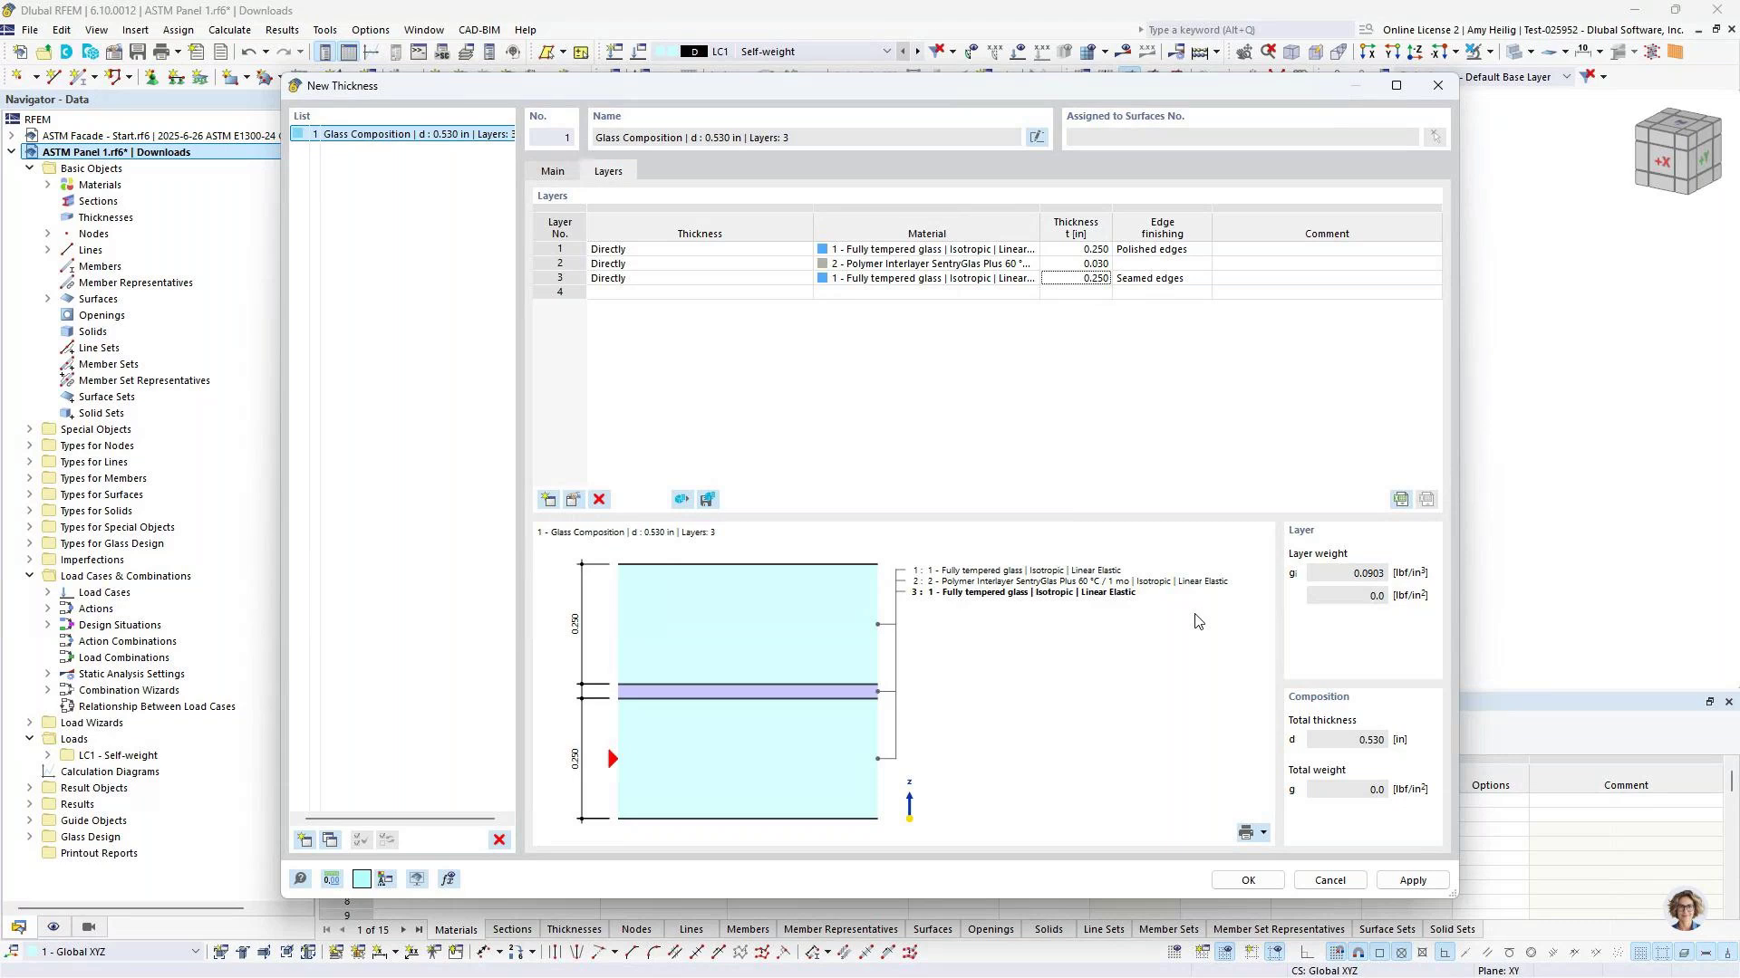
Accept the three-layer glass composition thickness and confirm its use on the curved panel surface, then clear the selection
{"action": "left_click", "coordinate": [1248, 880]}
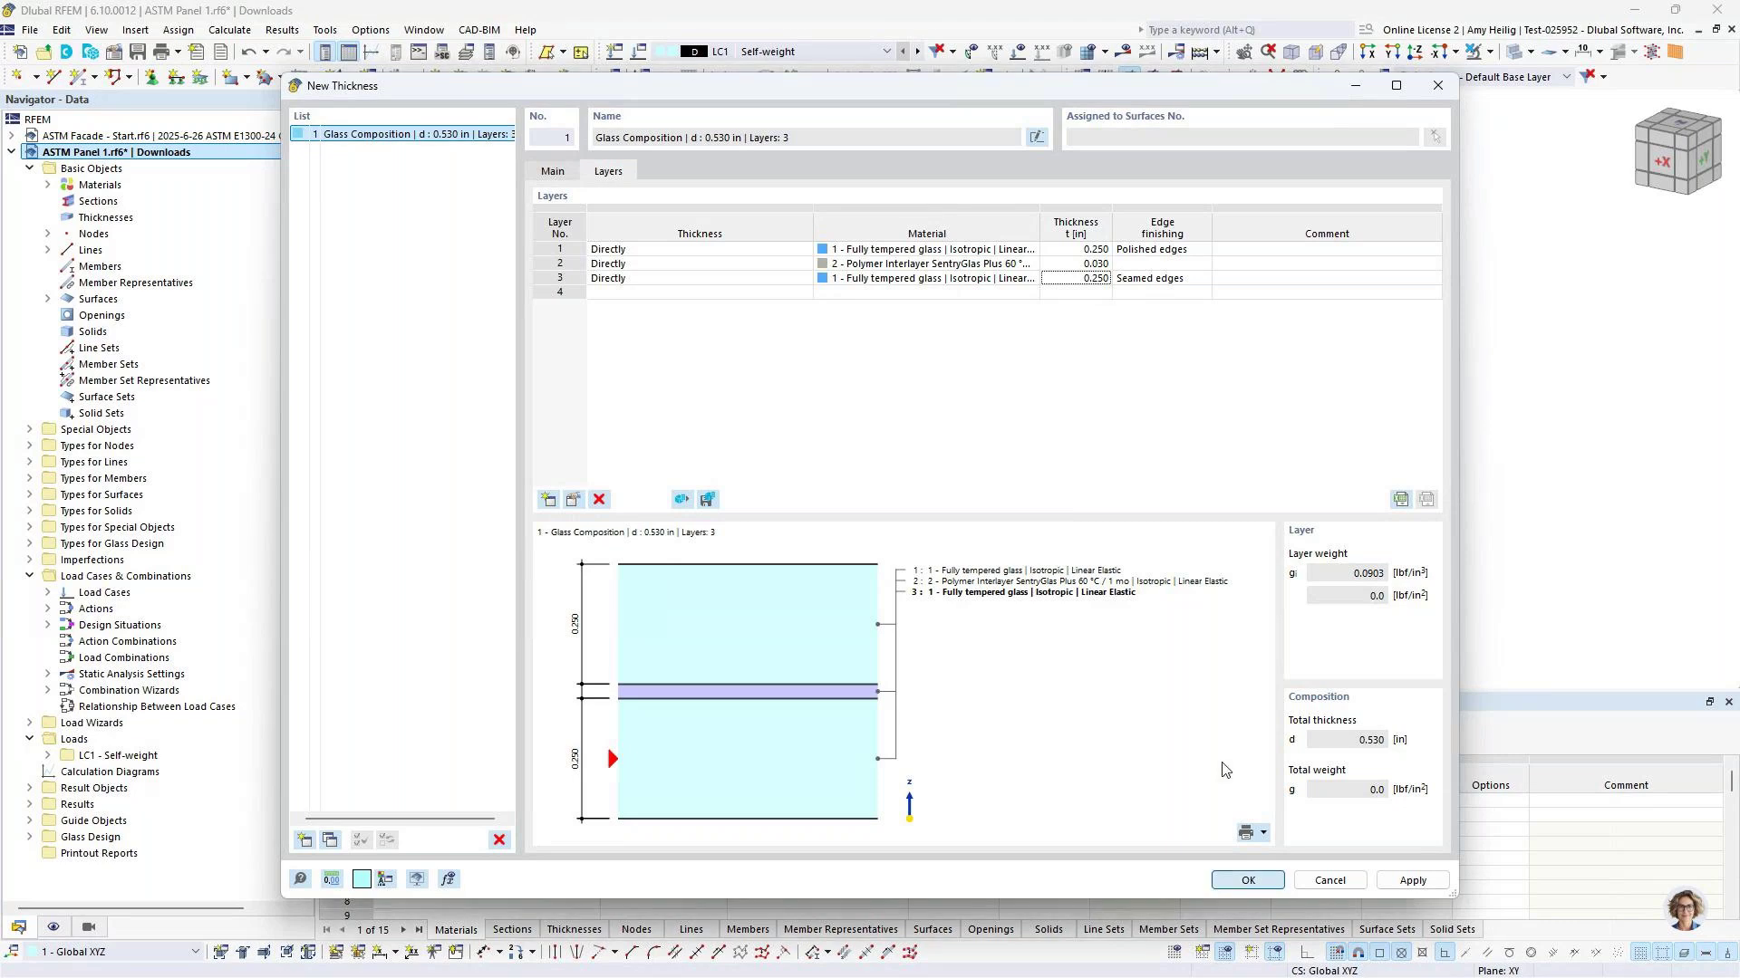
{"action": "left_click", "coordinate": [1204, 871]}
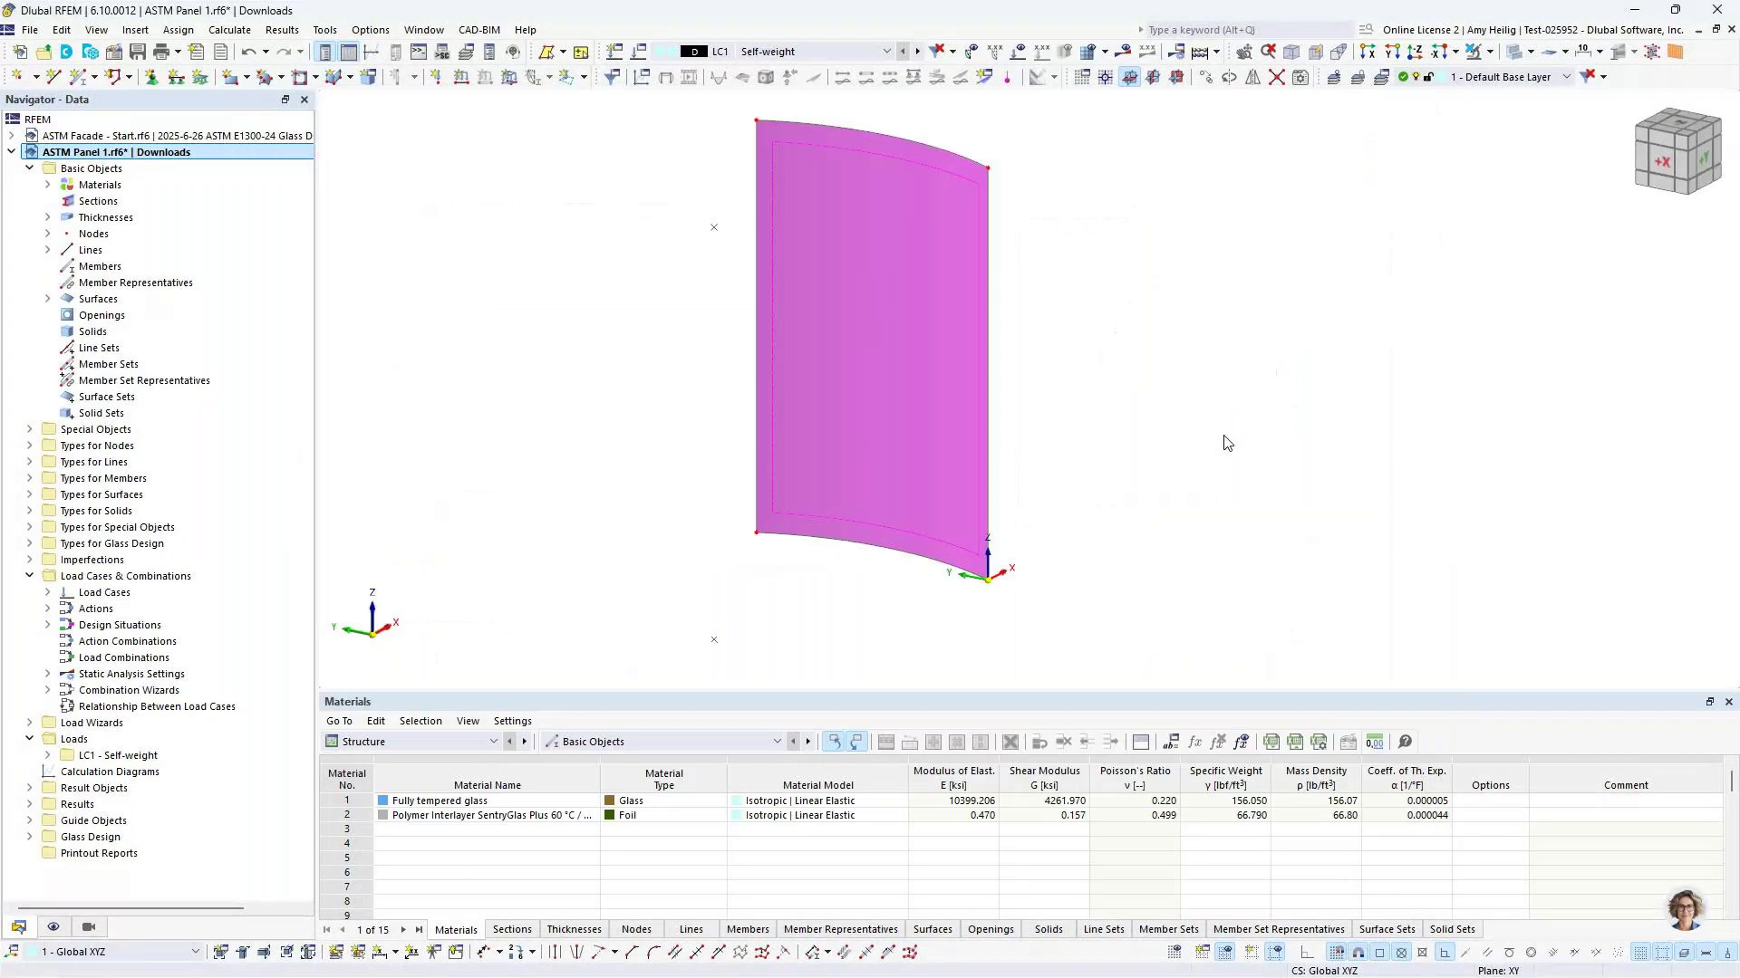
{"action": "left_click", "coordinate": [1112, 361]}
{"action": "middle_click_drag", "start_coordinate": [845, 273], "coordinate": [877, 339]}
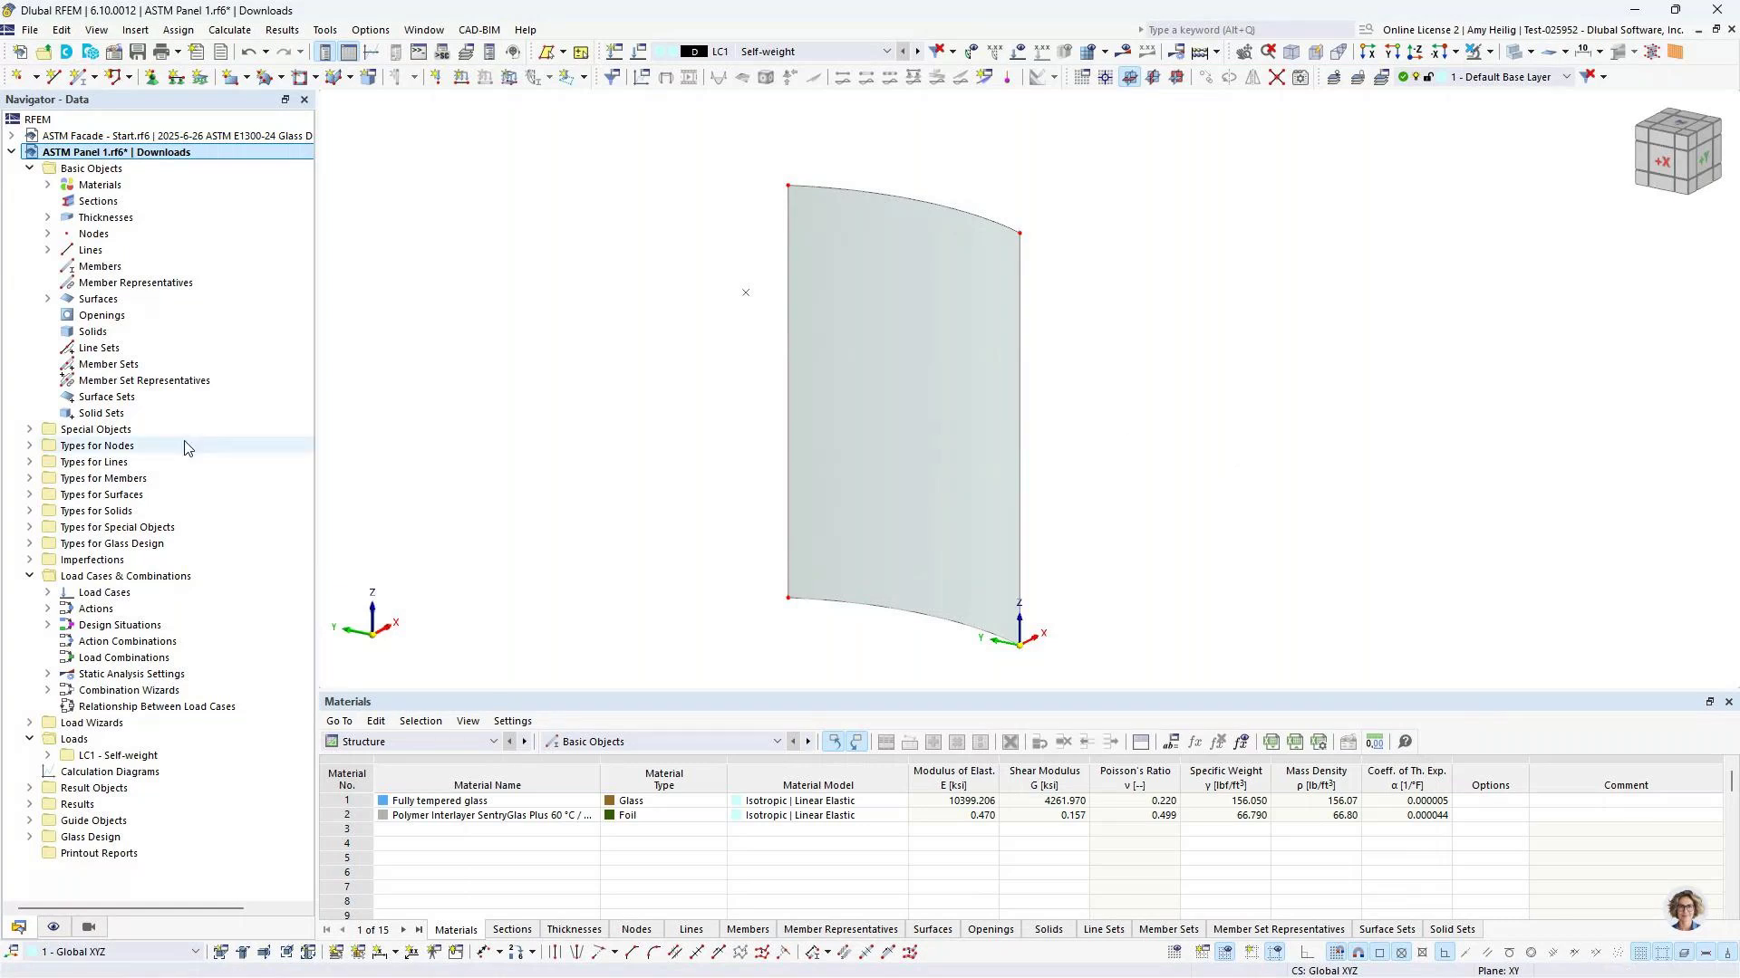
Open the 1-Phase | Full Model glass composition model for editing and keep its shear coupling between layers set to Uncoupled
{"action": "left_click", "coordinate": [30, 169]}
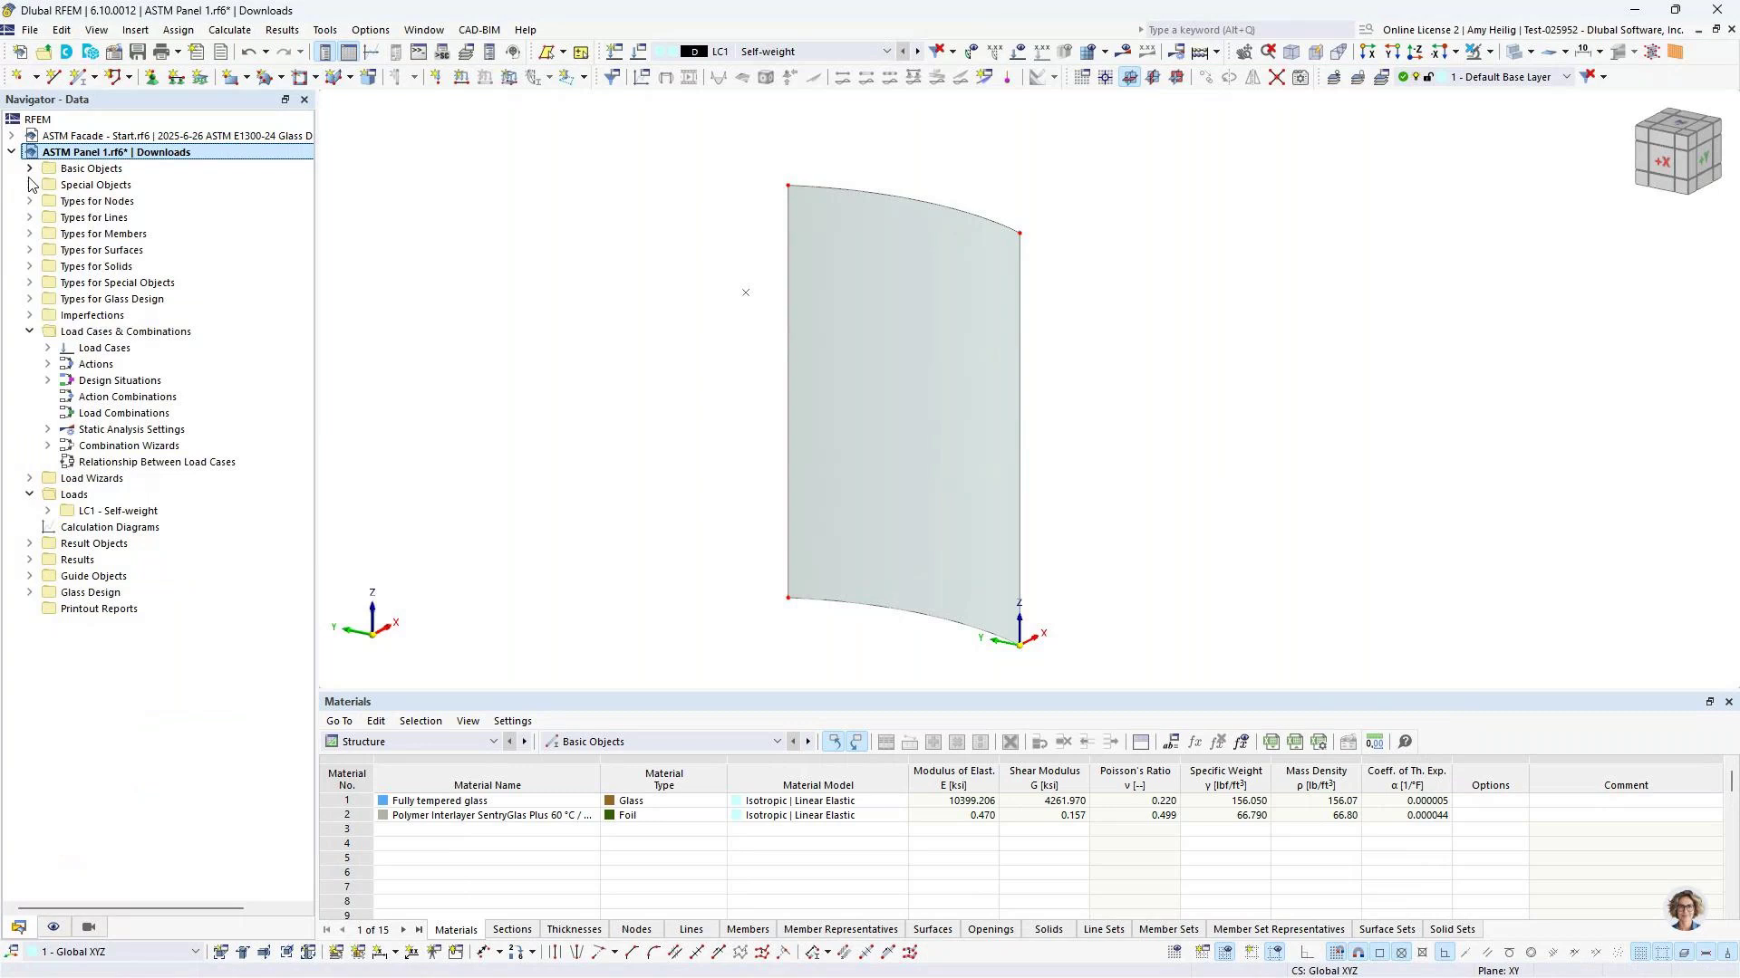
{"action": "left_click", "coordinate": [30, 332]}
{"action": "left_click", "coordinate": [30, 365]}
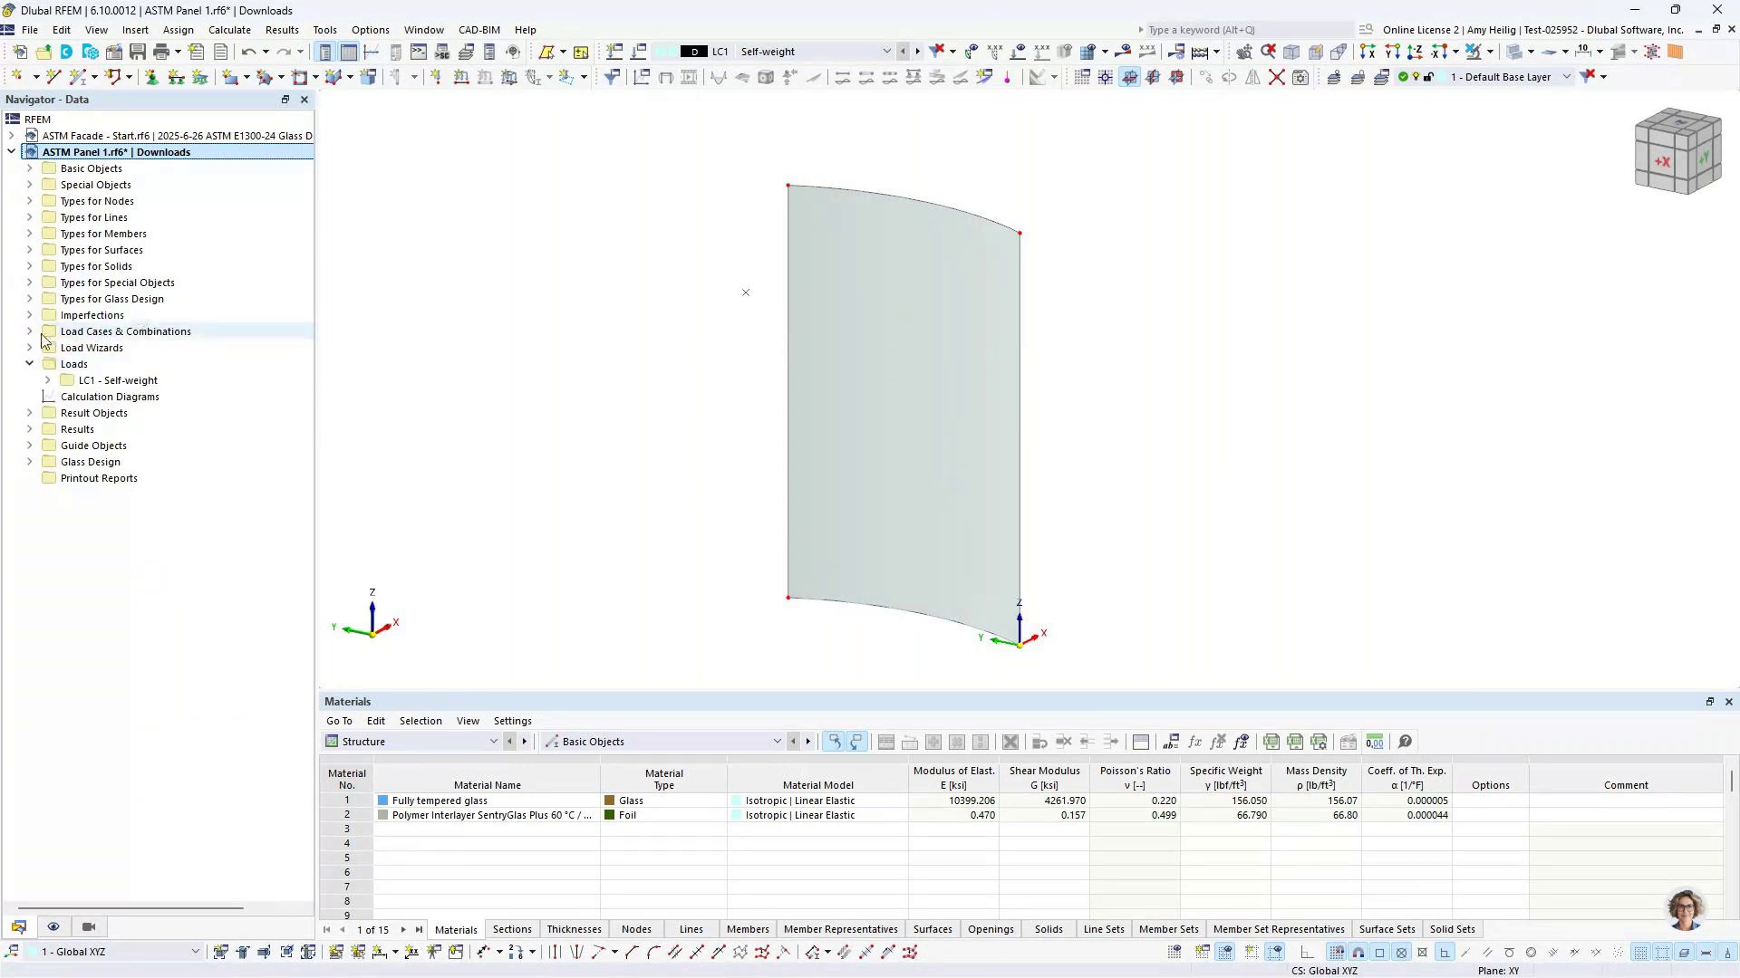
{"action": "left_click", "coordinate": [30, 299]}
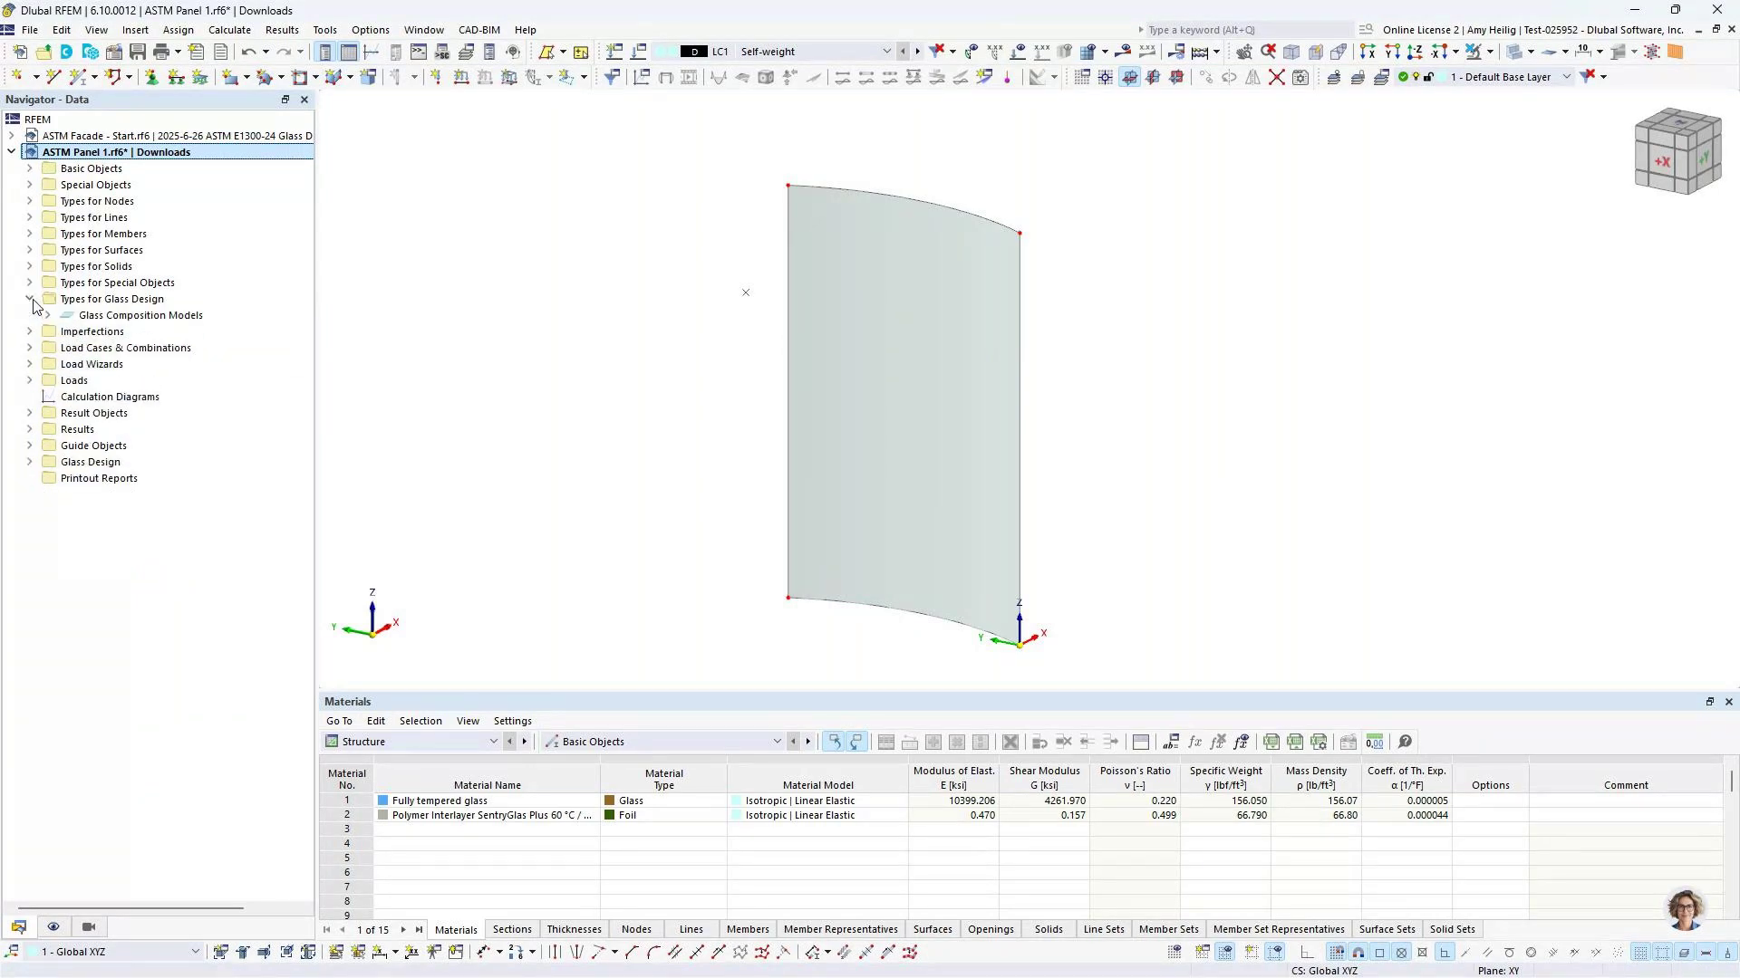
{"action": "double_click", "coordinate": [111, 319]}
{"action": "double_click", "coordinate": [138, 333]}
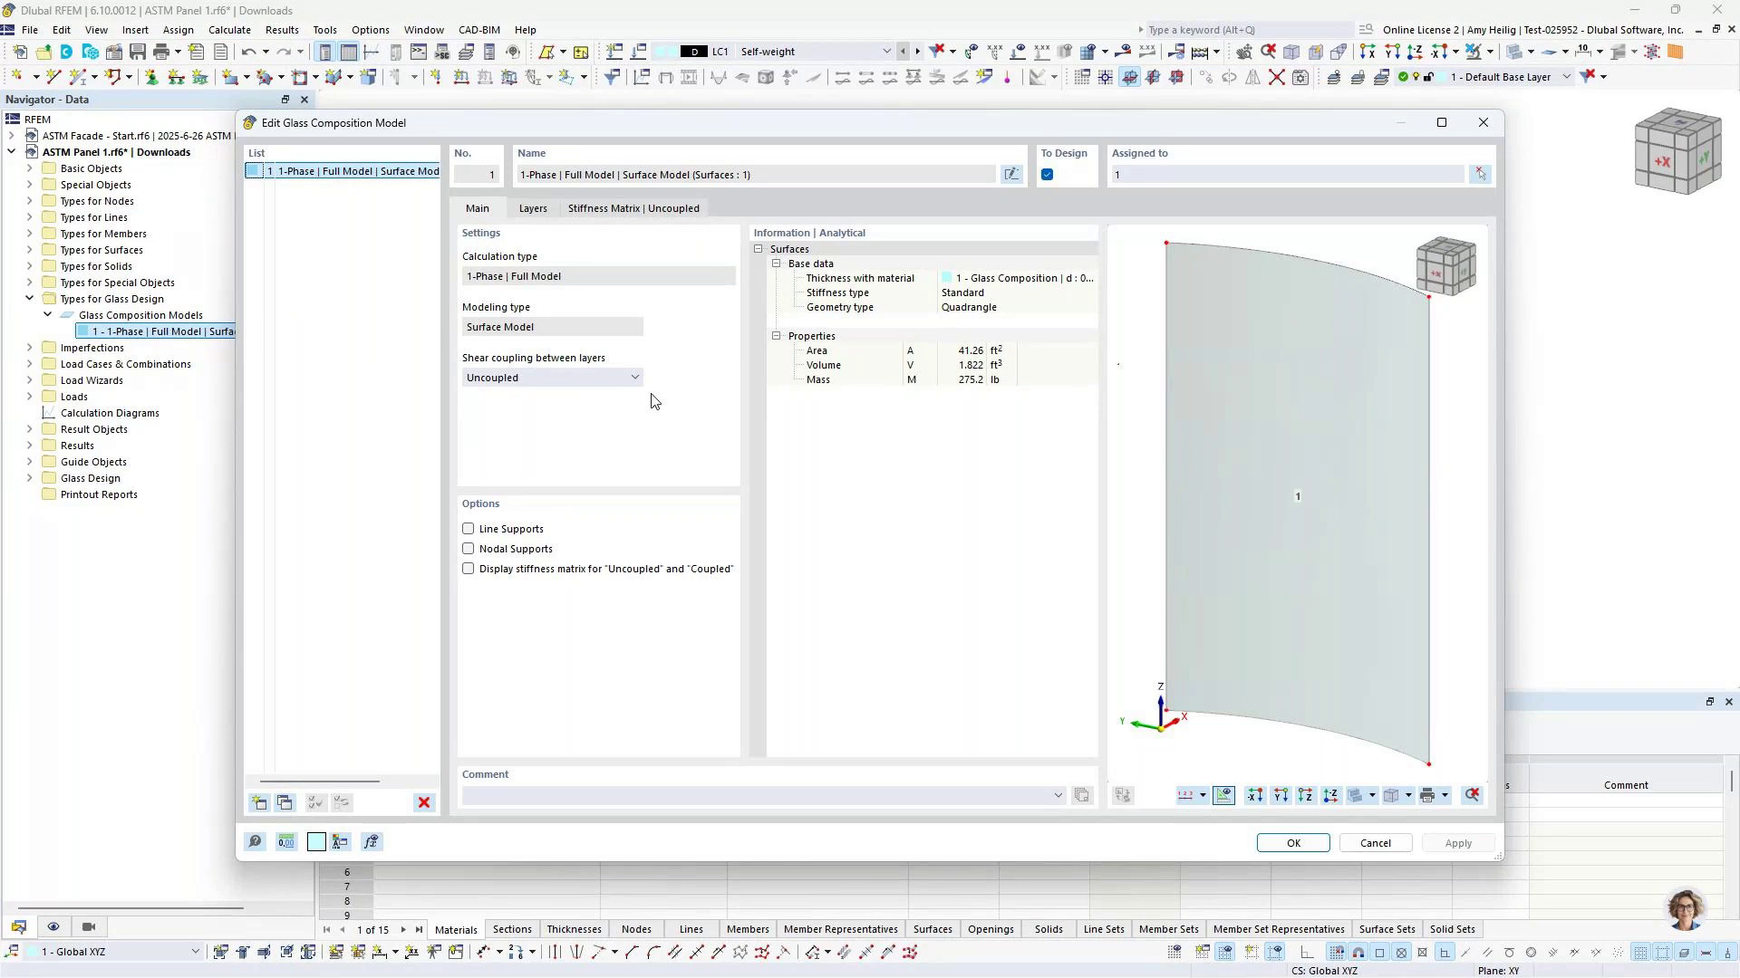
{"action": "left_click", "coordinate": [581, 377]}
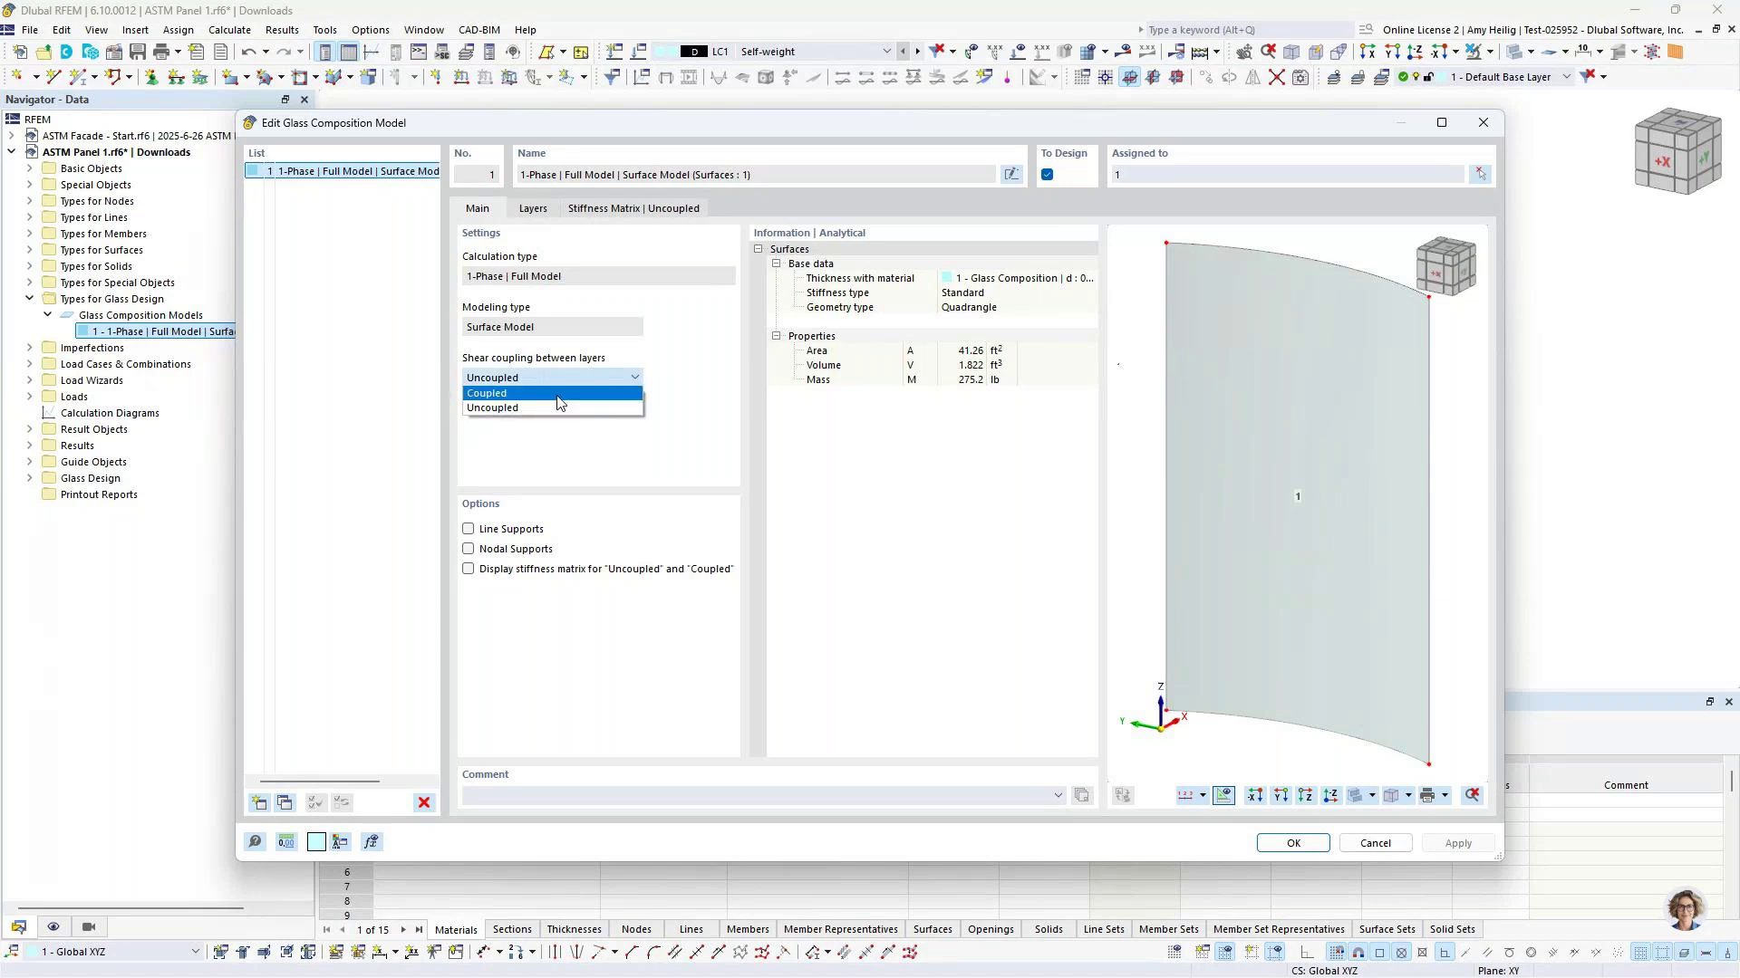
{"action": "left_click", "coordinate": [557, 410]}
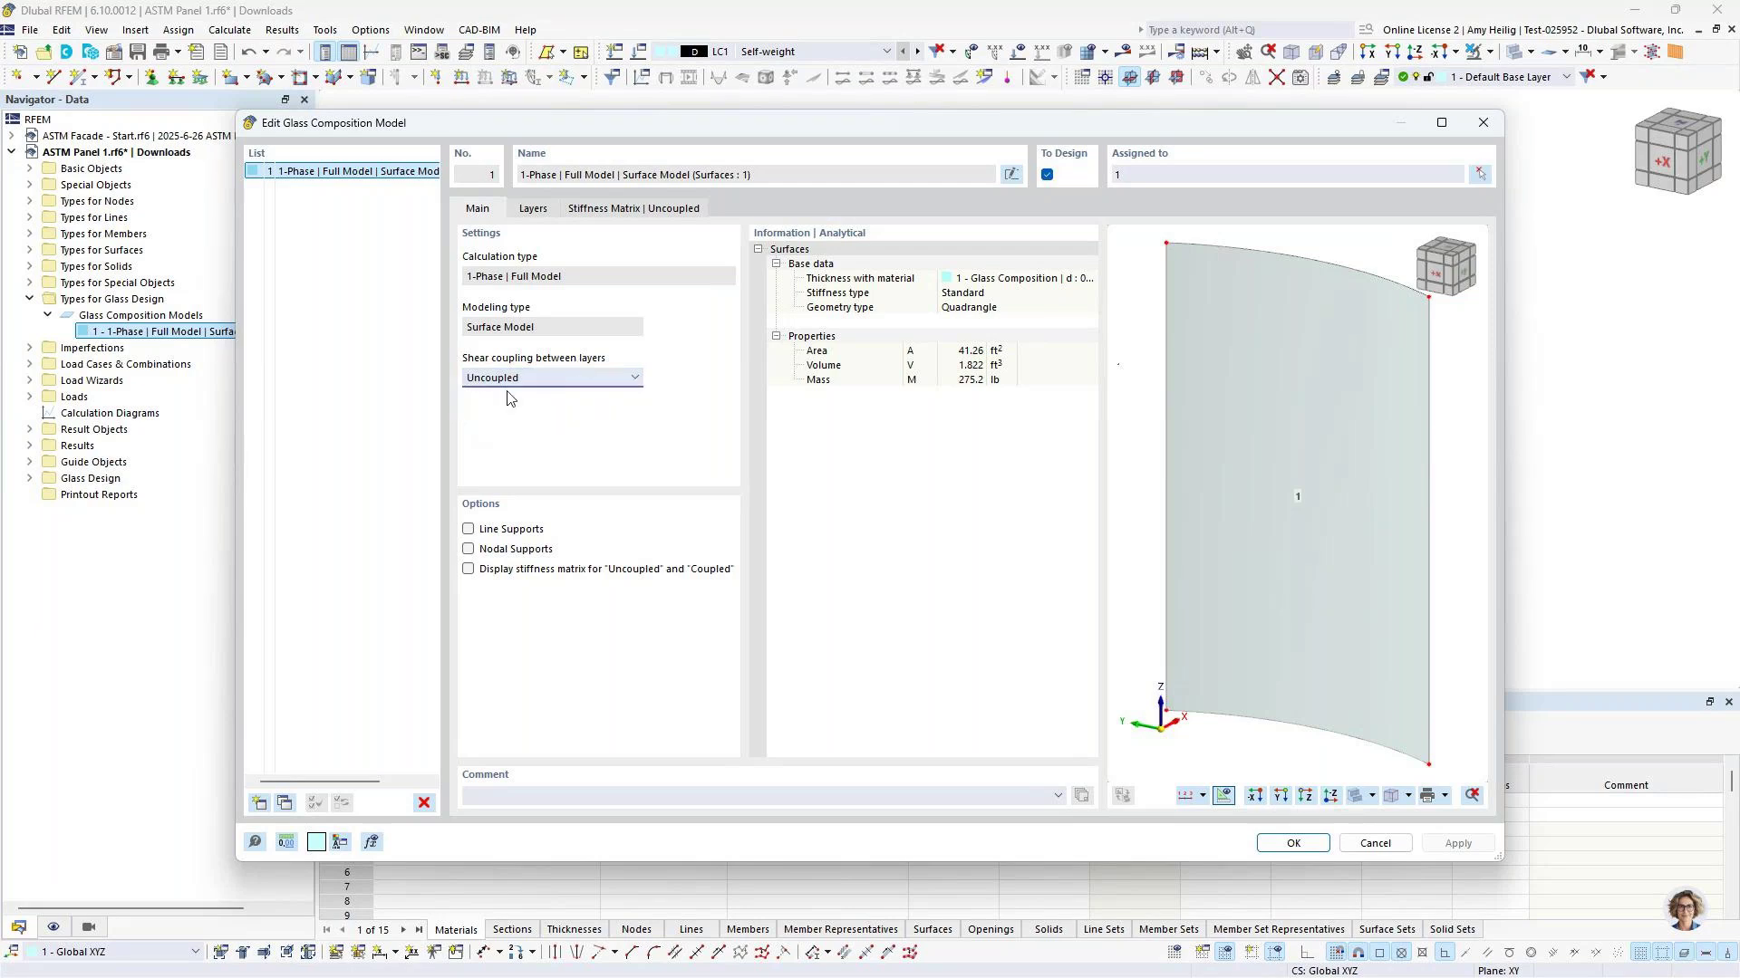
Review the uncoupled stiffness matrix of the glass composition model and accept the model settings
{"action": "left_click", "coordinate": [632, 209]}
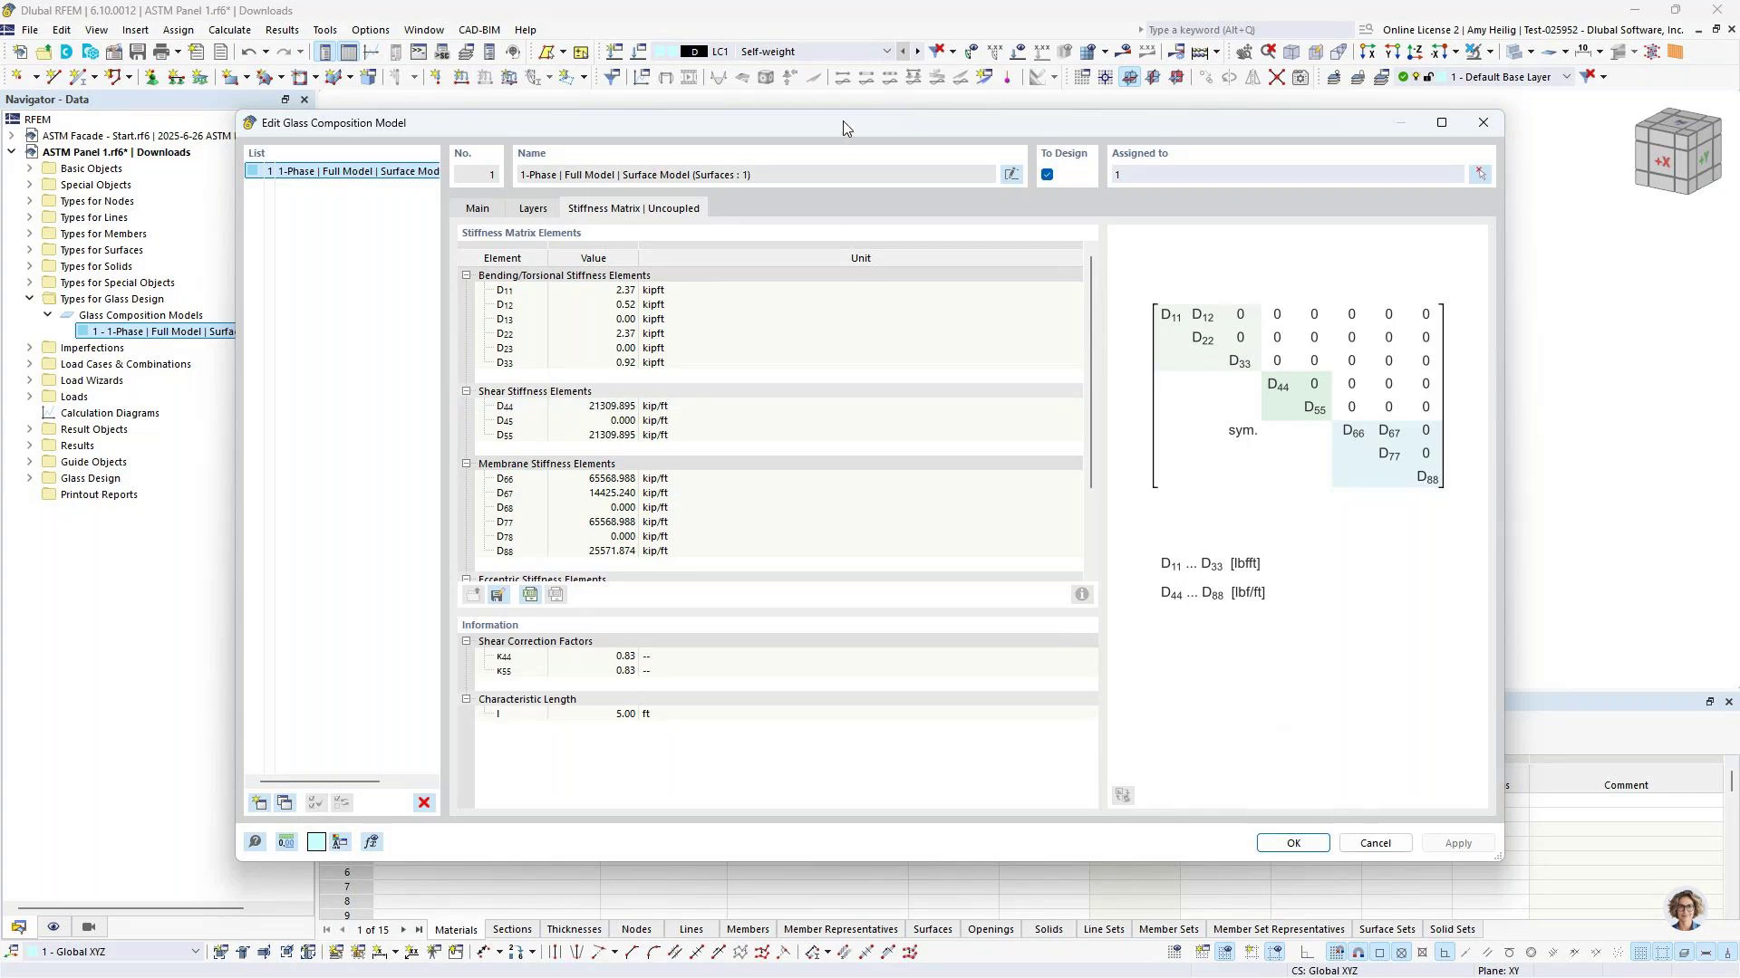
{"action": "left_click_drag", "start_coordinate": [801, 123], "coordinate": [784, 401]}
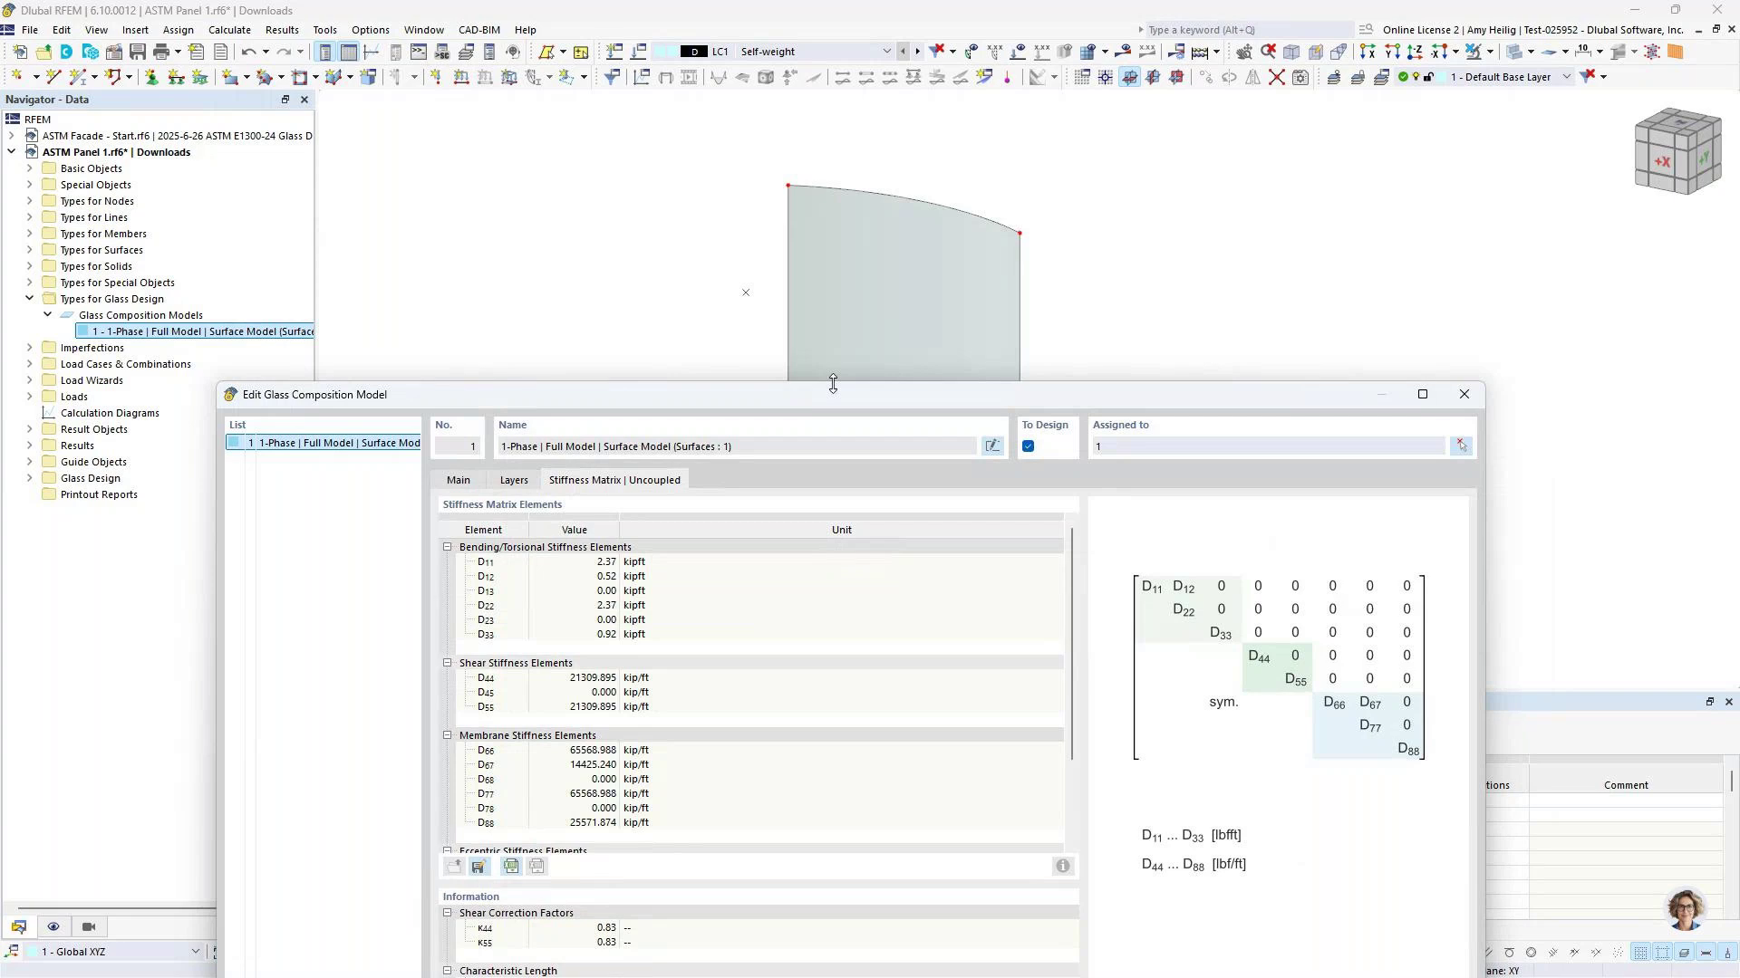
{"action": "left_click_drag", "start_coordinate": [835, 398], "coordinate": [855, 123]}
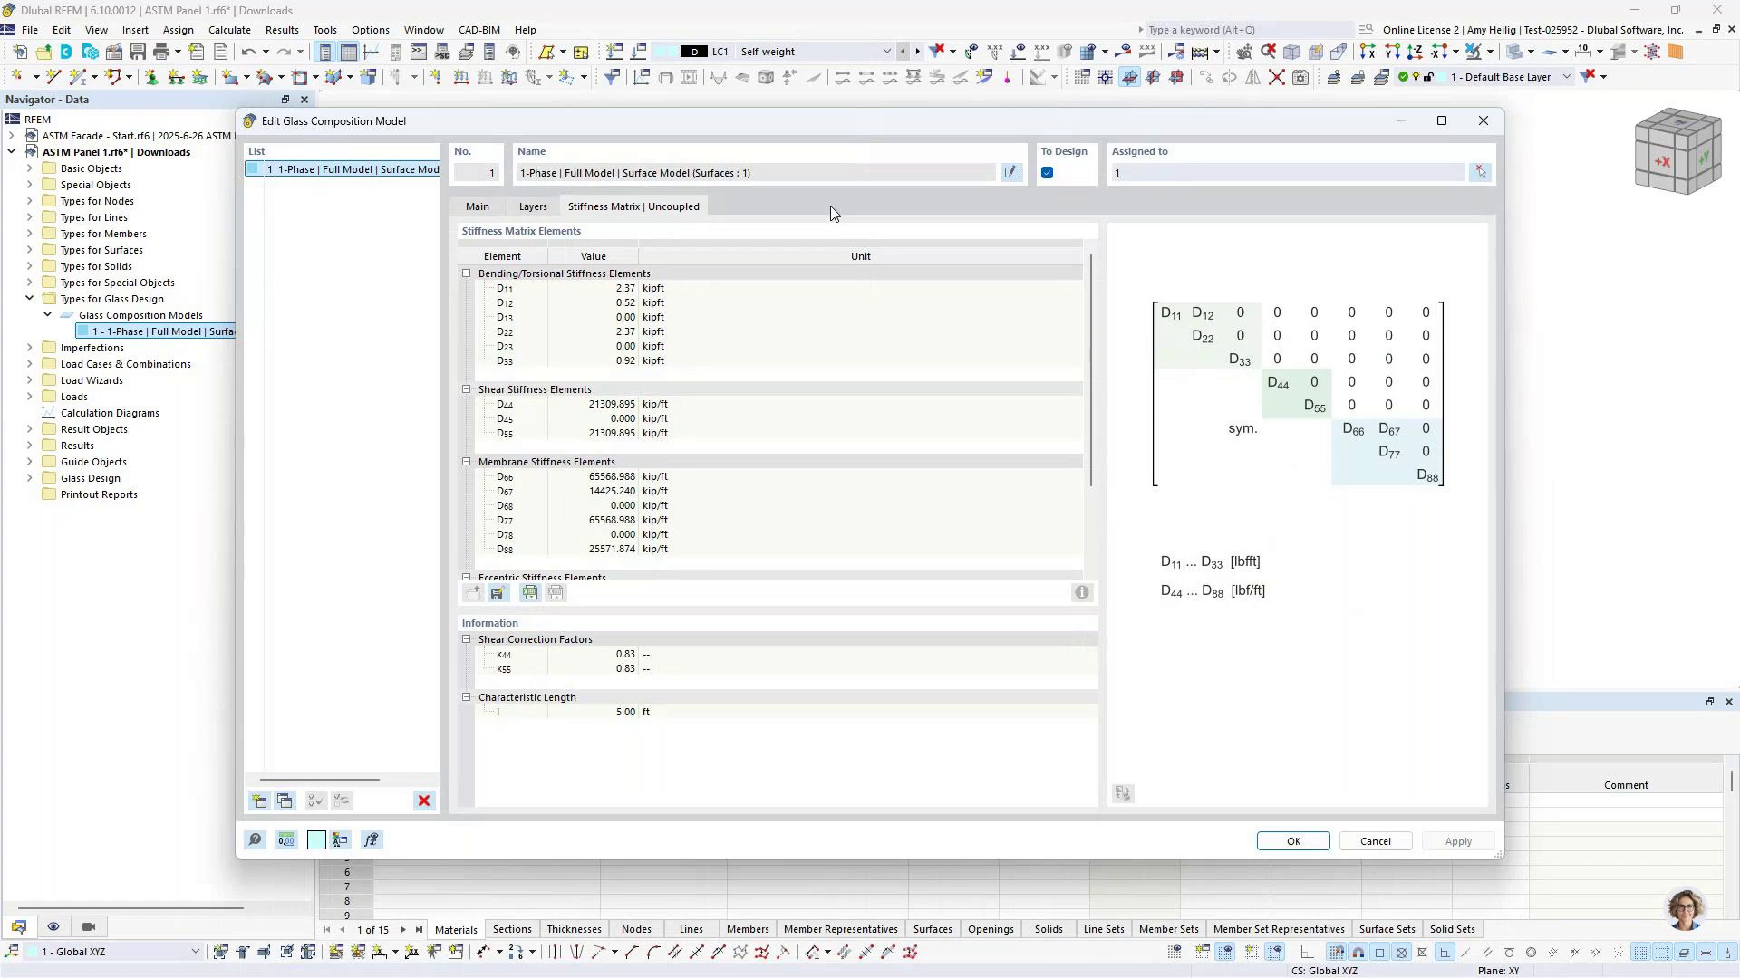
{"action": "left_click", "coordinate": [1293, 842]}
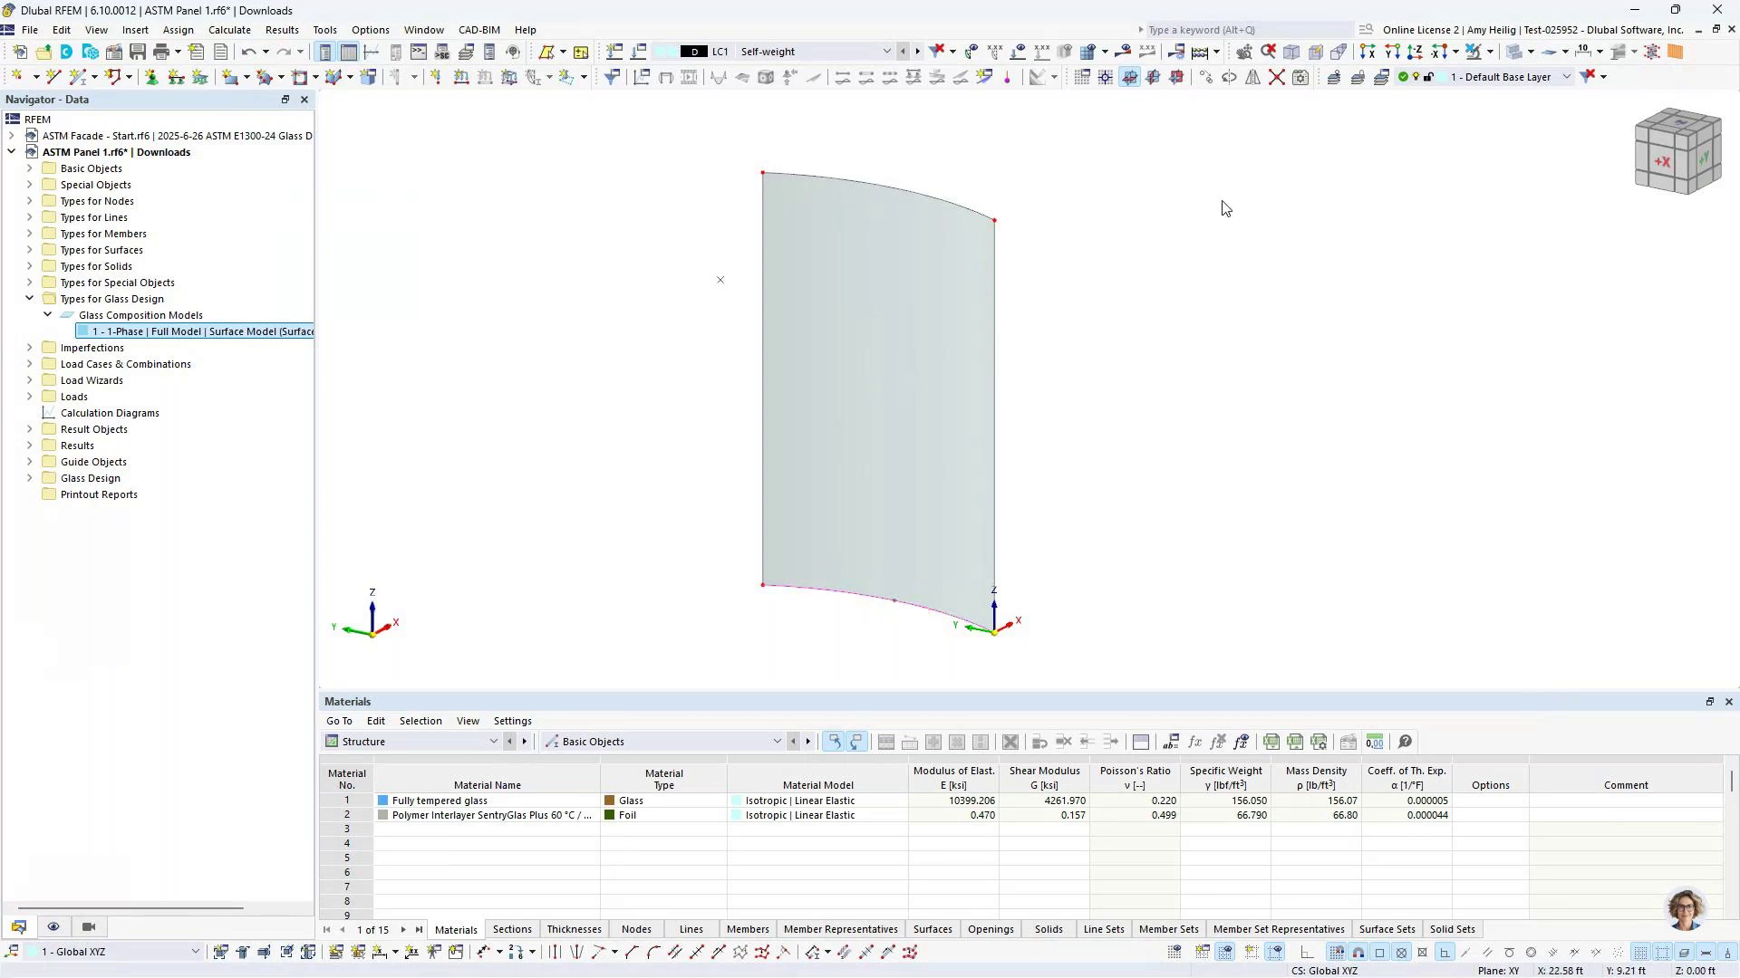
Copy the panel's bottom arc line once with a displacement of 3 ft in the Z direction
{"action": "left_click", "coordinate": [1205, 77]}
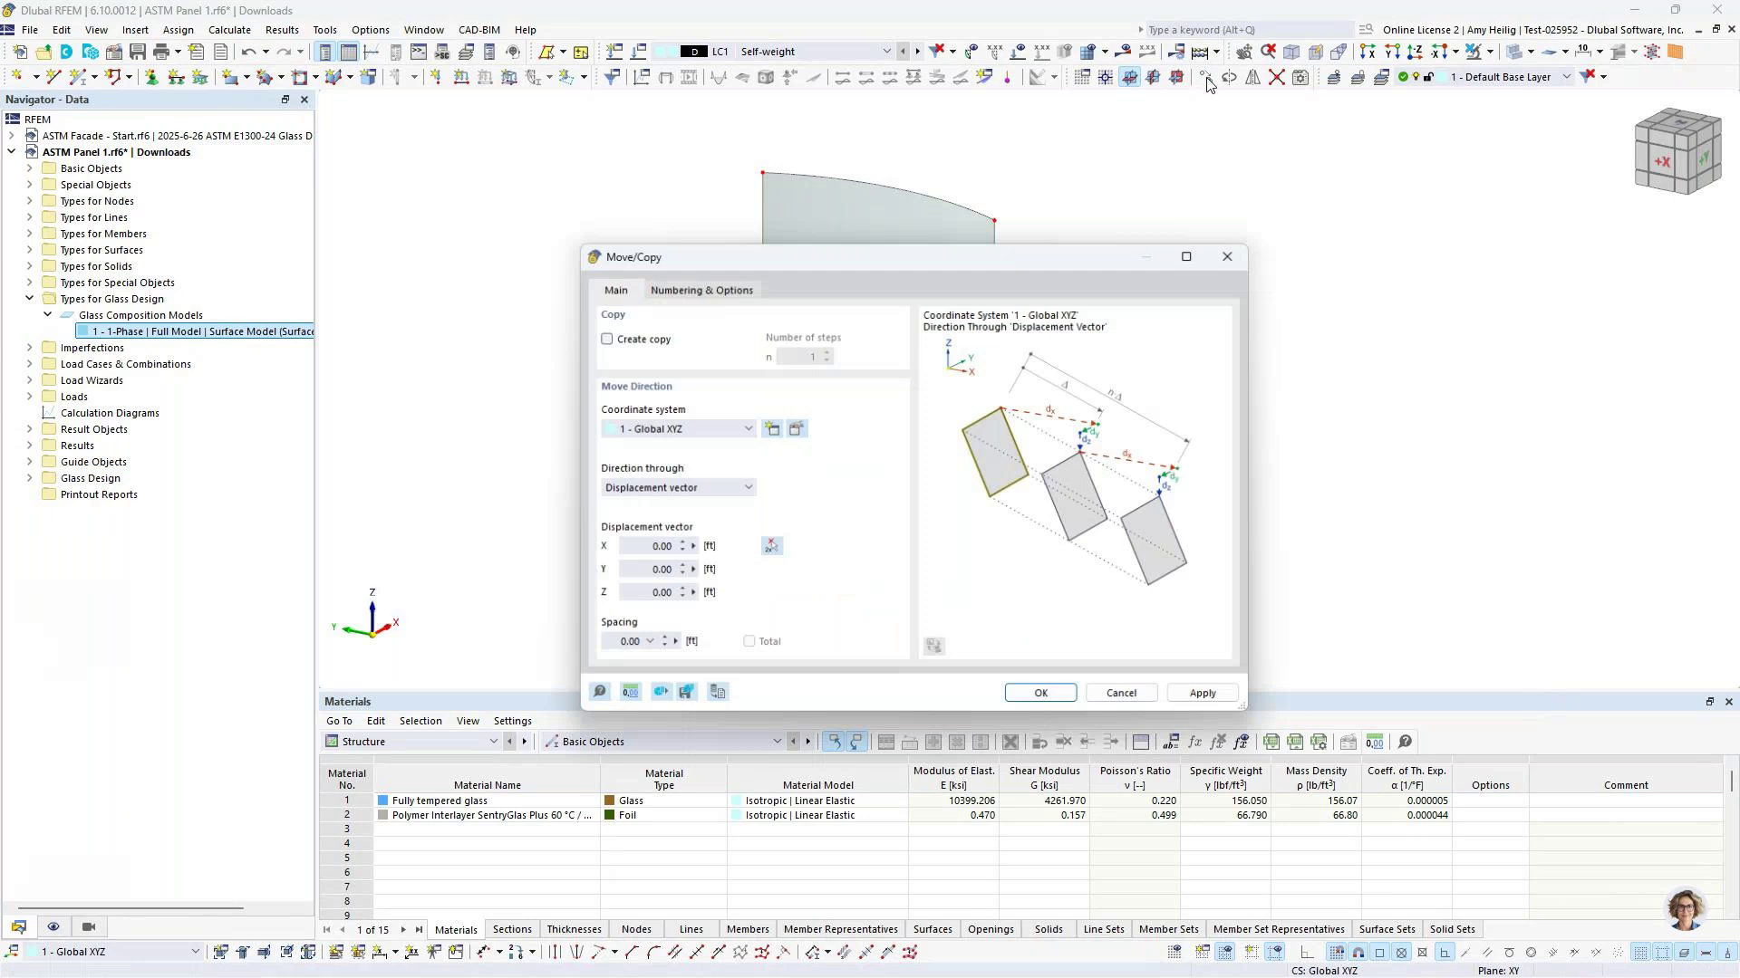
{"action": "left_click", "coordinate": [606, 341]}
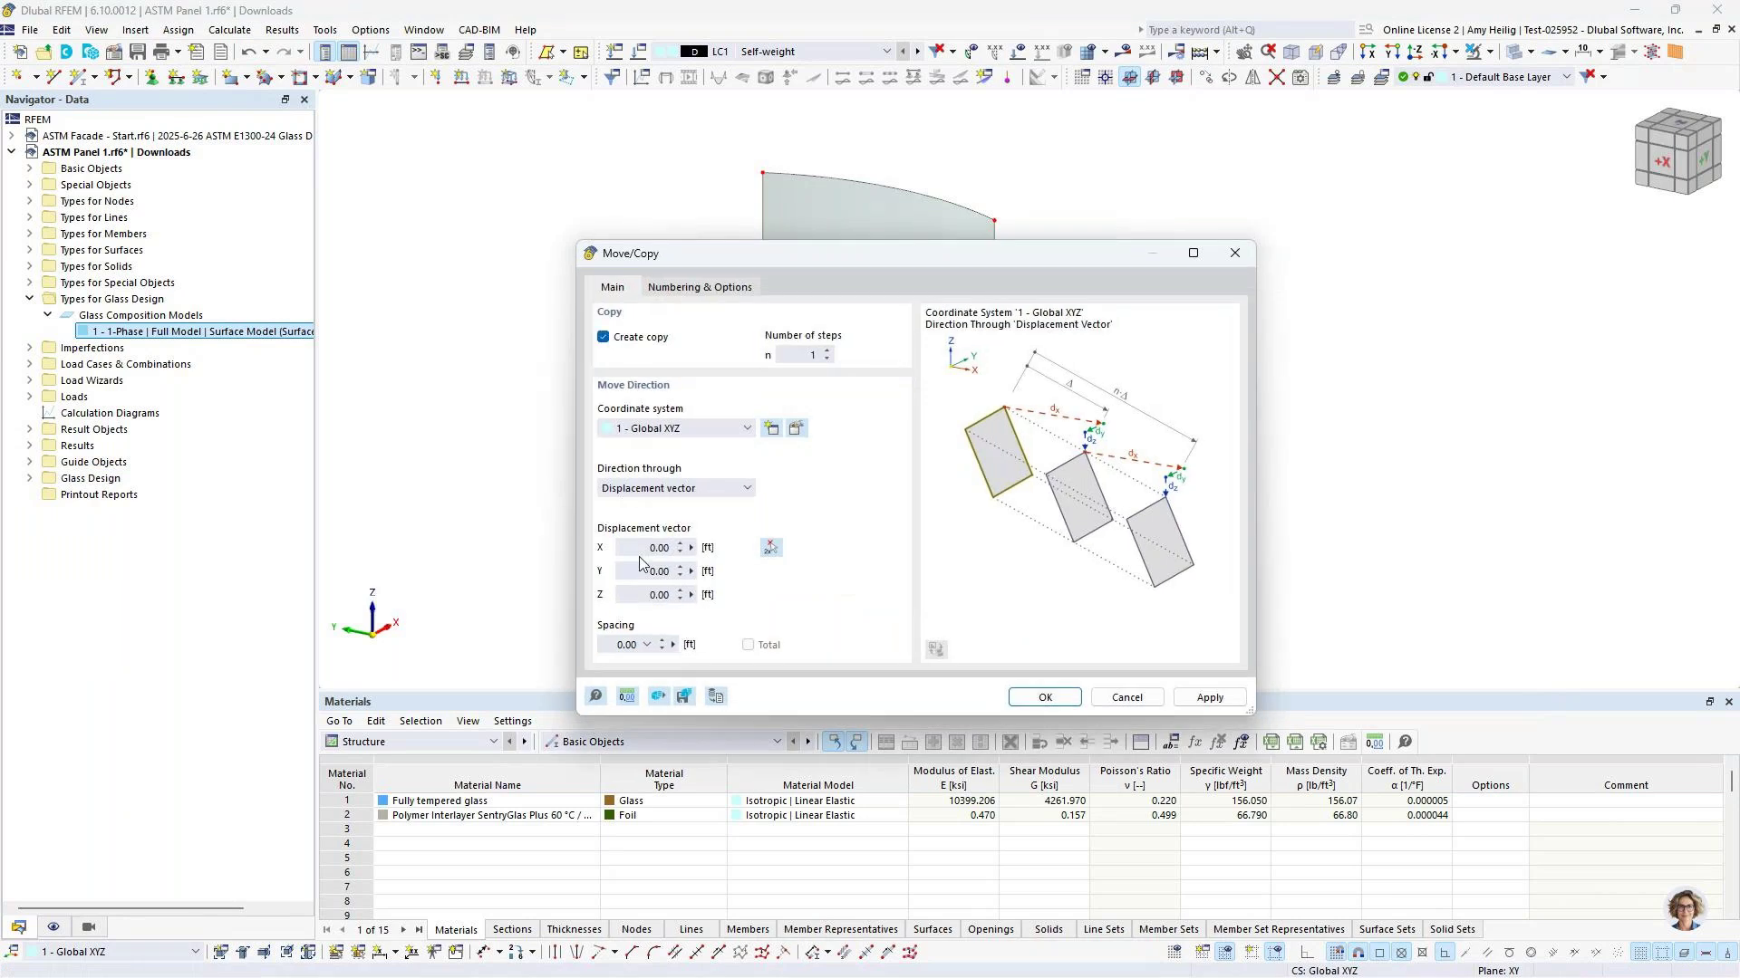
{"action": "left_click", "coordinate": [654, 594]}
{"action": "type", "text": "3"}
{"action": "left_click", "coordinate": [1047, 699]}
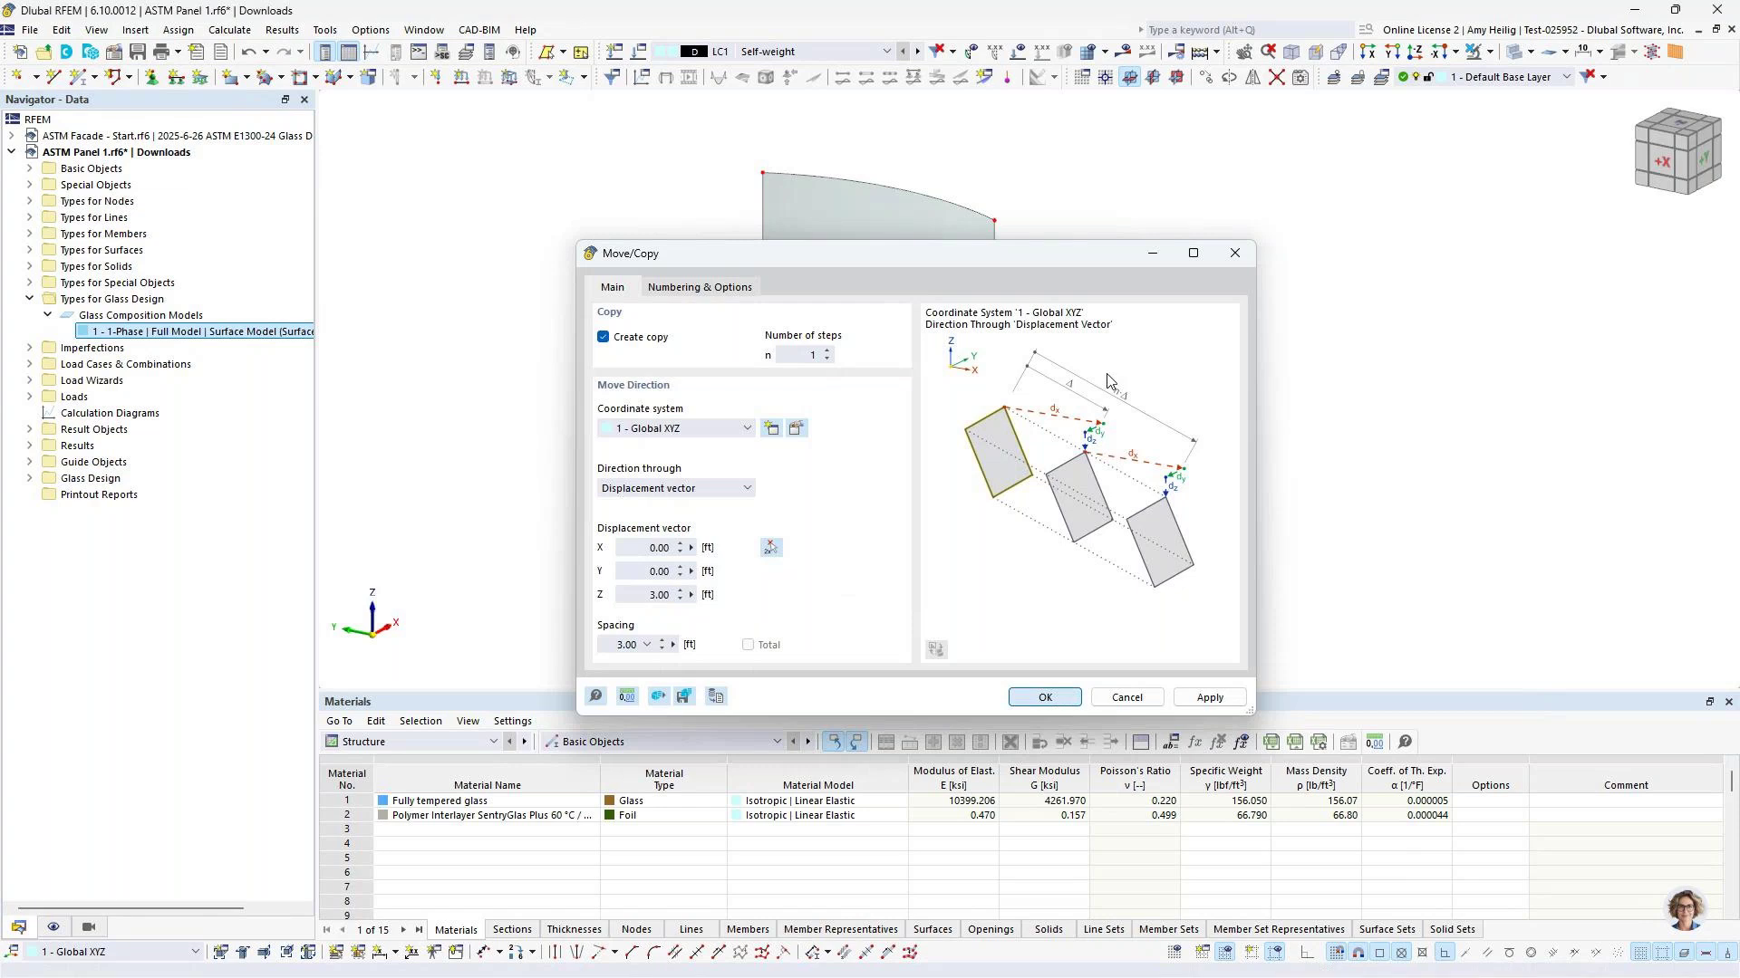
{"action": "key", "text": "Return"}
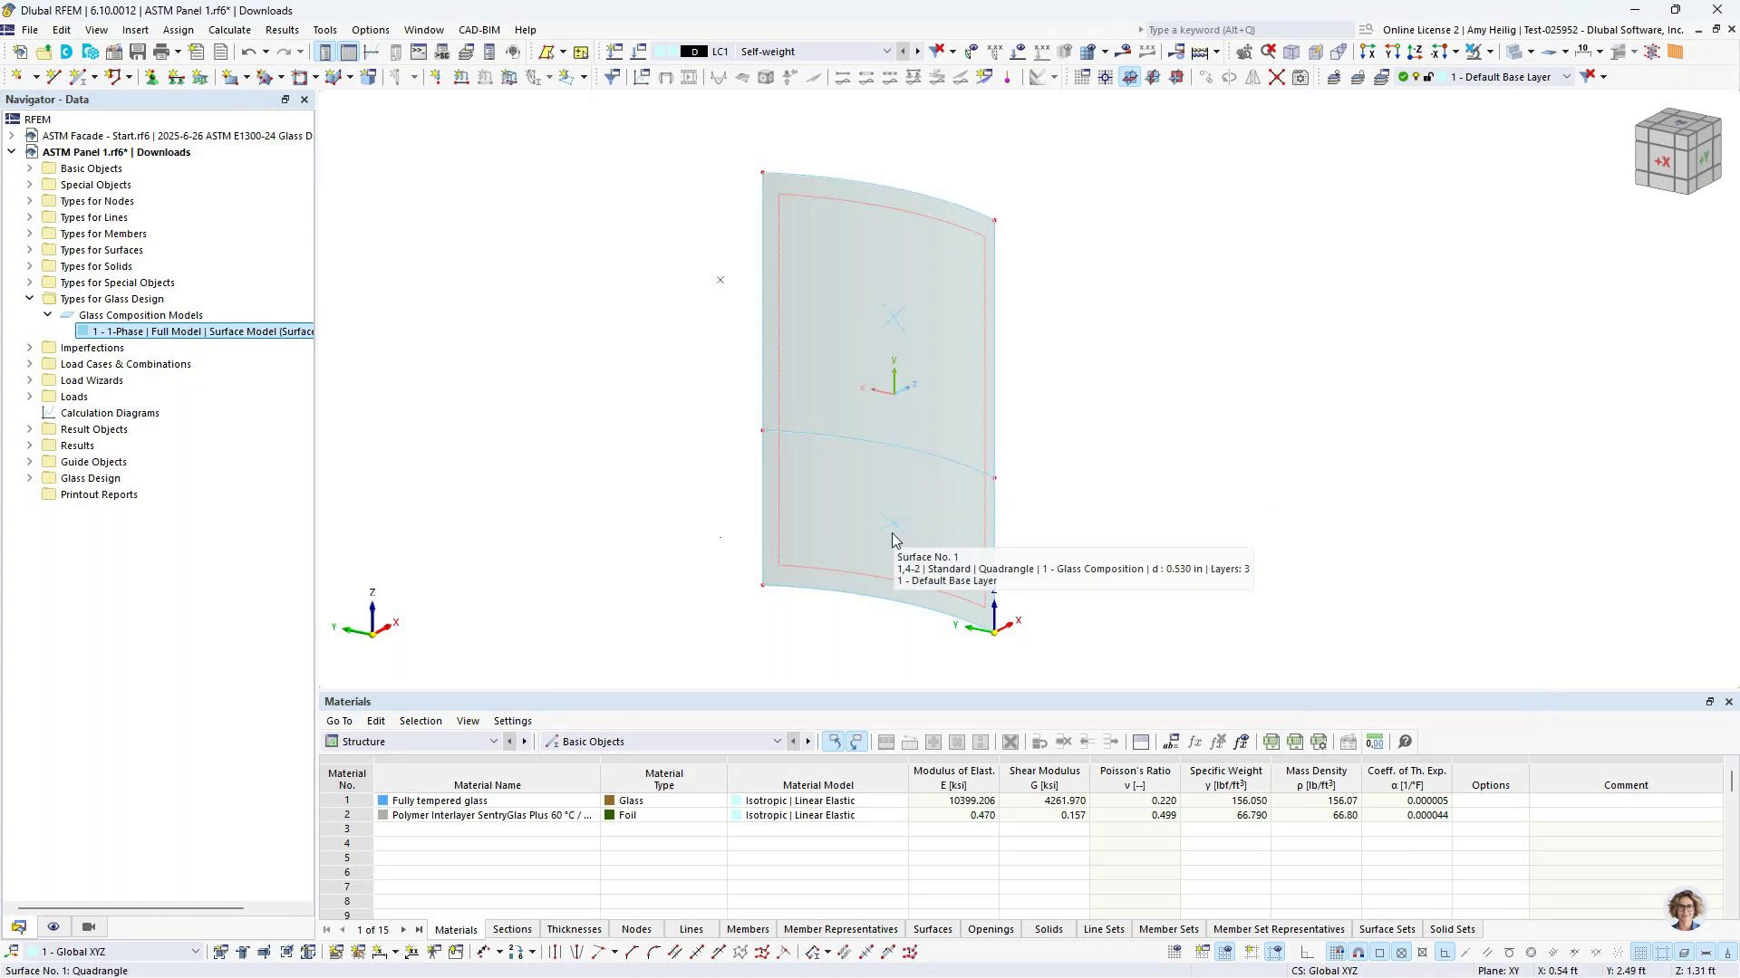
Hide the surface cells in the model display and return to the model data tree
{"action": "left_click", "coordinate": [55, 928]}
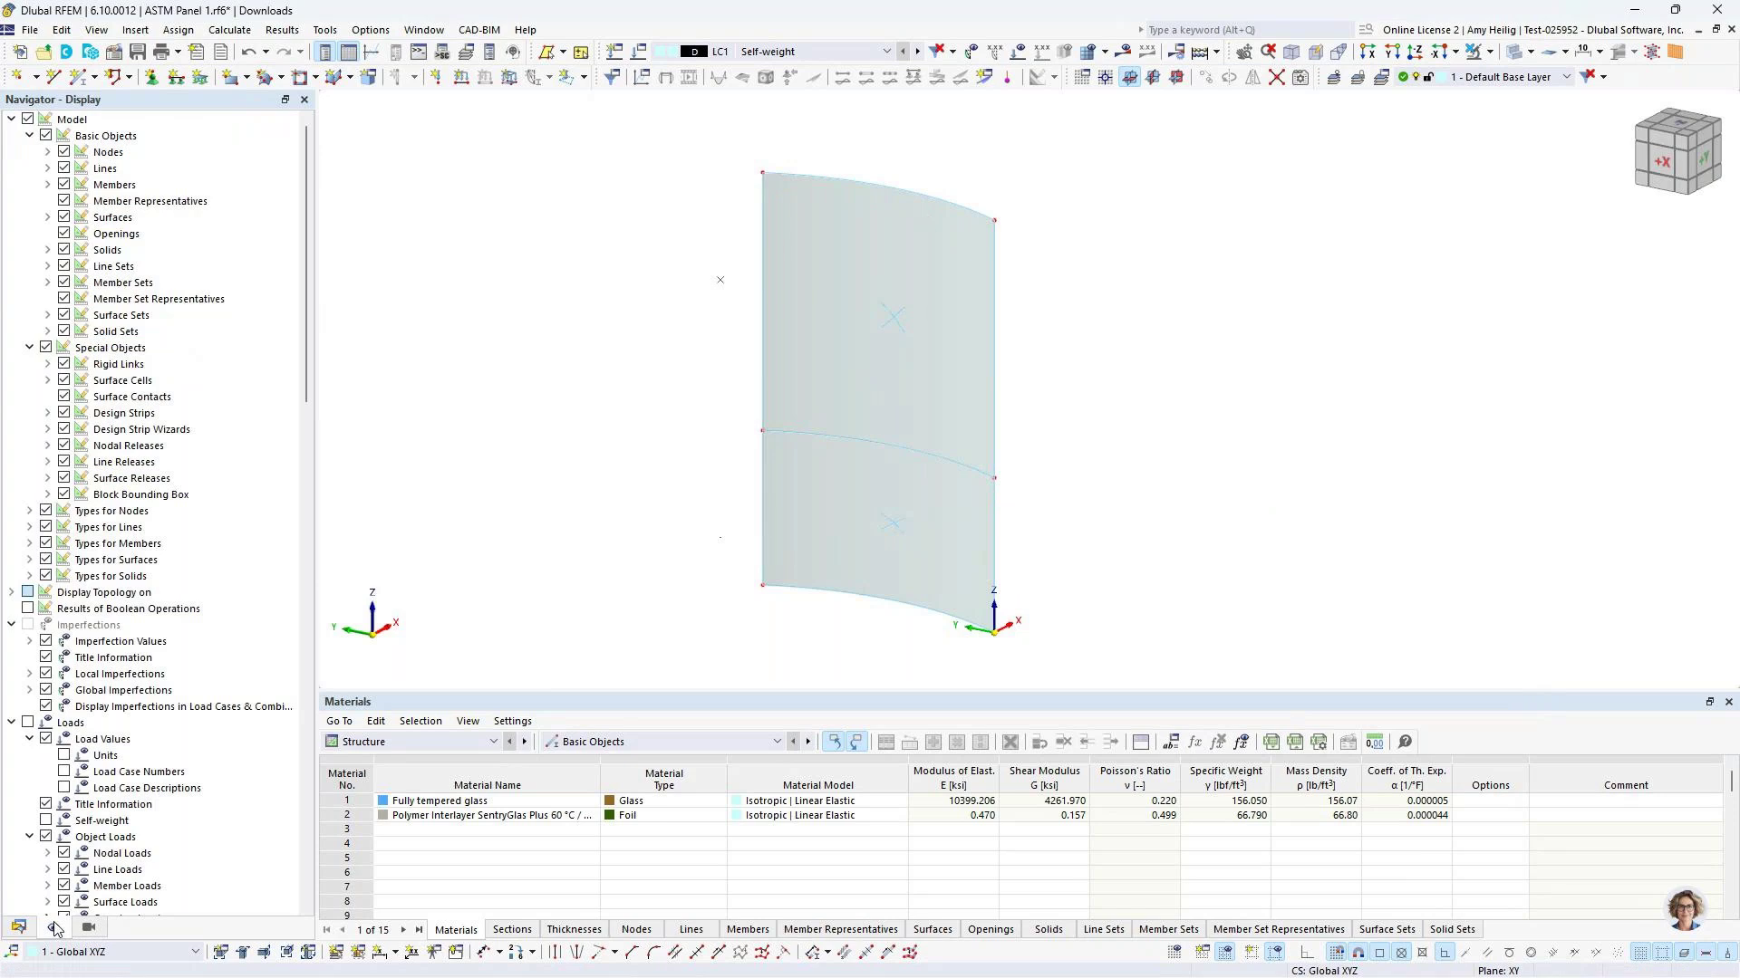
{"action": "left_click", "coordinate": [30, 348]}
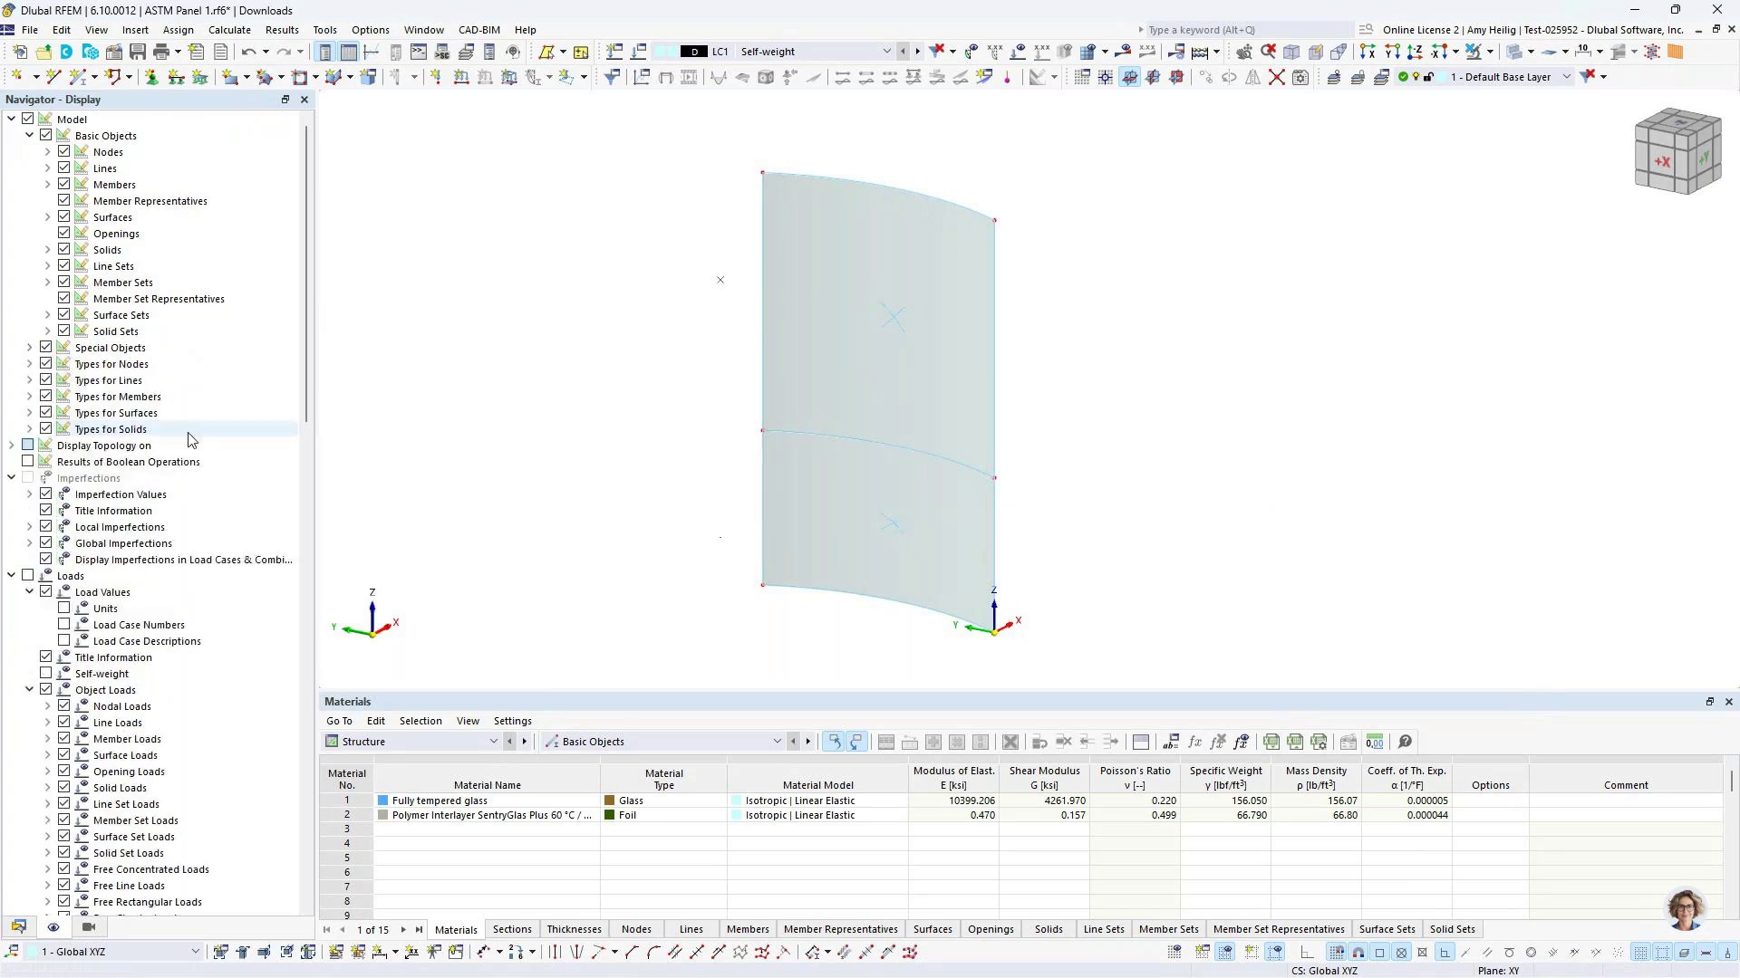
{"action": "left_click", "coordinate": [30, 348]}
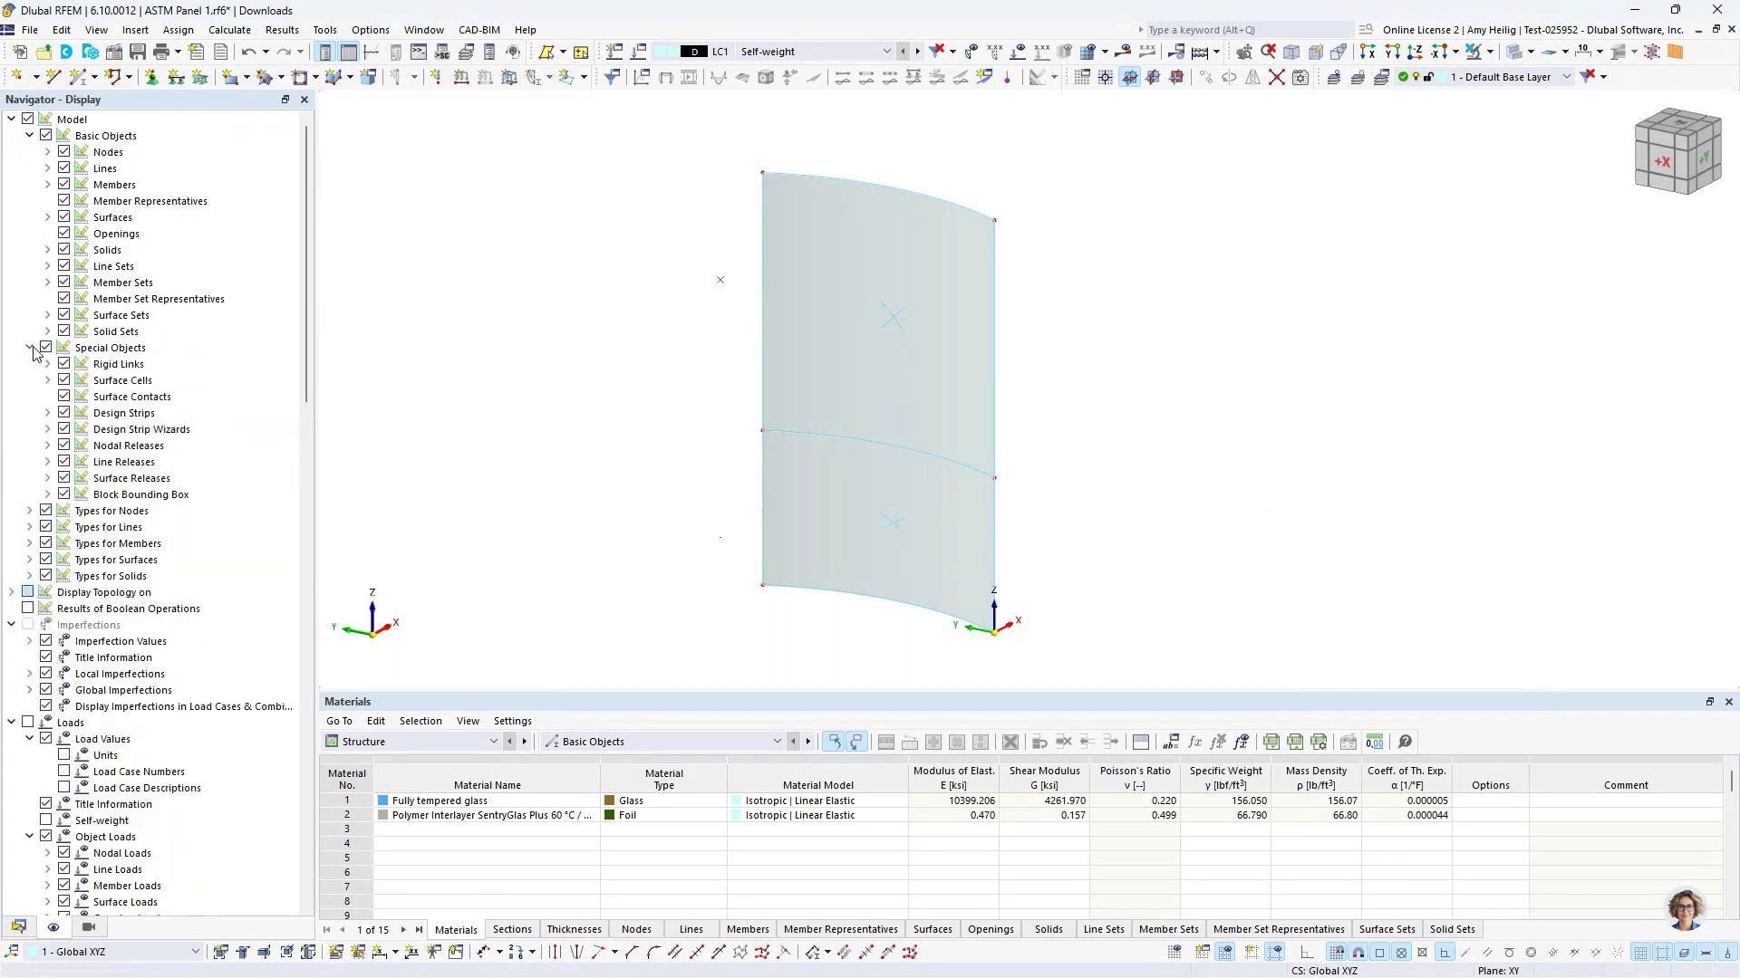
{"action": "left_click", "coordinate": [63, 382]}
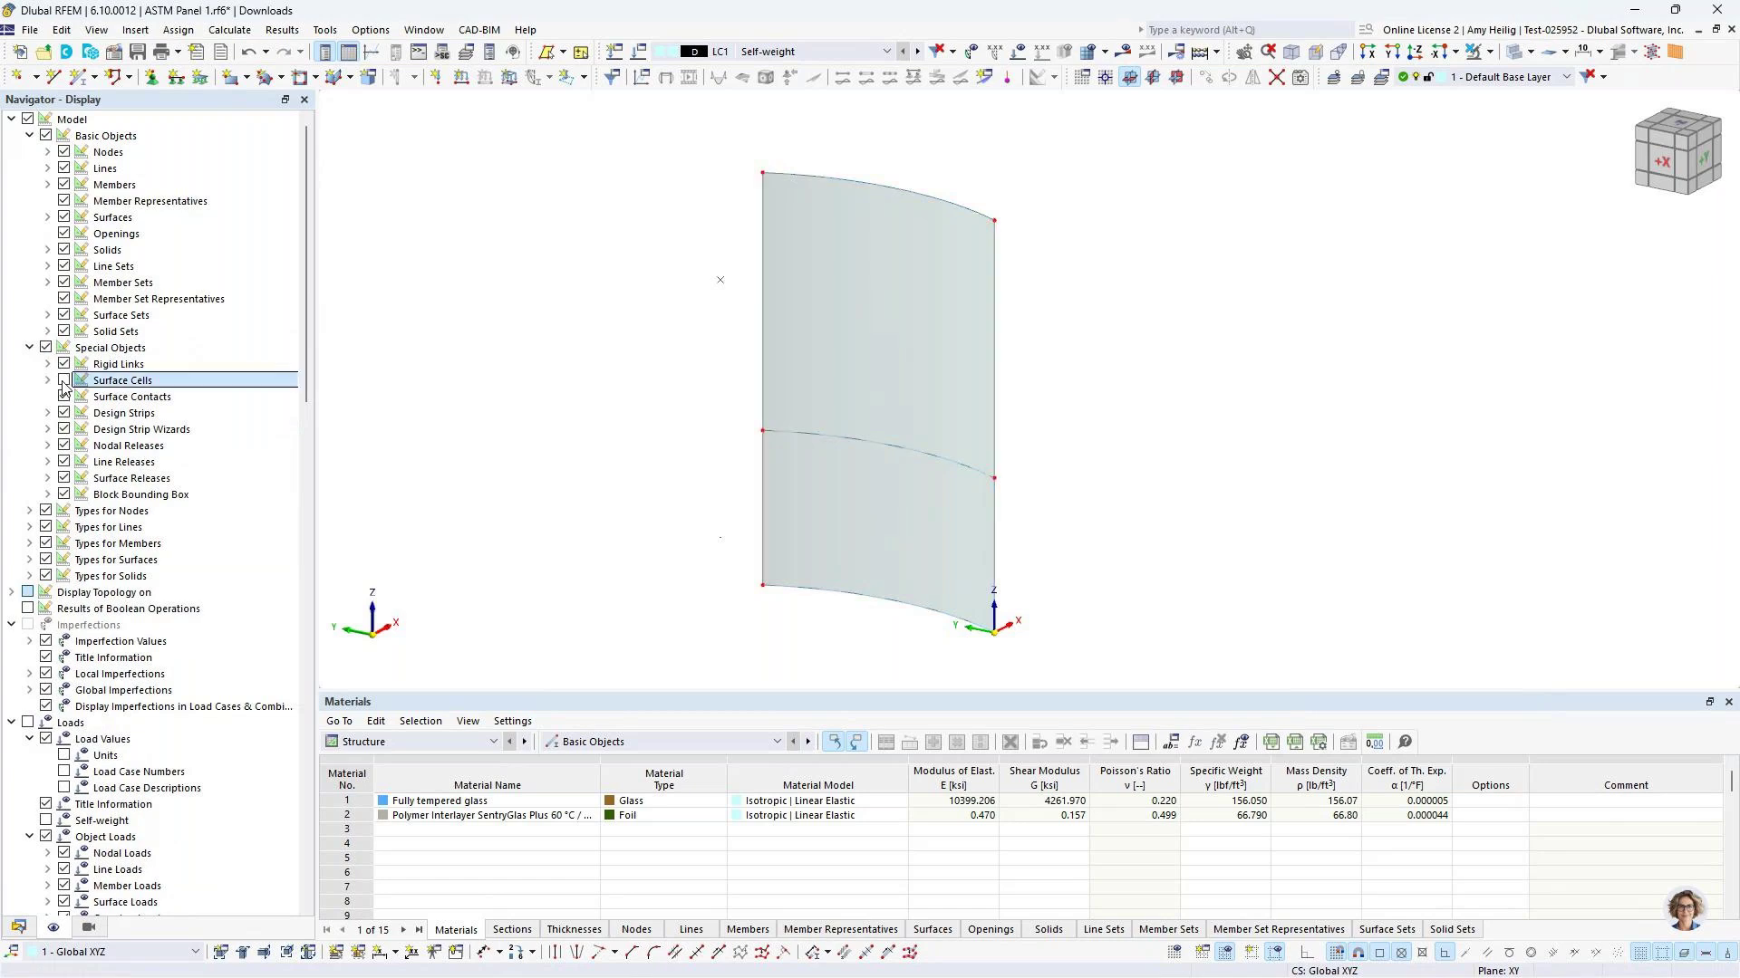
{"action": "left_click", "coordinate": [18, 927]}
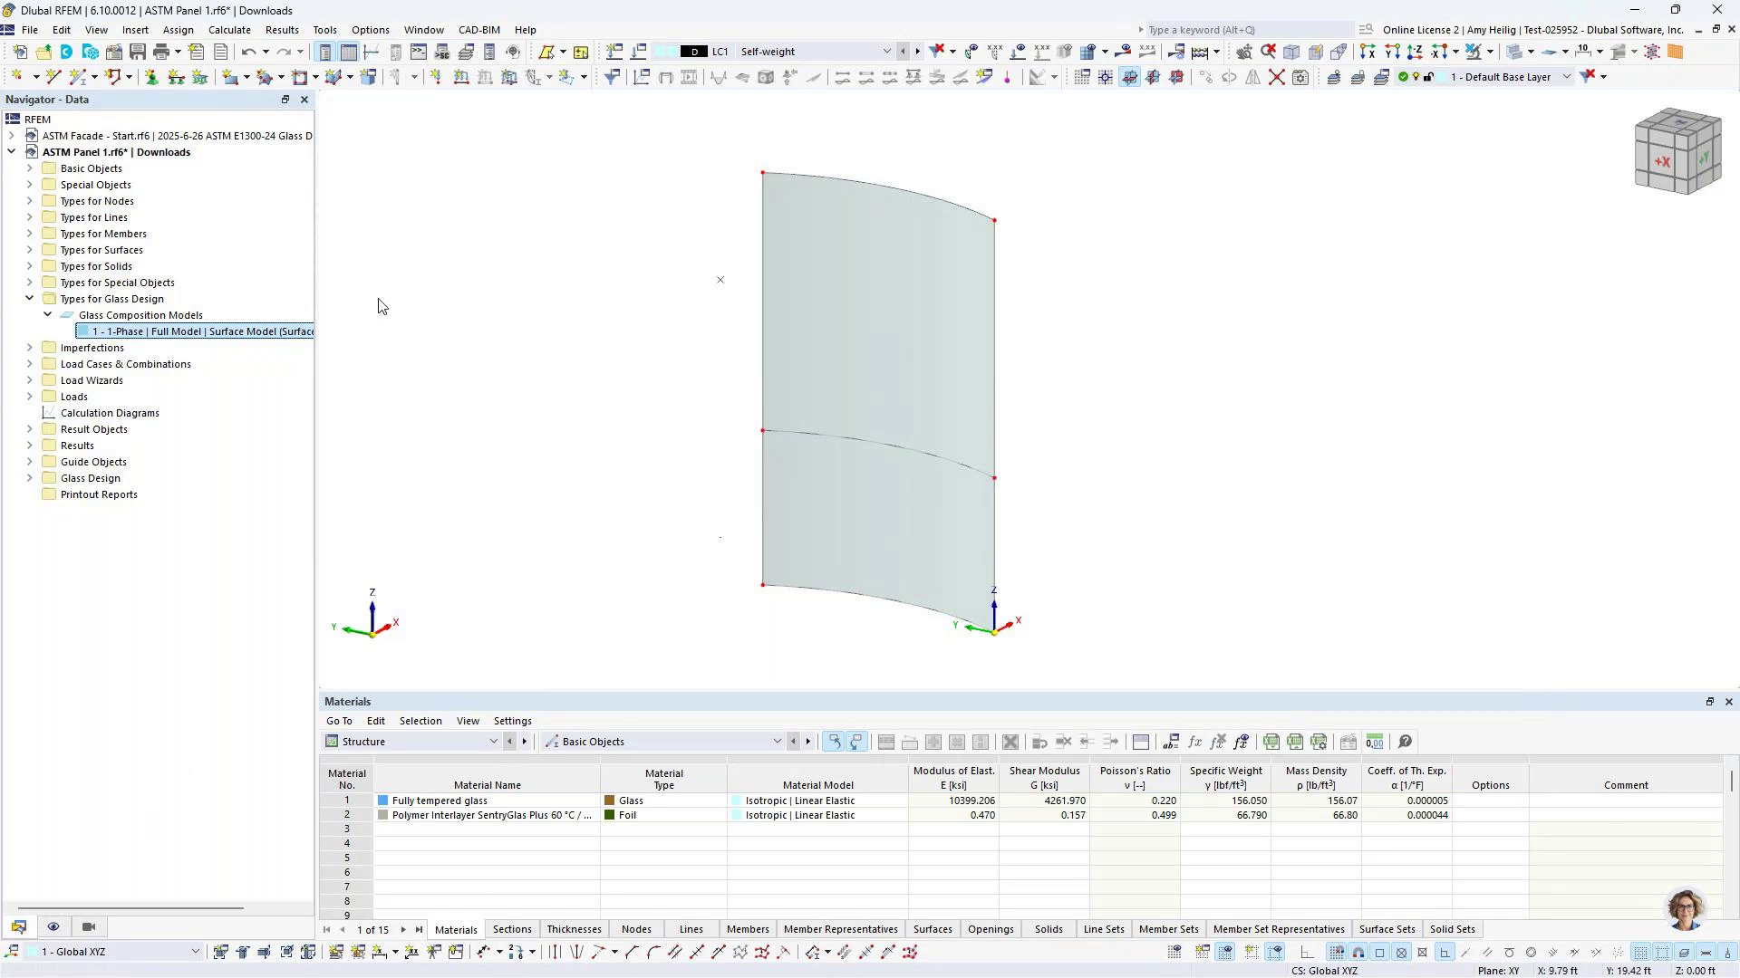
Assign the Hinged line support to the panel's bottom arc line
{"action": "left_click", "coordinate": [177, 80]}
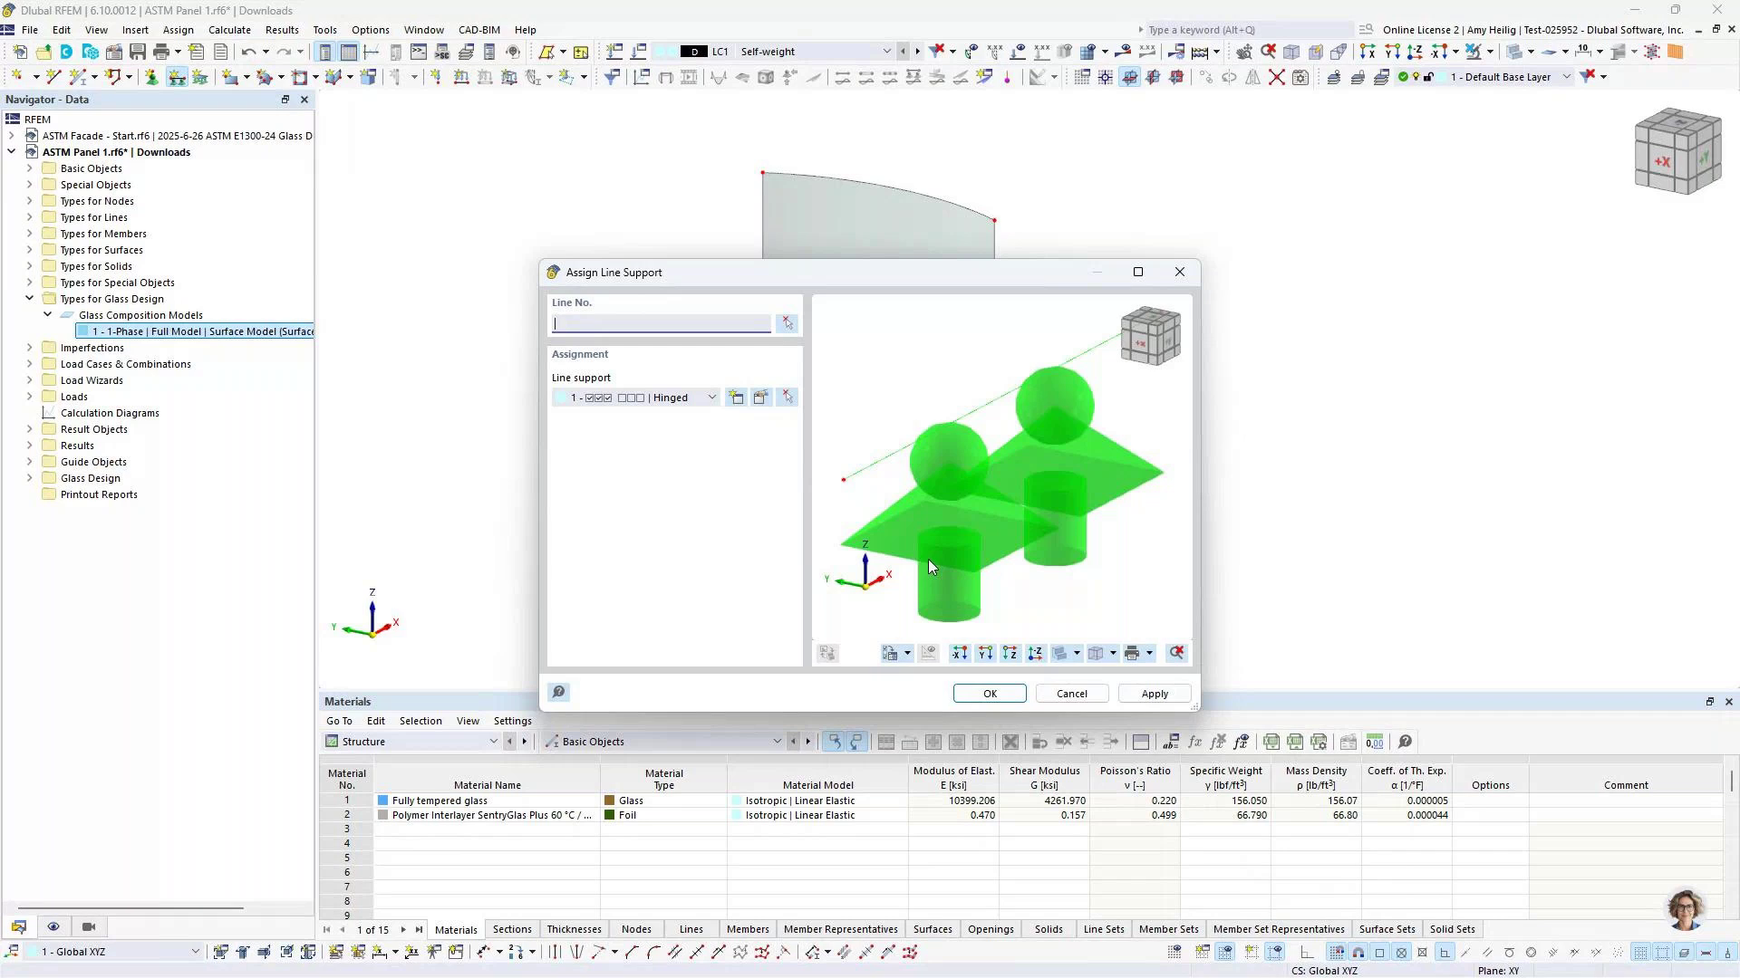
{"action": "left_click", "coordinate": [987, 700]}
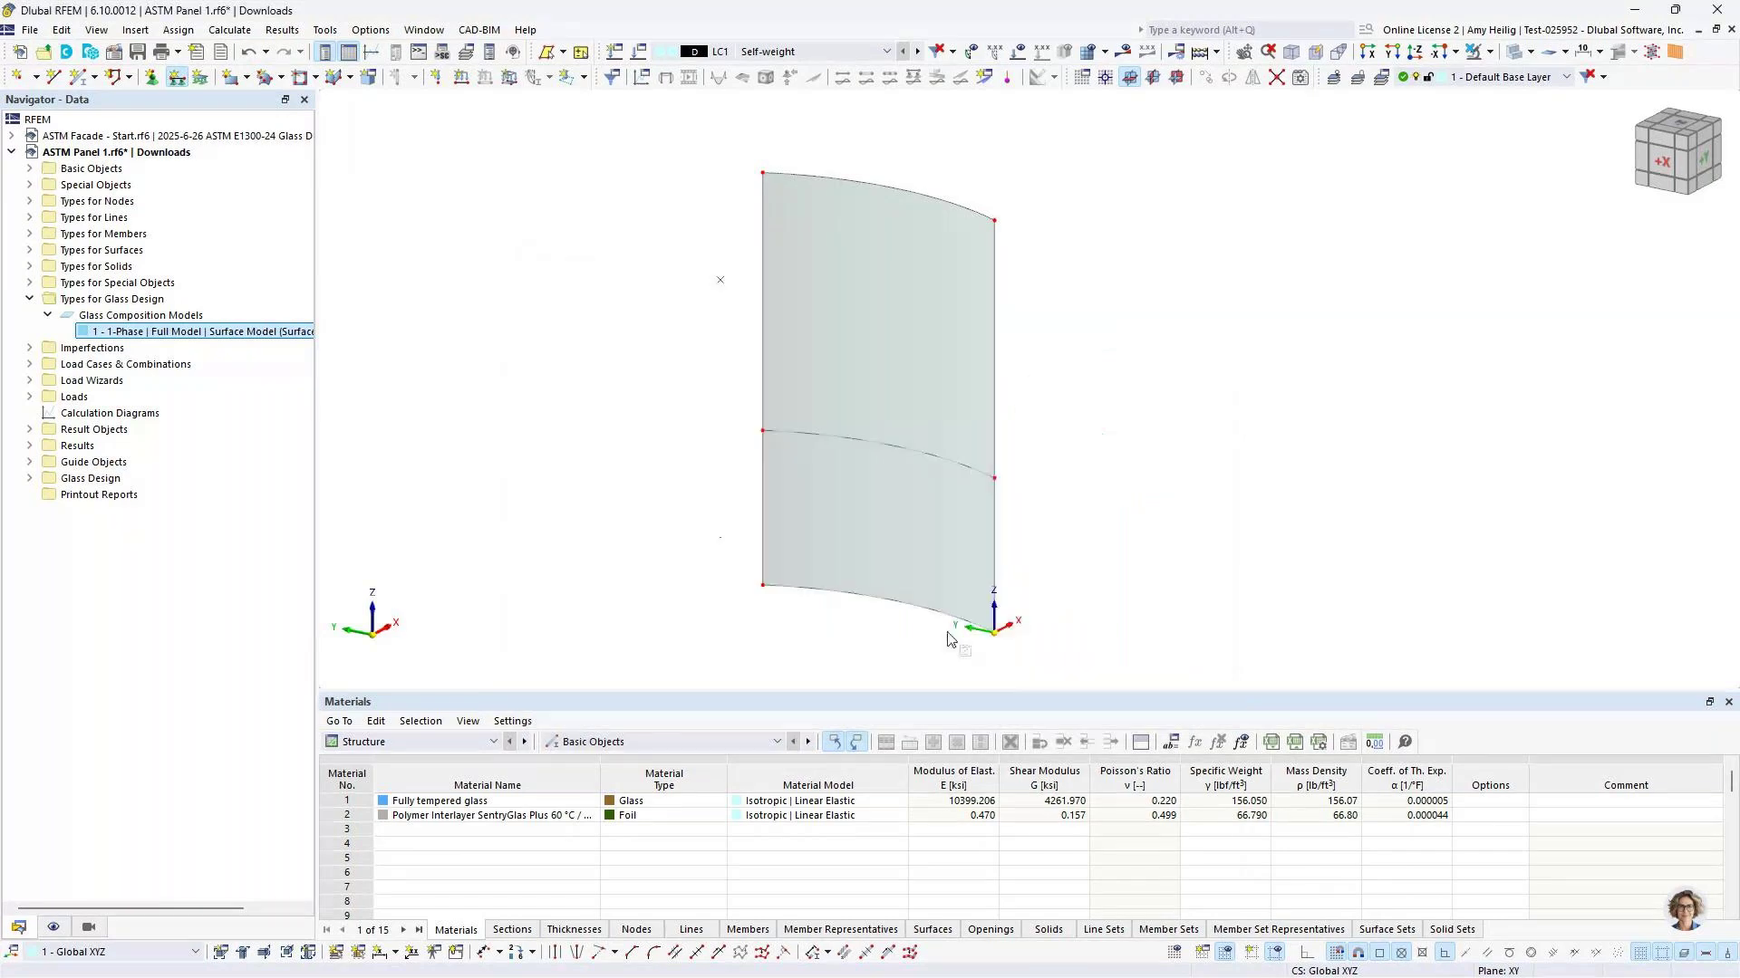
{"action": "left_click", "coordinate": [921, 609]}
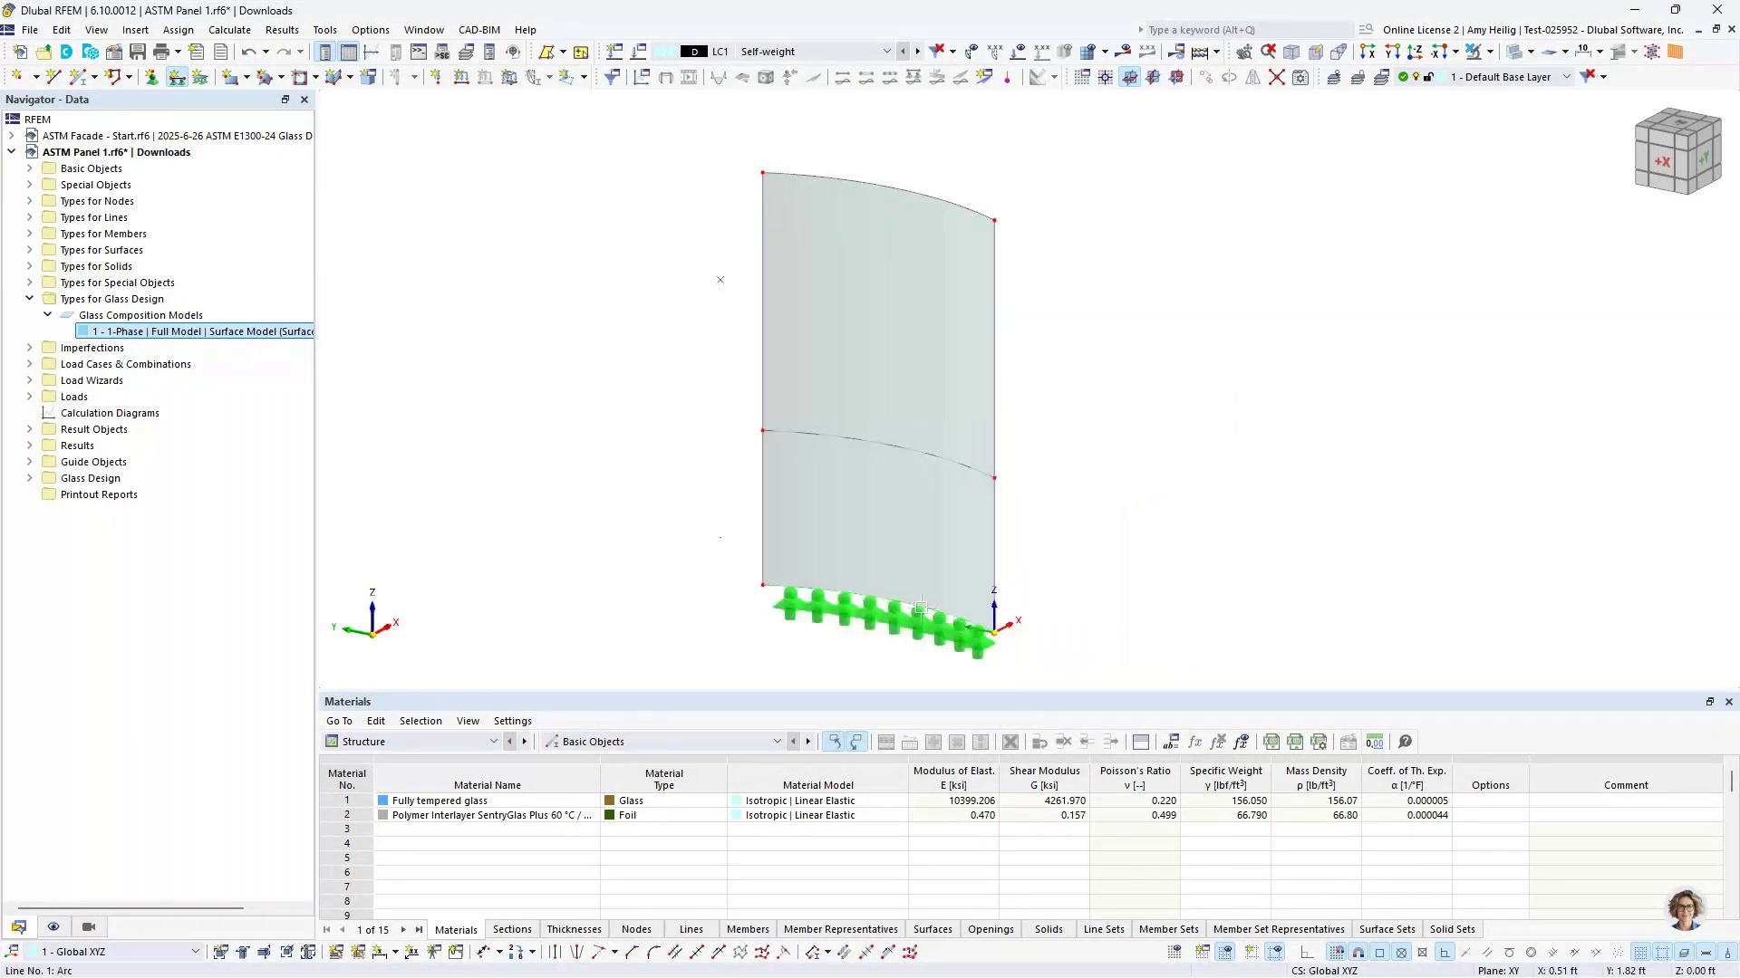
{"action": "middle_click_drag", "start_coordinate": [1120, 479], "coordinate": [1030, 496]}
{"action": "key", "text": "Escape"}
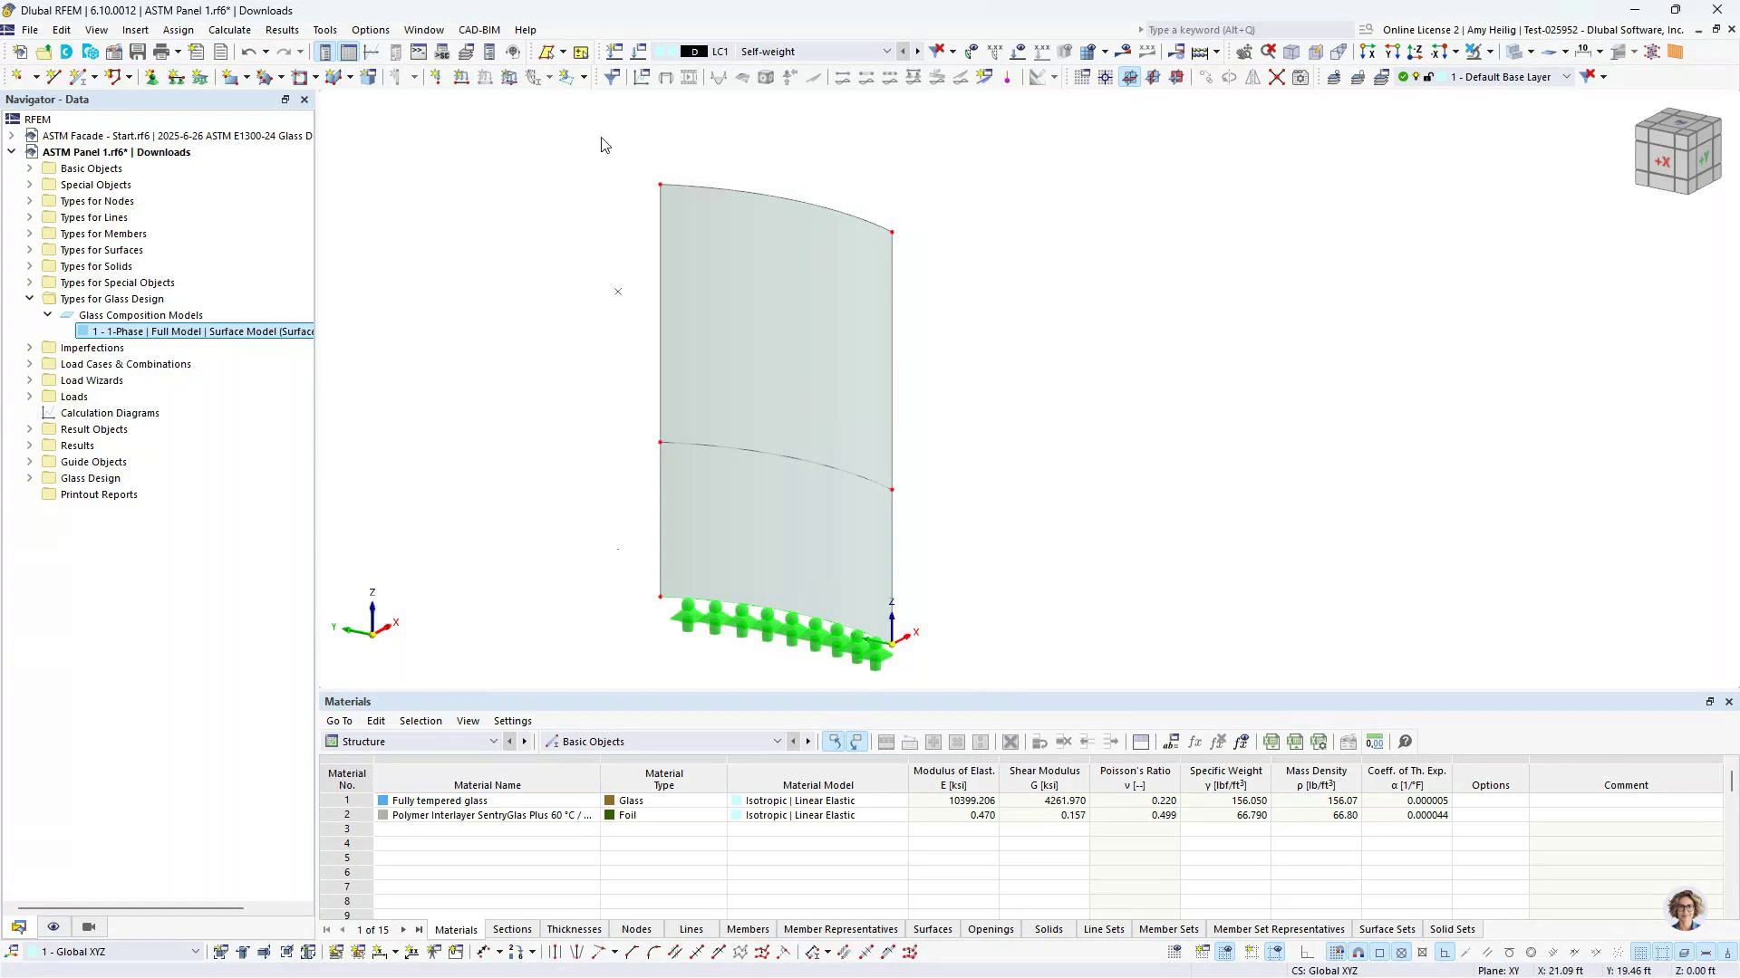
Create a line support with uX and uY fixed and uZ released, and assign it to the panel's top arc line
{"action": "left_click", "coordinate": [177, 81]}
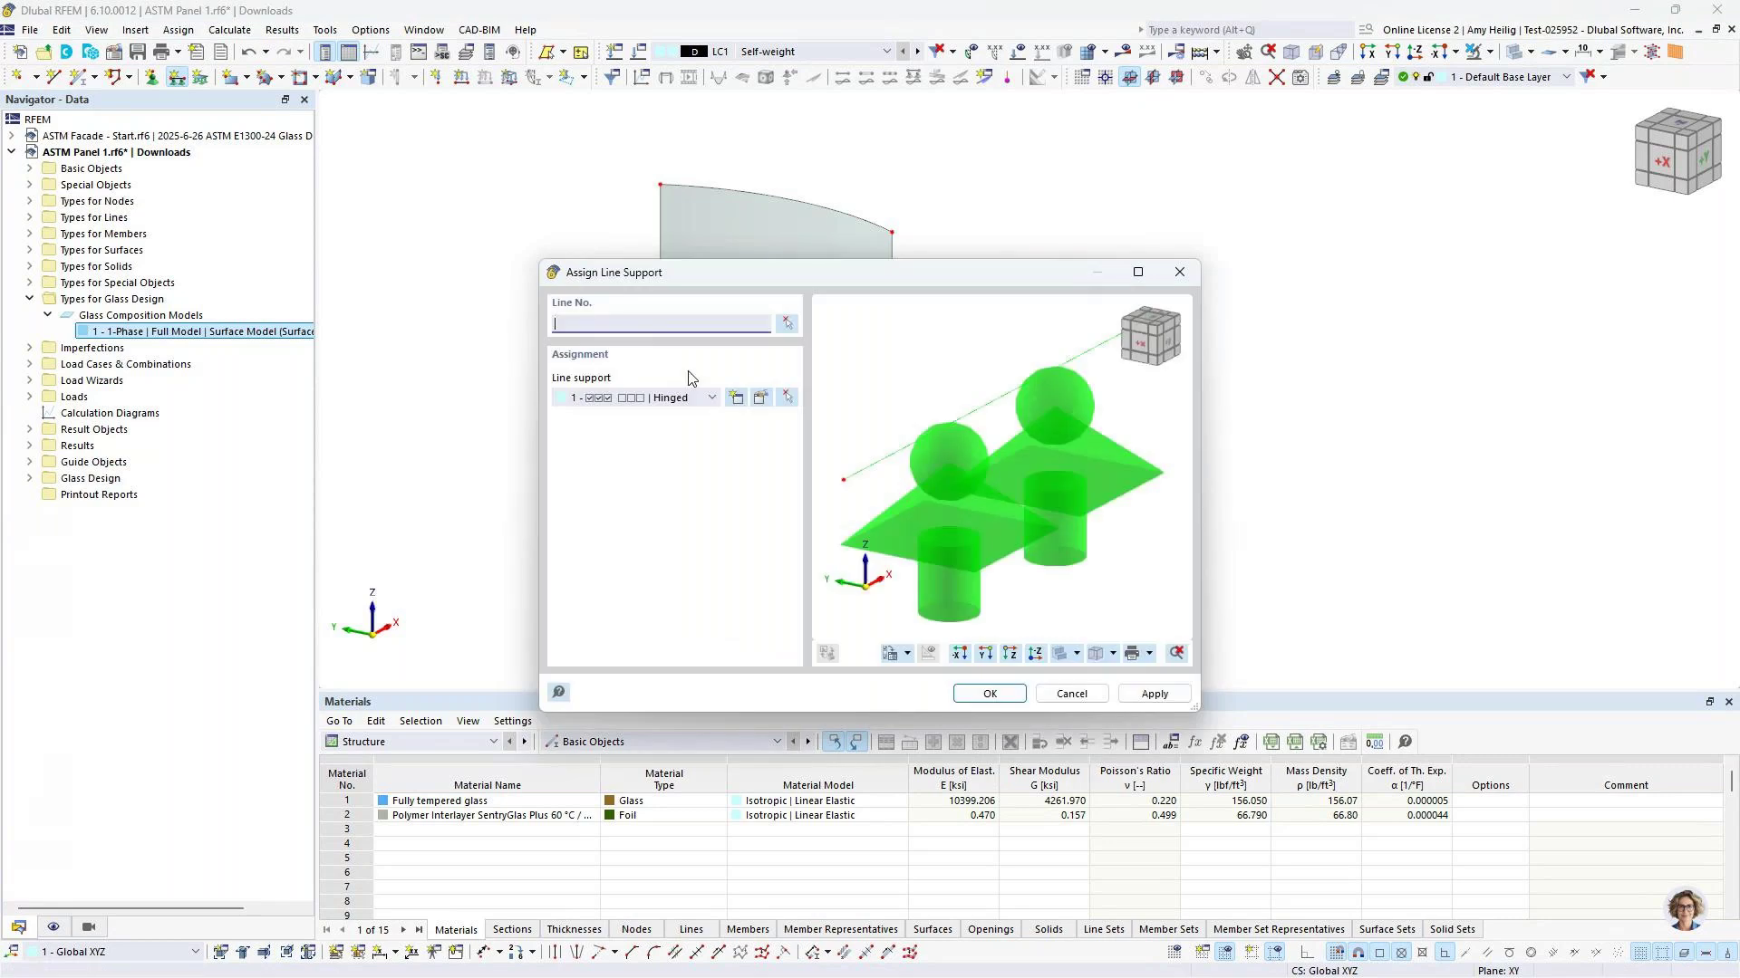
{"action": "left_click", "coordinate": [736, 397]}
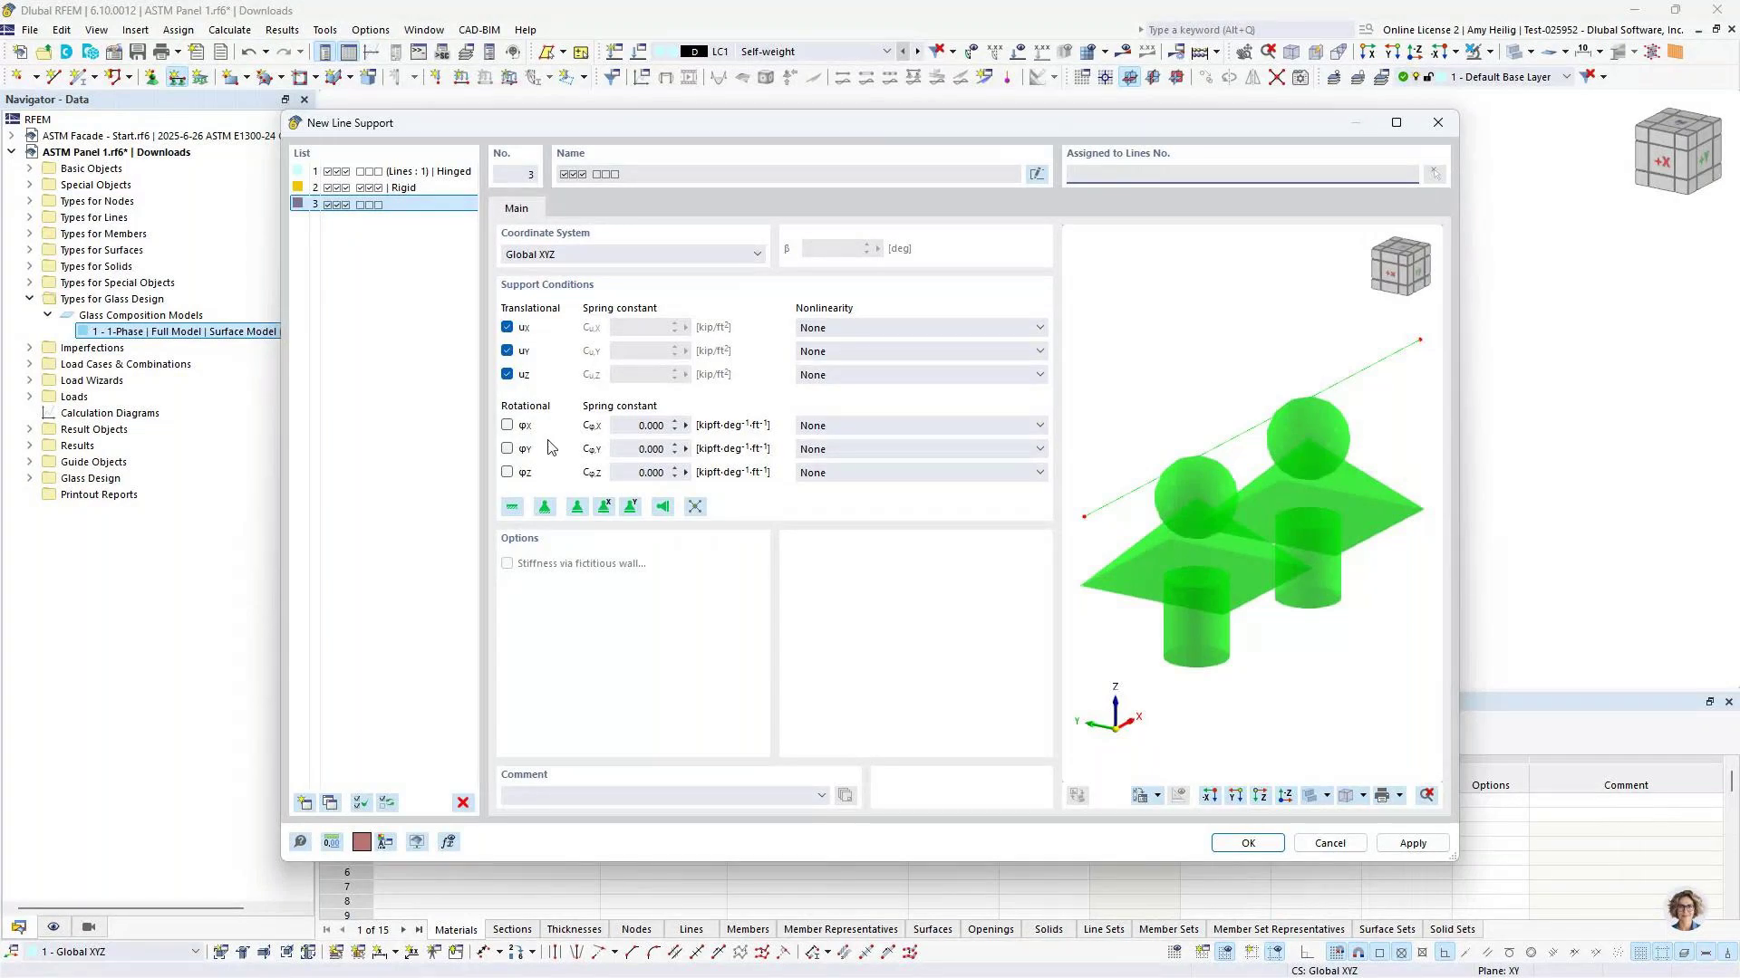
{"action": "left_click", "coordinate": [839, 426]}
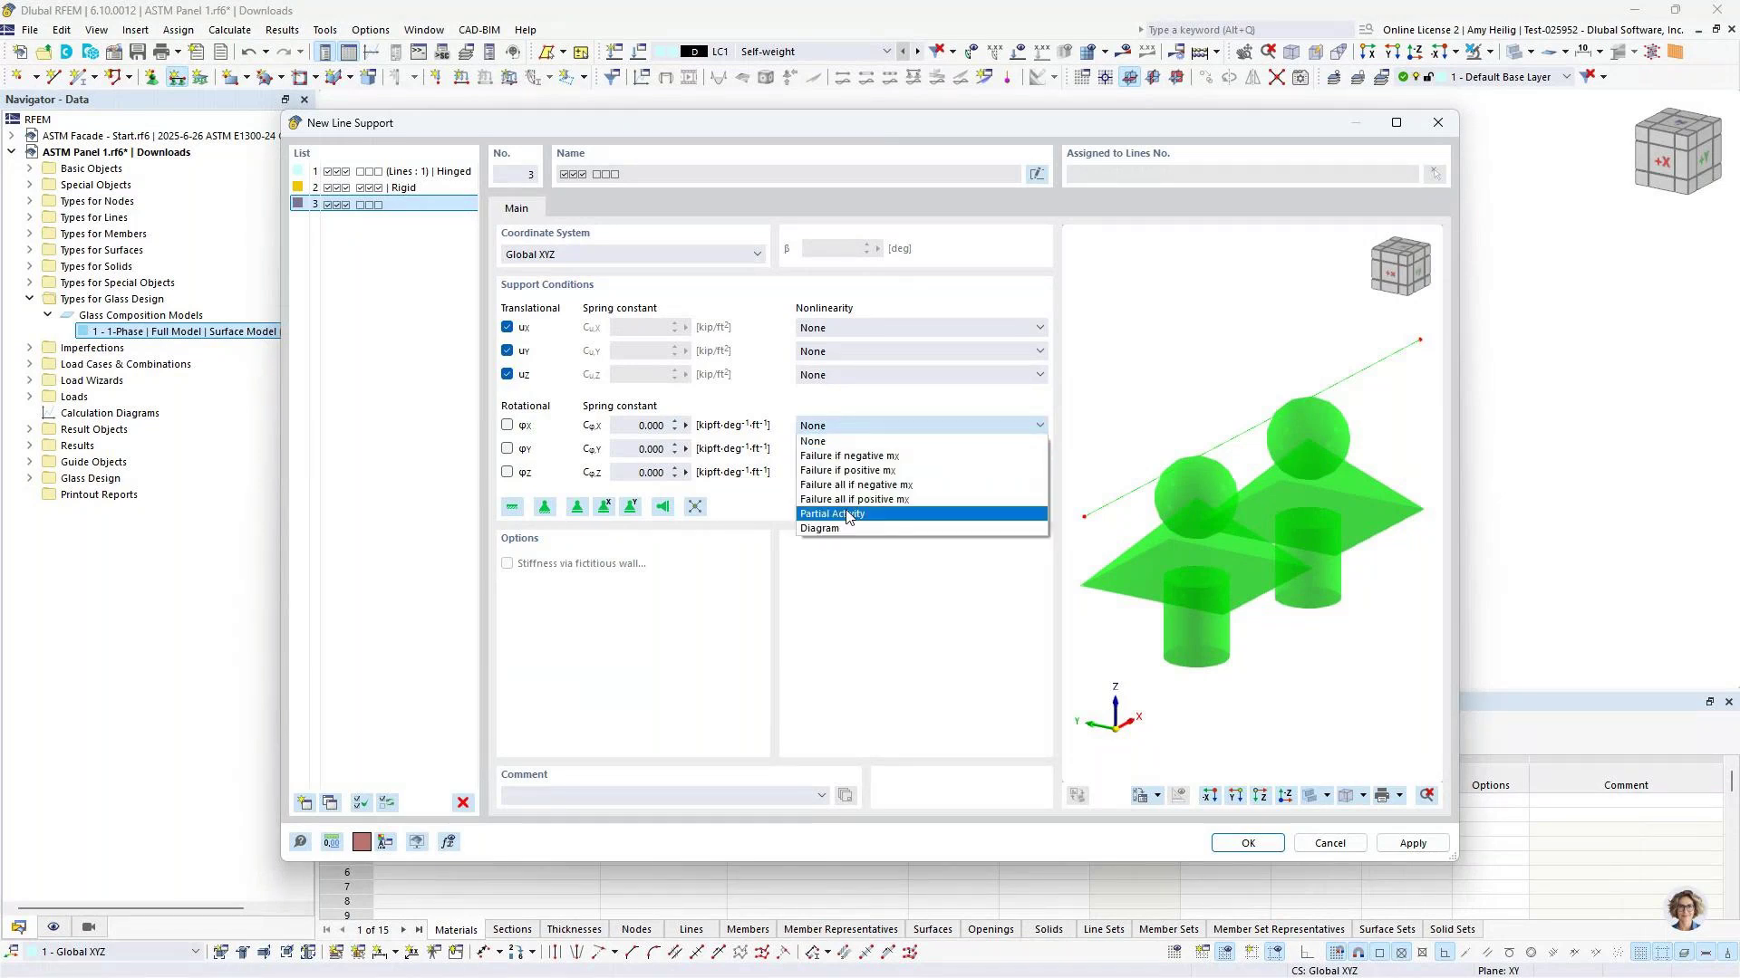
{"action": "left_click", "coordinate": [917, 613]}
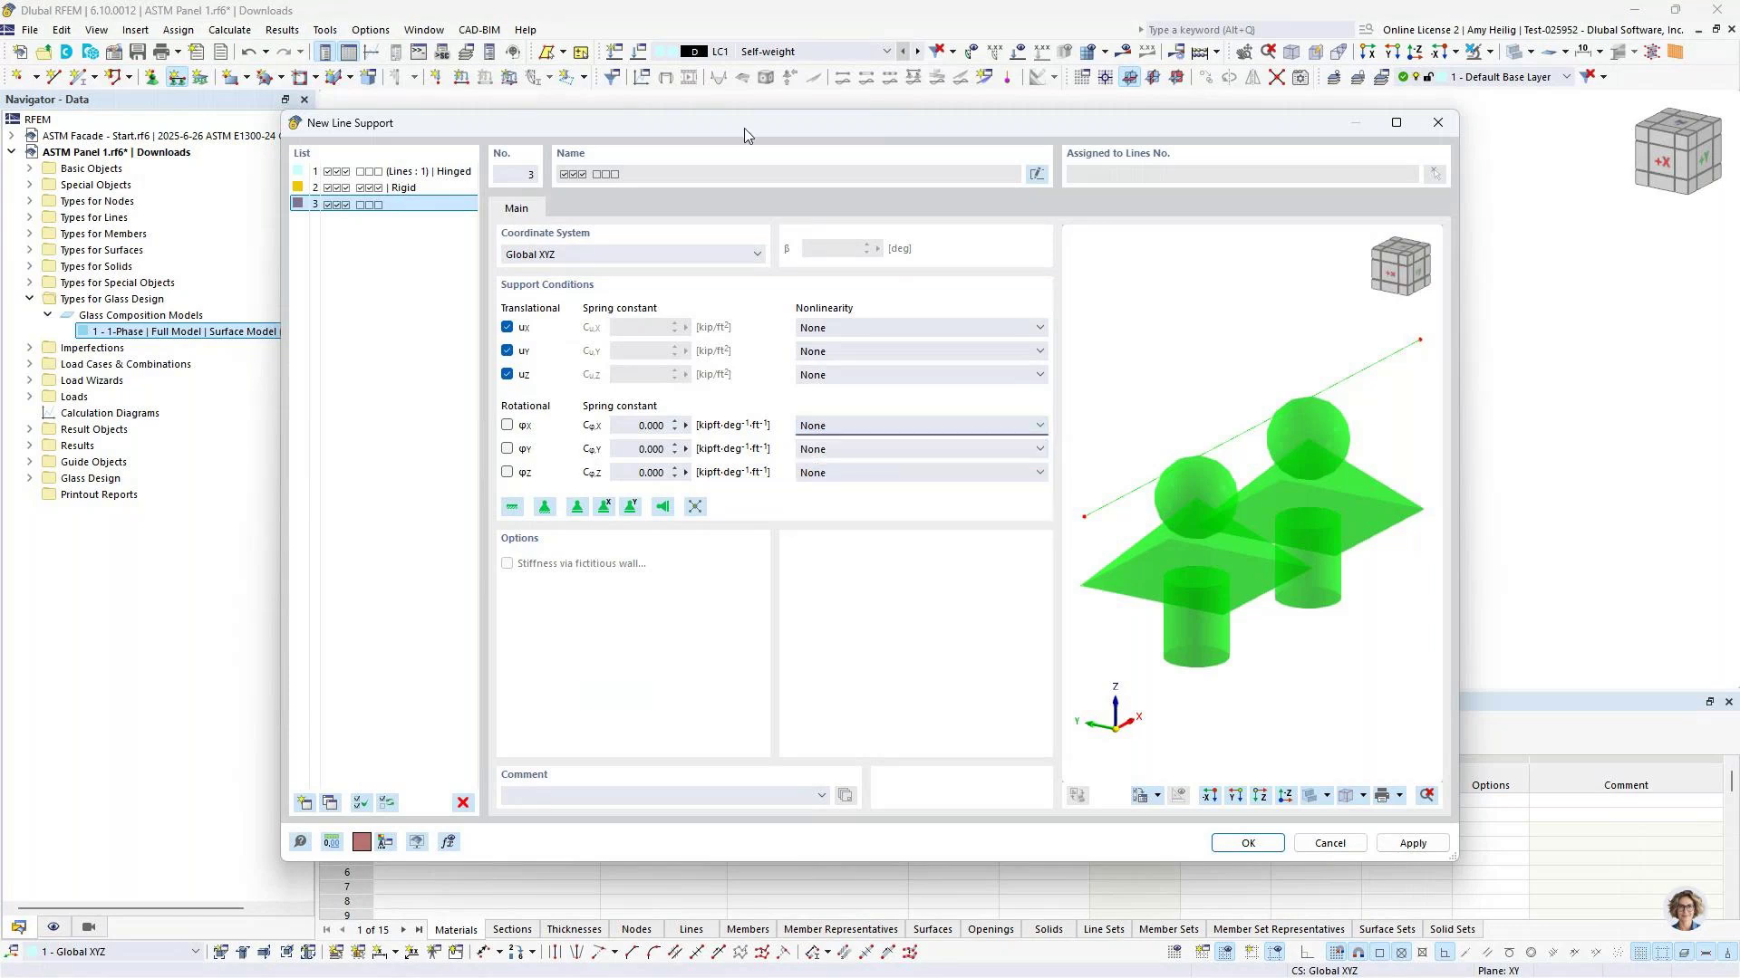
{"action": "left_click_drag", "start_coordinate": [742, 128], "coordinate": [879, 108]}
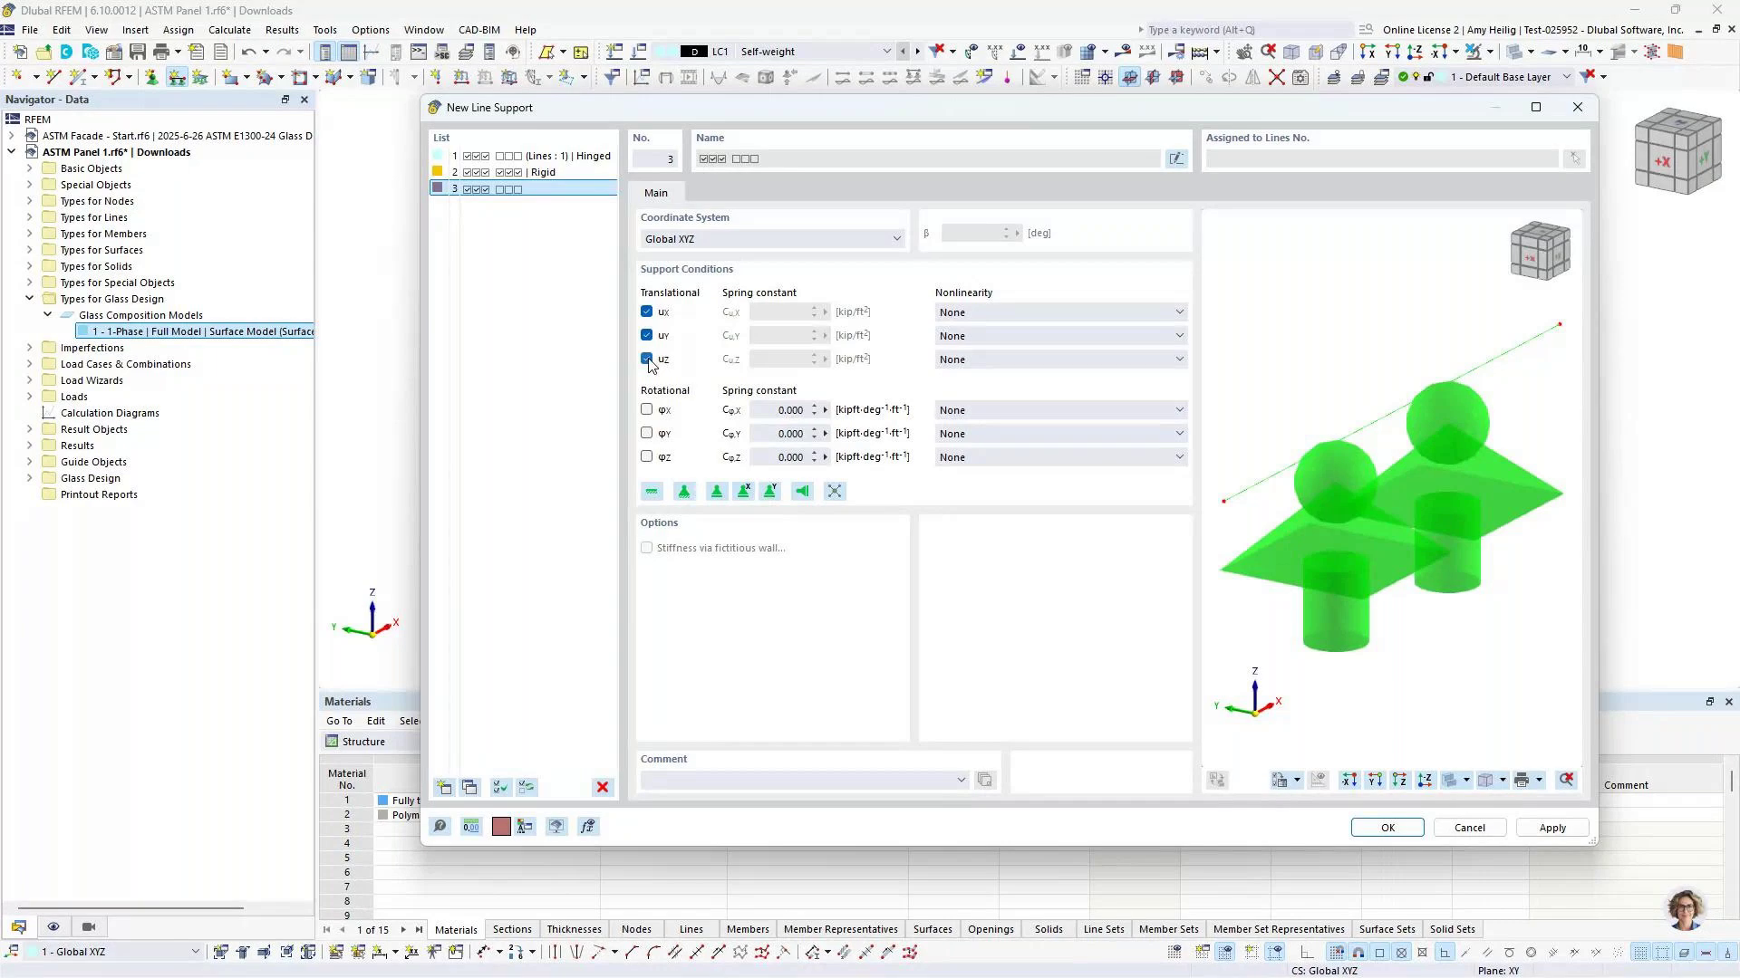
{"action": "left_click", "coordinate": [647, 360]}
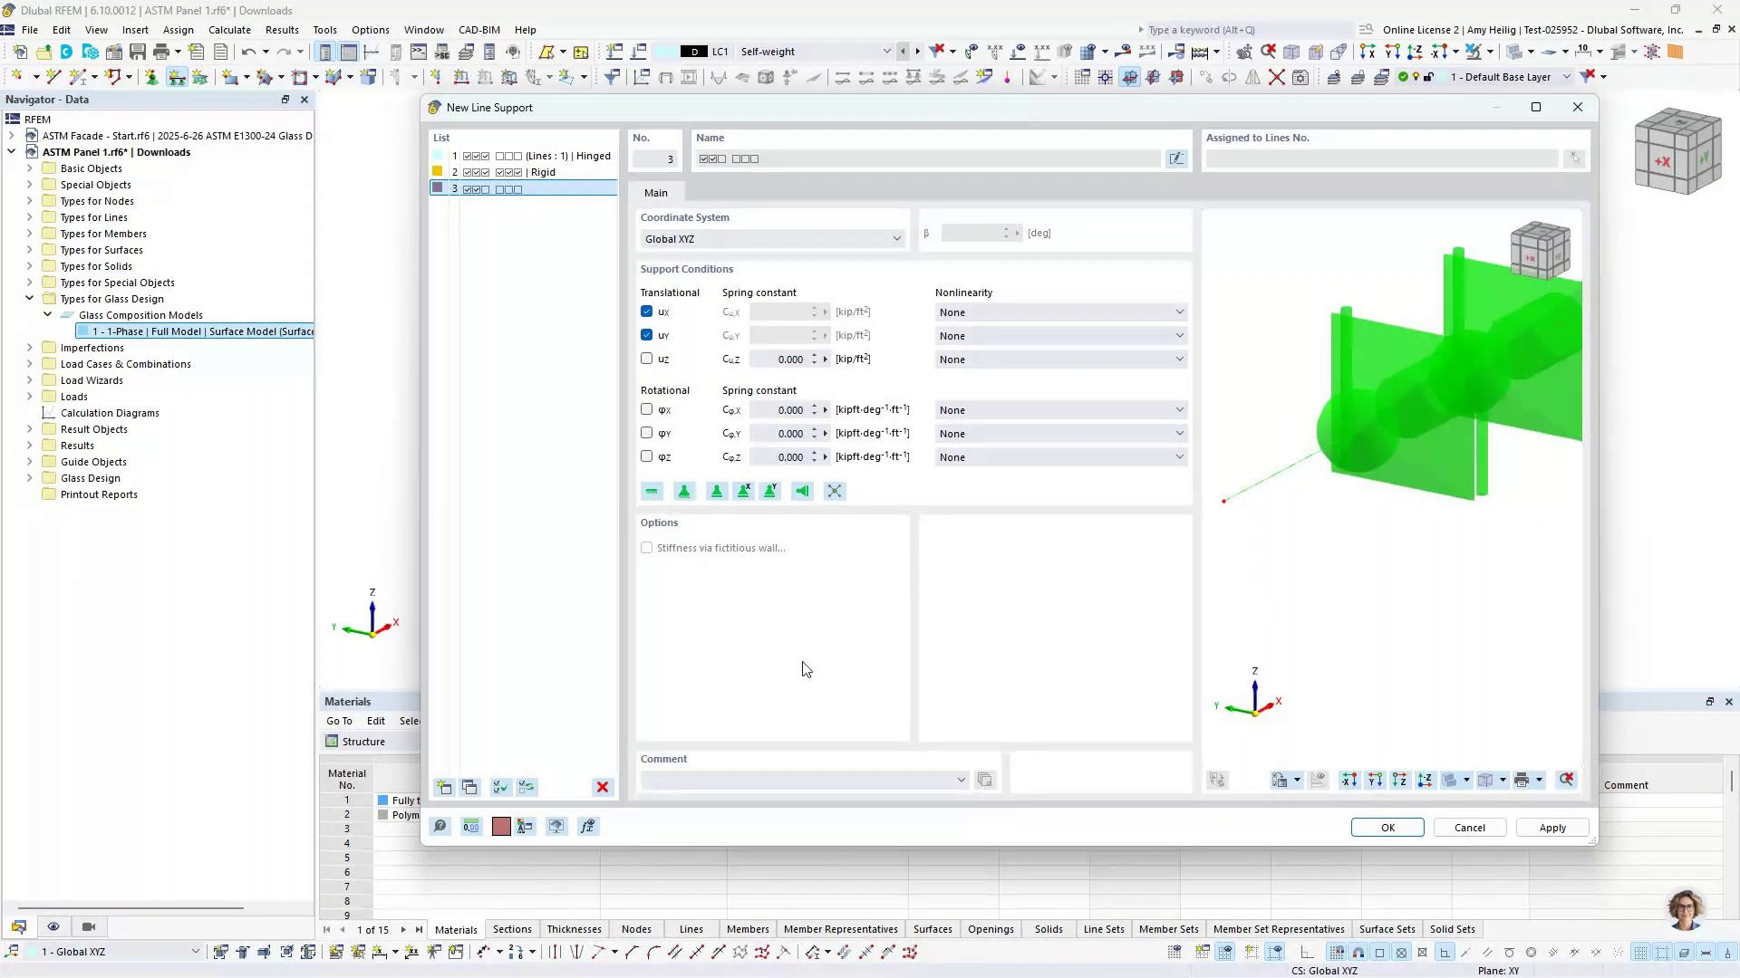
{"action": "left_click", "coordinate": [1395, 829]}
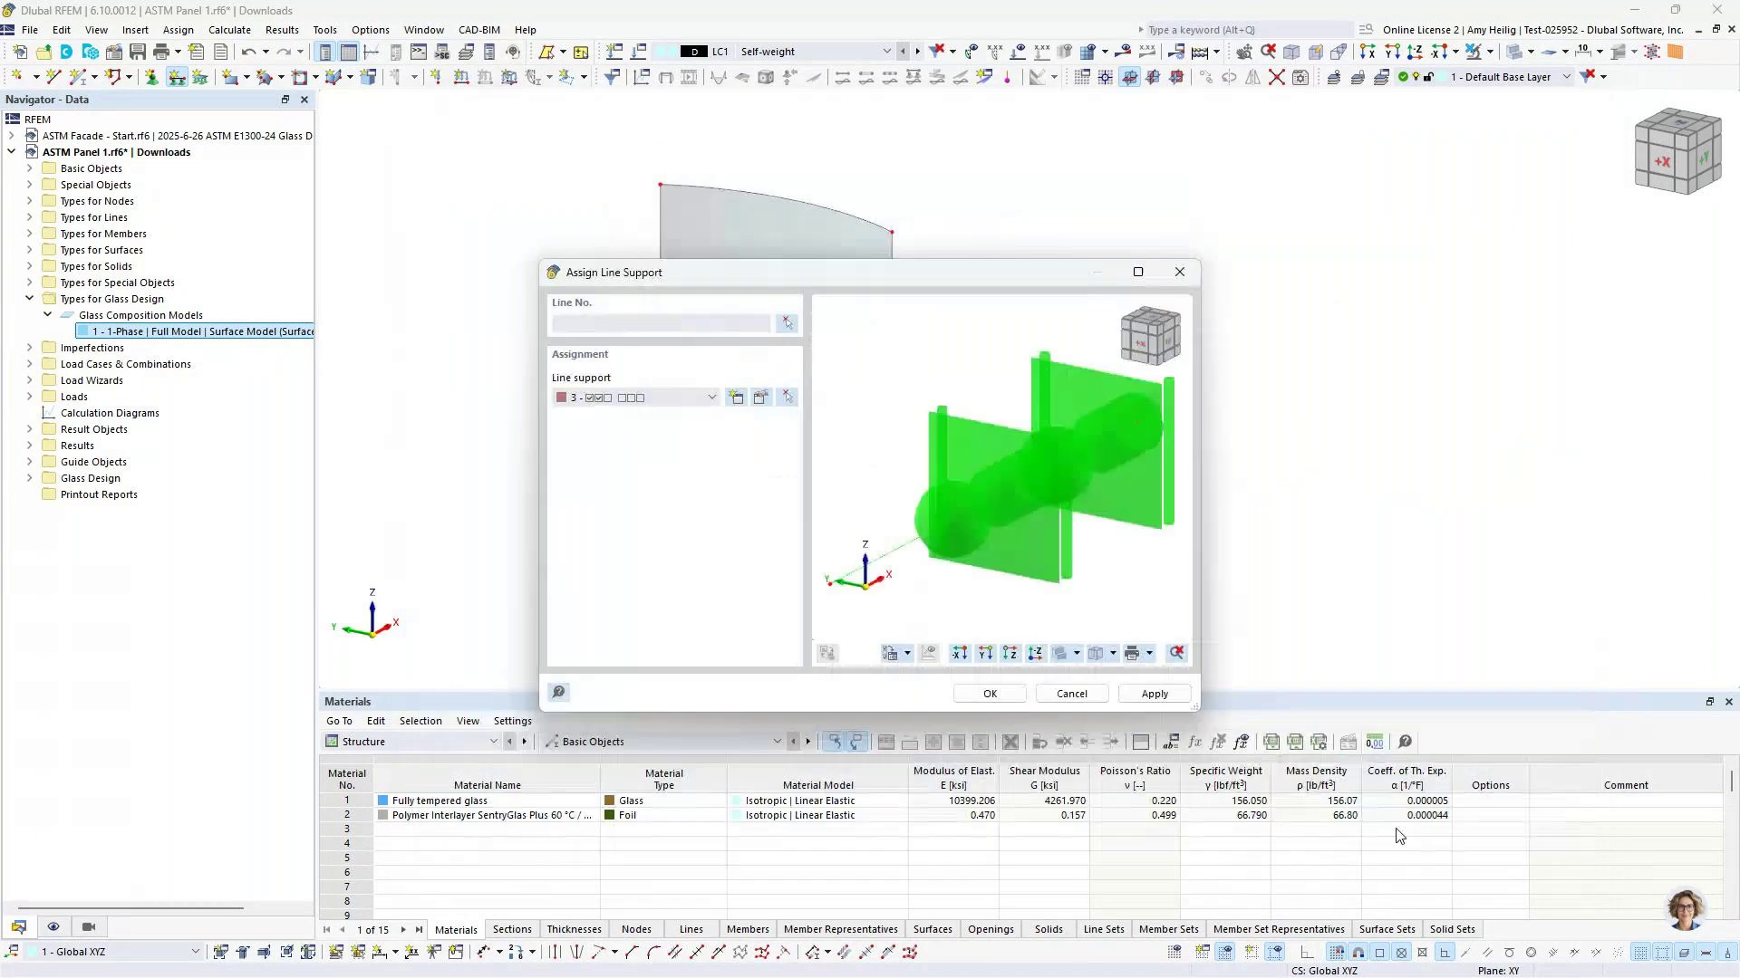
{"action": "left_click", "coordinate": [989, 693]}
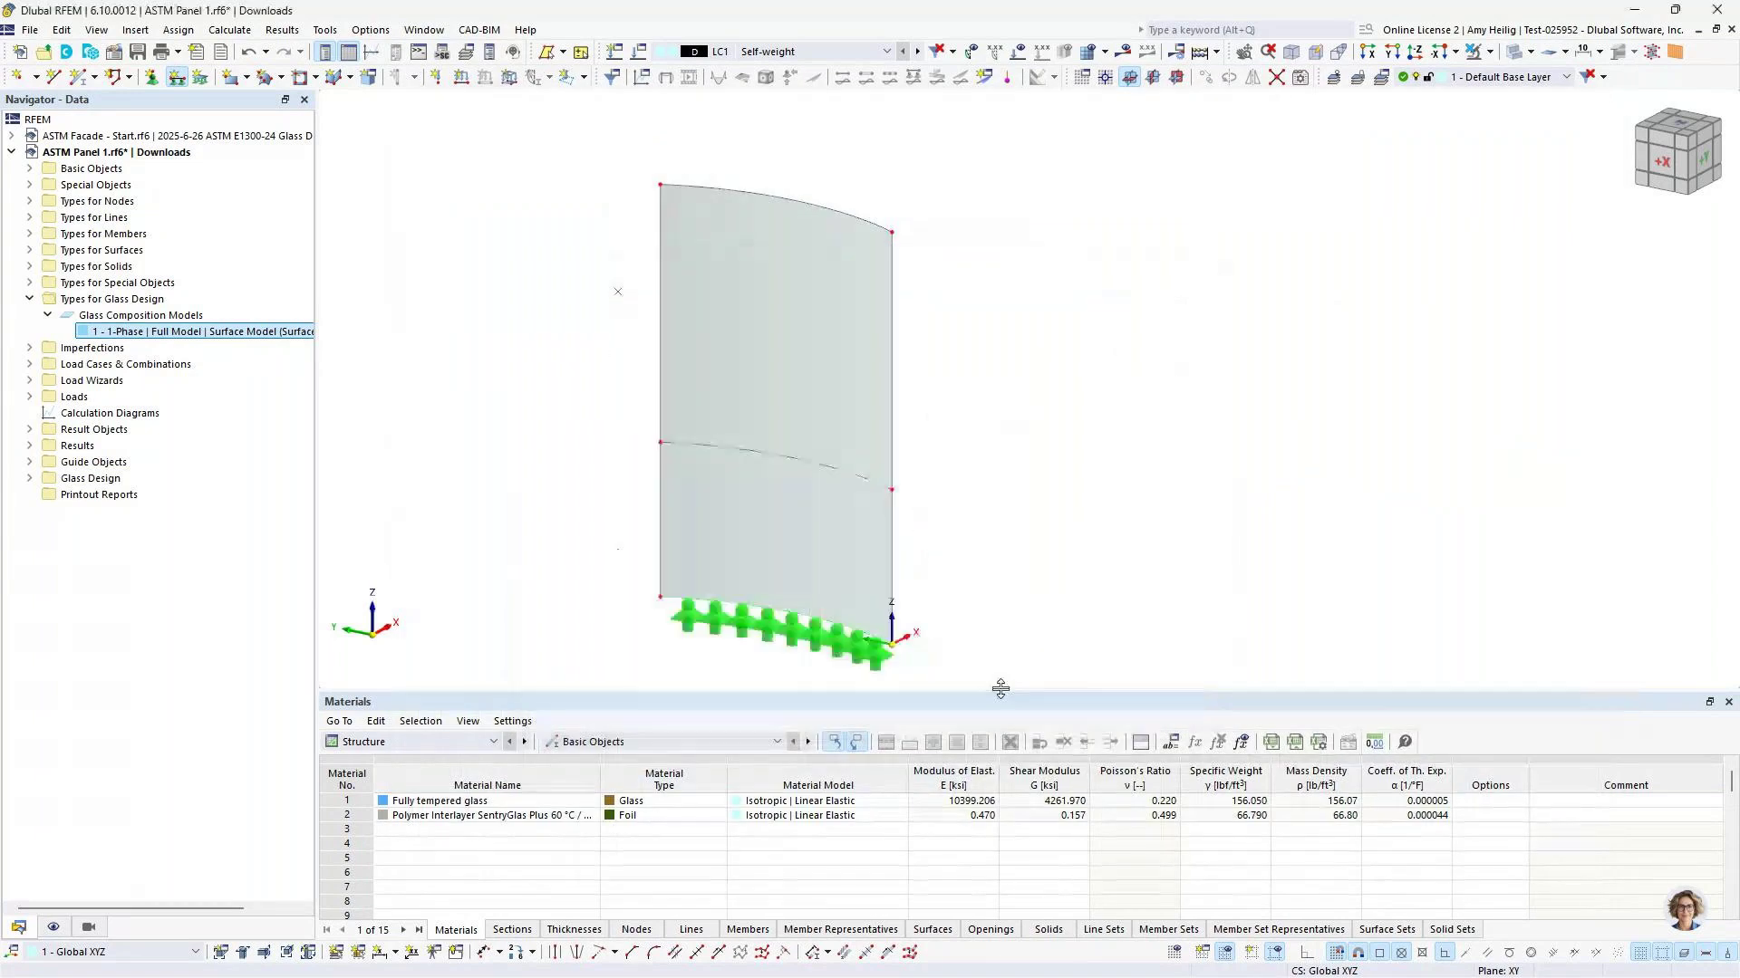
{"action": "right_click", "coordinate": [1021, 231]}
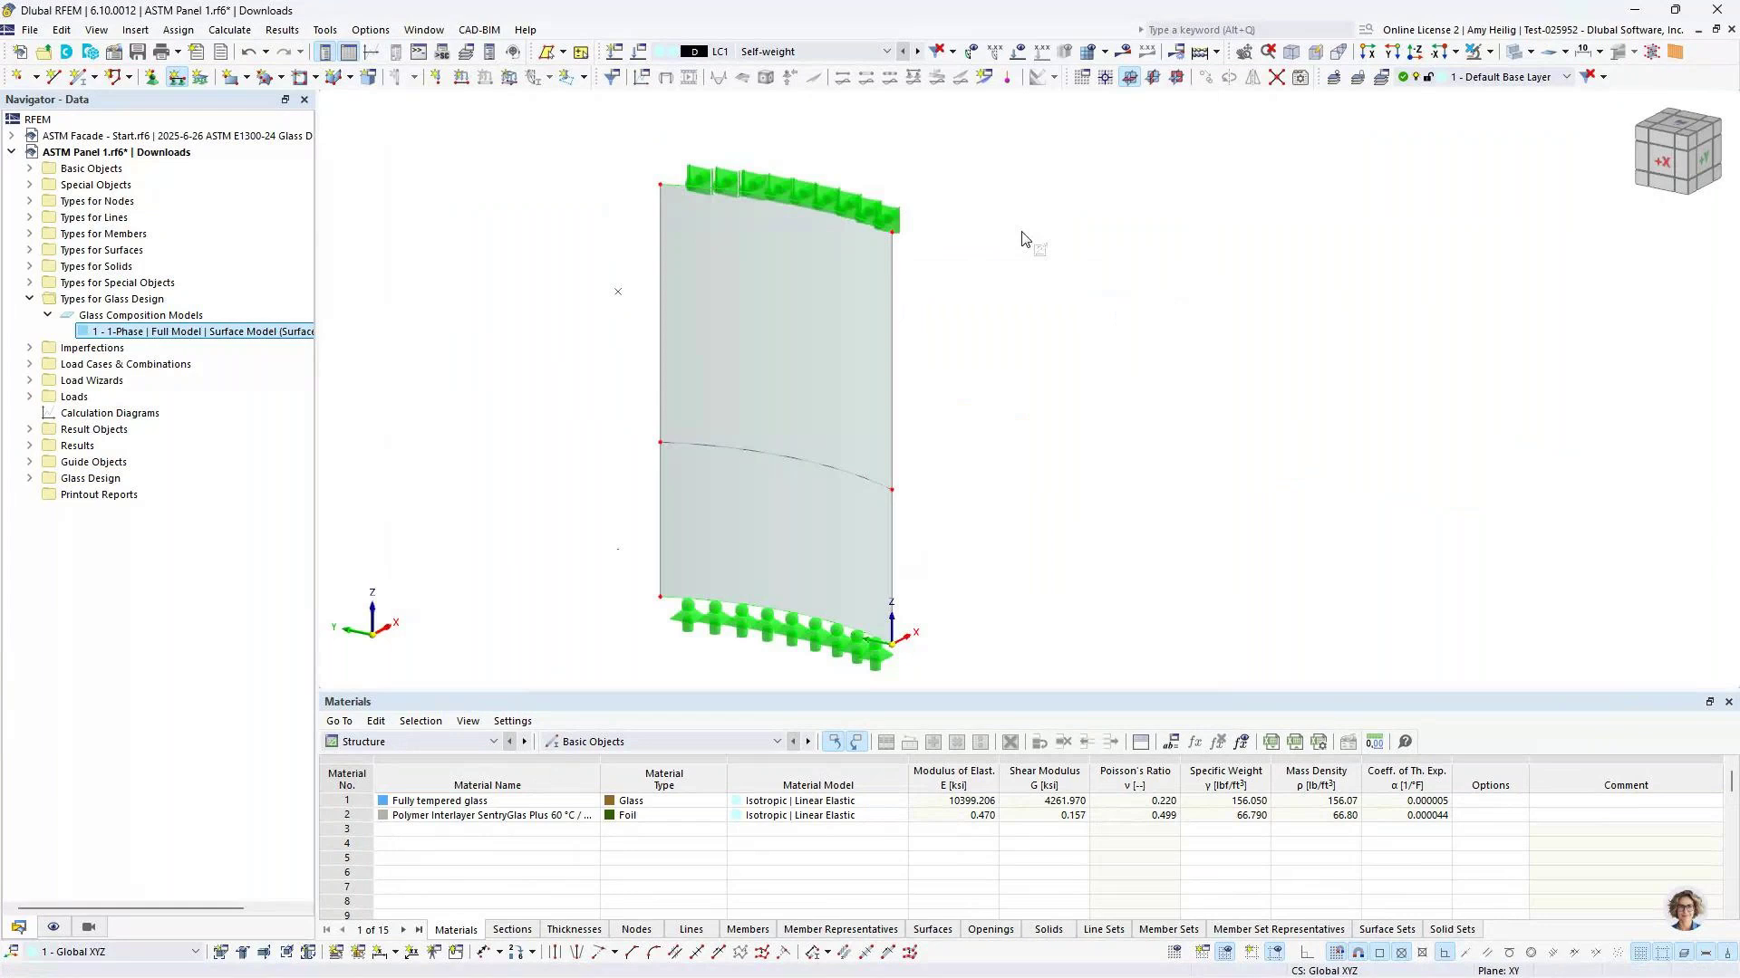
Reduce the displayed size of the line support symbols on the panel
{"action": "right_click", "coordinate": [889, 218]}
{"action": "left_click_drag", "start_coordinate": [1101, 386], "coordinate": [992, 373]}
{"action": "left_click", "coordinate": [1383, 449]}
{"action": "left_click", "coordinate": [1384, 450]}
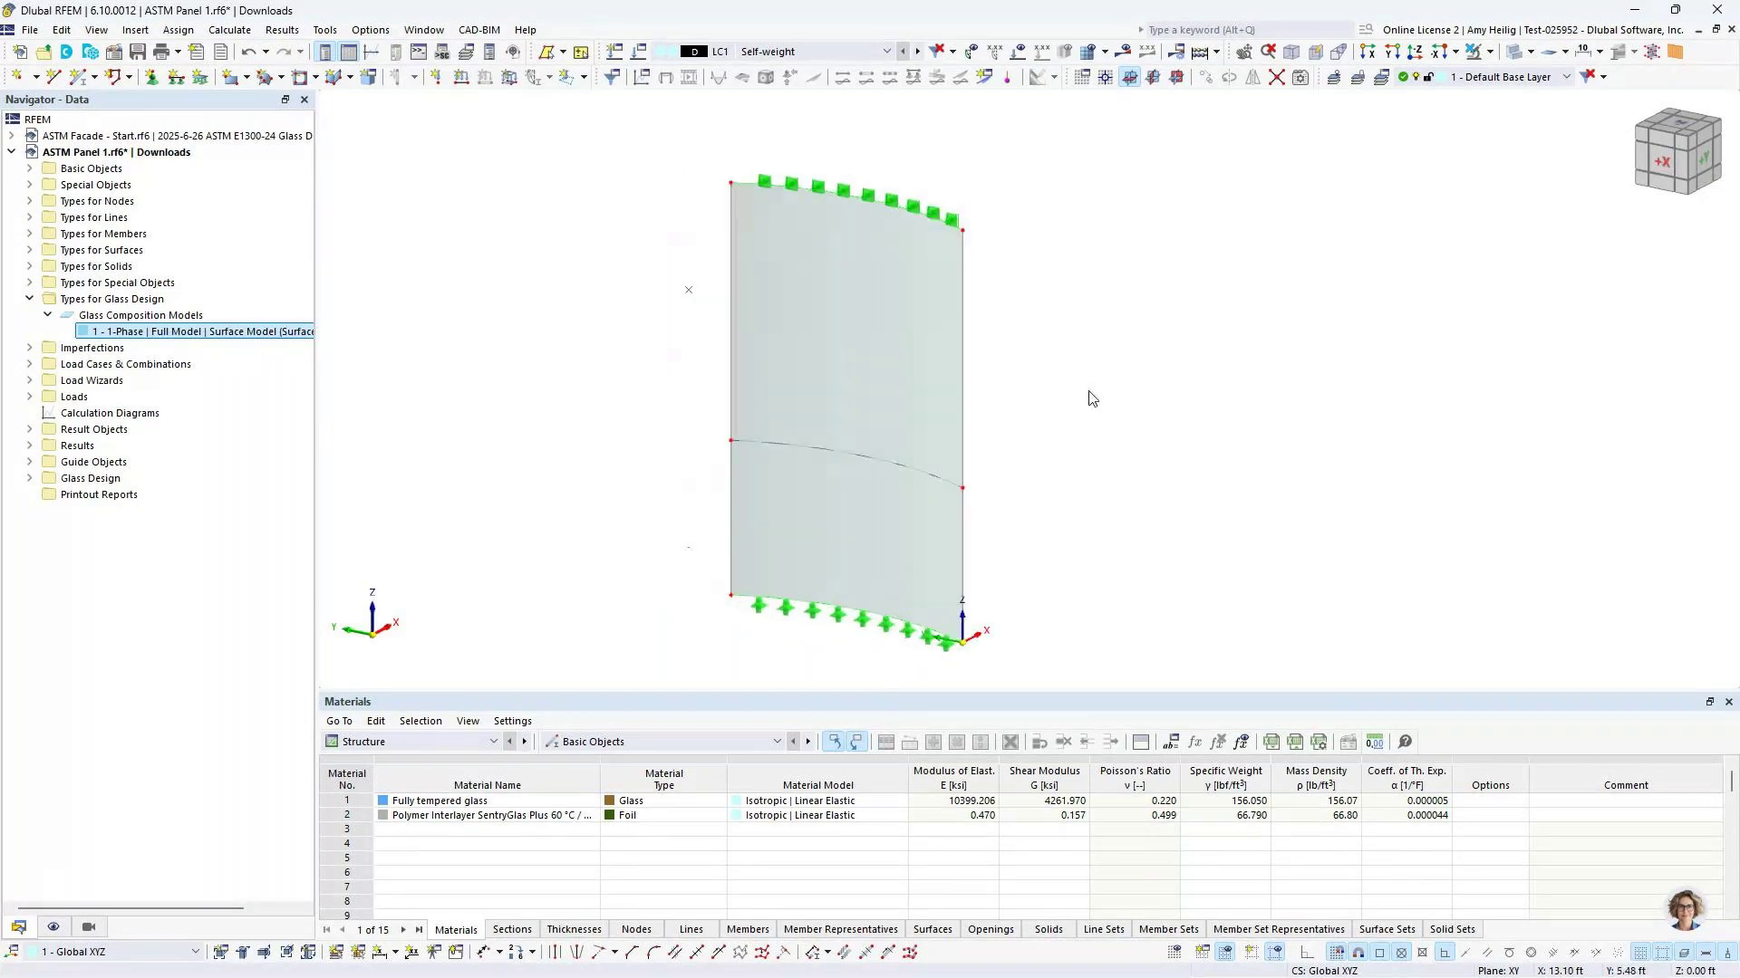
Check the ASCE 7 | Glass standard group and the other standards available for load classification and combinations
{"action": "scroll", "coordinate": [1091, 399], "scroll_direction": "up", "scroll_amount": 1}
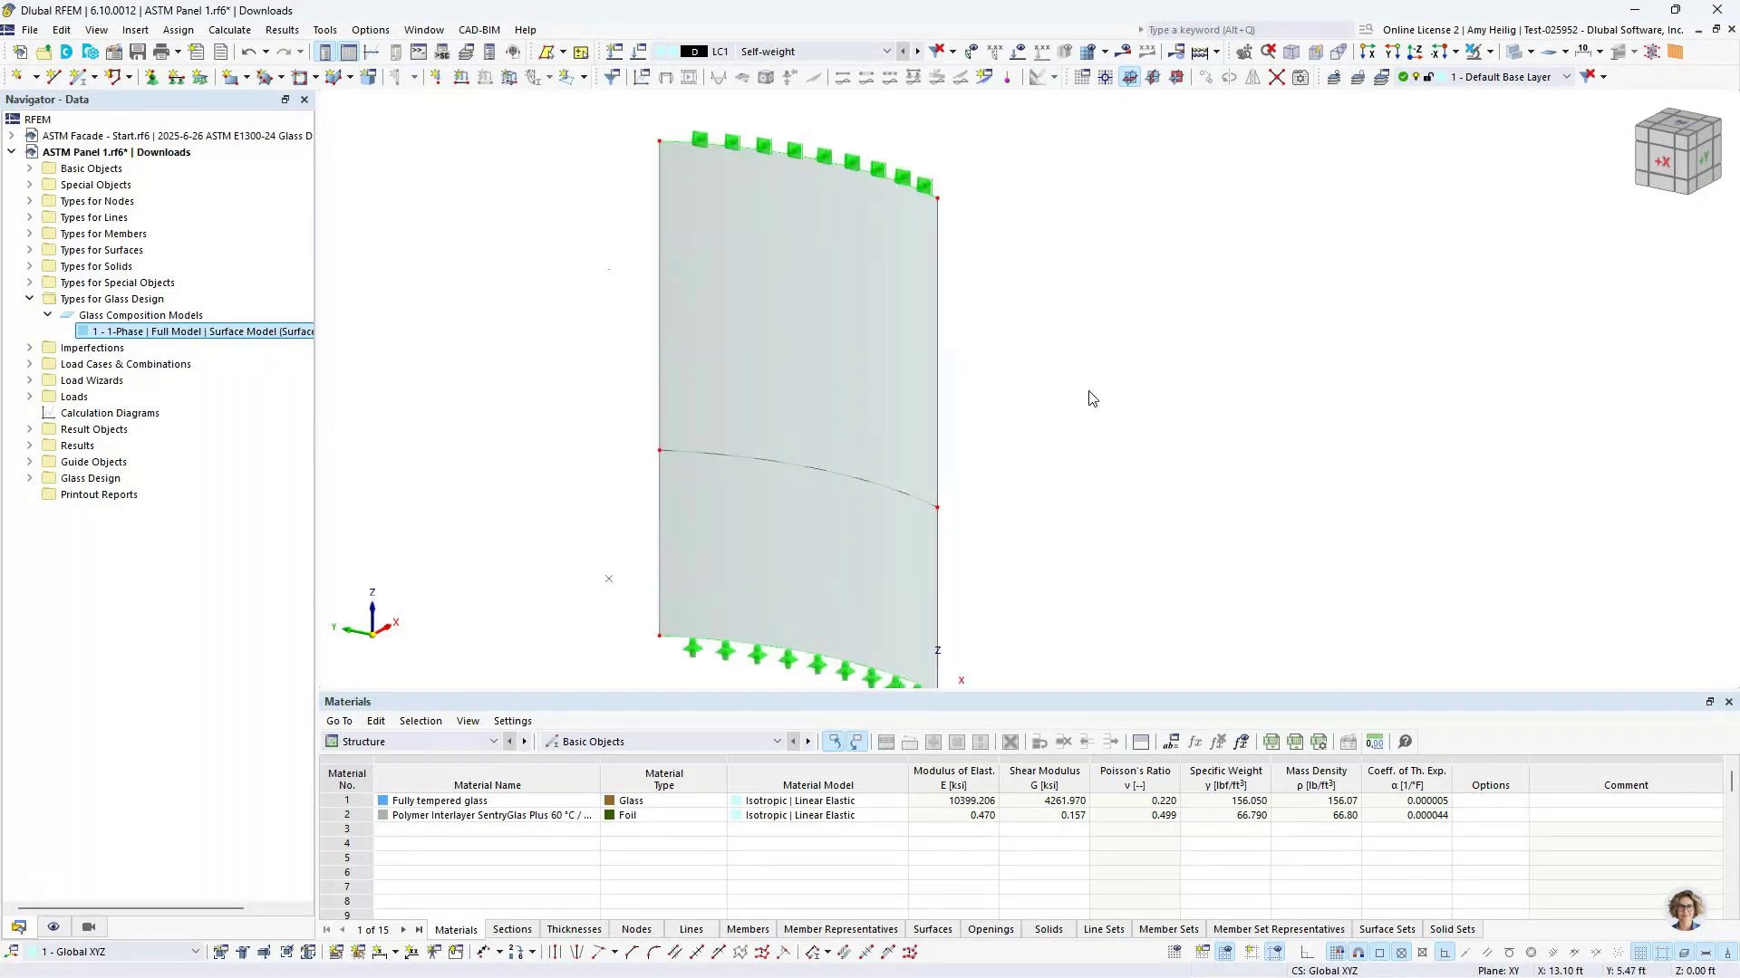
{"action": "left_click", "coordinate": [640, 51]}
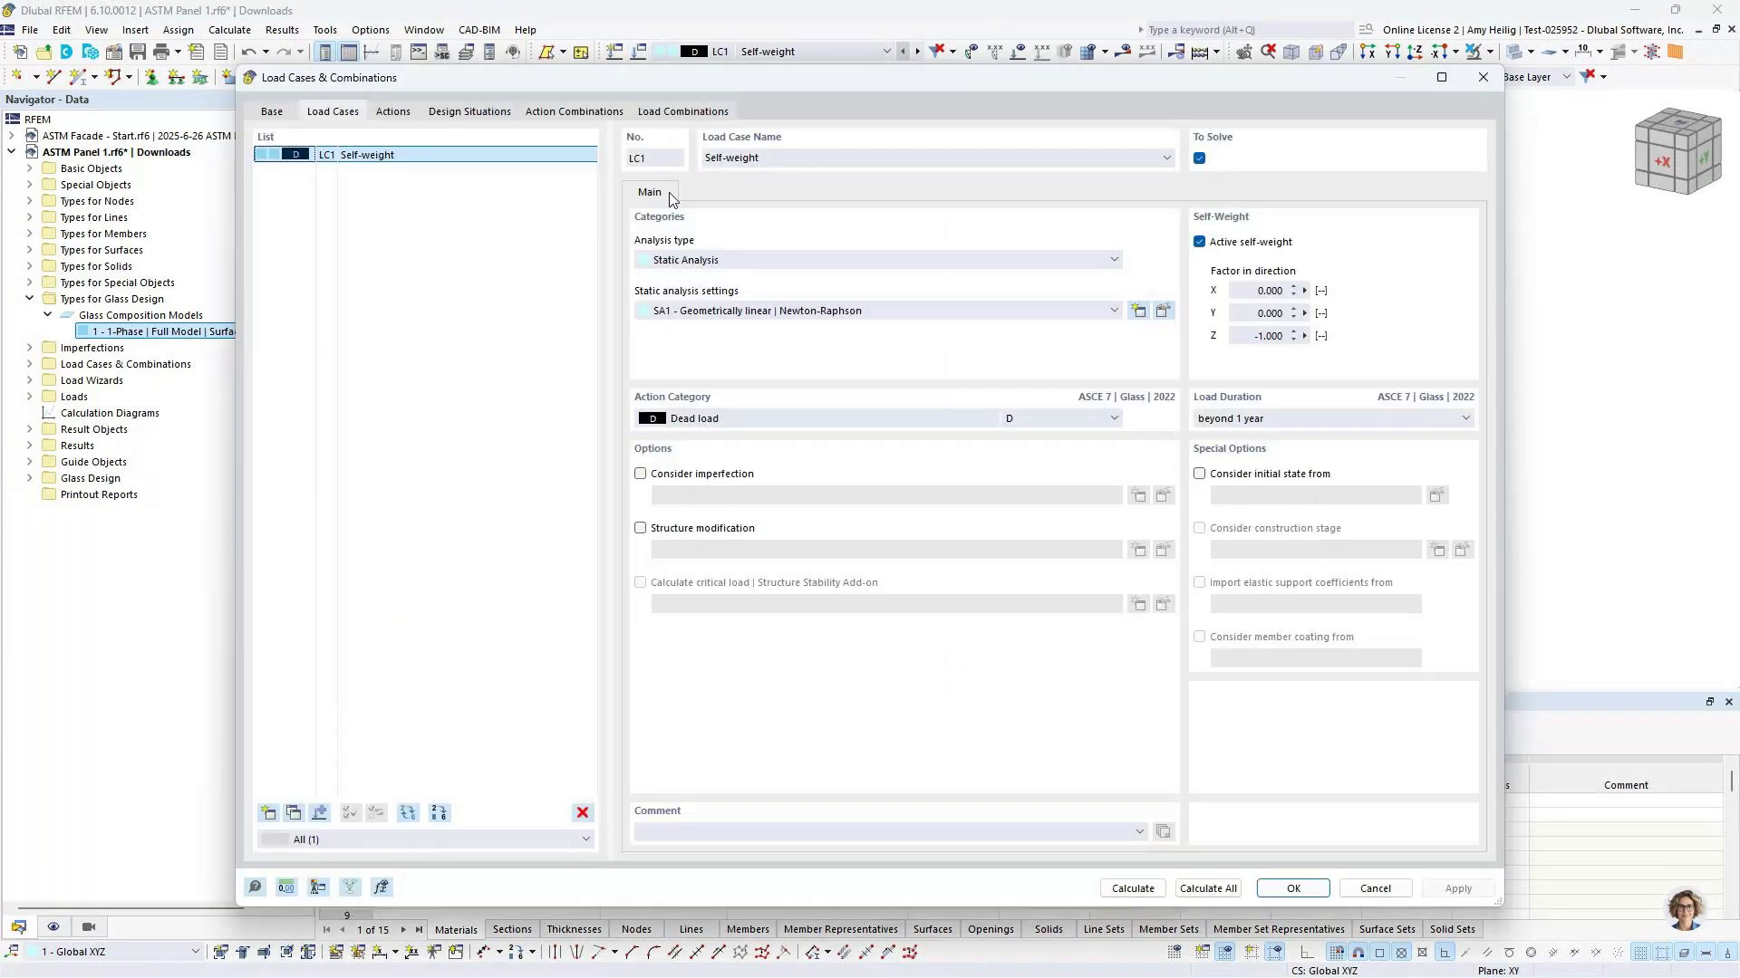
{"action": "left_click", "coordinate": [271, 110]}
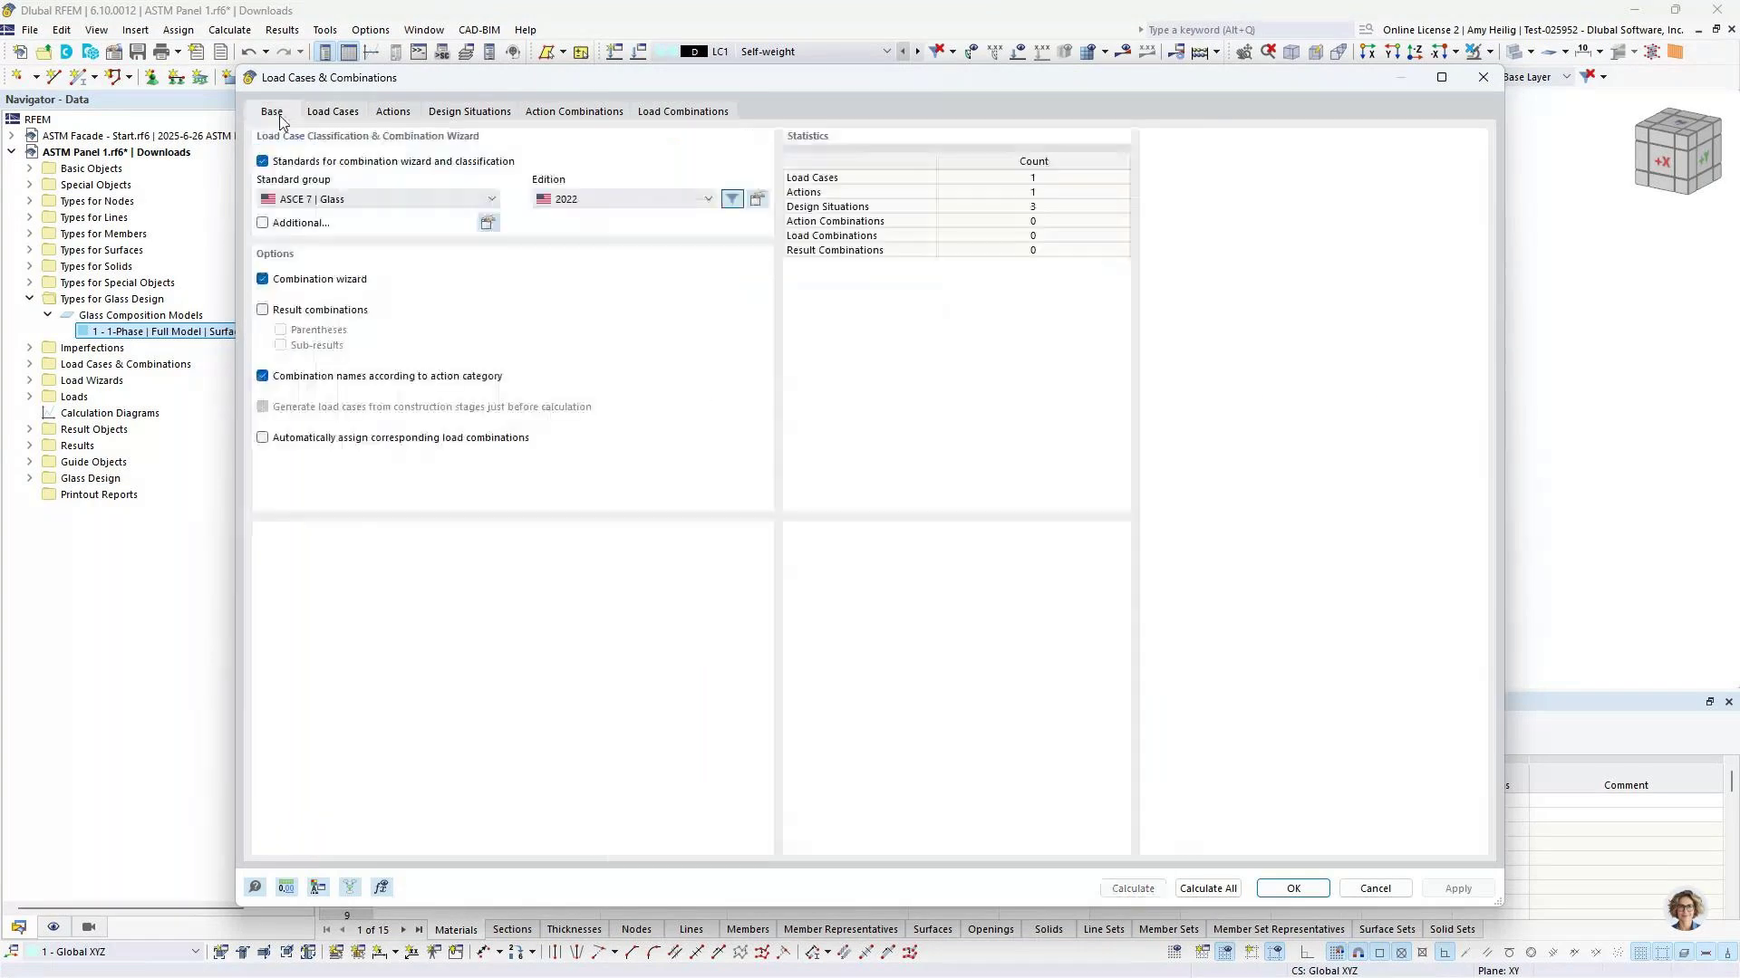
{"action": "left_click", "coordinate": [372, 200]}
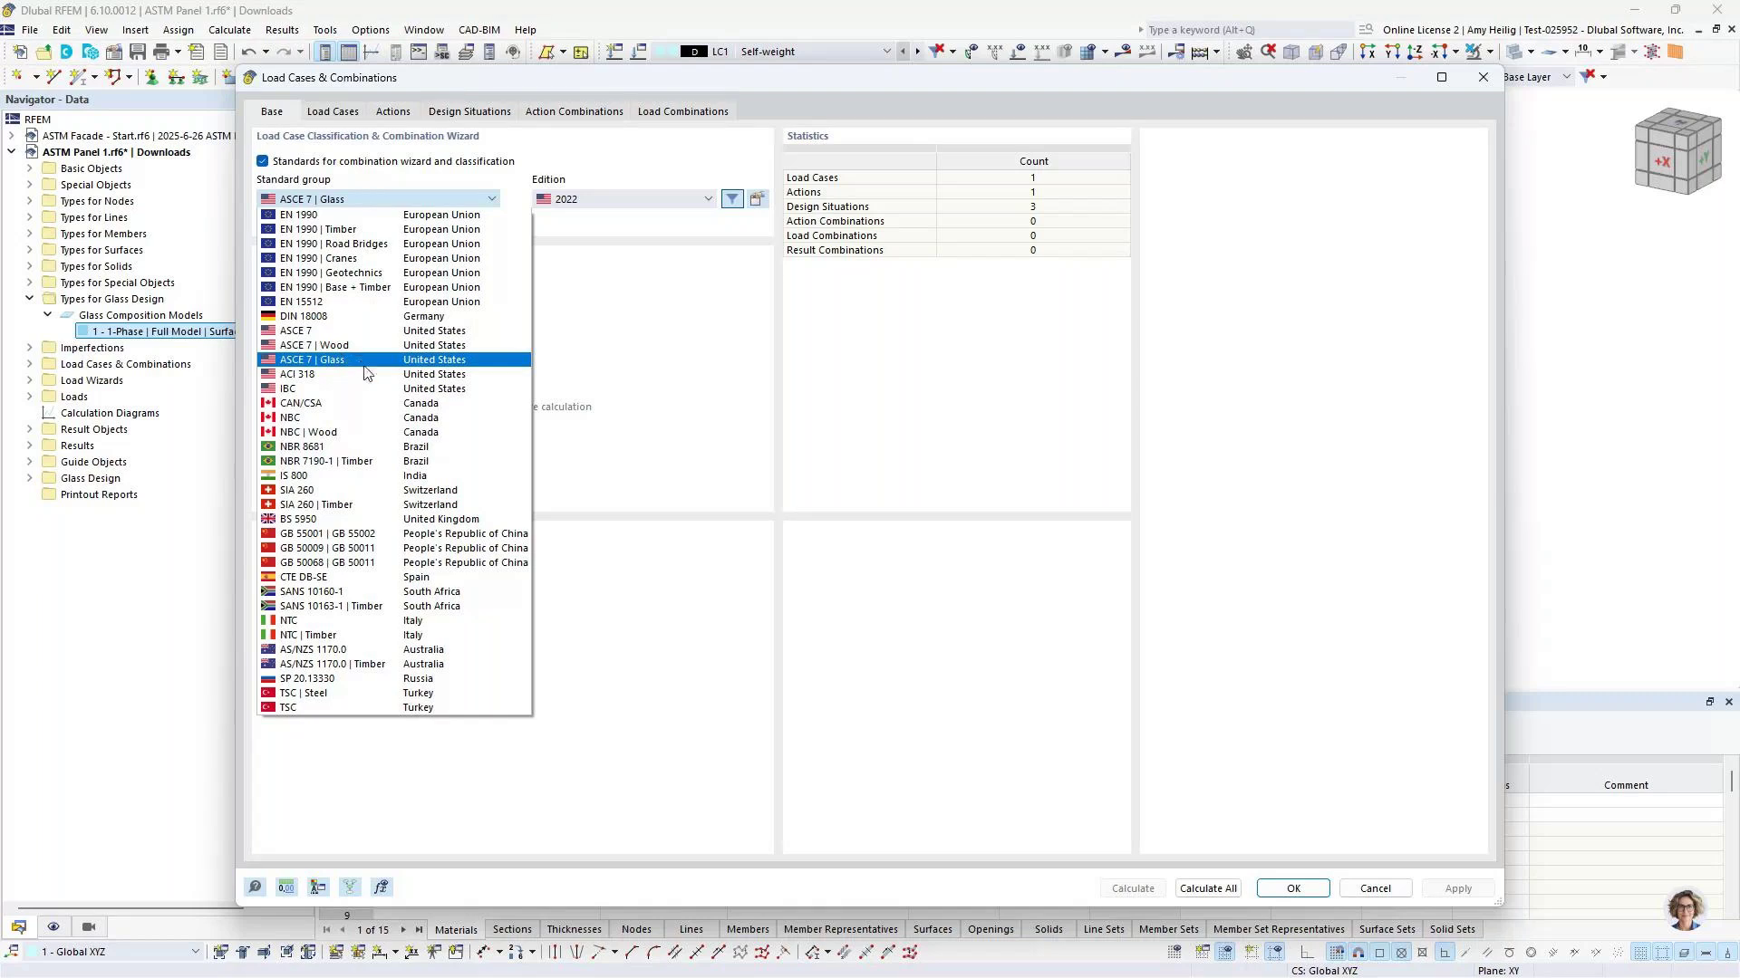
{"action": "left_click", "coordinate": [582, 347]}
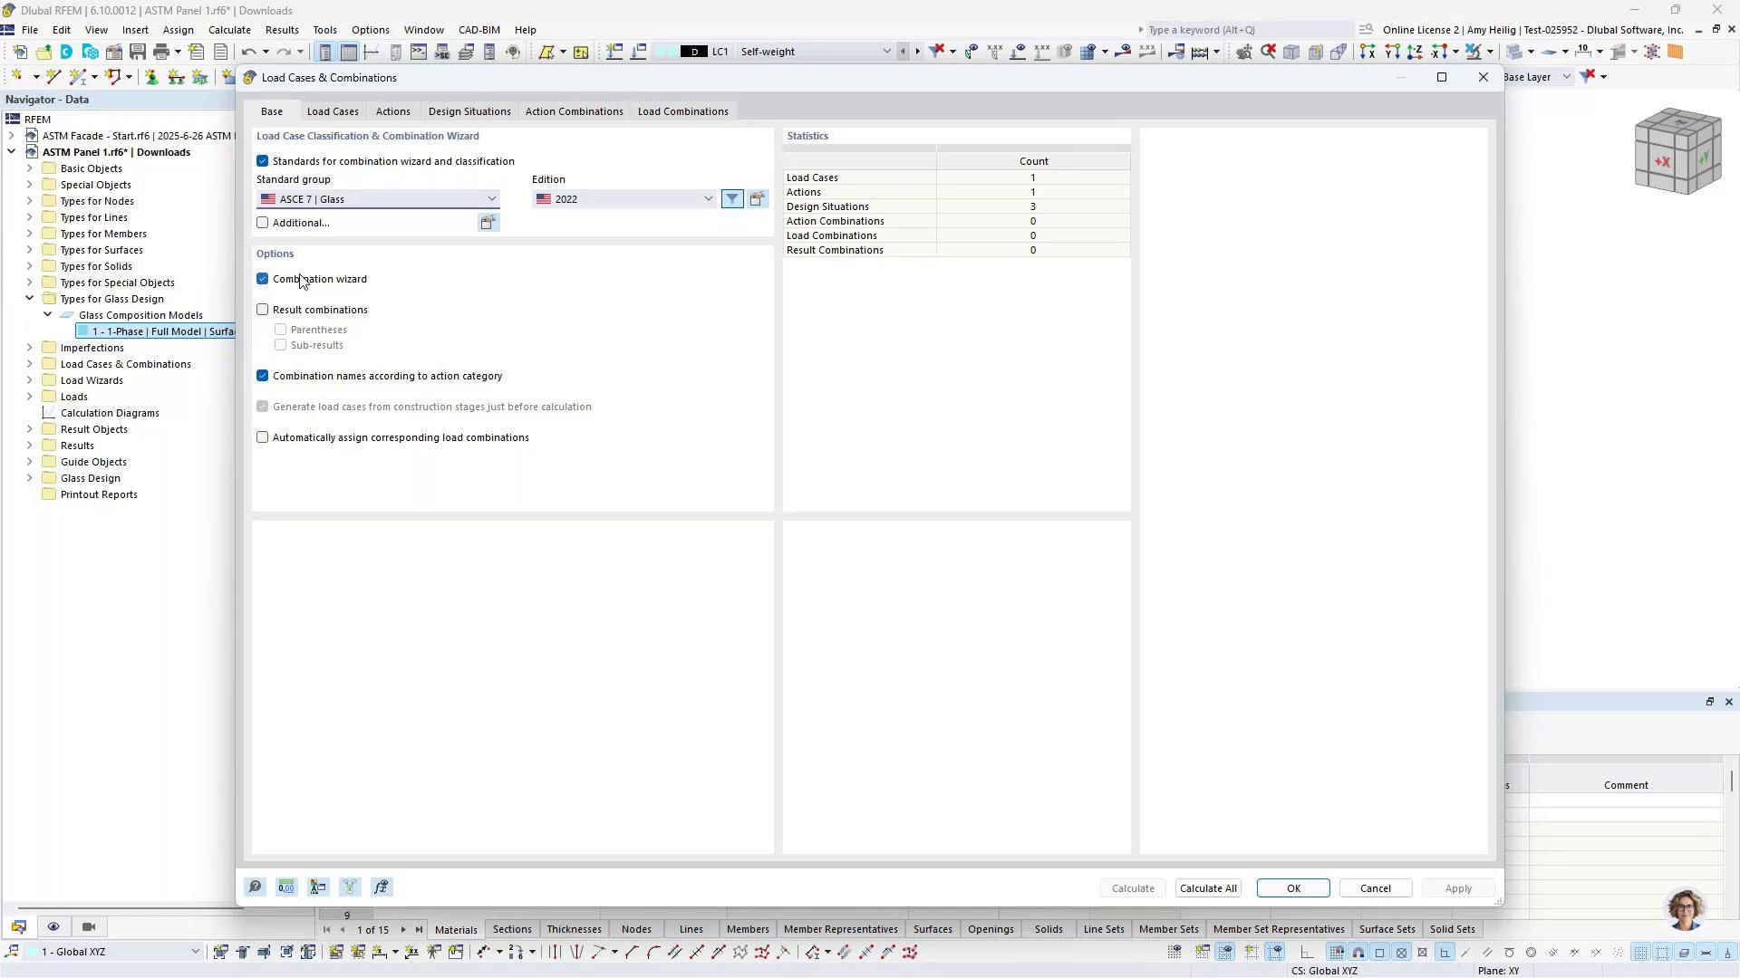
Rename the Self-weight load case as Dead, keeping the Dead load action category and a load duration of beyond 1 year
{"action": "left_click", "coordinate": [349, 115]}
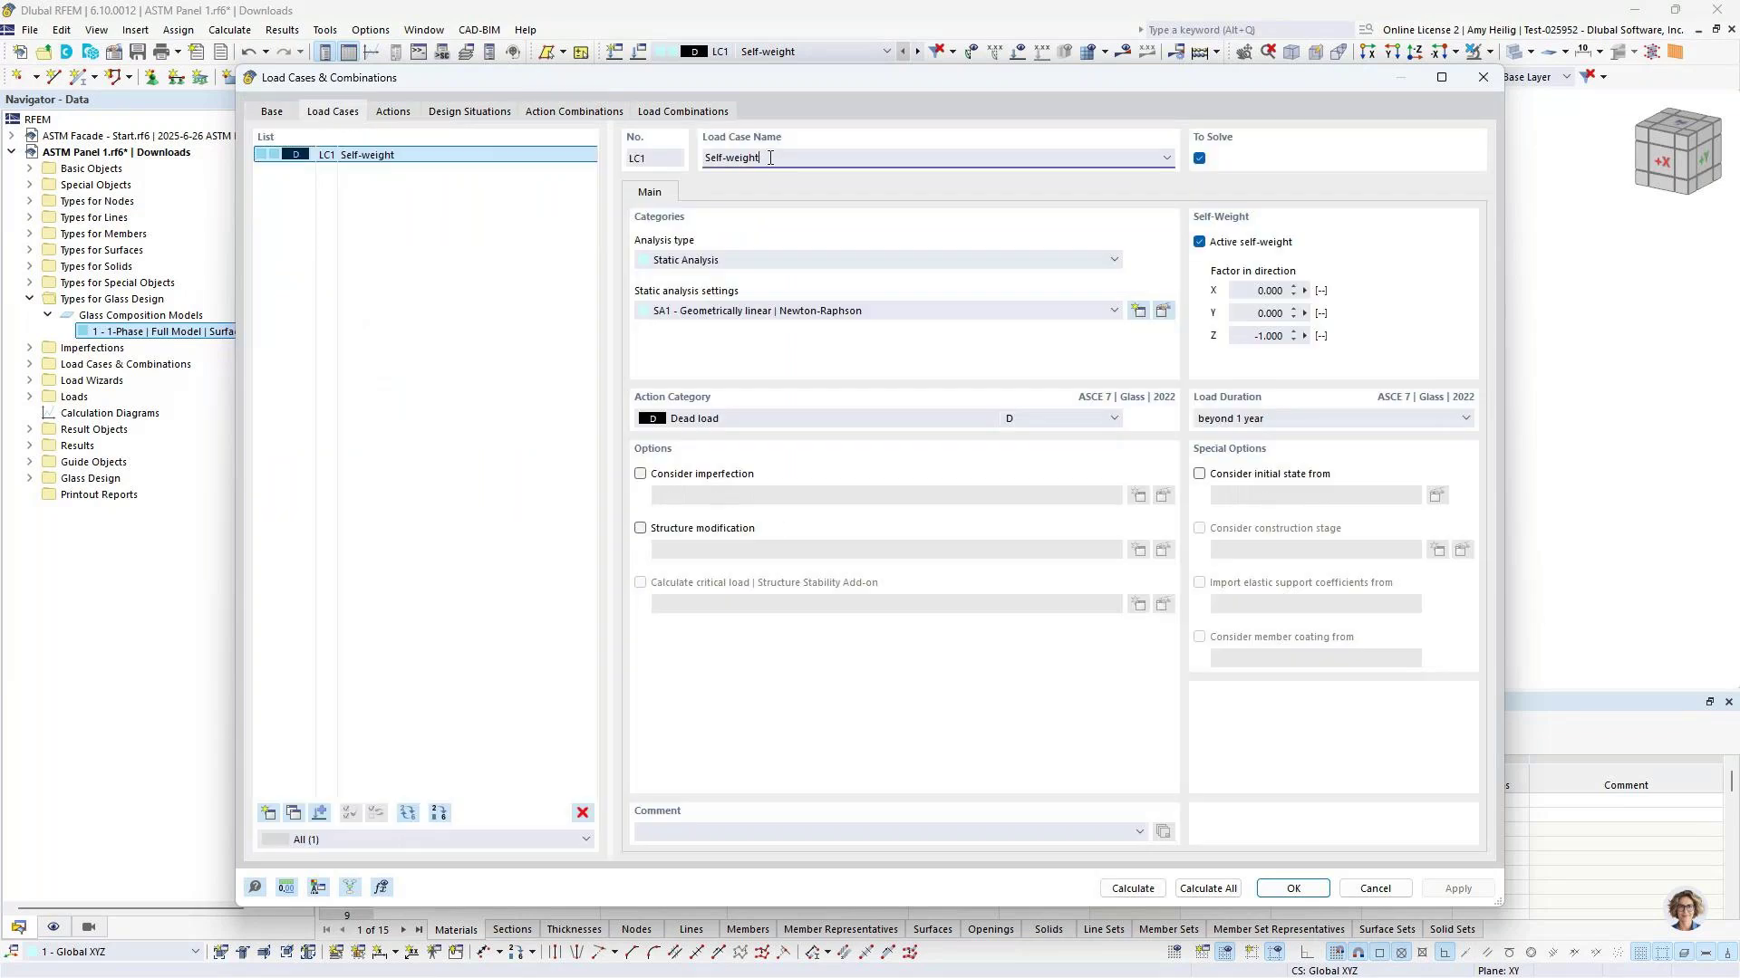
{"action": "left_click_drag", "start_coordinate": [770, 158], "coordinate": [619, 136]}
{"action": "type", "text": "Dead"}
{"action": "left_click", "coordinate": [717, 421]}
{"action": "left_click", "coordinate": [728, 439]}
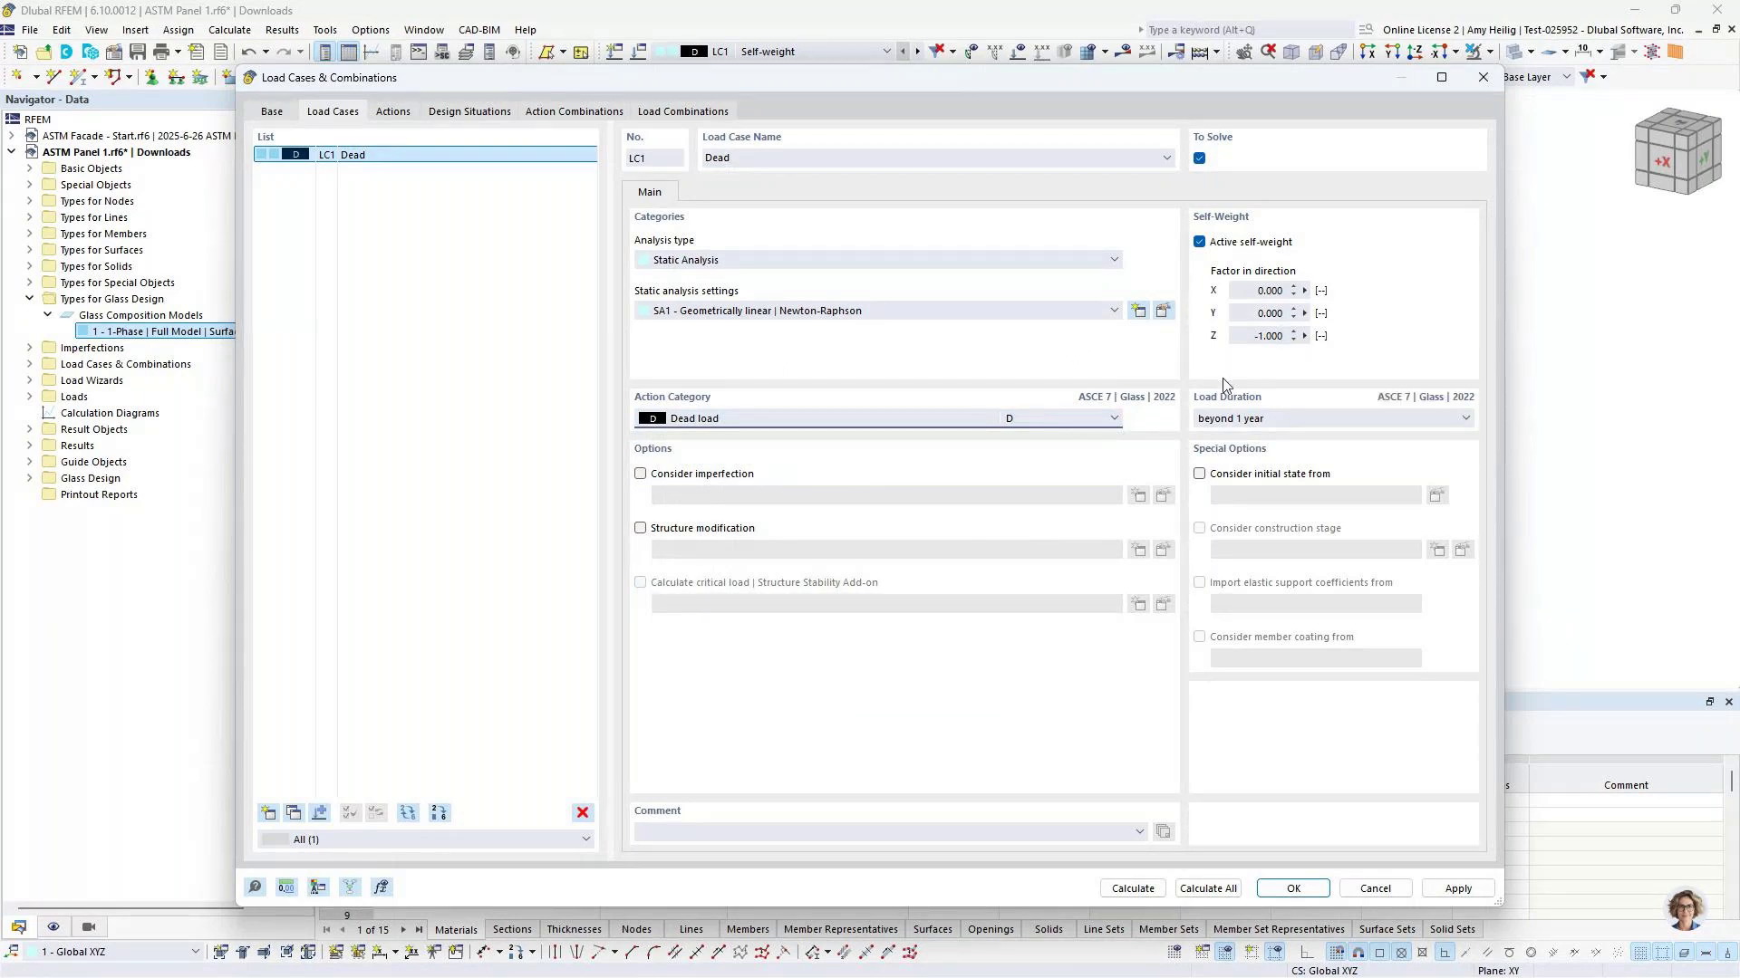
{"action": "left_click", "coordinate": [1279, 425]}
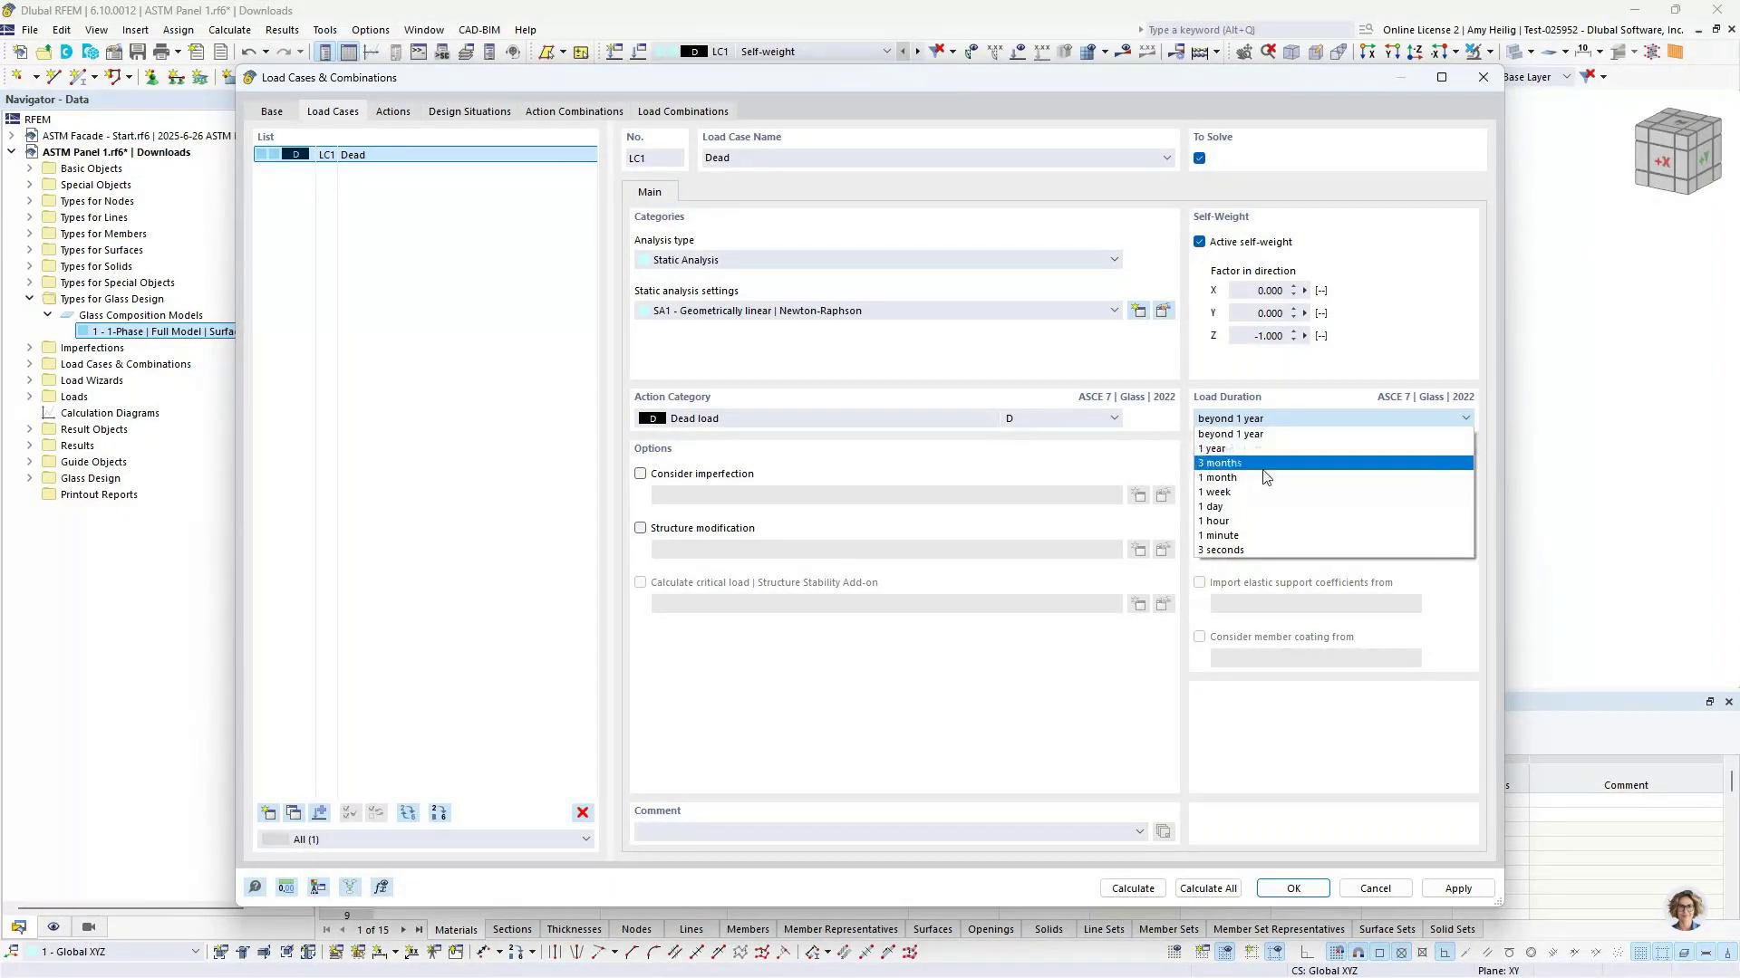
{"action": "left_click", "coordinate": [1115, 682]}
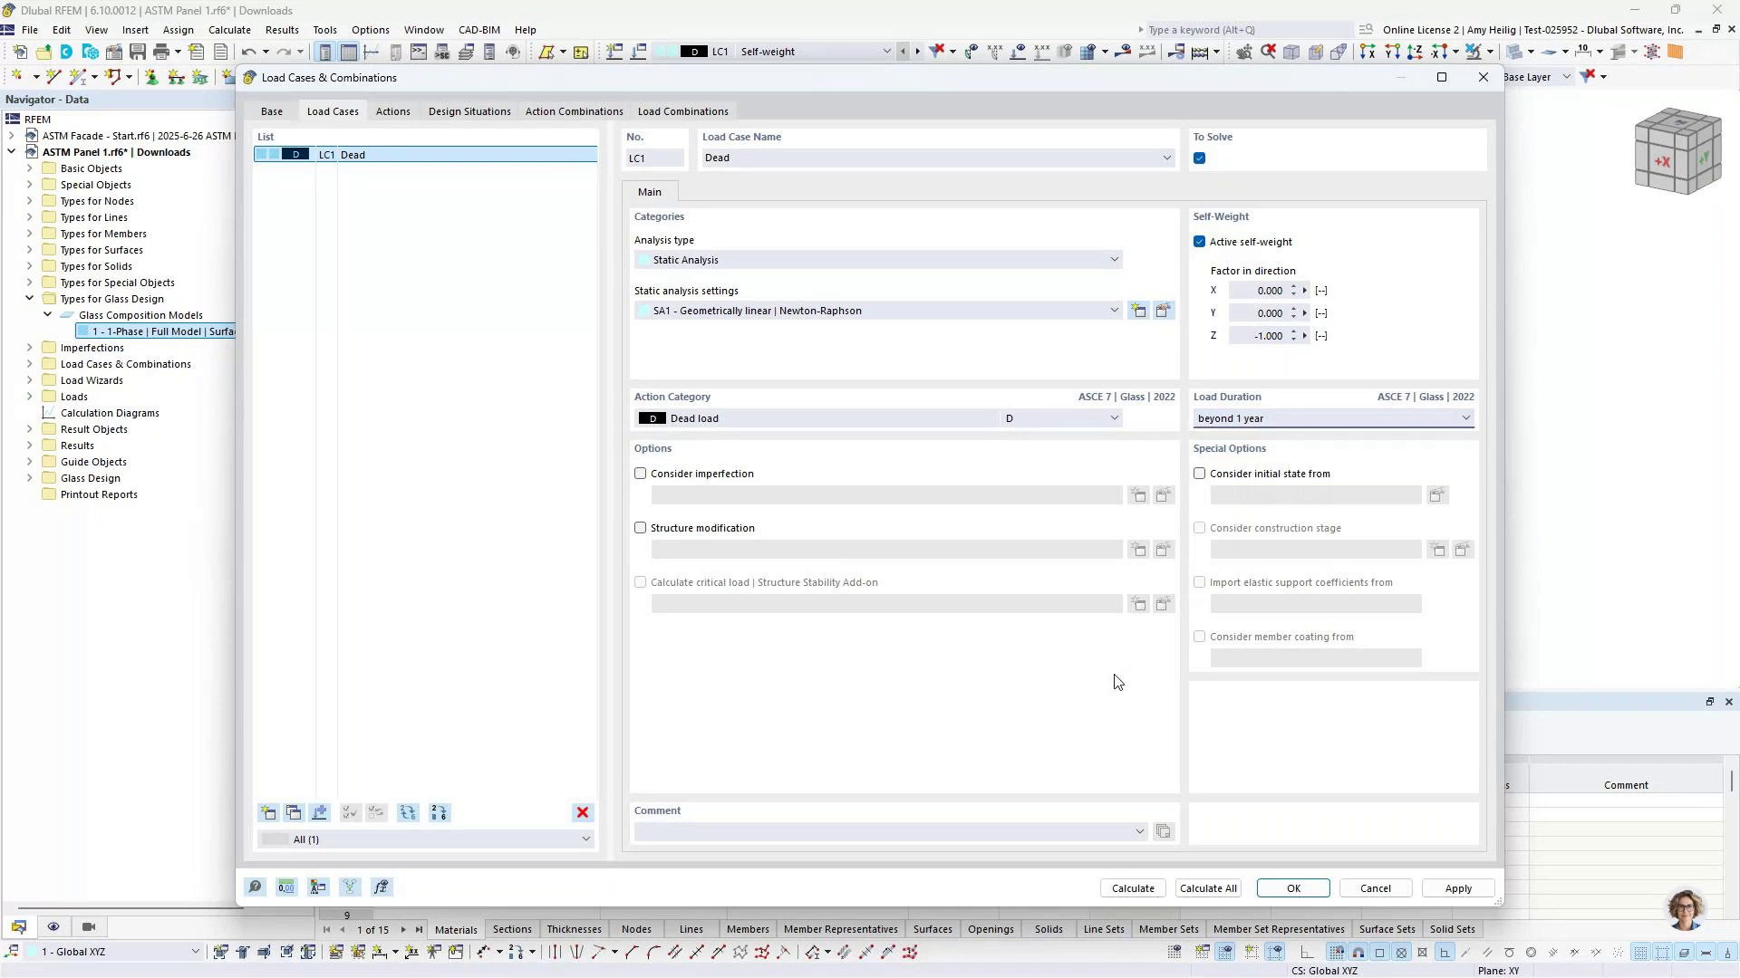
Add a second load case named Live with the Live load action category
{"action": "left_click", "coordinate": [288, 807]}
{"action": "type", "text": "Live"}
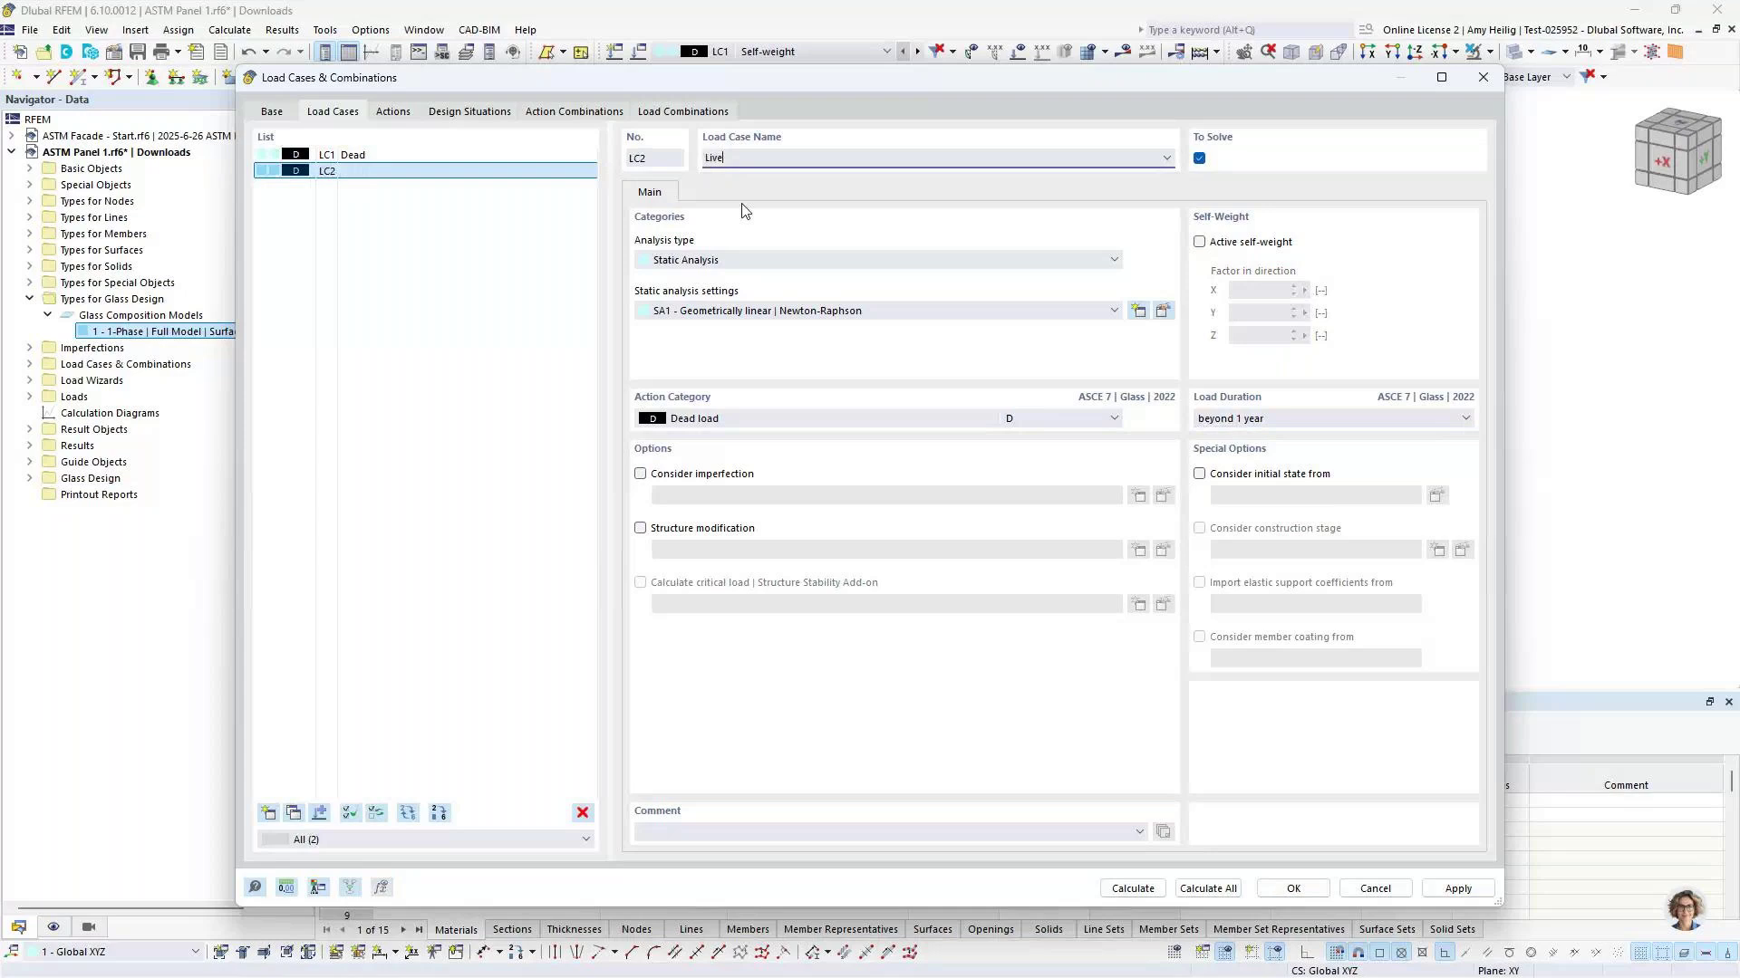
{"action": "left_click", "coordinate": [734, 423]}
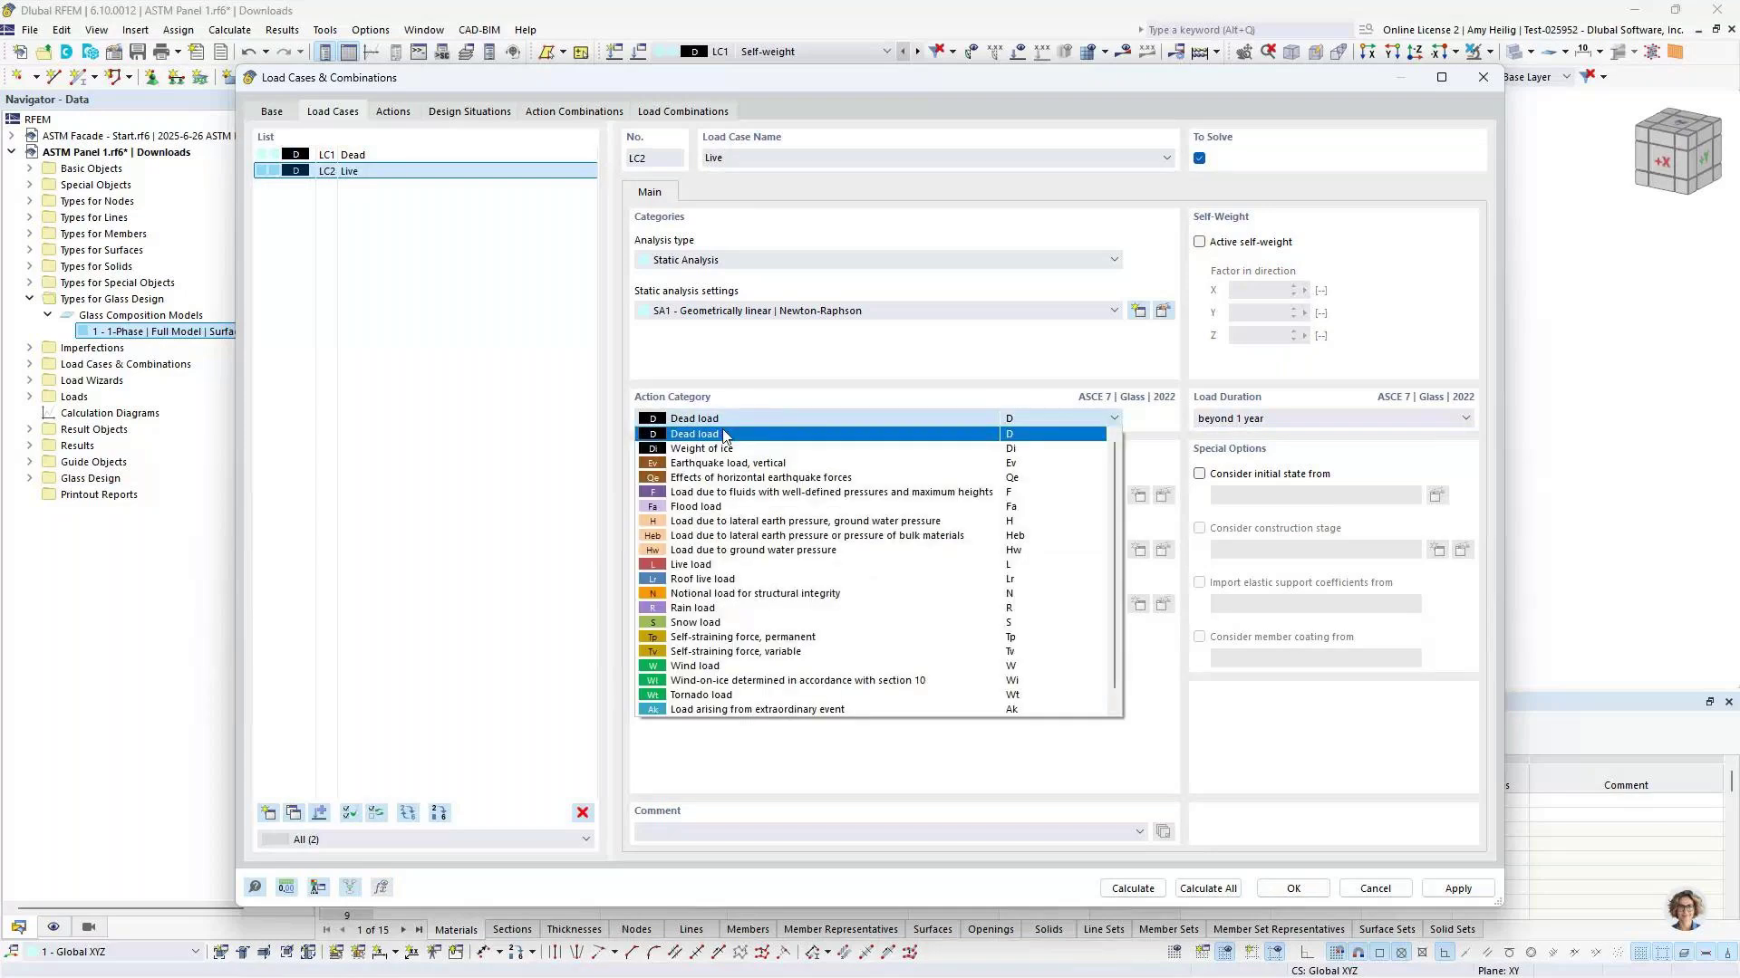
{"action": "left_click", "coordinate": [722, 565]}
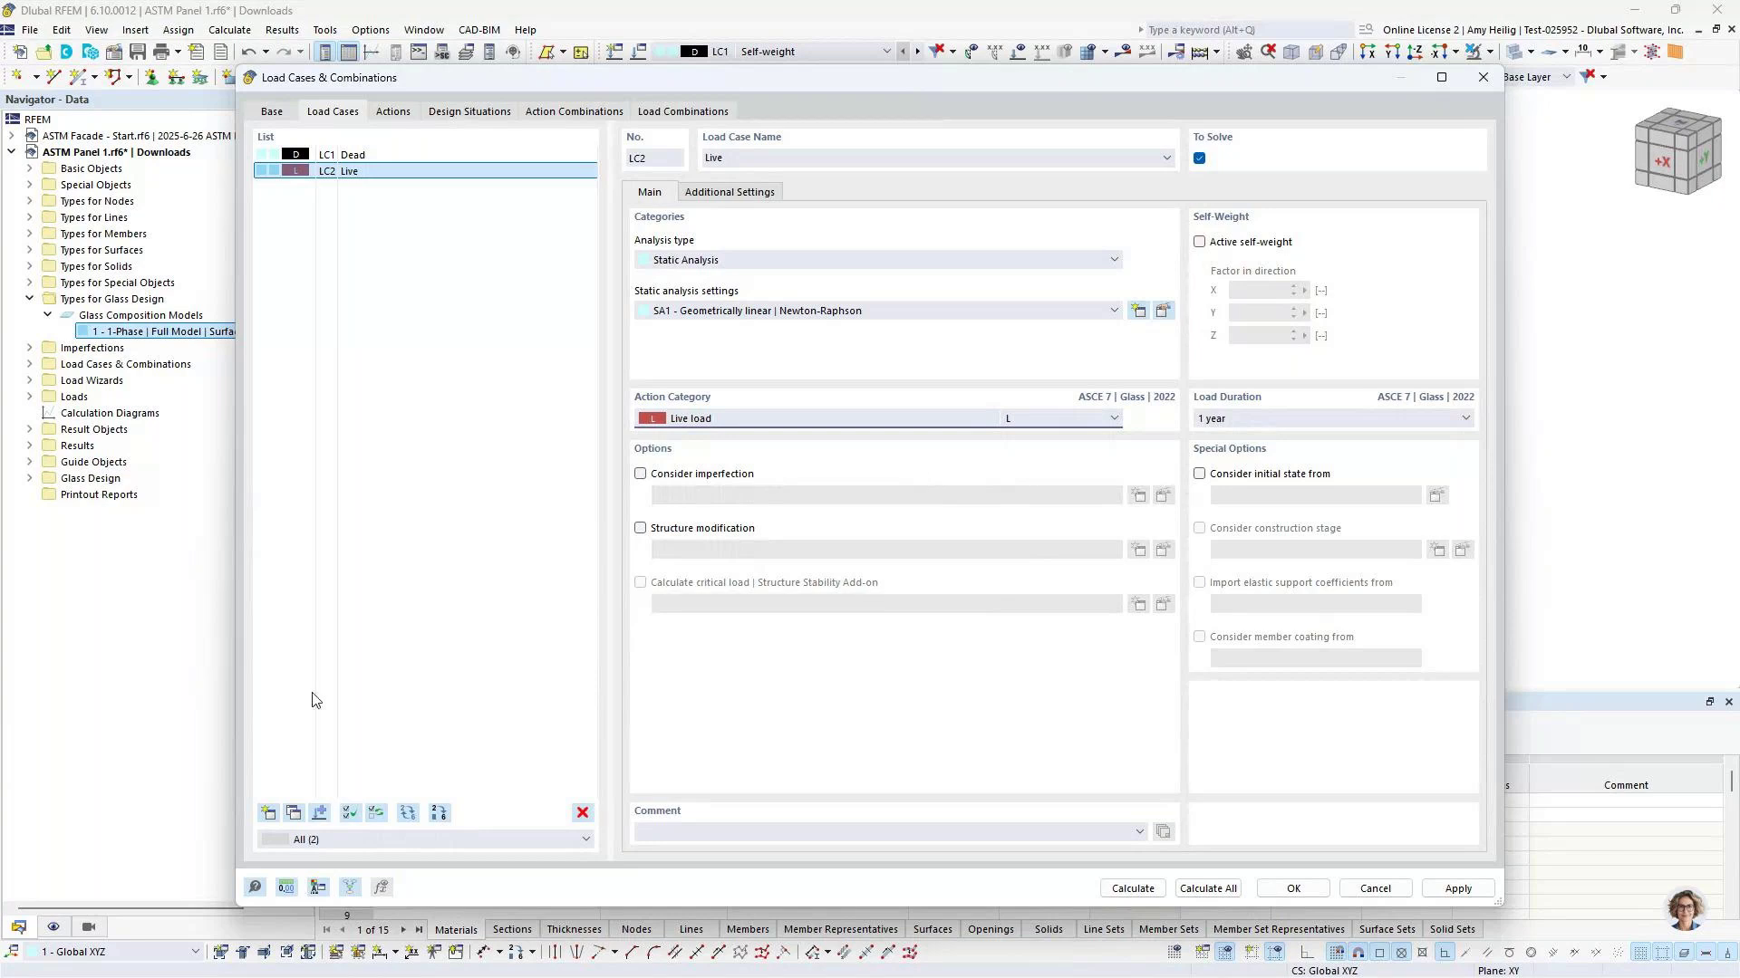
Add a third load case named Wind Pressure with the Wind load action category
{"action": "left_click", "coordinate": [268, 813]}
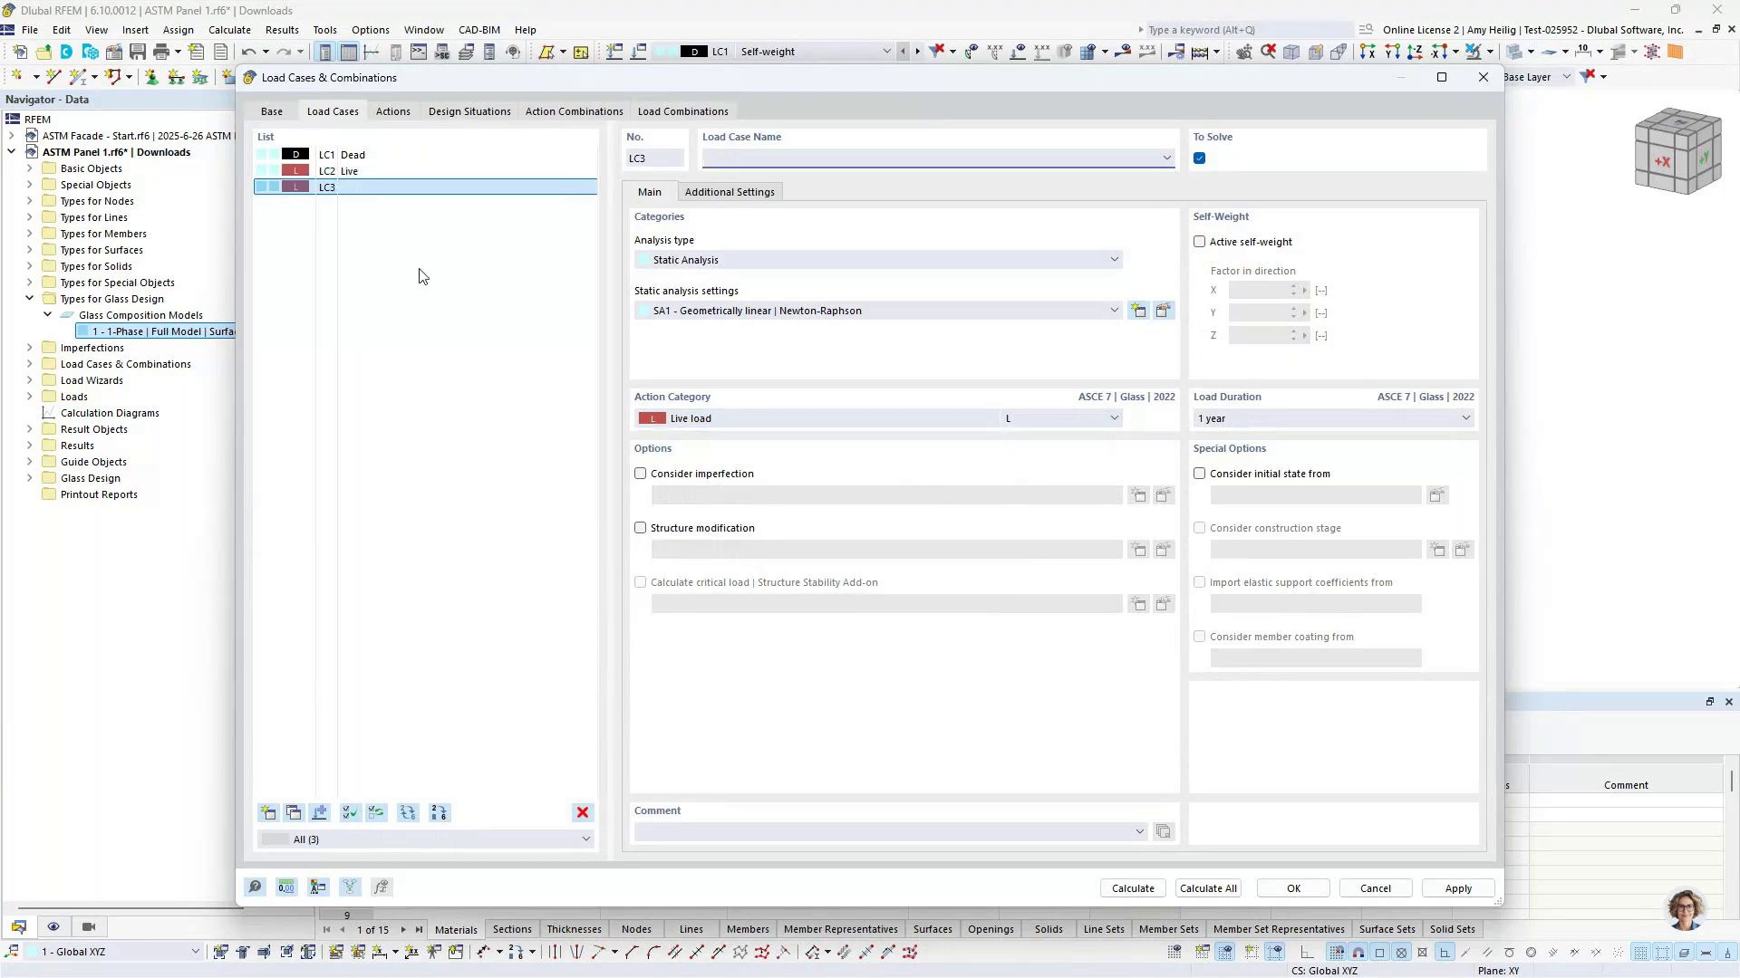
{"action": "type", "text": "Wind Pressure"}
{"action": "left_click", "coordinate": [722, 418]}
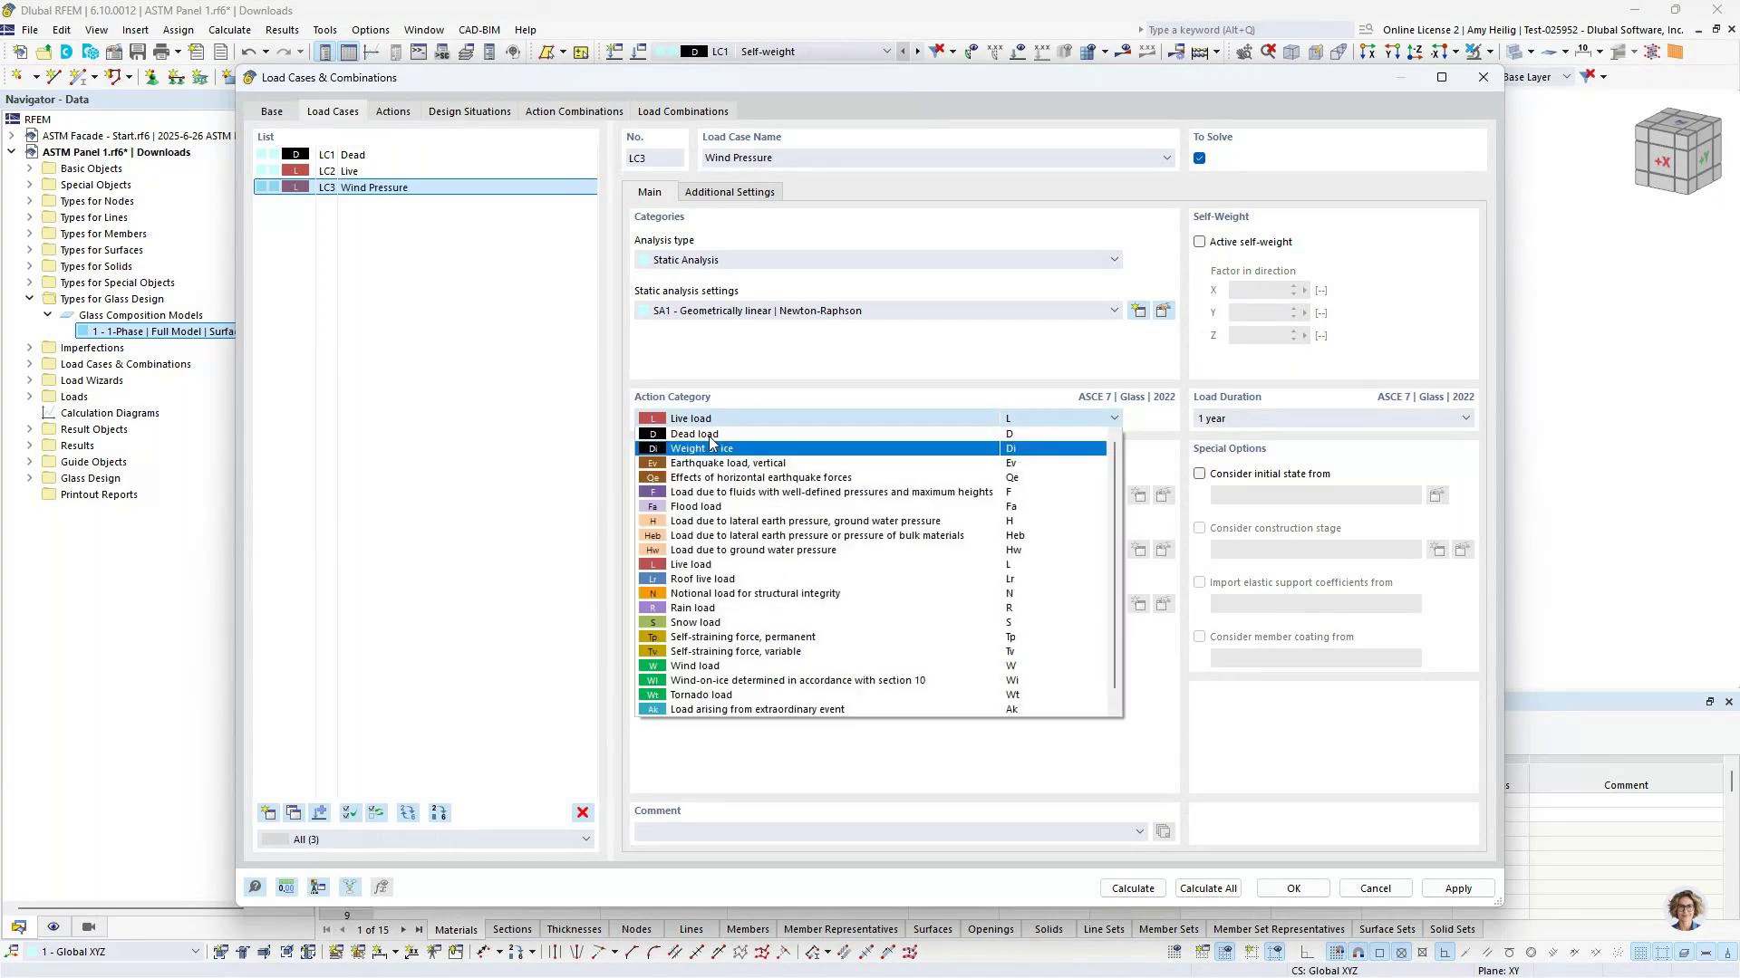
{"action": "left_click", "coordinate": [715, 666]}
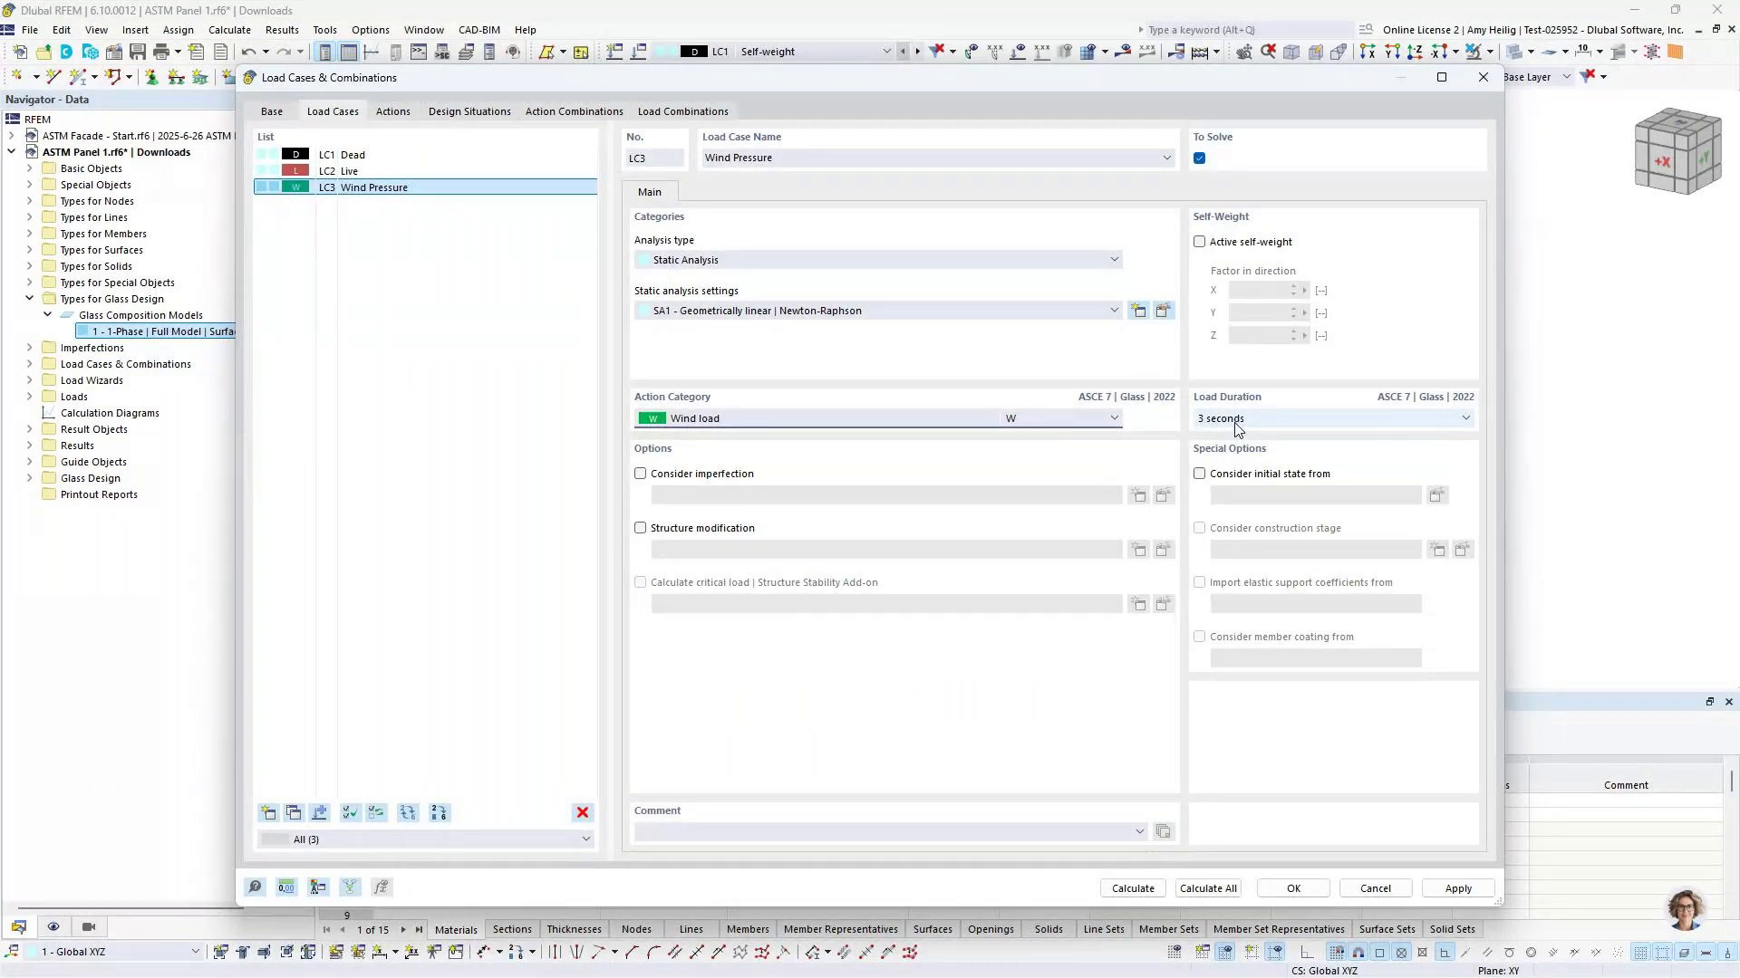
Copy the Wind Pressure load case and rename the copy as Wind Suction
{"action": "left_click", "coordinate": [293, 813]}
{"action": "double_click", "coordinate": [759, 158]}
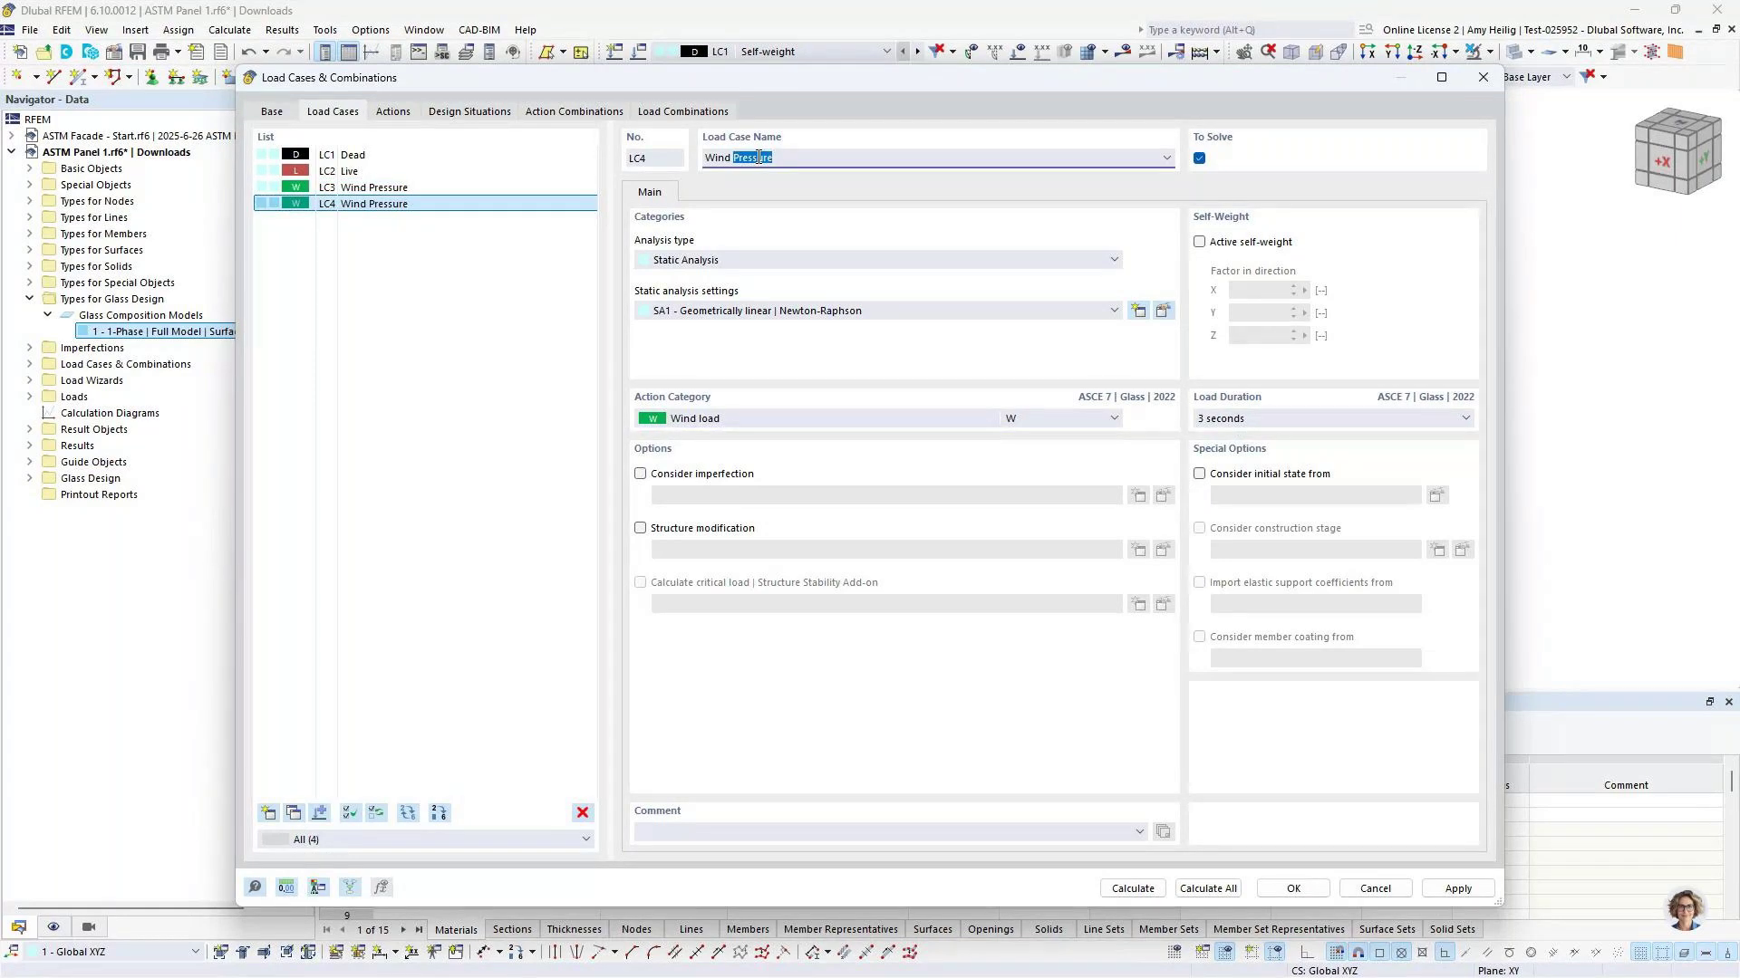
{"action": "type", "text": "Suction"}
{"action": "key", "text": "Return"}
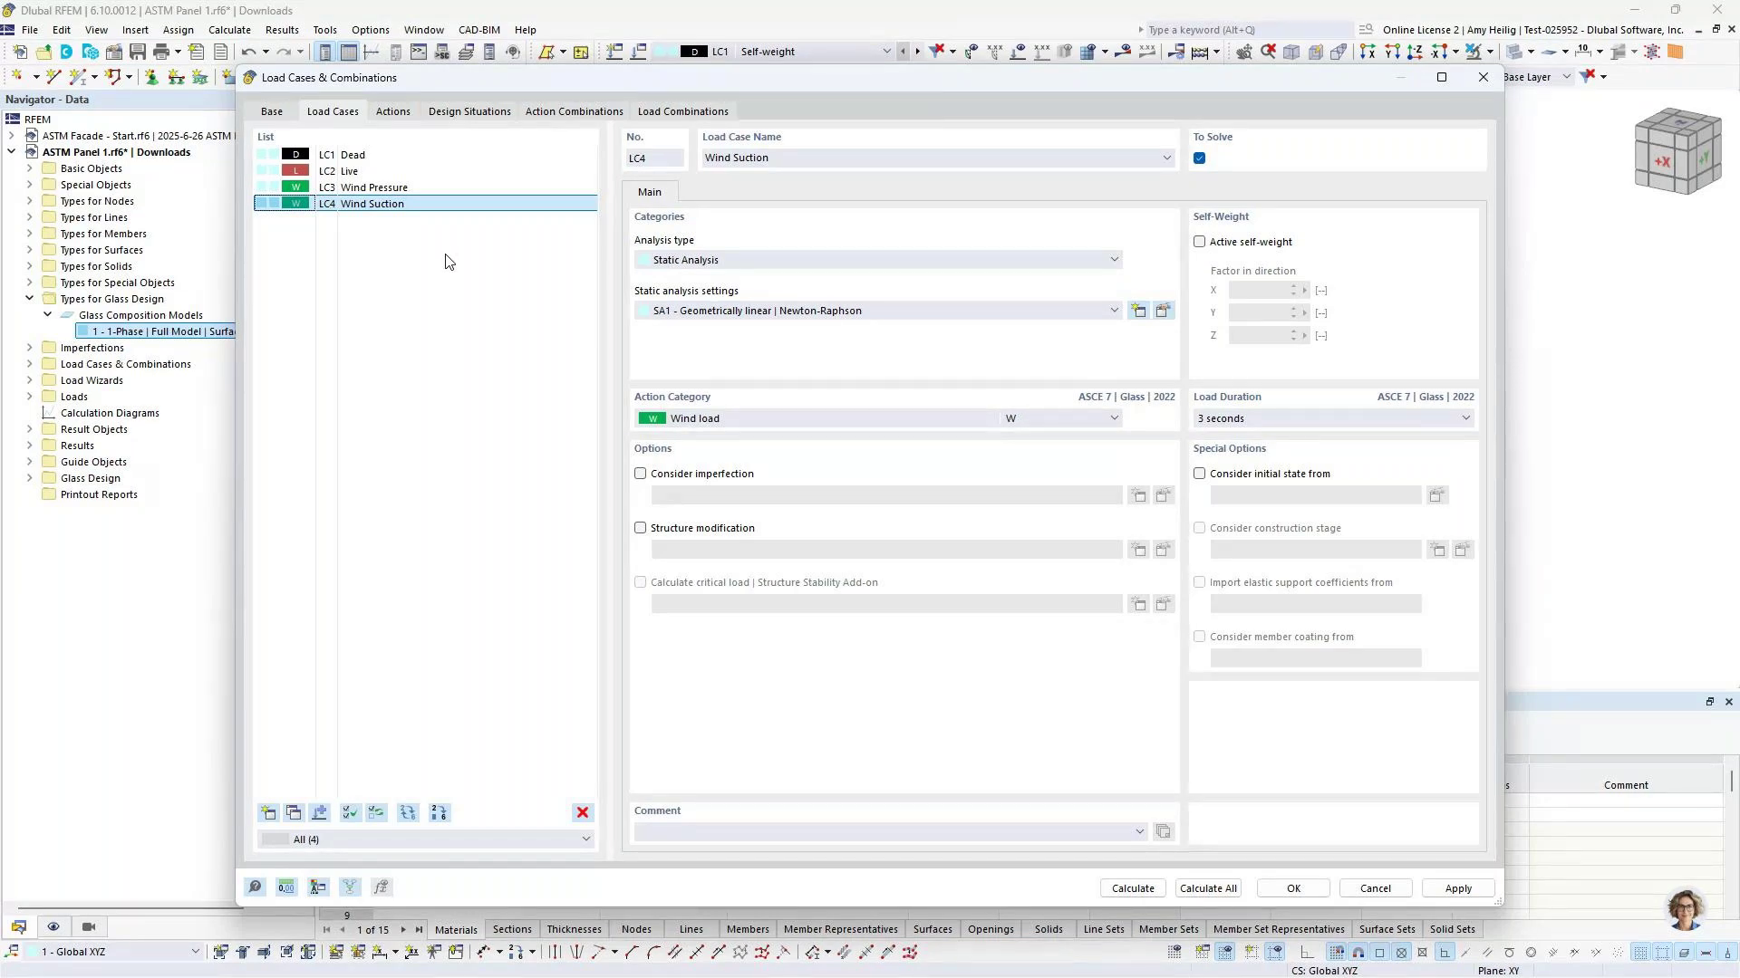
Deactivate the Section 2.3 (LRFD) design situation and review the Section 2.4 (ASD) combination rules and the serviceability situation
{"action": "left_click", "coordinate": [473, 113]}
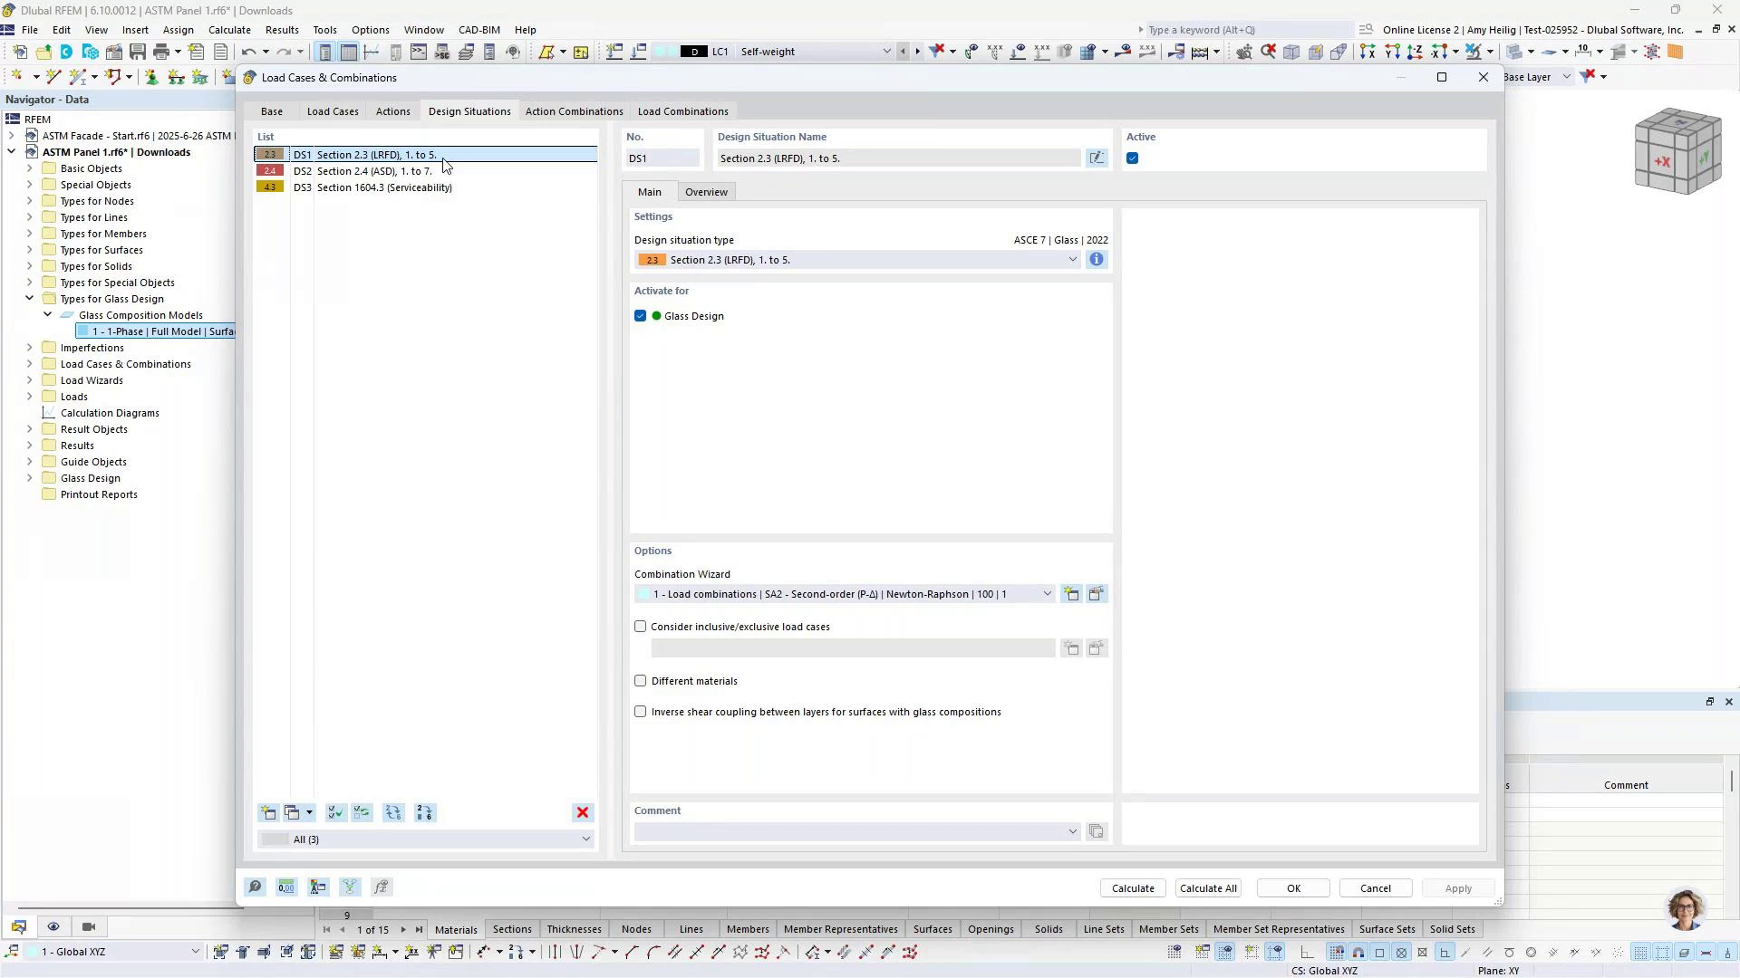
{"action": "left_click", "coordinate": [1133, 159]}
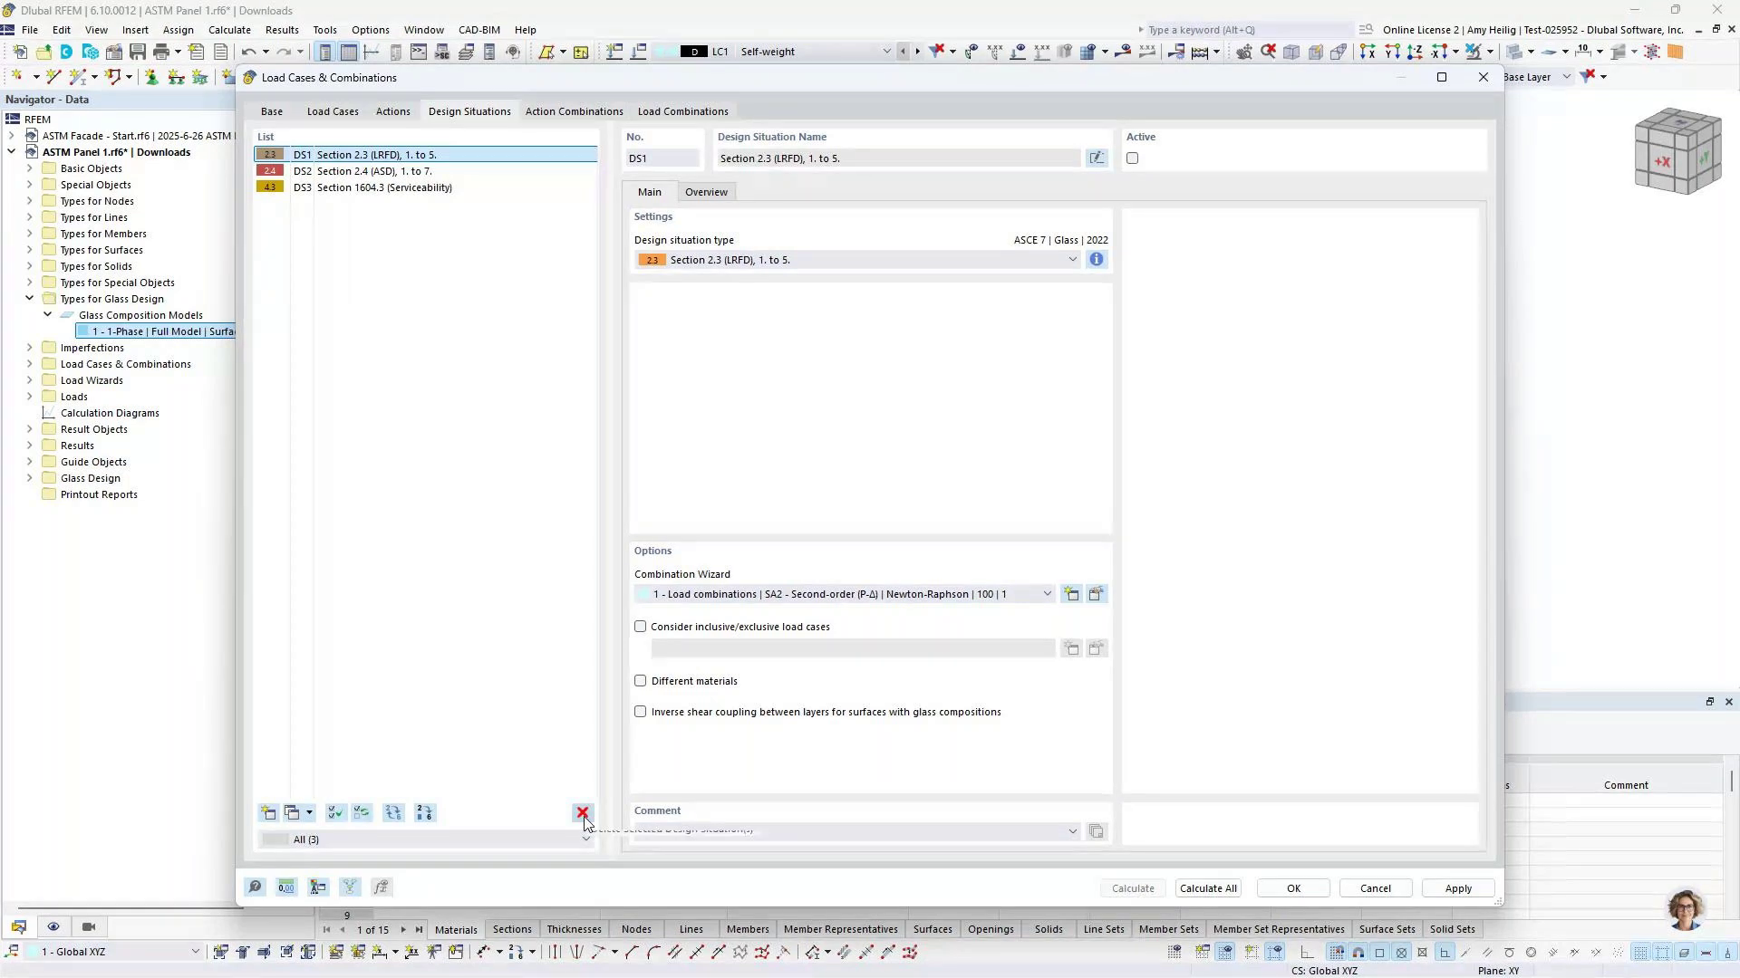
{"action": "left_click", "coordinate": [426, 171]}
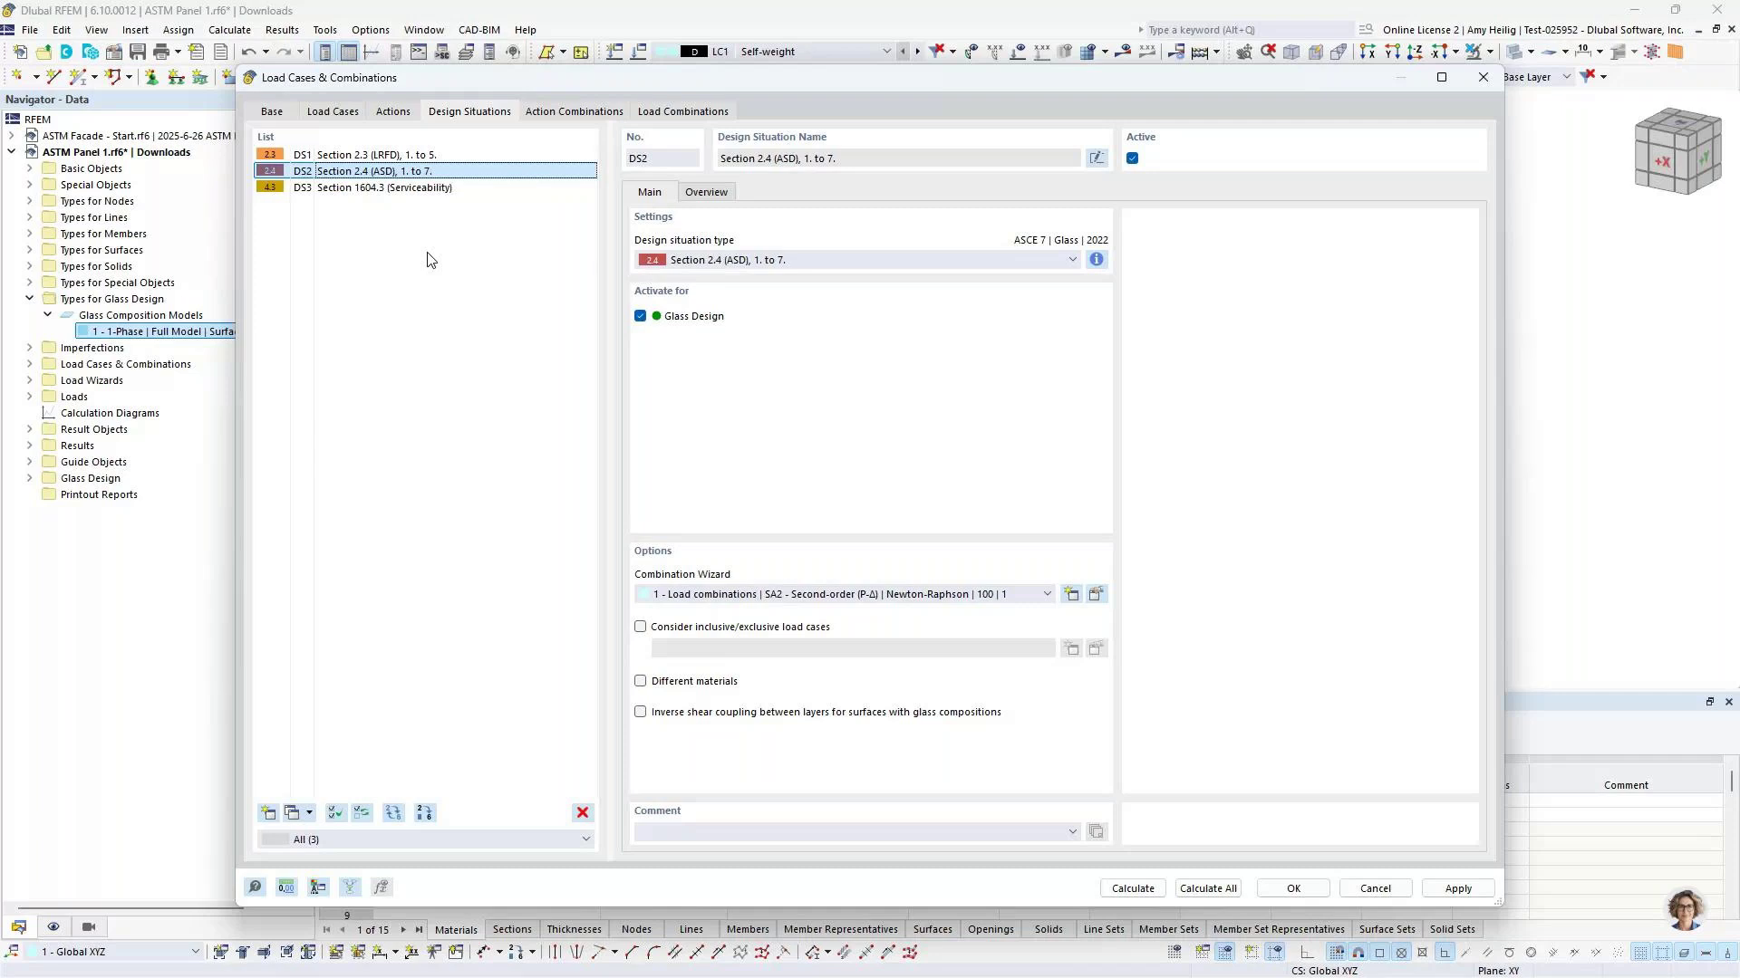
{"action": "left_click", "coordinate": [1095, 259]}
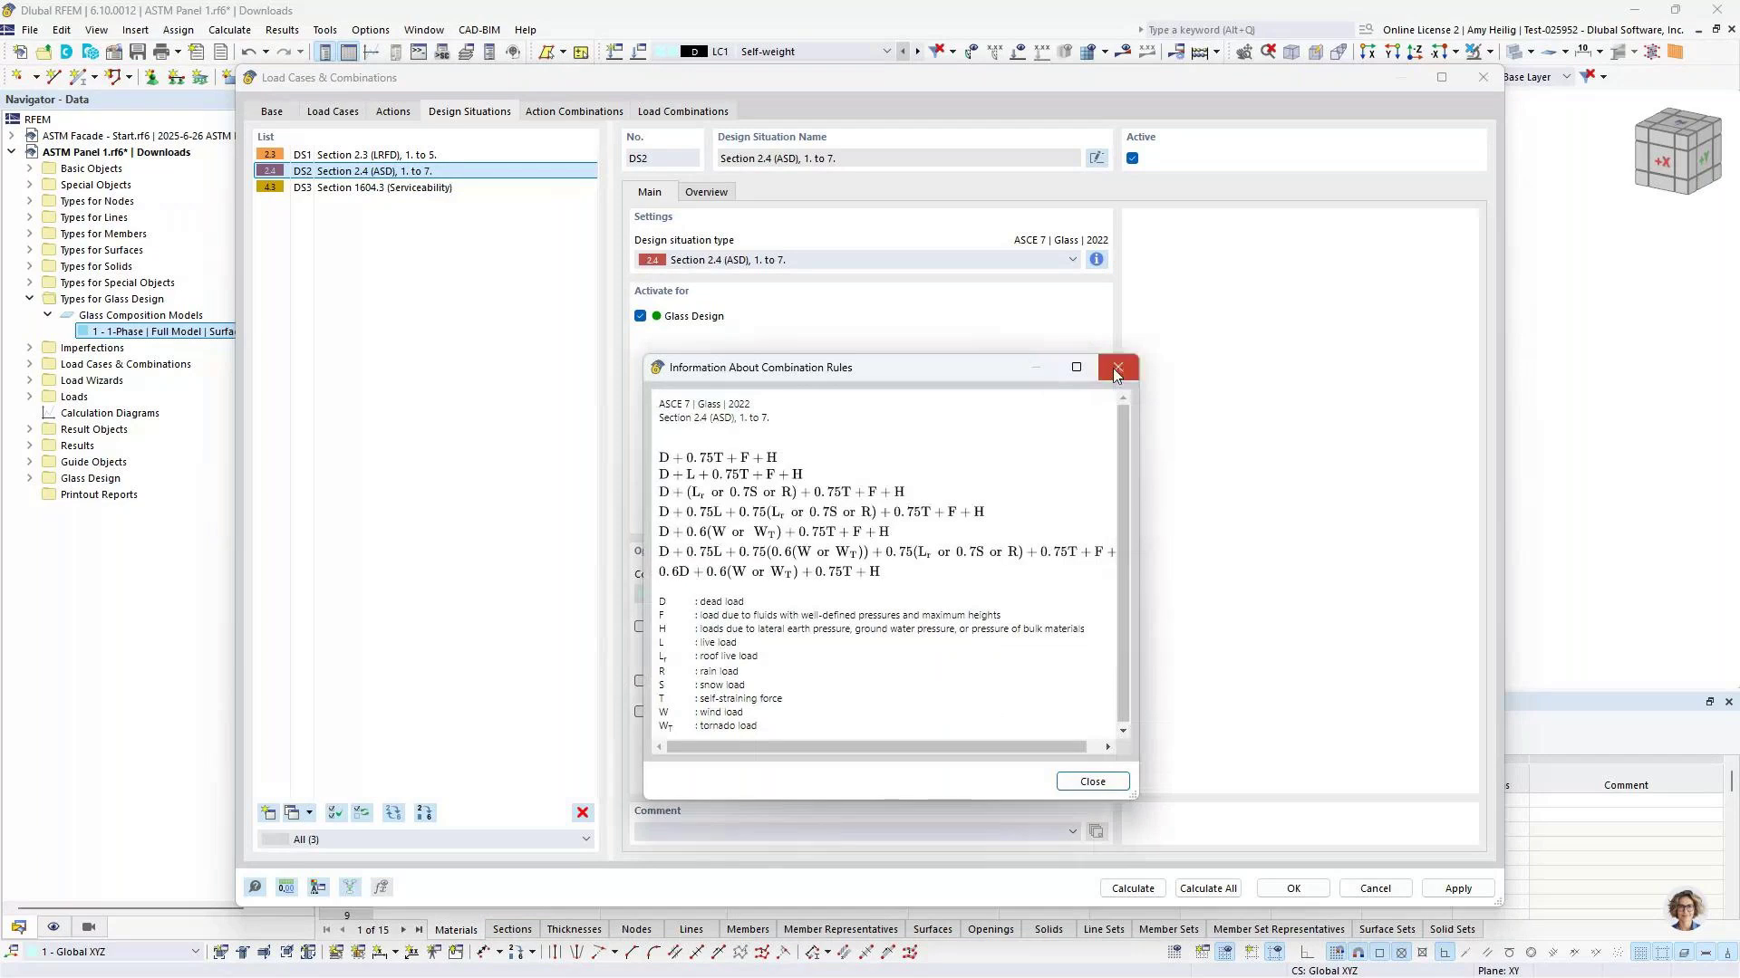
{"action": "left_click", "coordinate": [1116, 369]}
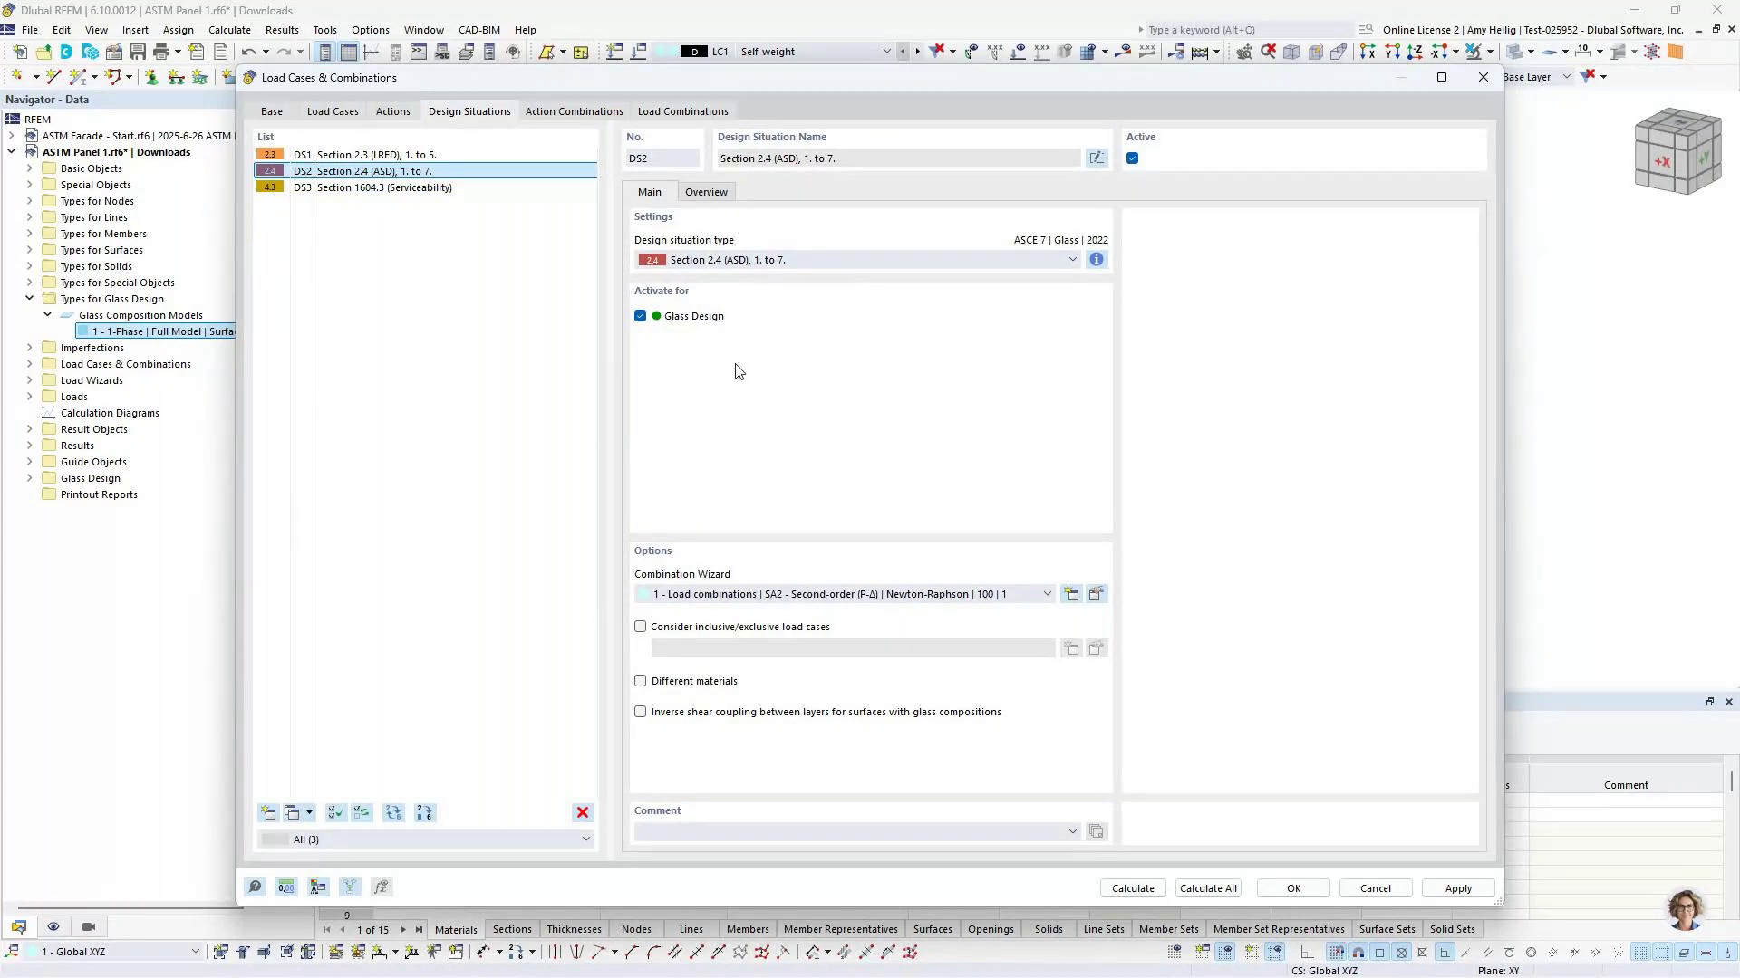
{"action": "left_click", "coordinate": [414, 188]}
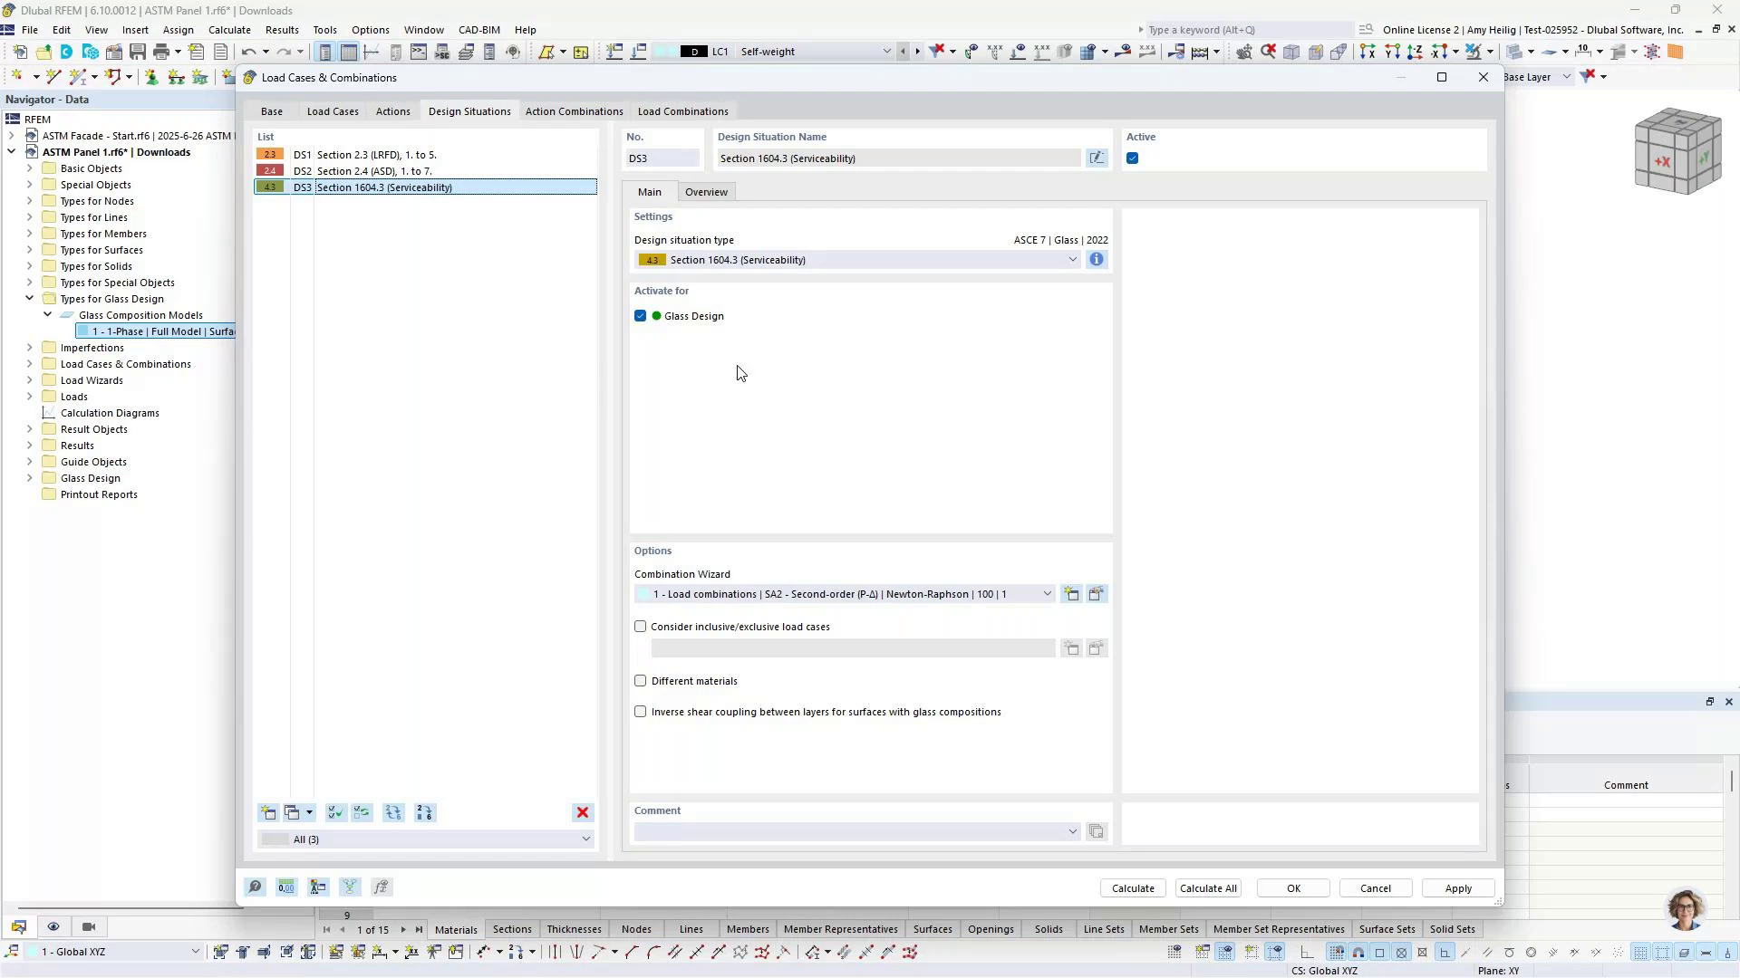
Review the load combinations and the static analysis options for D + 0.75L + 0.45W1, and accept the load cases and combinations
{"action": "left_click", "coordinate": [685, 114]}
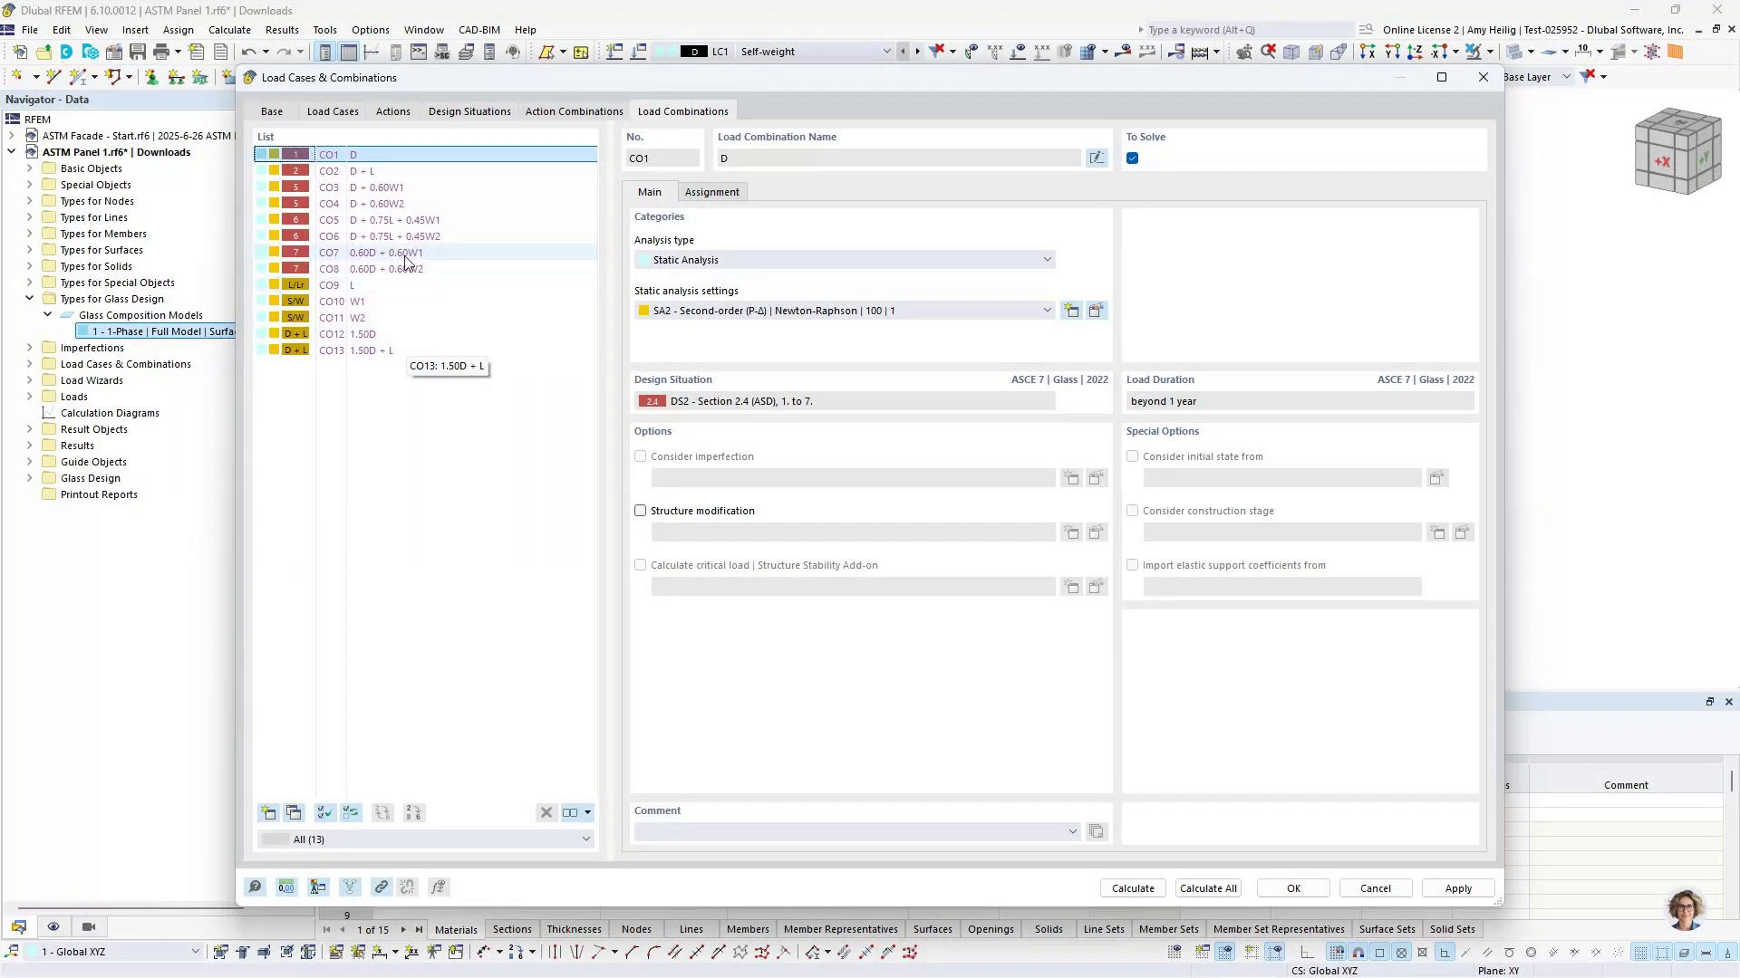
{"action": "left_click", "coordinate": [419, 222]}
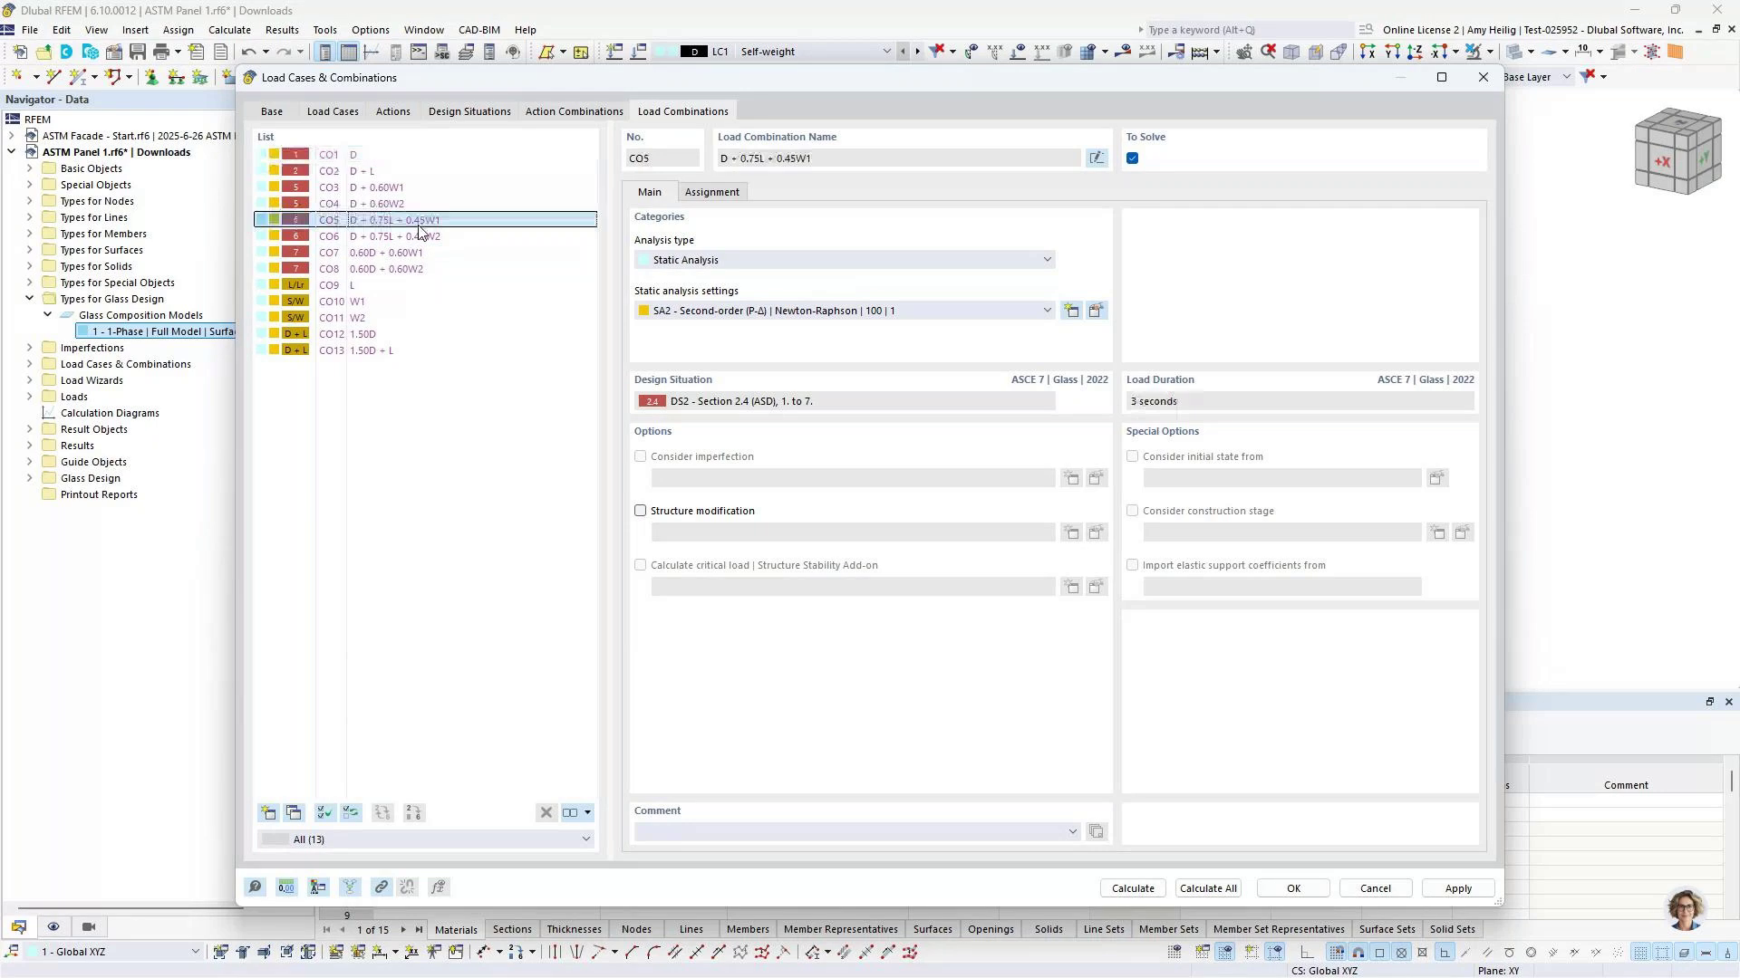
{"action": "left_click", "coordinate": [771, 314]}
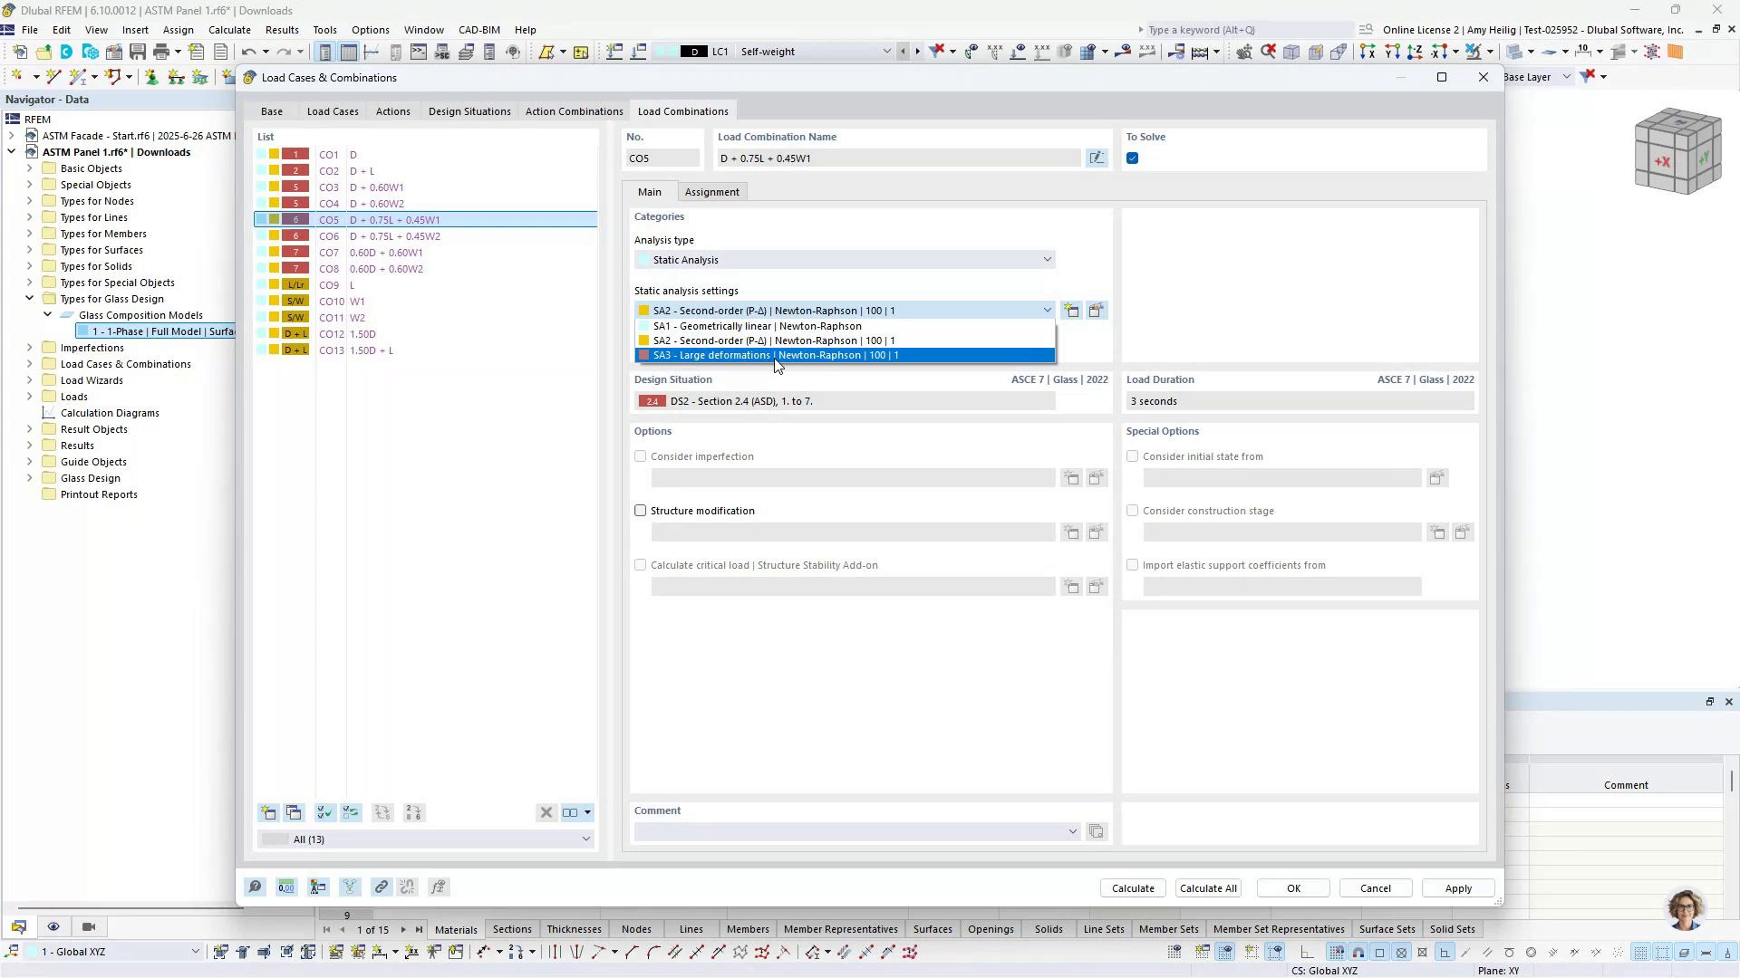
{"action": "left_click", "coordinate": [472, 441]}
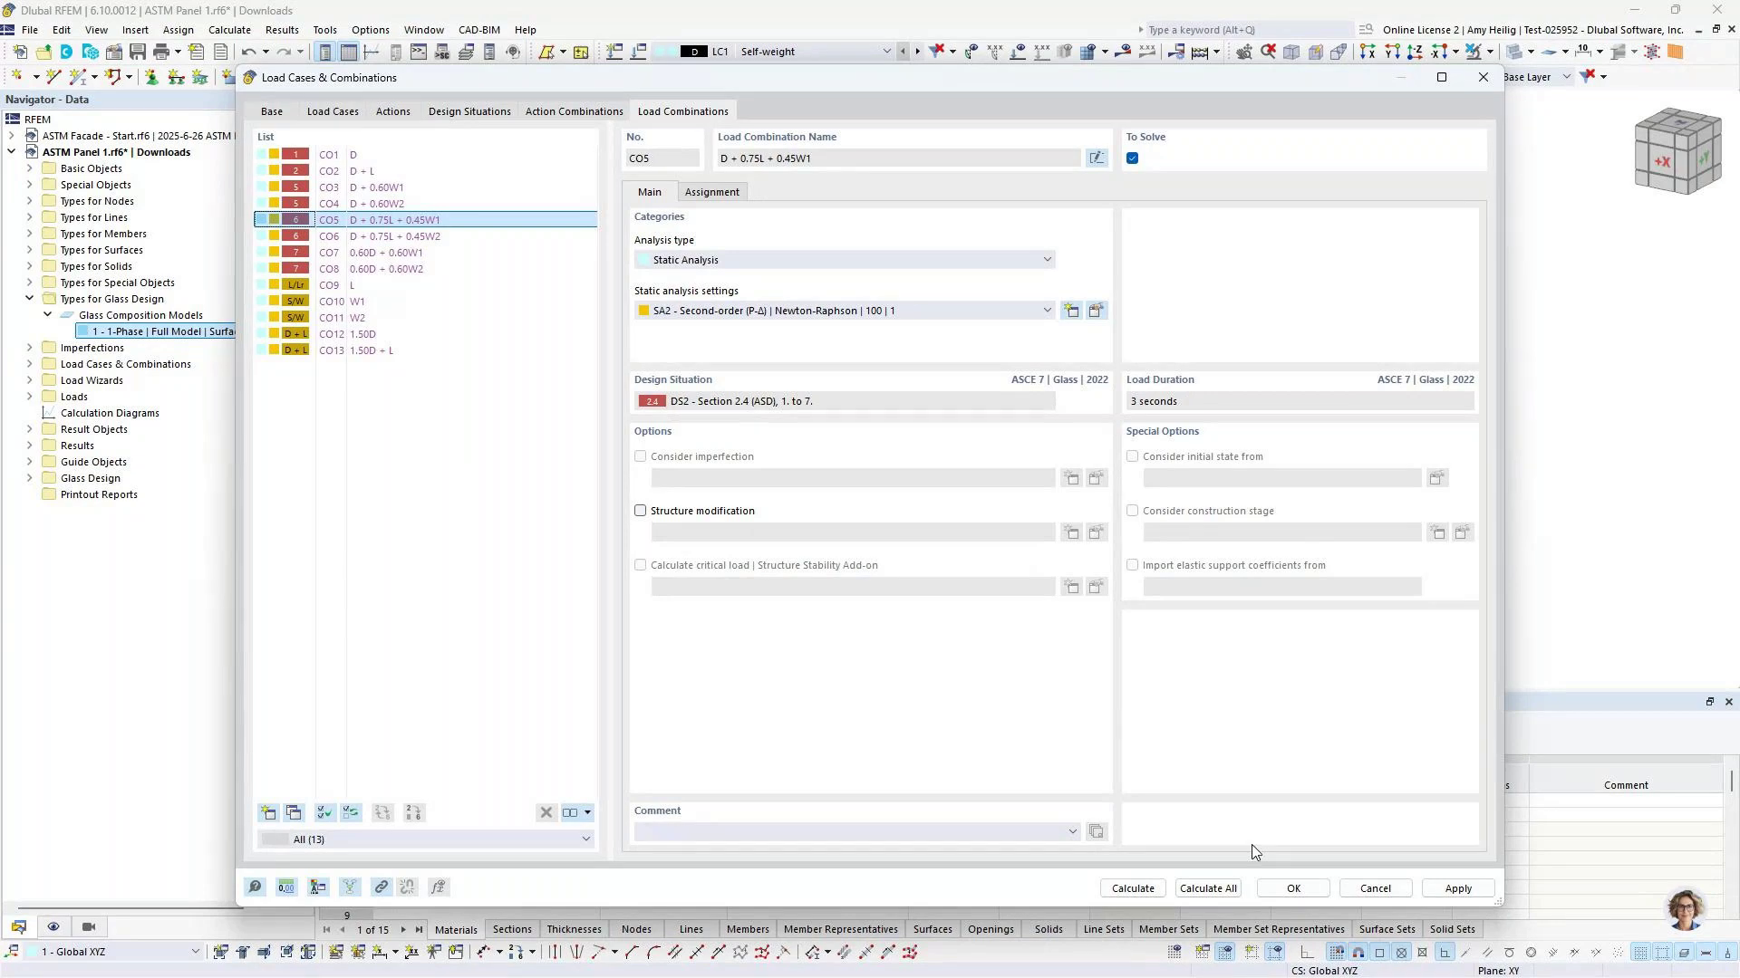
{"action": "key", "text": "Return"}
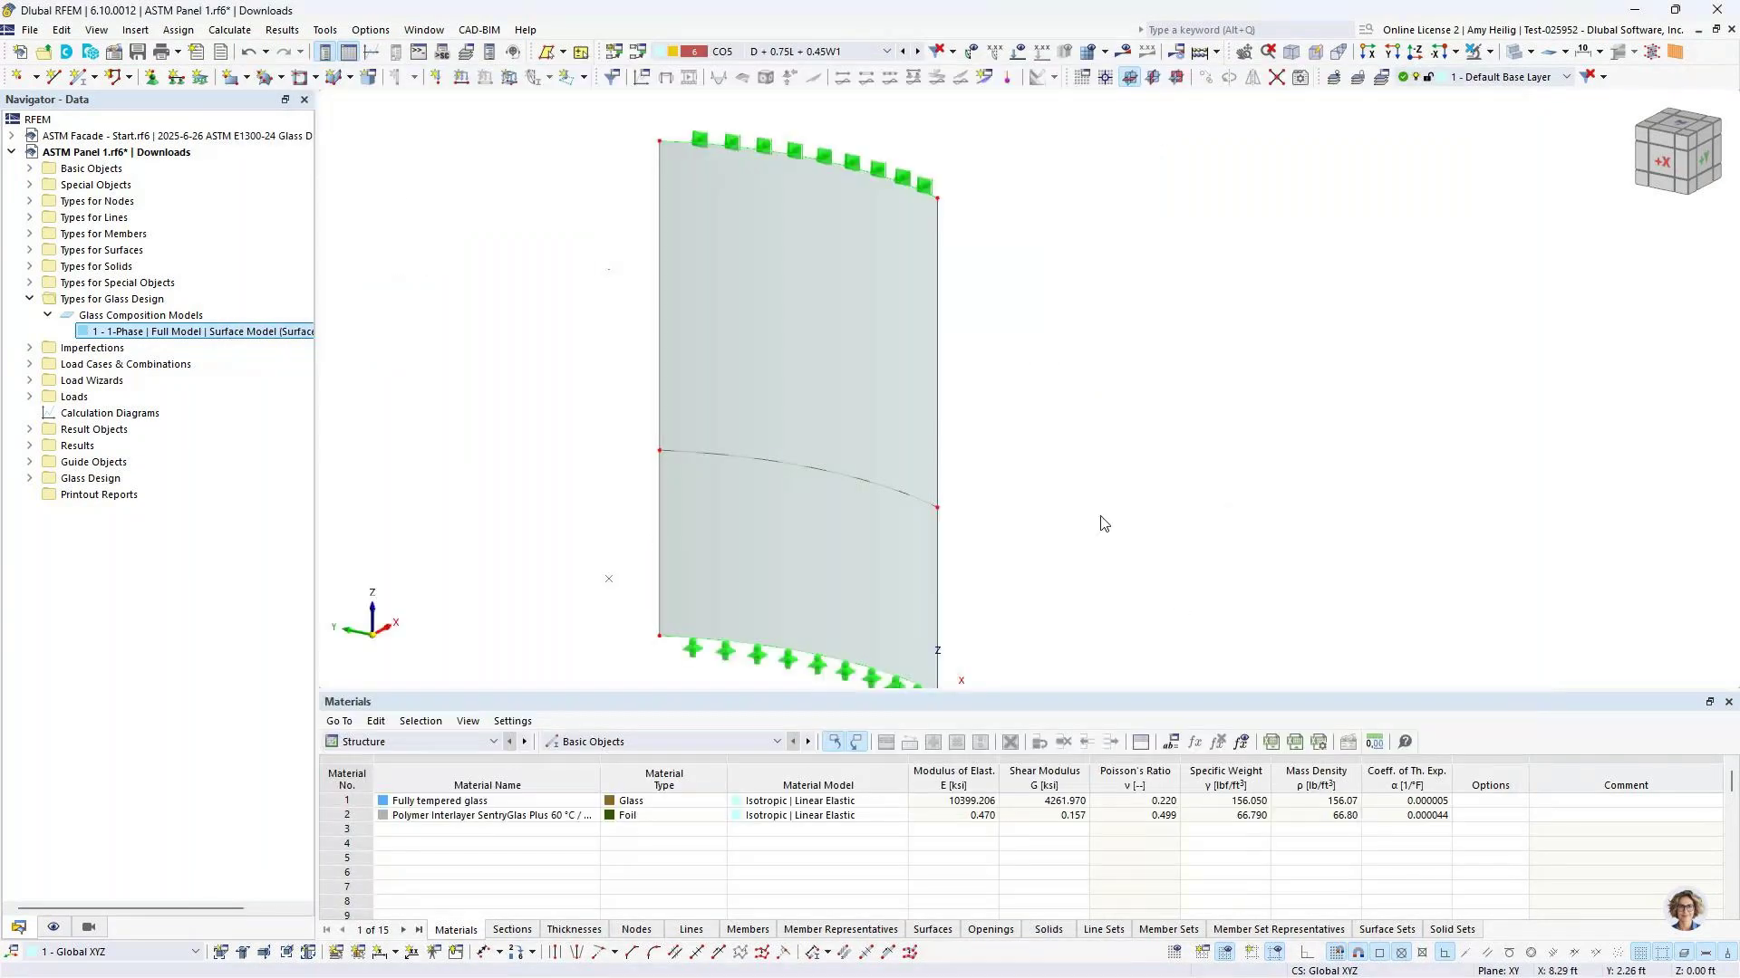
In the Dead load case, apply a uniform line load of -0.1 kip/ft in the global Z direction to the panel's top arc
{"action": "scroll", "coordinate": [910, 239], "scroll_direction": "down", "scroll_amount": 1}
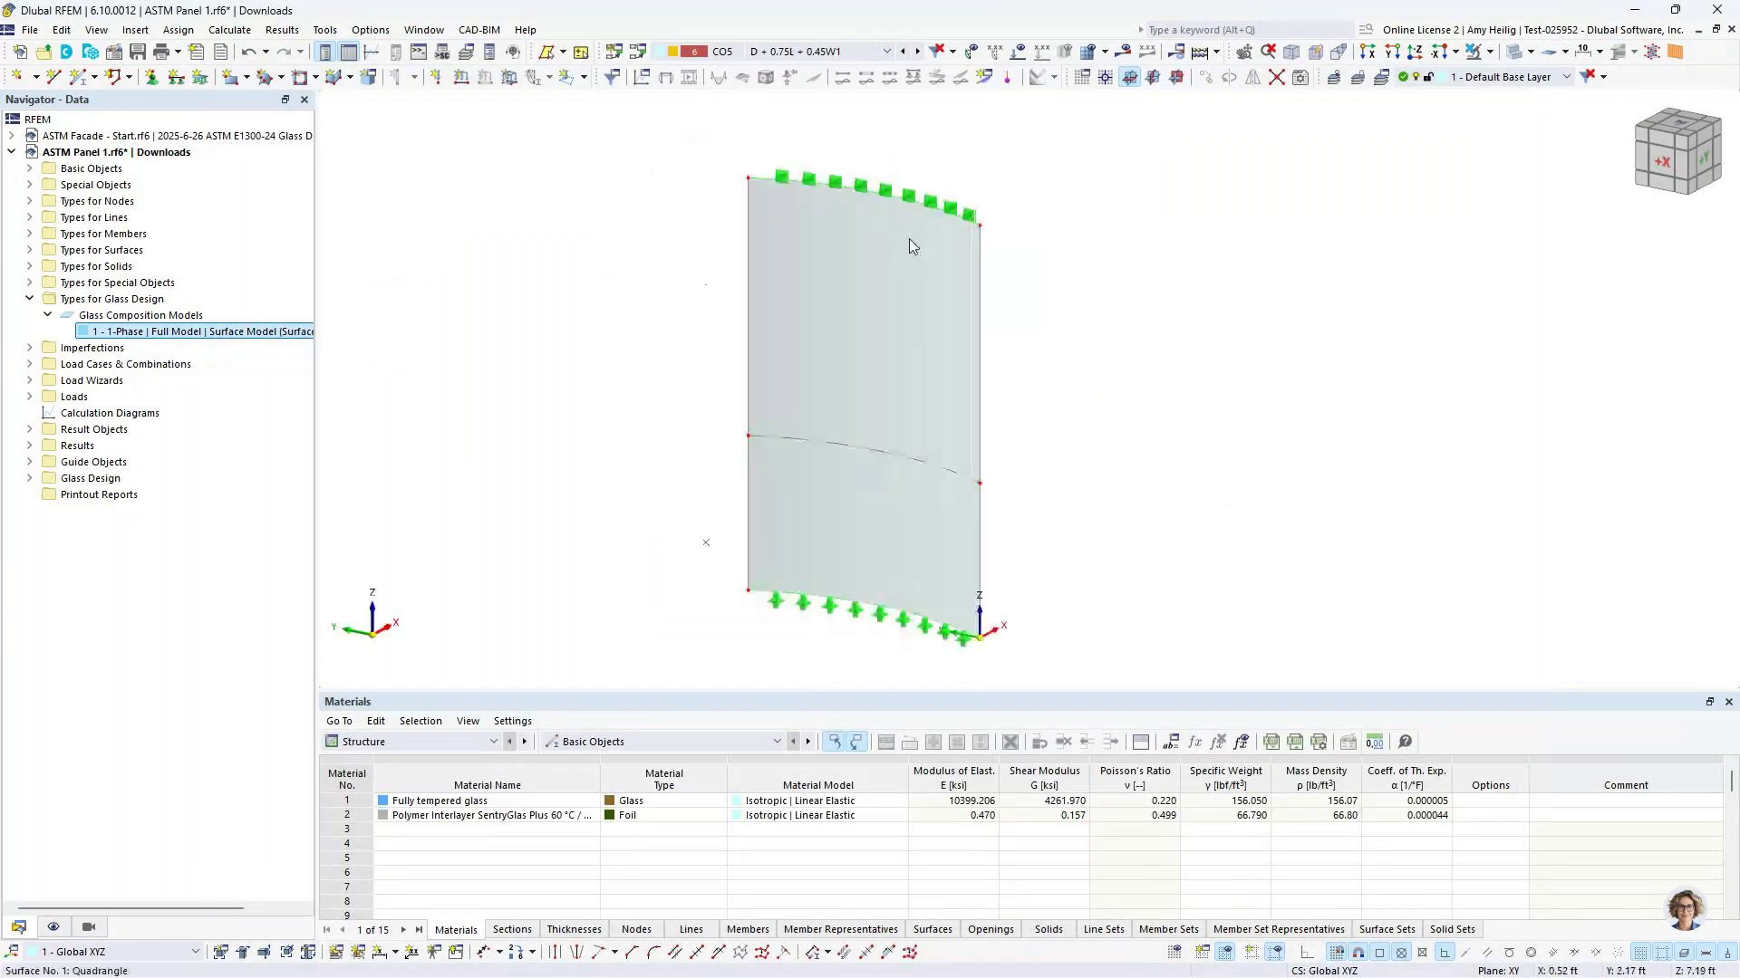
{"action": "left_click", "coordinate": [823, 51]}
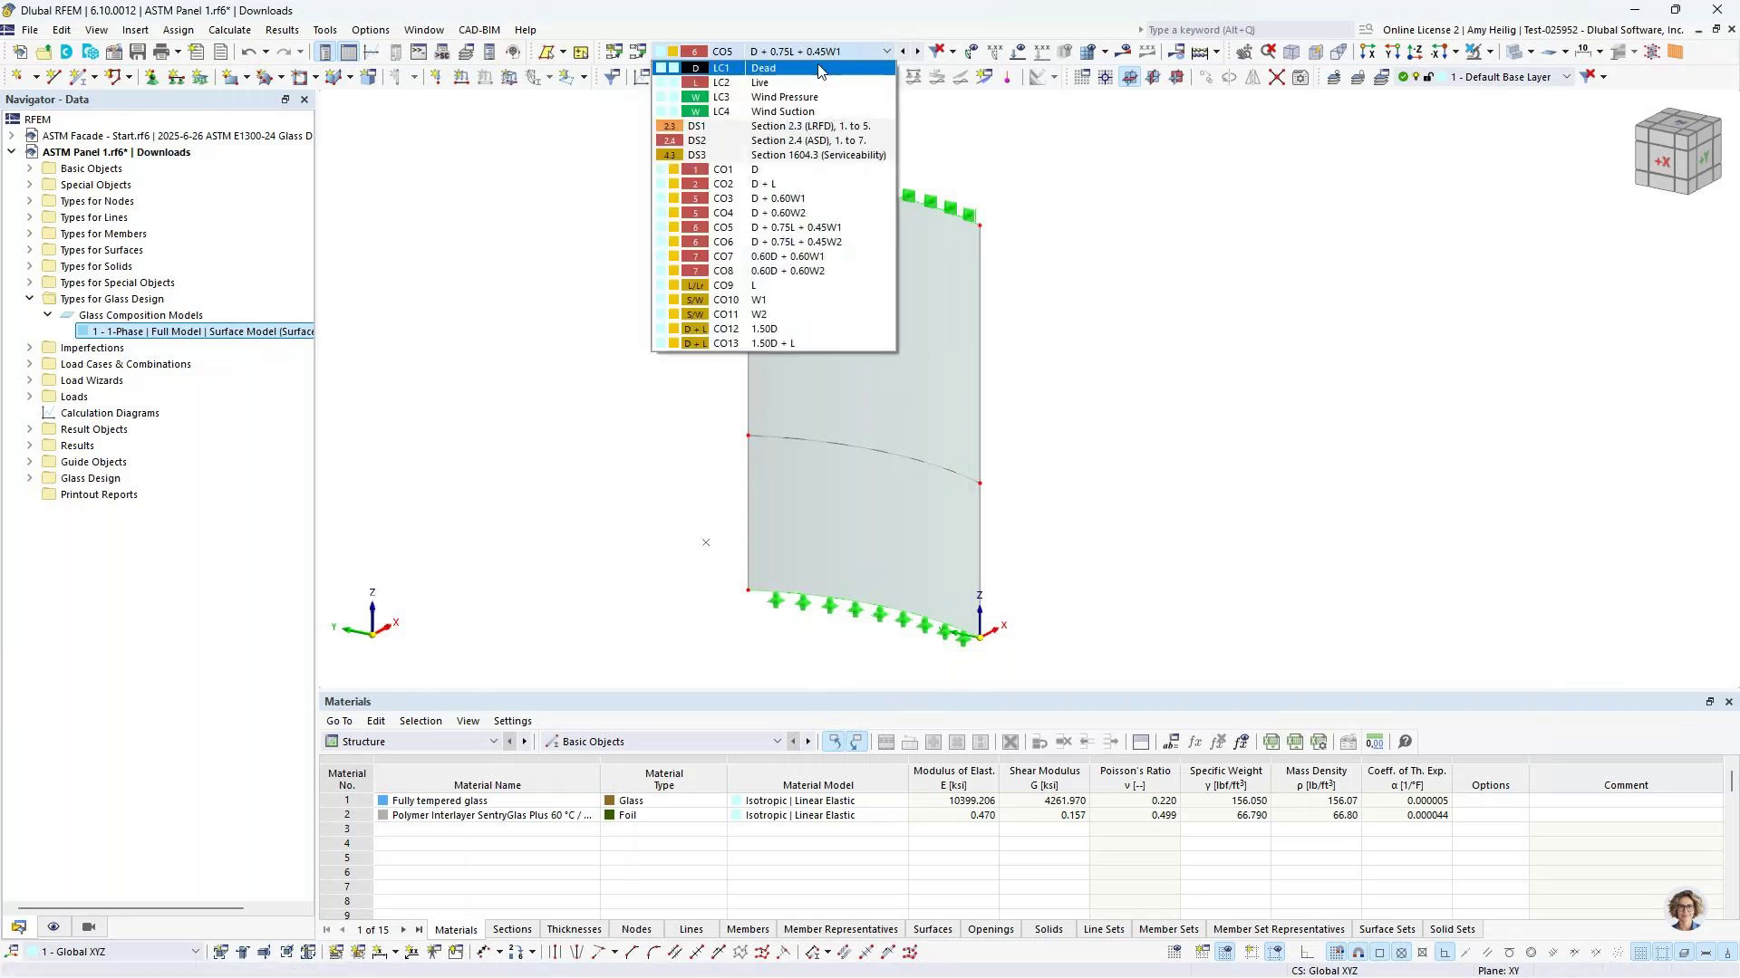
{"action": "left_click", "coordinate": [820, 69]}
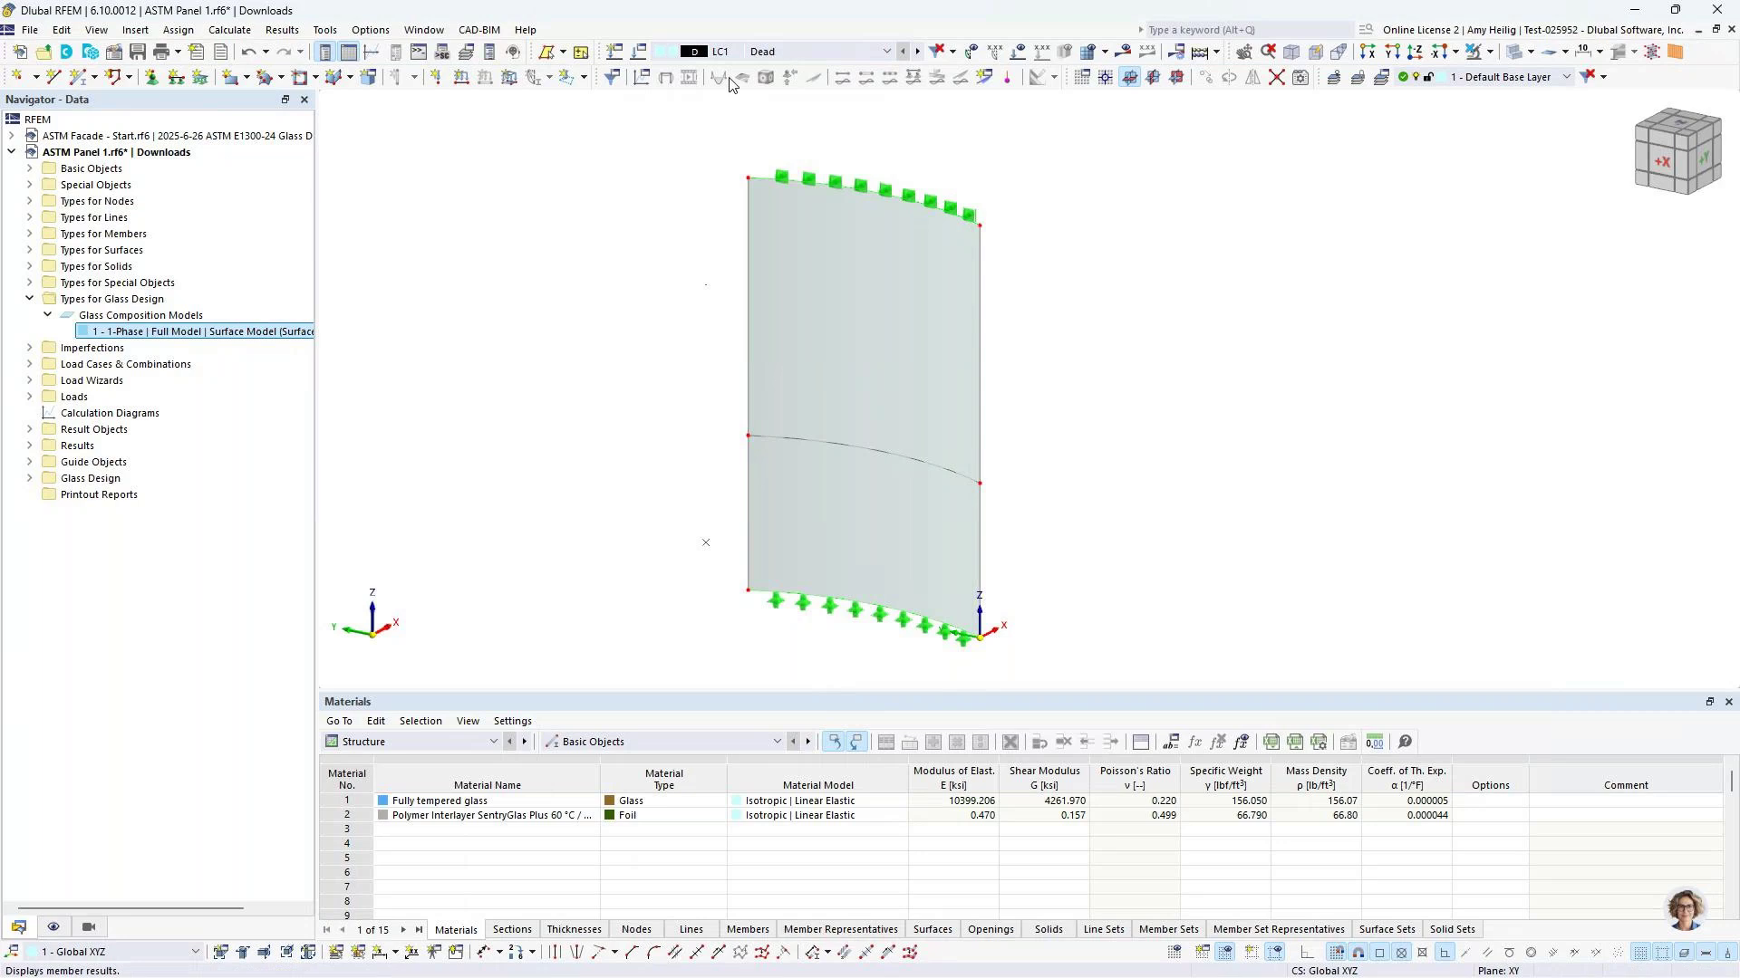
{"action": "middle_click_drag", "start_coordinate": [638, 250], "coordinate": [678, 266]}
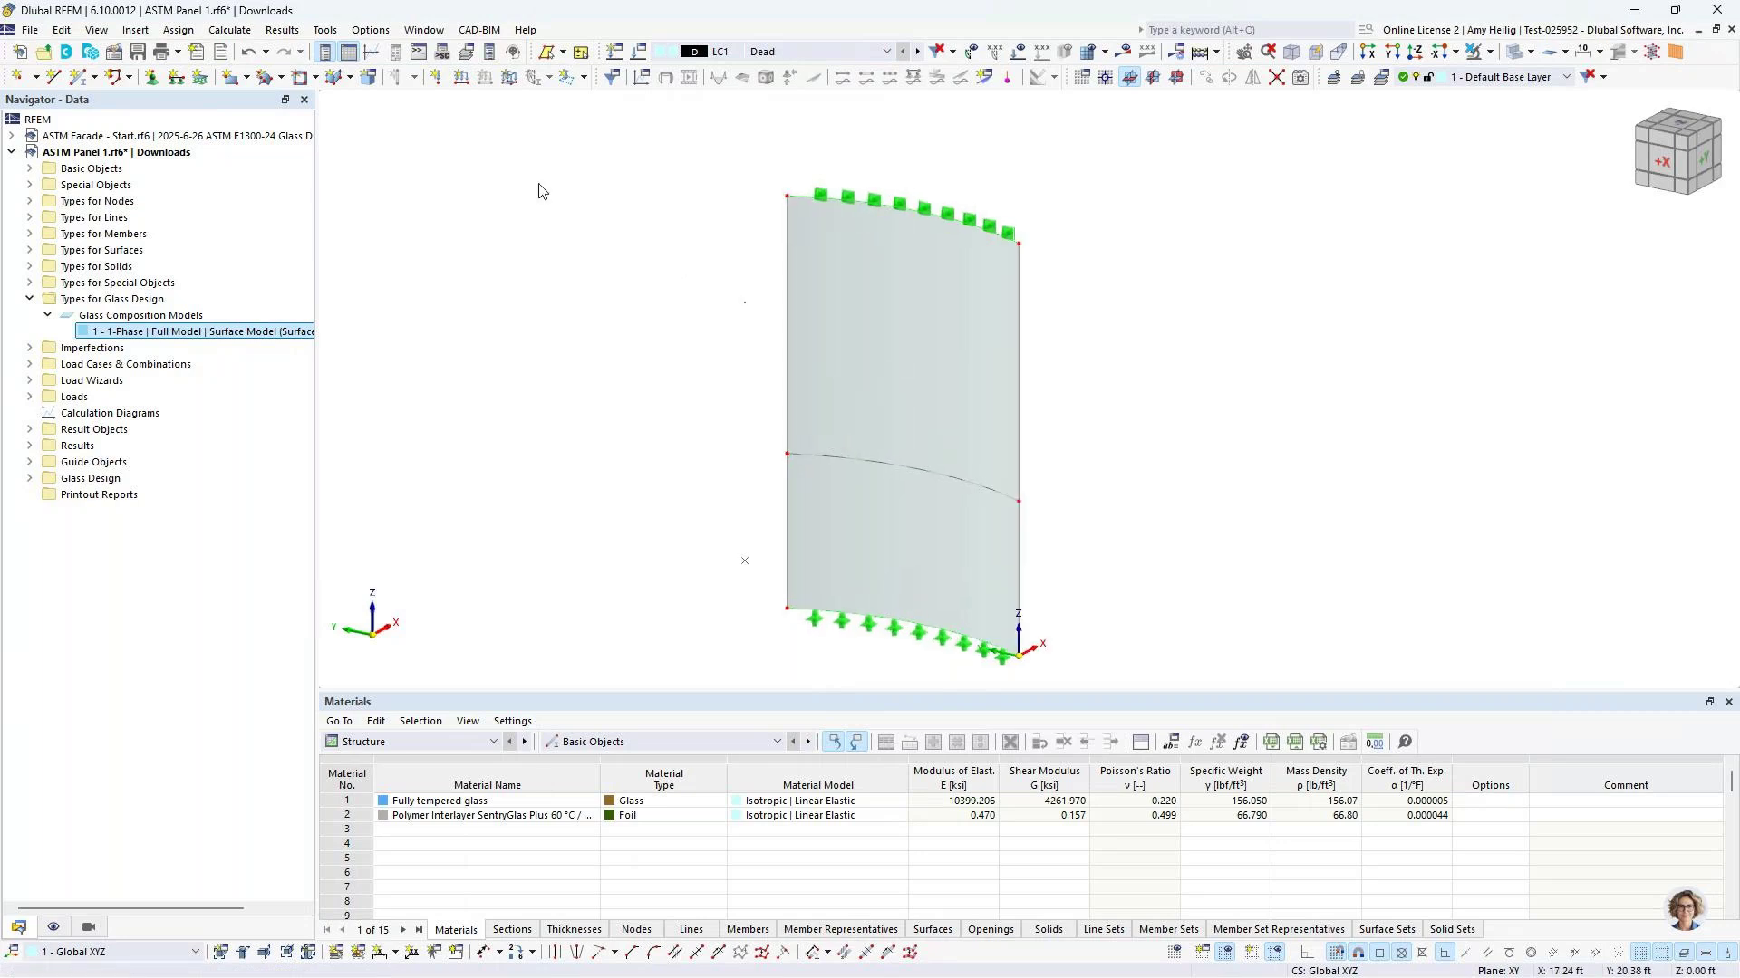
{"action": "left_click", "coordinate": [462, 78]}
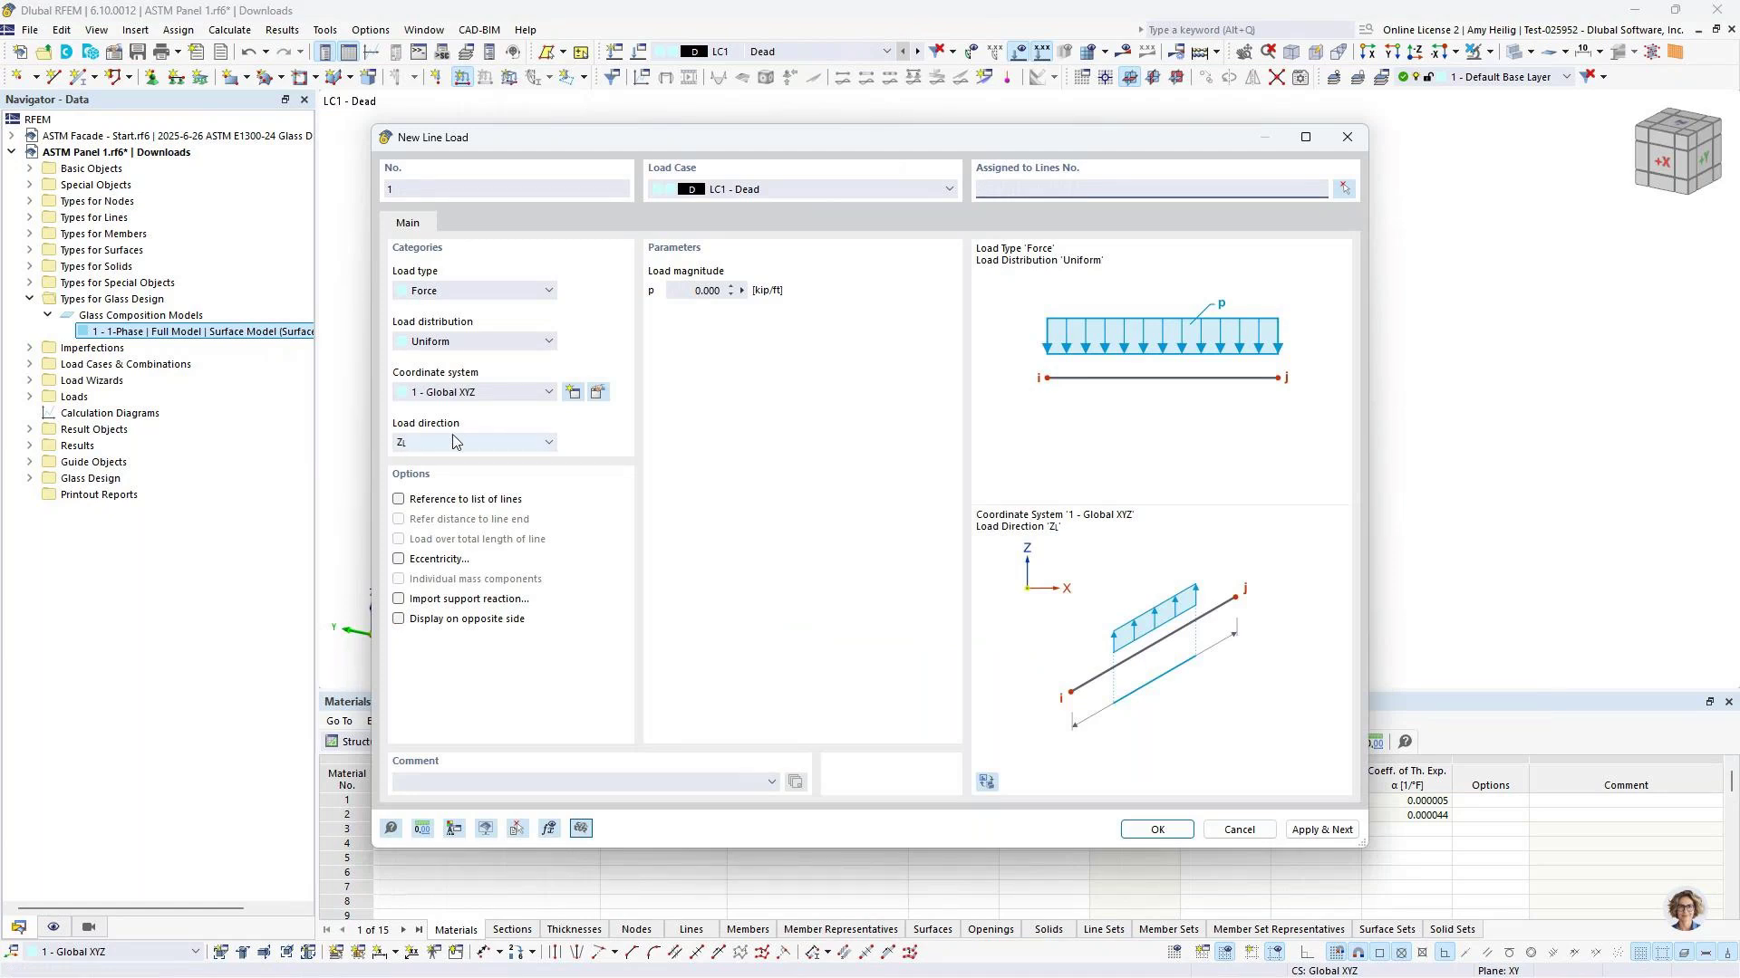
{"action": "left_click", "coordinate": [707, 290]}
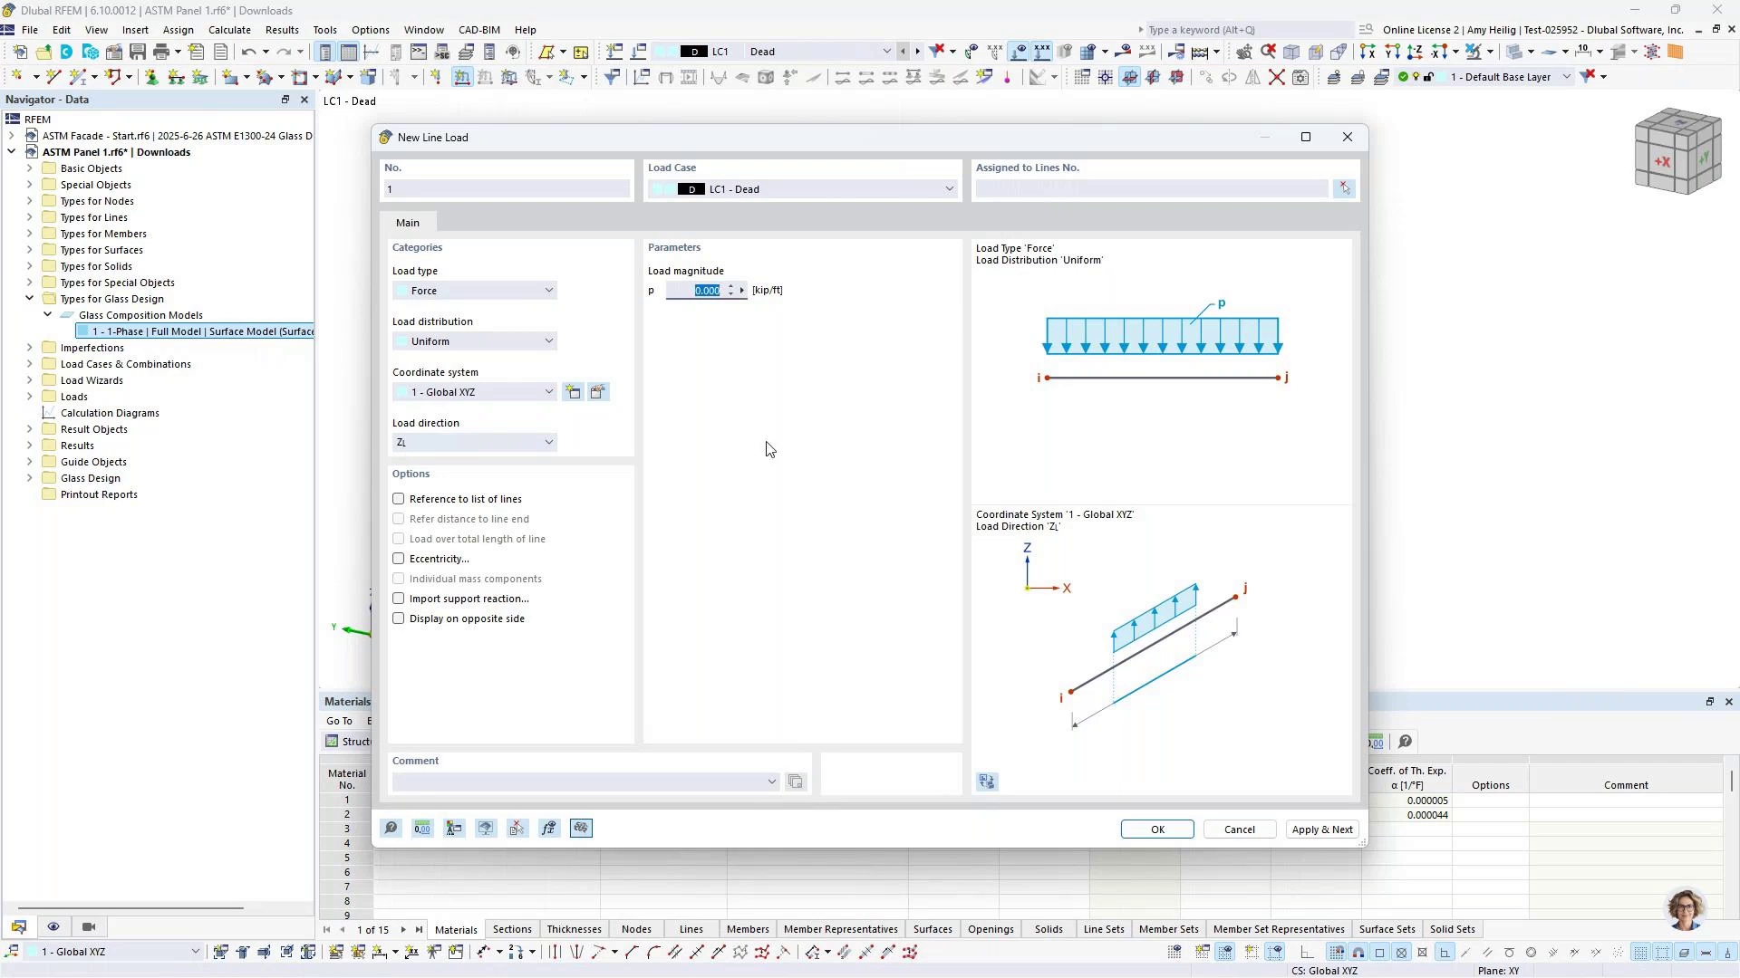
{"action": "type", "text": "-0.1"}
{"action": "left_click", "coordinate": [1344, 188]}
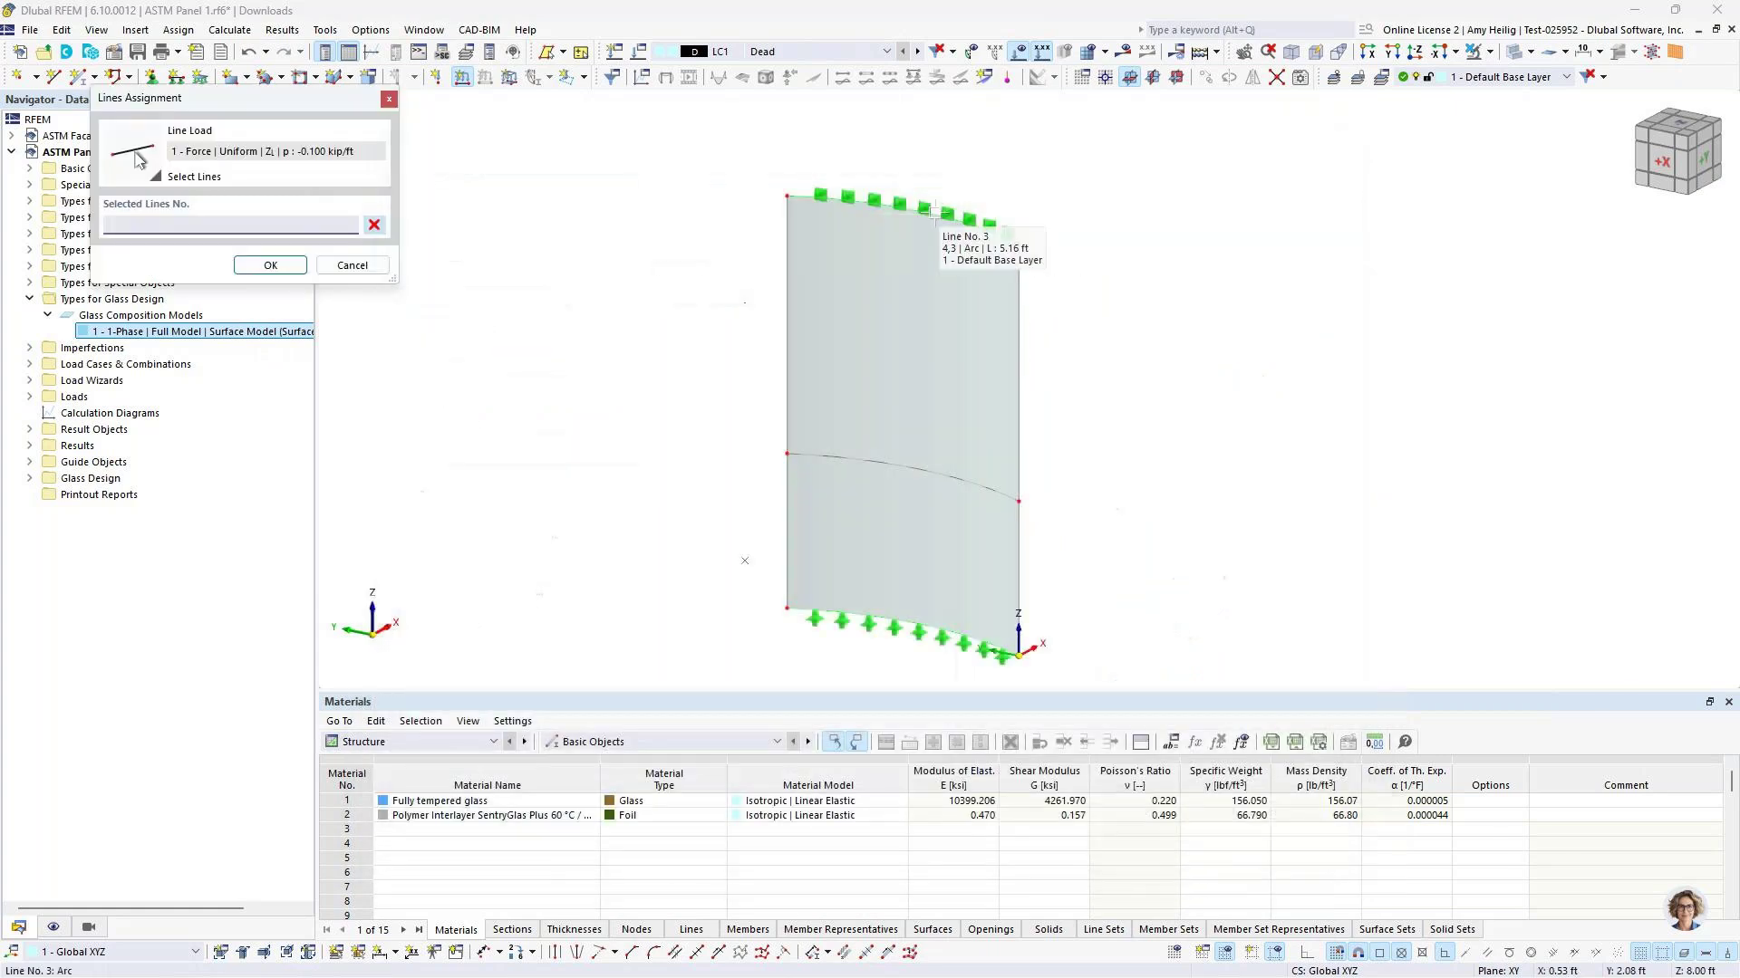
{"action": "left_click", "coordinate": [926, 213]}
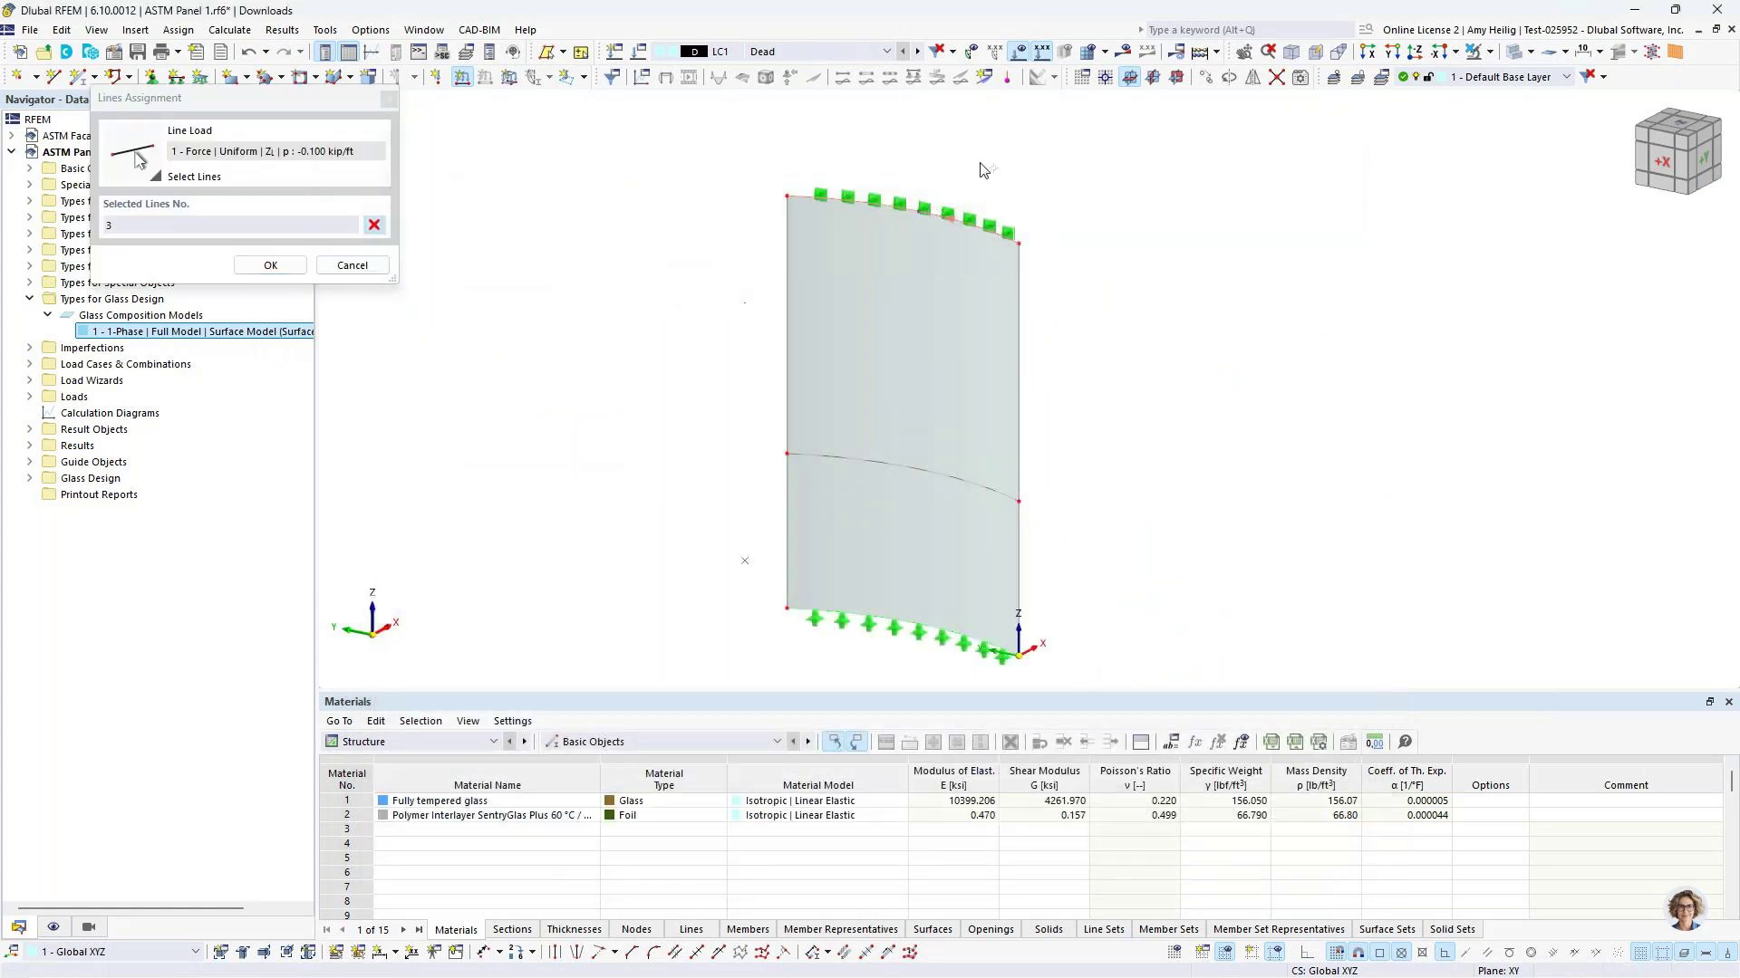
{"action": "left_click", "coordinate": [270, 265]}
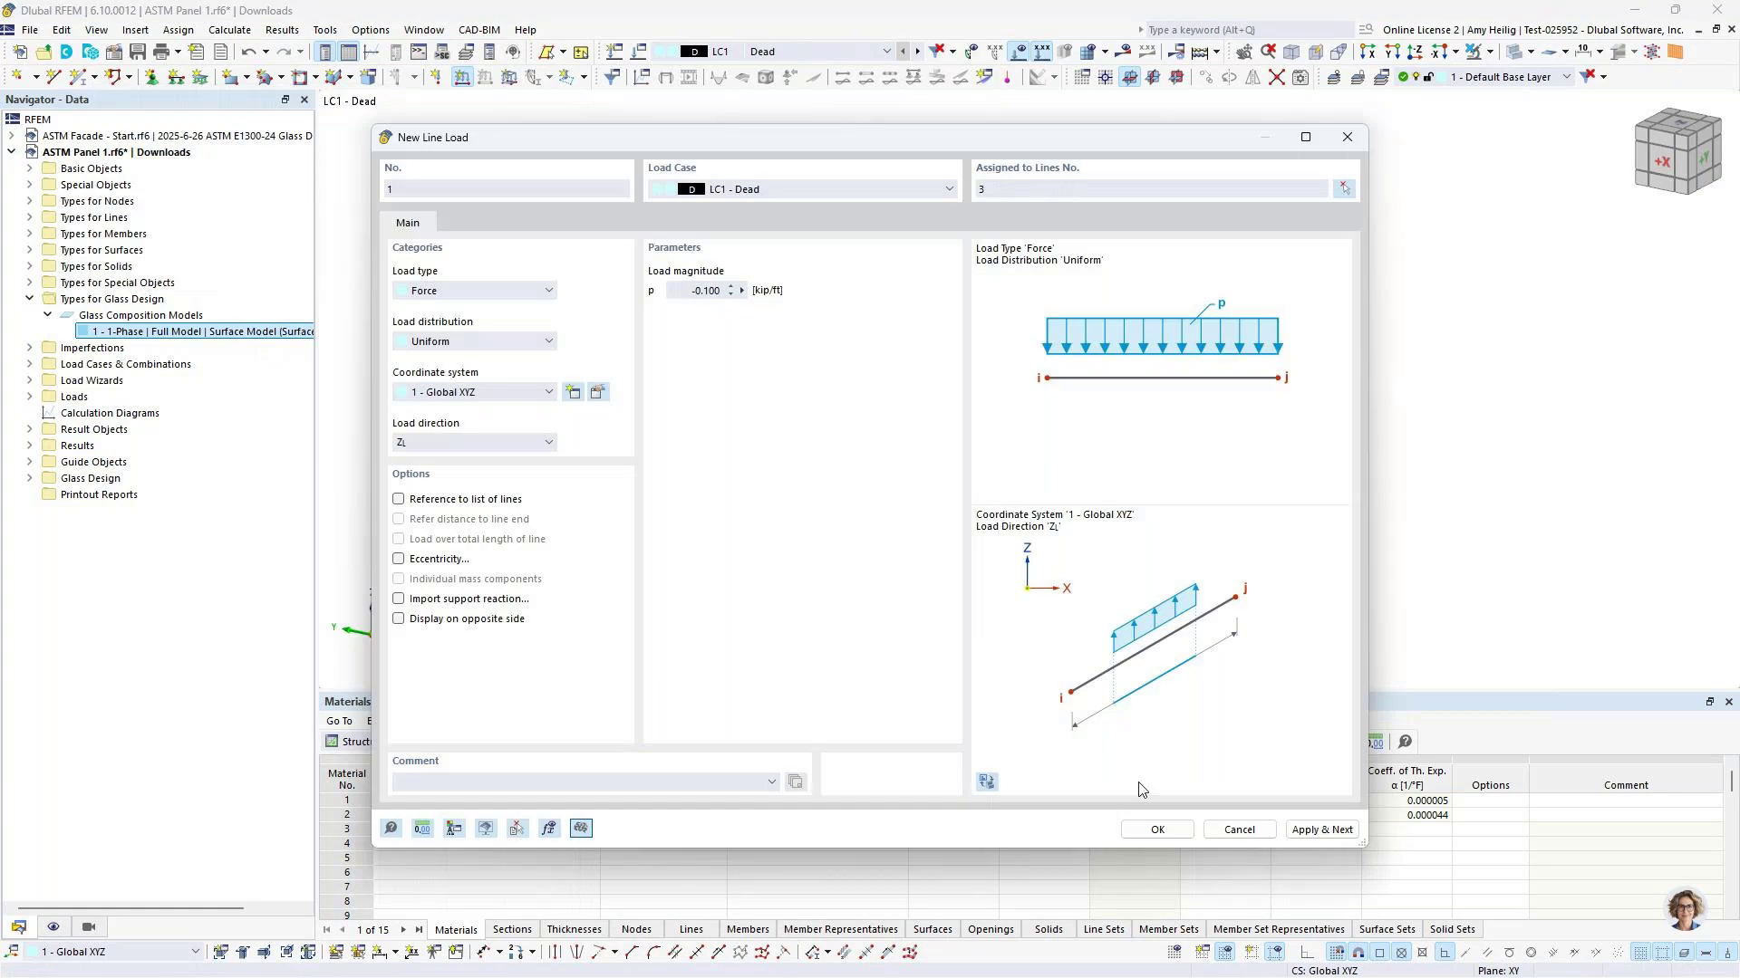
{"action": "middle_click_drag", "start_coordinate": [1168, 285], "coordinate": [1060, 358], "text": "ctrl"}
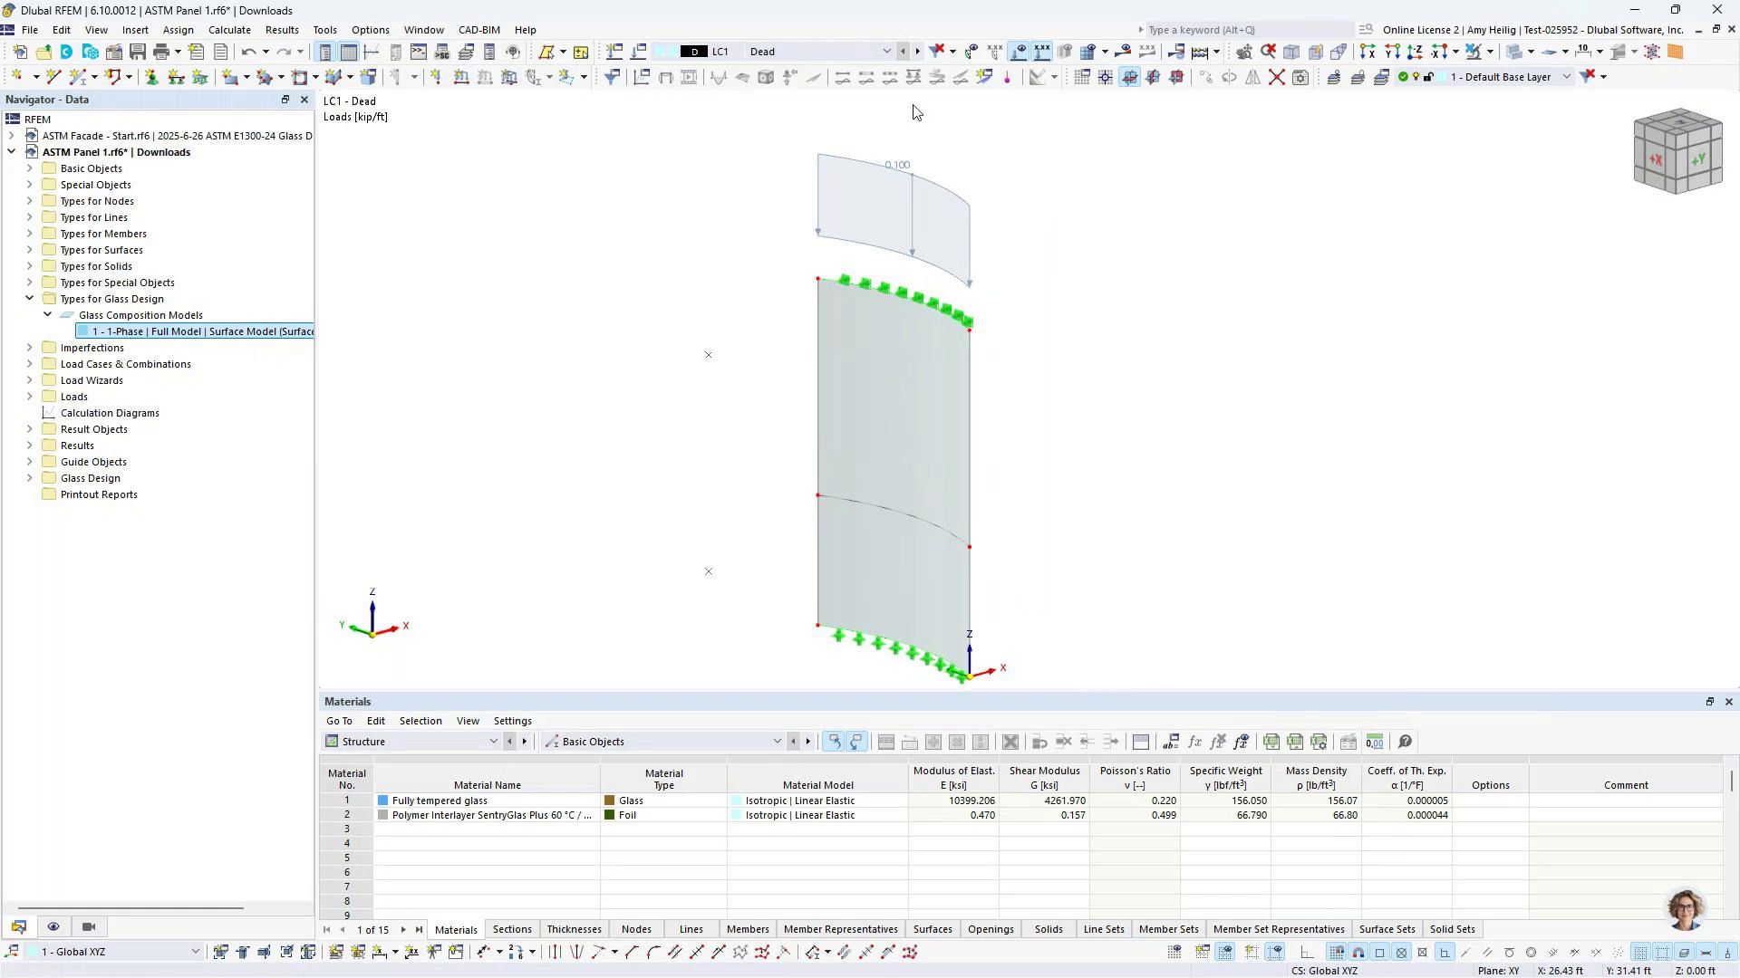
In the Live load case, show the local axis systems of the lines and display the model as a wireframe
{"action": "left_click", "coordinate": [917, 51]}
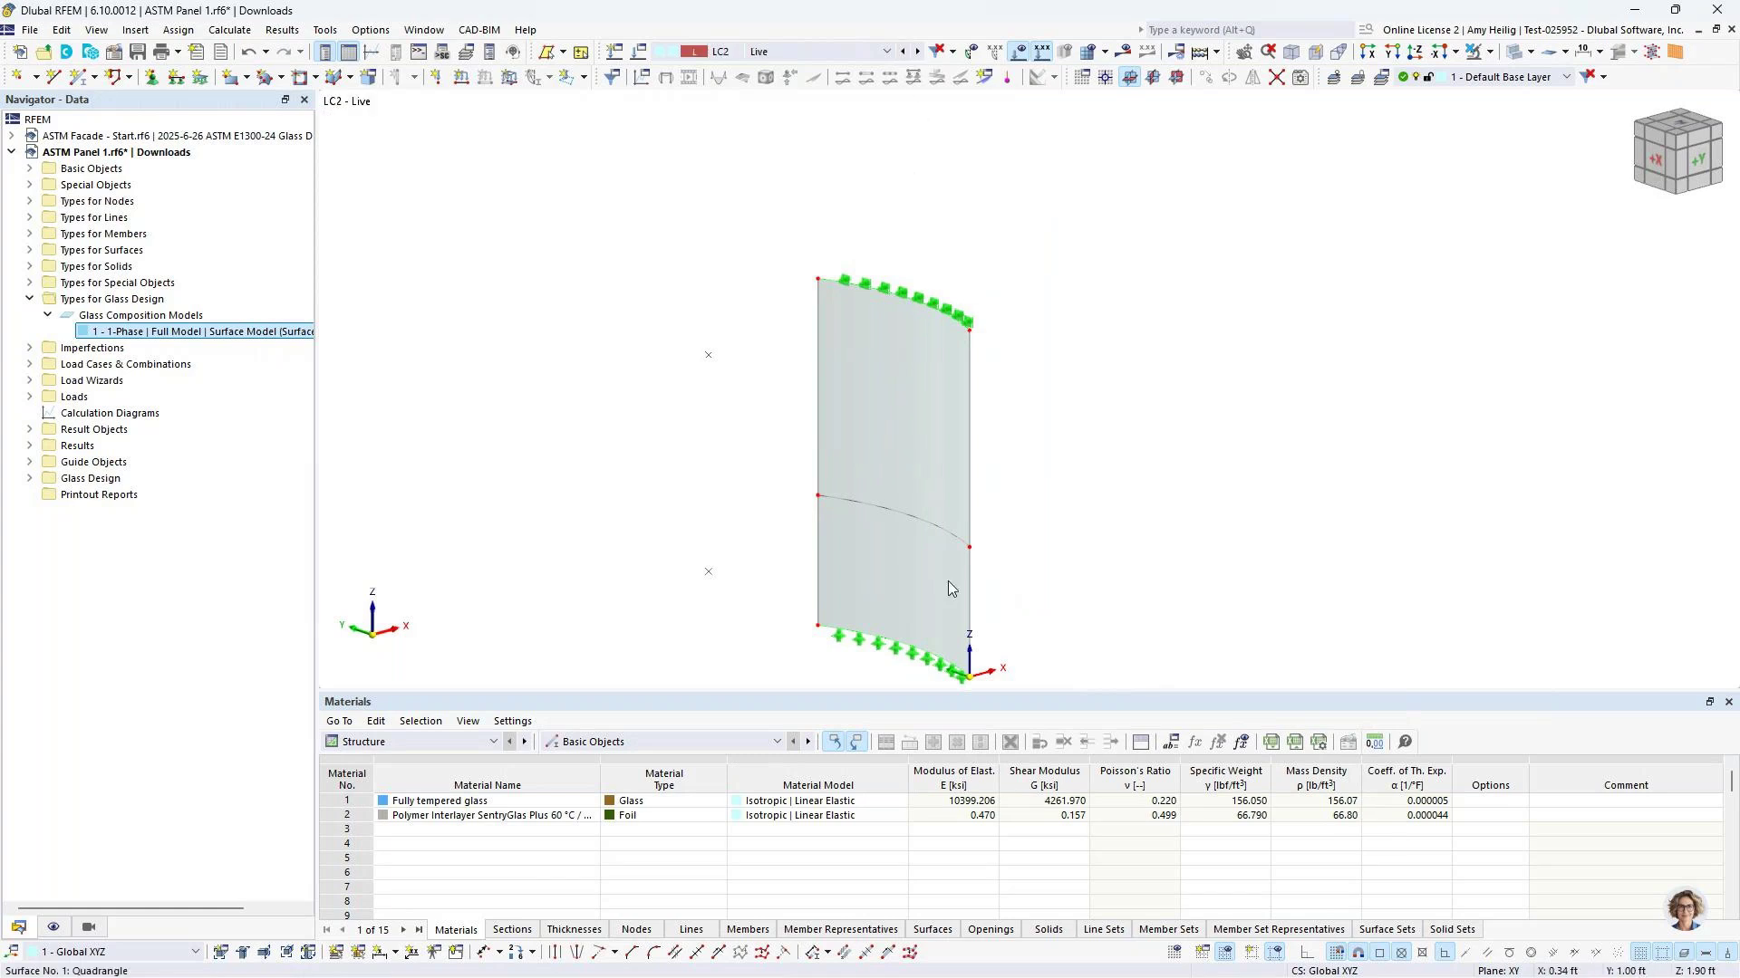
{"action": "scroll", "coordinate": [1056, 498], "scroll_direction": "up", "scroll_amount": 3}
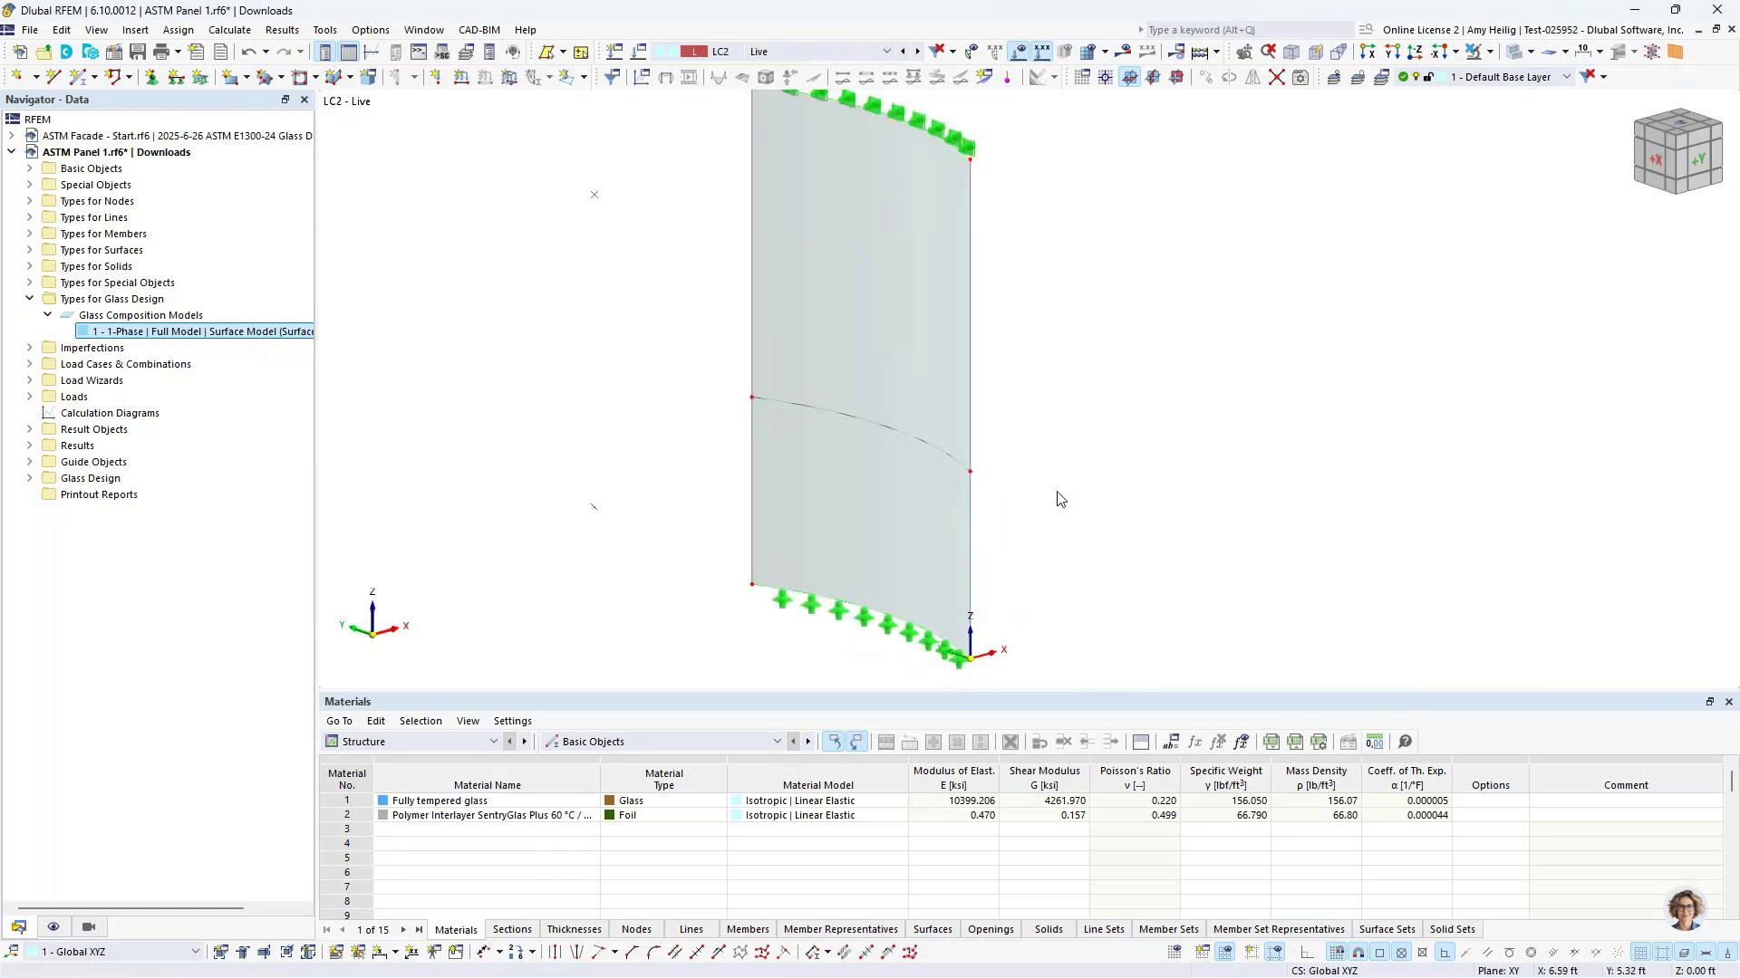
{"action": "right_click", "coordinate": [901, 436]}
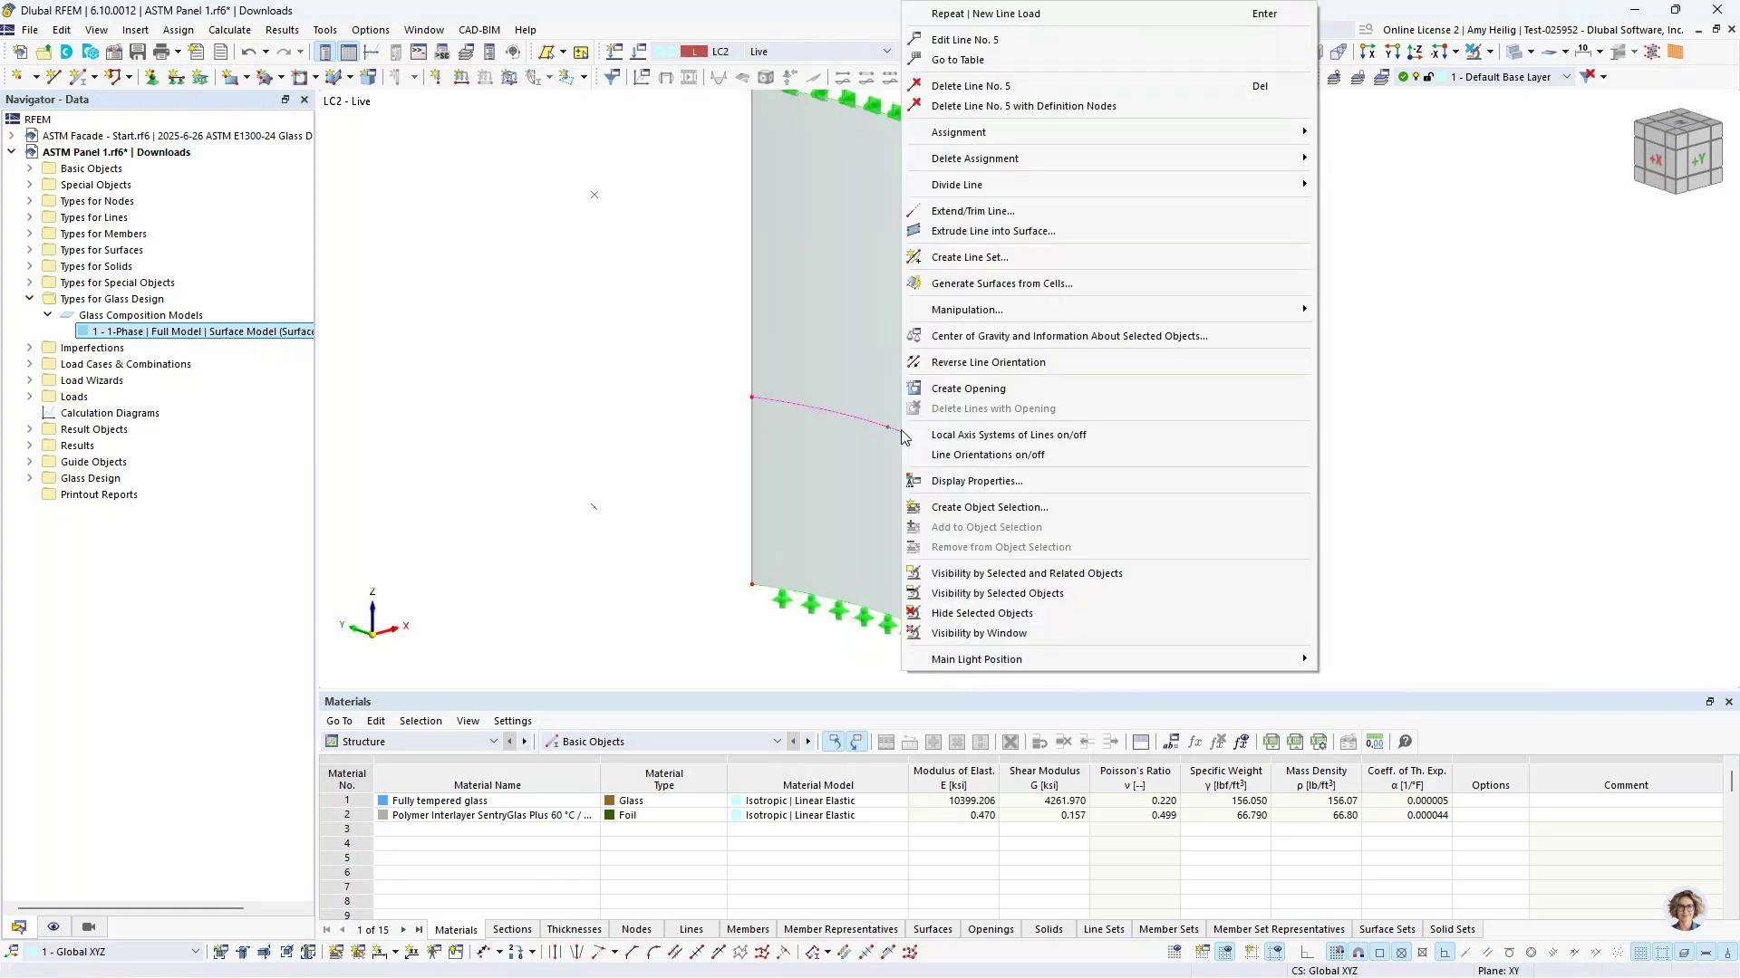
{"action": "left_click", "coordinate": [985, 435]}
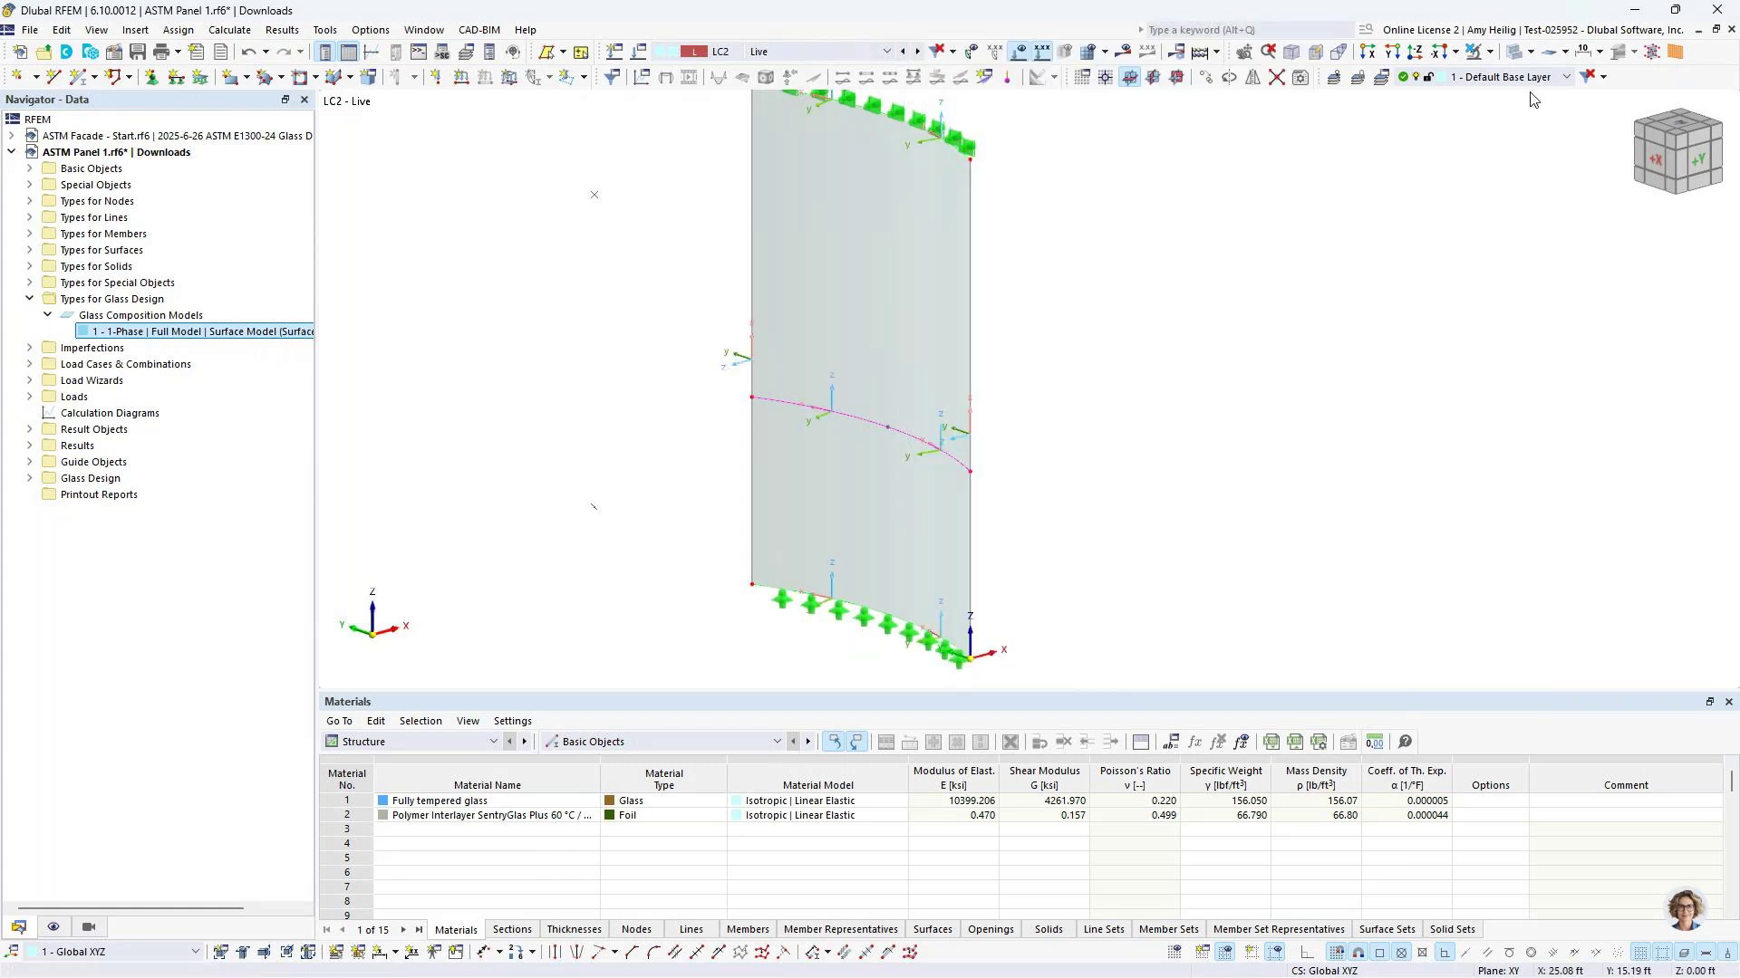
{"action": "left_click", "coordinate": [1515, 51]}
{"action": "scroll", "coordinate": [819, 444], "scroll_direction": "up", "scroll_amount": 1}
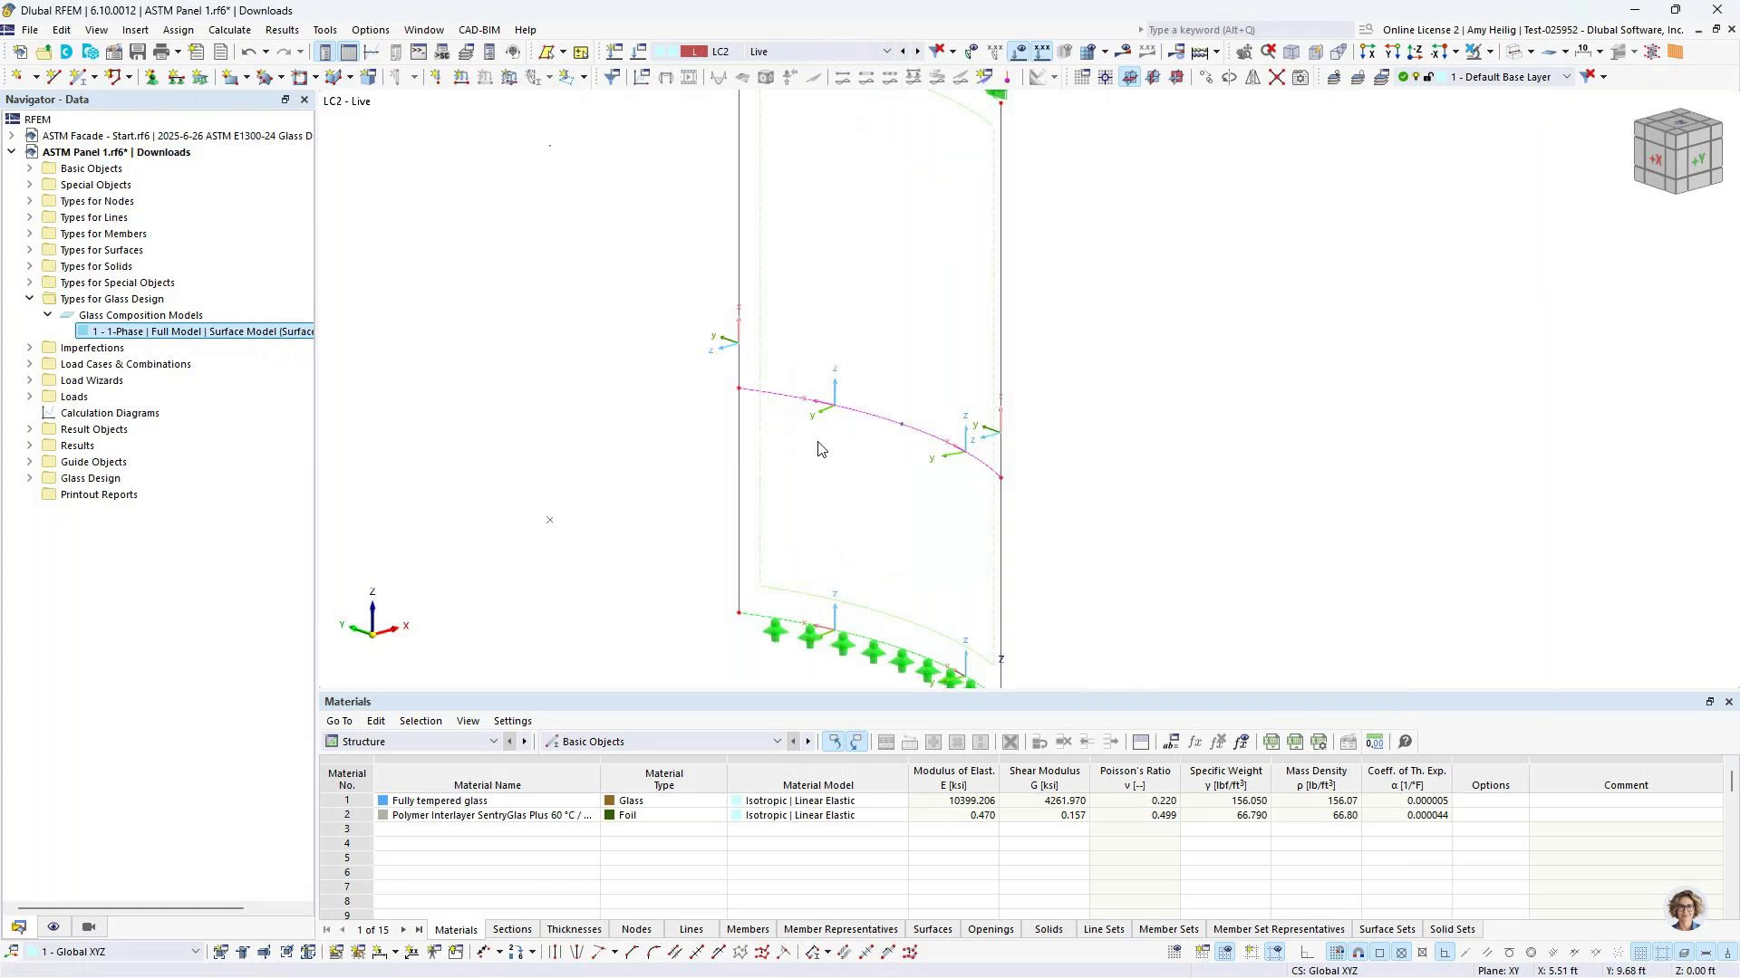
{"action": "scroll", "coordinate": [819, 447], "scroll_direction": "up", "scroll_amount": 1}
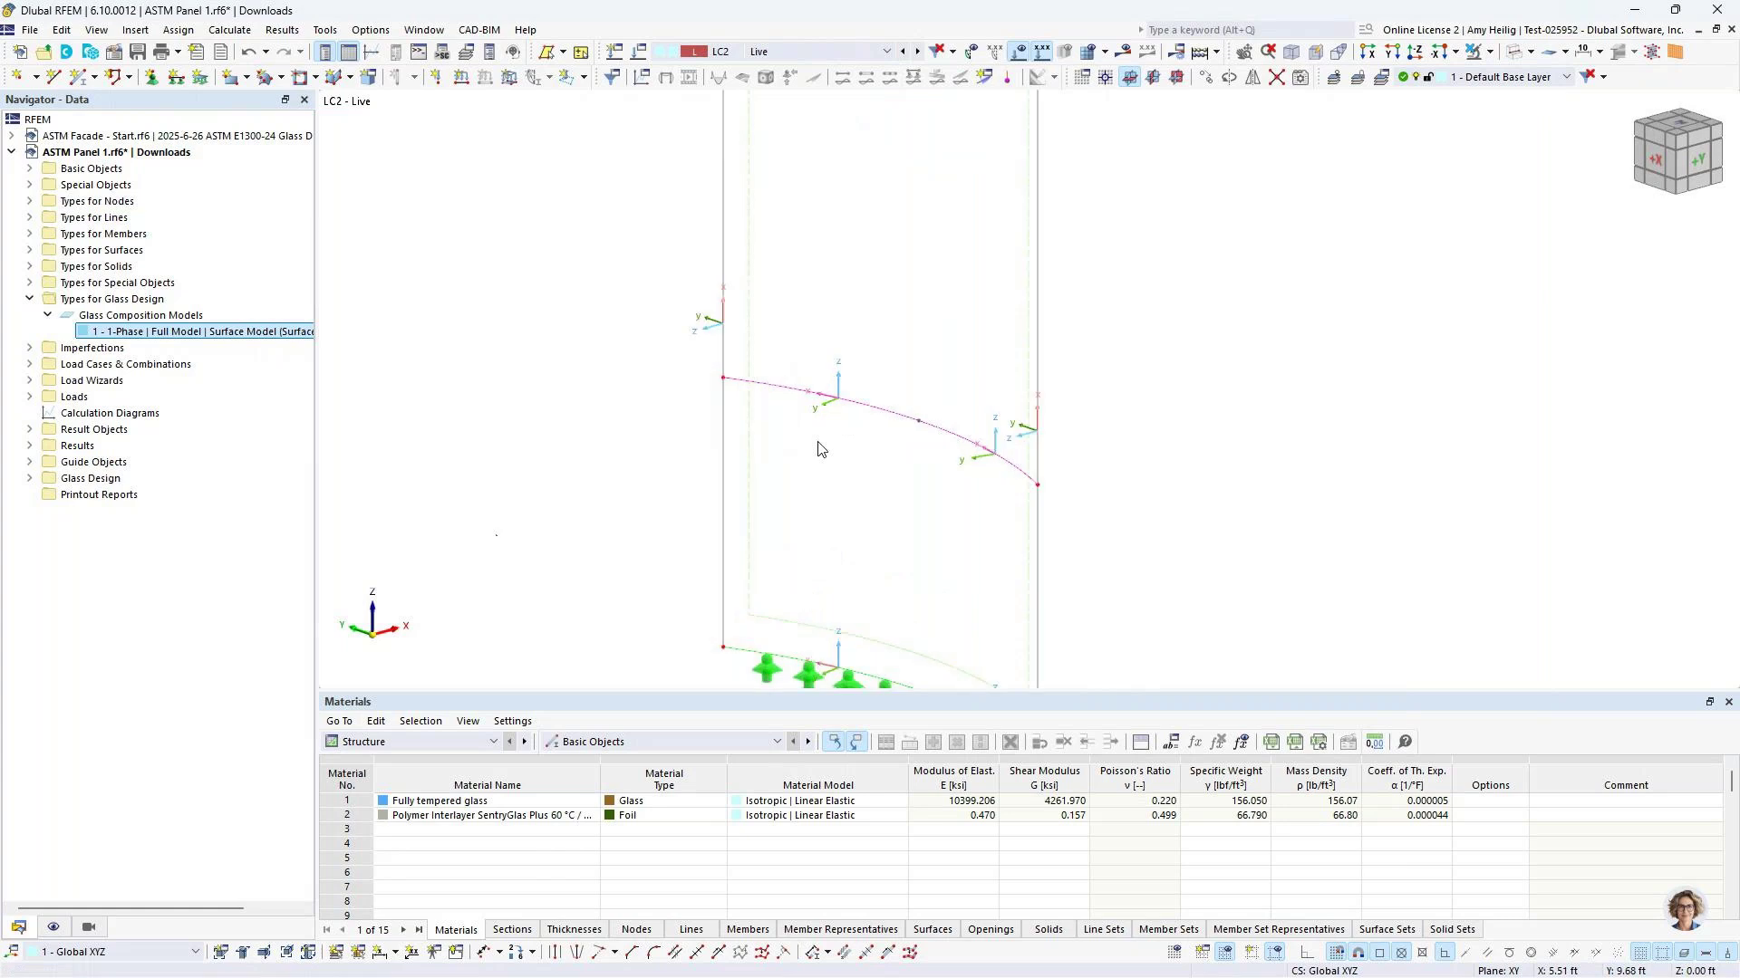
Apply a uniform Live line load of -0.07 kip/ft in the local y direction to the intermediate arc across the panel
{"action": "left_click", "coordinate": [461, 78]}
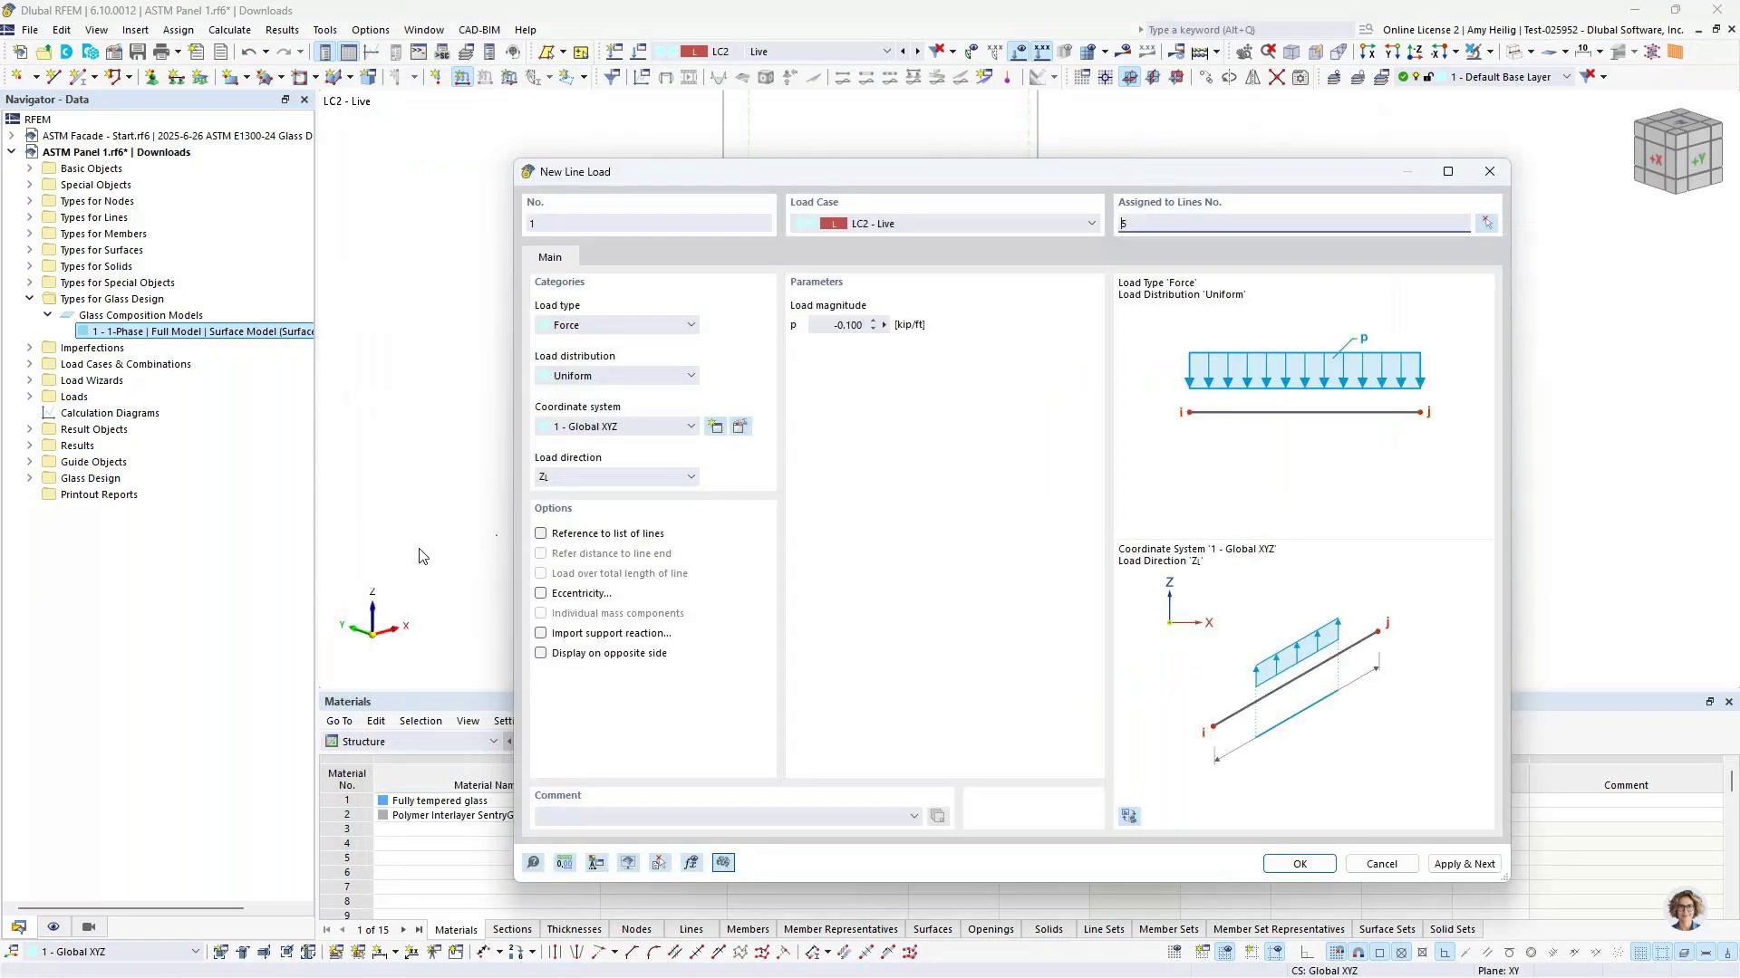
{"action": "left_click", "coordinate": [644, 431]}
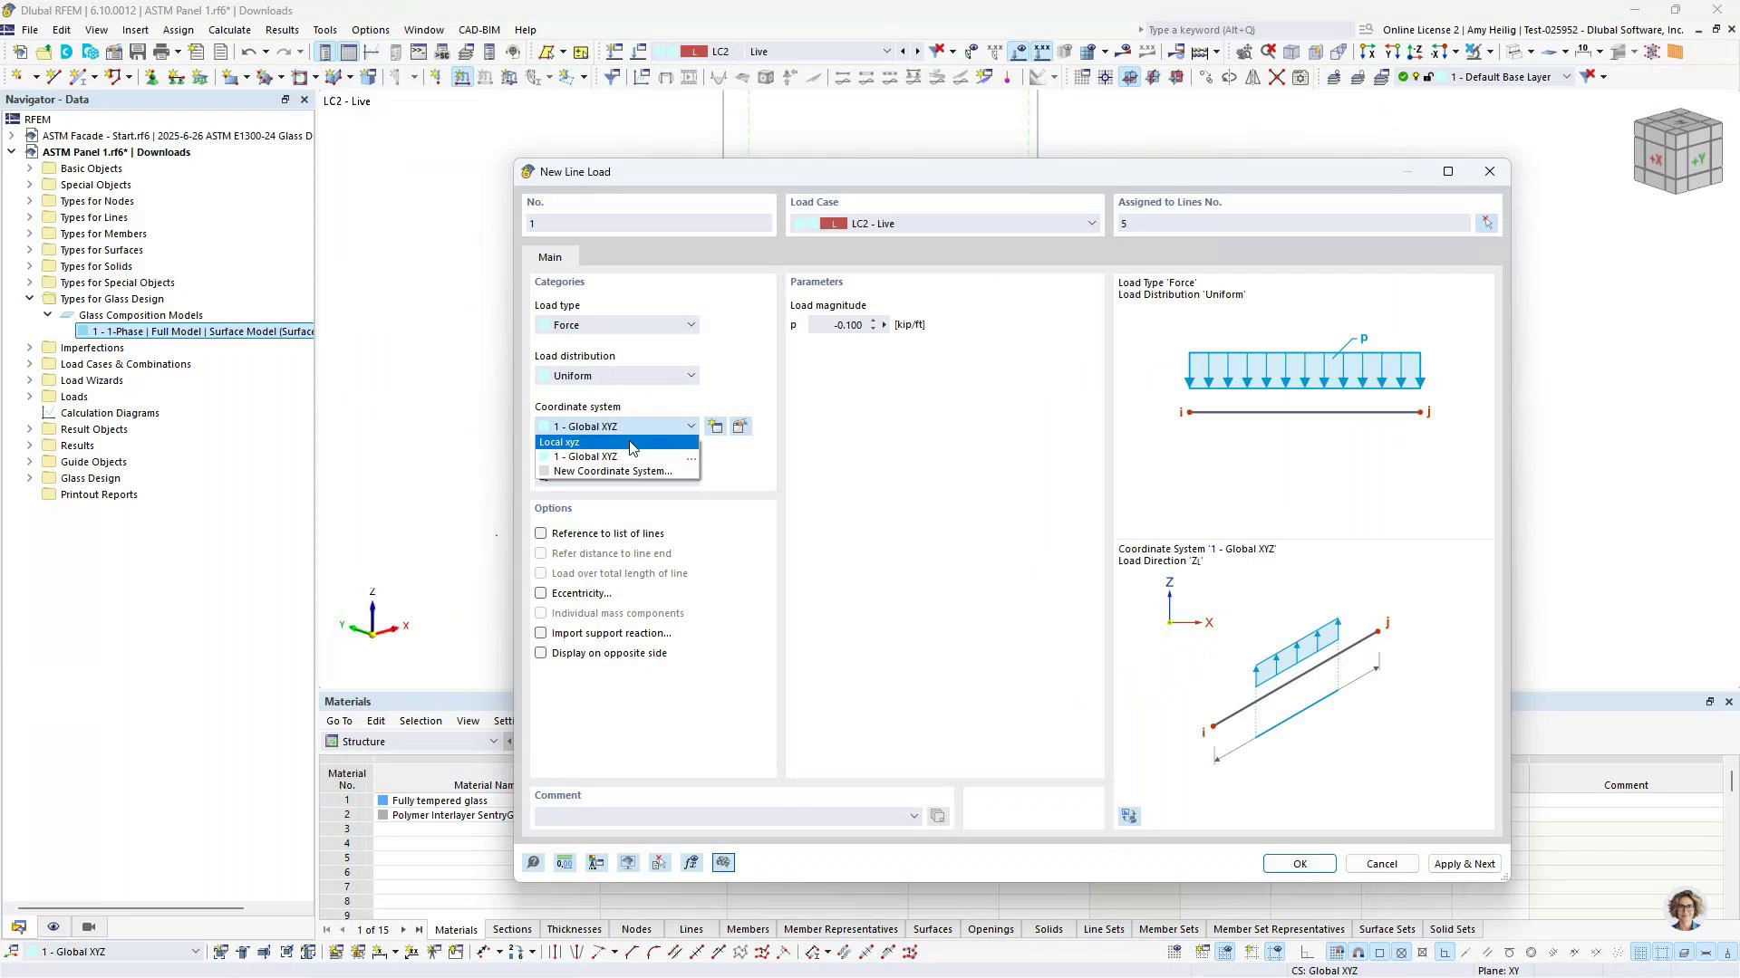
{"action": "left_click", "coordinate": [632, 445]}
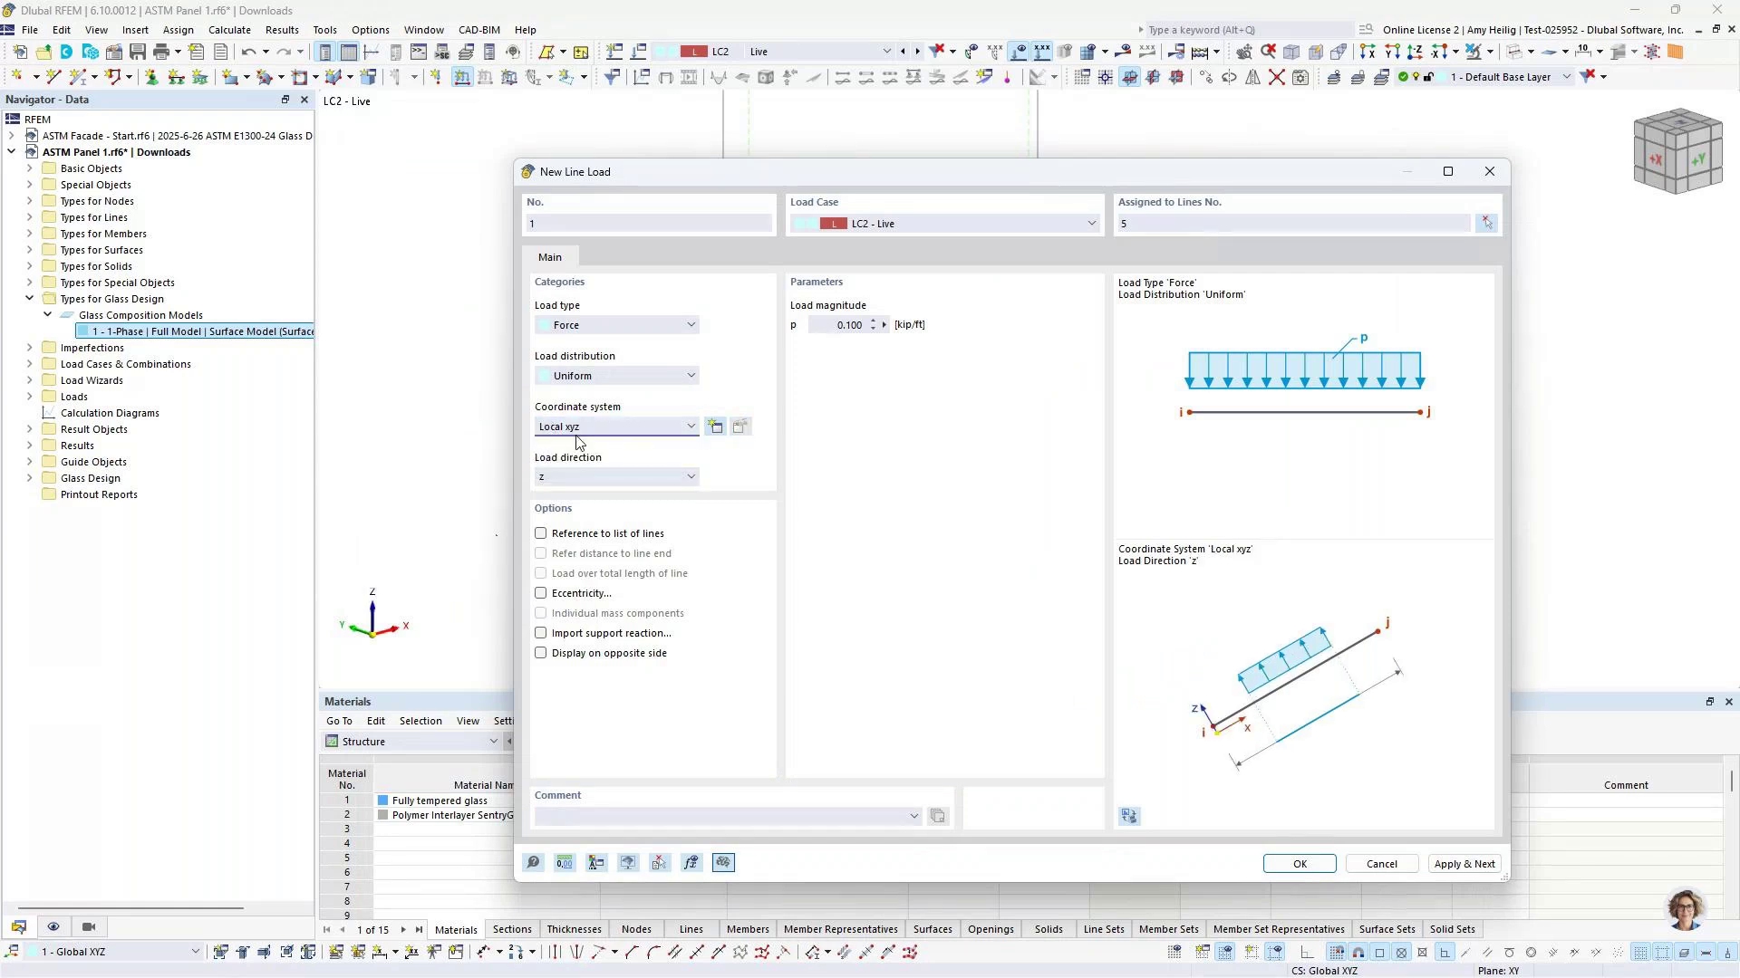
{"action": "left_click_drag", "start_coordinate": [986, 173], "coordinate": [952, 494]}
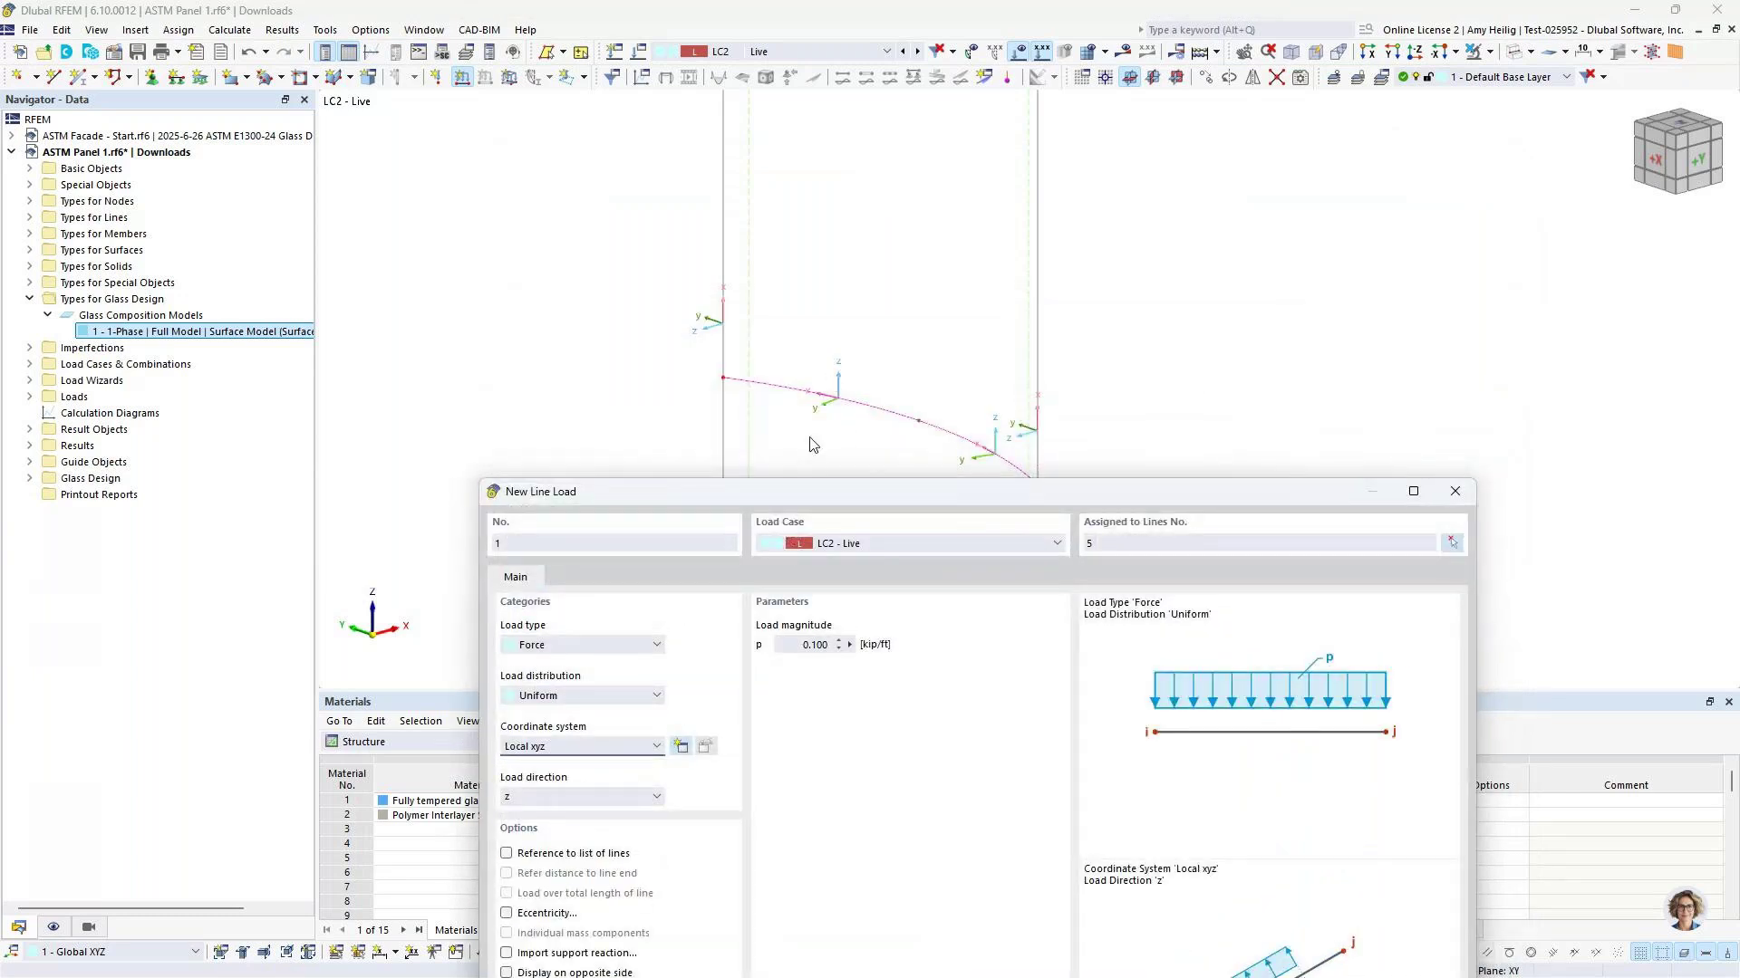
{"action": "left_click_drag", "start_coordinate": [855, 491], "coordinate": [861, 207]}
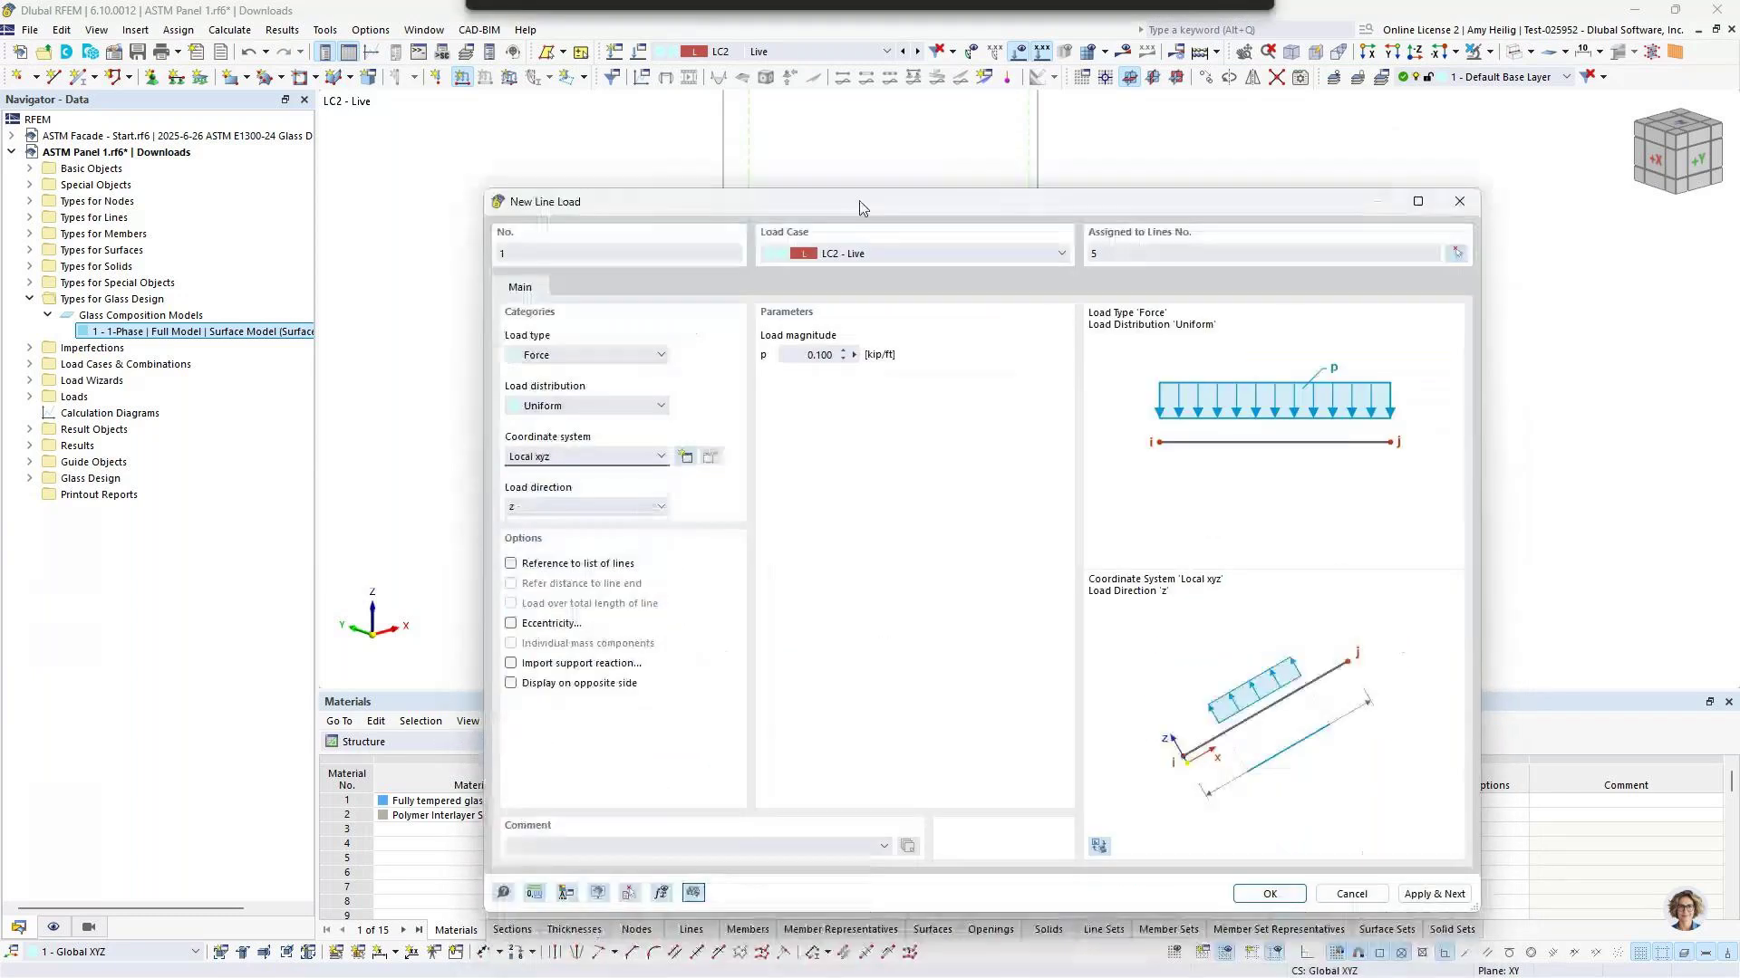
{"action": "left_click", "coordinate": [586, 506]}
{"action": "left_click", "coordinate": [544, 531]}
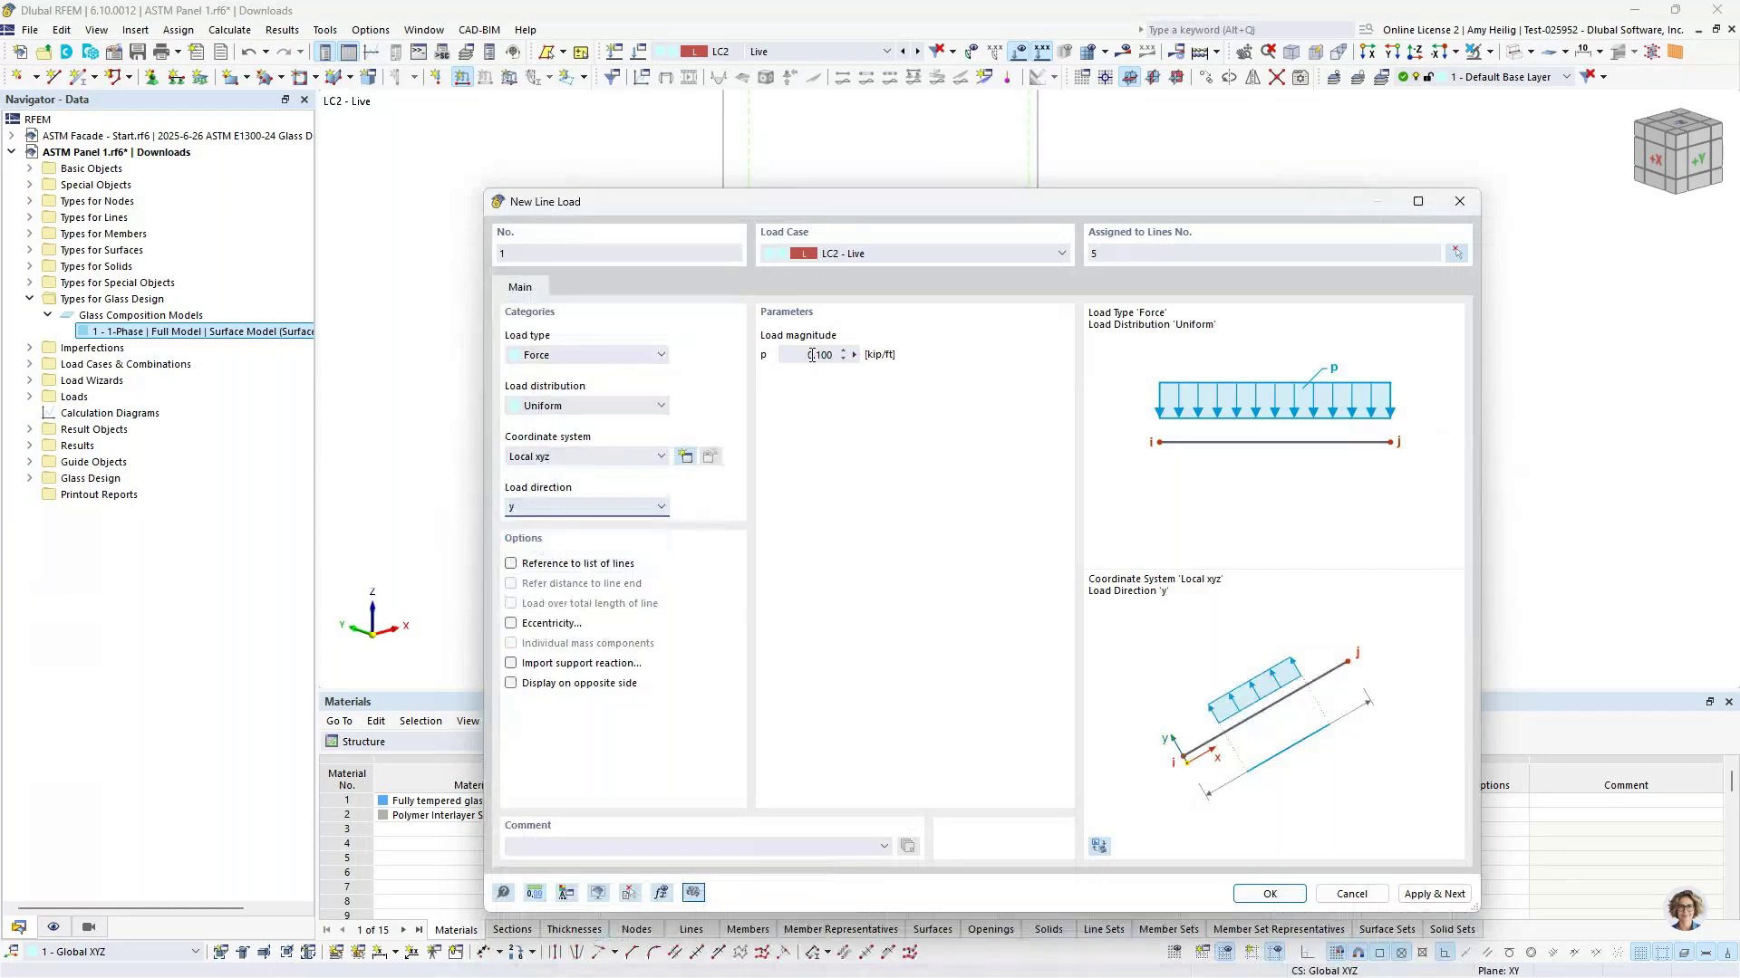
{"action": "left_click", "coordinate": [811, 354]}
{"action": "key", "text": "BackSpace"}
{"action": "type", "text": "-0.07"}
{"action": "left_click", "coordinate": [1254, 900]}
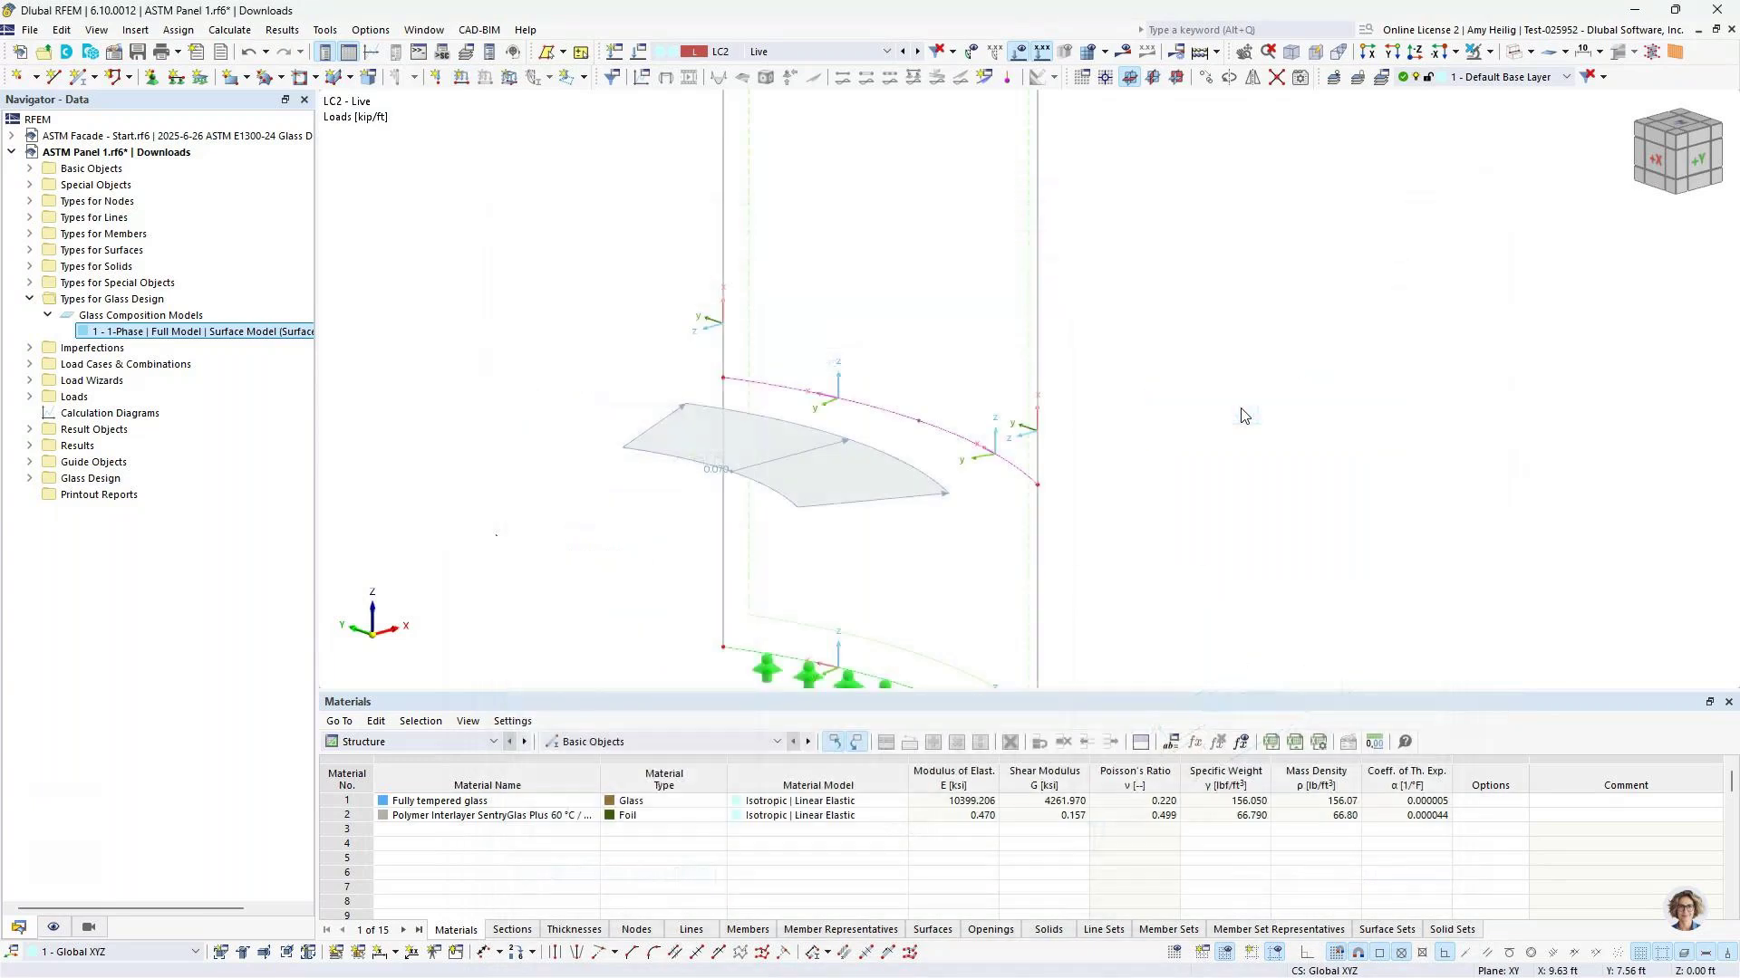
Hide the local axis systems of the lines
{"action": "scroll", "coordinate": [1243, 412], "scroll_direction": "down", "scroll_amount": 3}
{"action": "middle_click_drag", "start_coordinate": [1239, 413], "coordinate": [1076, 467]}
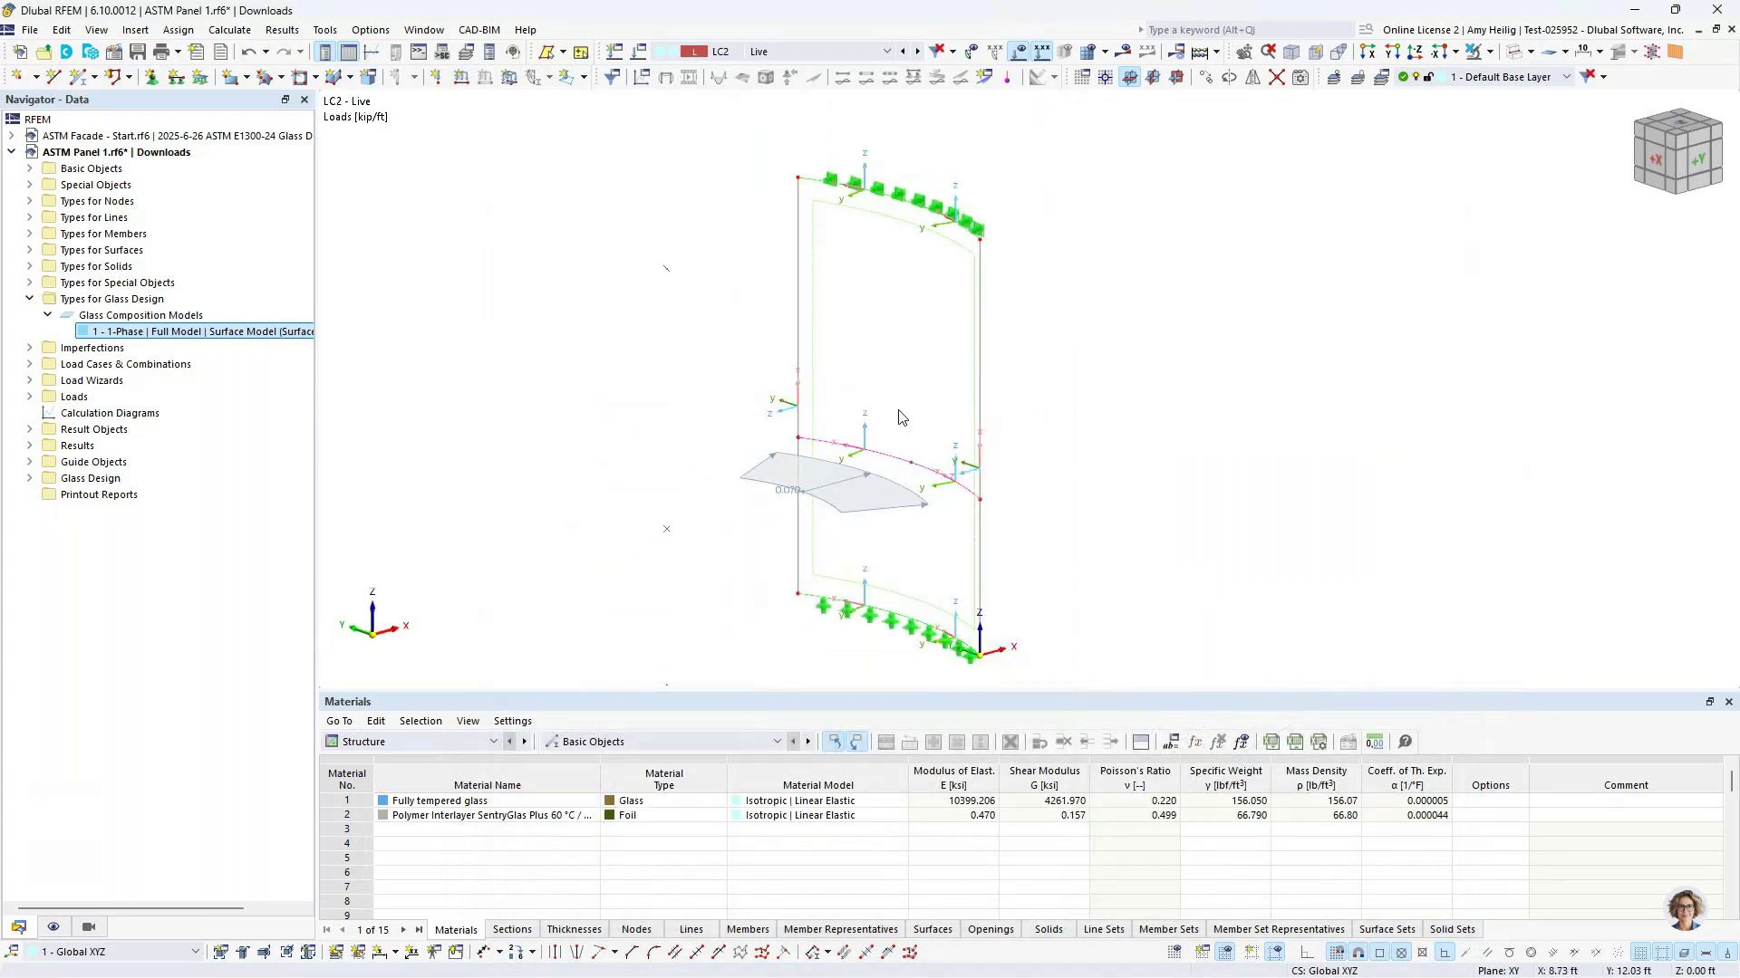
{"action": "right_click", "coordinate": [877, 458]}
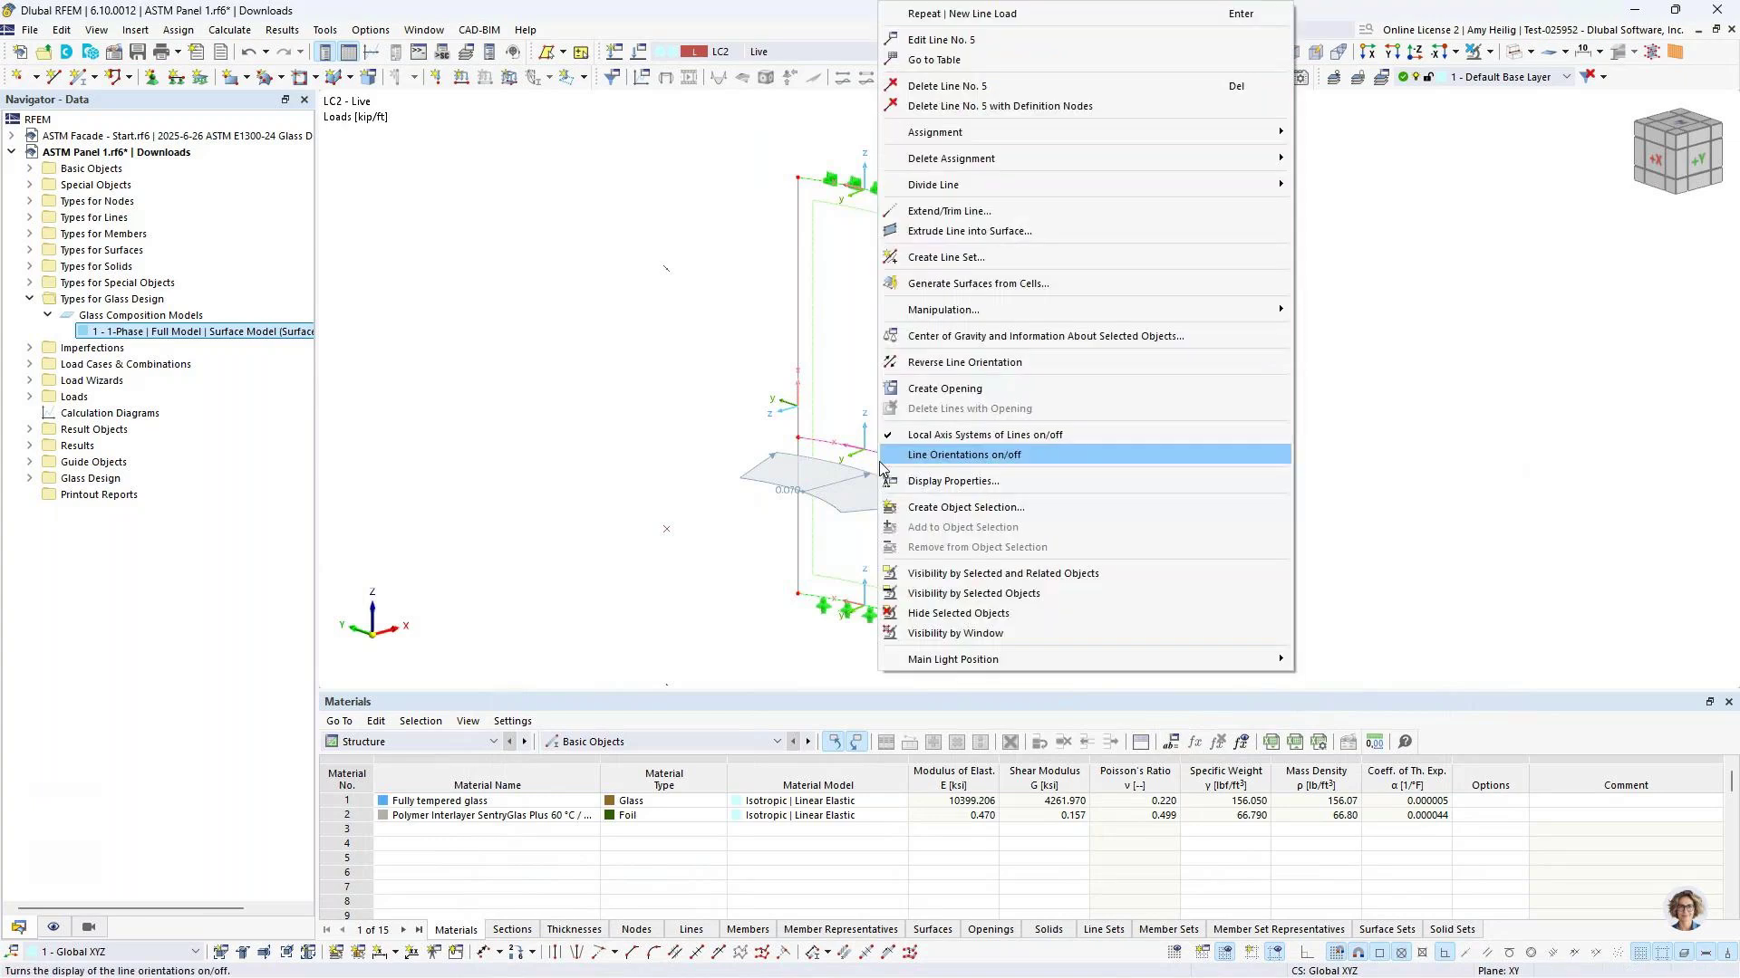
{"action": "left_click", "coordinate": [1119, 460]}
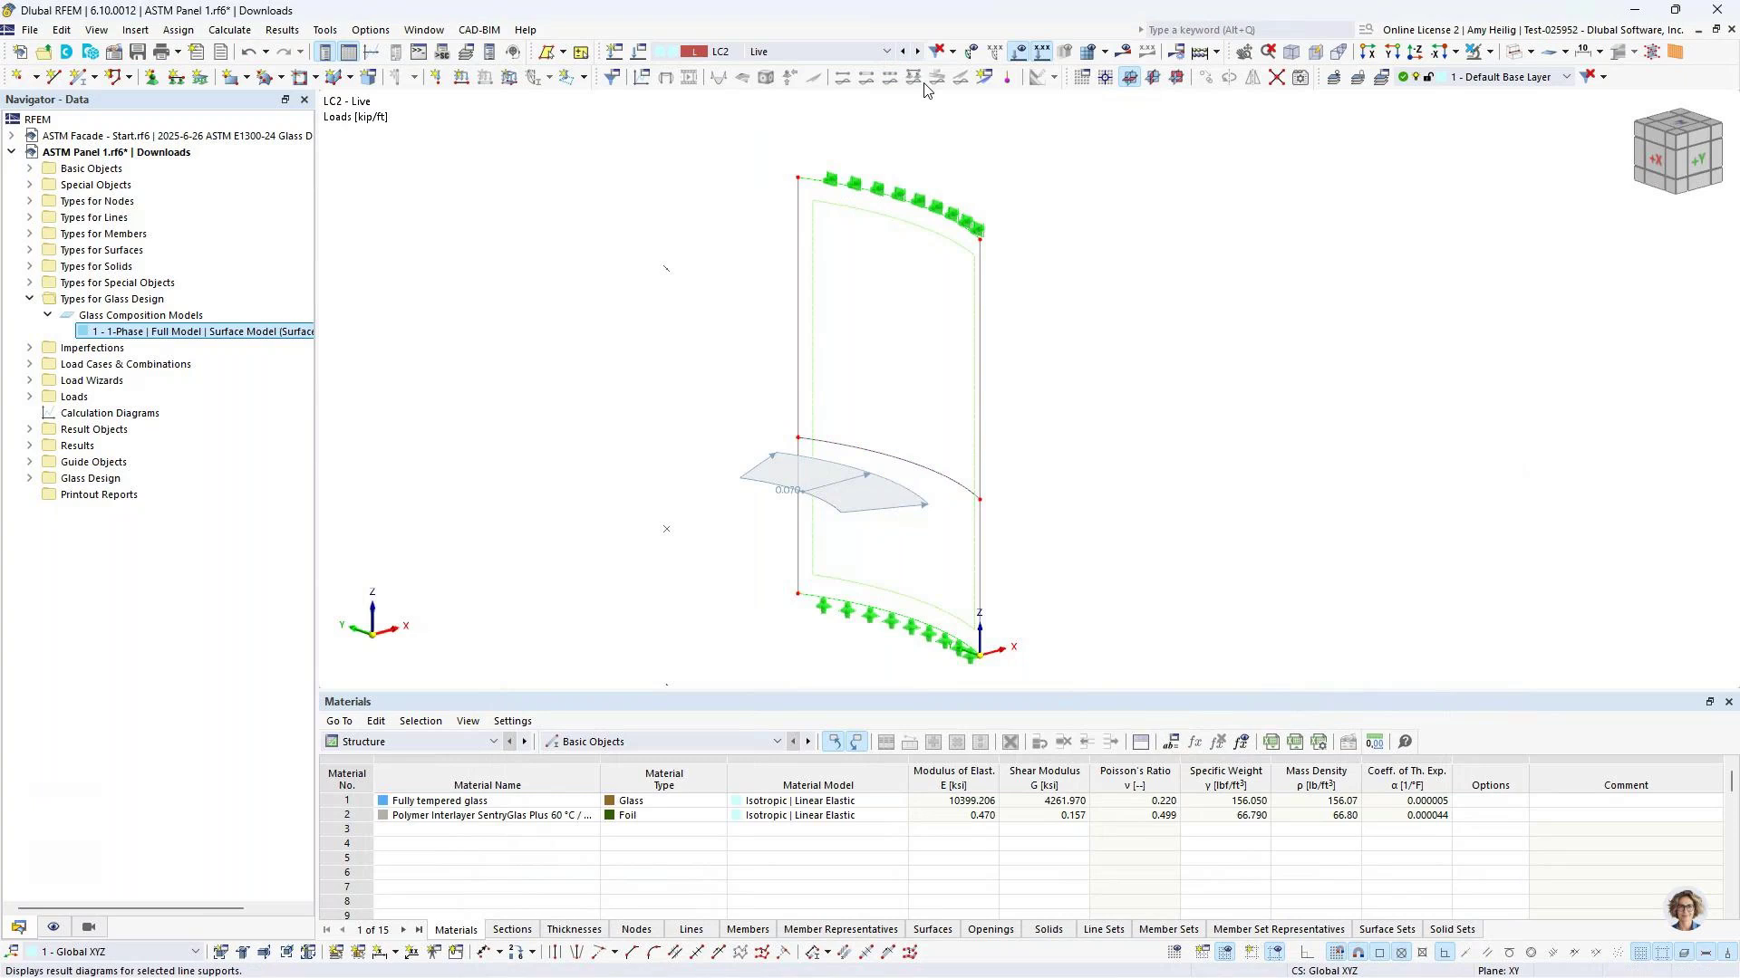
Switch to the Wind Pressure load case and show the local axis system of the panel surface
{"action": "left_click", "coordinate": [918, 52]}
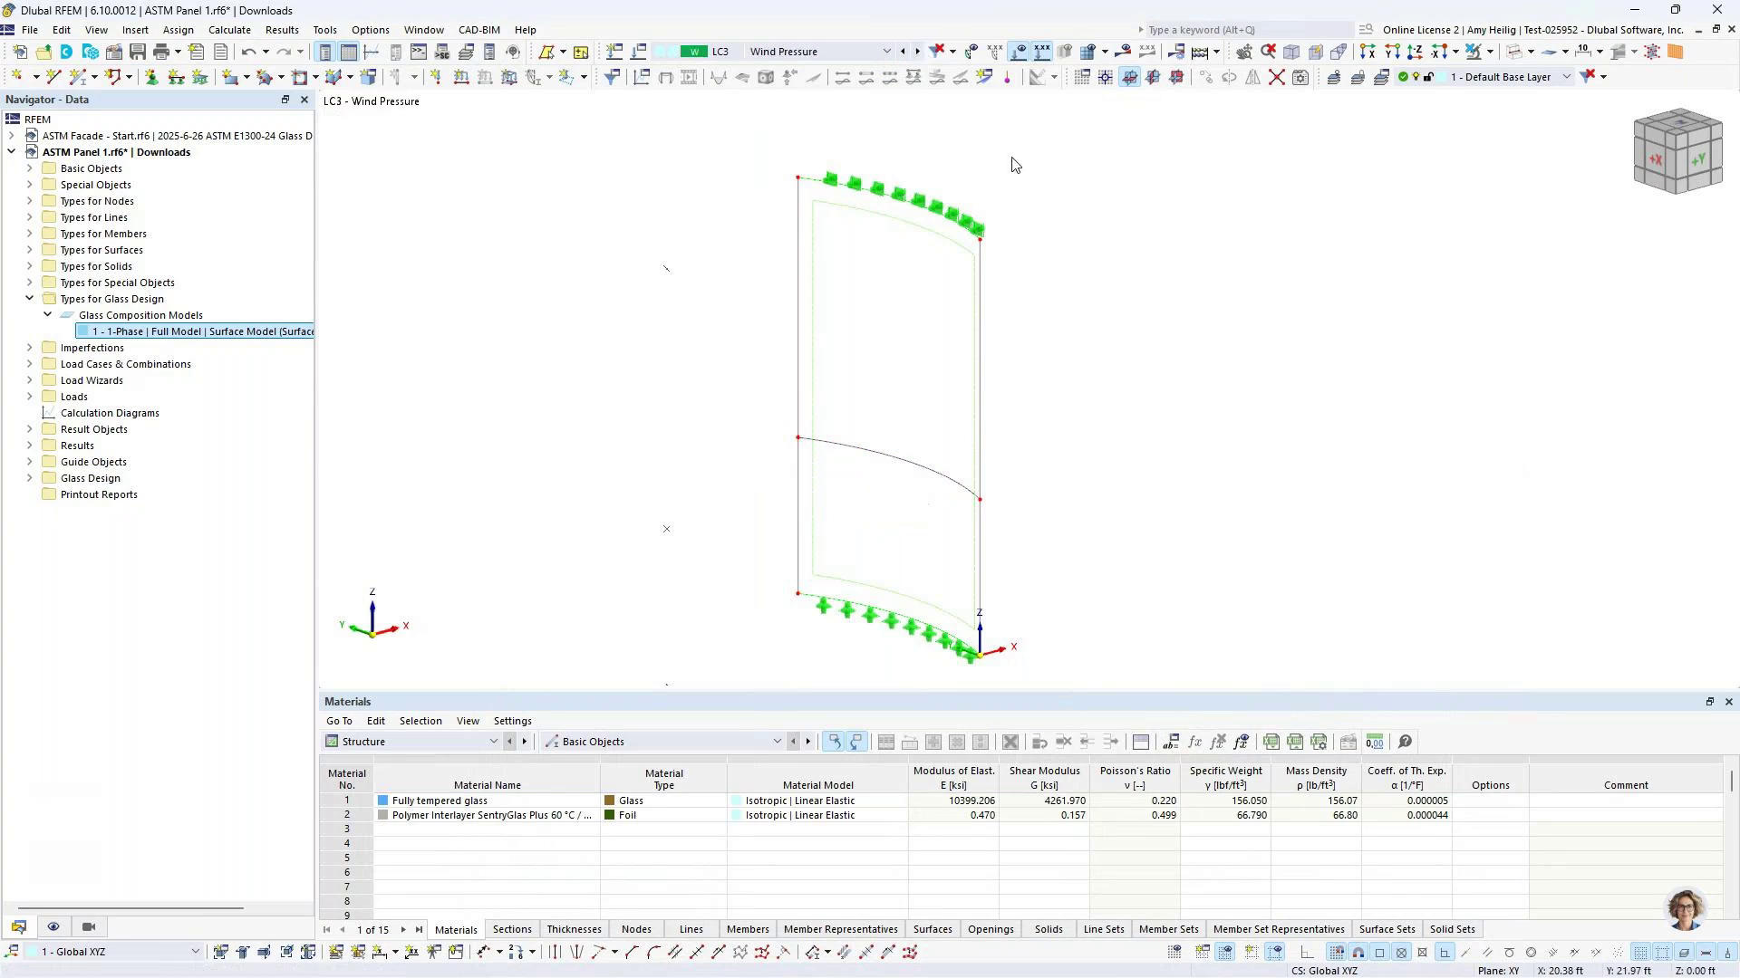
{"action": "right_click", "coordinate": [911, 229]}
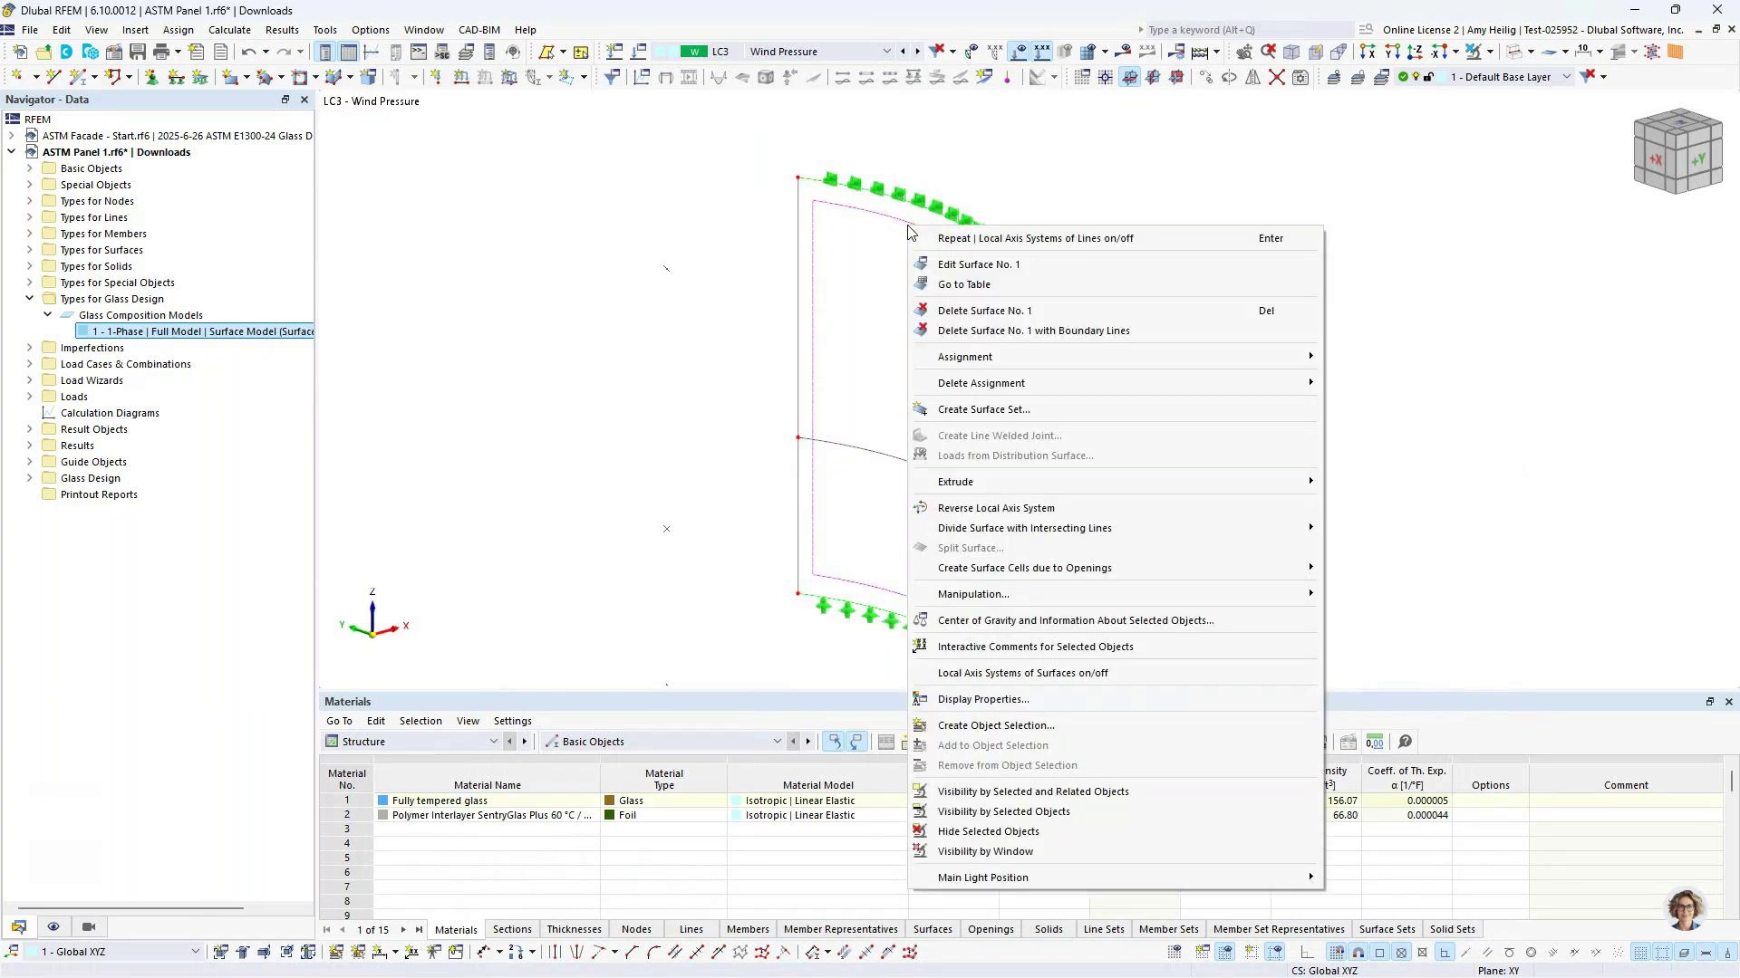
{"action": "left_click", "coordinate": [1005, 672]}
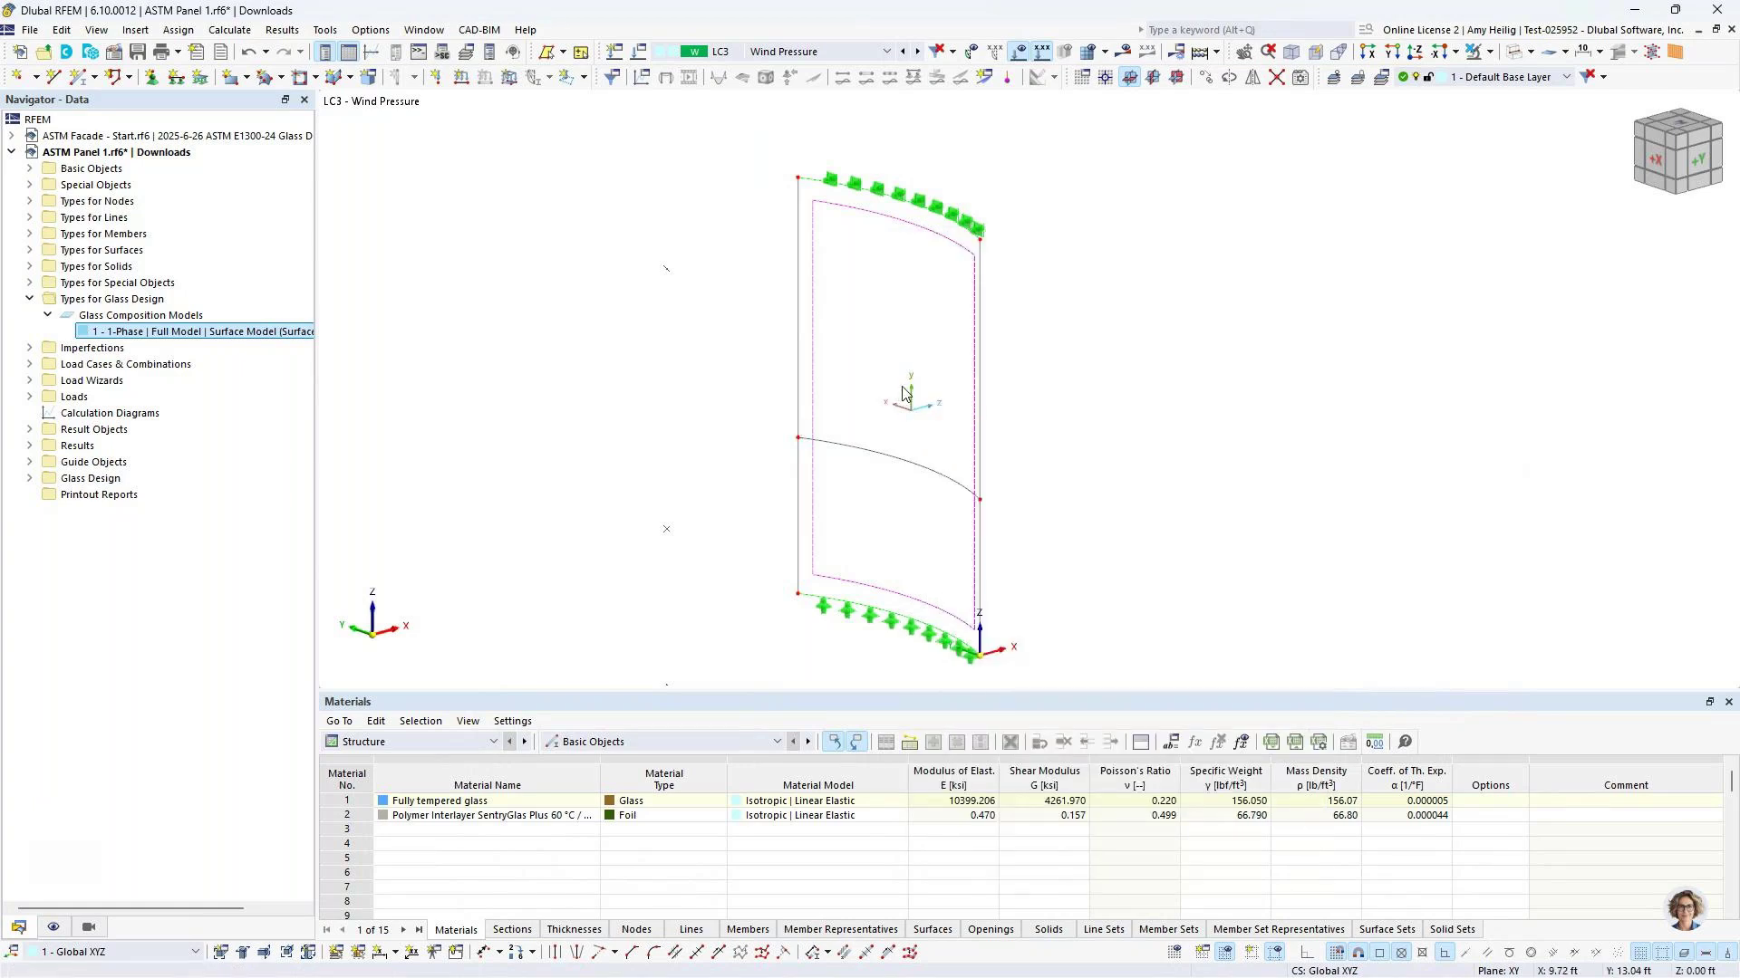
Apply a uniform Wind Pressure surface load of -0.03 ksf in the local z direction to surface 1 and check its direction
{"action": "left_click", "coordinate": [510, 78]}
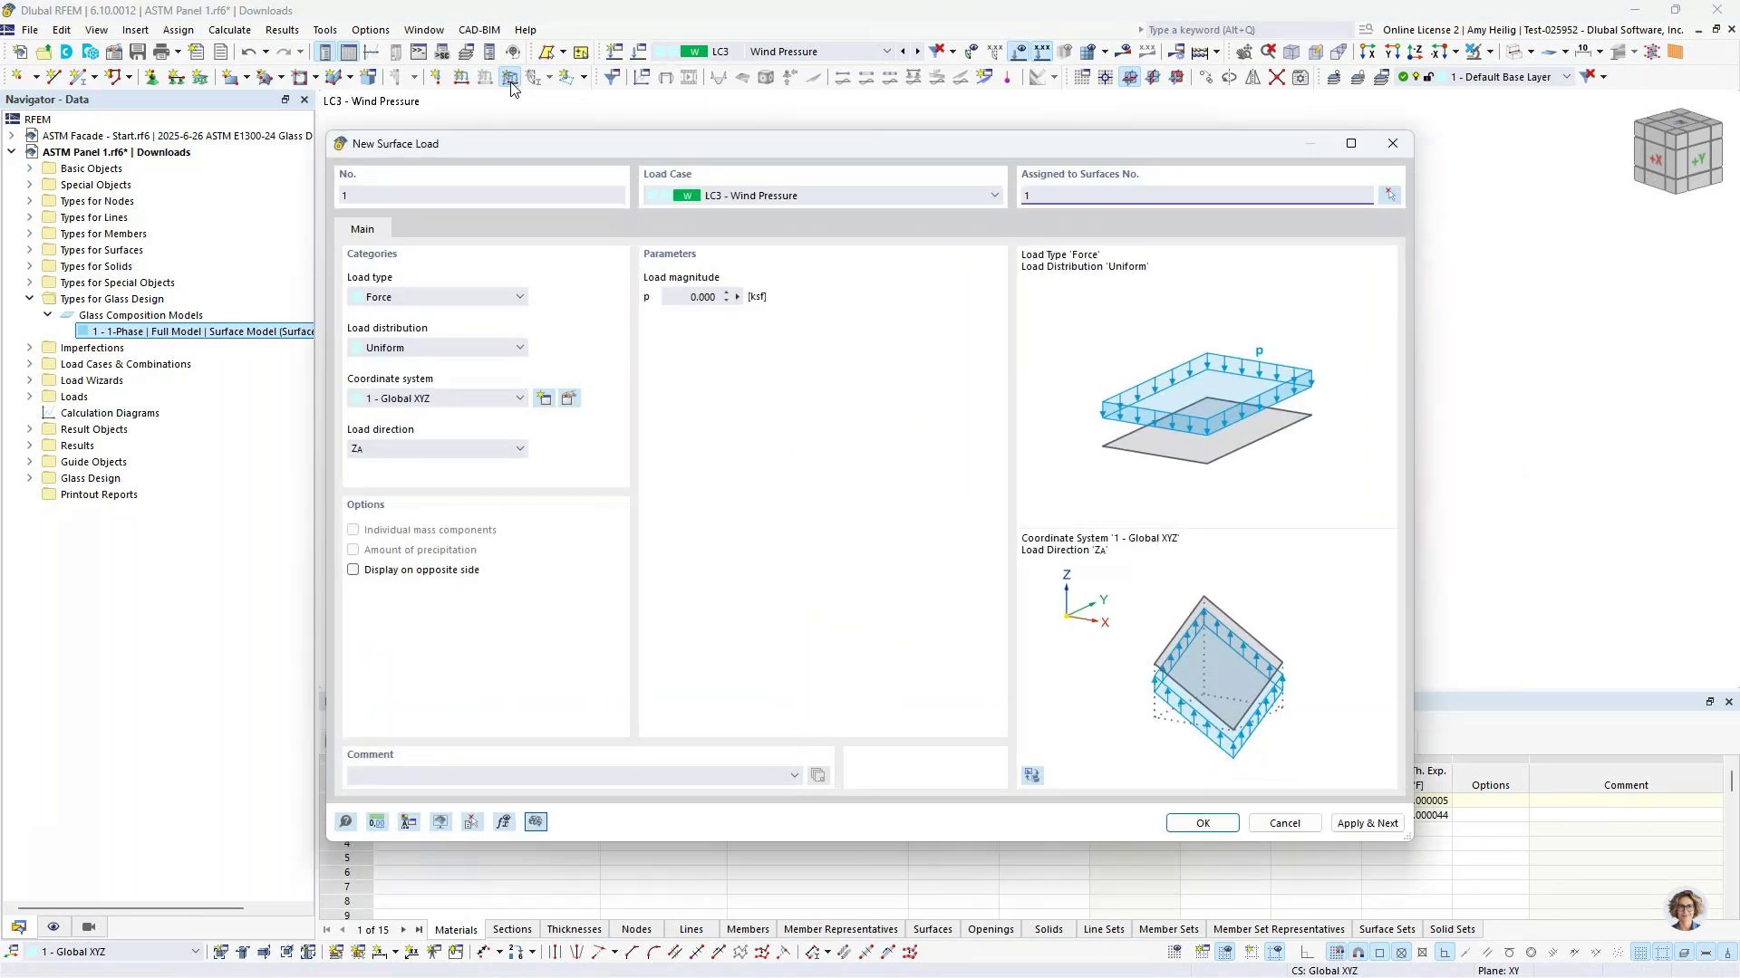
{"action": "left_click", "coordinate": [474, 398]}
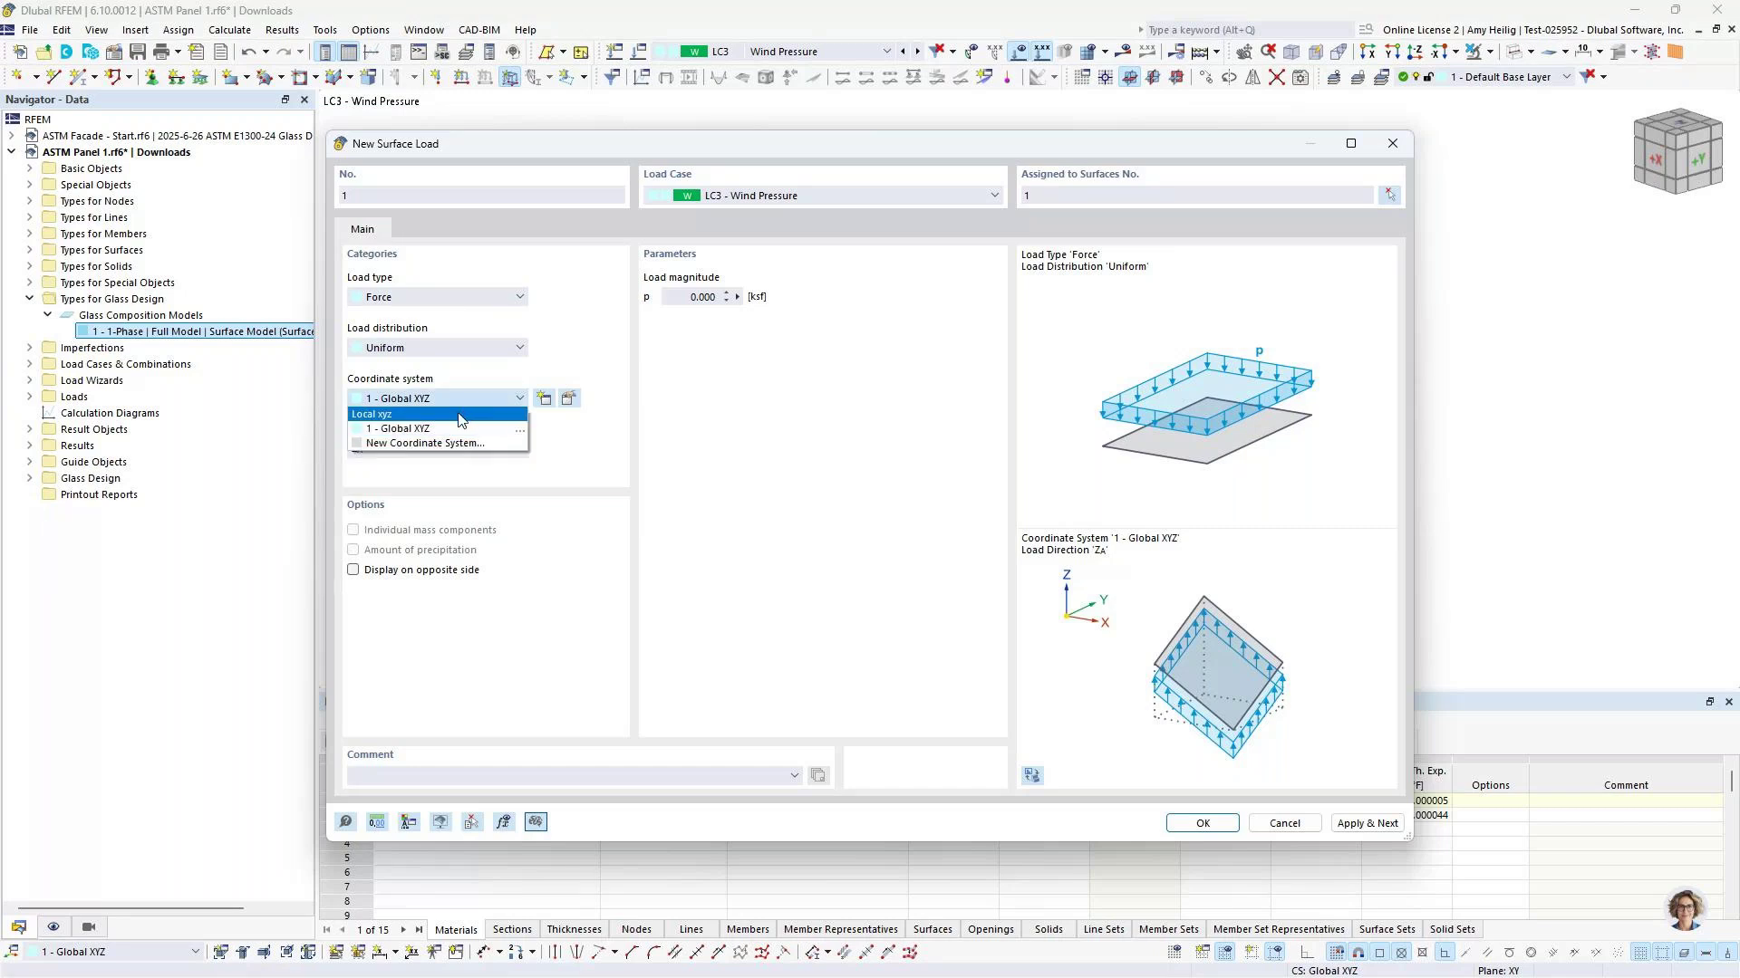
{"action": "left_click", "coordinate": [460, 414]}
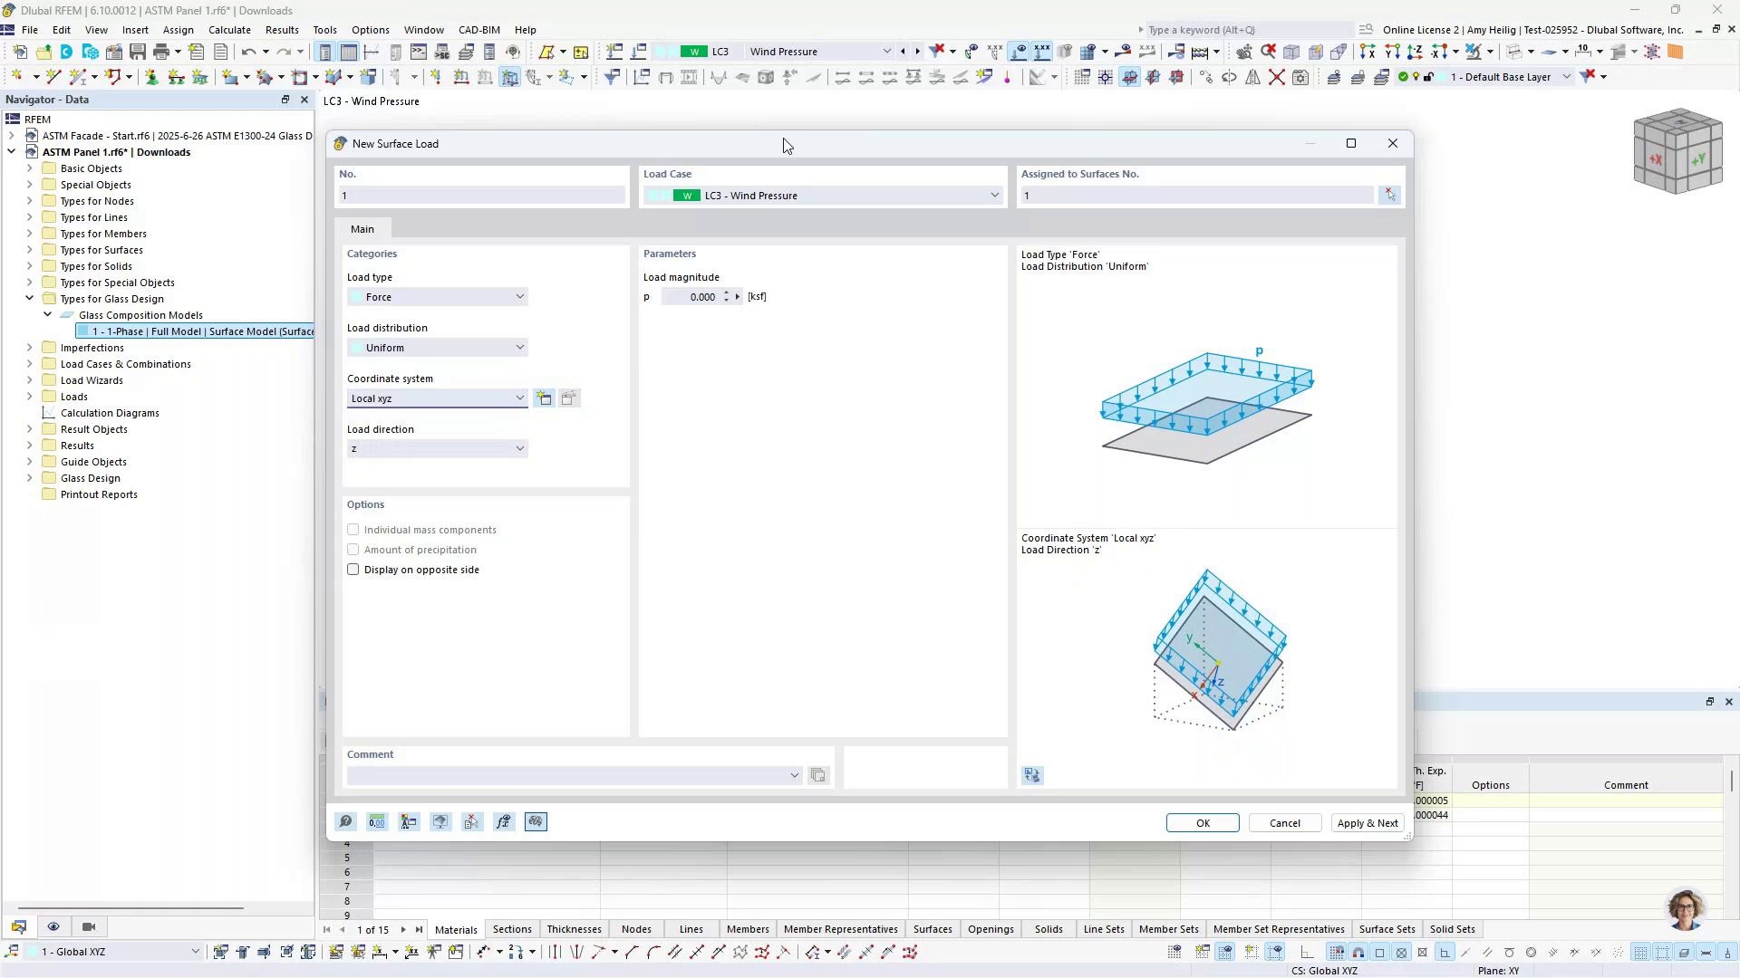
{"action": "left_click_drag", "start_coordinate": [785, 145], "coordinate": [806, 563]}
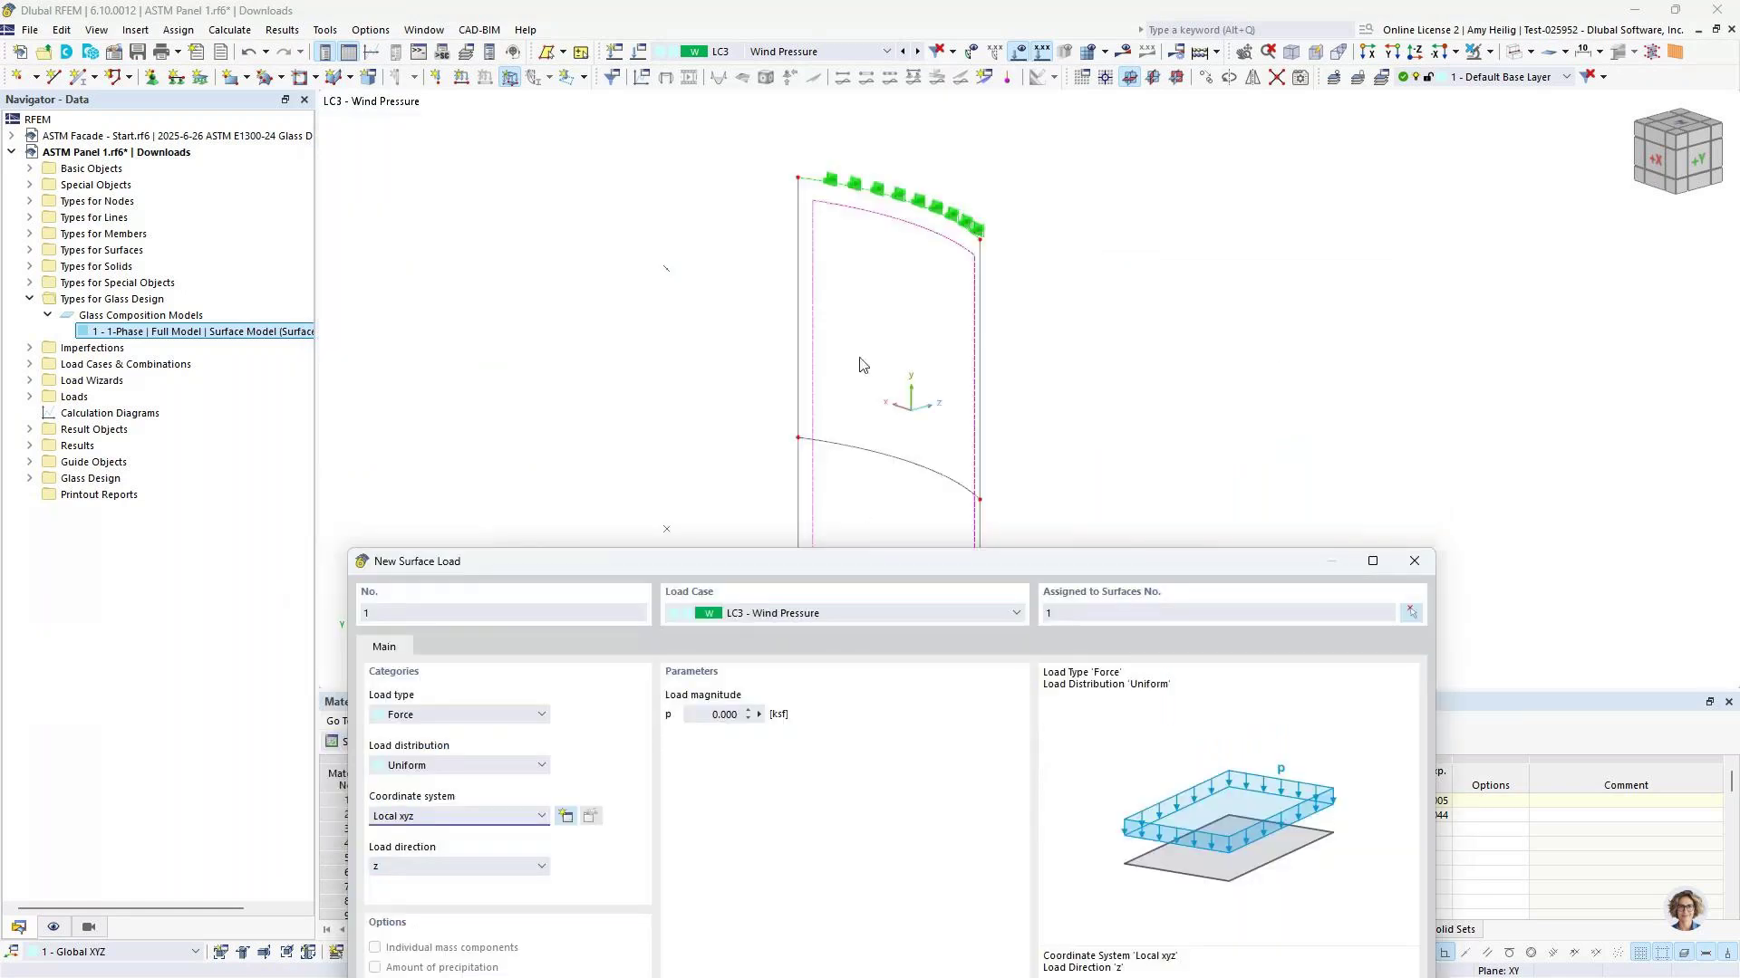
{"action": "left_click_drag", "start_coordinate": [875, 561], "coordinate": [922, 164]}
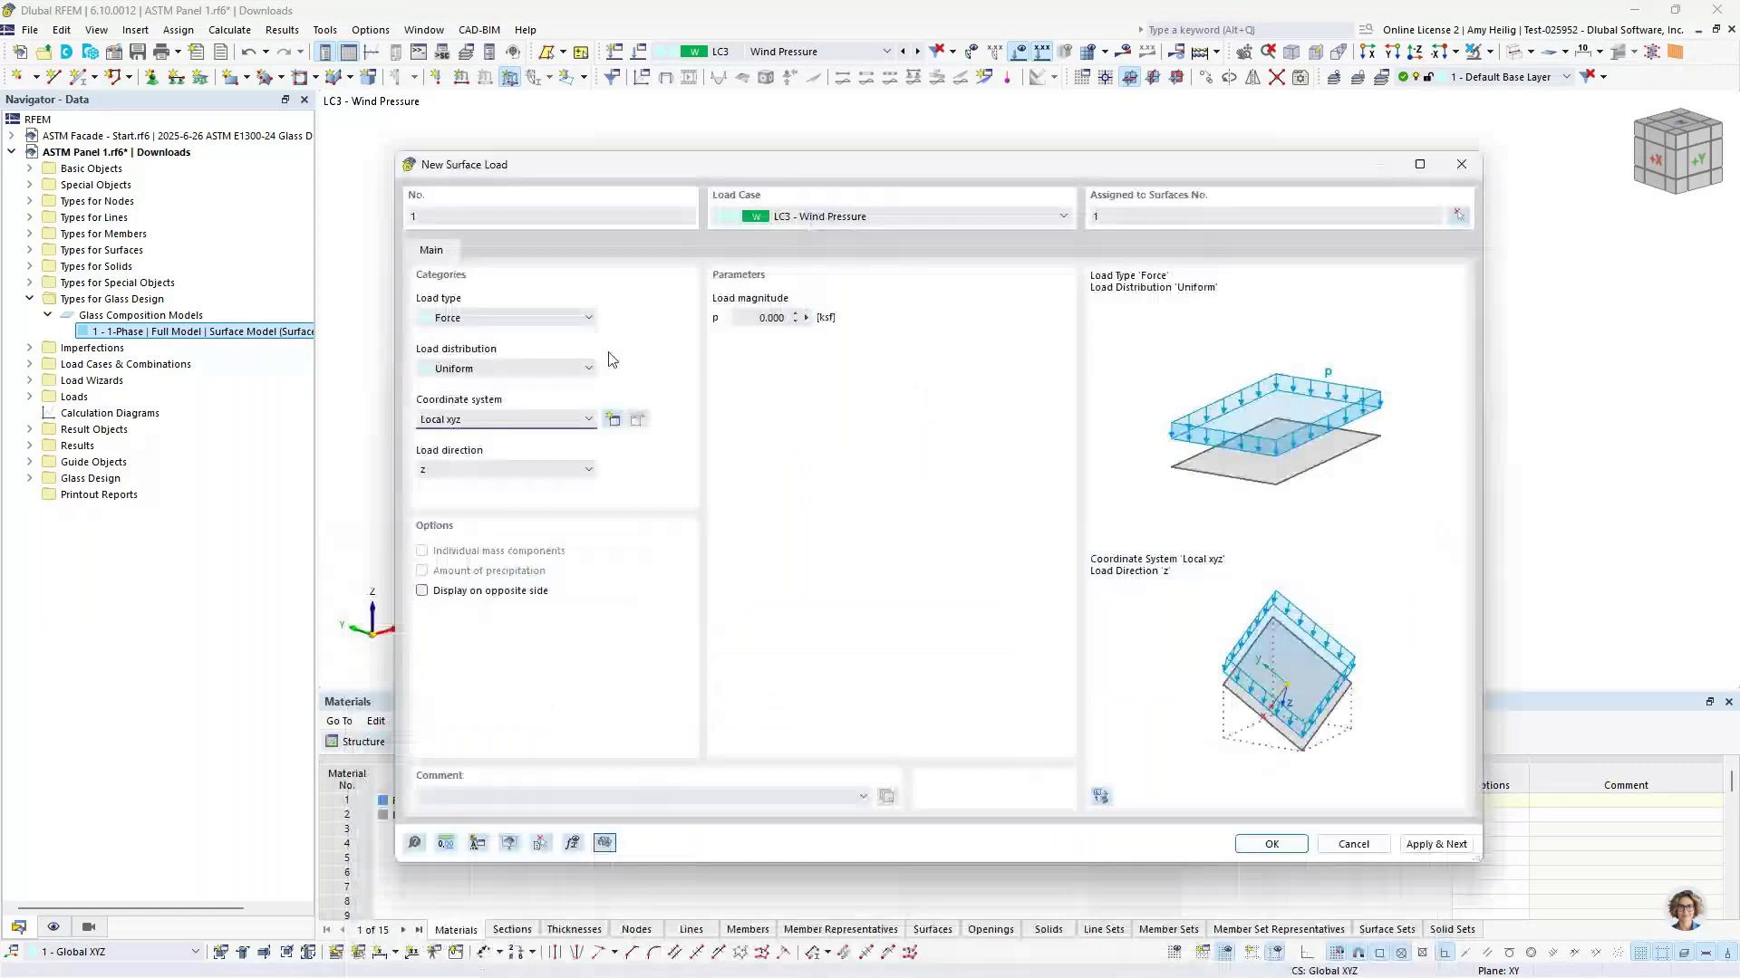
{"action": "left_click_drag", "start_coordinate": [791, 170], "coordinate": [946, 171]}
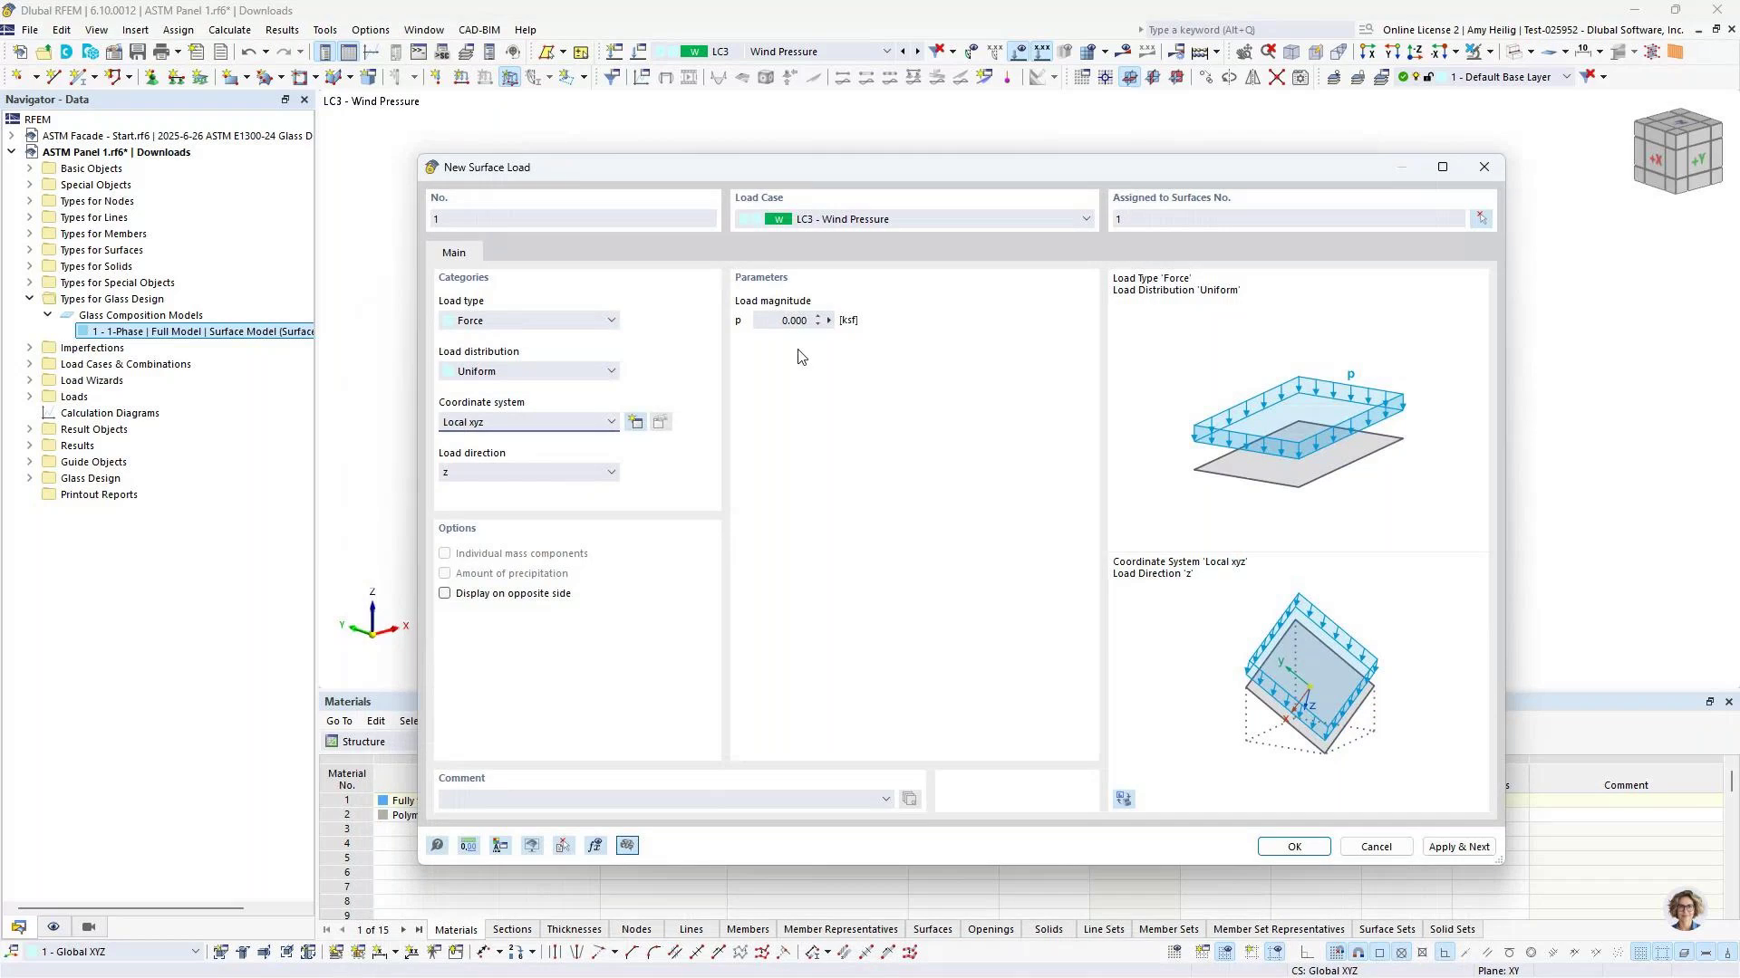
{"action": "left_click", "coordinate": [827, 322]}
{"action": "type", "text": "-0.03"}
{"action": "left_click", "coordinate": [1441, 847]}
{"action": "mouse_move", "coordinate": [1161, 166]}
{"action": "left_mouse_down"}
{"action": "mouse_move", "coordinate": [1143, 536]}
{"action": "mouse_move", "coordinate": [1158, 650]}
{"action": "left_mouse_up"}
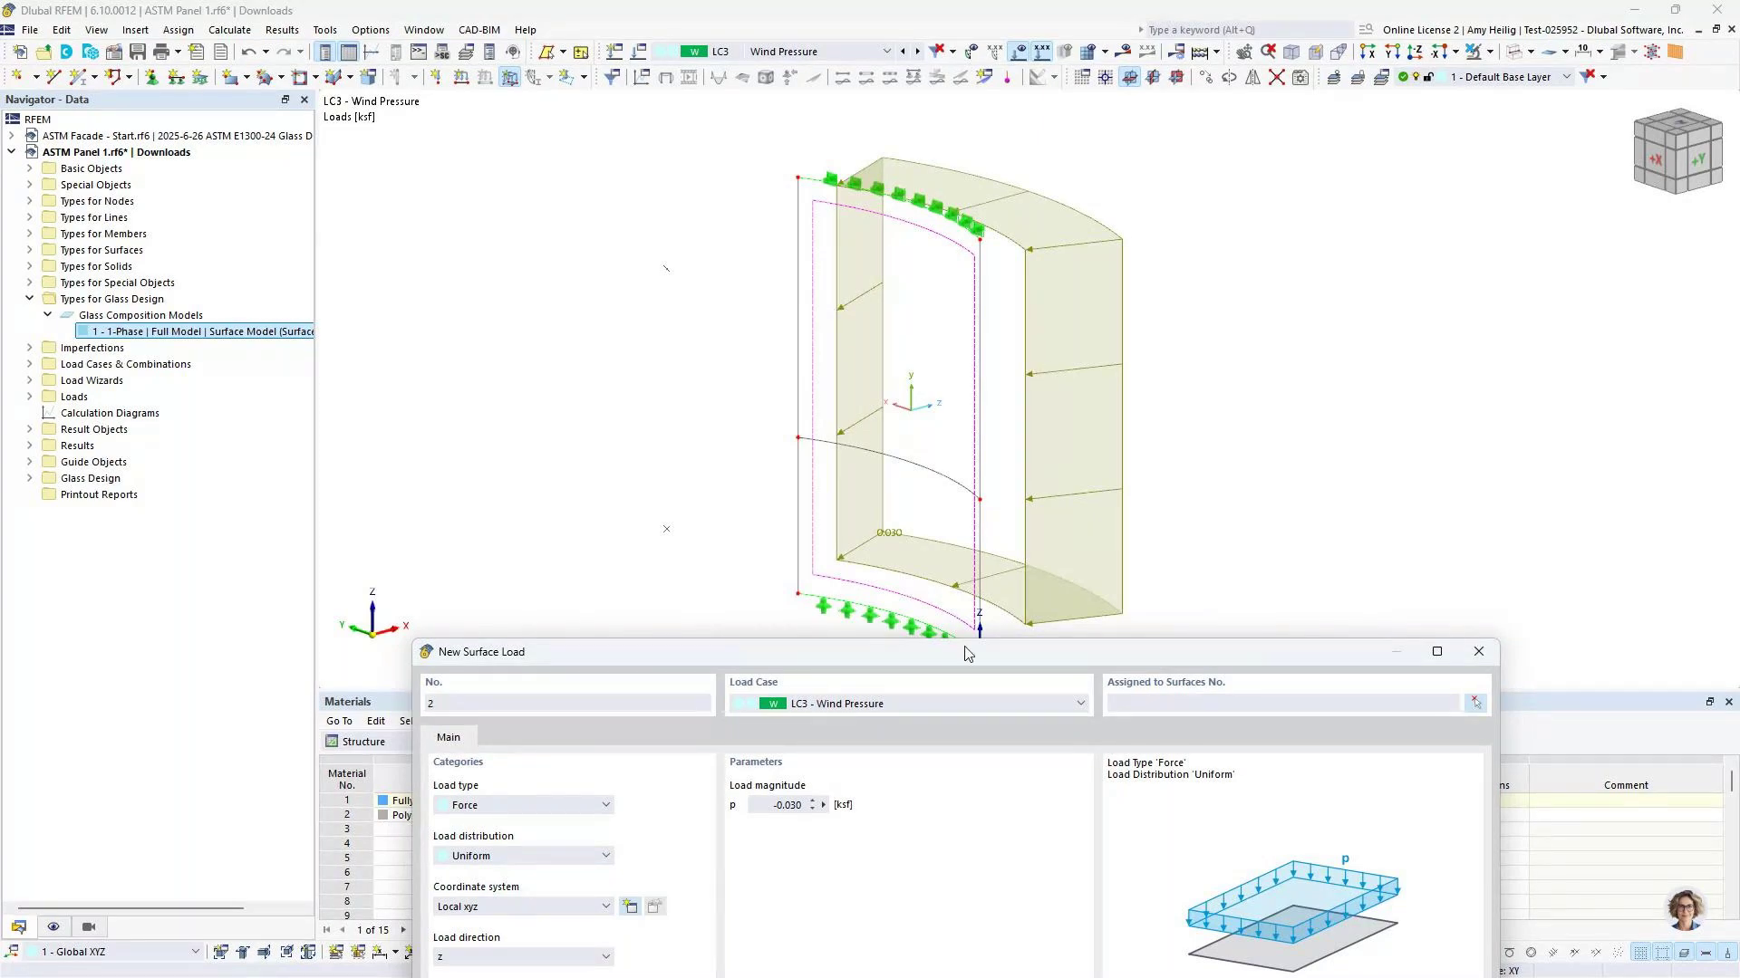
{"action": "left_click_drag", "start_coordinate": [971, 651], "coordinate": [953, 162]}
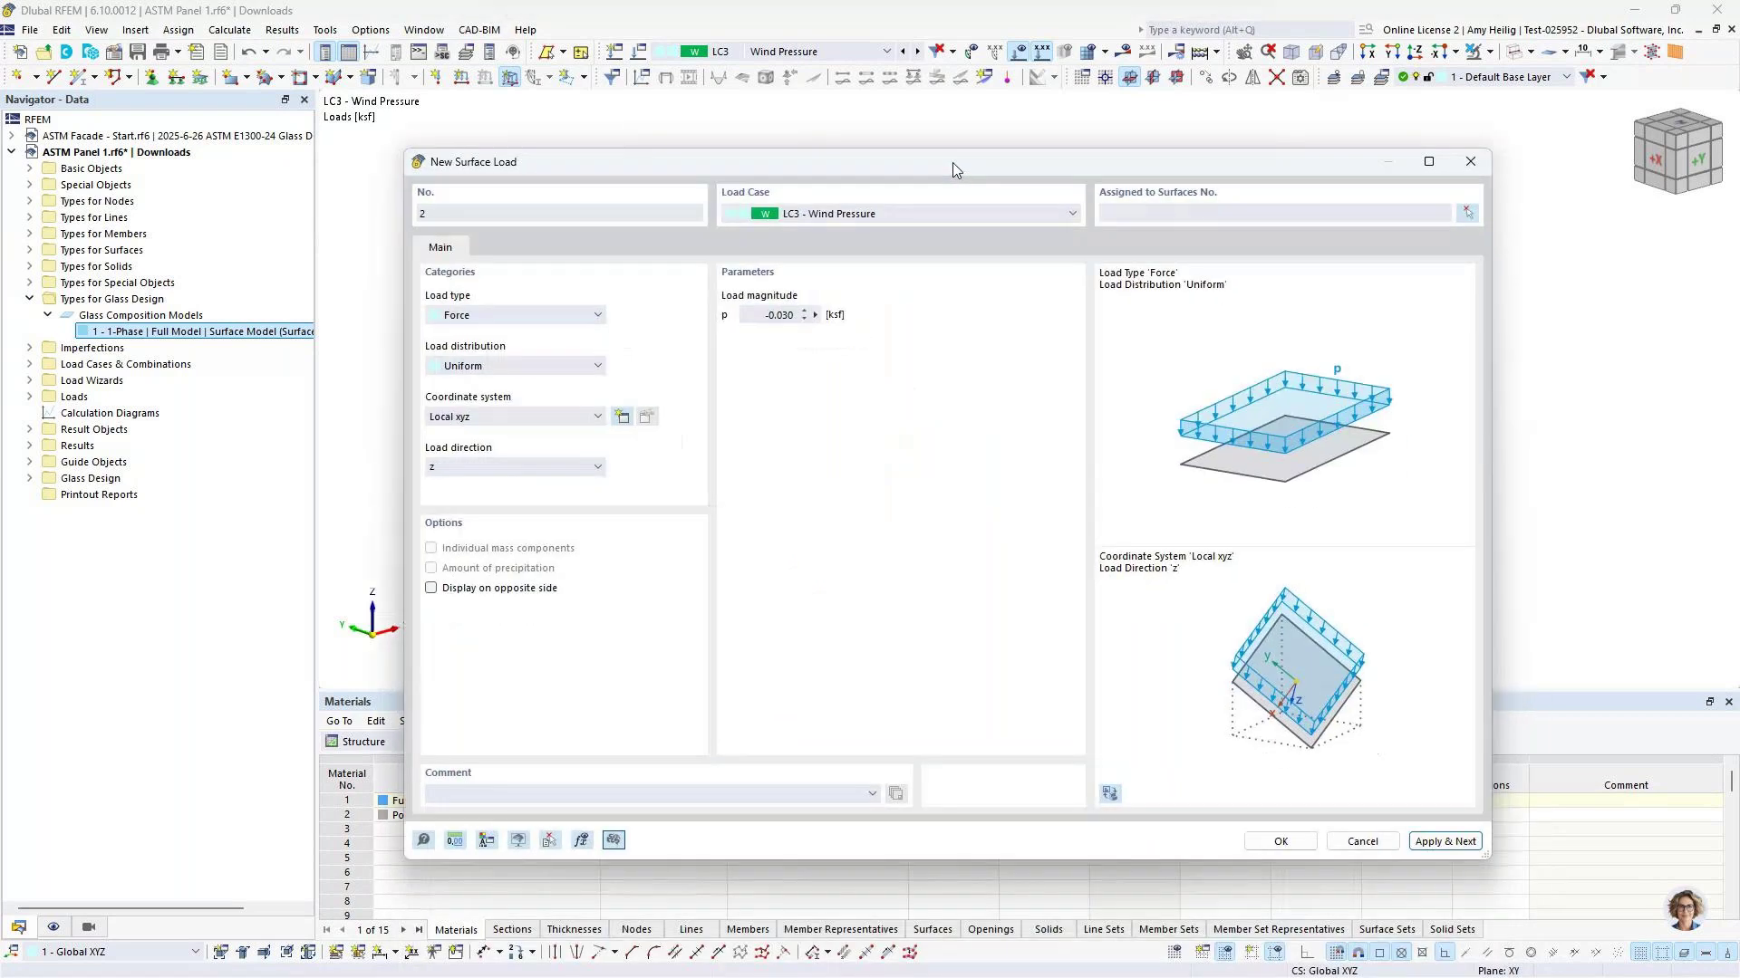
Apply a uniform Wind Suction surface load of 0.015 ksf in the local z direction to surface 1
{"action": "left_click", "coordinate": [910, 214]}
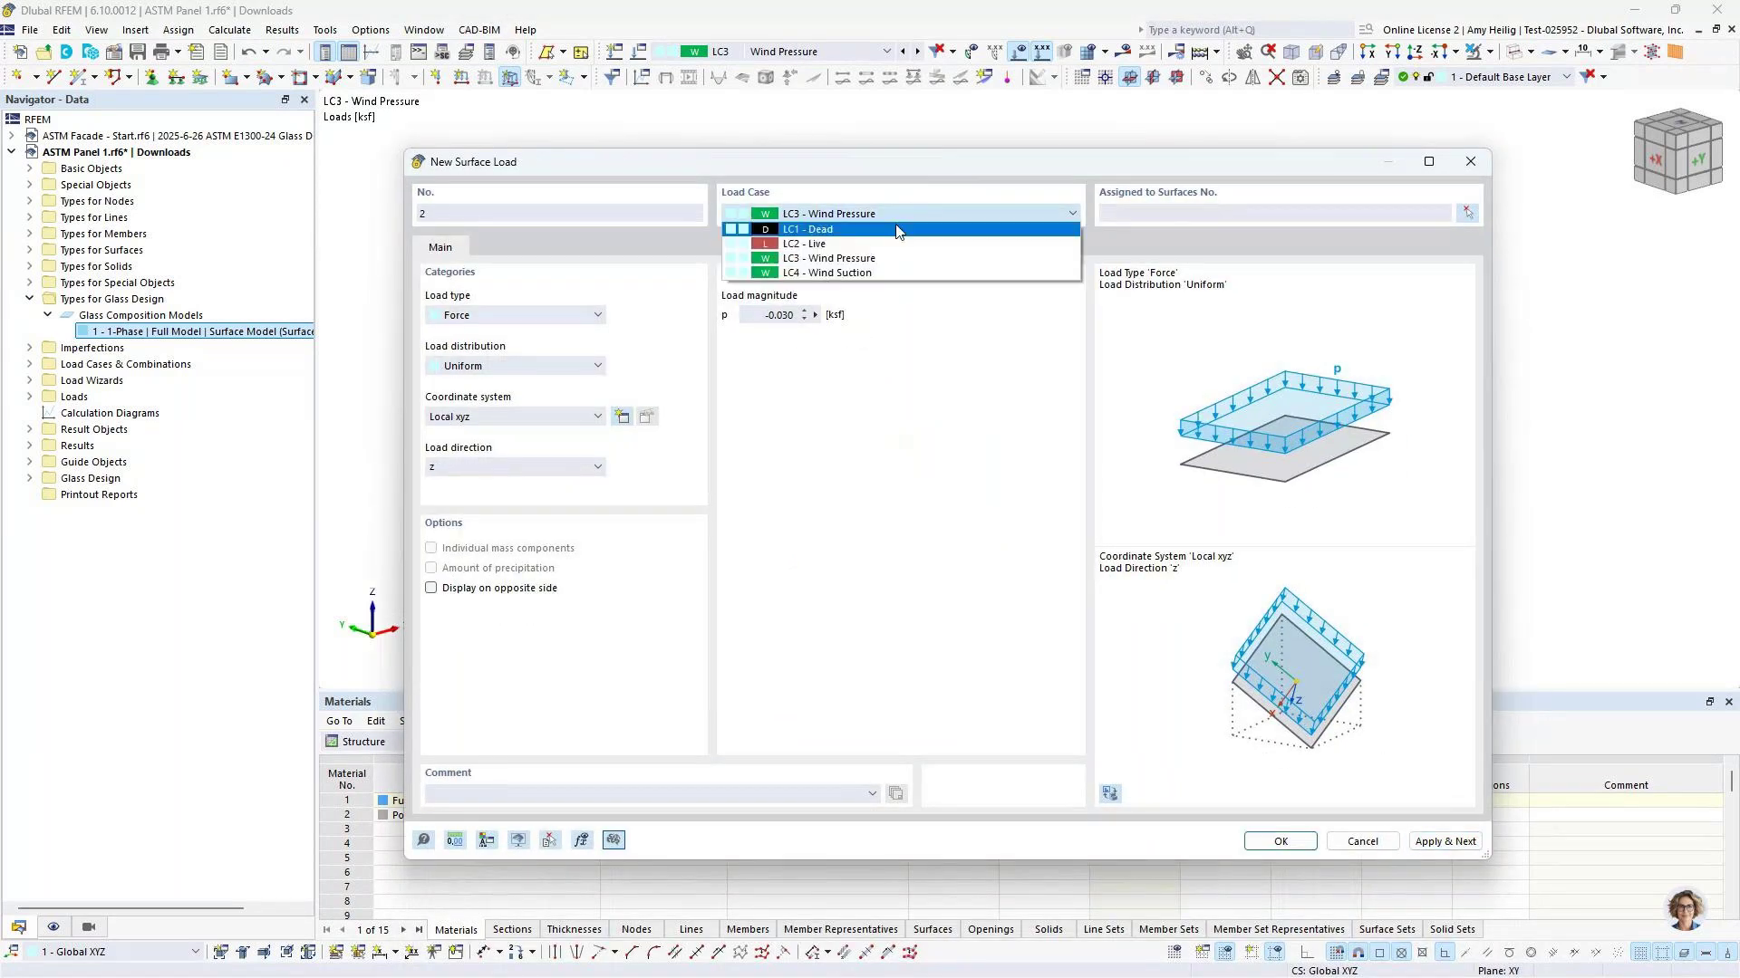
{"action": "left_click", "coordinate": [827, 273]}
{"action": "left_click", "coordinate": [760, 317]}
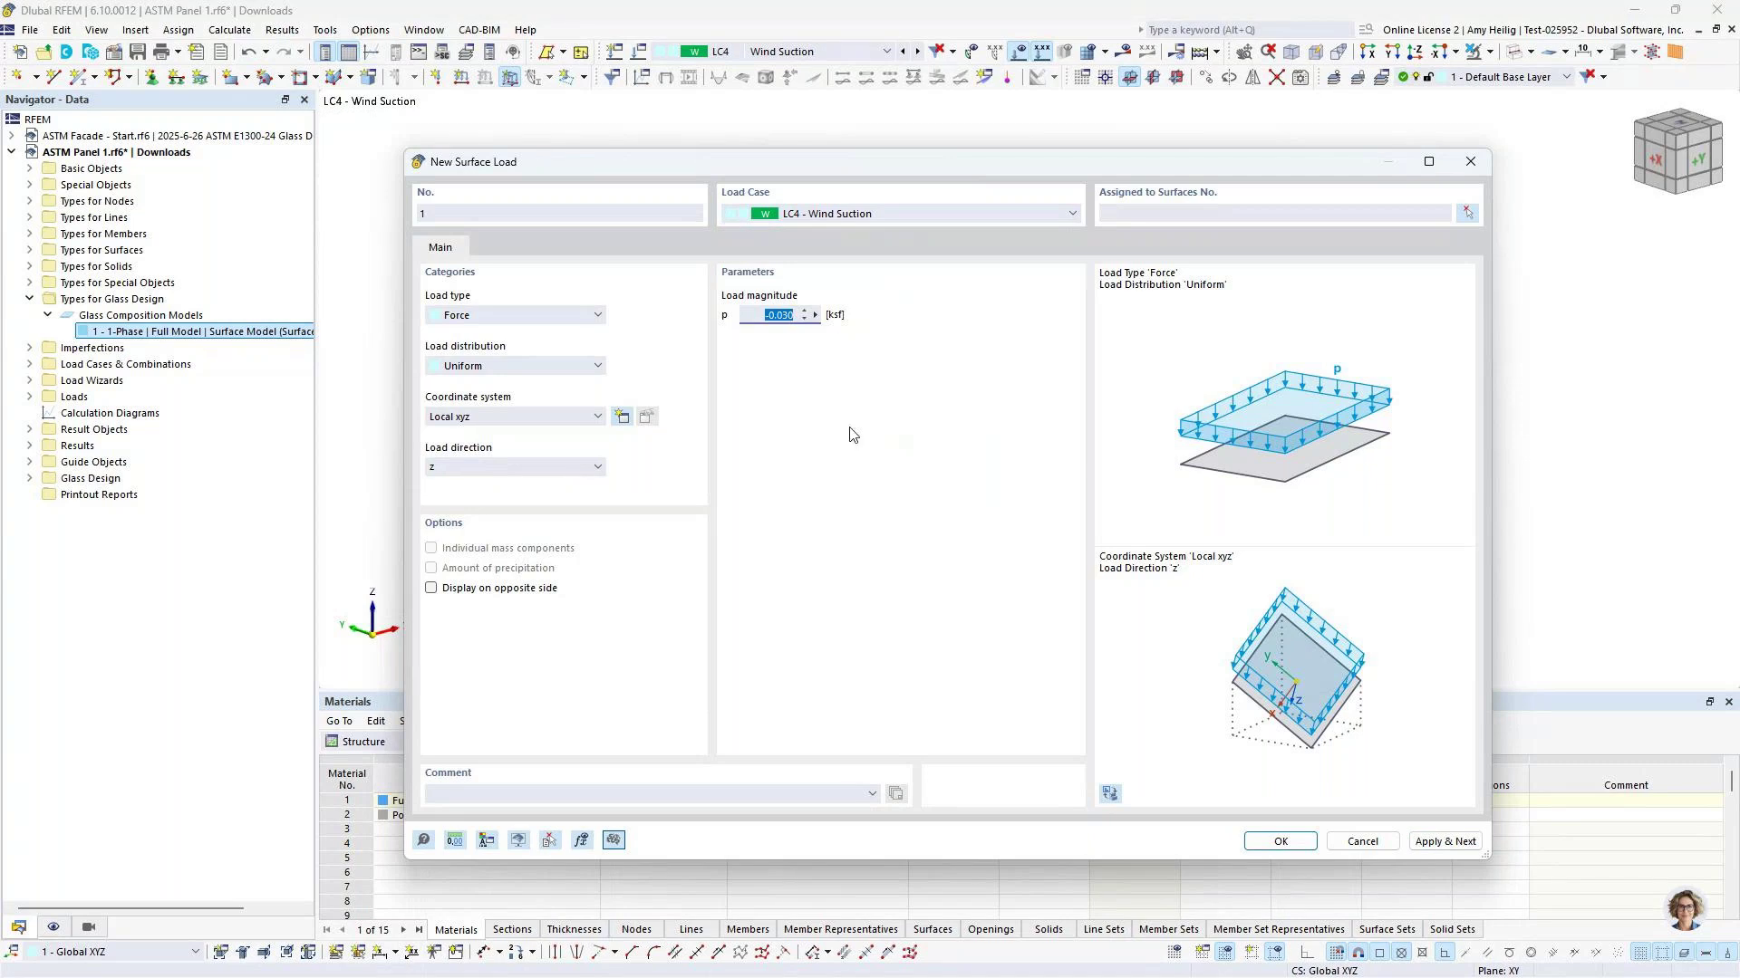
{"action": "type", "text": "0.015"}
{"action": "left_click", "coordinate": [1129, 217]}
{"action": "type", "text": "1"}
{"action": "left_click", "coordinate": [1277, 840]}
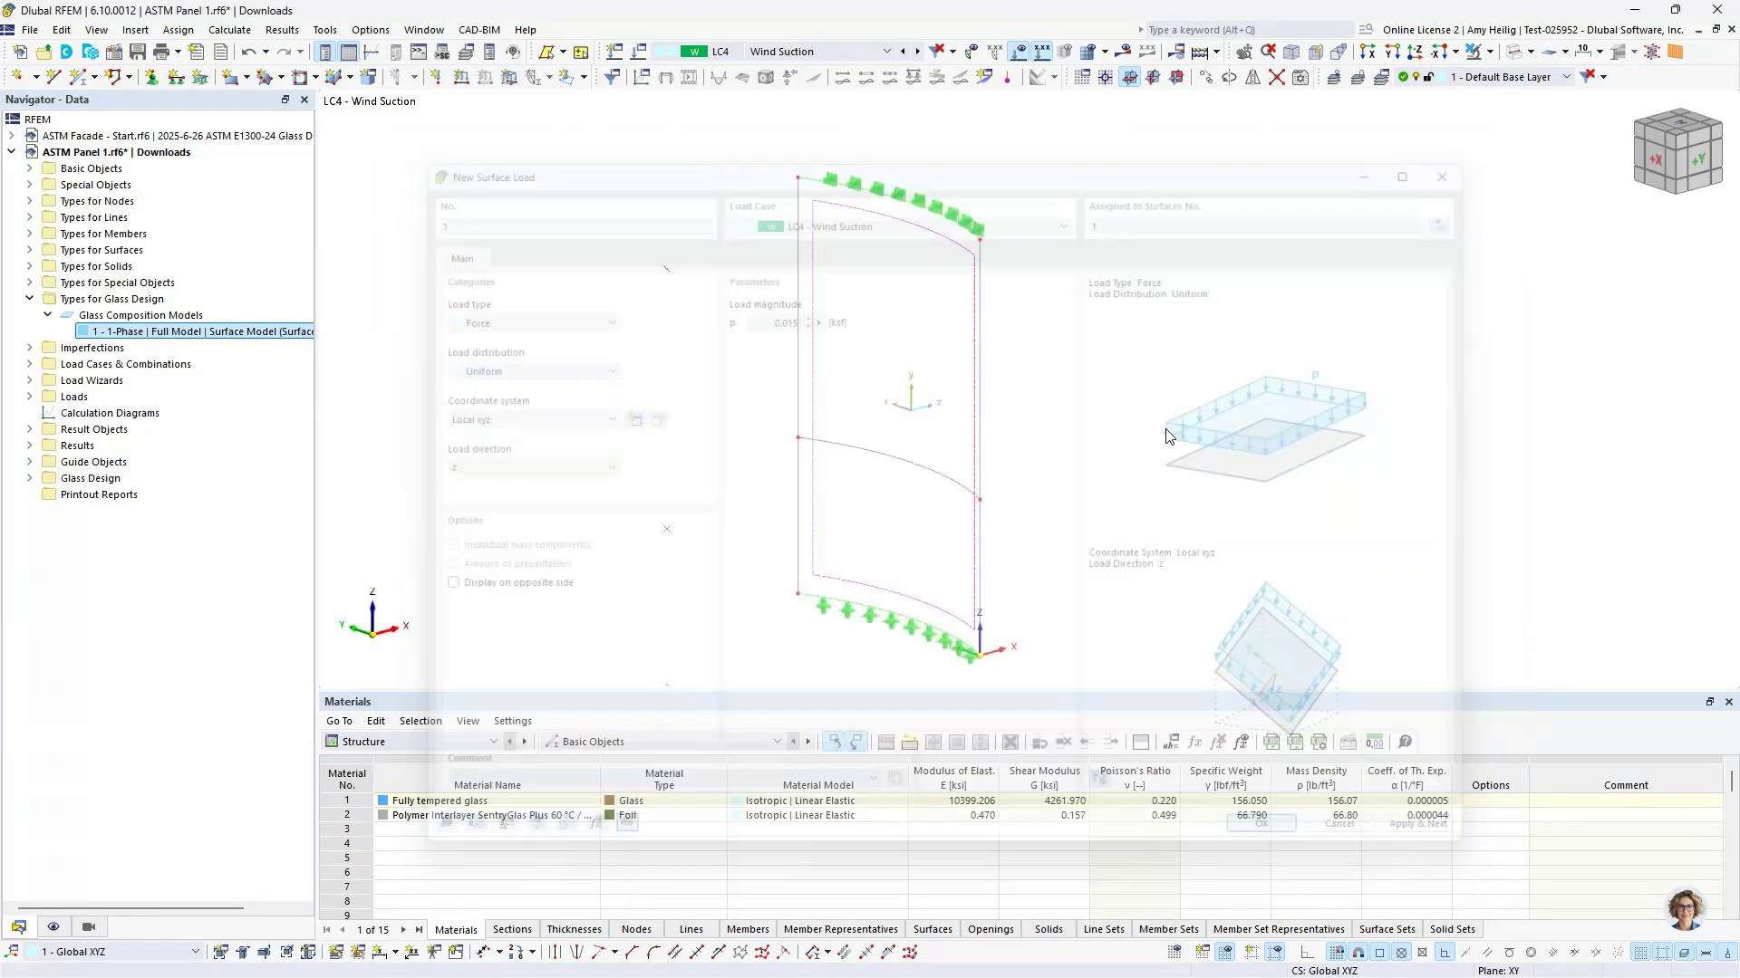
{"action": "scroll", "coordinate": [892, 291], "scroll_direction": "down", "scroll_amount": 1}
{"action": "middle_click_drag", "start_coordinate": [1022, 314], "coordinate": [999, 353]}
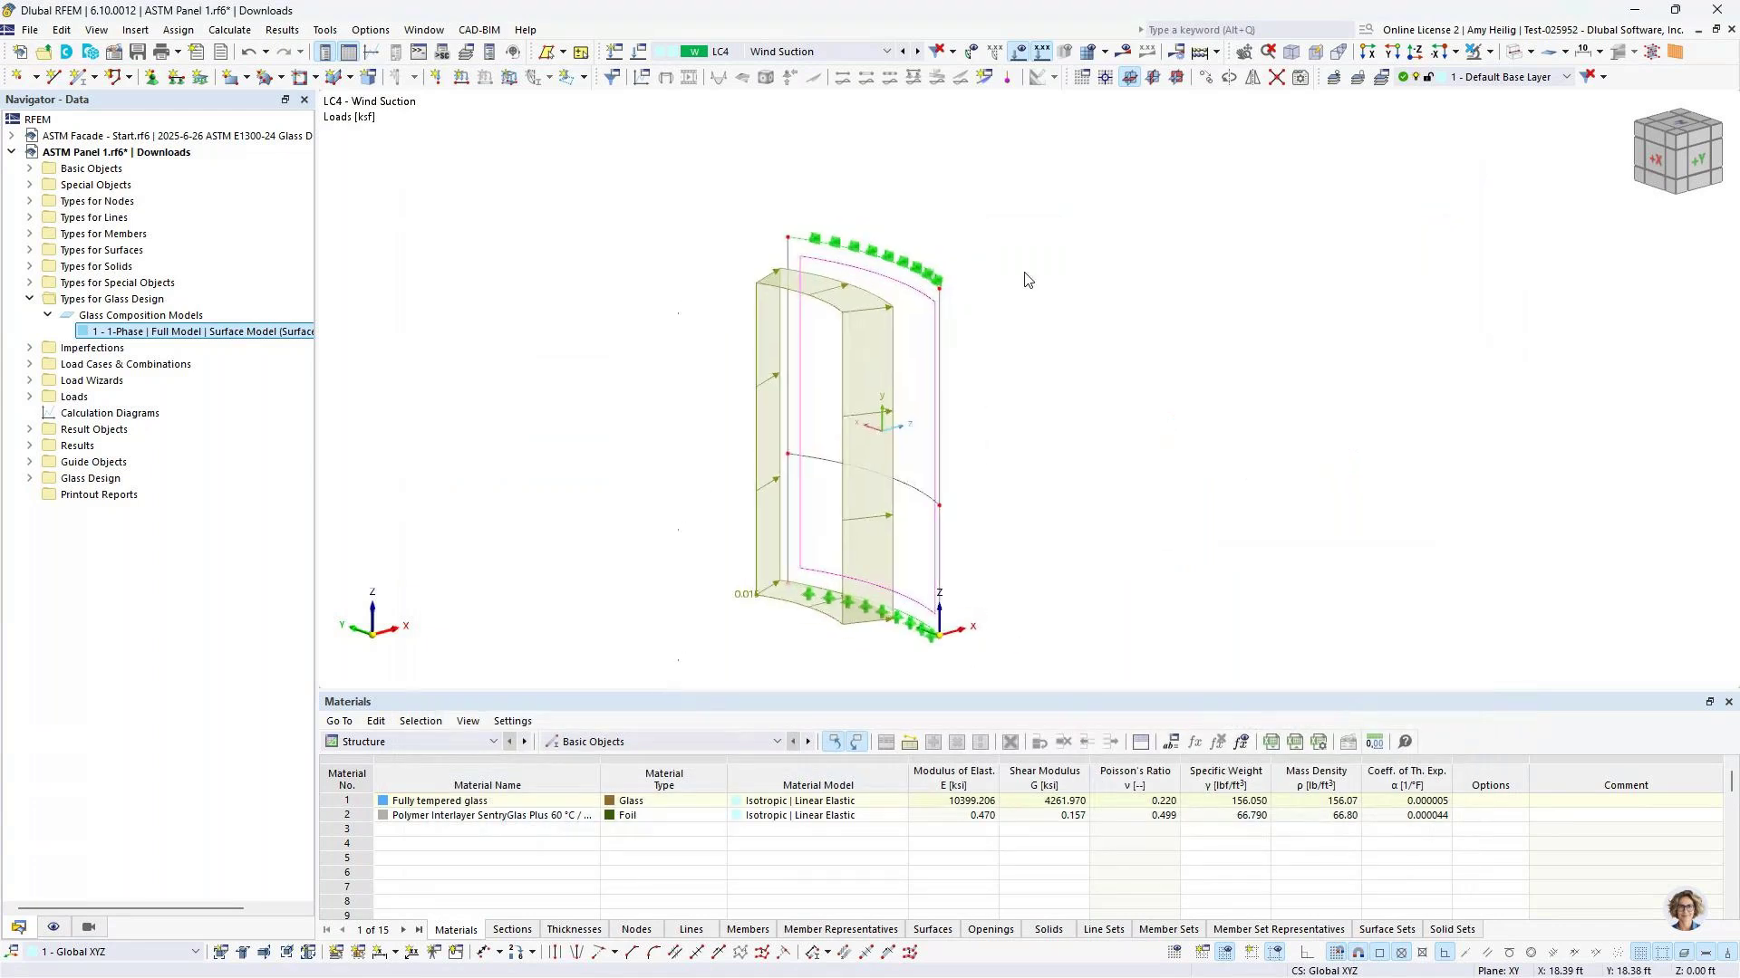
Examine the loads in the load combinations, going from D + L to D + 0.75L + 0.45W1
{"action": "left_click", "coordinate": [875, 53]}
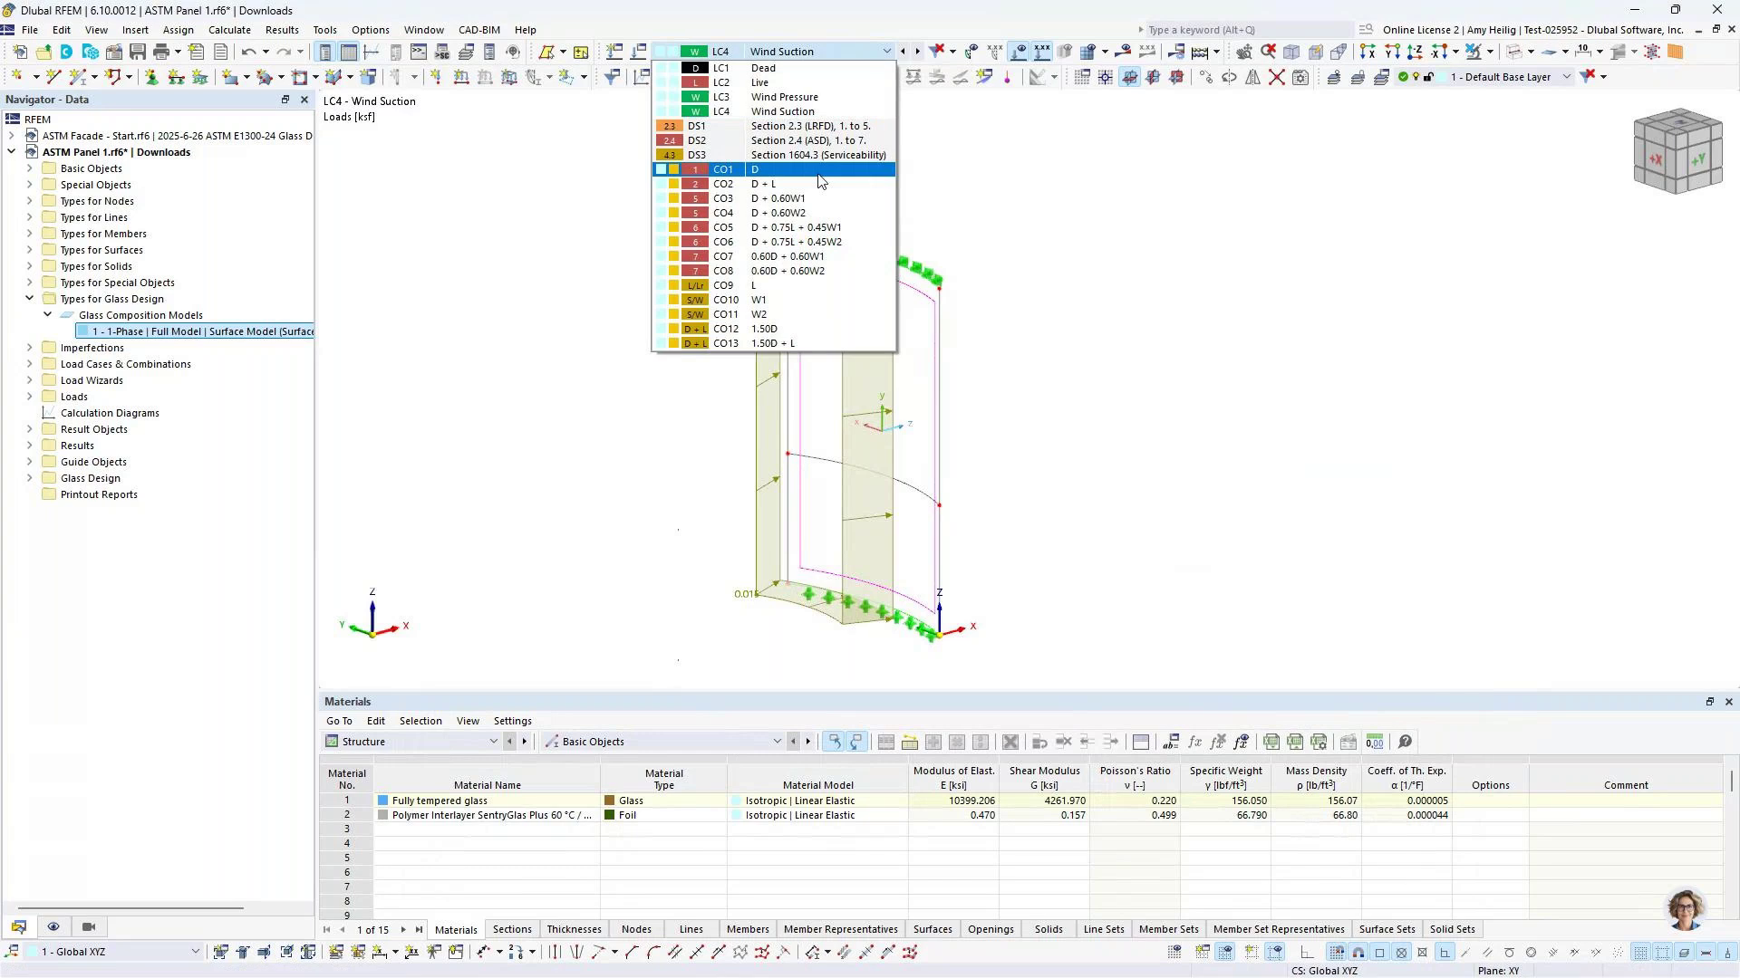
{"action": "left_click", "coordinate": [817, 184]}
{"action": "left_click", "coordinate": [916, 52]}
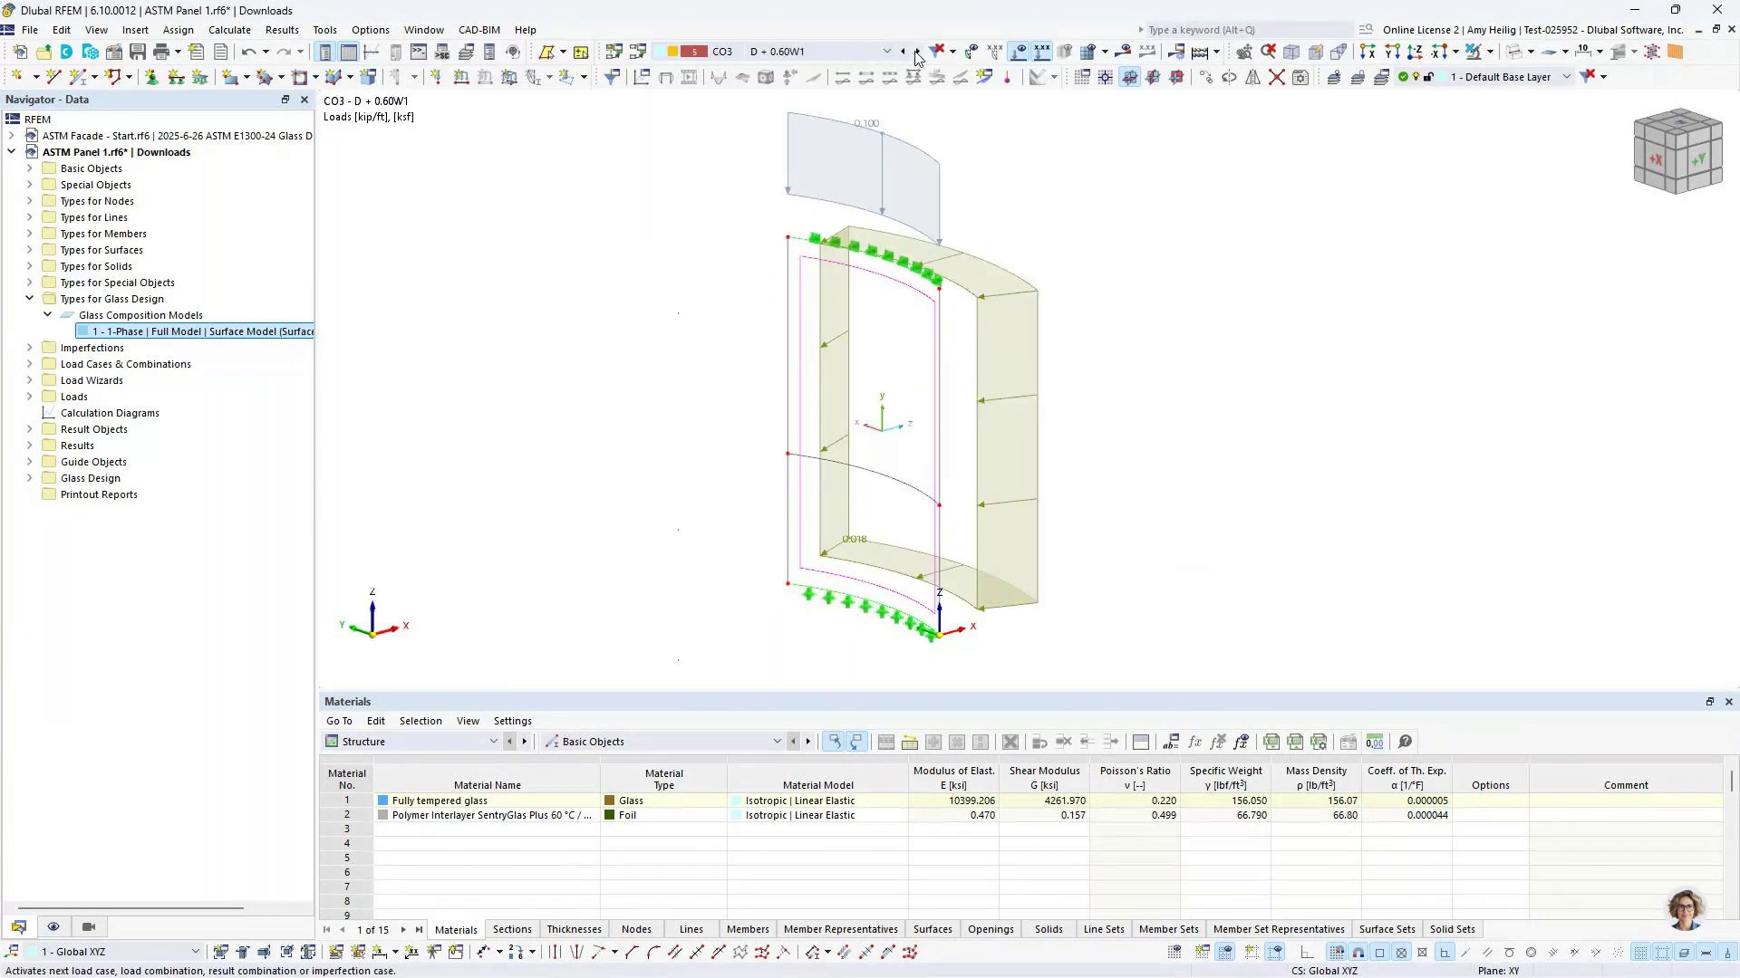
{"action": "left_click", "coordinate": [916, 51]}
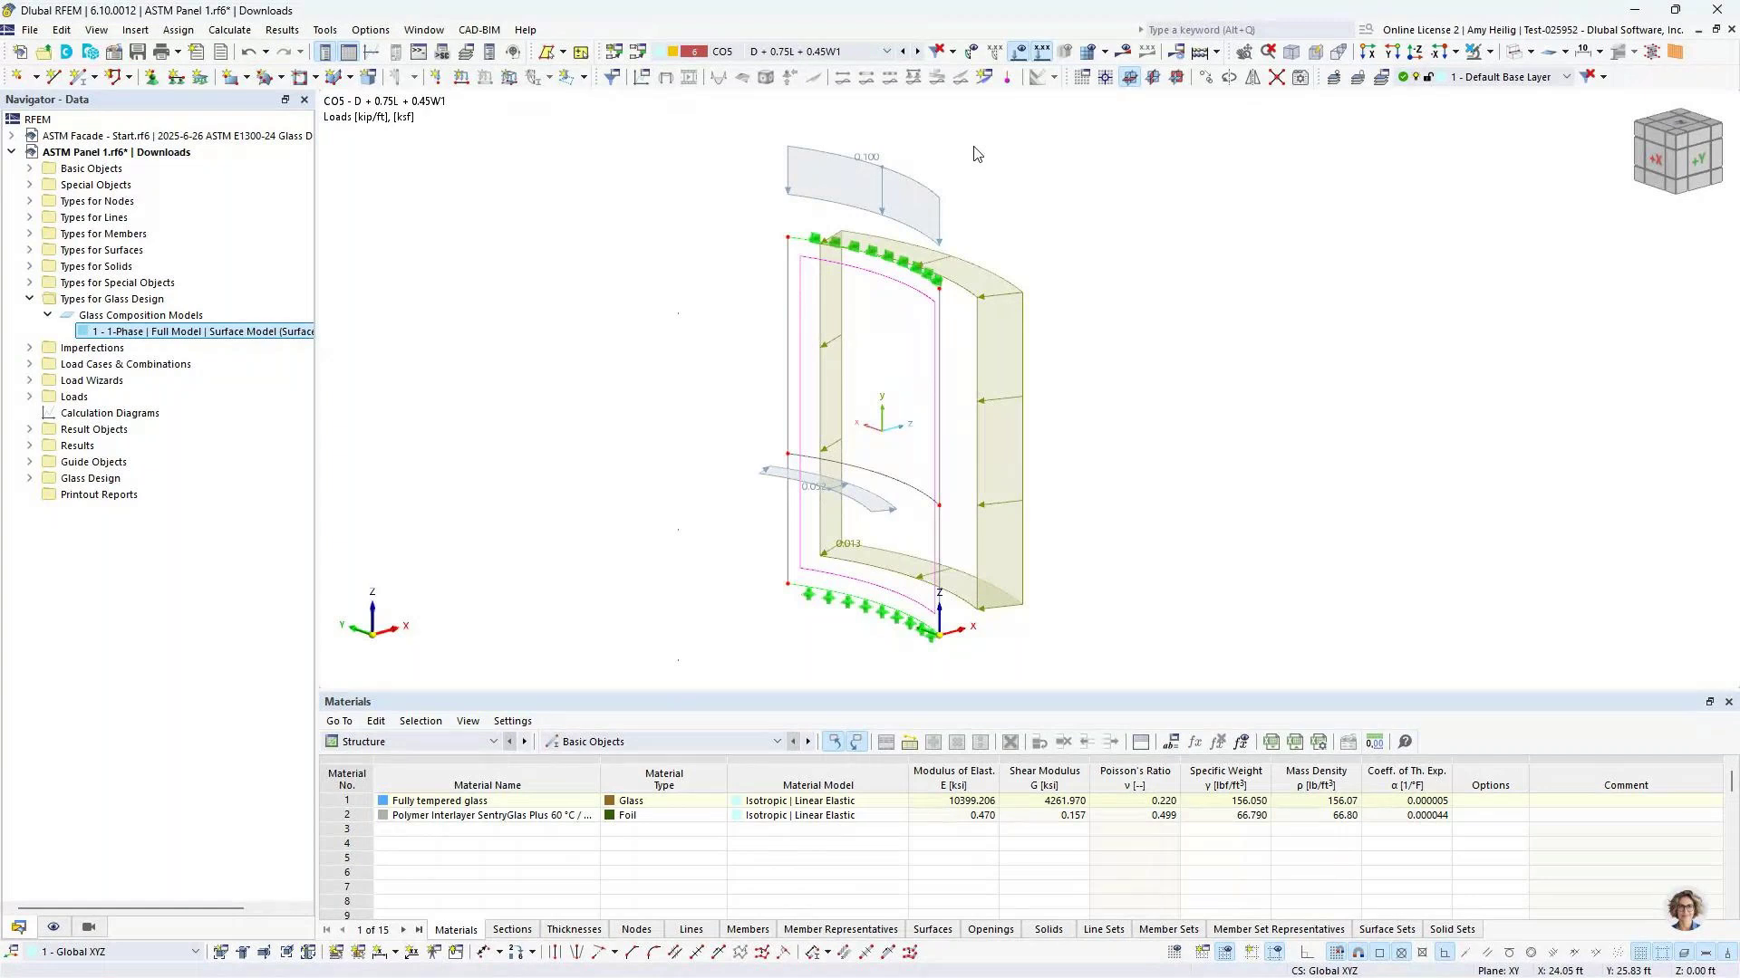
Hide the loads and the local axis system of the panel surface
{"action": "left_click", "coordinate": [1019, 55]}
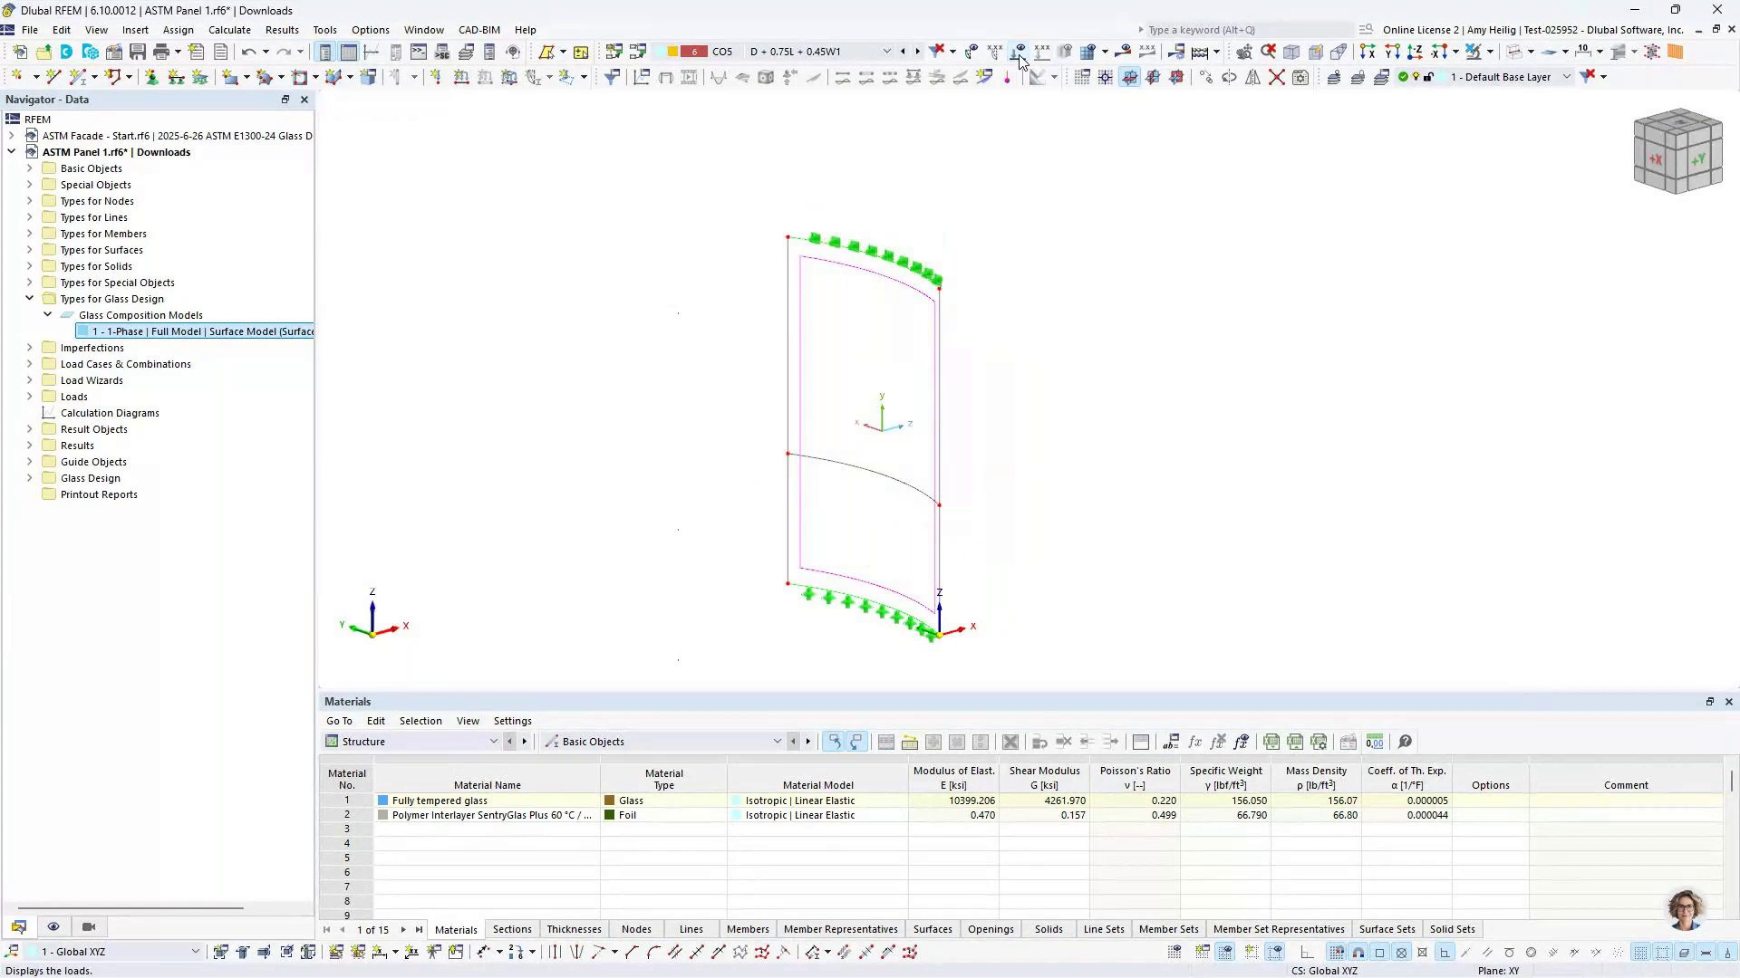
{"action": "right_click", "coordinate": [911, 297]}
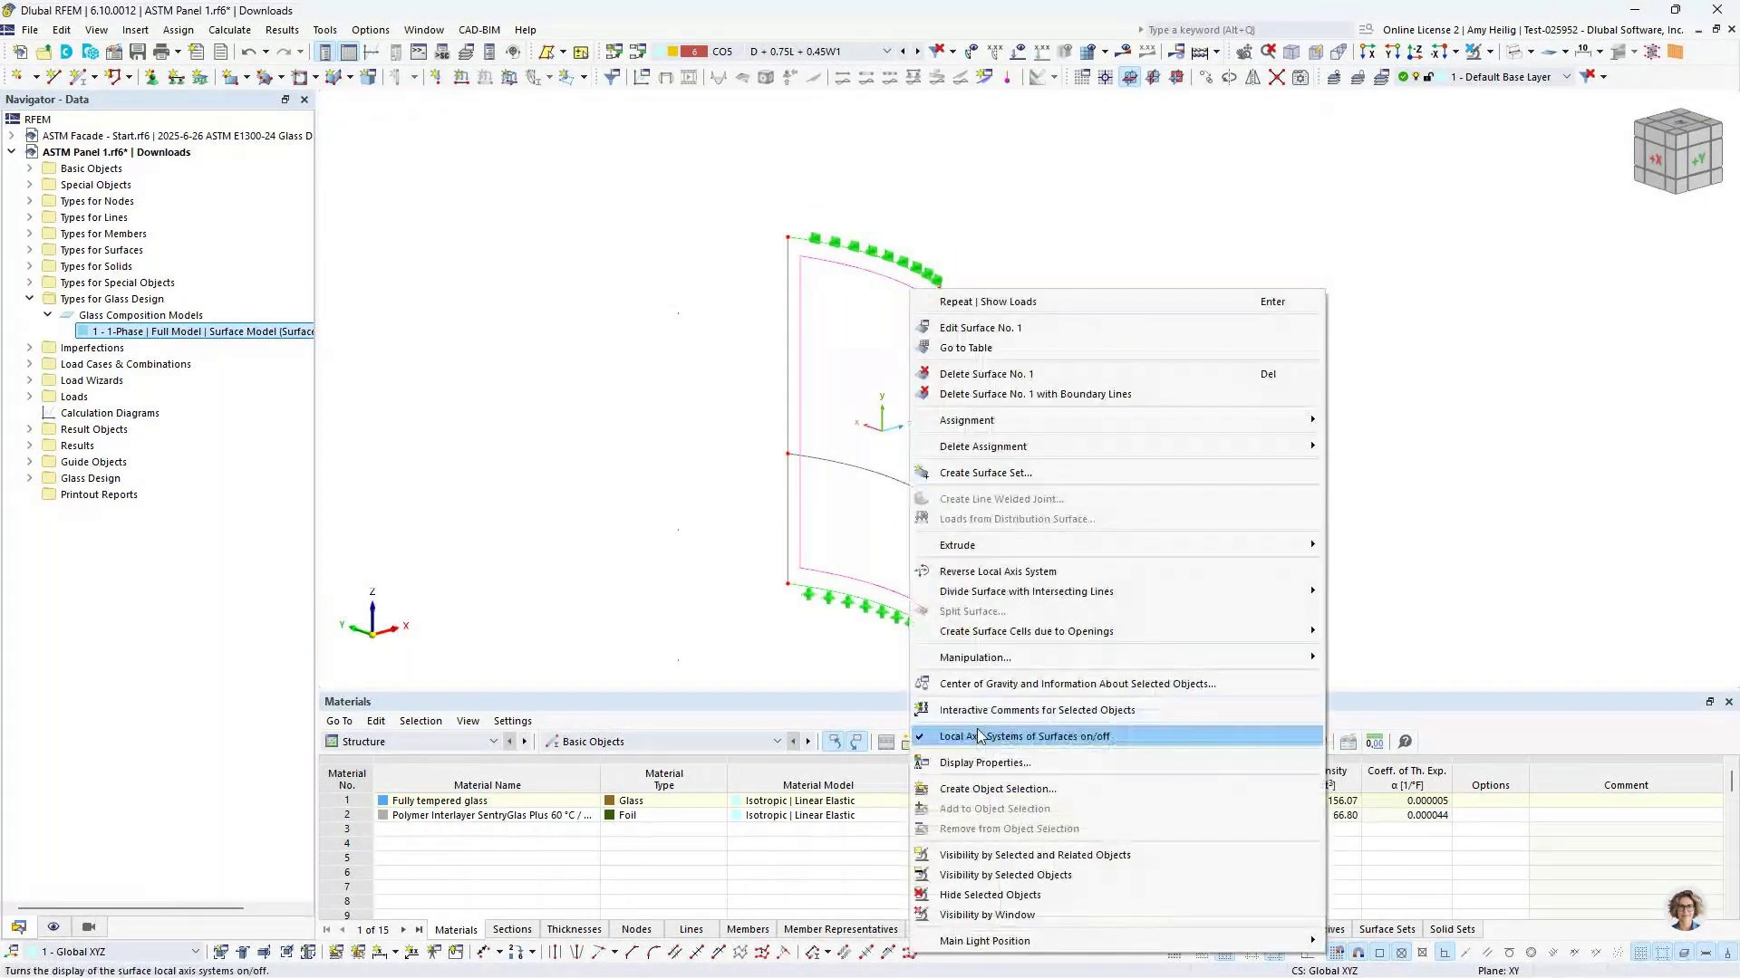
{"action": "left_click", "coordinate": [979, 736]}
Generate the finite element mesh of the panel with the existing mesh settings
{"action": "middle_click_drag", "start_coordinate": [1021, 356], "coordinate": [1218, 295], "text": "ctrl"}
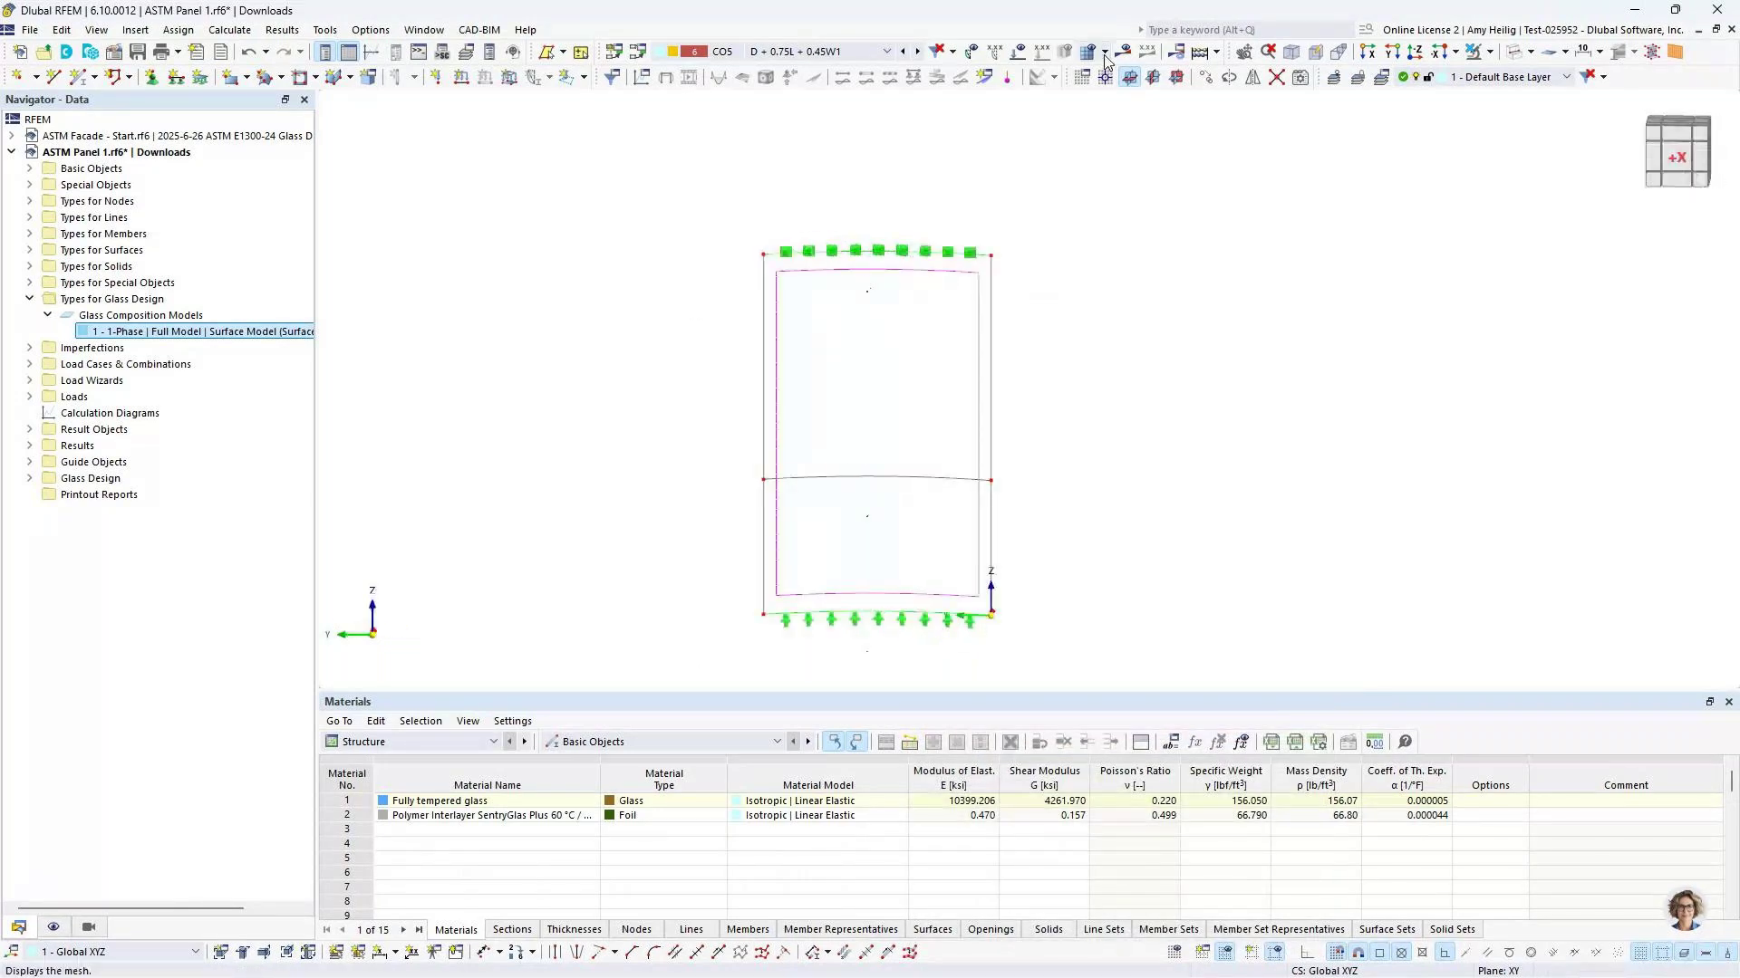
{"action": "left_click", "coordinate": [1105, 53]}
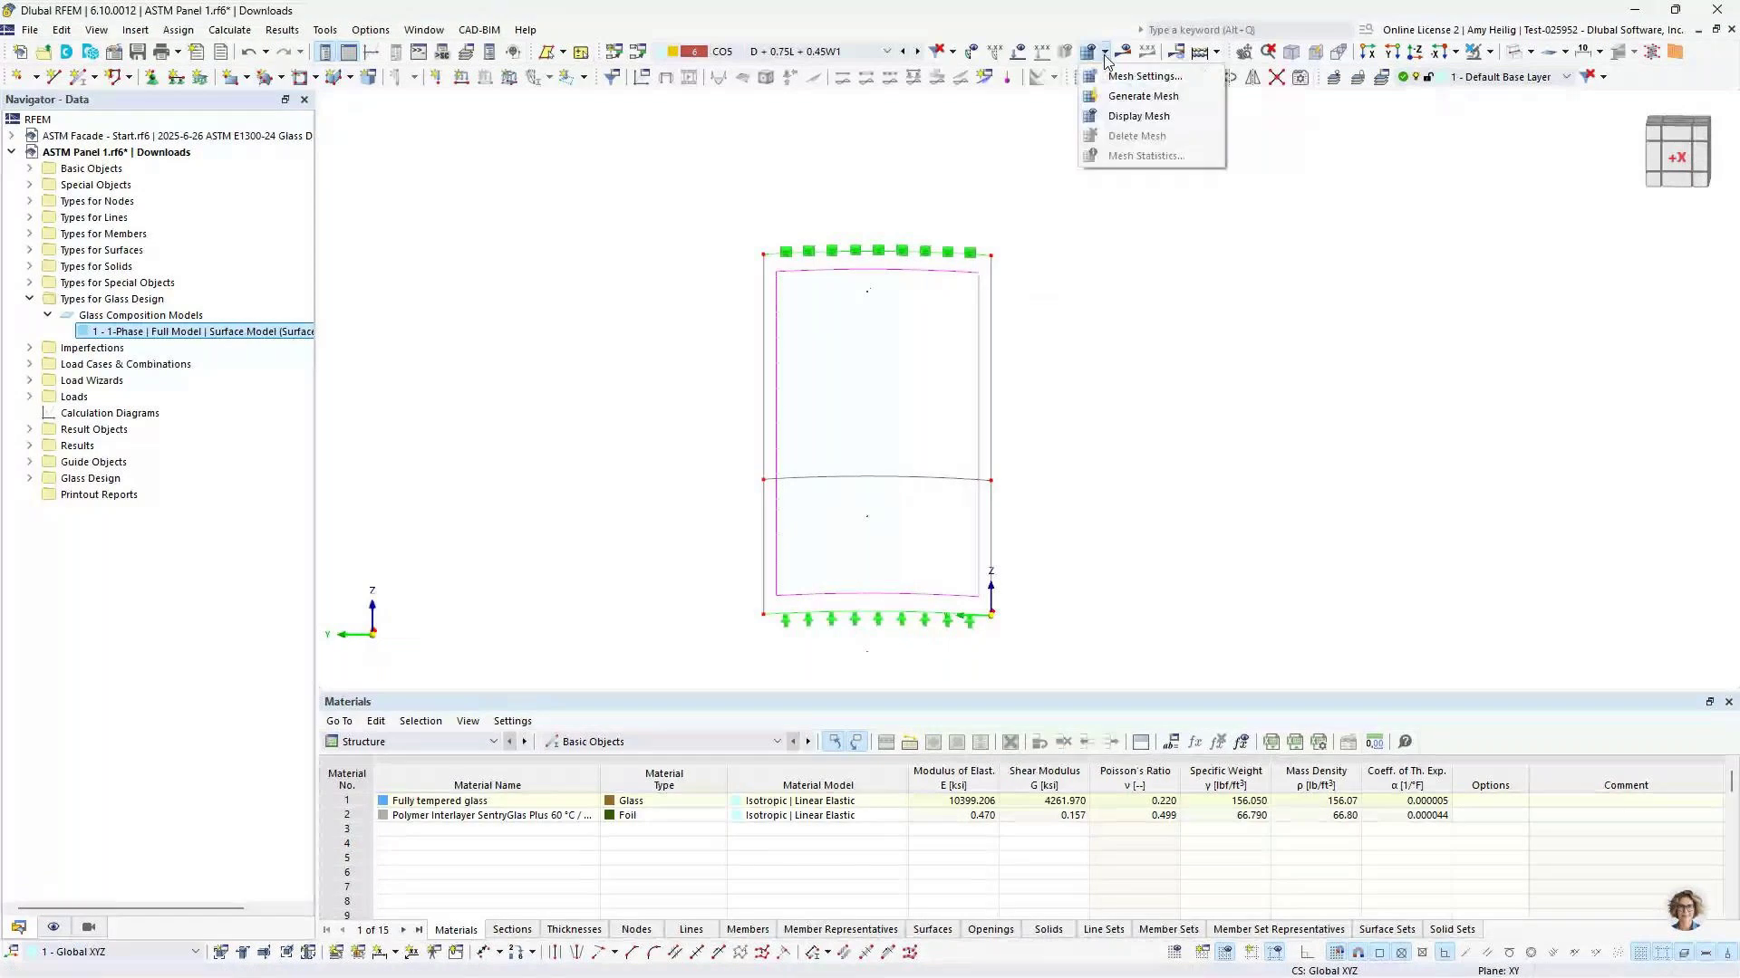
{"action": "left_click", "coordinate": [1128, 96]}
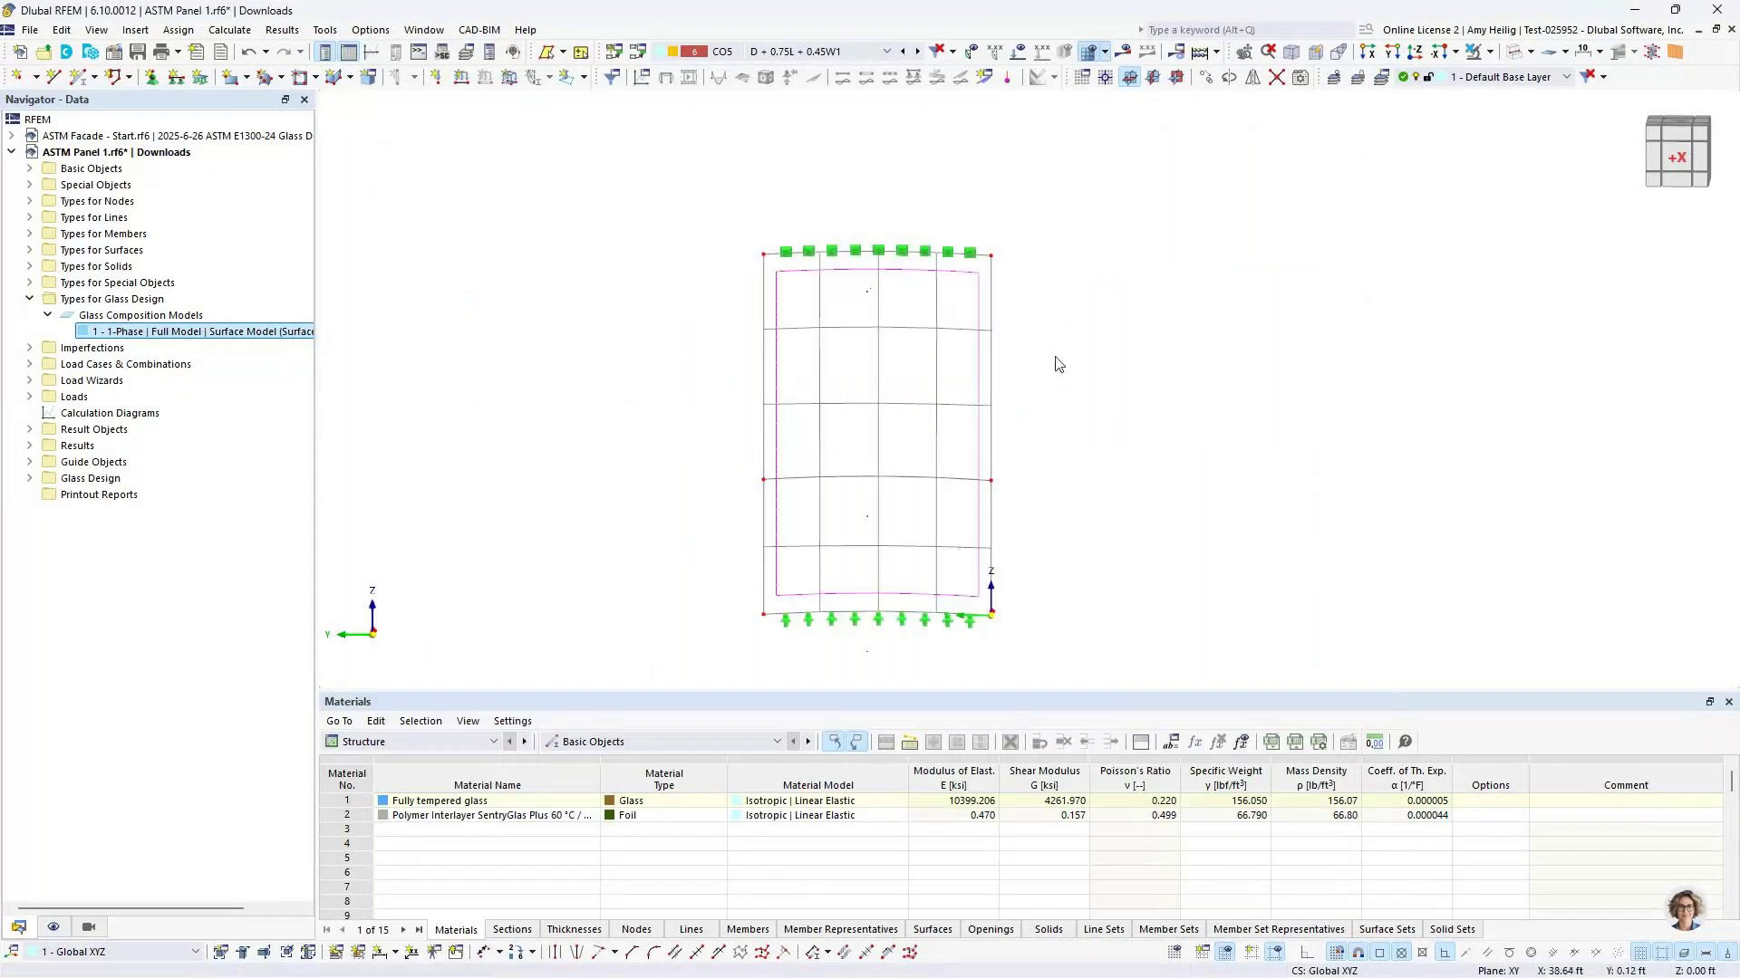
Refine the mesh to a target finite element length of 0.25 ft and hide the mesh display
{"action": "left_click", "coordinate": [1105, 53]}
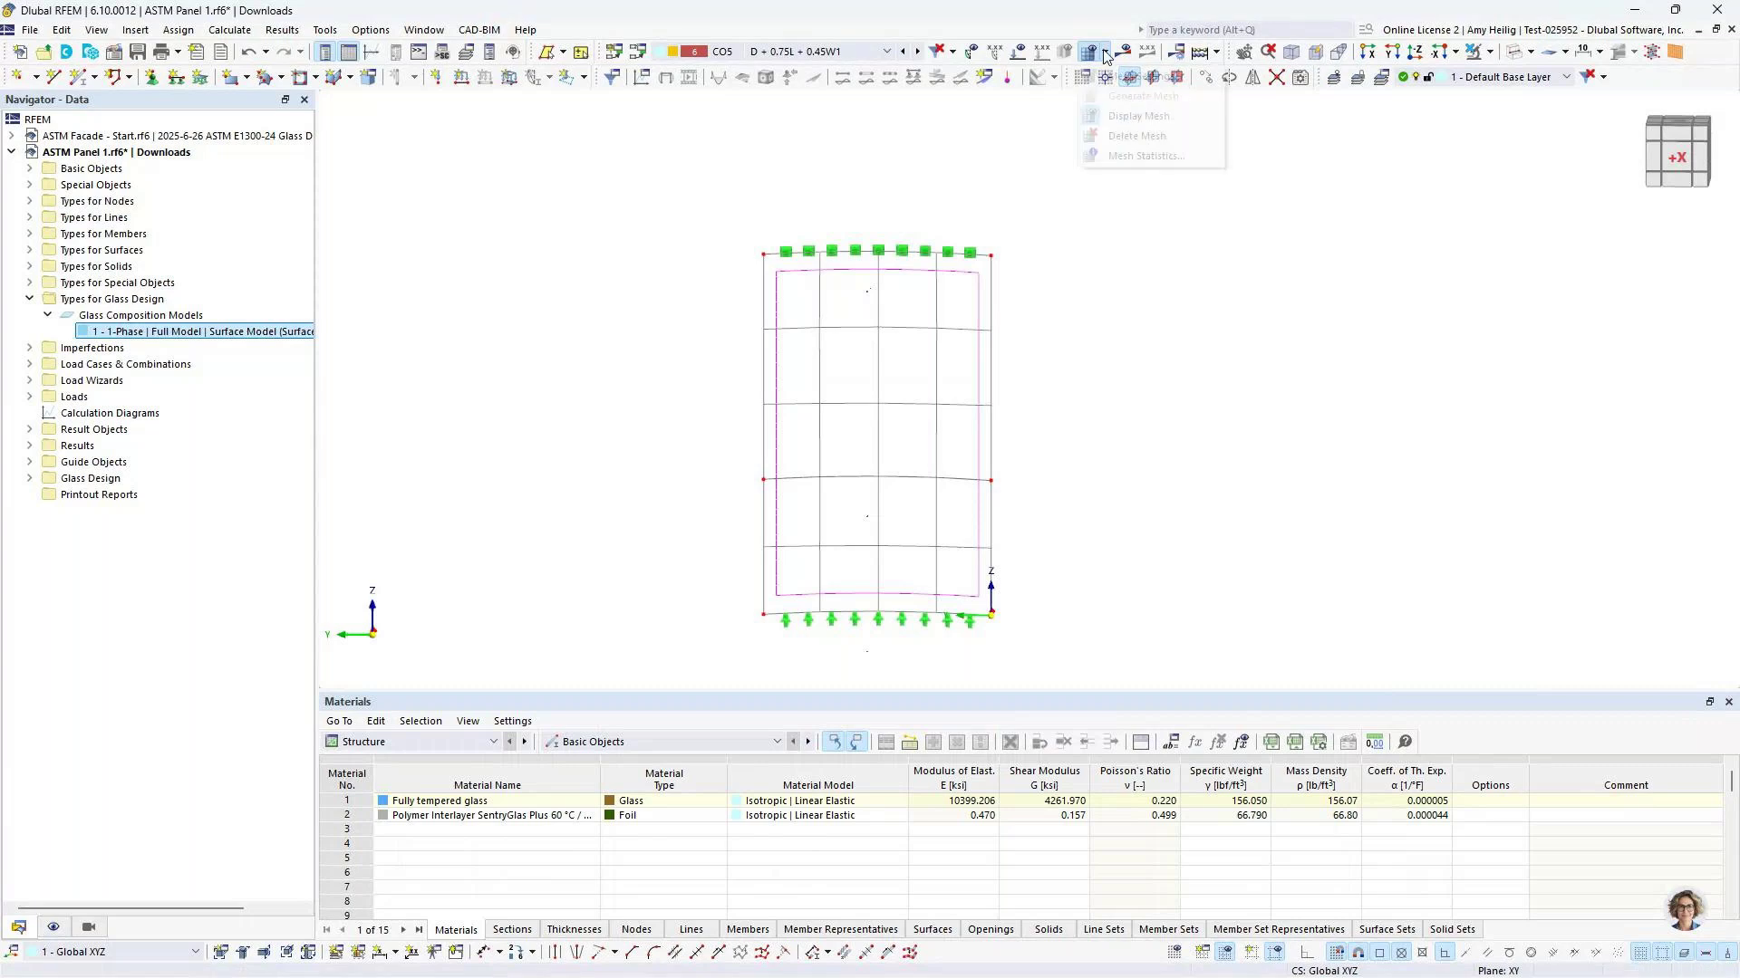
{"action": "left_click", "coordinate": [1115, 75]}
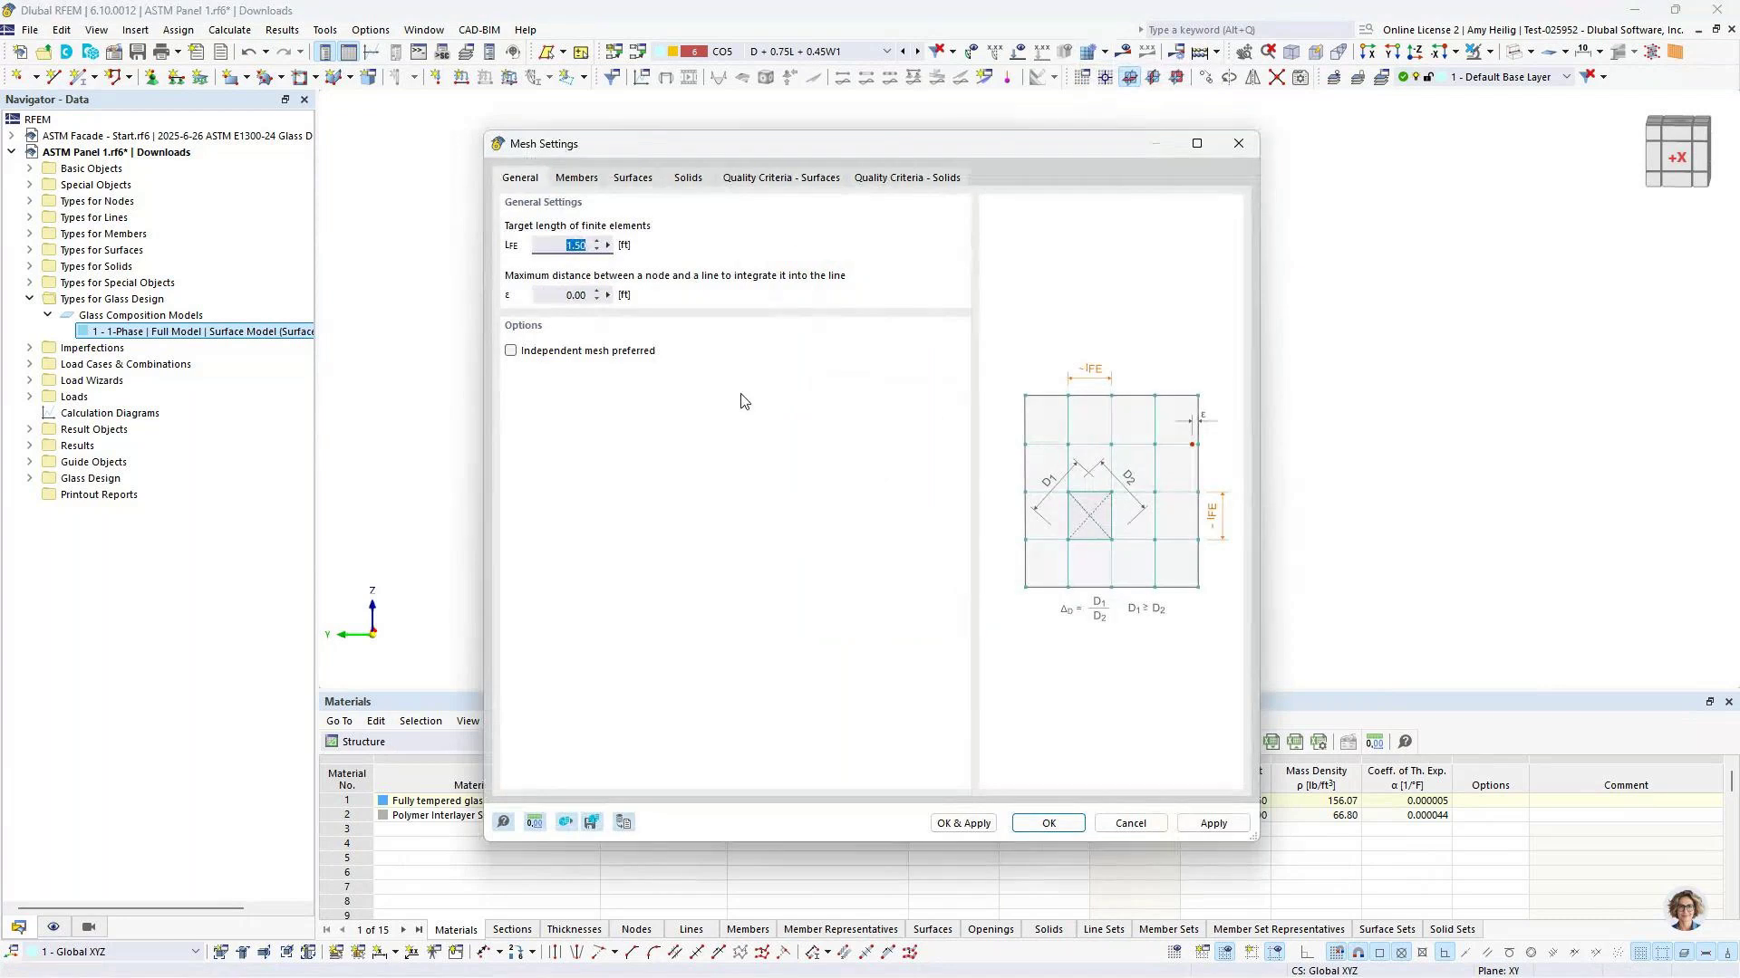
{"action": "type", "text": "0.25"}
{"action": "left_click", "coordinate": [988, 825]}
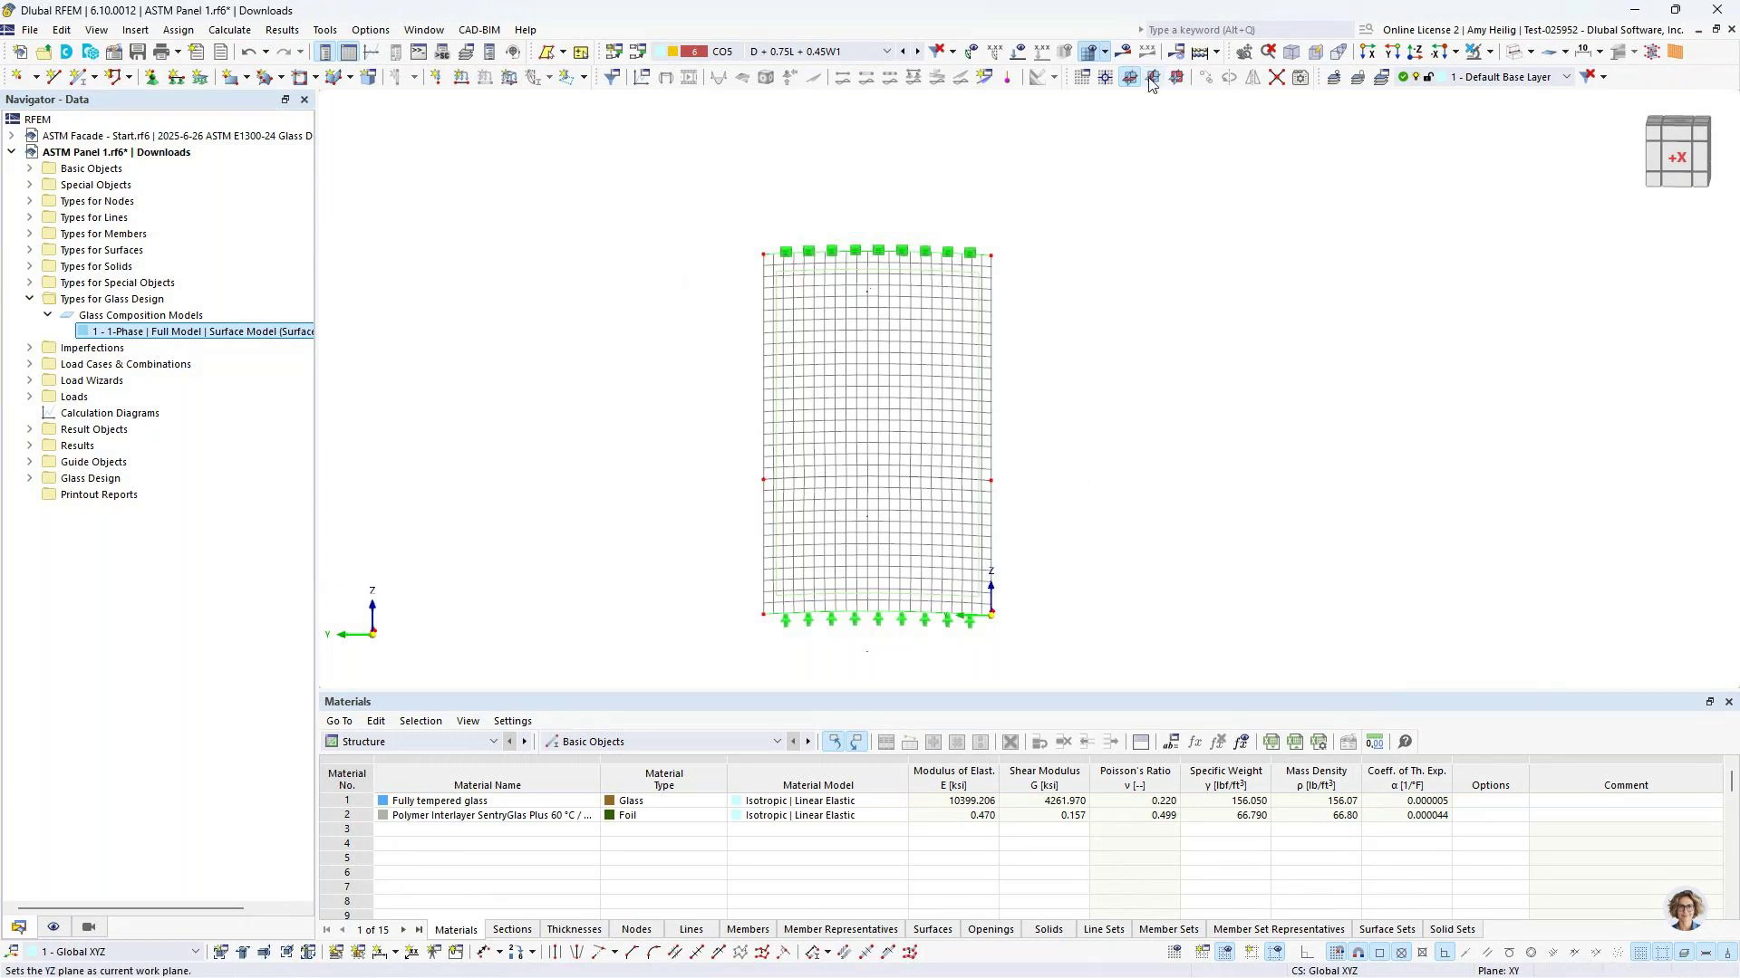
{"action": "left_click", "coordinate": [1105, 52]}
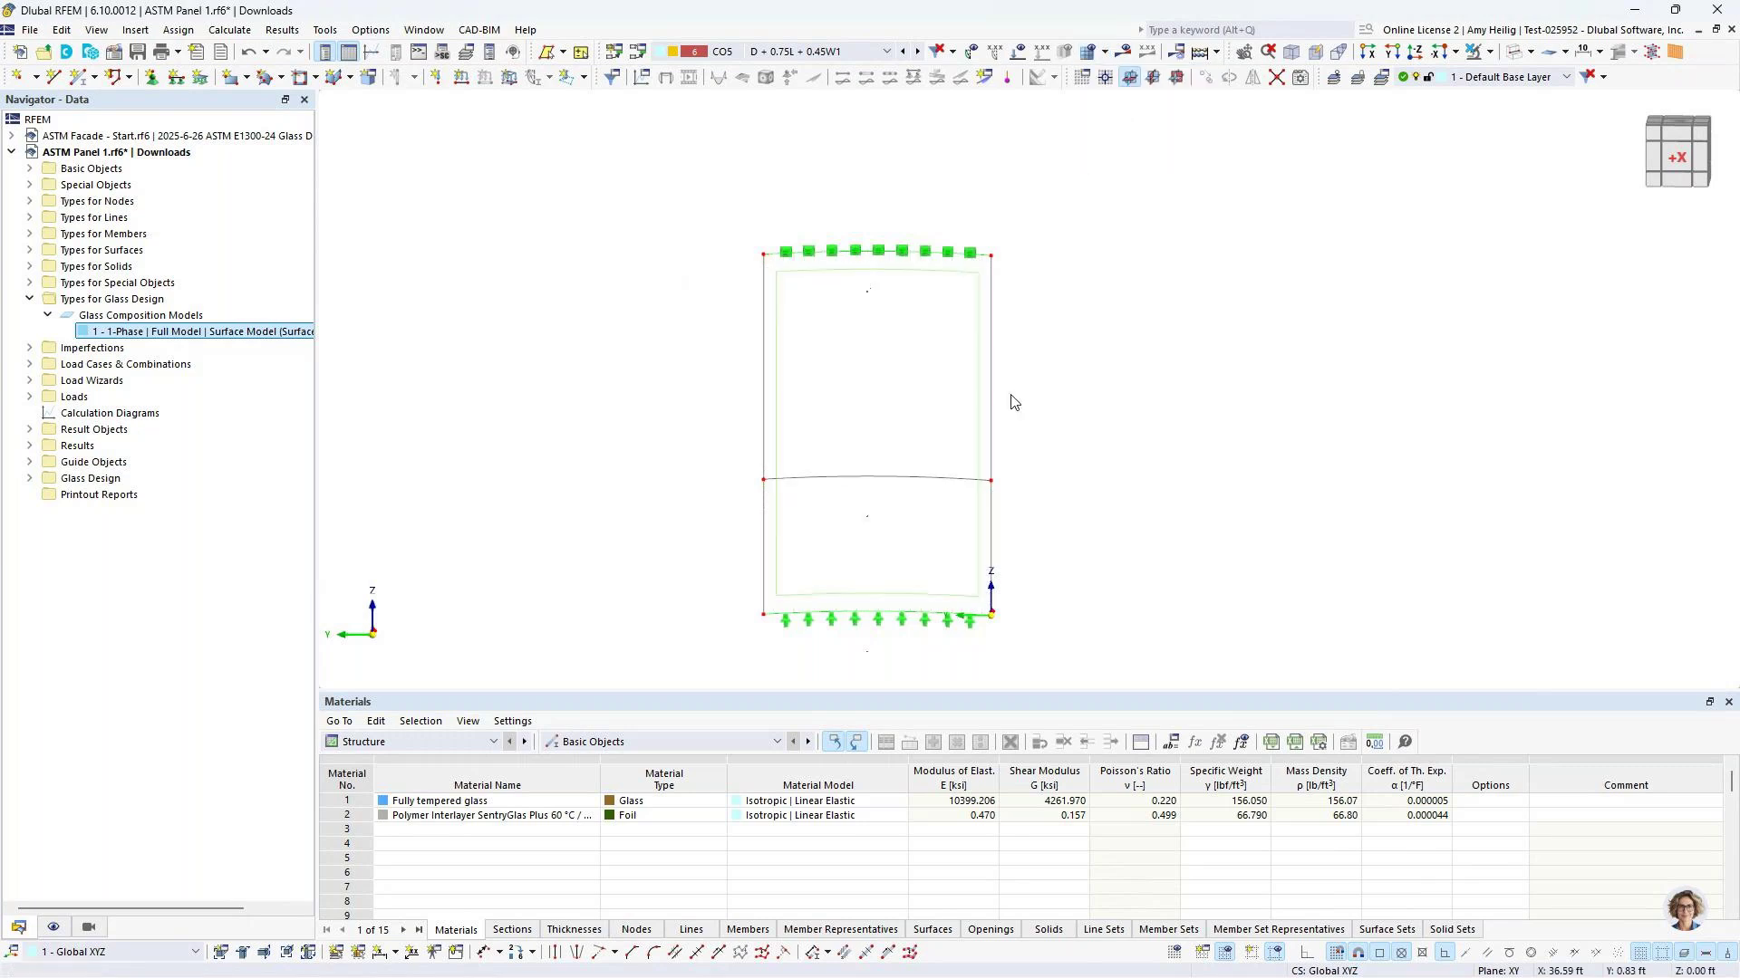
Open the panel surface for editing, keep its design properties enabled and show its design configurations
{"action": "double_click", "coordinate": [878, 598]}
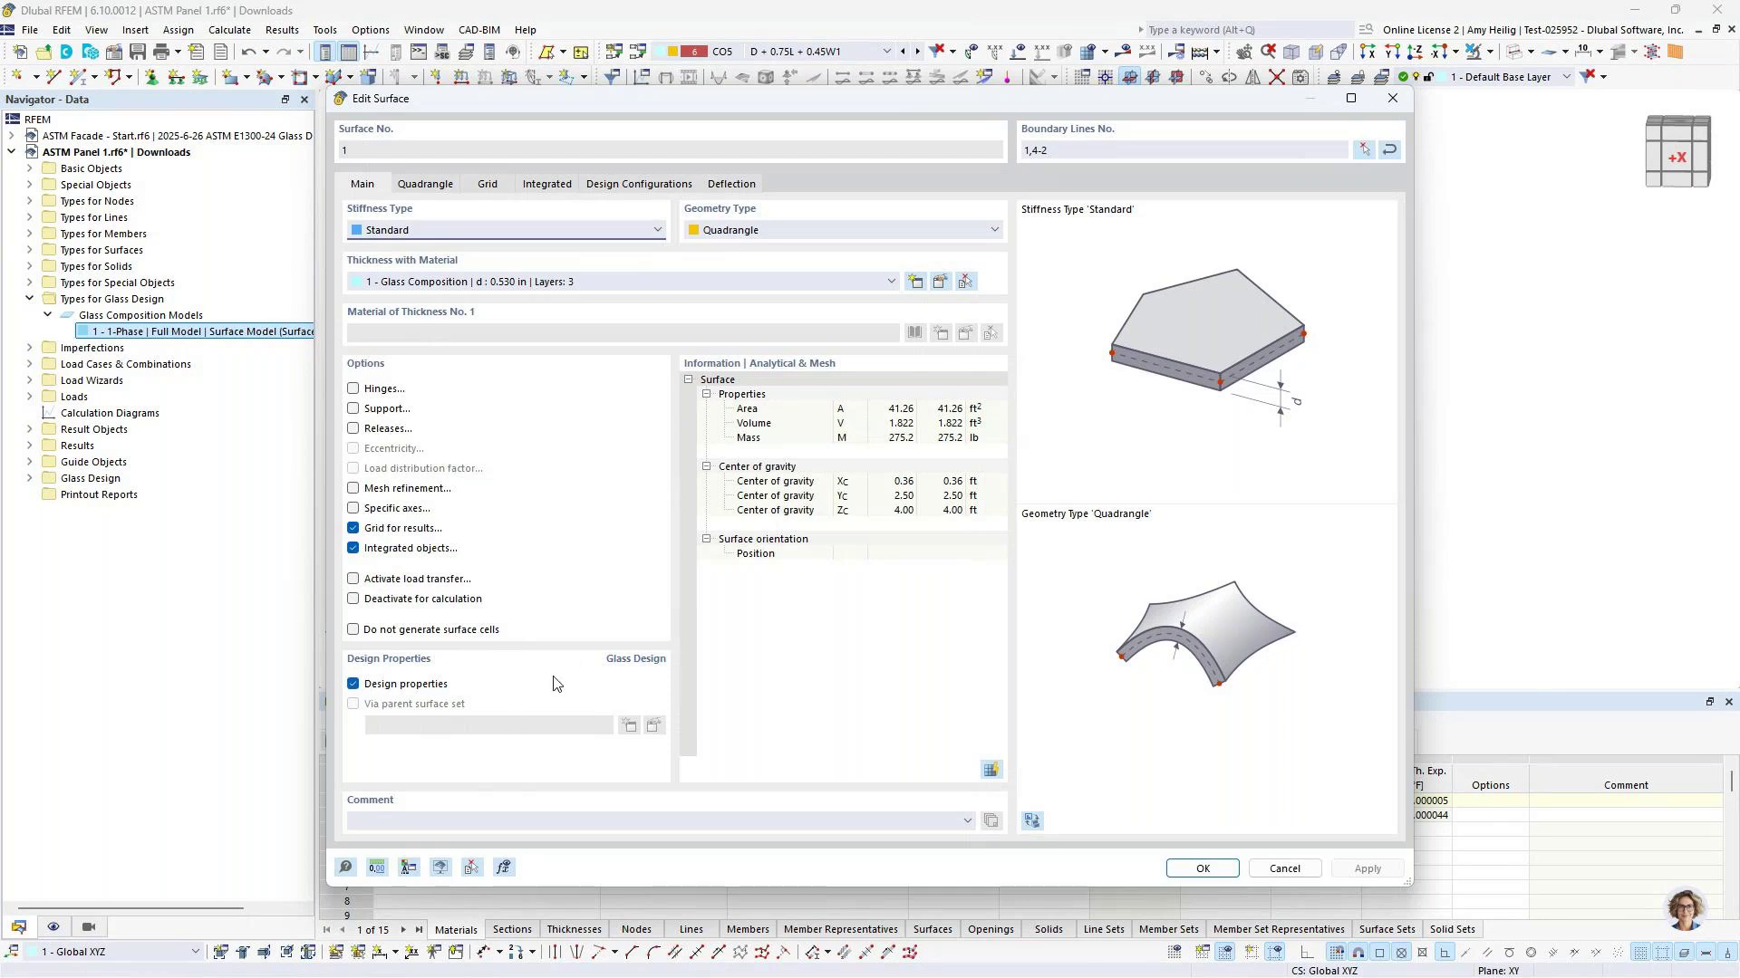
{"action": "left_click", "coordinate": [354, 684]}
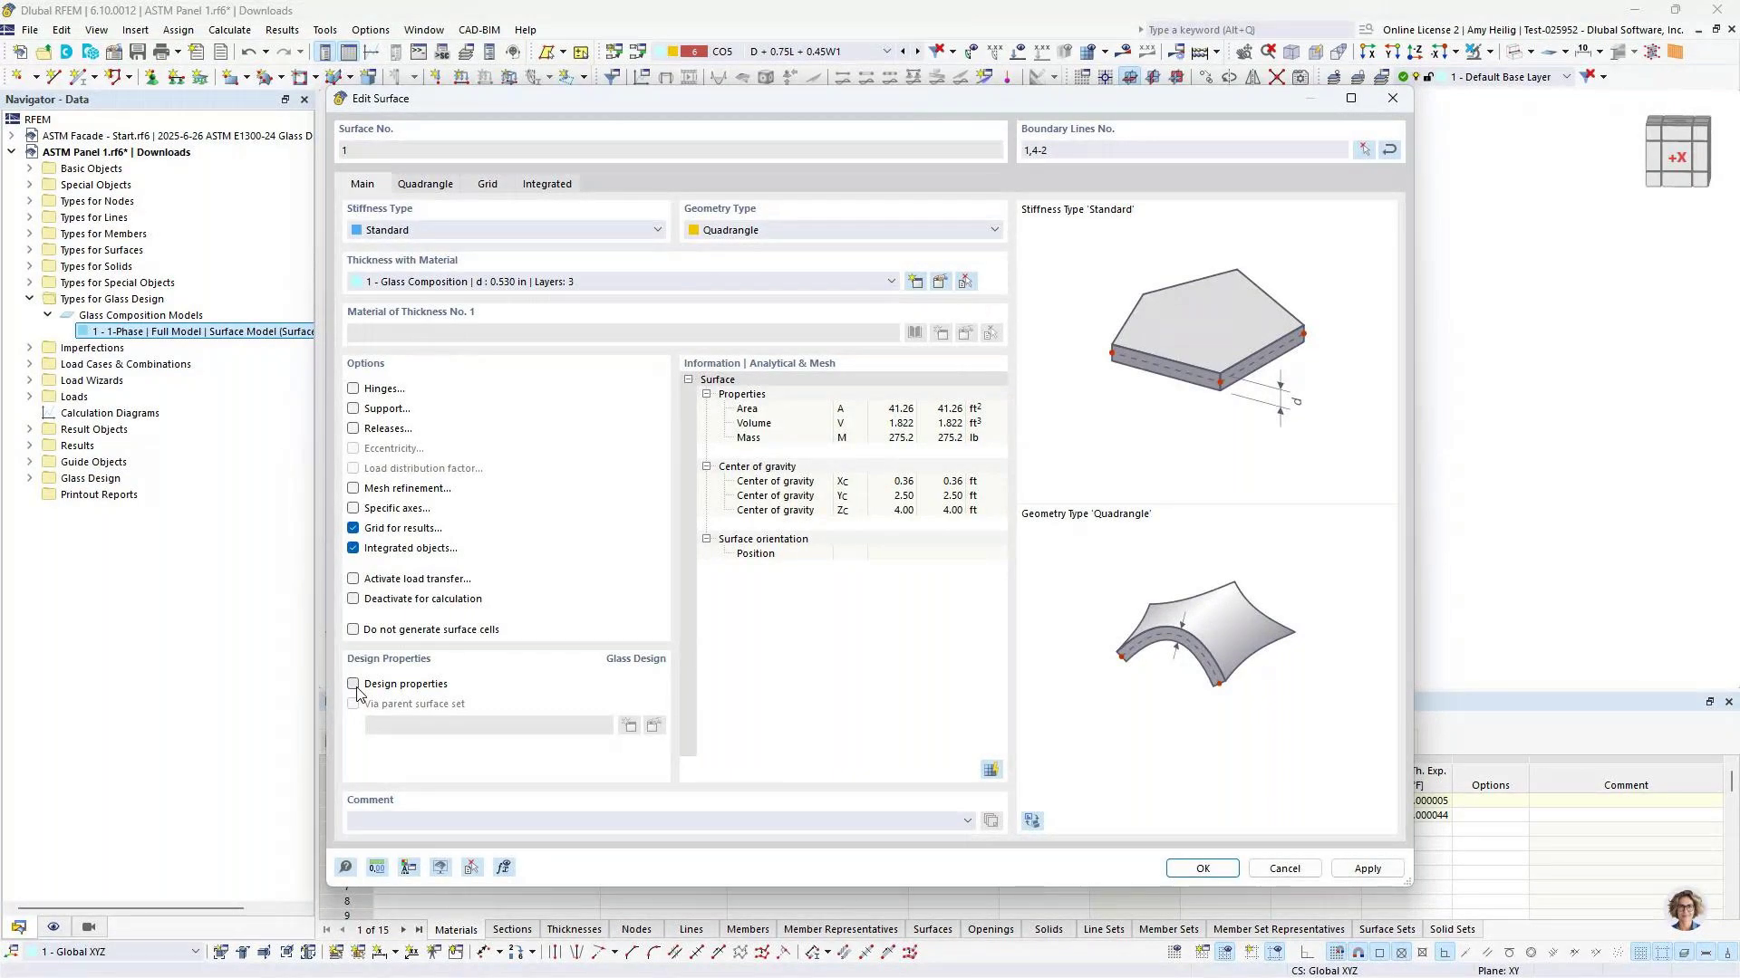
{"action": "left_click", "coordinate": [353, 685]}
{"action": "left_click", "coordinate": [639, 184]}
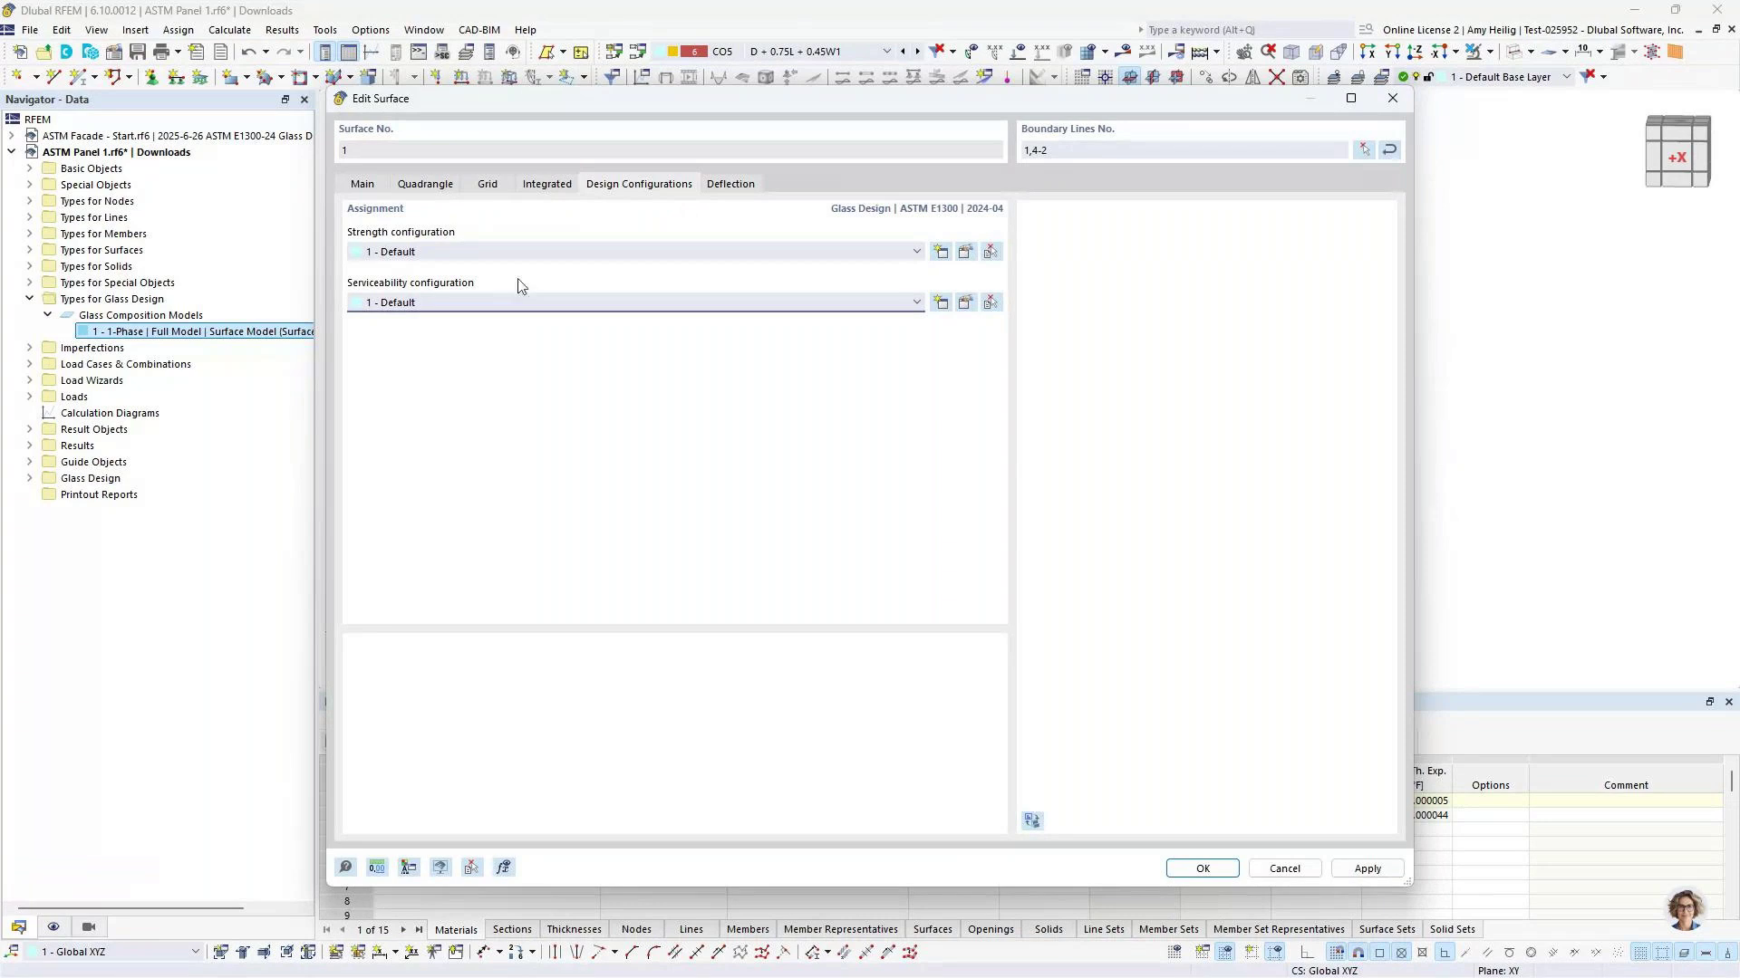
Review the design stresses in the default strength configuration and switch to the PowerPoint slide on controlling stresses for glass design
{"action": "left_click", "coordinate": [965, 253]}
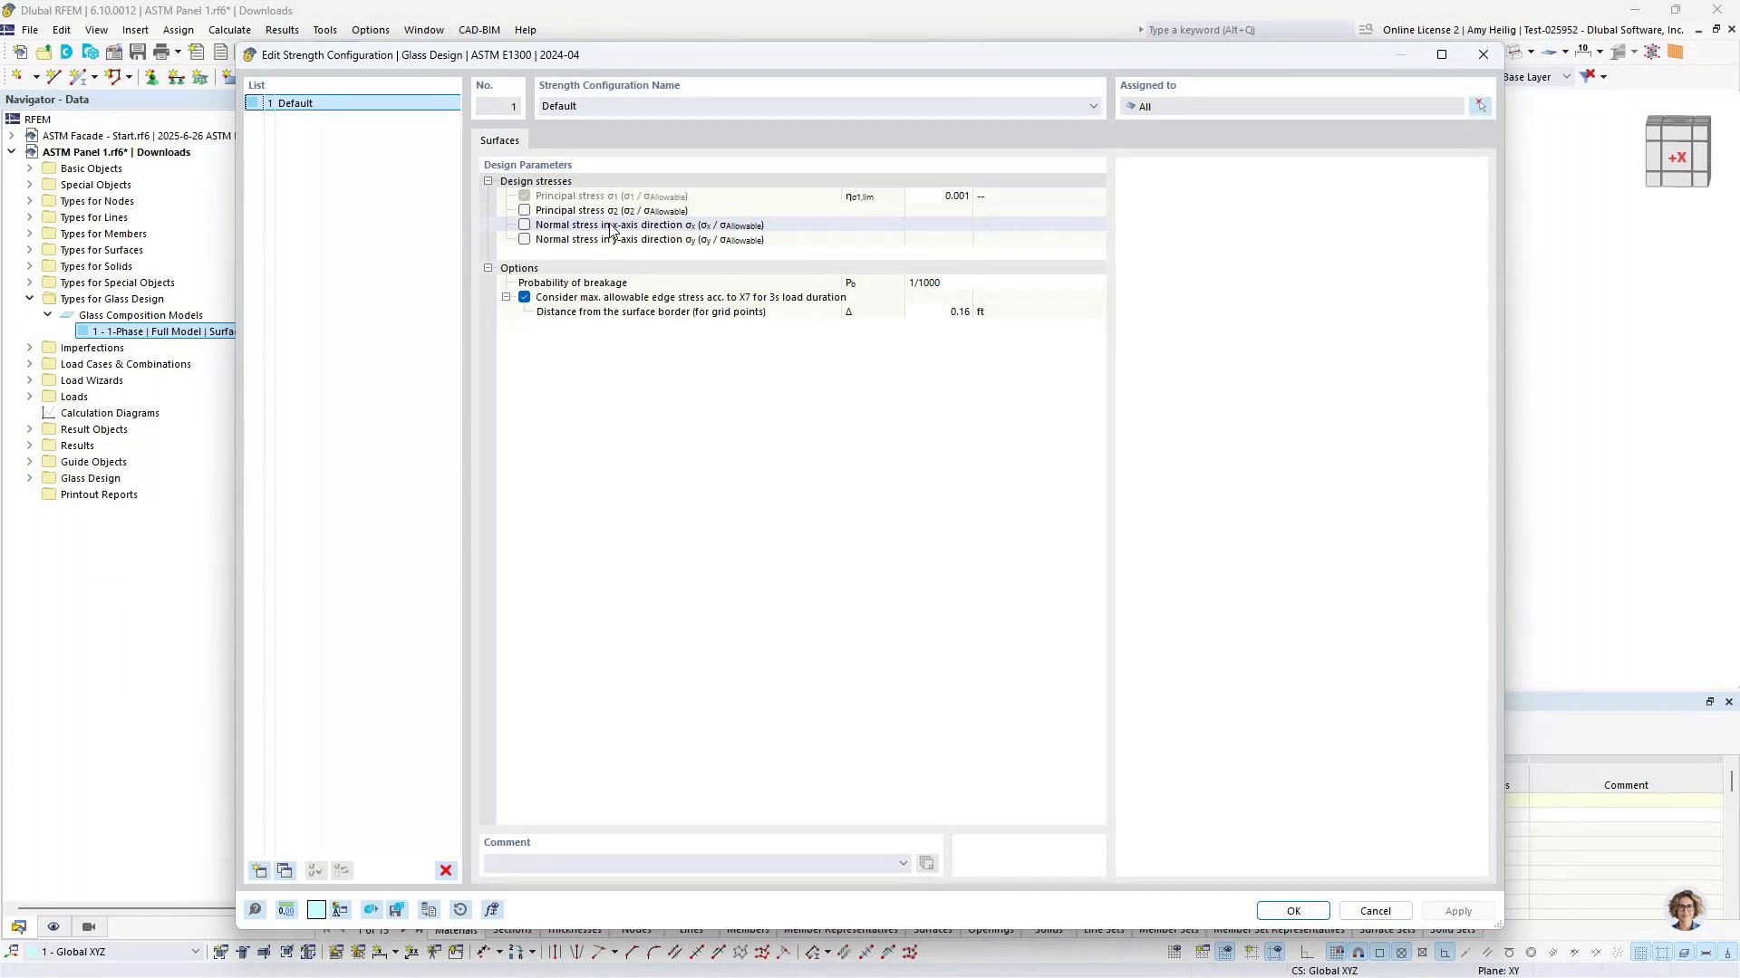
{"action": "key", "text": "super+Tab"}
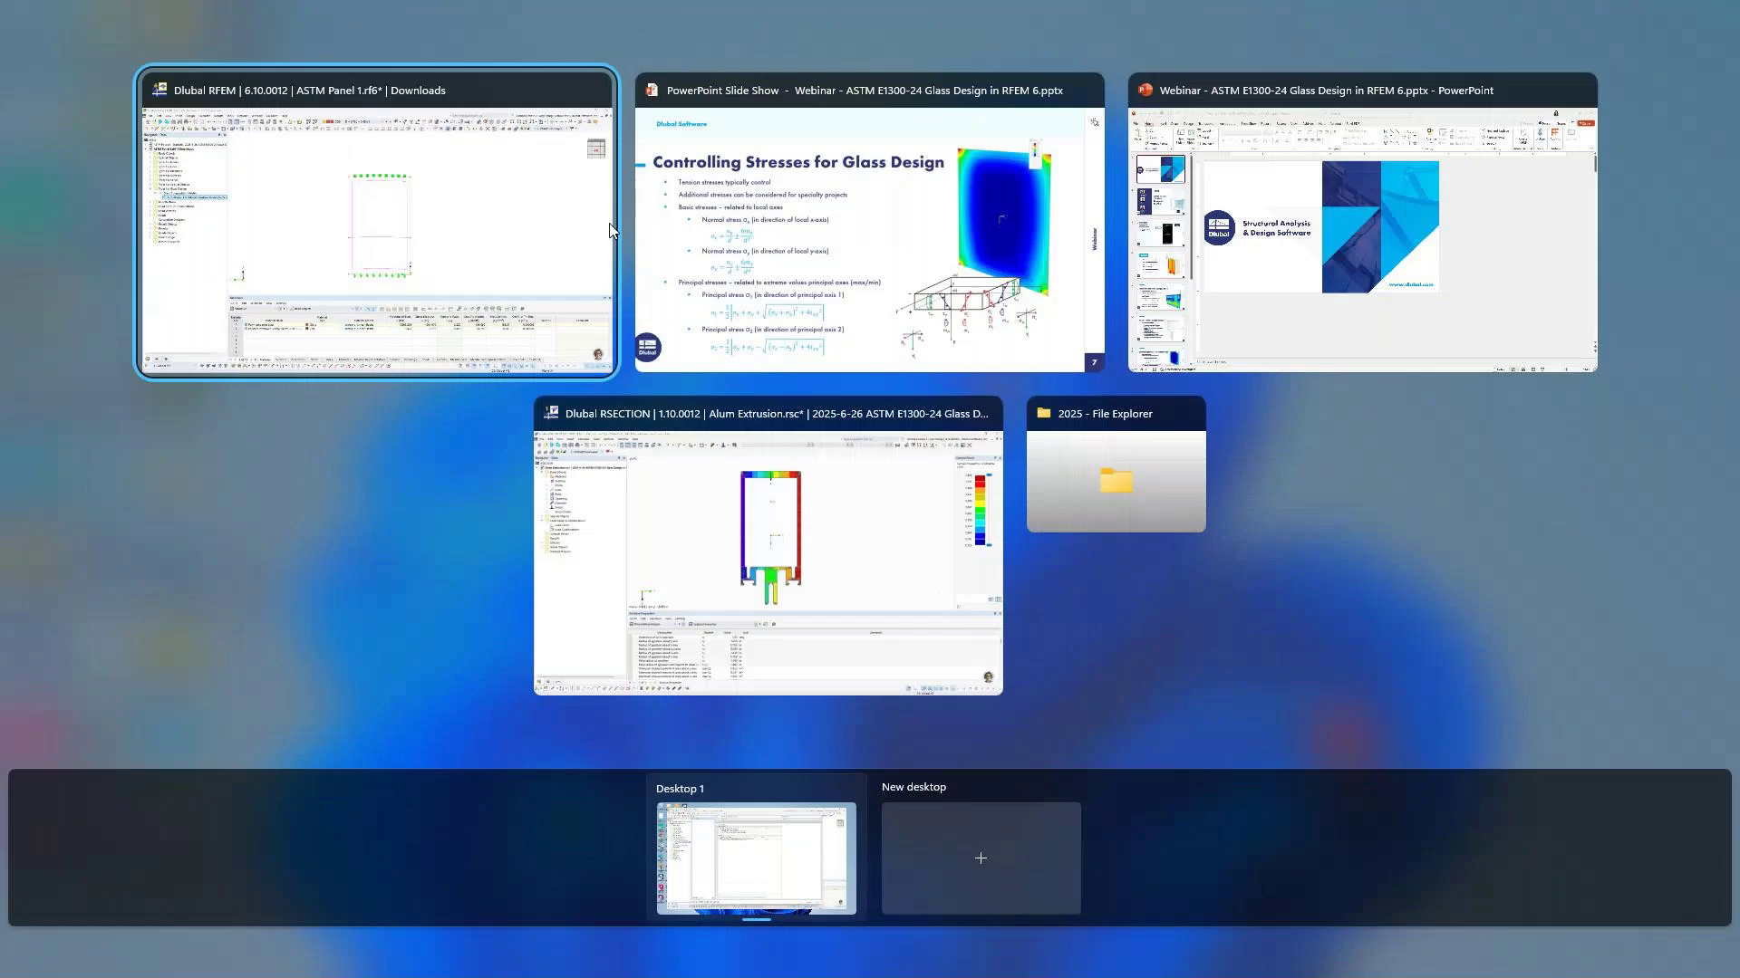
{"action": "left_click", "coordinate": [791, 230]}
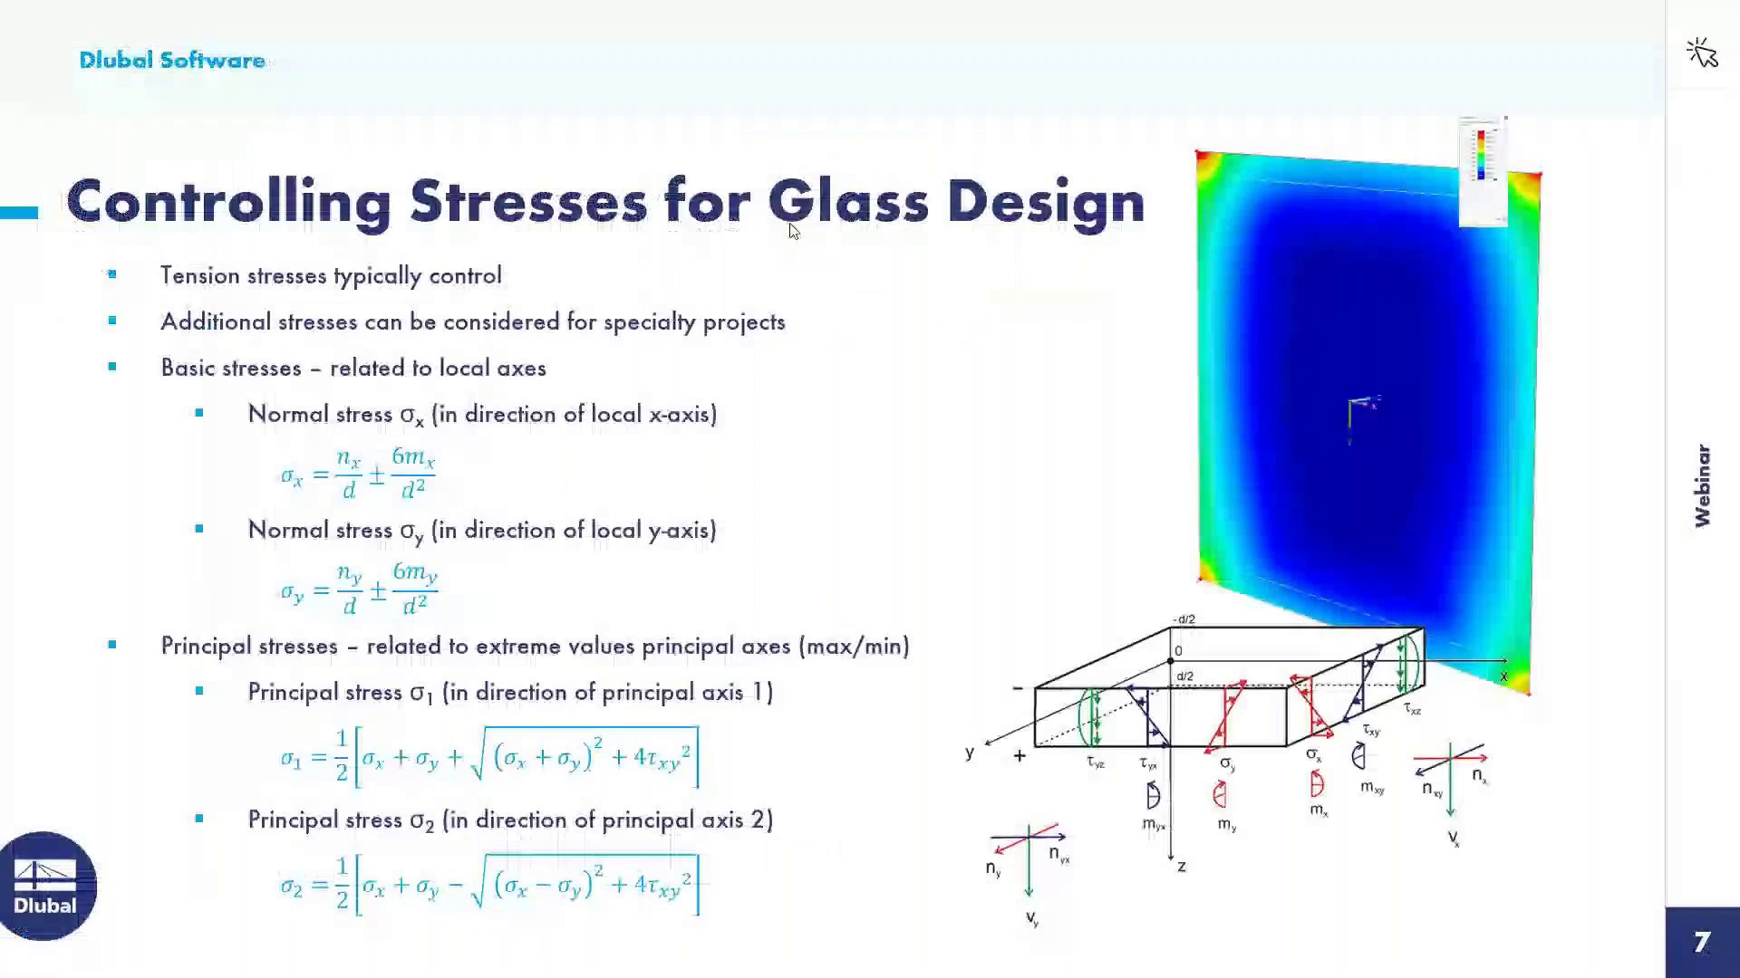
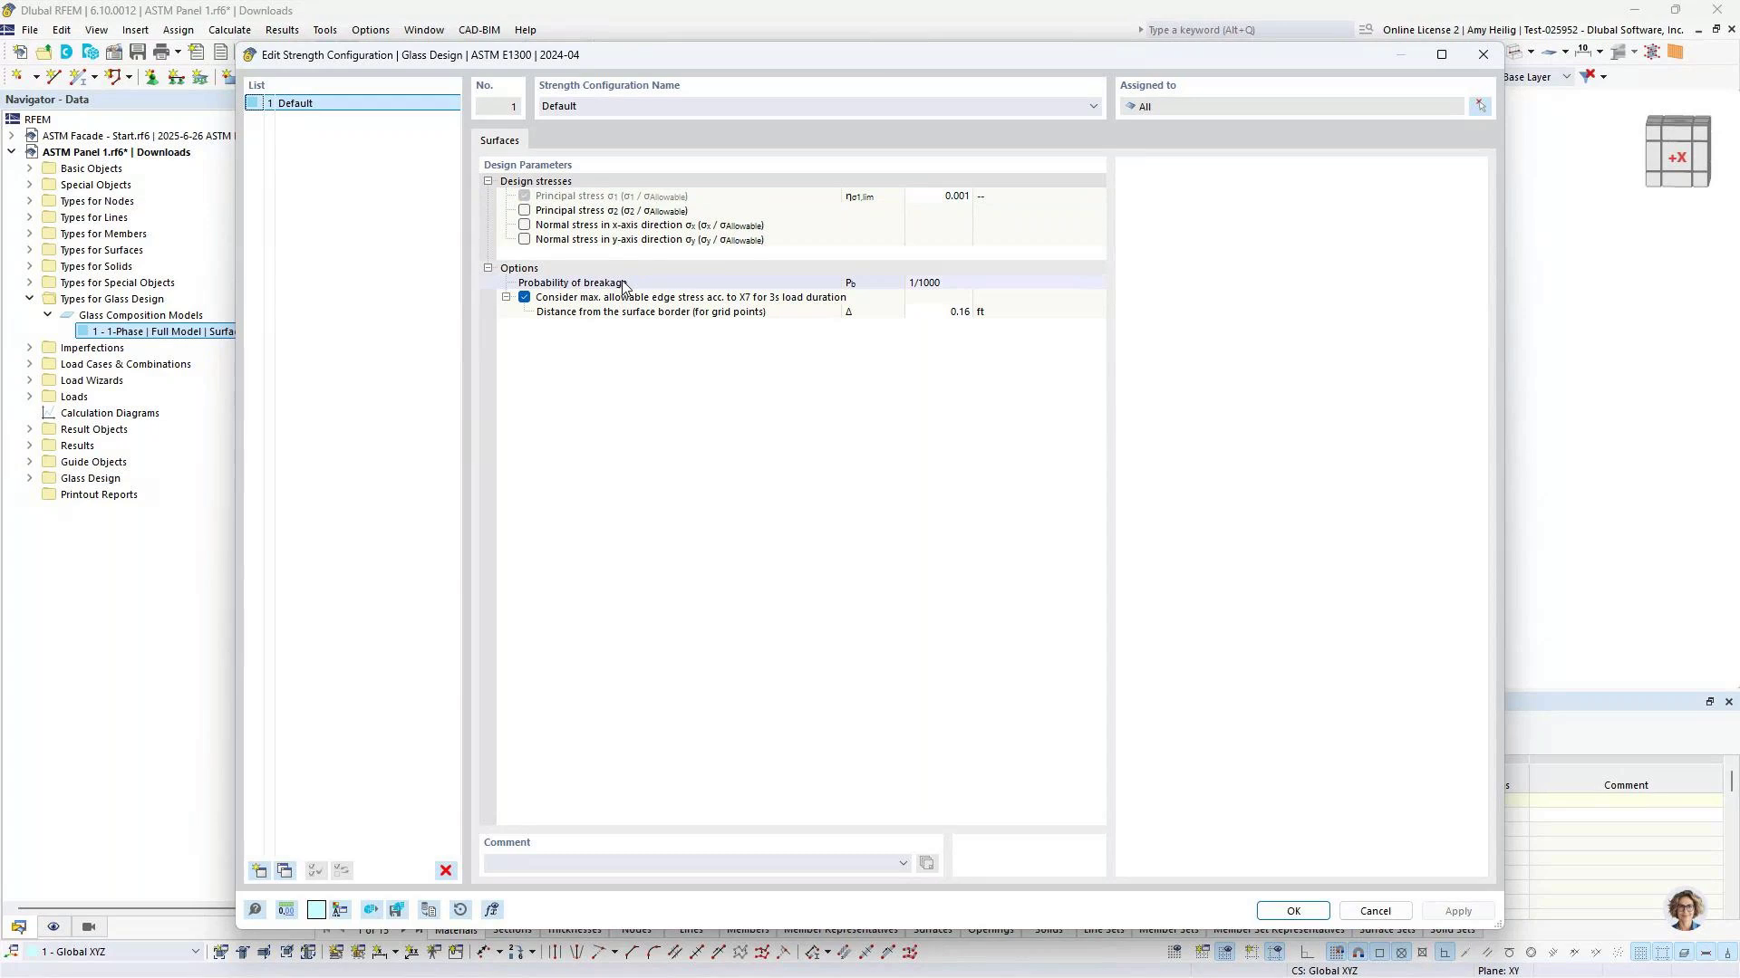
Review the probability of breakage in the strength configuration and the deflection limits in the default serviceability configuration
{"action": "left_click", "coordinate": [940, 288]}
{"action": "left_click", "coordinate": [949, 280]}
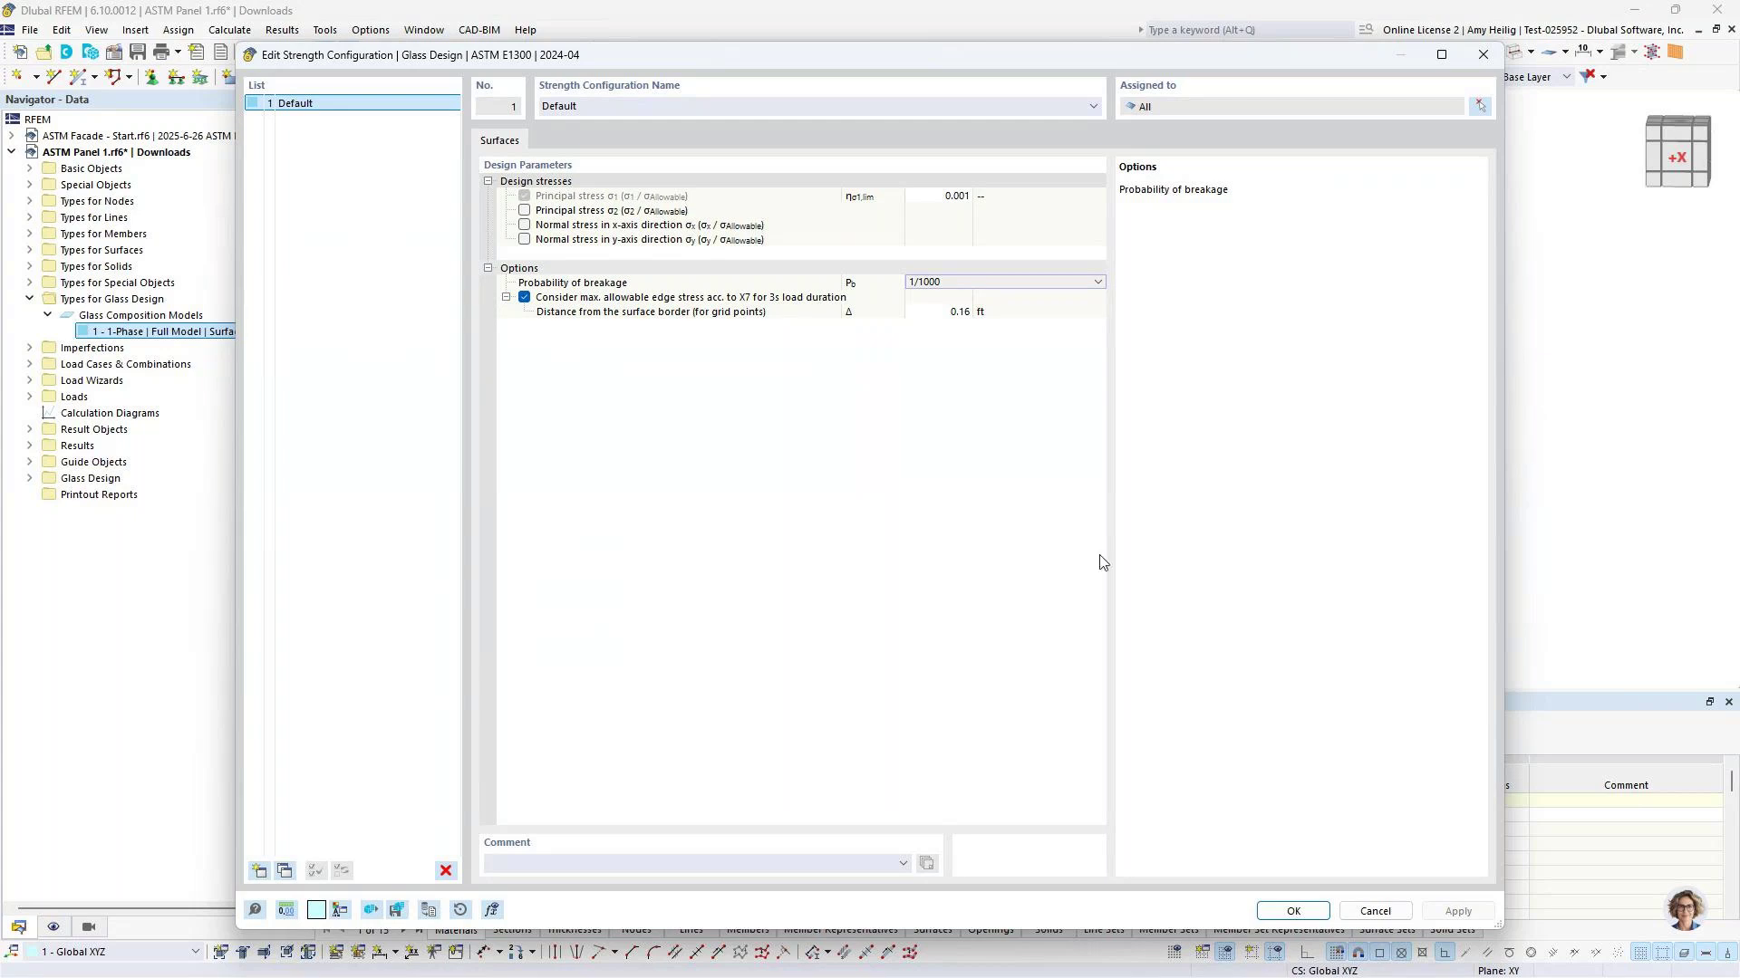
{"action": "left_click", "coordinate": [1287, 912]}
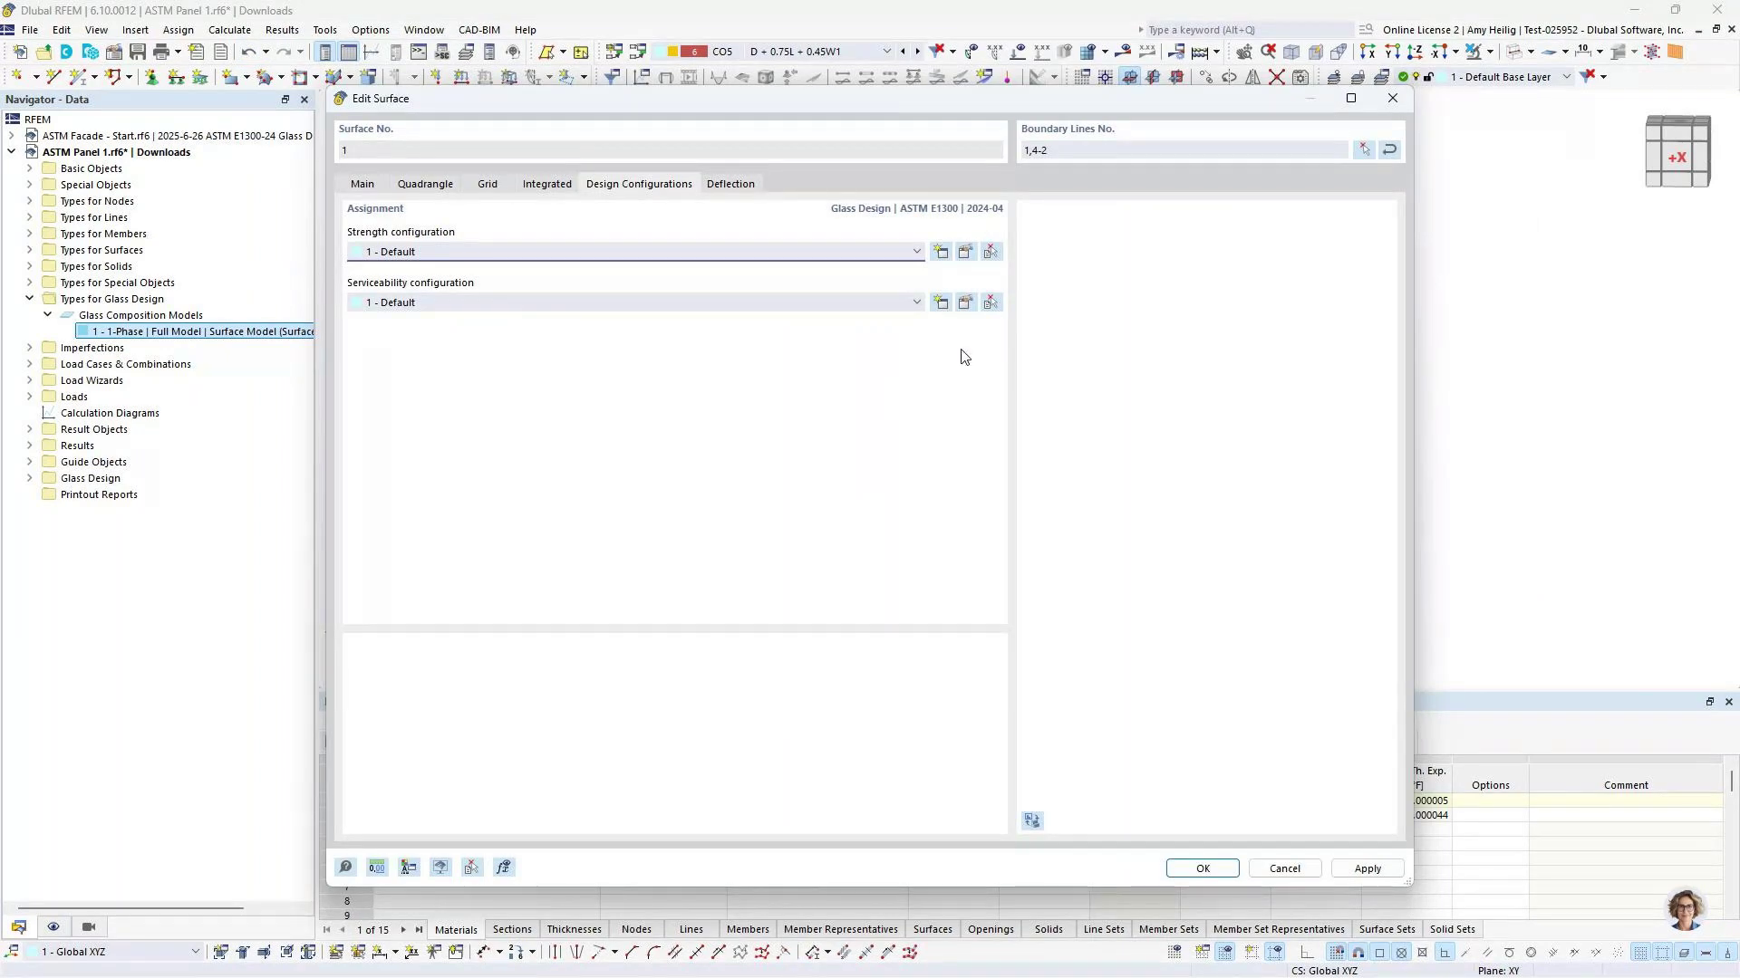
{"action": "left_click", "coordinate": [966, 303]}
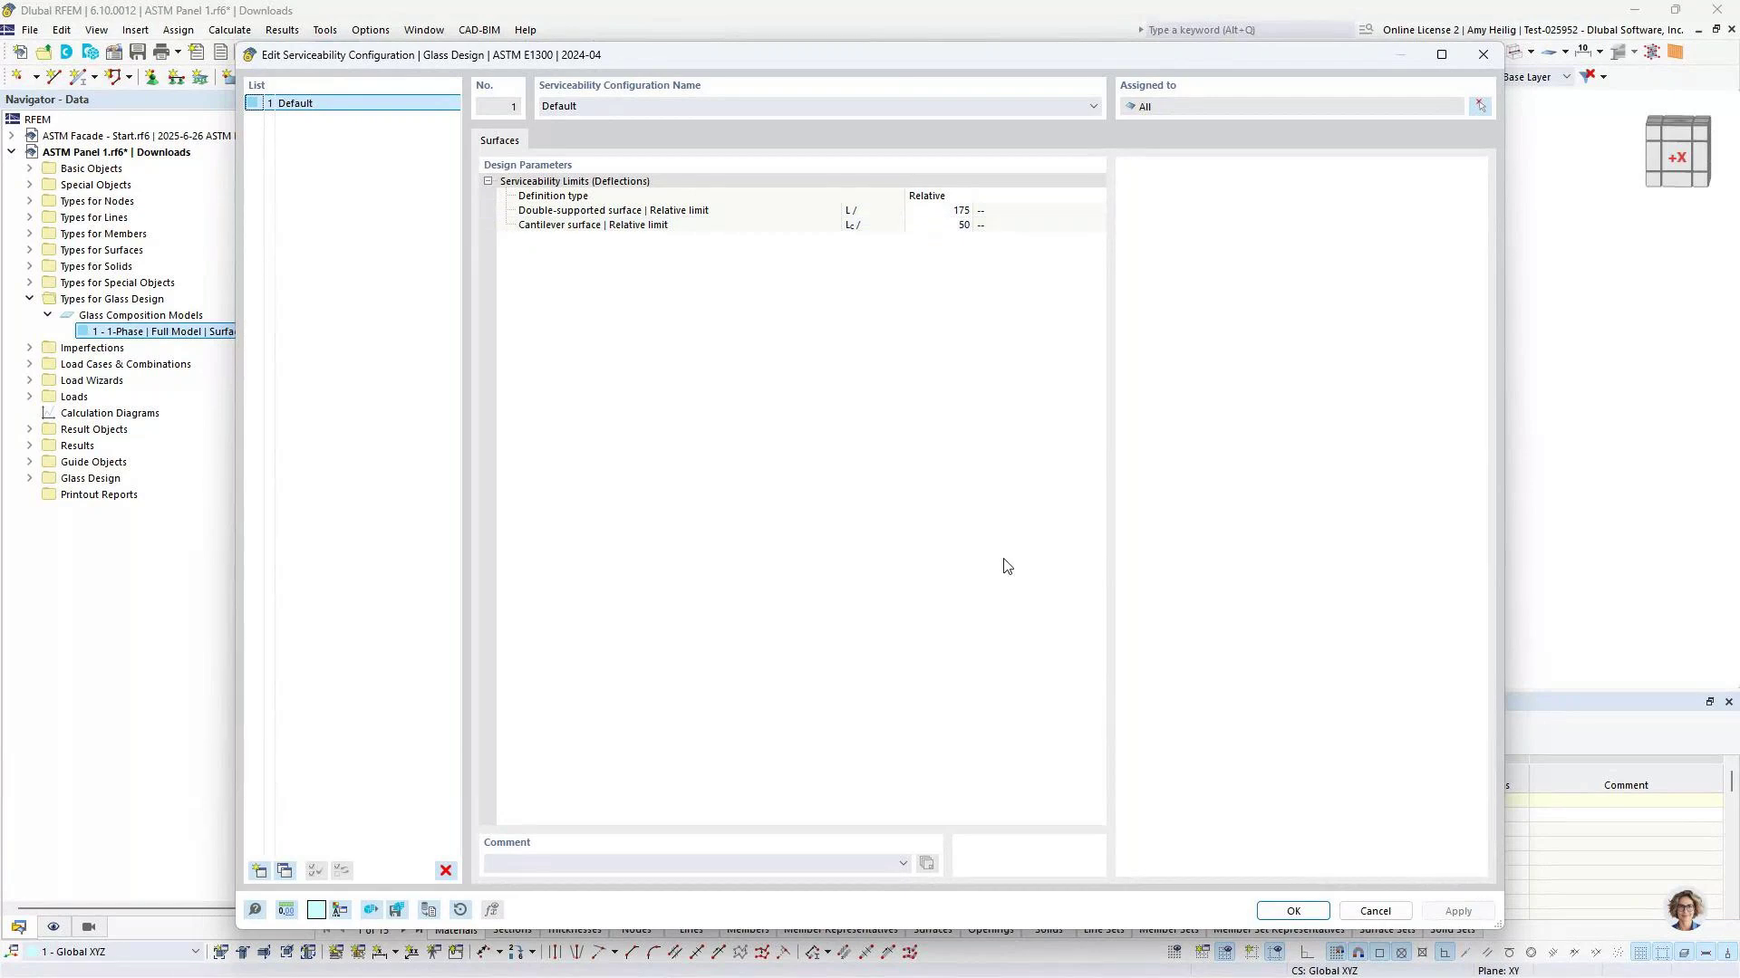
{"action": "left_click", "coordinate": [1293, 911]}
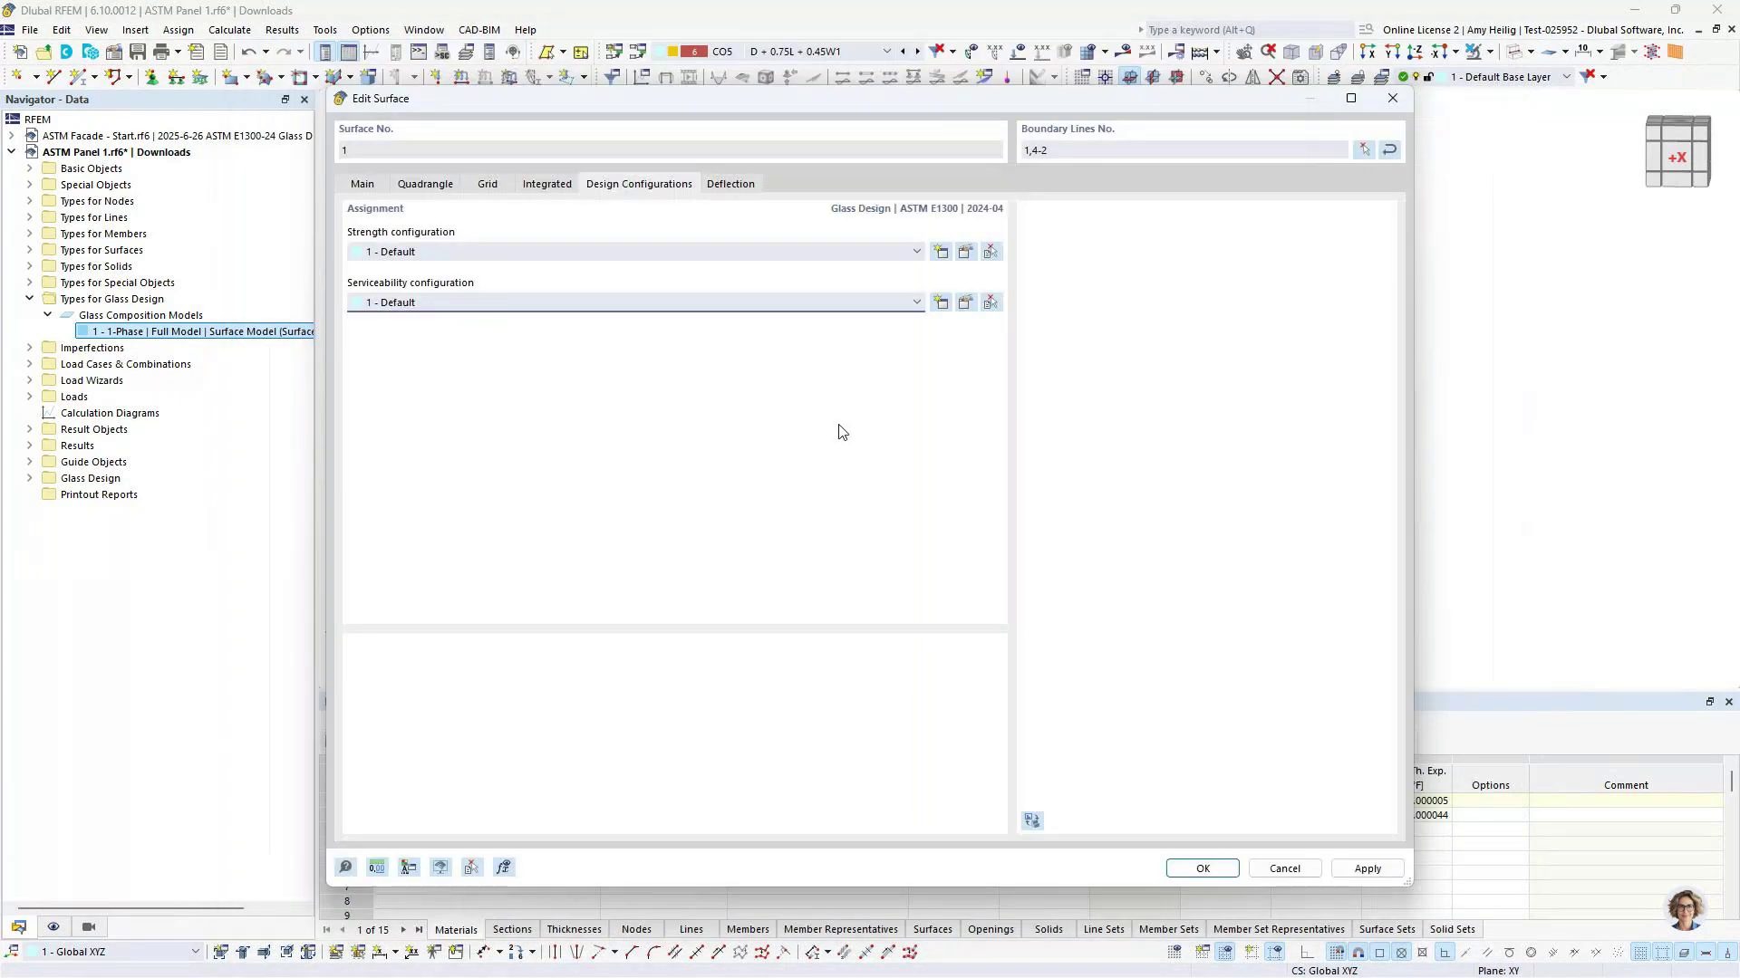
Keep the panel's deflection analysis double-supported and referenced to the undeformed system, and define its reference length by maximum boundary line
{"action": "left_click", "coordinate": [730, 184]}
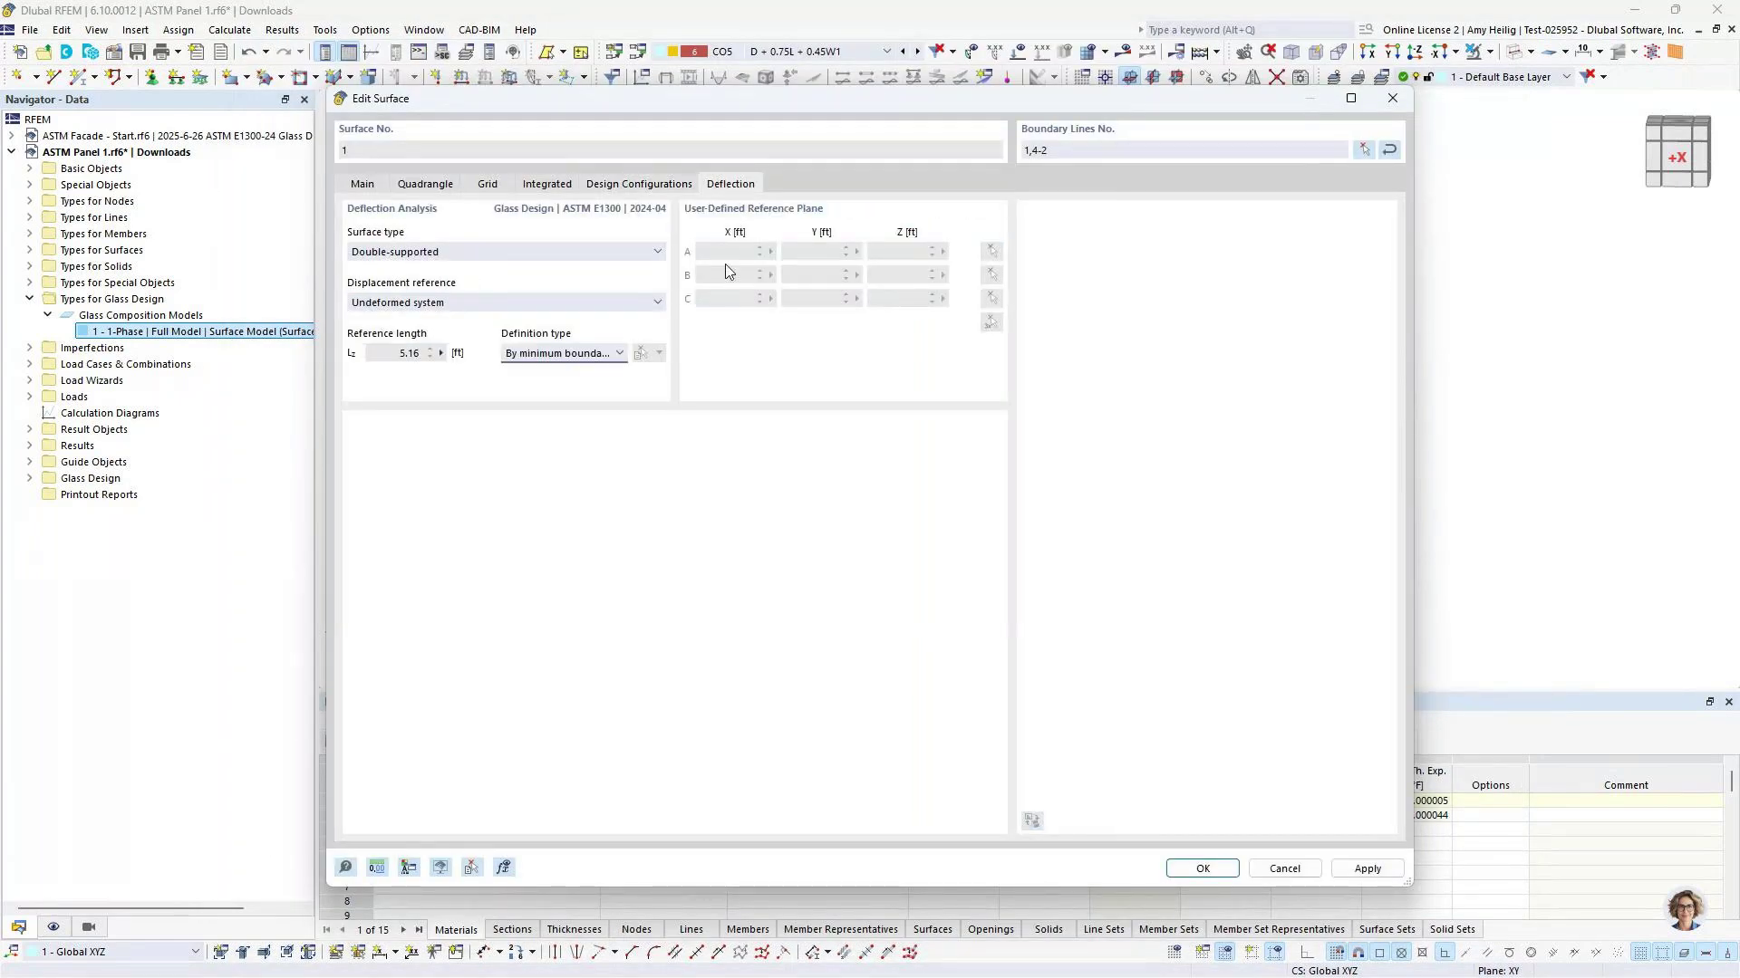
{"action": "left_click", "coordinate": [554, 253]}
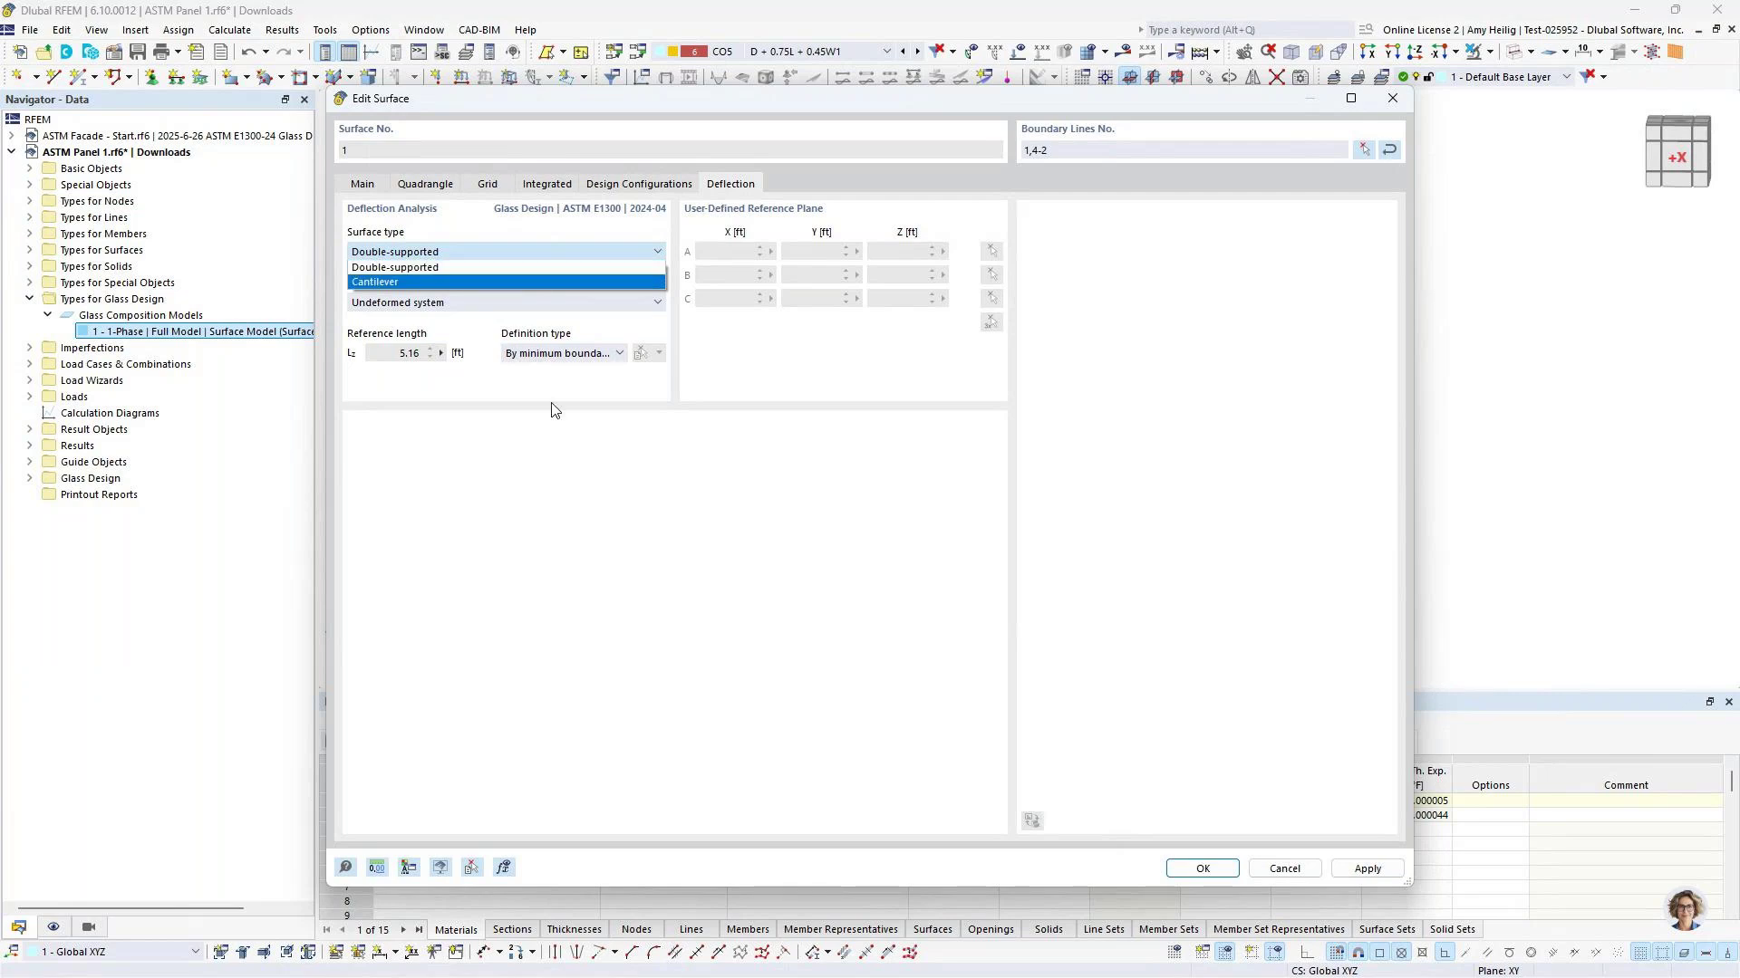
{"action": "left_click", "coordinate": [552, 404]}
{"action": "left_click", "coordinate": [521, 306]}
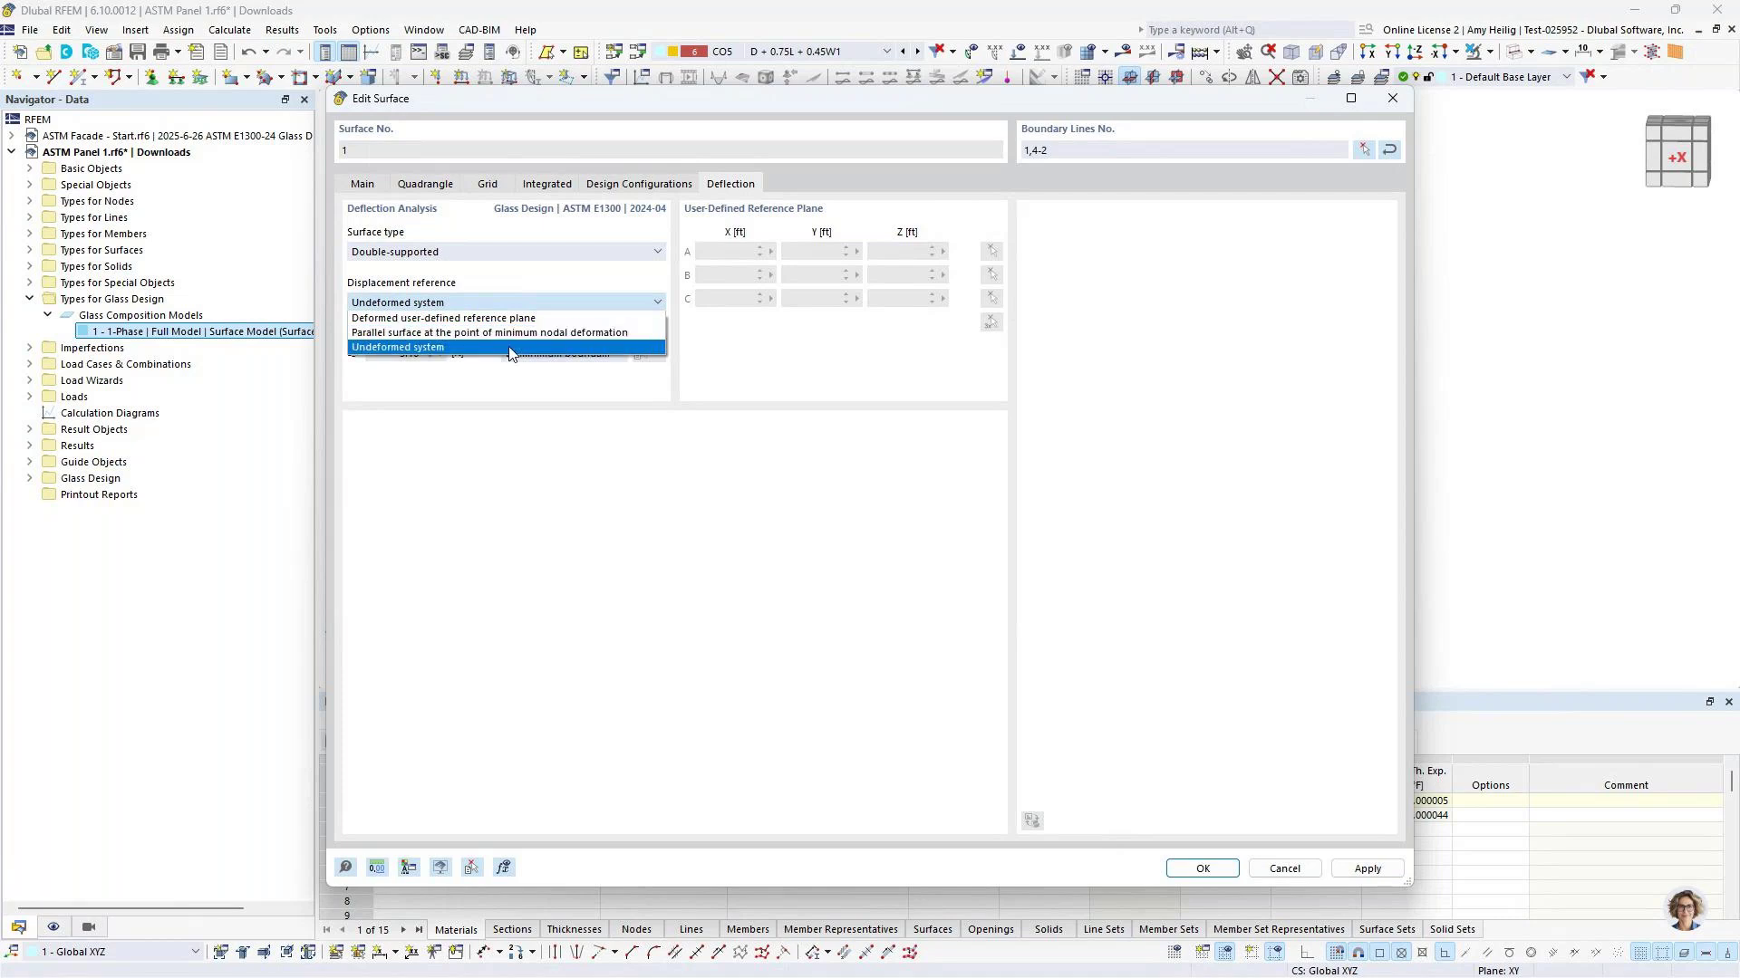
{"action": "left_click", "coordinate": [459, 349]}
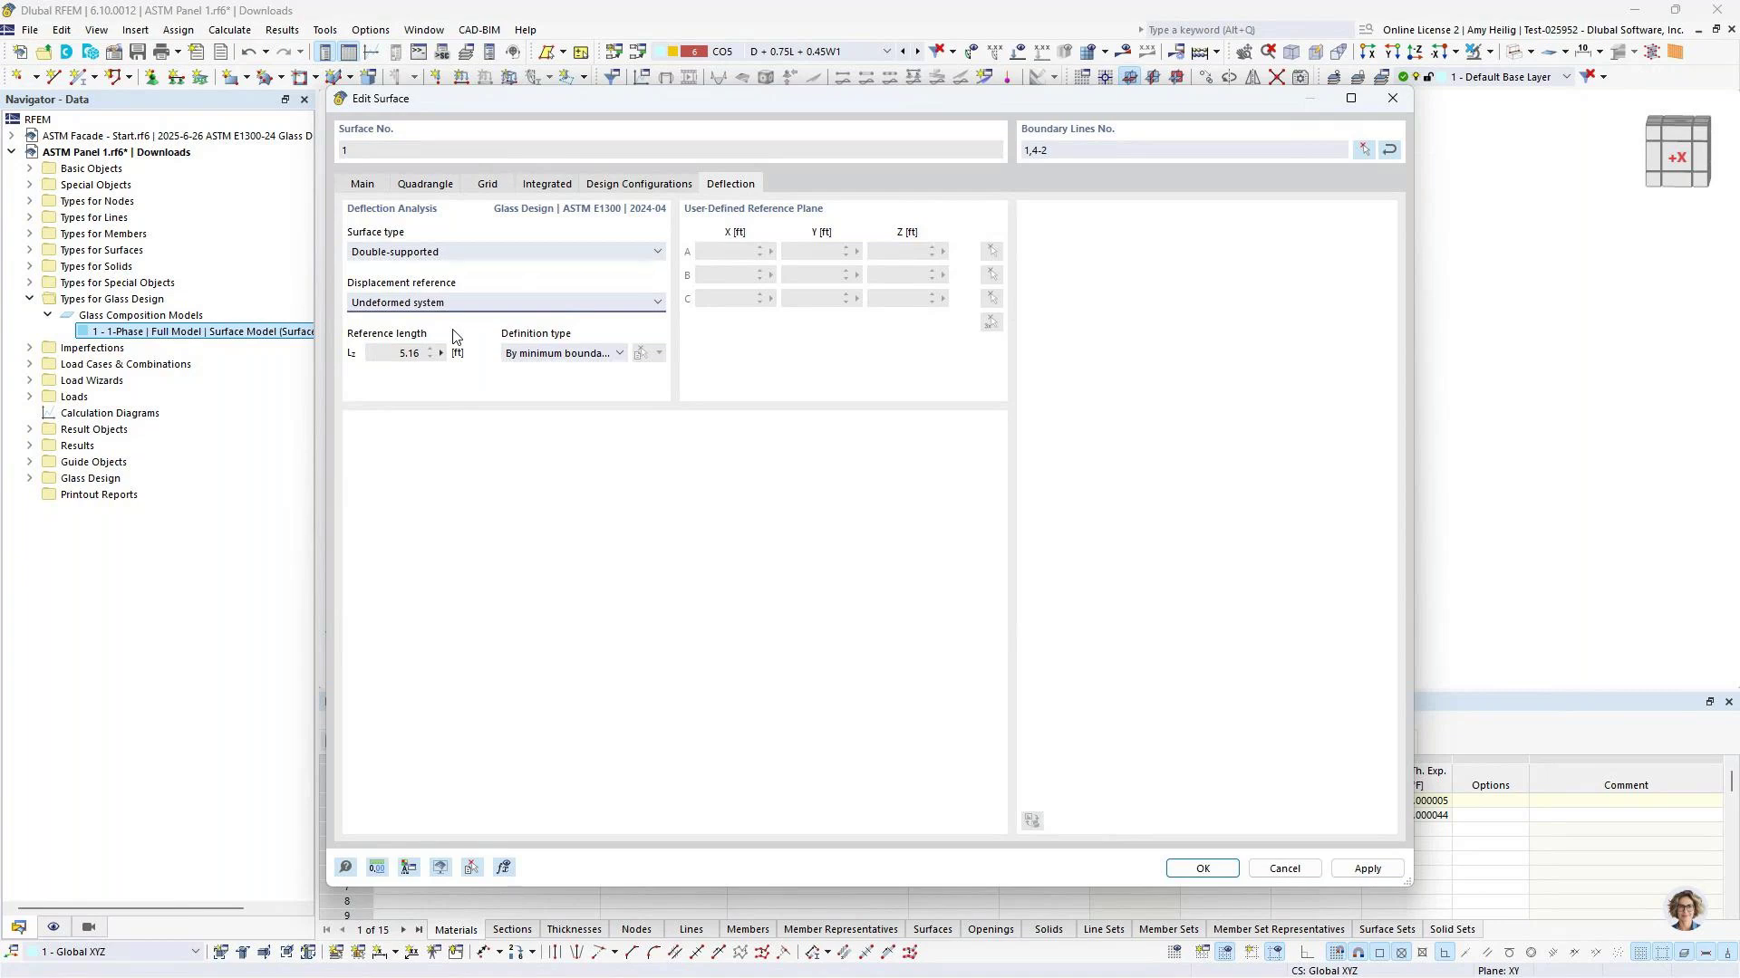
{"action": "left_click", "coordinate": [551, 358]}
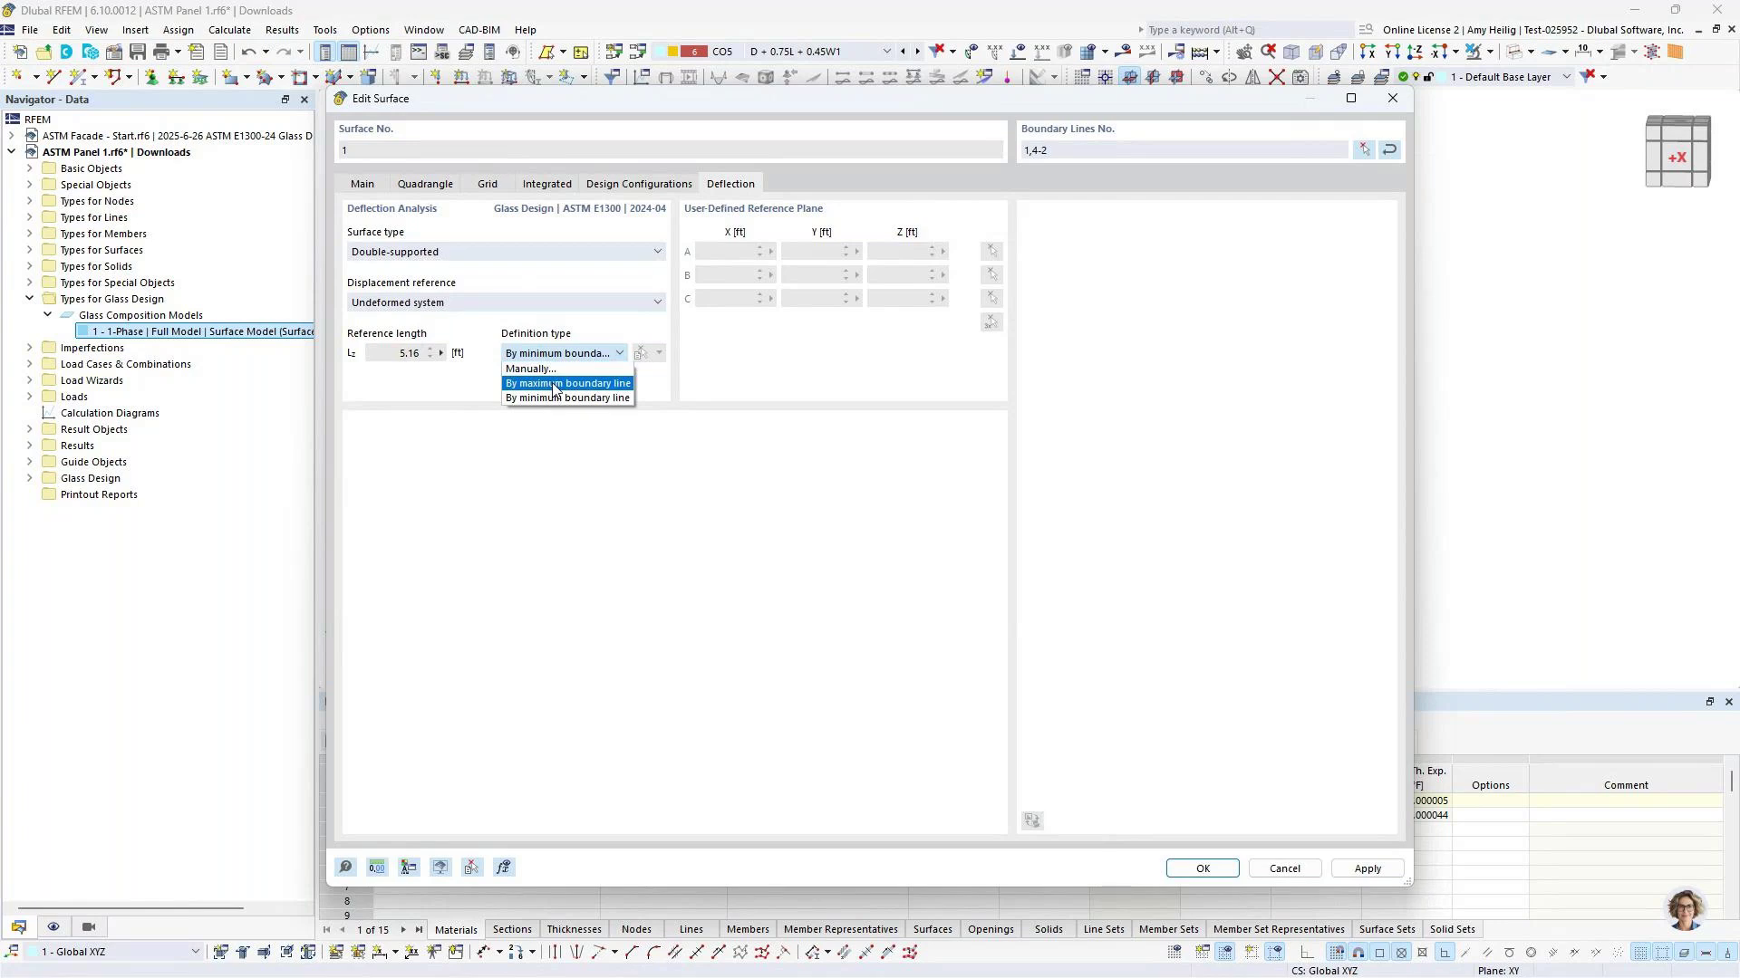
{"action": "left_click", "coordinate": [554, 384]}
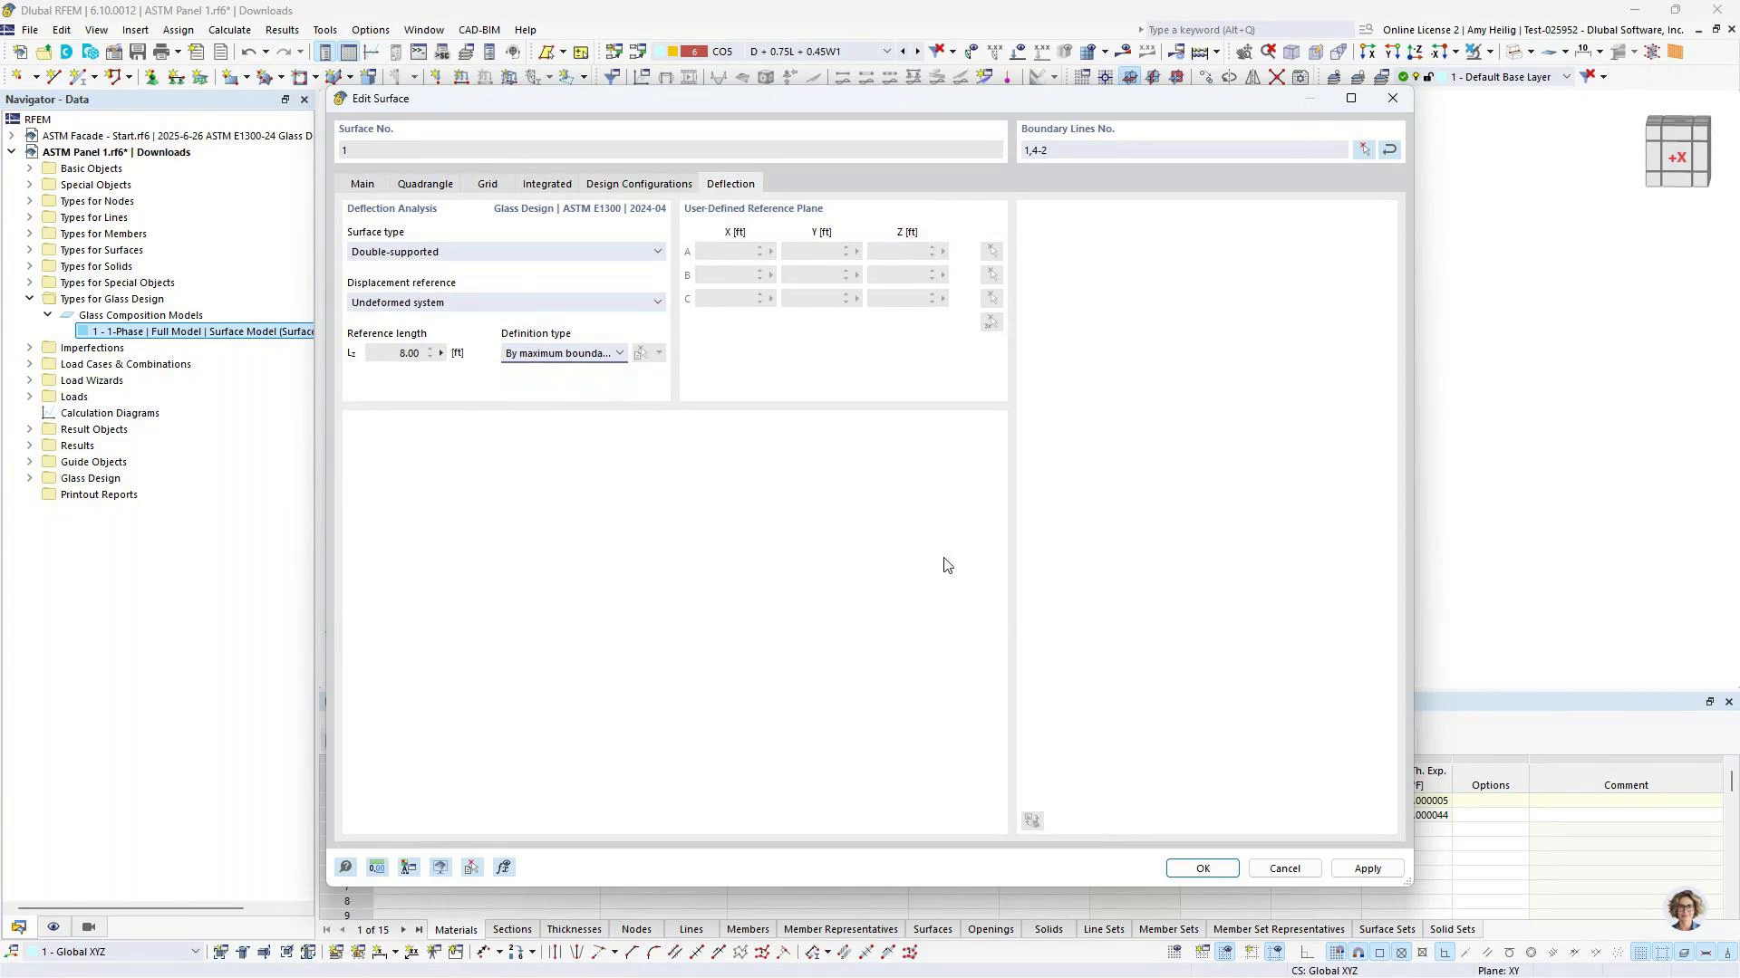
{"action": "left_click", "coordinate": [1197, 869]}
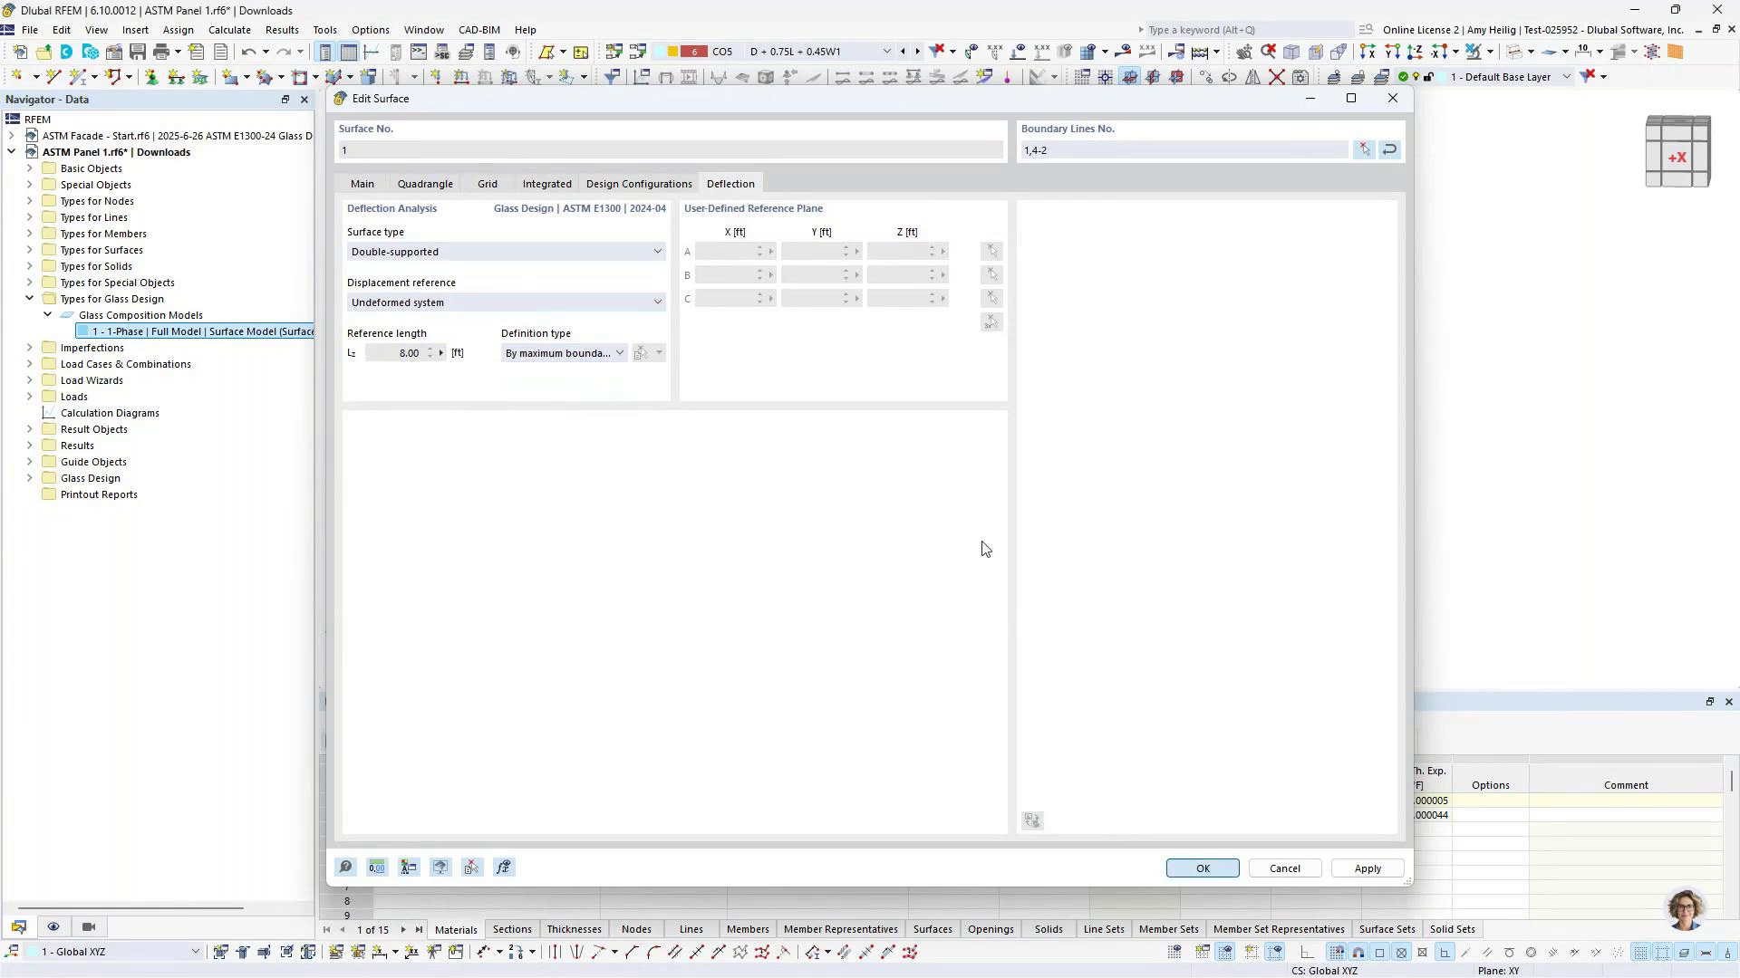
Show the glass design situations and assign the Section 2.4 (ASD) situation DS2 to the strength limit state
{"action": "middle_click_drag", "start_coordinate": [983, 548], "coordinate": [998, 460], "text": "ctrl"}
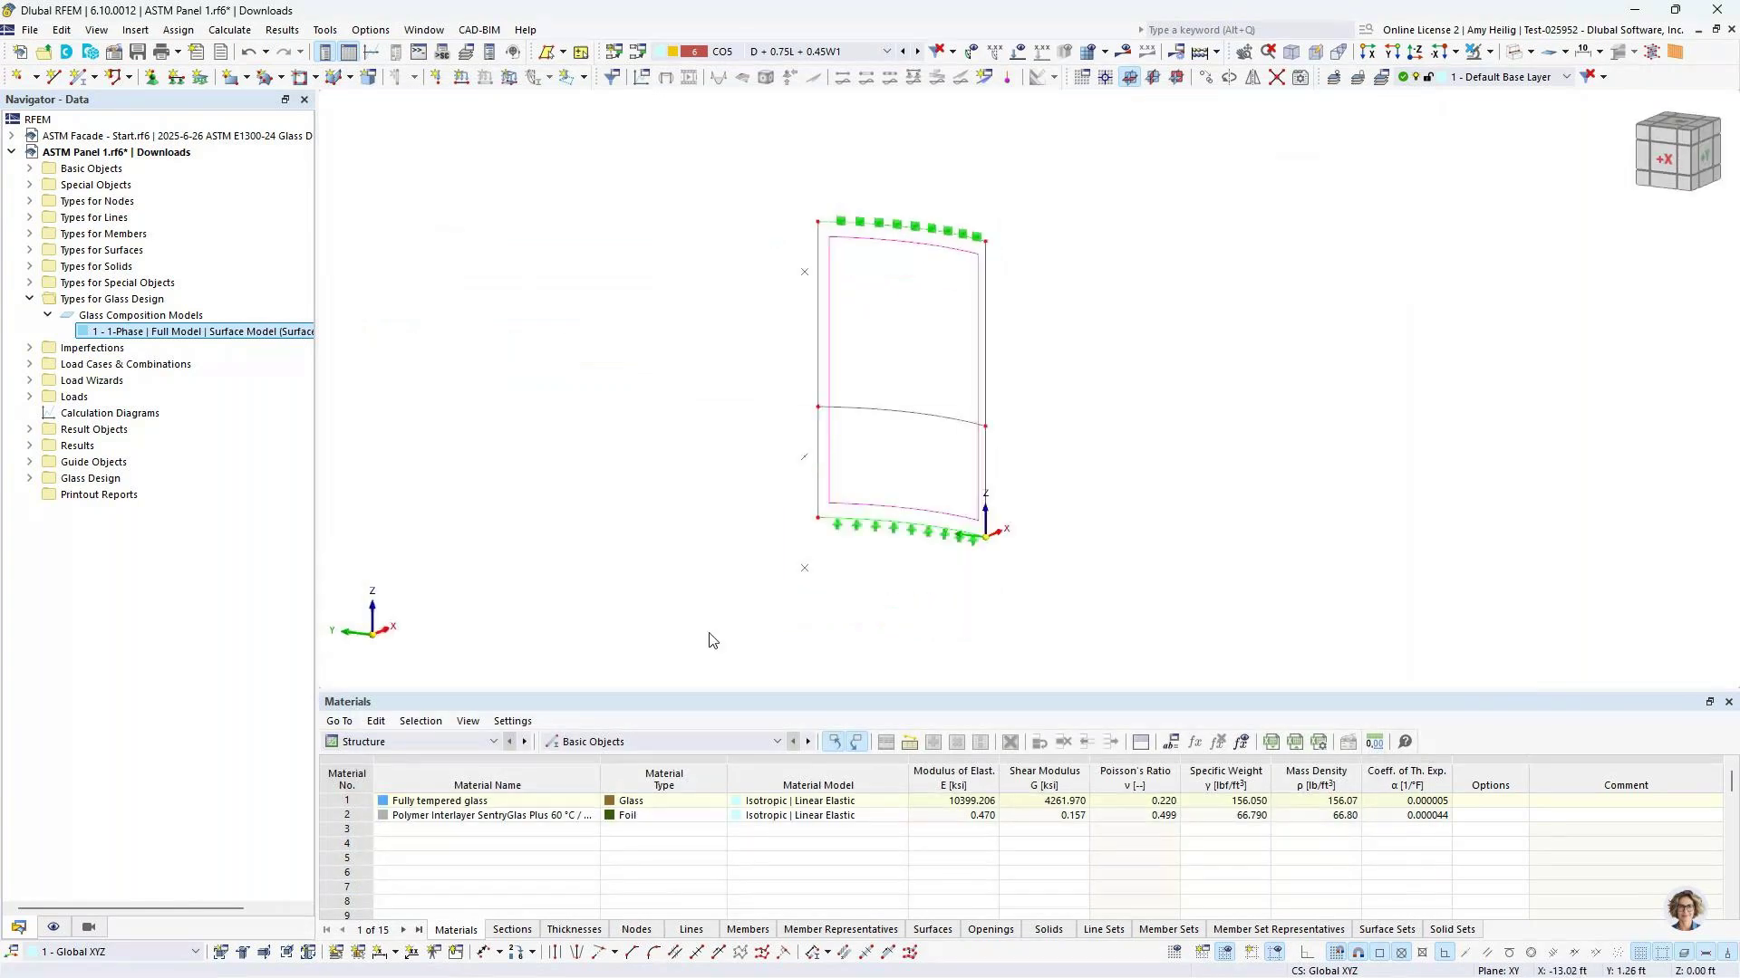
{"action": "left_click", "coordinate": [413, 671]}
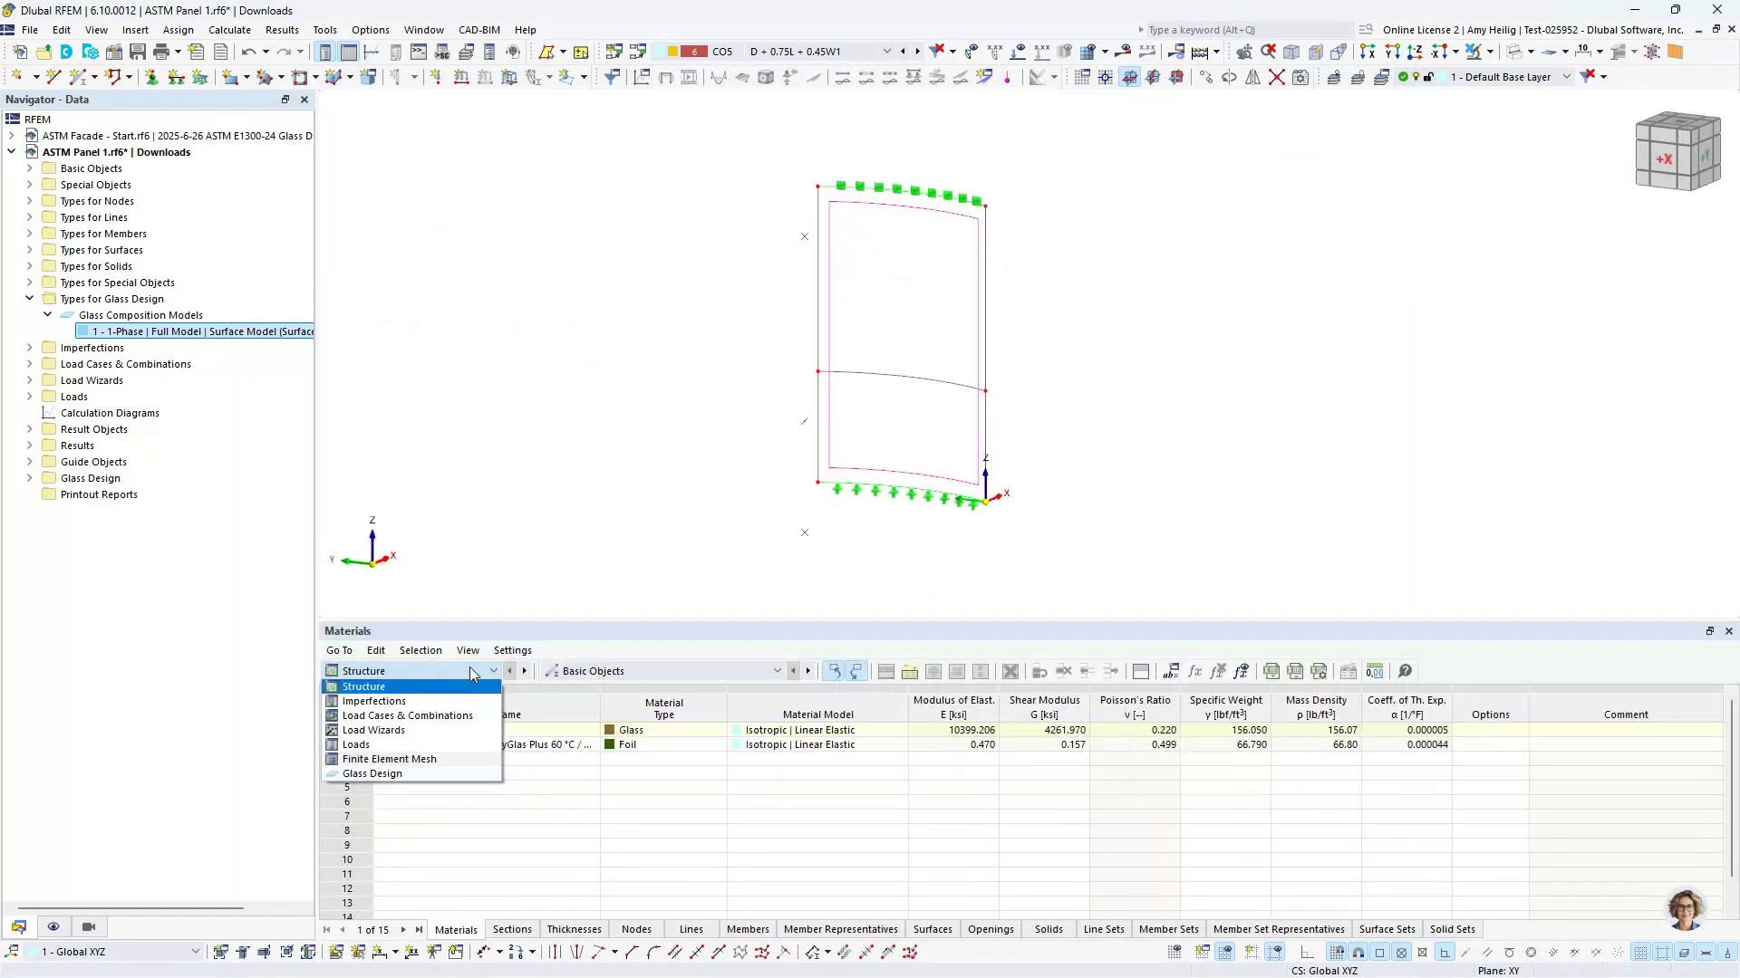
{"action": "left_click", "coordinate": [417, 782]}
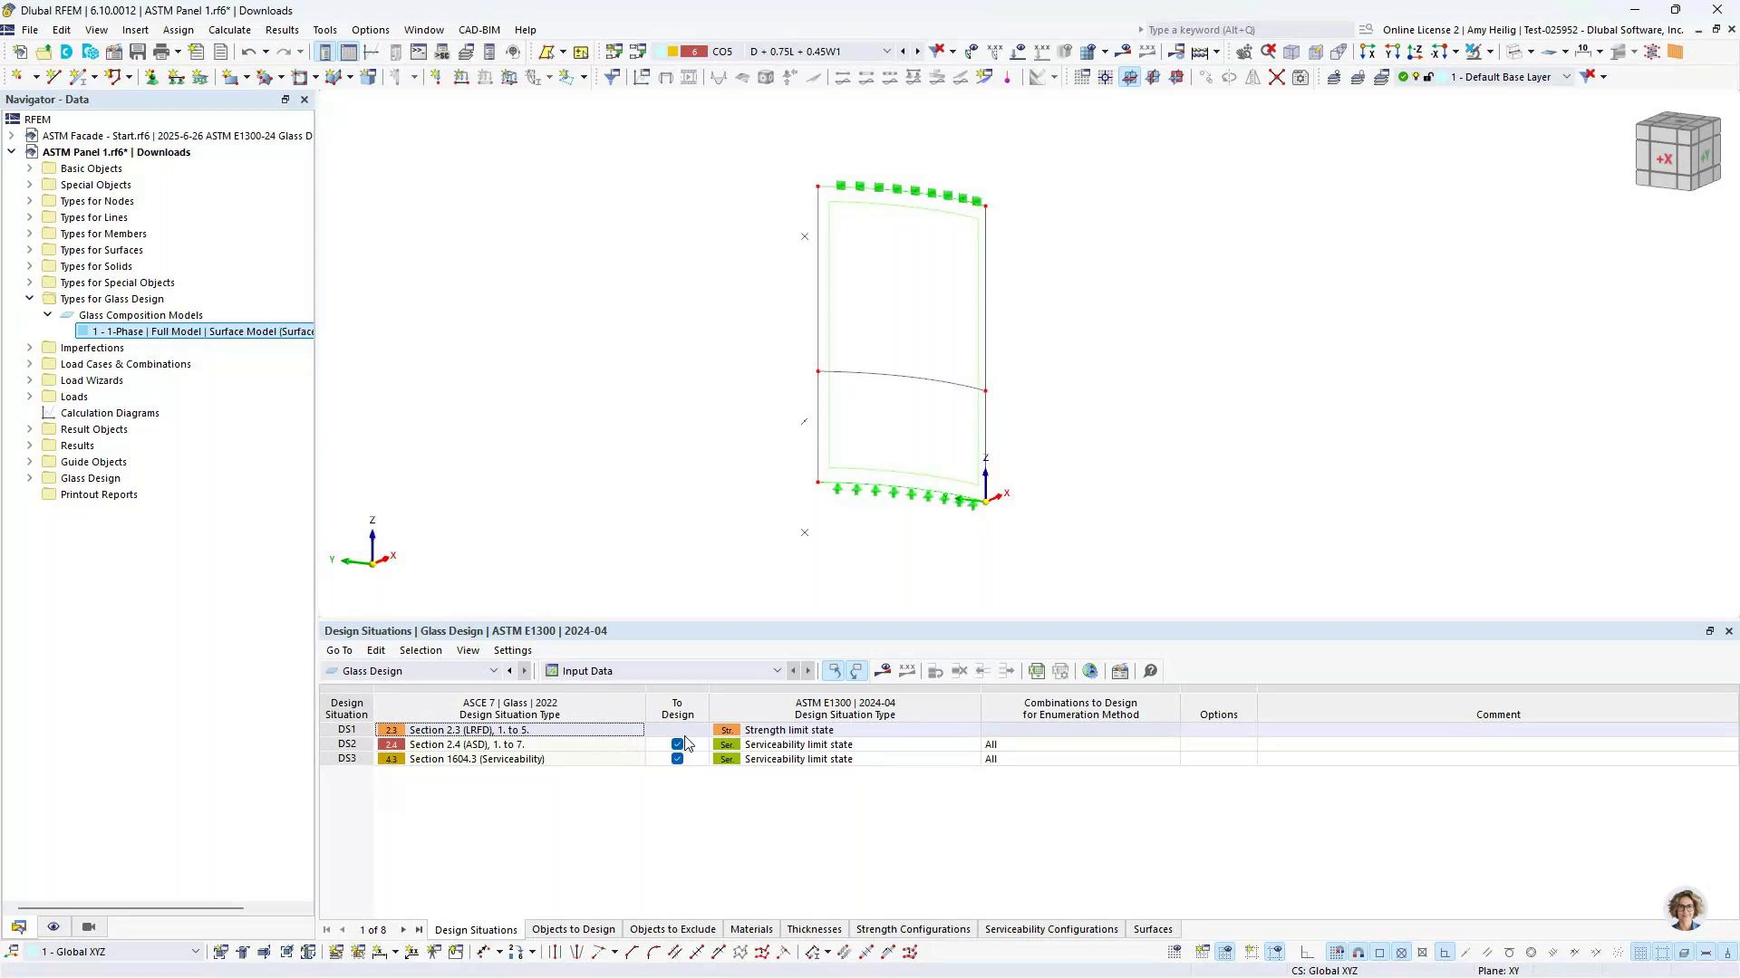
{"action": "left_click", "coordinate": [597, 746]}
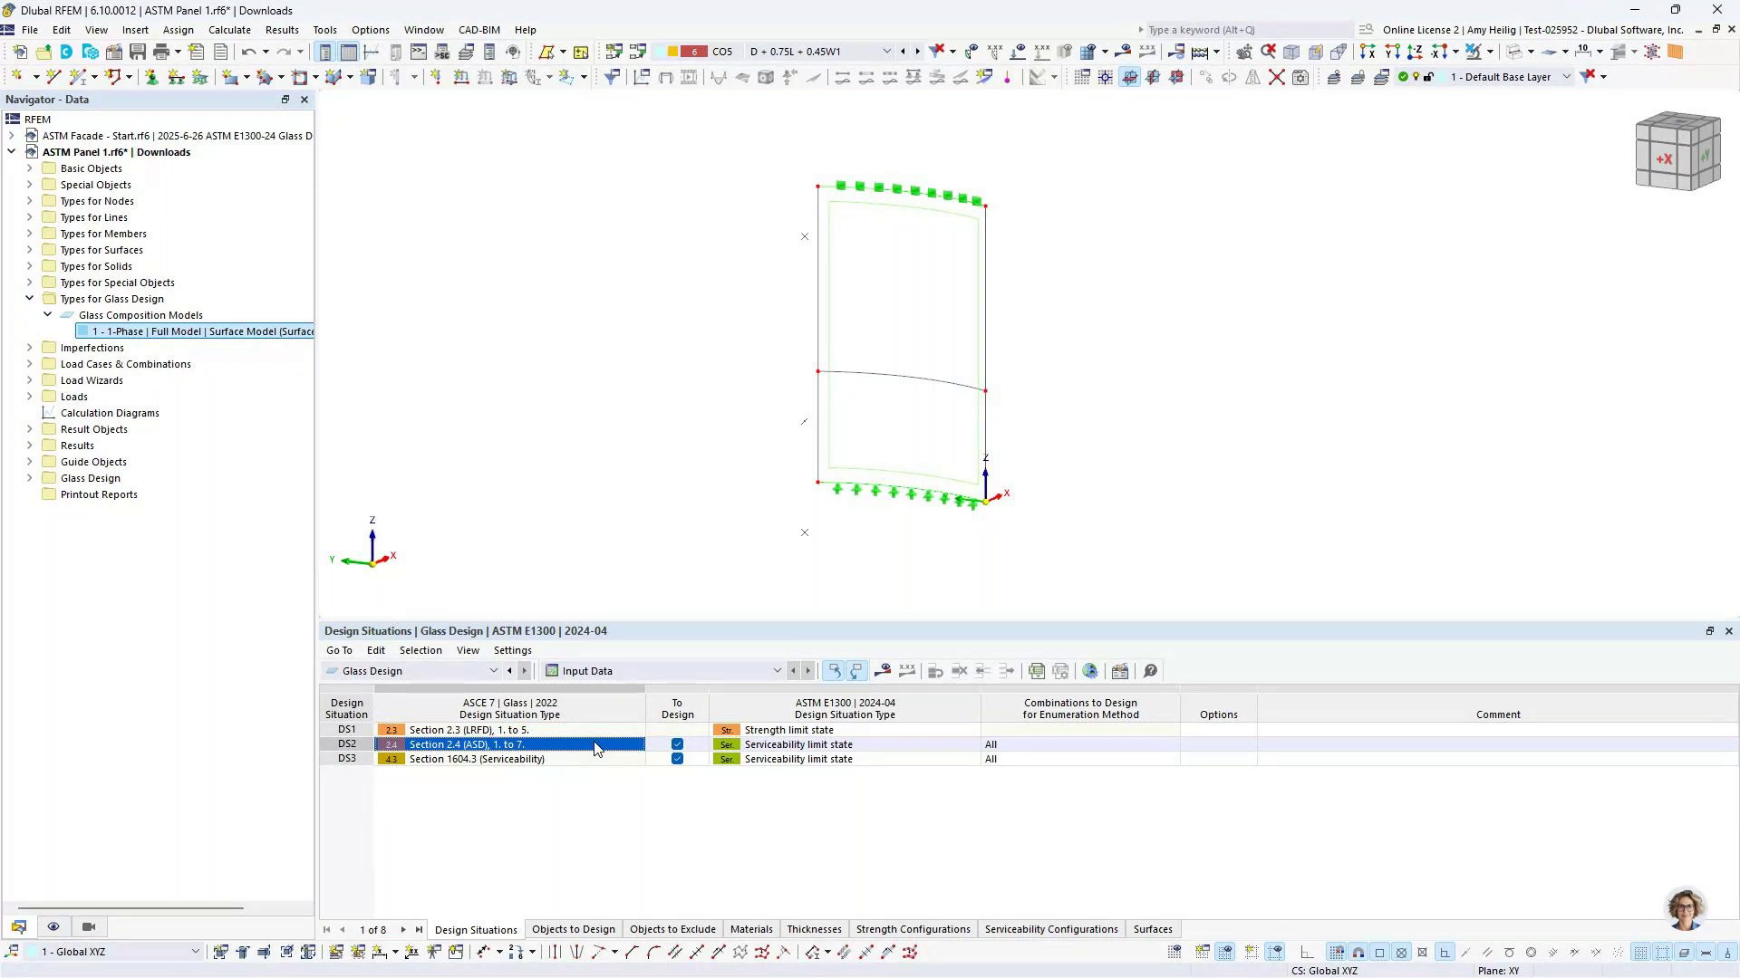
{"action": "left_click", "coordinate": [875, 746]}
{"action": "left_click", "coordinate": [875, 750]}
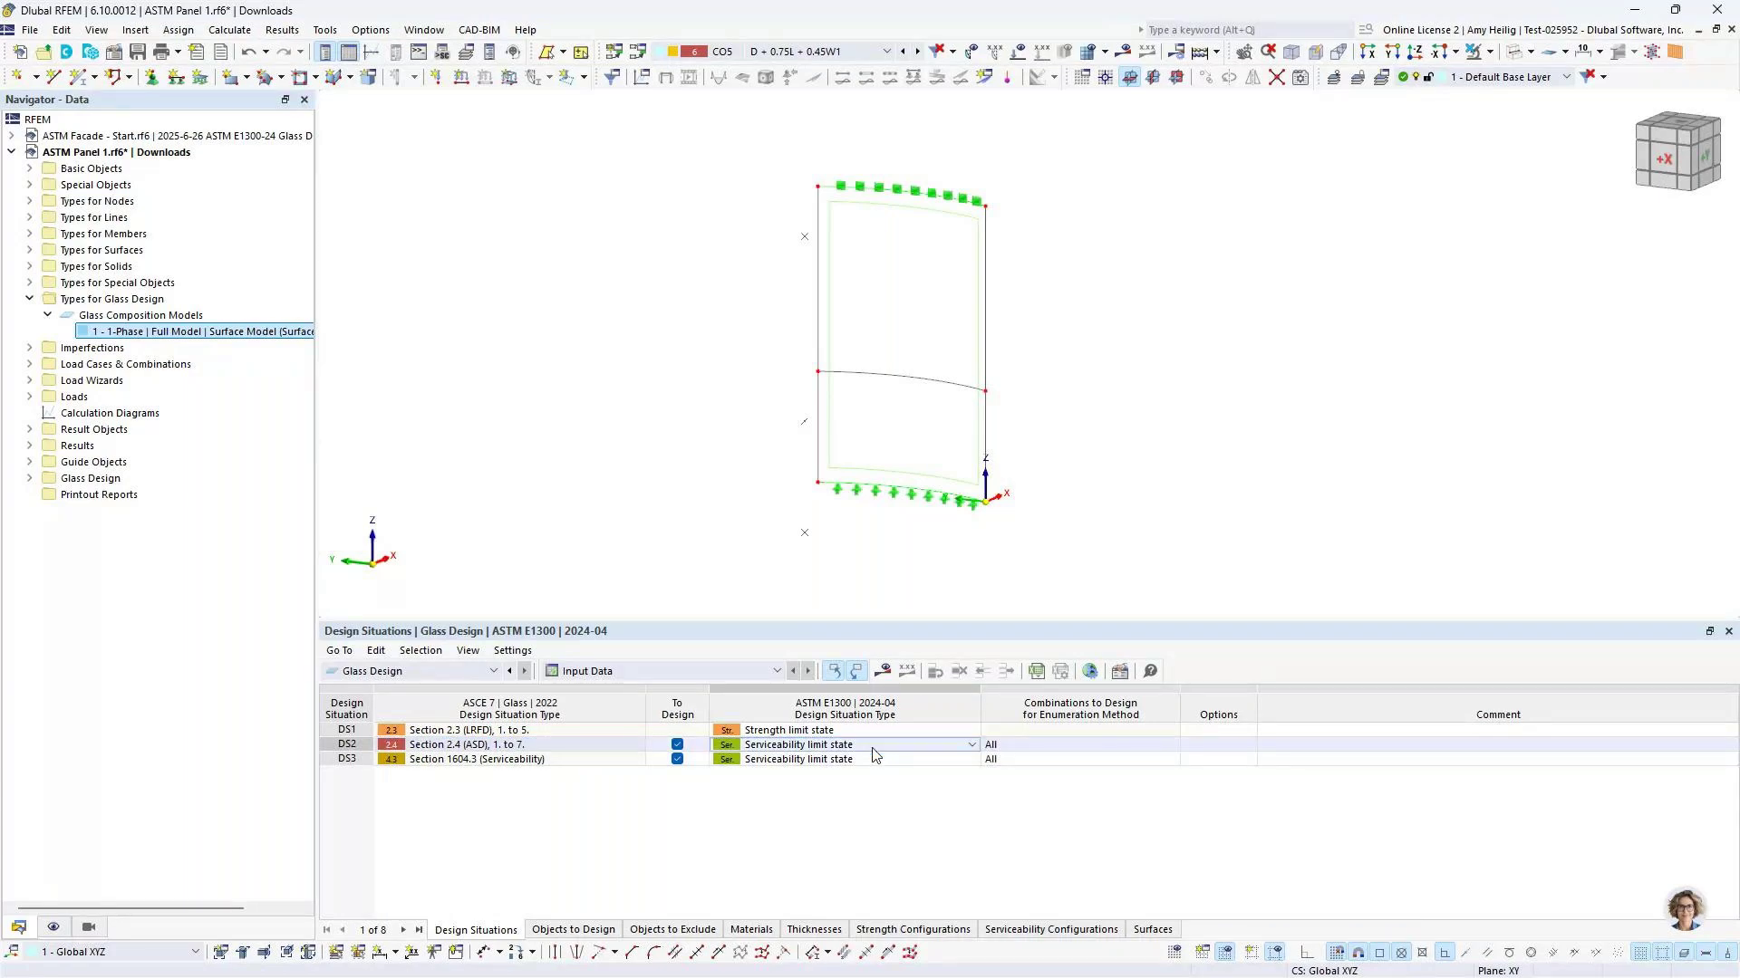
{"action": "left_click", "coordinate": [971, 744]}
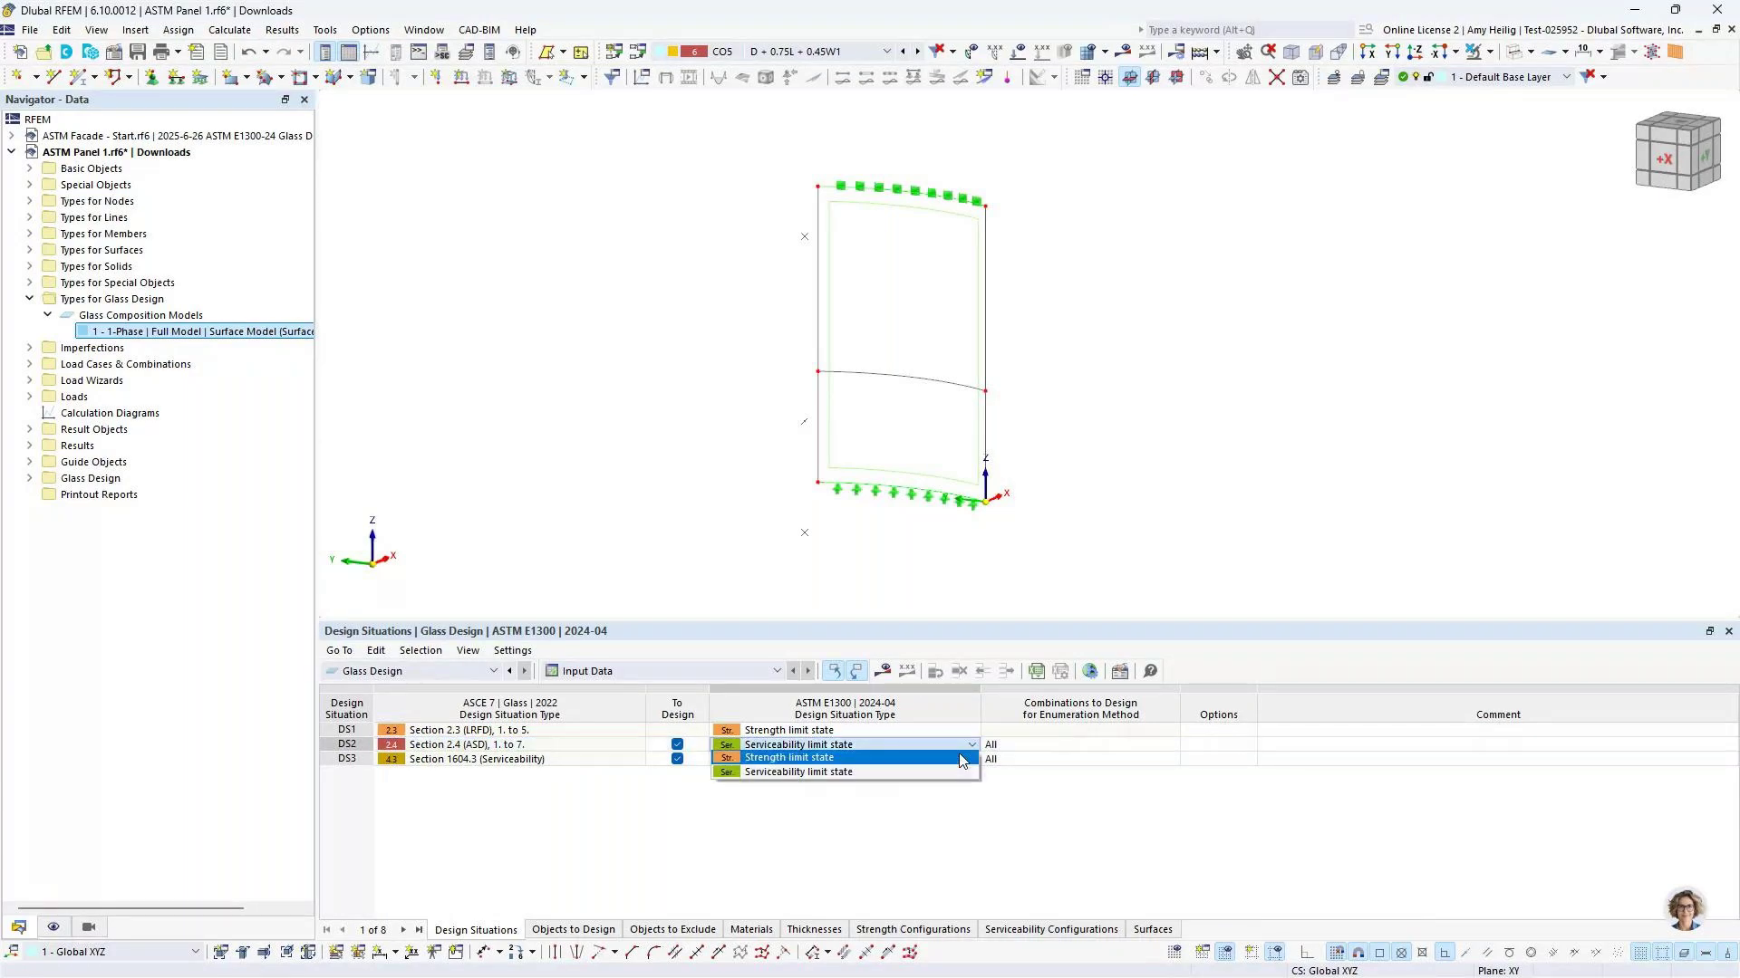
{"action": "left_click", "coordinate": [962, 759]}
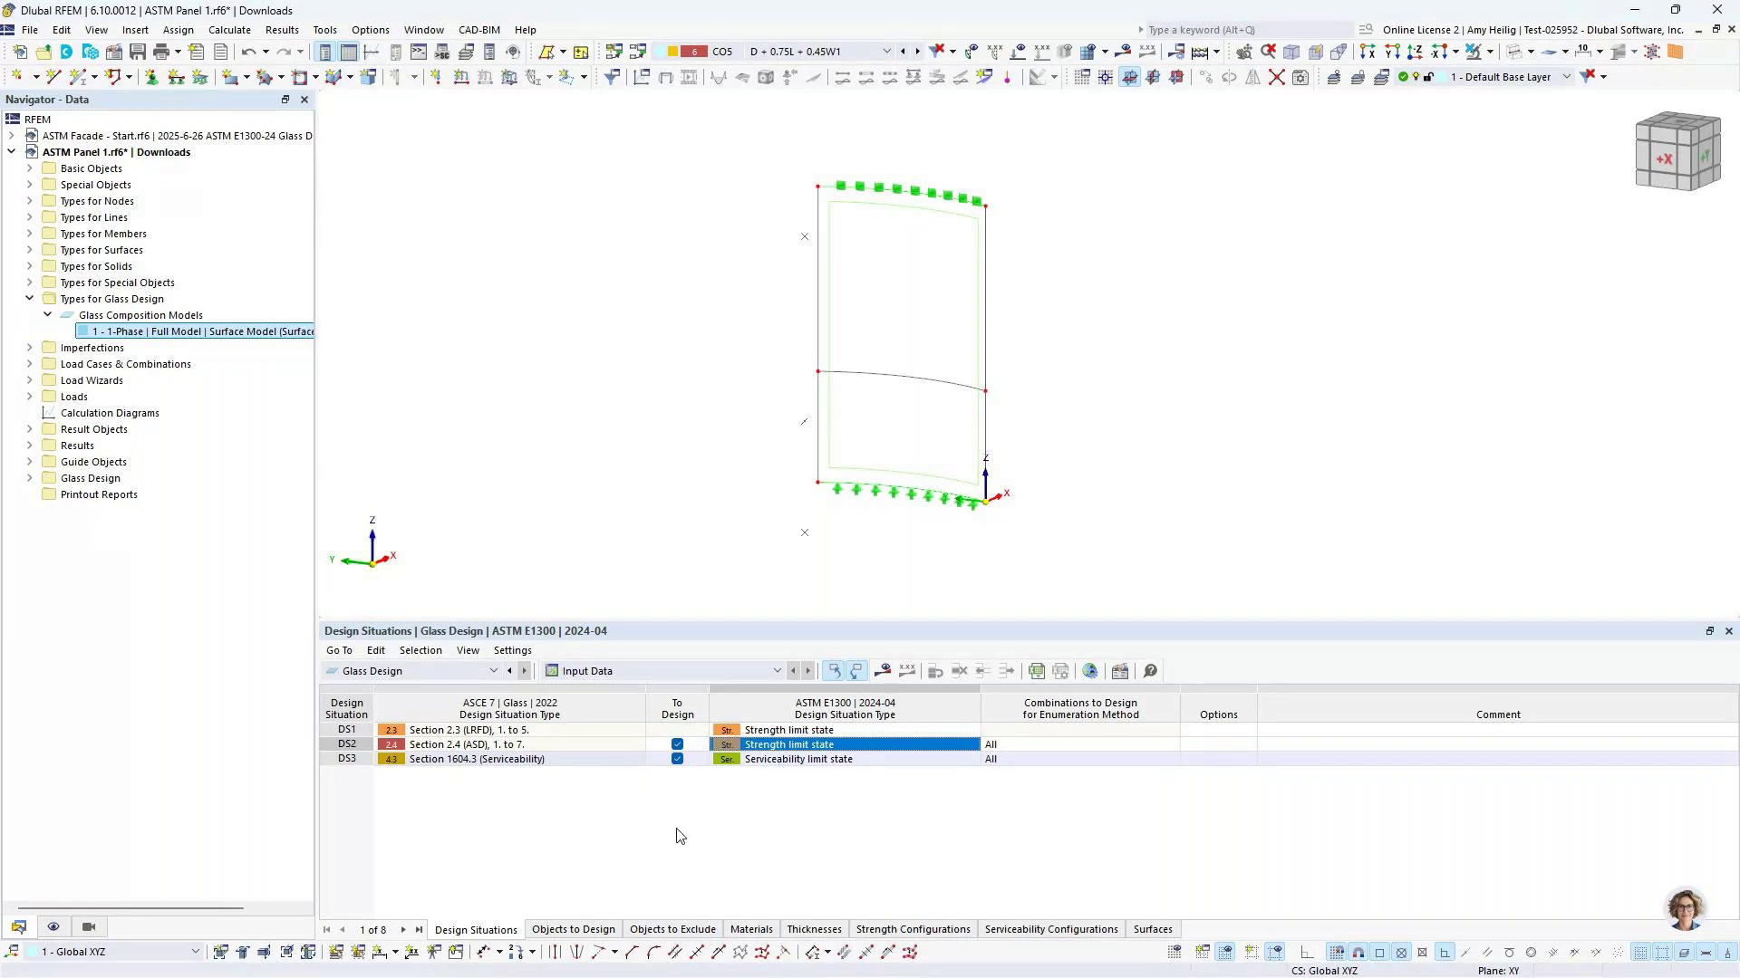
Check the surfaces included in the design, run the glass design calculation and filter the design ratios by surface to > 0
{"action": "left_click", "coordinate": [581, 930]}
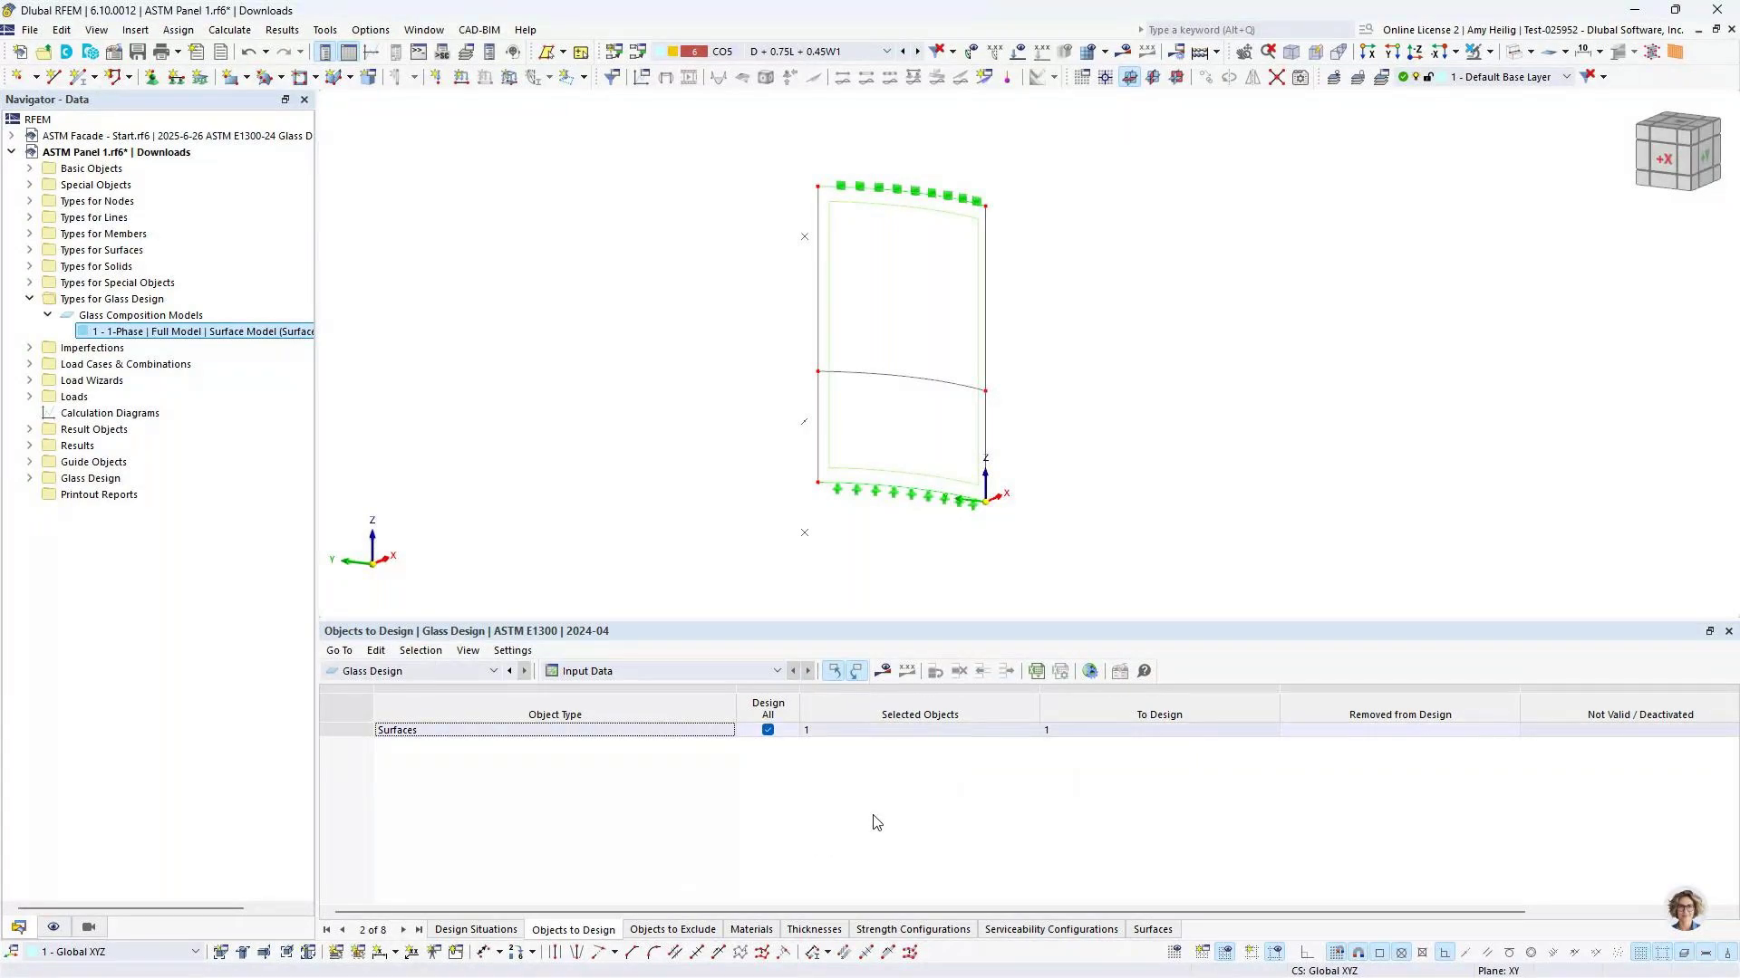
{"action": "left_click", "coordinate": [885, 671]}
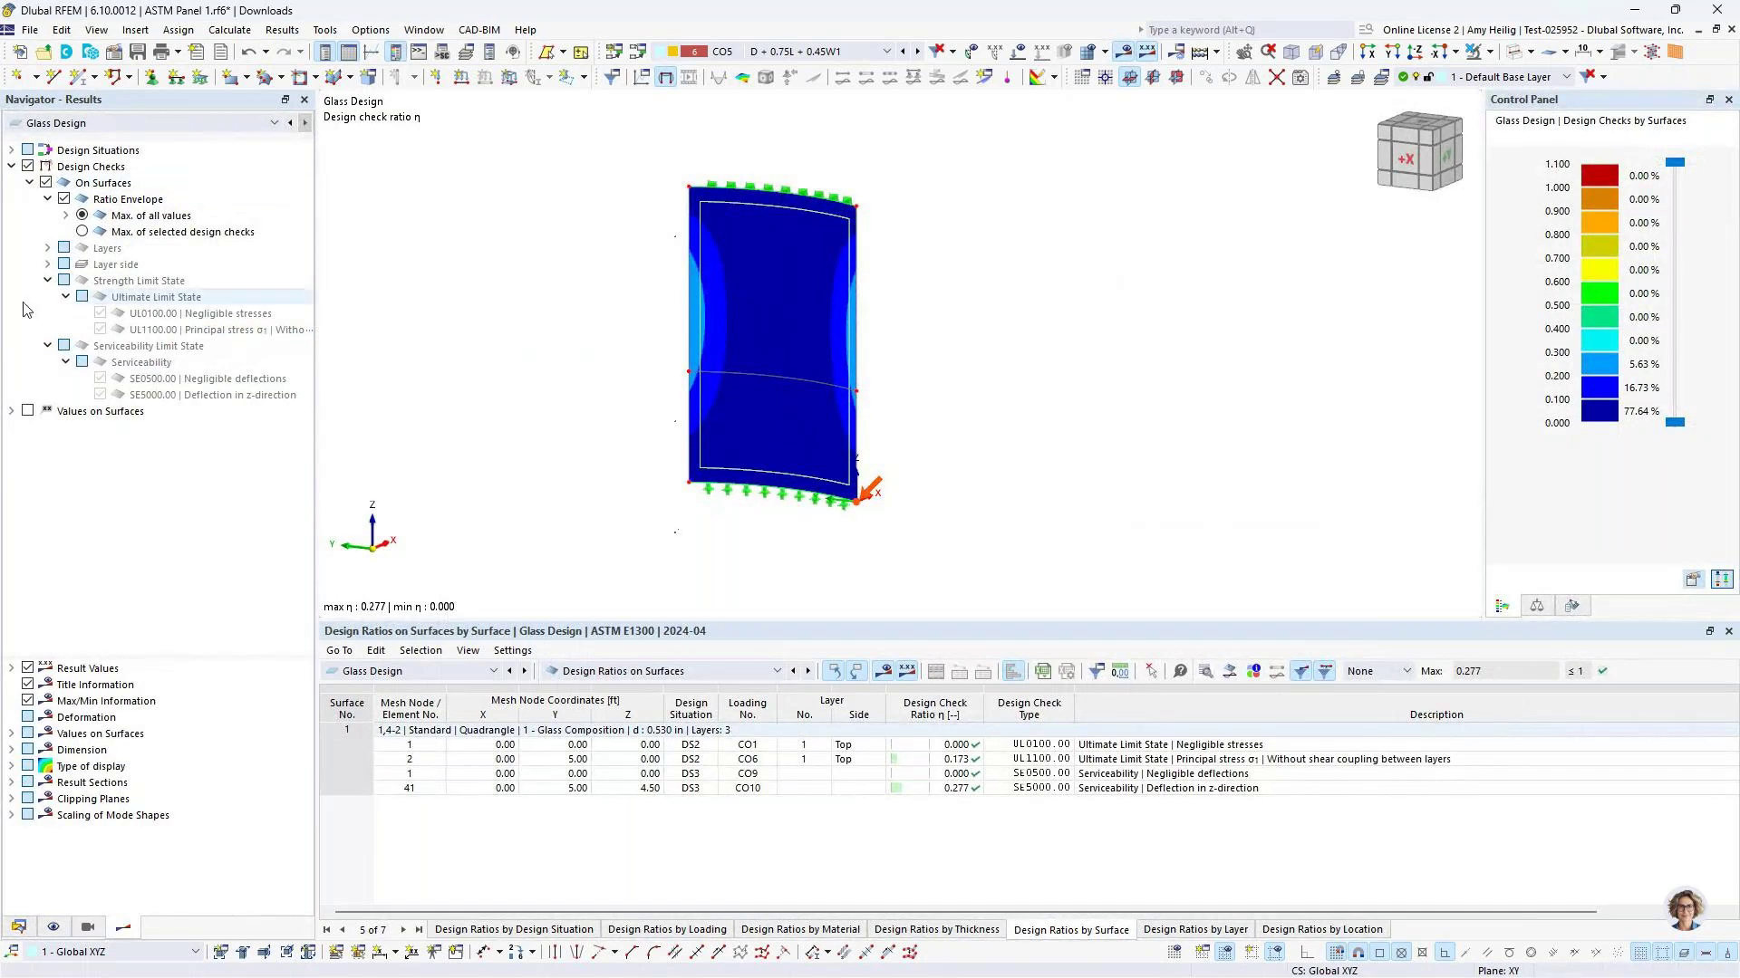
{"action": "scroll", "coordinate": [714, 507], "scroll_direction": "up", "scroll_amount": 4}
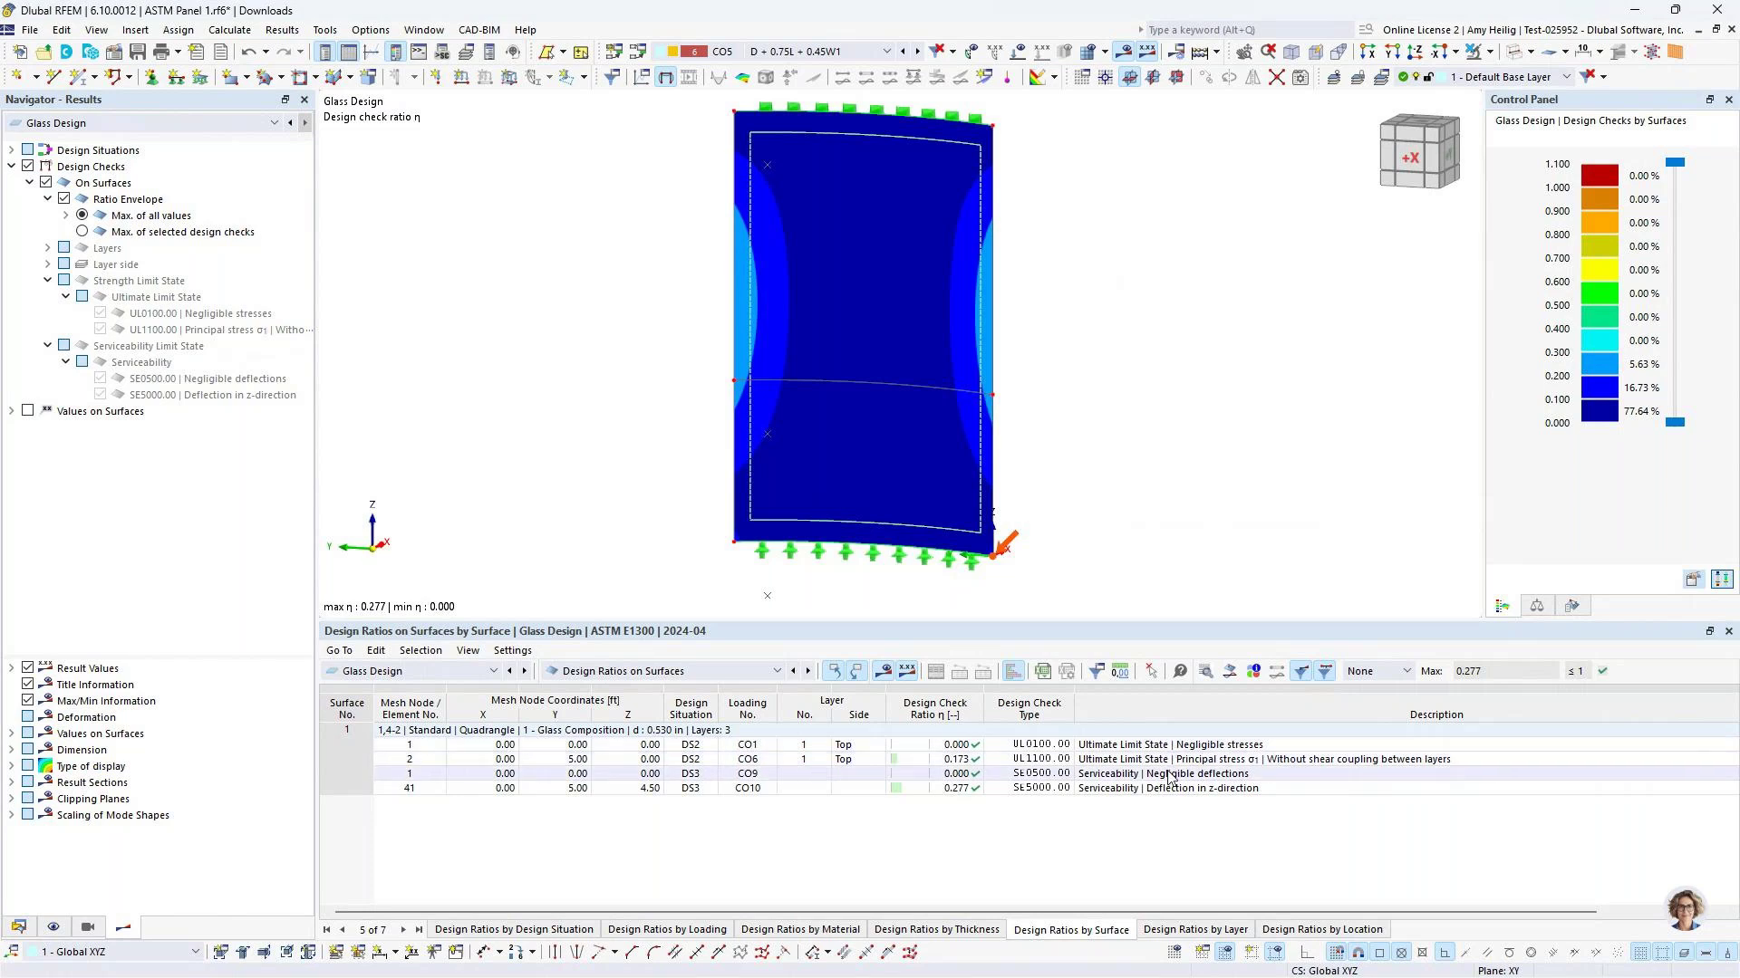
{"action": "left_click", "coordinate": [1373, 672]}
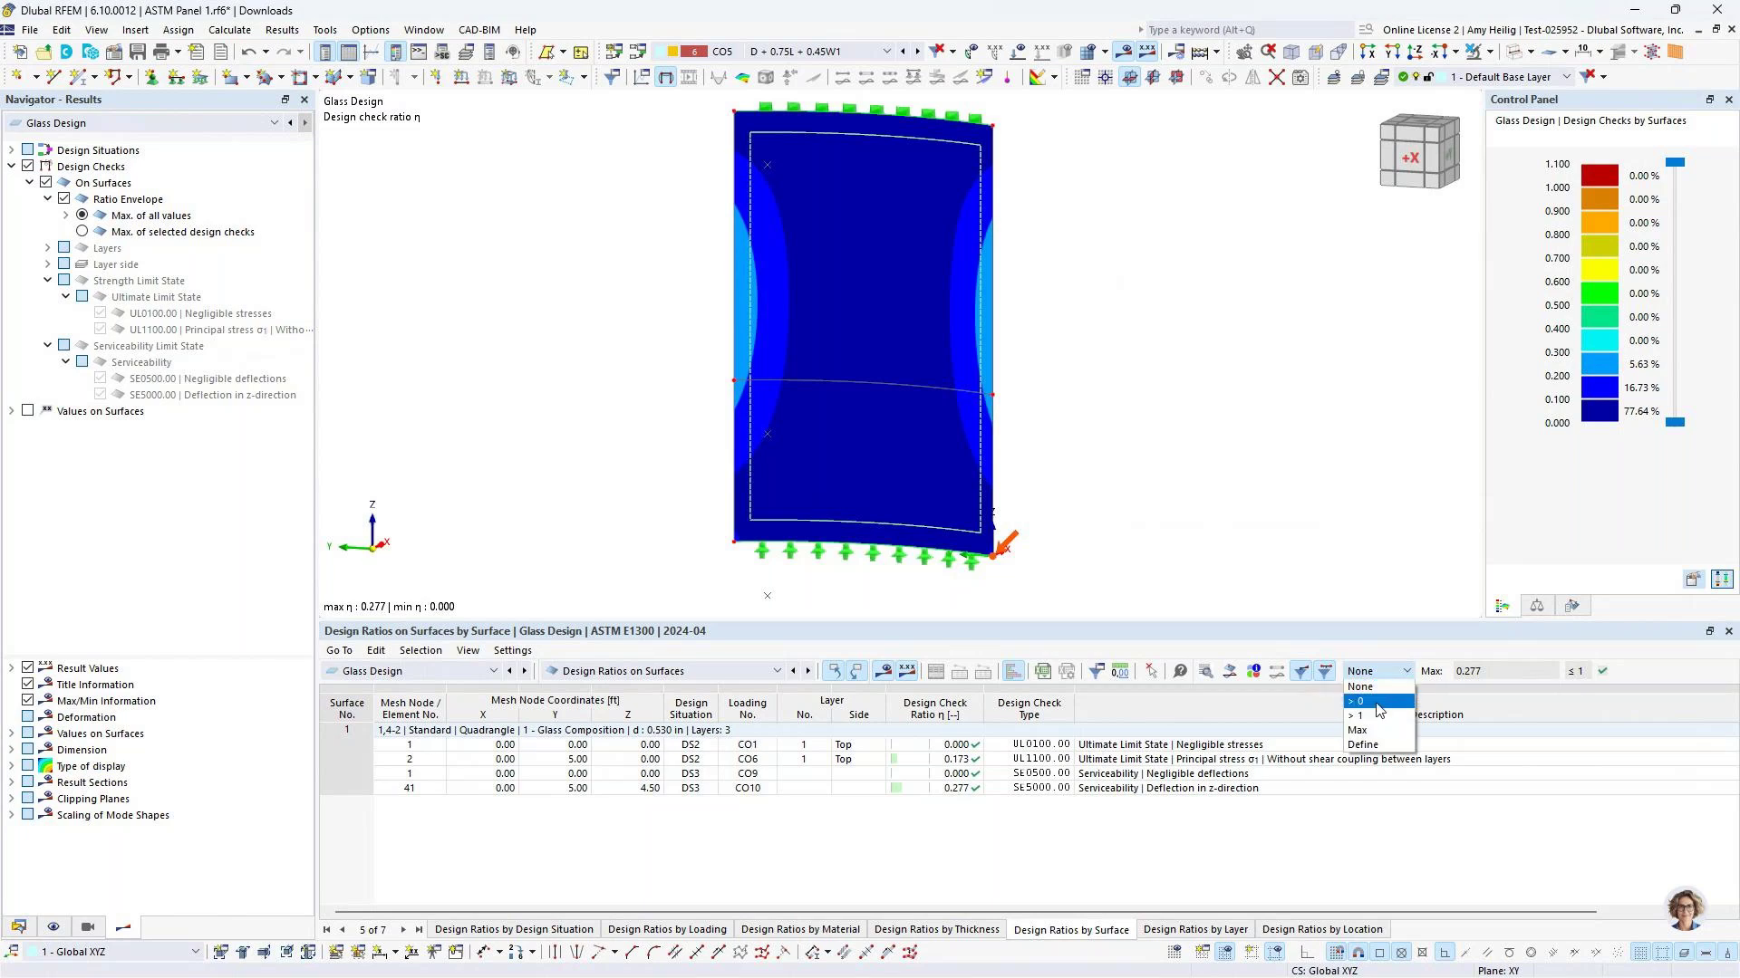
{"action": "left_click", "coordinate": [1378, 706]}
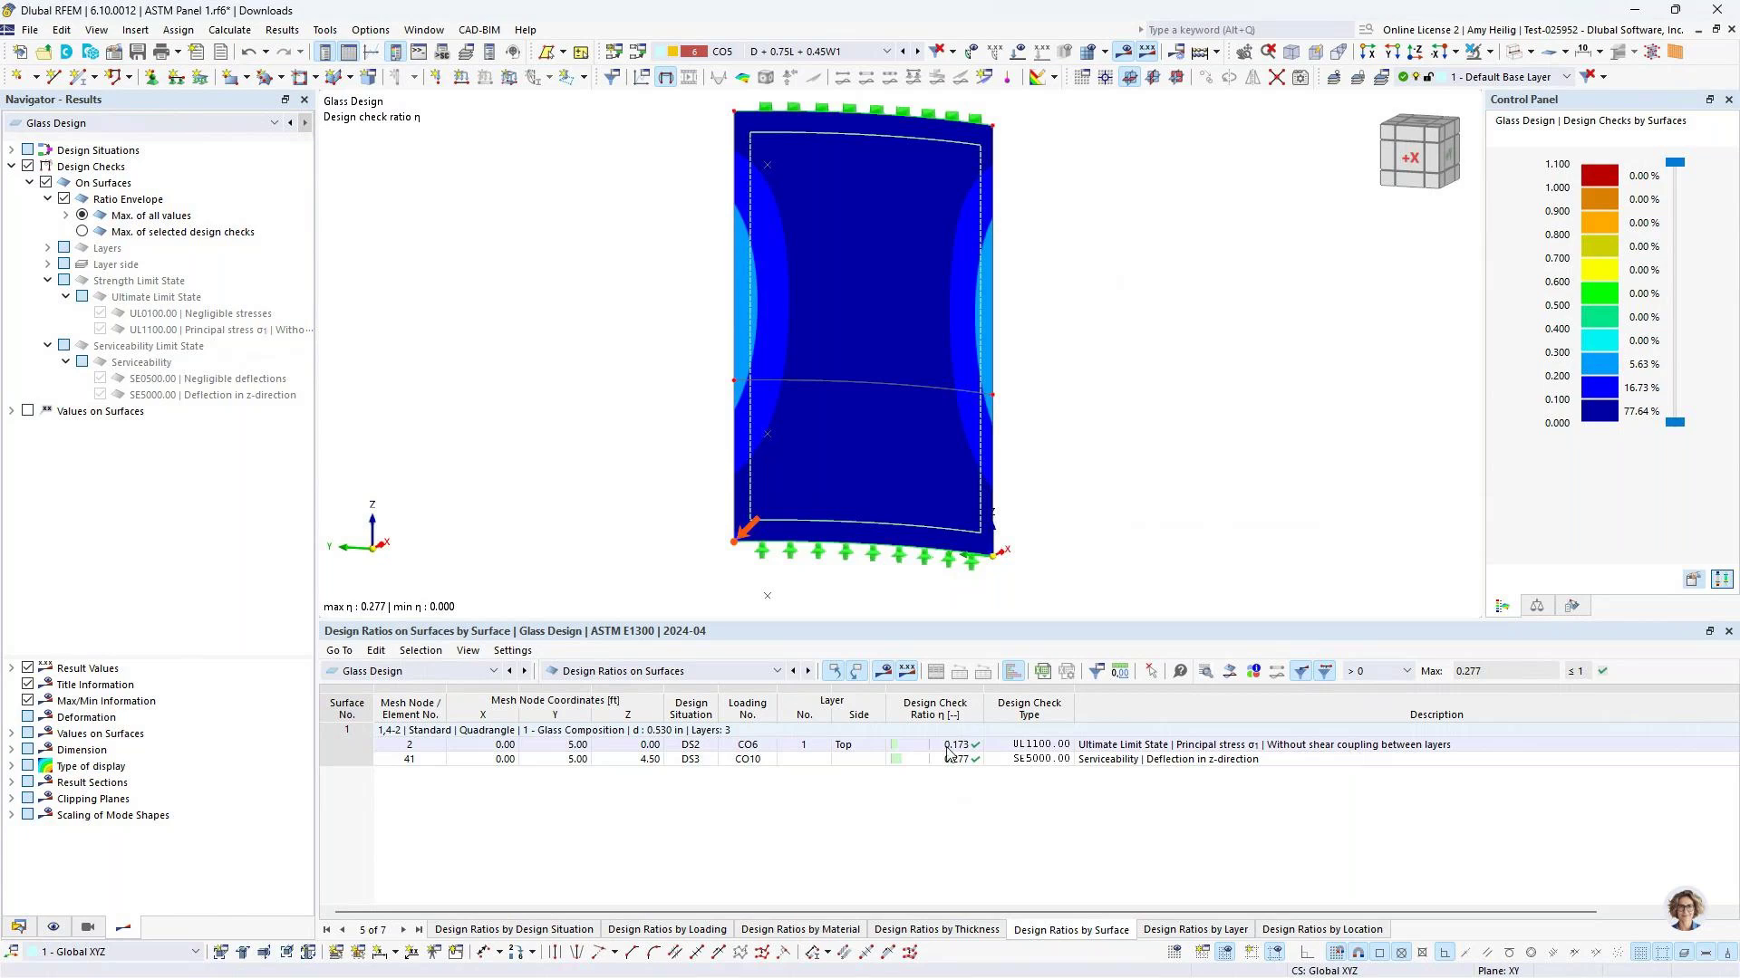
Review the design check details of the UL1100 principal stress check with its formula enlarged, and examine its location on the panel
{"action": "left_click", "coordinate": [1166, 748]}
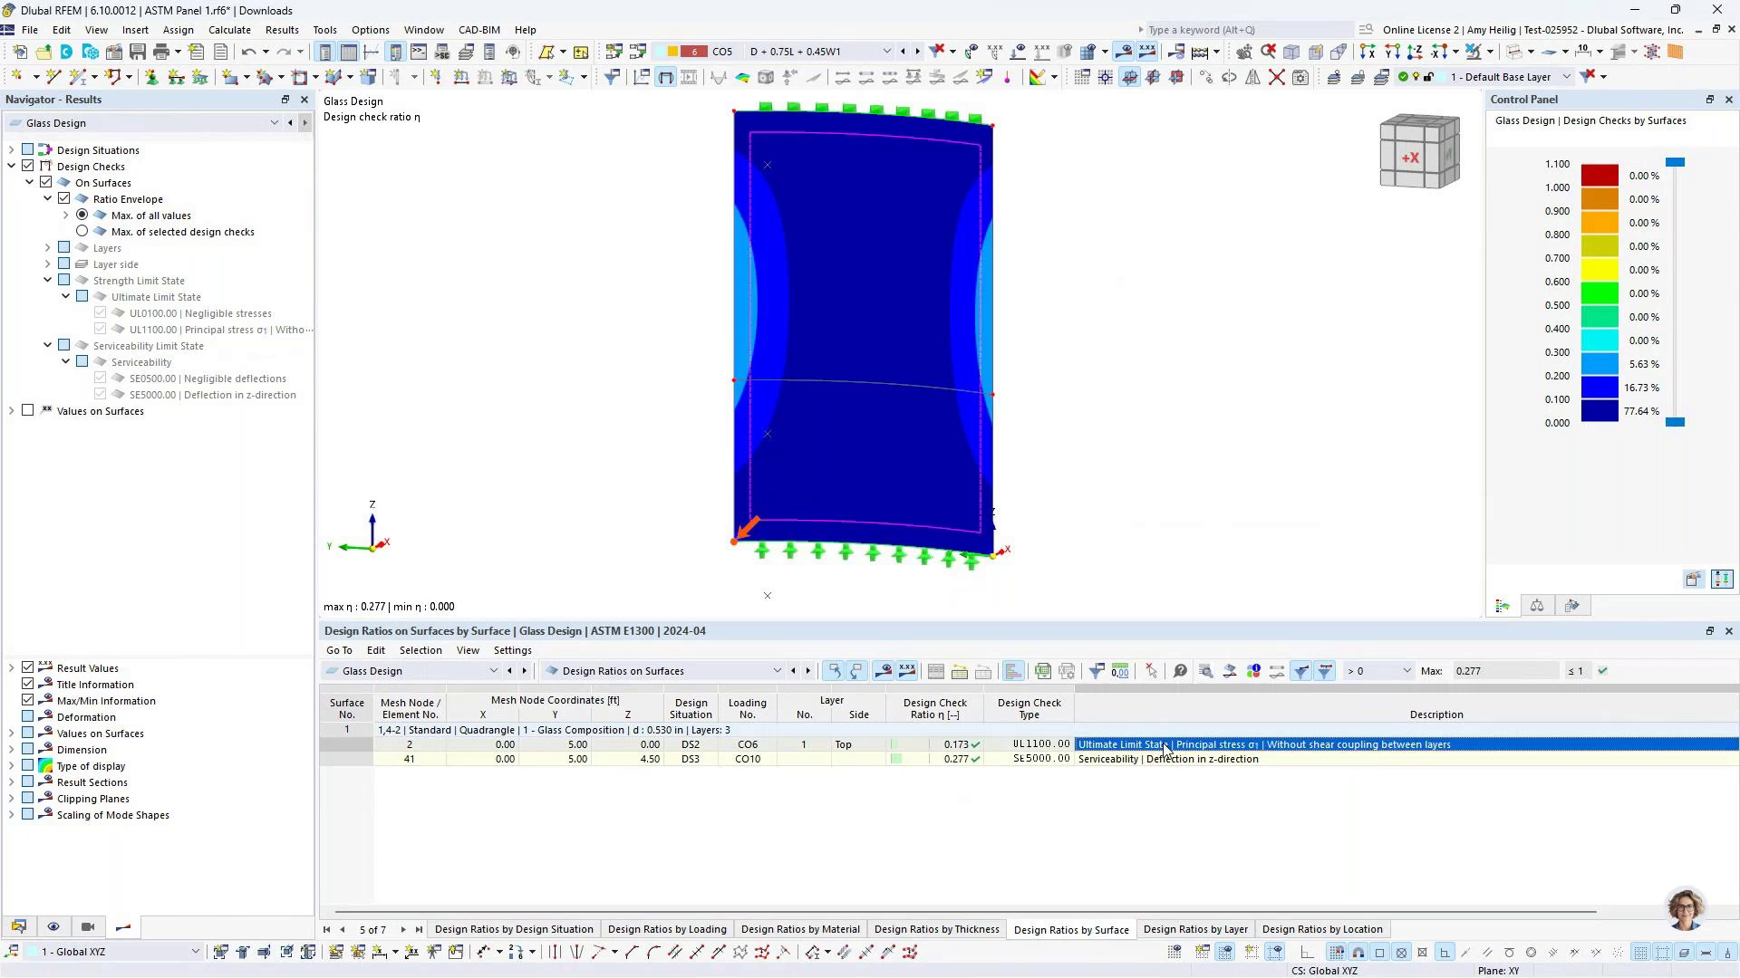
{"action": "left_click", "coordinate": [1205, 672]}
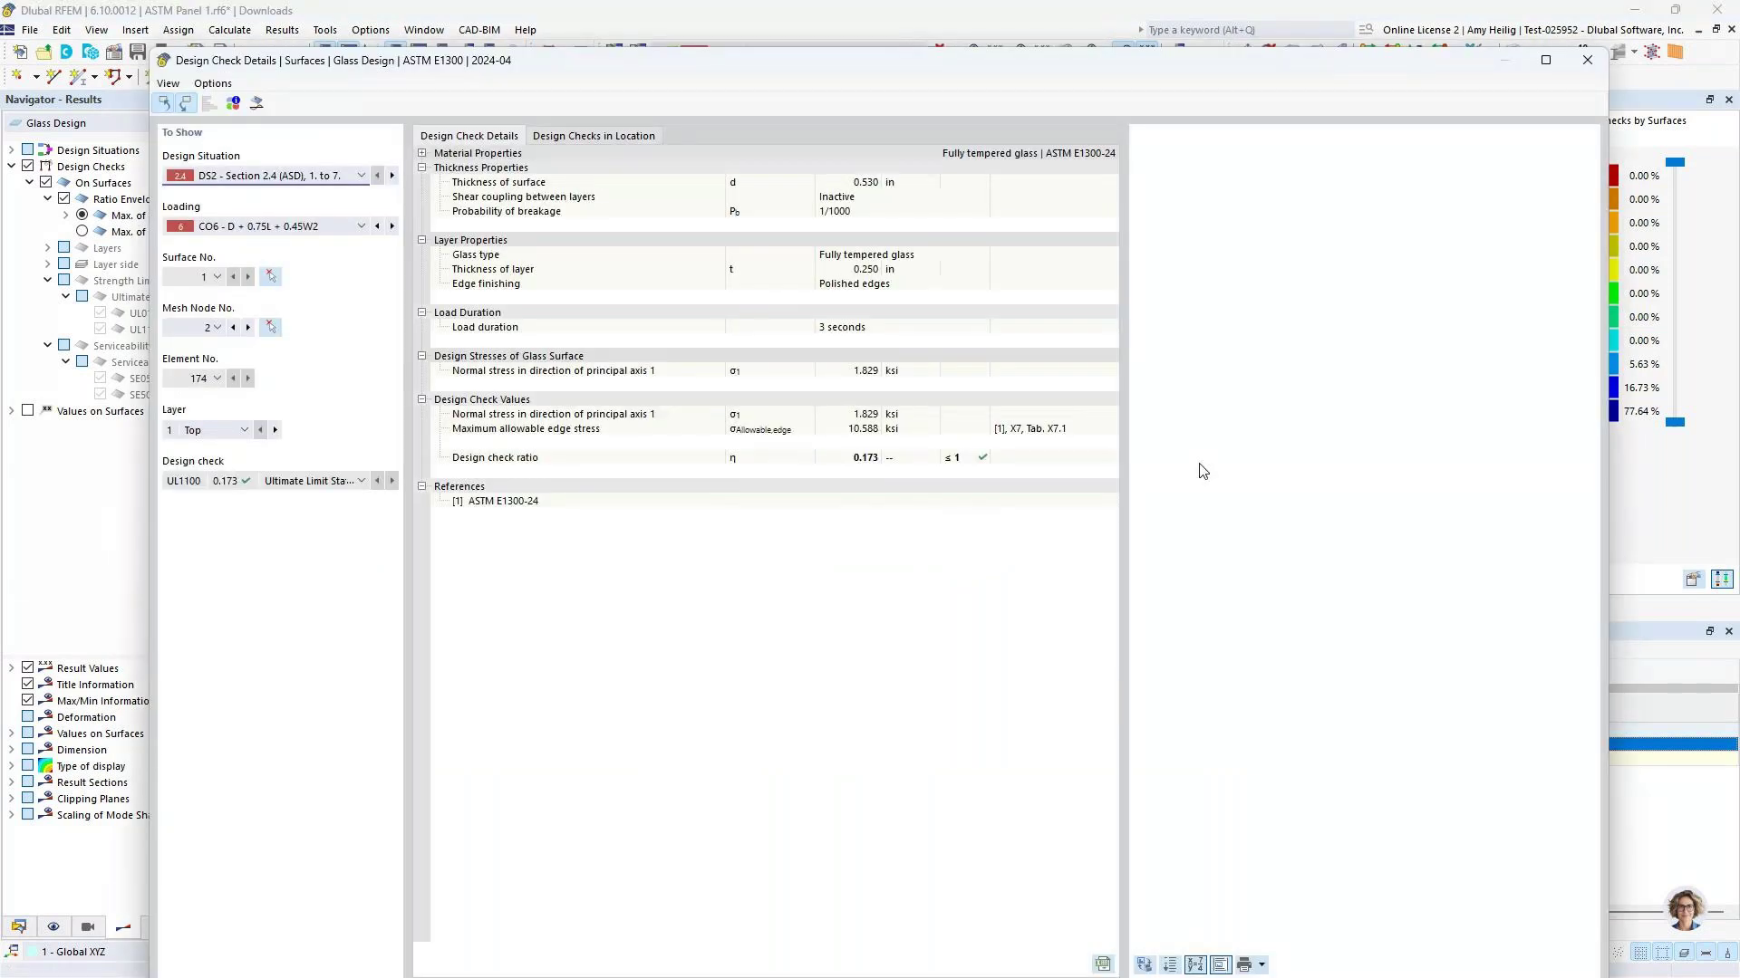
{"action": "scroll", "coordinate": [1204, 287], "scroll_direction": "up", "scroll_amount": 3, "text": "ctrl"}
{"action": "scroll", "coordinate": [1201, 287], "scroll_direction": "up", "scroll_amount": 1, "text": "ctrl"}
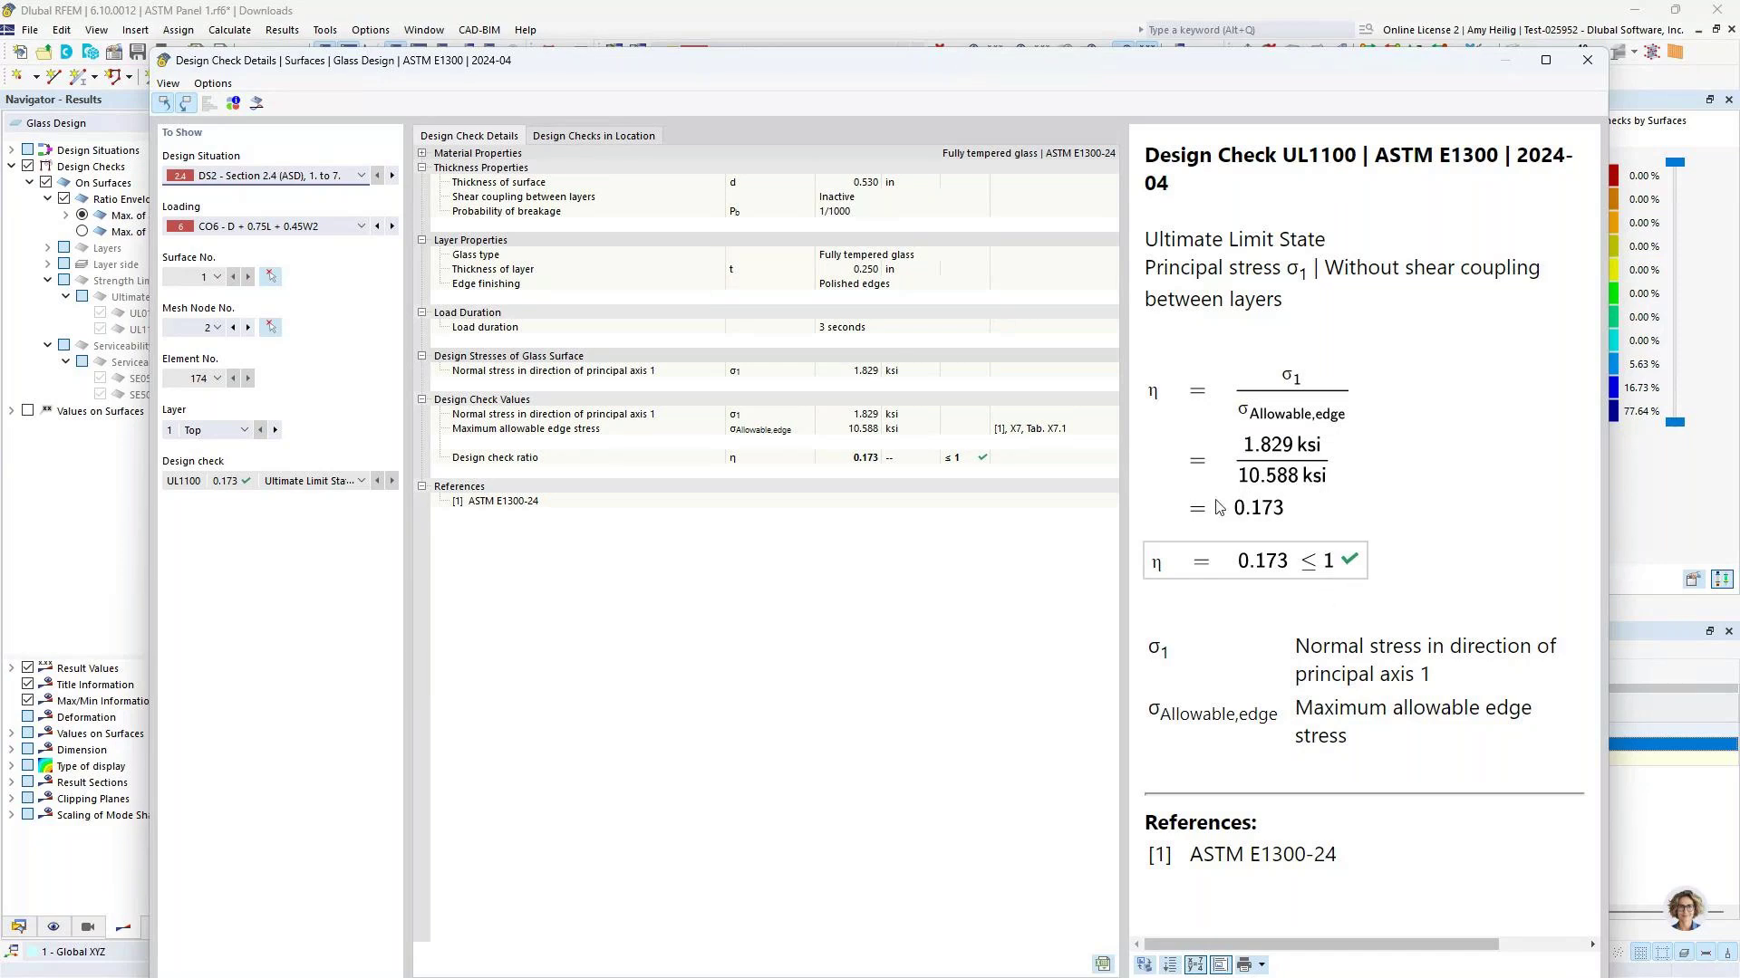
{"action": "left_click_drag", "start_coordinate": [1160, 70], "coordinate": [1136, 641]}
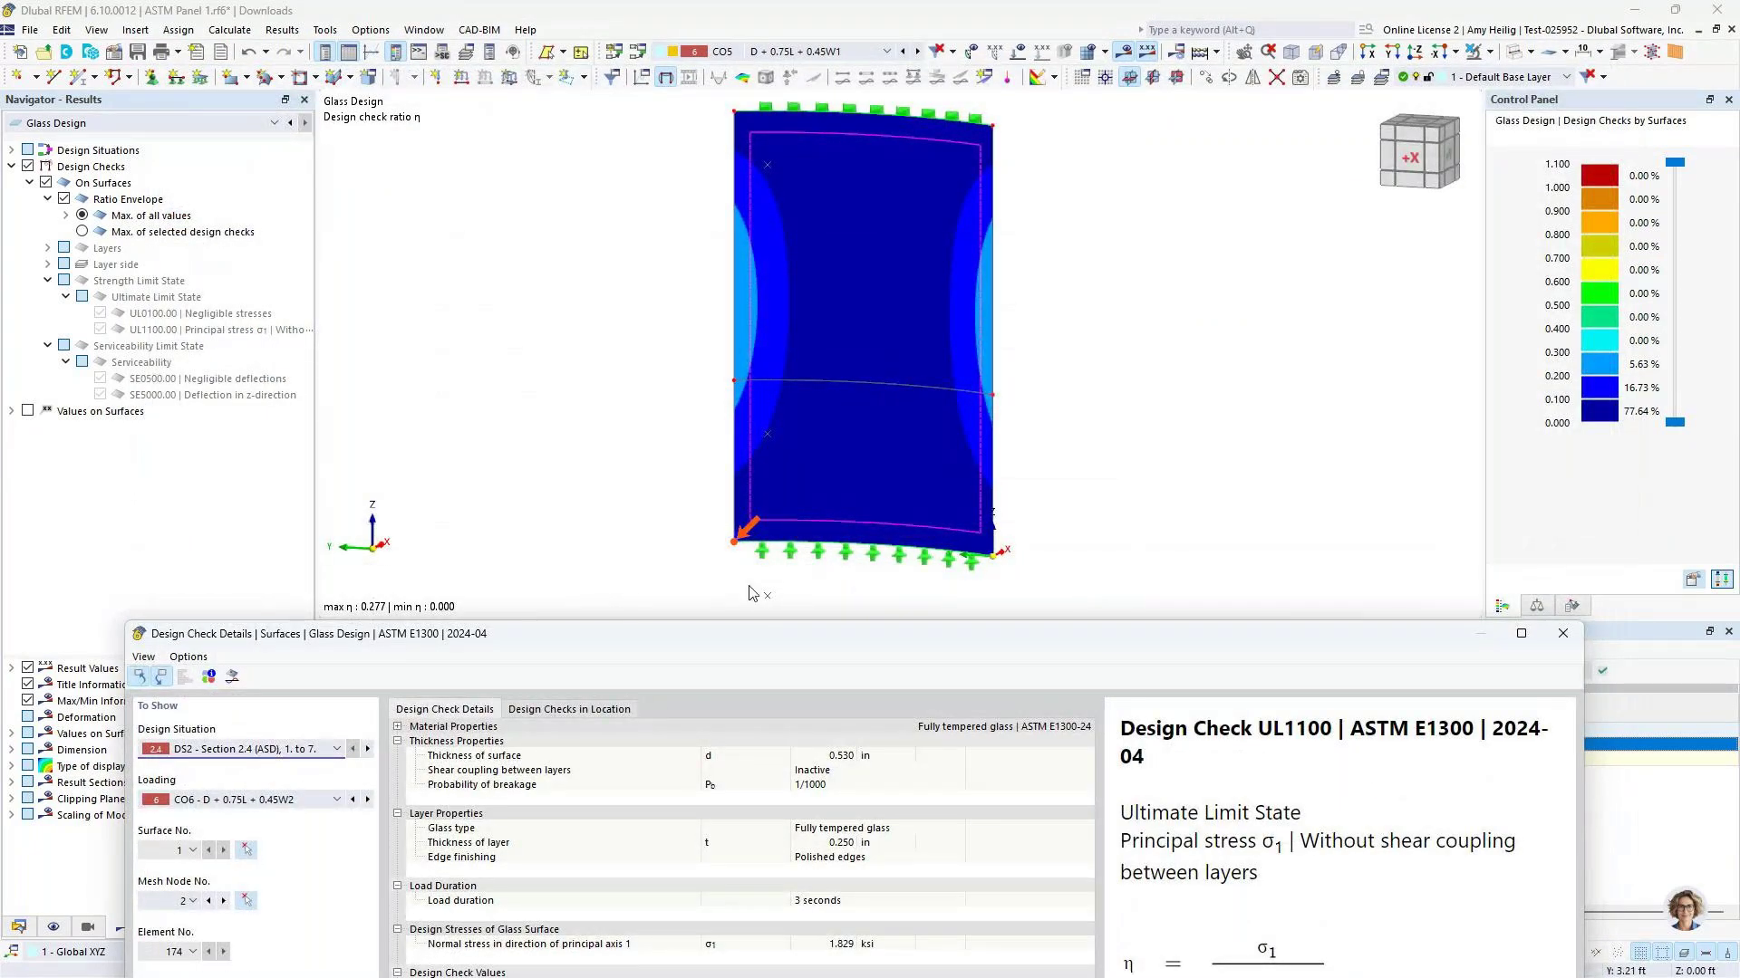
{"action": "left_click_drag", "start_coordinate": [818, 640], "coordinate": [855, 56]}
Examine the surface point's result diagrams through the layers for design ratio, x-axis normal stress, both principal stresses and maximum shear stress
{"action": "left_click", "coordinate": [269, 93]}
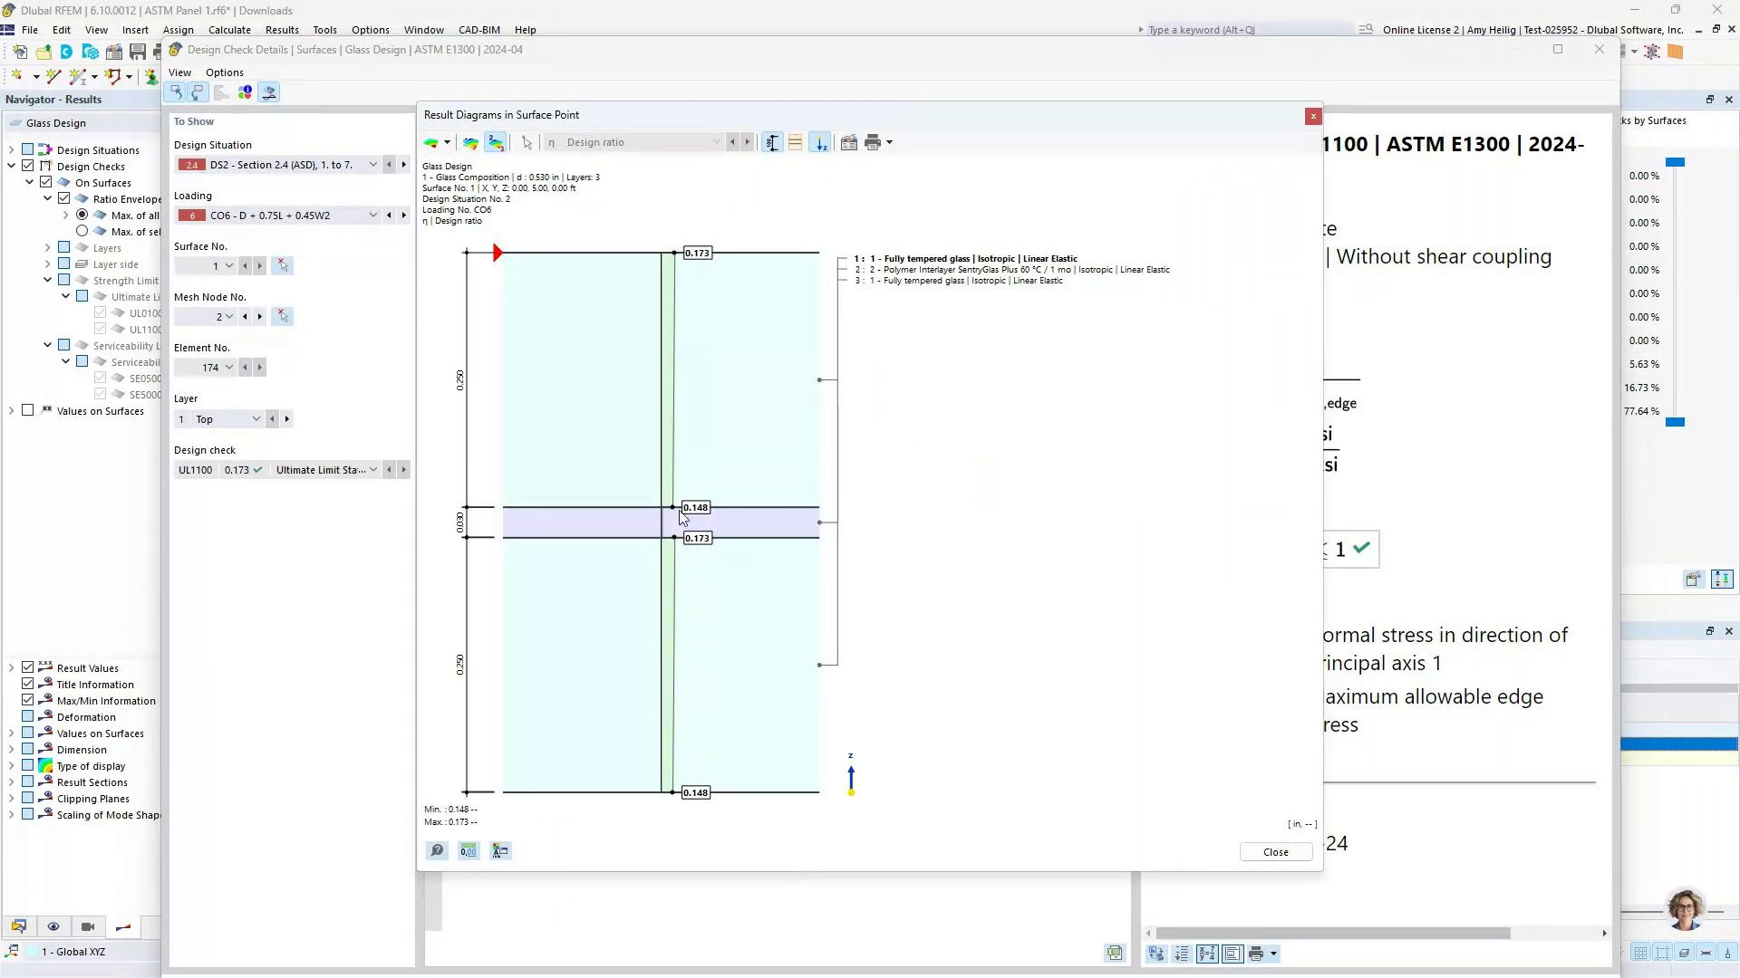
{"action": "left_click", "coordinate": [447, 144]}
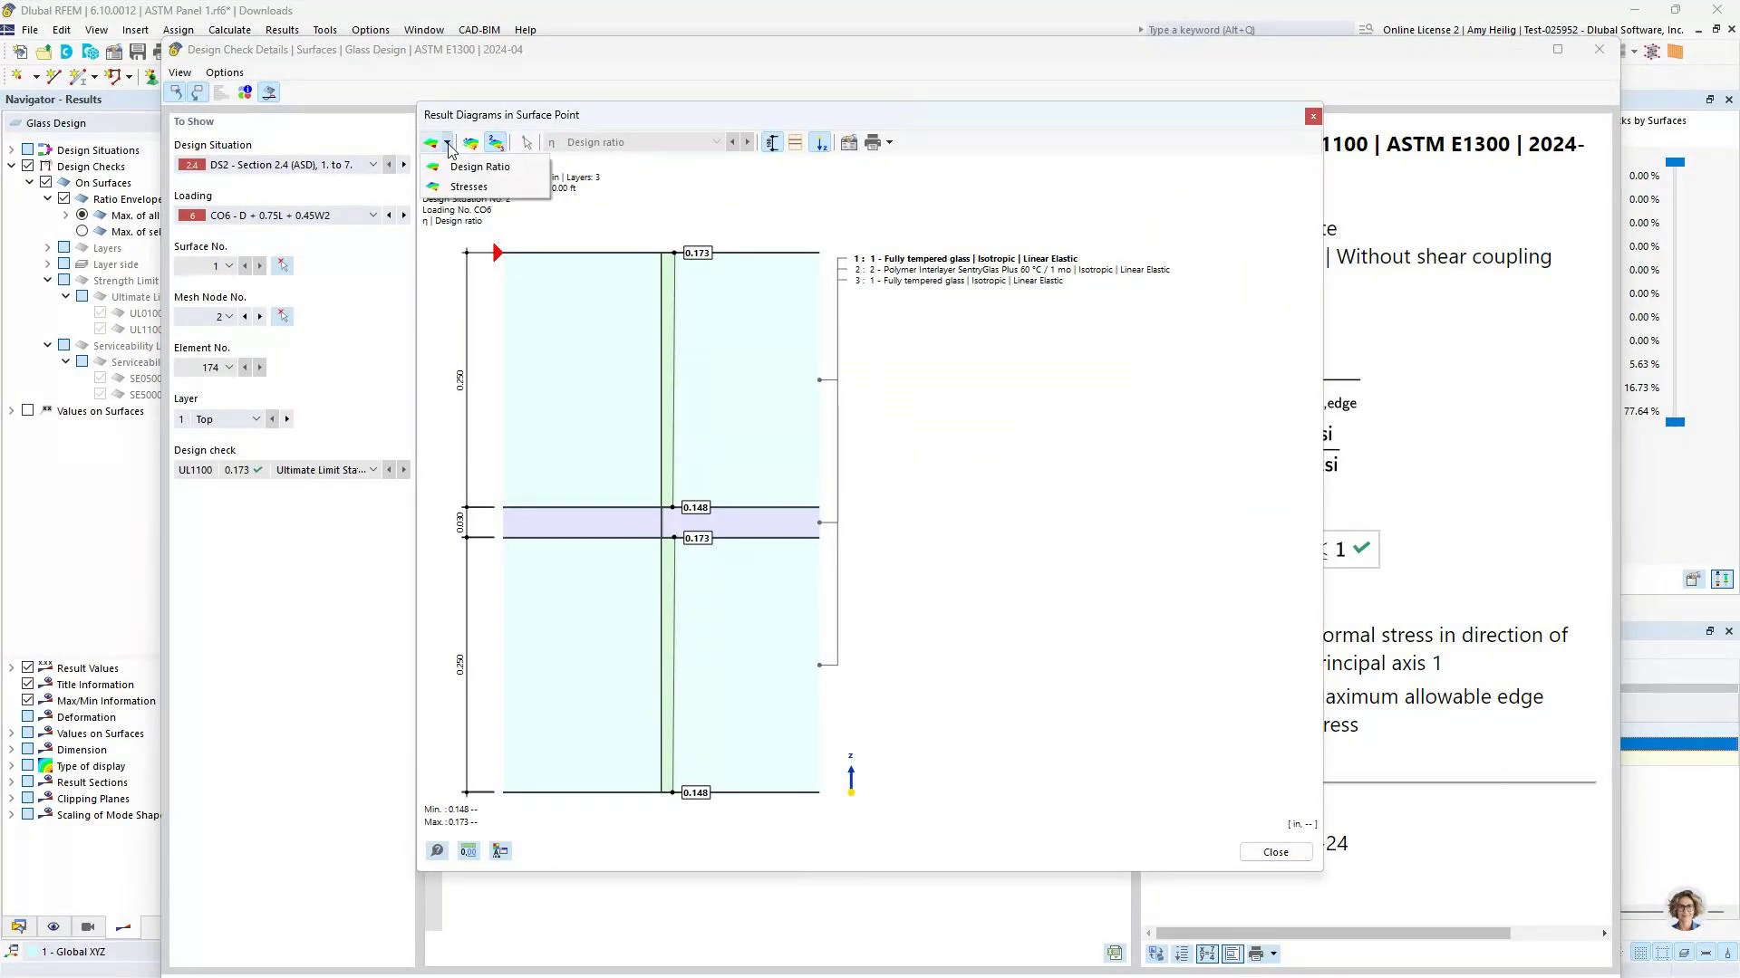
{"action": "left_click", "coordinate": [471, 187]}
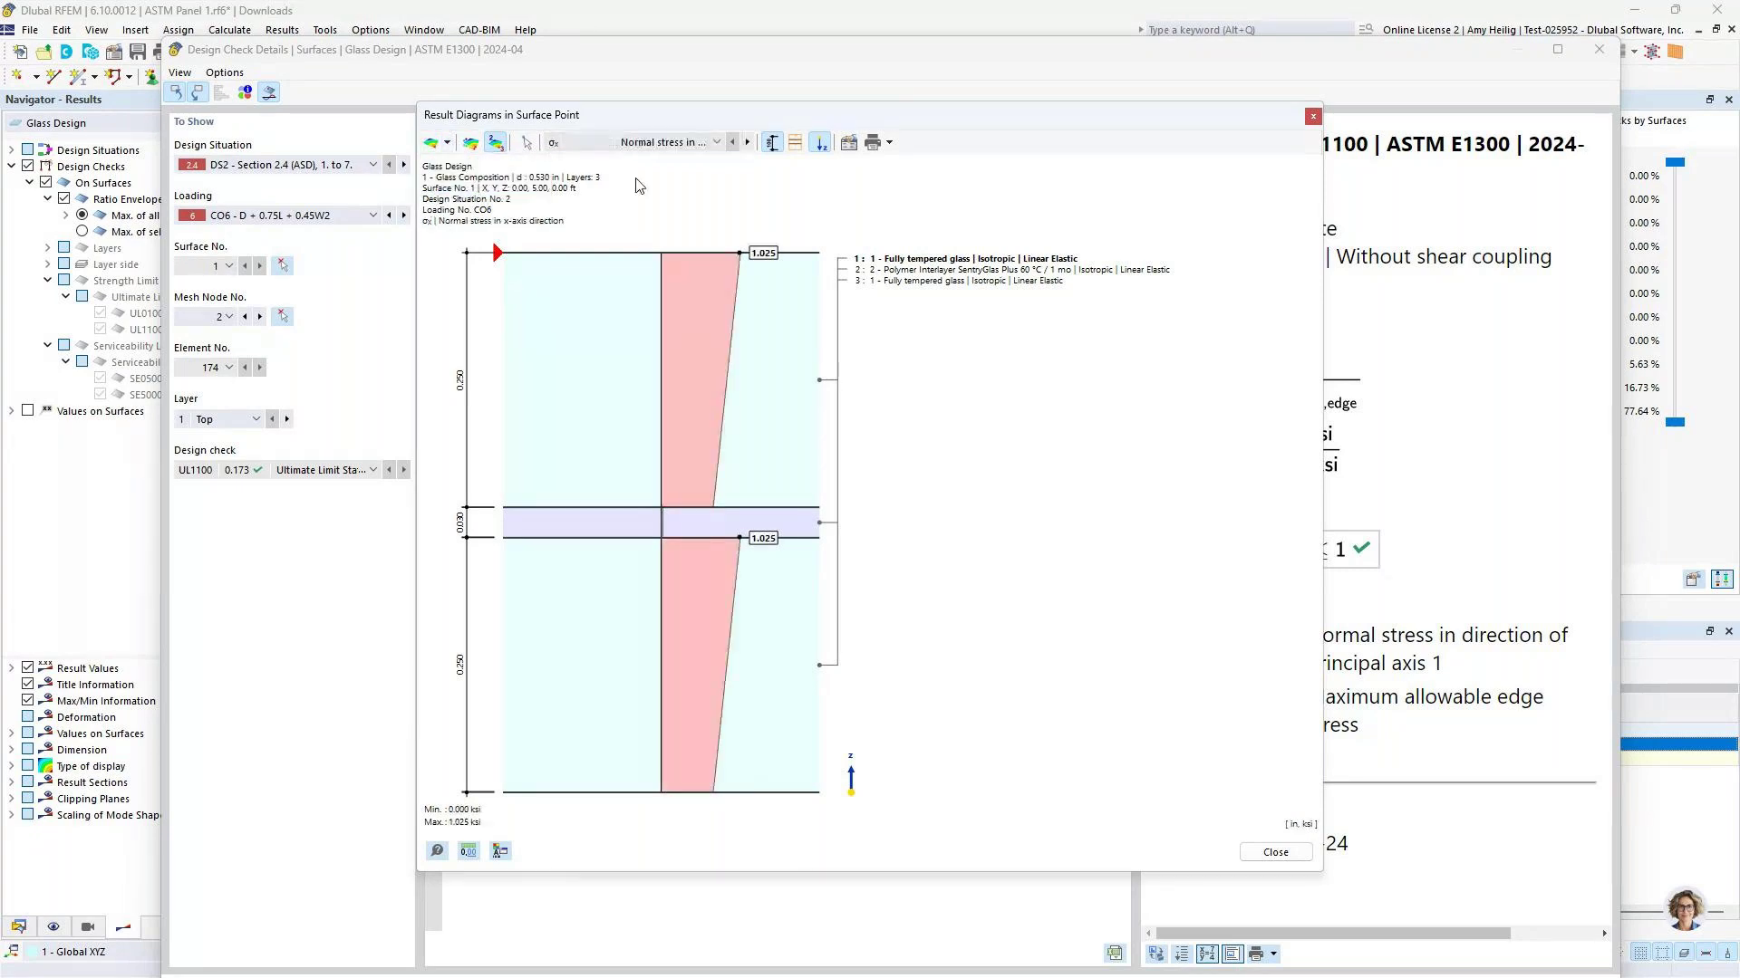
{"action": "left_click", "coordinate": [657, 144]}
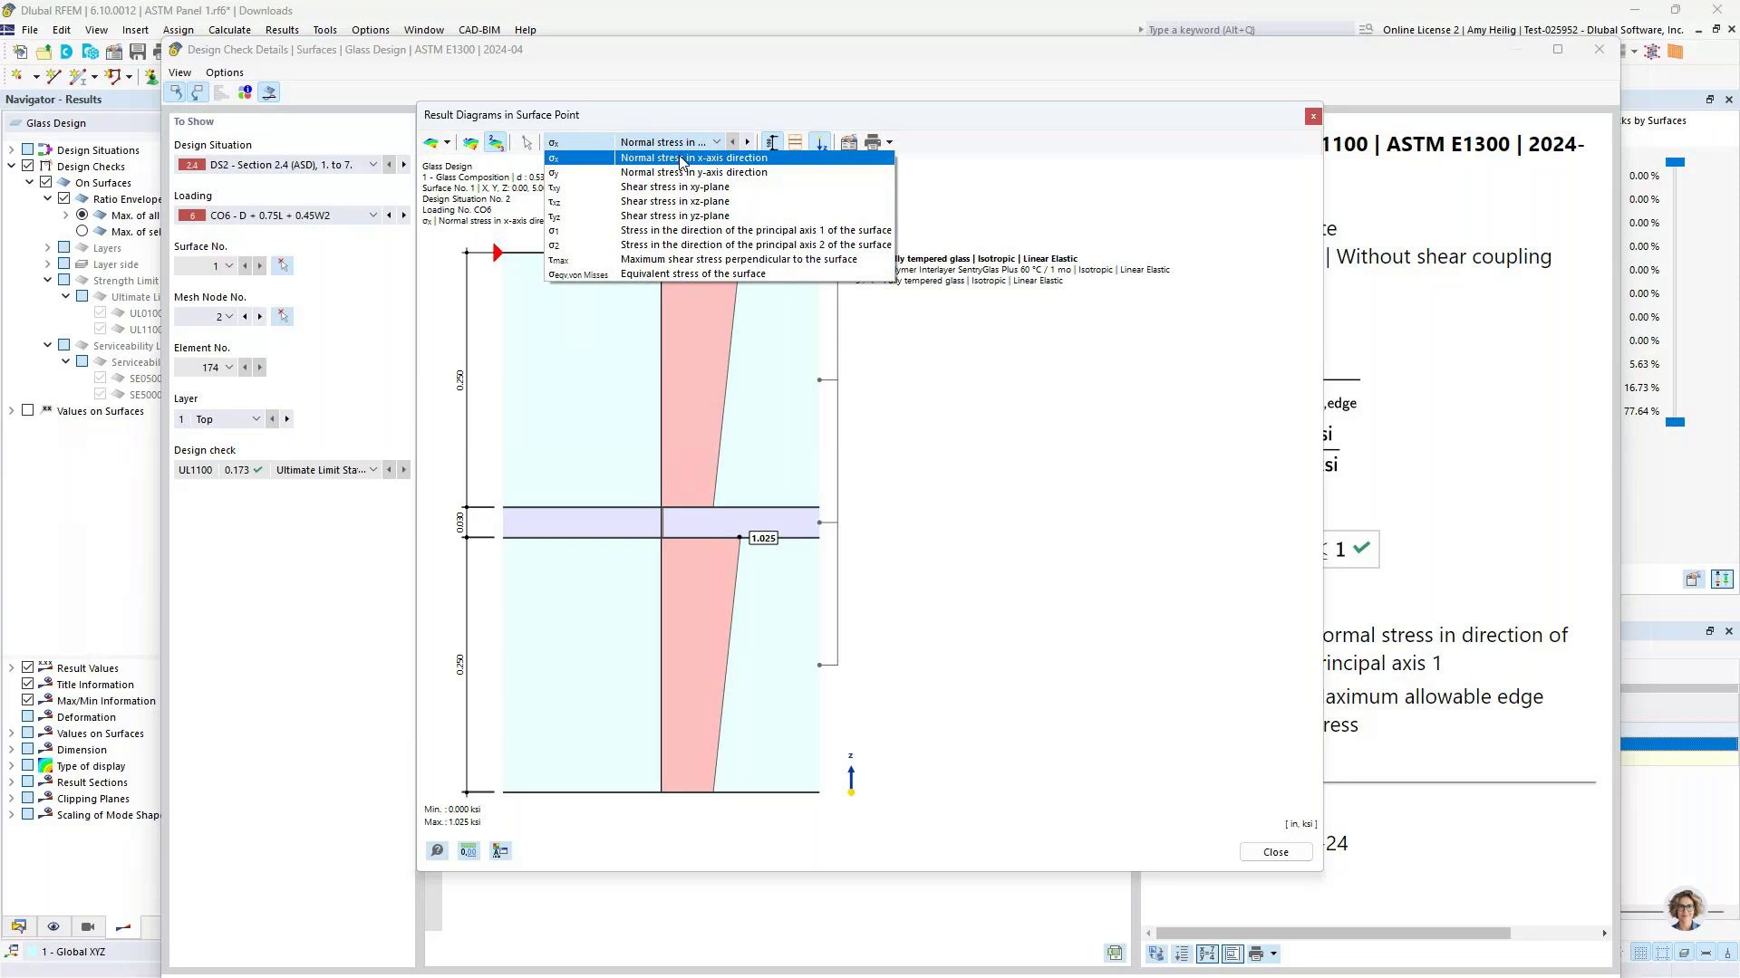
{"action": "left_click", "coordinate": [687, 233]}
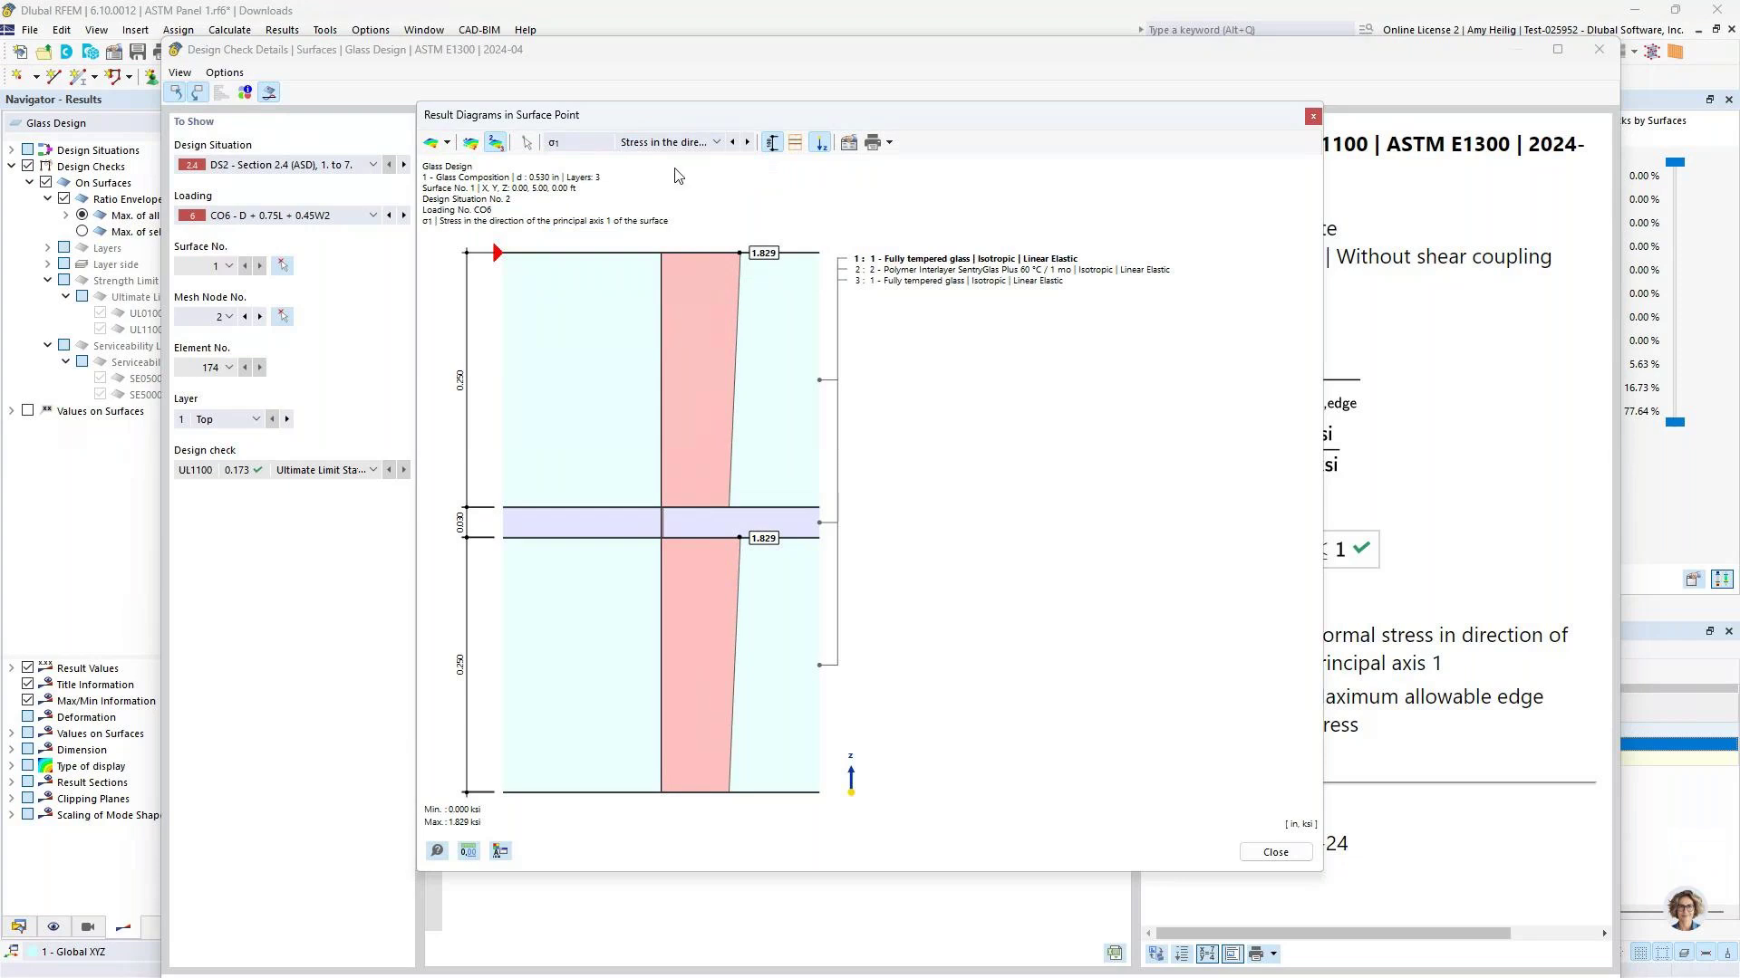
{"action": "left_click", "coordinate": [677, 144]}
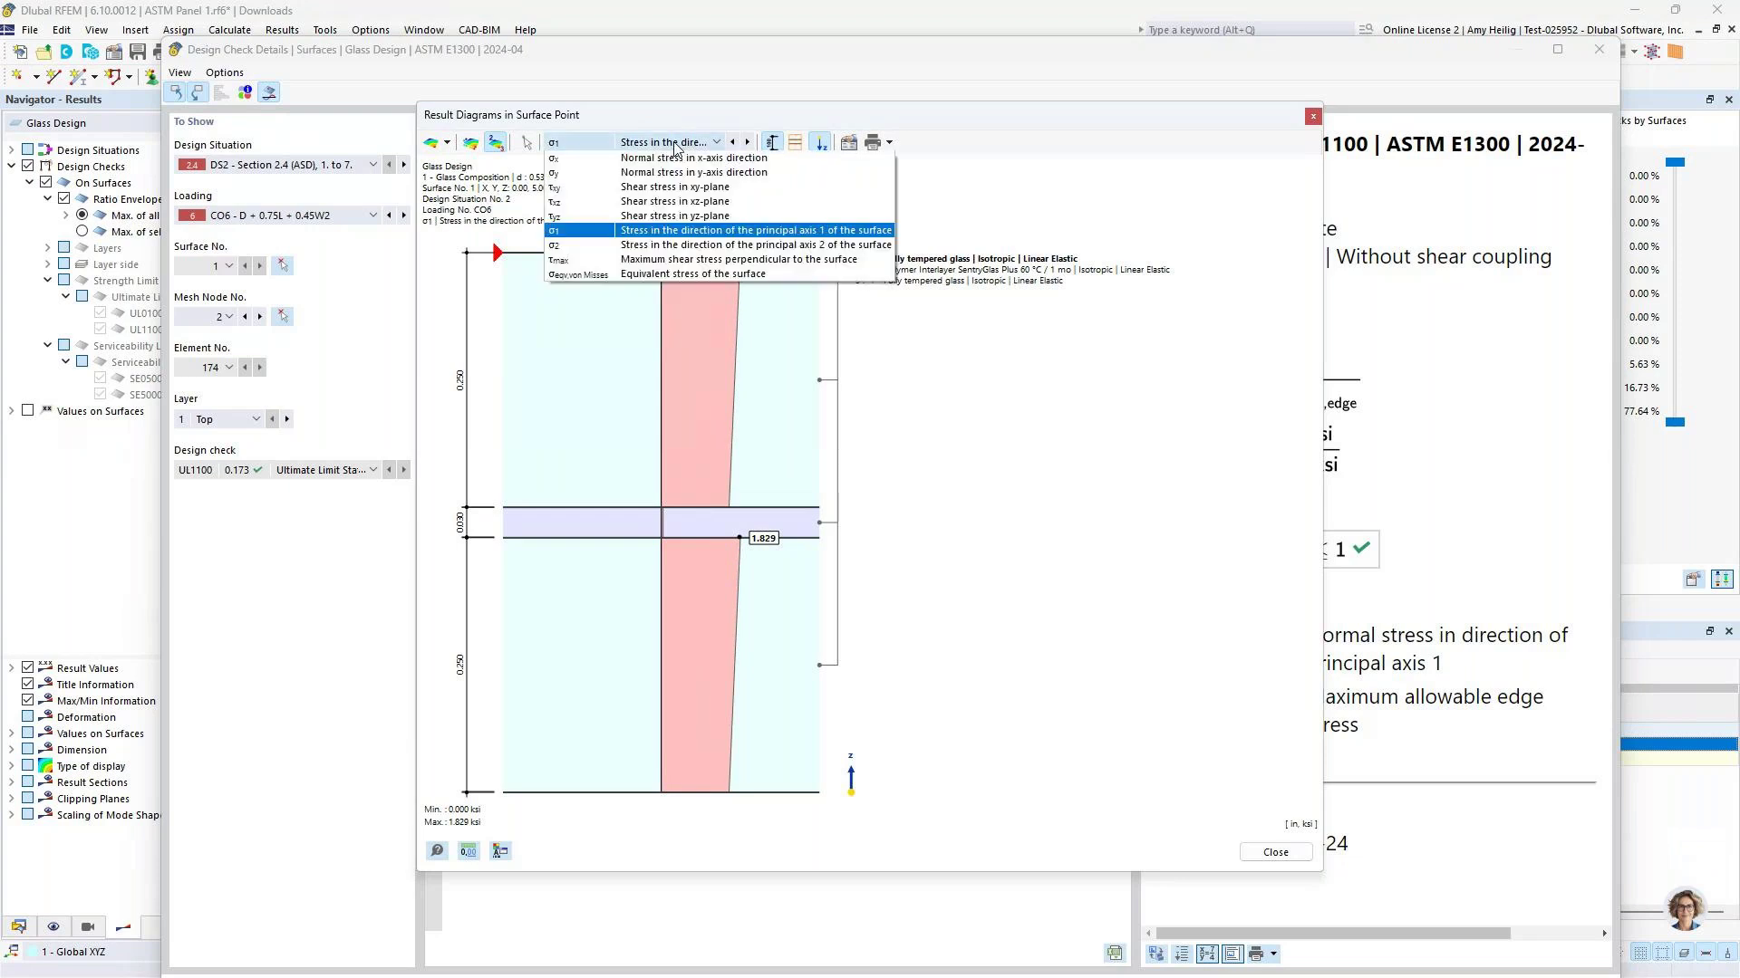
{"action": "left_click", "coordinate": [694, 245]}
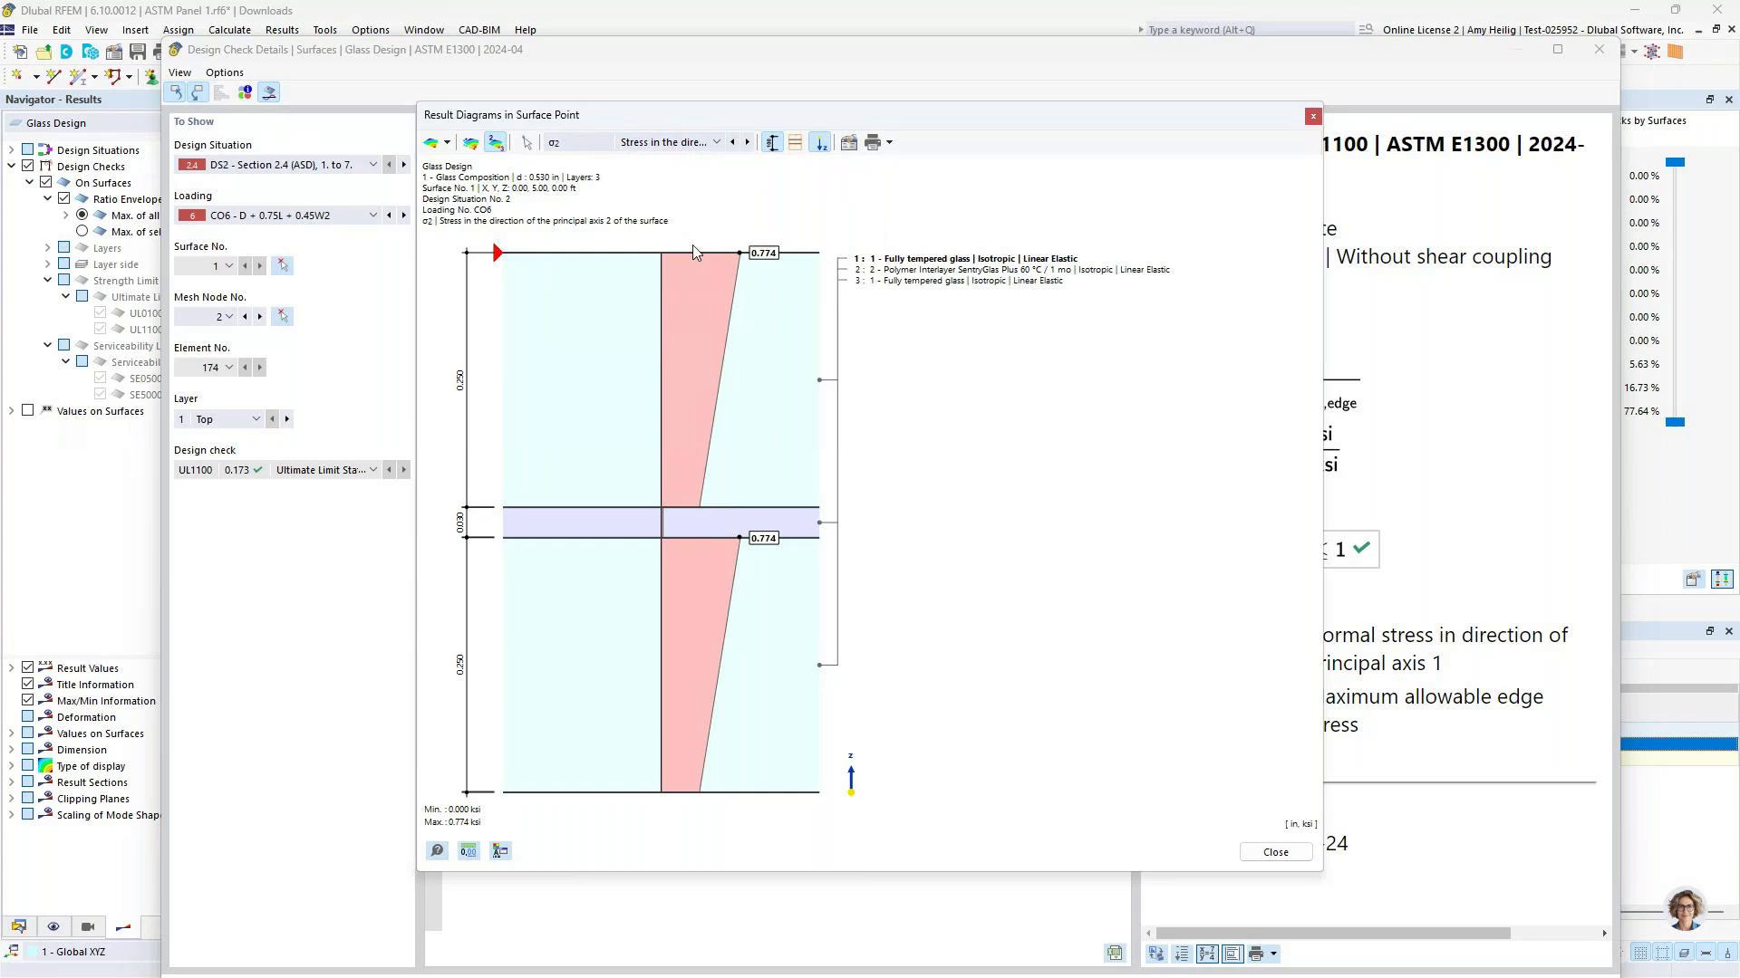
{"action": "left_click", "coordinate": [694, 144]}
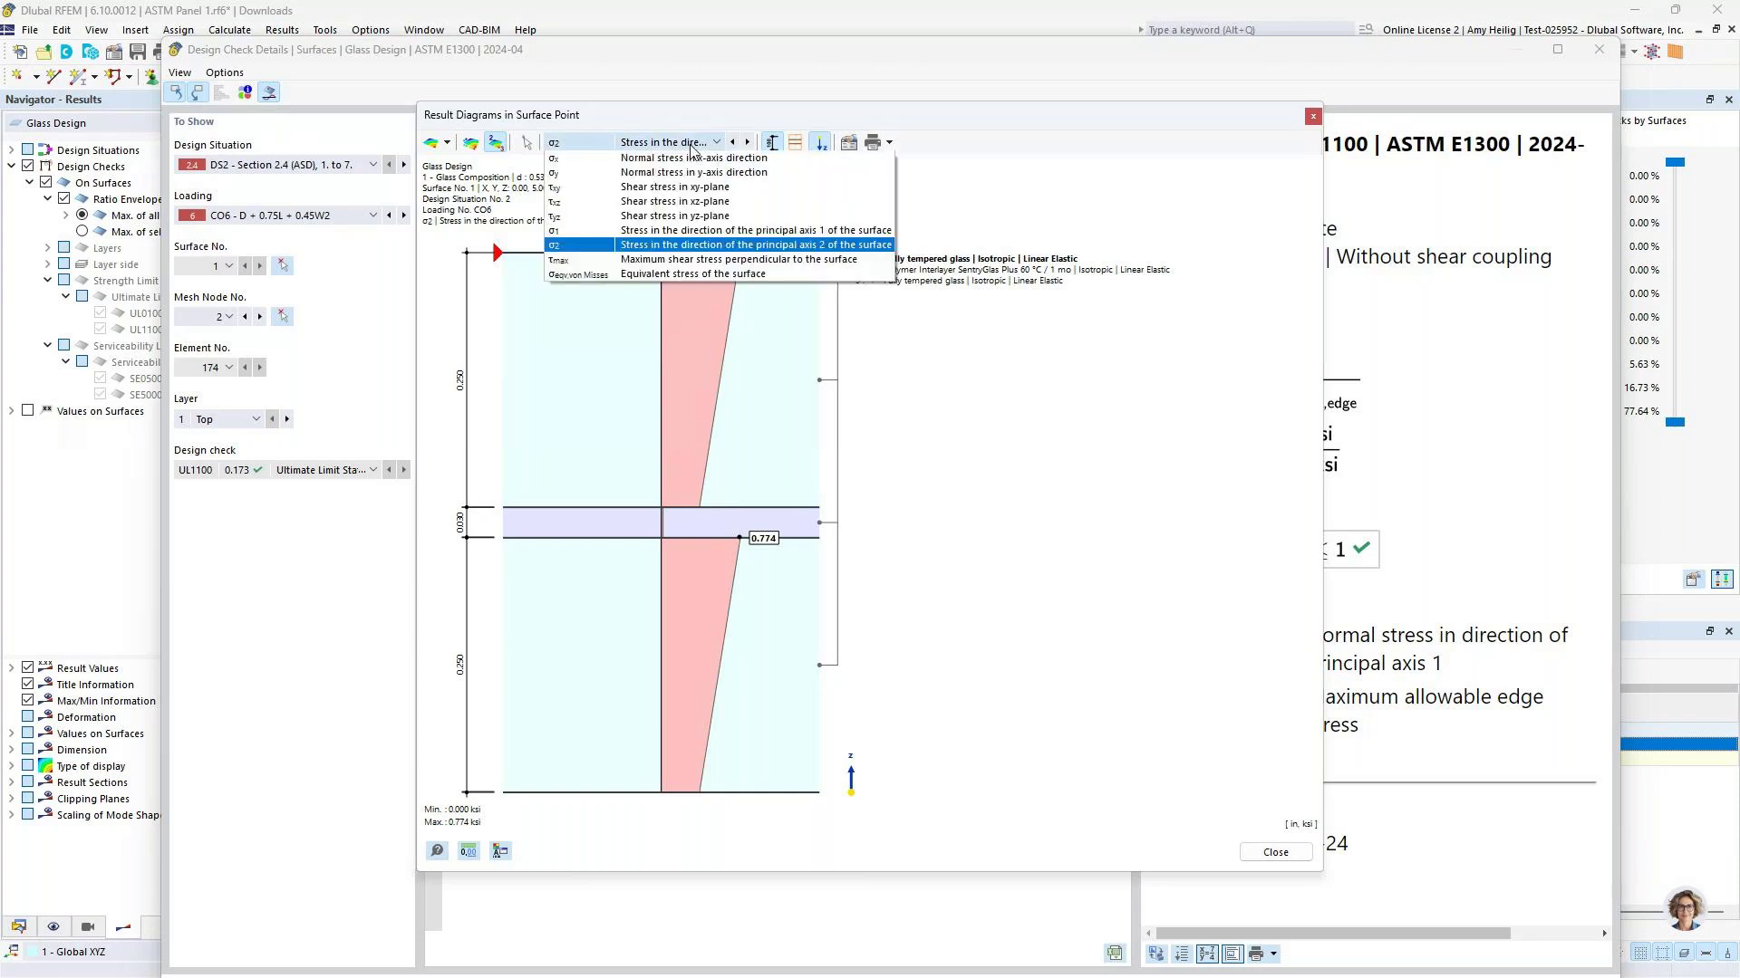
{"action": "left_click", "coordinate": [663, 261]}
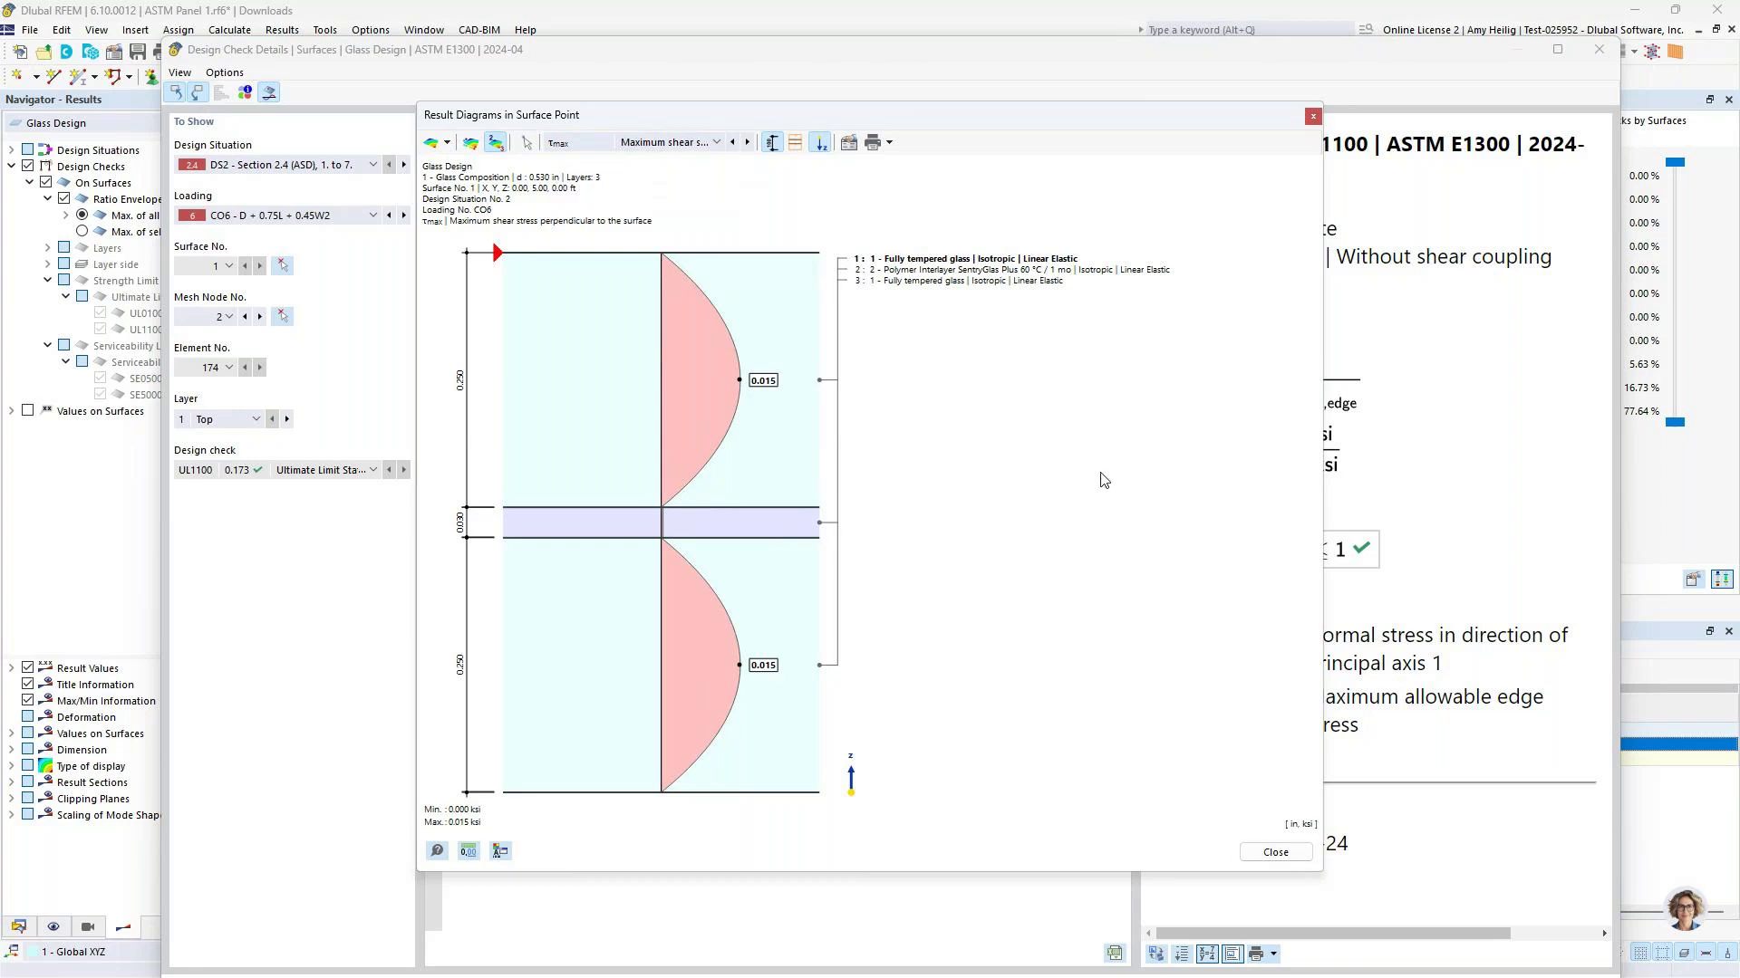
{"action": "left_click", "coordinate": [1275, 853]}
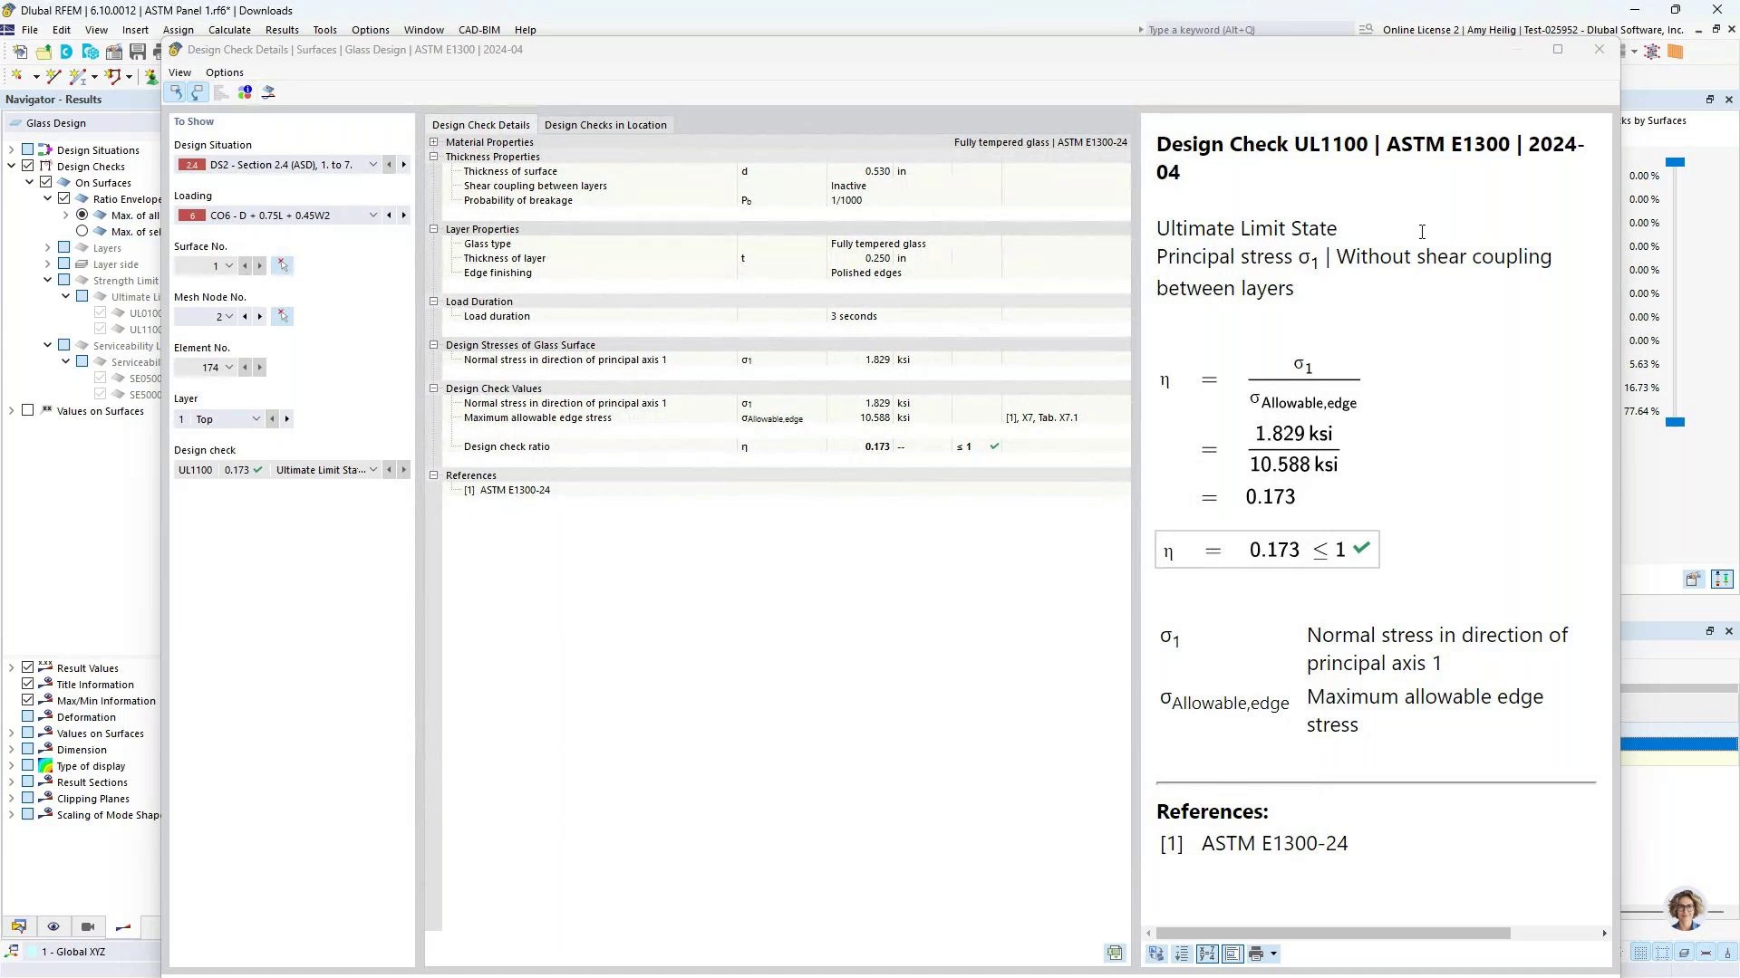
{"action": "left_click", "coordinate": [1598, 49]}
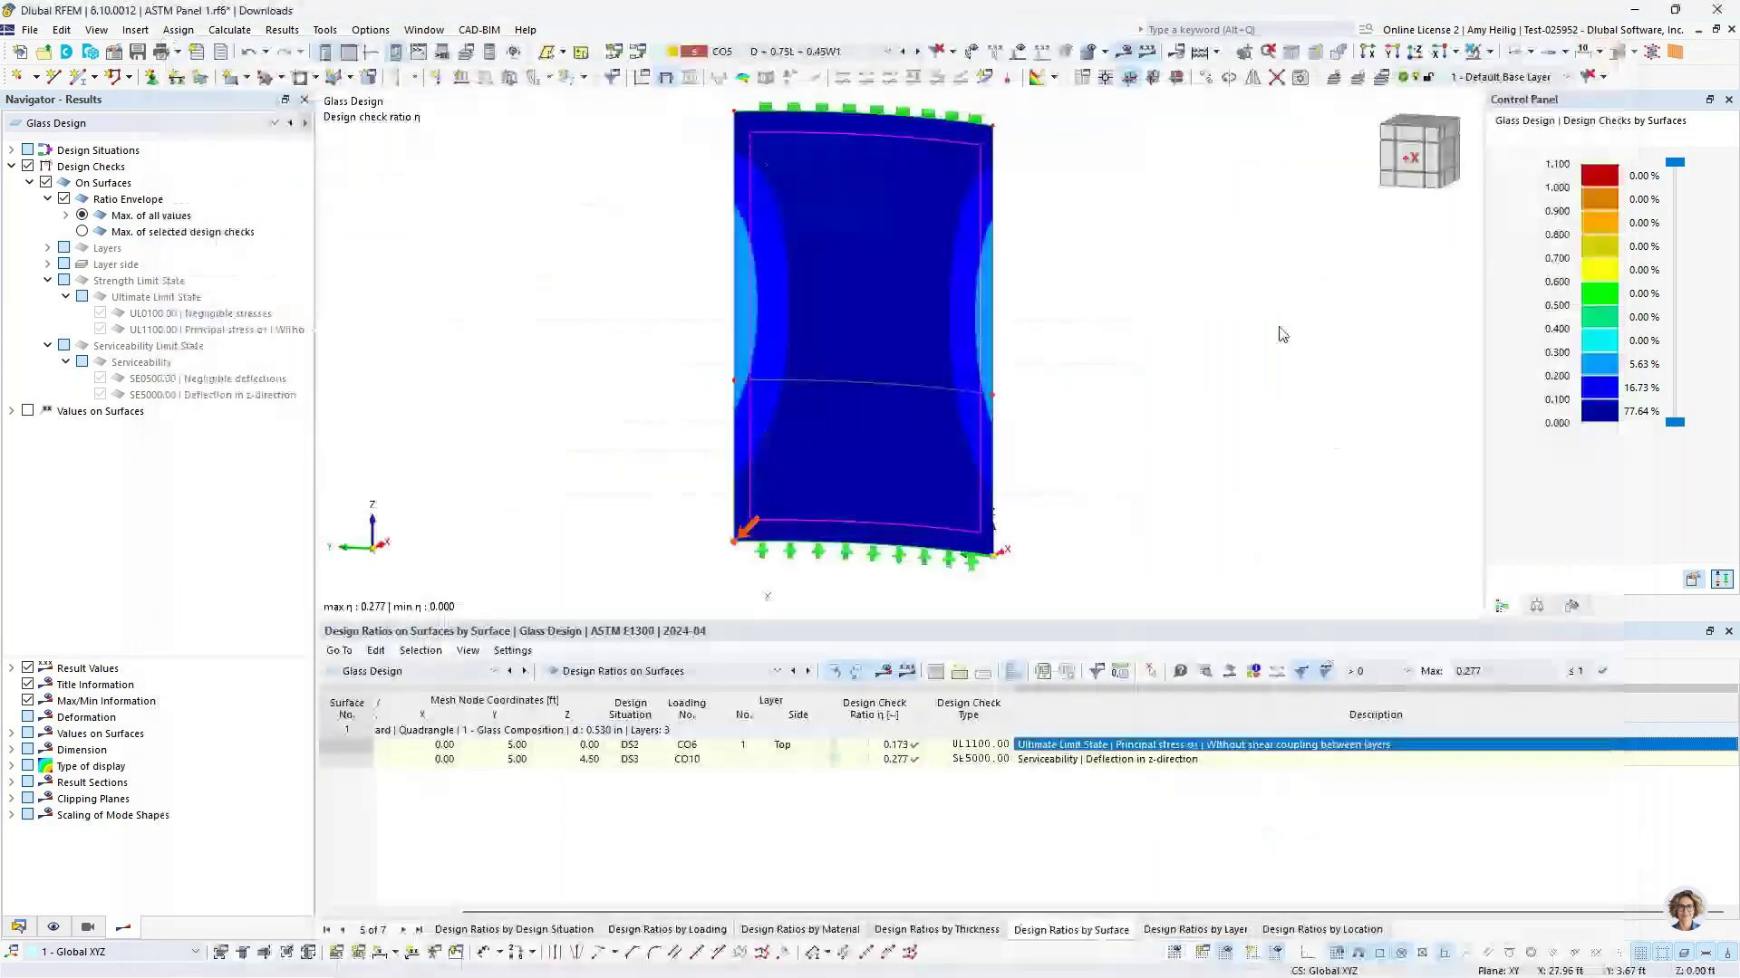
Review the design check details of the SE5000 serviceability deflection in z-direction check with its formula enlarged
{"action": "left_click", "coordinate": [1135, 761]}
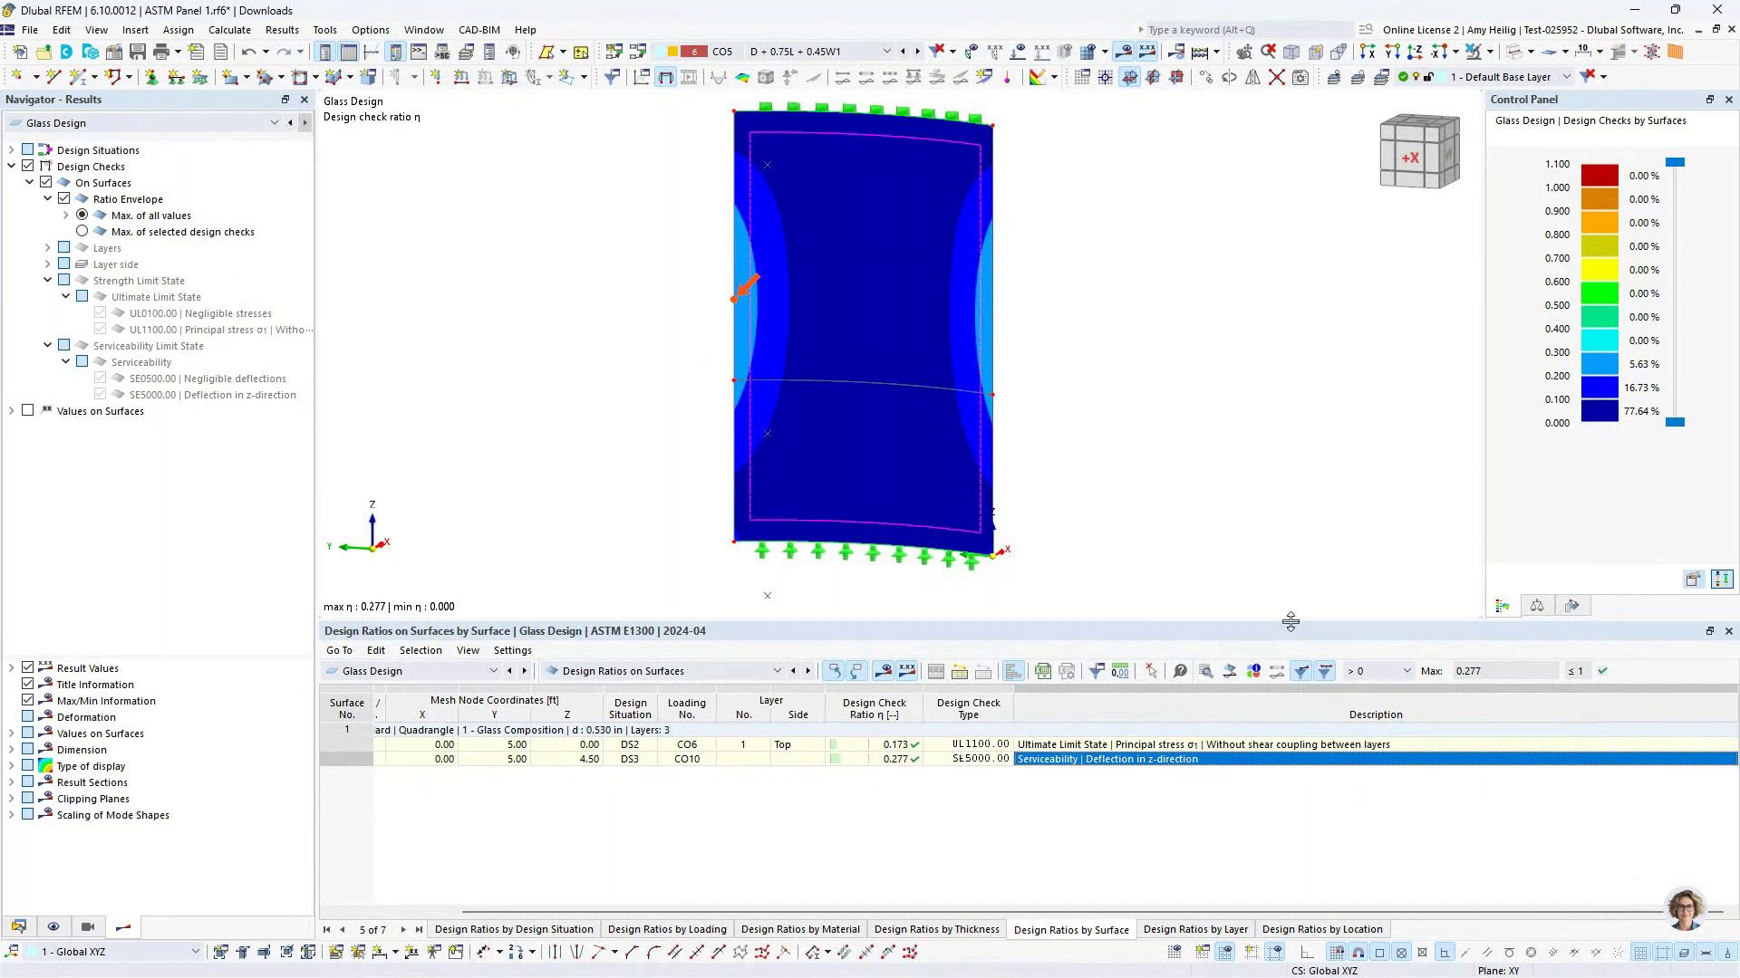
{"action": "left_click", "coordinate": [1206, 673]}
{"action": "scroll", "coordinate": [1198, 319], "scroll_direction": "up", "scroll_amount": 2, "text": "ctrl"}
{"action": "scroll", "coordinate": [1197, 319], "scroll_direction": "up", "scroll_amount": 1, "text": "ctrl"}
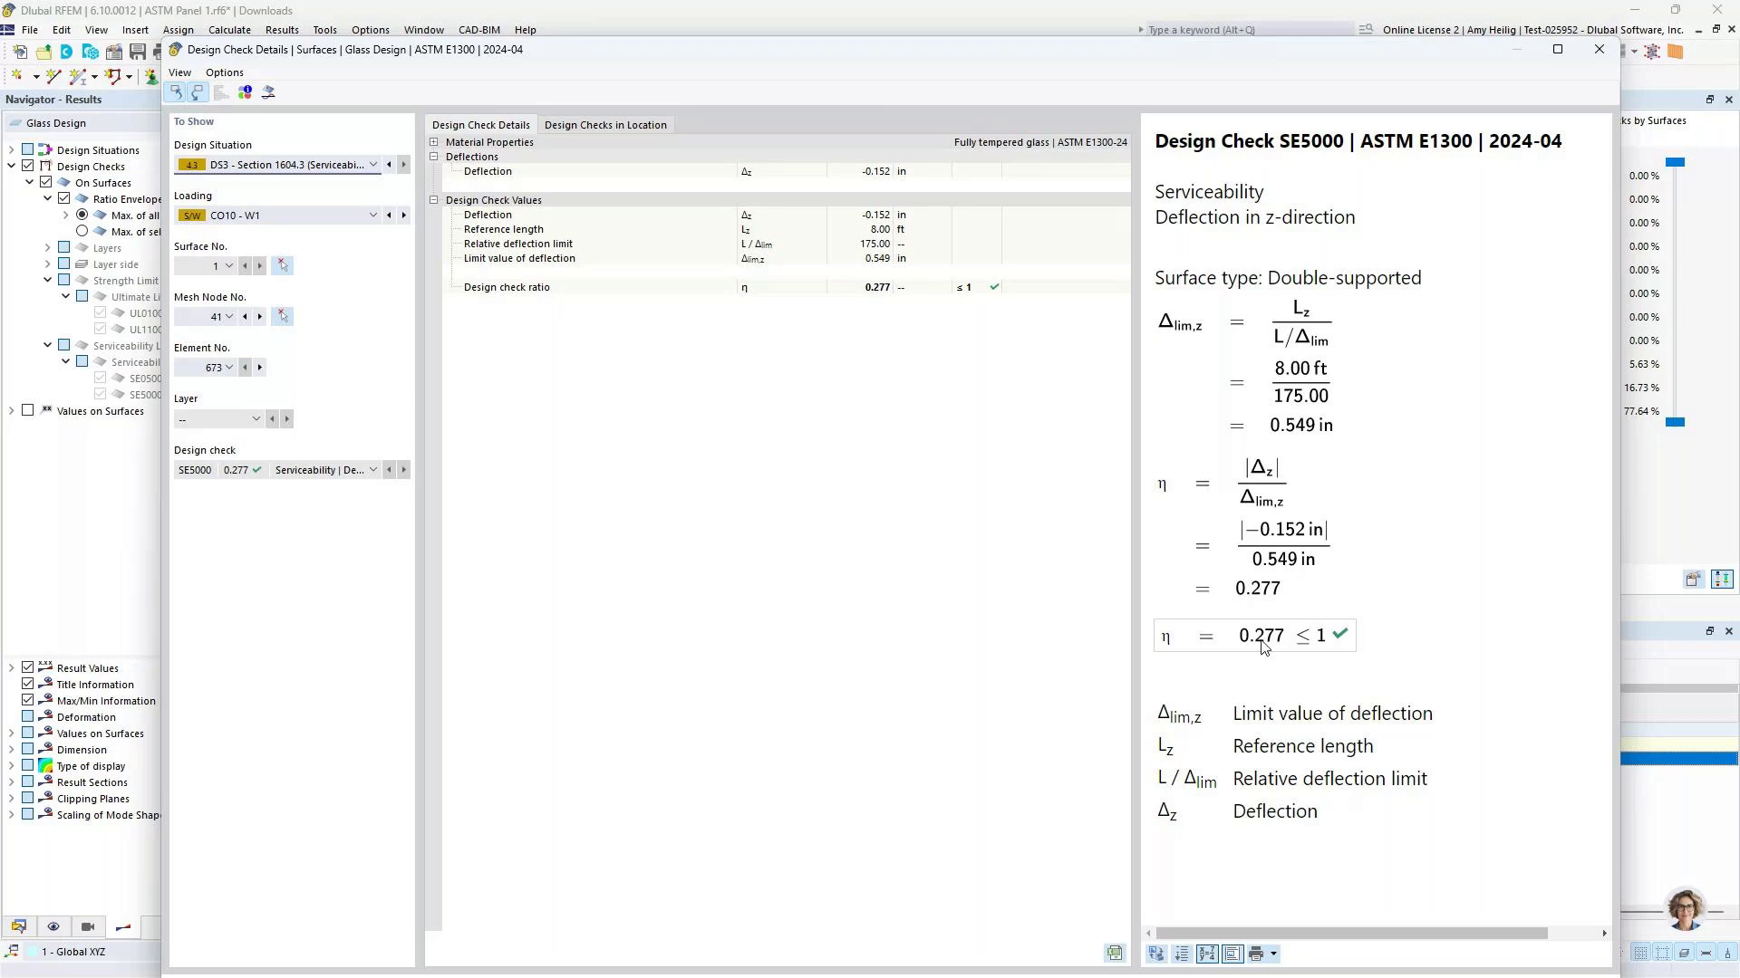
{"action": "left_click", "coordinate": [1600, 52]}
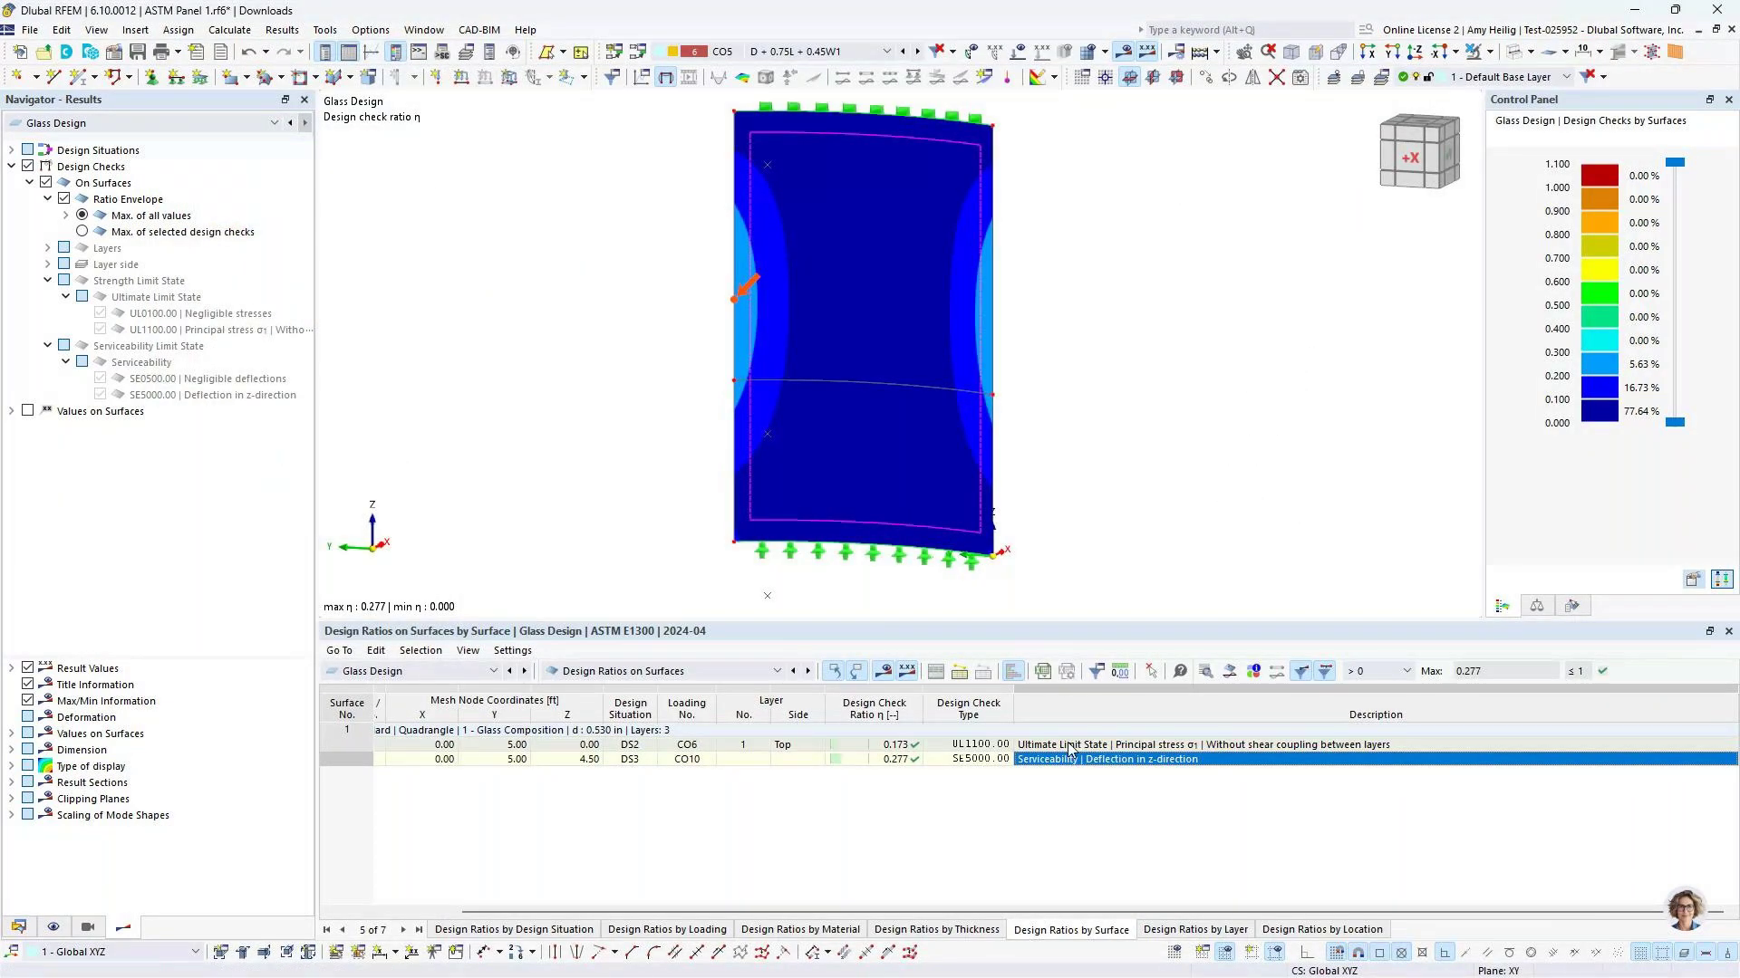
List the design ratios by location in an enlarged table and select the layer 1 bottom stress check at 0.53, 2.02, 1.75 ft
{"action": "left_click", "coordinate": [1307, 930]}
{"action": "left_click_drag", "start_coordinate": [1180, 623], "coordinate": [1179, 501]}
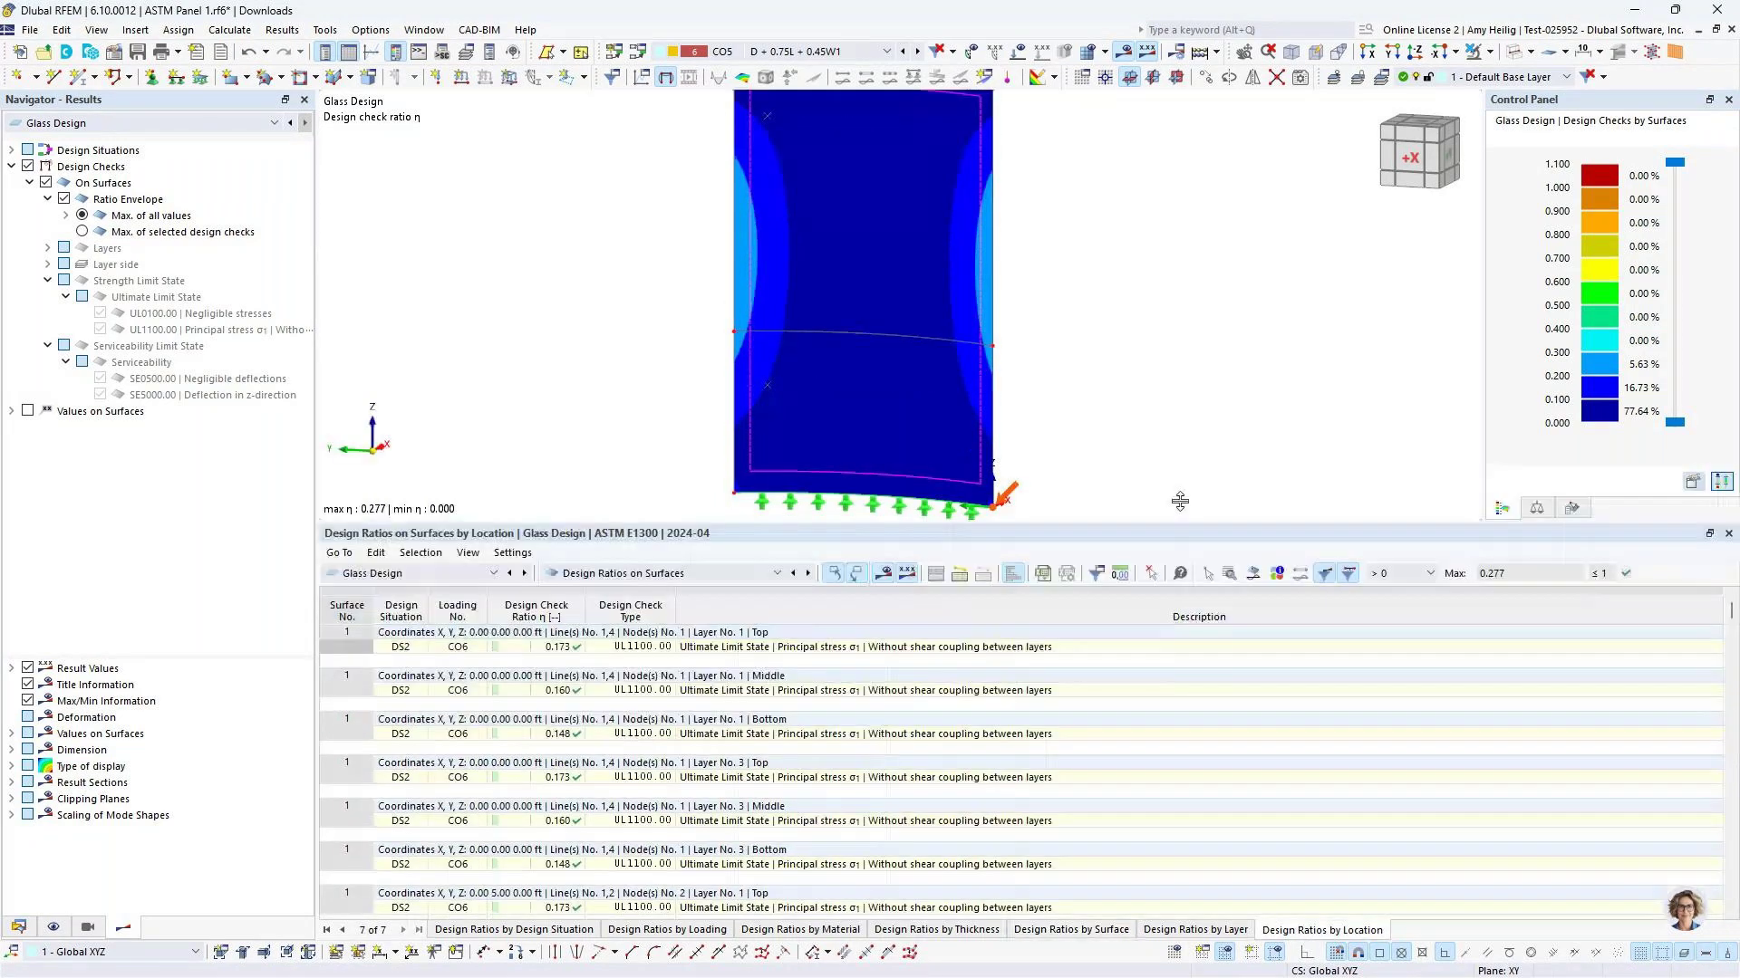
{"action": "scroll", "coordinate": [1138, 689], "scroll_direction": "down", "scroll_amount": 2}
{"action": "scroll", "coordinate": [1138, 689], "scroll_direction": "down", "scroll_amount": 3}
{"action": "left_click_drag", "start_coordinate": [1730, 589], "coordinate": [1729, 708]}
{"action": "left_click", "coordinate": [912, 787]}
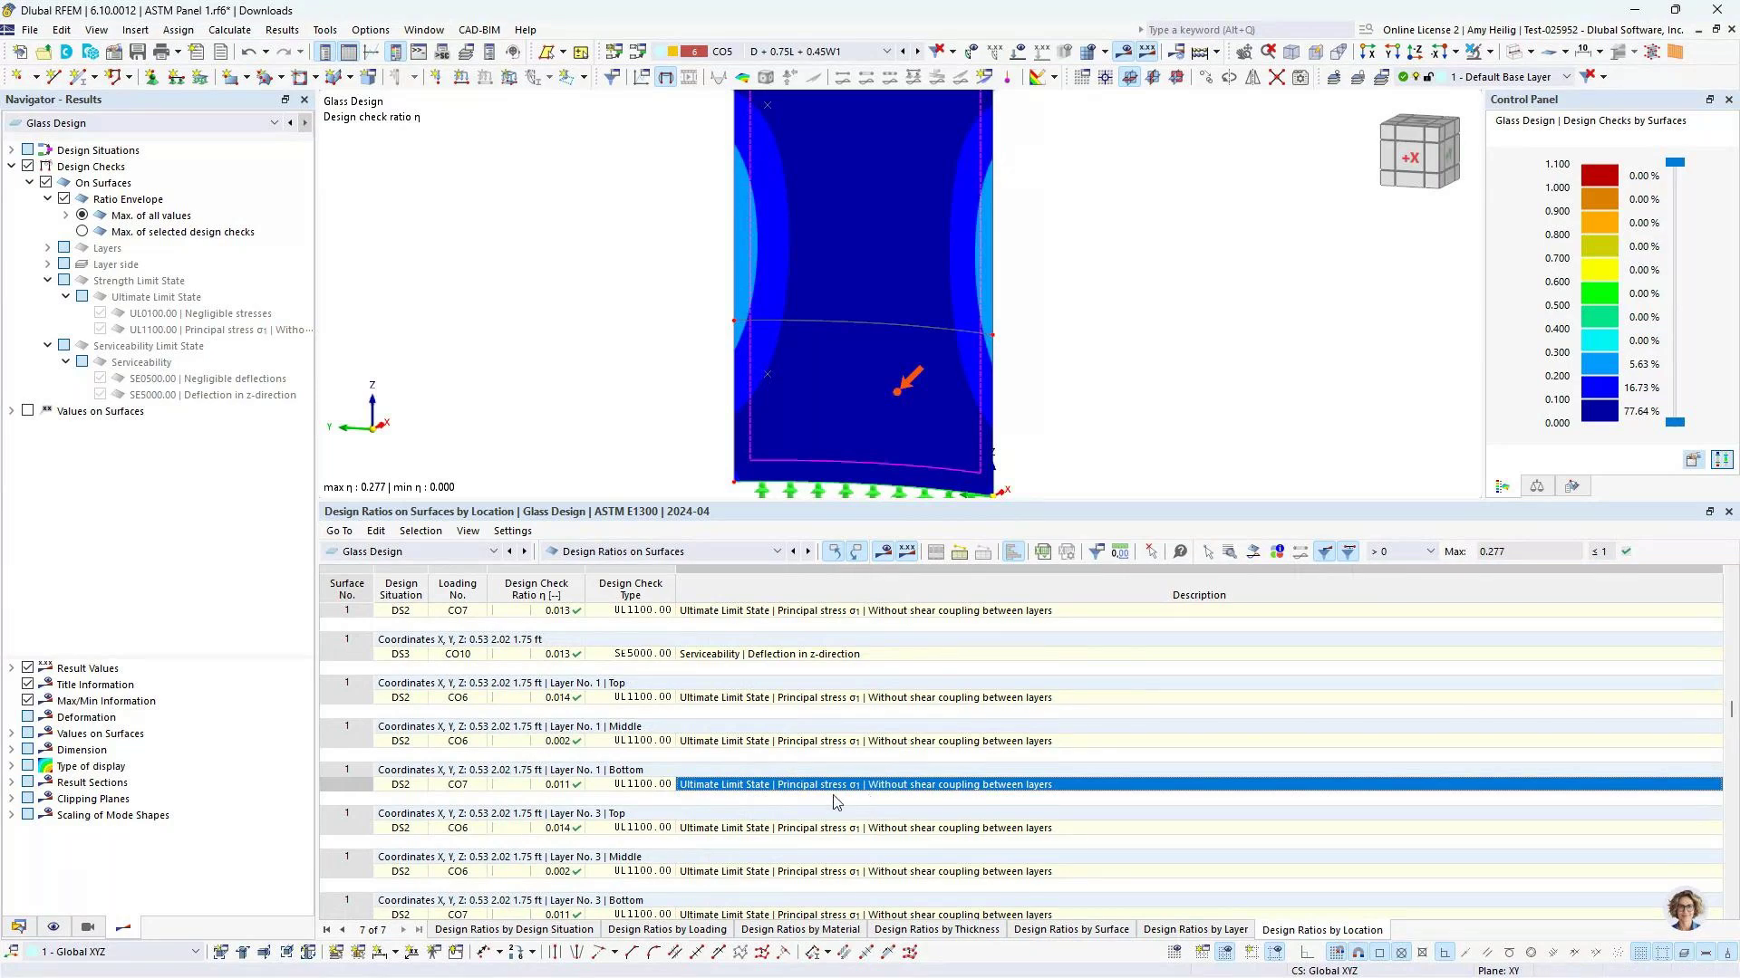
Review the selected location's UL1100 check details with the formula enlarged, and examine the marked point on the panel
{"action": "left_click", "coordinate": [1230, 554]}
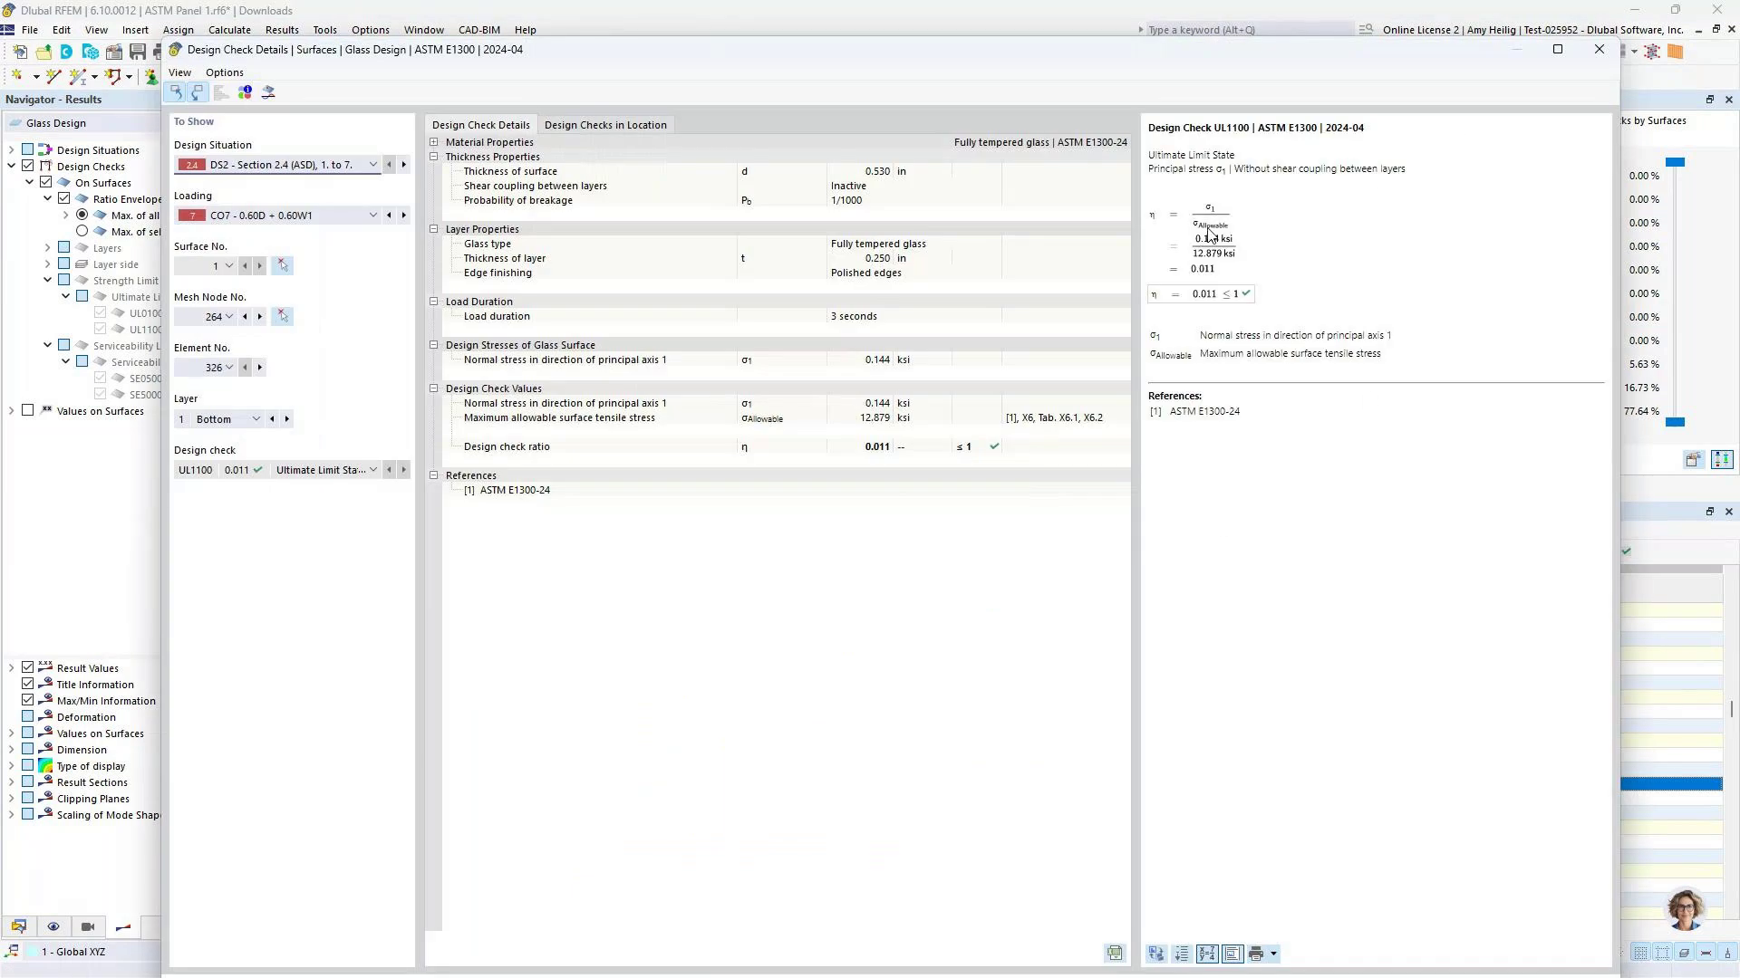
{"action": "scroll", "coordinate": [1210, 236], "scroll_direction": "up", "scroll_amount": 5, "text": "ctrl"}
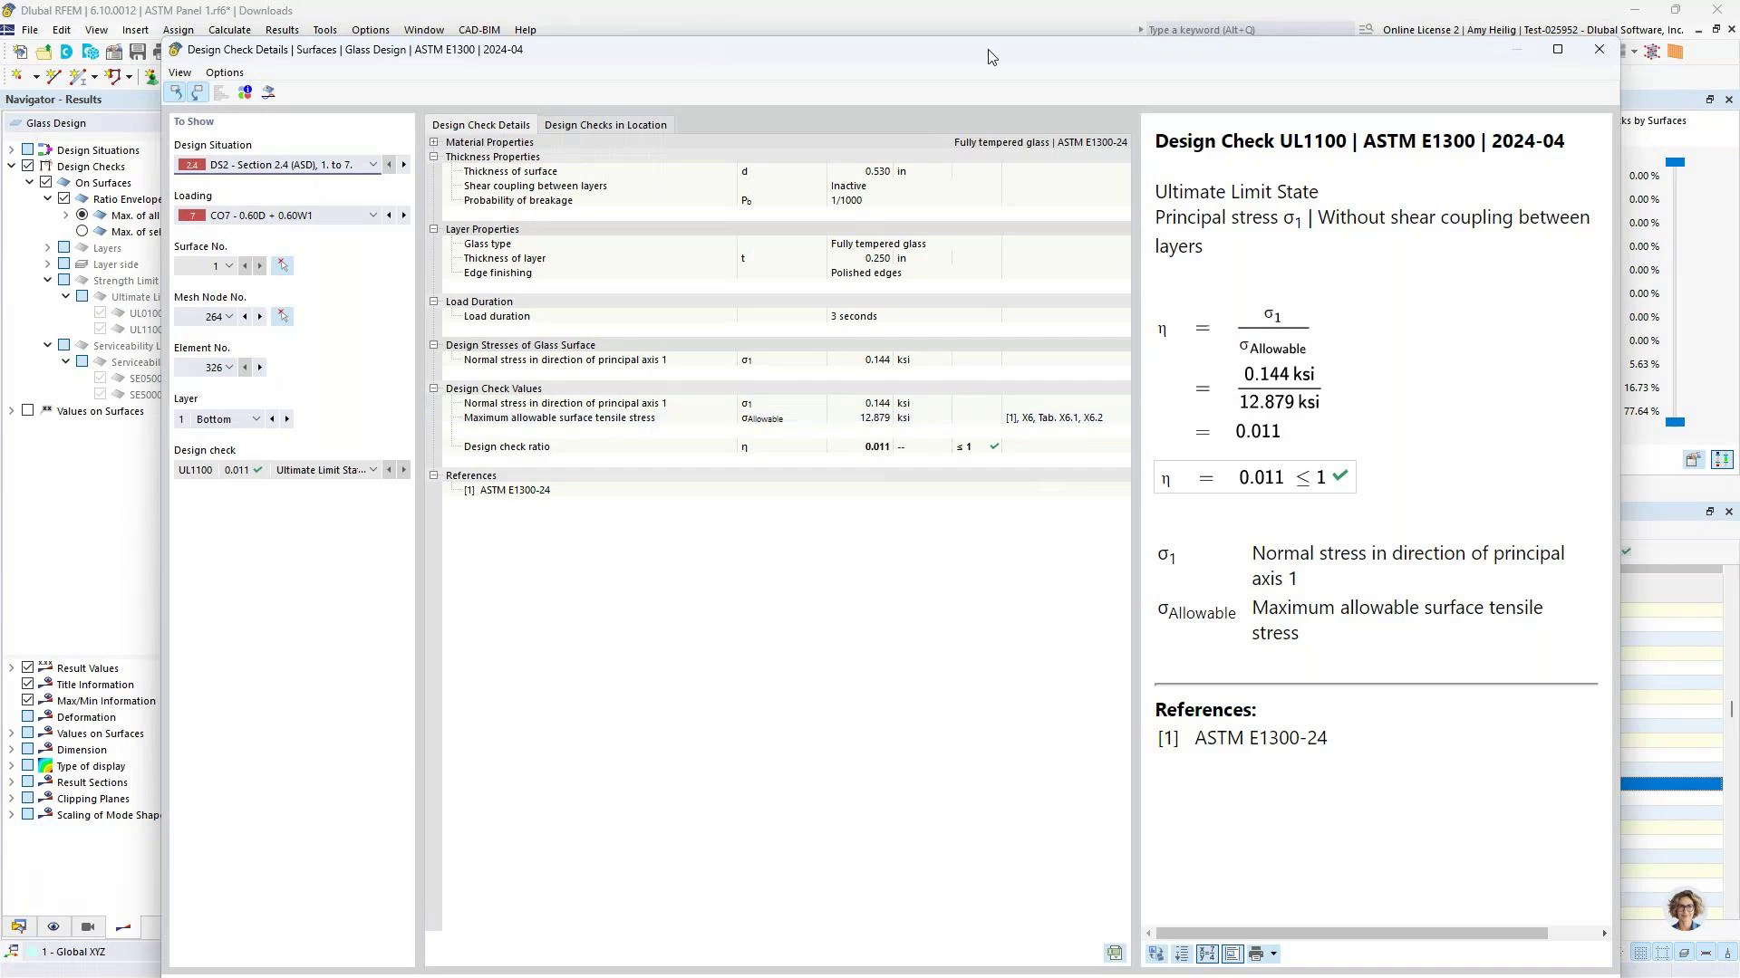
{"action": "left_click_drag", "start_coordinate": [991, 56], "coordinate": [949, 568]}
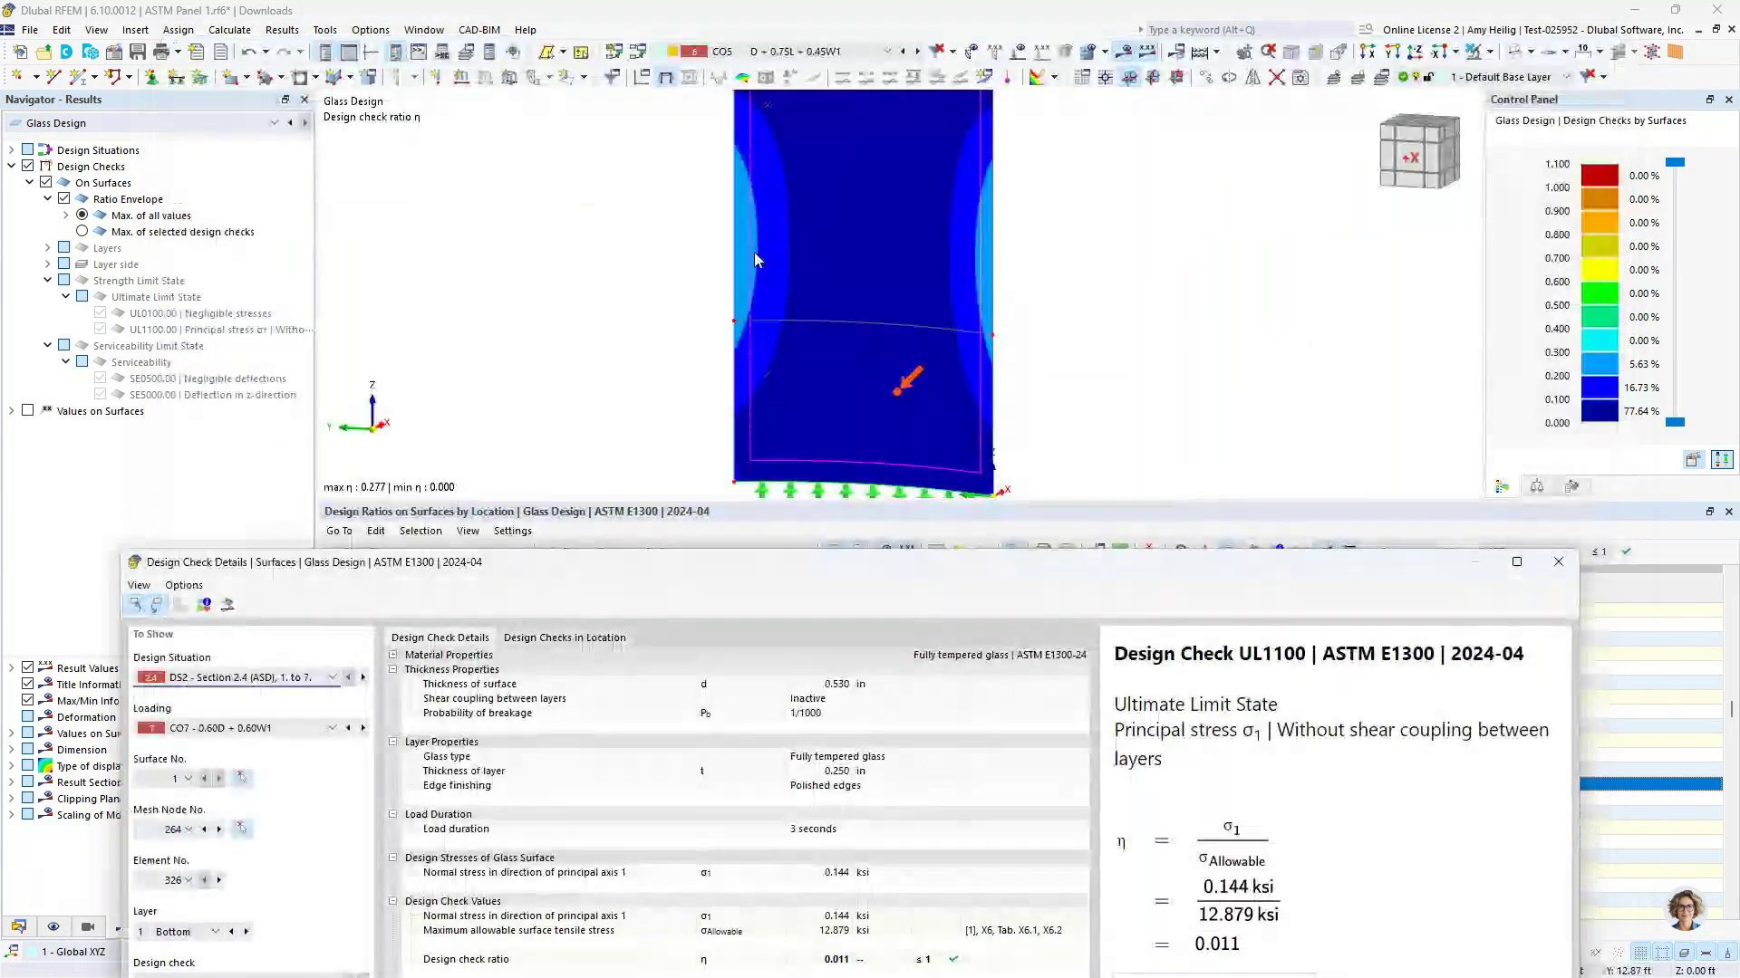
{"action": "left_click_drag", "start_coordinate": [1086, 567], "coordinate": [1095, 188]}
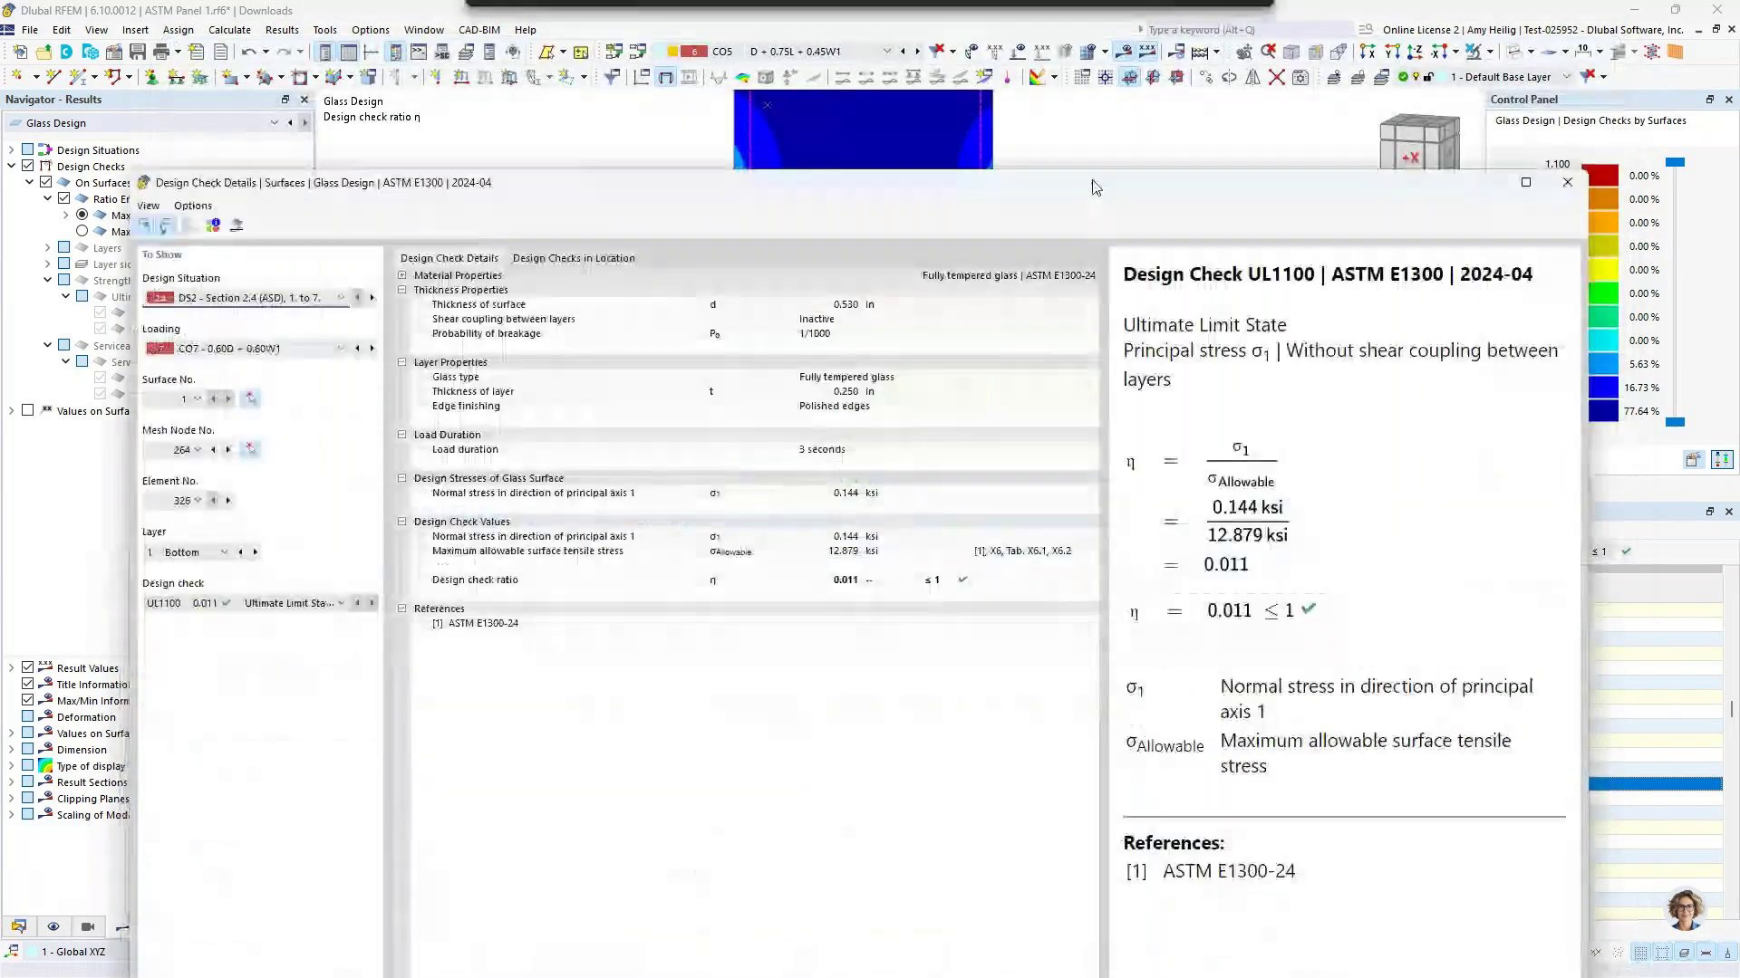
{"action": "left_click", "coordinate": [1569, 187]}
Reduce the results table's height to show the whole panel and switch the displayed results to Static Analysis
{"action": "left_click_drag", "start_coordinate": [1126, 487], "coordinate": [1126, 705]}
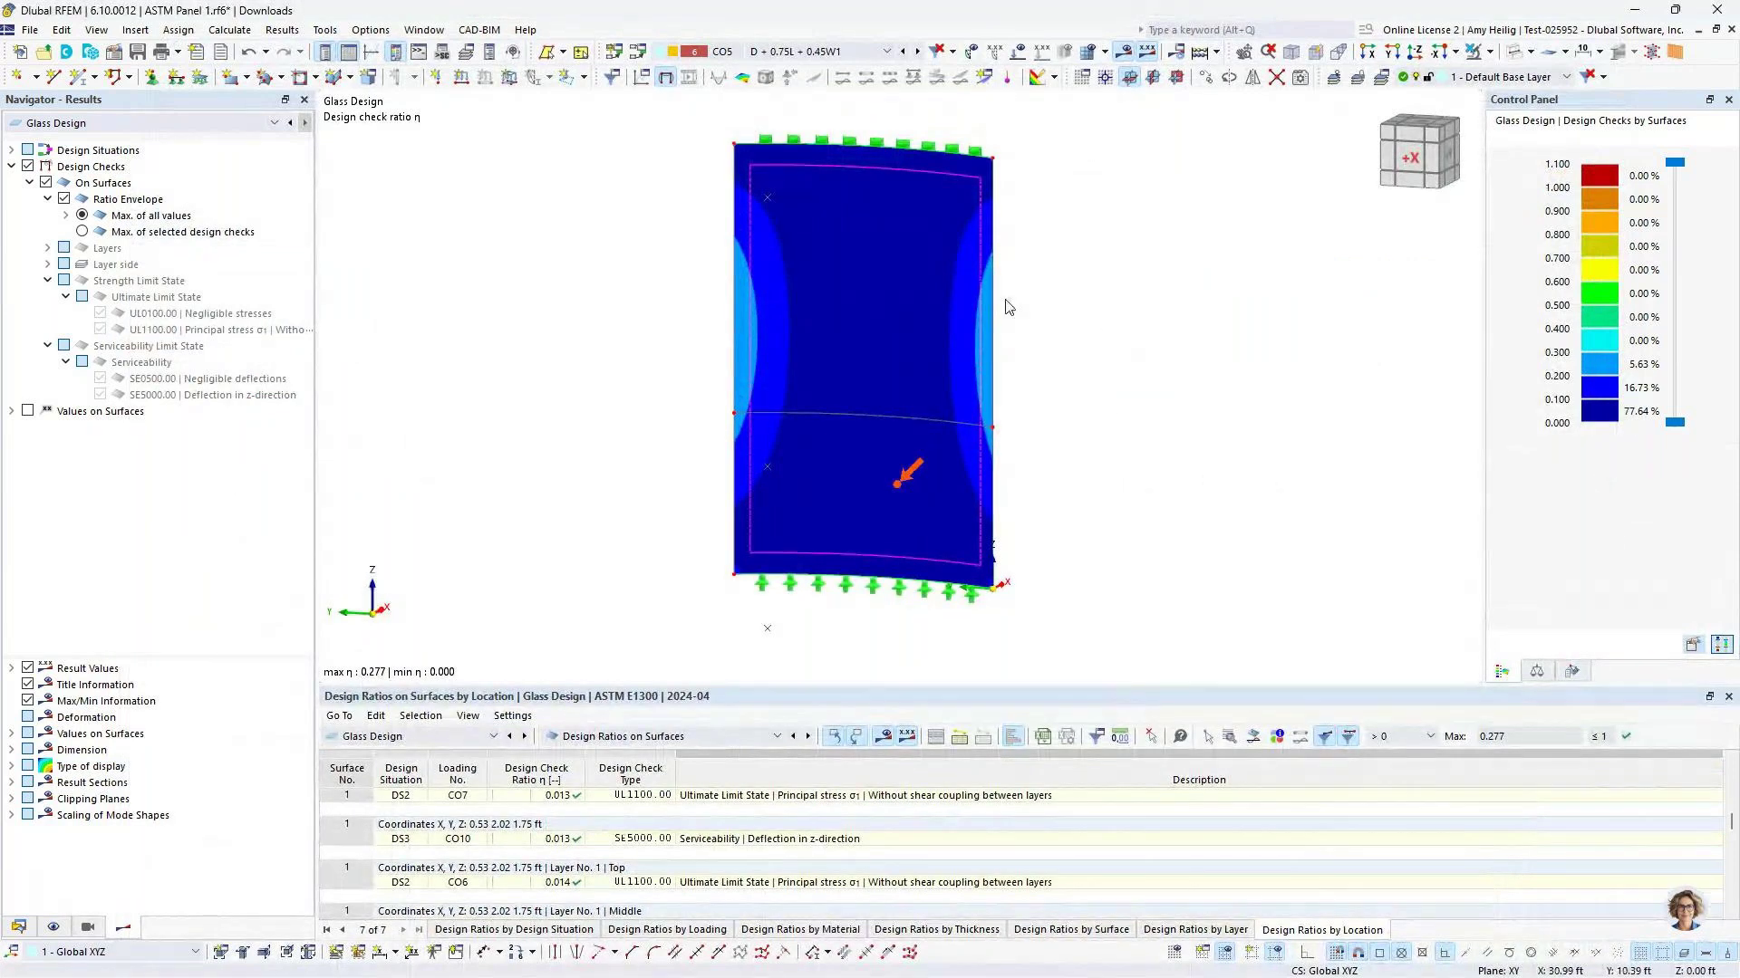
{"action": "left_click", "coordinate": [231, 123]}
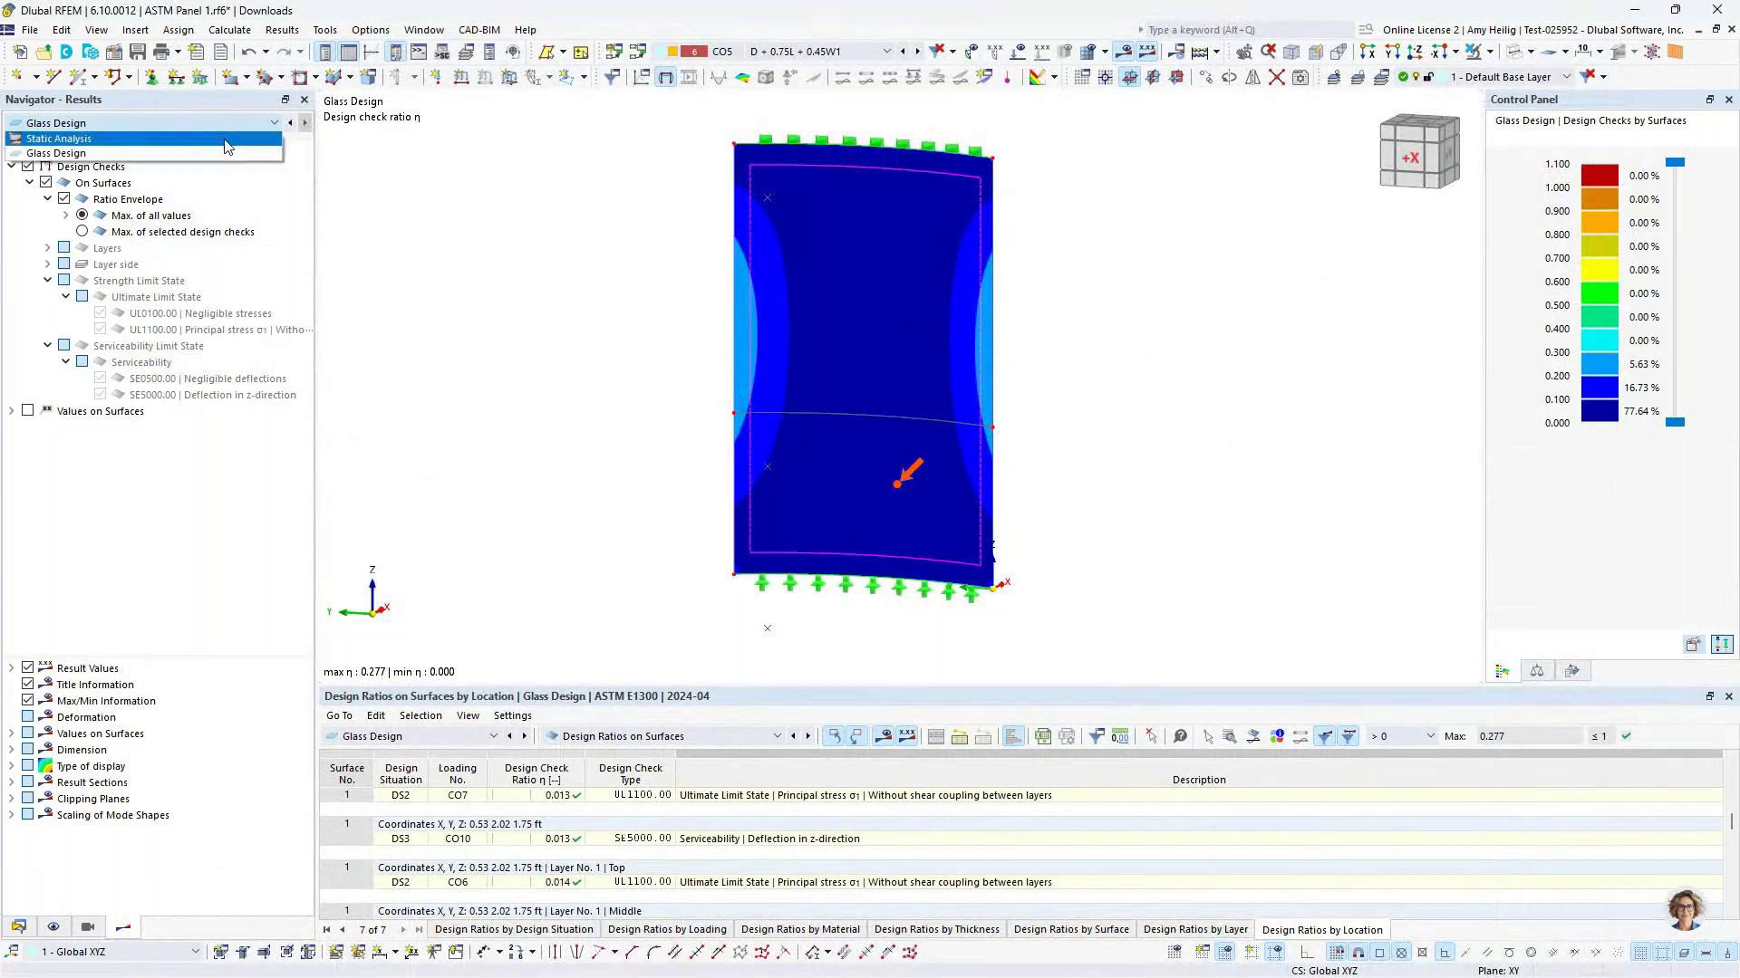
{"action": "left_click", "coordinate": [227, 138]}
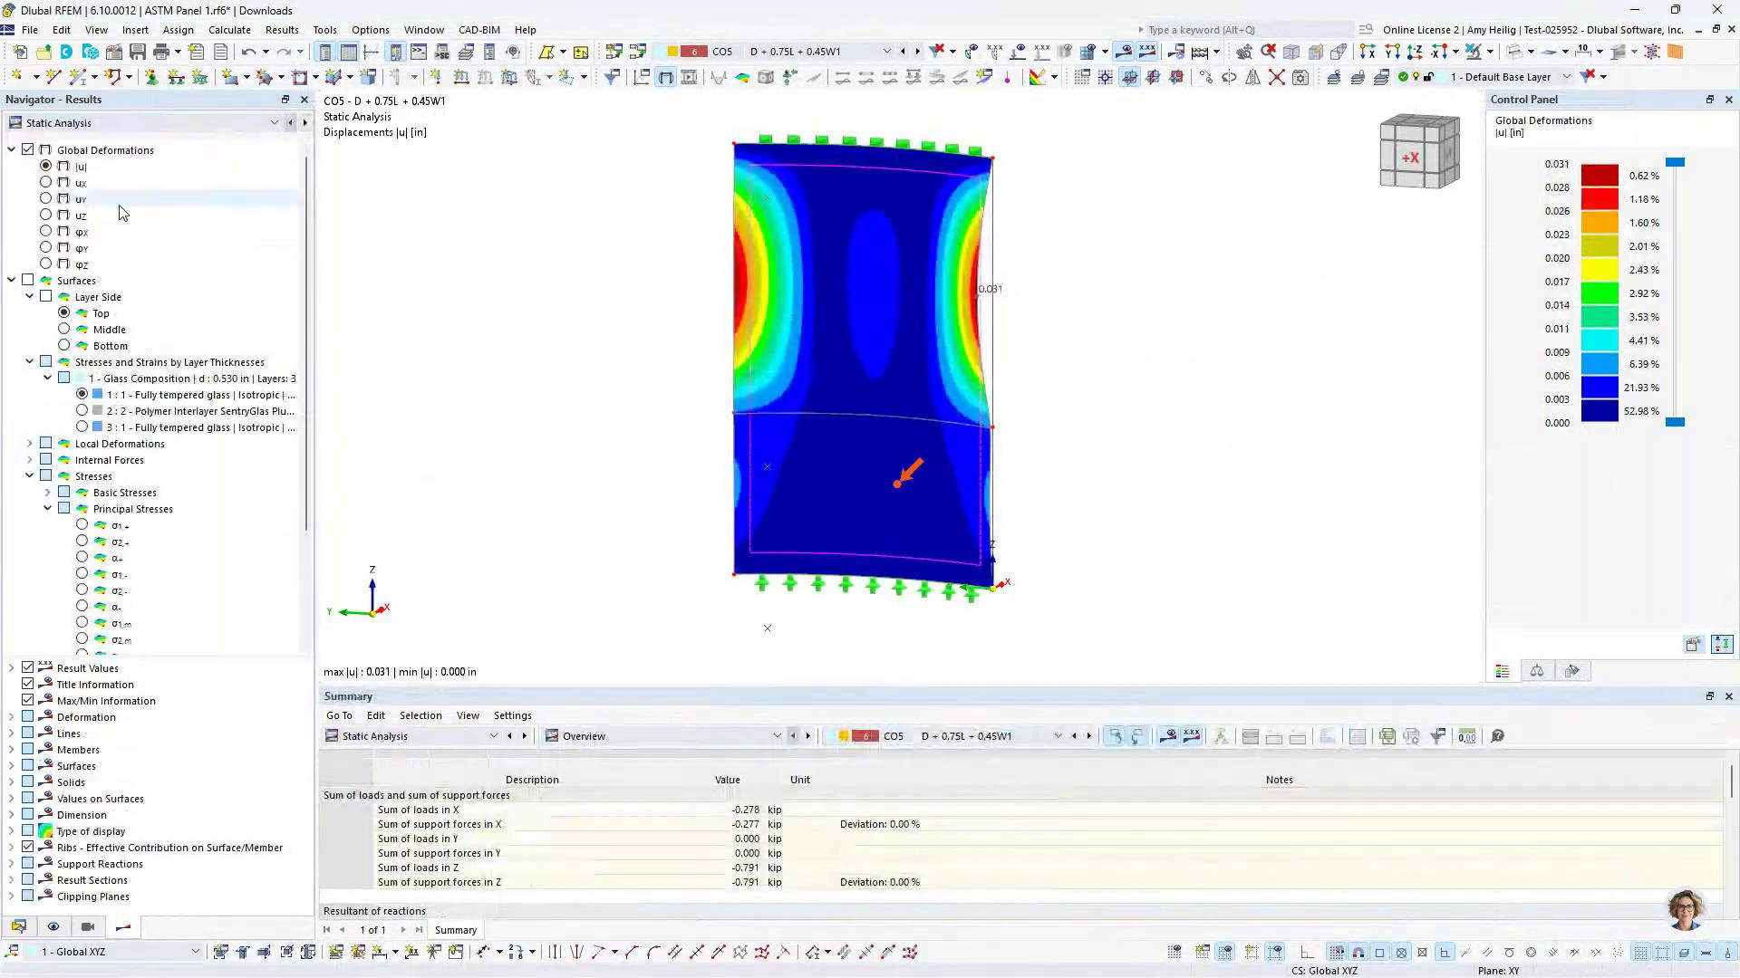
Collapse the surface result groups and show the total deformations |u| for load combination CO7, 0.60D + 0.60W1
{"action": "left_click", "coordinate": [29, 299]}
{"action": "left_click", "coordinate": [29, 314]}
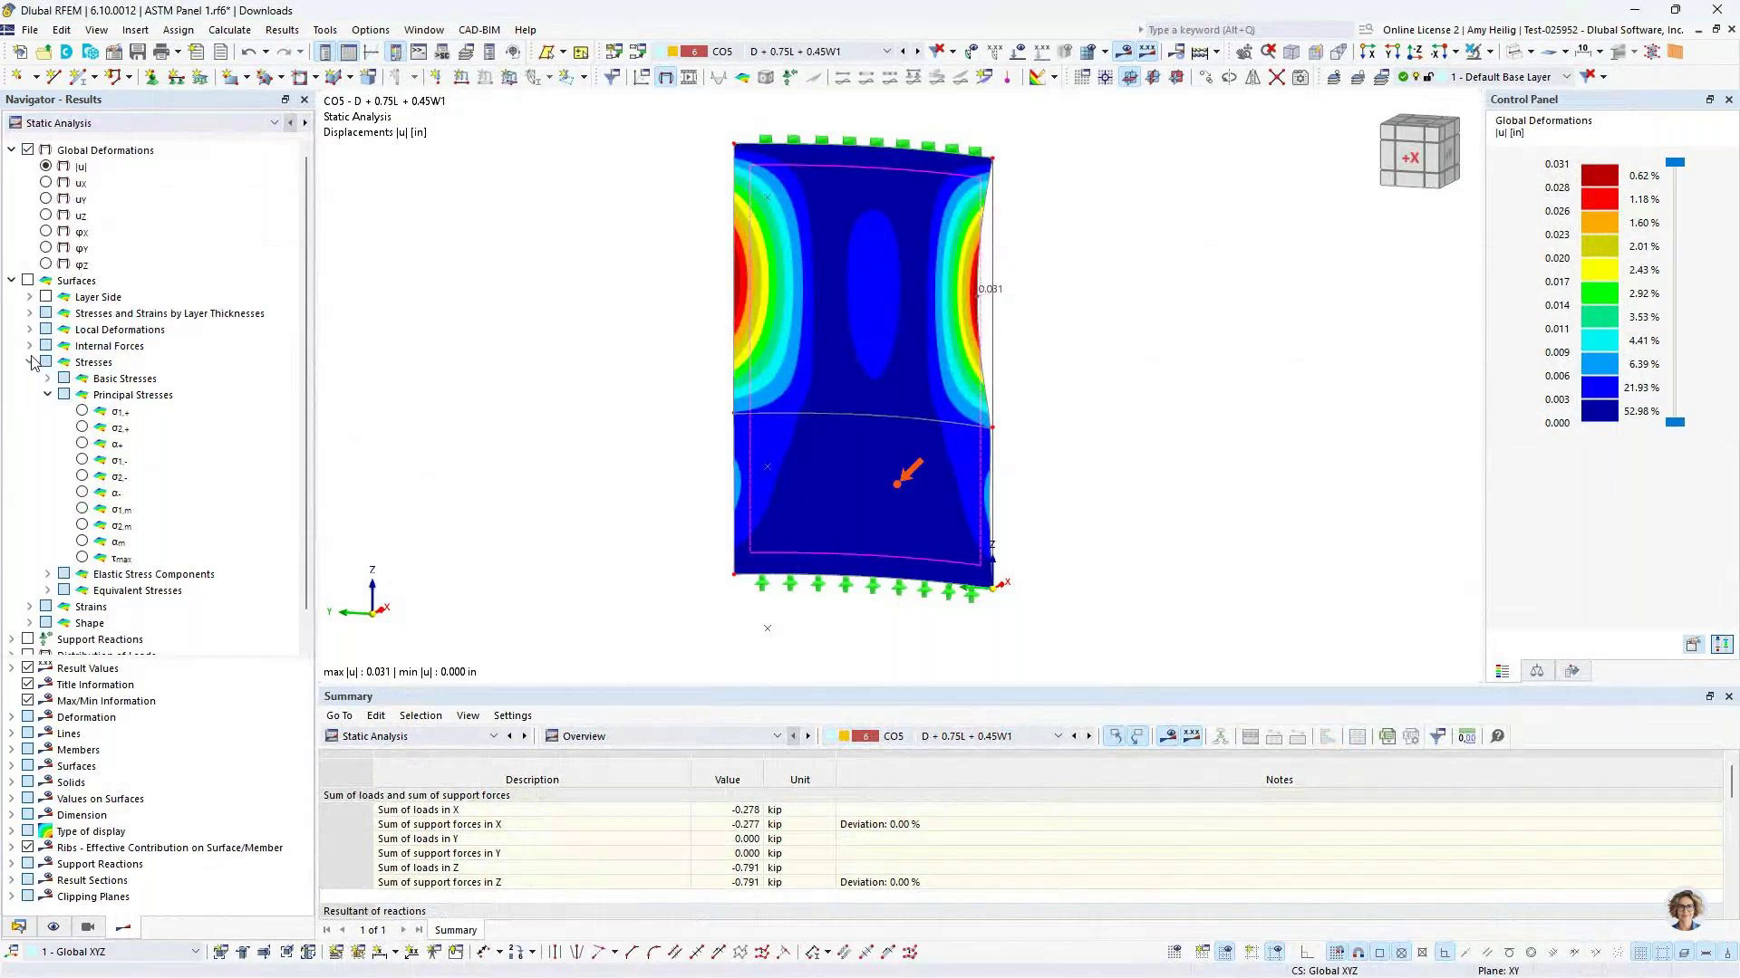
{"action": "left_click", "coordinate": [29, 362]}
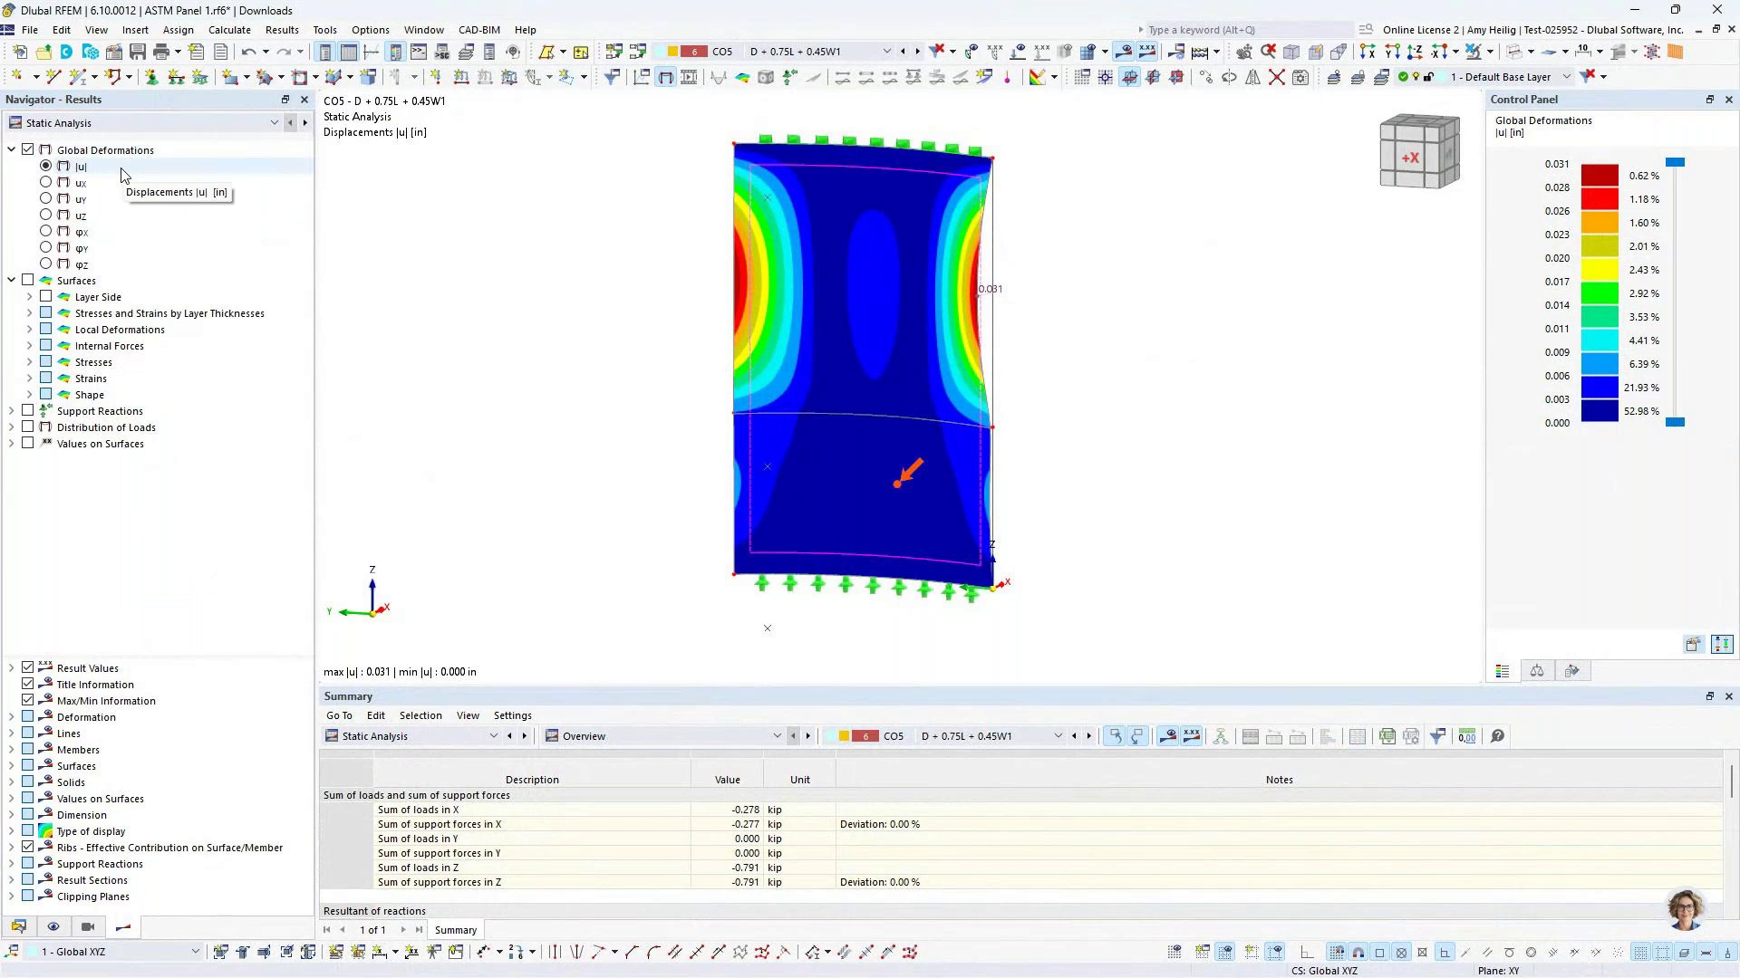
{"action": "left_click", "coordinate": [918, 52]}
{"action": "left_click", "coordinate": [918, 52]}
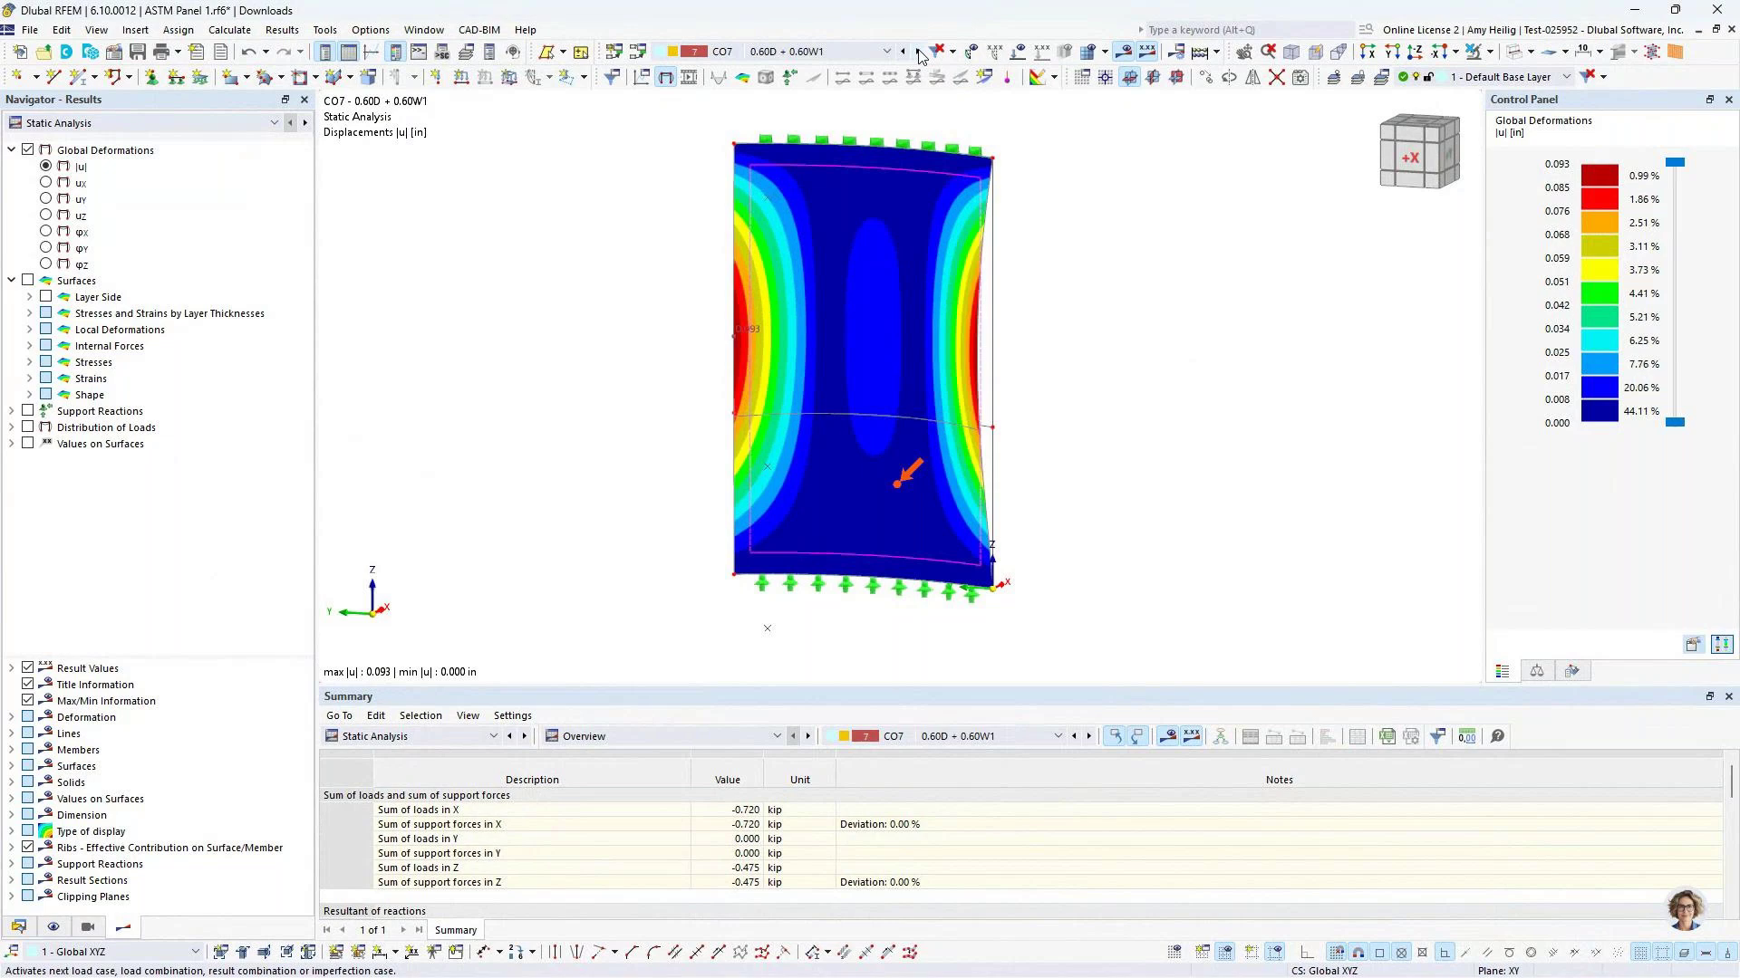
{"action": "middle_click_drag", "start_coordinate": [1031, 319], "coordinate": [968, 317], "text": "ctrl"}
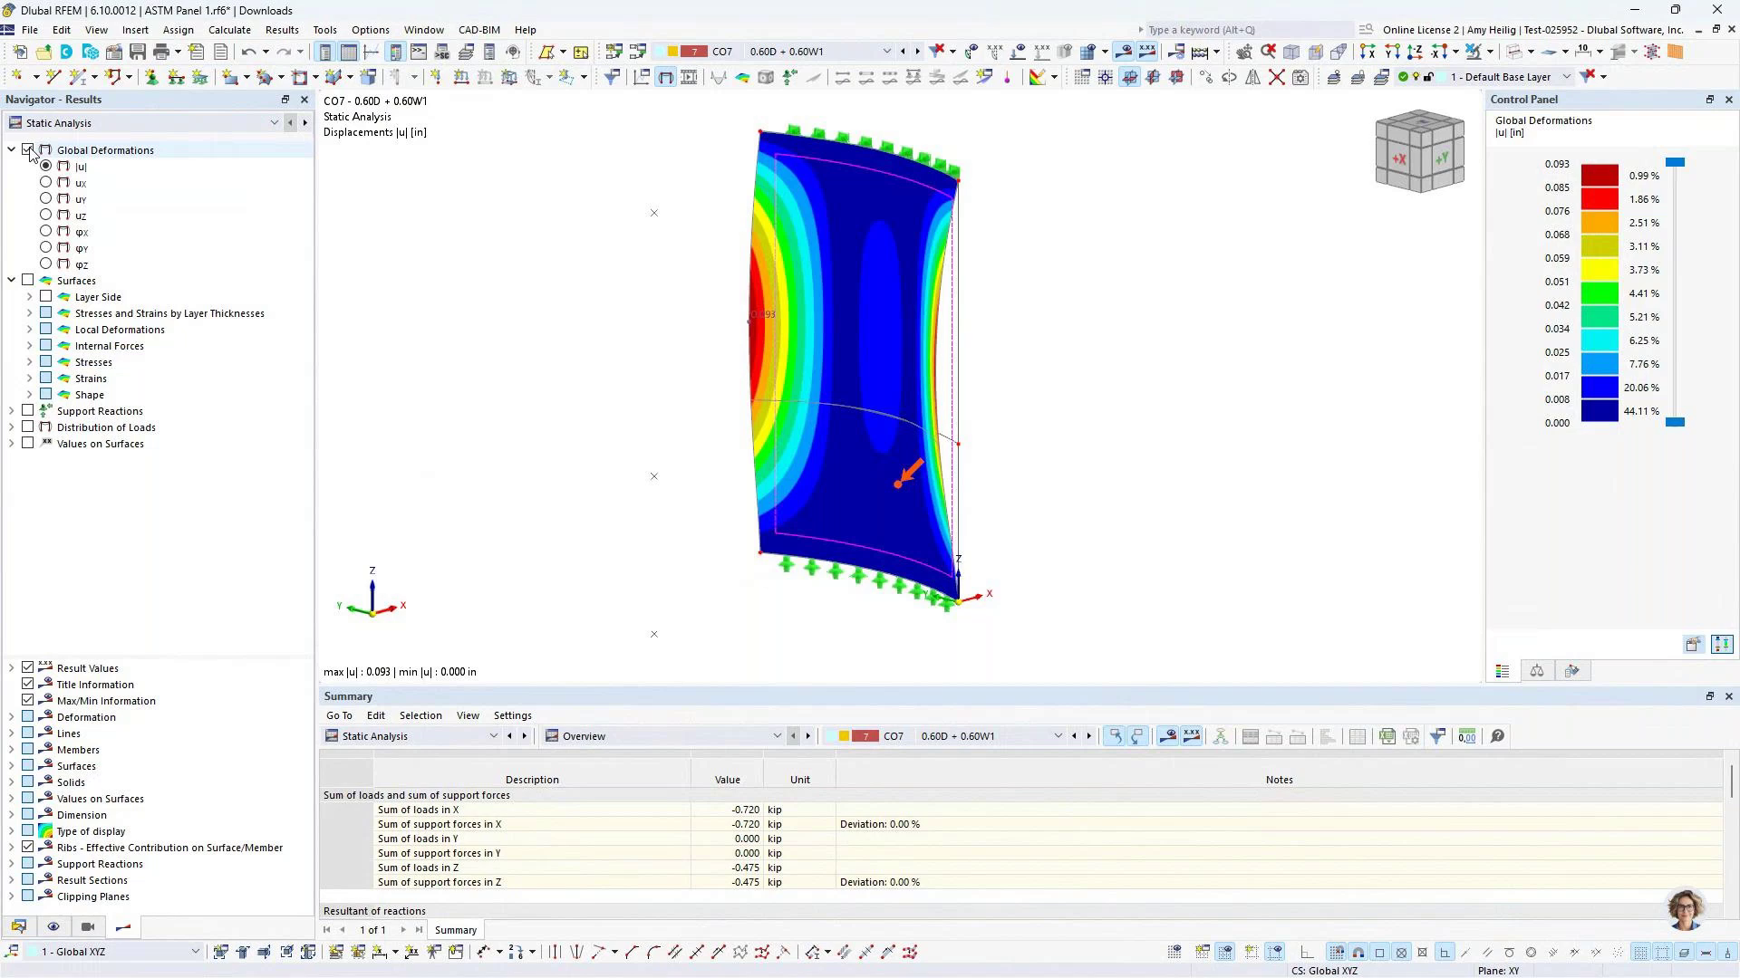
Turn on the line support reactions for the panel and hide the global deformations
{"action": "left_click", "coordinate": [28, 410]}
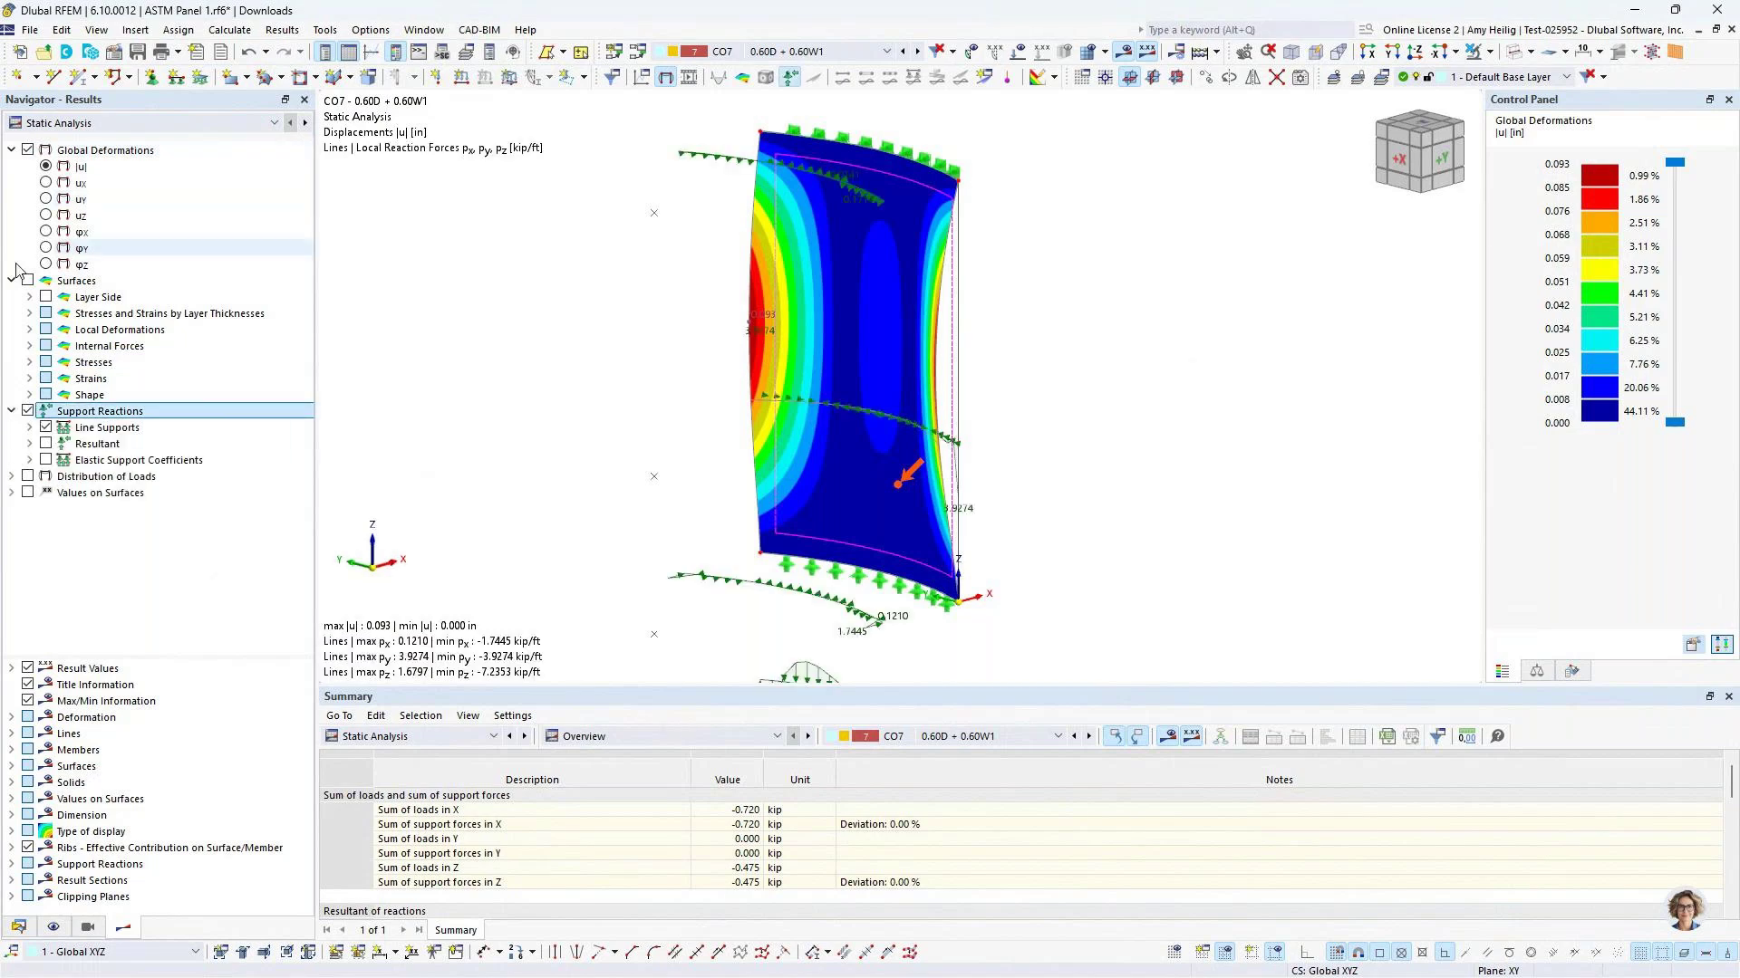
{"action": "left_click", "coordinate": [27, 149]}
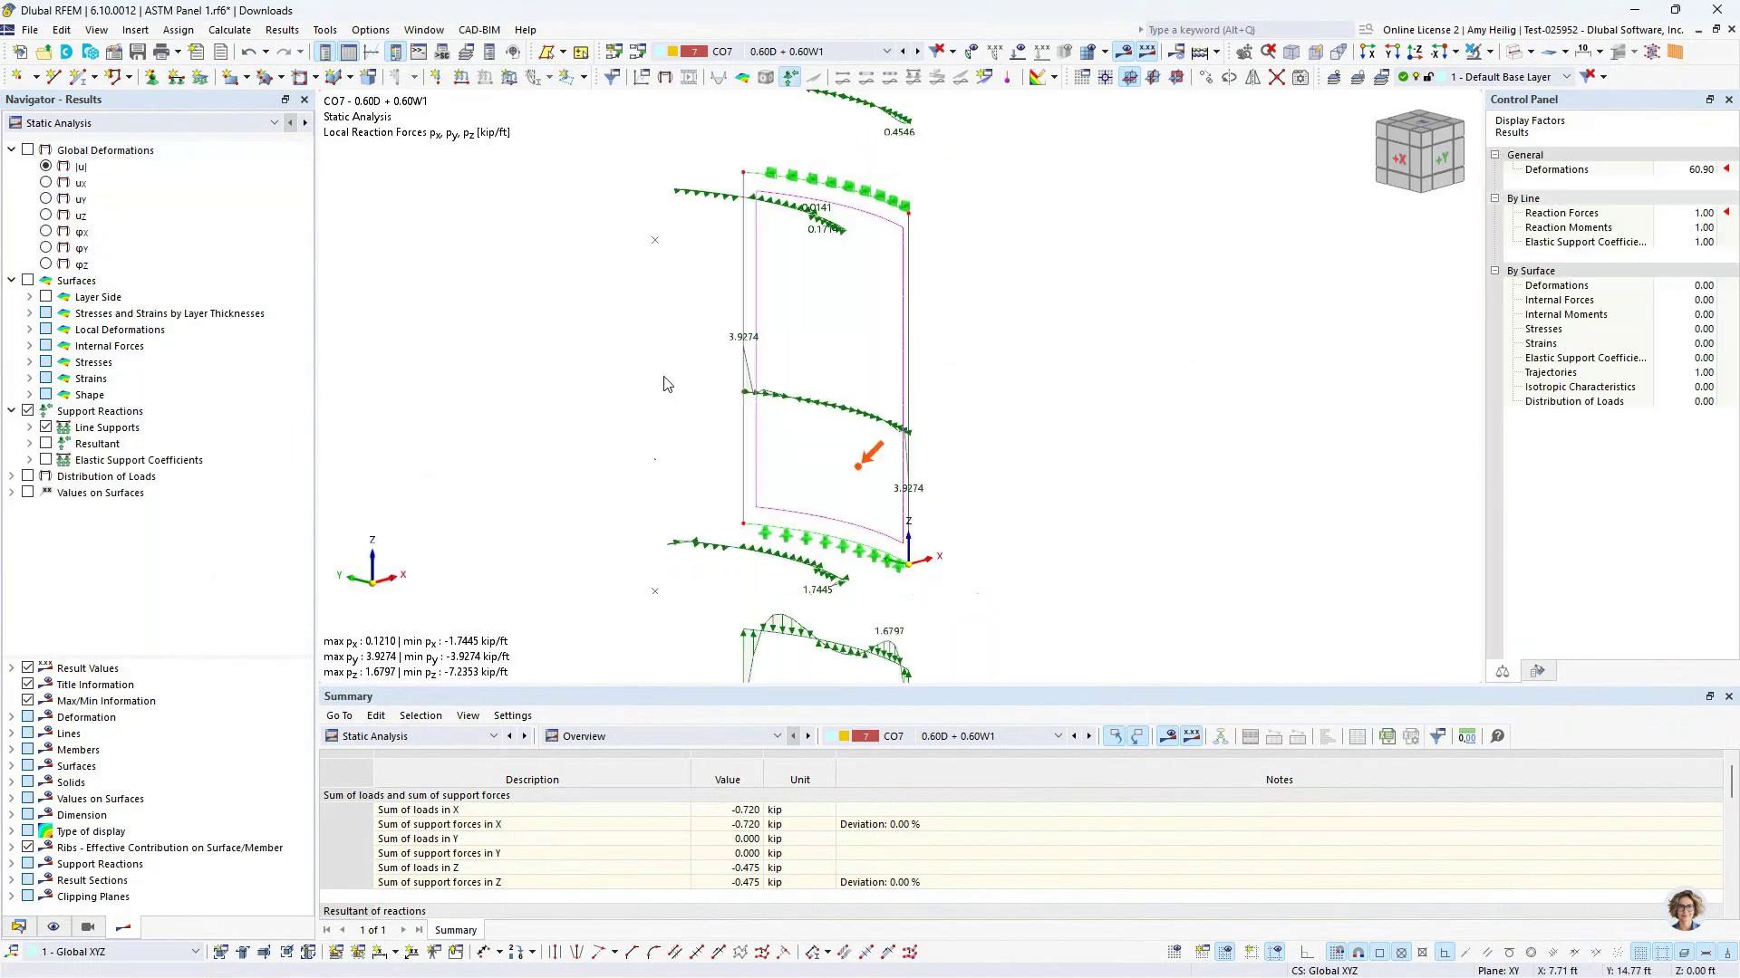
{"action": "scroll", "coordinate": [667, 384], "scroll_direction": "down", "scroll_amount": 1}
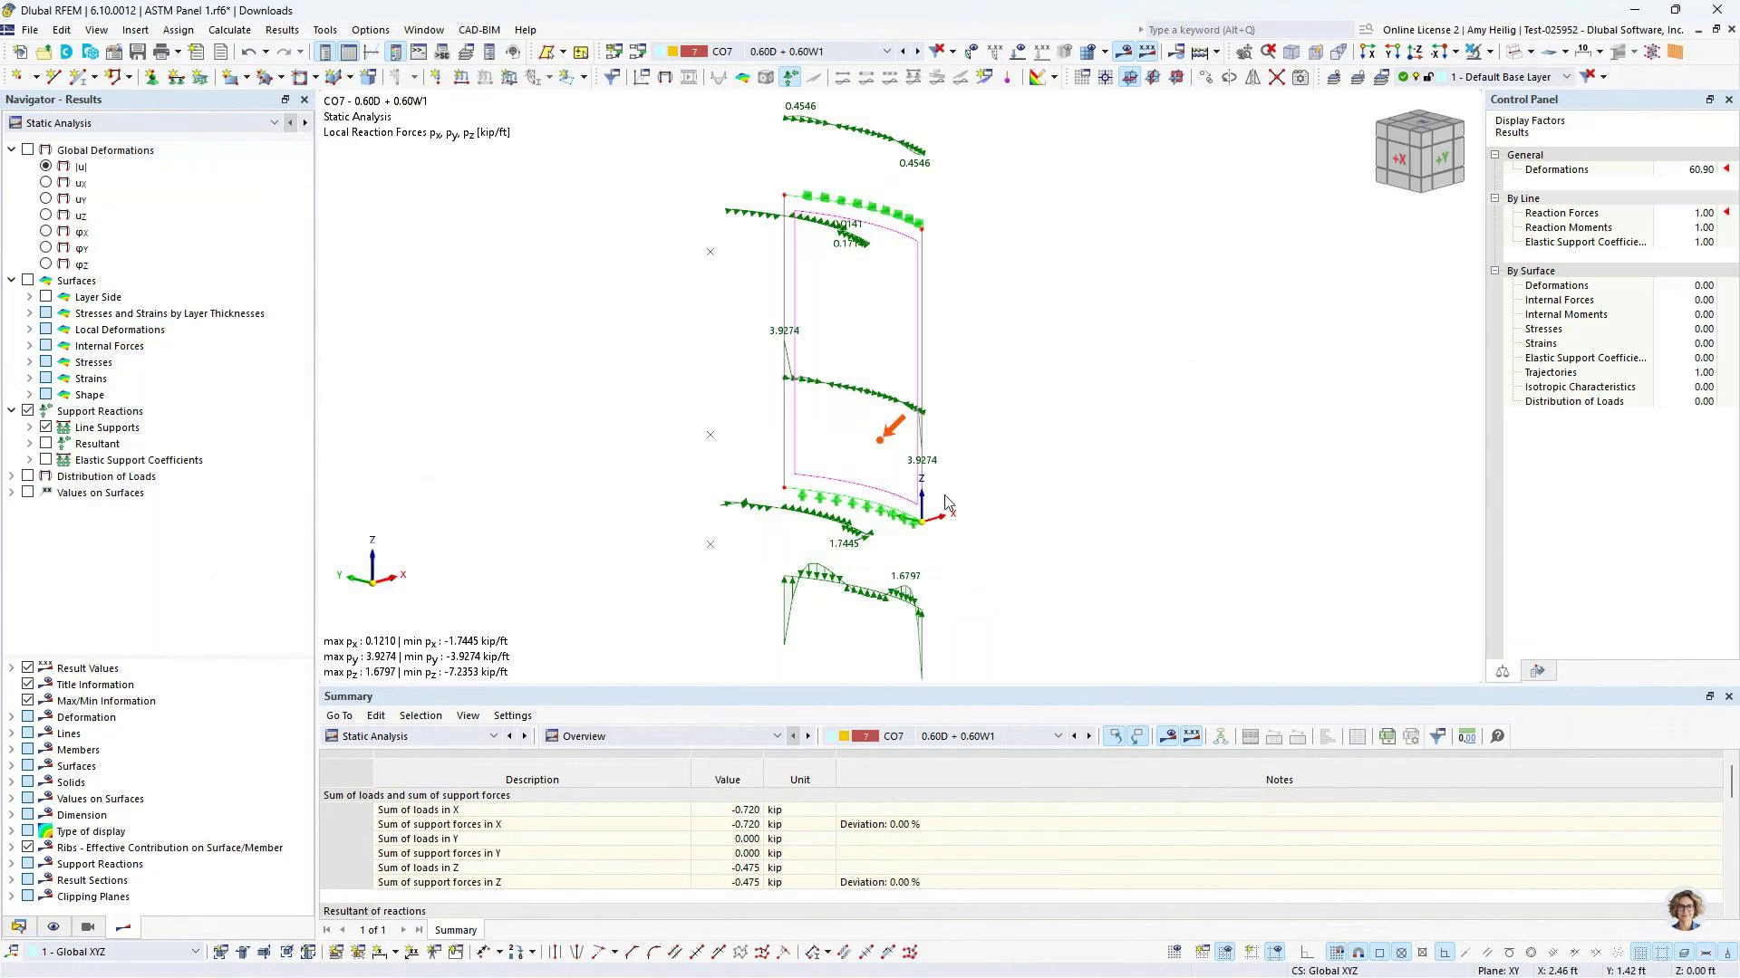
Show the results by line and examine the support forces table for CO7
{"action": "left_click", "coordinate": [585, 735]}
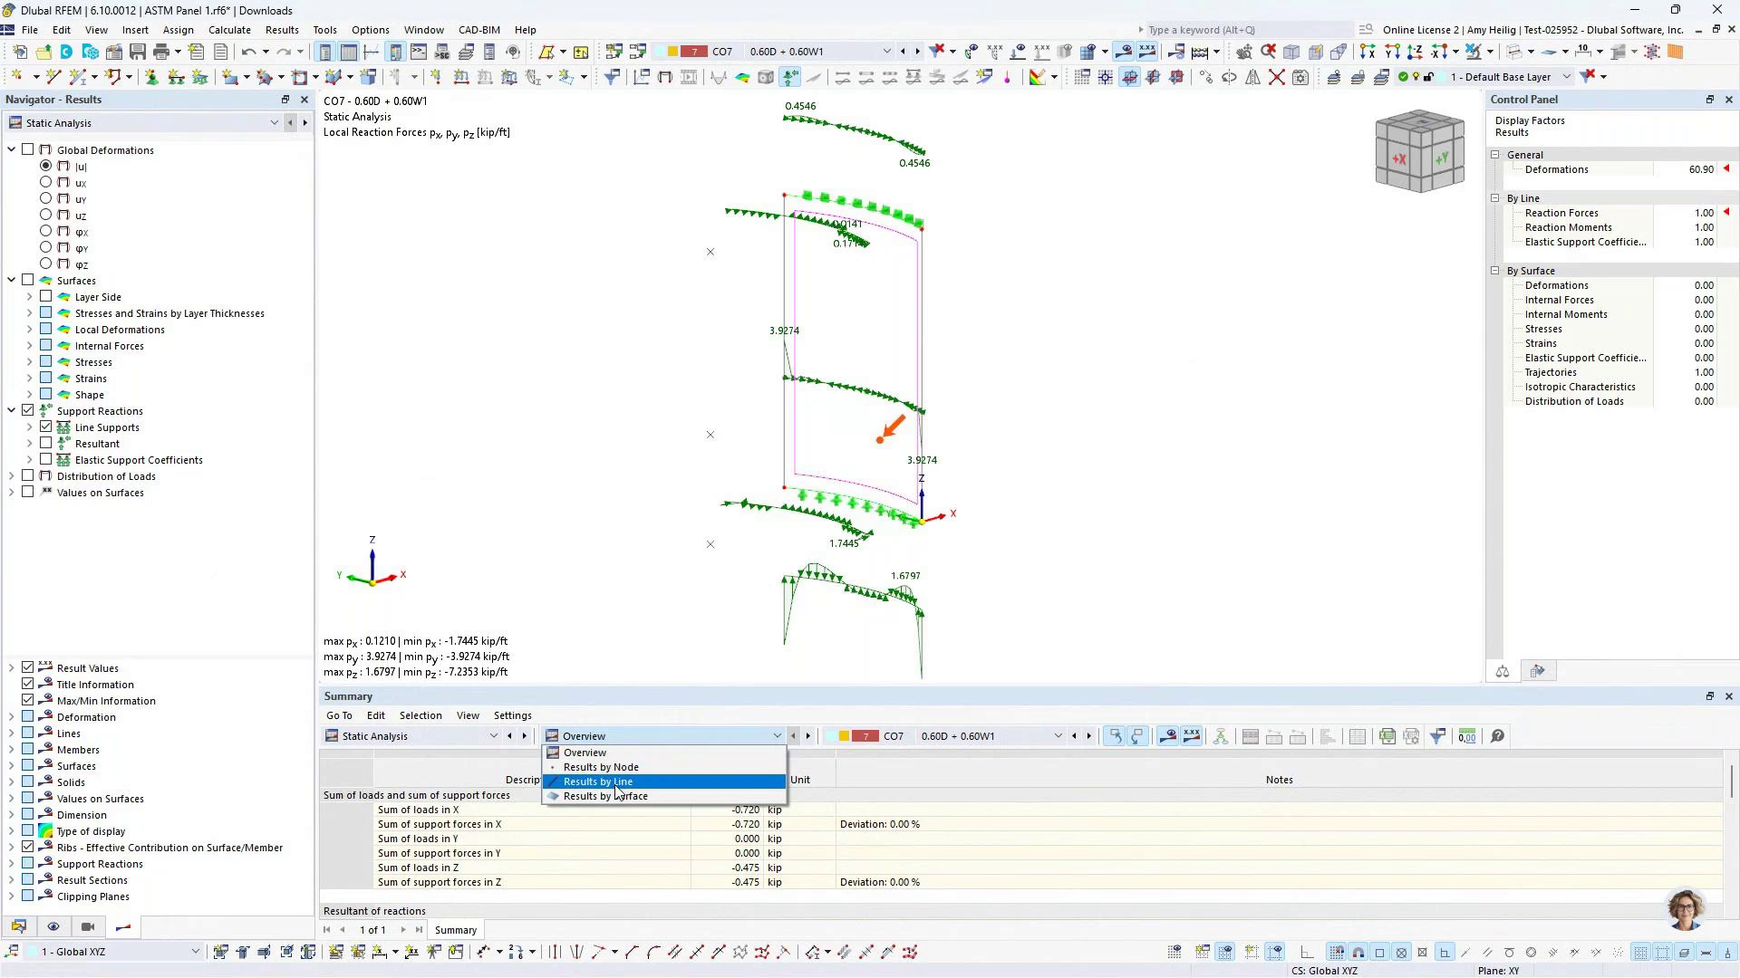
{"action": "left_click", "coordinate": [615, 784]}
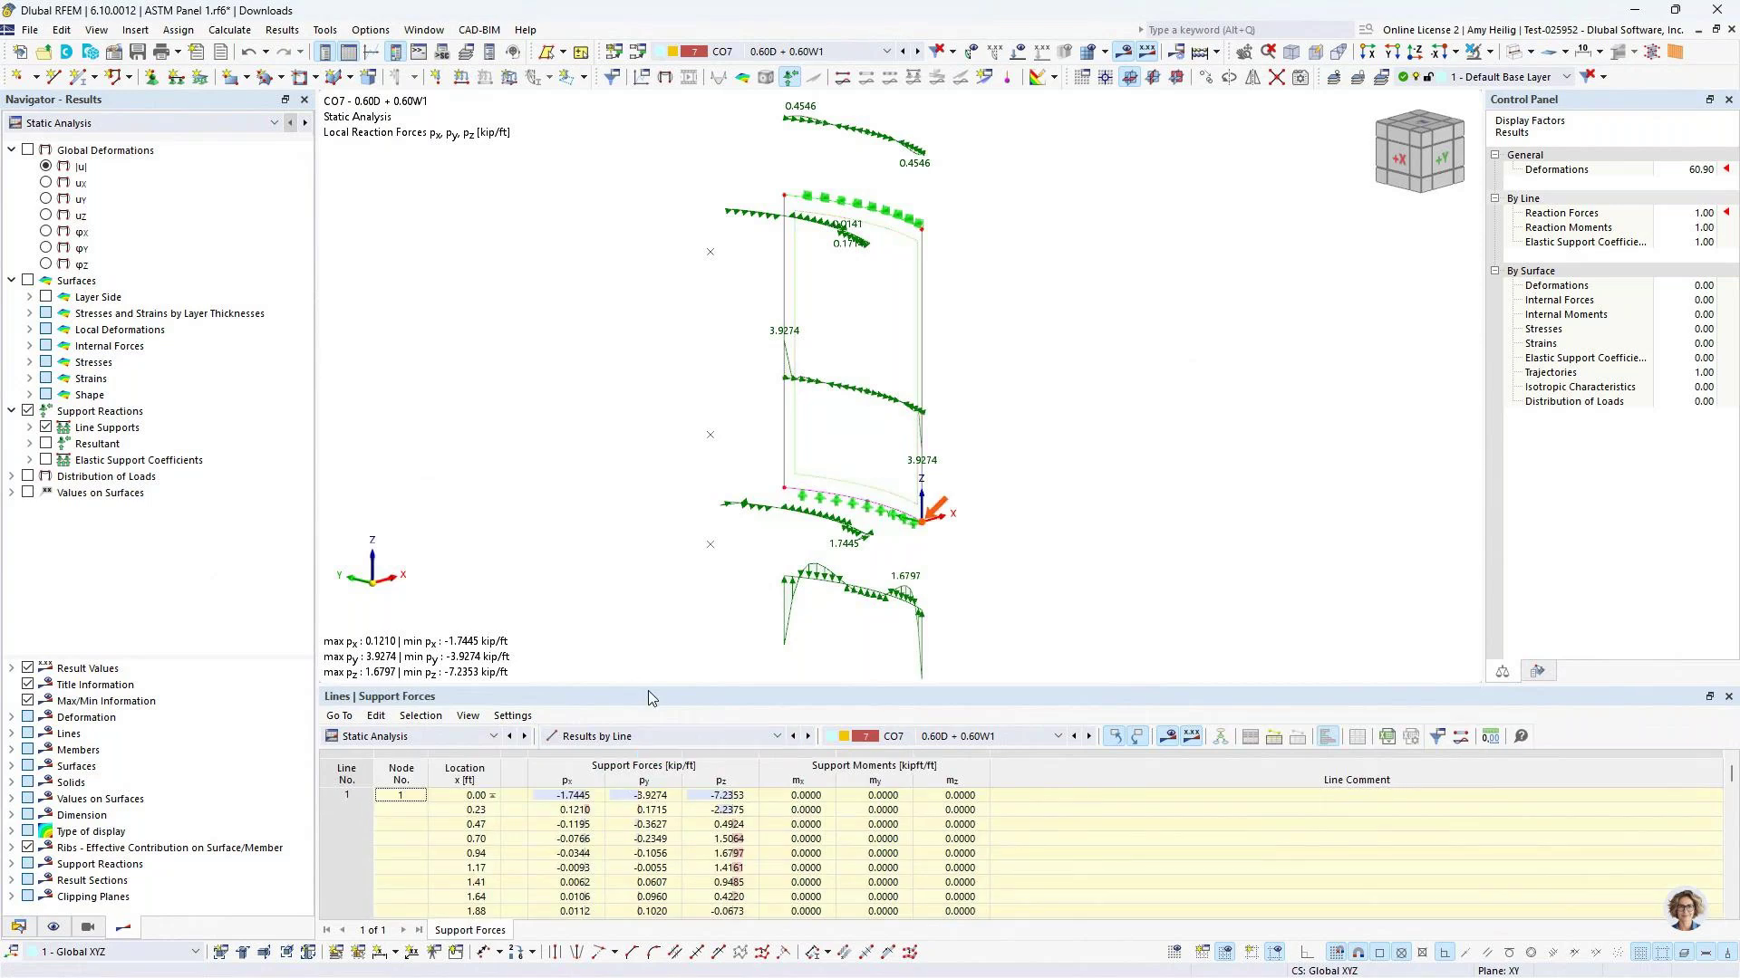
{"action": "left_click_drag", "start_coordinate": [651, 685], "coordinate": [672, 594]}
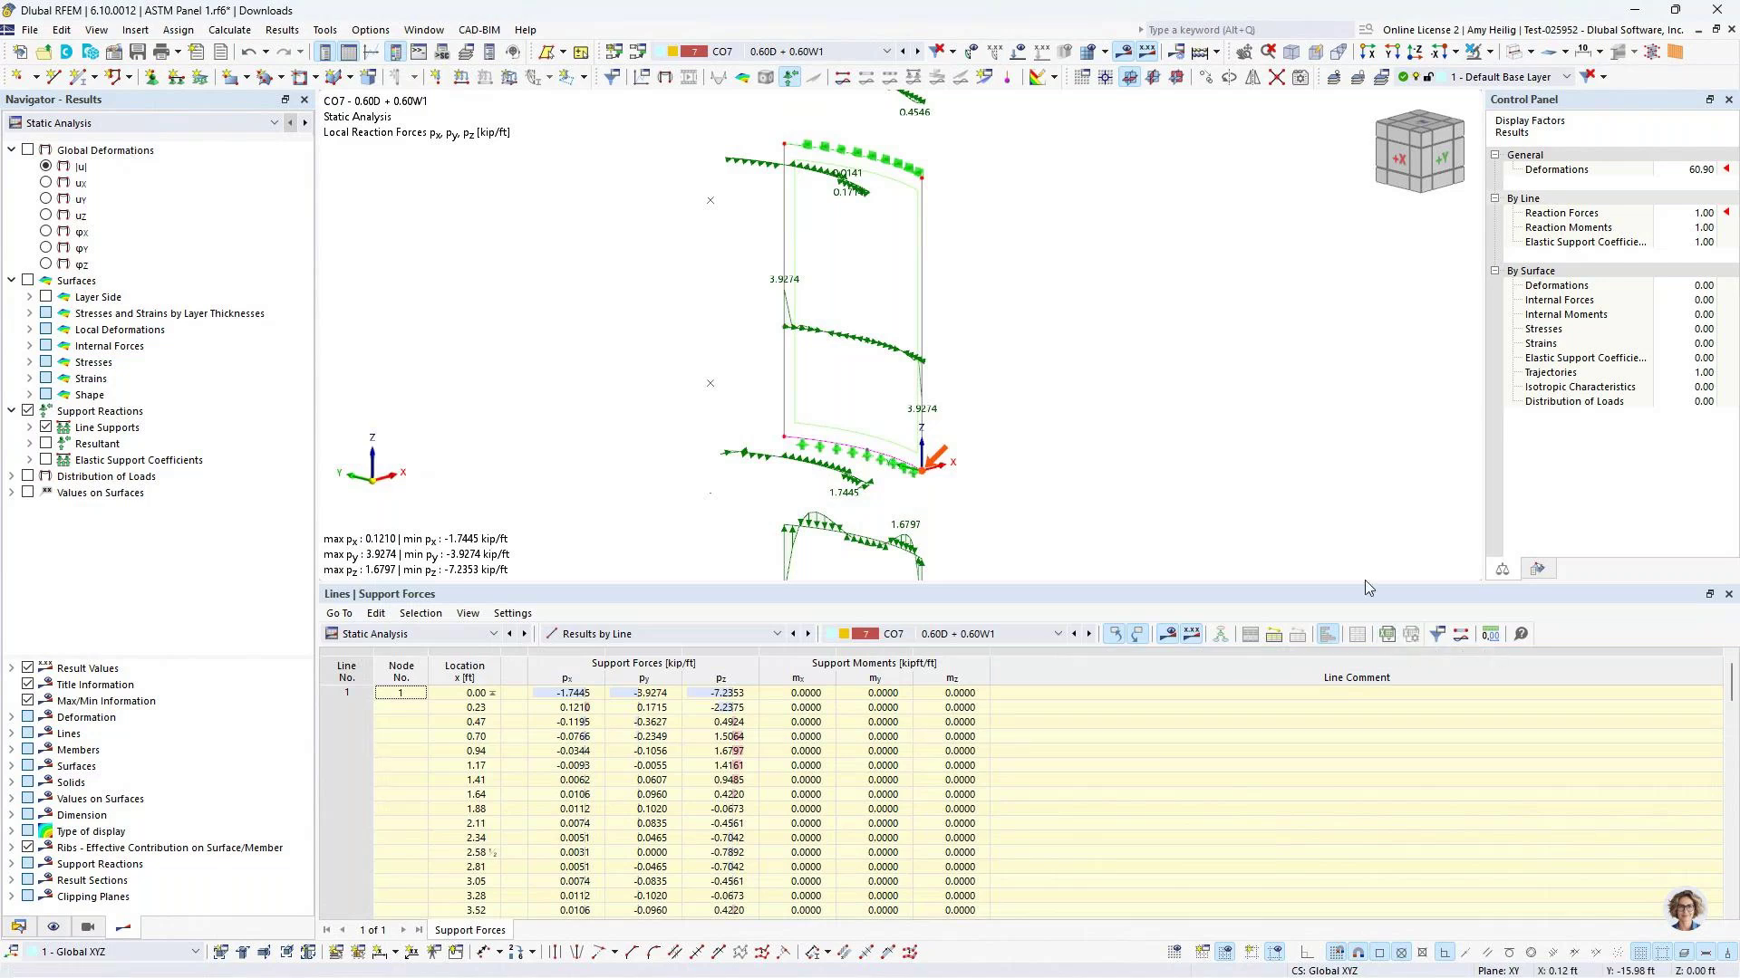
{"action": "left_click_drag", "start_coordinate": [1363, 582], "coordinate": [1363, 764]}
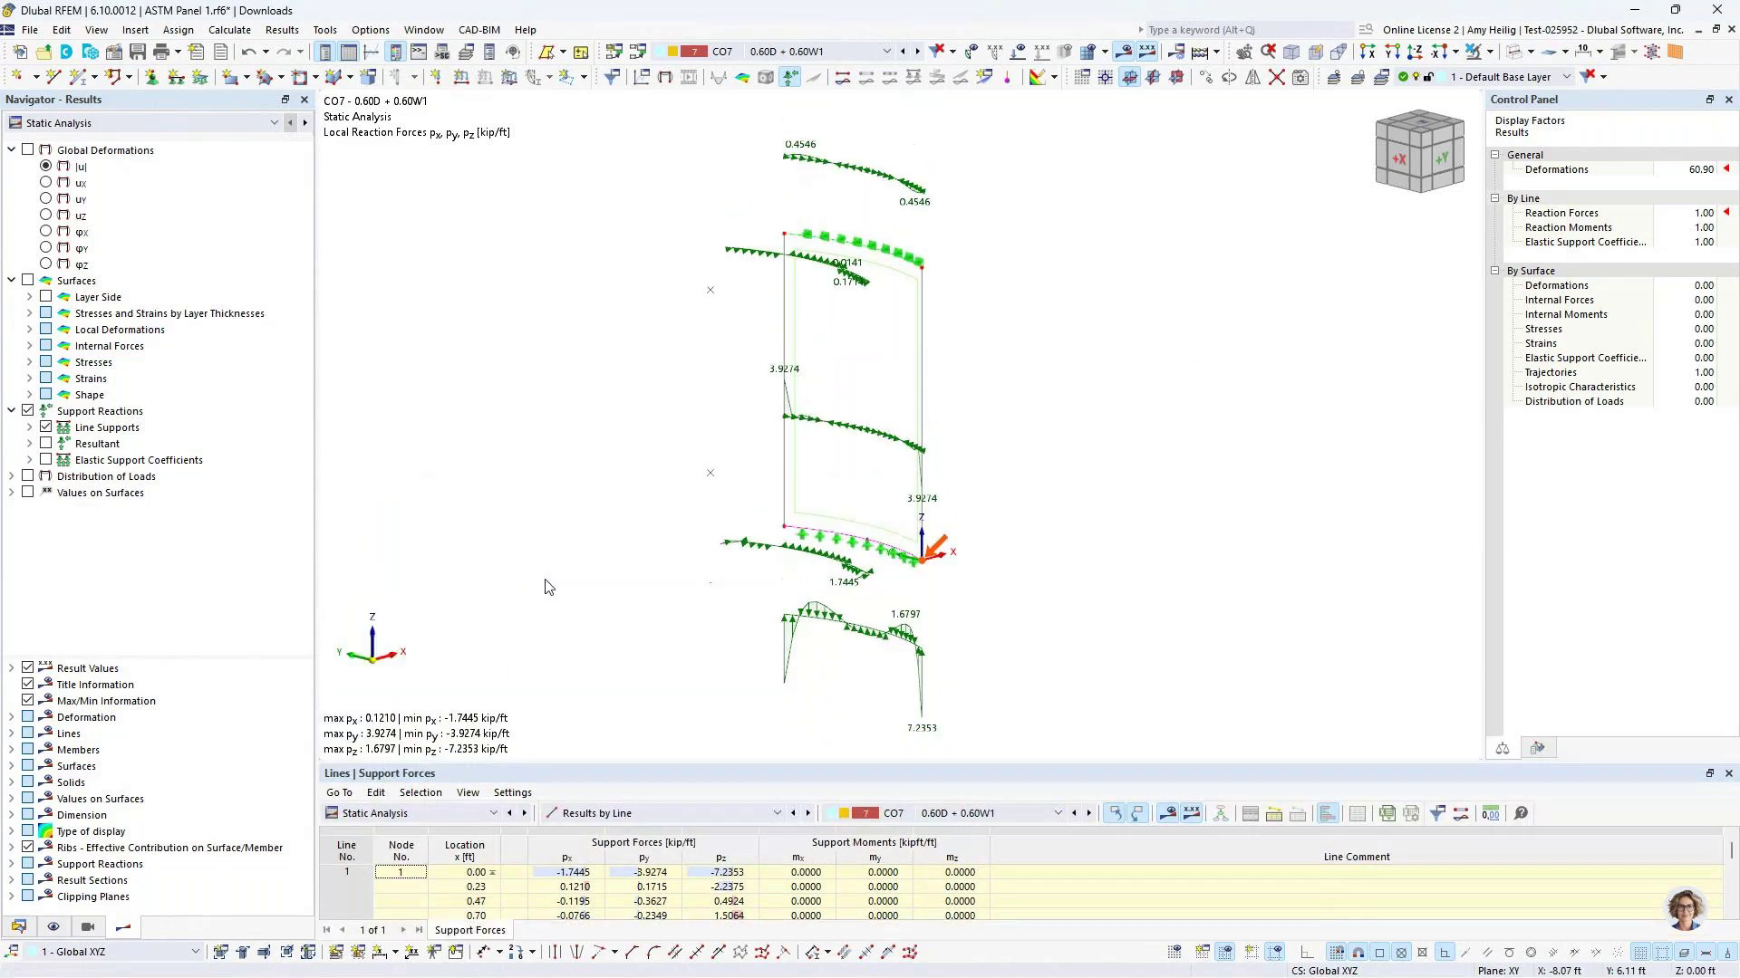
Hide the support reactions and display the principal stress σ1,+ on the glass surface
{"action": "left_click", "coordinate": [20, 411]}
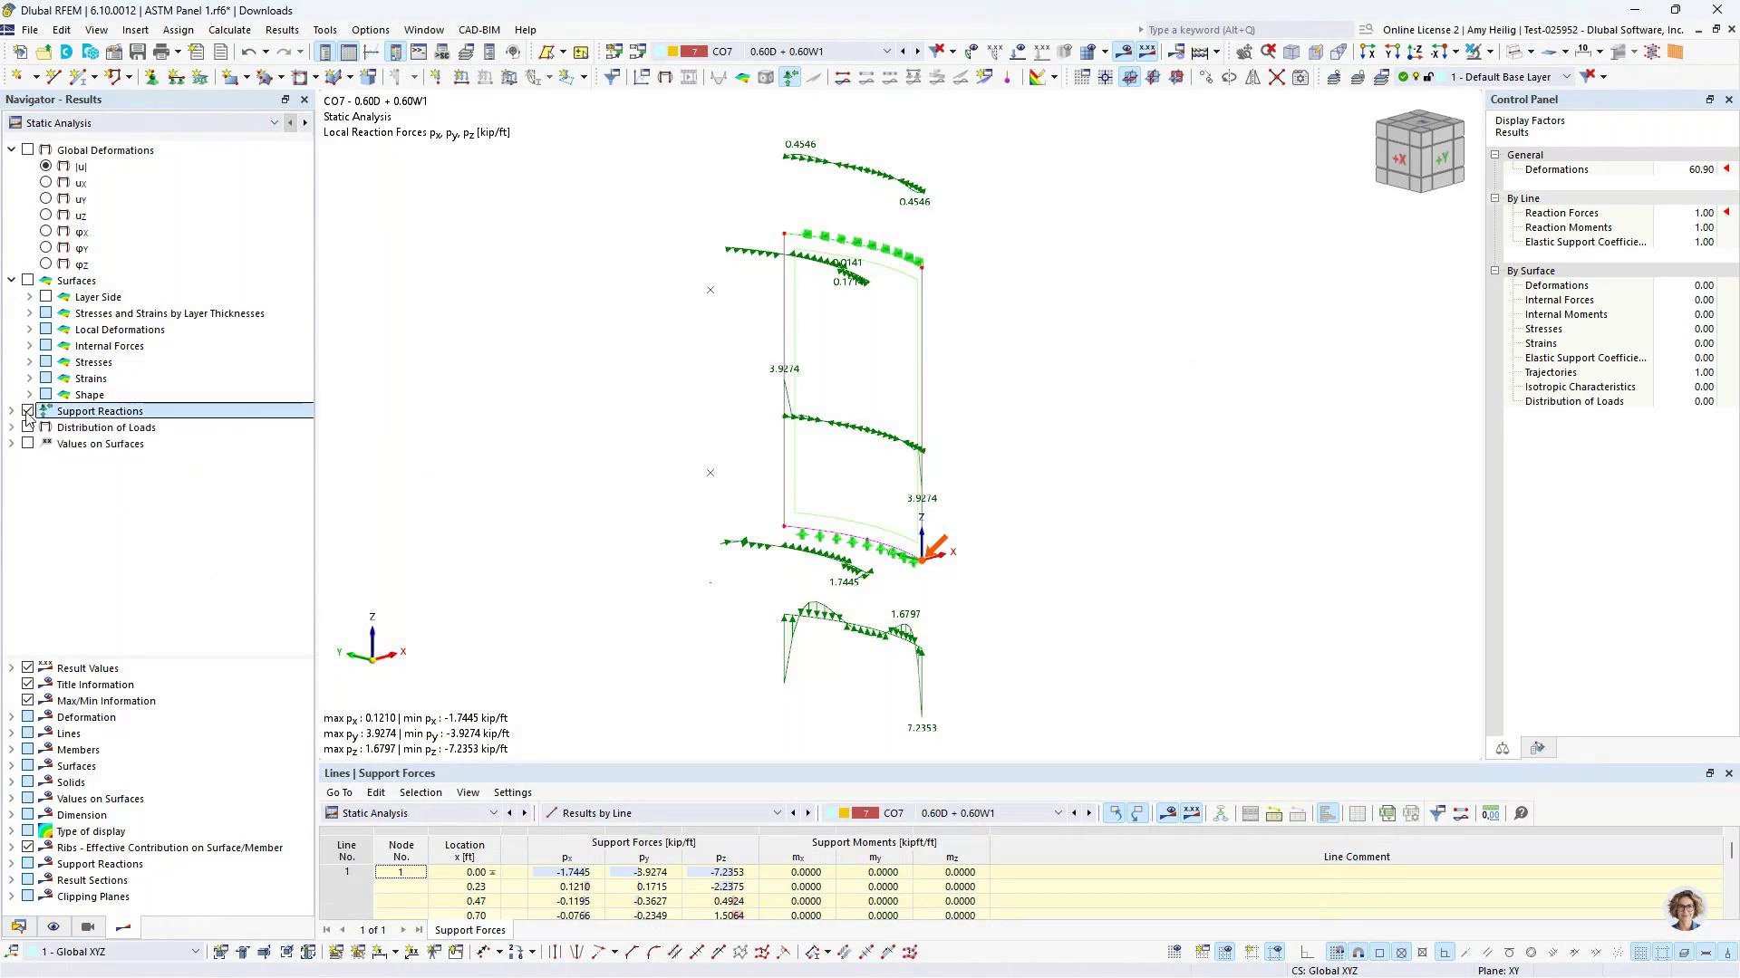
{"action": "left_click", "coordinate": [28, 411]}
{"action": "left_click", "coordinate": [28, 281]}
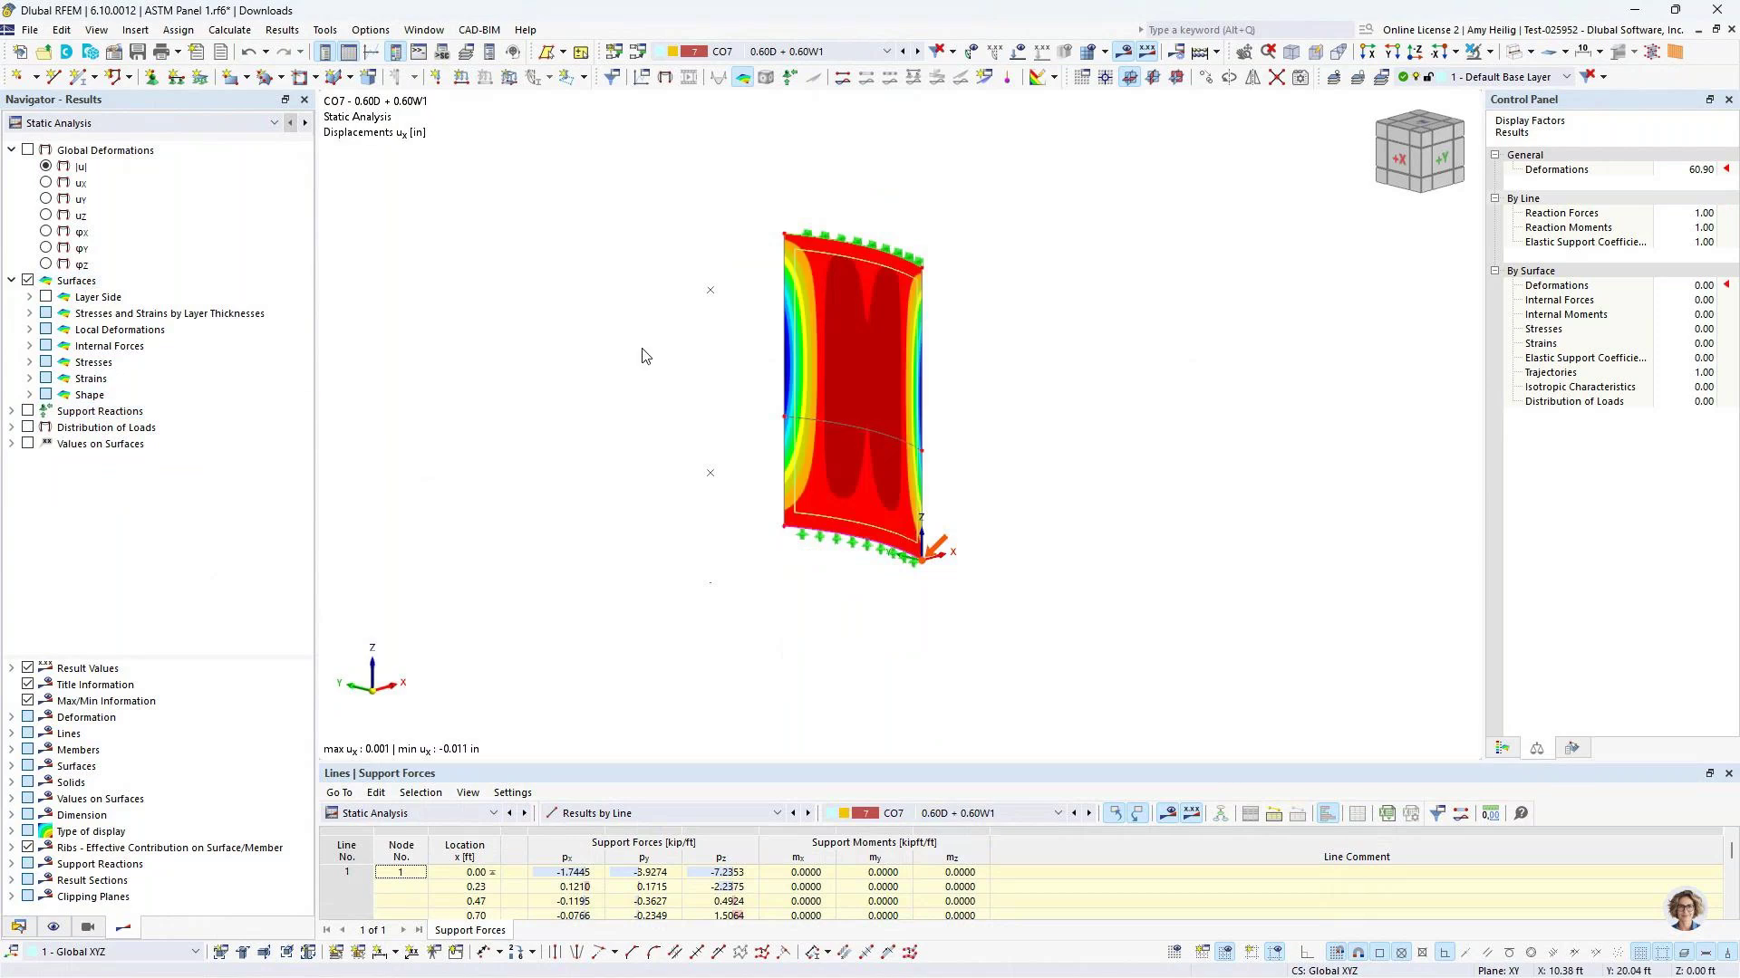
{"action": "left_click", "coordinate": [30, 314]}
{"action": "left_click", "coordinate": [29, 298]}
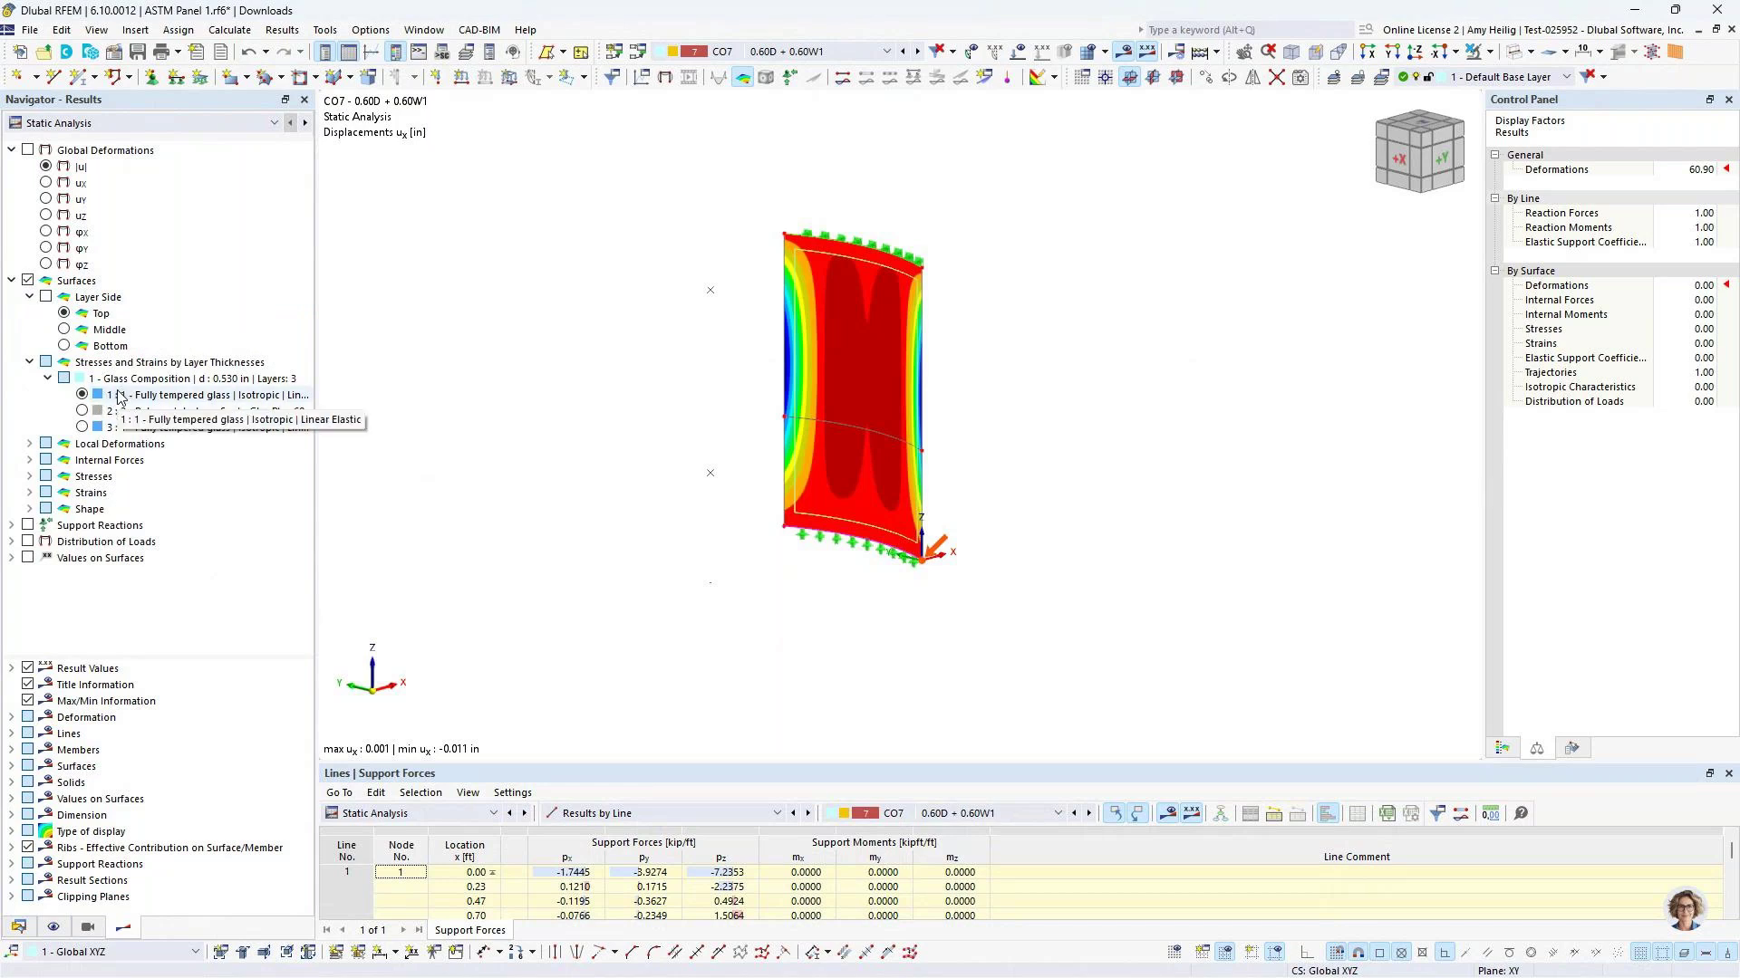
{"action": "left_click", "coordinate": [29, 476]}
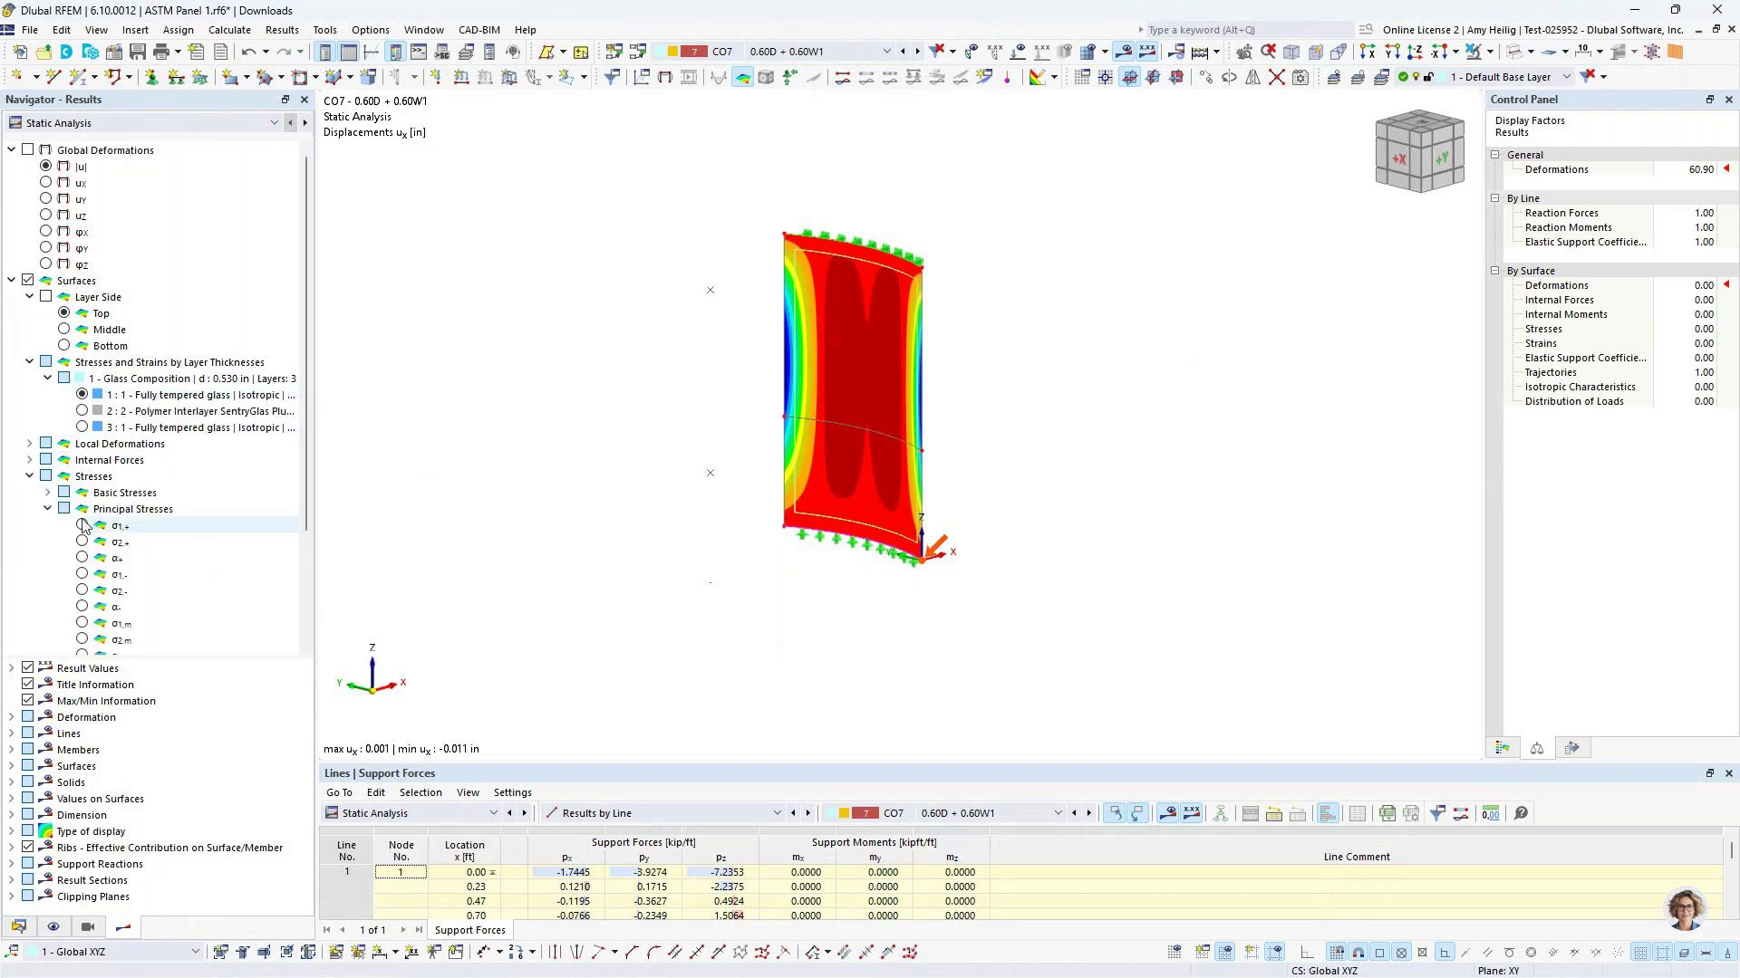
{"action": "left_click", "coordinate": [81, 527]}
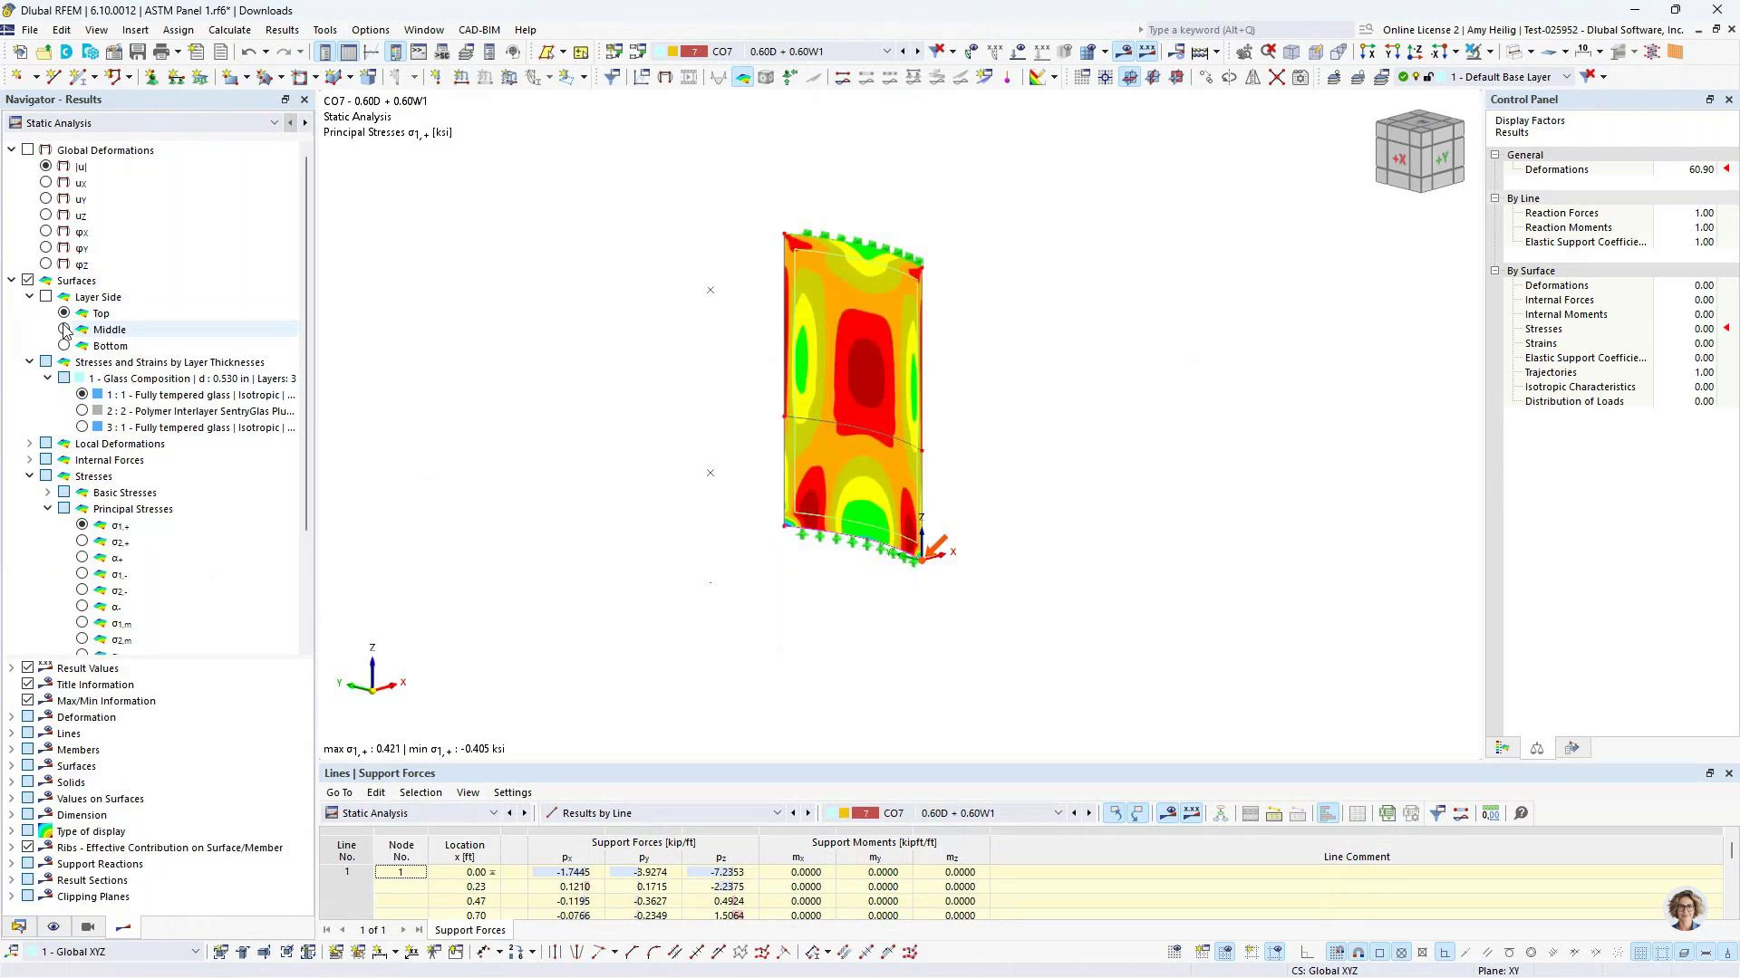
Enable results by layer side and display σ1 at the bottom of the first glass layer, viewed face-on from +X
{"action": "left_click", "coordinate": [46, 297]}
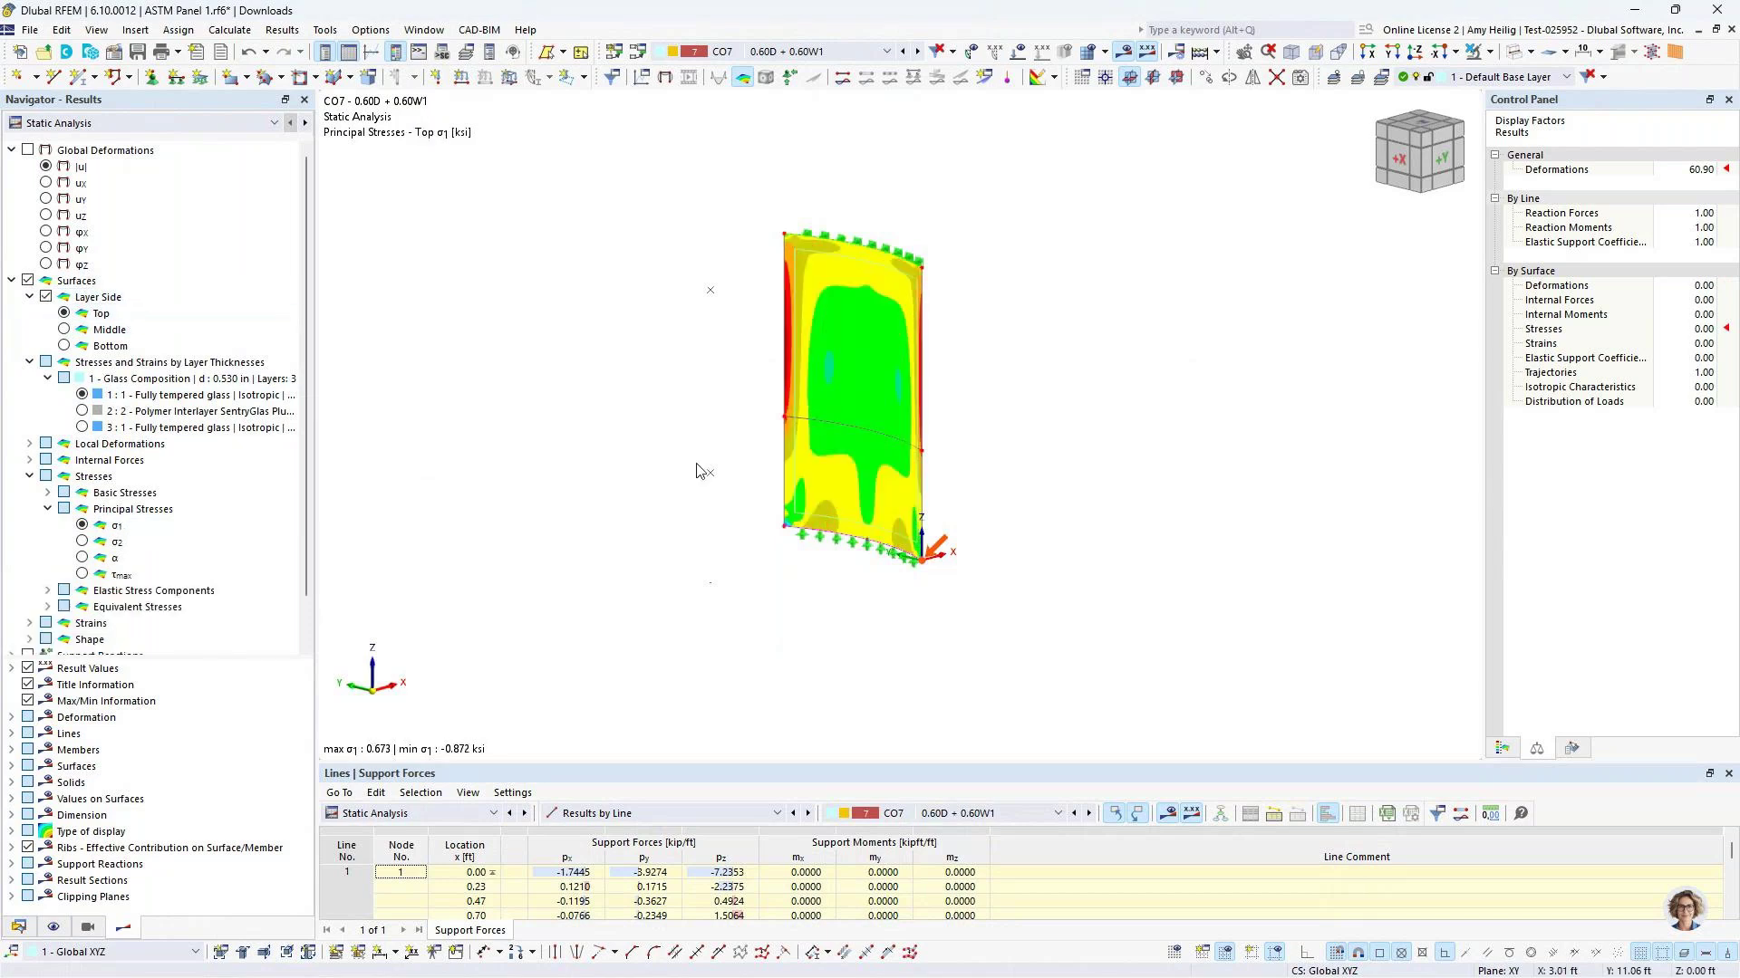
{"action": "left_click", "coordinate": [1395, 159]}
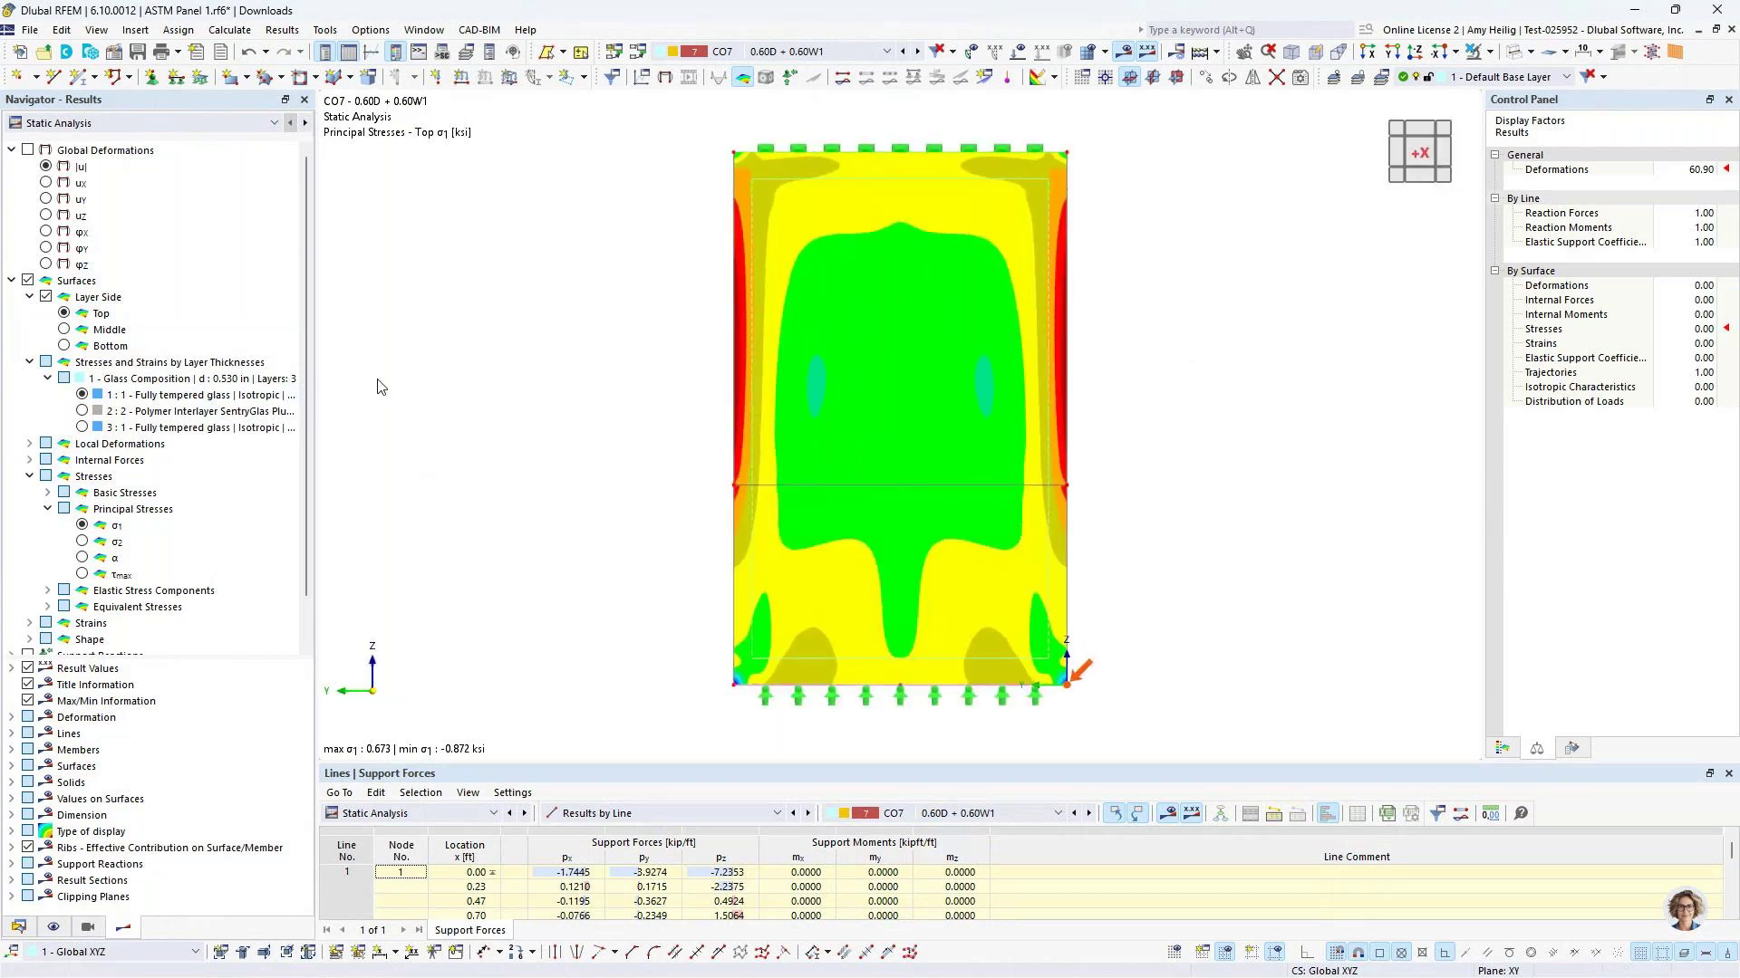
{"action": "left_click", "coordinate": [63, 346]}
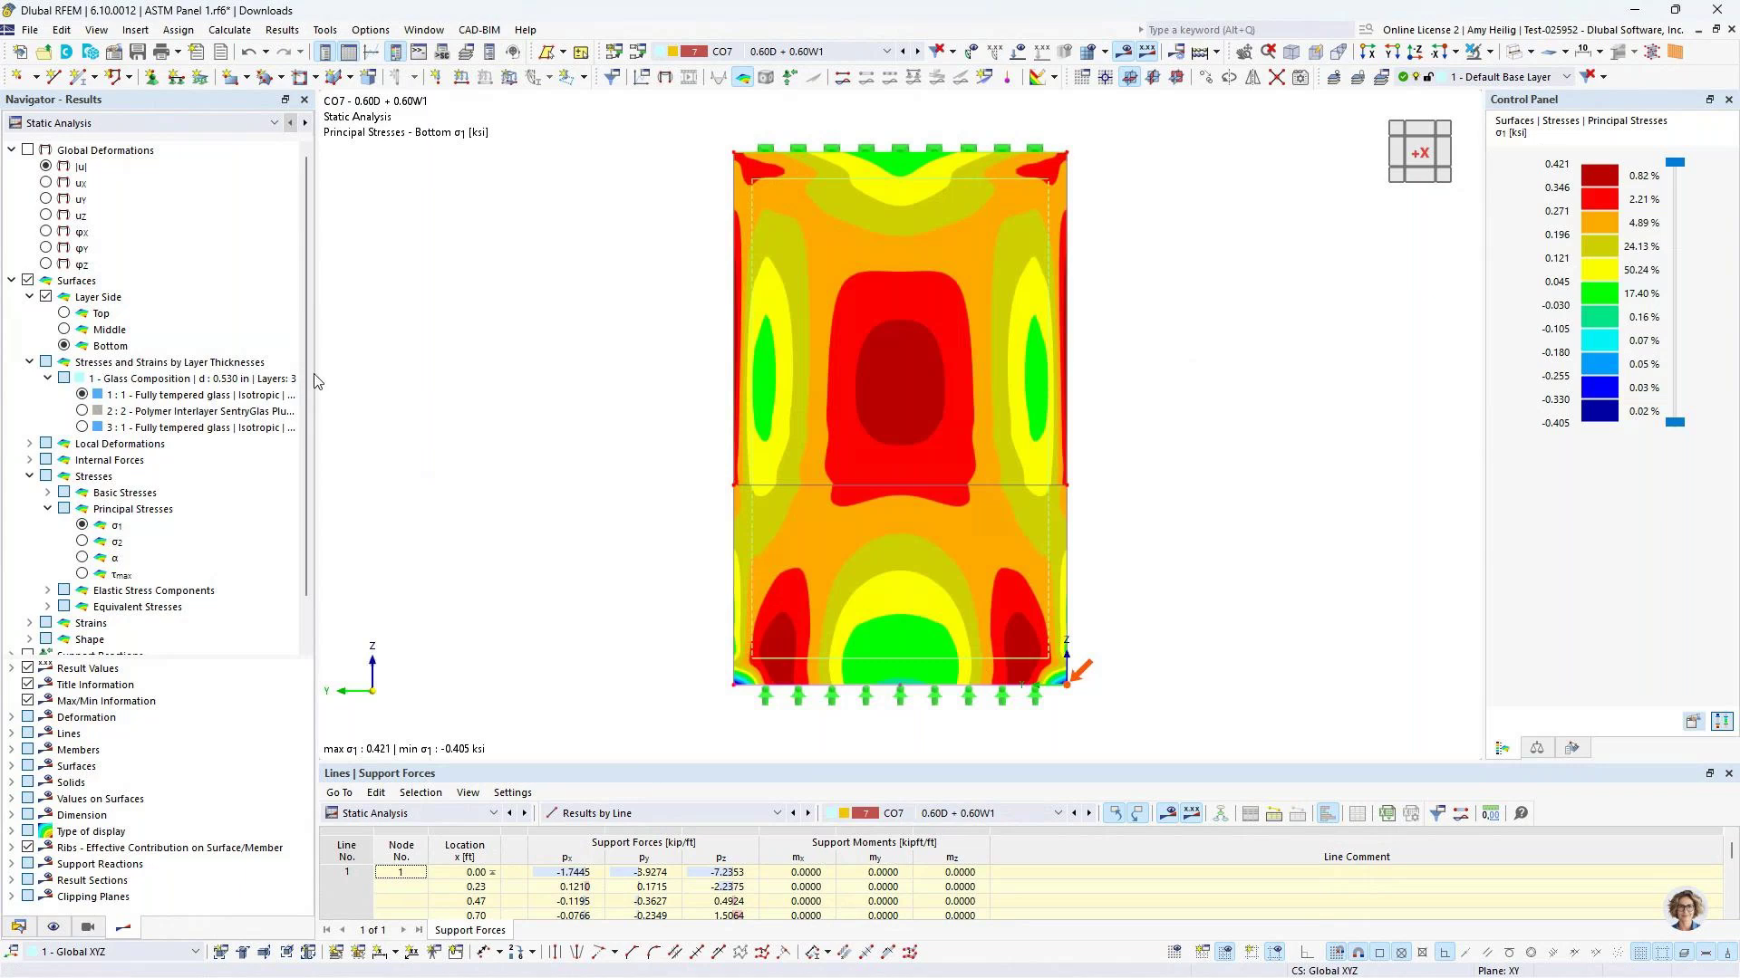
Select the third layer, fully tempered glass, and view its σ1 stresses at the top and bottom sides
{"action": "left_click", "coordinate": [107, 427]}
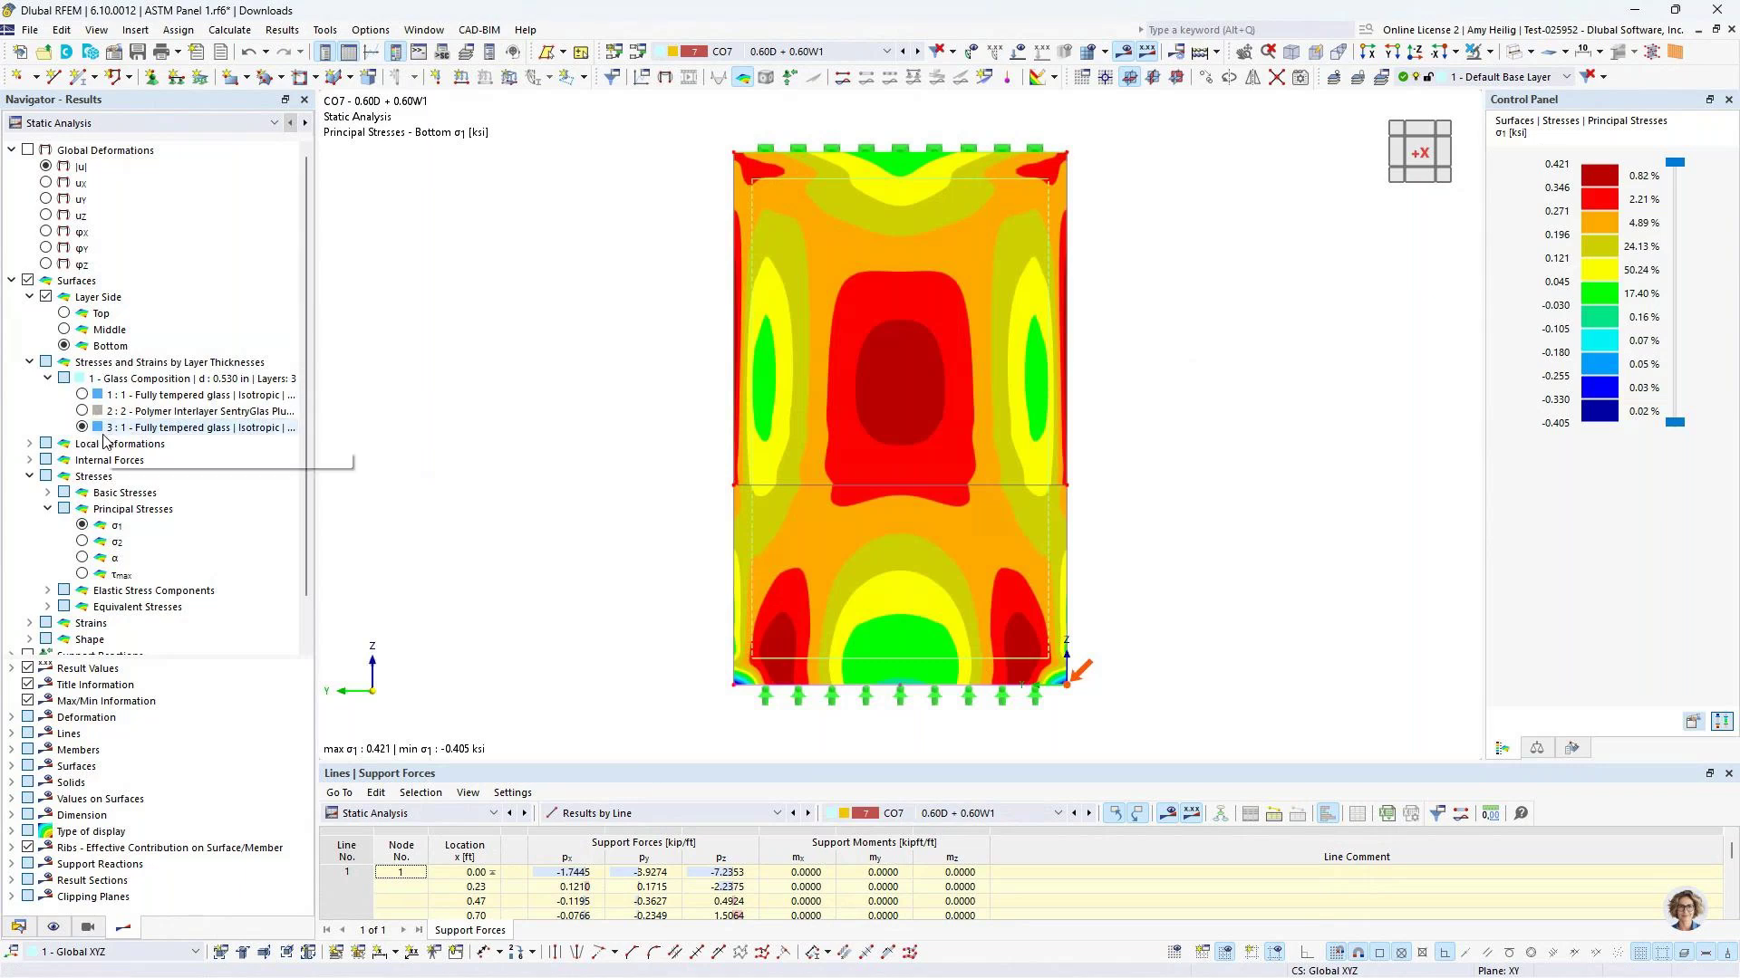
{"action": "left_click", "coordinate": [64, 314]}
{"action": "left_click", "coordinate": [64, 347]}
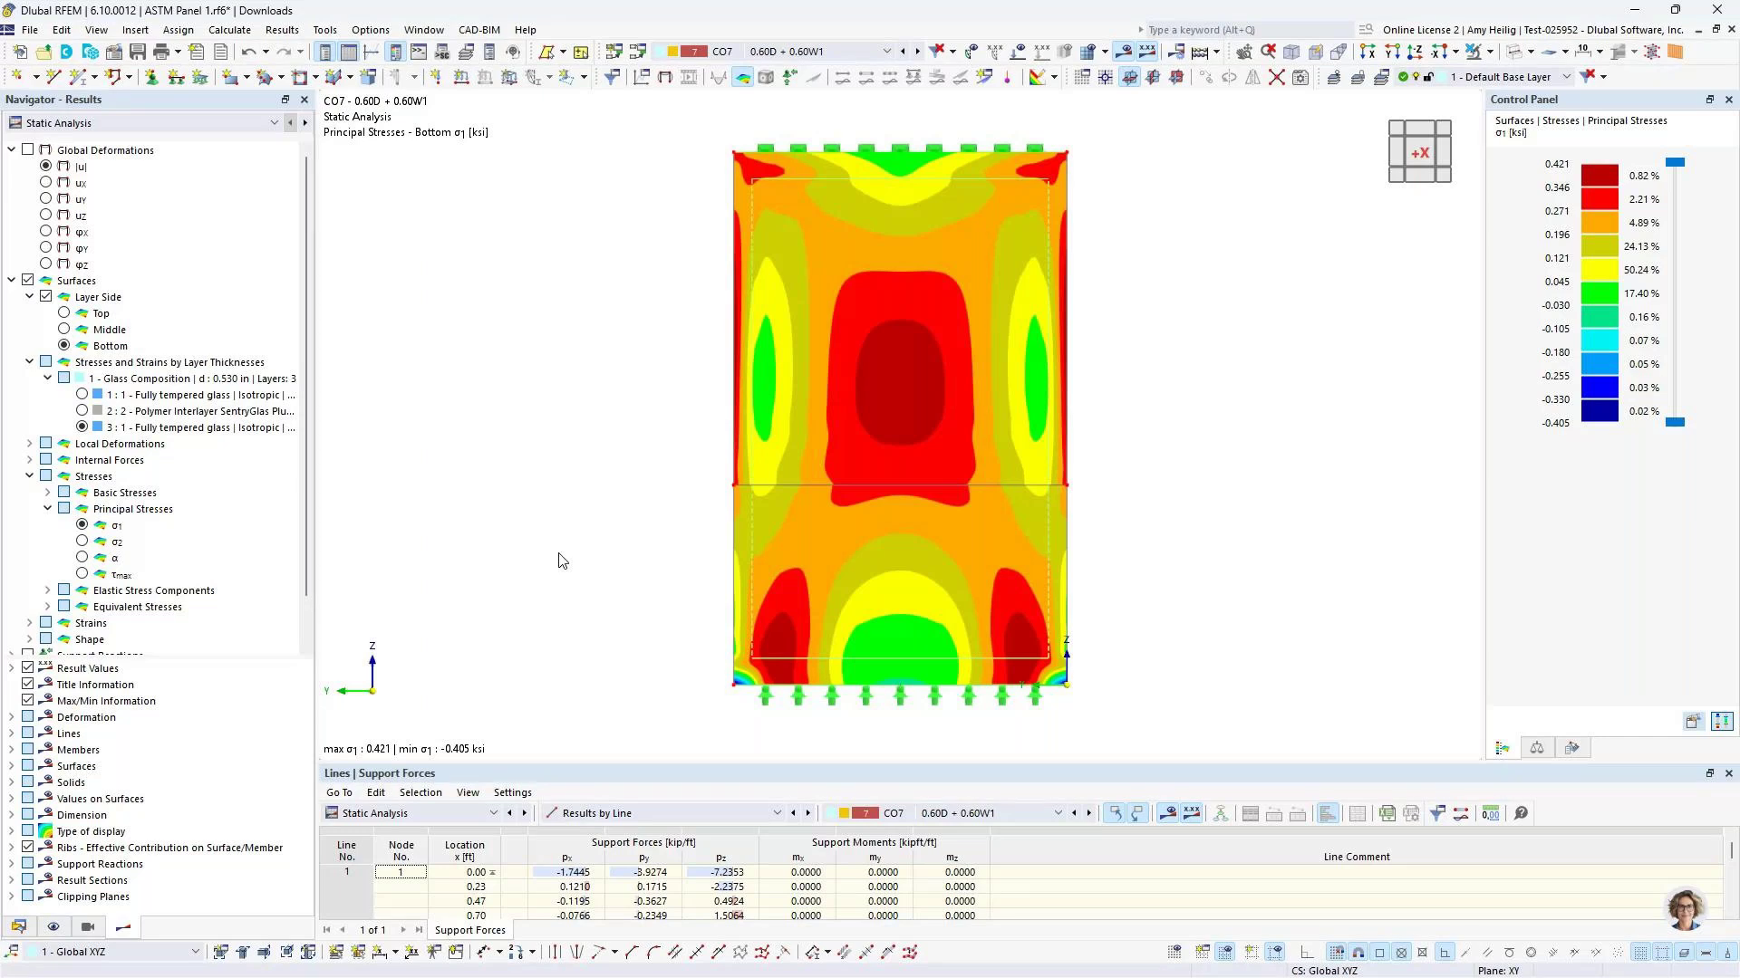
Switch to the Alum Extrusion model in RSECTION and inspect the lists of parts and elements making up the section
{"action": "key", "text": "super+Tab"}
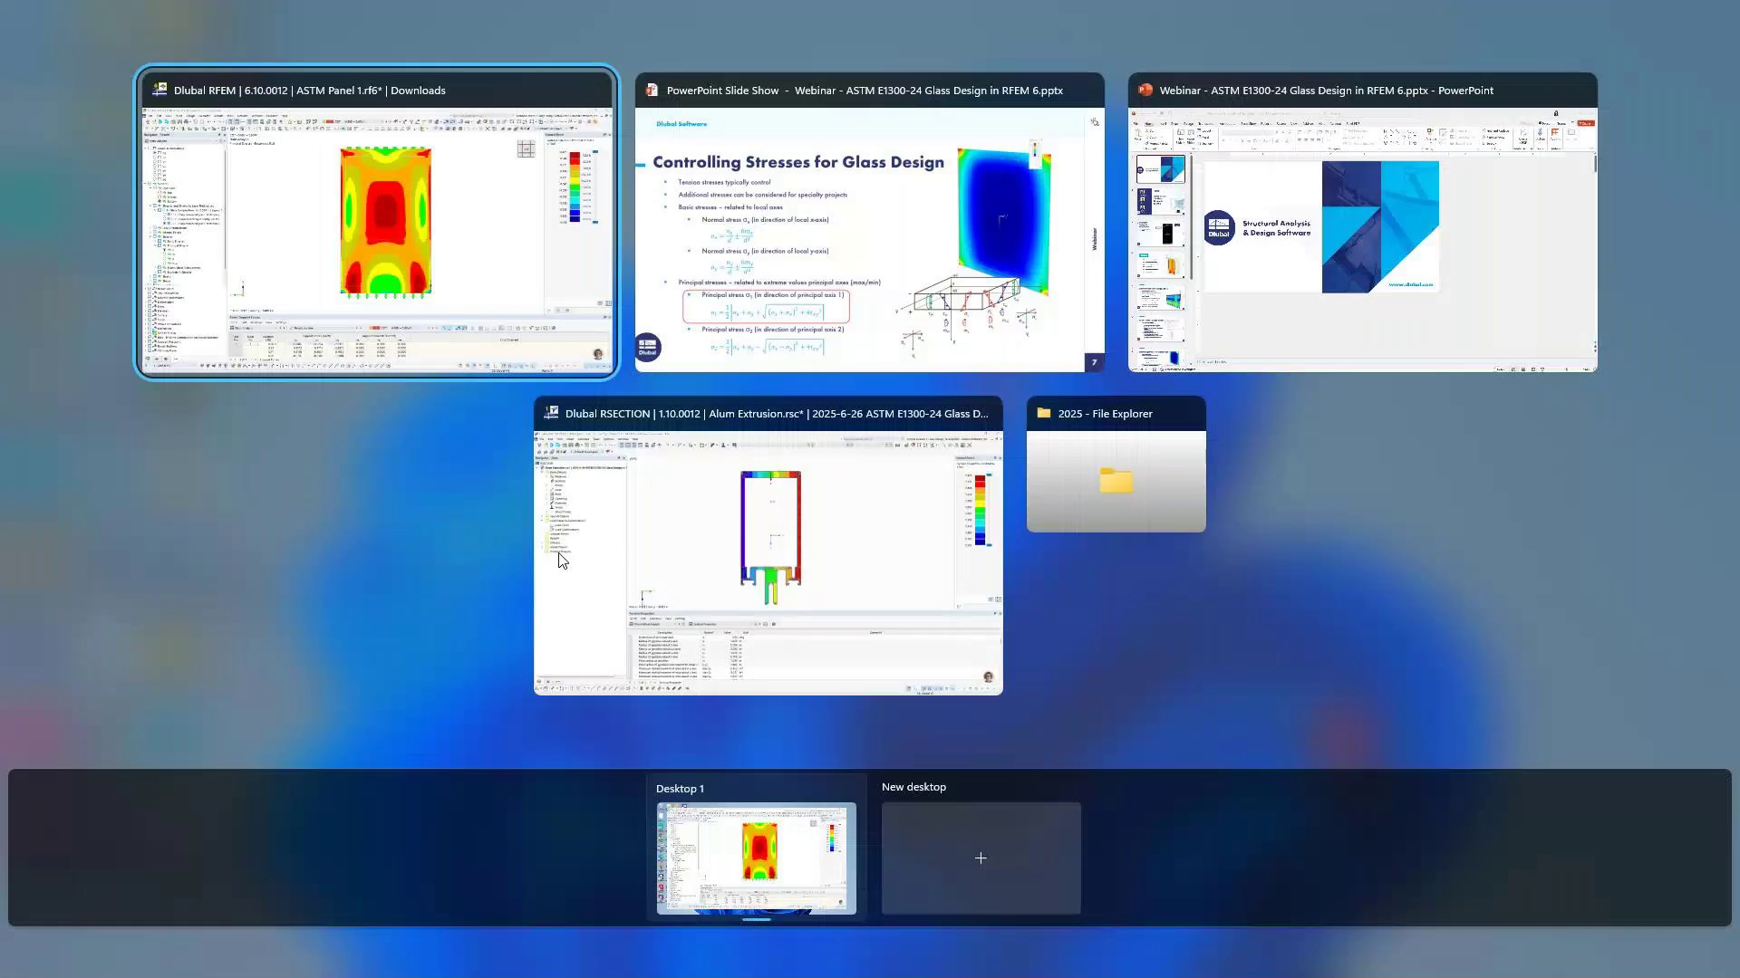
{"action": "left_click", "coordinate": [893, 555]}
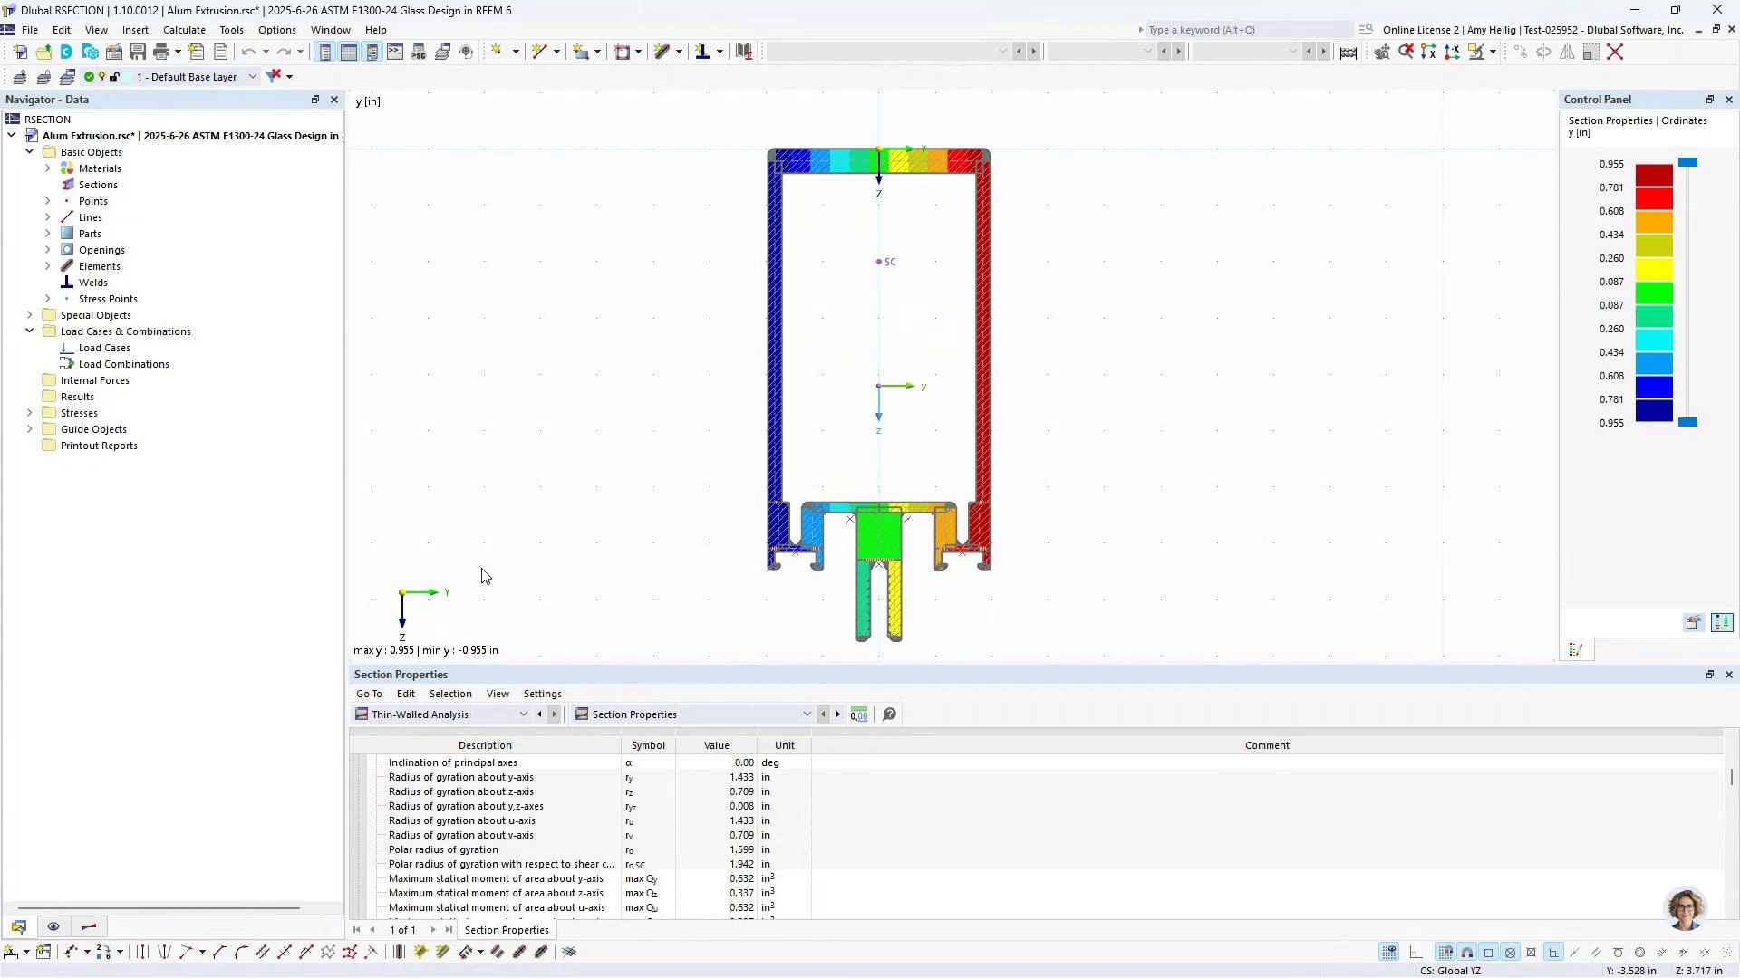
{"action": "left_click", "coordinate": [48, 233]}
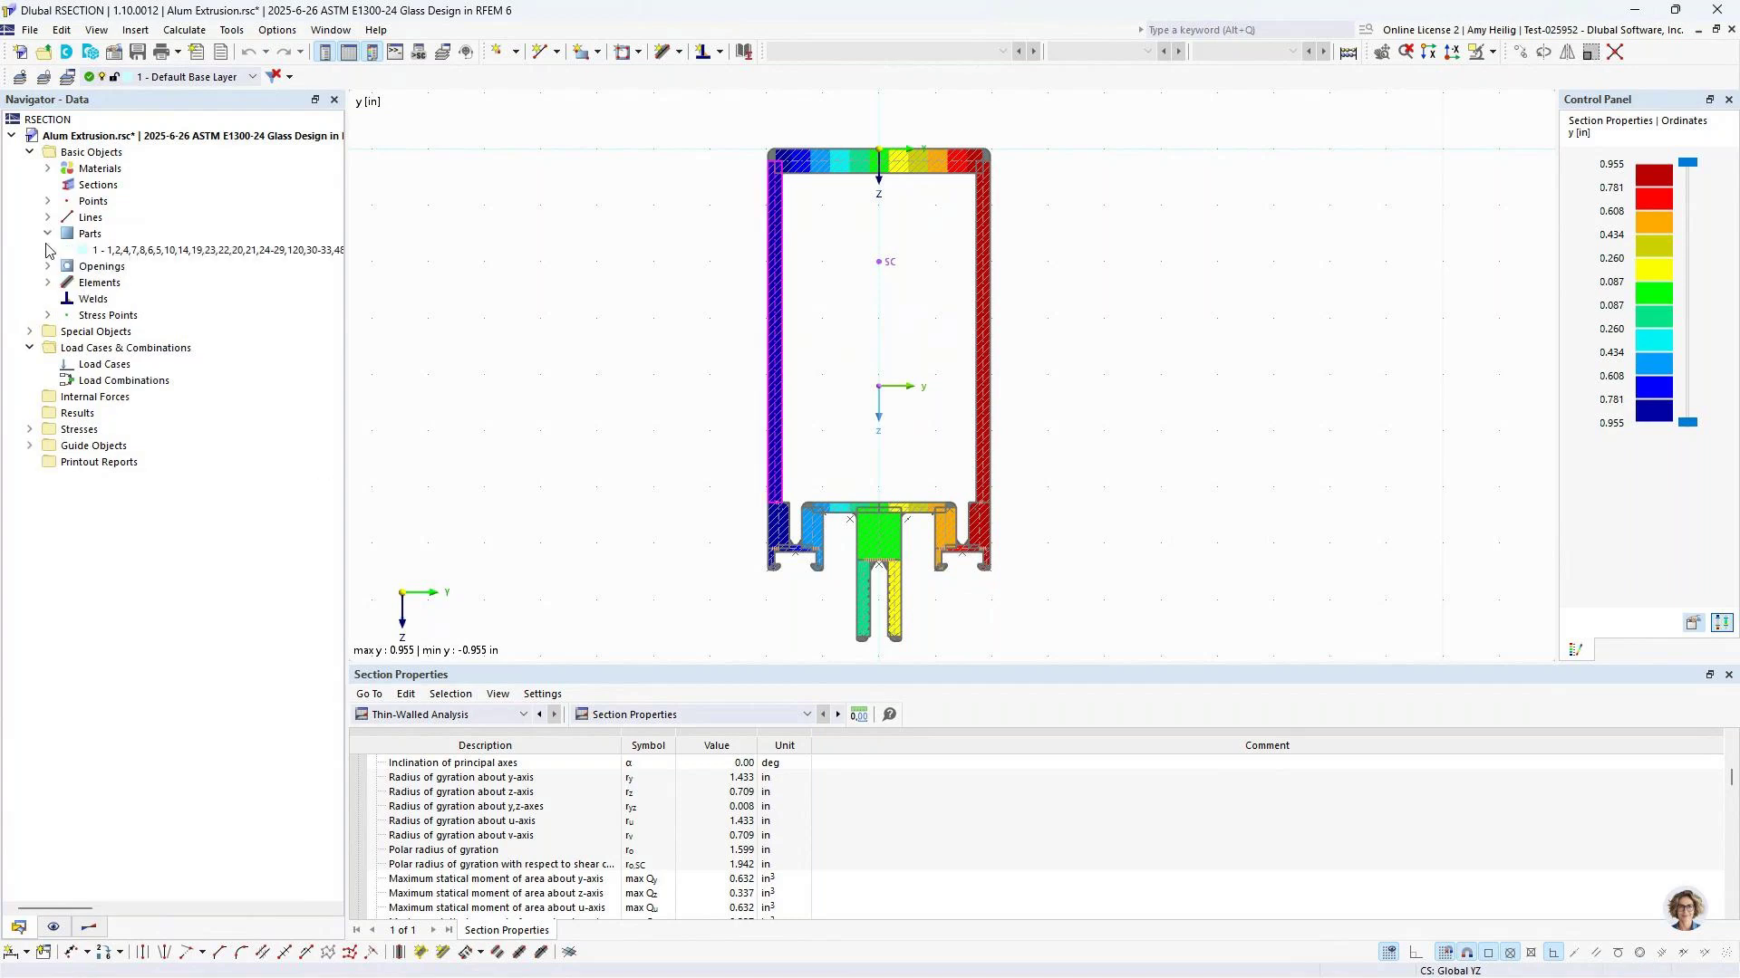
{"action": "left_click", "coordinate": [48, 283]}
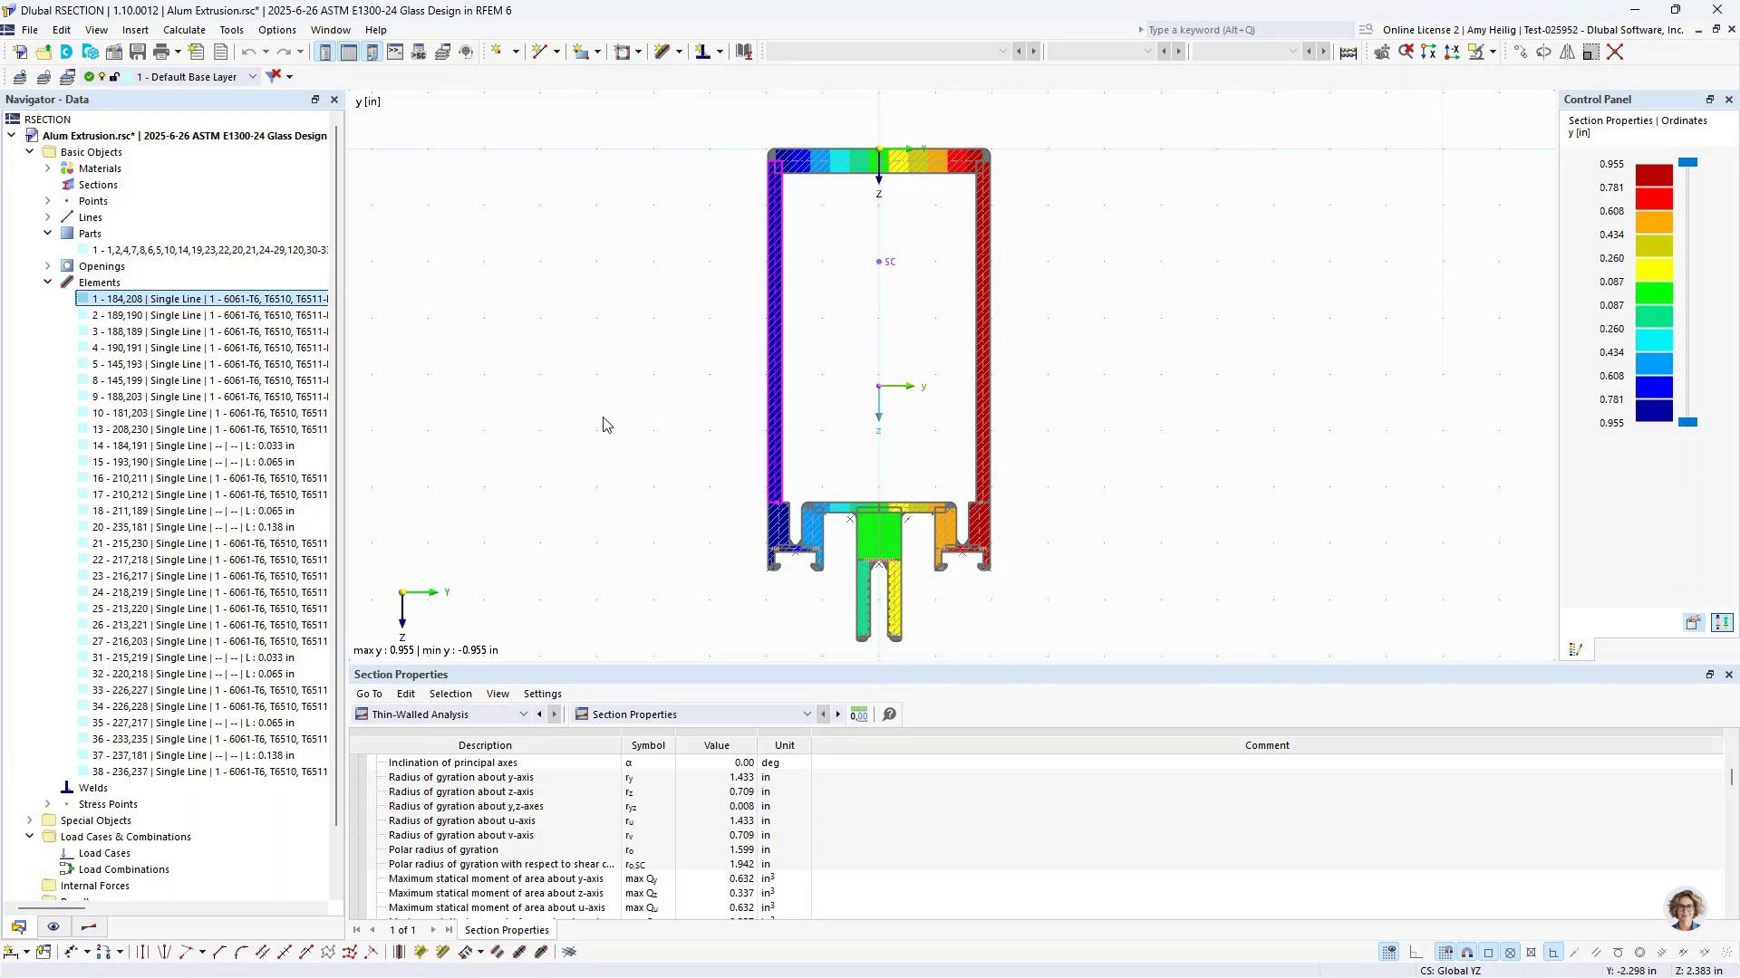
{"action": "left_click", "coordinate": [48, 282]}
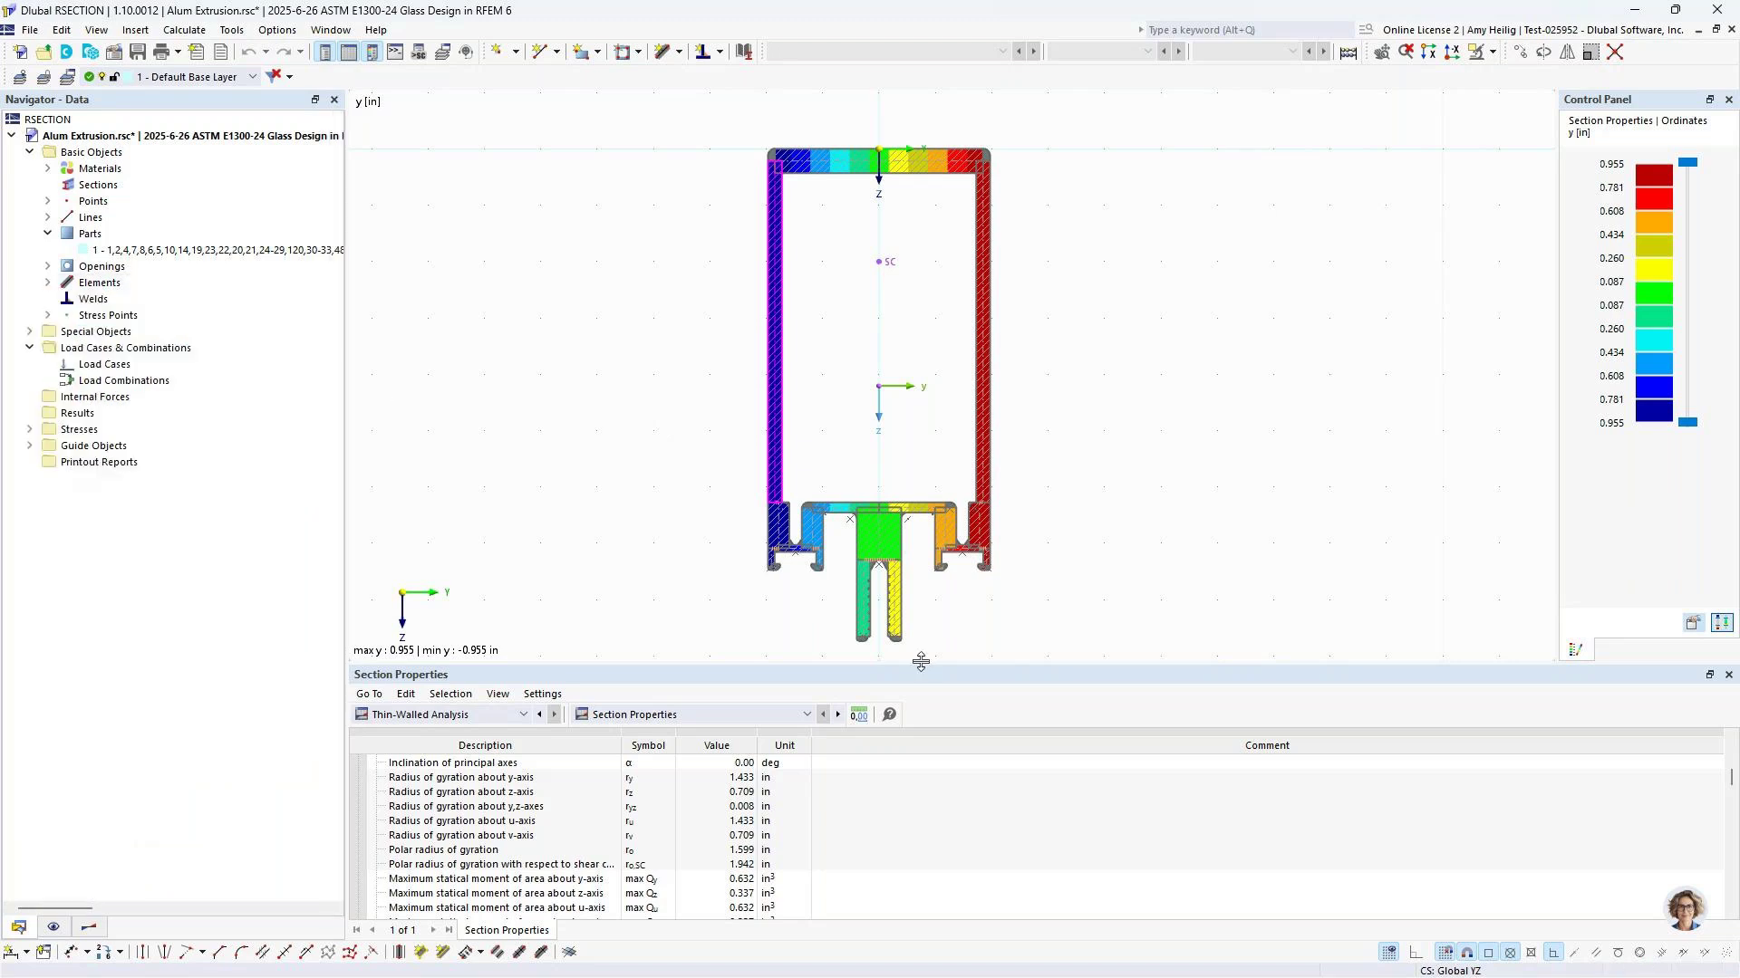
Review the extrusion's section properties table, from geometry and area through moments of inertia to elastic section moduli
{"action": "left_click_drag", "start_coordinate": [921, 662], "coordinate": [923, 453]}
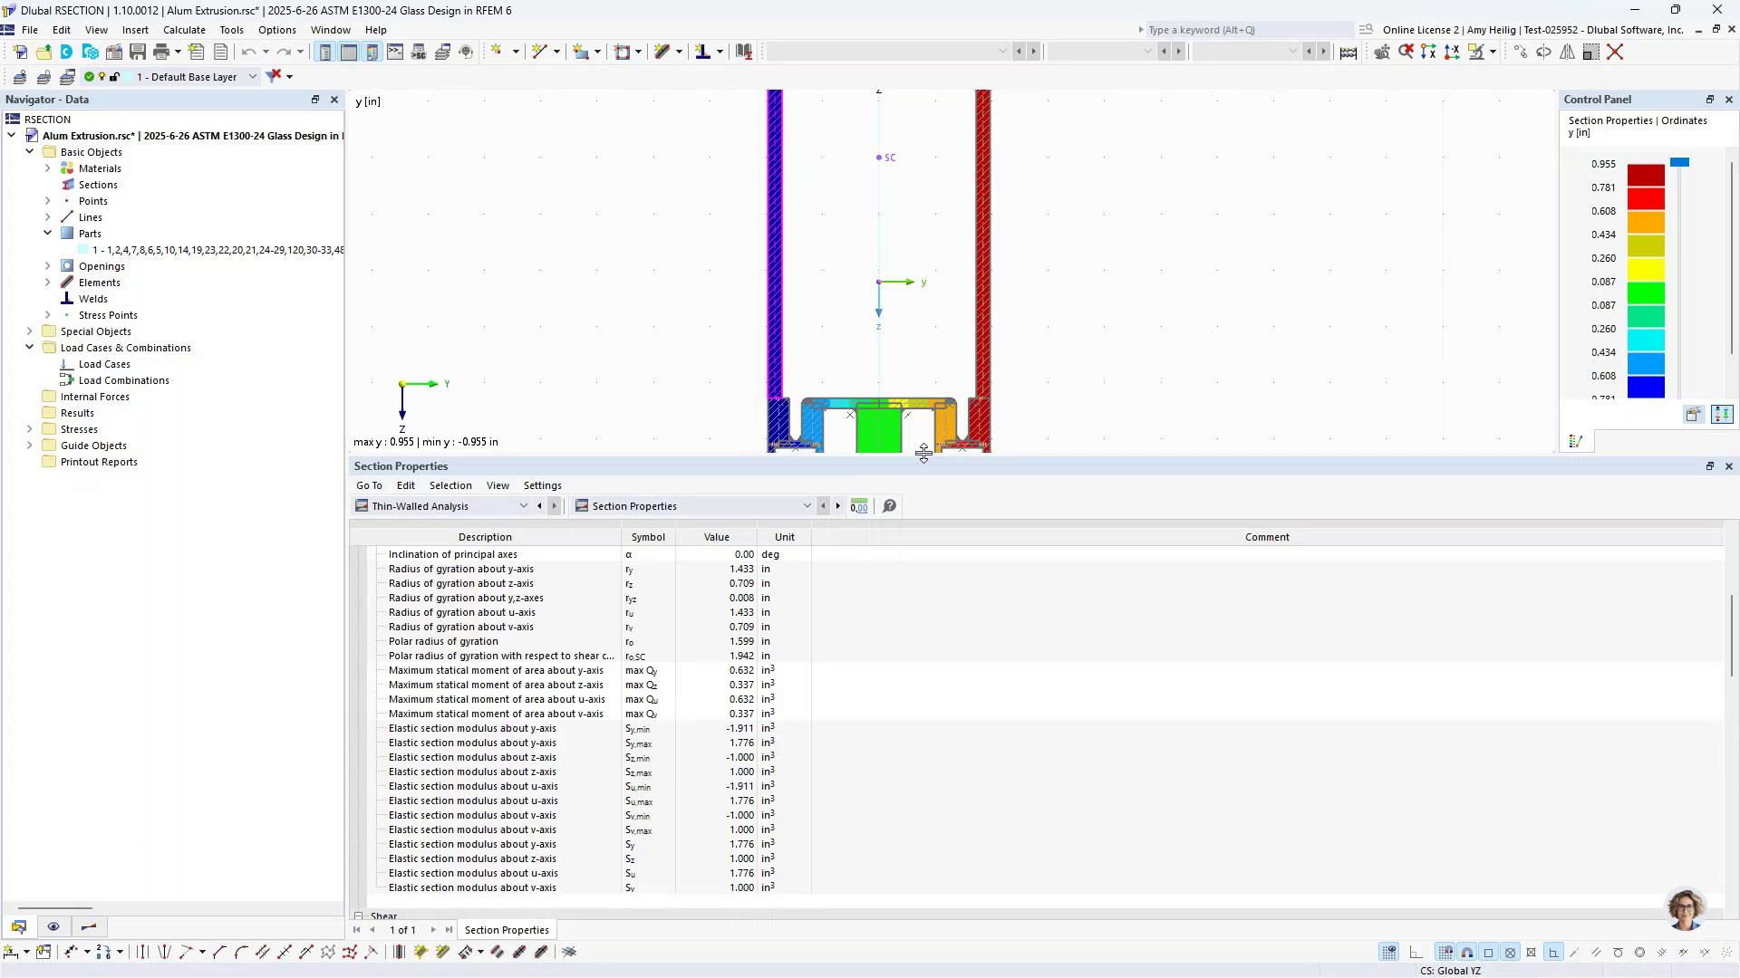
{"action": "scroll", "coordinate": [801, 659], "scroll_direction": "up", "scroll_amount": 6}
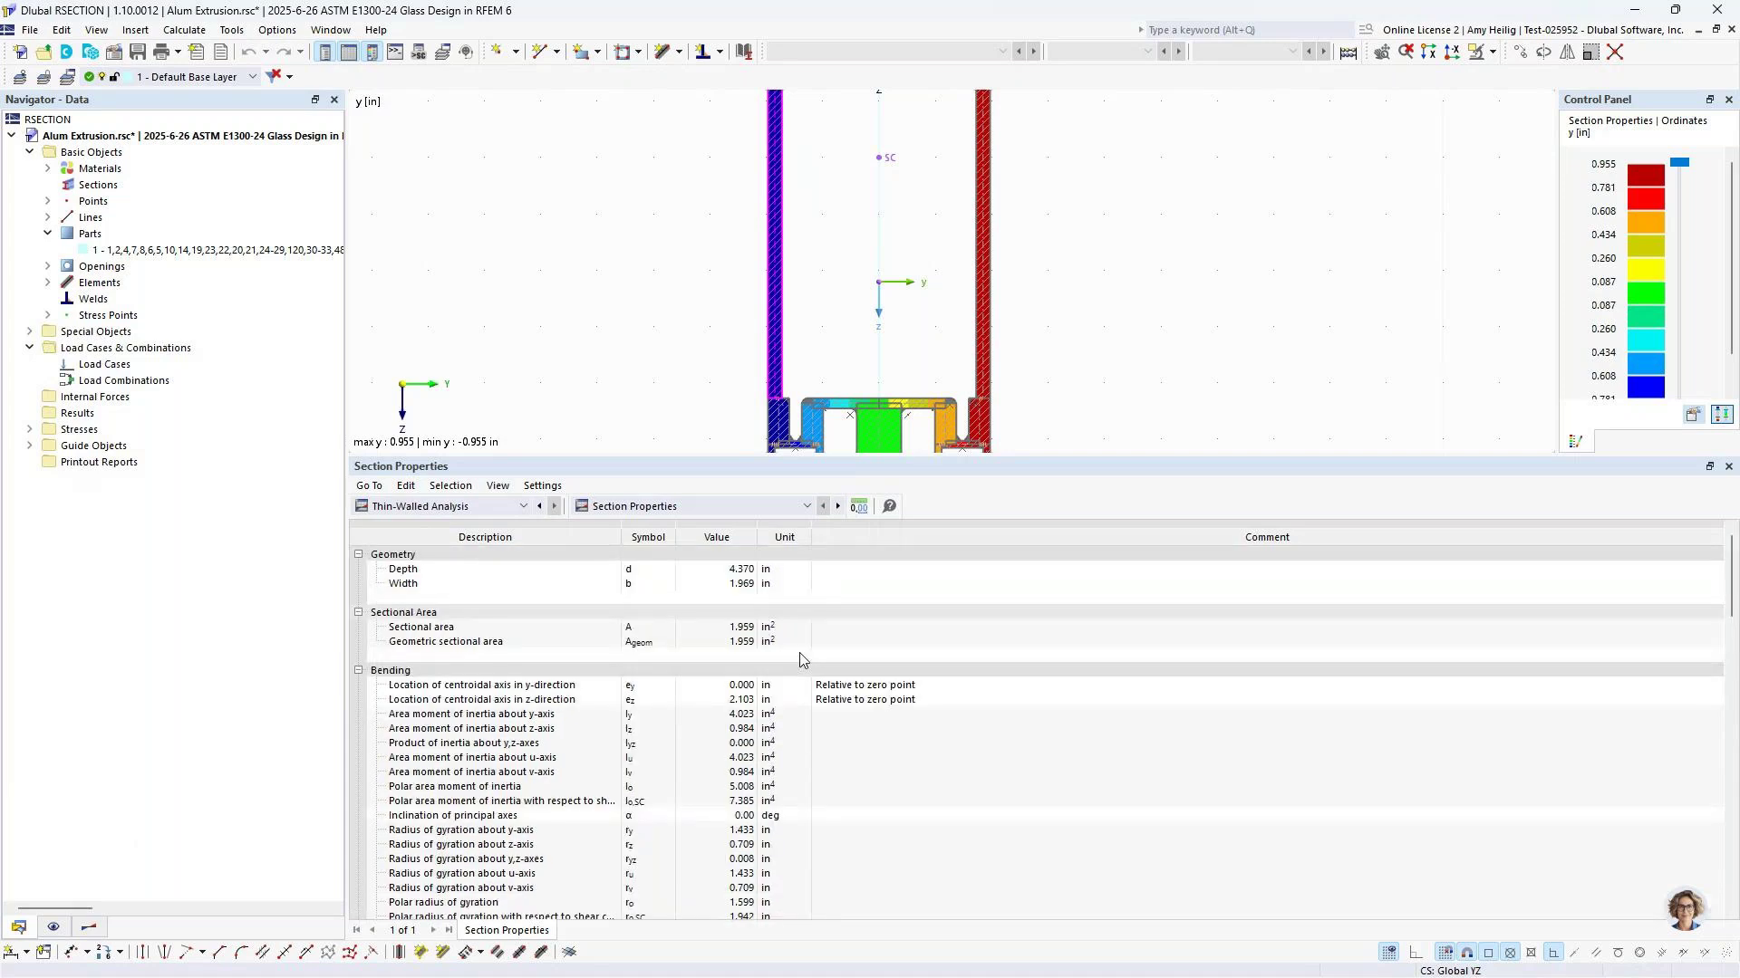
{"action": "scroll", "coordinate": [725, 735], "scroll_direction": "down", "scroll_amount": 4}
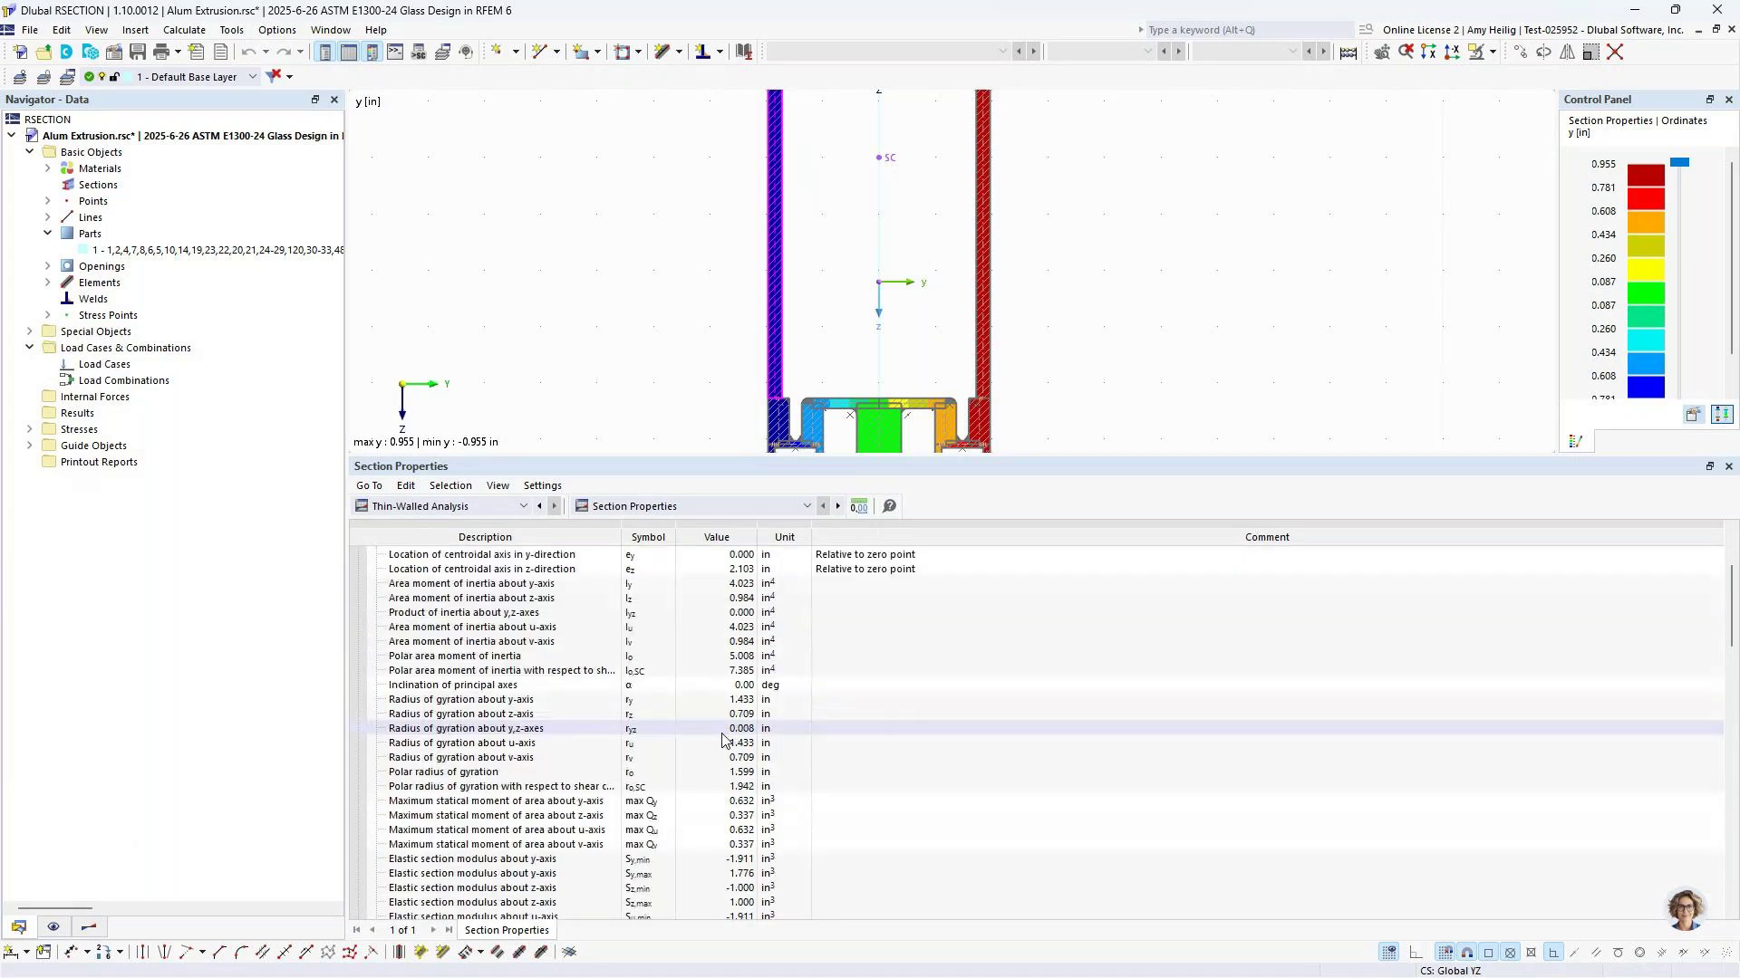
{"action": "scroll", "coordinate": [860, 634], "scroll_direction": "down", "scroll_amount": 2}
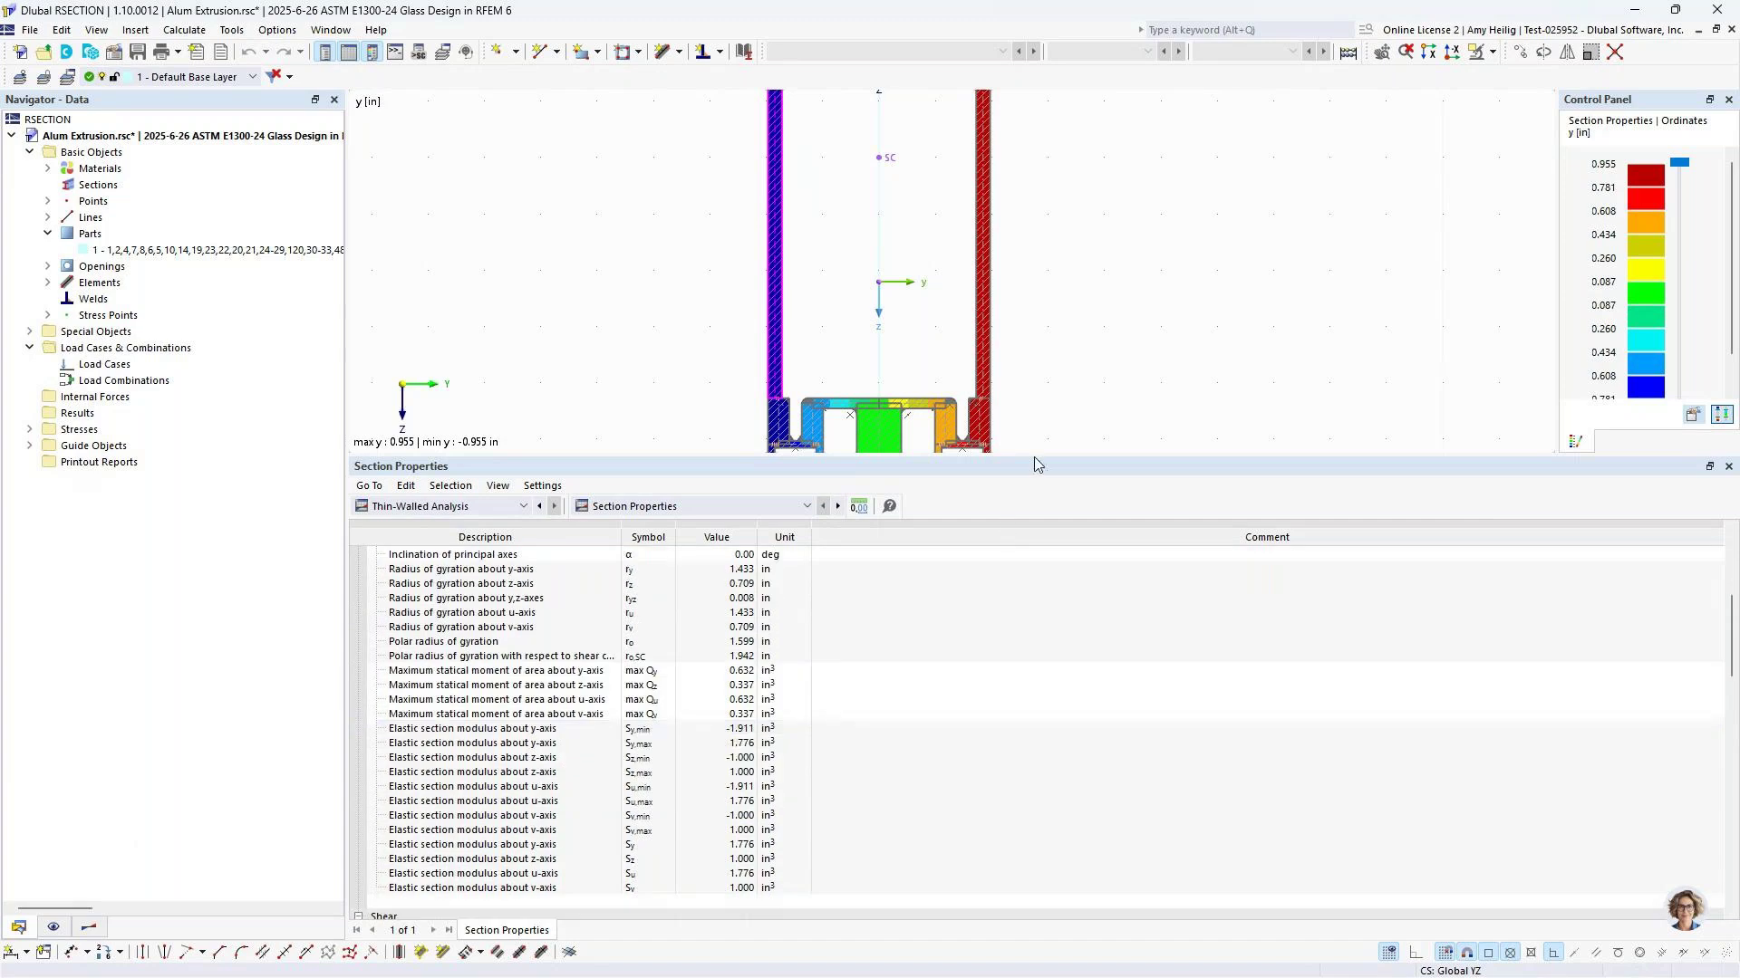
{"action": "left_click_drag", "start_coordinate": [1034, 455], "coordinate": [1041, 693]}
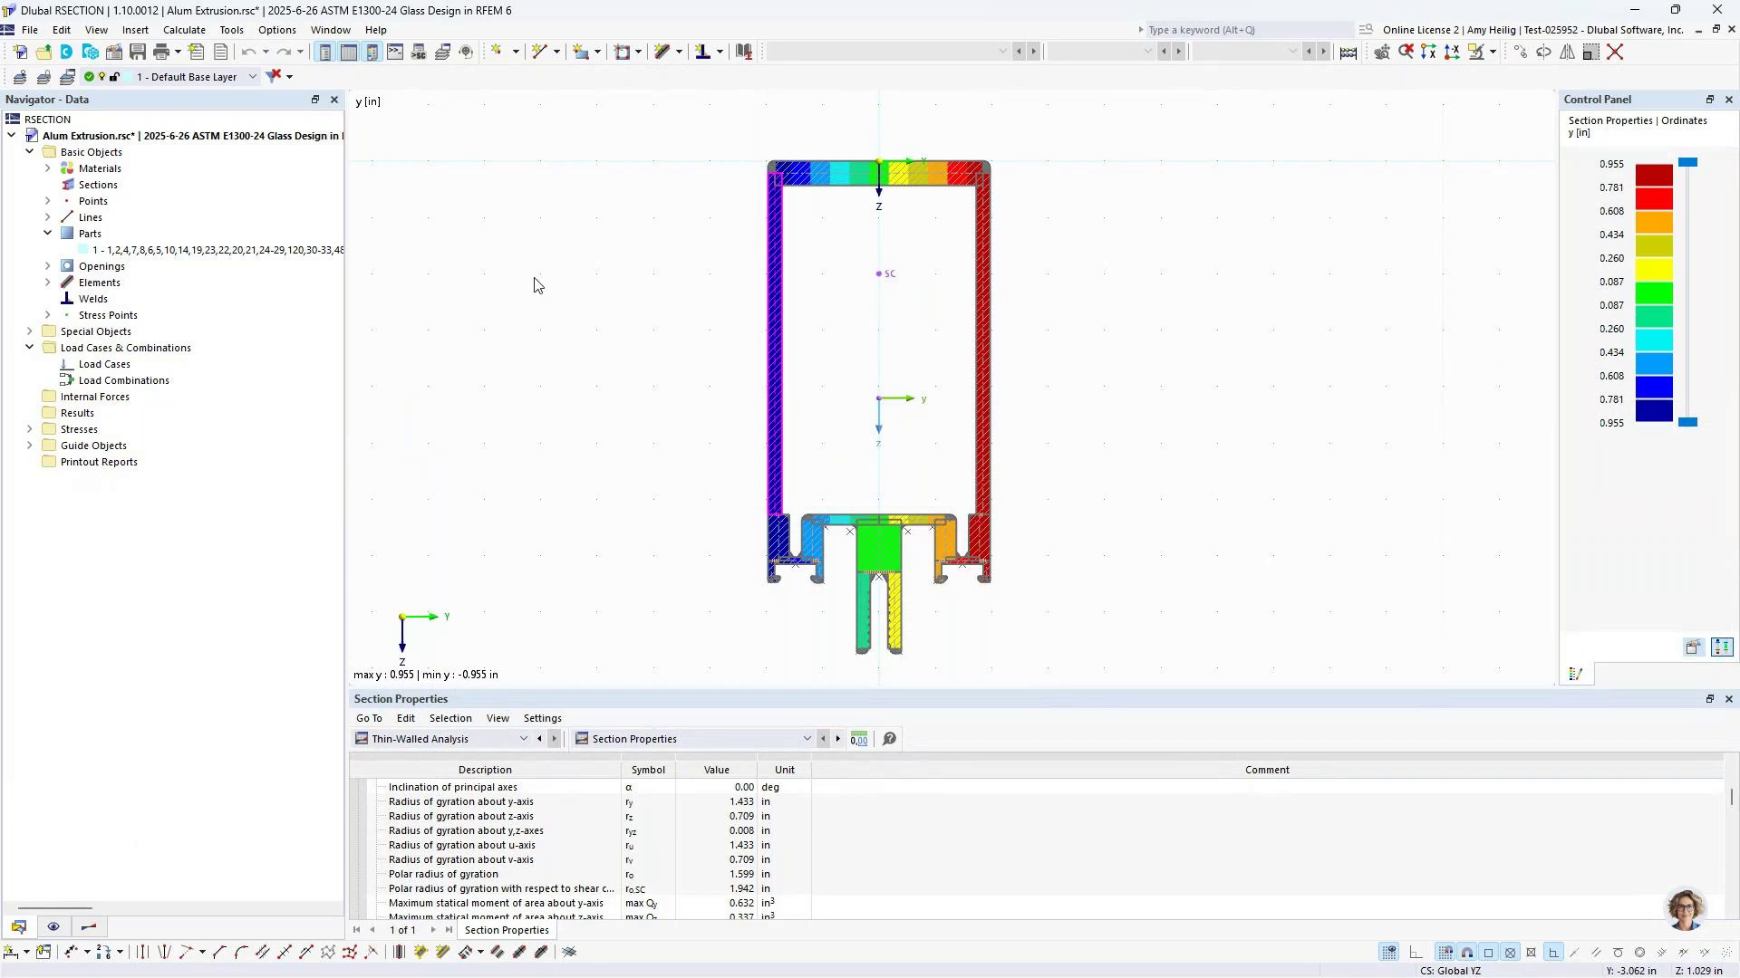
Switch back to RFEM and bring up the ASTM Facade - Start.rf6 model
{"action": "key", "text": "super+Tab"}
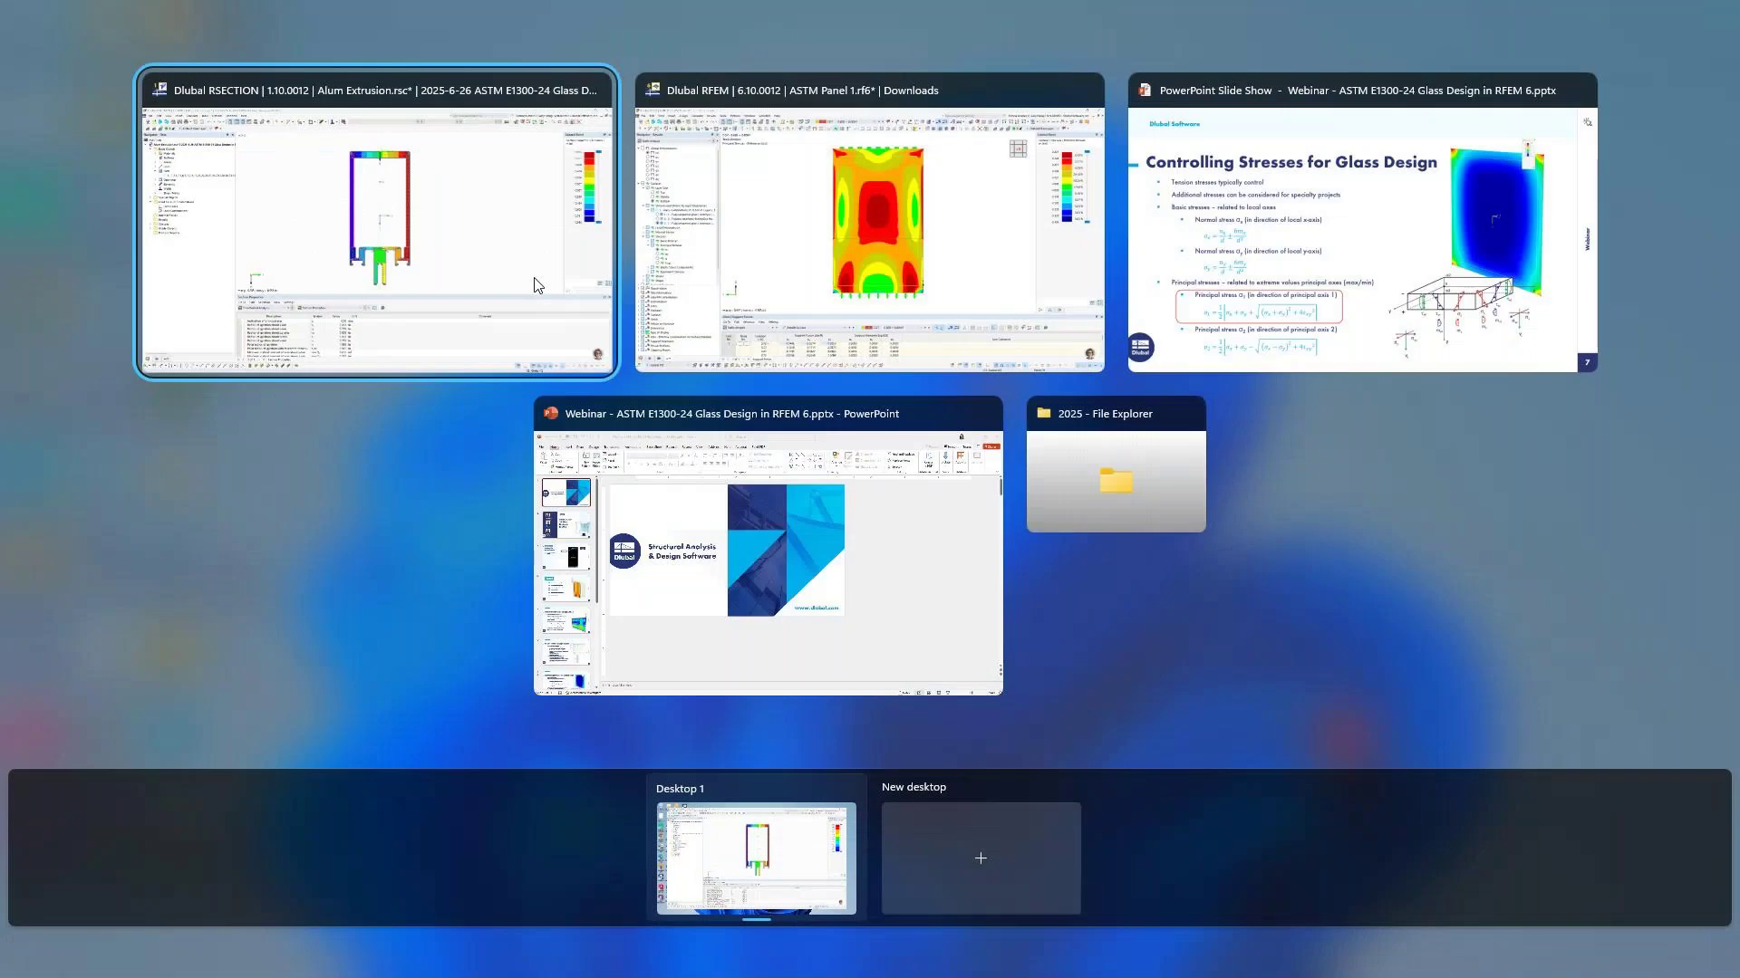
{"action": "left_click", "coordinate": [797, 221]}
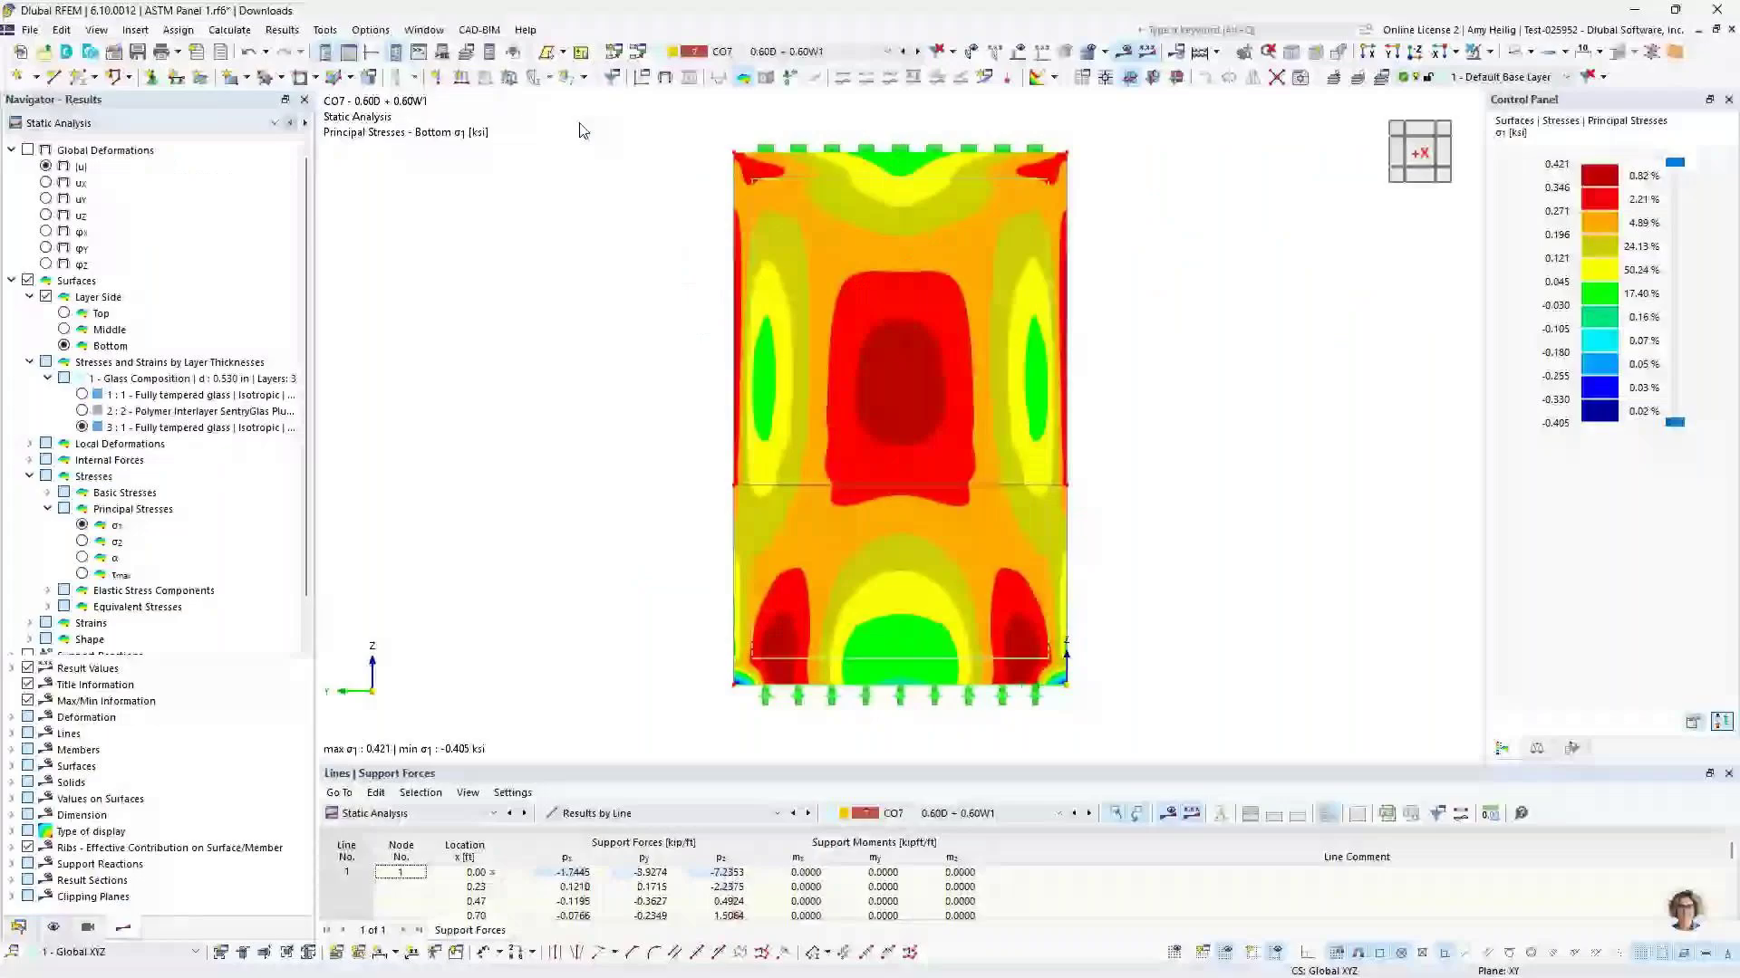
{"action": "left_click", "coordinate": [424, 31]}
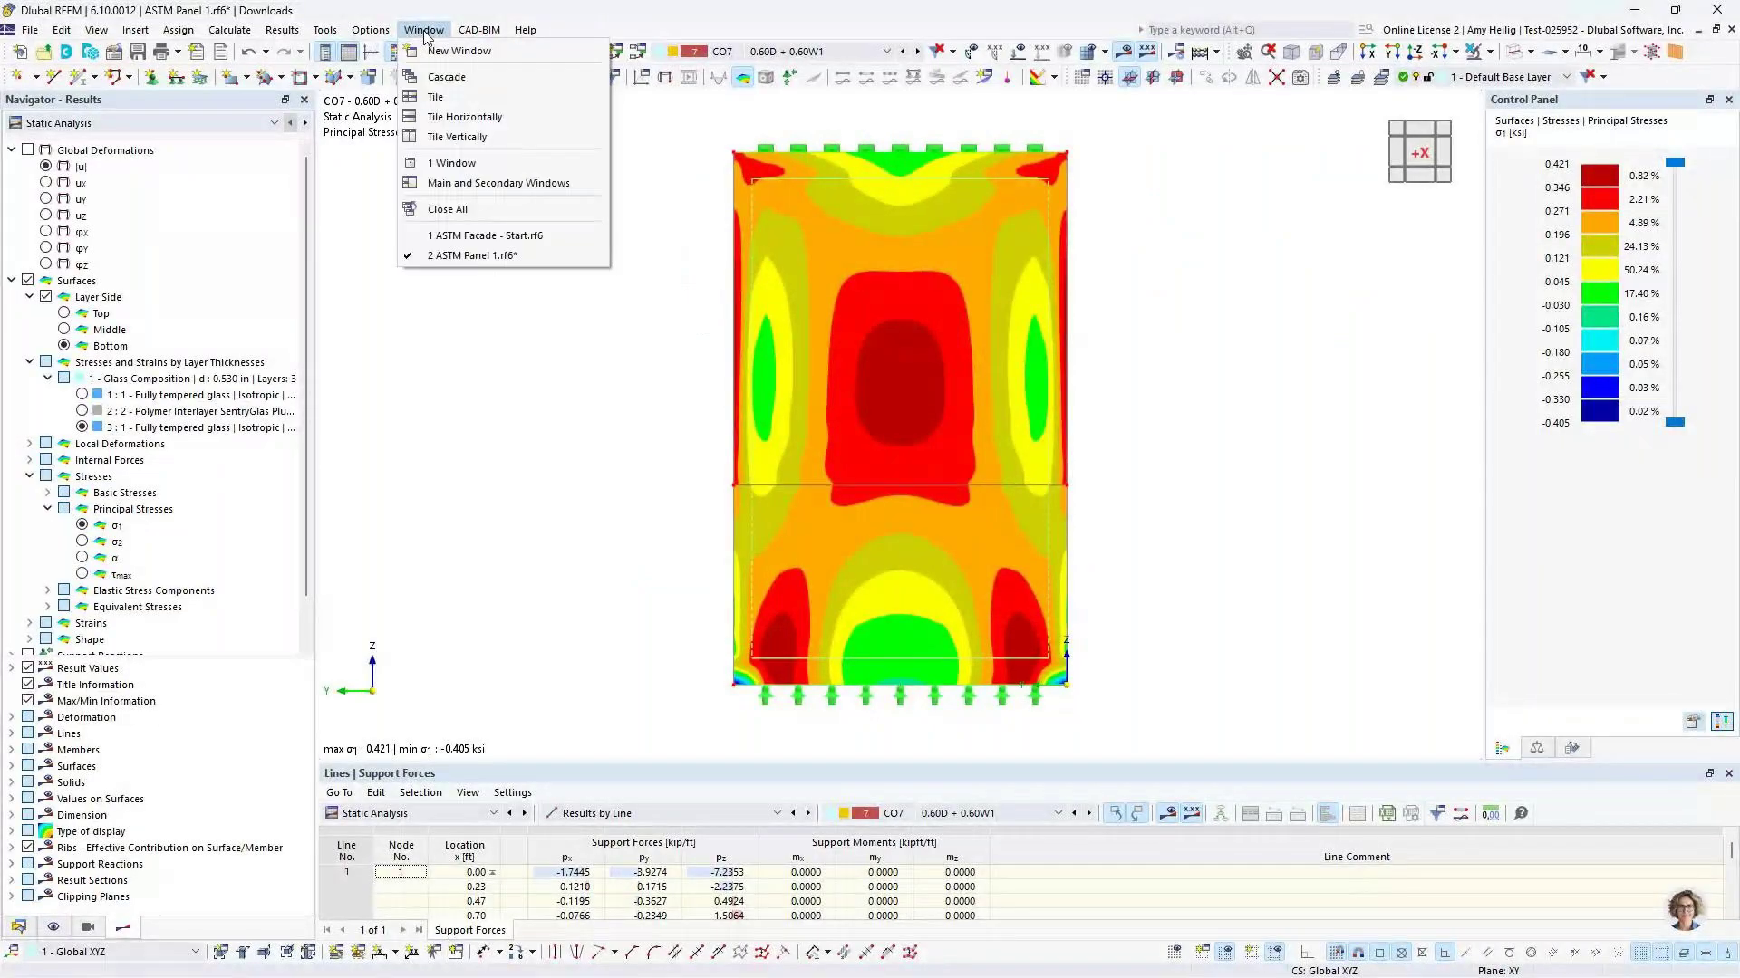
{"action": "left_click", "coordinate": [469, 237]}
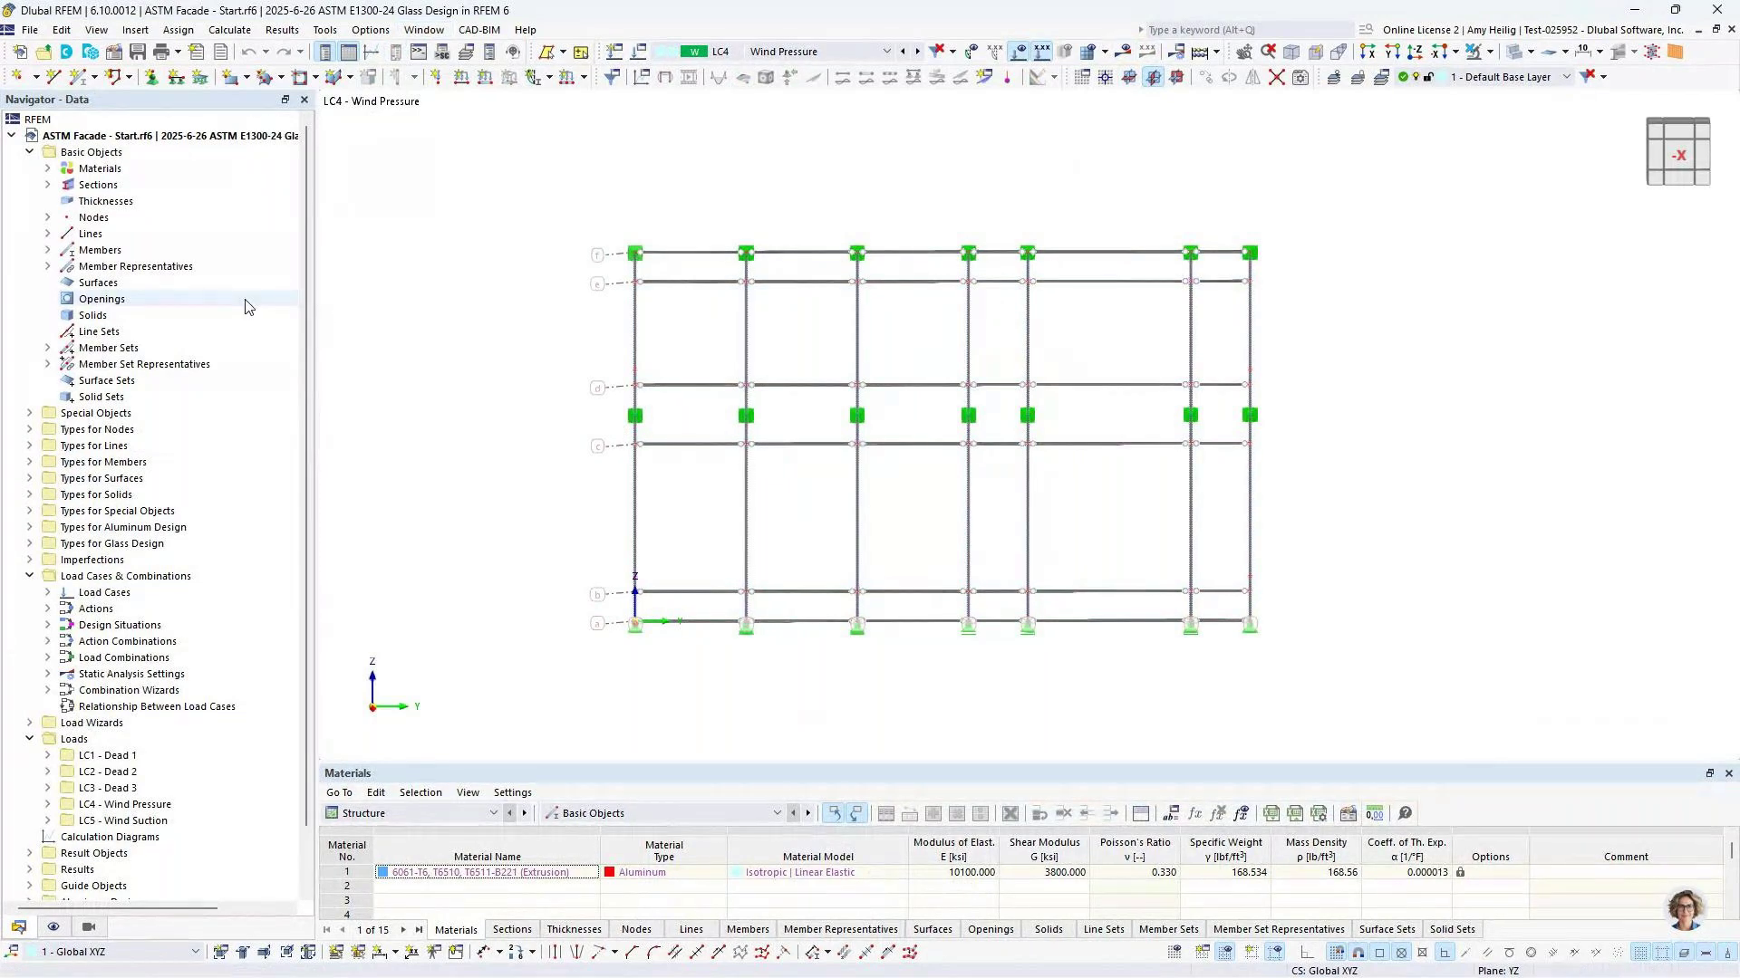
Review the facade model's base data, checking its general settings, activated add-ons and the standards for combinations, aluminum and glass design
{"action": "right_click", "coordinate": [131, 153]}
{"action": "left_click", "coordinate": [161, 167]}
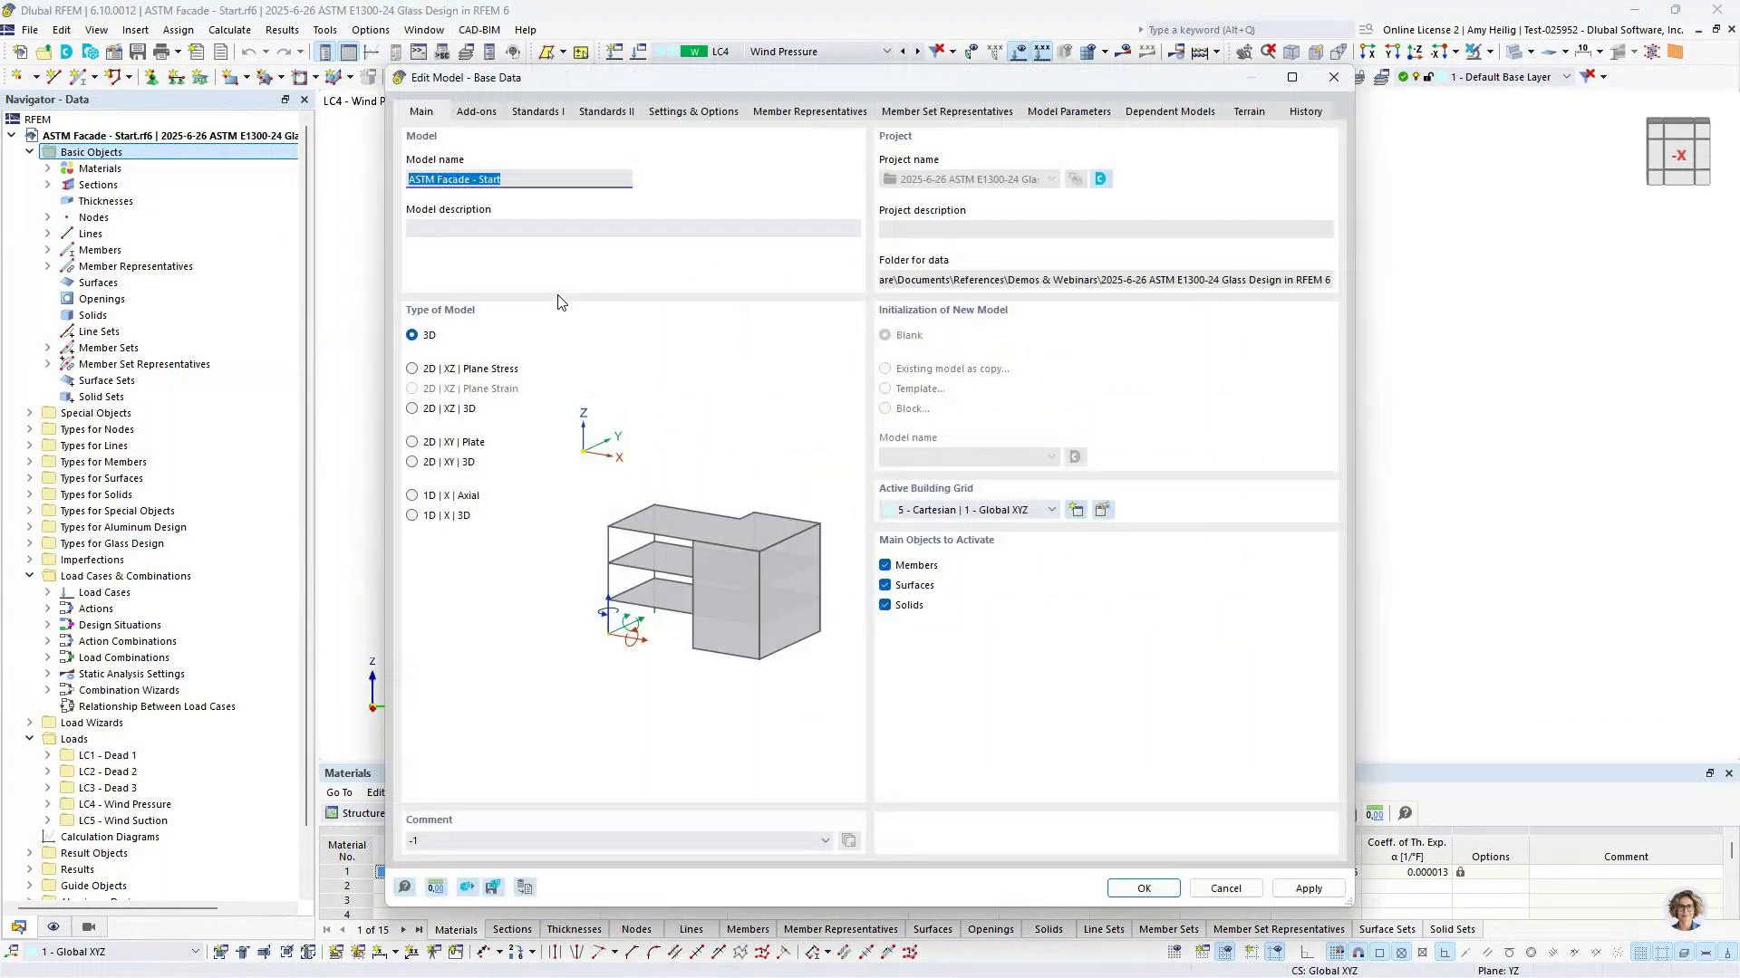
{"action": "left_click", "coordinate": [559, 184]}
{"action": "left_click", "coordinate": [484, 115]}
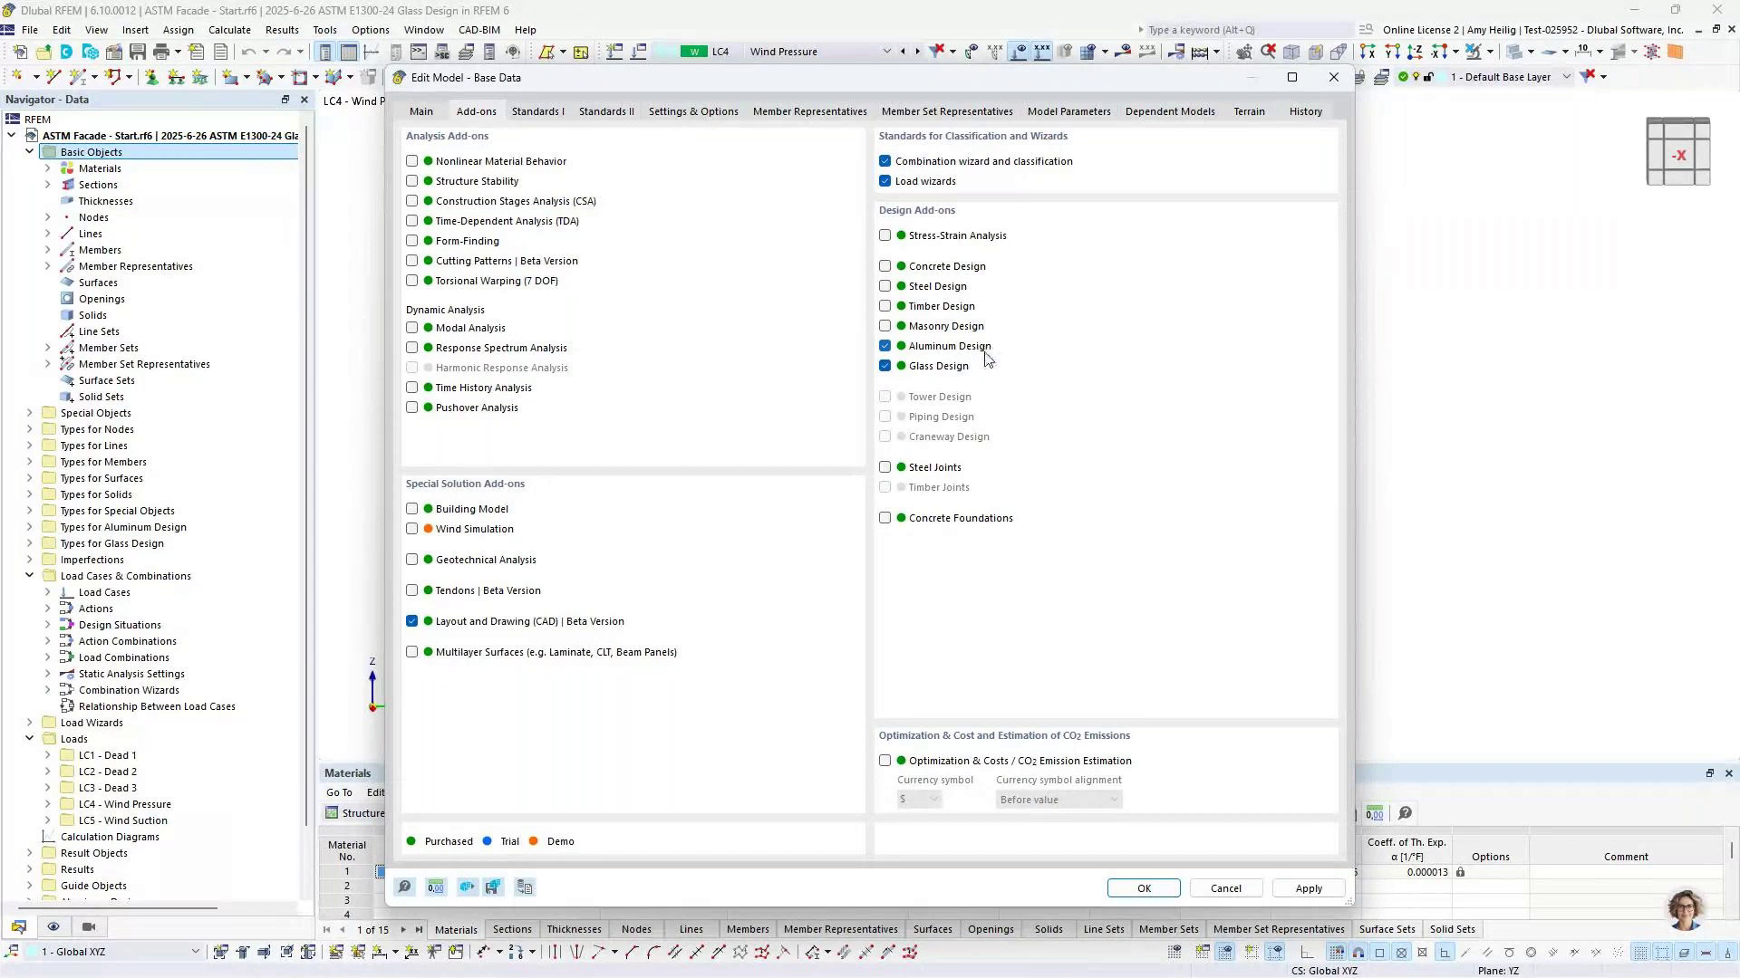
{"action": "left_click", "coordinate": [534, 112]}
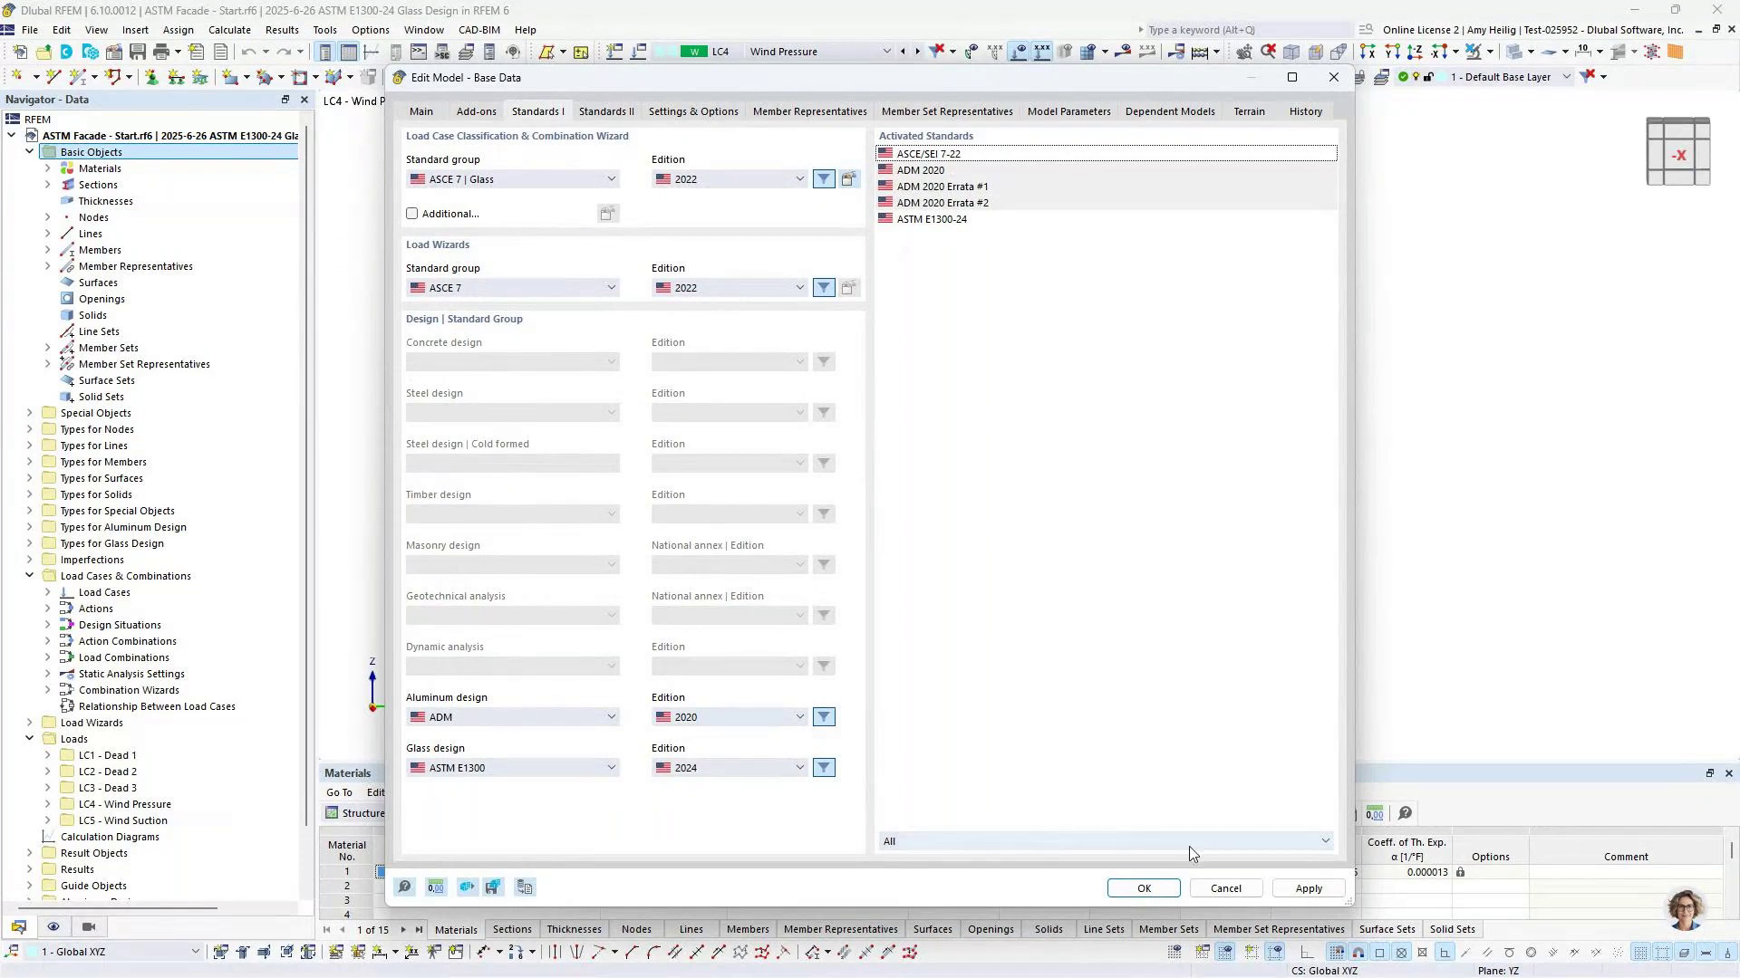
{"action": "left_click", "coordinate": [1227, 888]}
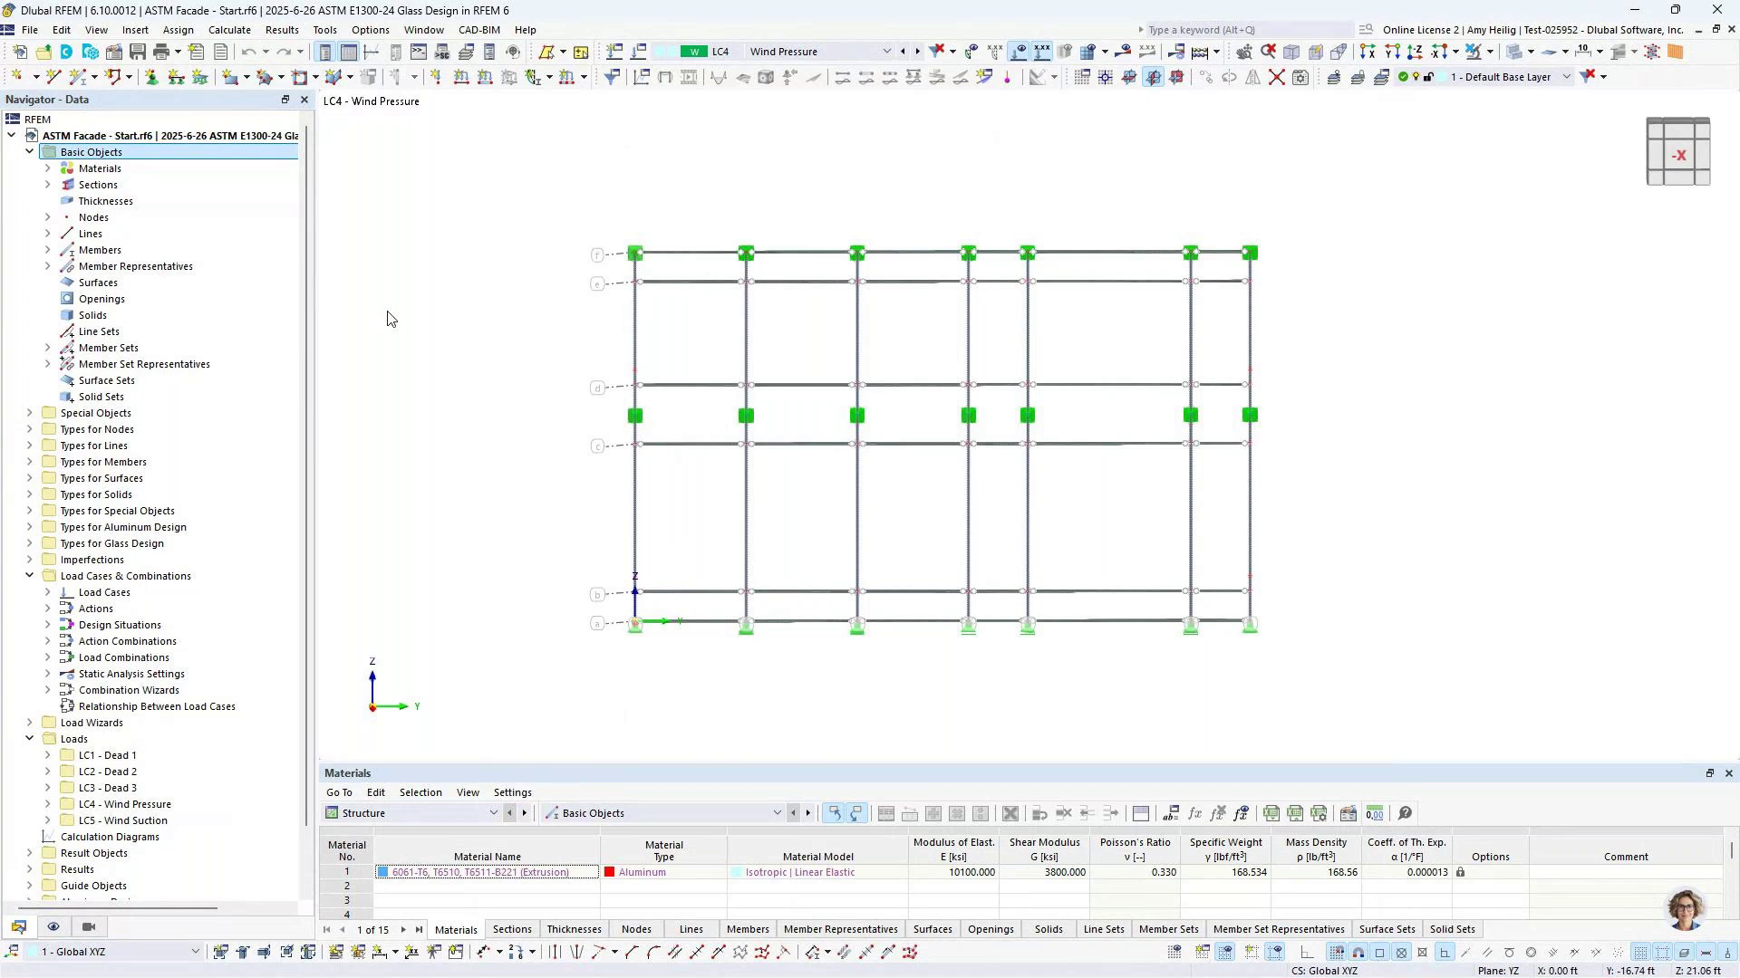
Start a new beam member and browse the RSECTION section import for Alum Extrusion in the 2025-6-26 ASTM E1300-24 project, without importing it
{"action": "left_click", "coordinate": [74, 78]}
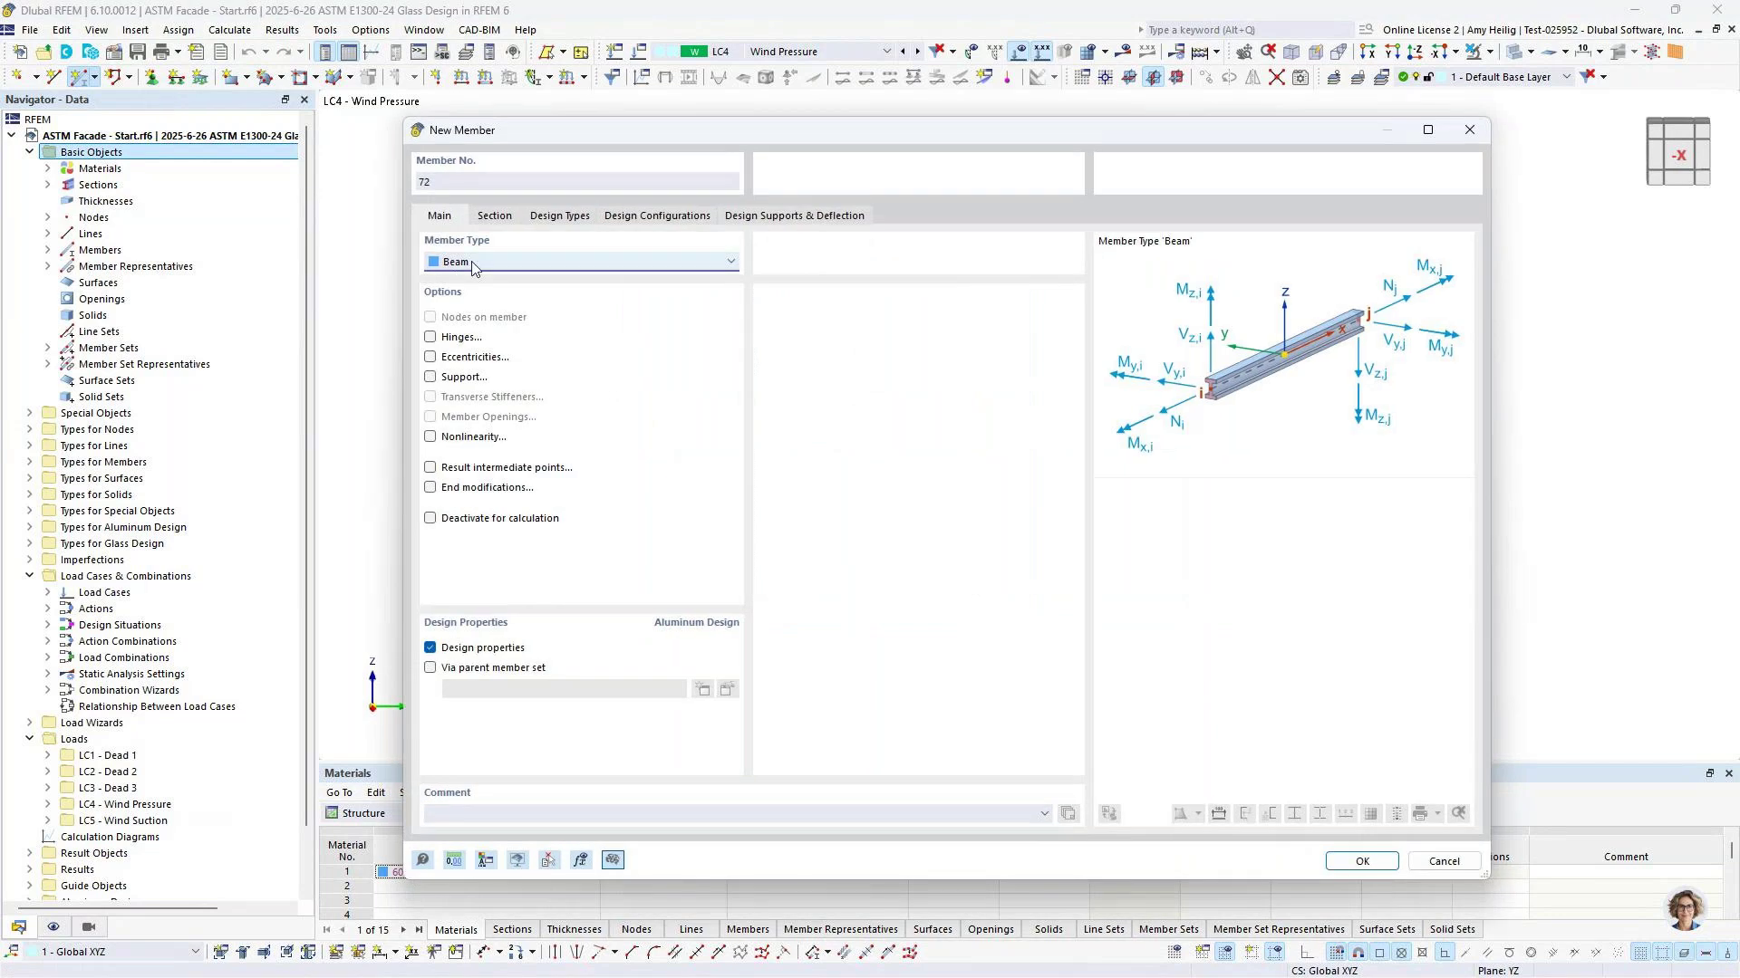
{"action": "left_click", "coordinate": [495, 216]}
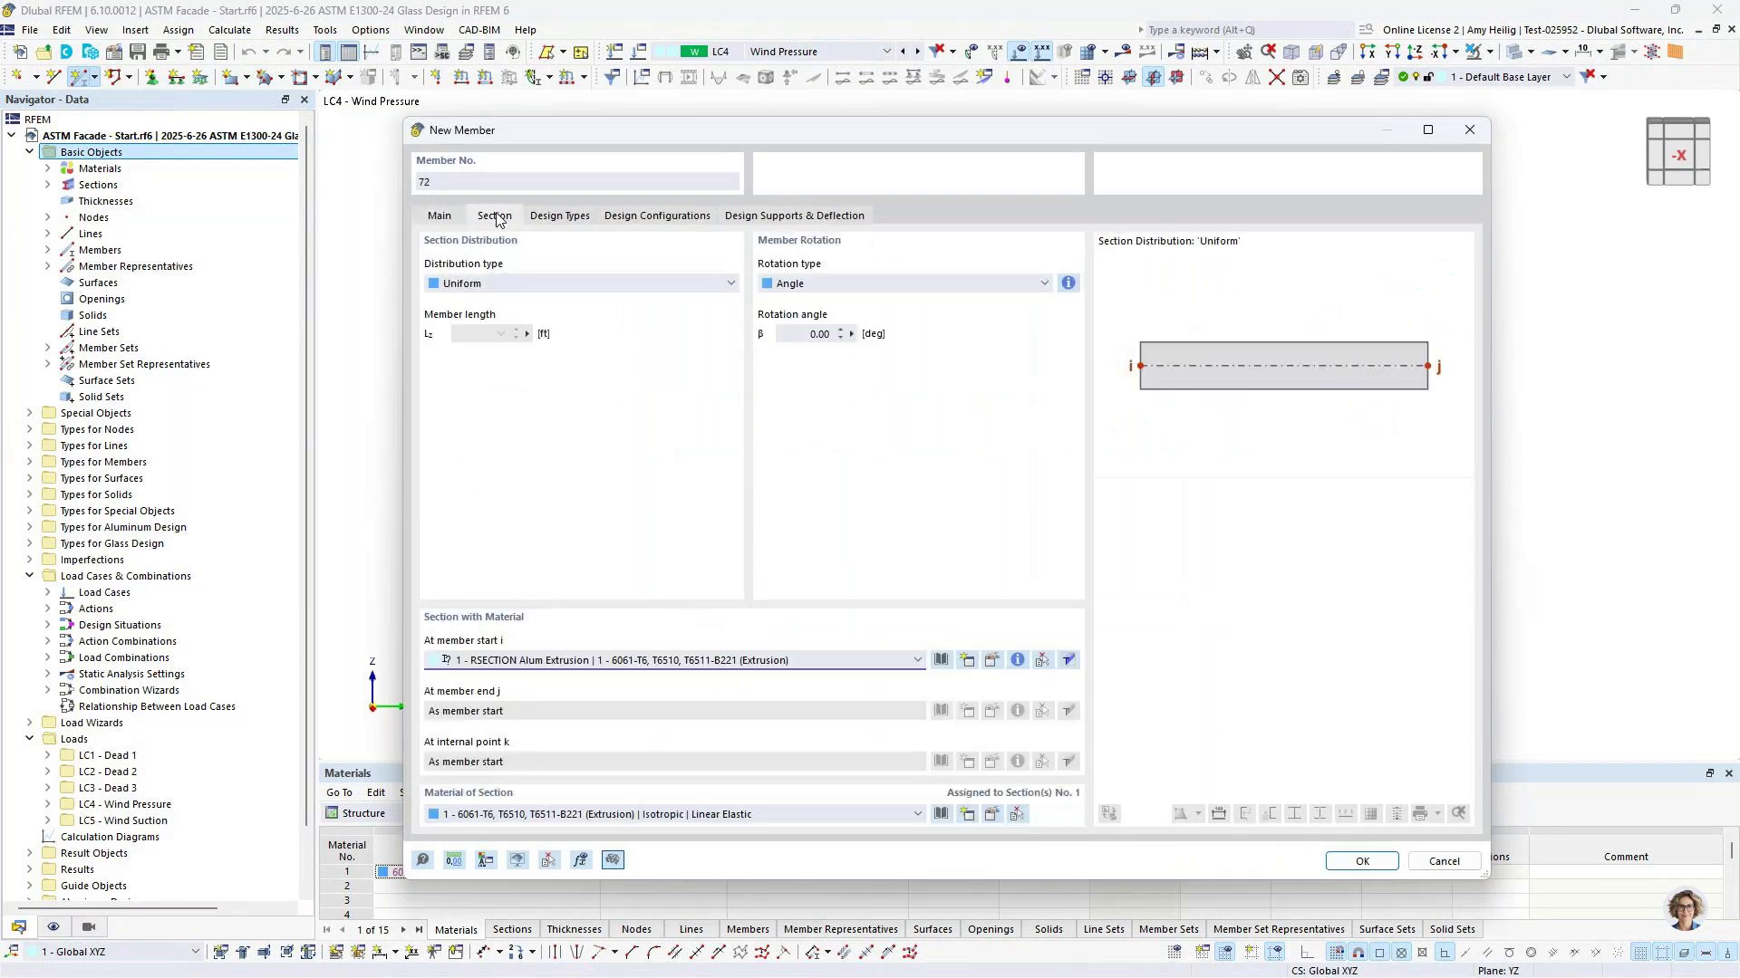
{"action": "left_click", "coordinate": [941, 662]}
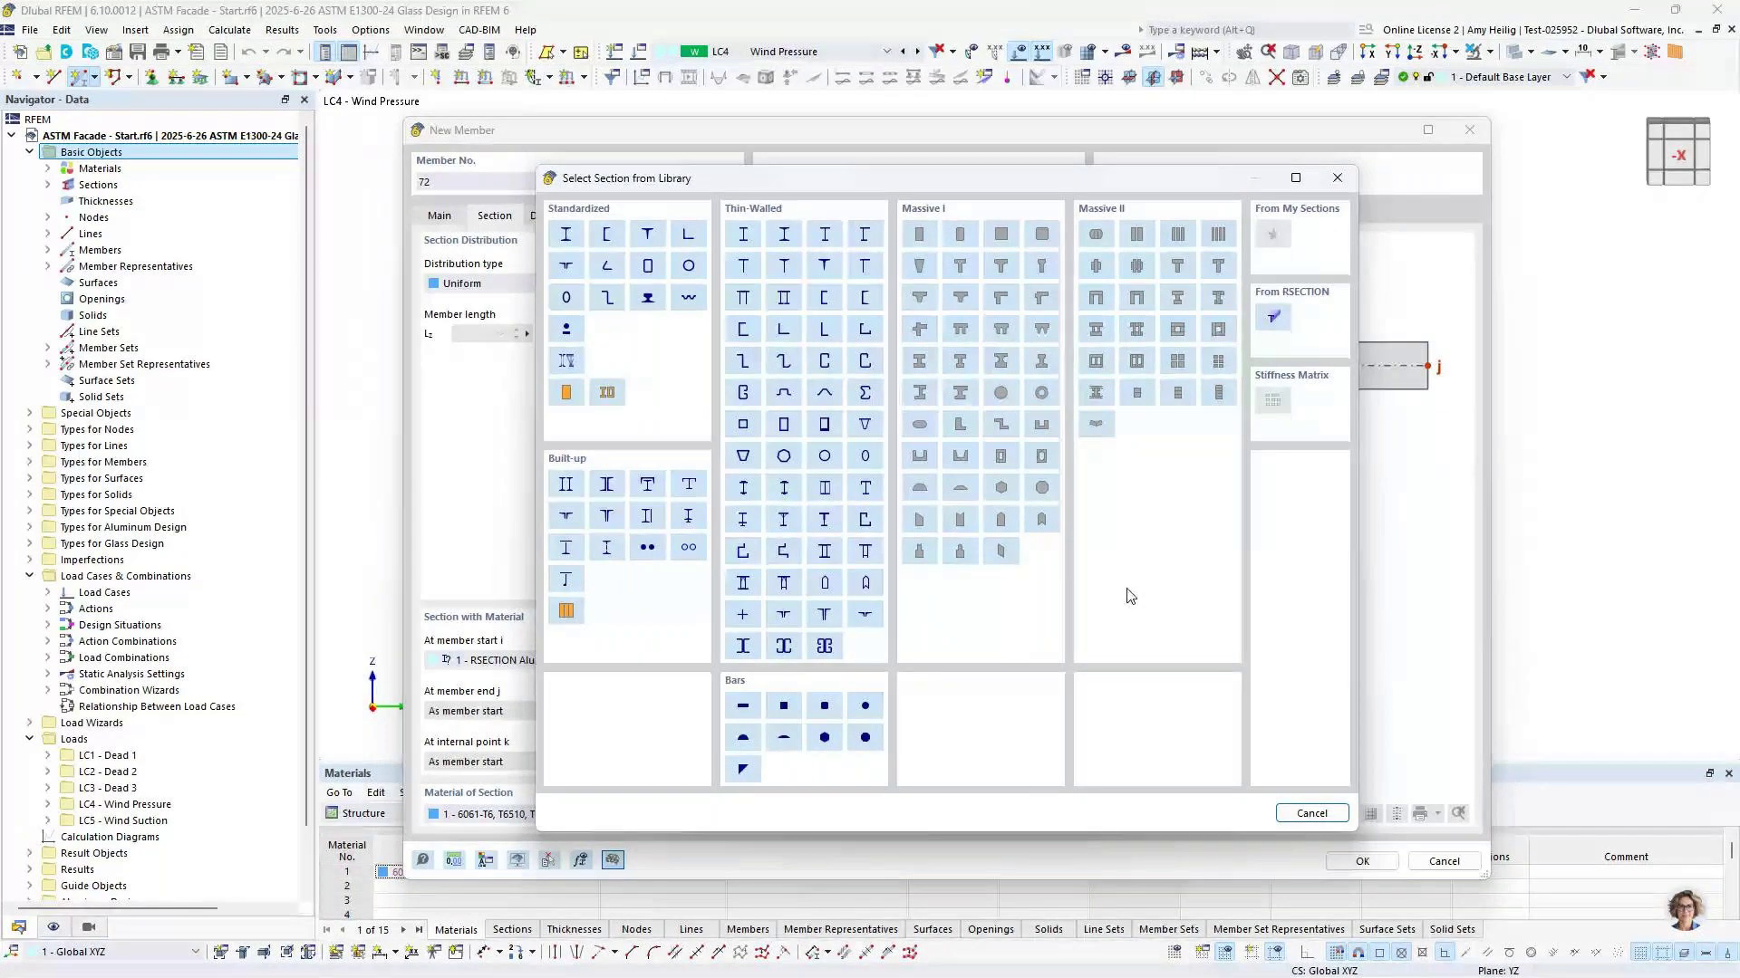
{"action": "left_click", "coordinate": [1275, 320]}
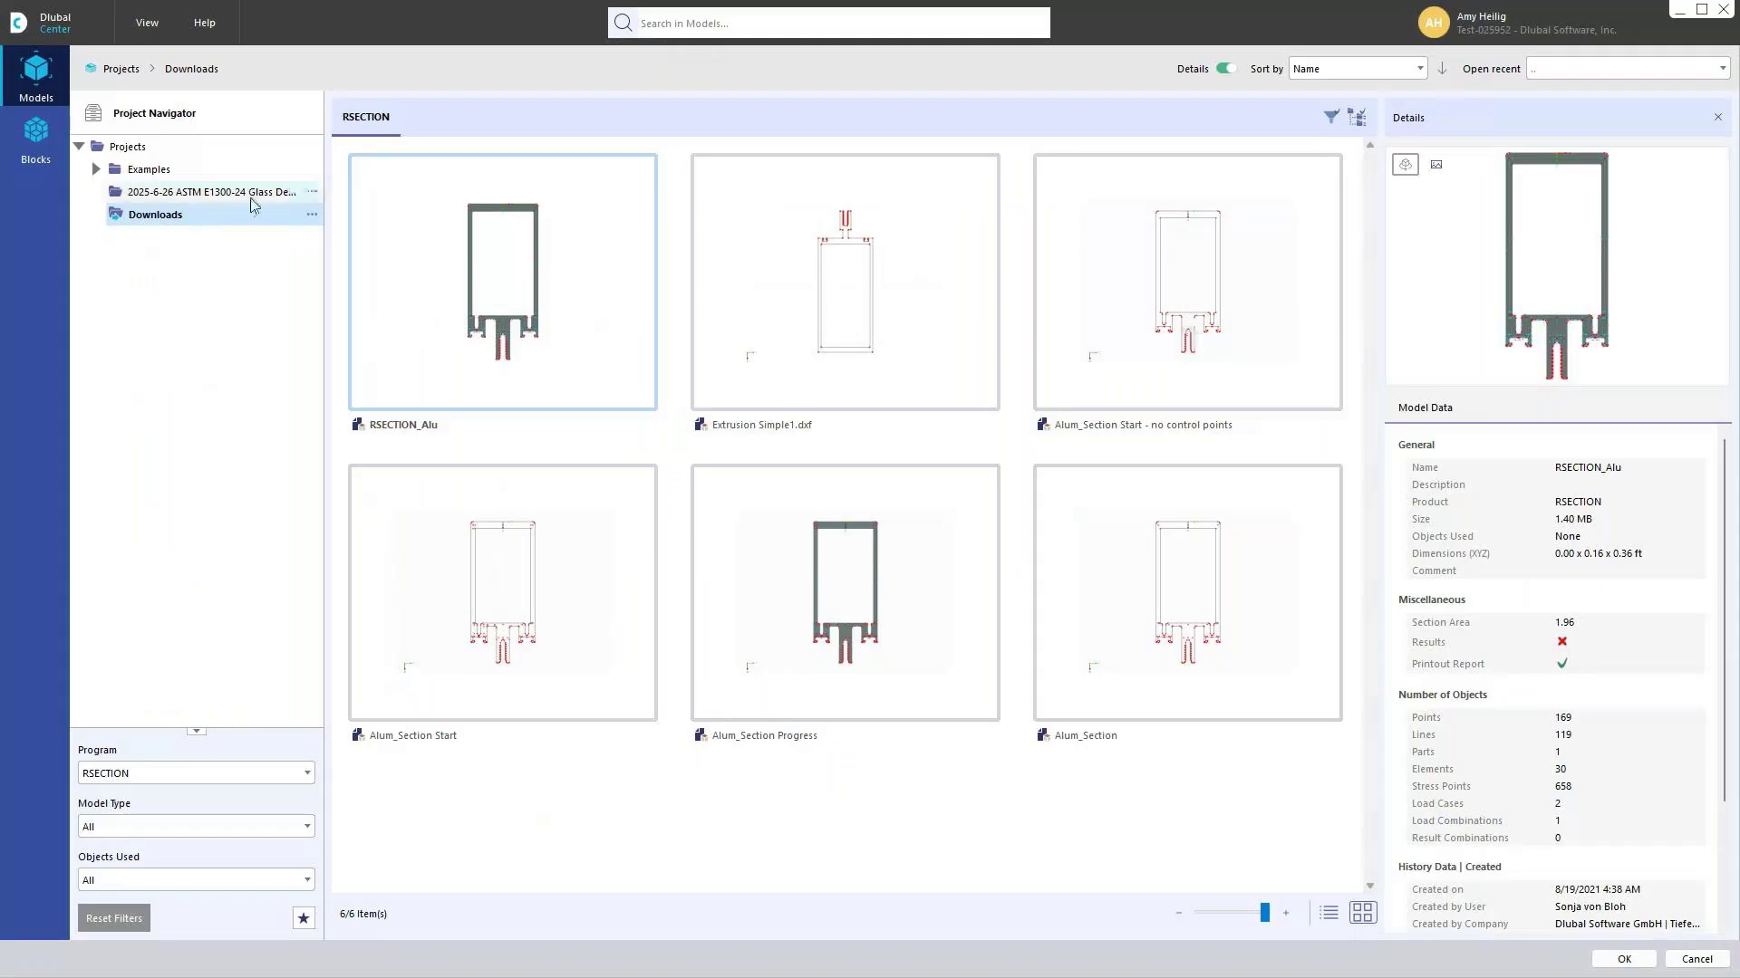
{"action": "left_click", "coordinate": [248, 193]}
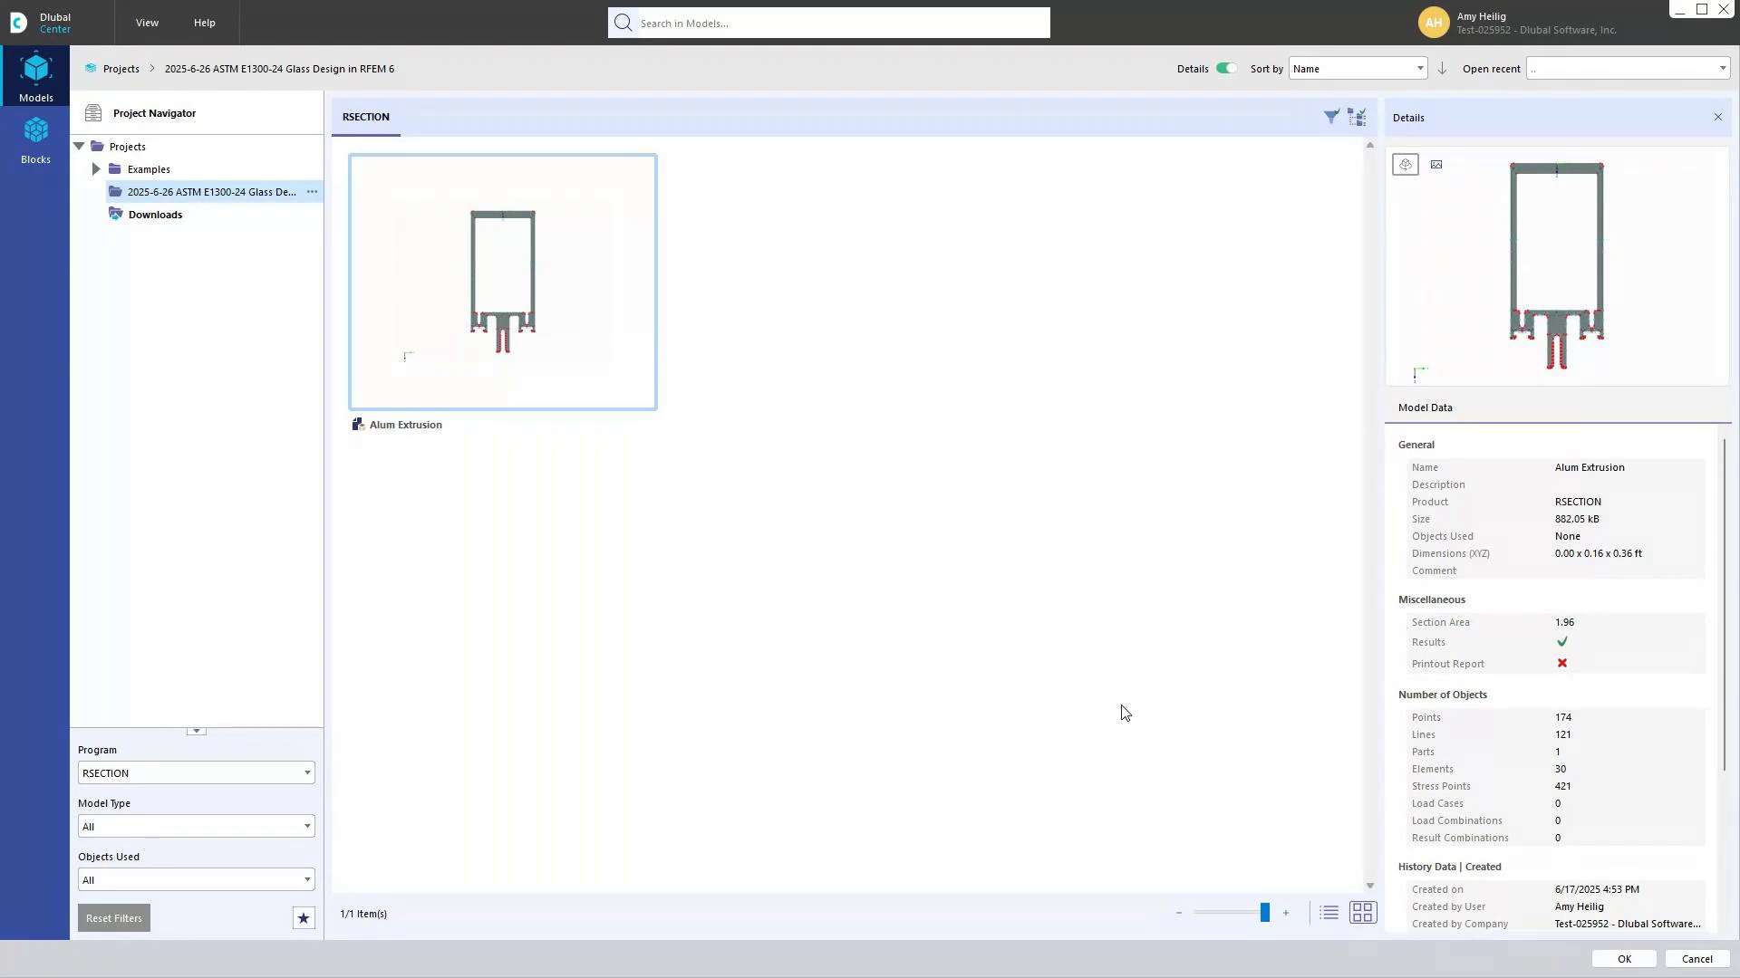
{"action": "left_click", "coordinate": [1685, 964]}
{"action": "left_click", "coordinate": [1313, 812]}
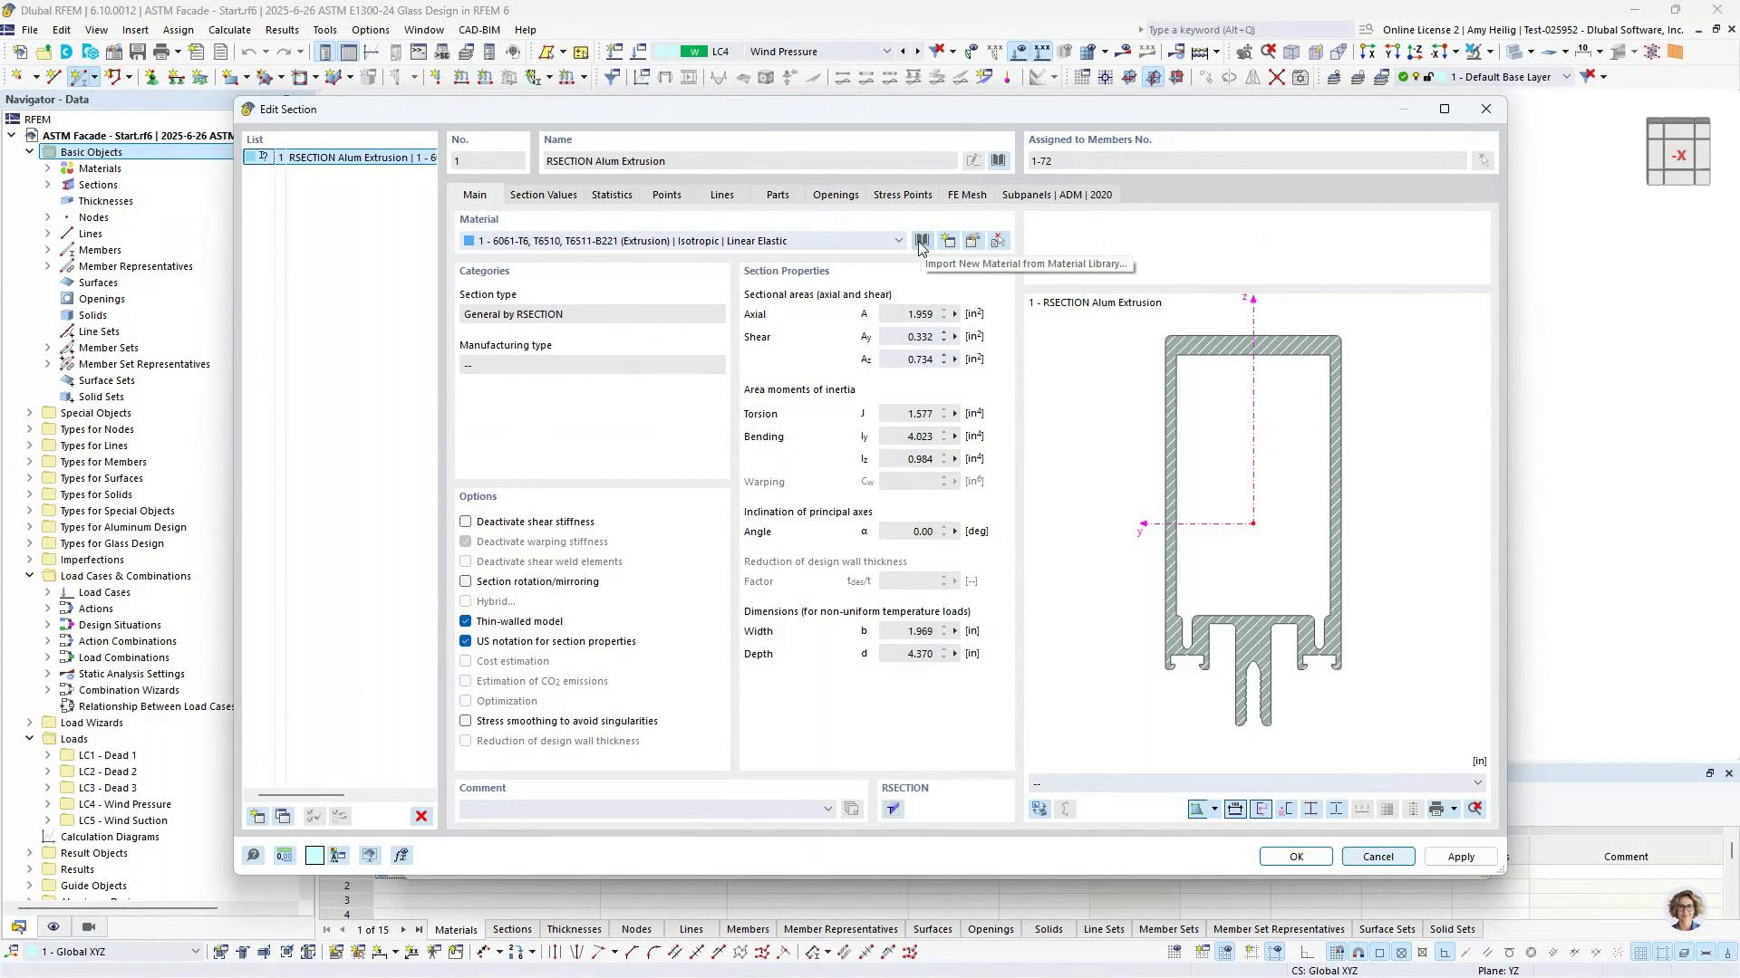
Inspect the RSECTION Alum Extrusion section's material and properties, and compare the facade's framing behind the new member's settings
{"action": "left_click", "coordinate": [1391, 867]}
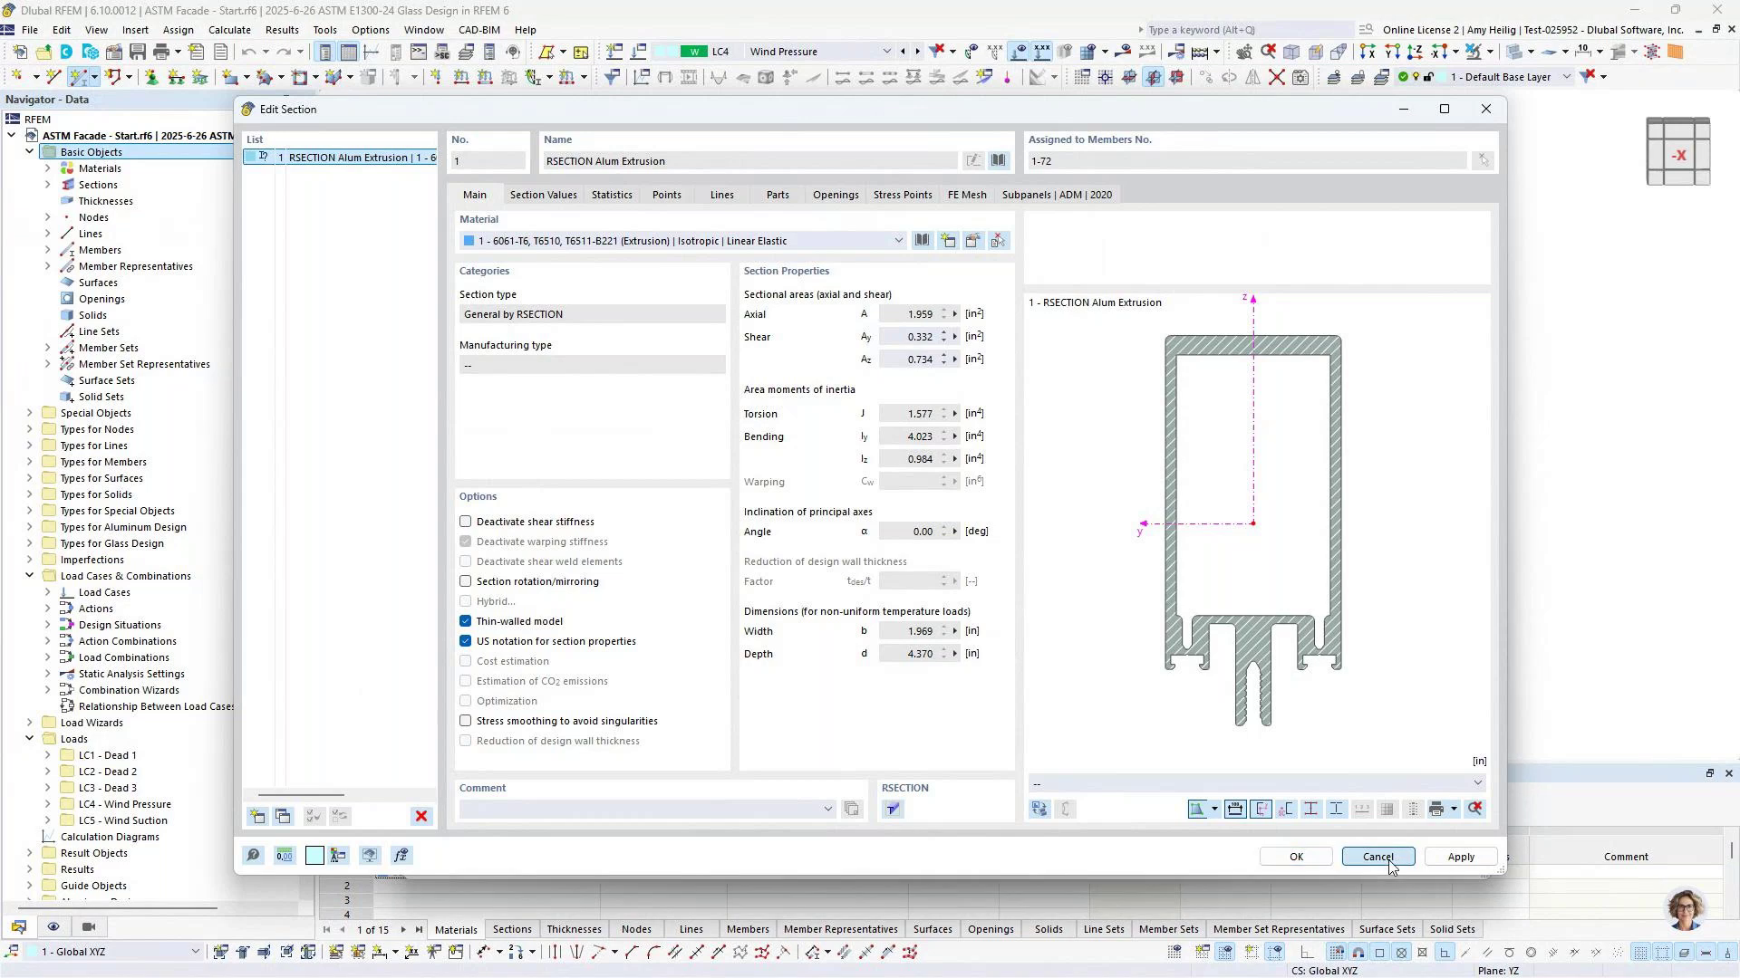
{"action": "left_click_drag", "start_coordinate": [858, 128], "coordinate": [841, 626]}
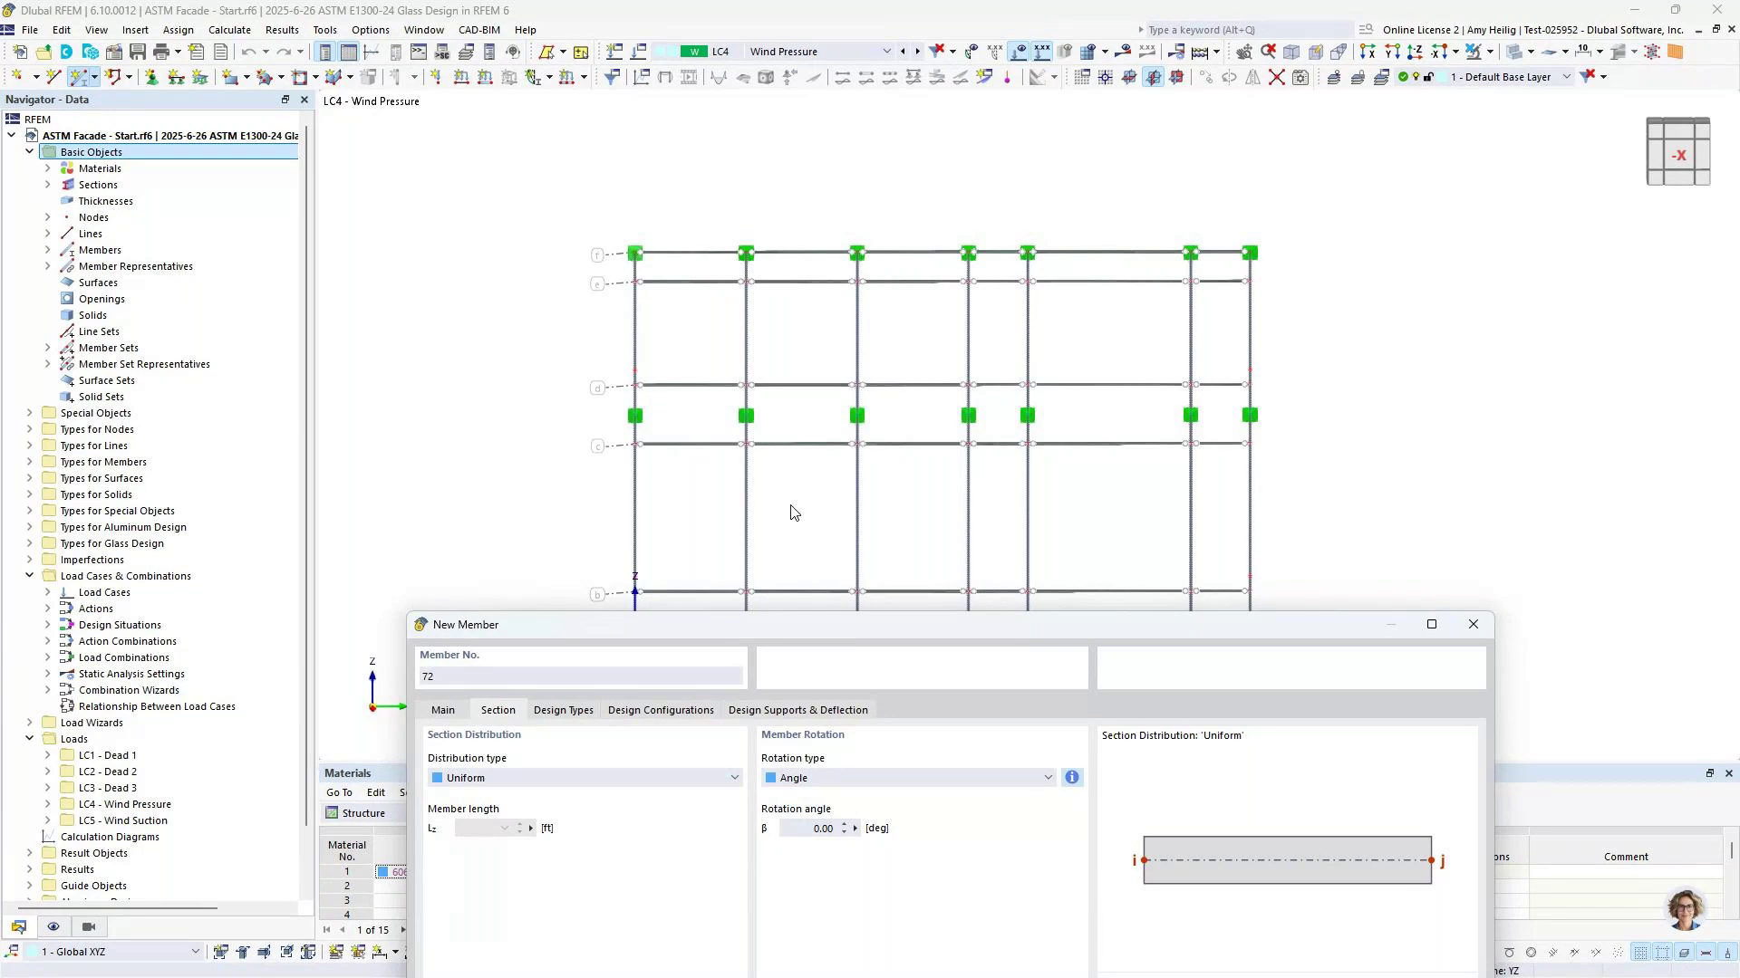
{"action": "left_click_drag", "start_coordinate": [790, 632], "coordinate": [740, 122]}
Try assigning member hinge 1 (Local xyz) to both the start and end of the new beam, and discard the member
{"action": "left_click", "coordinate": [399, 203]}
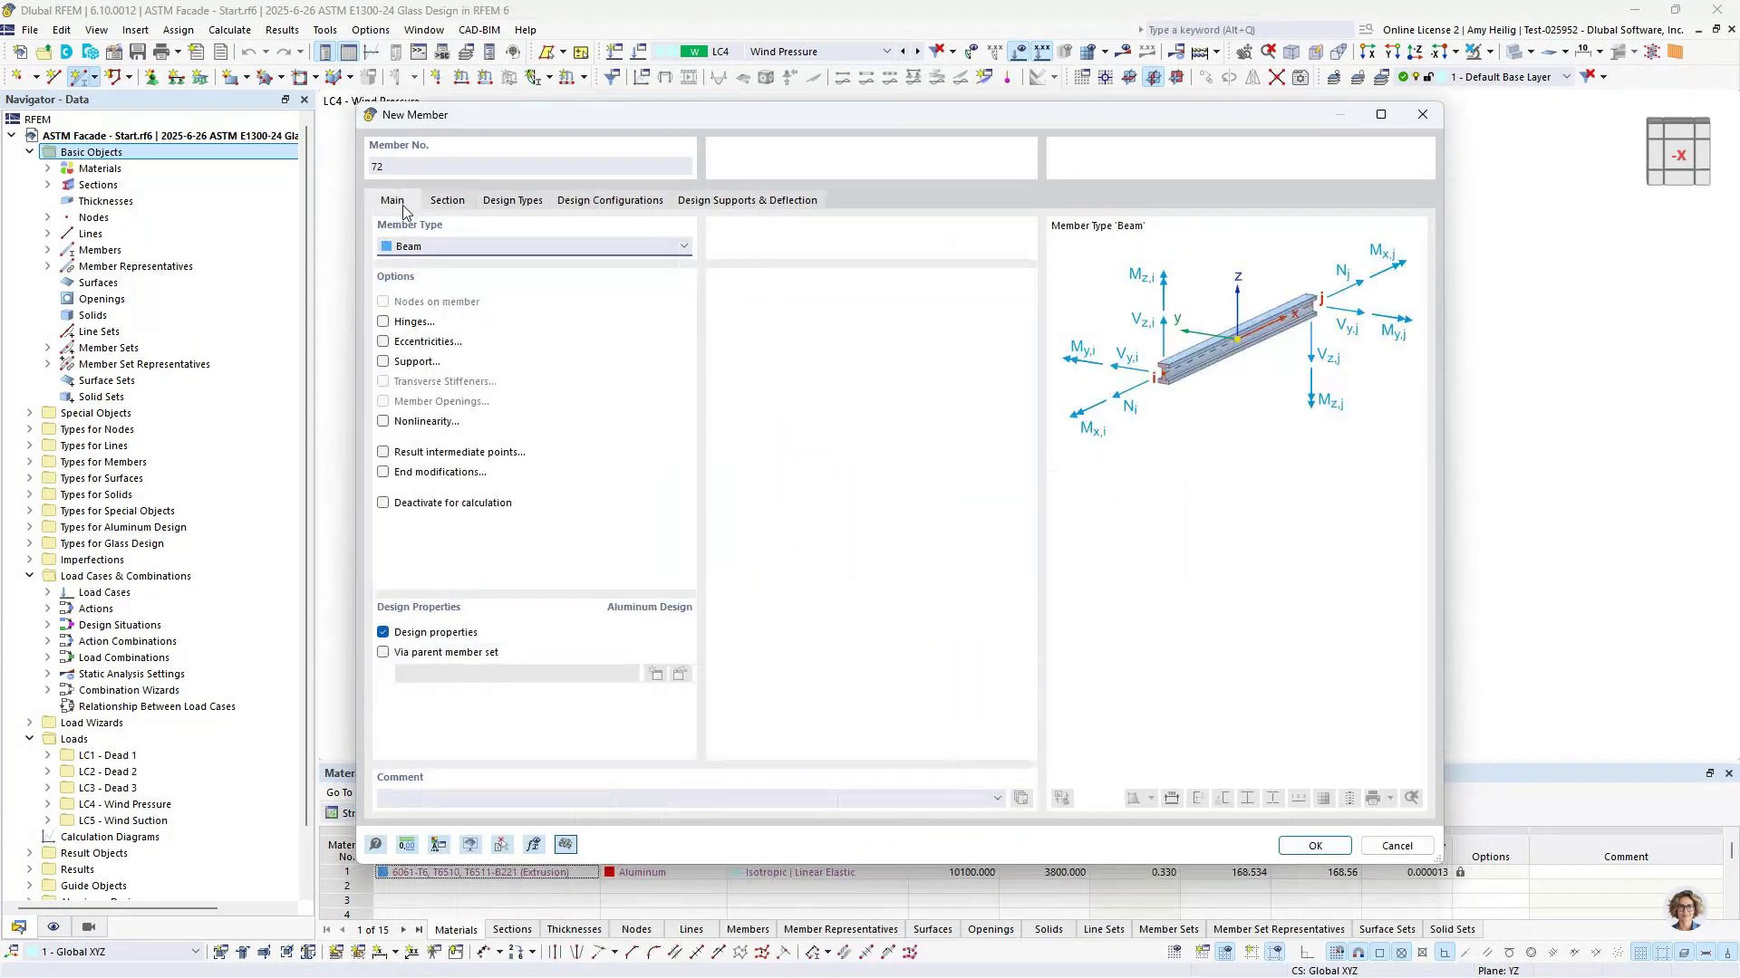
{"action": "left_click", "coordinate": [397, 323]}
{"action": "left_click", "coordinate": [502, 200]}
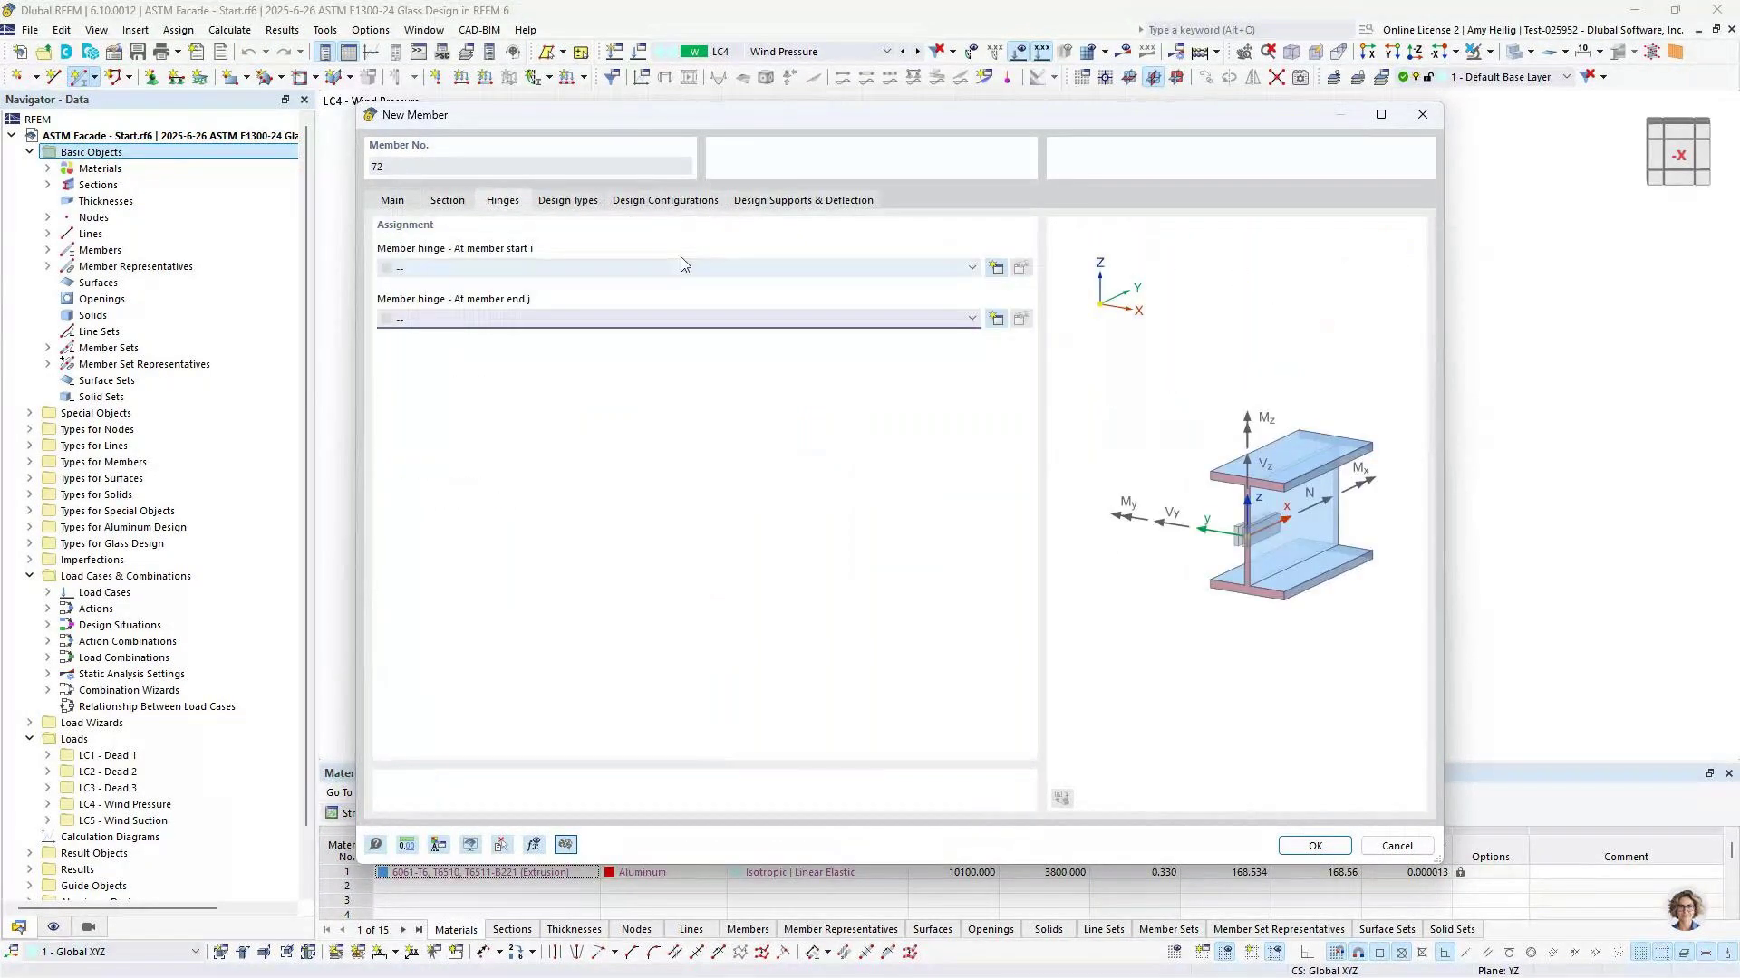
{"action": "left_click", "coordinate": [971, 268]}
{"action": "left_click", "coordinate": [970, 304]}
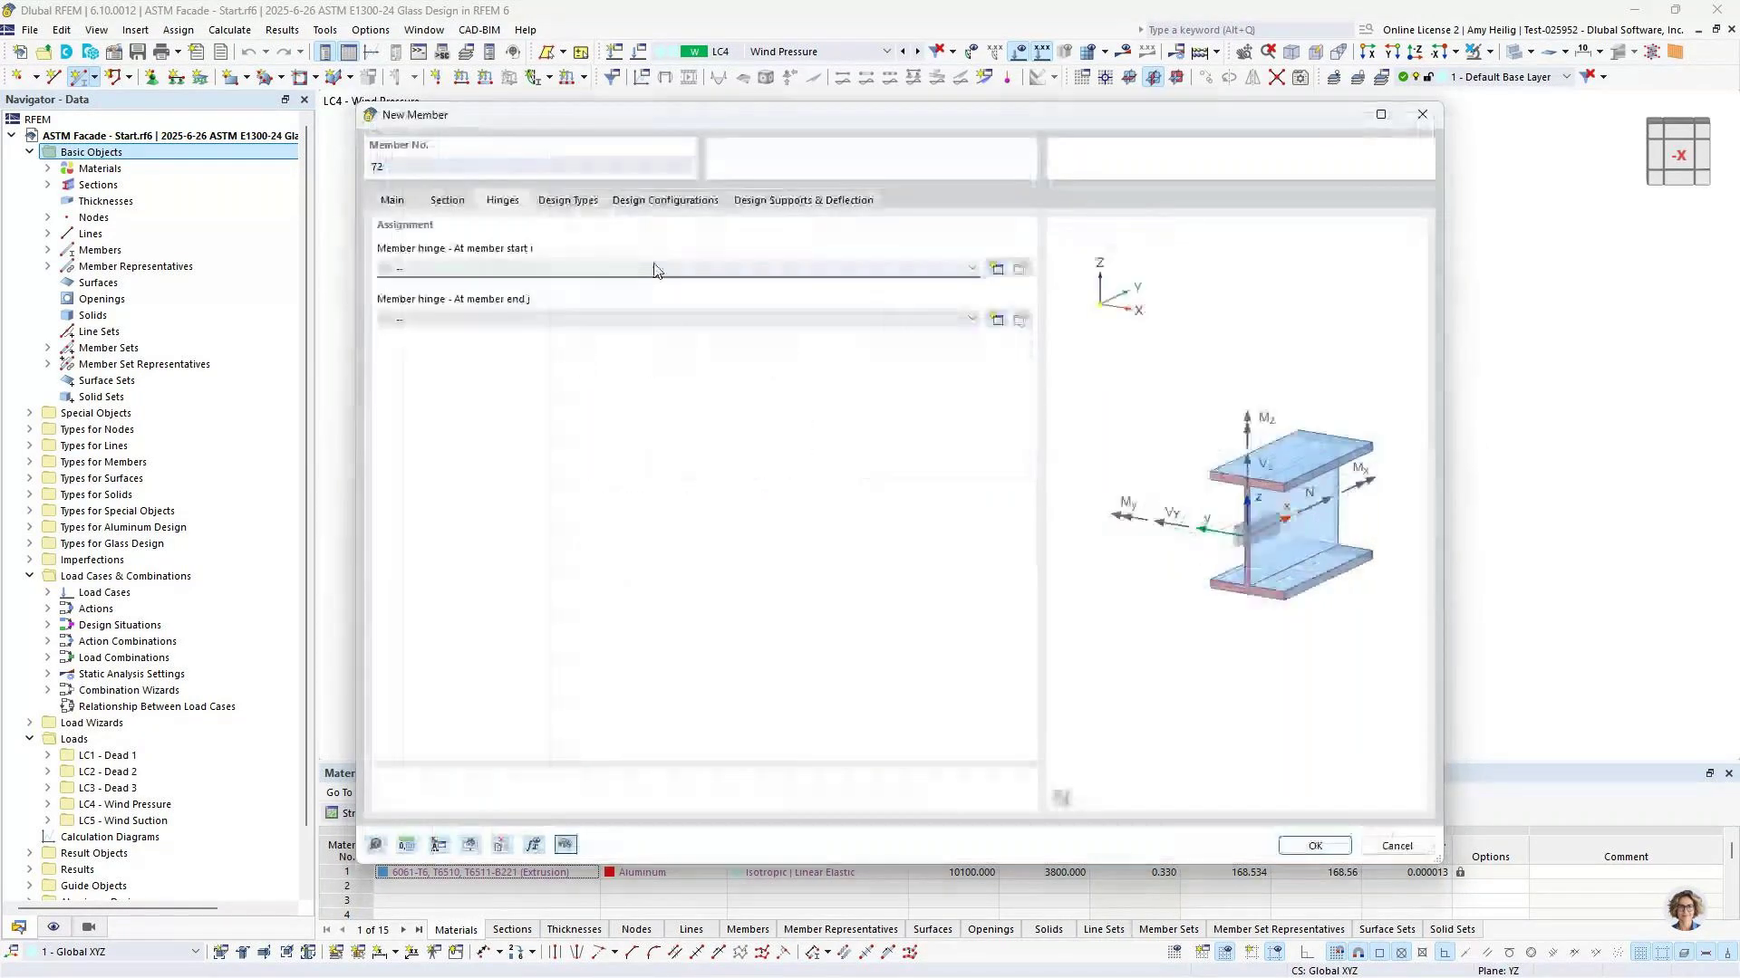
{"action": "left_click", "coordinate": [655, 269]}
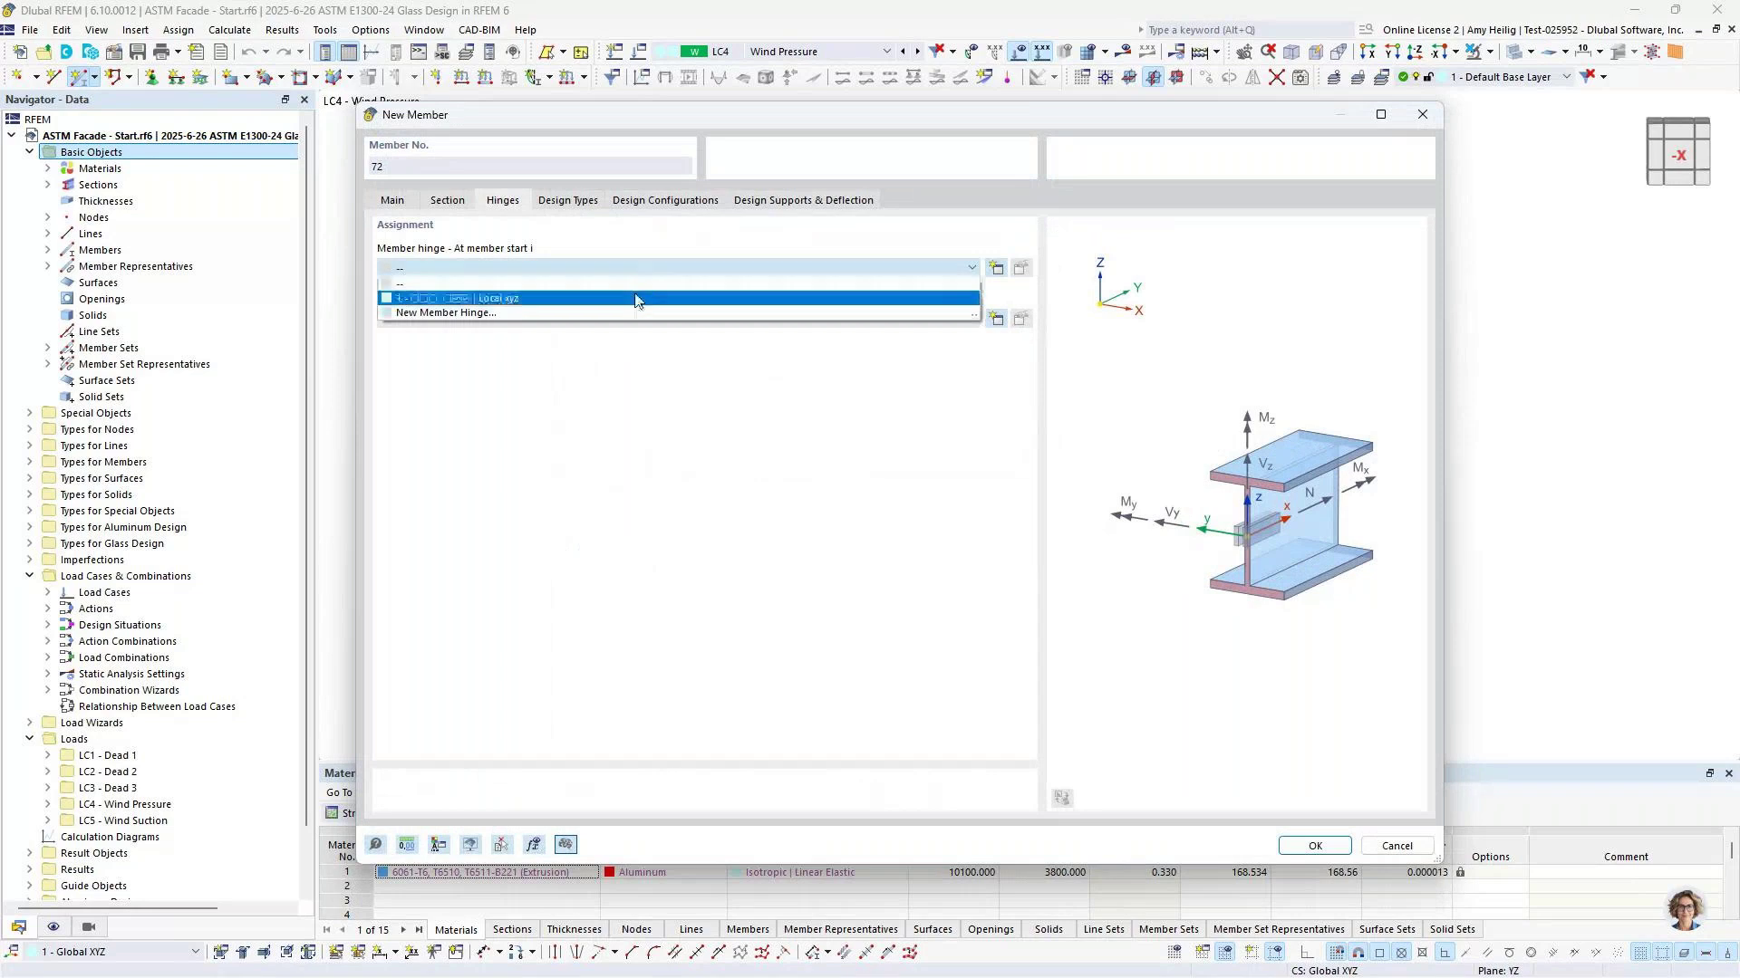
{"action": "left_click", "coordinate": [637, 299]}
{"action": "left_click", "coordinate": [632, 319]}
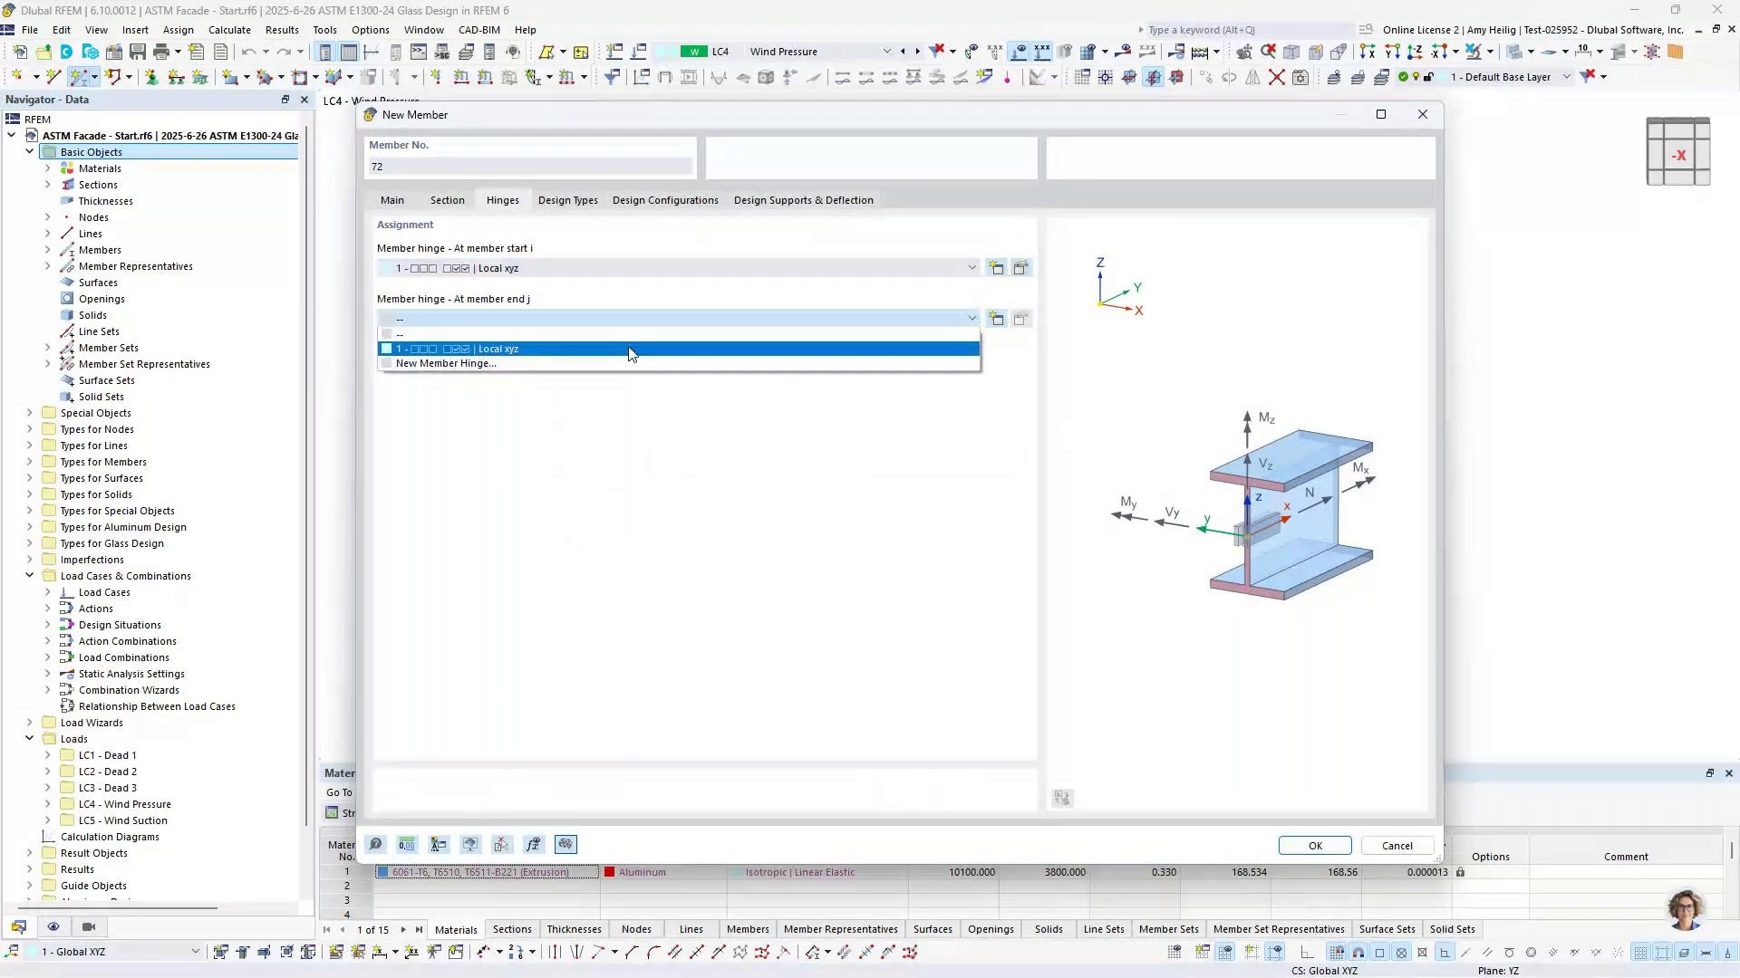
{"action": "left_click", "coordinate": [631, 350]}
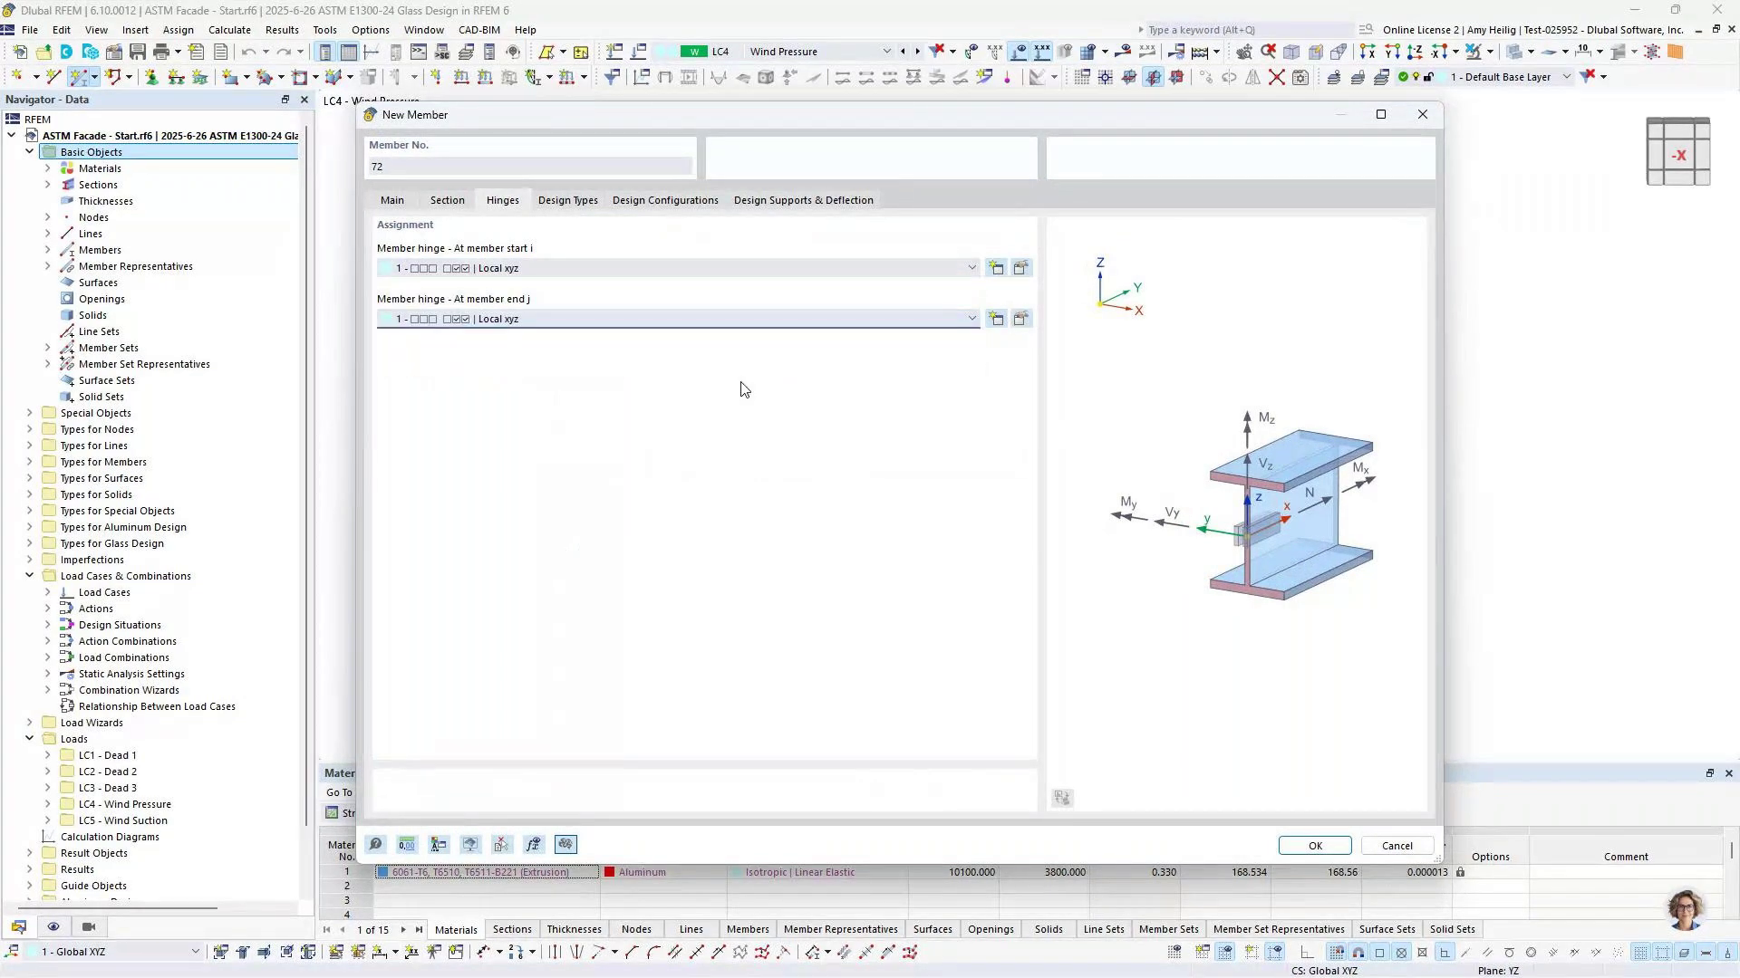
{"action": "left_click", "coordinate": [1420, 851]}
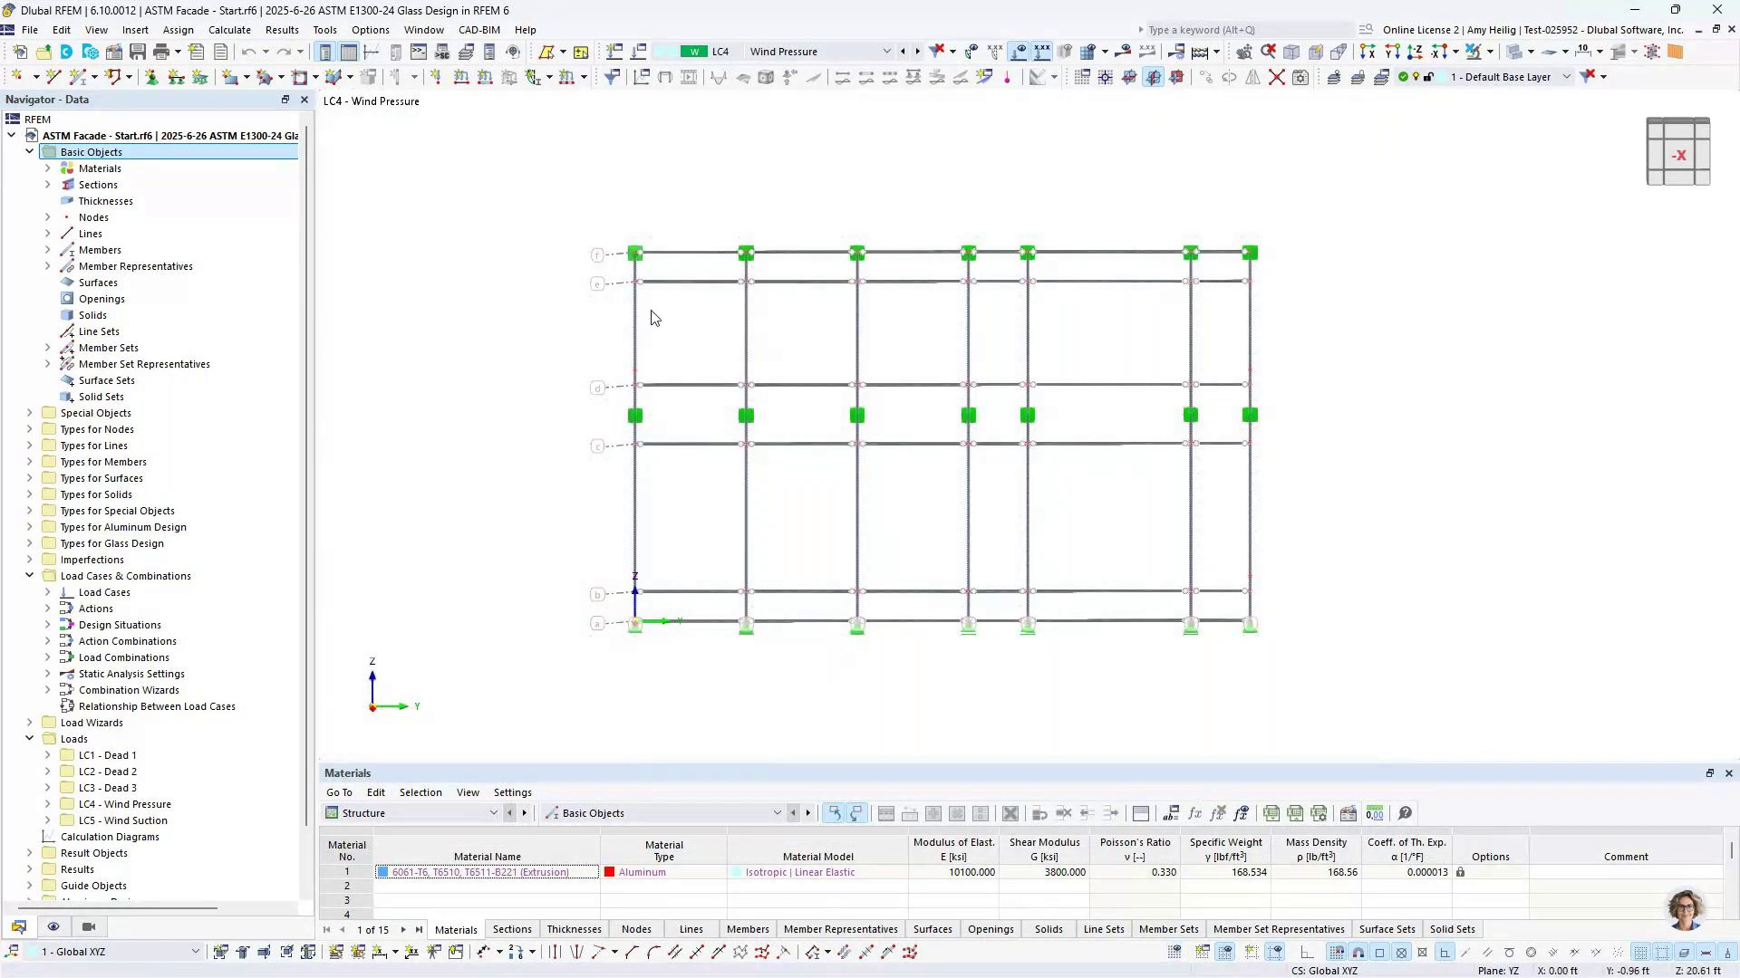
Isolate the short horizontal member just below the facade's top edge, between the last two mullions at the far Y end
{"action": "middle_click_drag", "start_coordinate": [1390, 369], "coordinate": [1265, 395], "text": "ctrl"}
{"action": "scroll", "coordinate": [1201, 304], "scroll_direction": "up", "scroll_amount": 6}
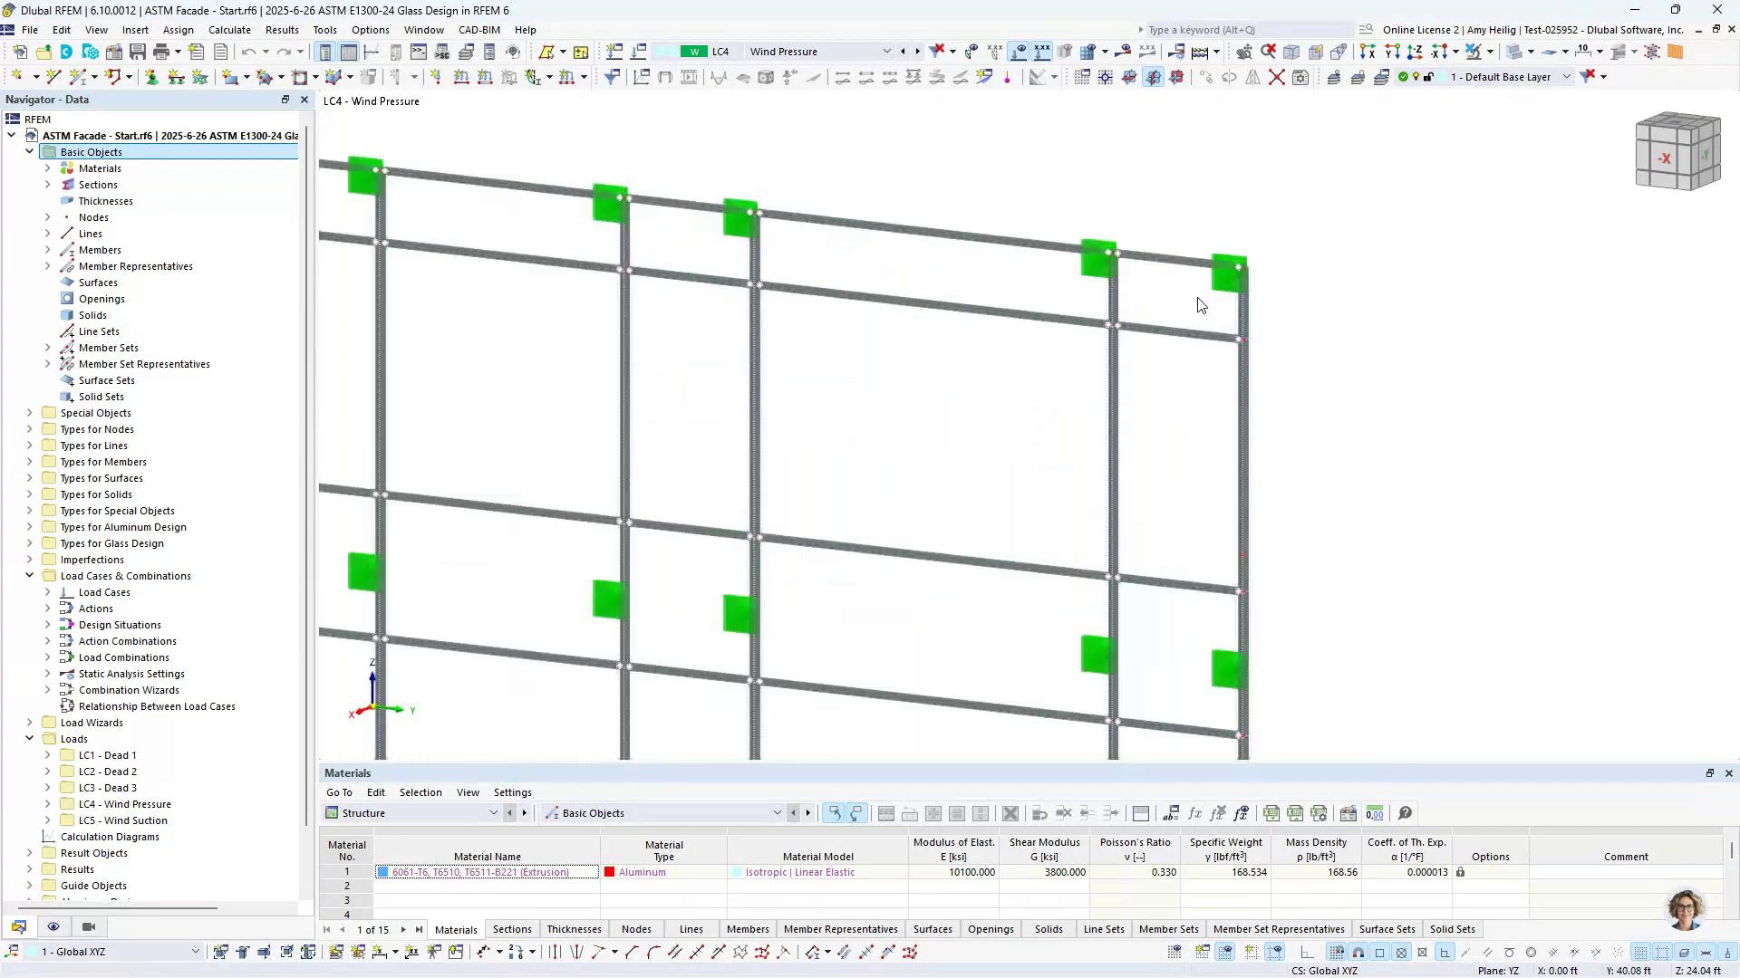
{"action": "scroll", "coordinate": [1201, 305], "scroll_direction": "up", "scroll_amount": 5}
{"action": "left_click_drag", "start_coordinate": [1060, 491], "coordinate": [938, 356]}
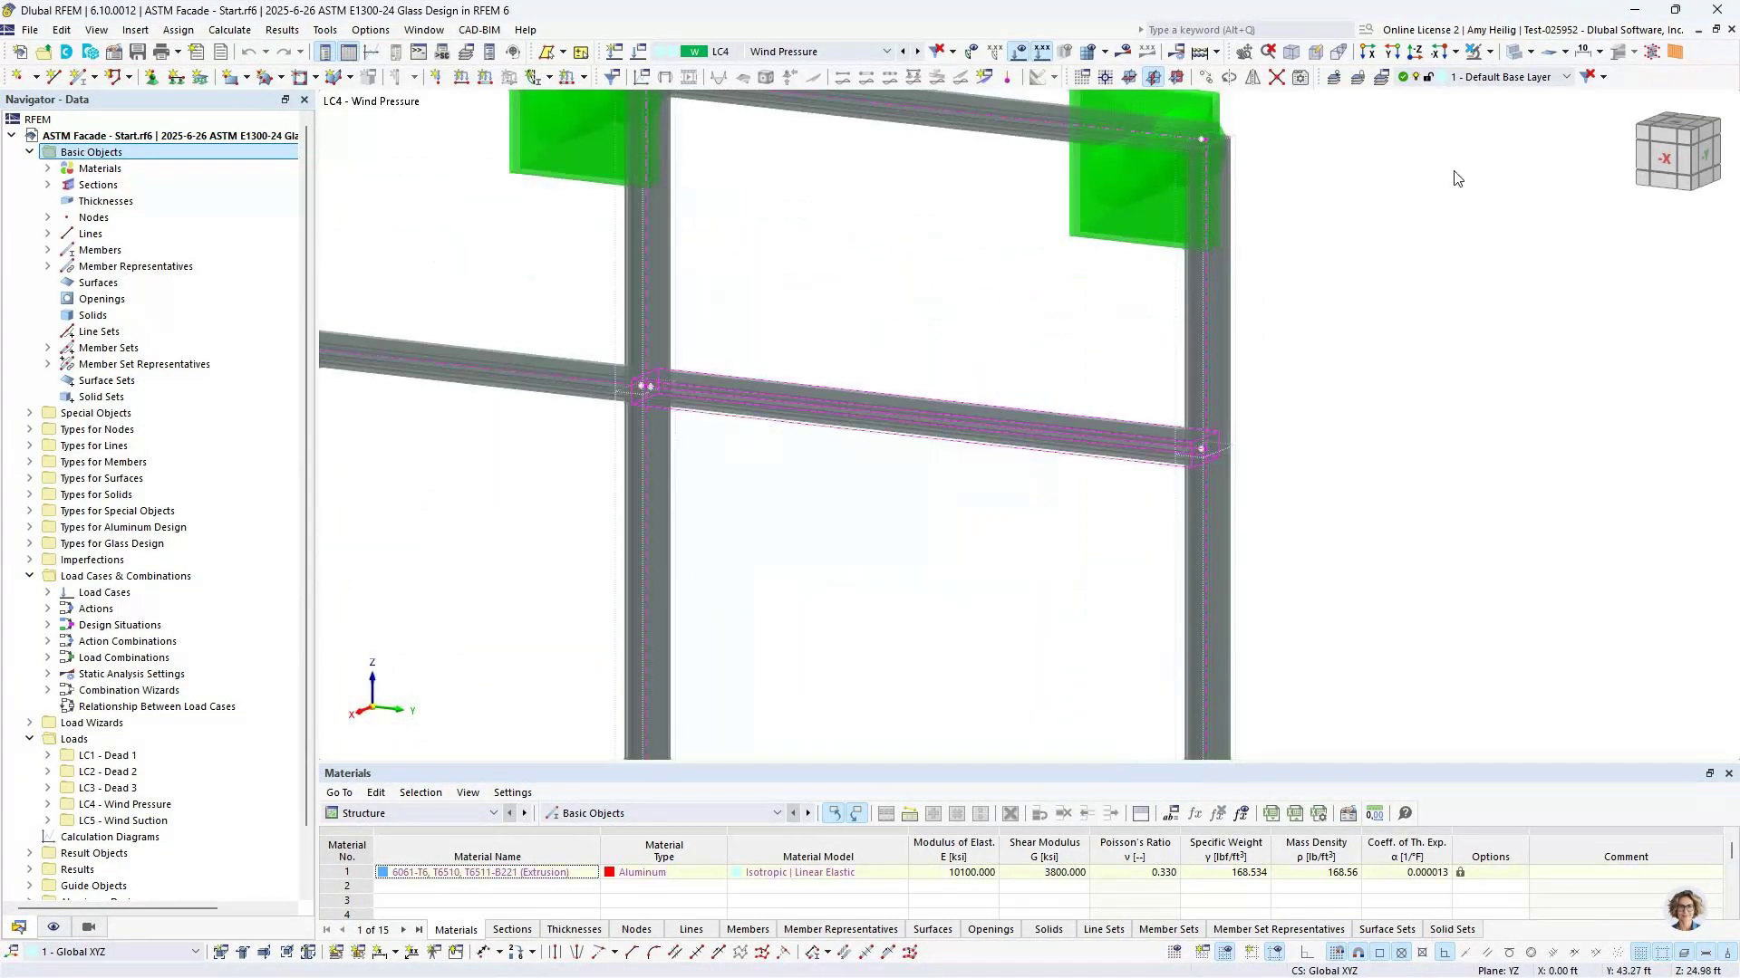
{"action": "left_click", "coordinate": [1487, 57]}
{"action": "left_click", "coordinate": [1504, 77]}
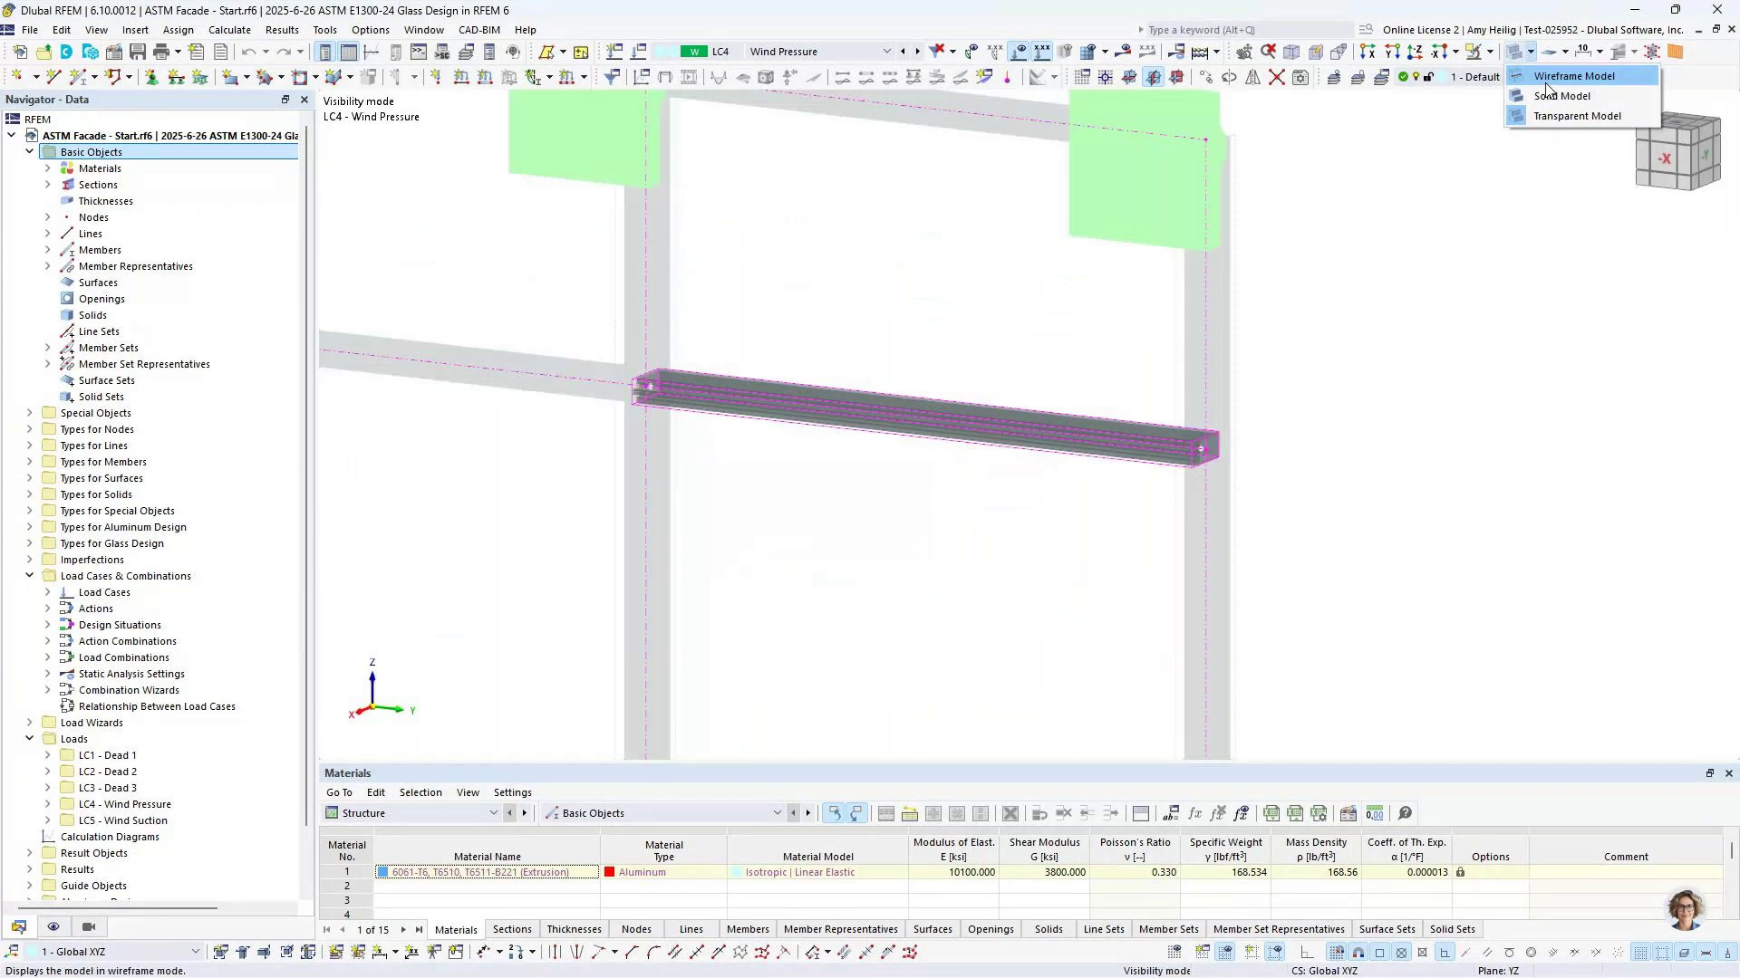
Show the isolated member as a solid model and examine its extrusion profile at the cut end
{"action": "middle_click_drag", "start_coordinate": [1325, 469], "coordinate": [1114, 467], "text": "ctrl"}
{"action": "scroll", "coordinate": [1067, 470], "scroll_direction": "up", "scroll_amount": 2}
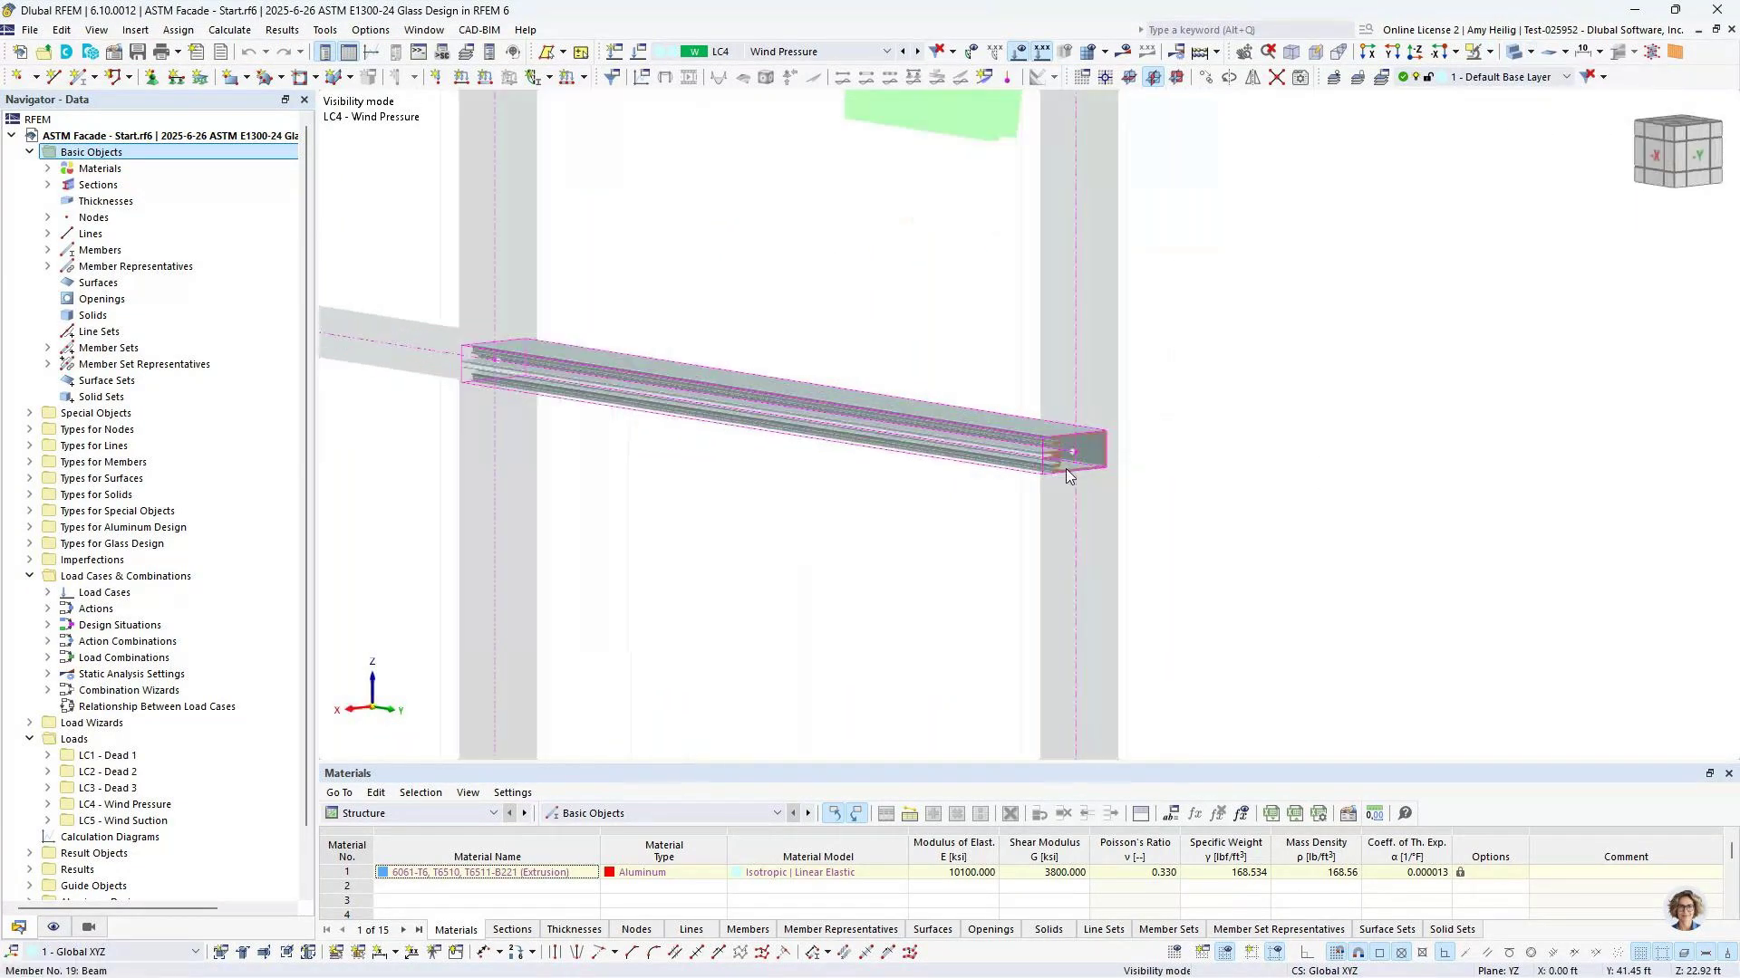
{"action": "scroll", "coordinate": [1067, 470], "scroll_direction": "up", "scroll_amount": 2}
{"action": "scroll", "coordinate": [1069, 468], "scroll_direction": "up", "scroll_amount": 2}
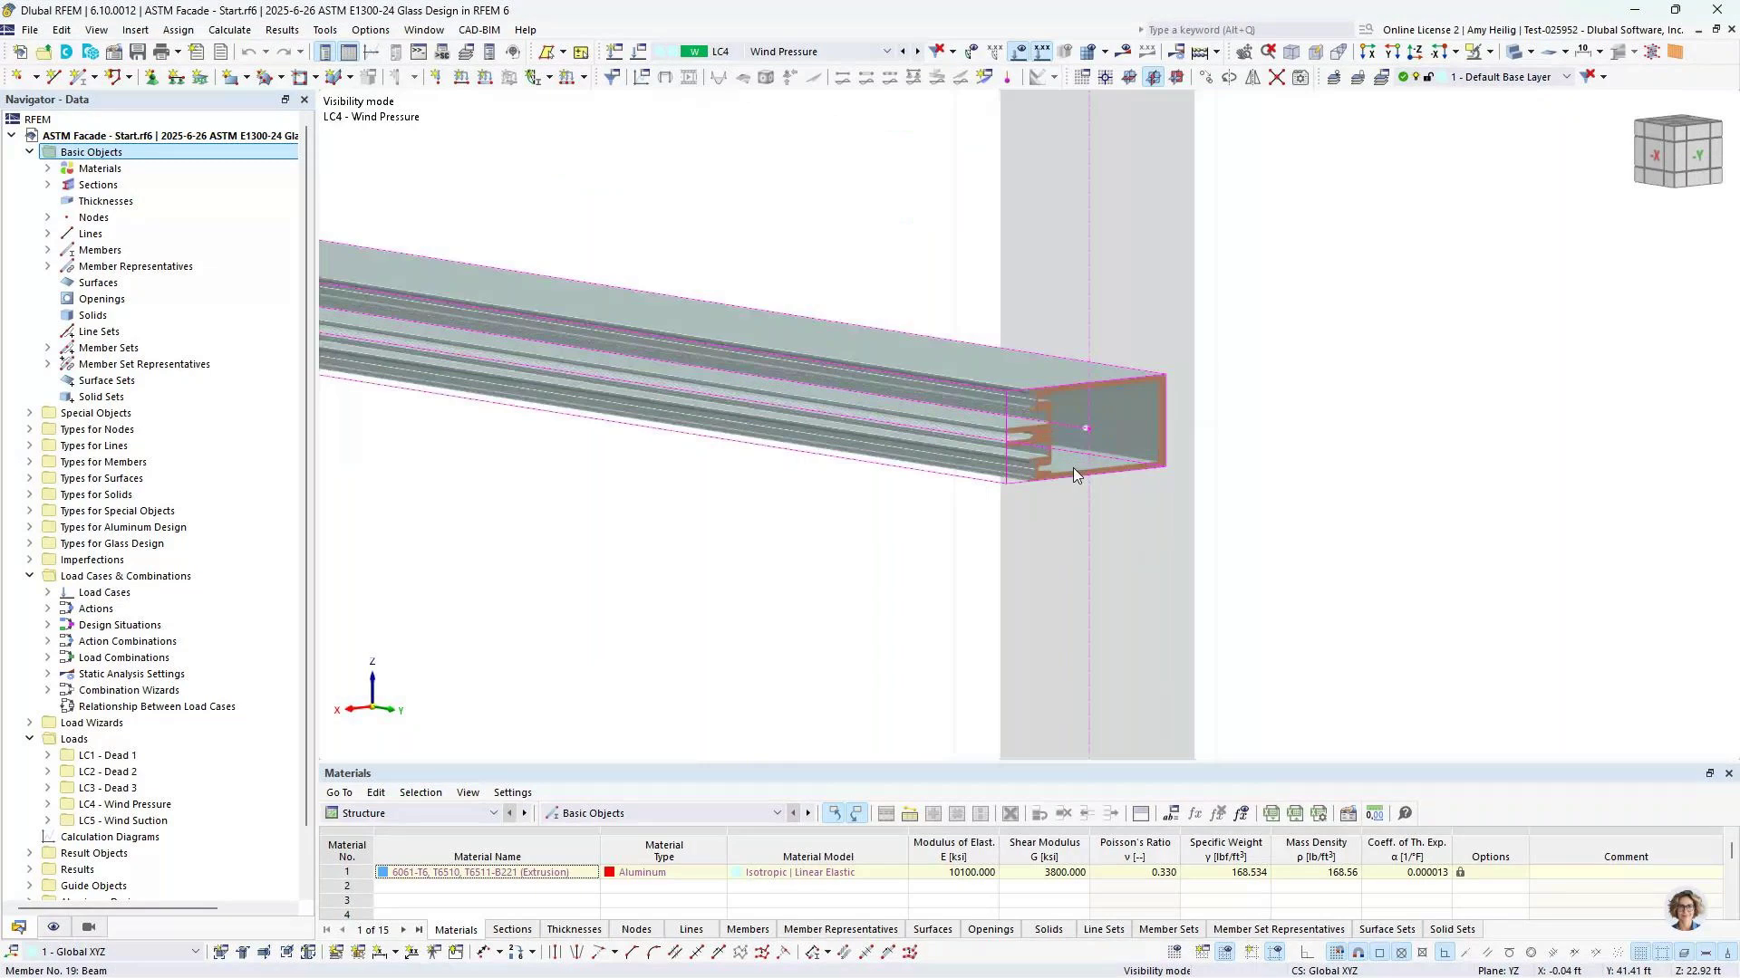
{"action": "scroll", "coordinate": [1073, 468], "scroll_direction": "up", "scroll_amount": 2}
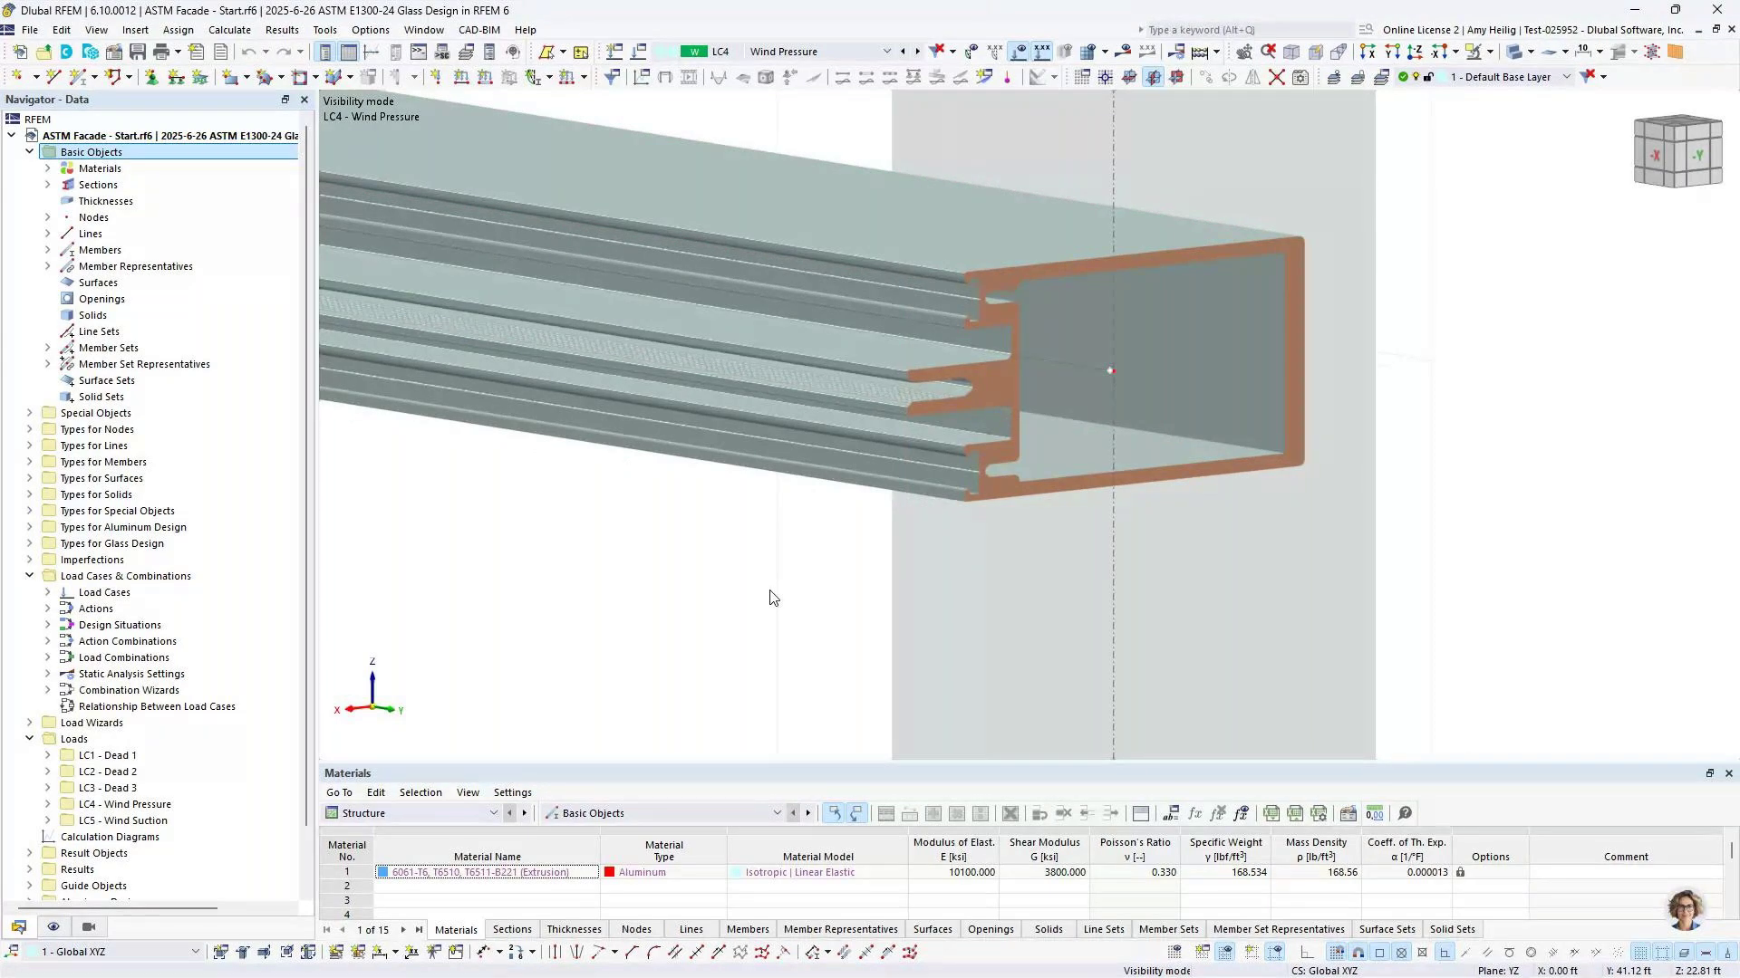
Cancel visibility mode to show the whole facade again and return to the -X view
{"action": "scroll", "coordinate": [772, 598], "scroll_direction": "down", "scroll_amount": 5}
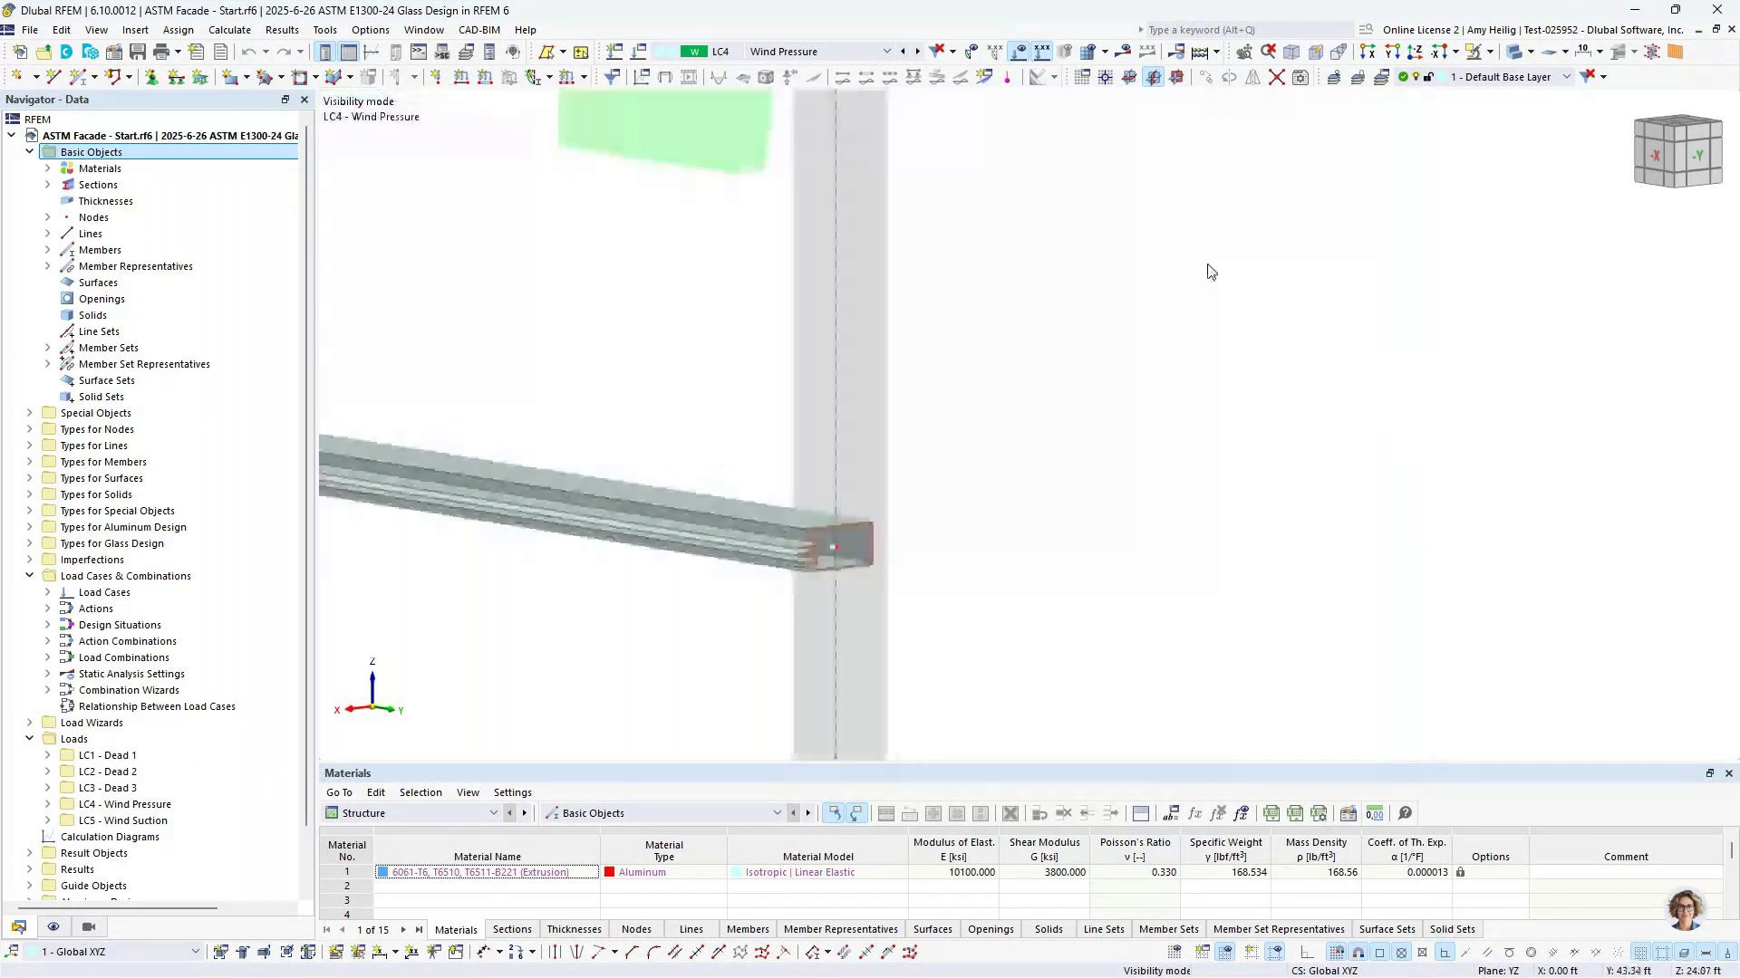
{"action": "left_click", "coordinate": [1490, 52]}
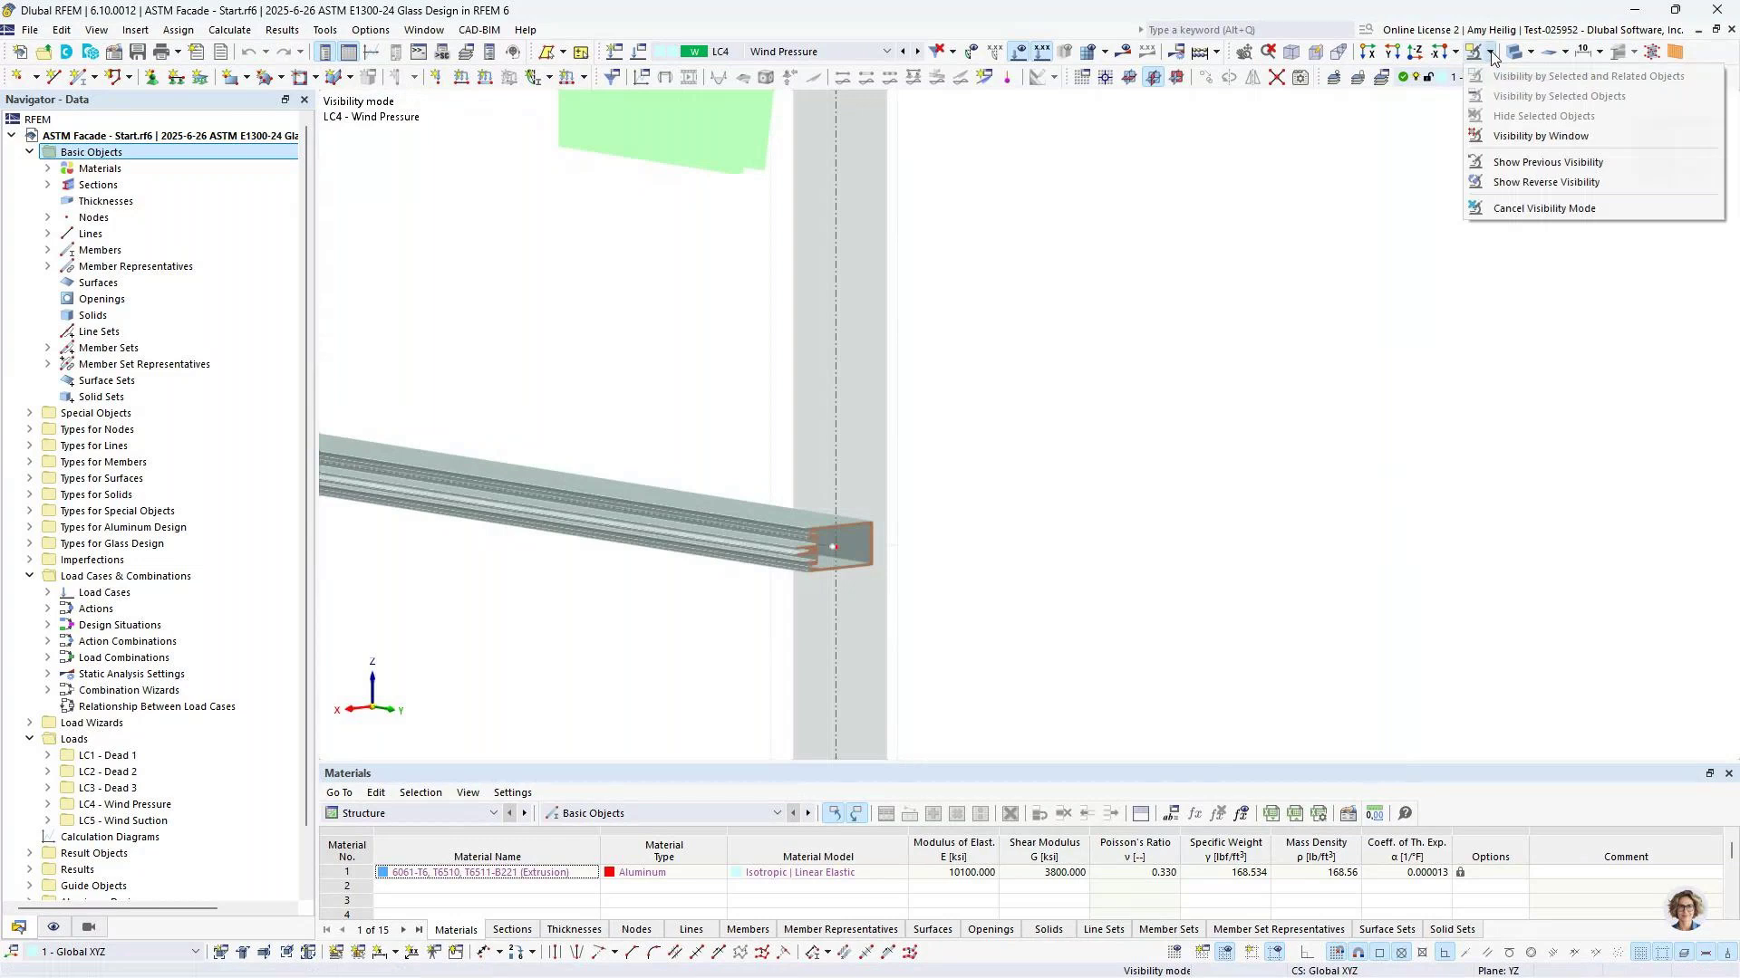
{"action": "left_click", "coordinate": [1515, 209]}
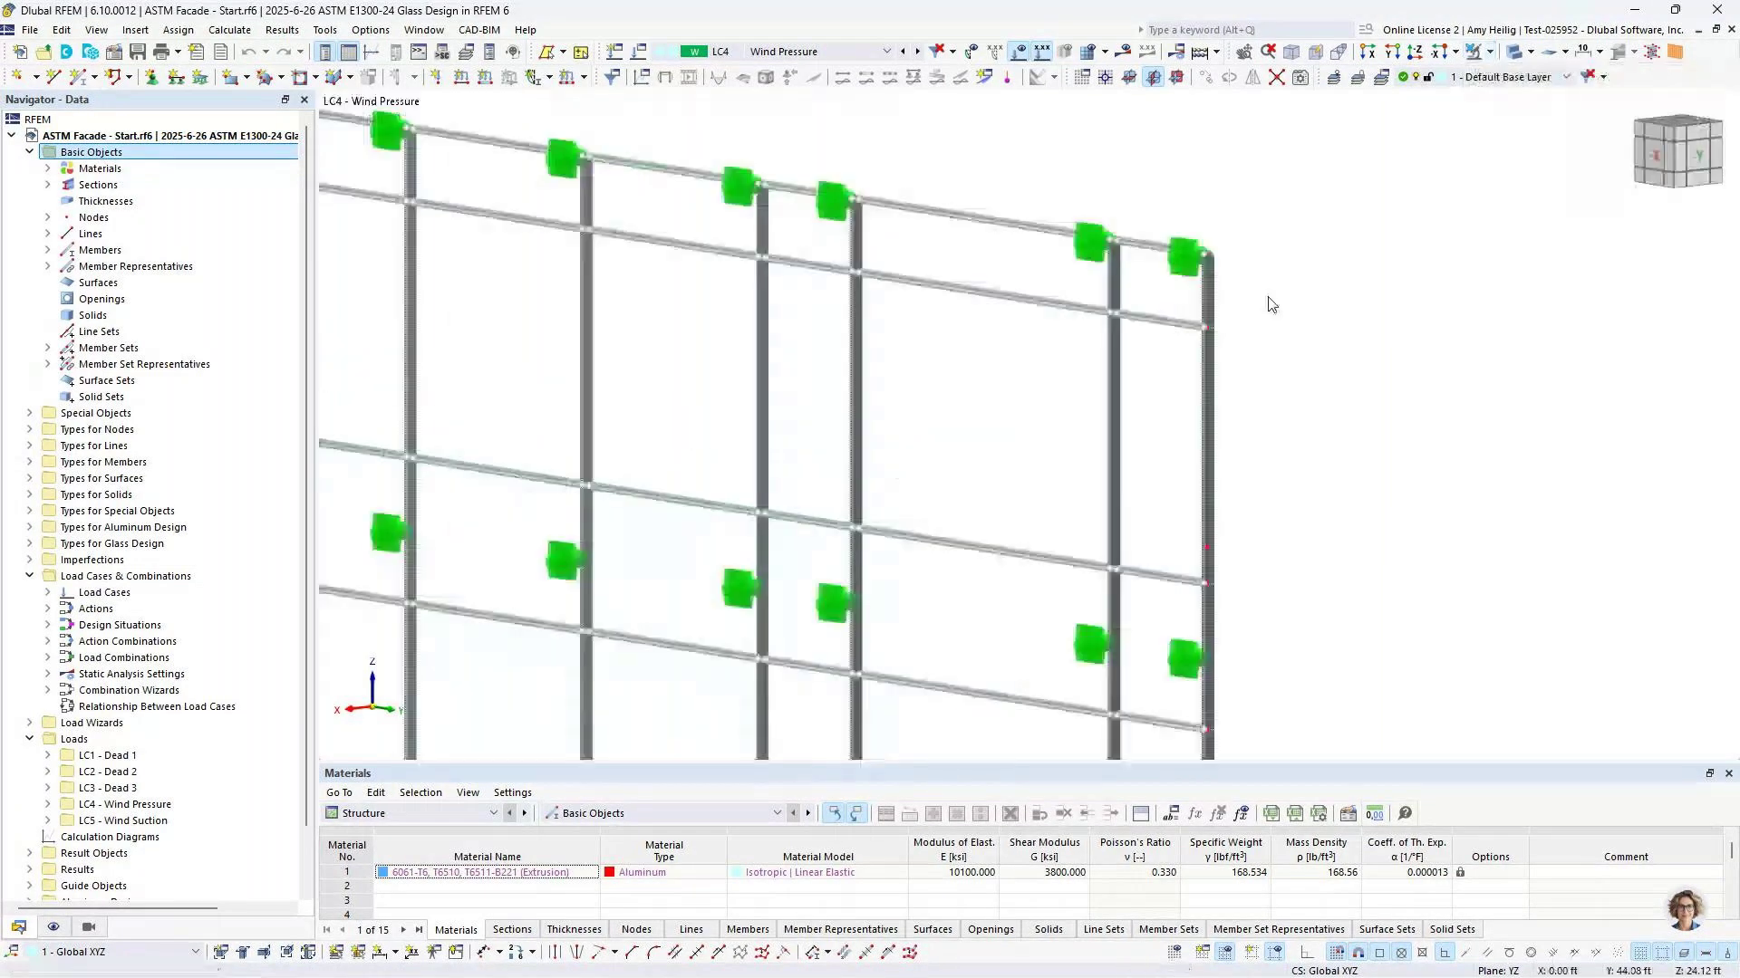
{"action": "scroll", "coordinate": [1273, 322], "scroll_direction": "down", "scroll_amount": 2}
{"action": "middle_click_drag", "start_coordinate": [1271, 341], "coordinate": [1606, 243], "text": "ctrl"}
{"action": "left_click", "coordinate": [1665, 153]}
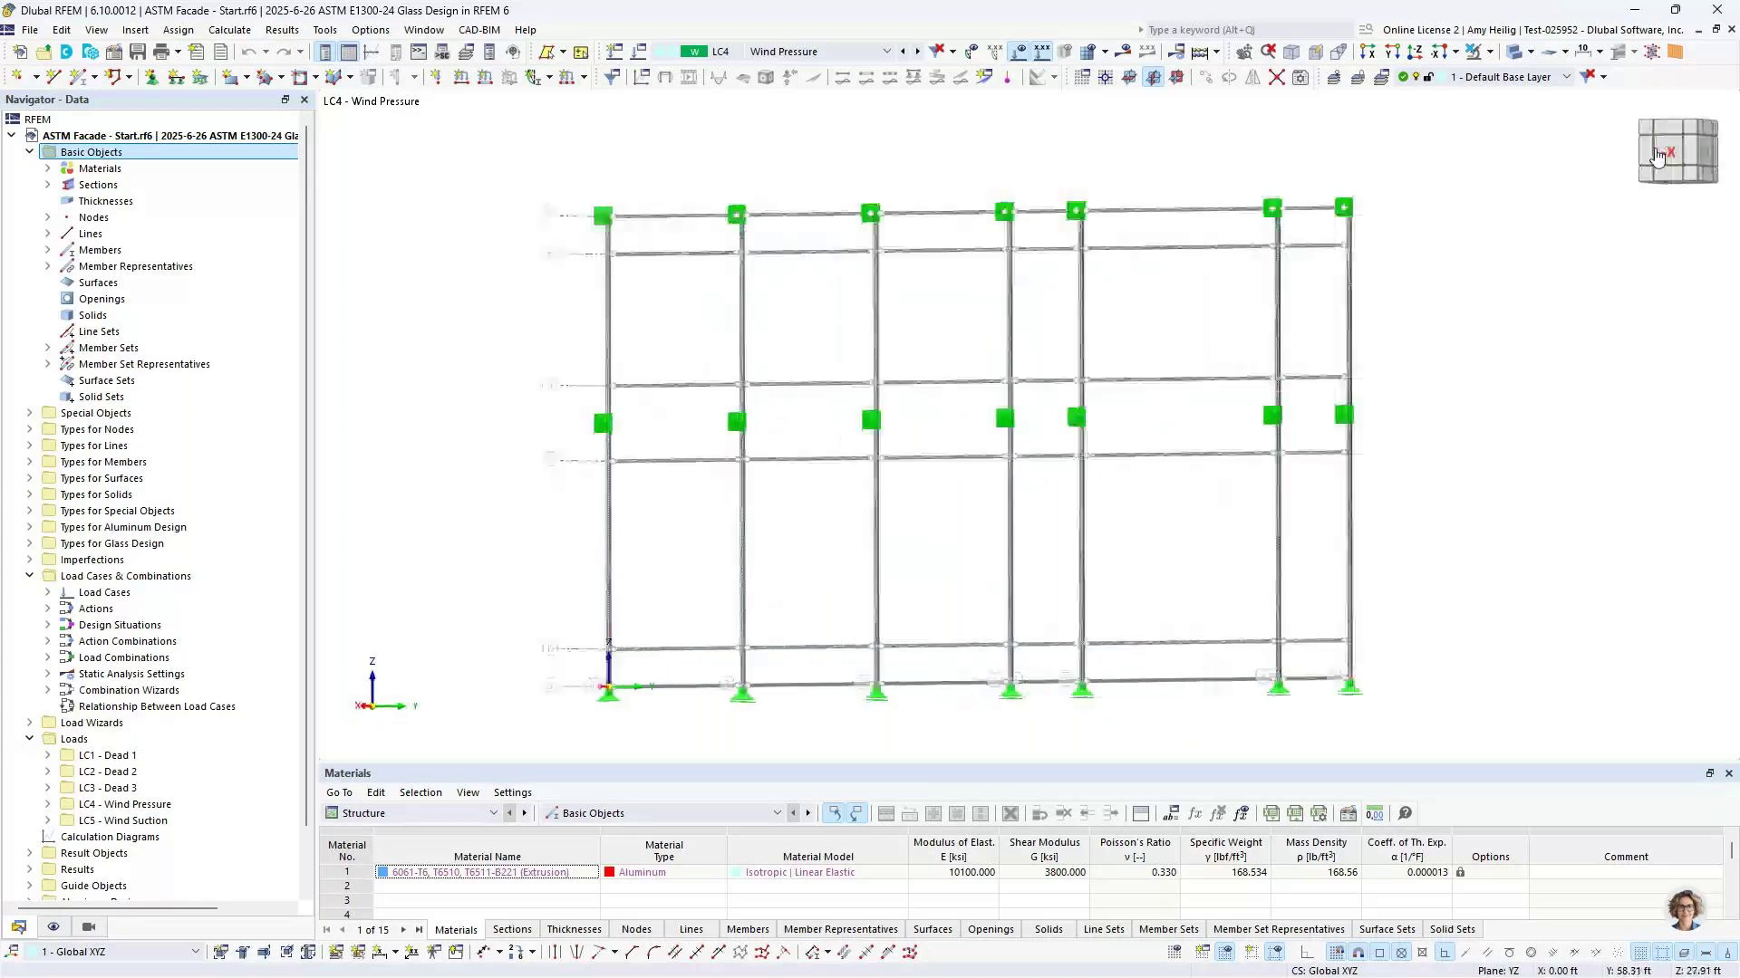
Review nodal support types 6, 7 and 8, highlighting where each is assigned on the facade, and collapse the node types
{"action": "left_click", "coordinate": [30, 577]}
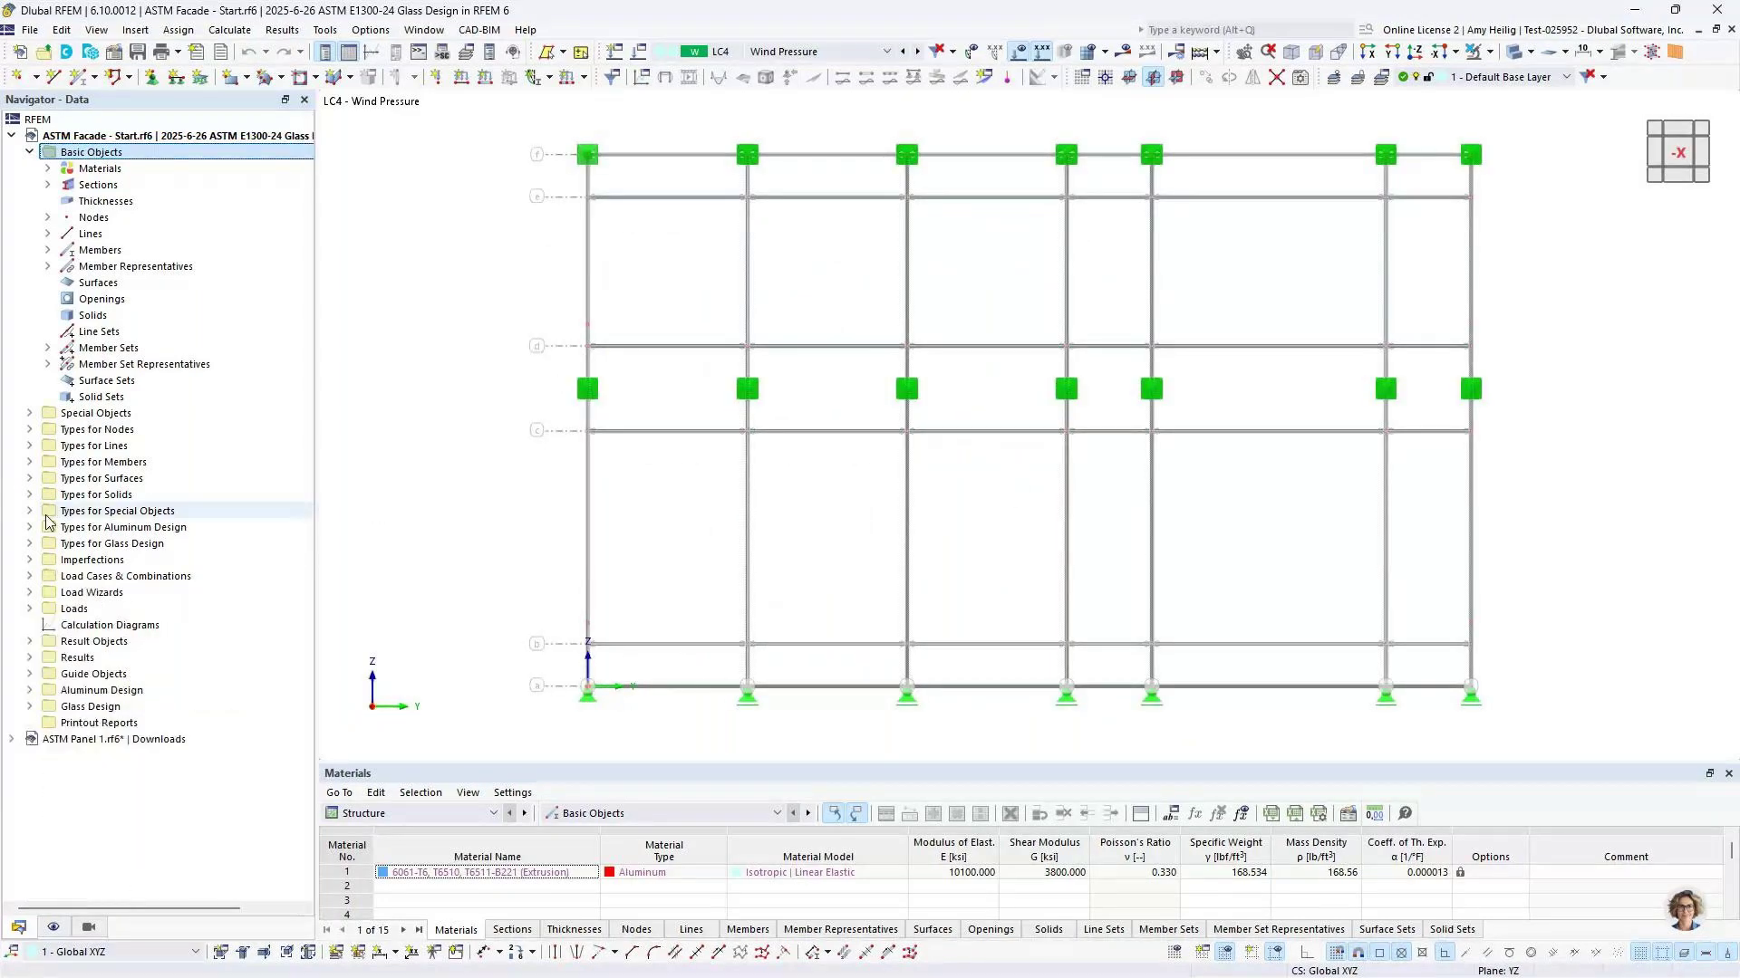
{"action": "left_click", "coordinate": [30, 430]}
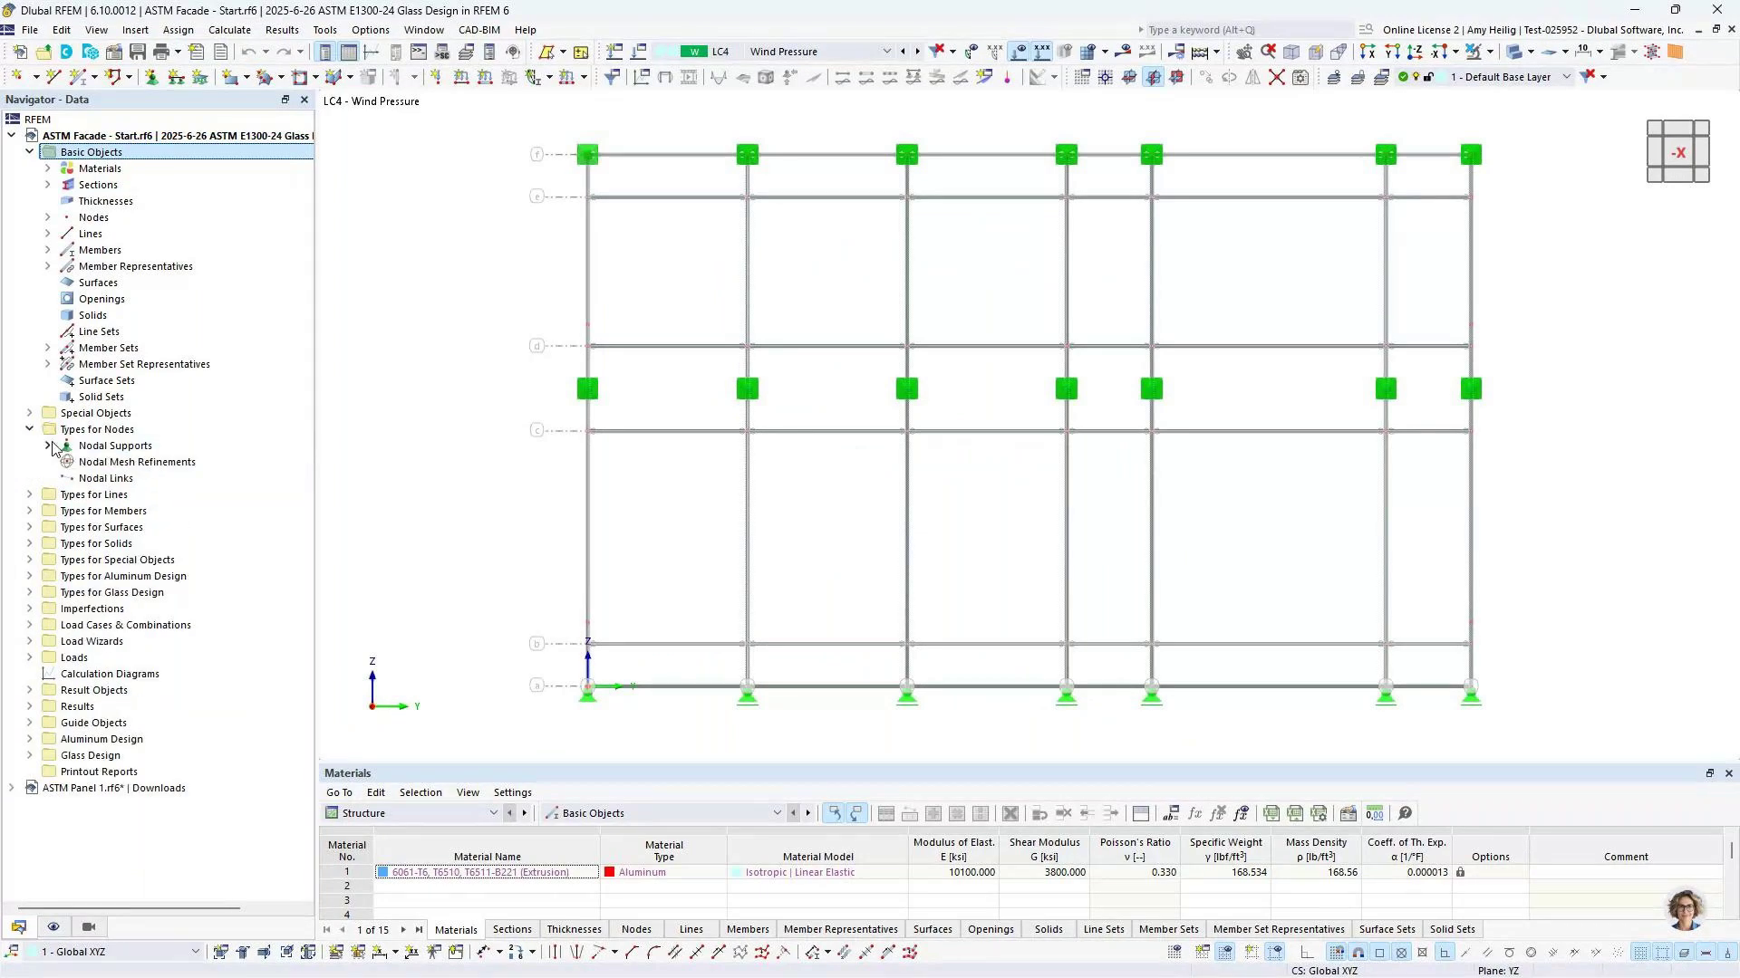
{"action": "left_click", "coordinate": [121, 544]}
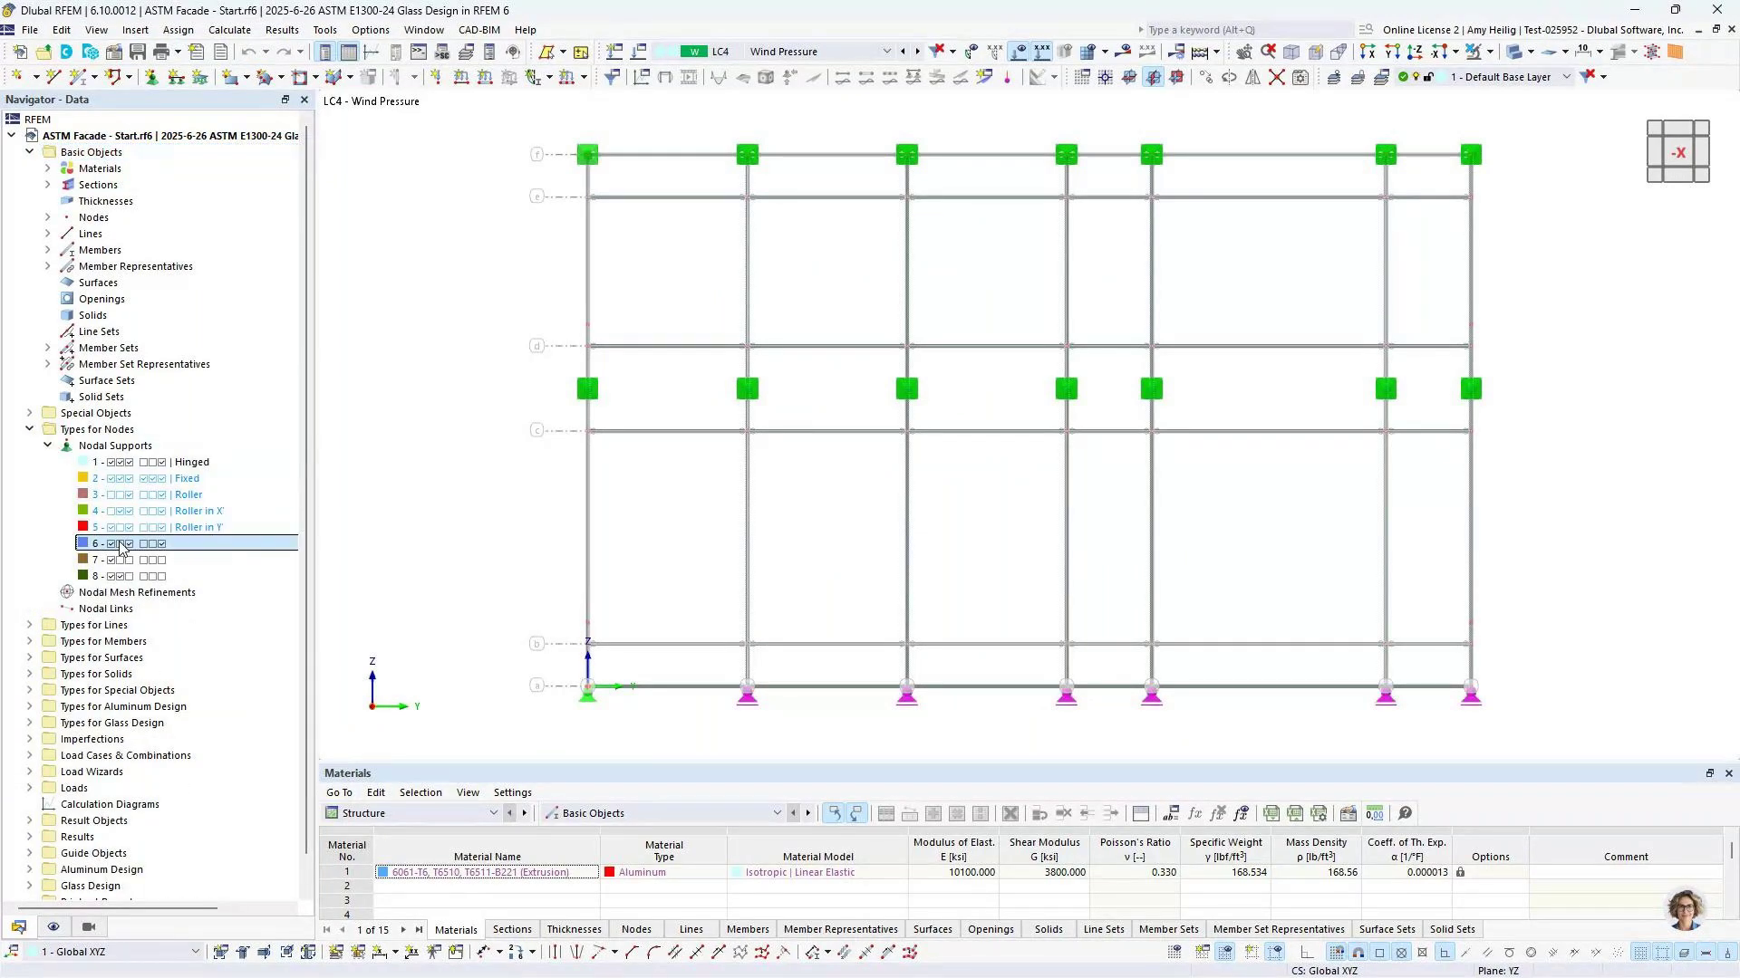
{"action": "left_click", "coordinate": [119, 562]}
{"action": "left_click", "coordinate": [115, 578]}
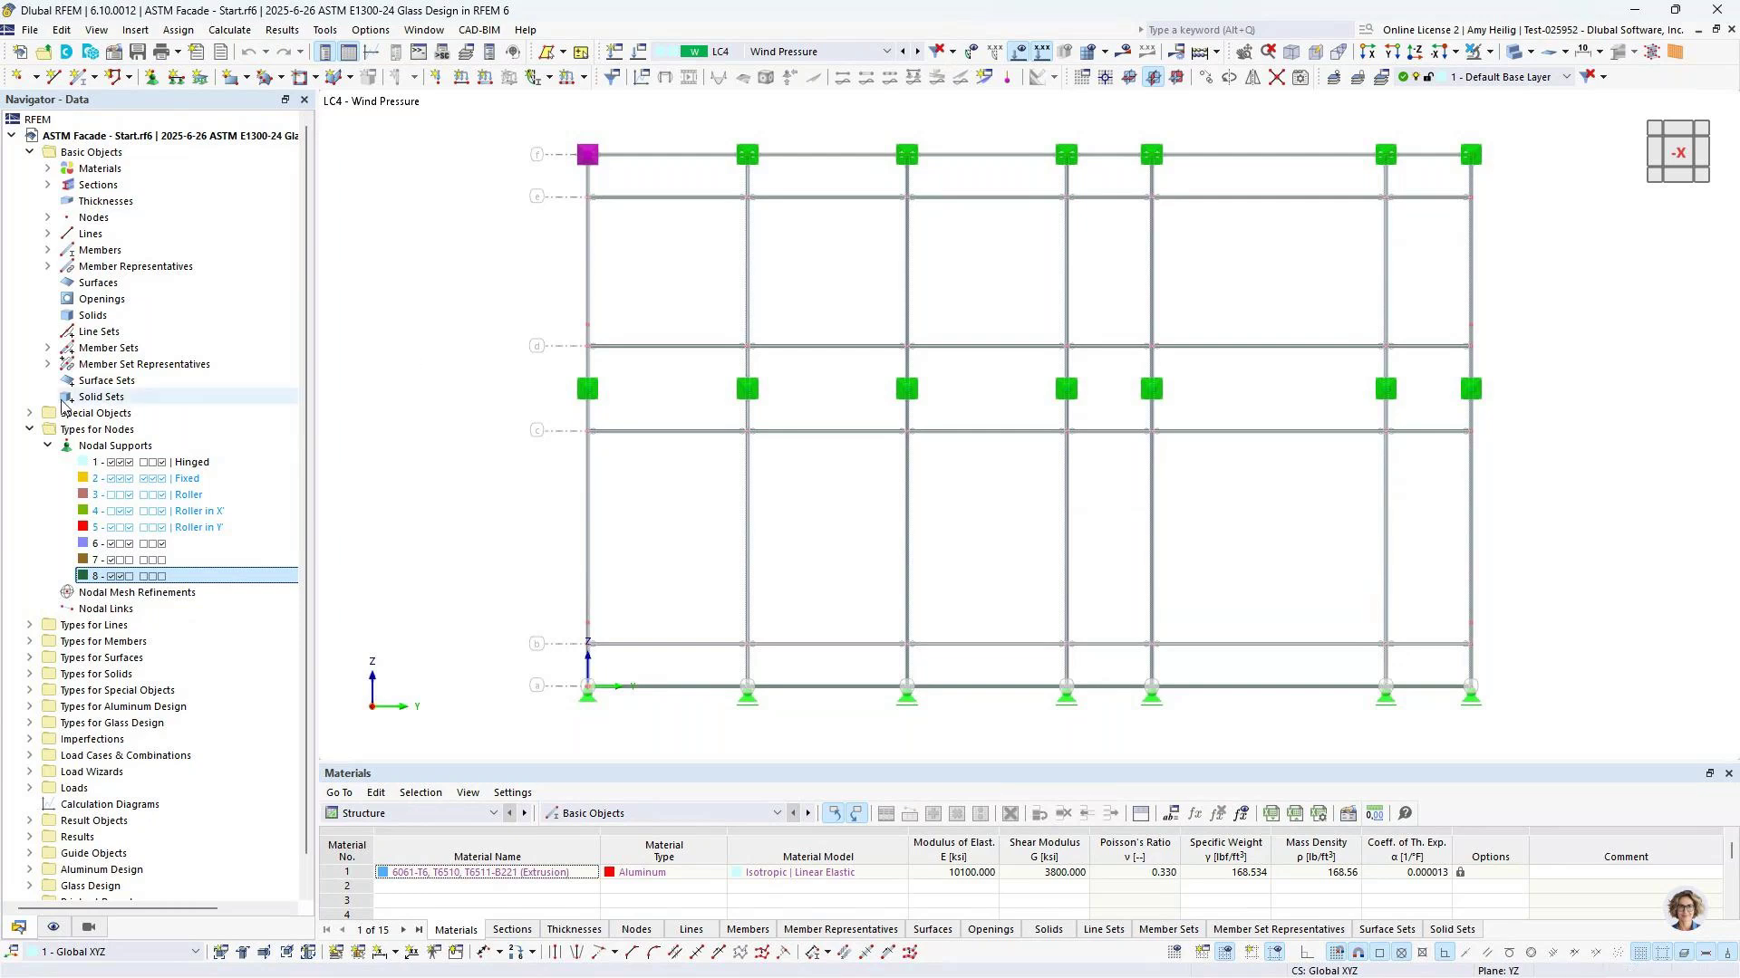
{"action": "left_click", "coordinate": [47, 446]}
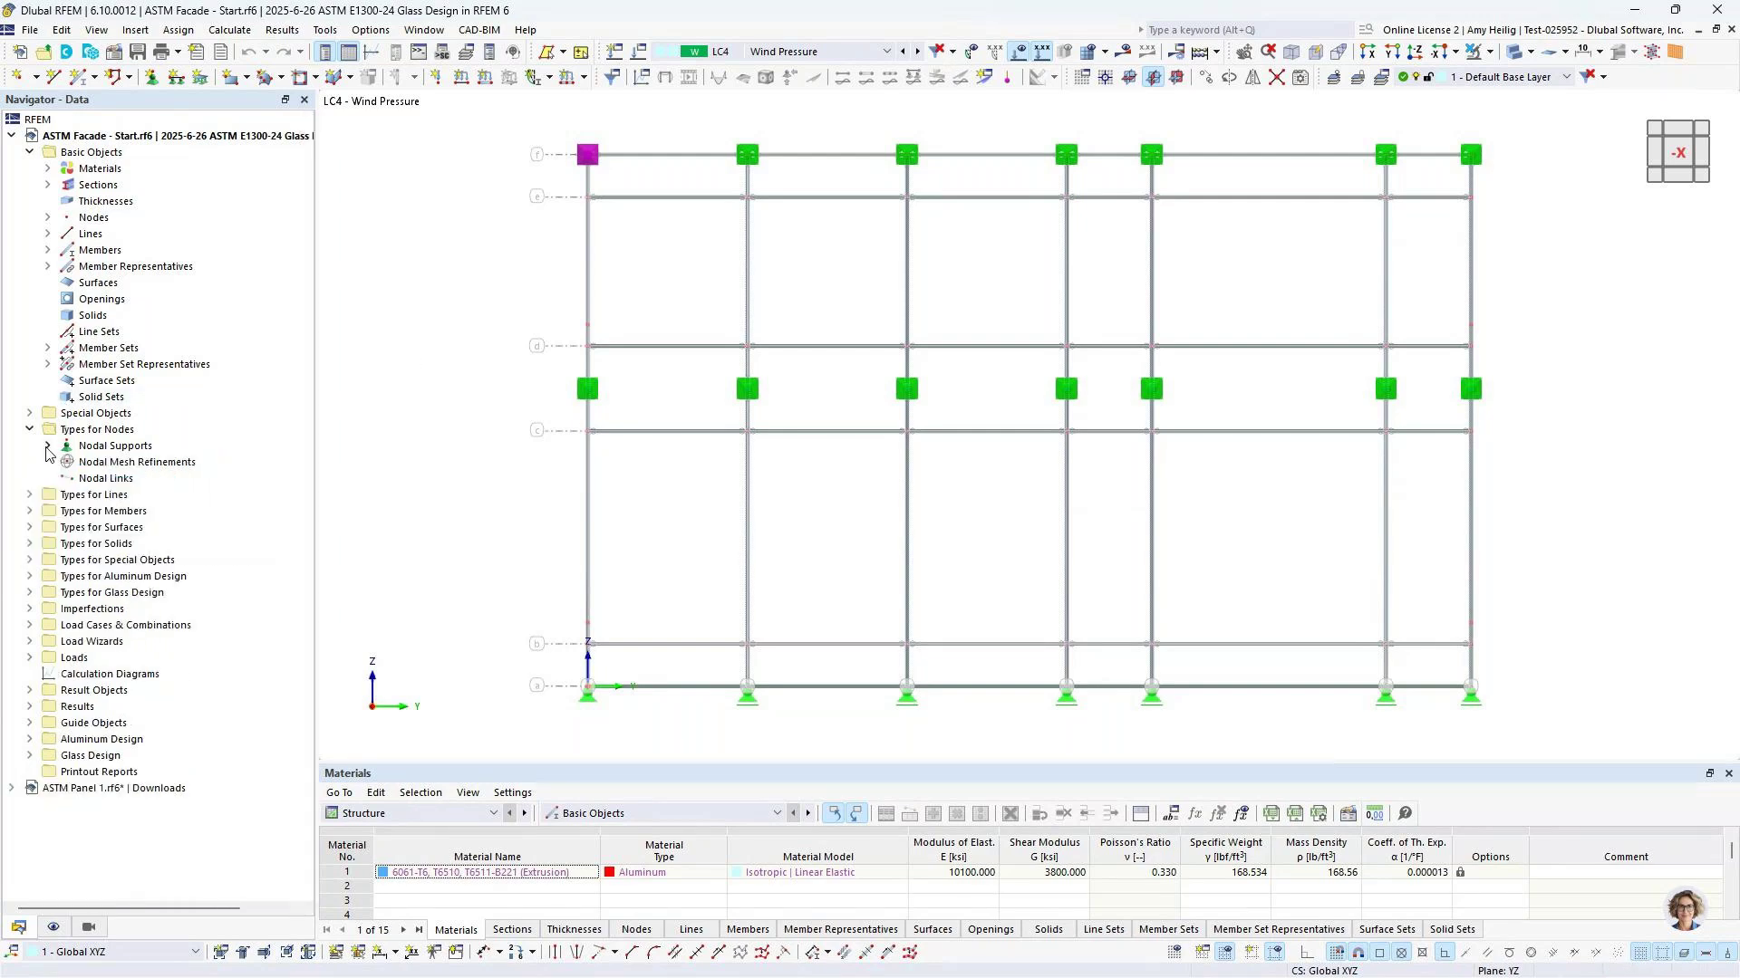
{"action": "left_click", "coordinate": [47, 447]}
{"action": "left_click", "coordinate": [47, 447]}
{"action": "left_click", "coordinate": [30, 431]}
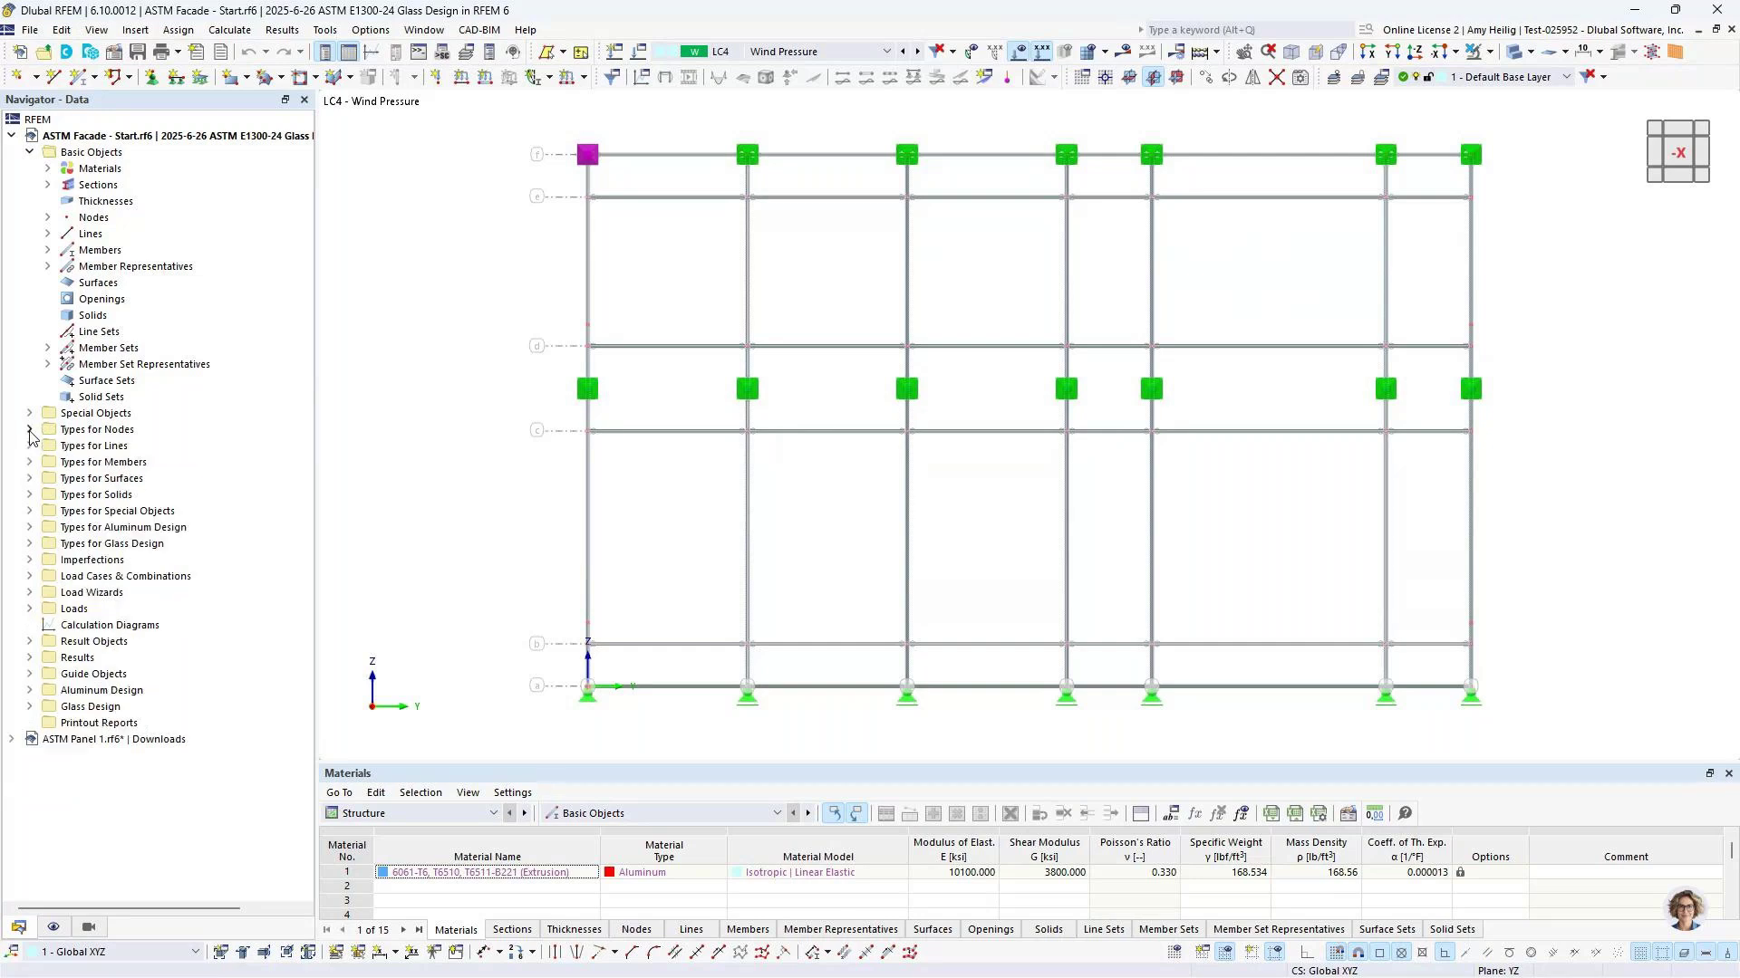
Start a new rectangular surface and create a new thickness of type Glass Composition for it
{"action": "scroll", "coordinate": [412, 484], "scroll_direction": "down", "scroll_amount": 1}
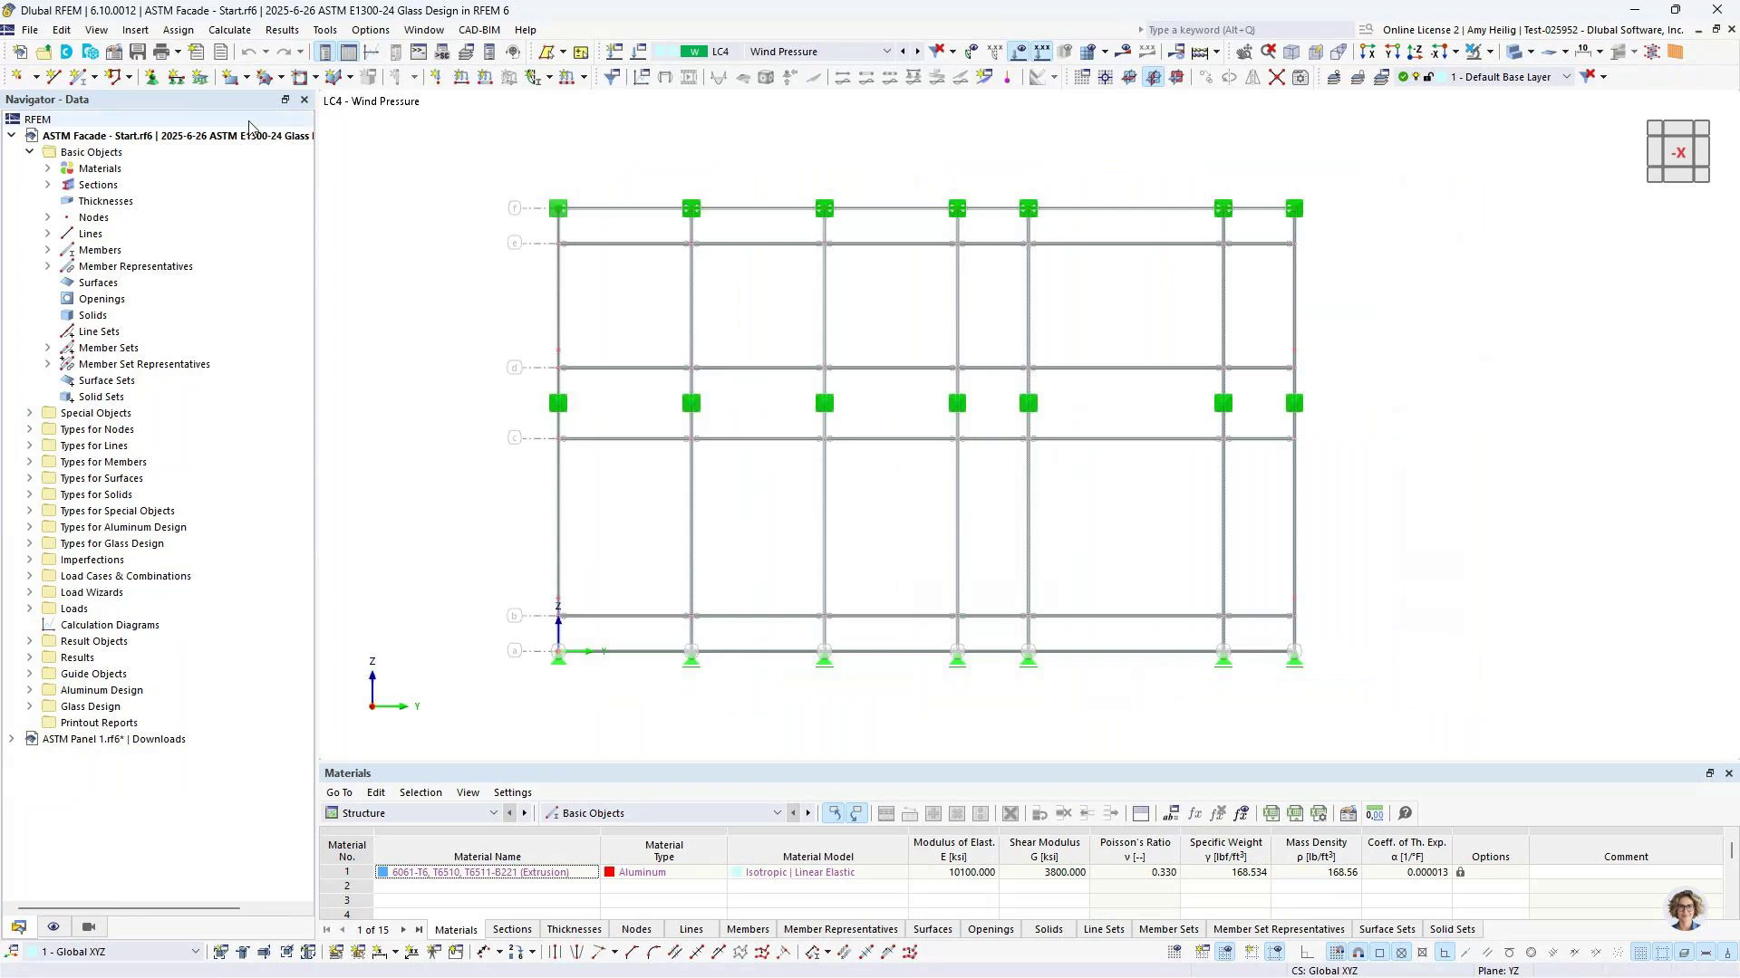
{"action": "left_click", "coordinate": [246, 77]}
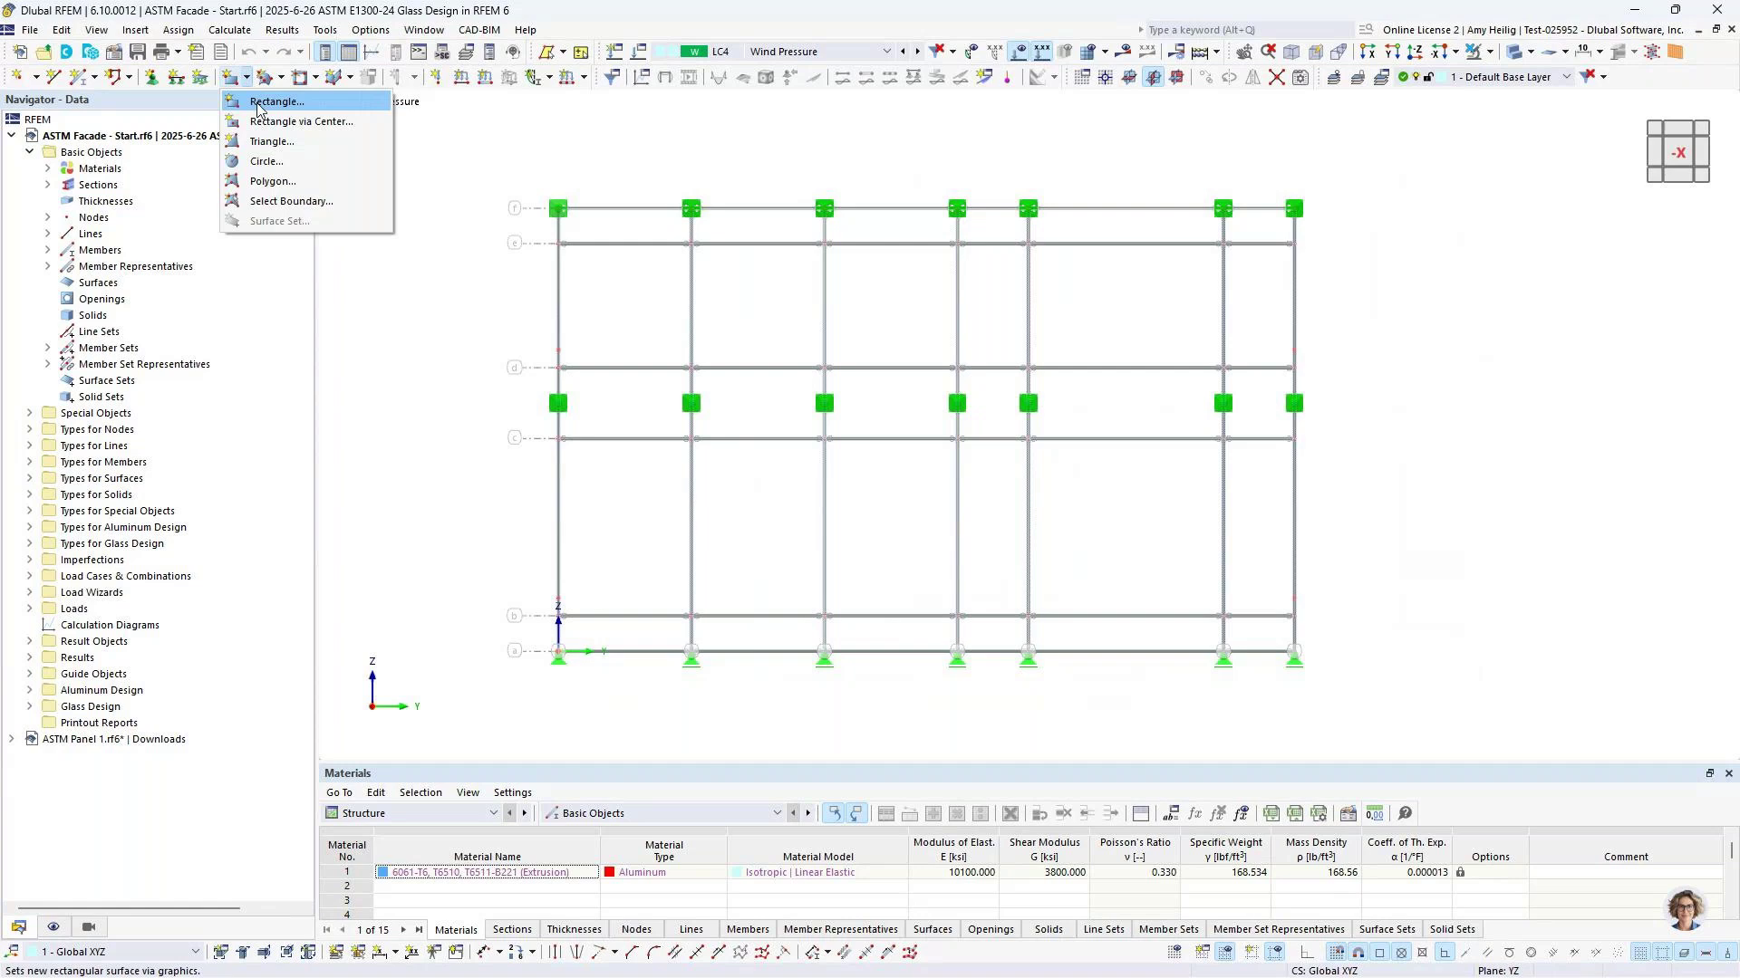
{"action": "left_click", "coordinate": [260, 103]}
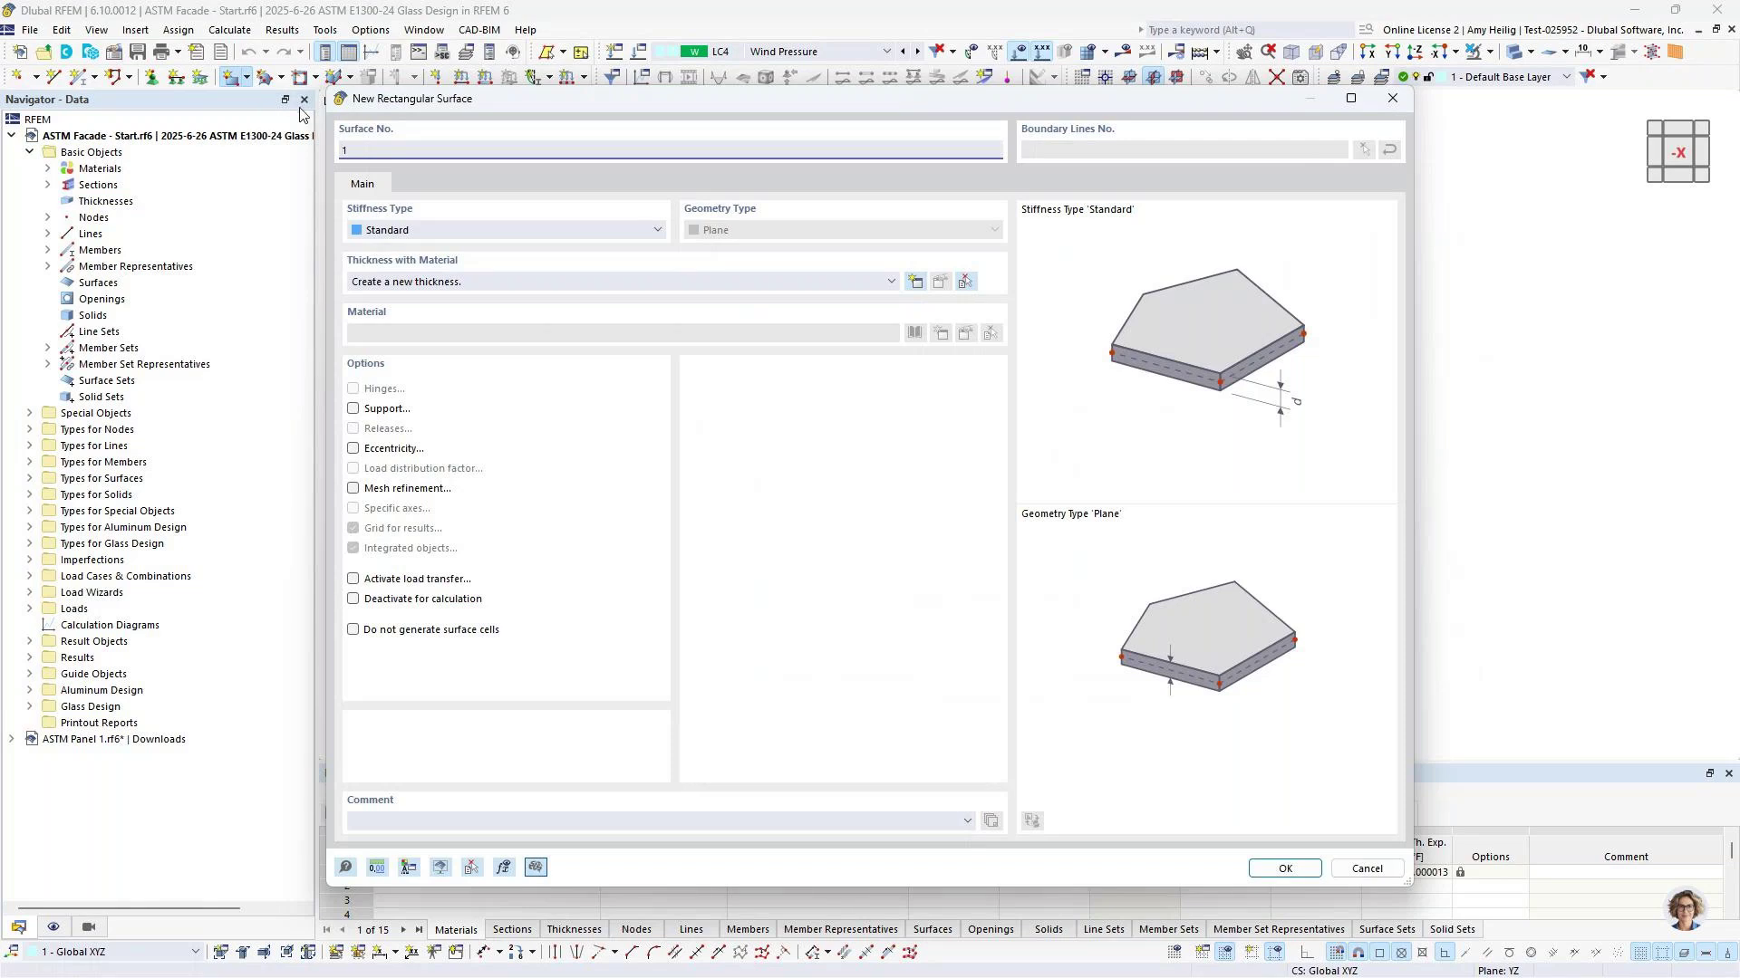
{"action": "left_click", "coordinate": [916, 283]}
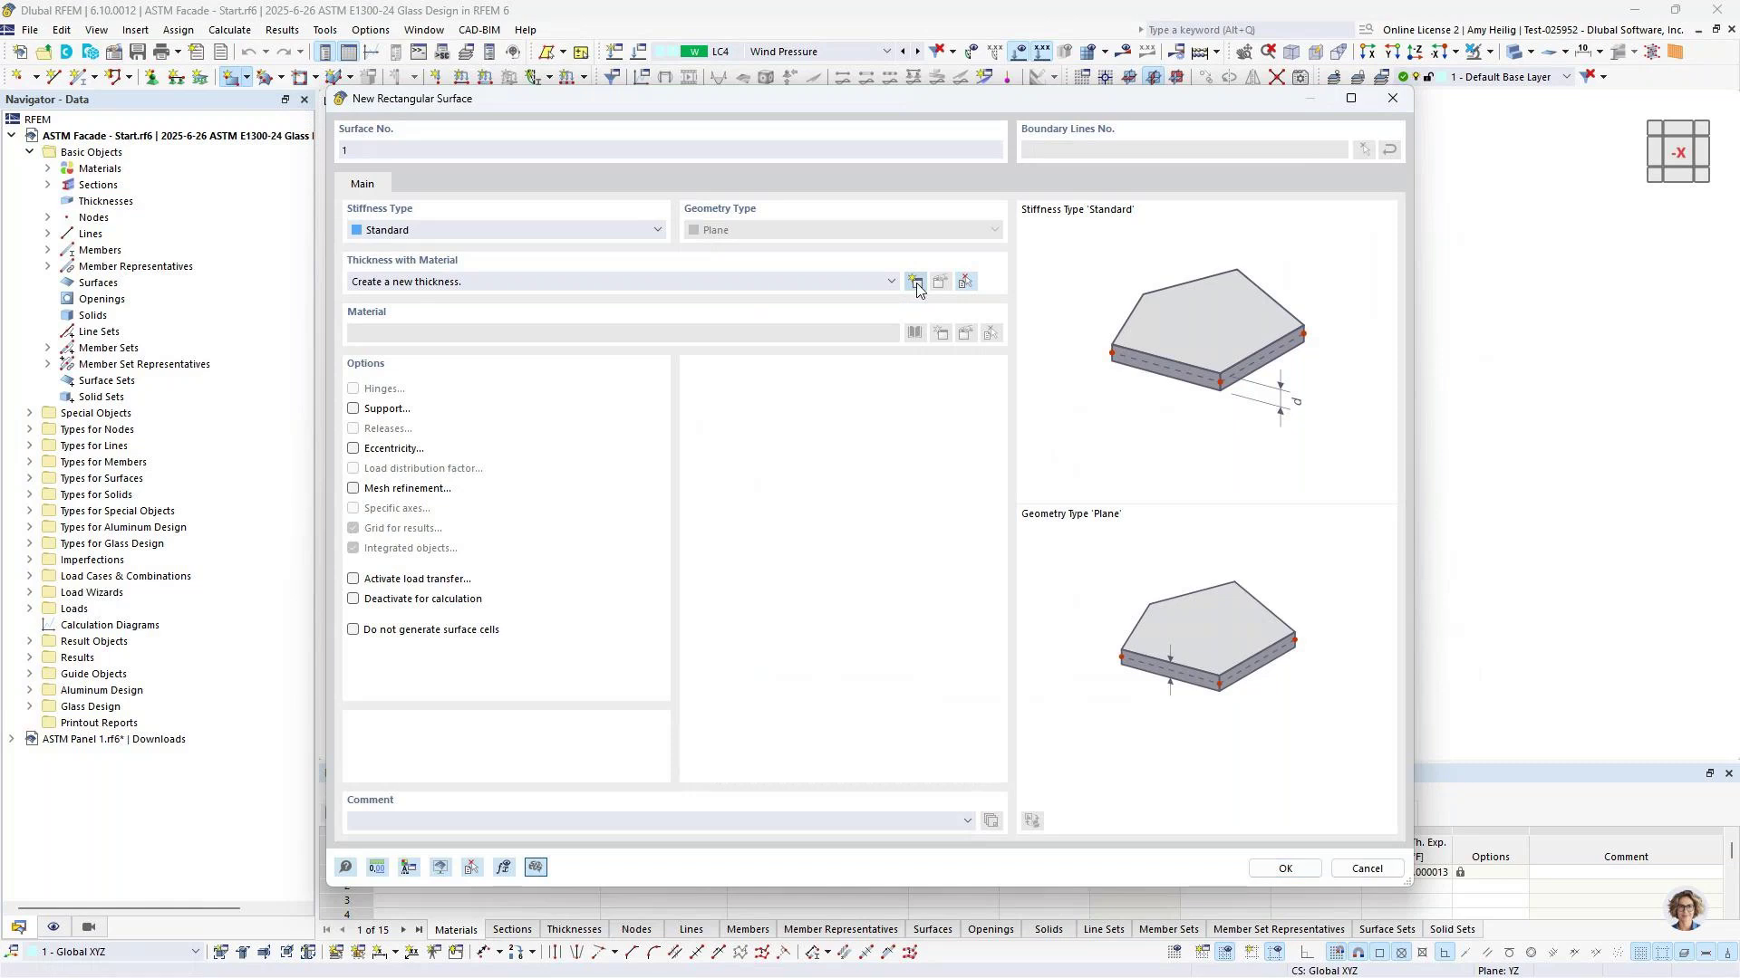
{"action": "left_click", "coordinate": [681, 218]}
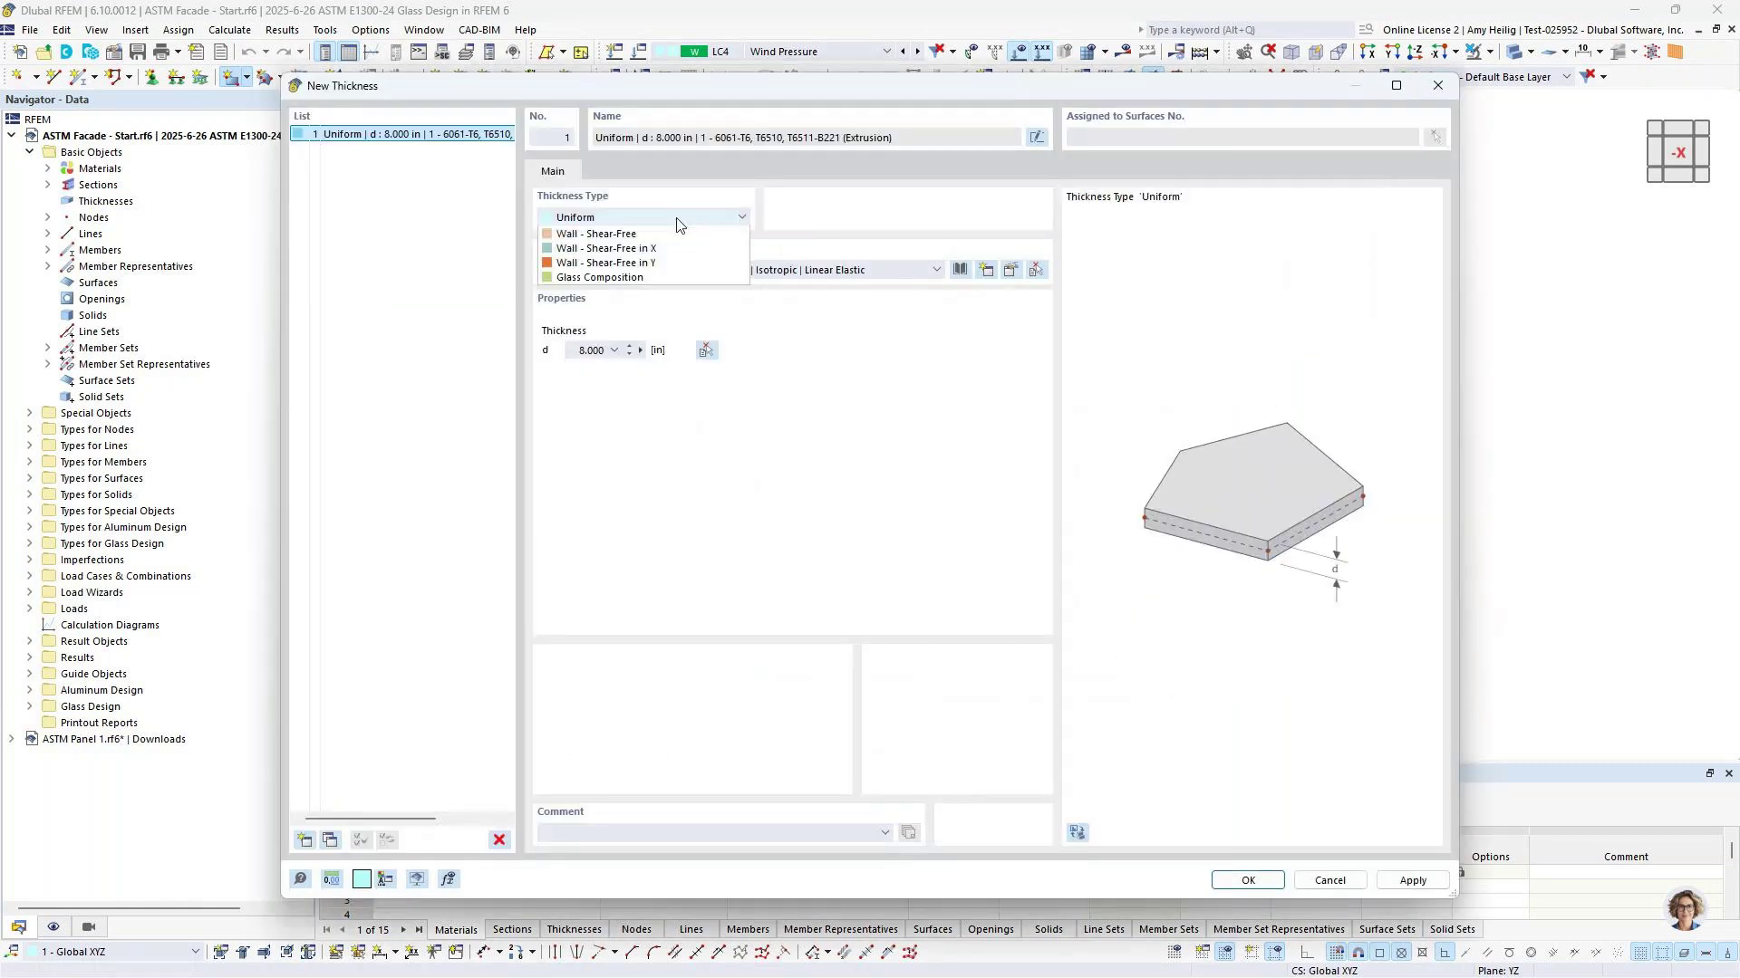
{"action": "left_click", "coordinate": [648, 378]}
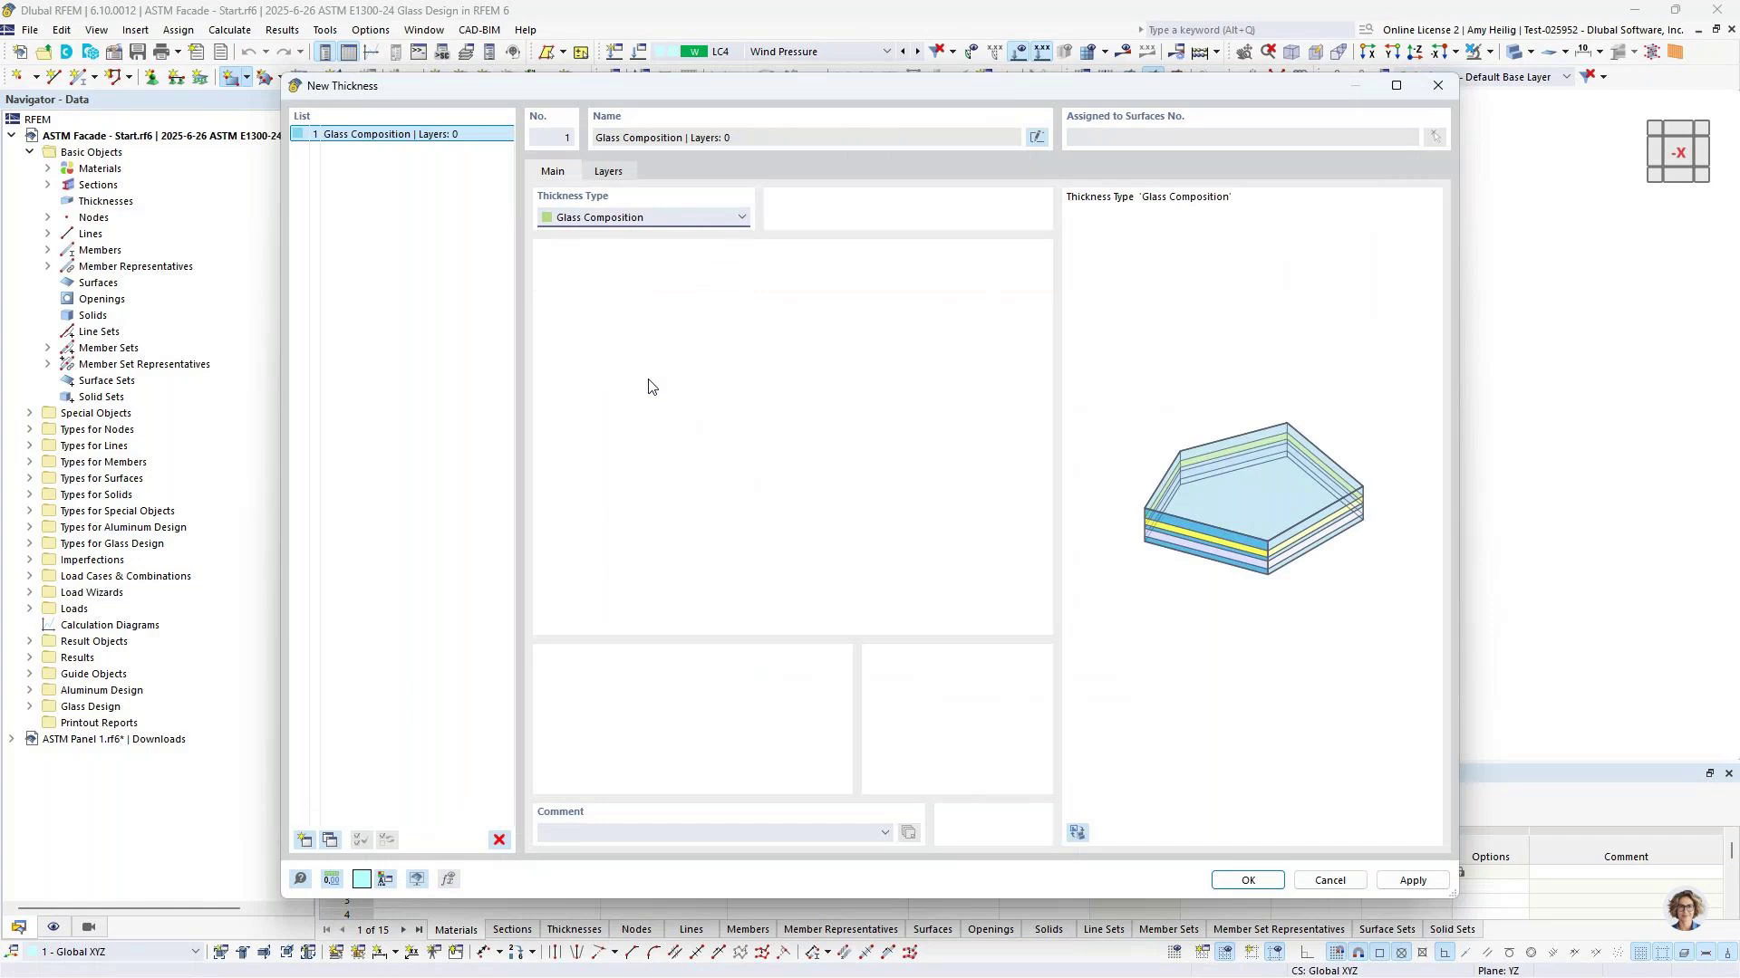
Load the saved "1 in - Tempered" template as the glass composition's layers and accept the thickness
{"action": "left_click", "coordinate": [608, 173]}
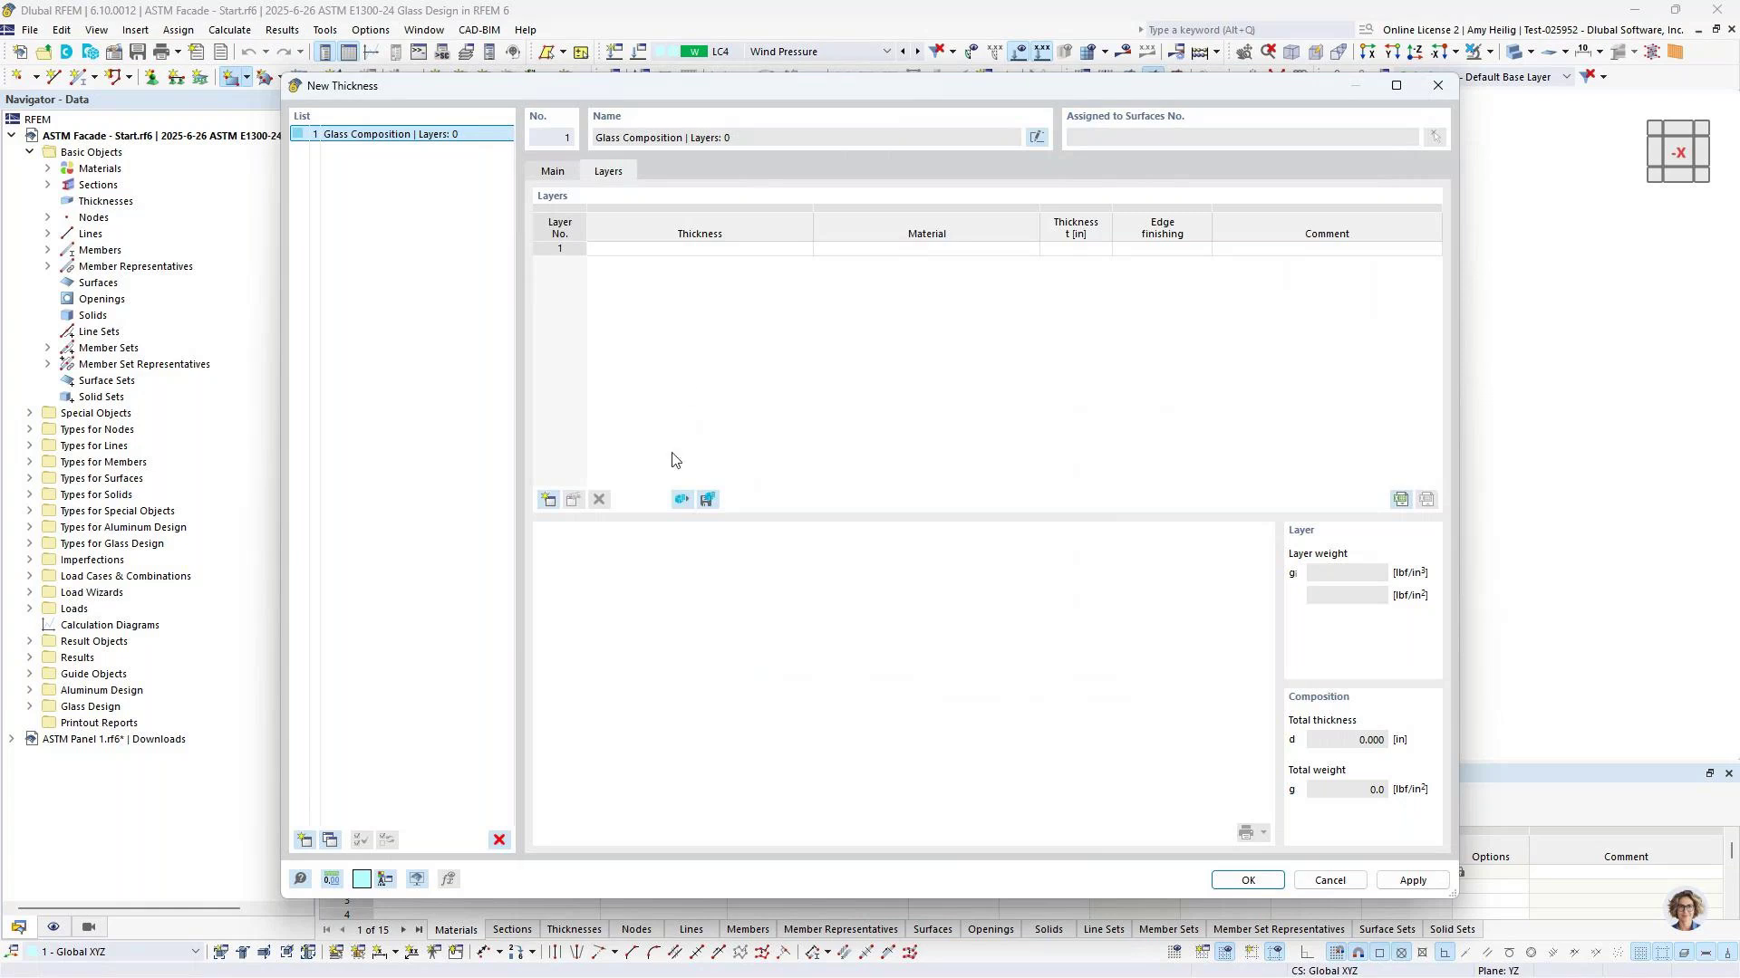
{"action": "left_click", "coordinate": [681, 501]}
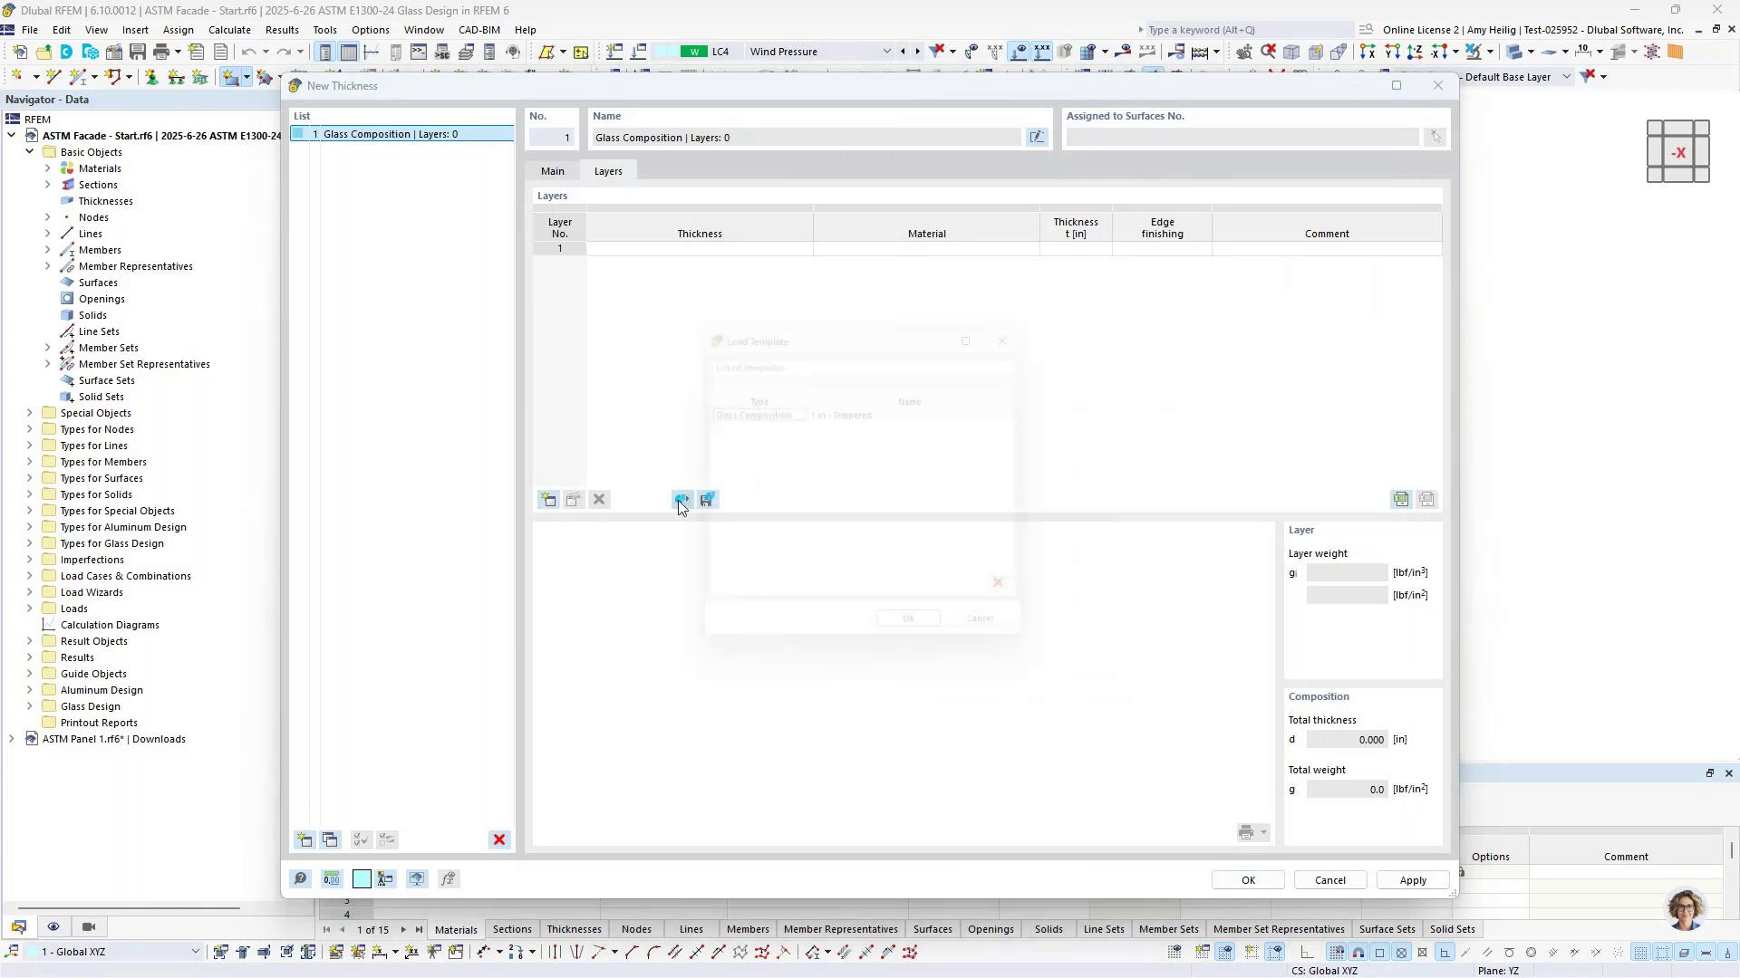
{"action": "left_click", "coordinate": [734, 410]}
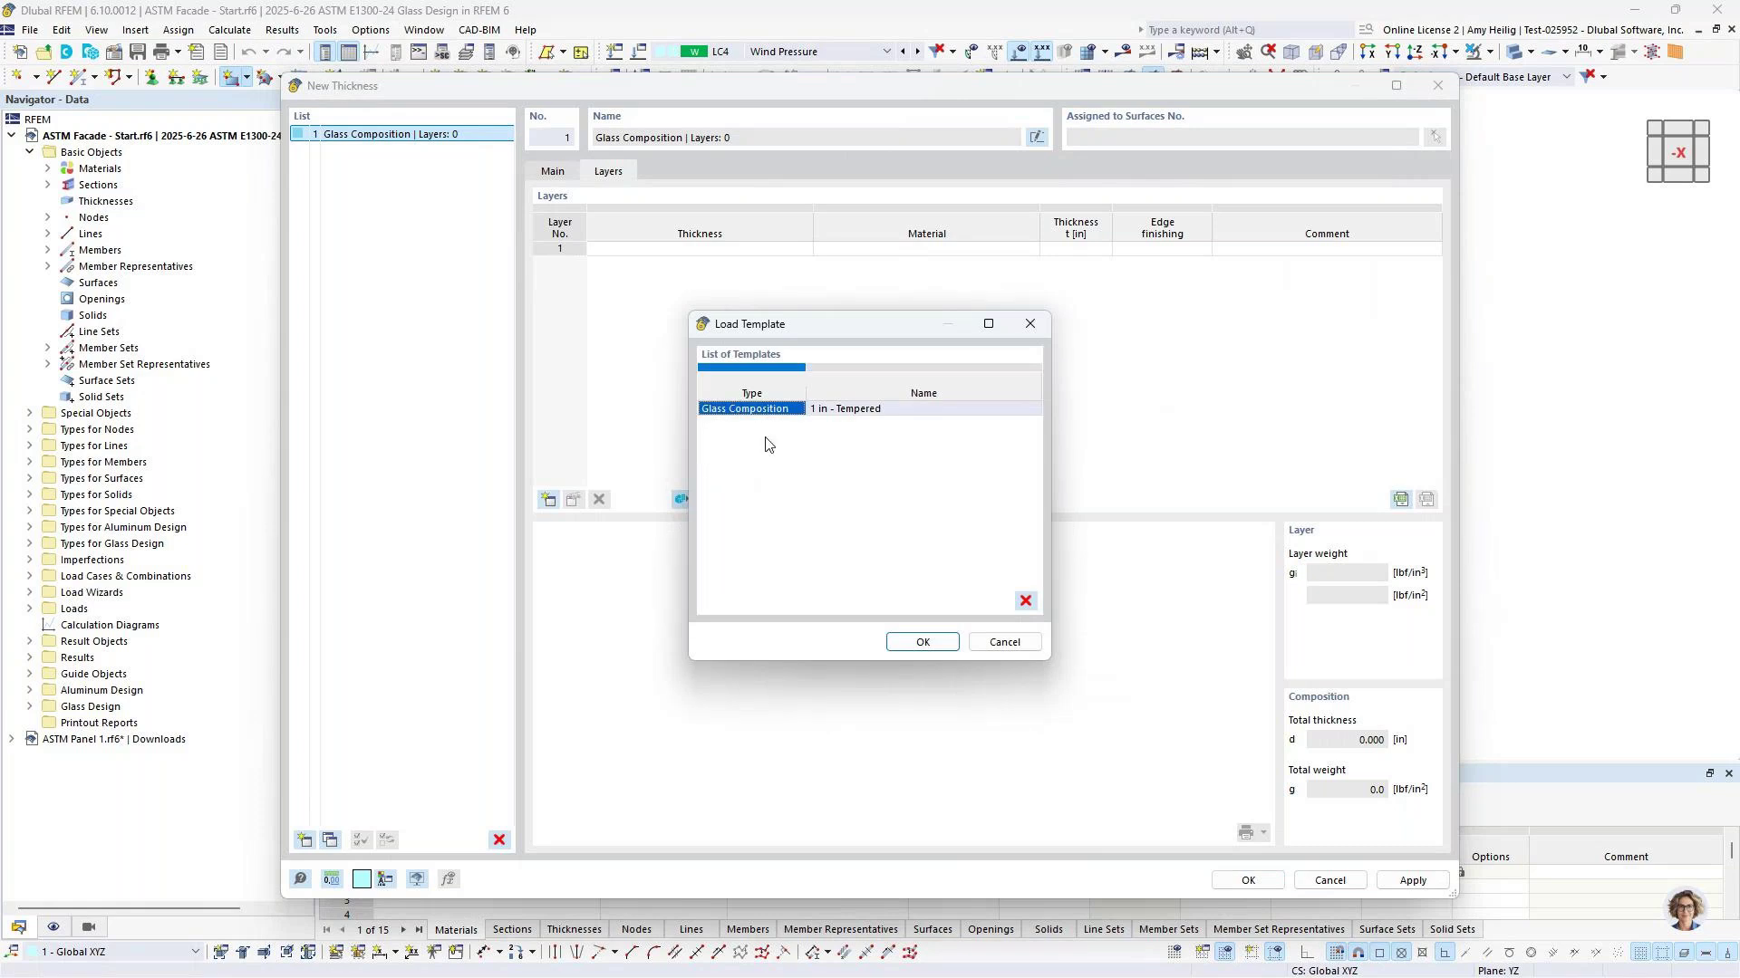
{"action": "left_click", "coordinate": [919, 643]}
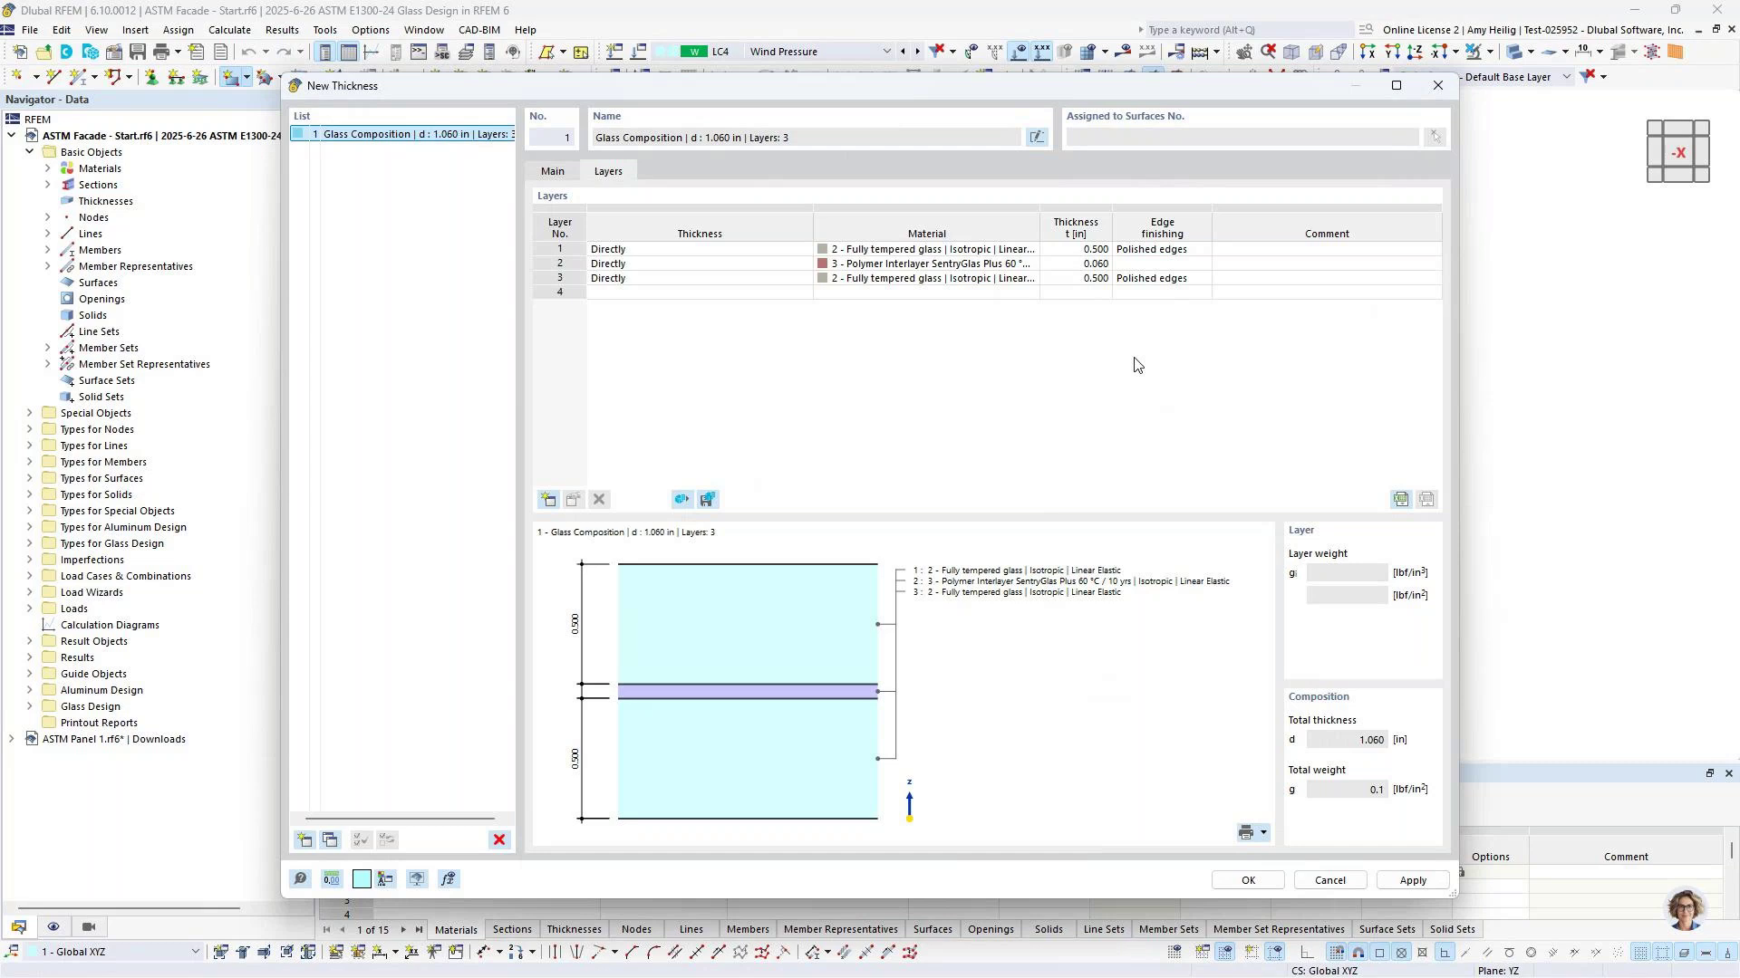
{"action": "left_click", "coordinate": [1251, 881]}
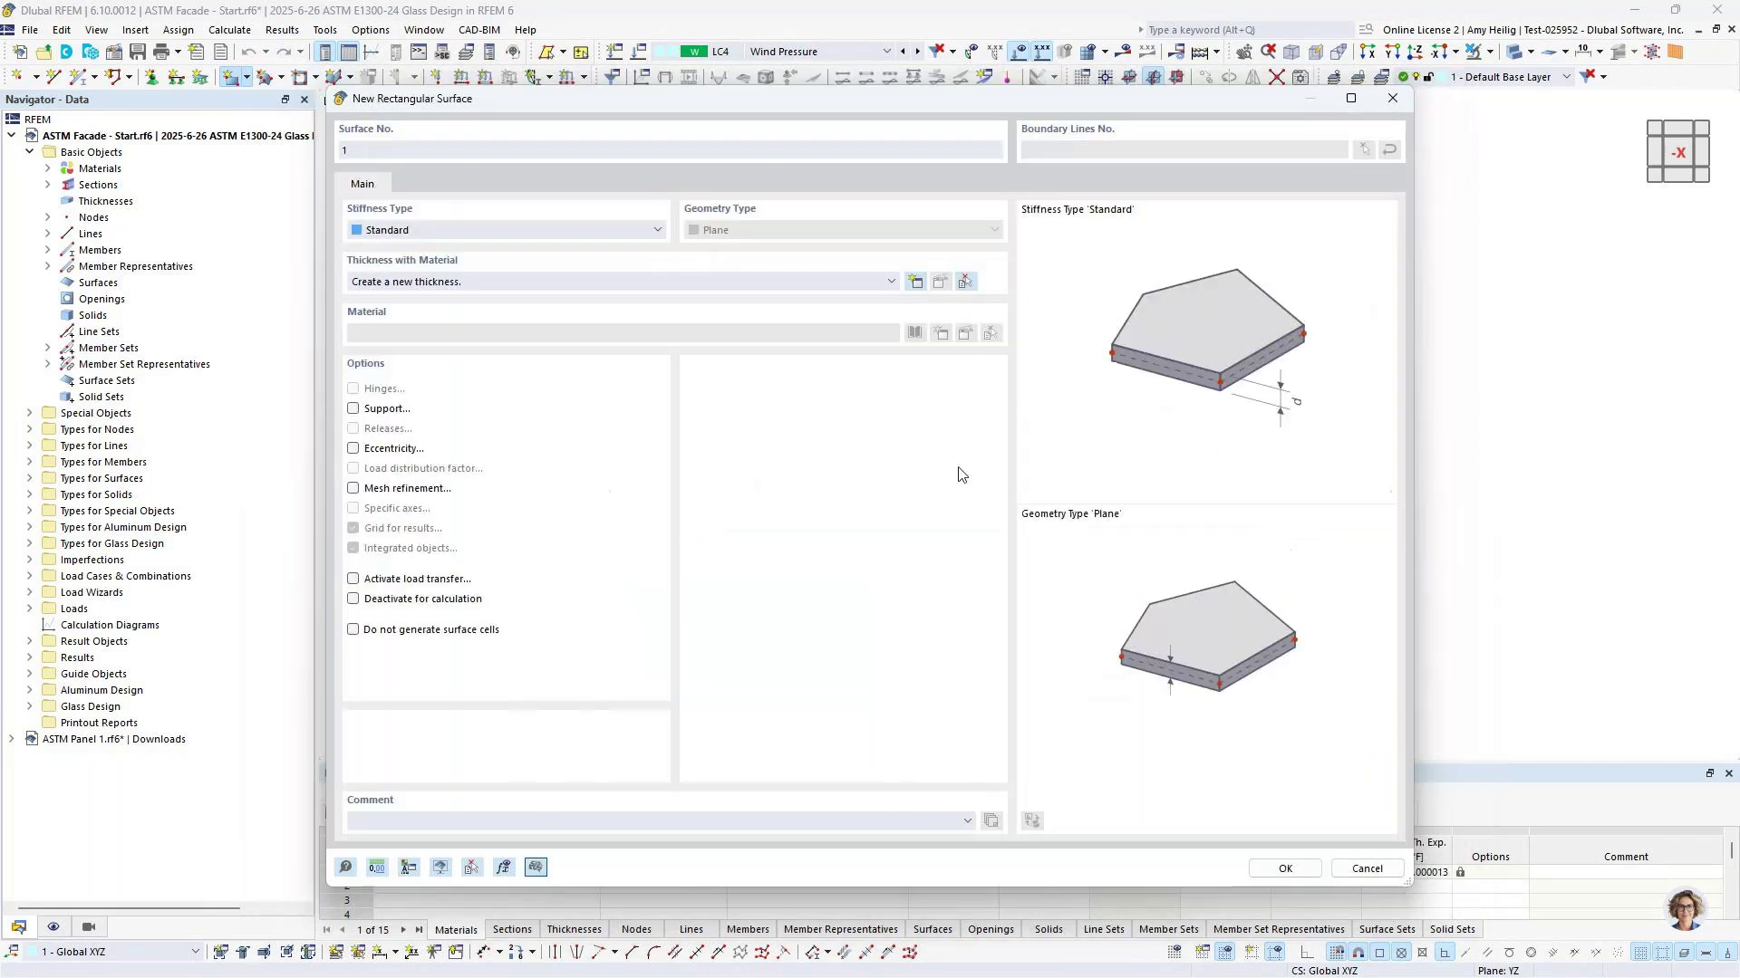
Place the rectangular glass surface over the whole facade, between its diagonally opposite corners, and display the model in transparent mode
{"action": "left_click", "coordinate": [1286, 871]}
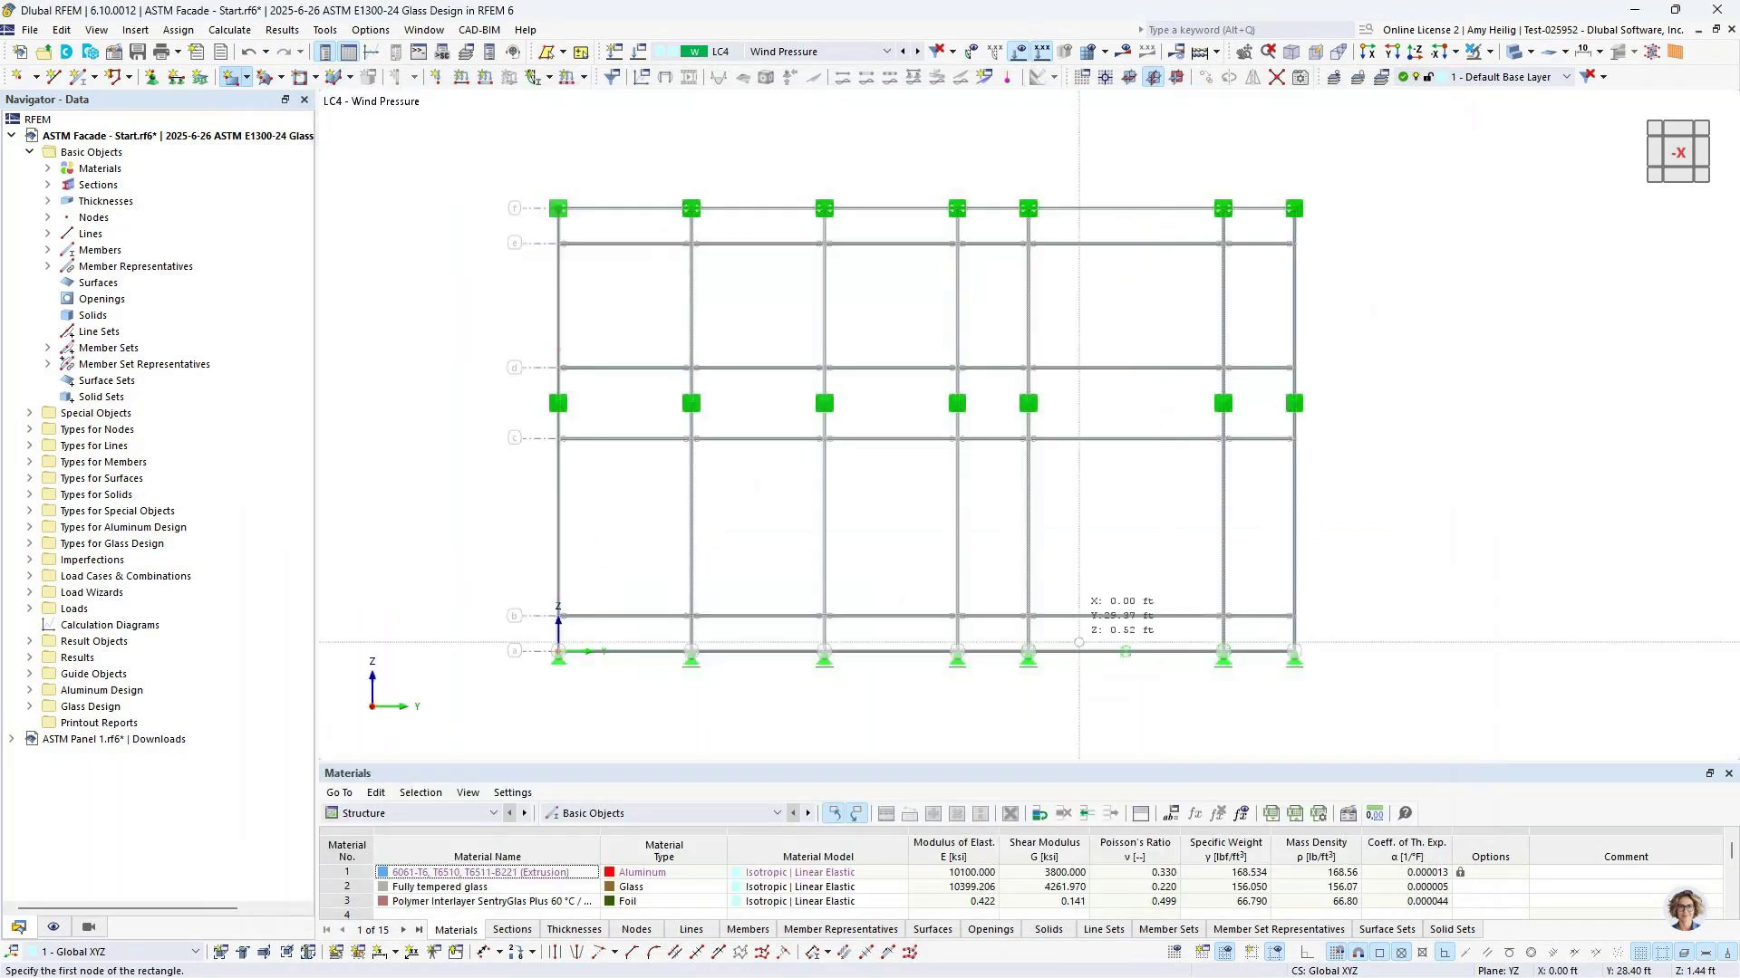
{"action": "left_click", "coordinate": [559, 208]}
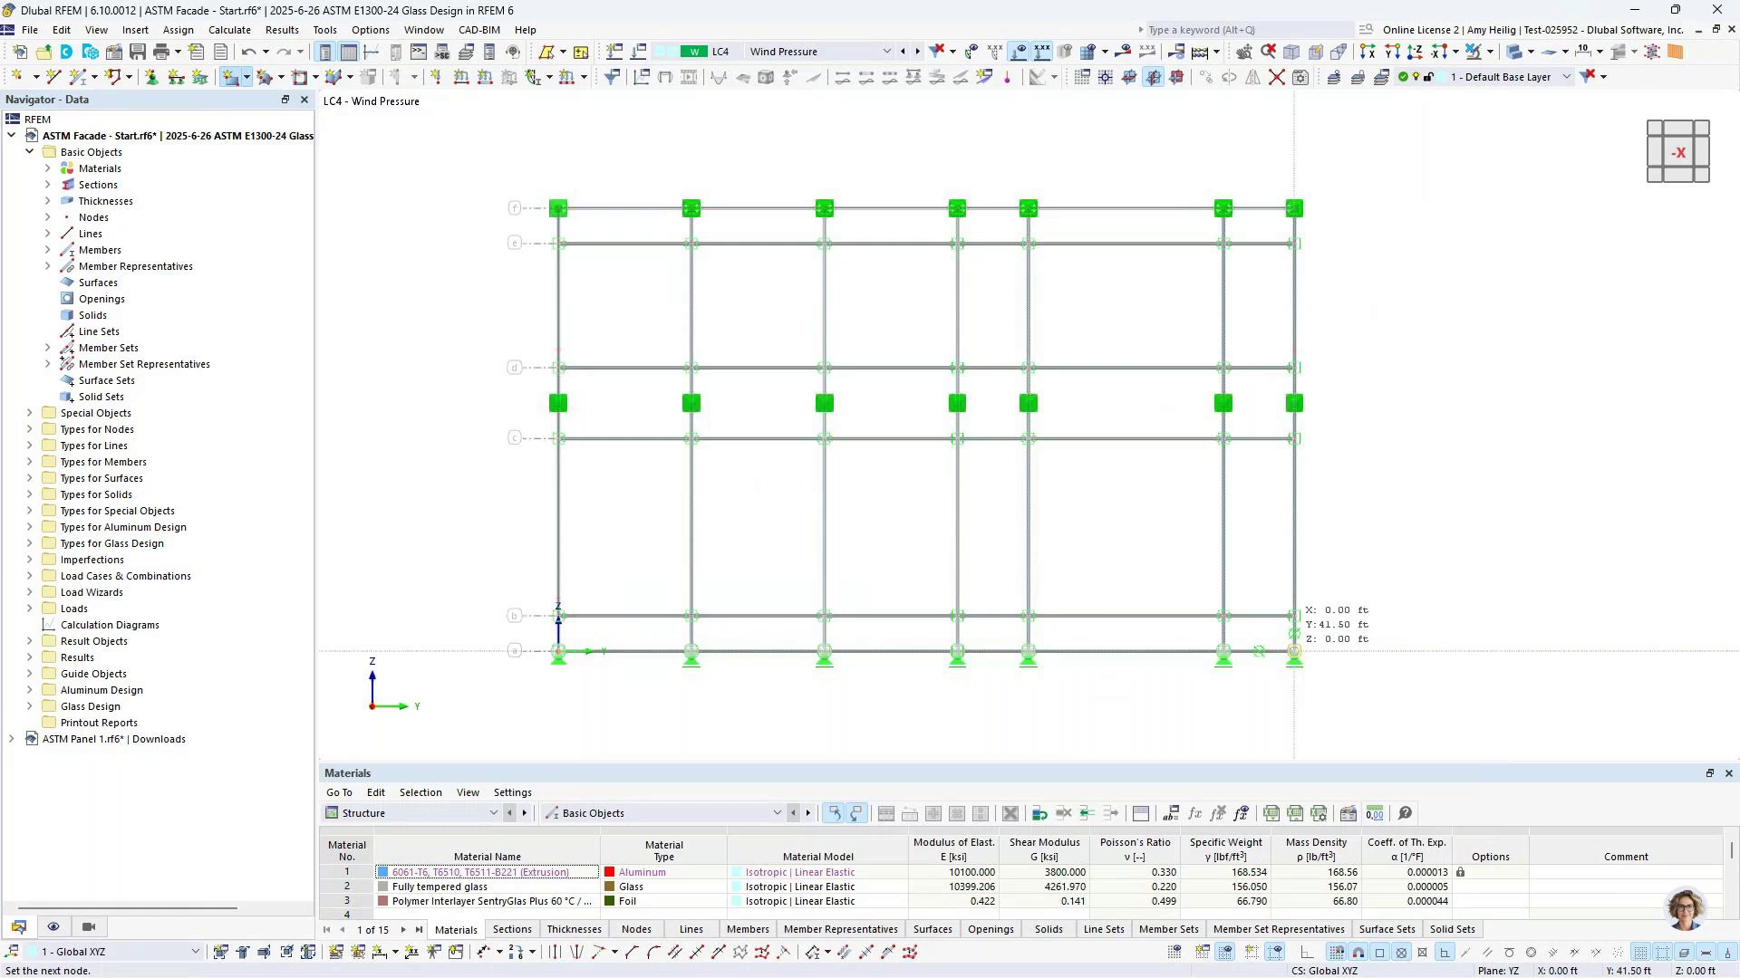
{"action": "left_click", "coordinate": [1294, 651]}
{"action": "key", "text": "Escape"}
{"action": "left_click", "coordinate": [1530, 51]}
{"action": "left_click", "coordinate": [1544, 116]}
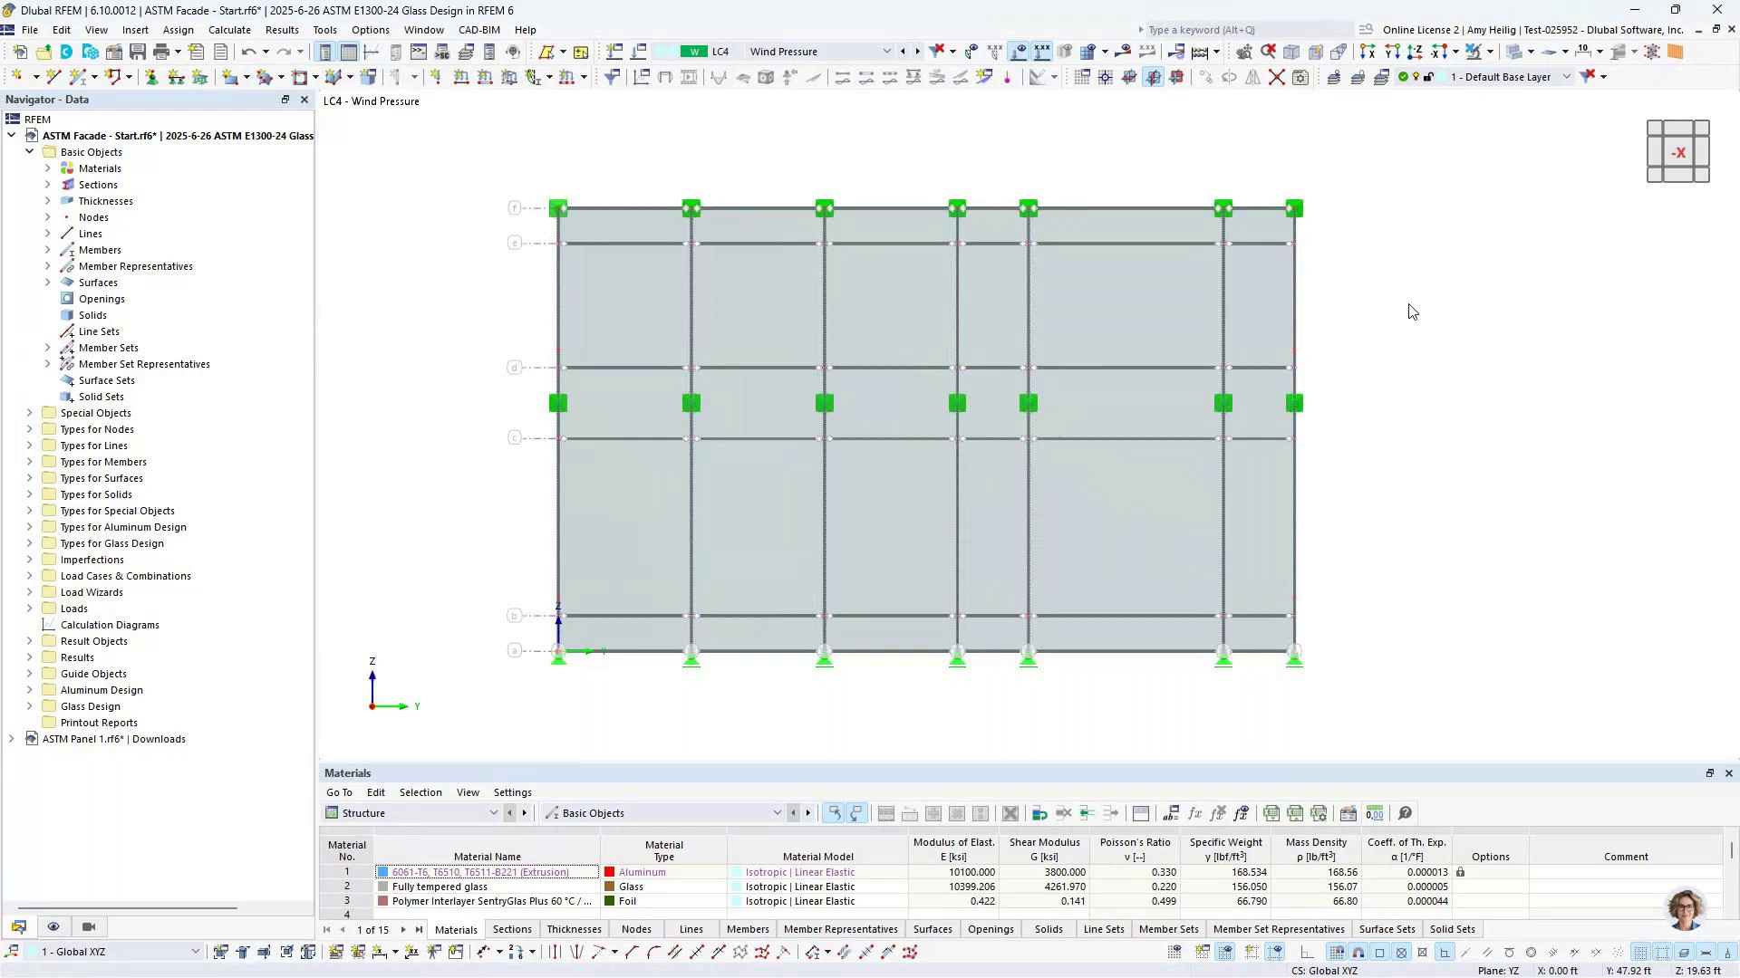
Divide the facade-wide glass surface with all intersecting lines into individual panels
{"action": "left_click", "coordinate": [1123, 282]}
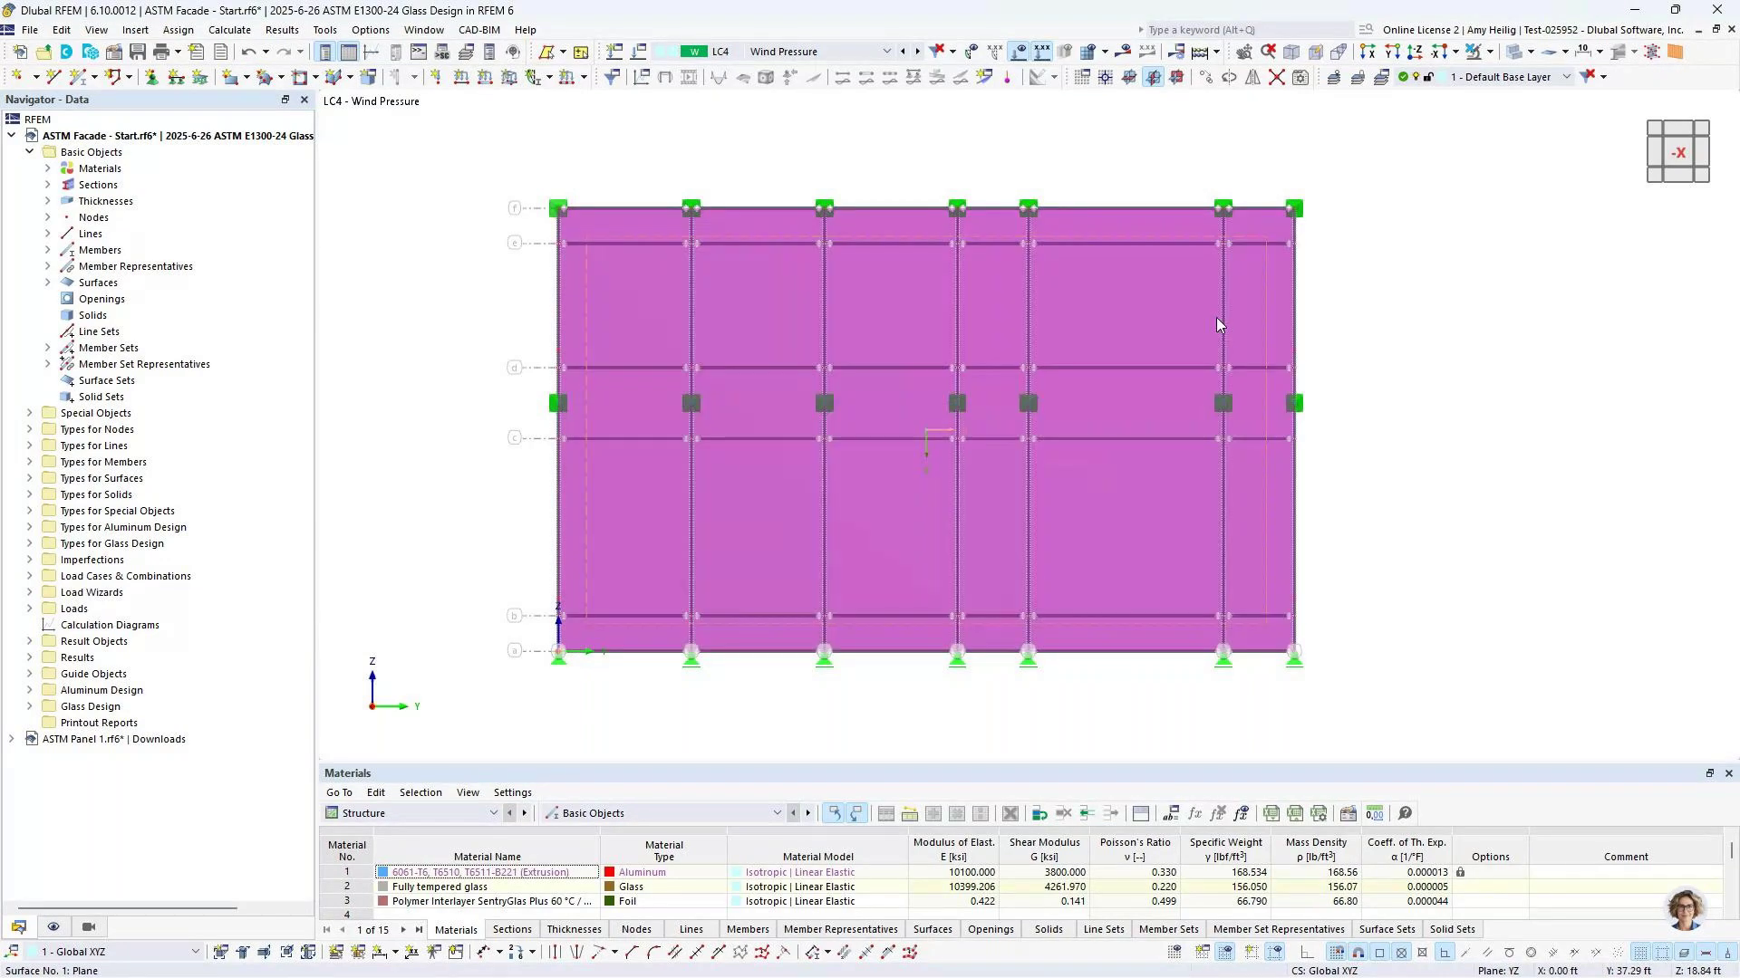
{"action": "middle_click_drag", "start_coordinate": [1387, 629], "coordinate": [1317, 623]}
{"action": "left_click", "coordinate": [1307, 620]}
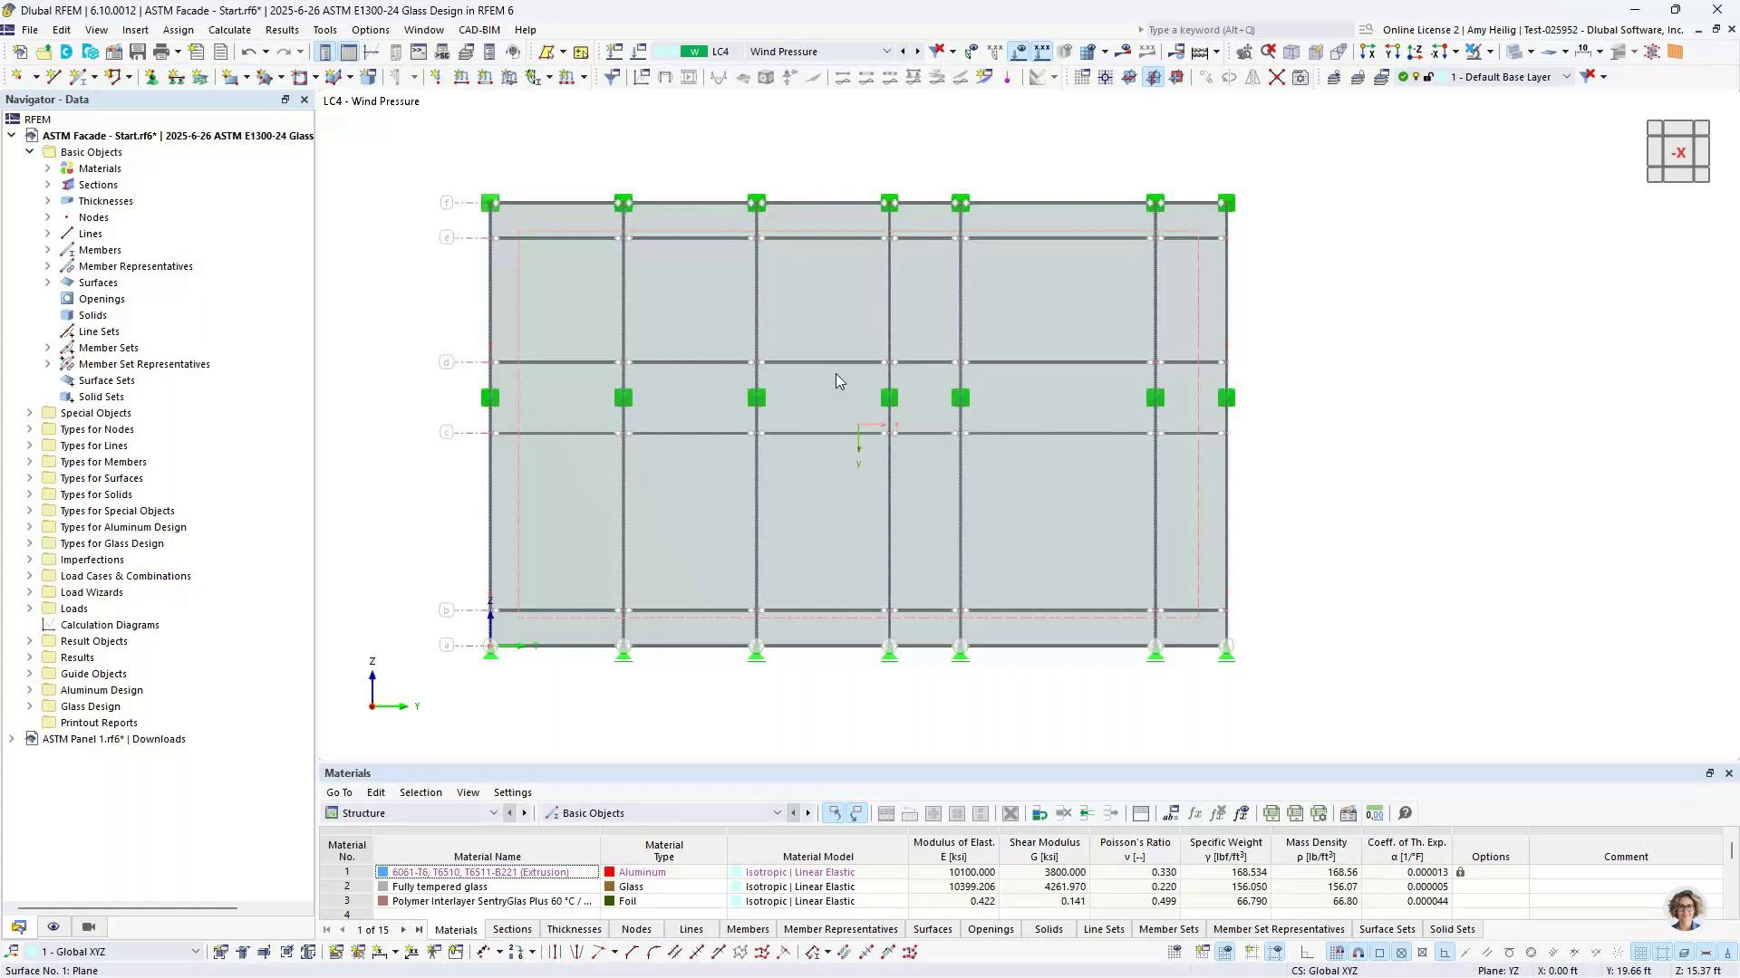
{"action": "mouse_move", "coordinate": [836, 375]}
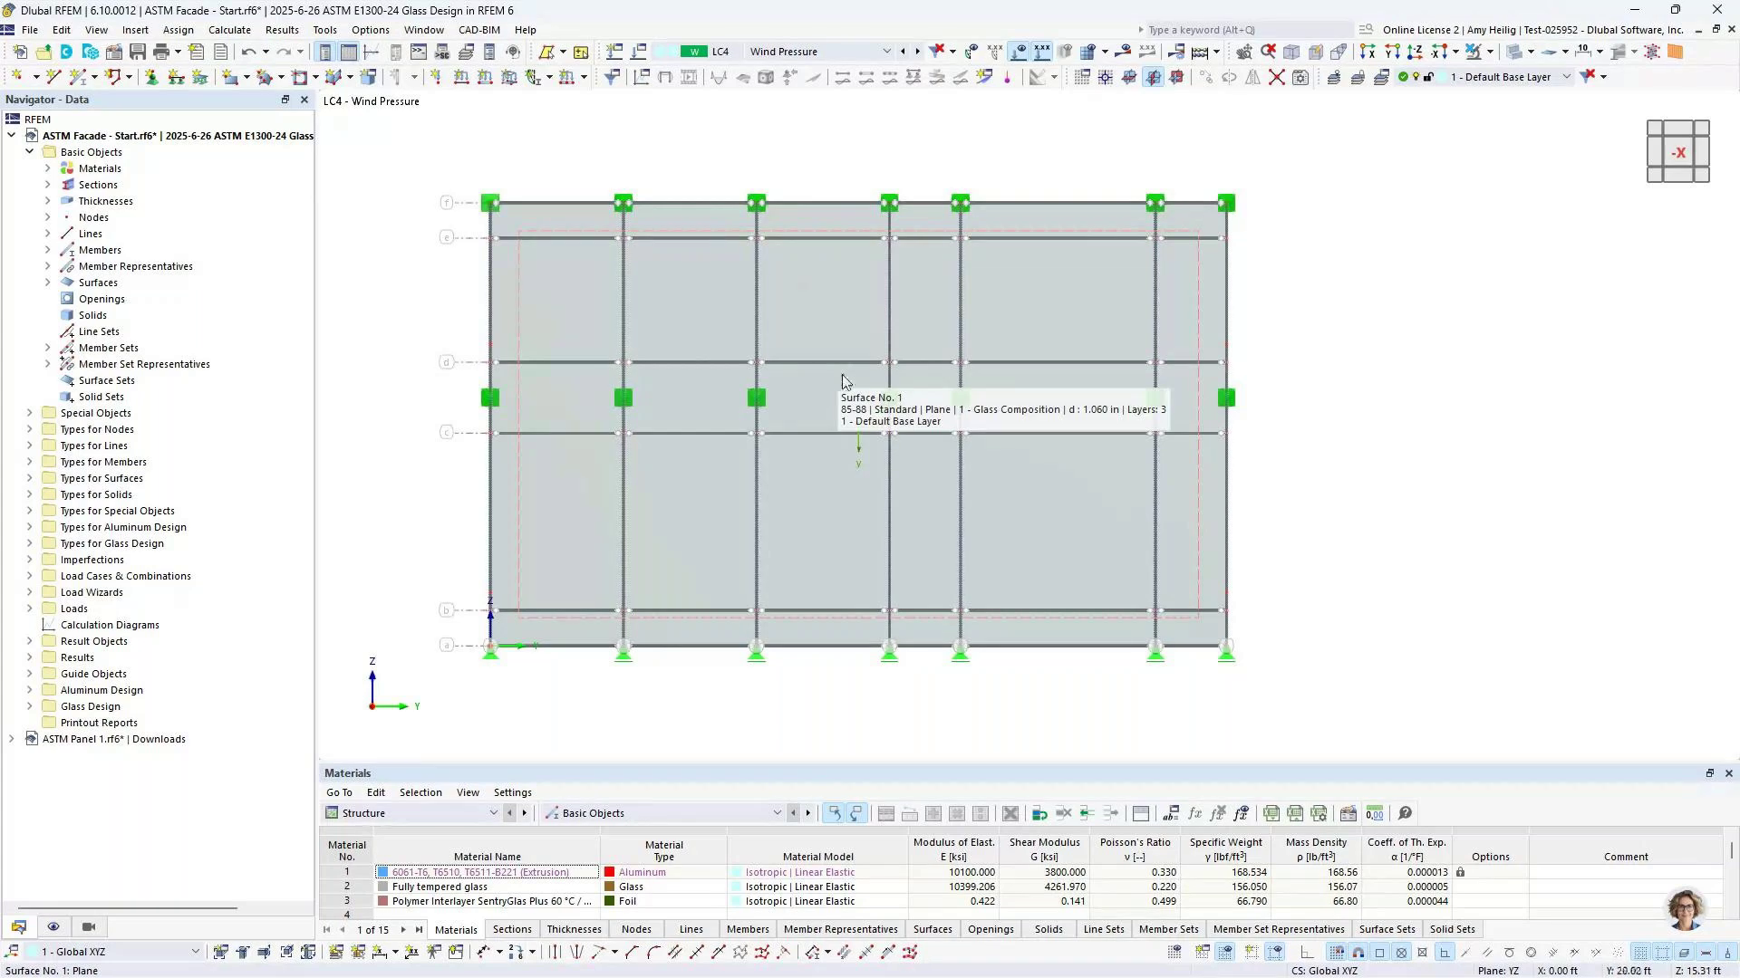
{"action": "right_click", "coordinate": [1052, 516]}
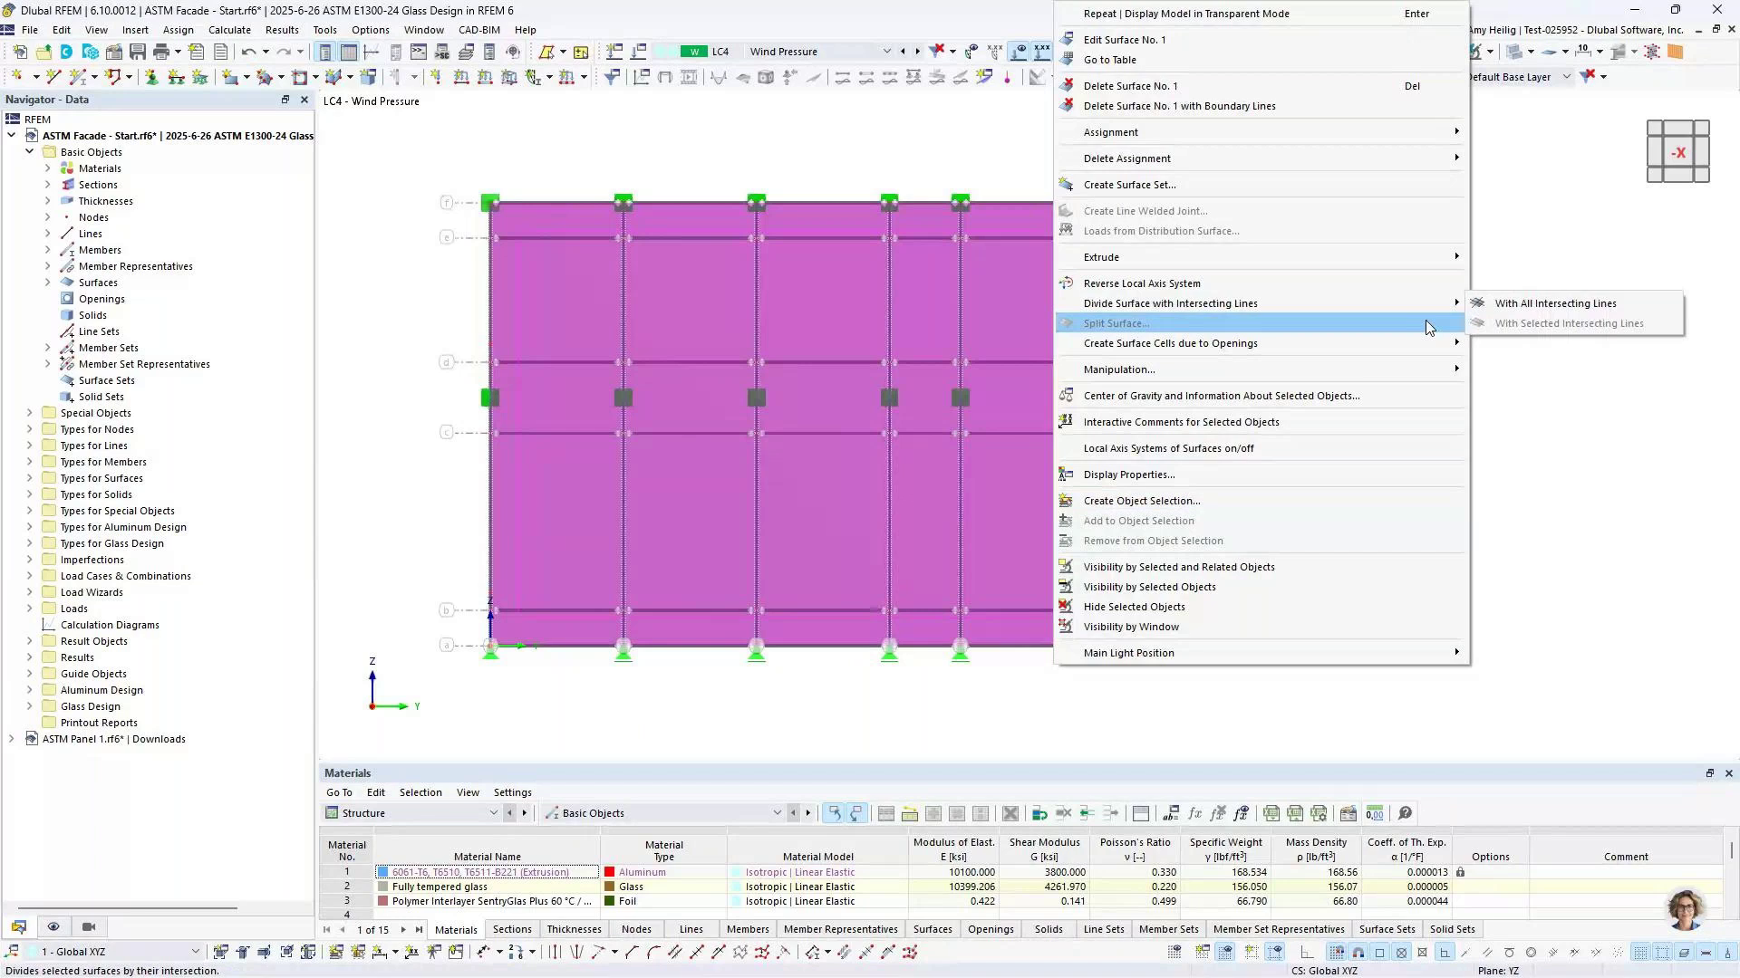
{"action": "left_click", "coordinate": [1495, 304]}
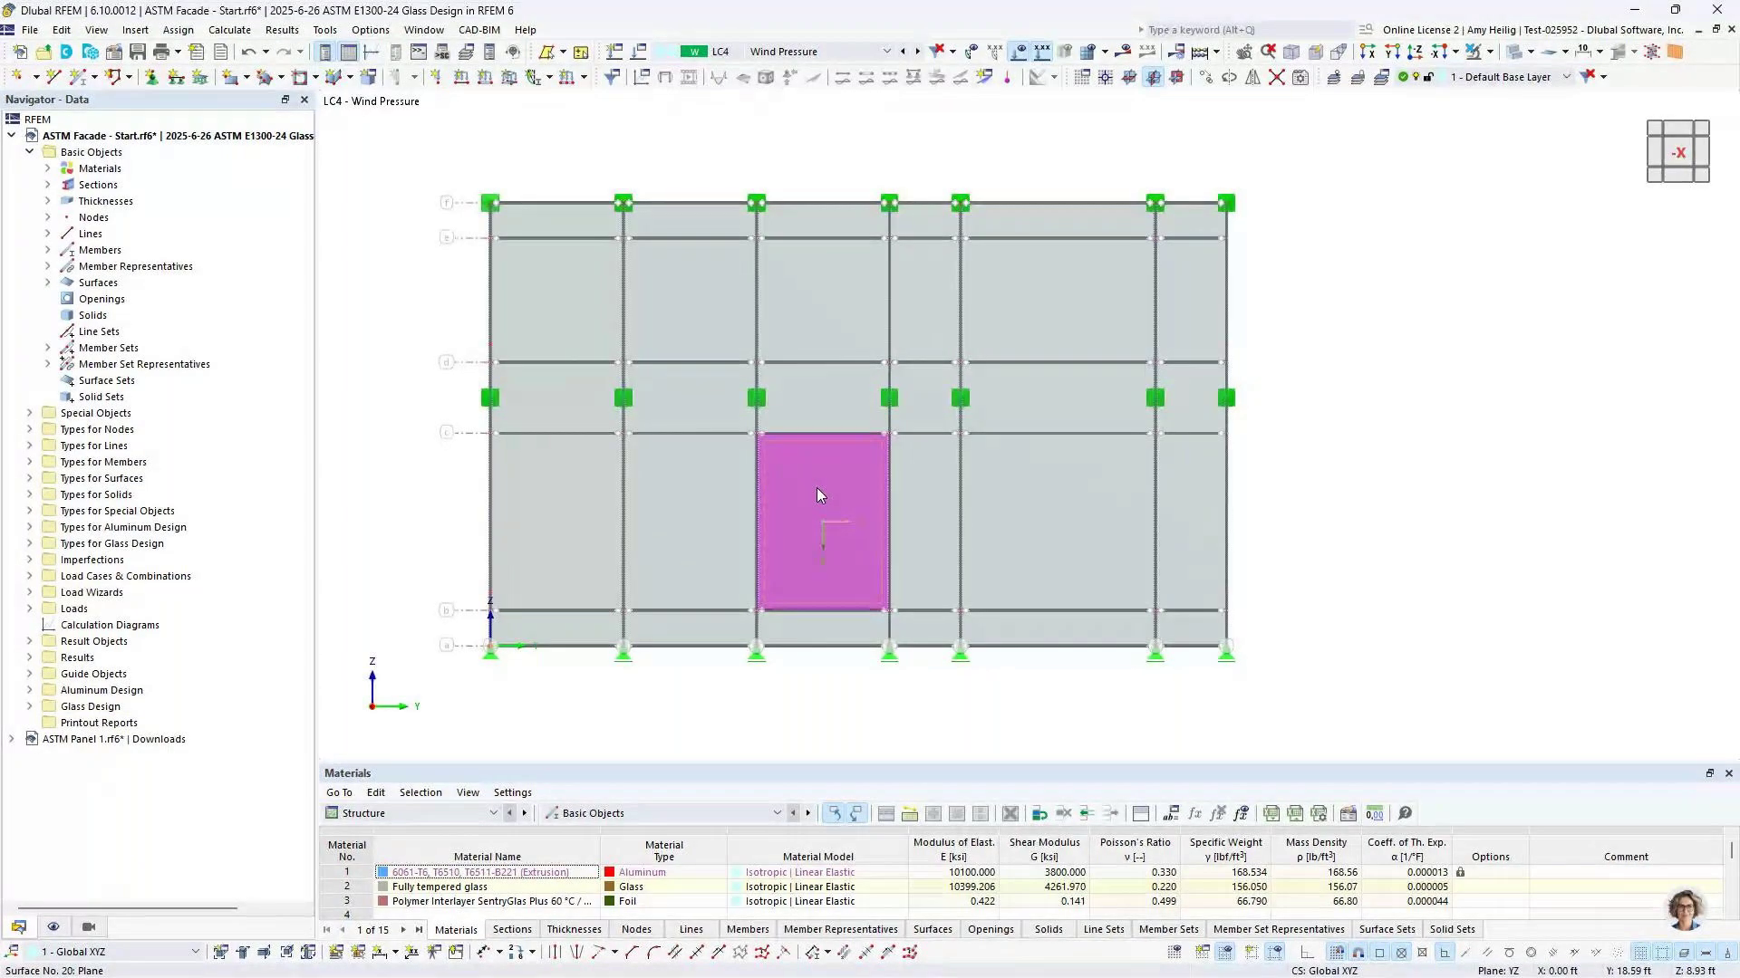
Open the glass composition models for editing and examine the assigned surfaces and support options of models 1 to 4
{"action": "left_click", "coordinate": [29, 152]}
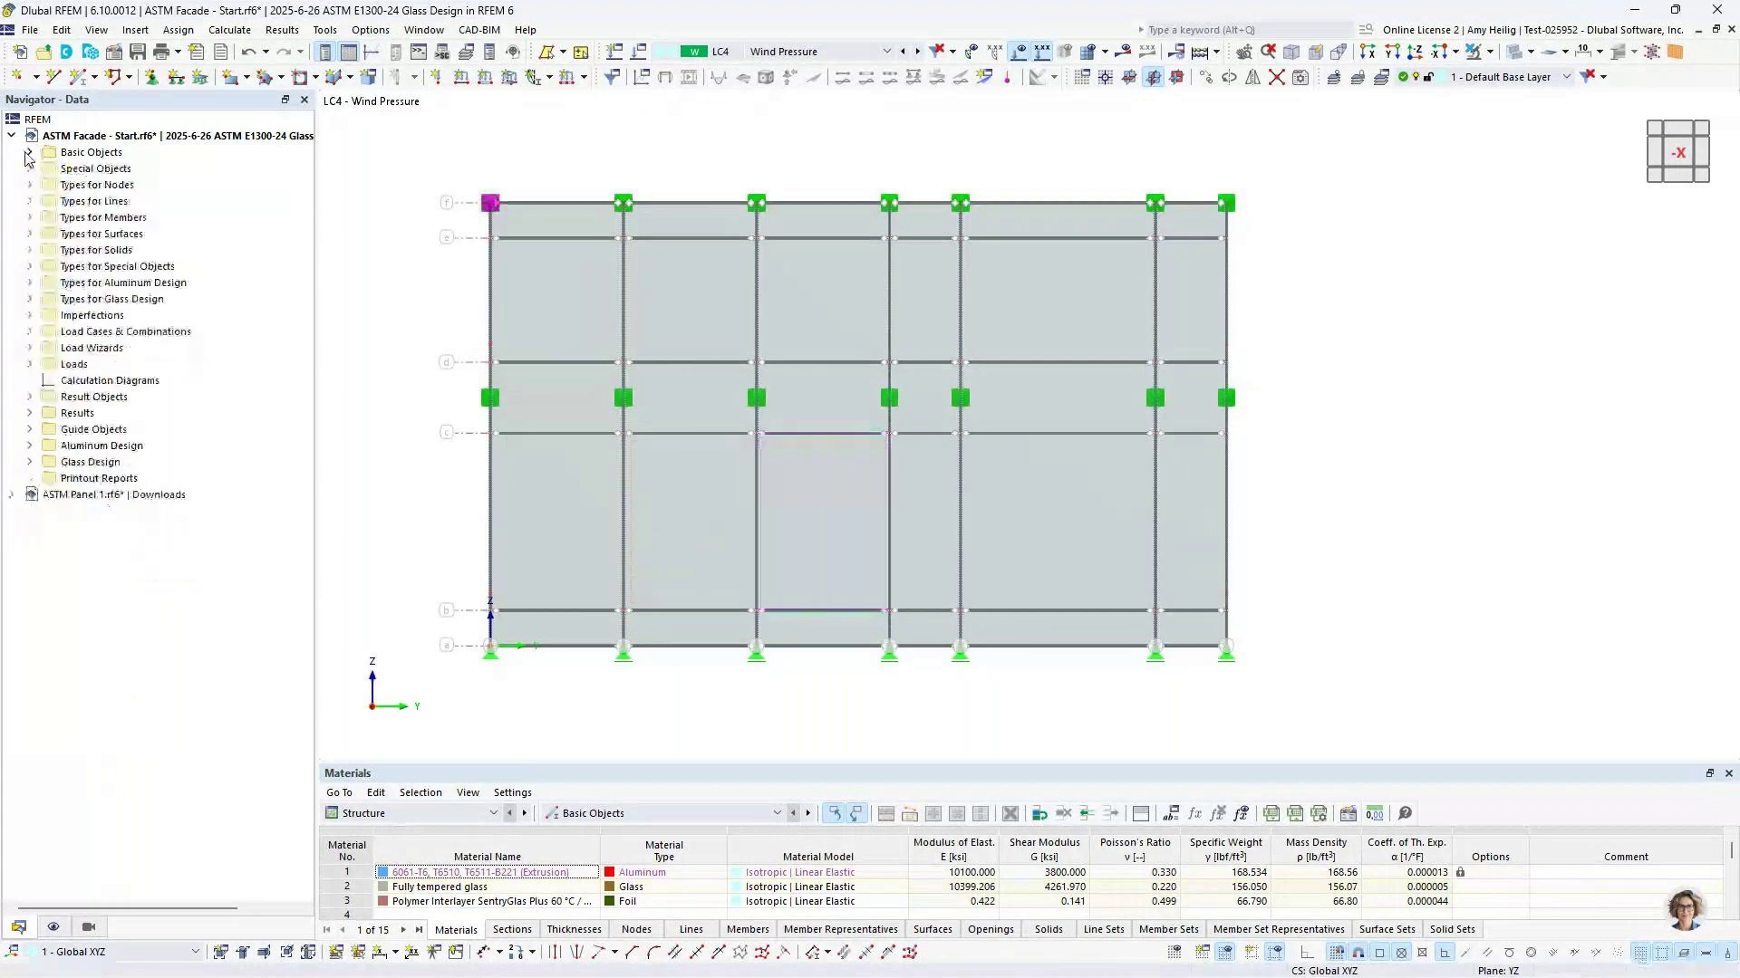
{"action": "left_click", "coordinate": [29, 299]}
{"action": "left_click", "coordinate": [47, 315]}
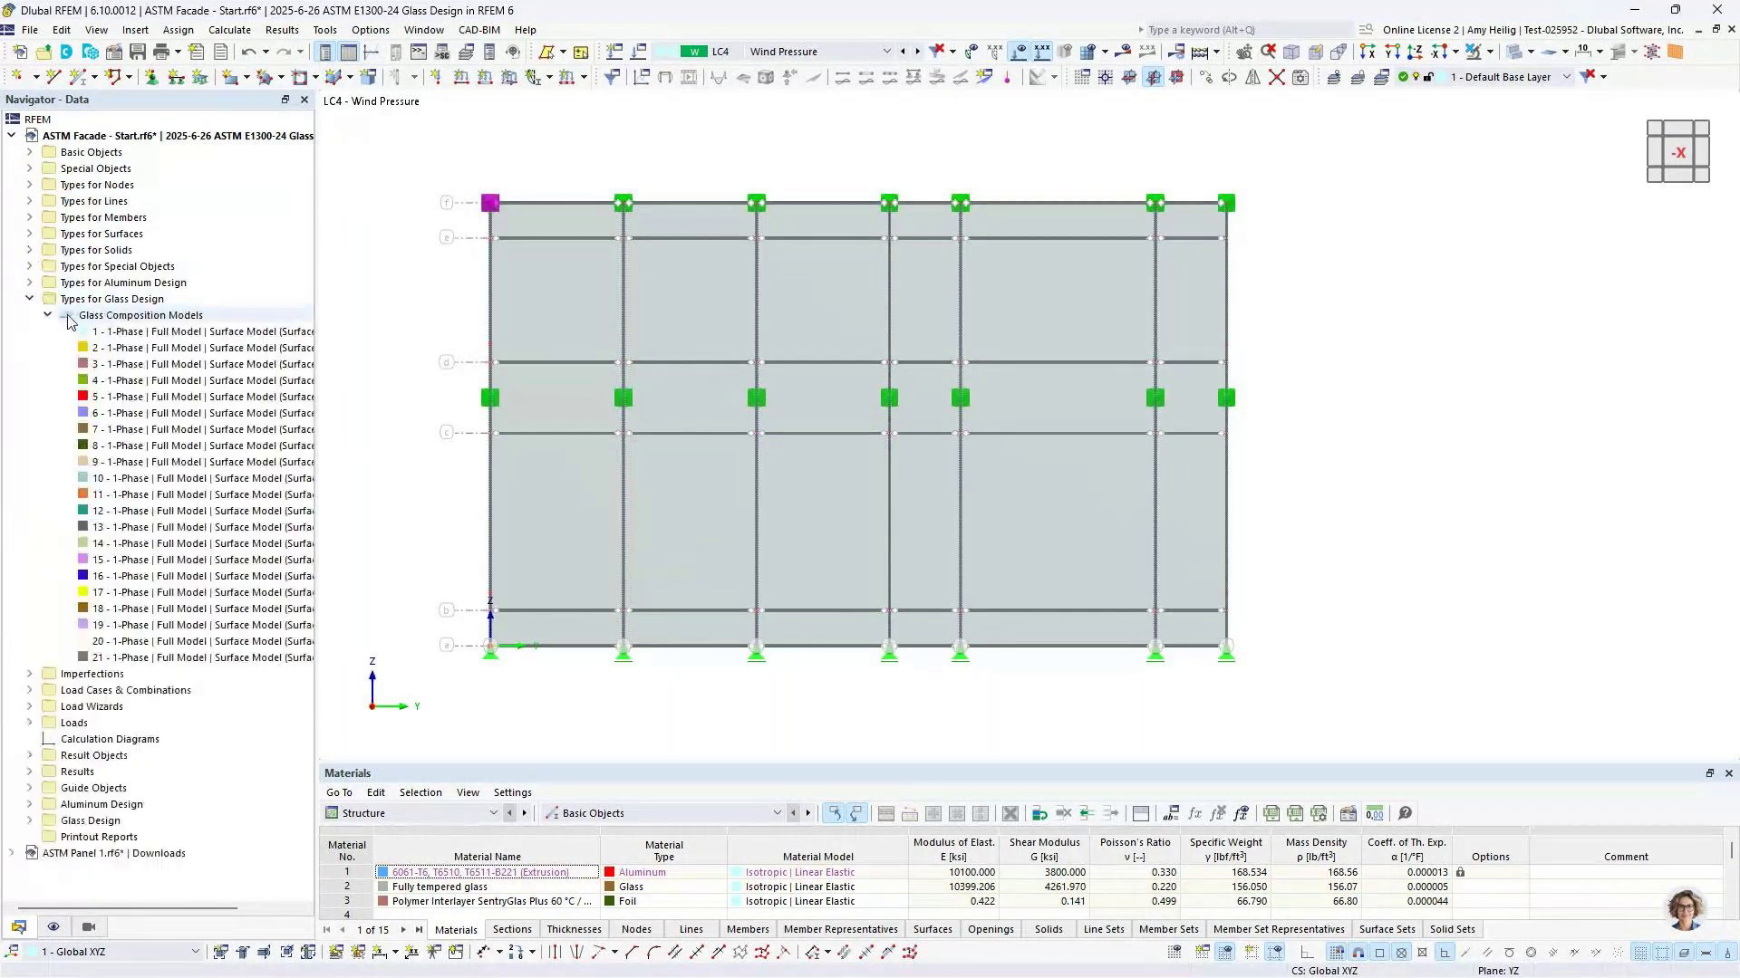
{"action": "right_click", "coordinate": [123, 319]}
{"action": "left_click", "coordinate": [159, 331]}
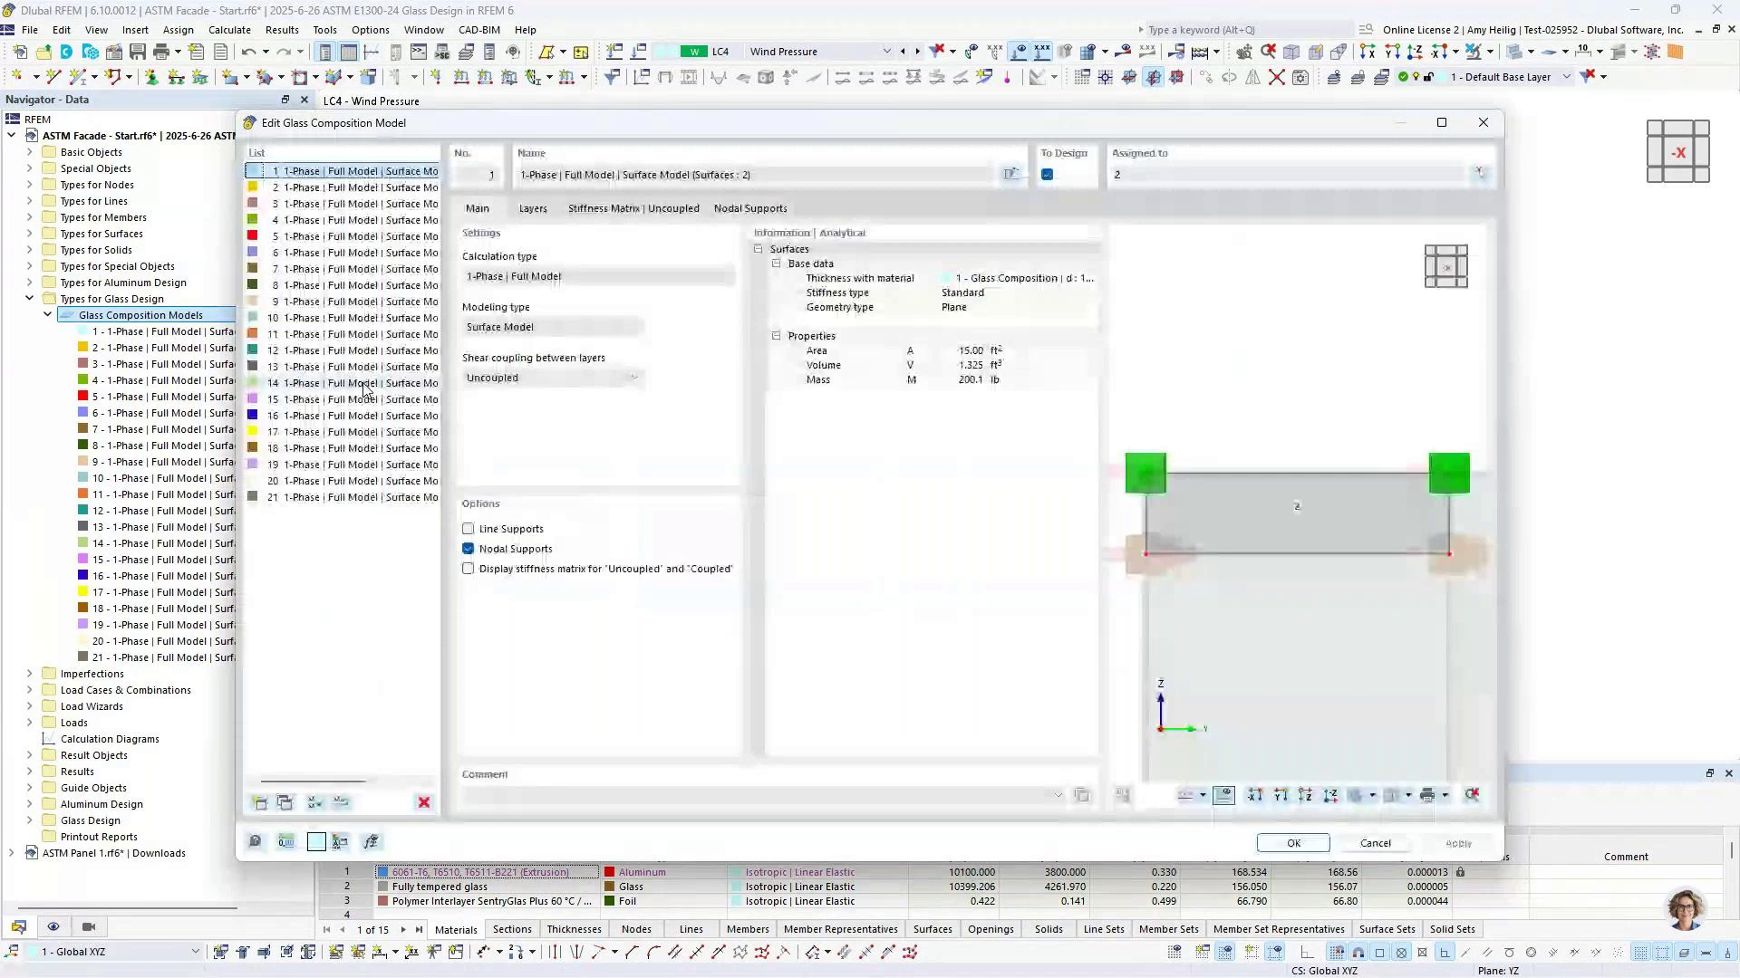
{"action": "left_click", "coordinate": [361, 188]}
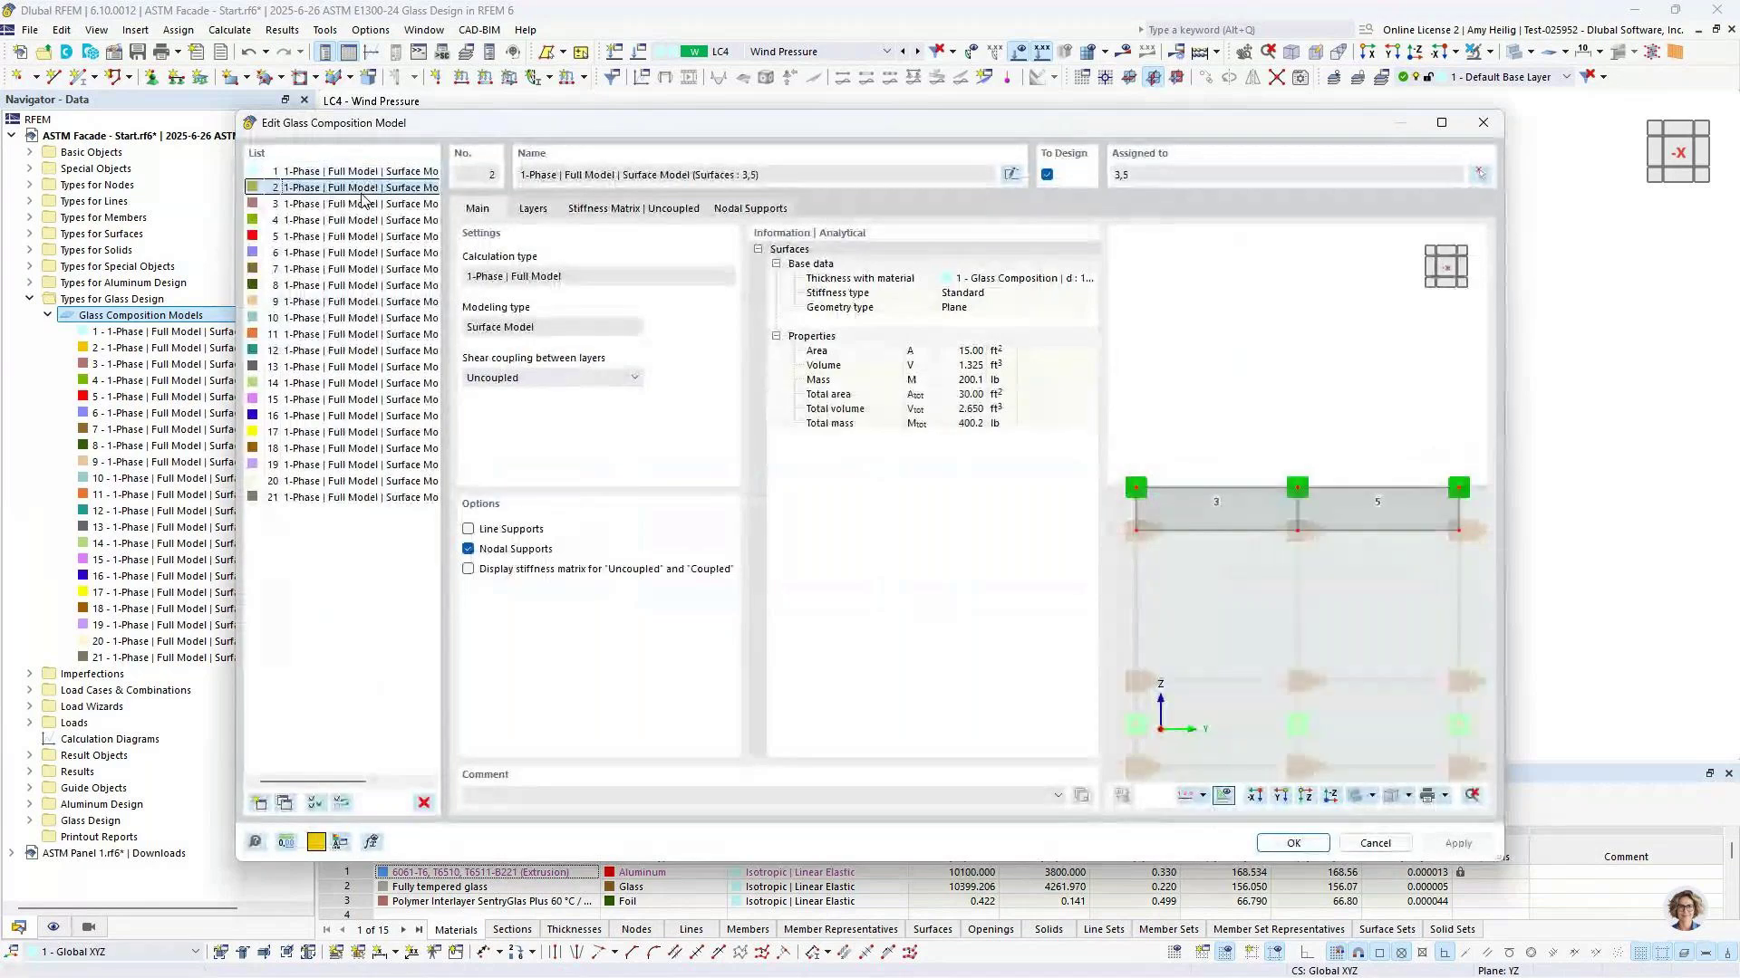
{"action": "left_click", "coordinate": [367, 204]}
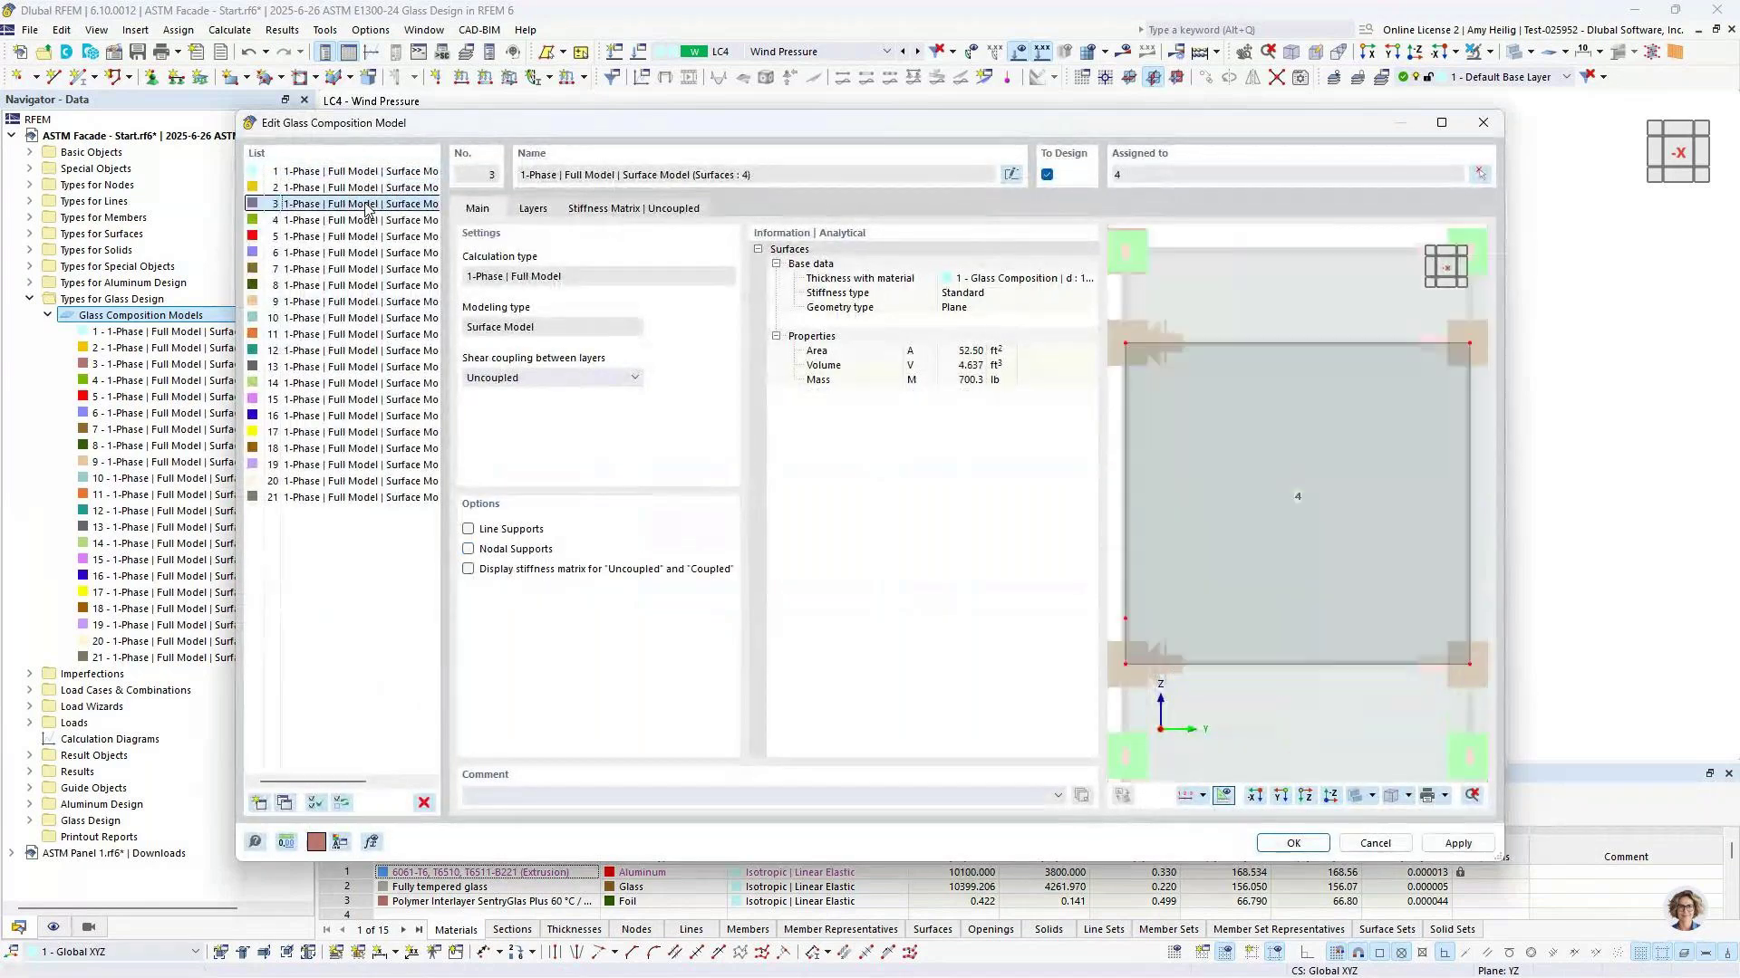
{"action": "left_click", "coordinate": [367, 221]}
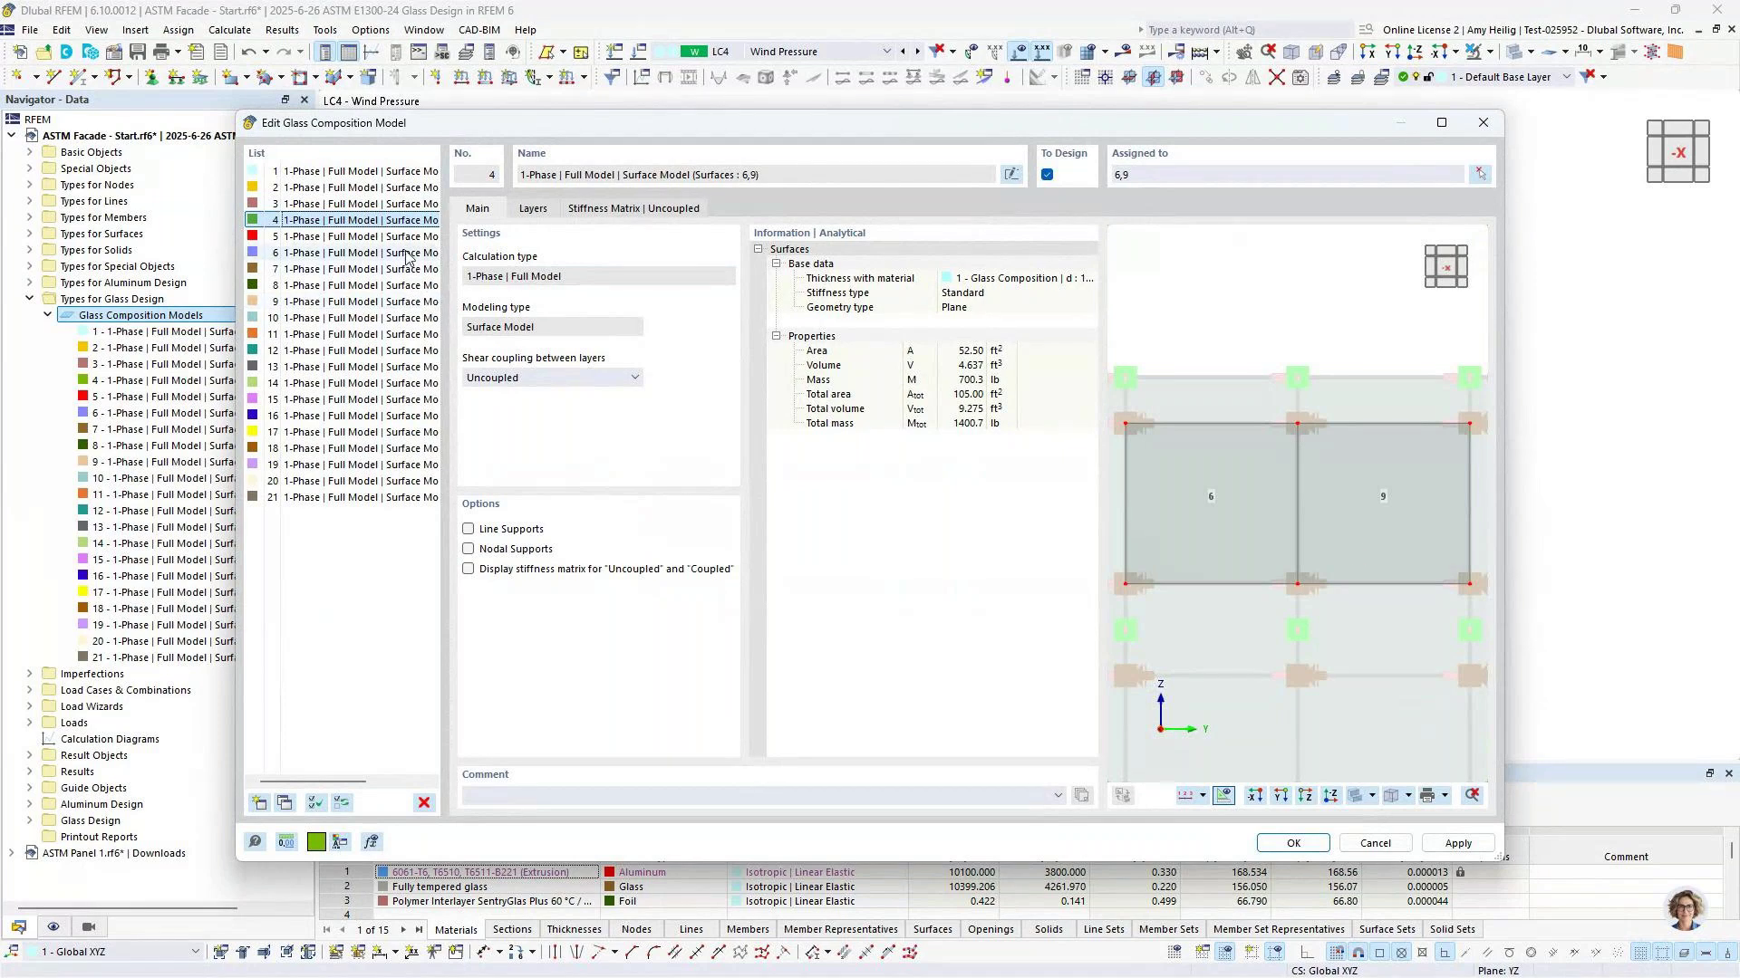
{"action": "left_click", "coordinate": [381, 204]}
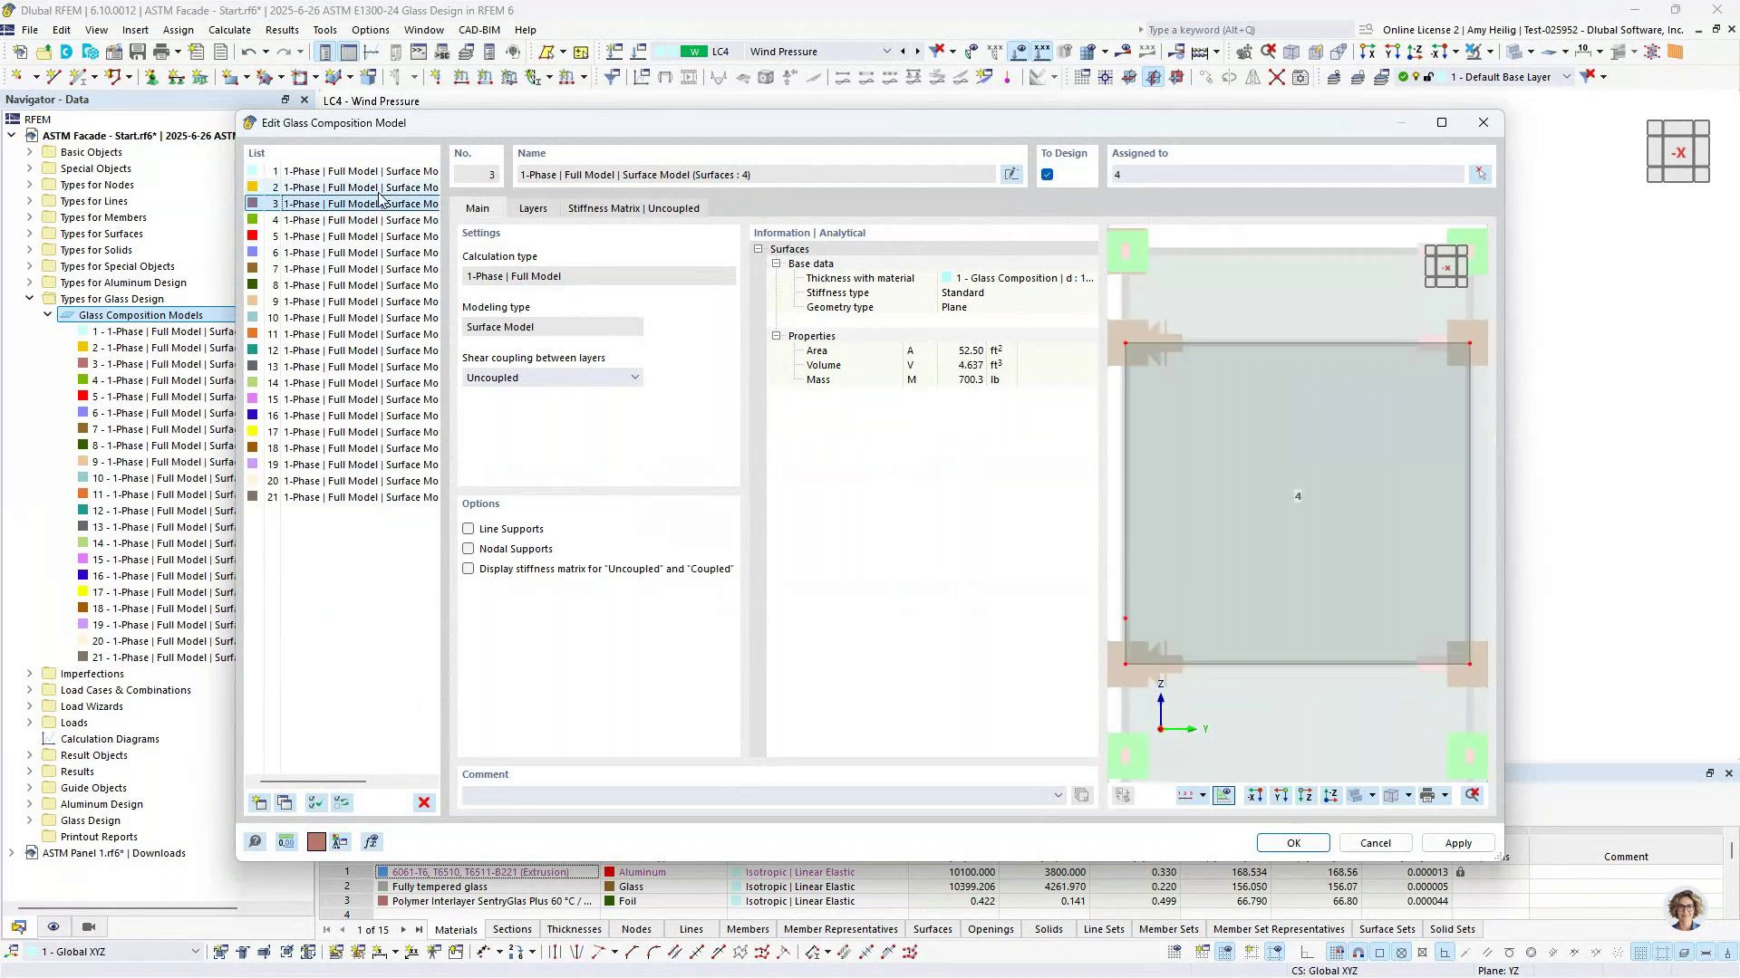
{"action": "left_click", "coordinate": [380, 188]}
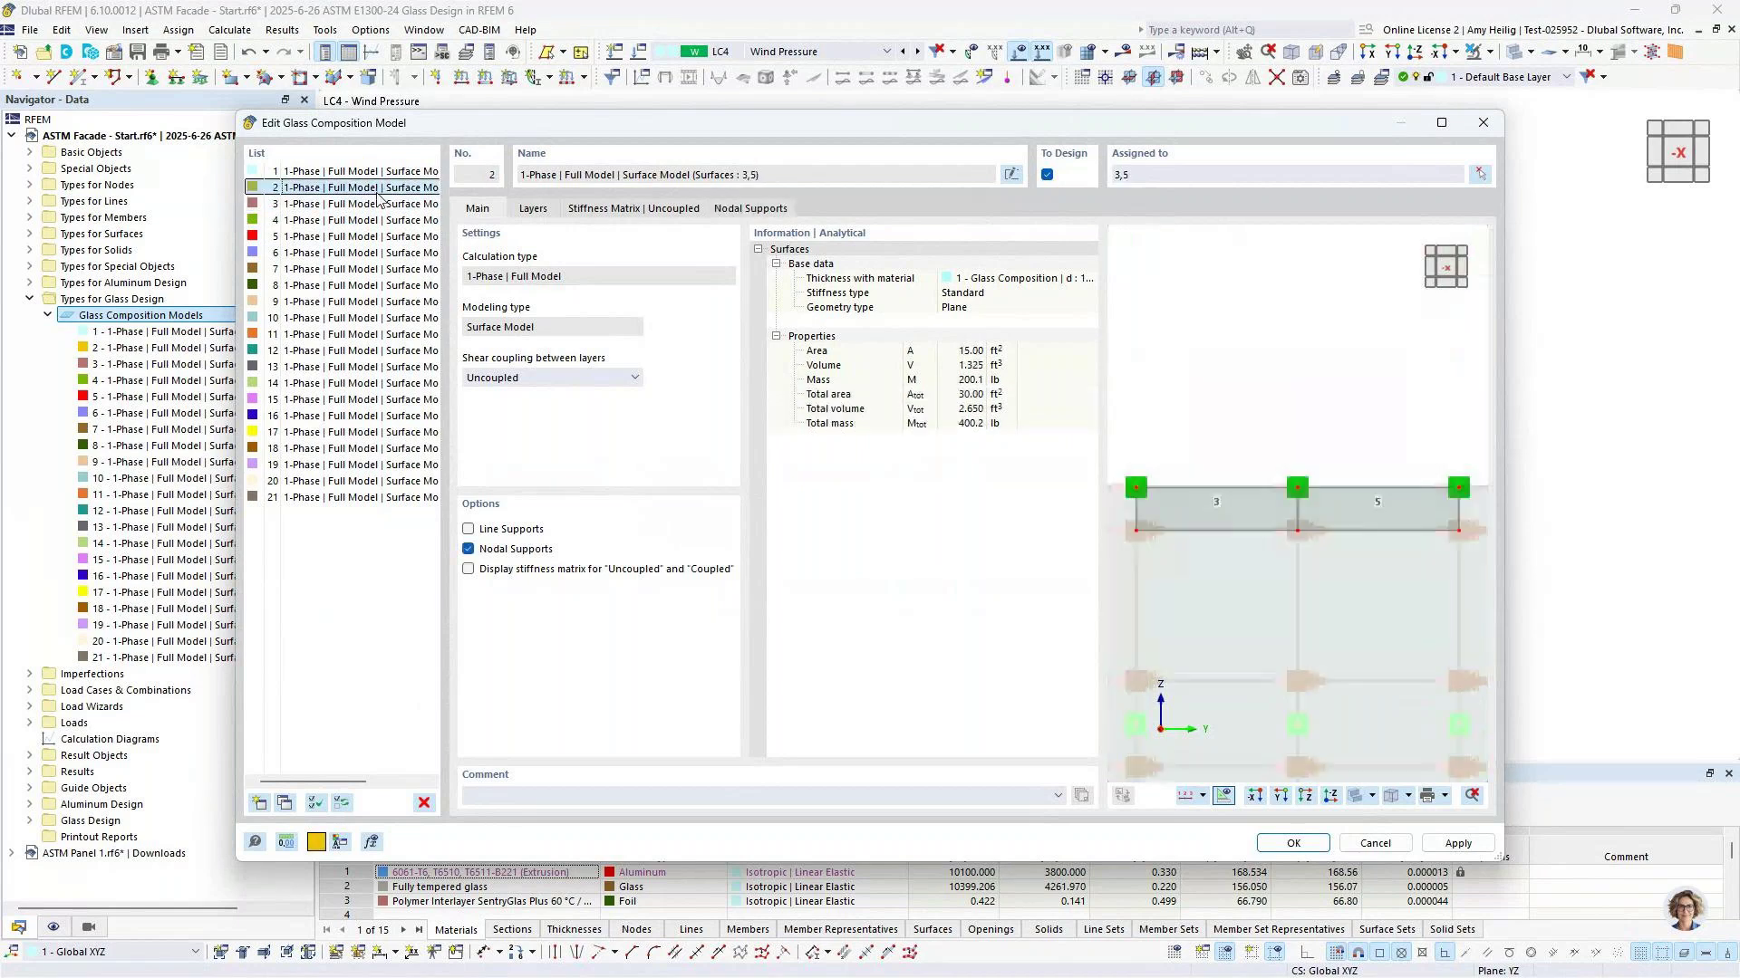
Set the shear coupling between layers to Coupled for all glass composition models 1-21, and collapse the glass design types
{"action": "left_click", "coordinate": [377, 238]}
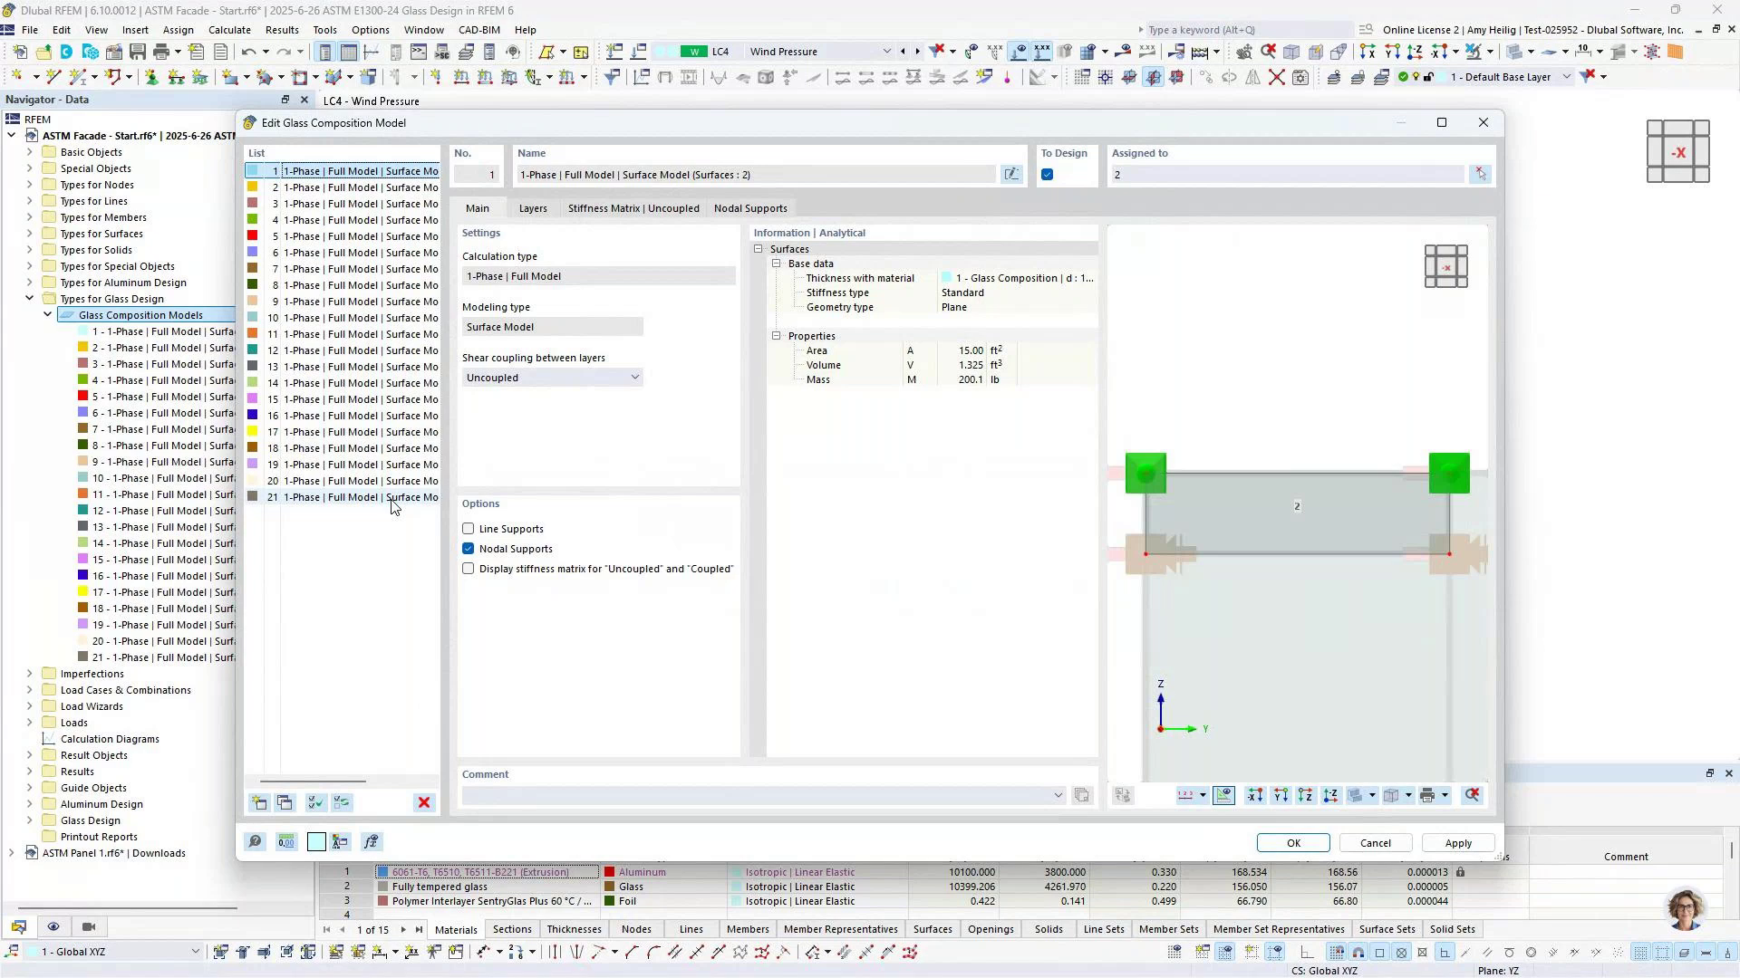
{"action": "left_click", "coordinate": [391, 498], "text": "shift"}
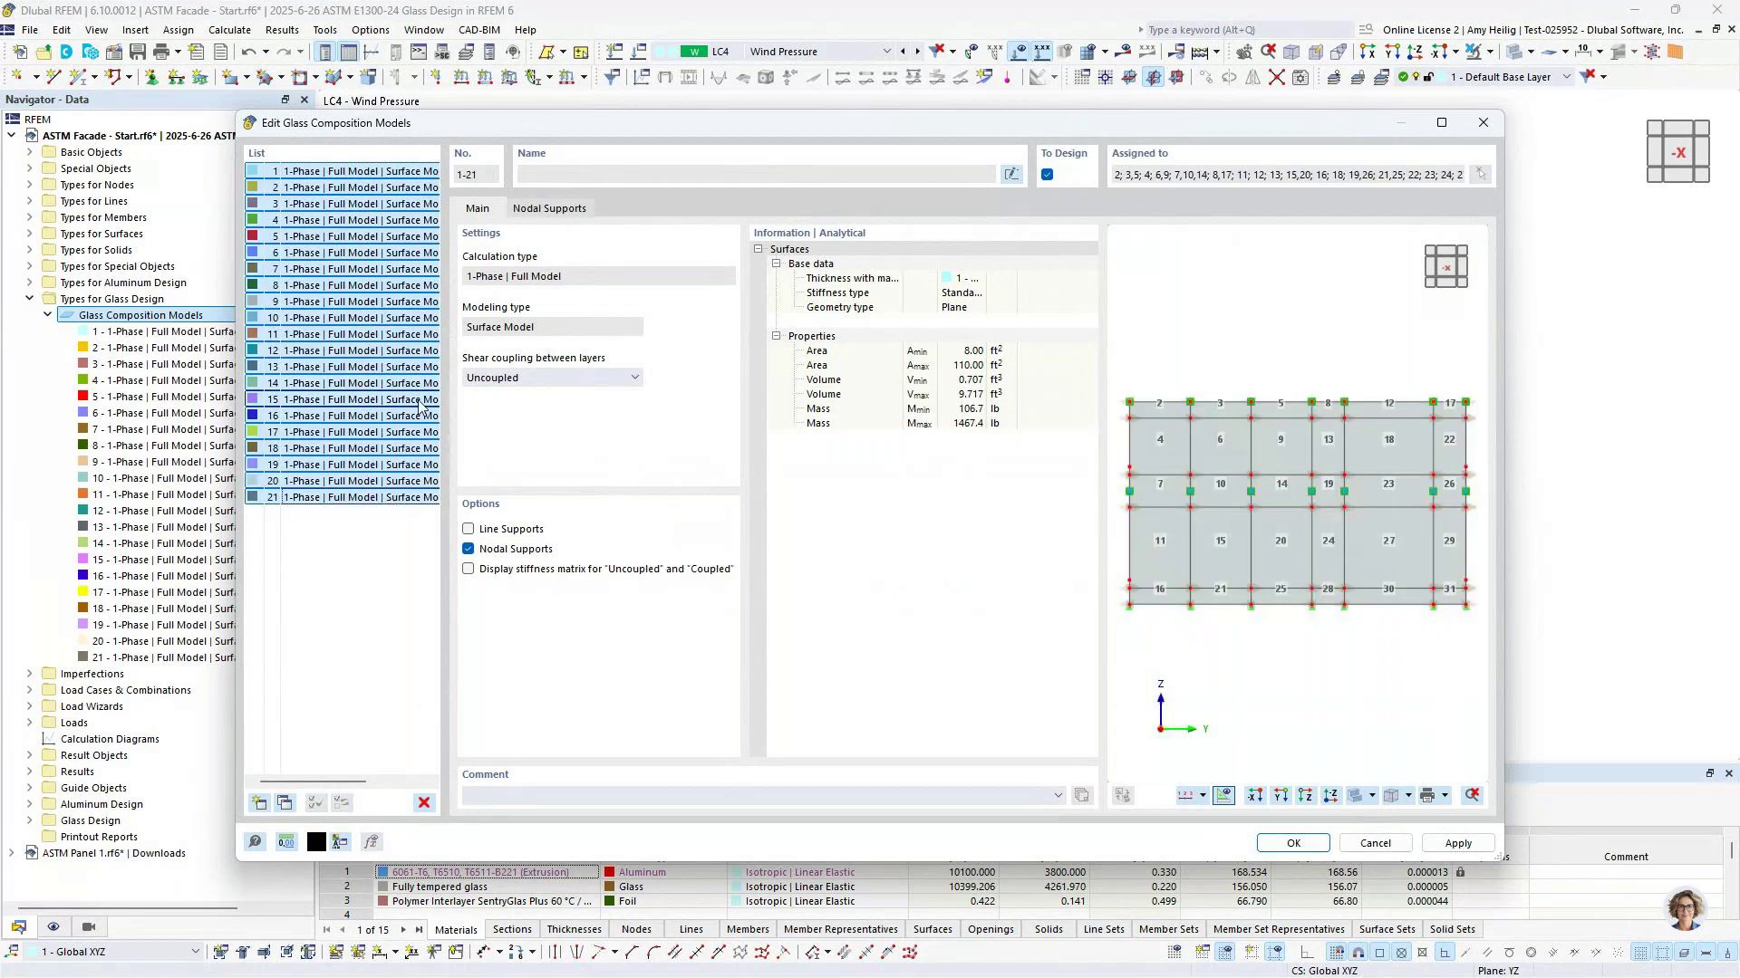
{"action": "left_click", "coordinate": [556, 379]}
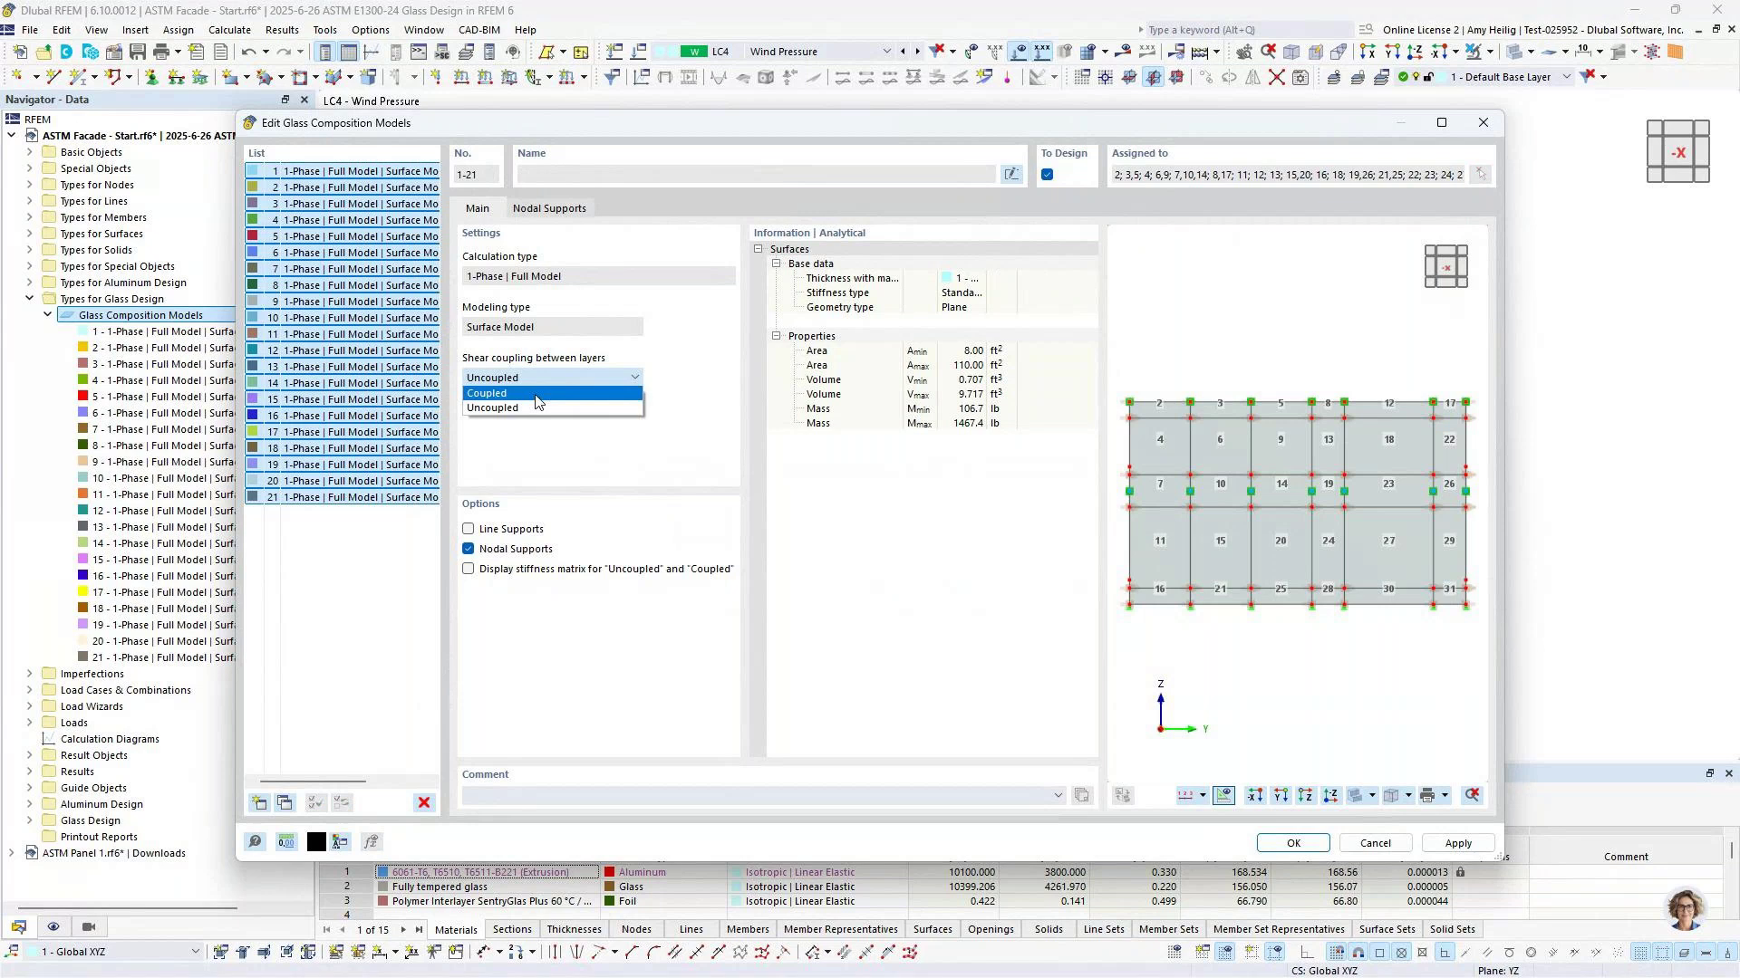
{"action": "left_click", "coordinate": [537, 395]}
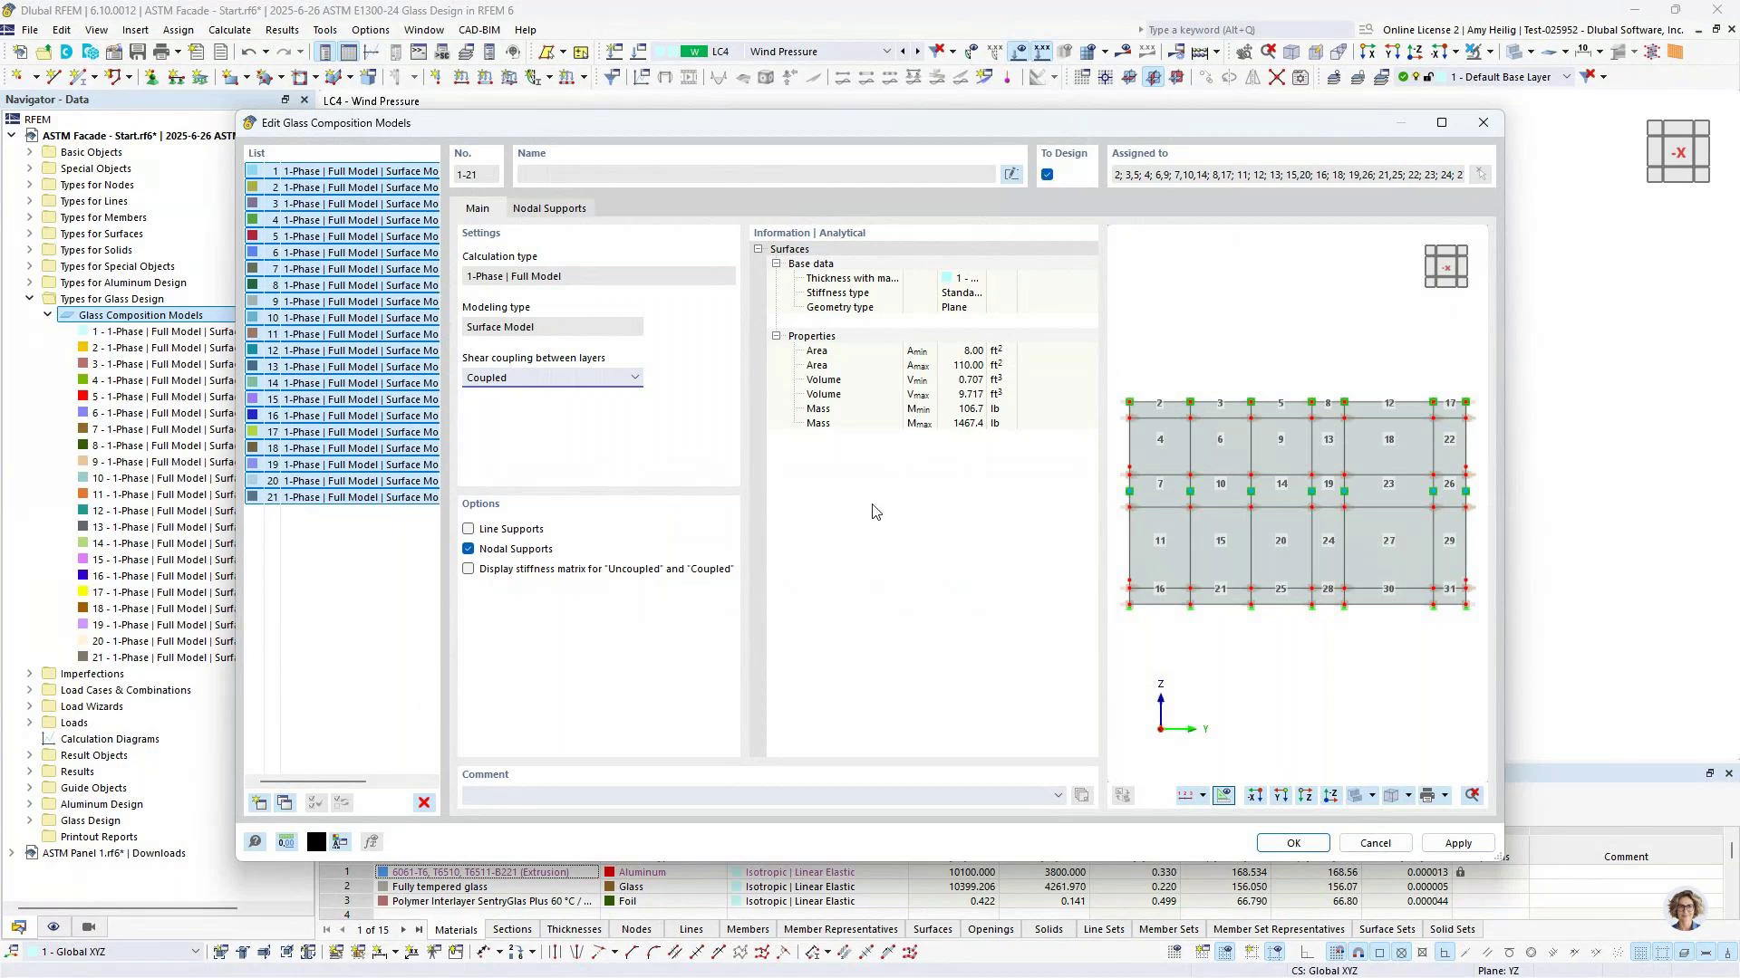
{"action": "left_click", "coordinate": [1286, 844]}
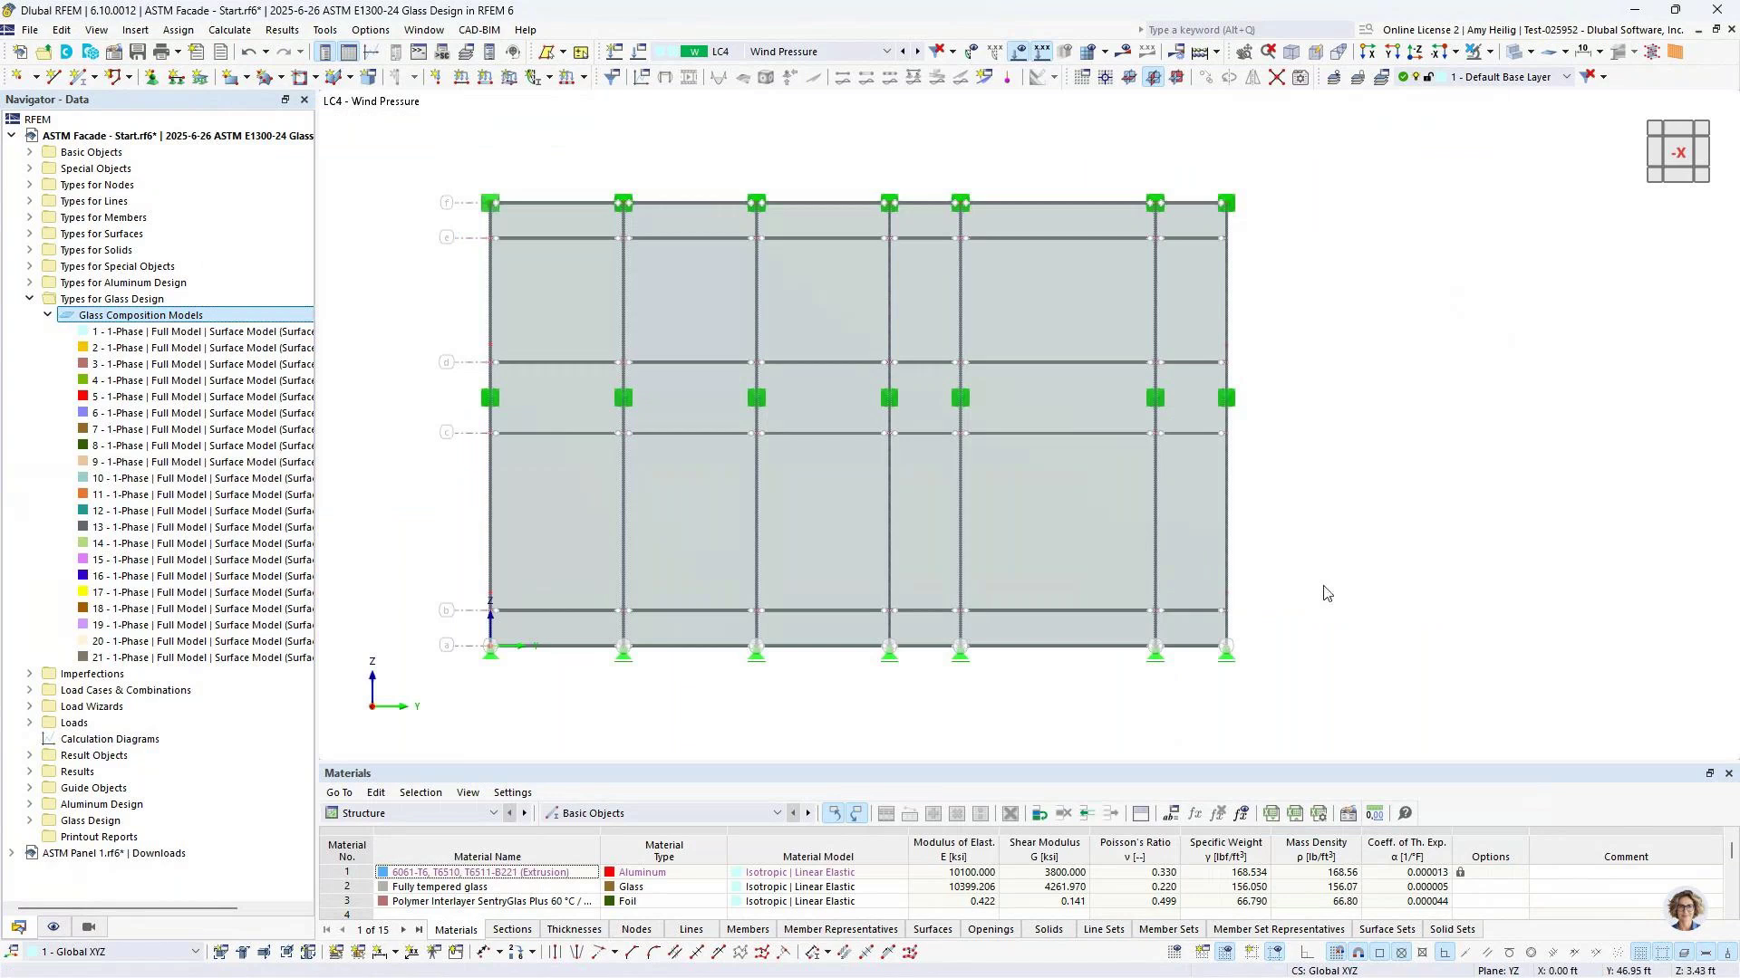
{"action": "left_click", "coordinate": [31, 300]}
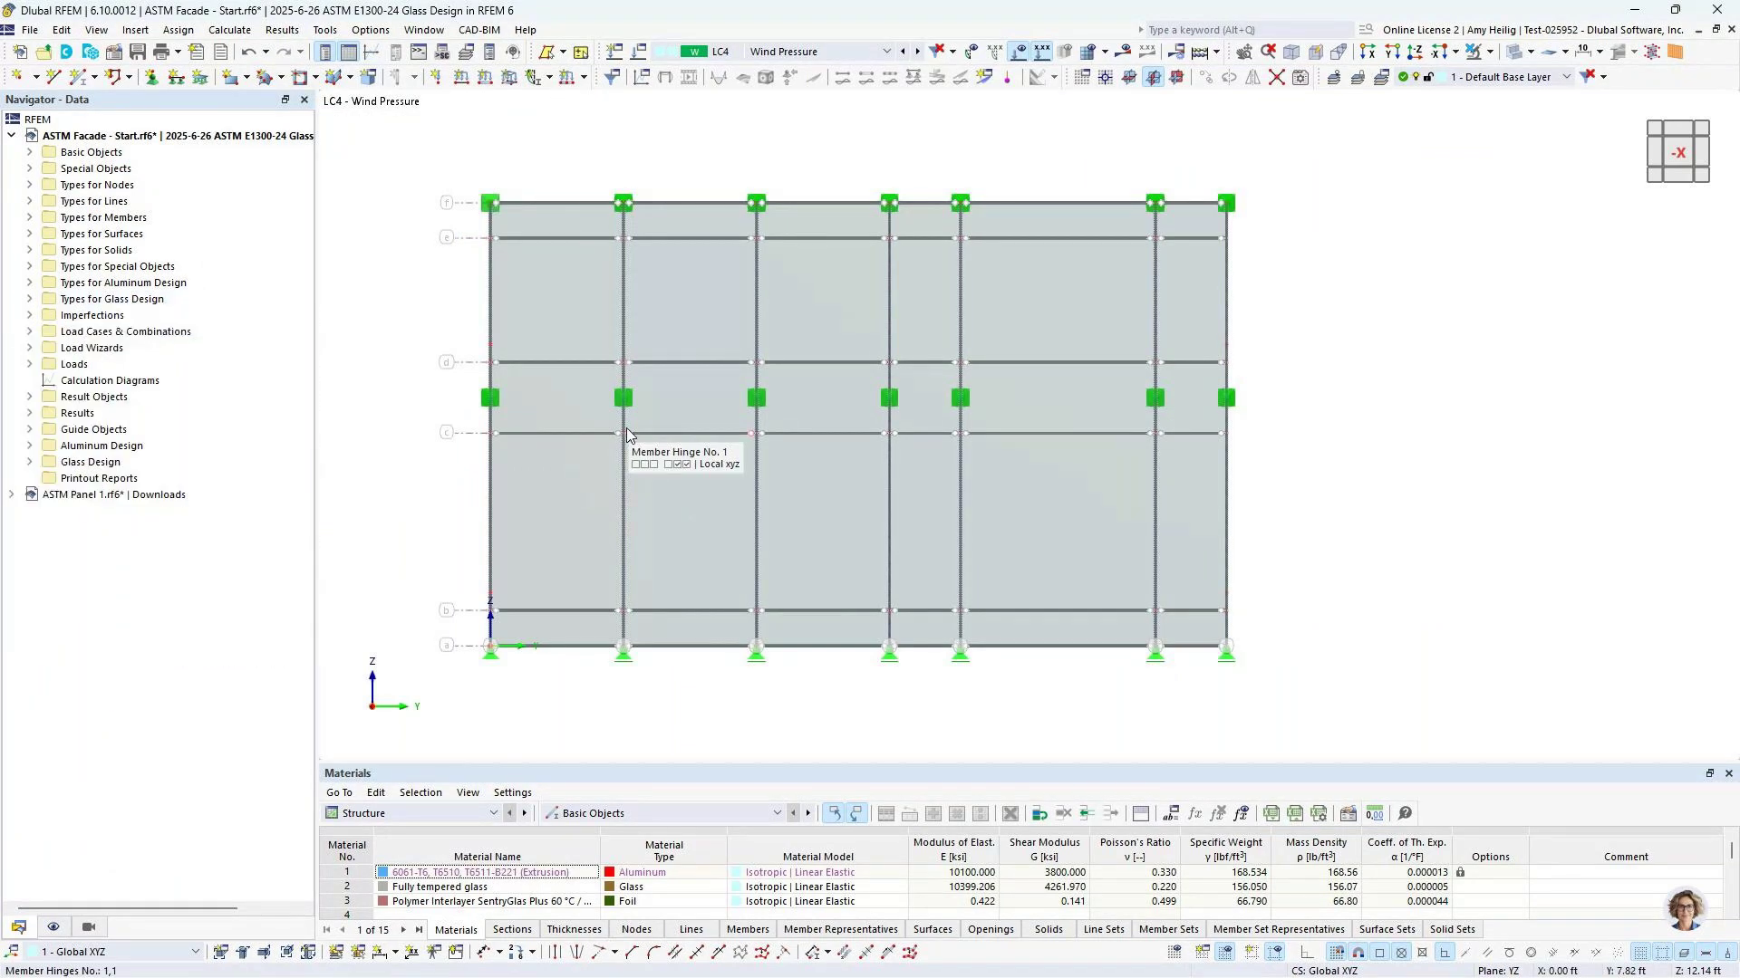
Examine the glass design configurations and the deflection reference length definition options of all glass surfaces
{"action": "left_click_drag", "start_coordinate": [1288, 705], "coordinate": [568, 265]}
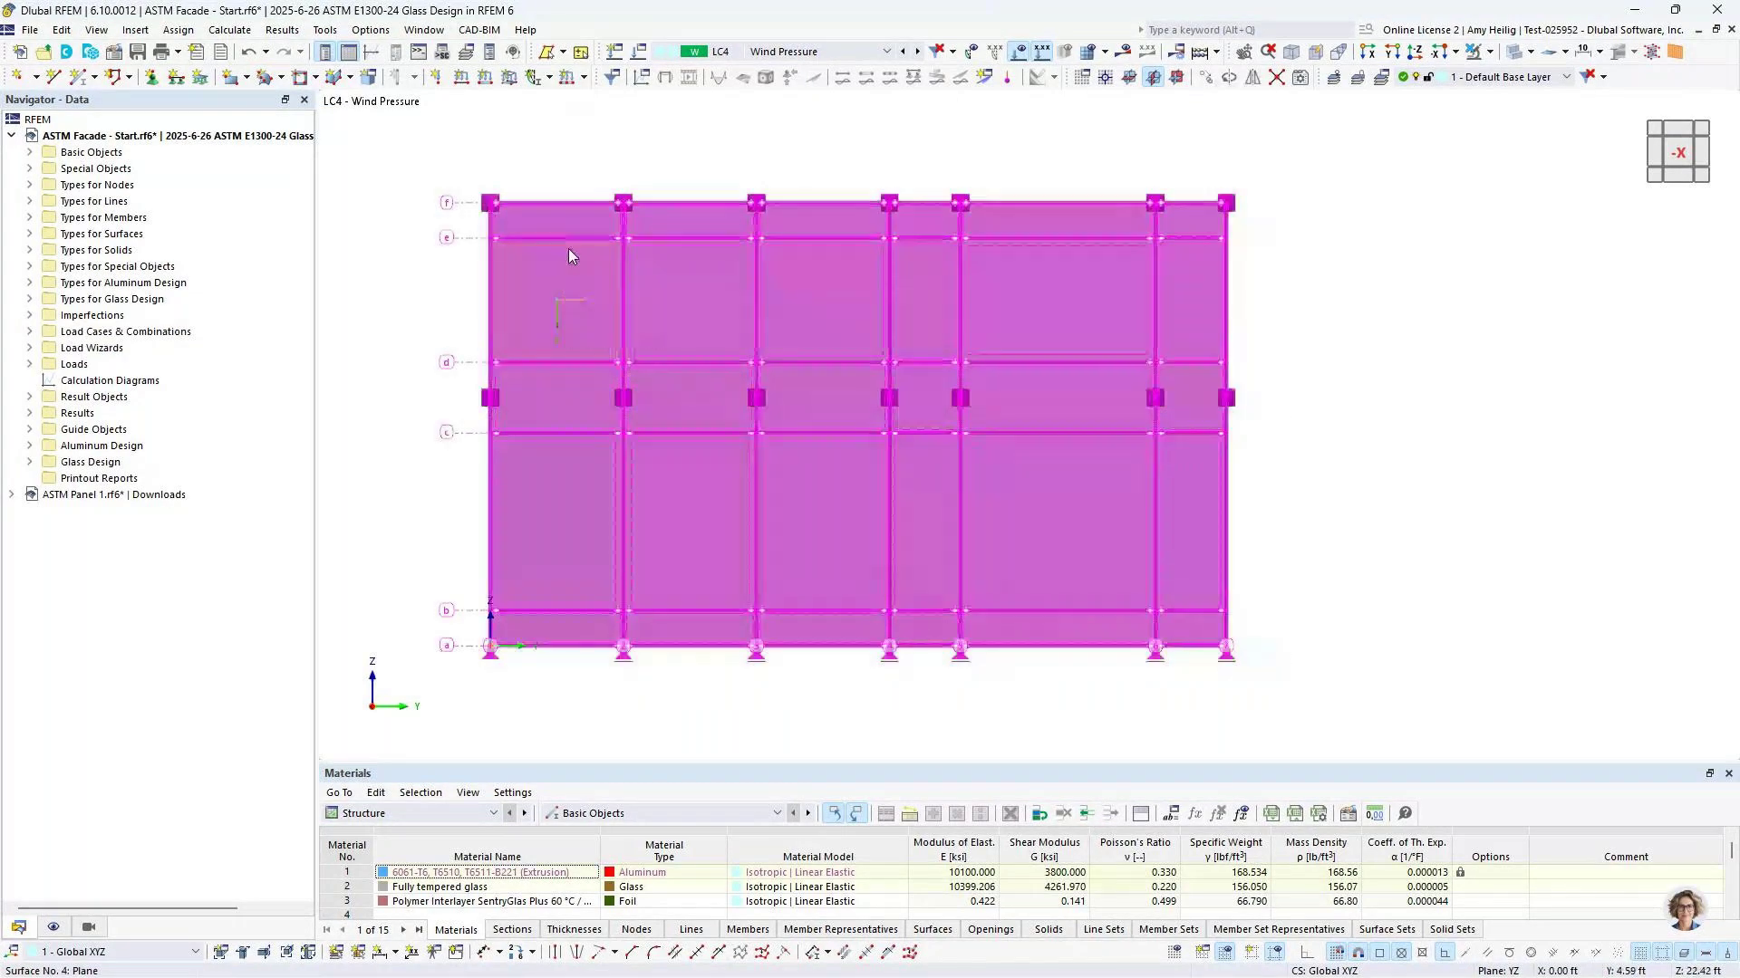
{"action": "double_click", "coordinate": [568, 248]}
{"action": "left_click", "coordinate": [566, 186]}
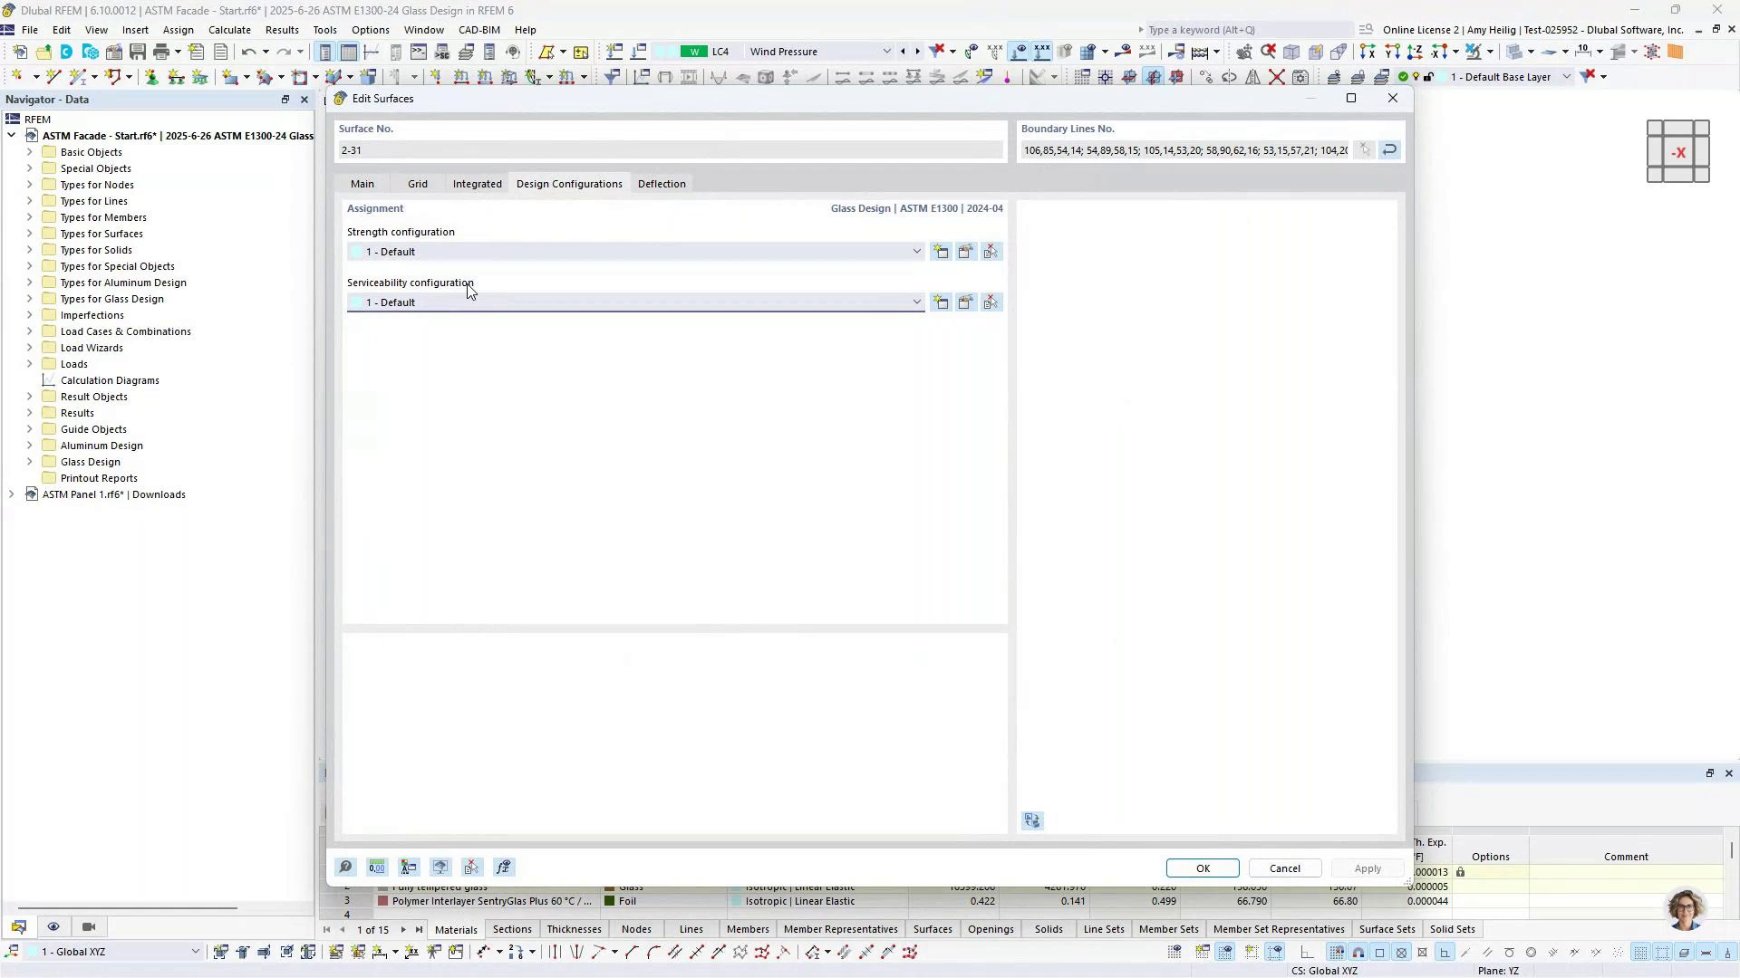
{"action": "left_click", "coordinate": [662, 185]}
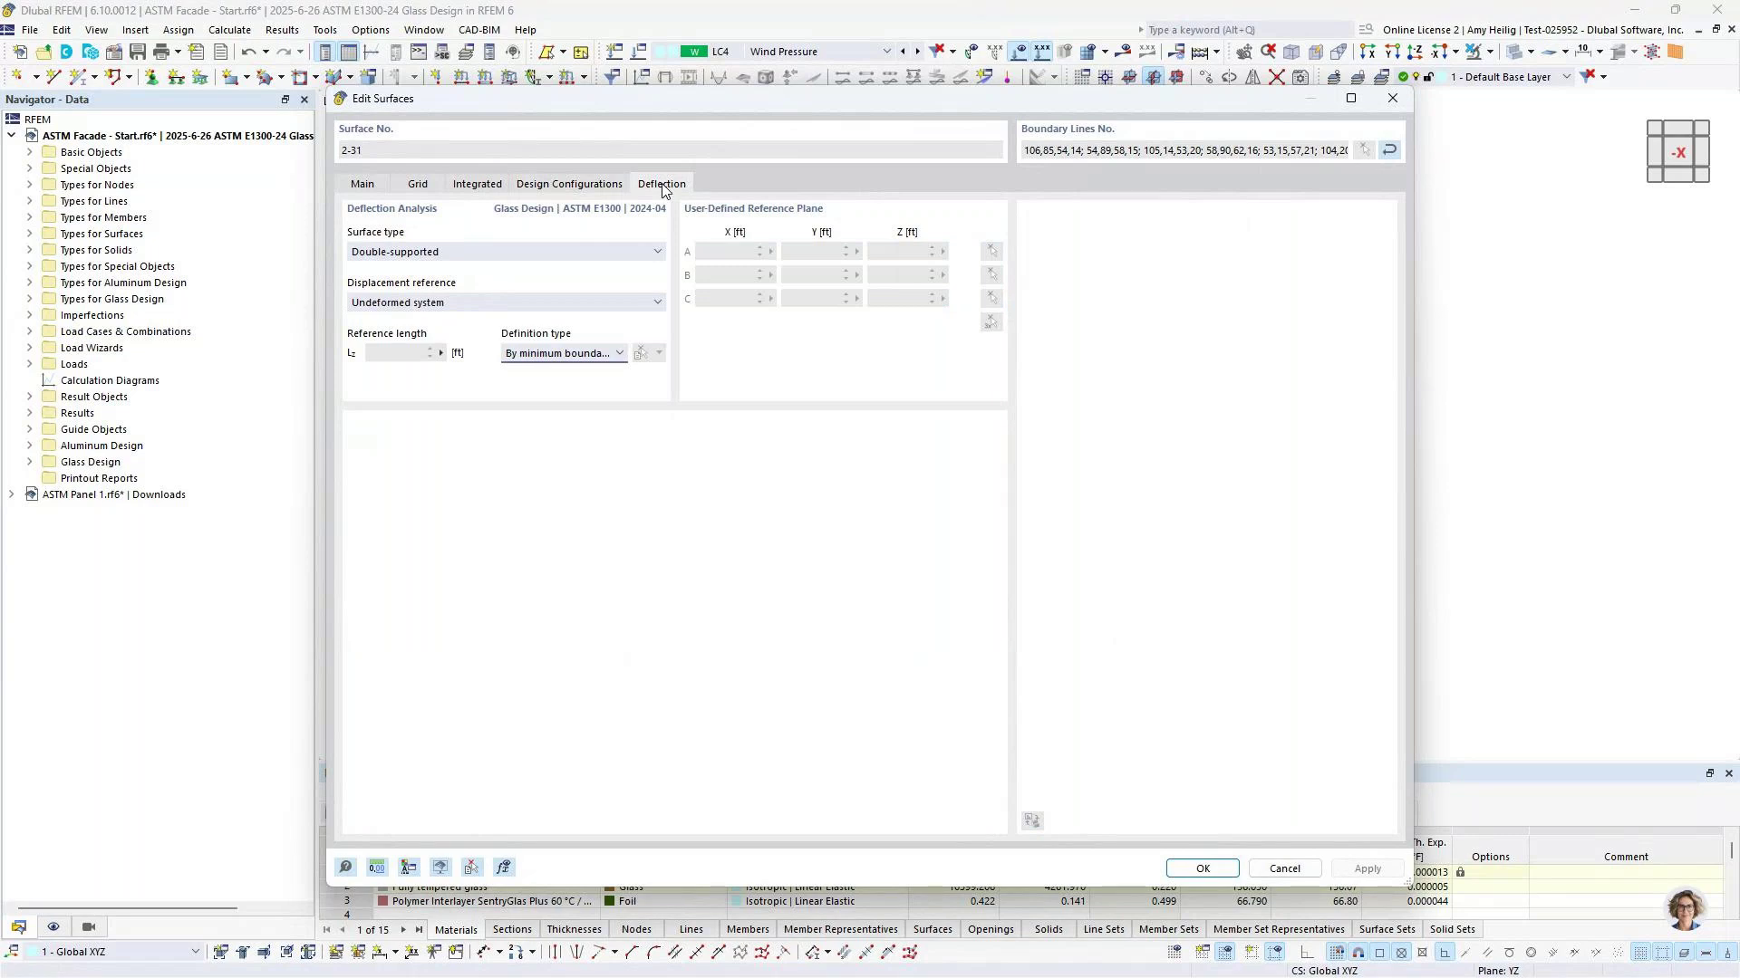
{"action": "left_click", "coordinate": [571, 354]}
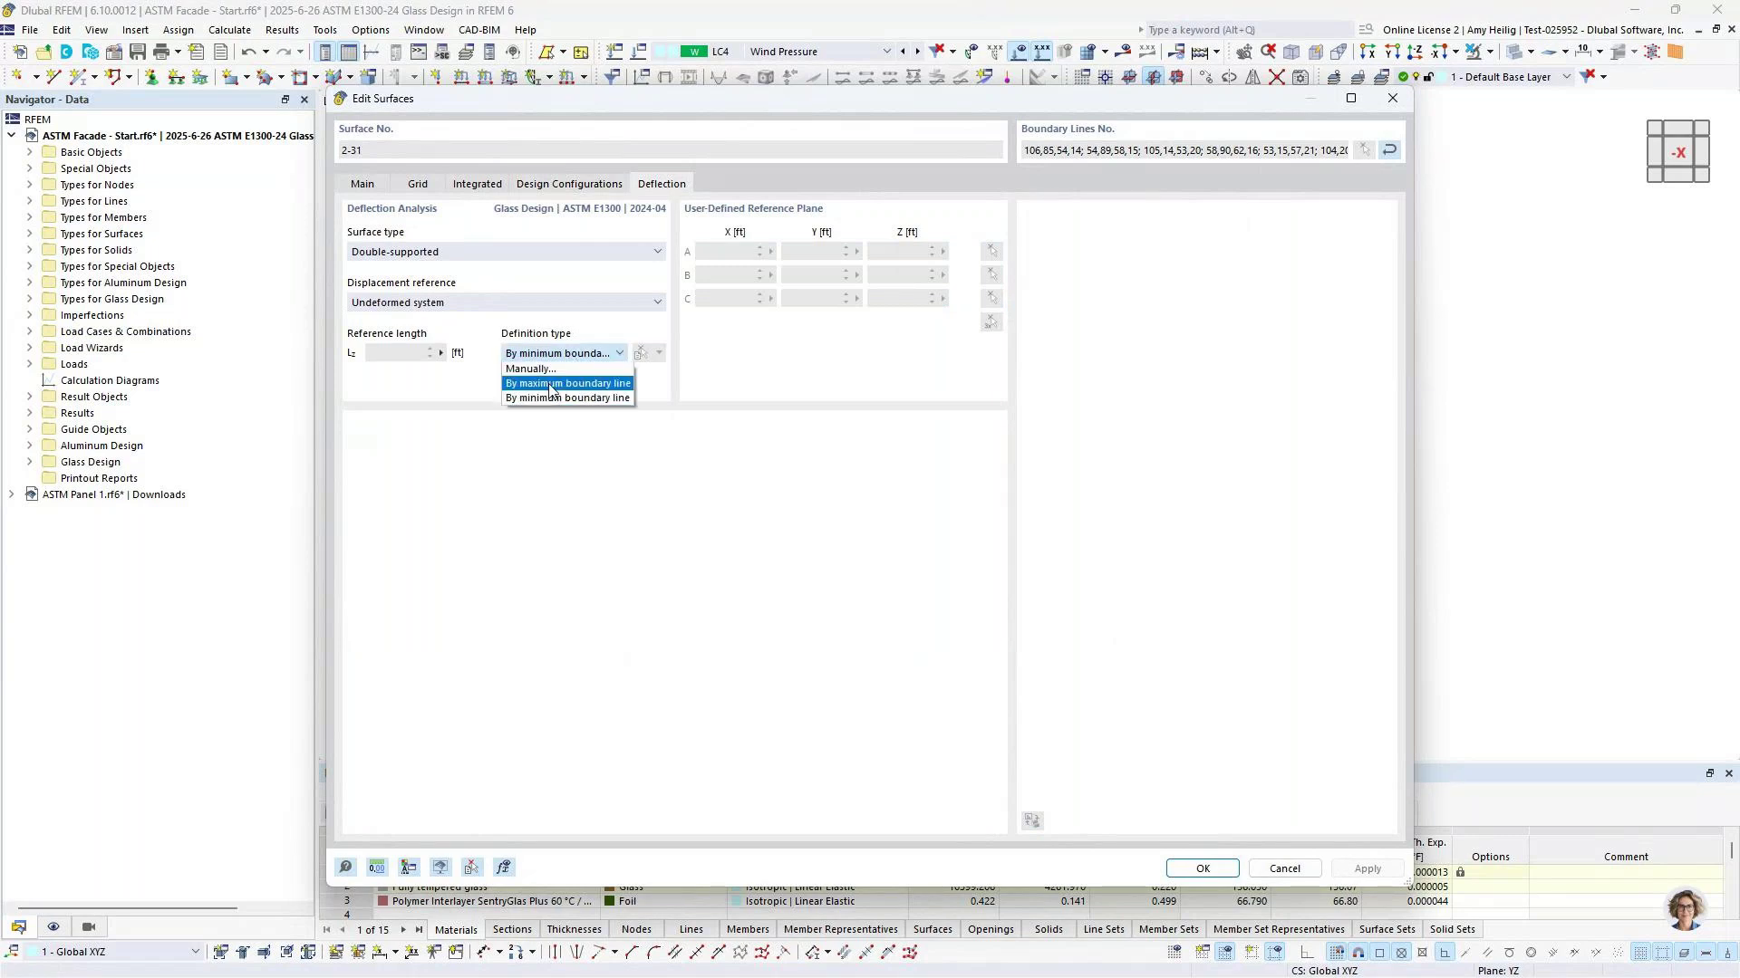
{"action": "left_click", "coordinate": [551, 384]}
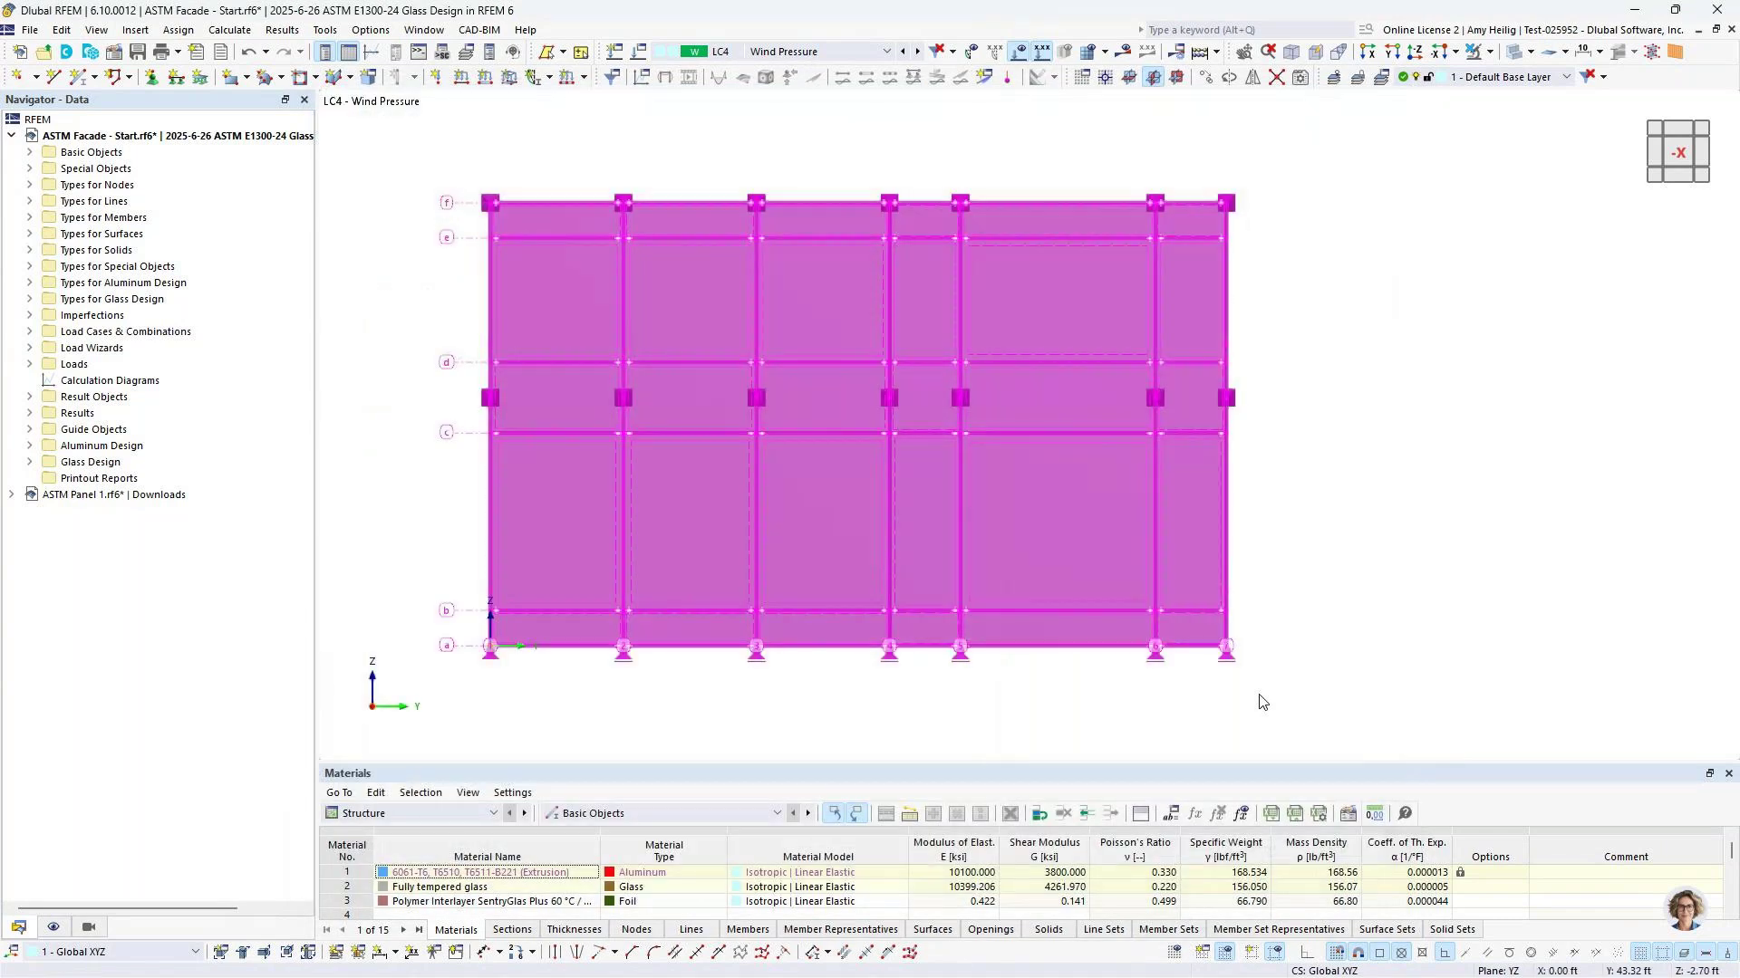
{"action": "left_click", "coordinate": [1262, 702]}
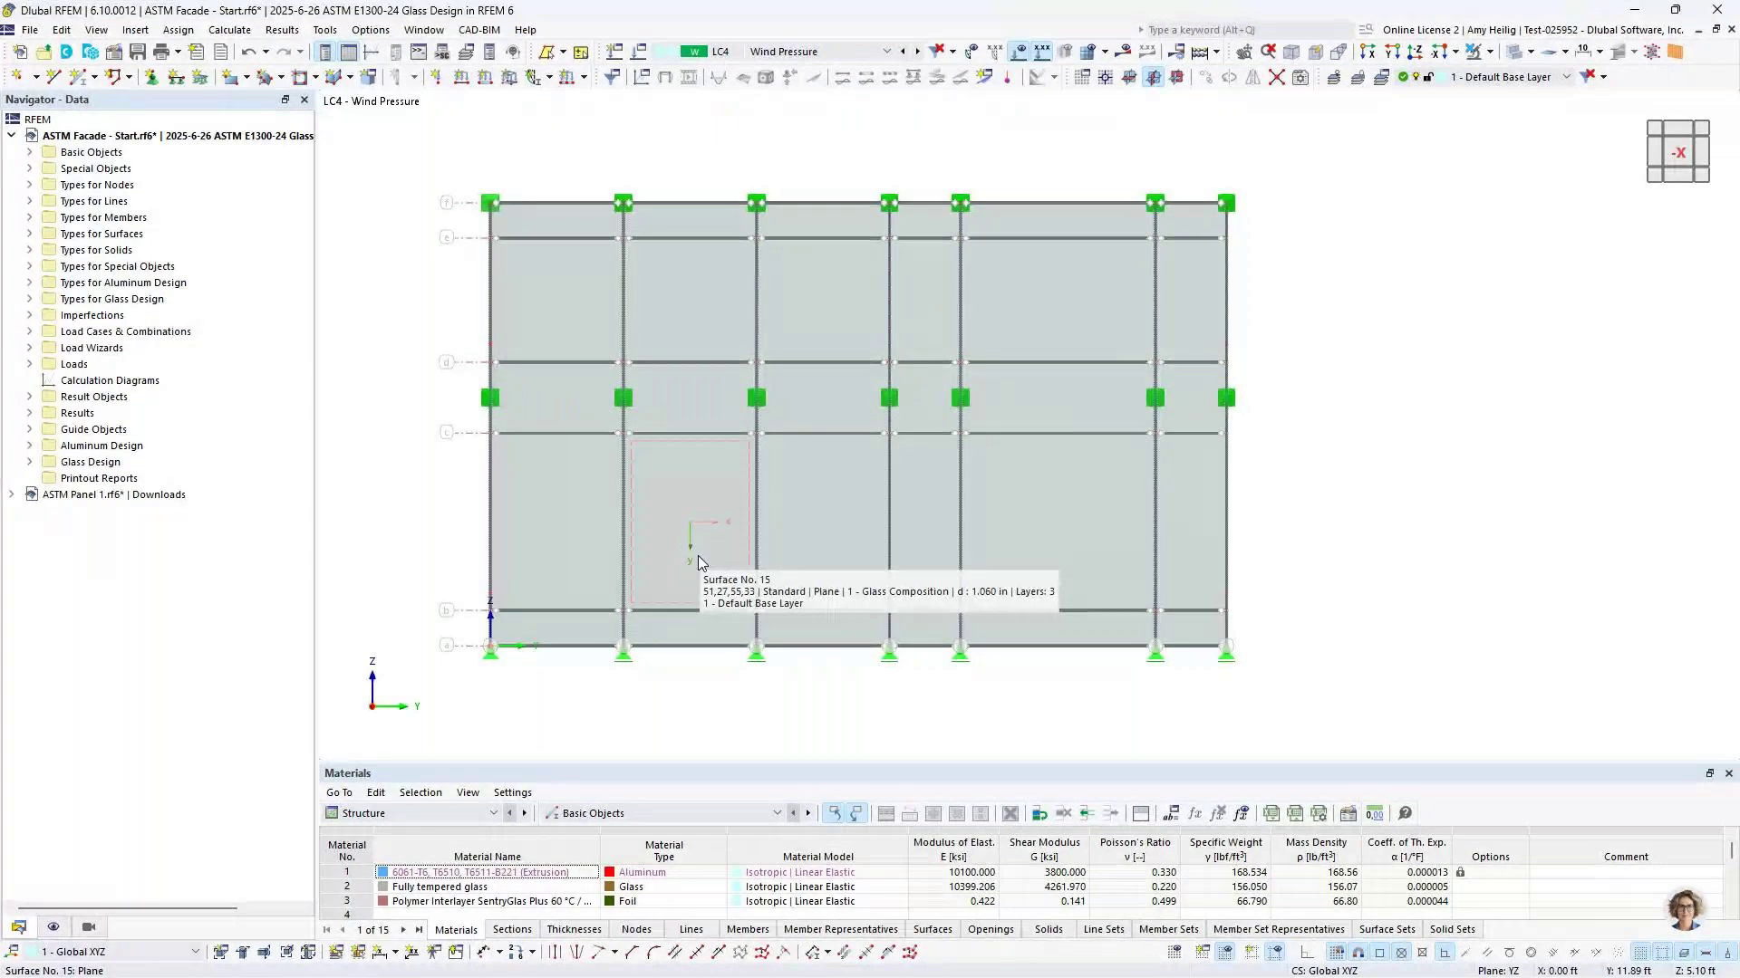
{"action": "left_click", "coordinate": [560, 535]}
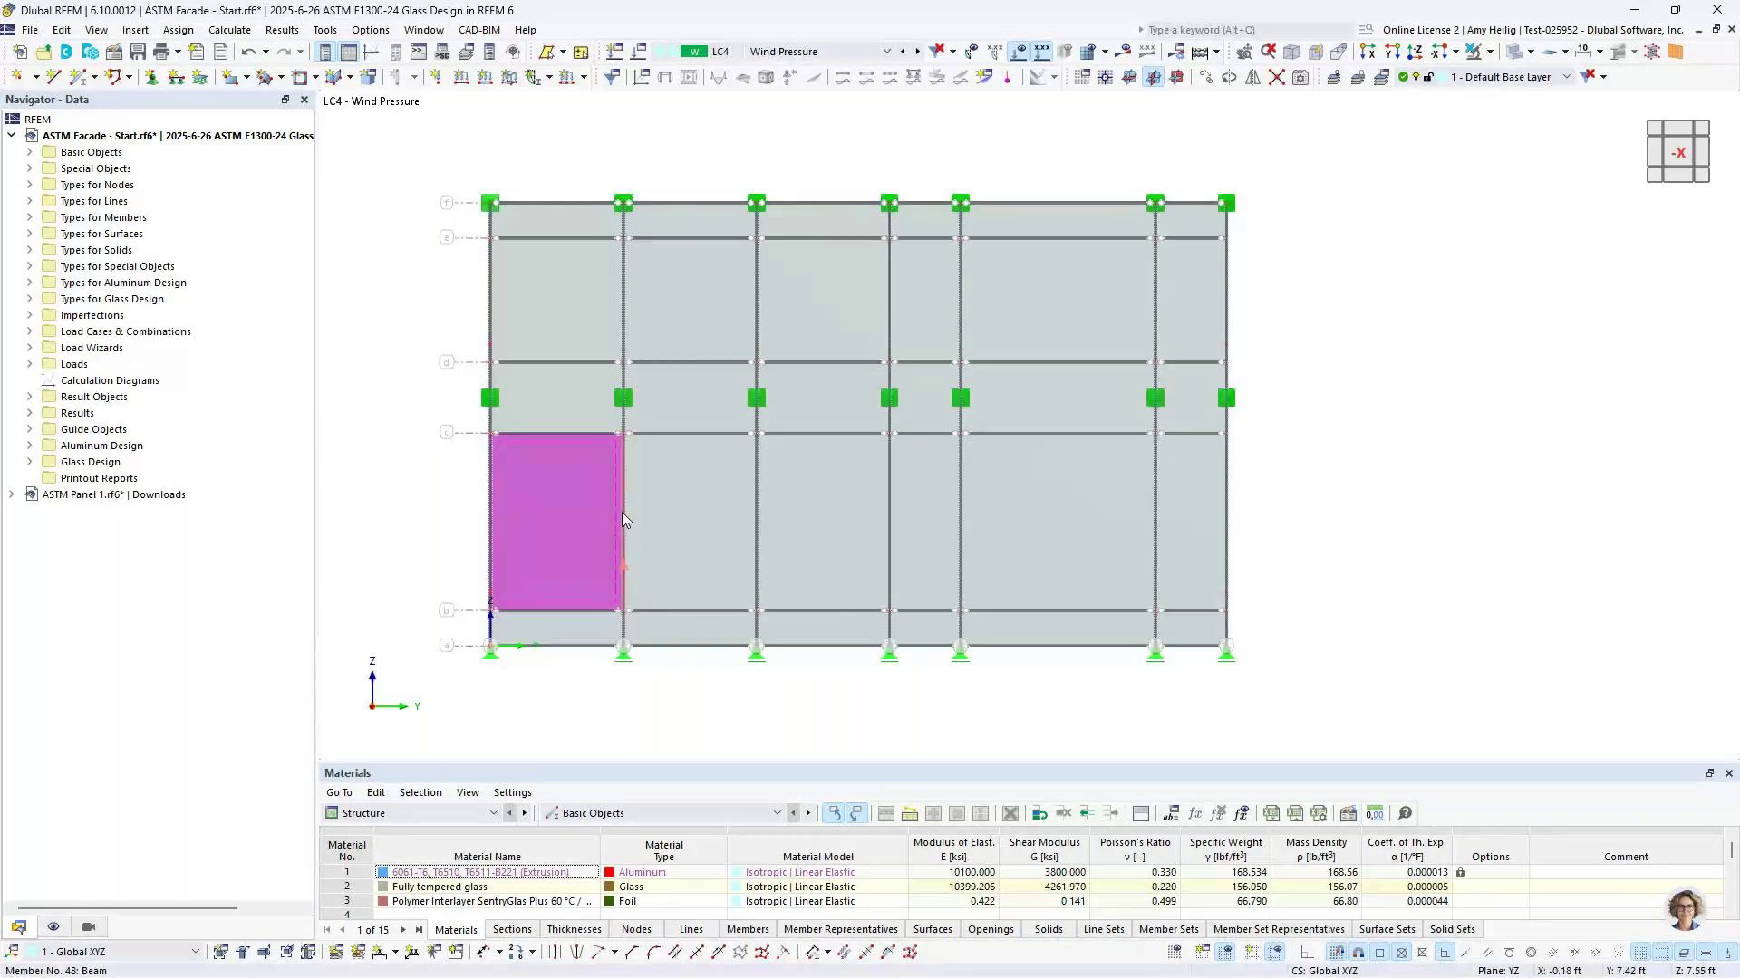
{"action": "left_click", "coordinate": [418, 509]}
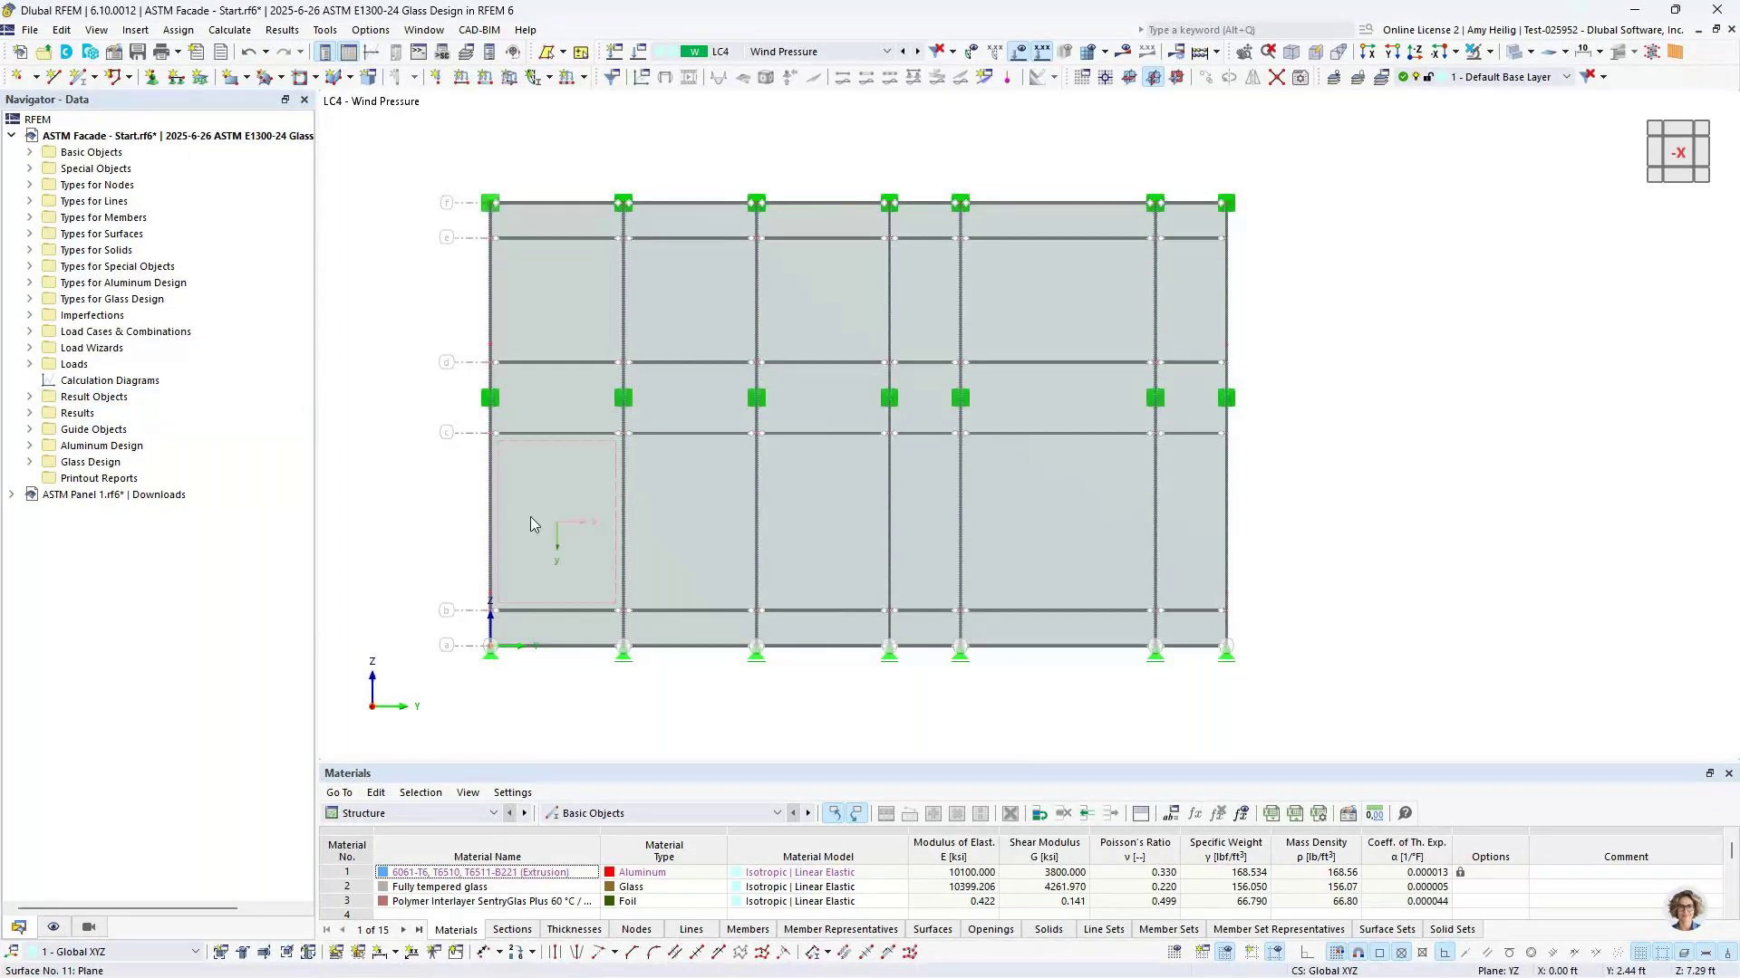
{"action": "left_click", "coordinate": [30, 201]}
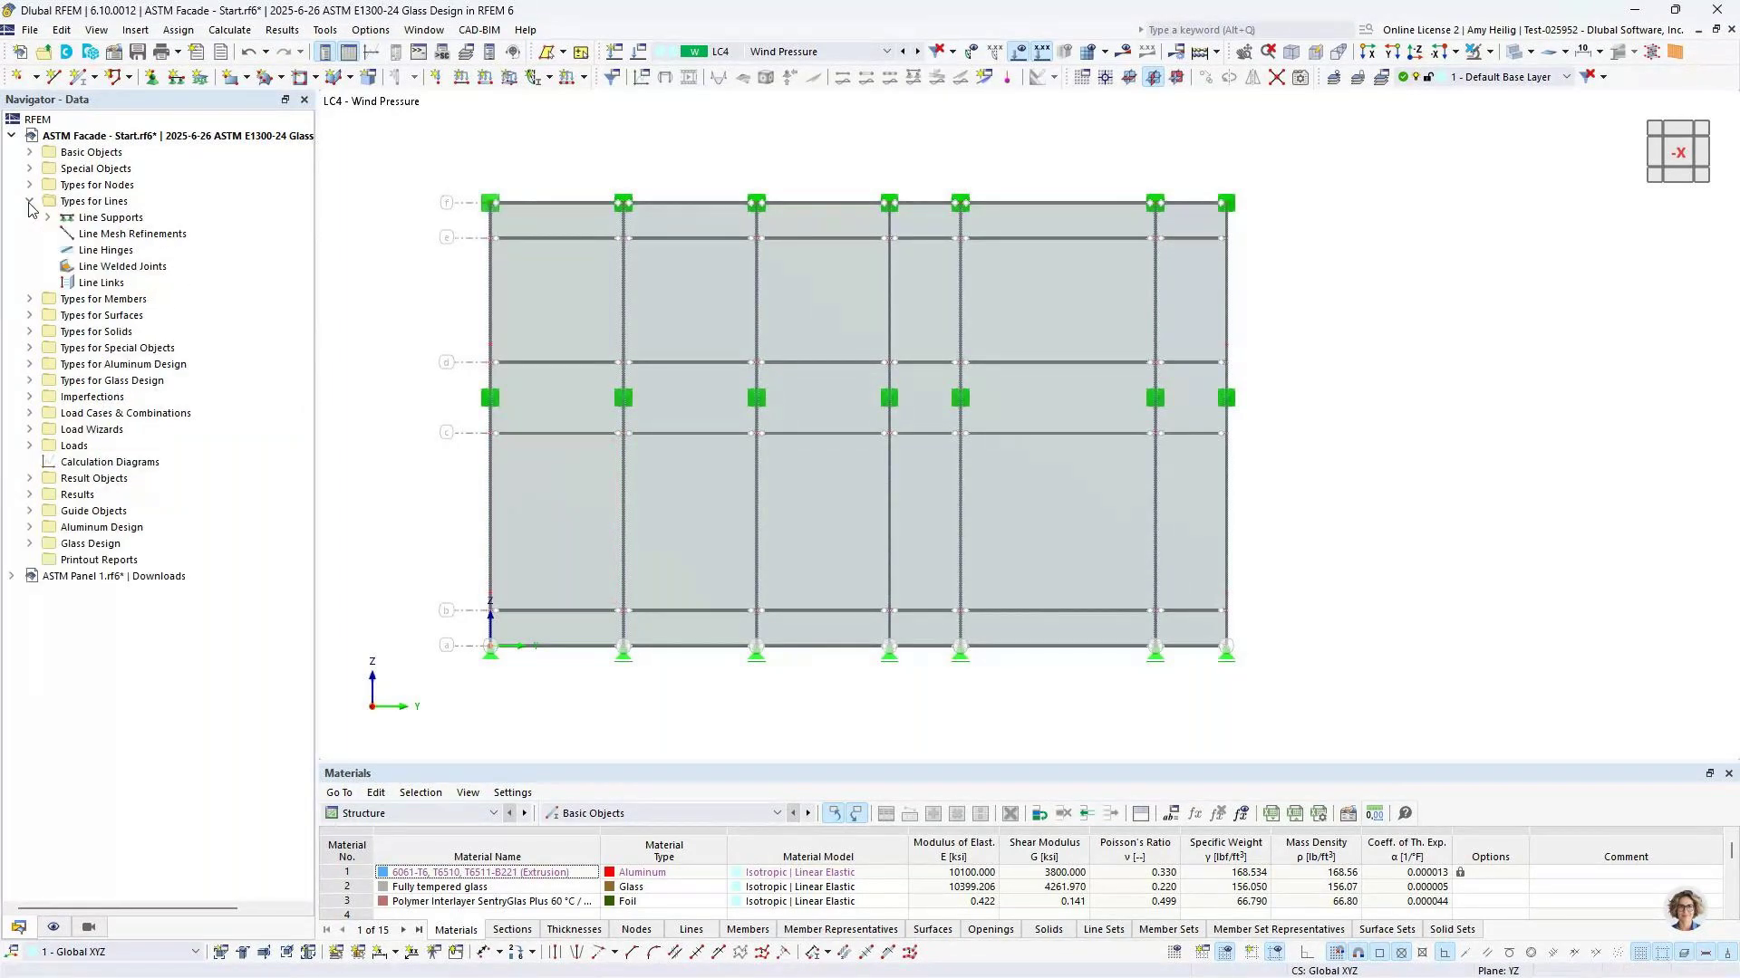
{"action": "left_click", "coordinate": [121, 253]}
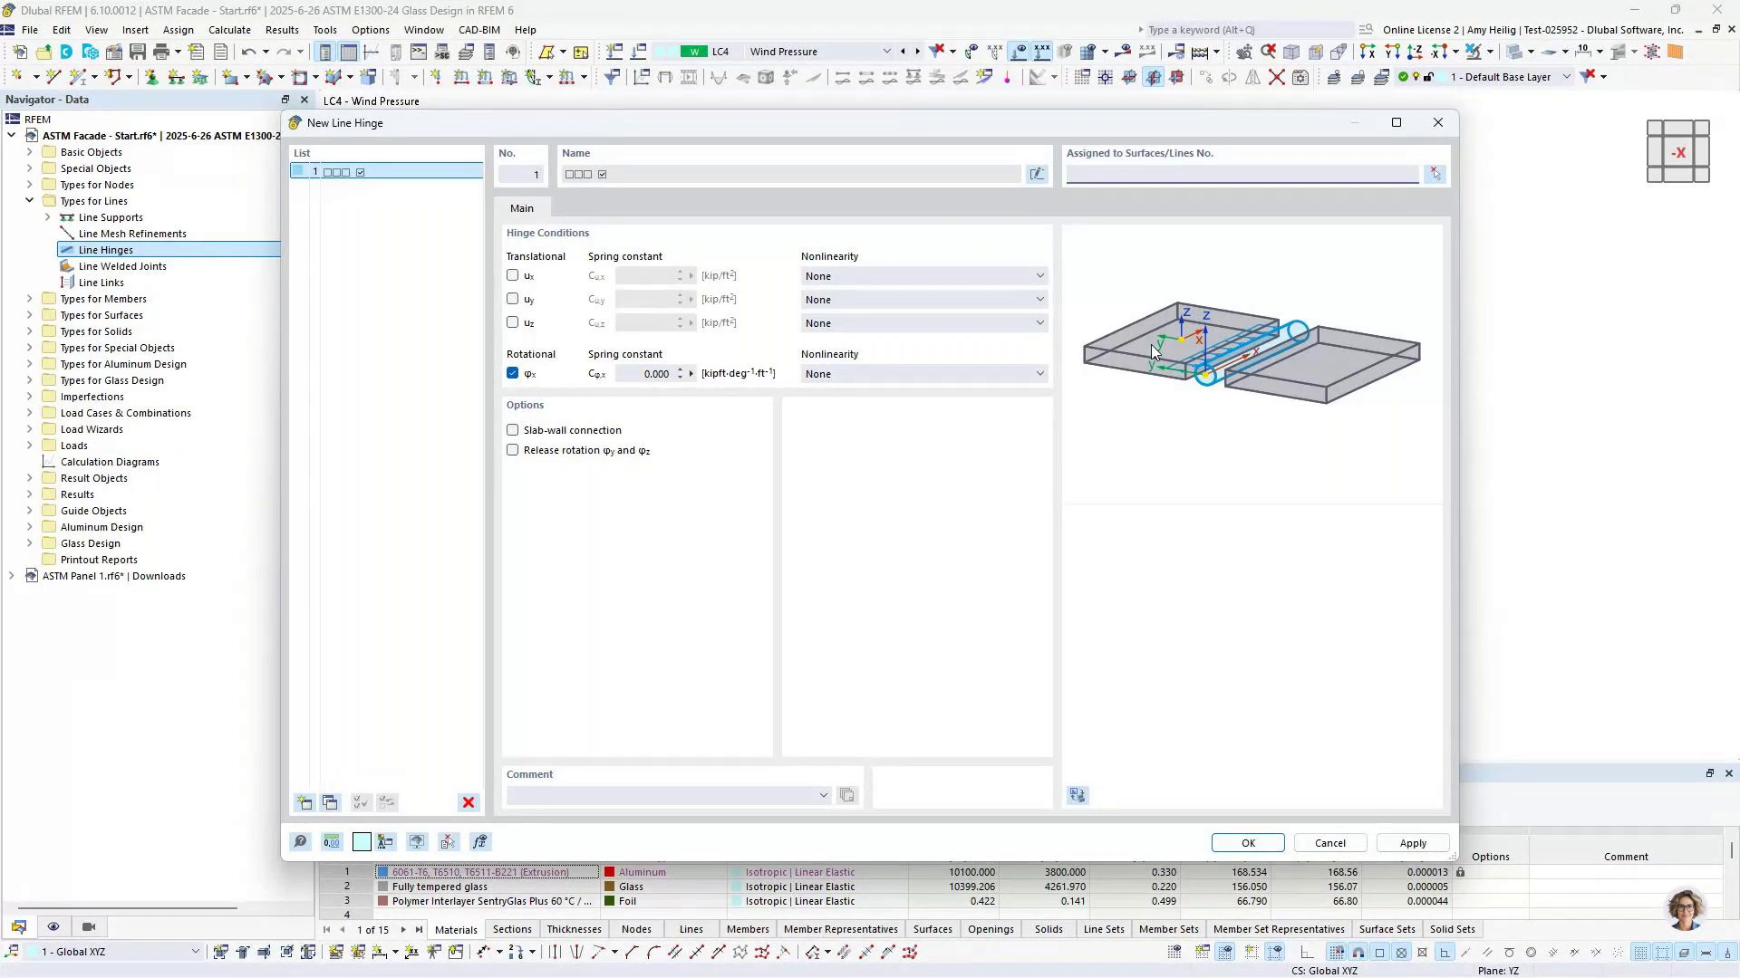
{"action": "left_click", "coordinate": [513, 276]}
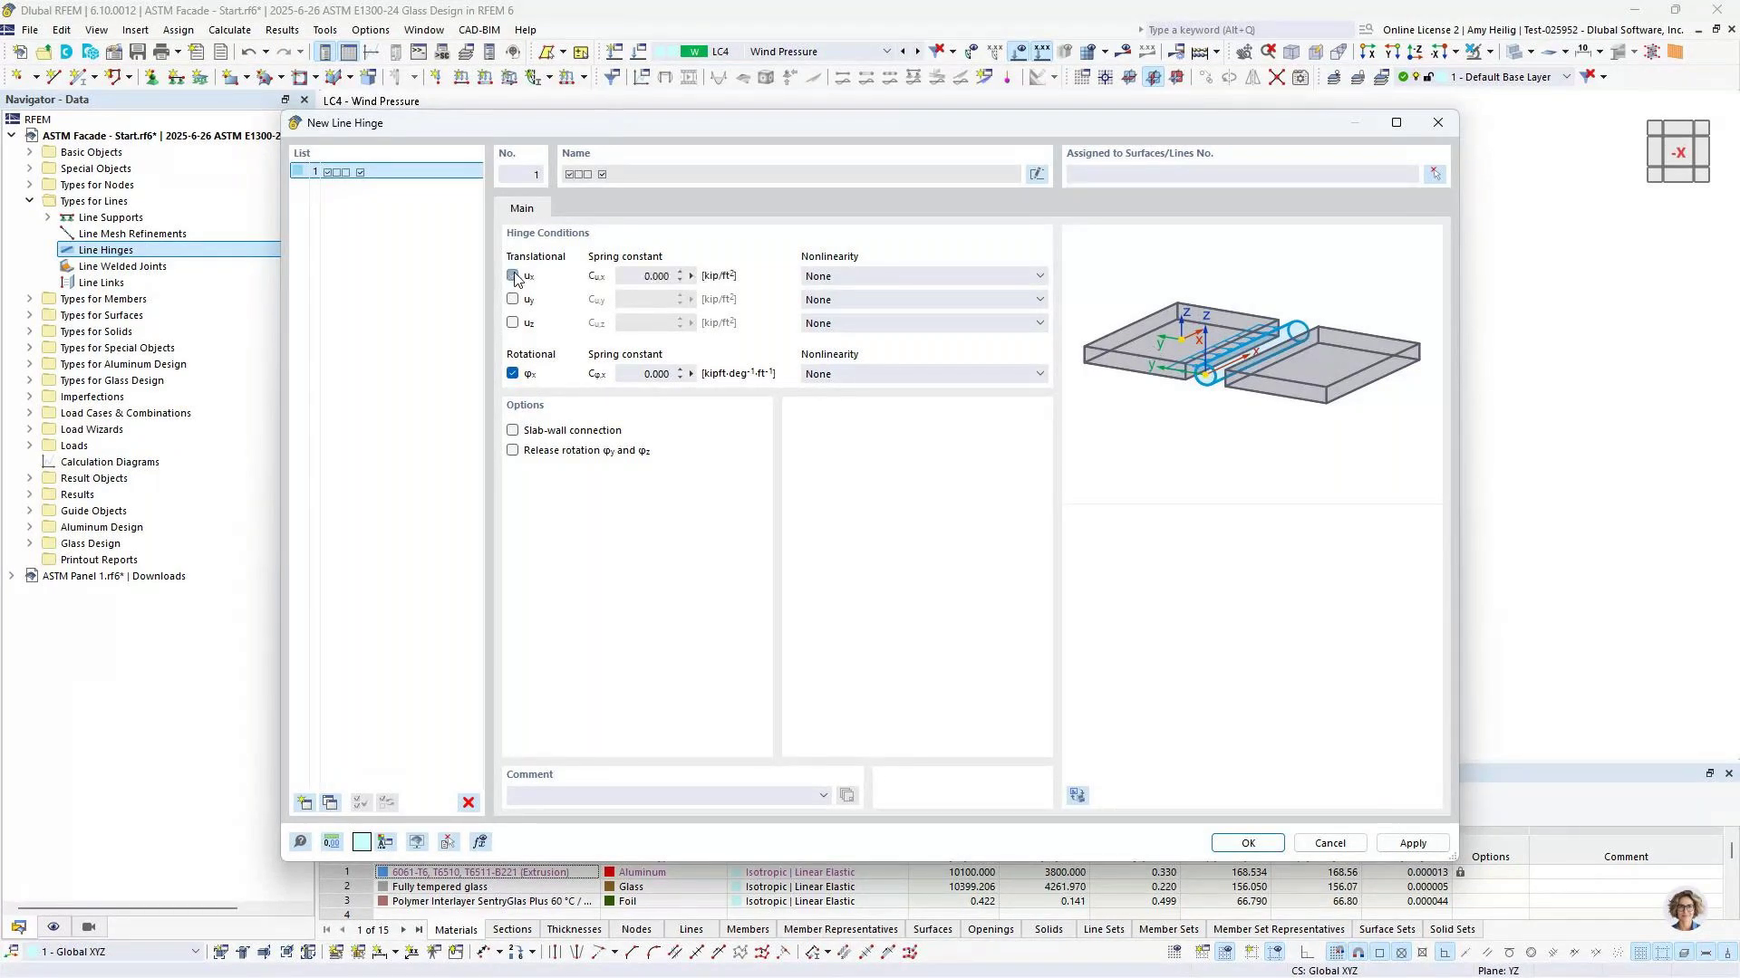
{"action": "left_click", "coordinate": [629, 273]}
{"action": "left_click", "coordinate": [1346, 846]}
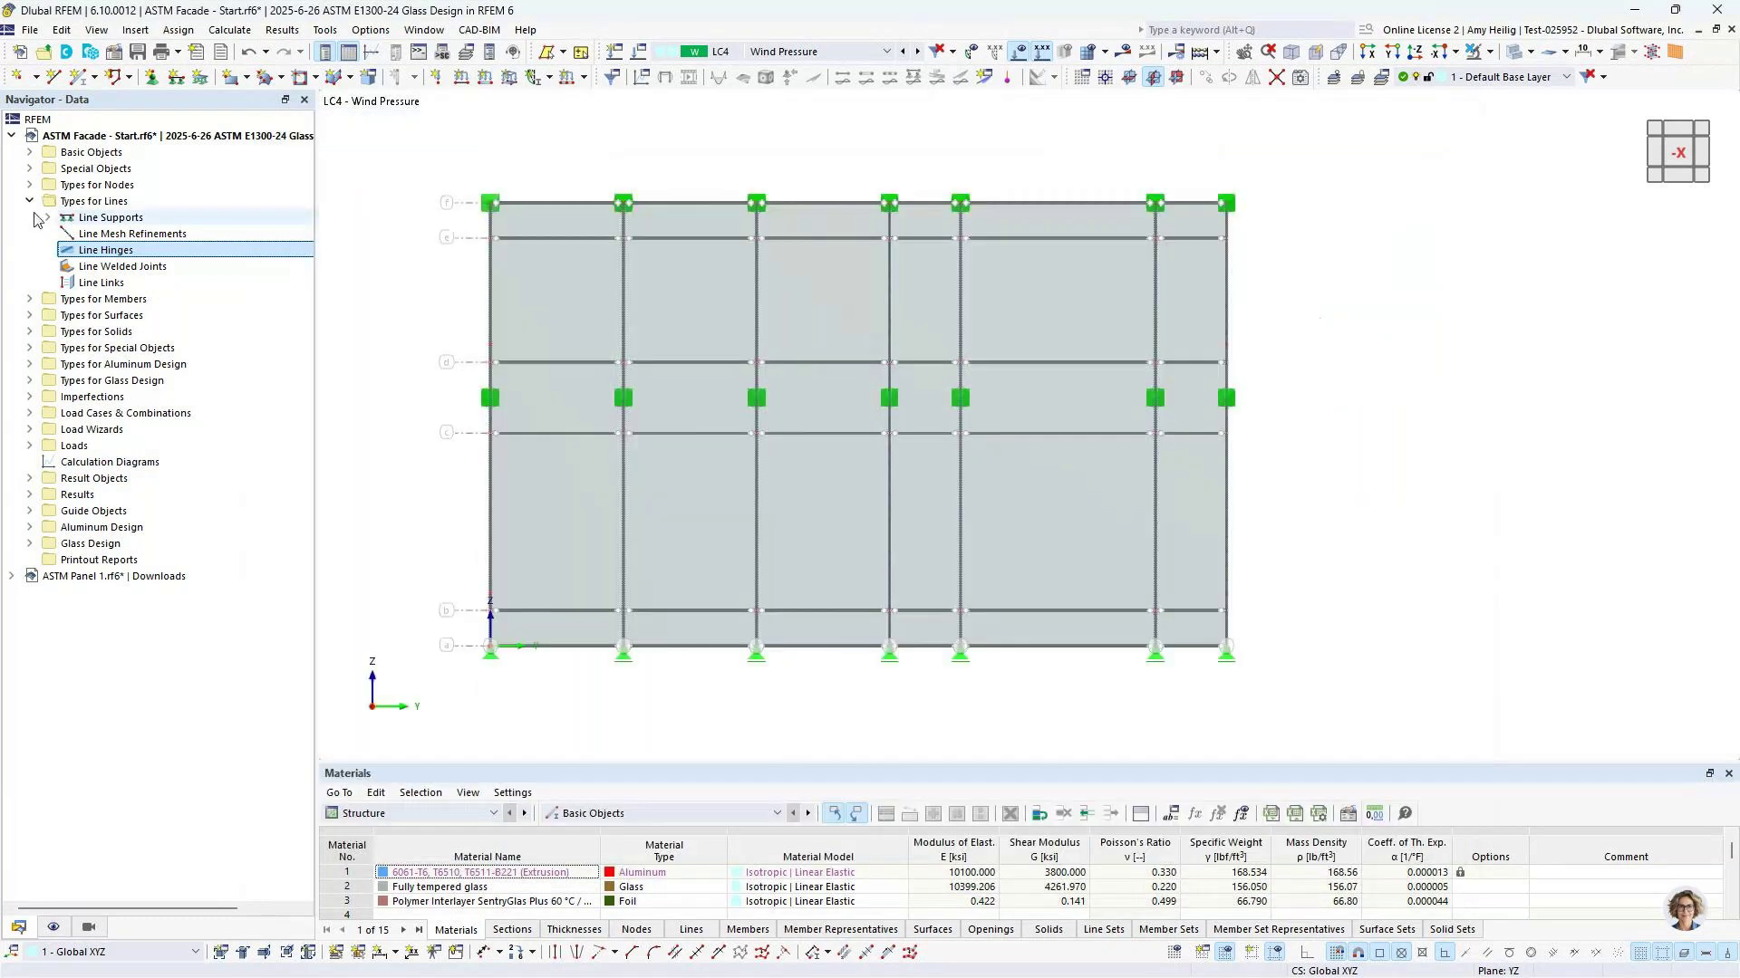
{"action": "left_click", "coordinate": [30, 201]}
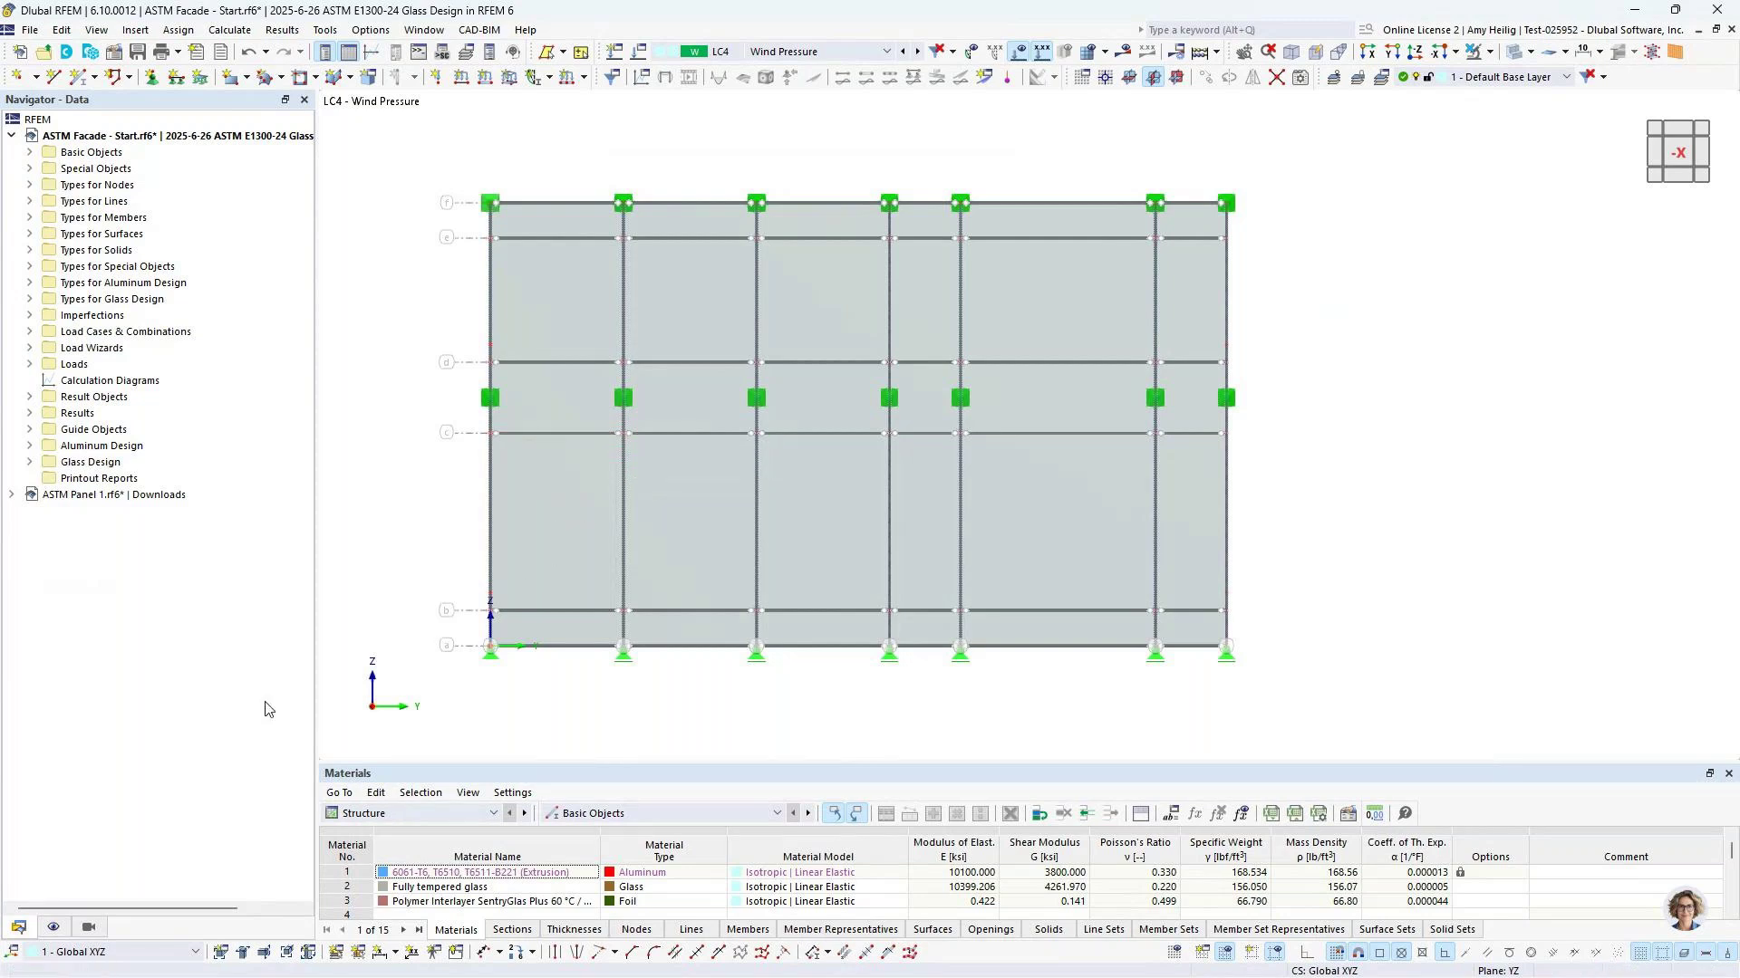
Display the saved Y Members view and open all the horizontal members for editing together
{"action": "left_click", "coordinate": [88, 926]}
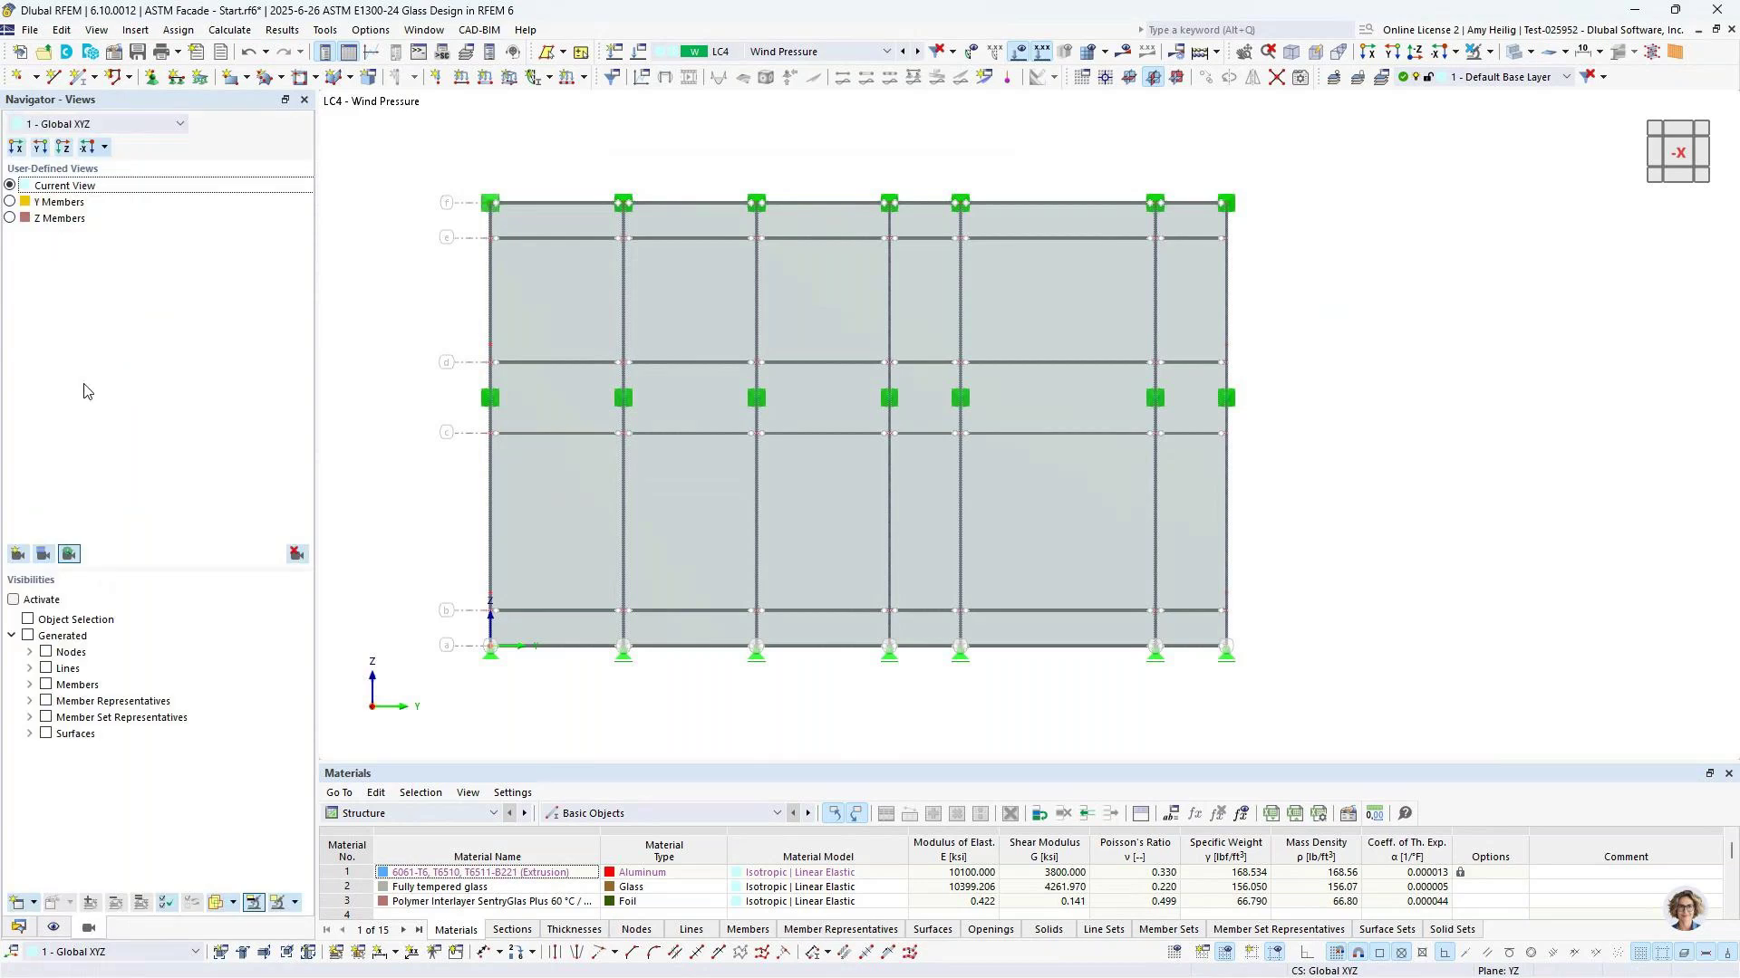
{"action": "left_click", "coordinate": [14, 204]}
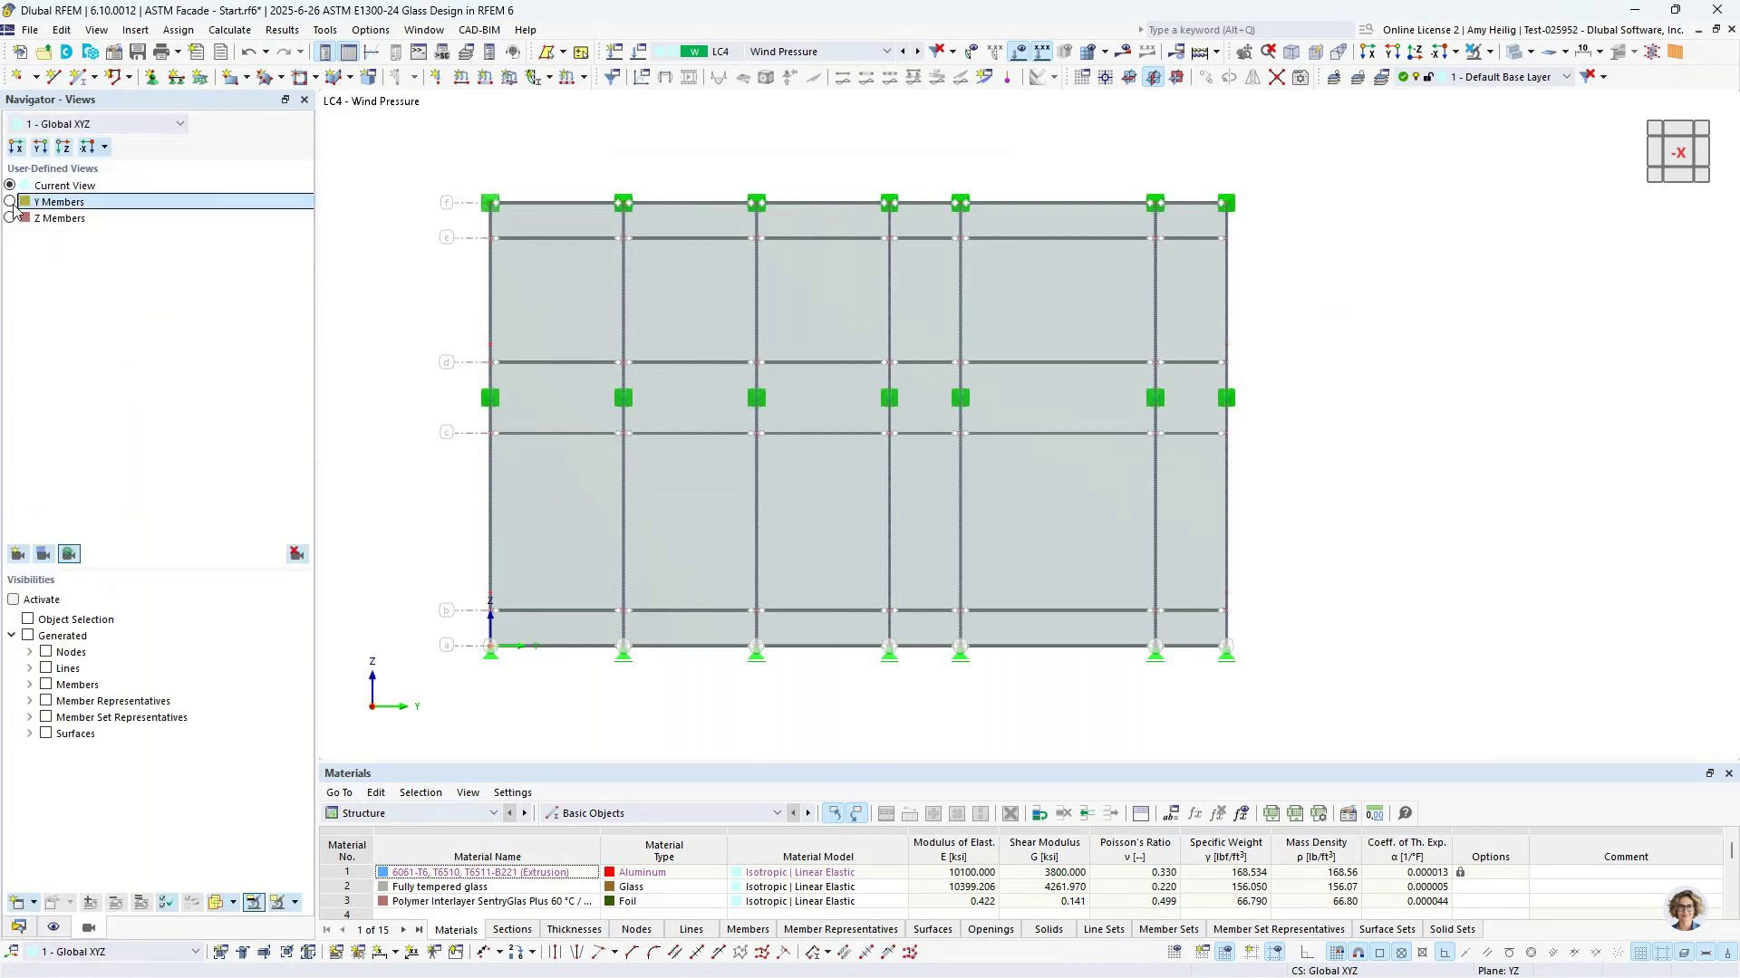
{"action": "left_click", "coordinate": [10, 202]}
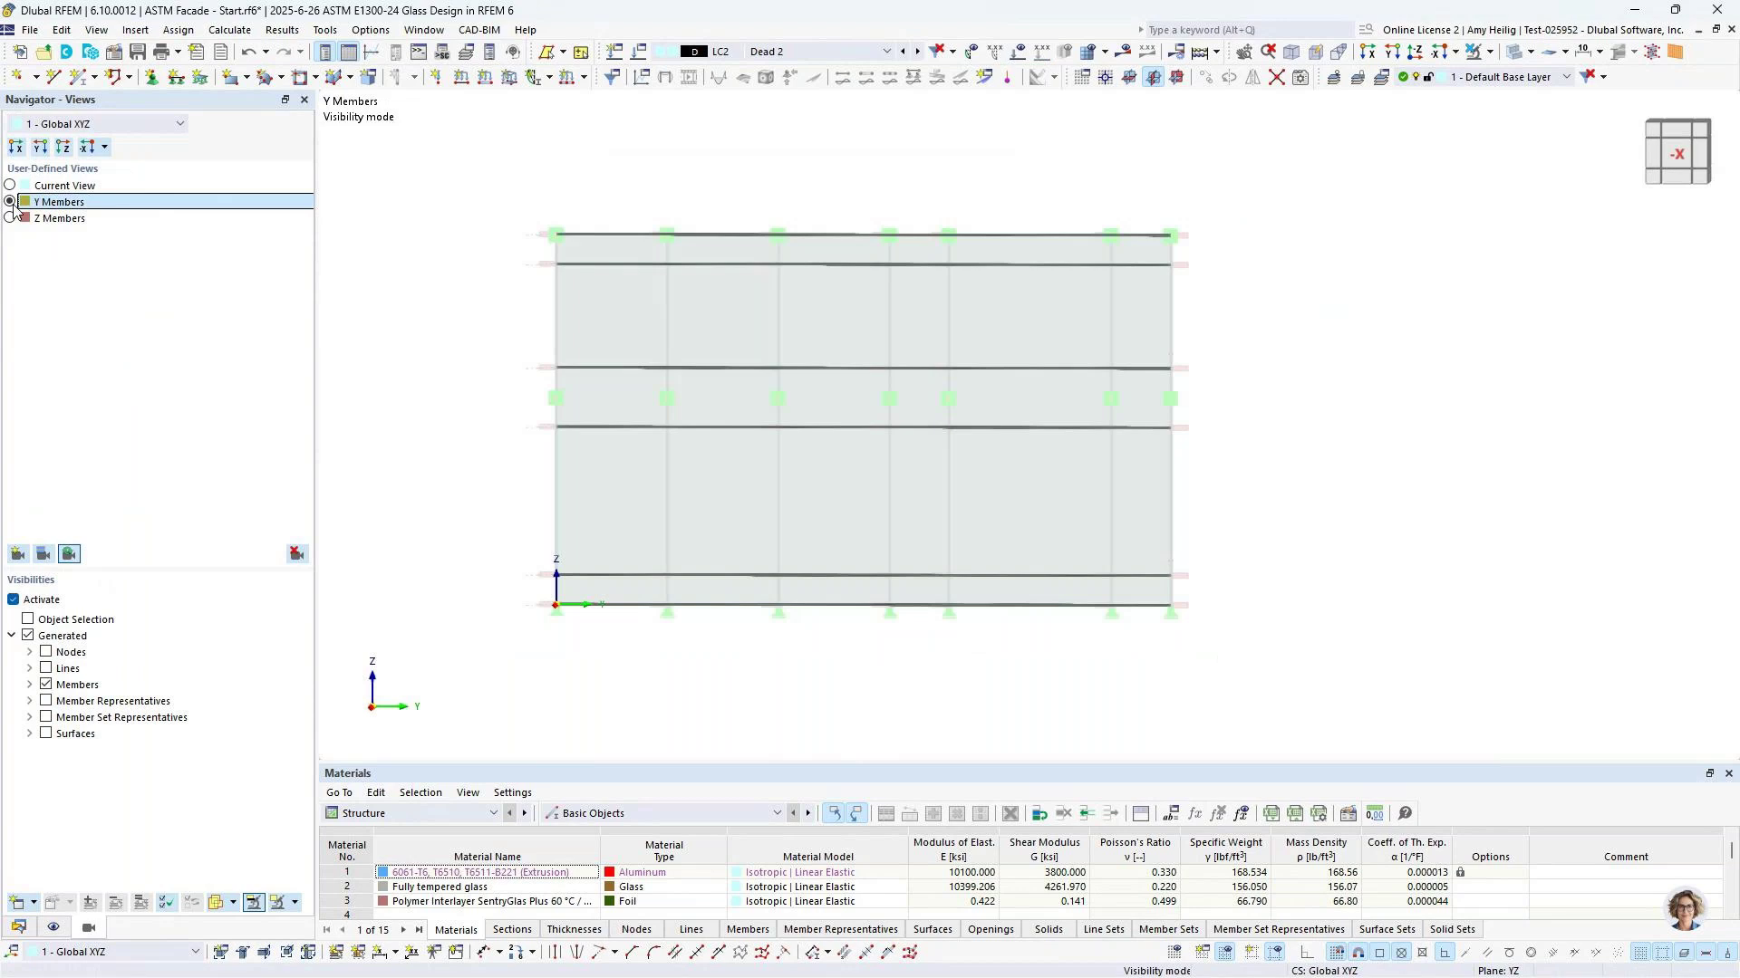
{"action": "left_click", "coordinate": [1148, 429]}
{"action": "middle_click_drag", "start_coordinate": [1354, 499], "coordinate": [1066, 496], "text": "ctrl"}
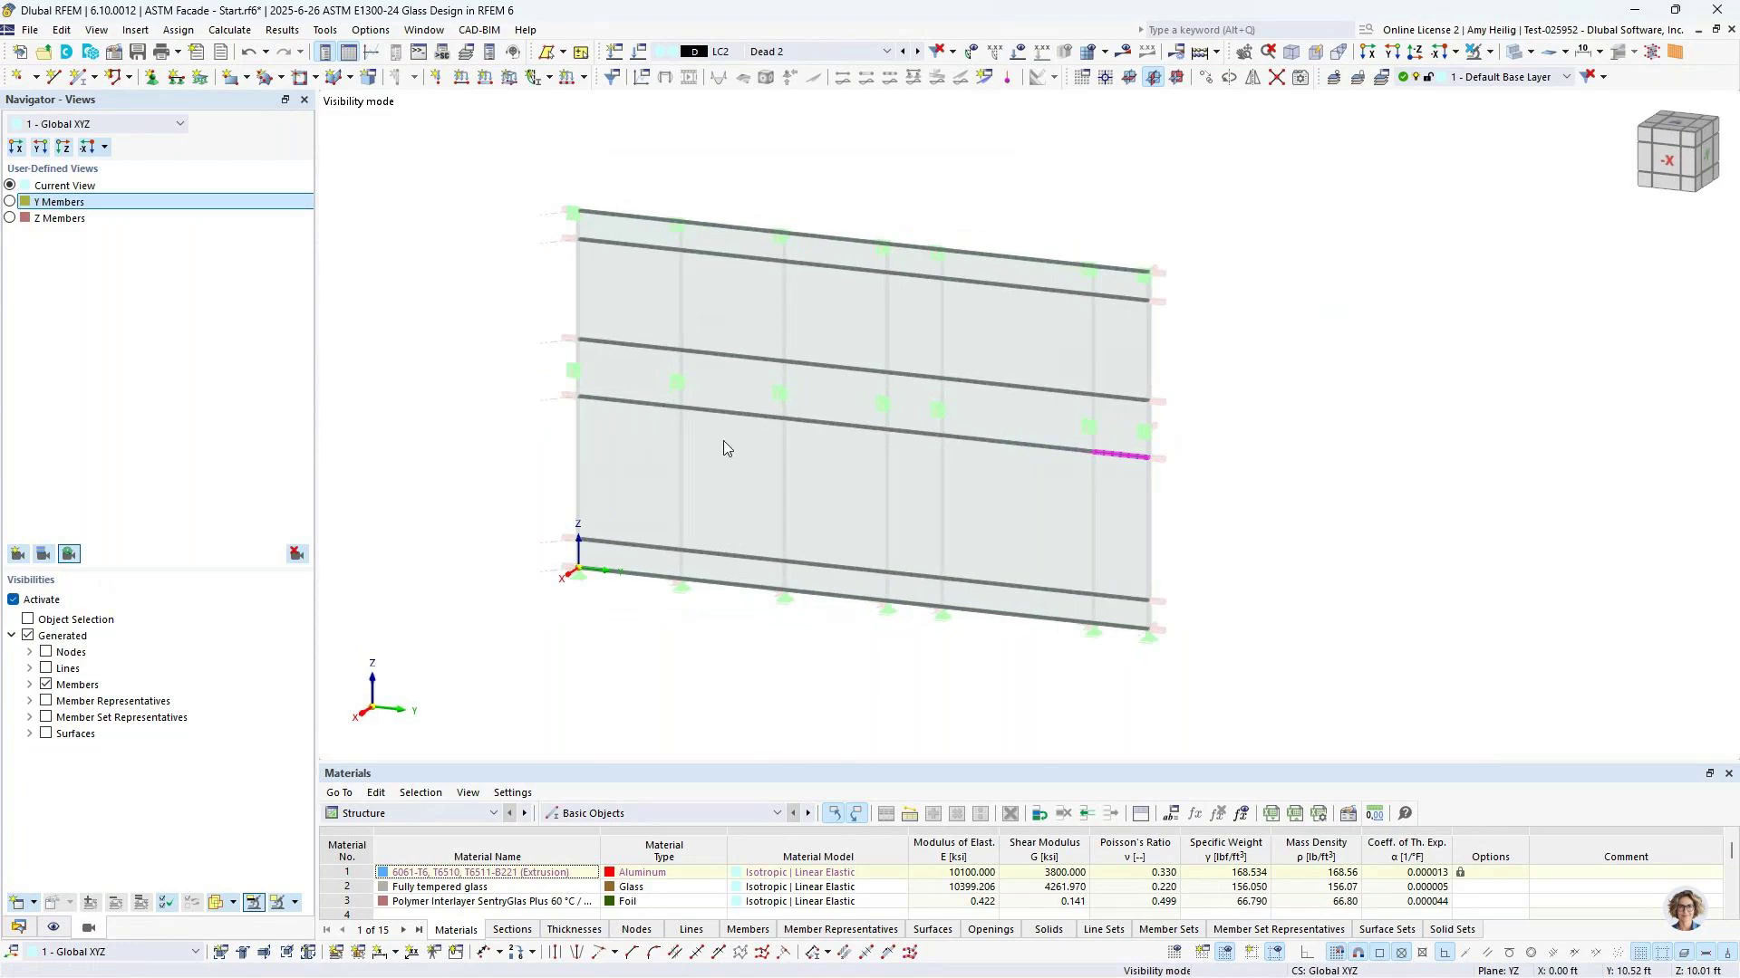
{"action": "left_click_drag", "start_coordinate": [517, 161], "coordinate": [1251, 712]}
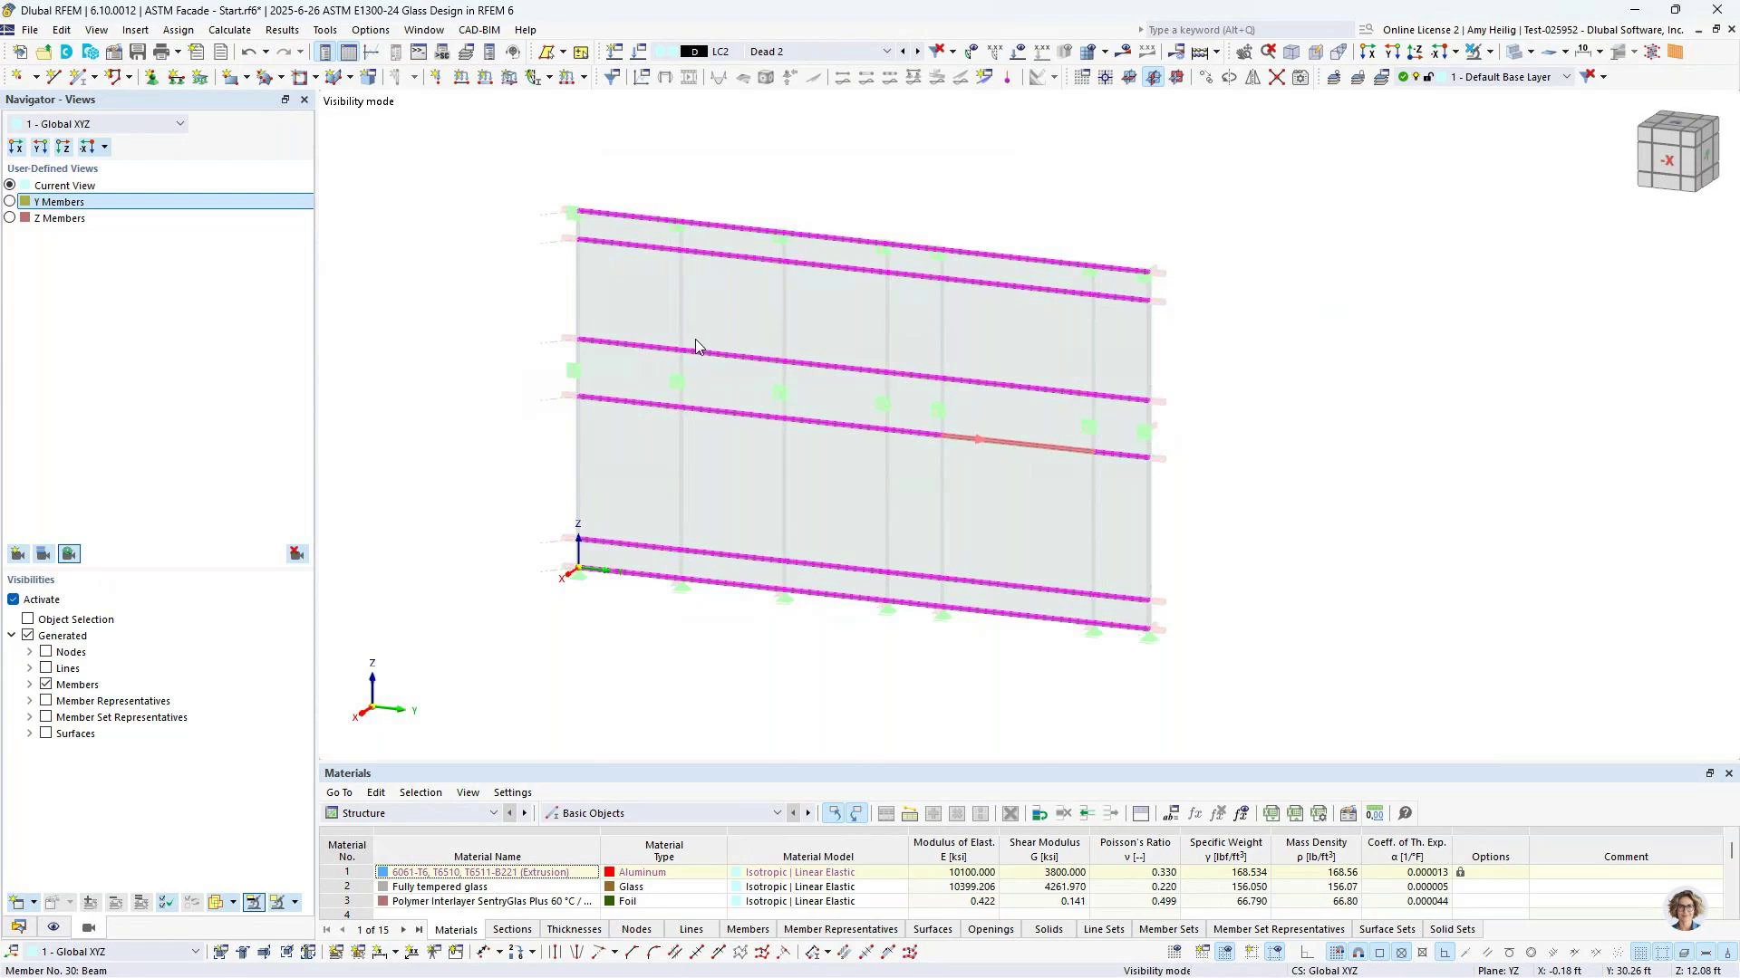
{"action": "double_click", "coordinate": [577, 444]}
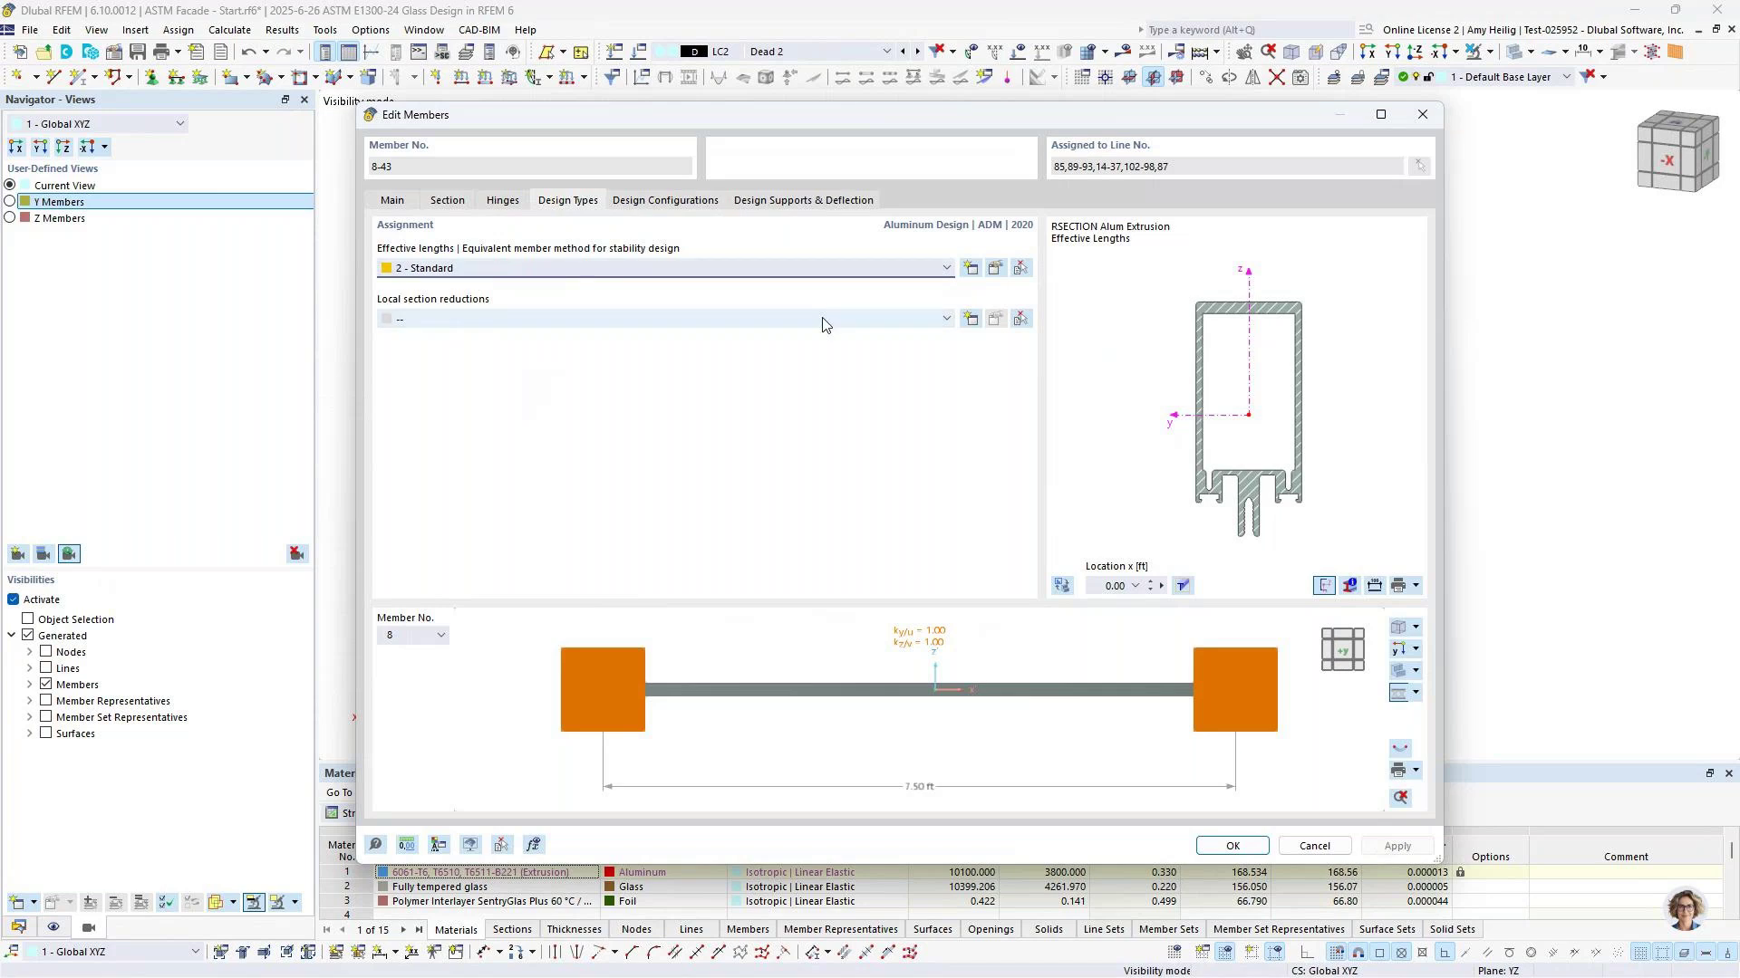
Examine the aluminum effective lengths of the horizontal members, including the buckling options, nodal supports and effective length factors
{"action": "left_click", "coordinate": [996, 269]}
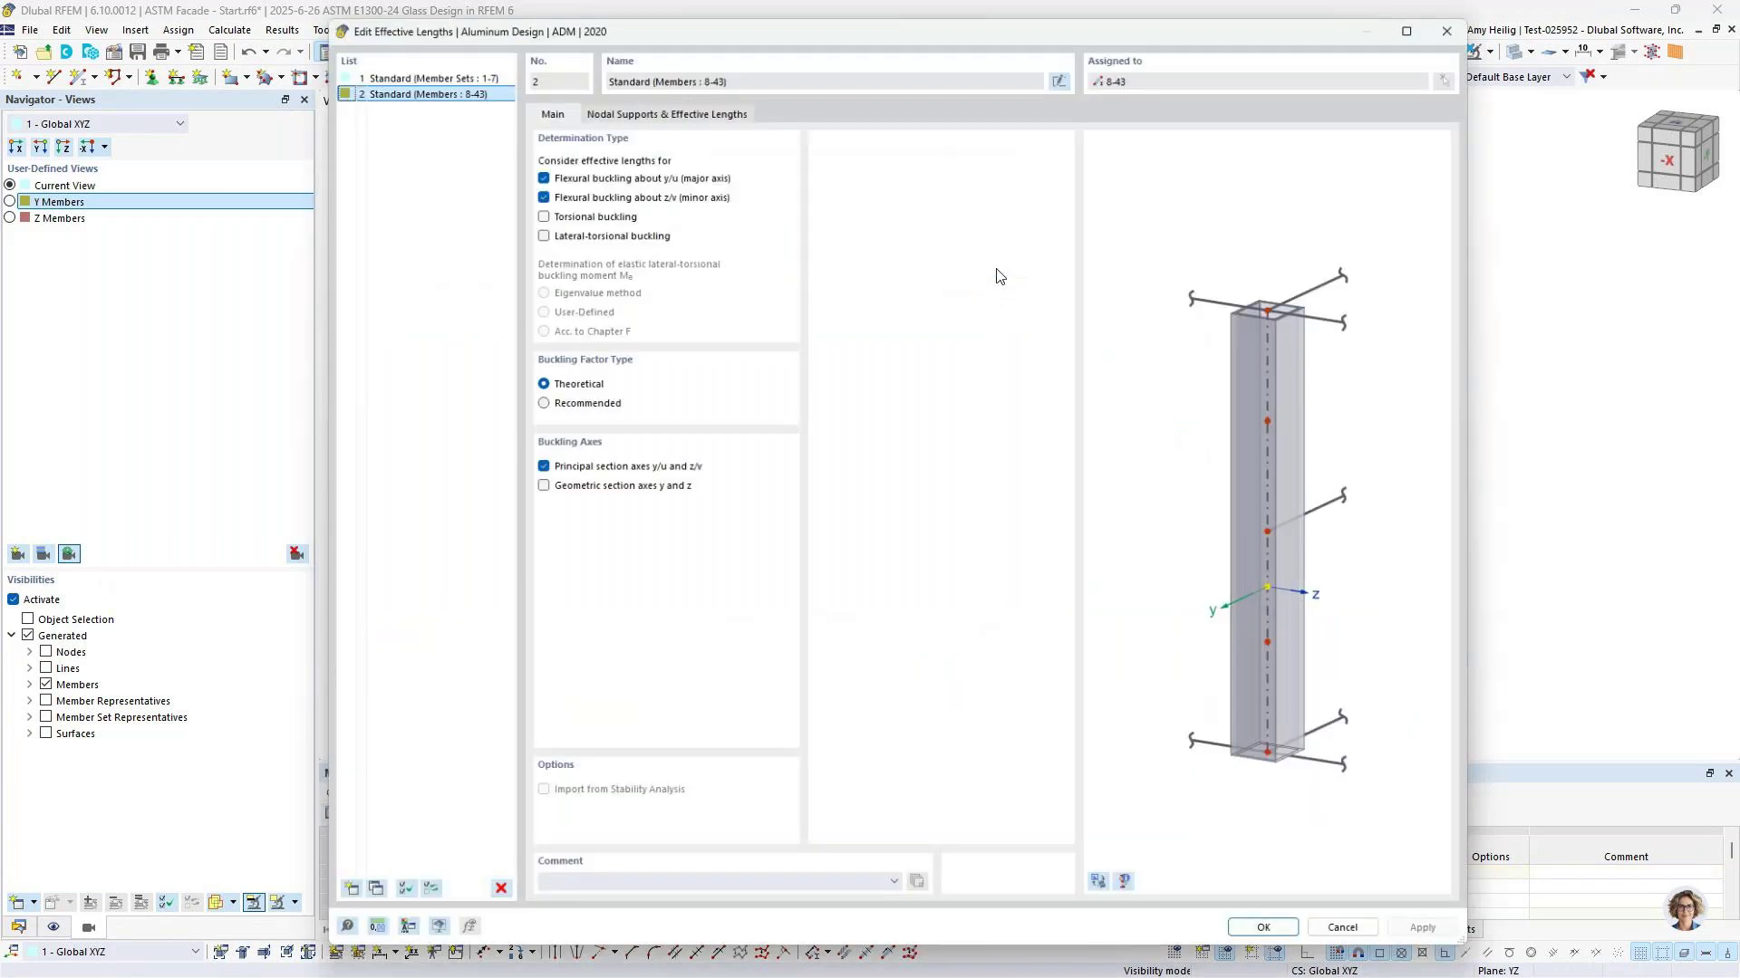
{"action": "left_click", "coordinate": [1108, 895]}
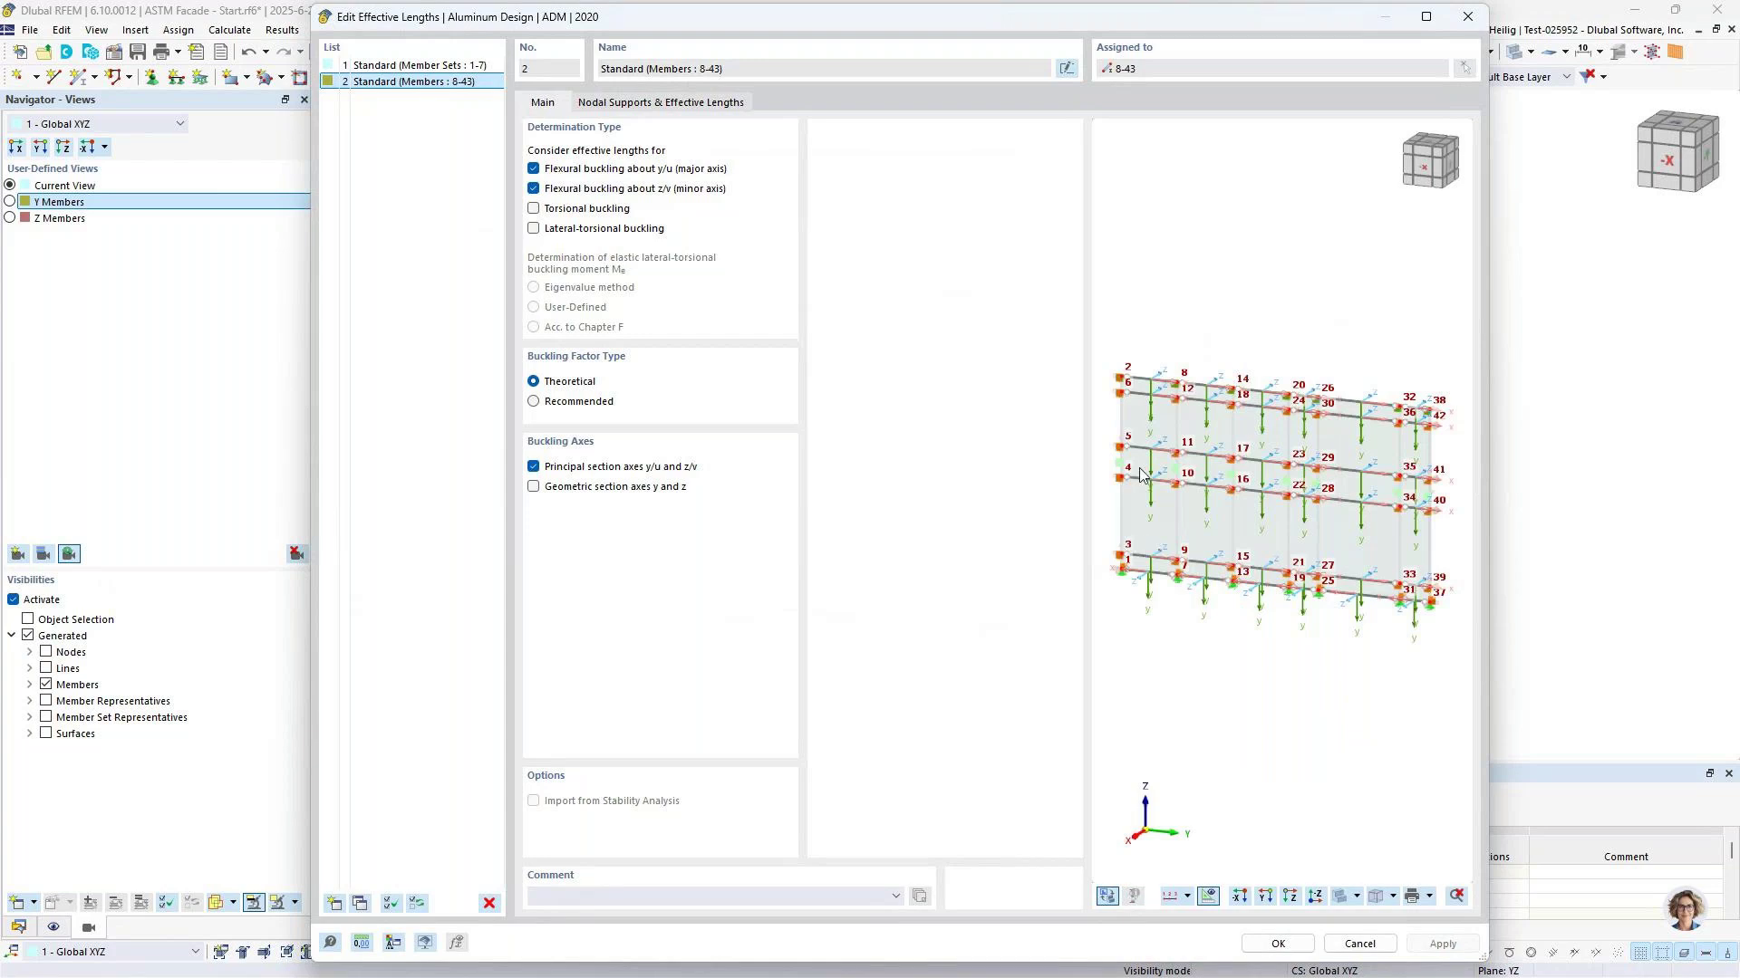
{"action": "scroll", "coordinate": [1141, 474], "scroll_direction": "up", "scroll_amount": 3}
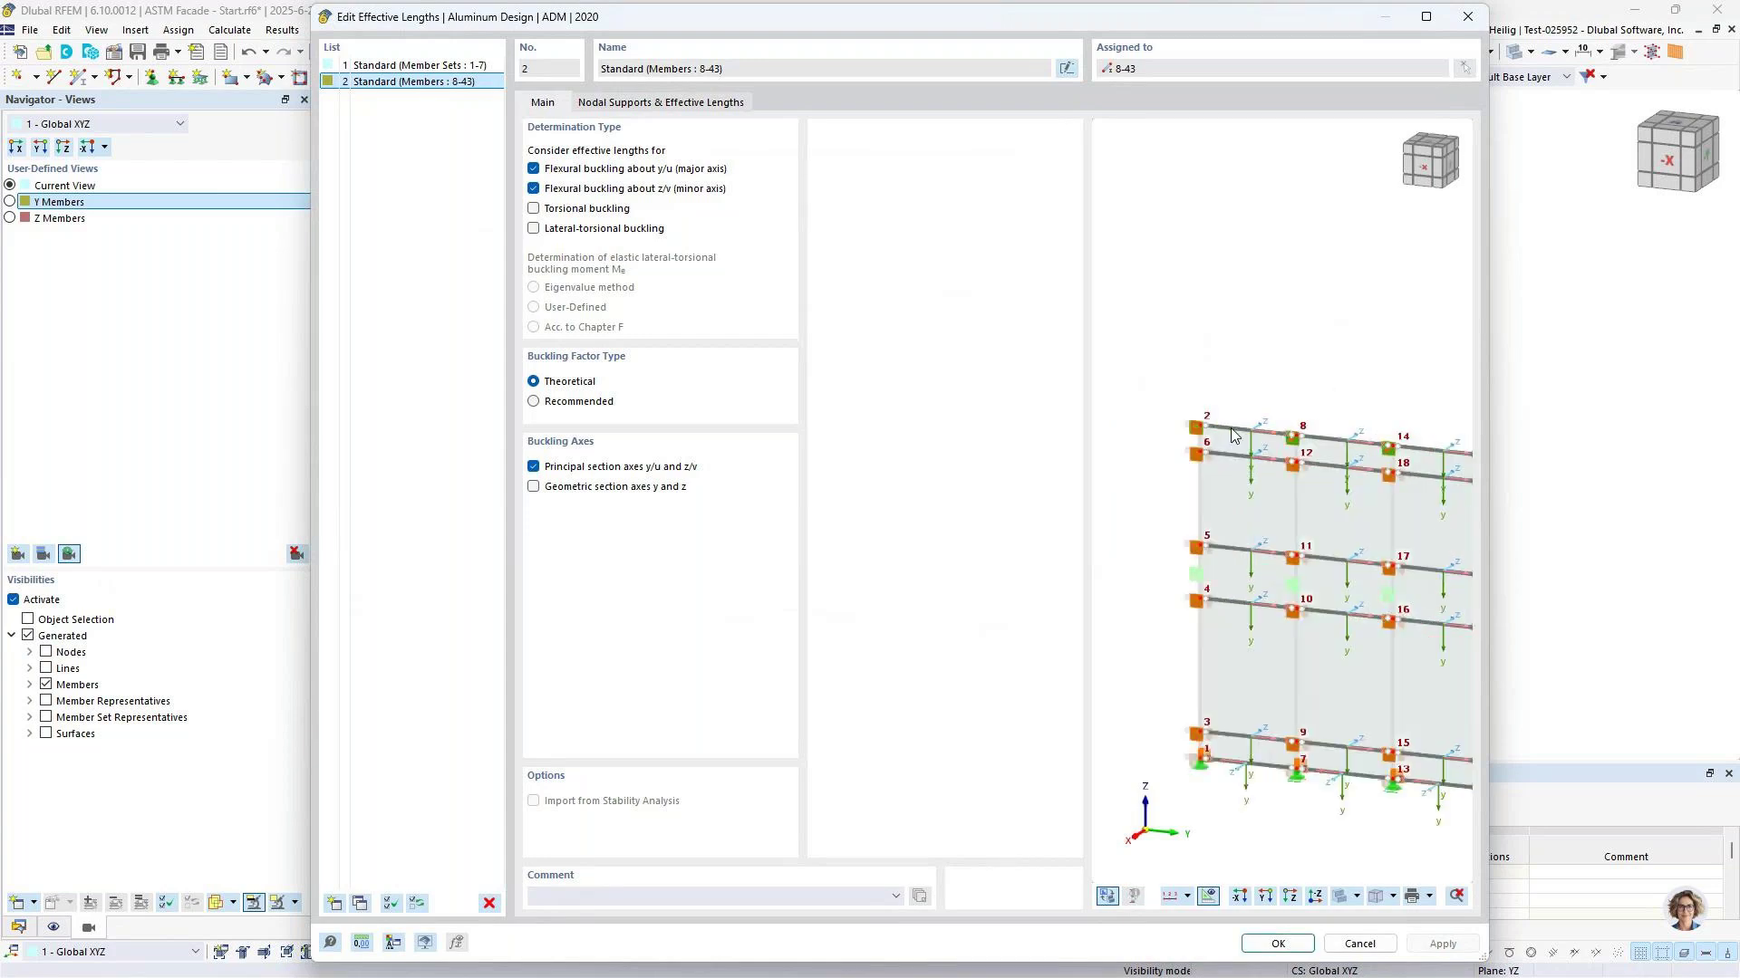
{"action": "scroll", "coordinate": [1232, 435], "scroll_direction": "up", "scroll_amount": 3}
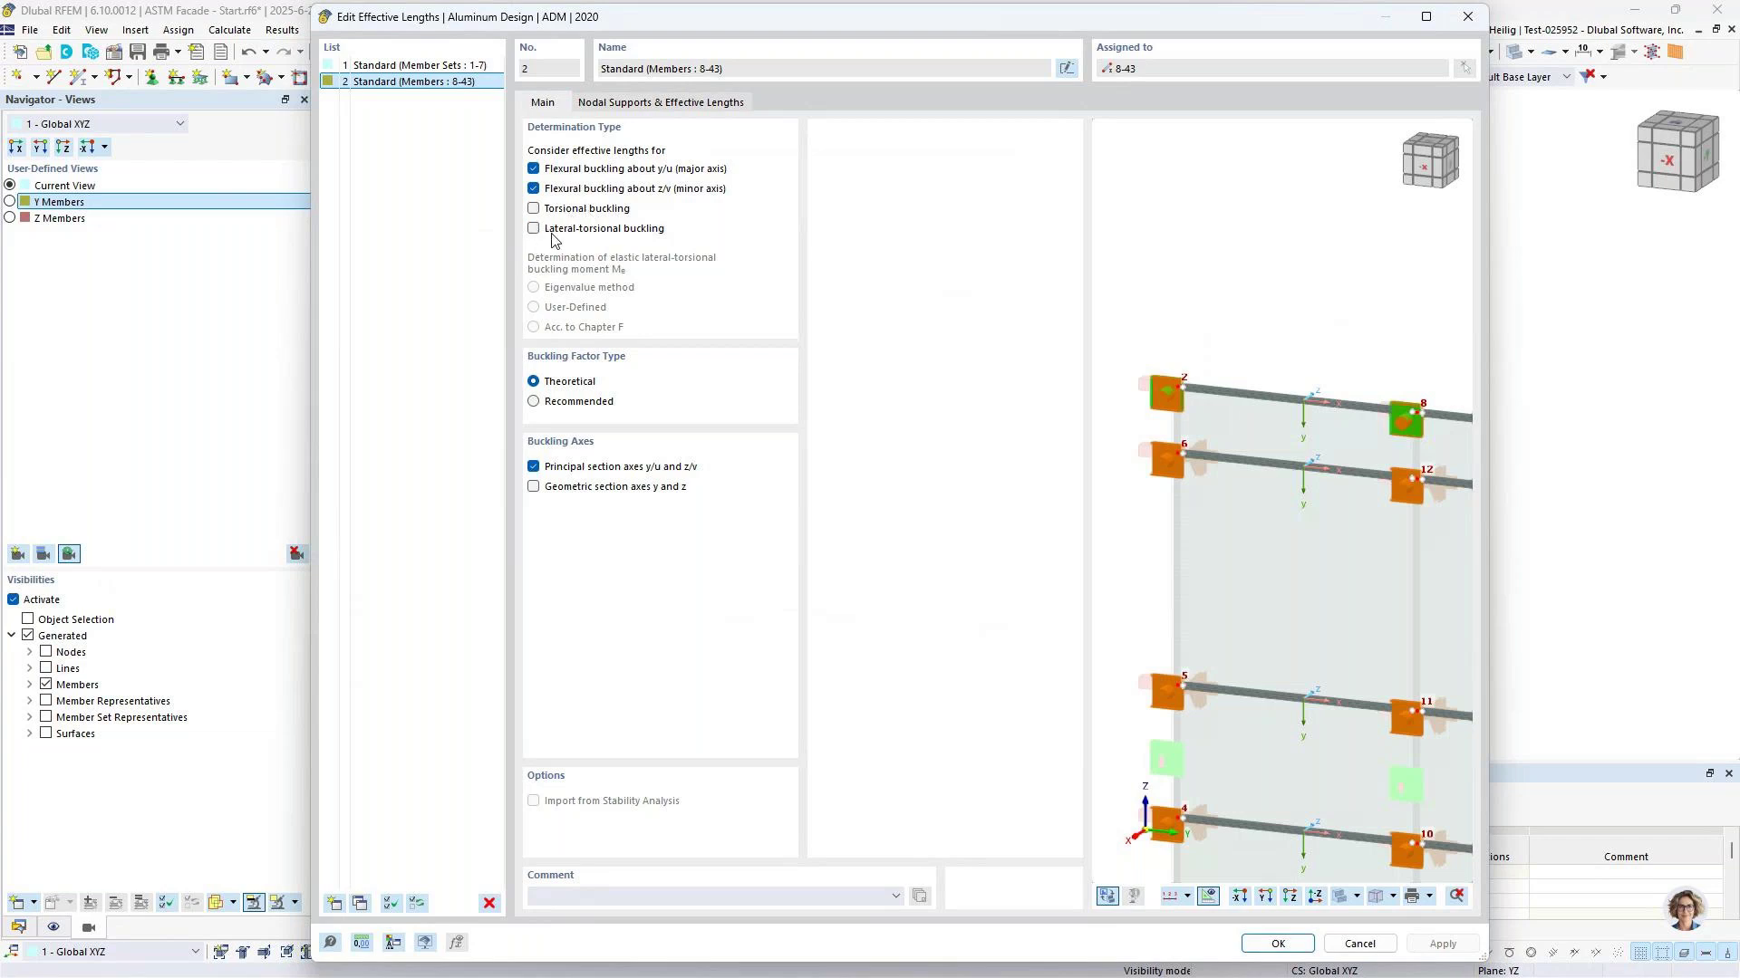
{"action": "left_click", "coordinate": [652, 105]}
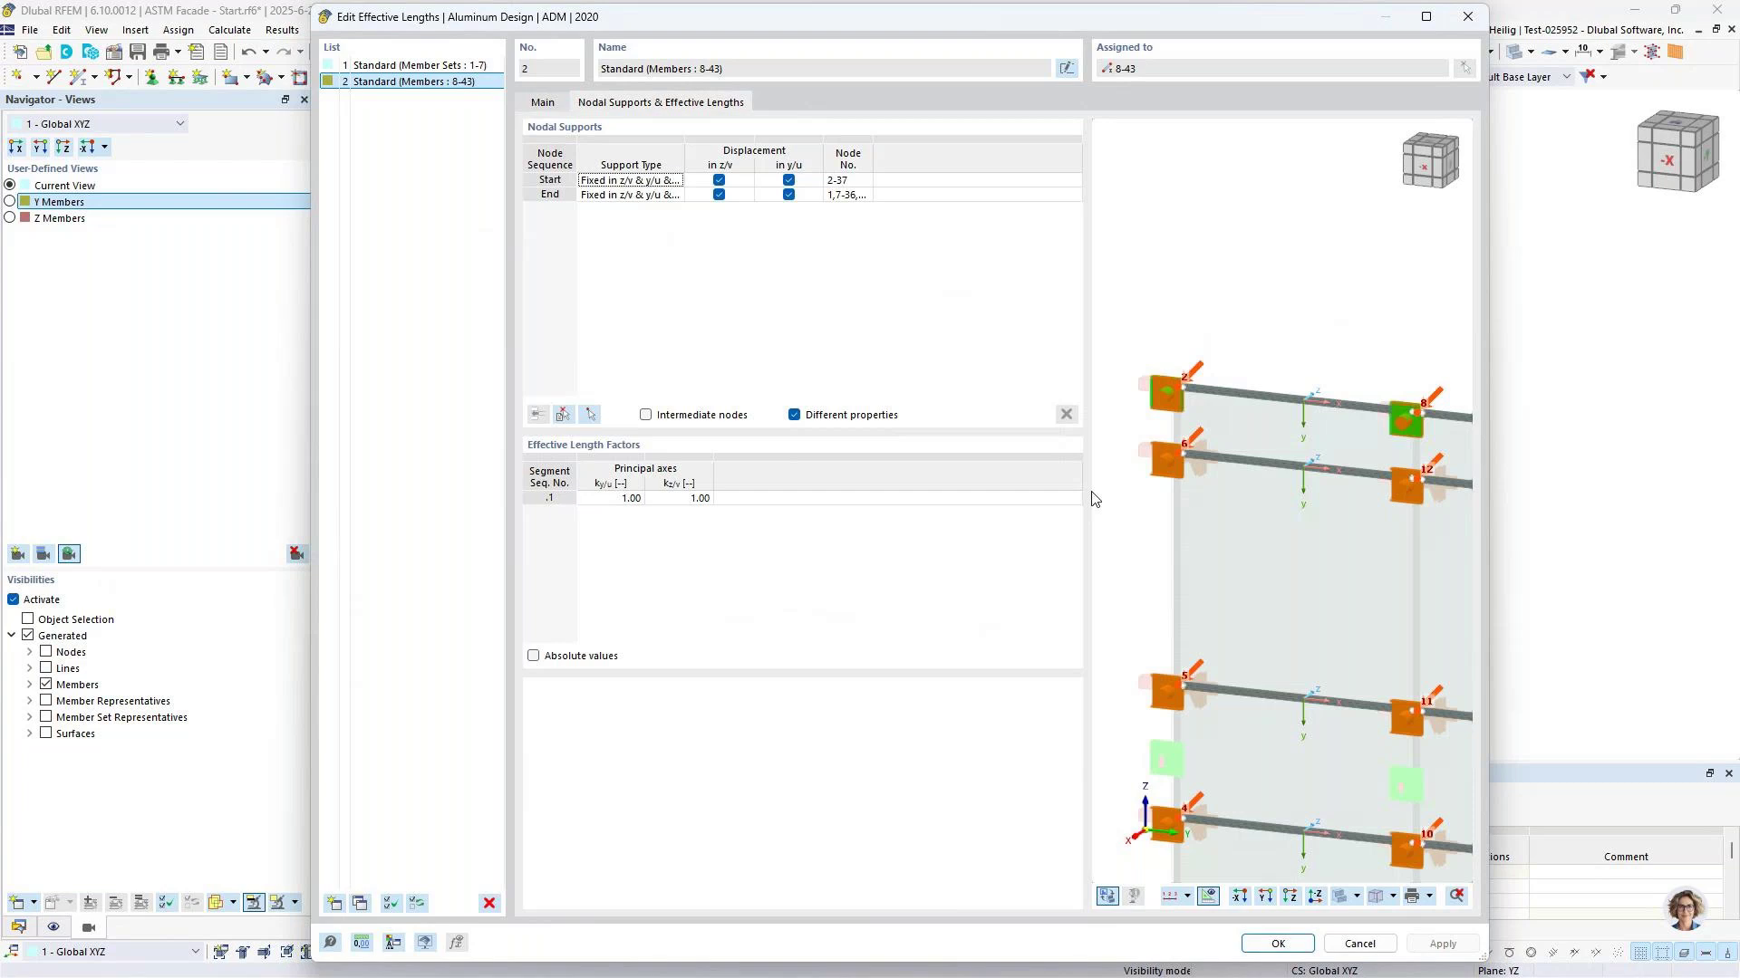
{"action": "left_click", "coordinate": [1359, 945]}
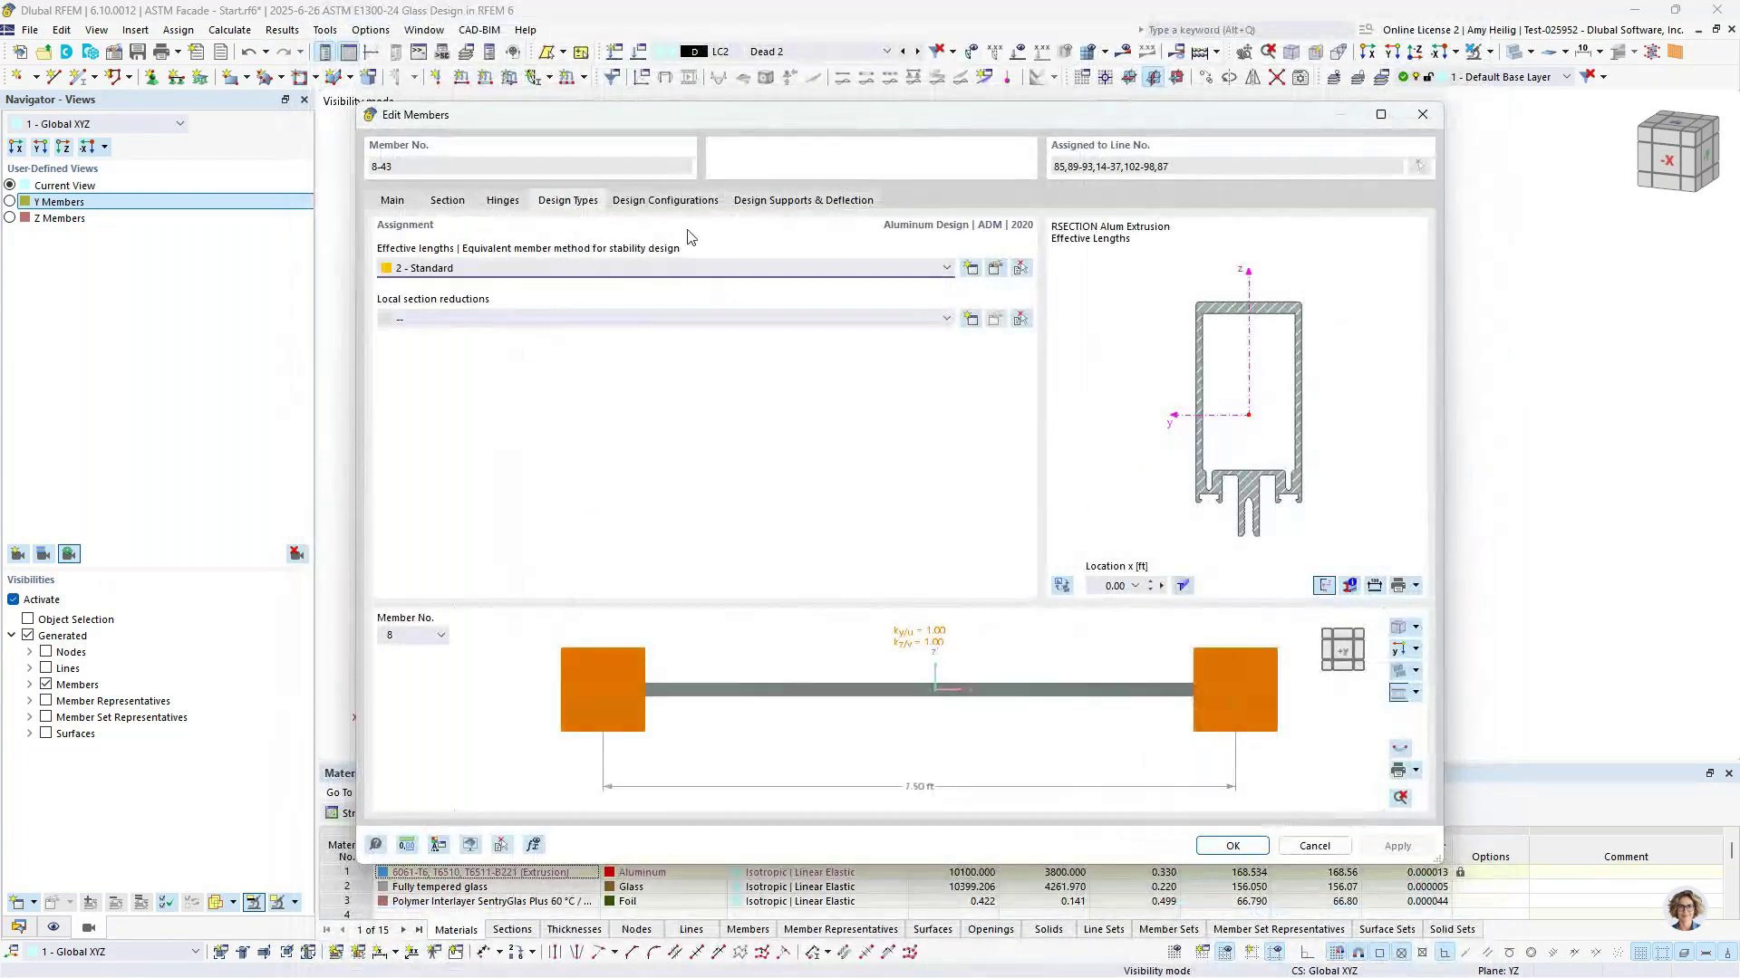
Set the beam relative deflection limit to L/175 for both the z-axis and y-axis in the aluminum serviceability configuration, and accept the member edits
{"action": "left_click", "coordinate": [662, 202]}
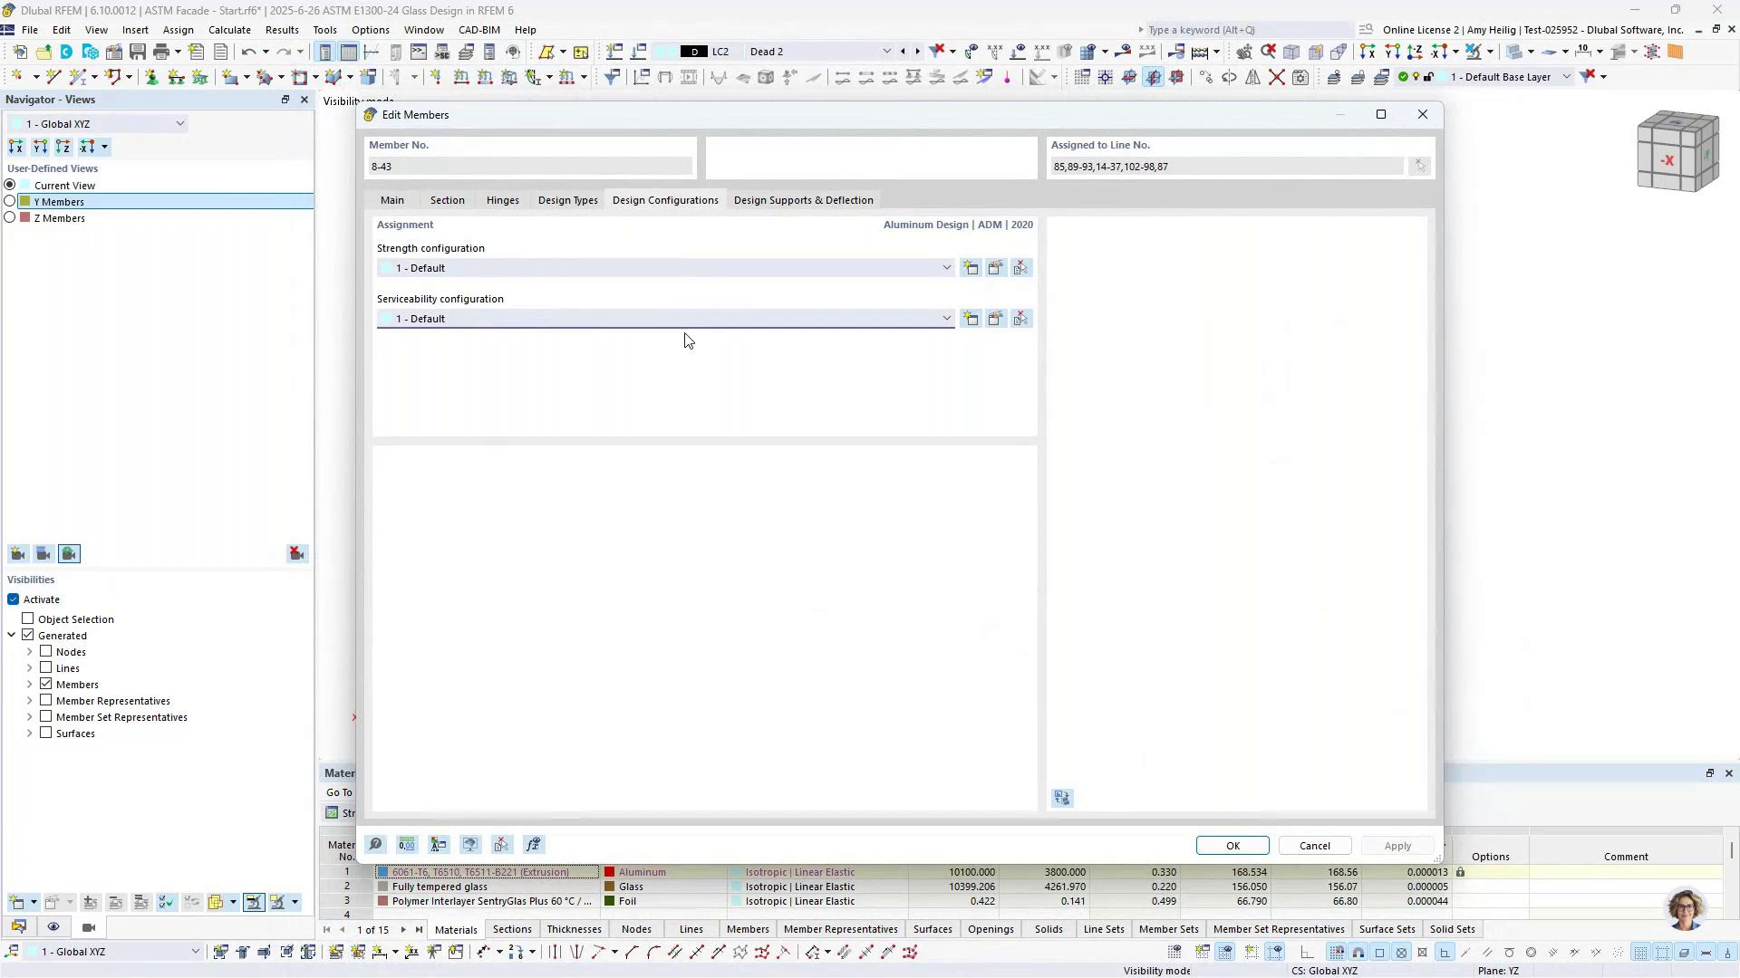
{"action": "left_click", "coordinate": [993, 318]}
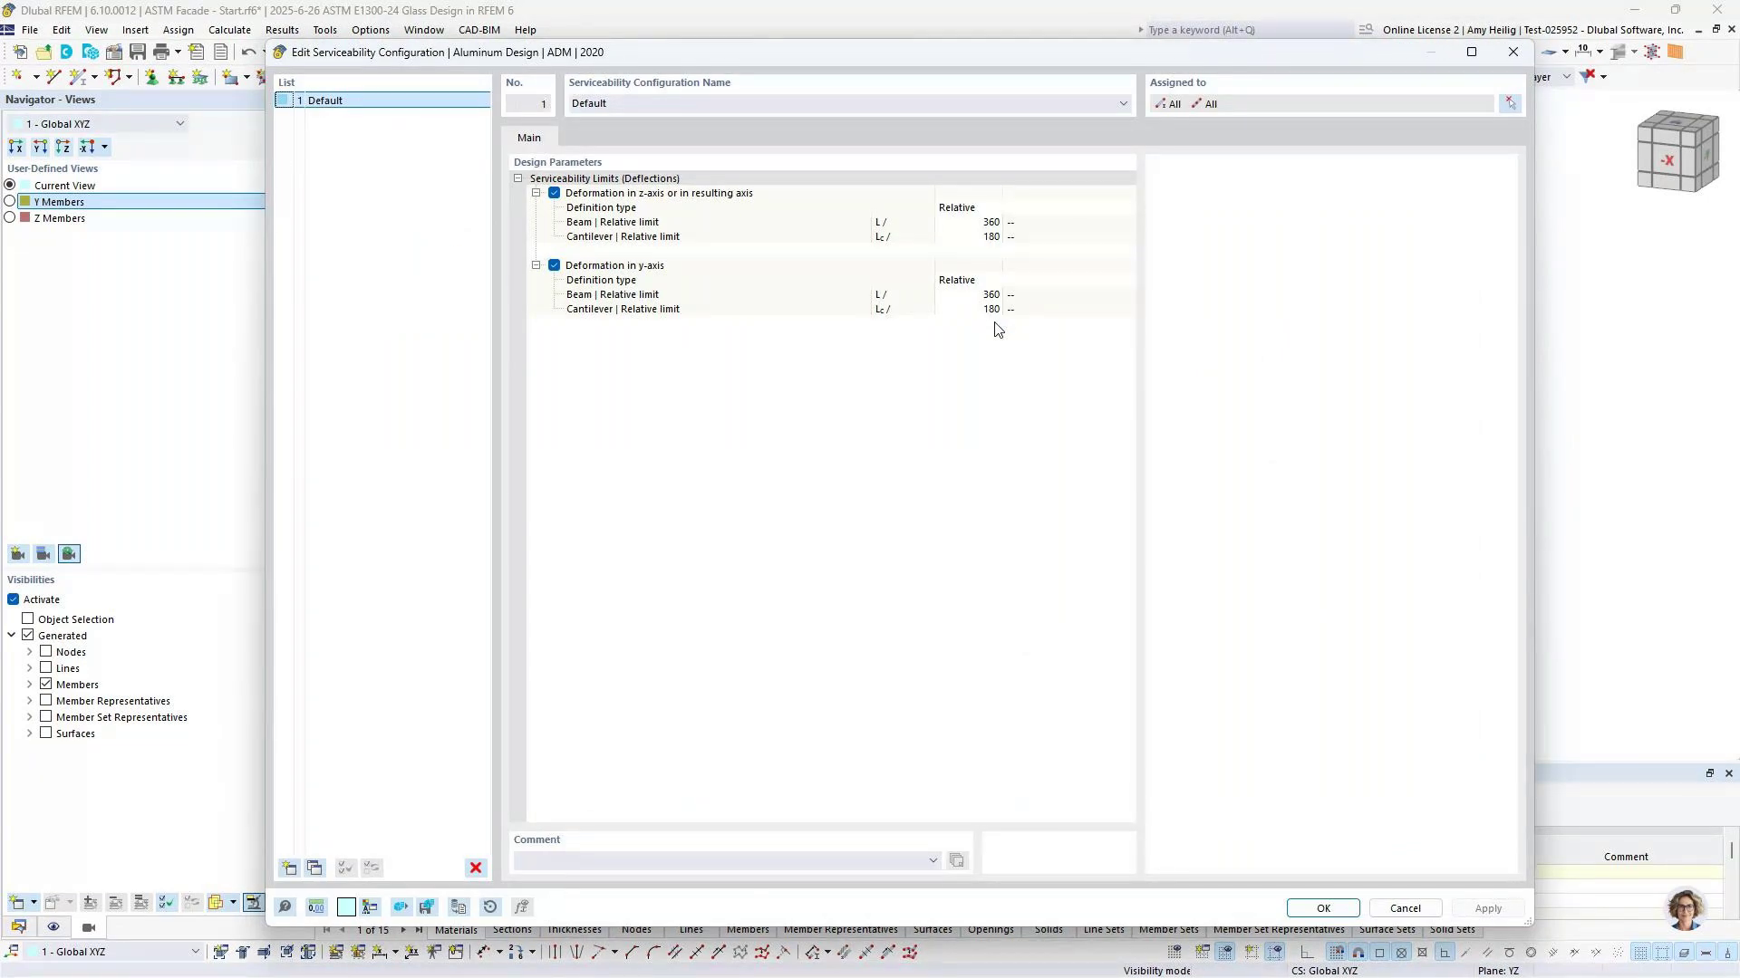
{"action": "left_click", "coordinate": [988, 226]}
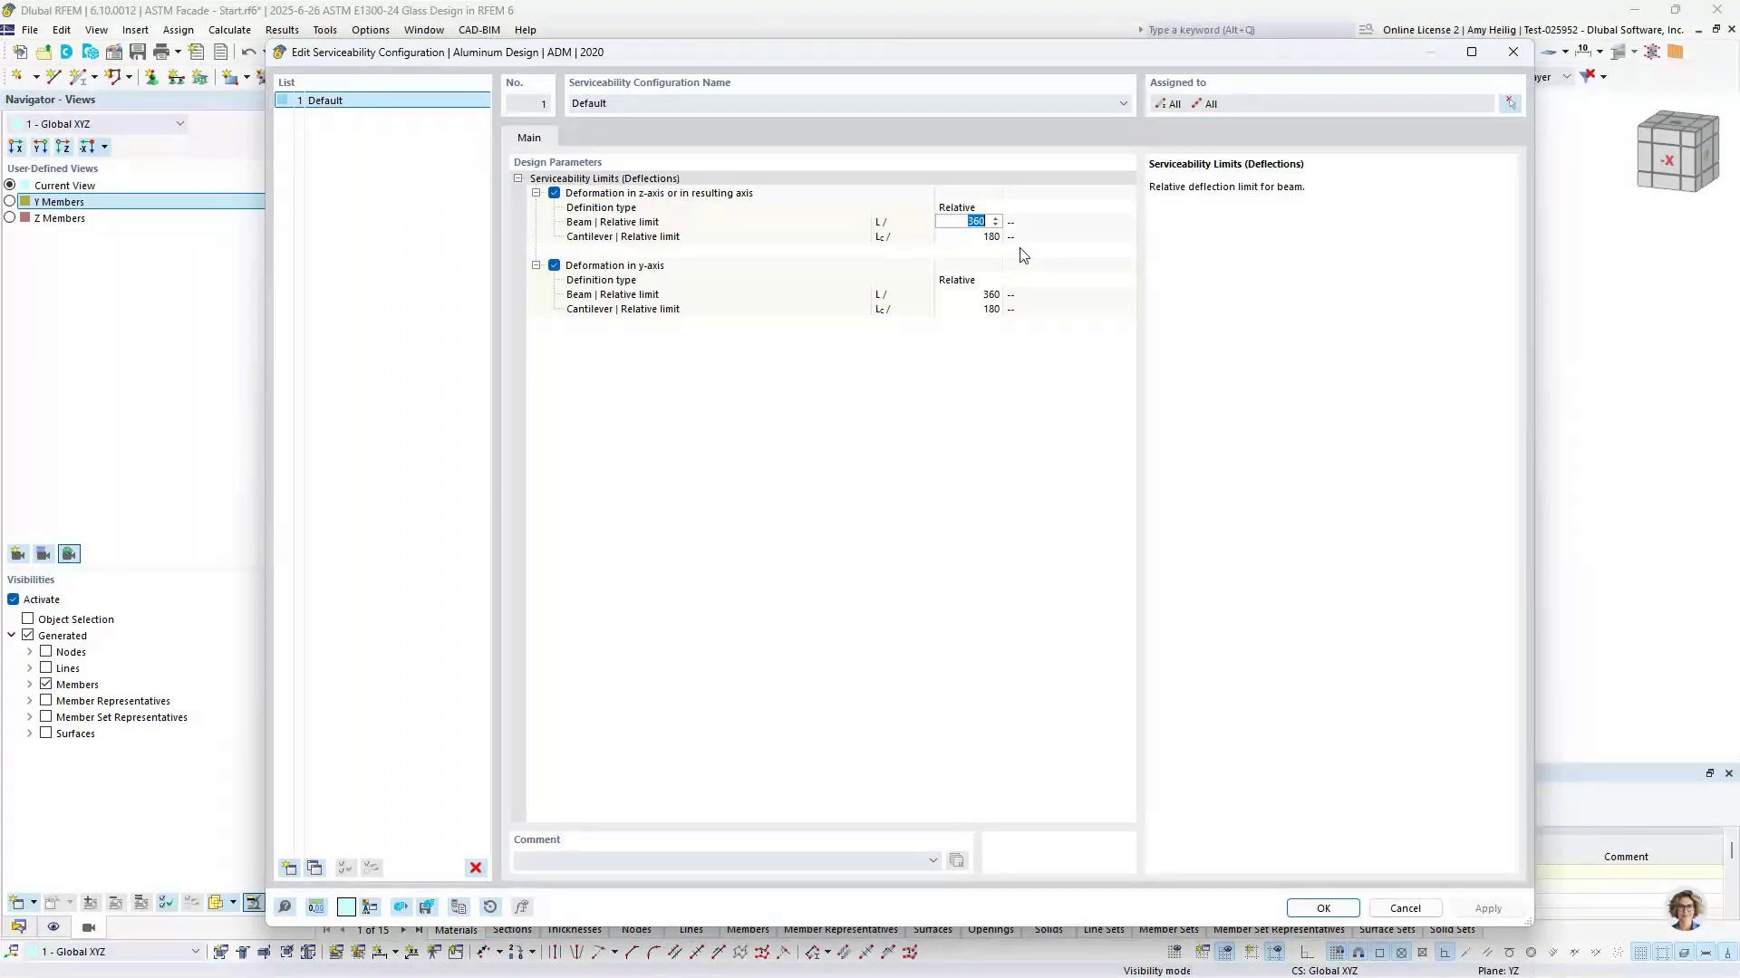
{"action": "type", "text": "175"}
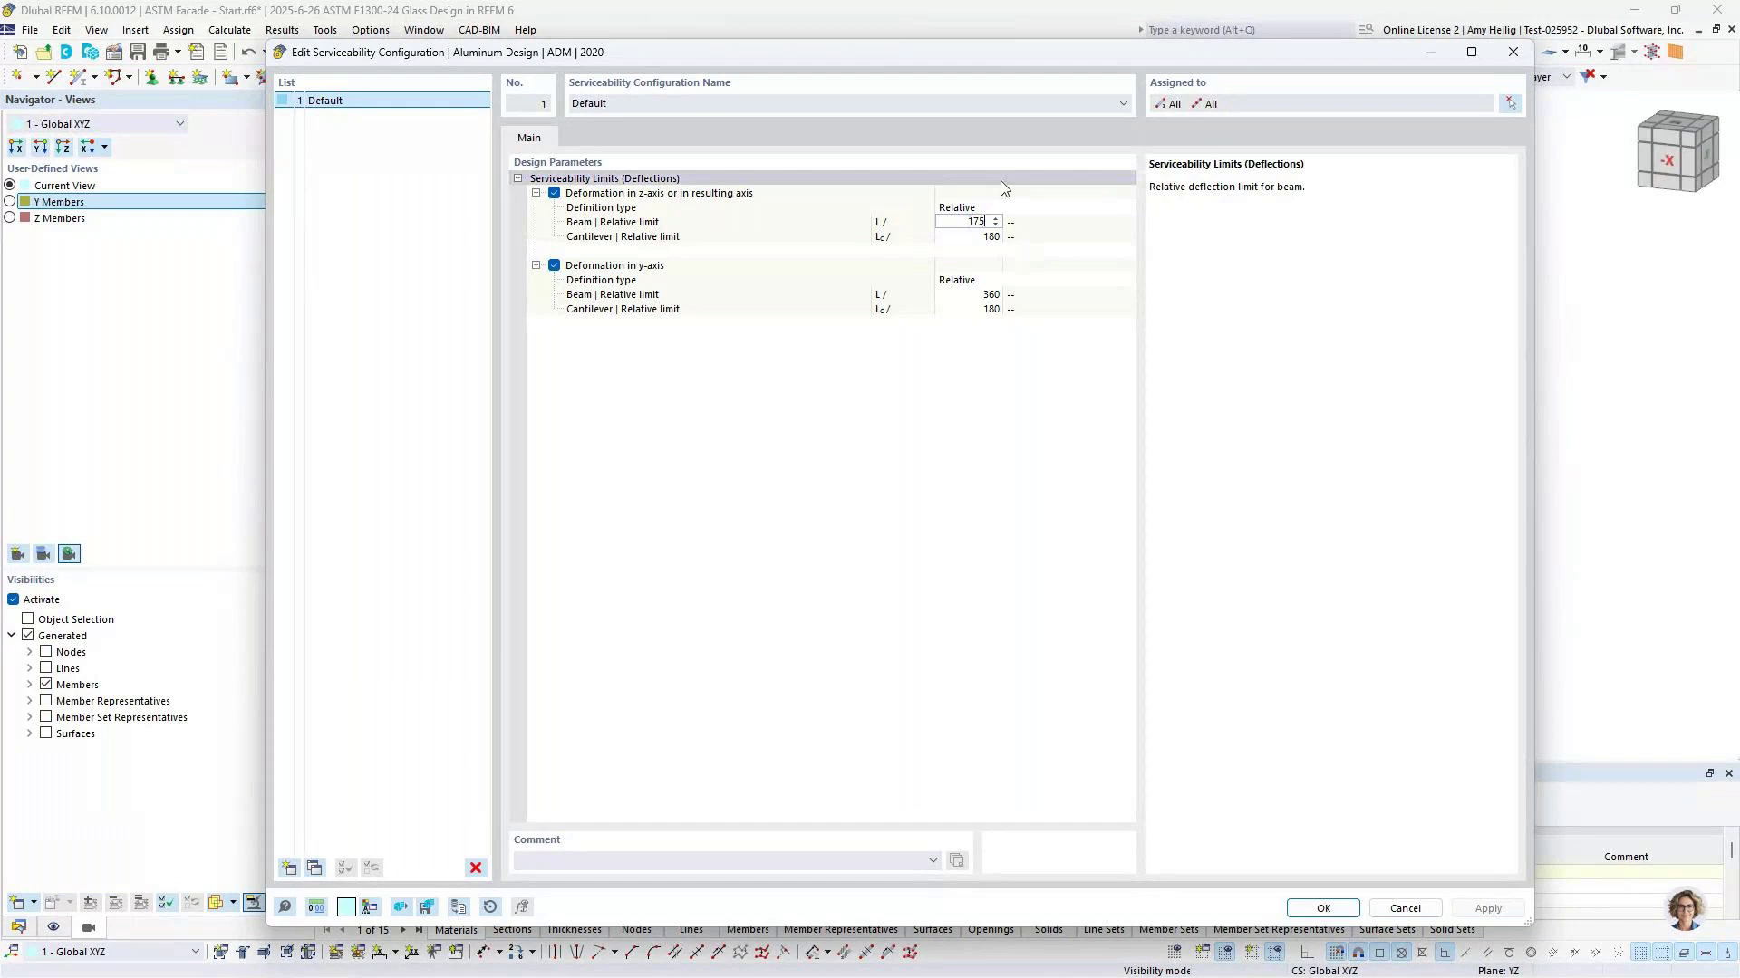
{"action": "left_click", "coordinate": [974, 294]}
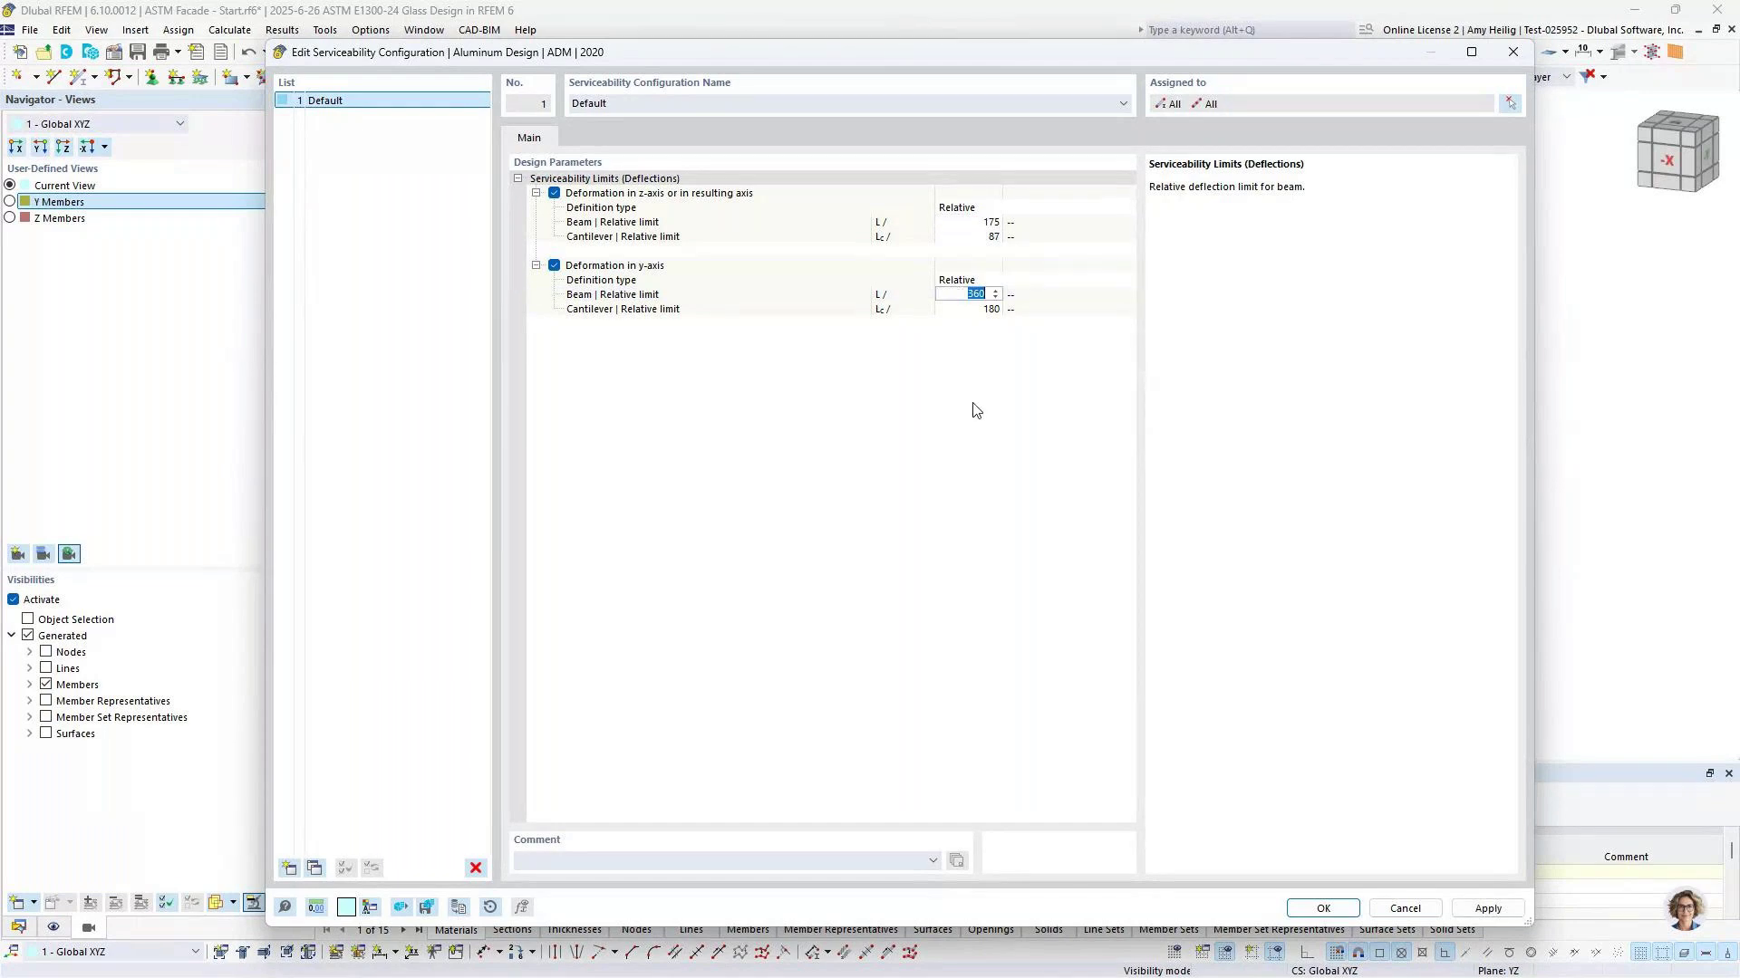
{"action": "type", "text": "175"}
{"action": "key", "text": "Return"}
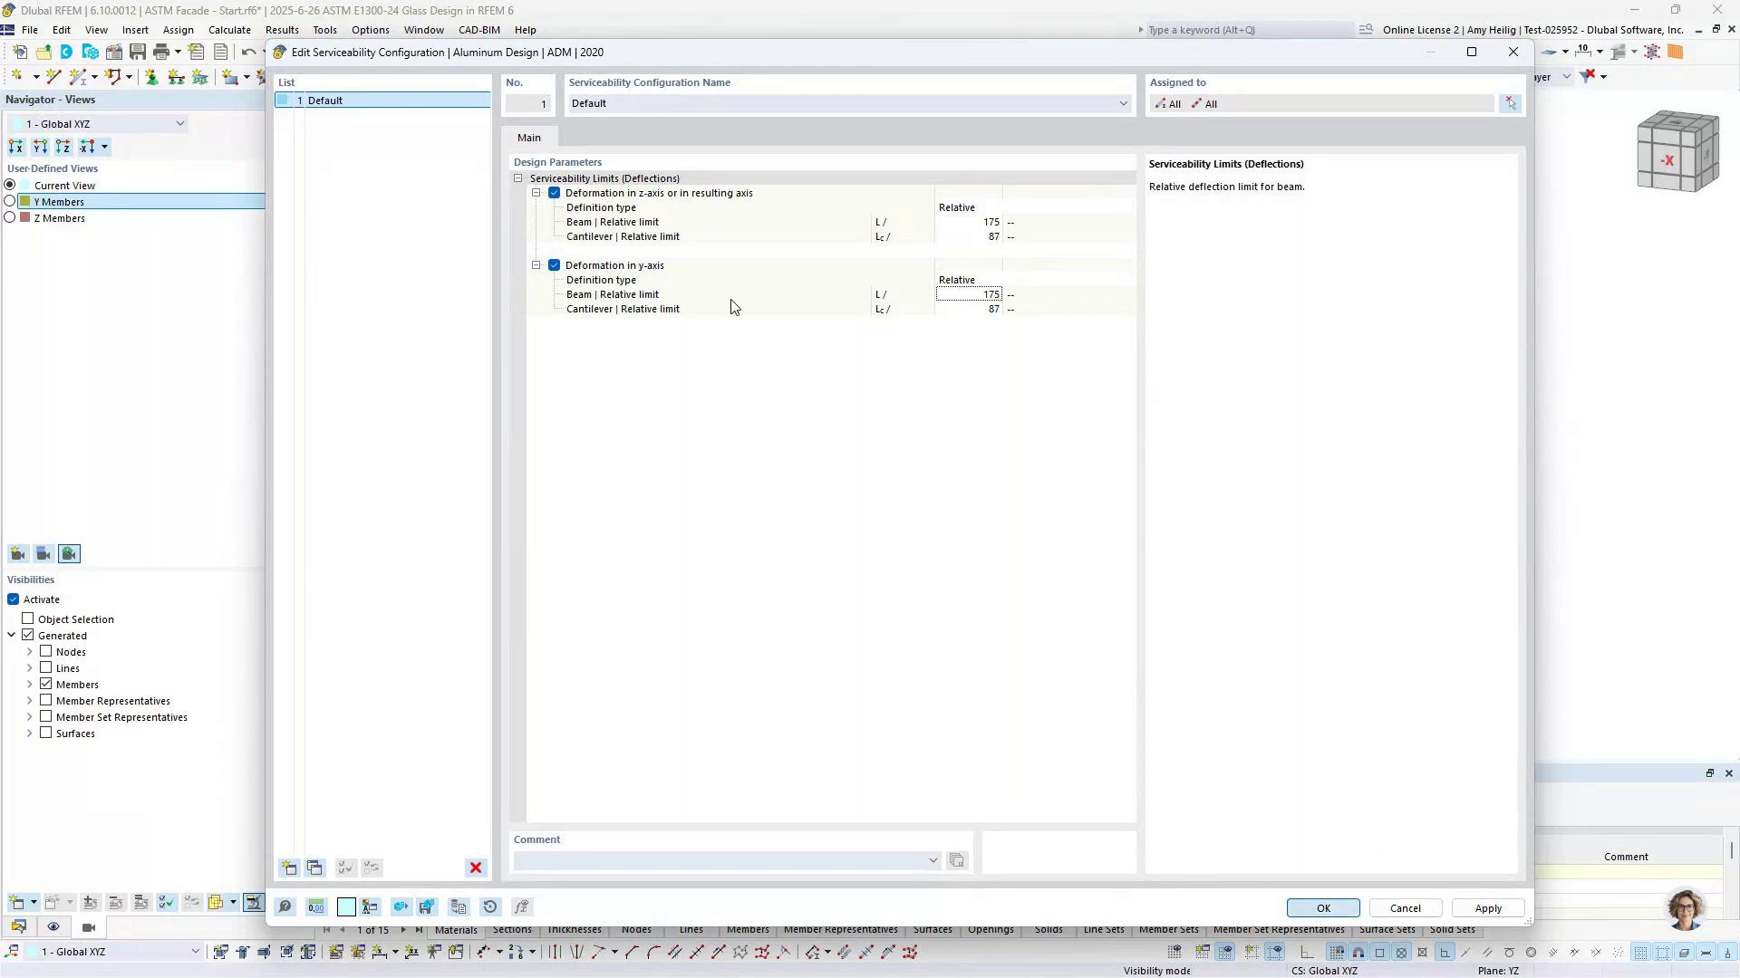
{"action": "key", "text": "Return"}
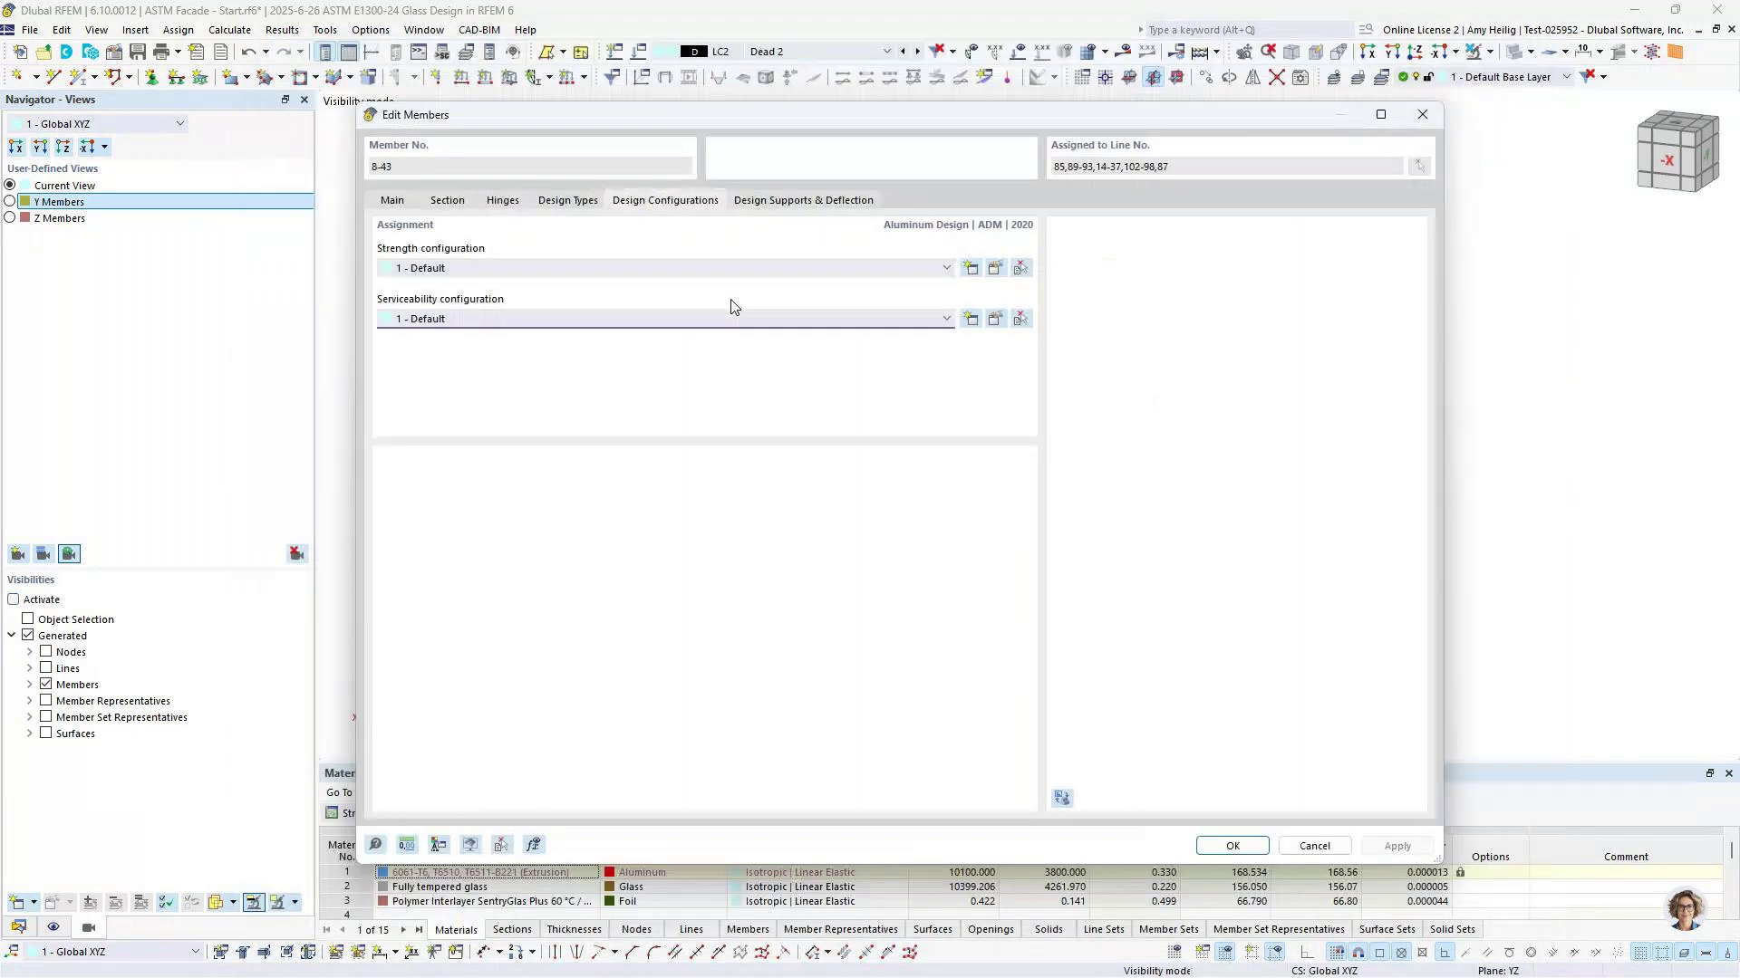
{"action": "left_click", "coordinate": [1228, 847]}
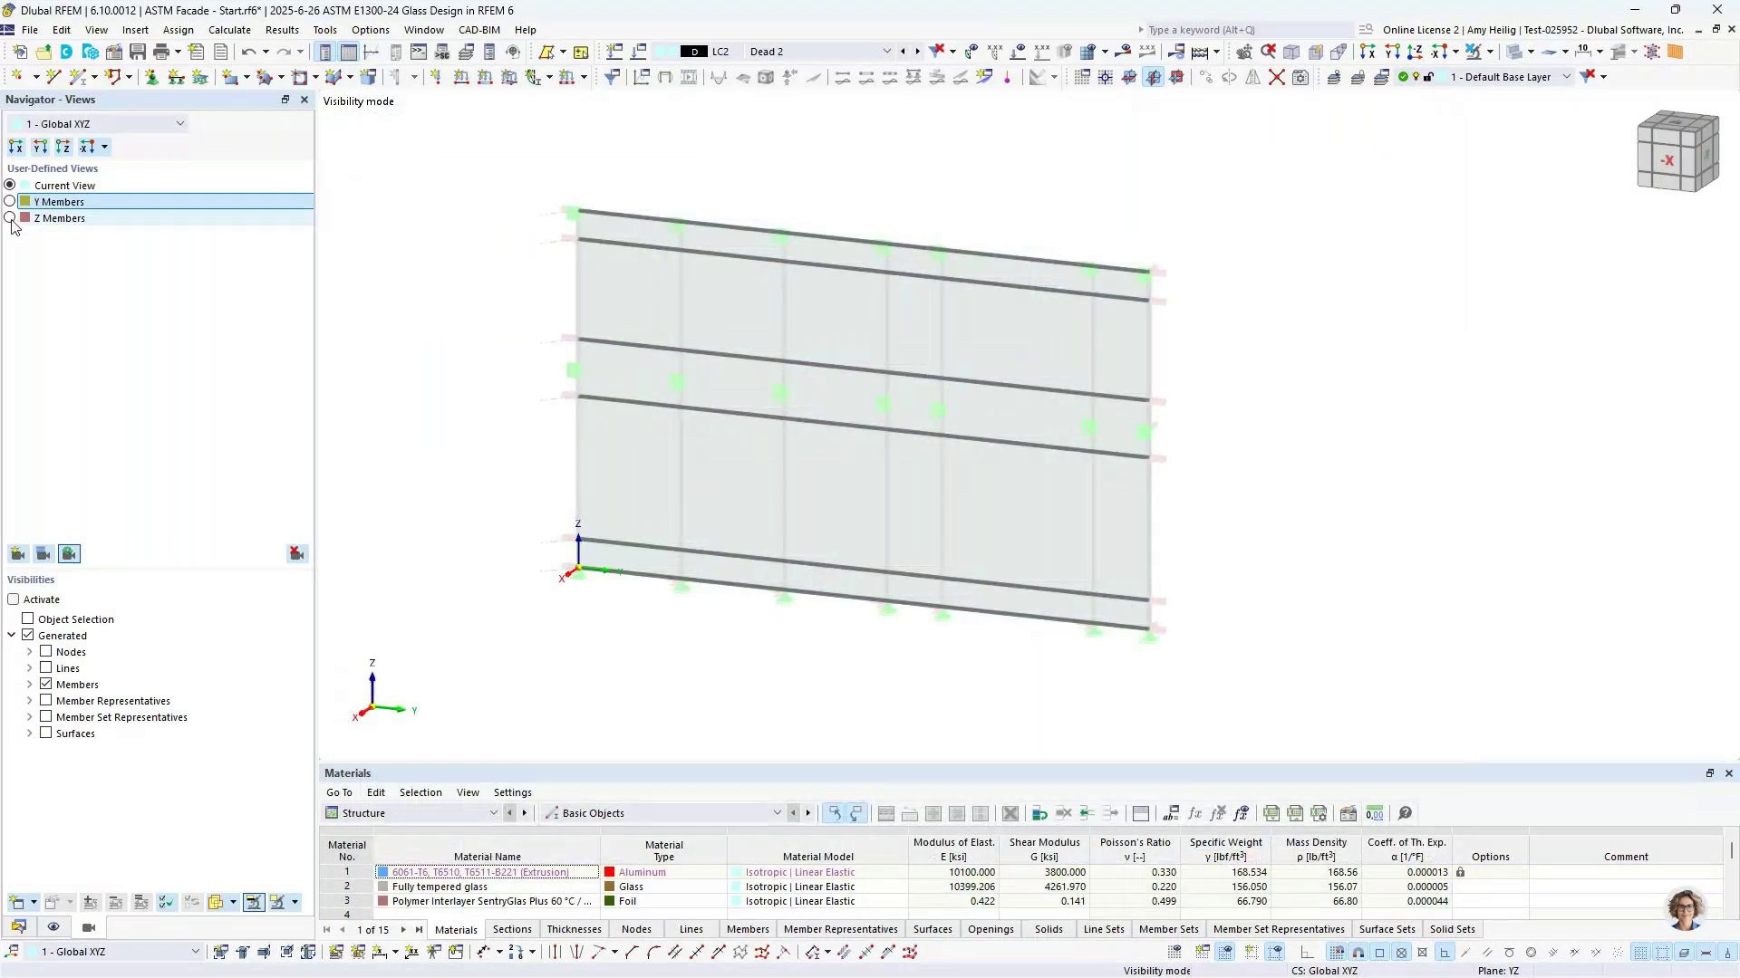
Display the saved Z Members view and examine the member set creation command for all the vertical members
{"action": "left_click", "coordinate": [10, 219]}
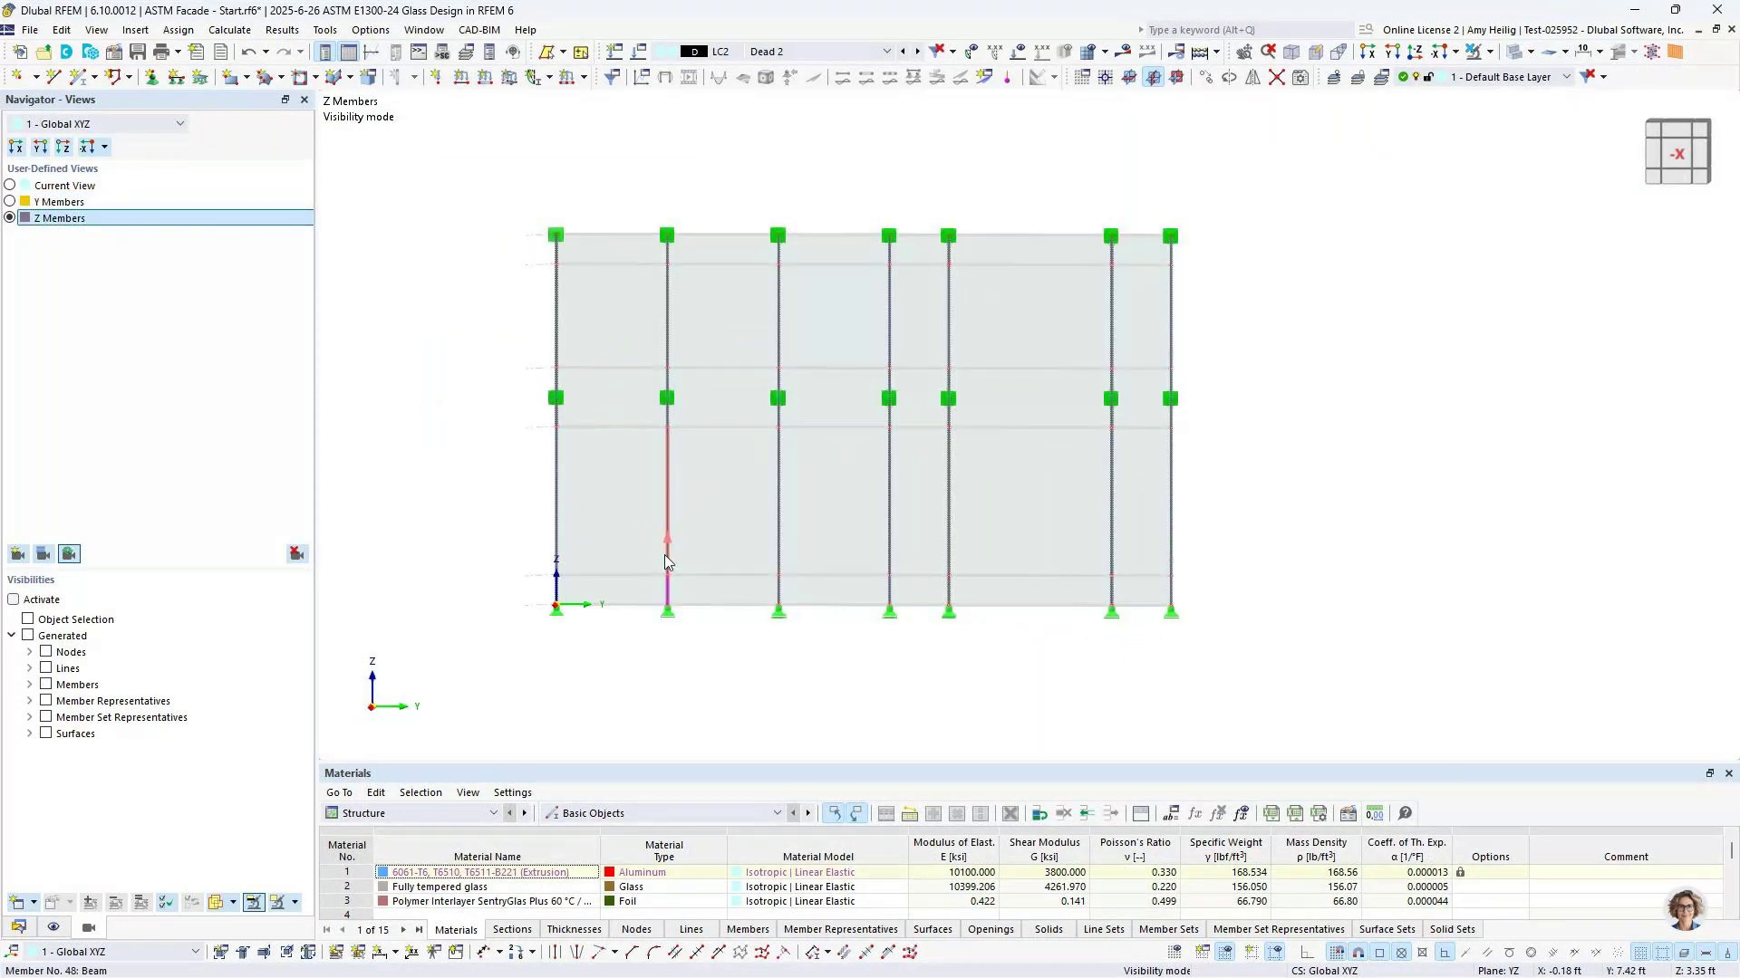
{"action": "left_click", "coordinate": [668, 419]}
{"action": "left_click", "coordinate": [667, 416]}
{"action": "left_click_drag", "start_coordinate": [503, 160], "coordinate": [1266, 737]}
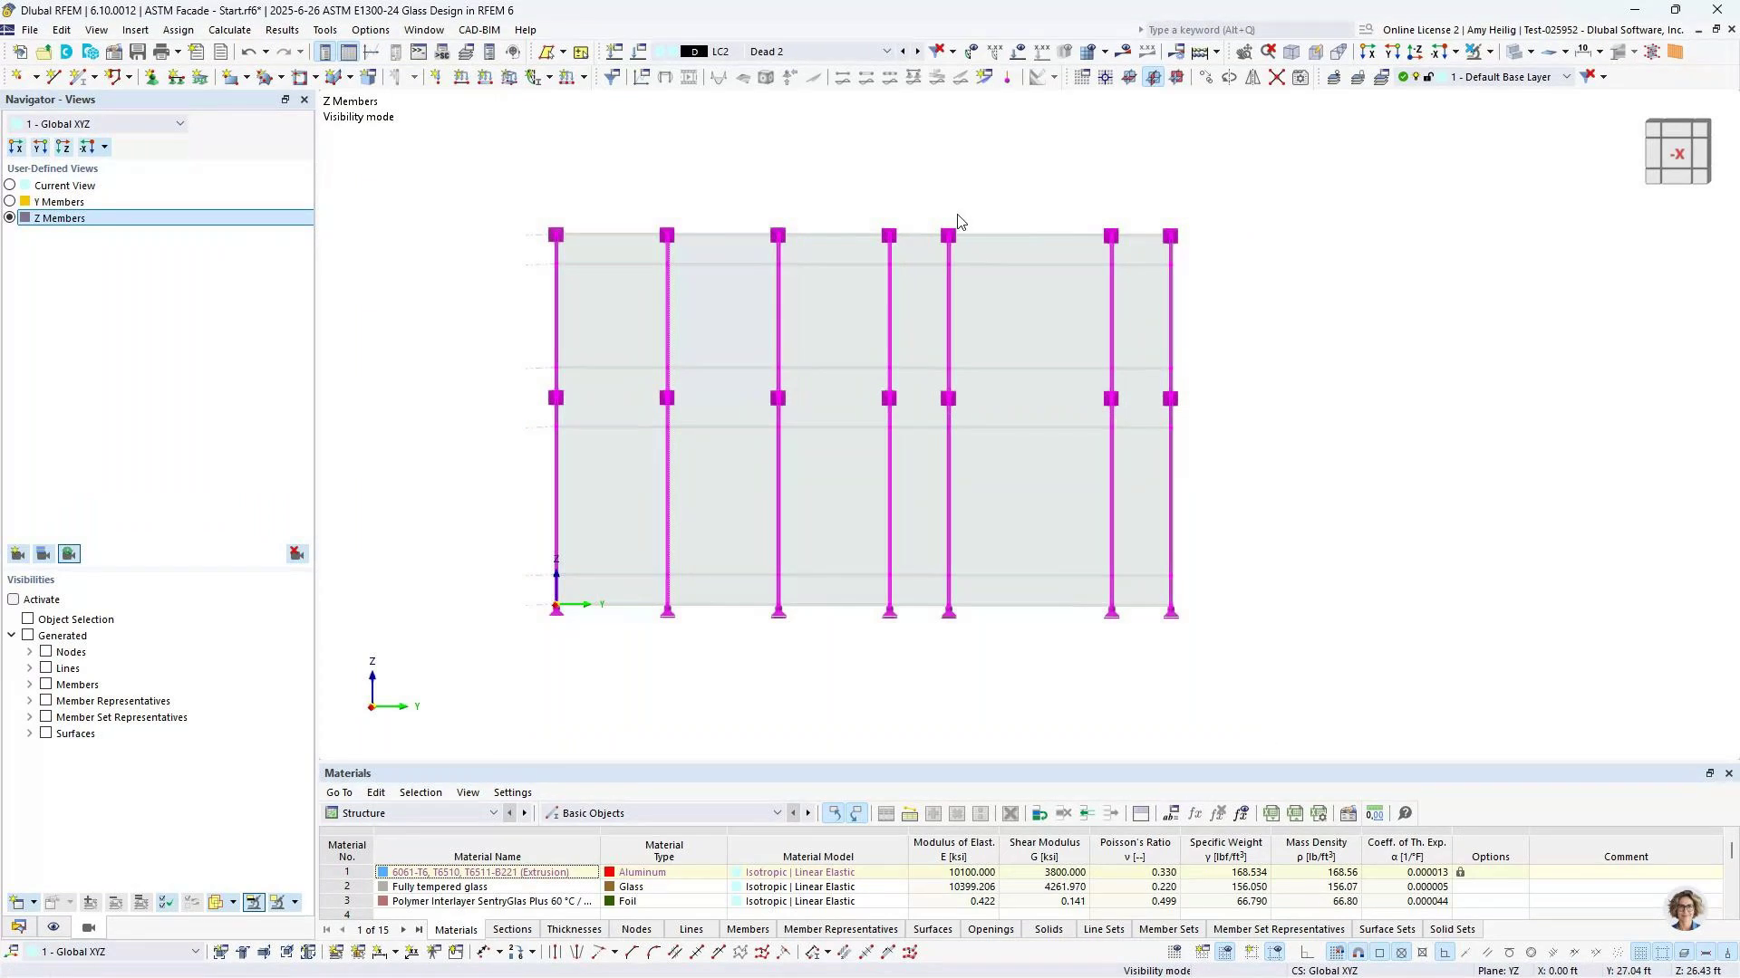
{"action": "right_click", "coordinate": [952, 263]}
{"action": "mouse_move", "coordinate": [1323, 344]}
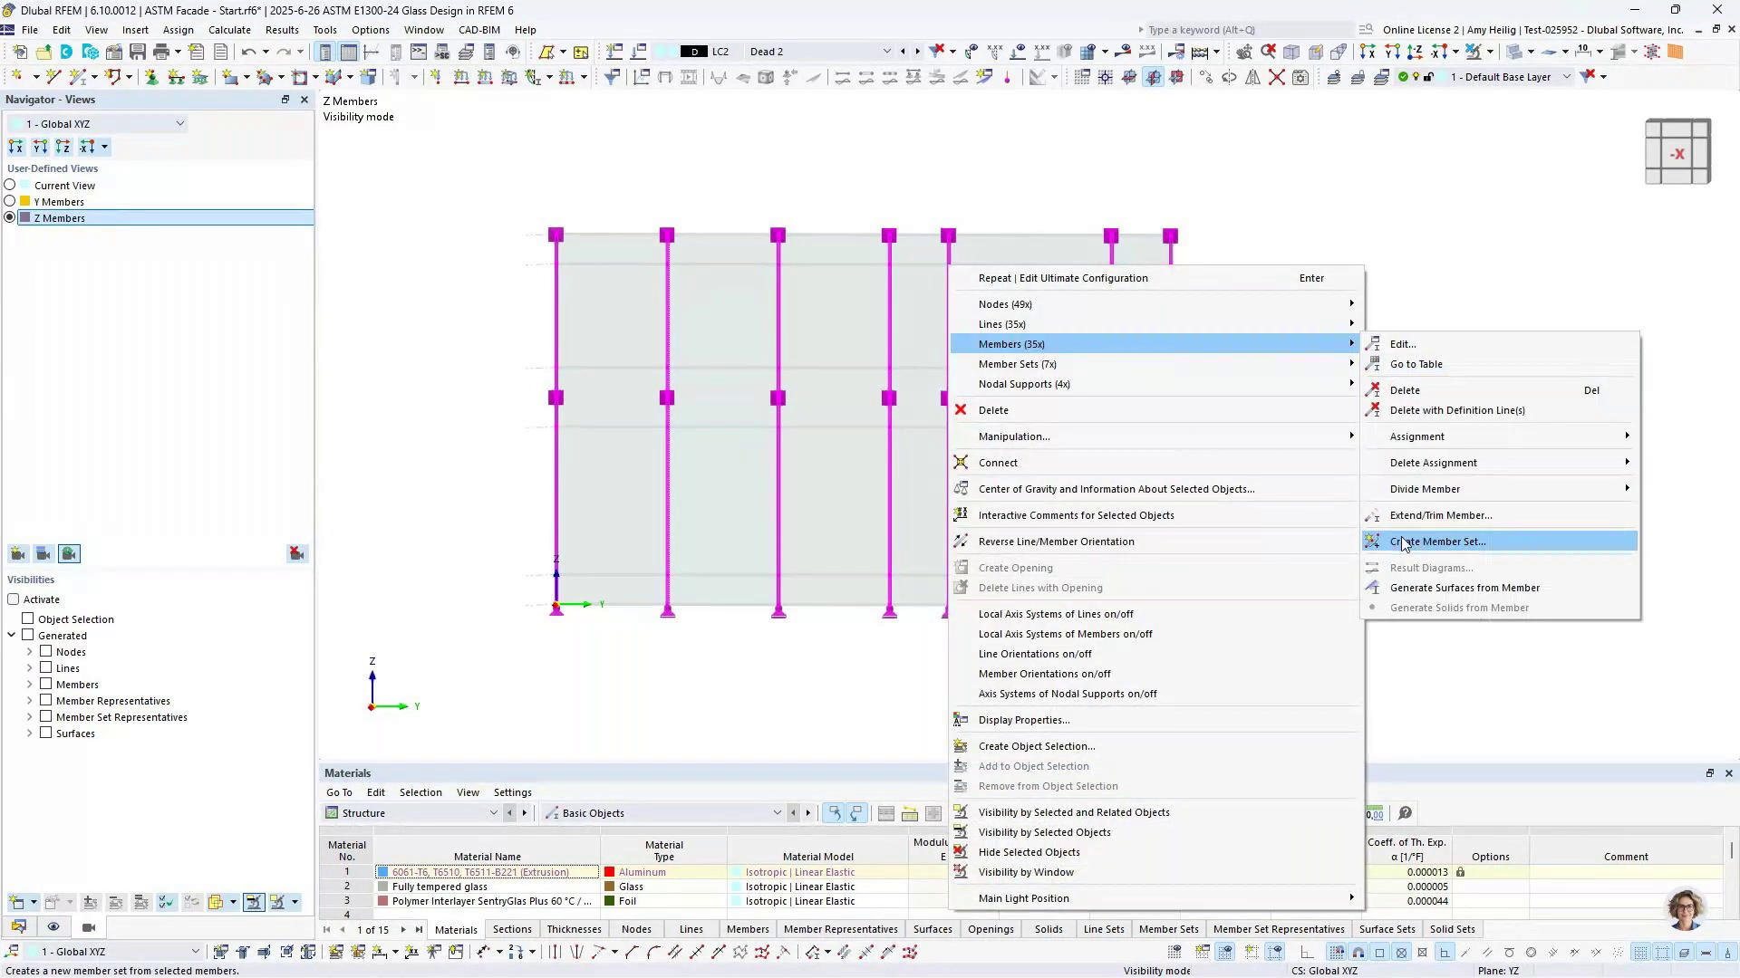
{"action": "left_click", "coordinate": [763, 659]}
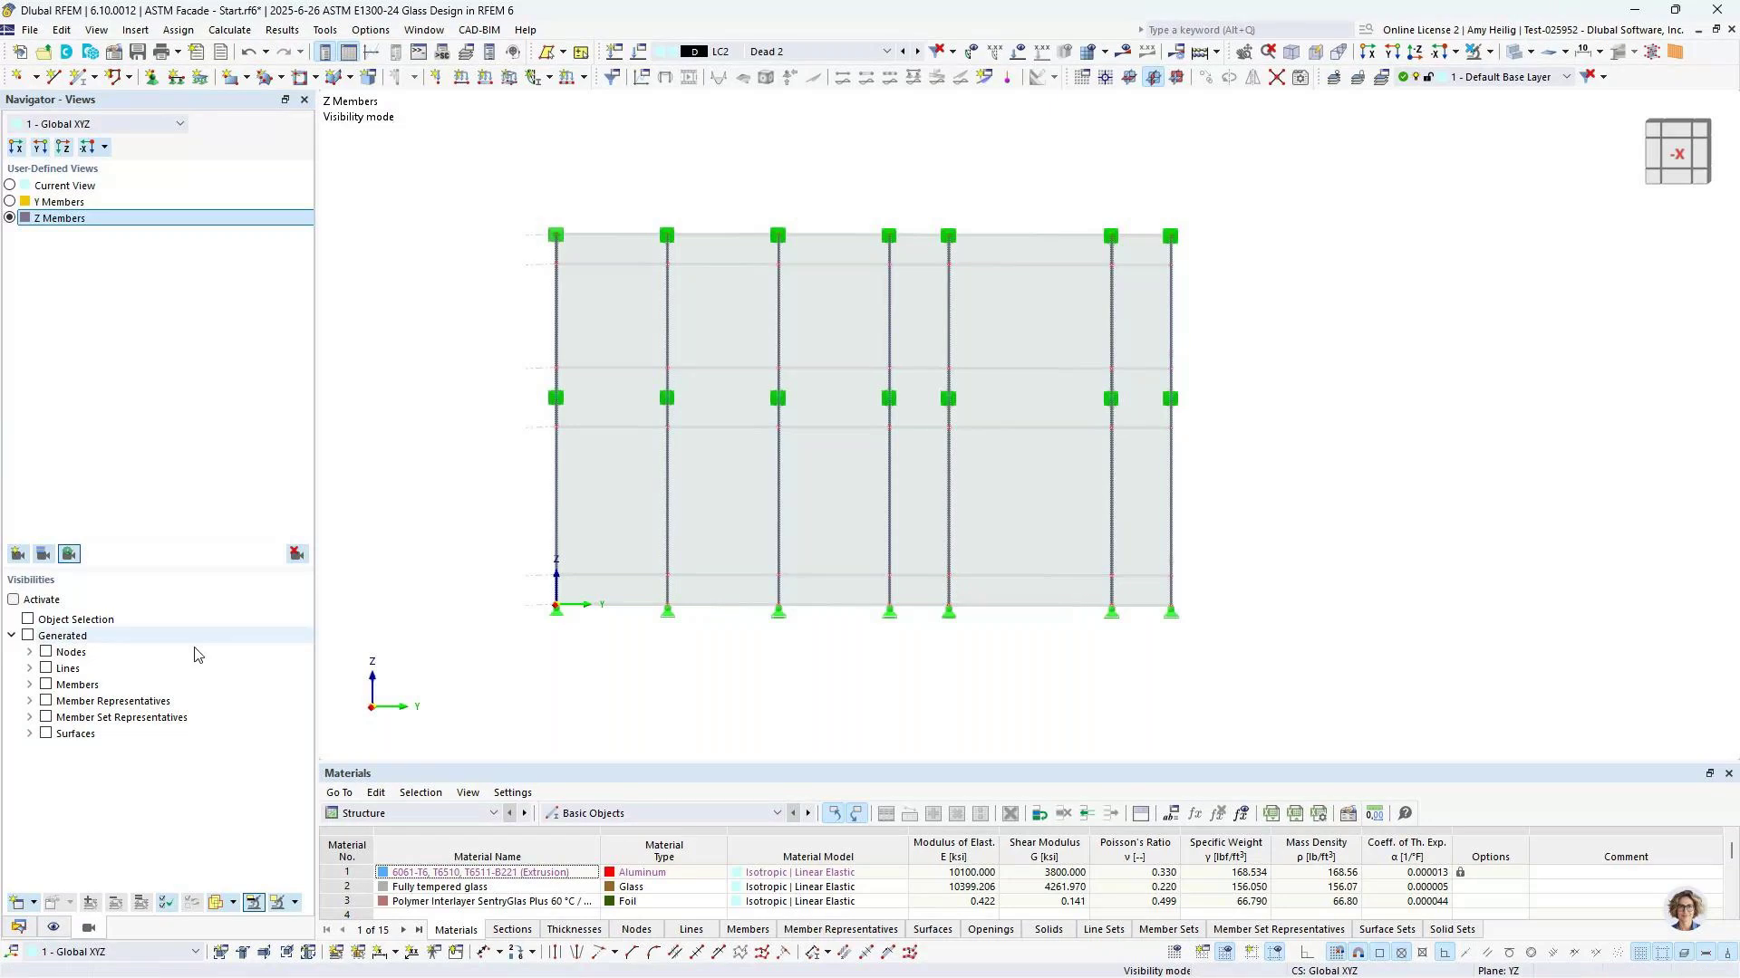
Open all seven continuous member sets of the vertical members for editing together
{"action": "left_click", "coordinate": [19, 927]}
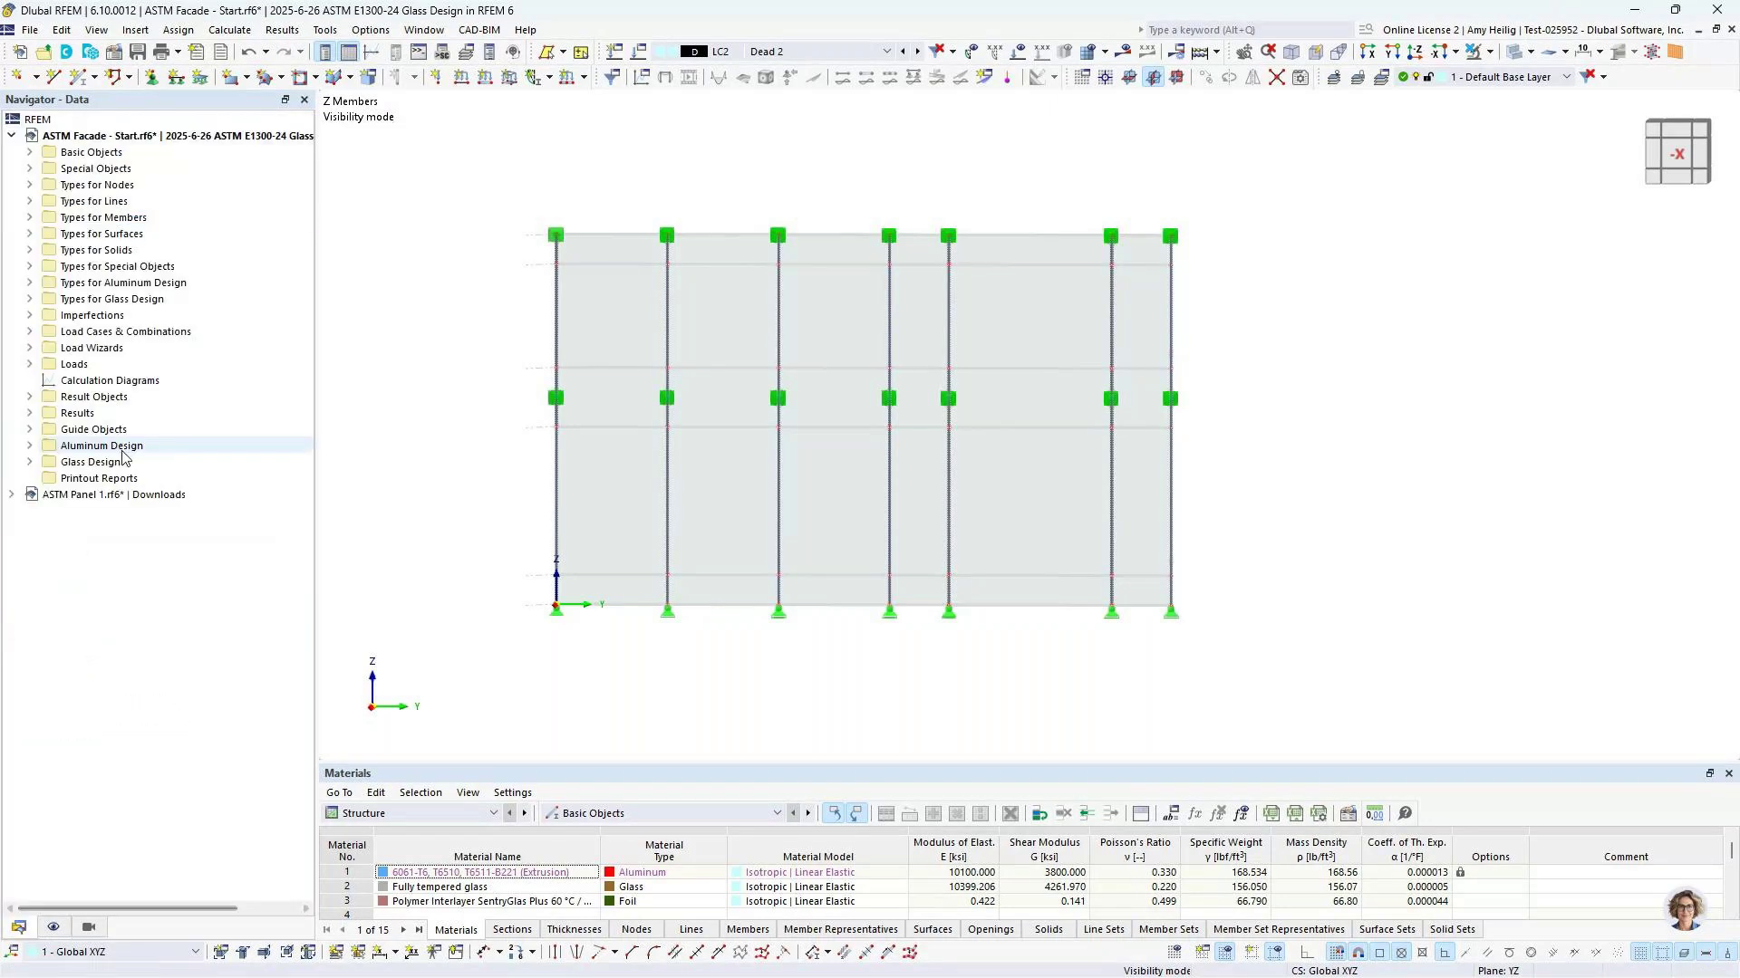
{"action": "left_click", "coordinate": [29, 152]}
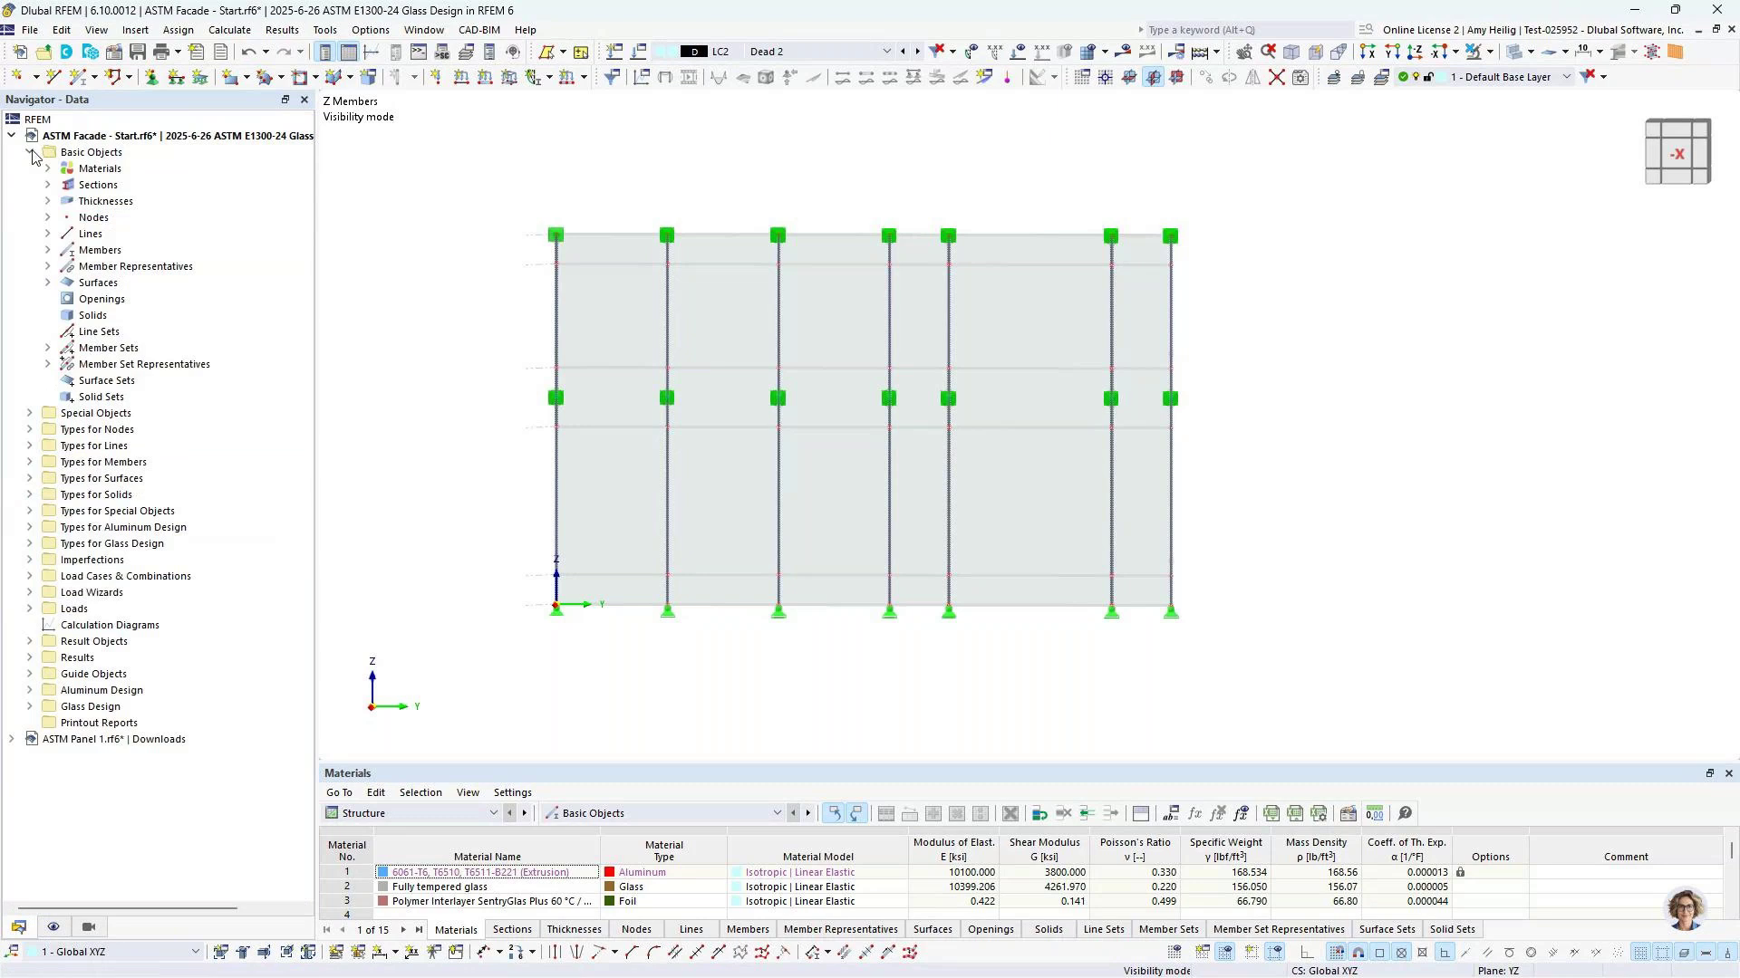
{"action": "left_click", "coordinate": [47, 349]}
{"action": "left_click", "coordinate": [99, 364]}
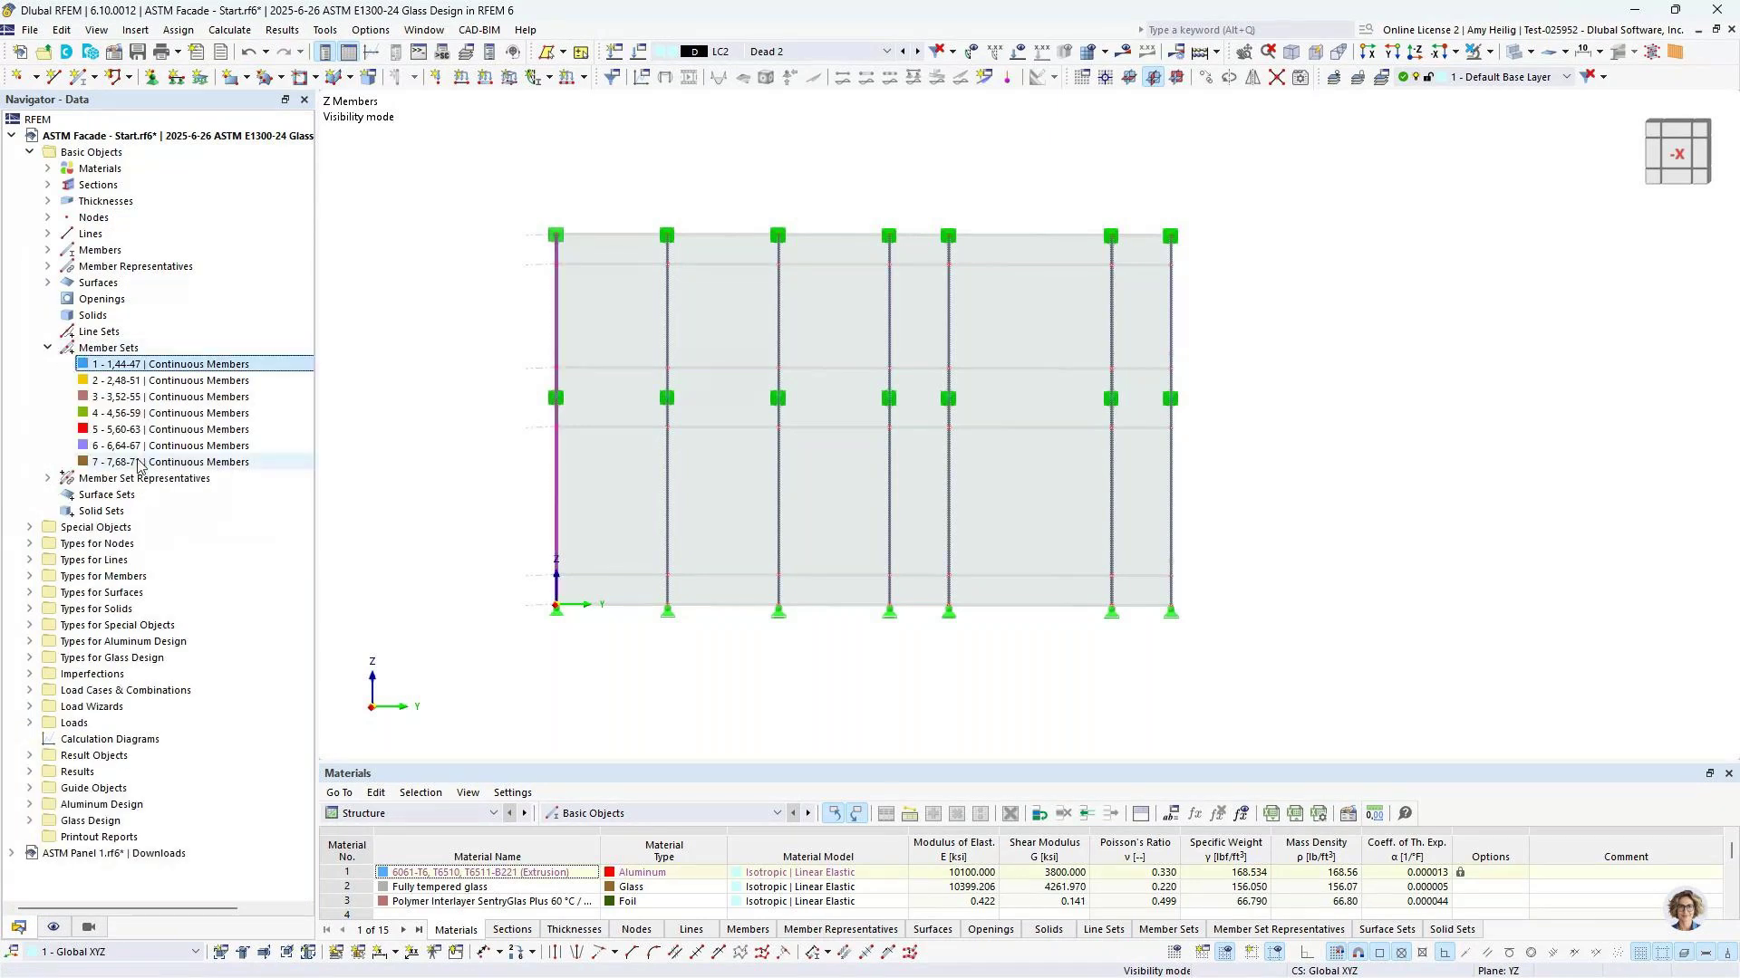
{"action": "left_click", "coordinate": [138, 462], "text": "shift"}
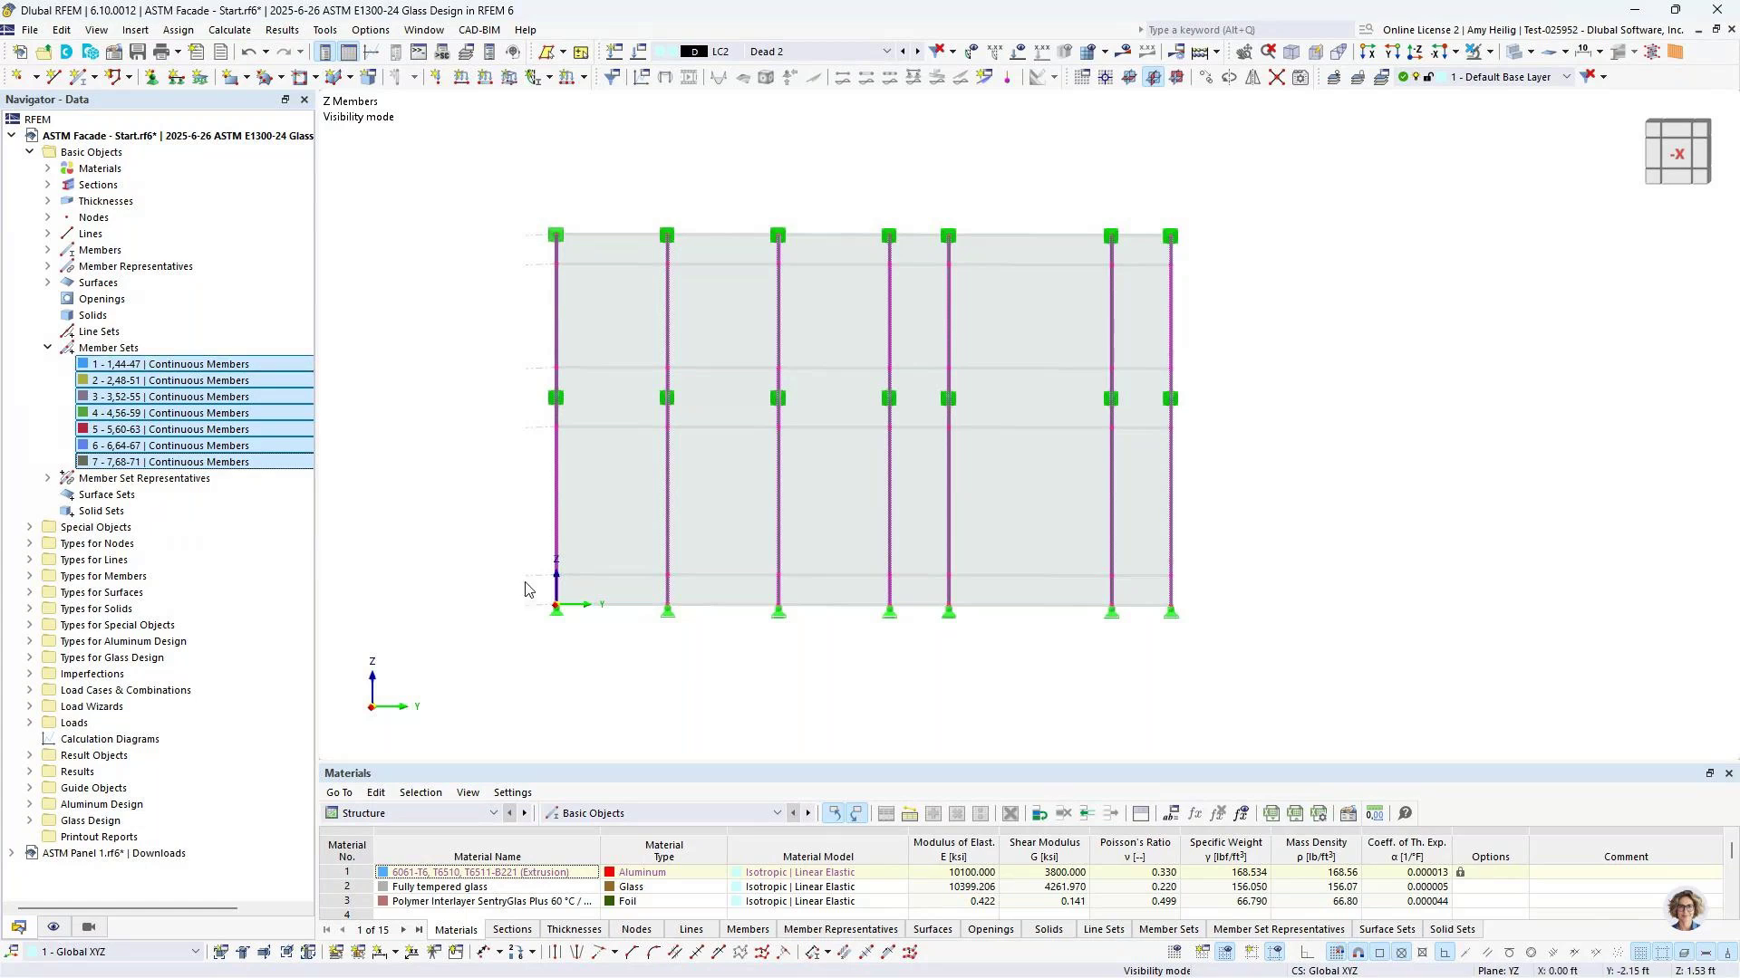
{"action": "right_click", "coordinate": [106, 366]}
{"action": "left_click", "coordinate": [147, 379]}
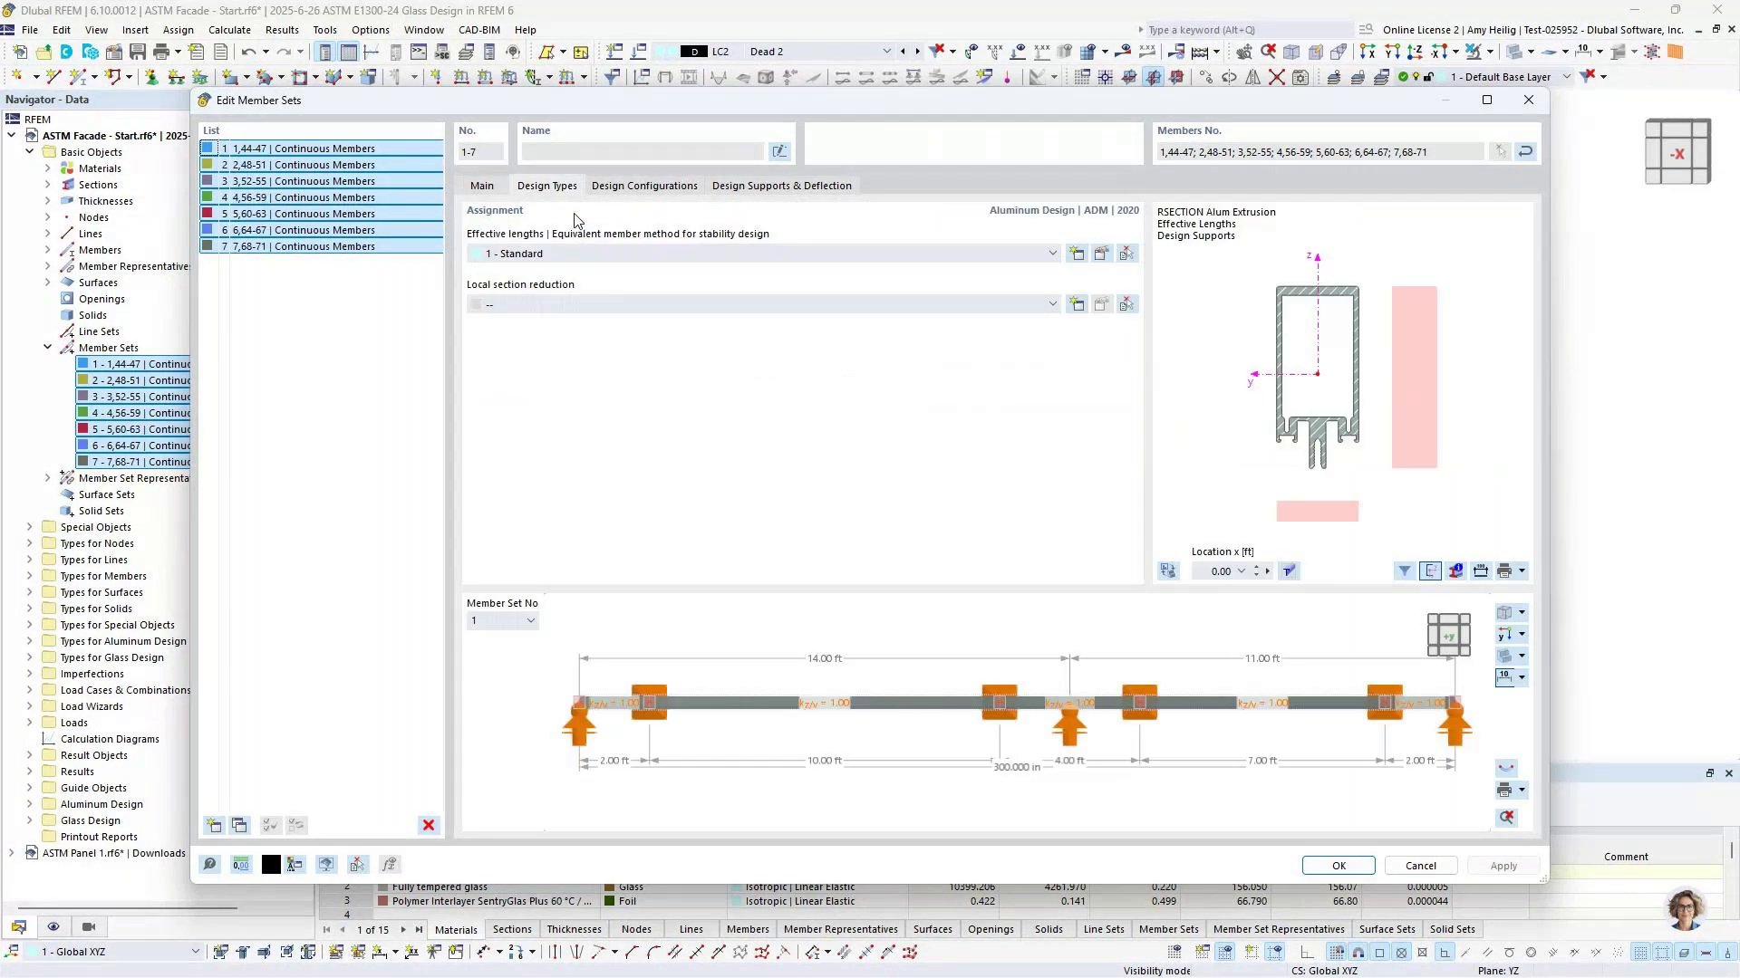
Examine the member sets' effective lengths, aluminum design configurations, design supports and deflection segments, and close them without changes
{"action": "middle_click_drag", "start_coordinate": [816, 683], "coordinate": [718, 788], "text": "ctrl"}
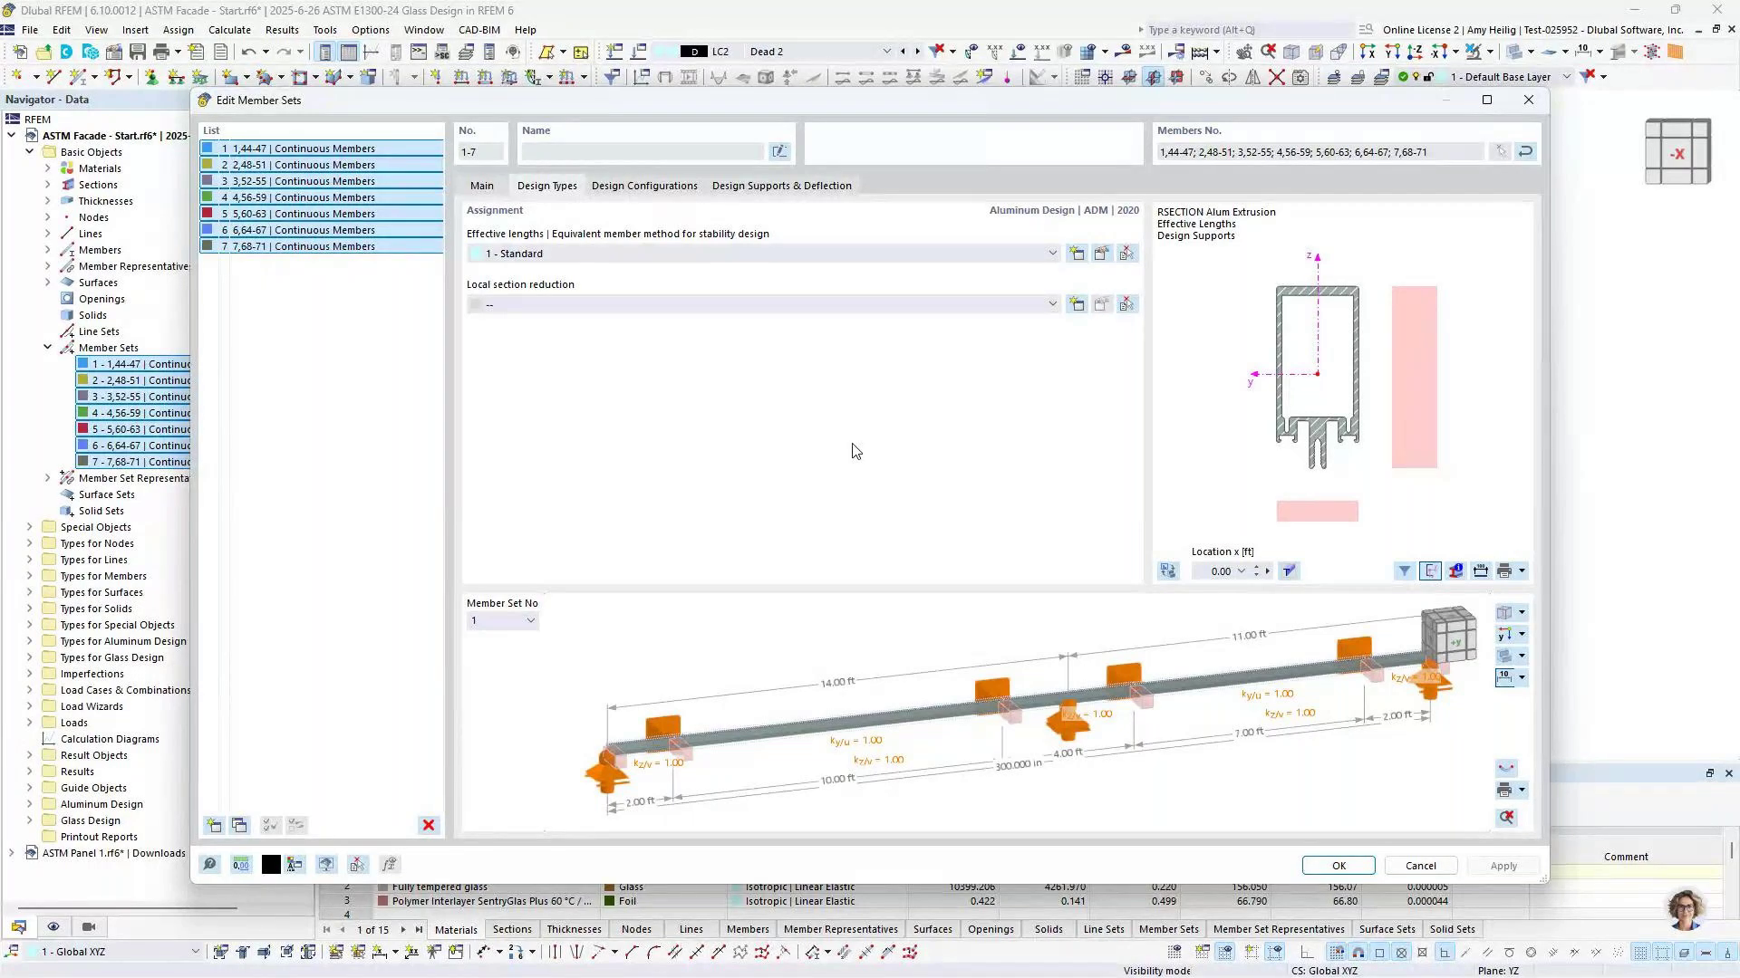
{"action": "left_click", "coordinate": [644, 185]}
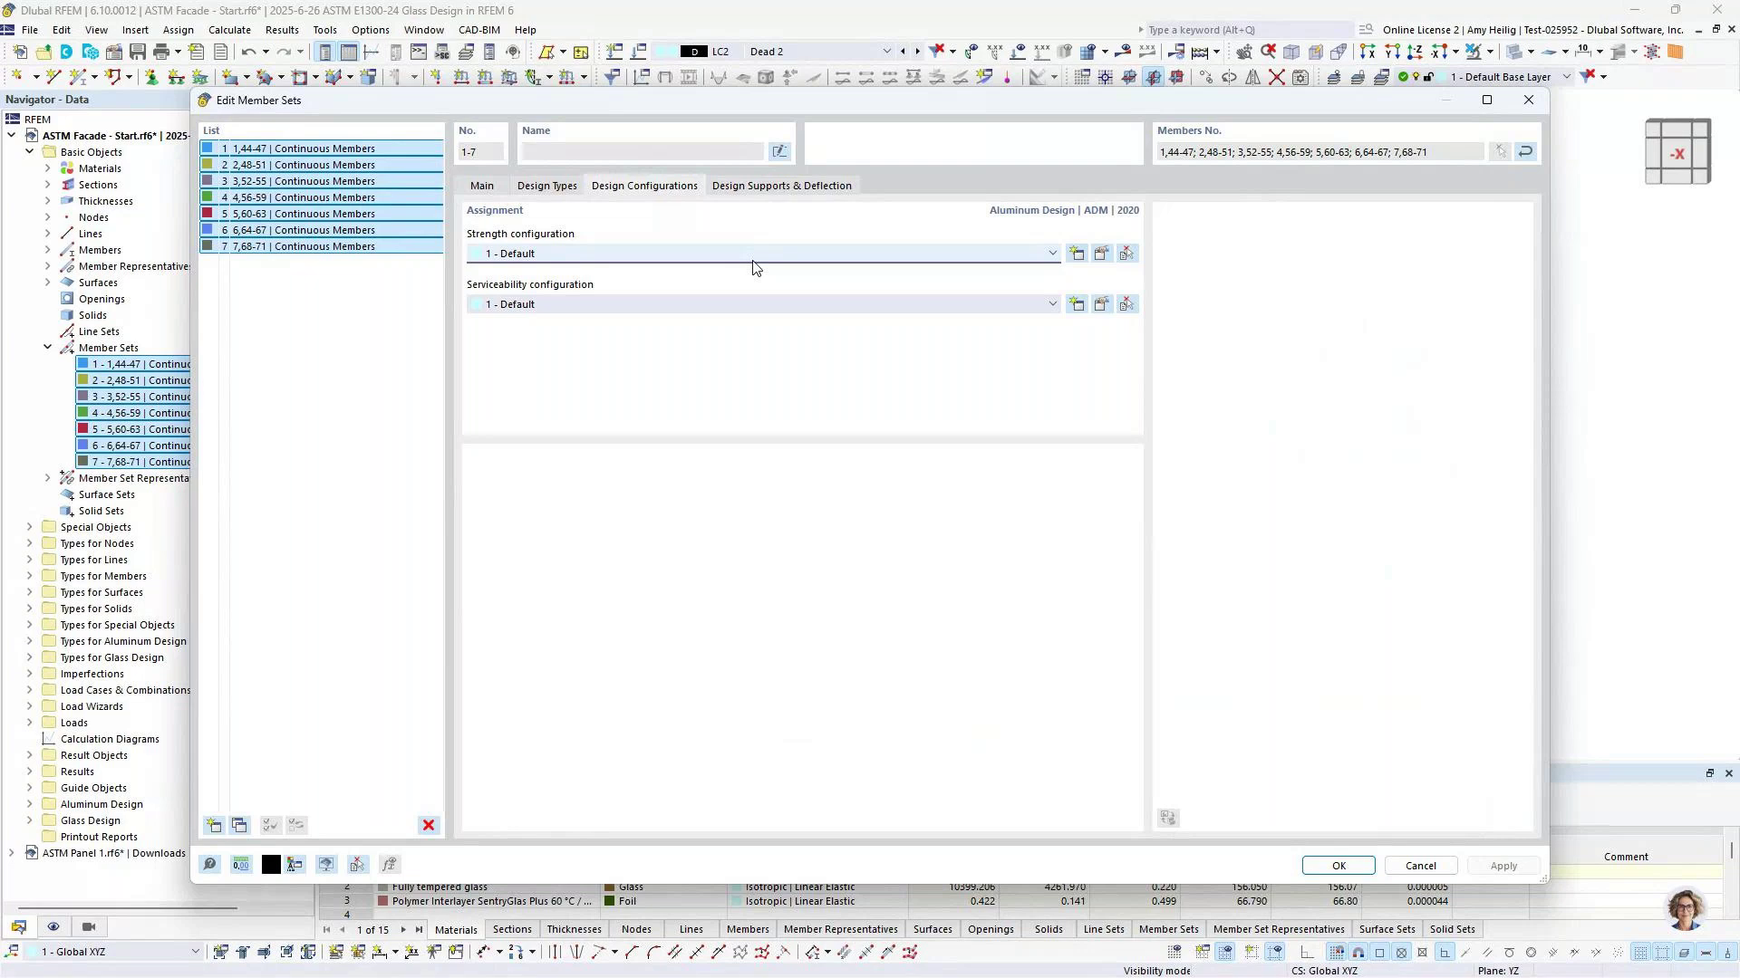
{"action": "left_click", "coordinate": [832, 187]}
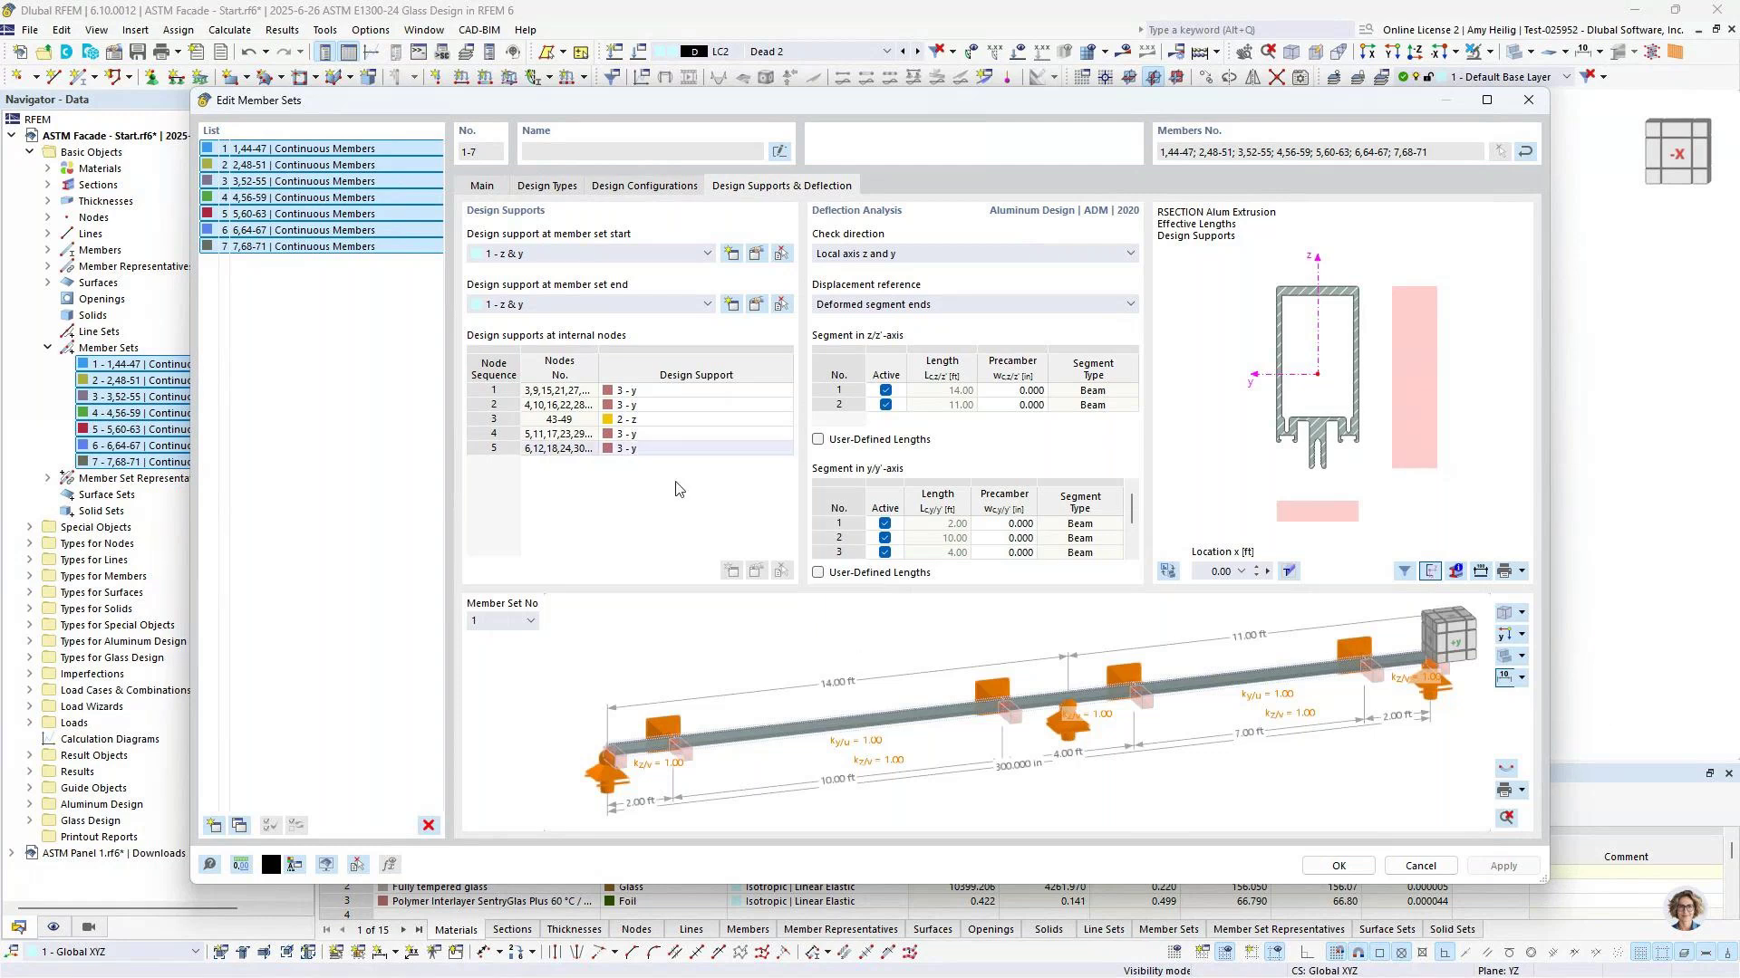
{"action": "left_click", "coordinate": [510, 391]}
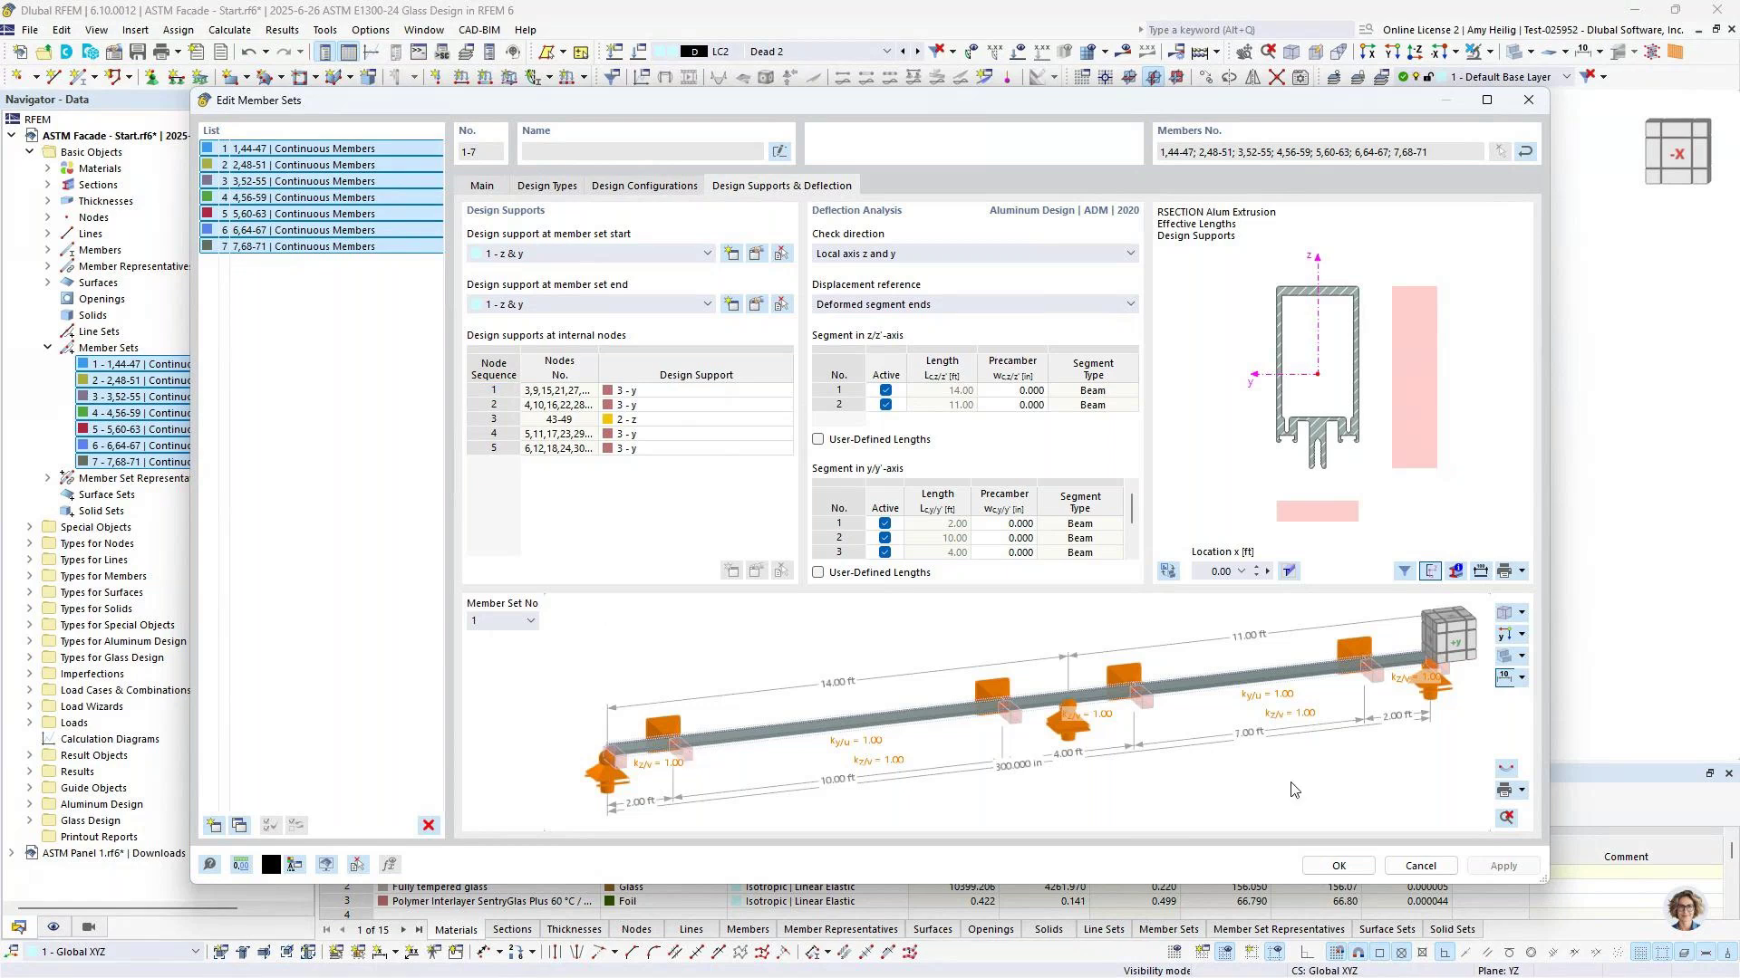
{"action": "left_click", "coordinate": [1421, 867]}
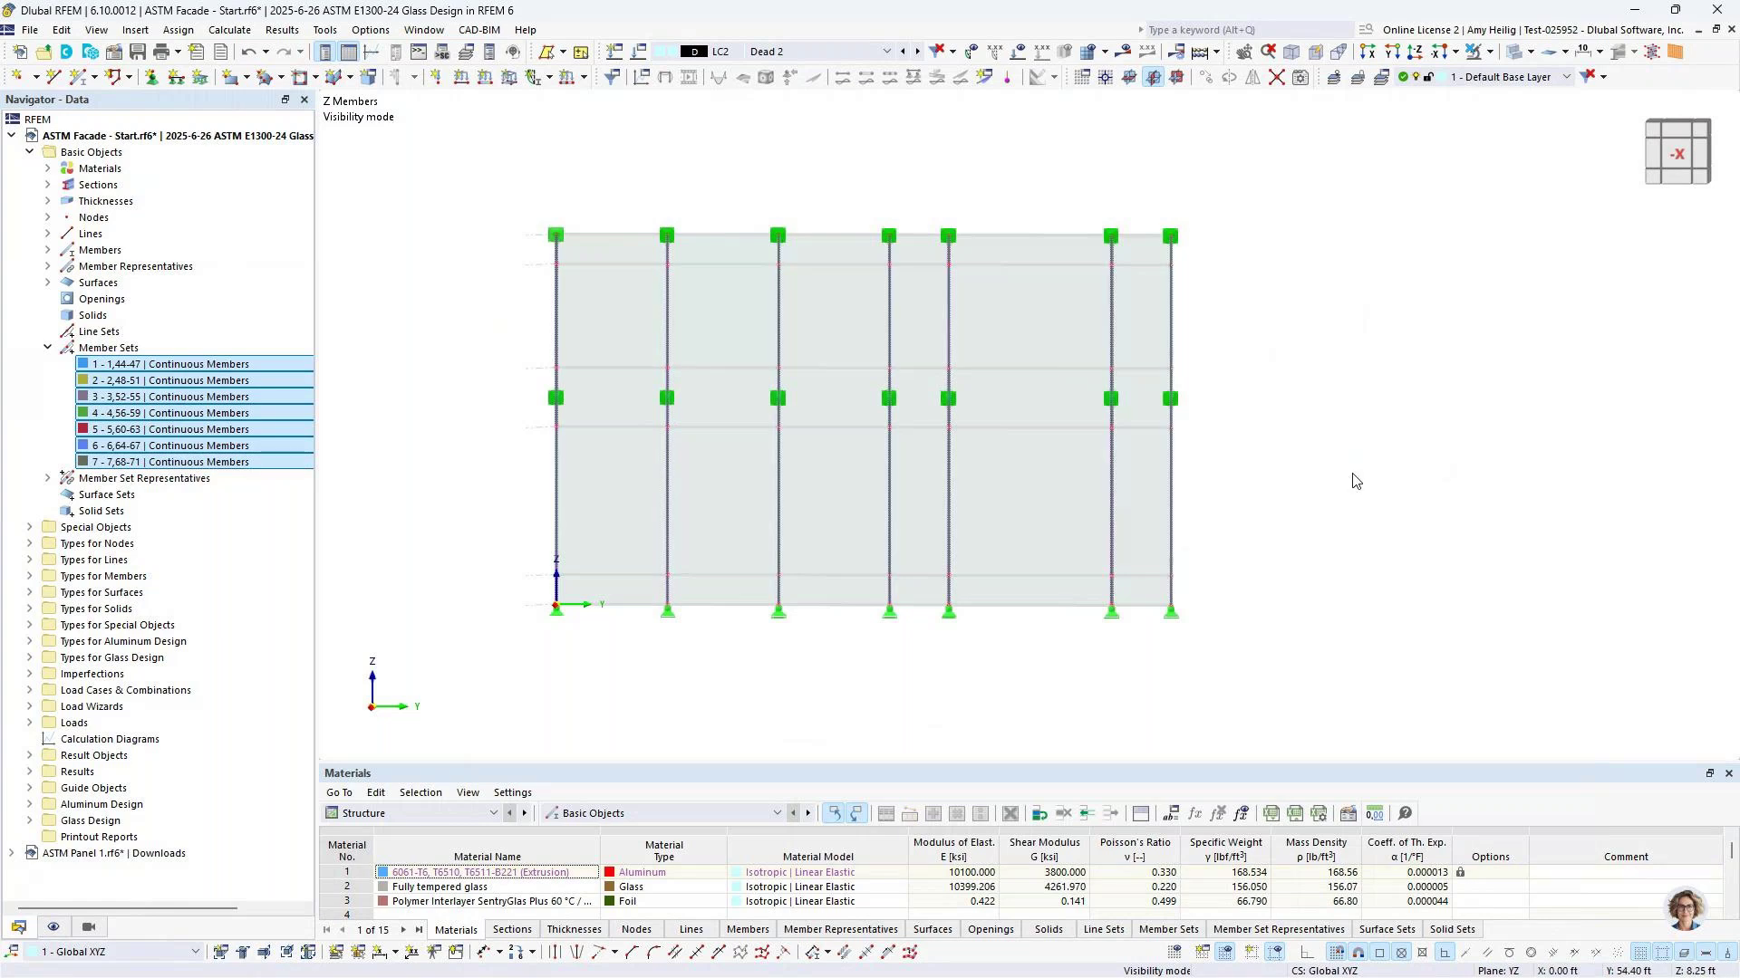
Cancel the visibility mode to show the whole facade model, and collapse the list of member sets
{"action": "left_click", "coordinate": [1489, 52]}
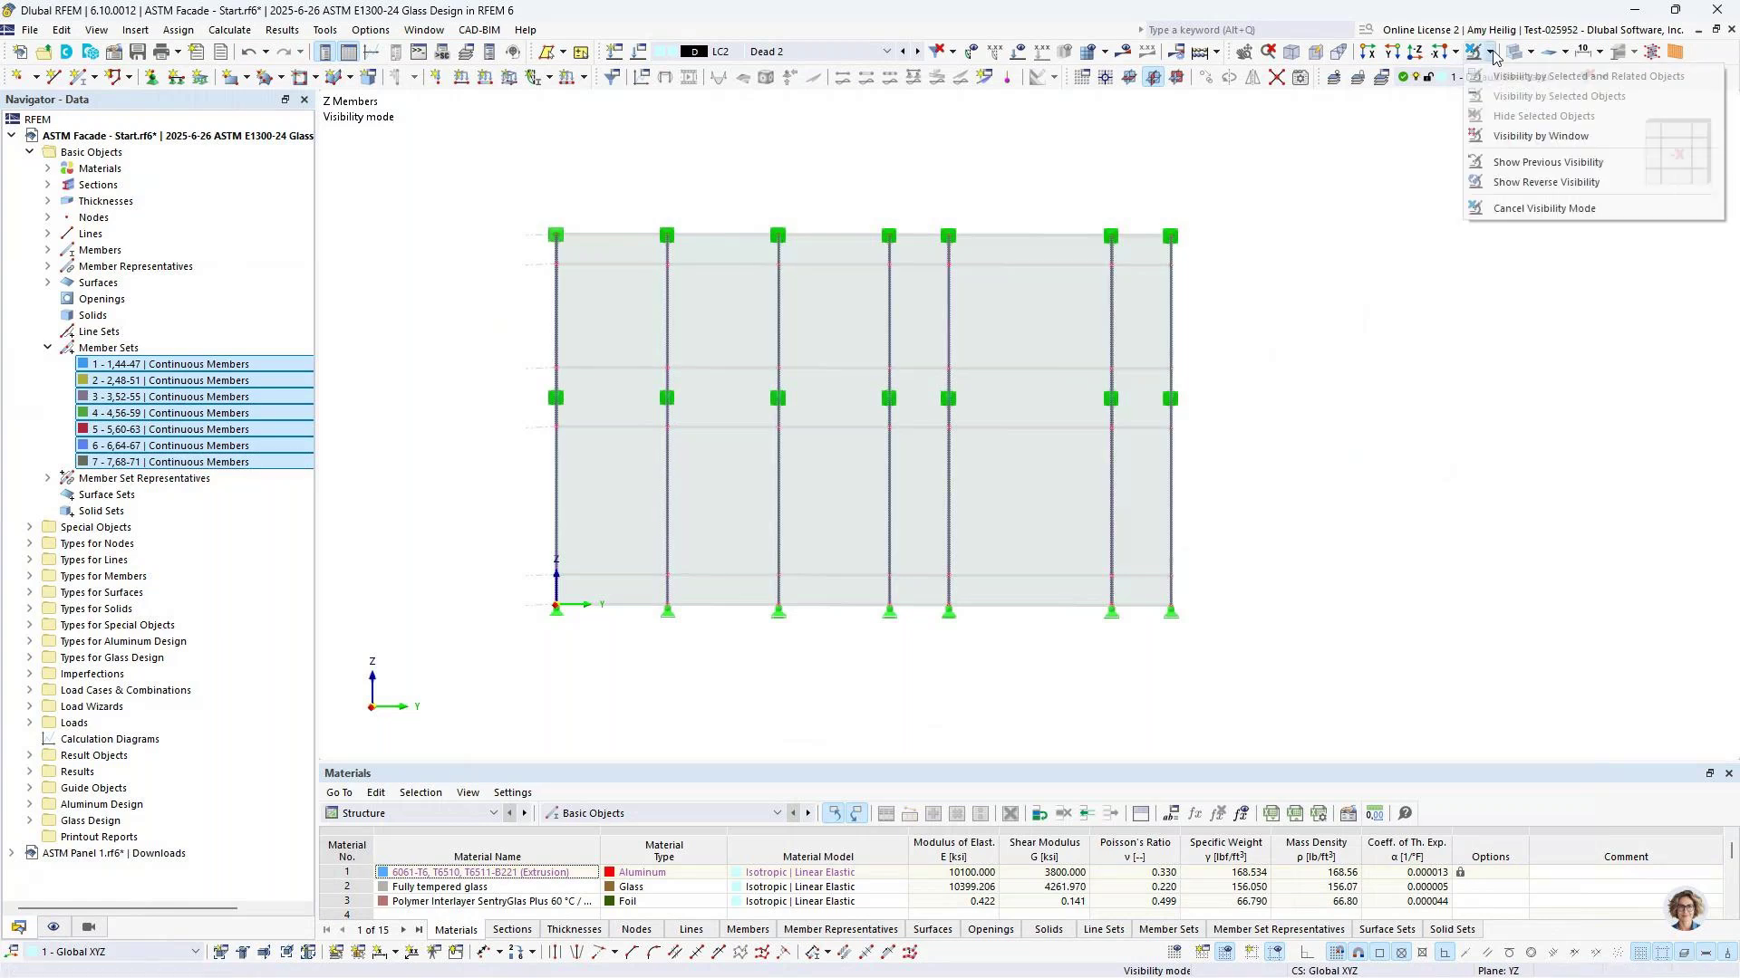
{"action": "left_click", "coordinate": [1522, 210]}
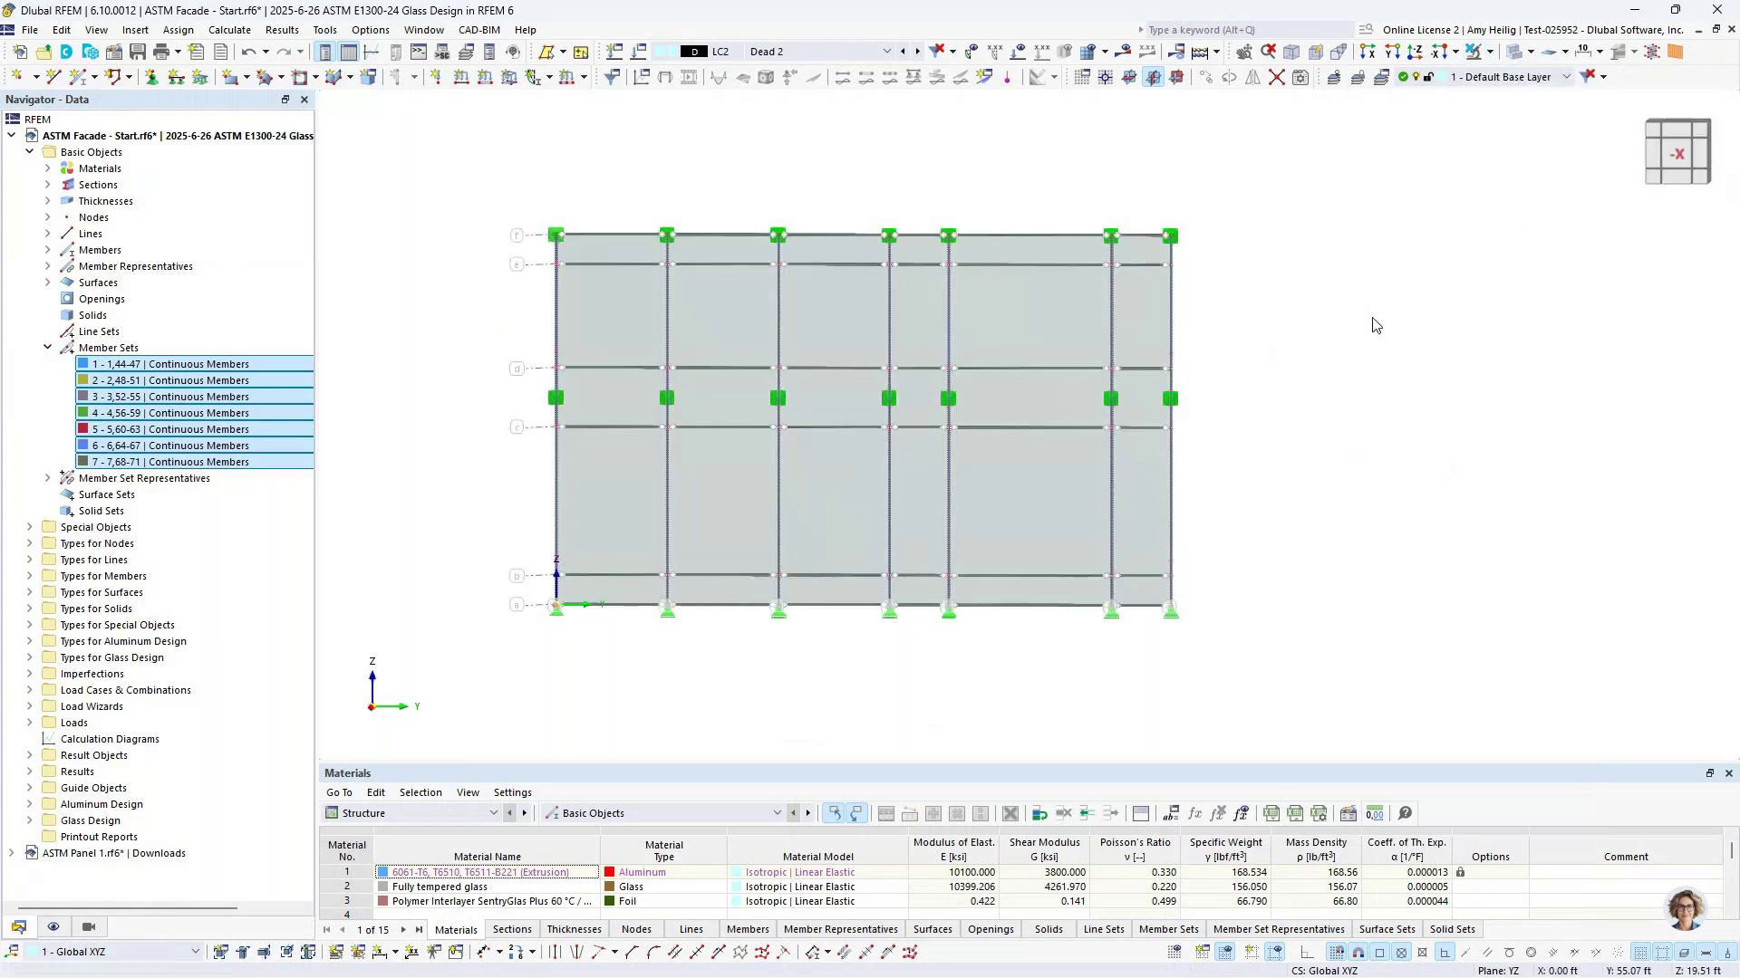
{"action": "left_click", "coordinate": [48, 348]}
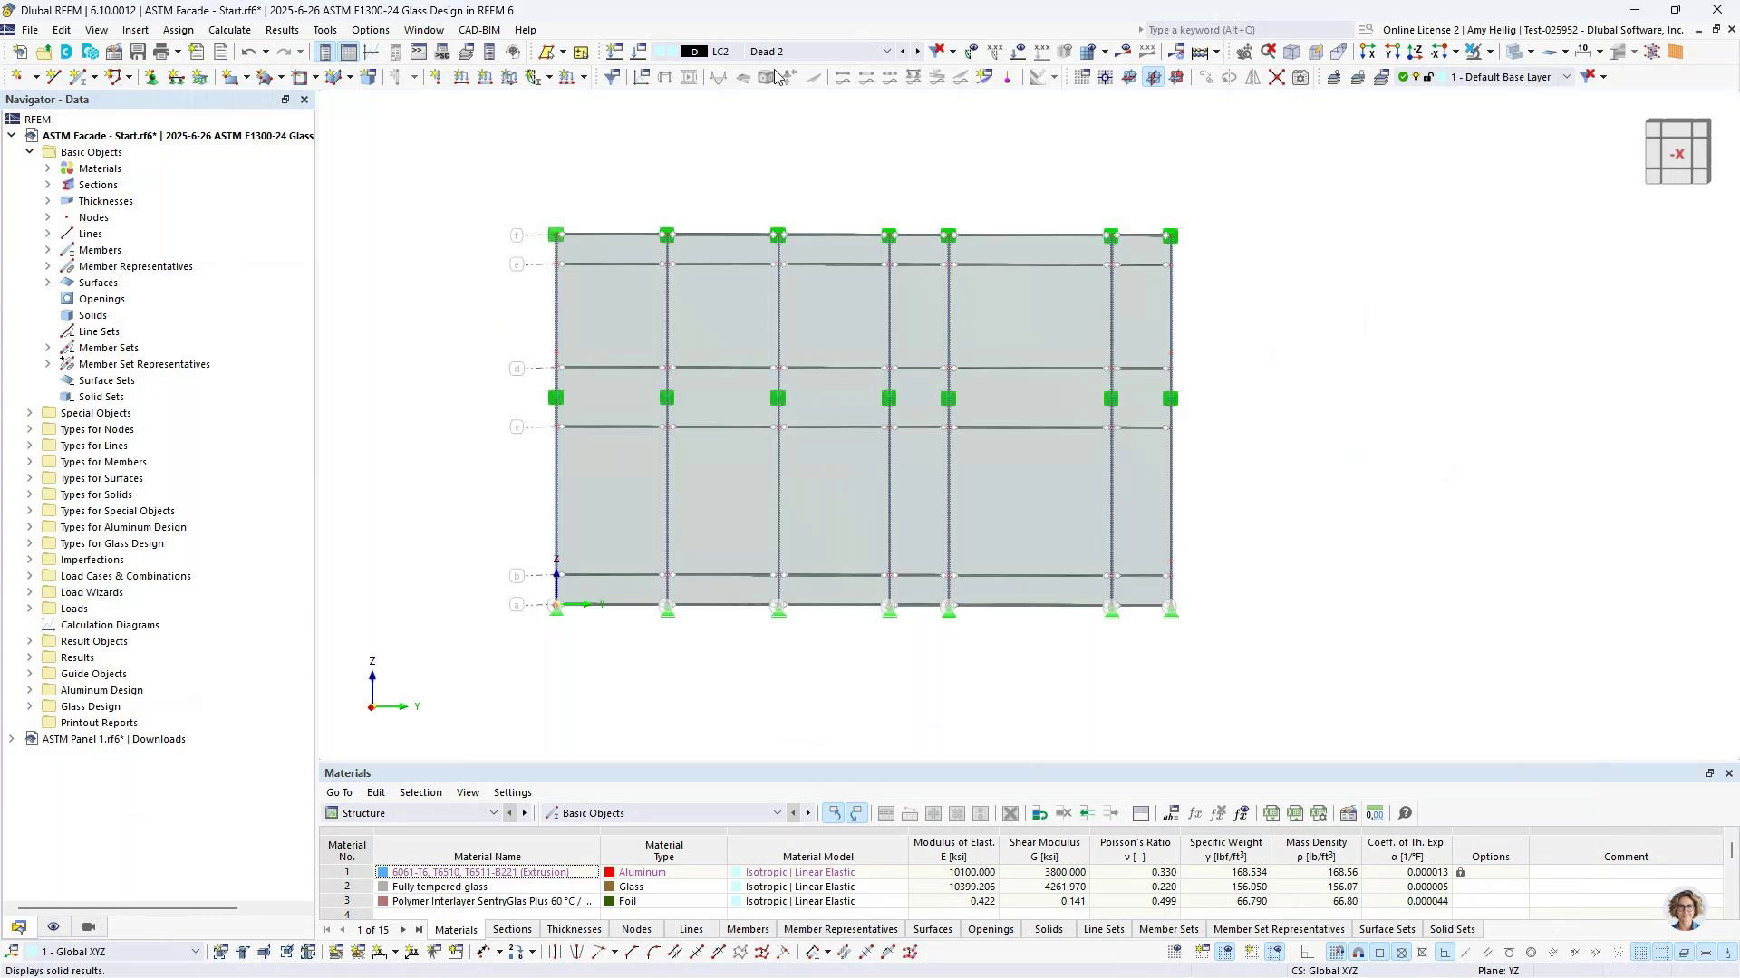
Display the loads of load case LC1 - Dead 1 on the model in wireframe mode
{"action": "left_click", "coordinate": [799, 52]}
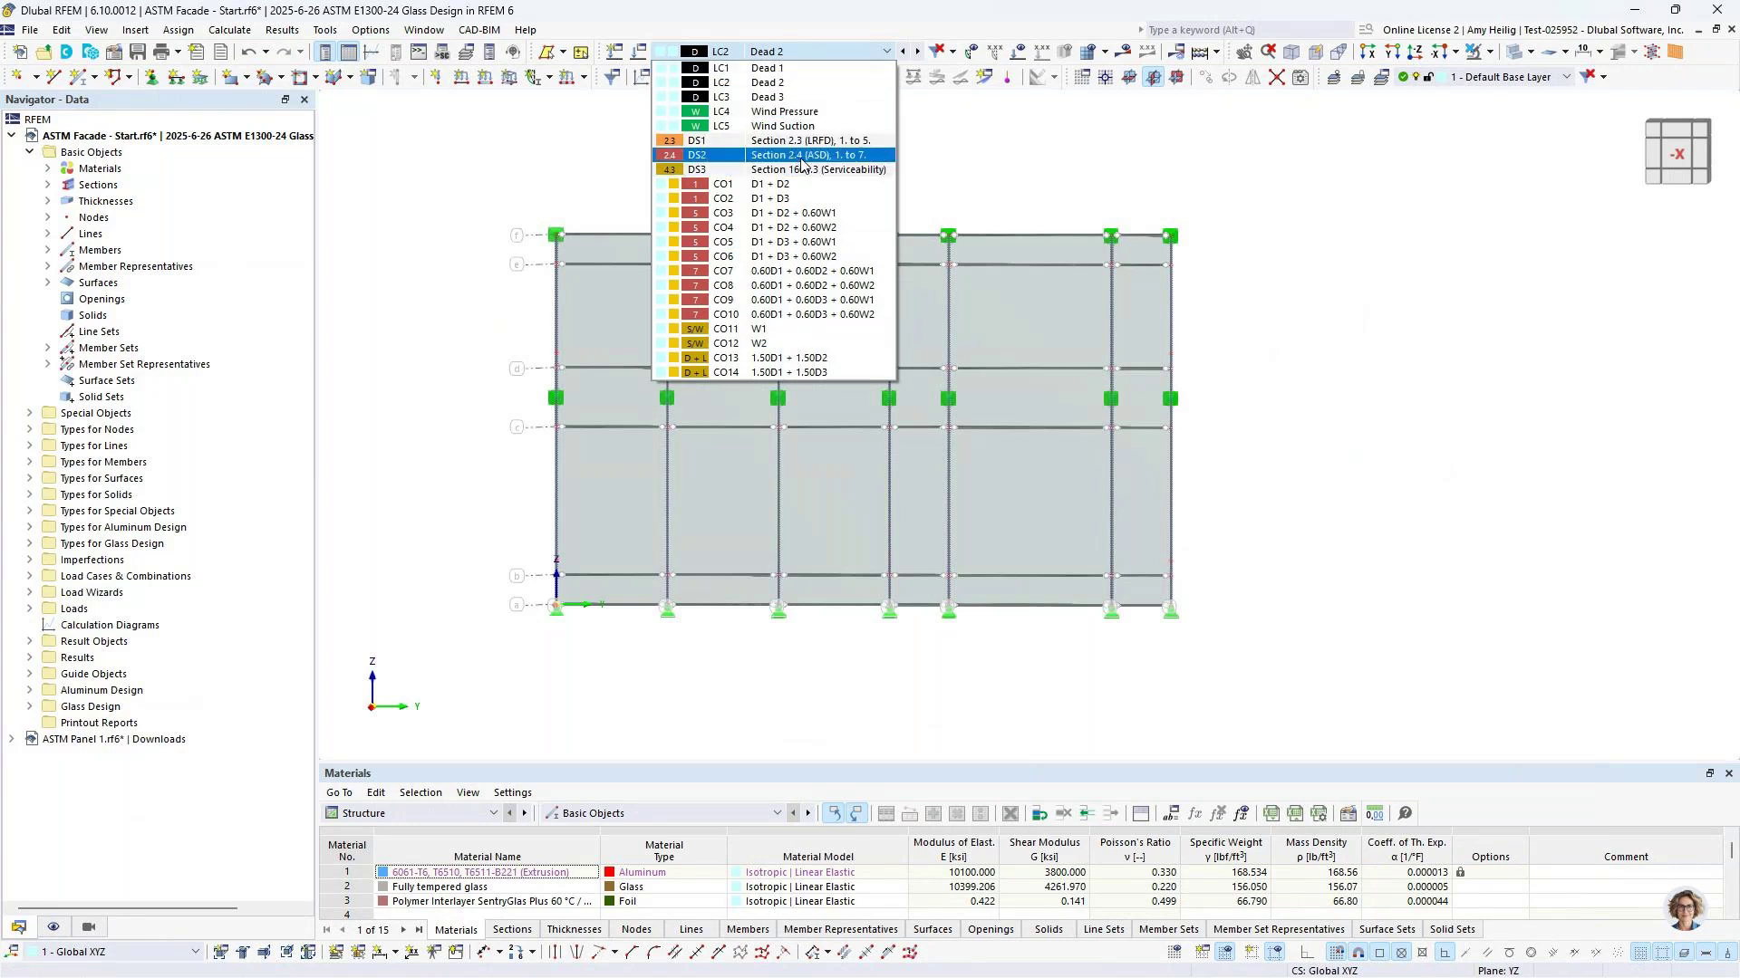
{"action": "left_click", "coordinate": [787, 69]}
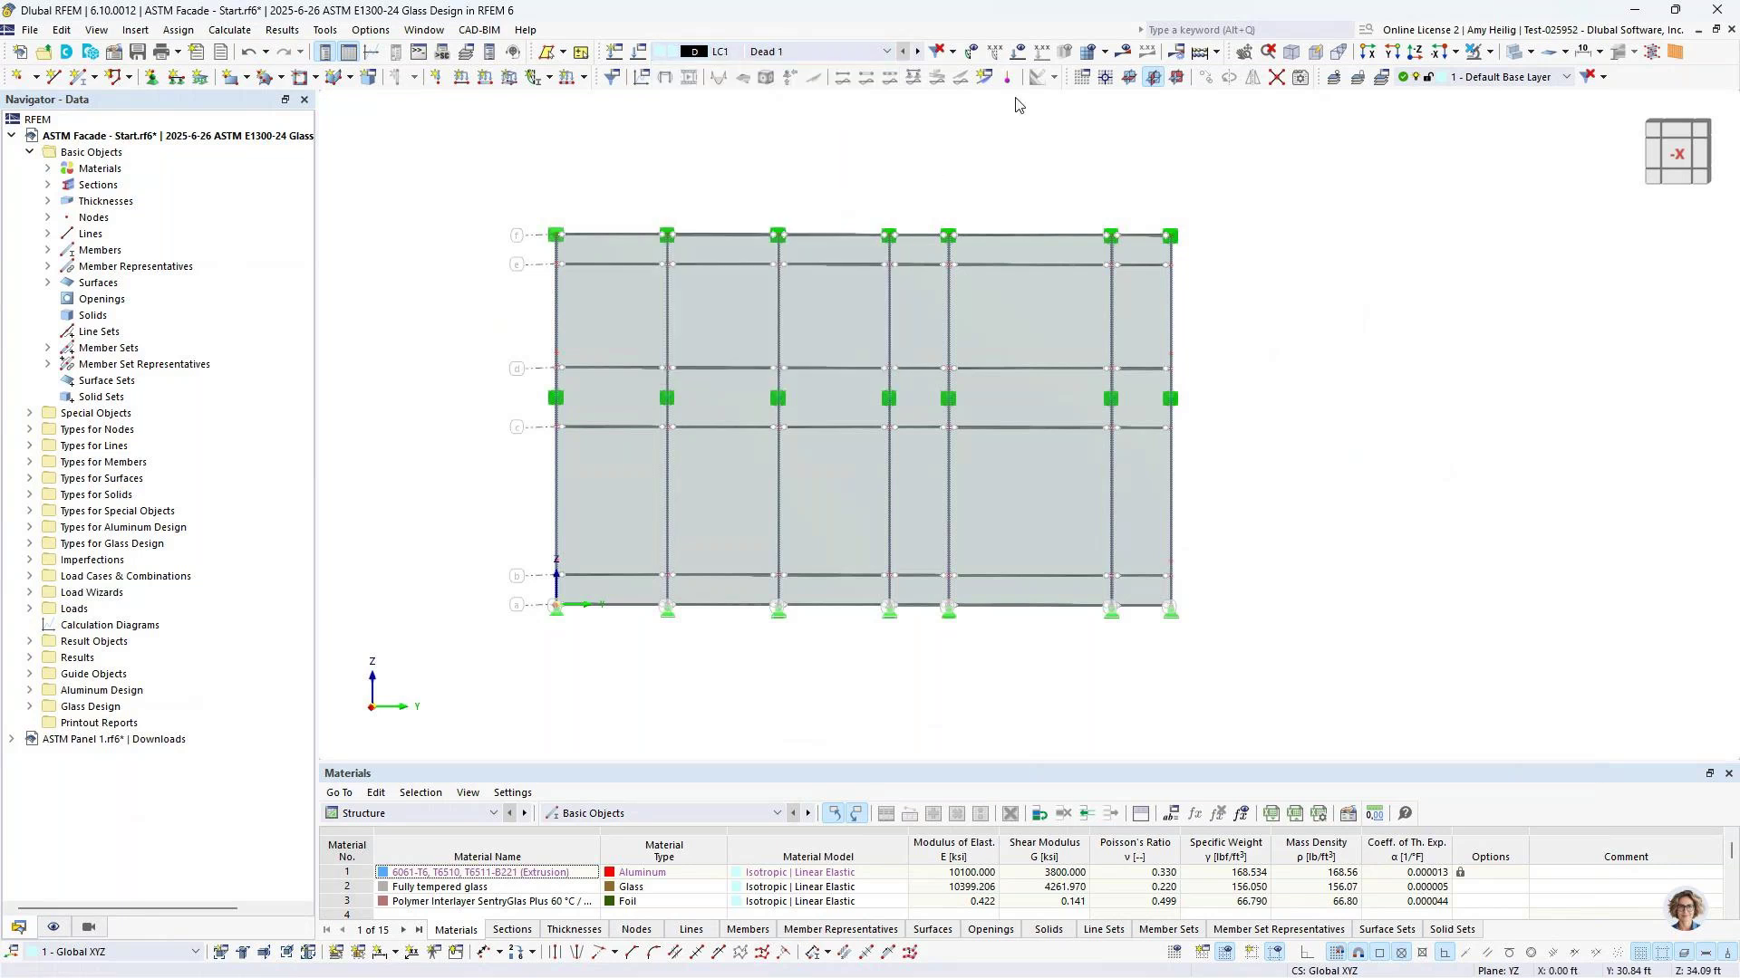
{"action": "left_click", "coordinate": [1019, 53]}
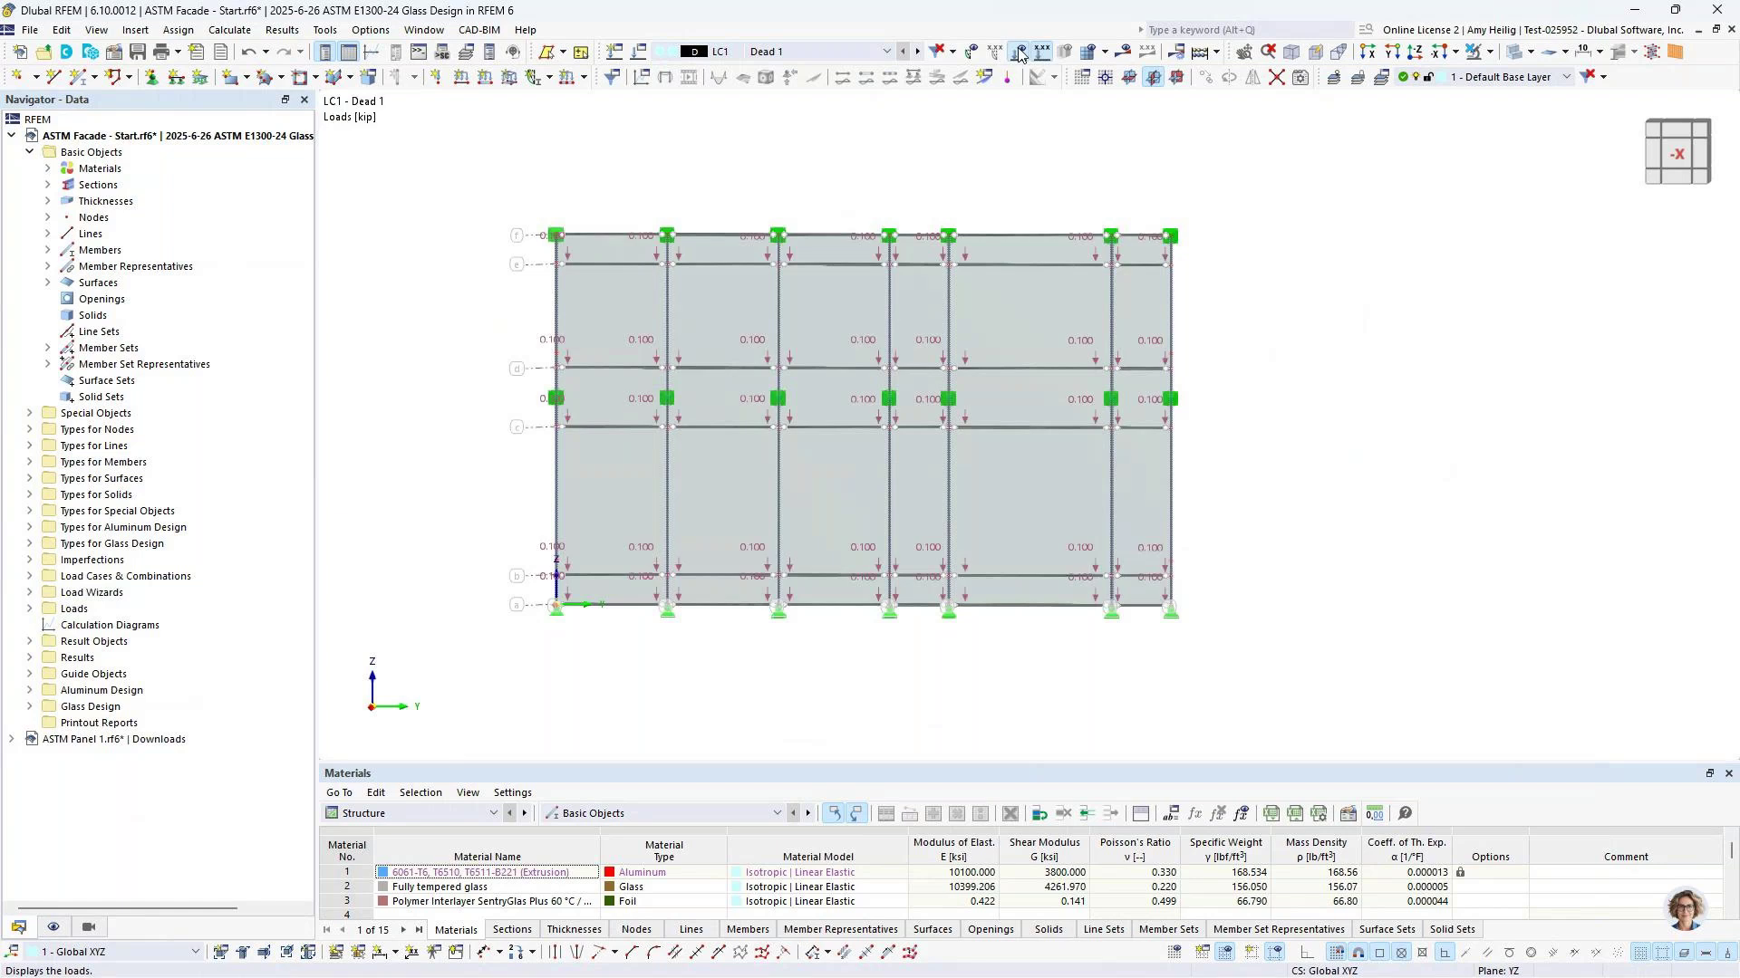
{"action": "left_click", "coordinate": [1530, 51]}
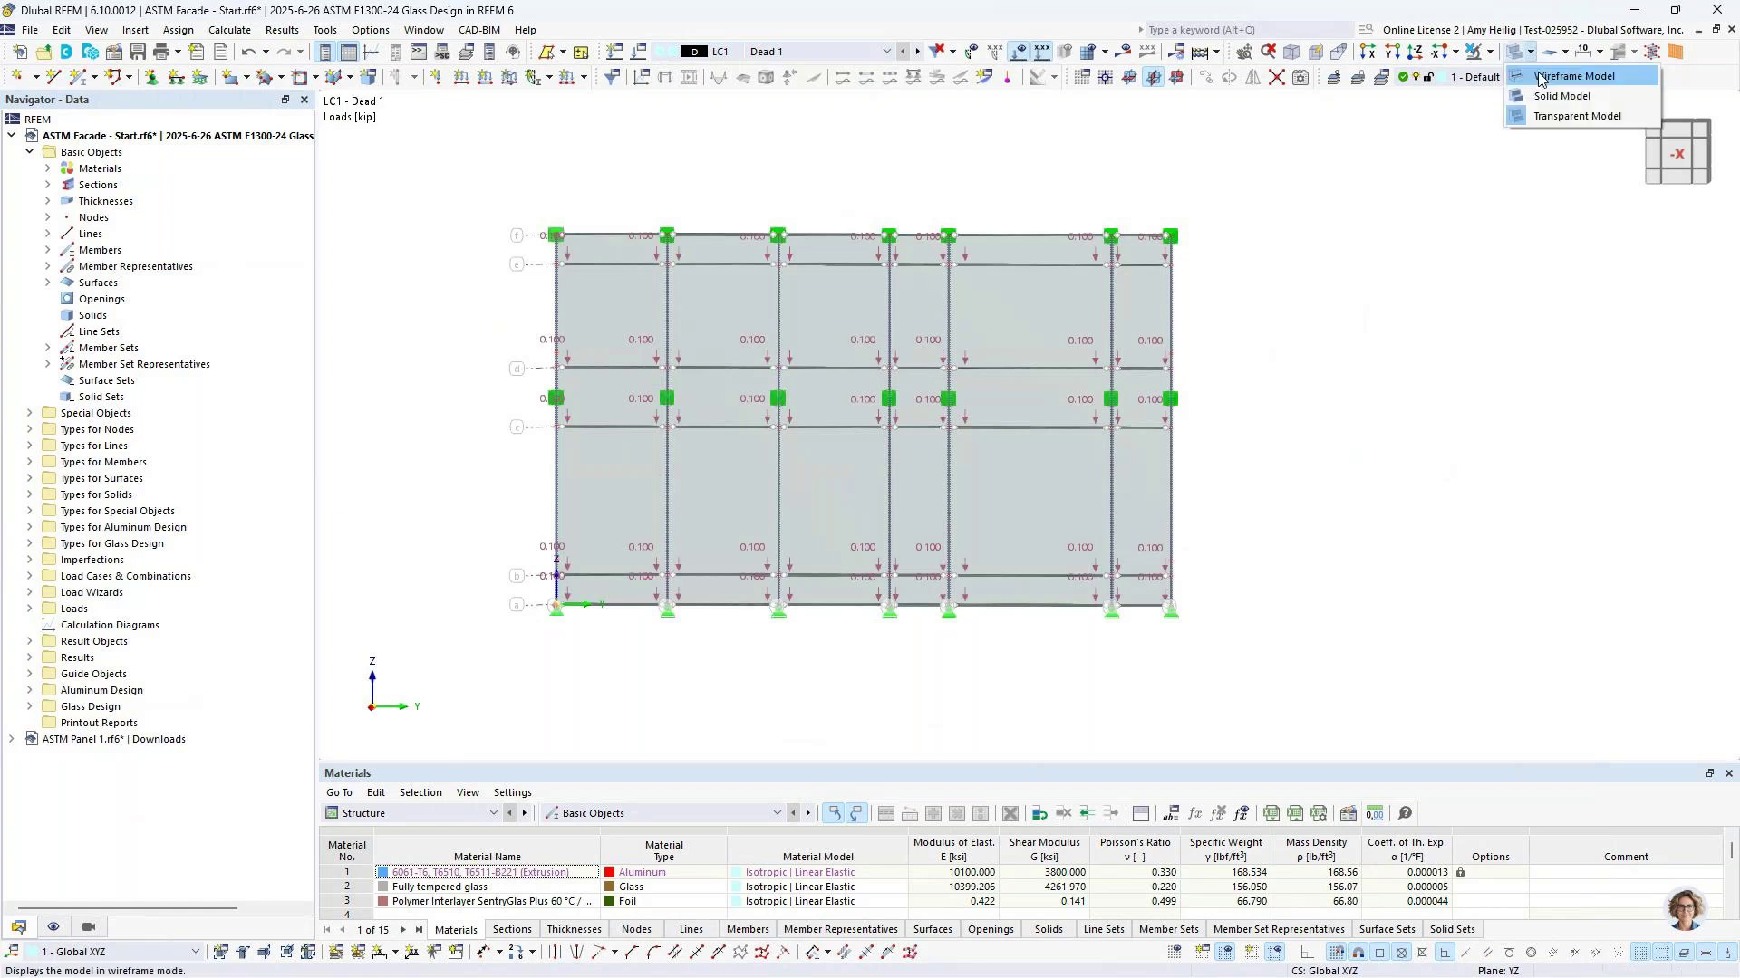
{"action": "left_click", "coordinate": [1540, 78]}
{"action": "middle_click_drag", "start_coordinate": [1309, 202], "coordinate": [1215, 303]}
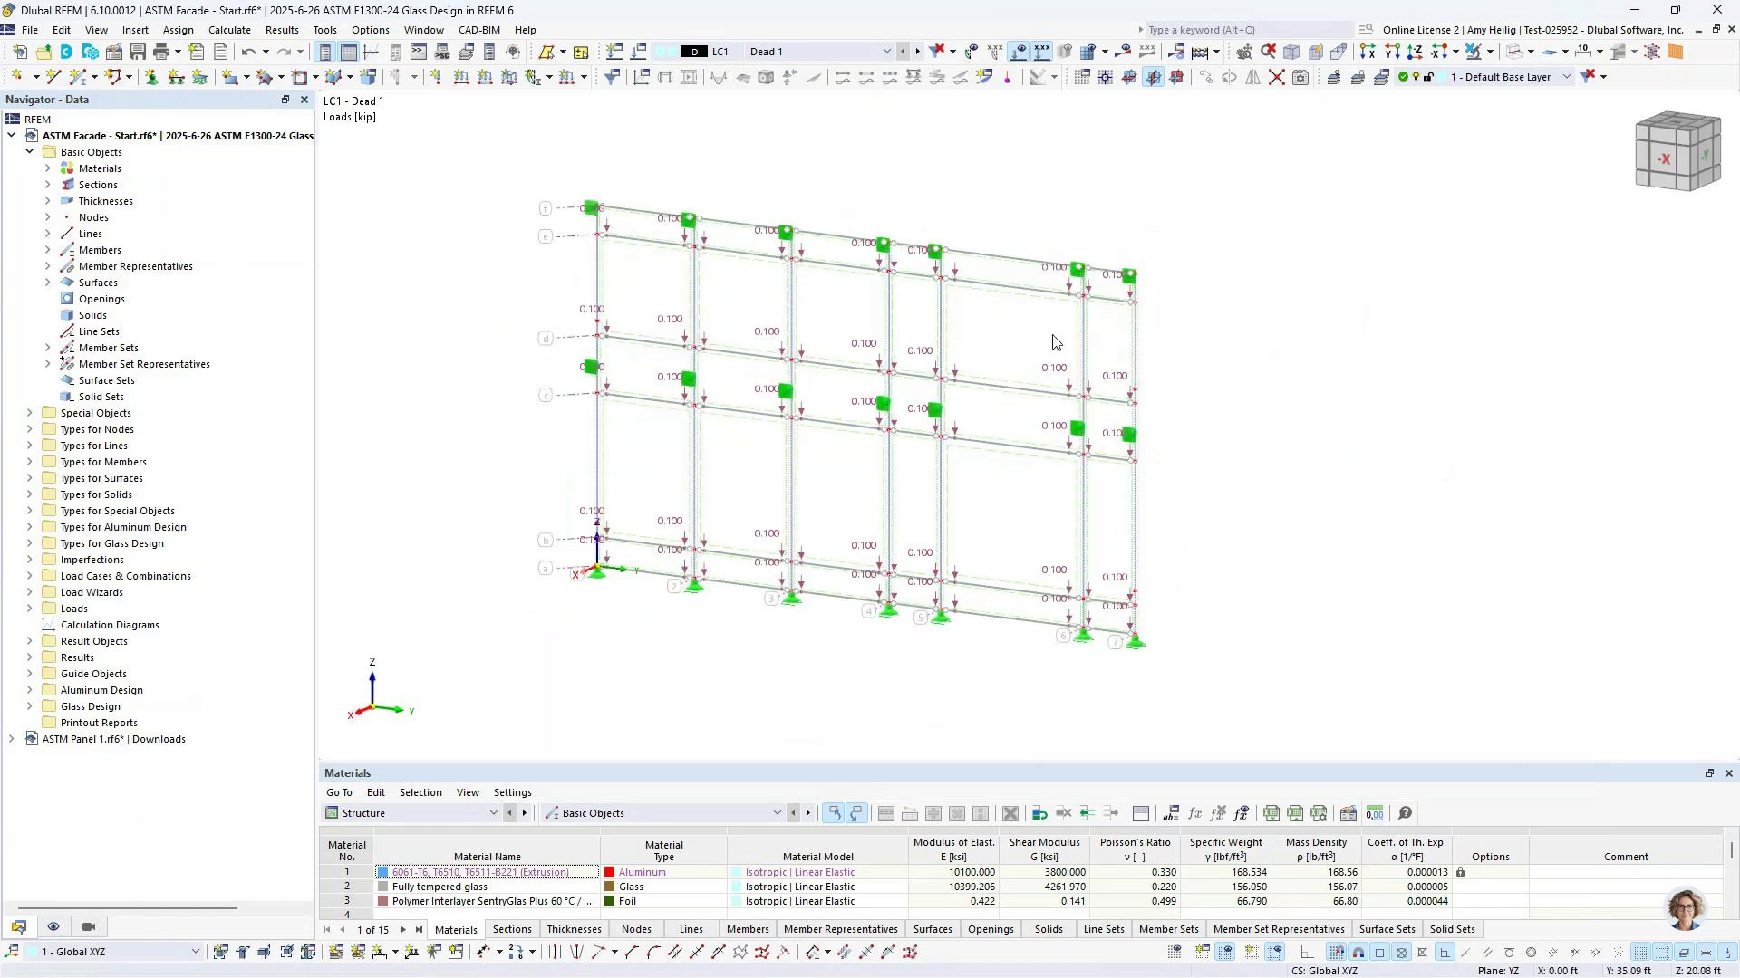
Examine the definition of the two-point concentrated member load on a horizontal member in LC1, and close it without changes
{"action": "left_click", "coordinate": [772, 334]}
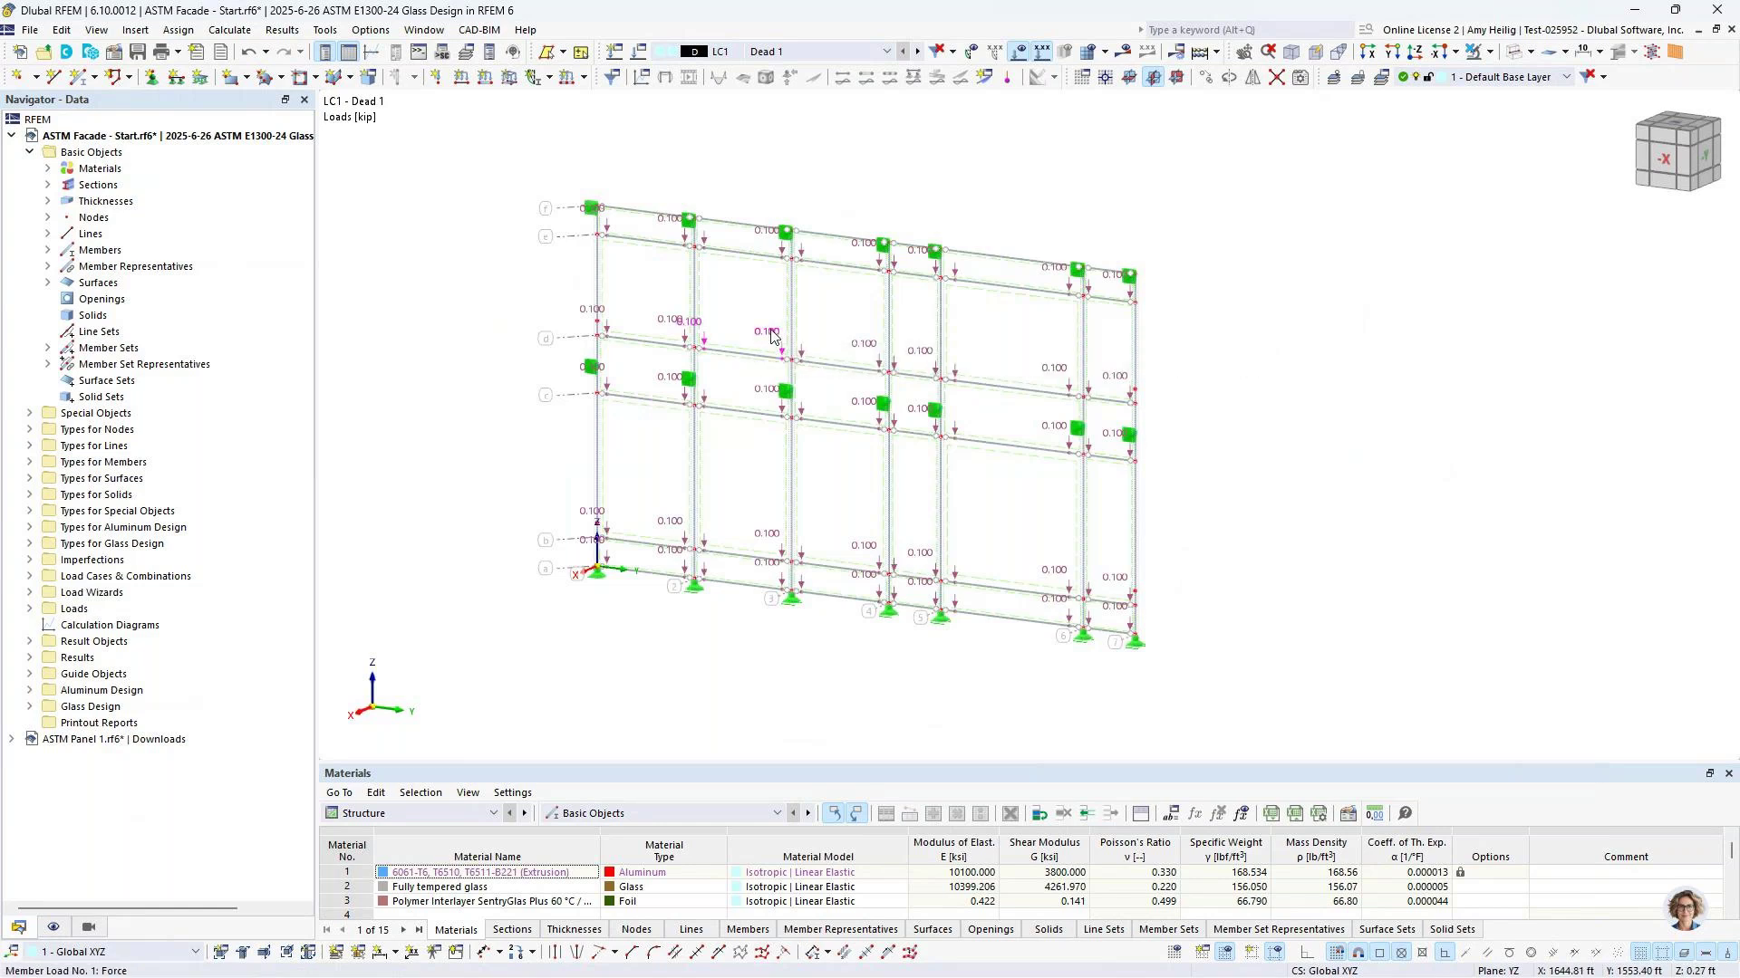
{"action": "double_click", "coordinate": [772, 335]}
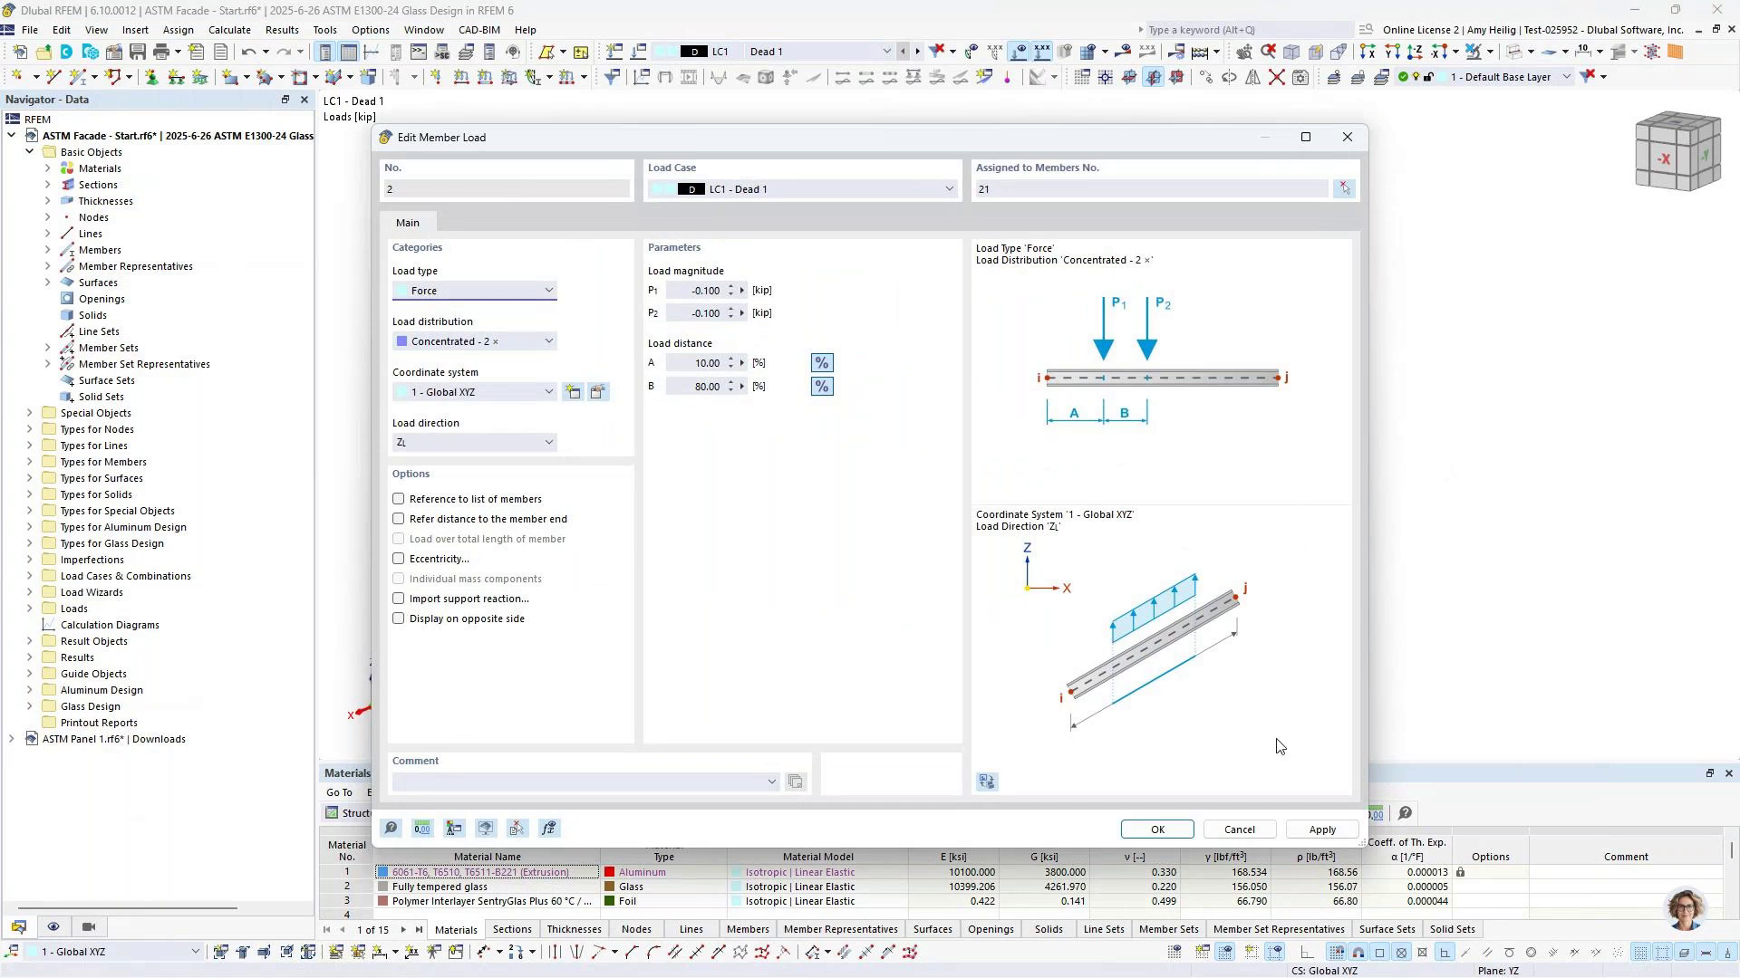
{"action": "left_click", "coordinate": [1239, 830]}
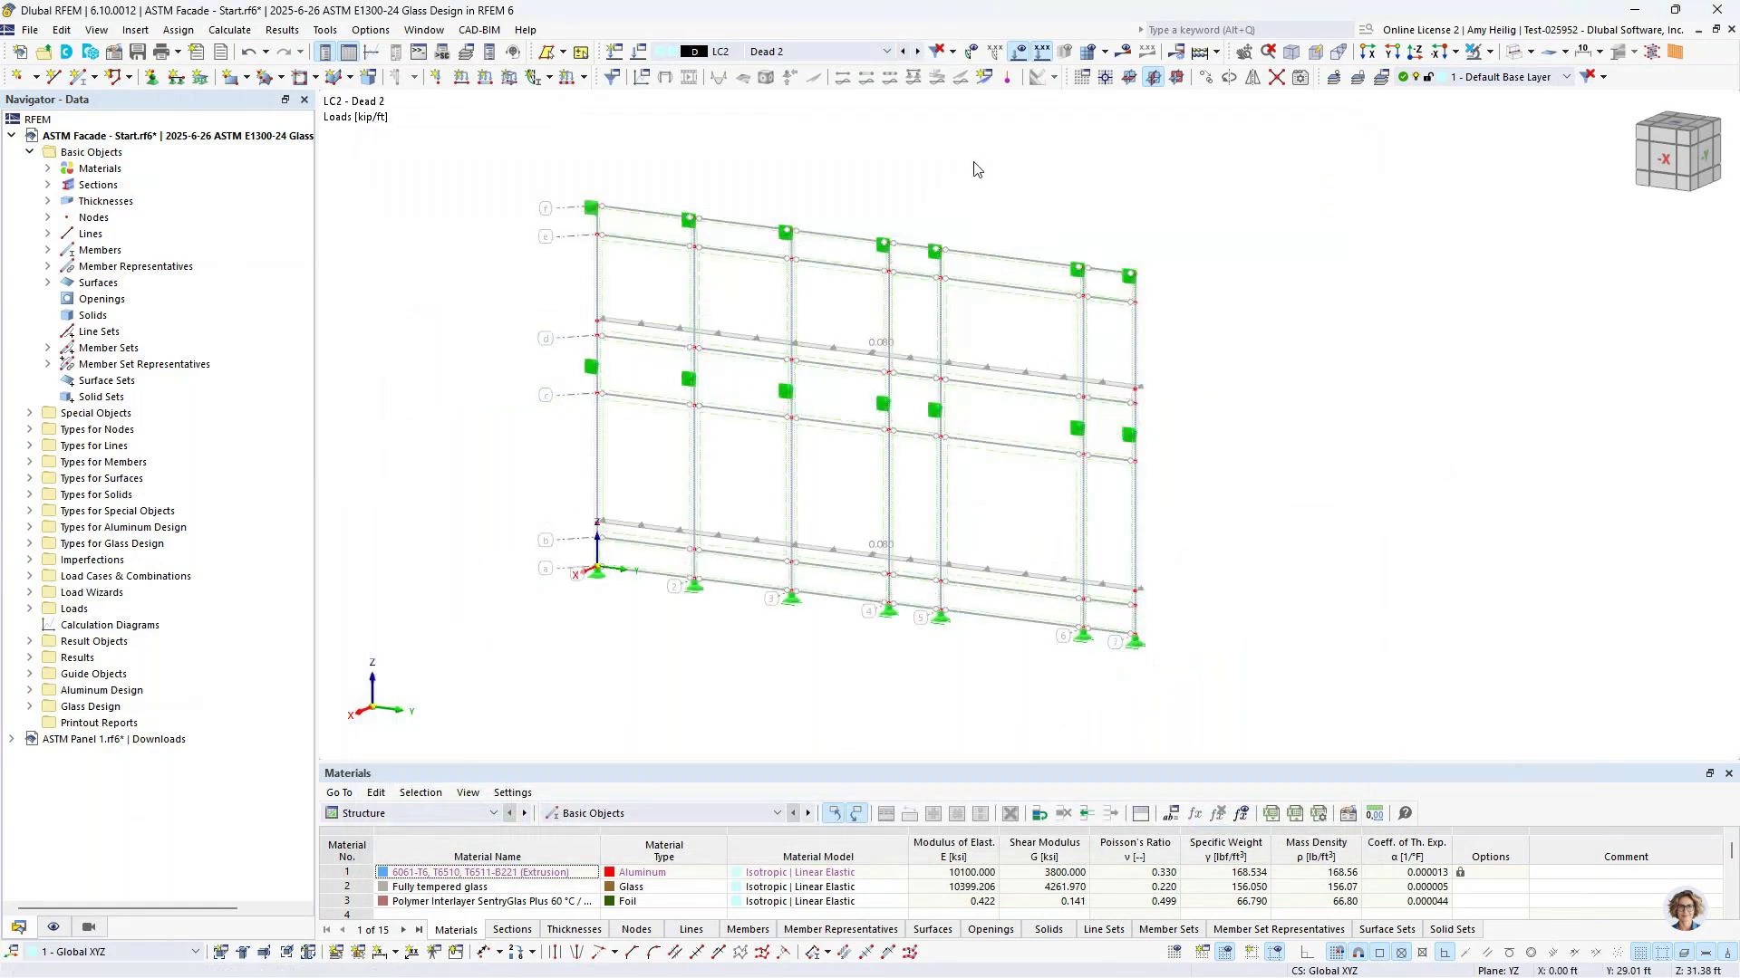
Display load case LC2 - Dead 2 and examine its first load wizard for member loads from a free line load
{"action": "middle_click_drag", "start_coordinate": [1205, 386], "coordinate": [1147, 400], "text": "ctrl"}
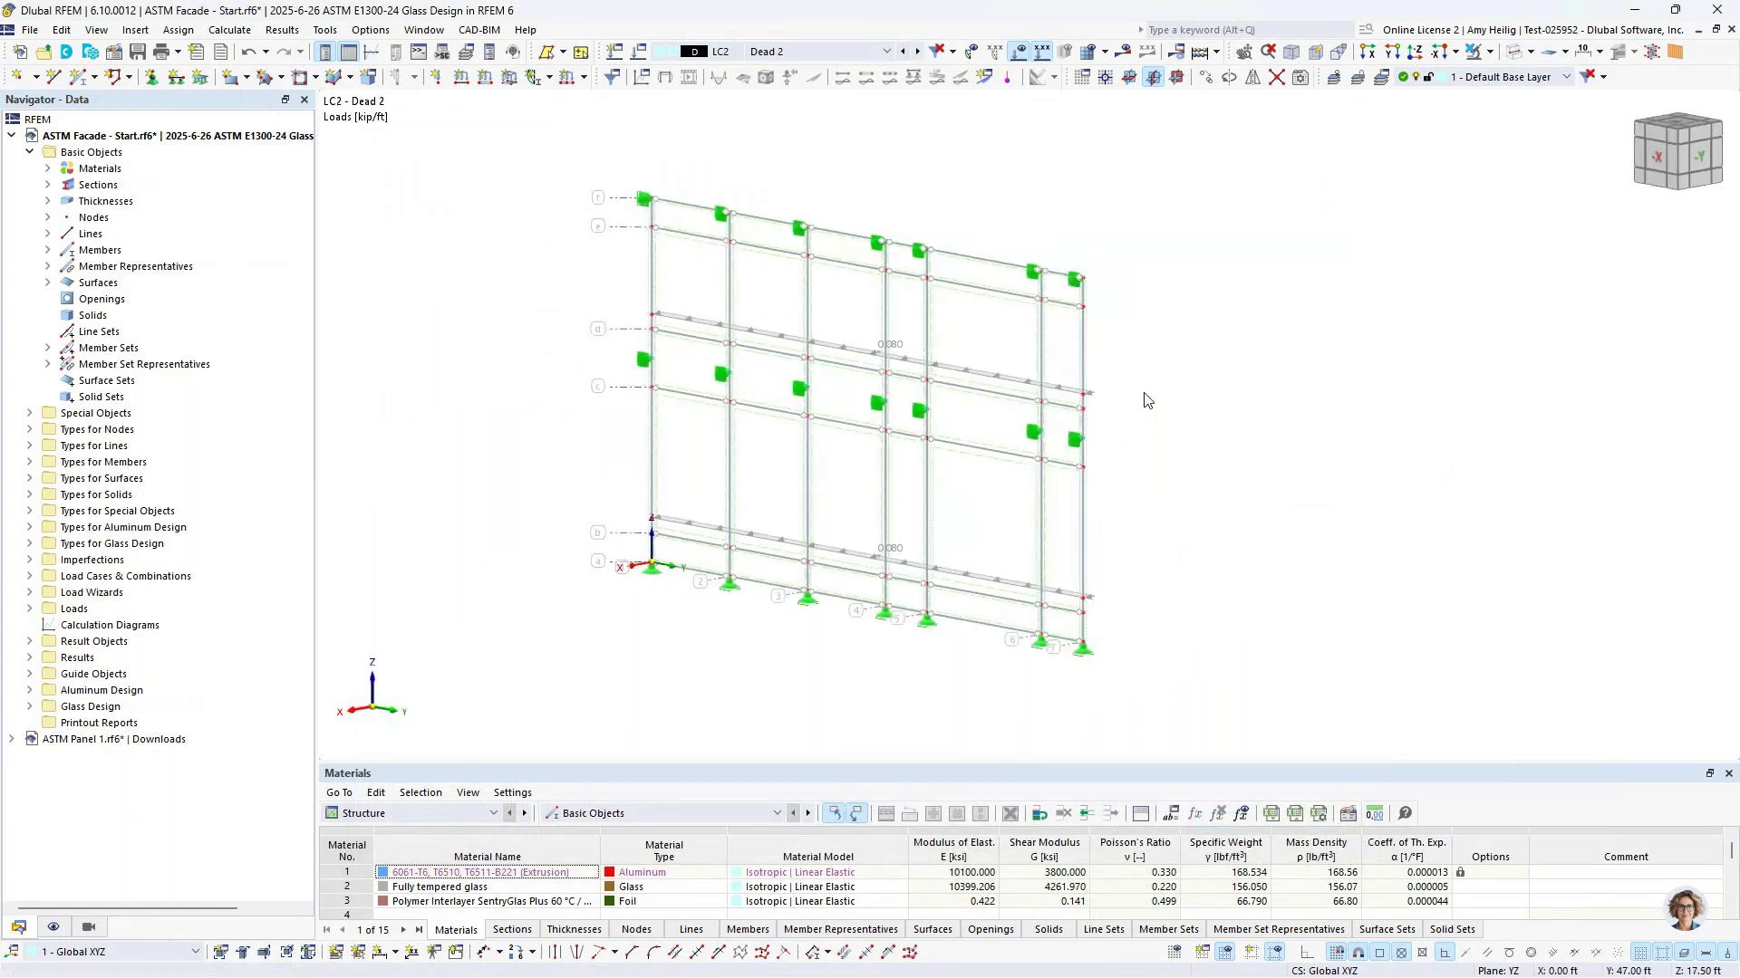
{"action": "scroll", "coordinate": [1076, 454], "scroll_direction": "up", "scroll_amount": 3}
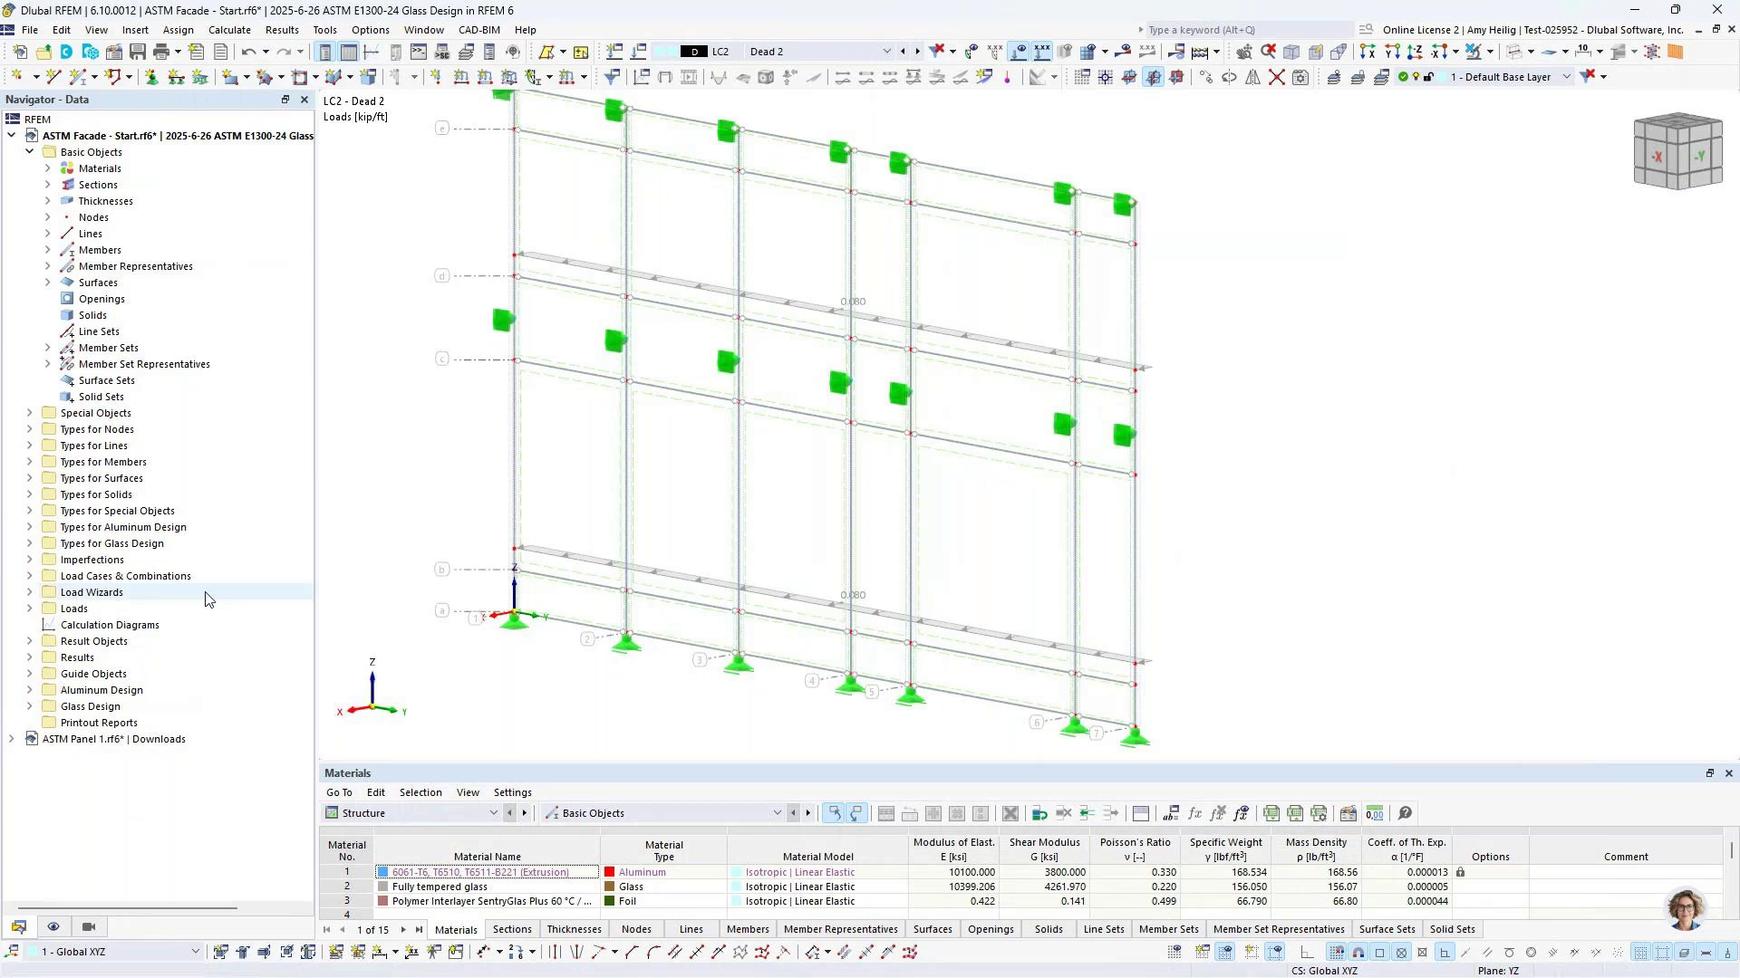
{"action": "left_click", "coordinate": [32, 594]}
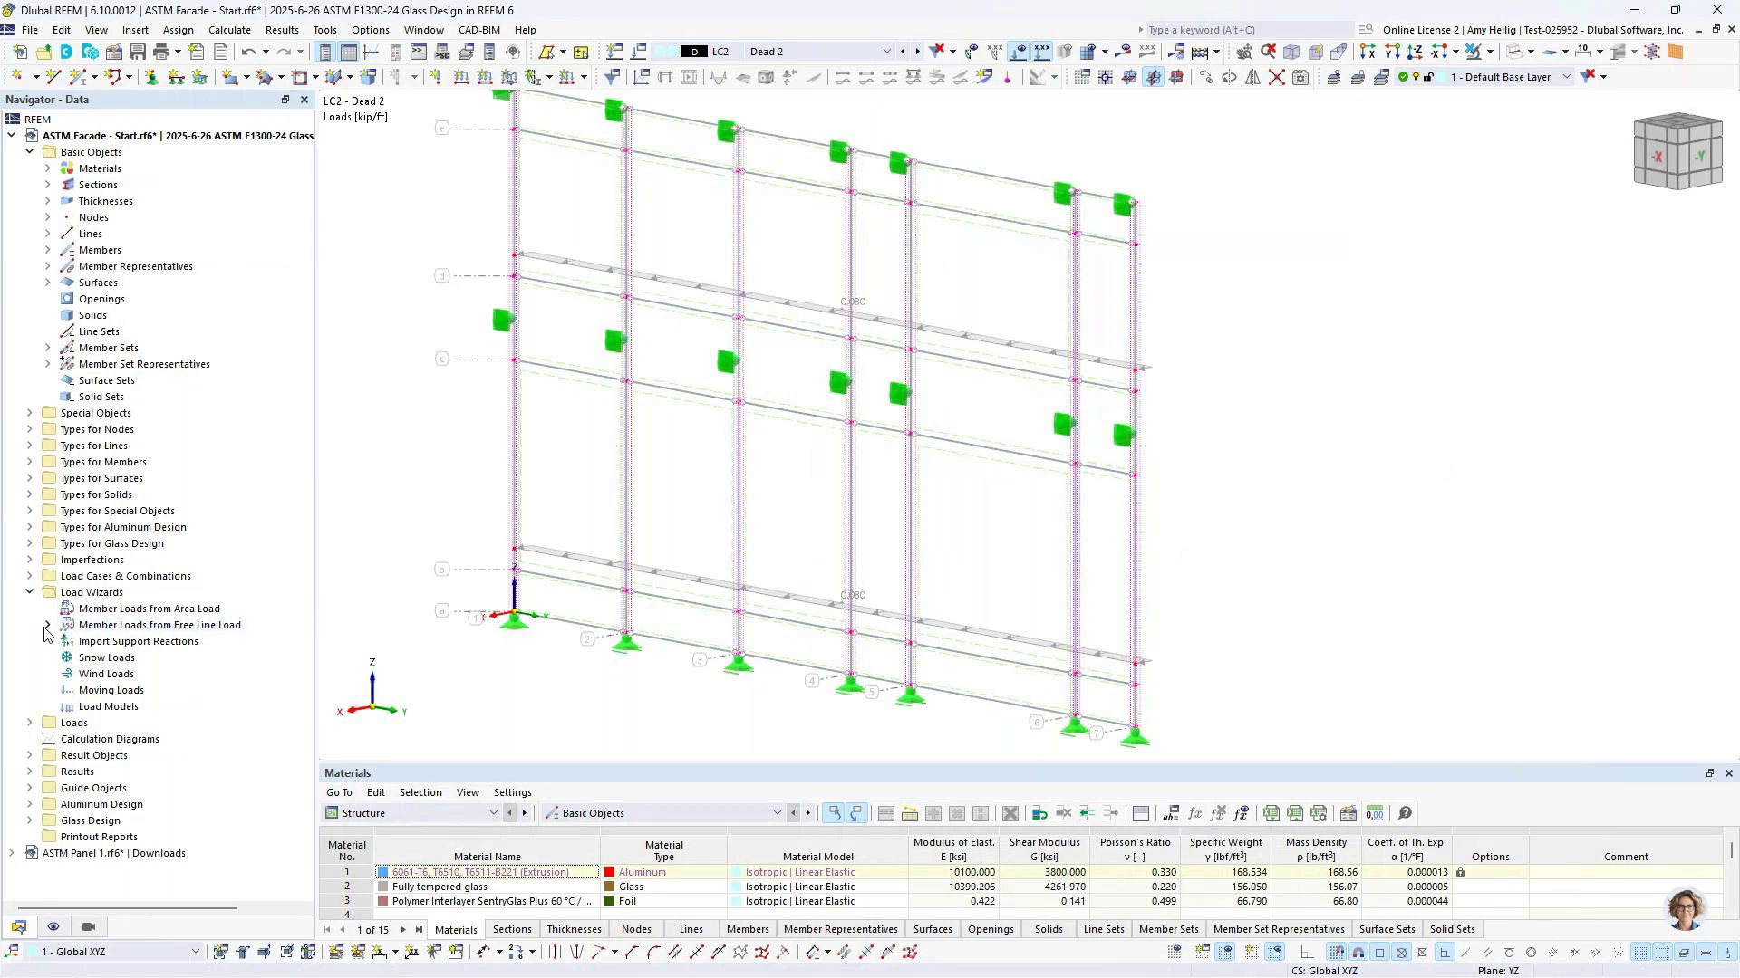
{"action": "left_click", "coordinate": [46, 627]}
{"action": "left_click", "coordinate": [98, 642]}
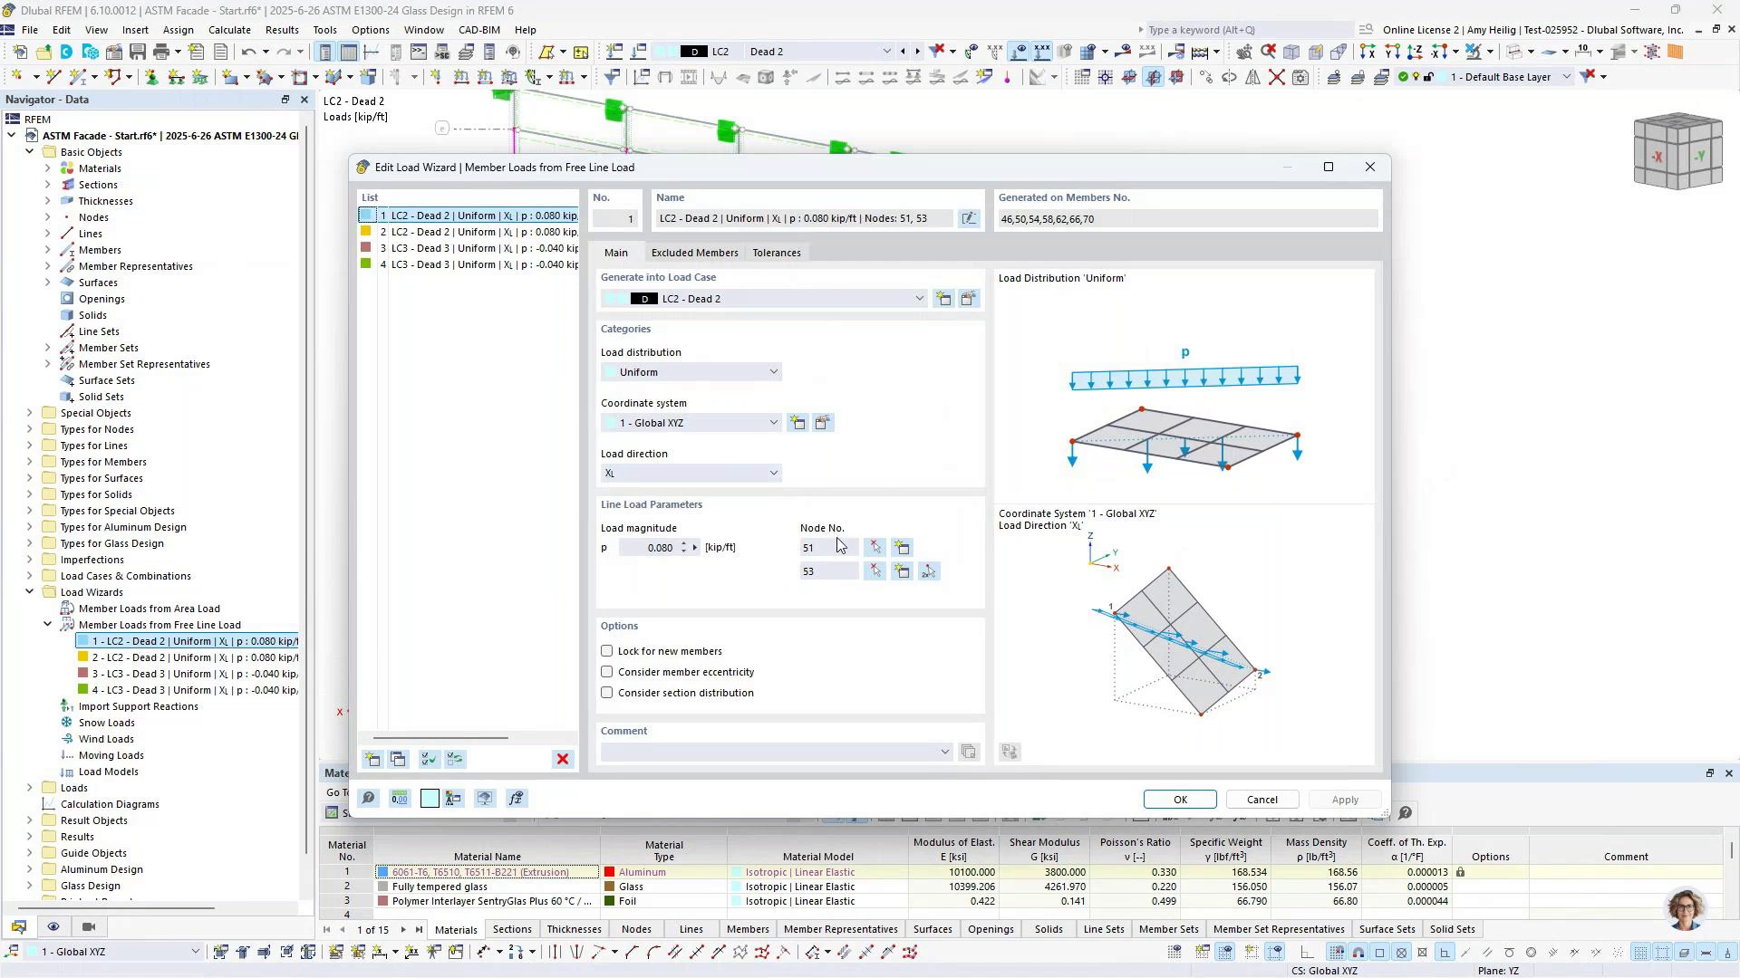
{"action": "left_click", "coordinate": [1259, 799]}
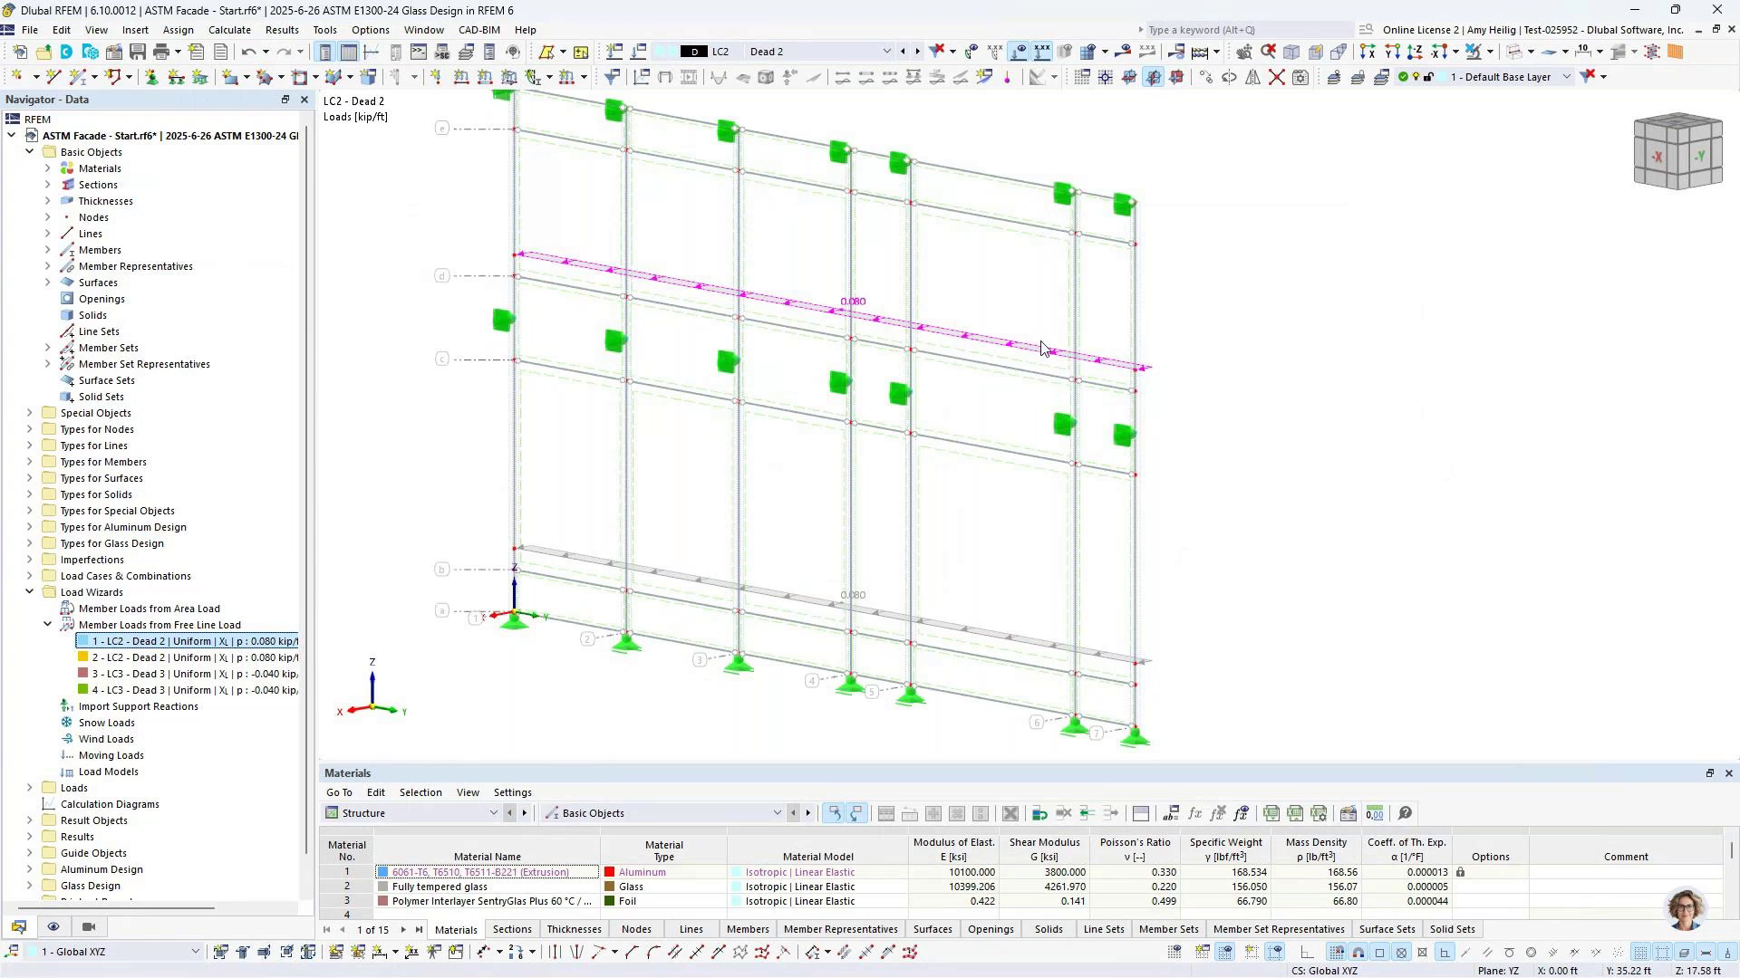
View the generated loads of LC2 - Dead 2 and LC3 - Dead 3 displayed separately, and turn the separate display off again
{"action": "right_click", "coordinate": [1012, 351]}
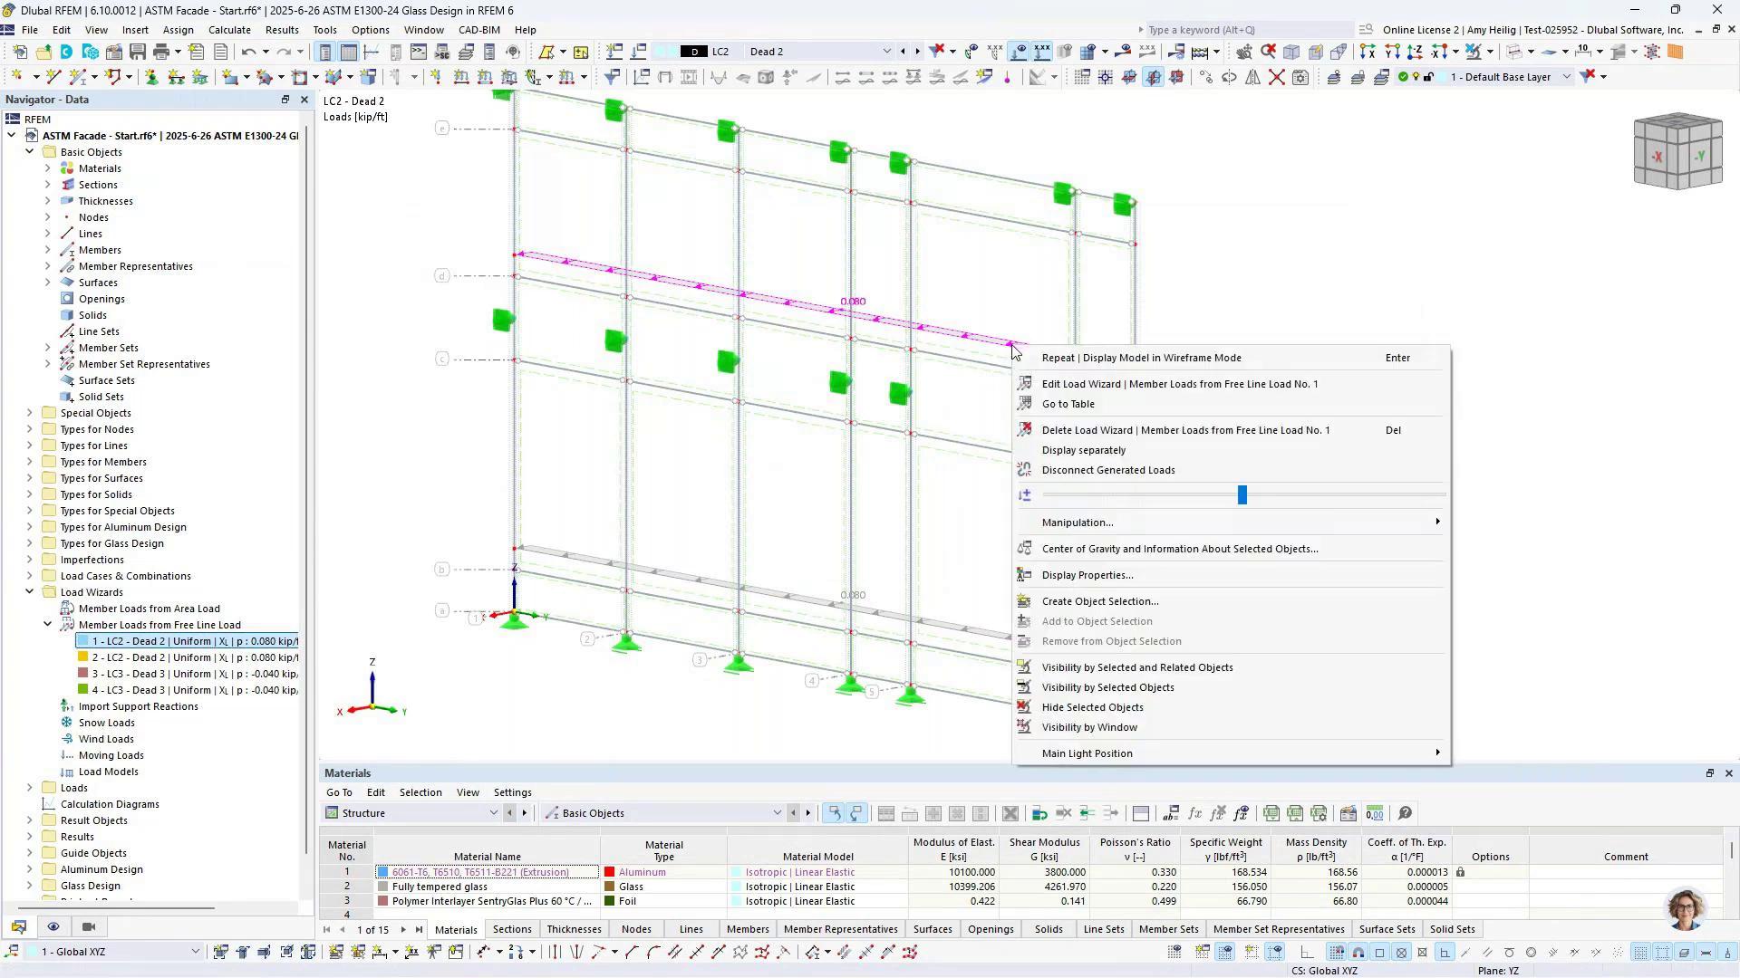
{"action": "left_click", "coordinate": [1055, 451]}
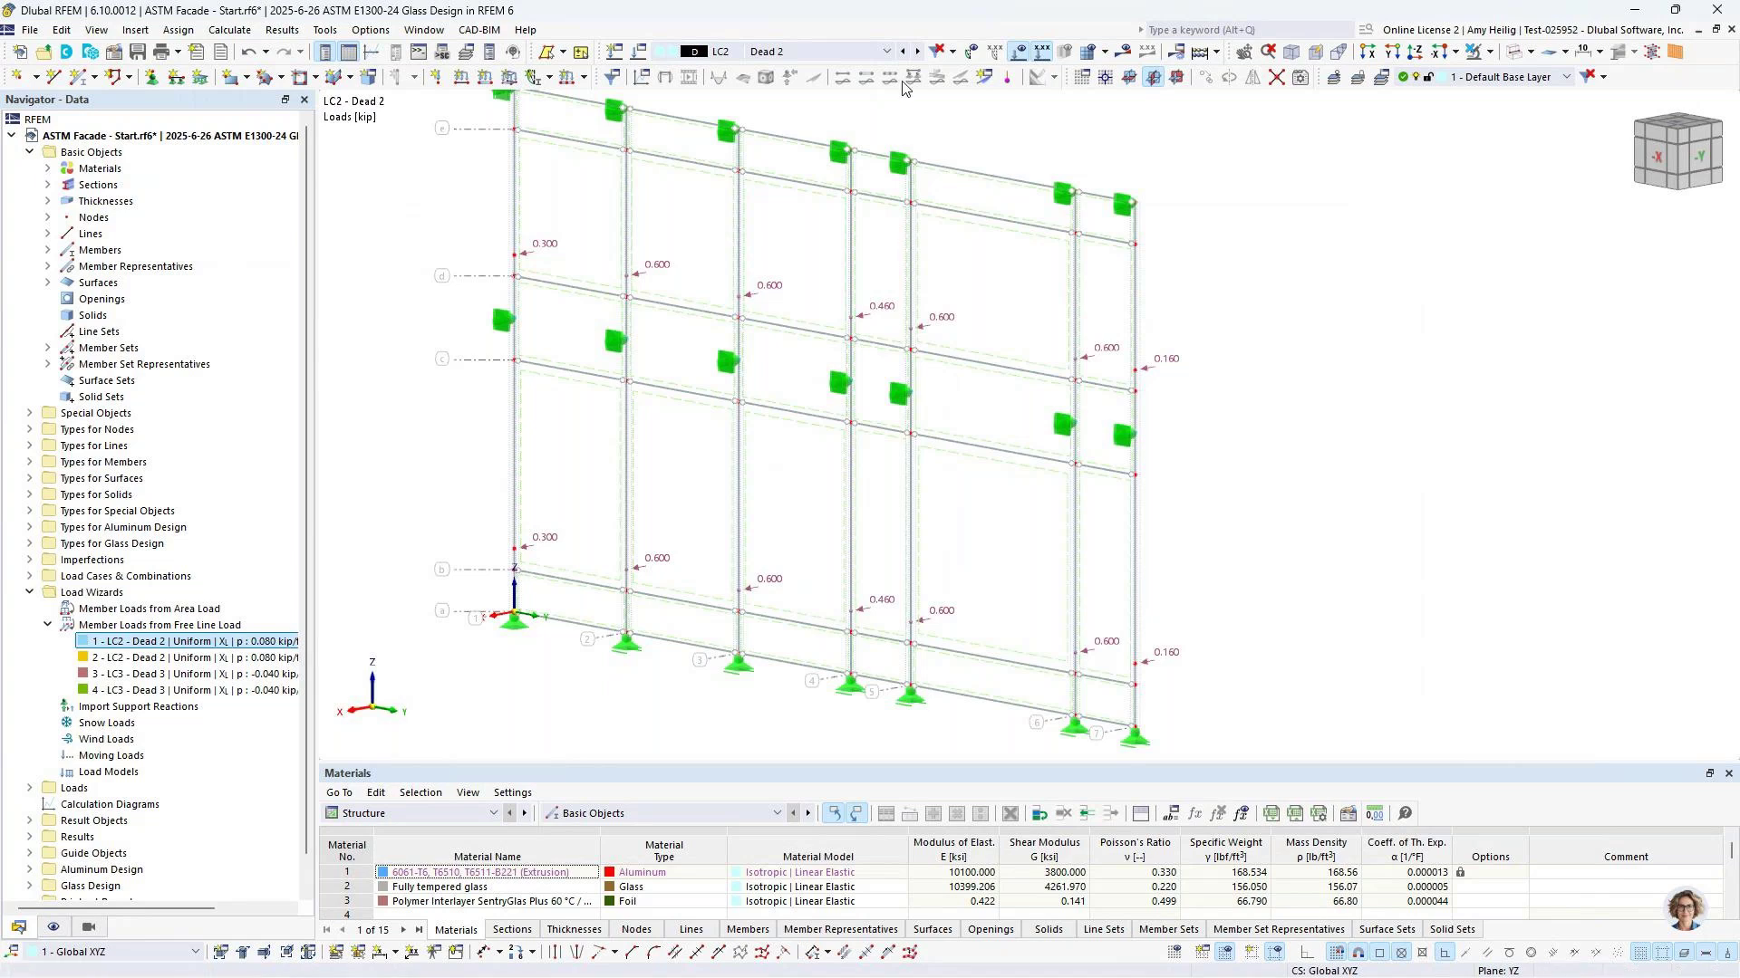
{"action": "left_click", "coordinate": [918, 54]}
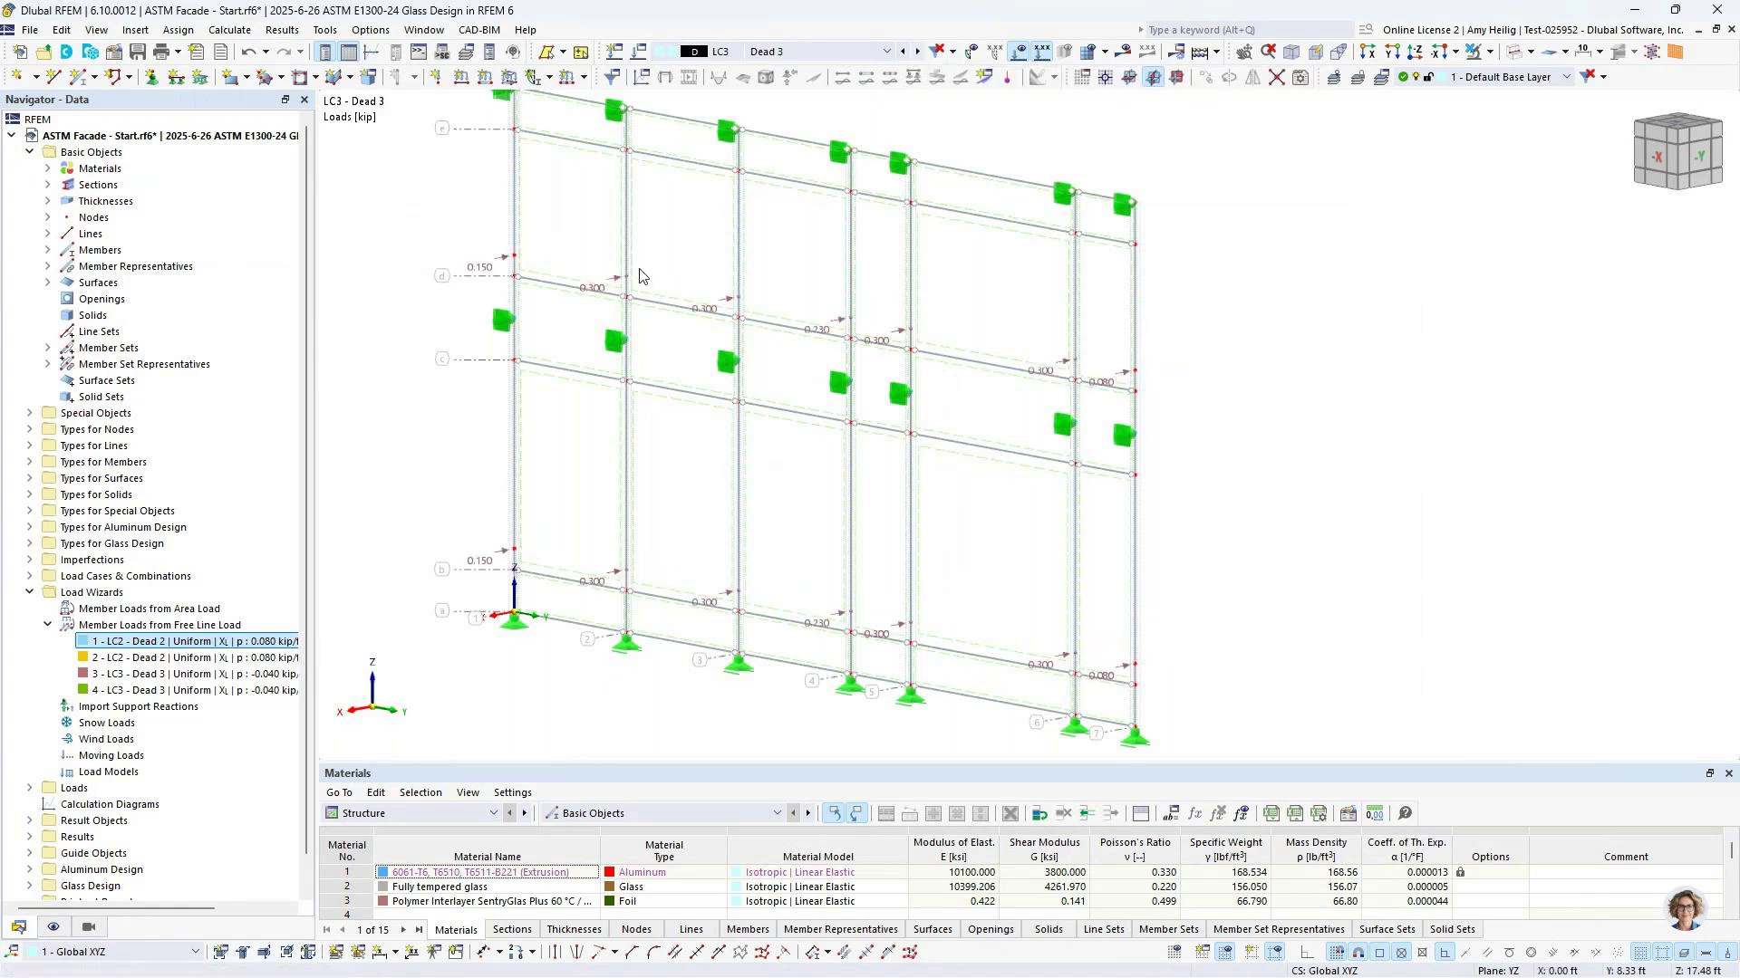
{"action": "right_click", "coordinate": [720, 304]}
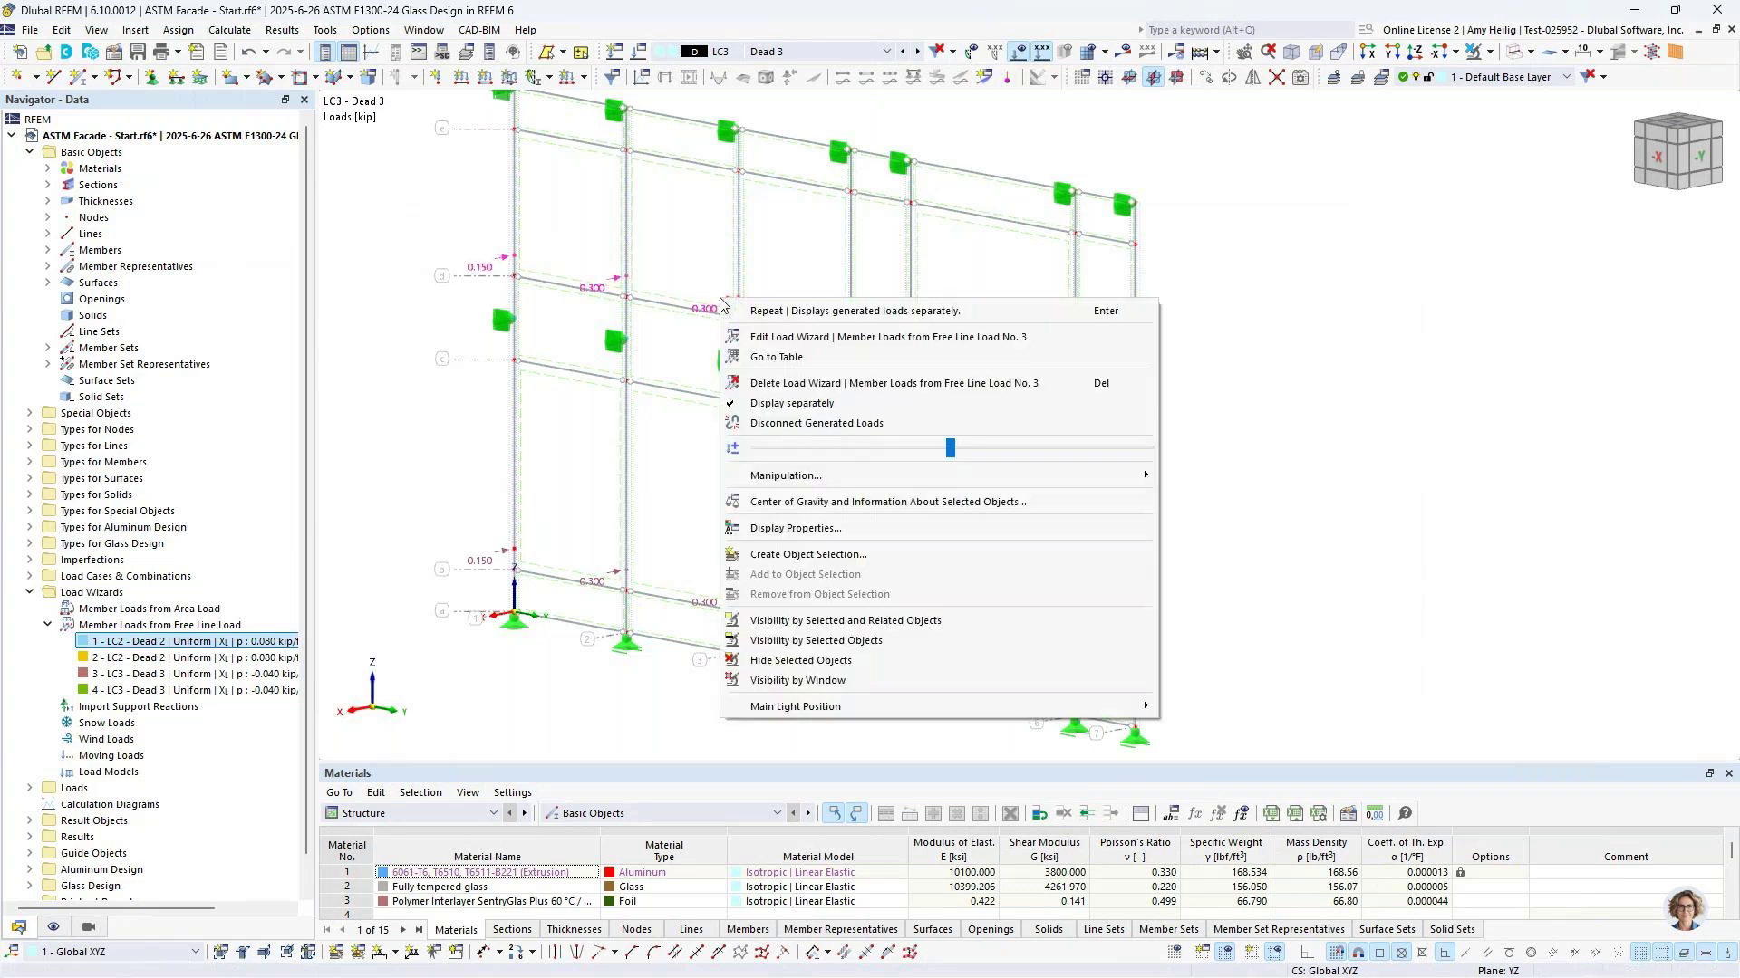
{"action": "left_click", "coordinate": [743, 356]}
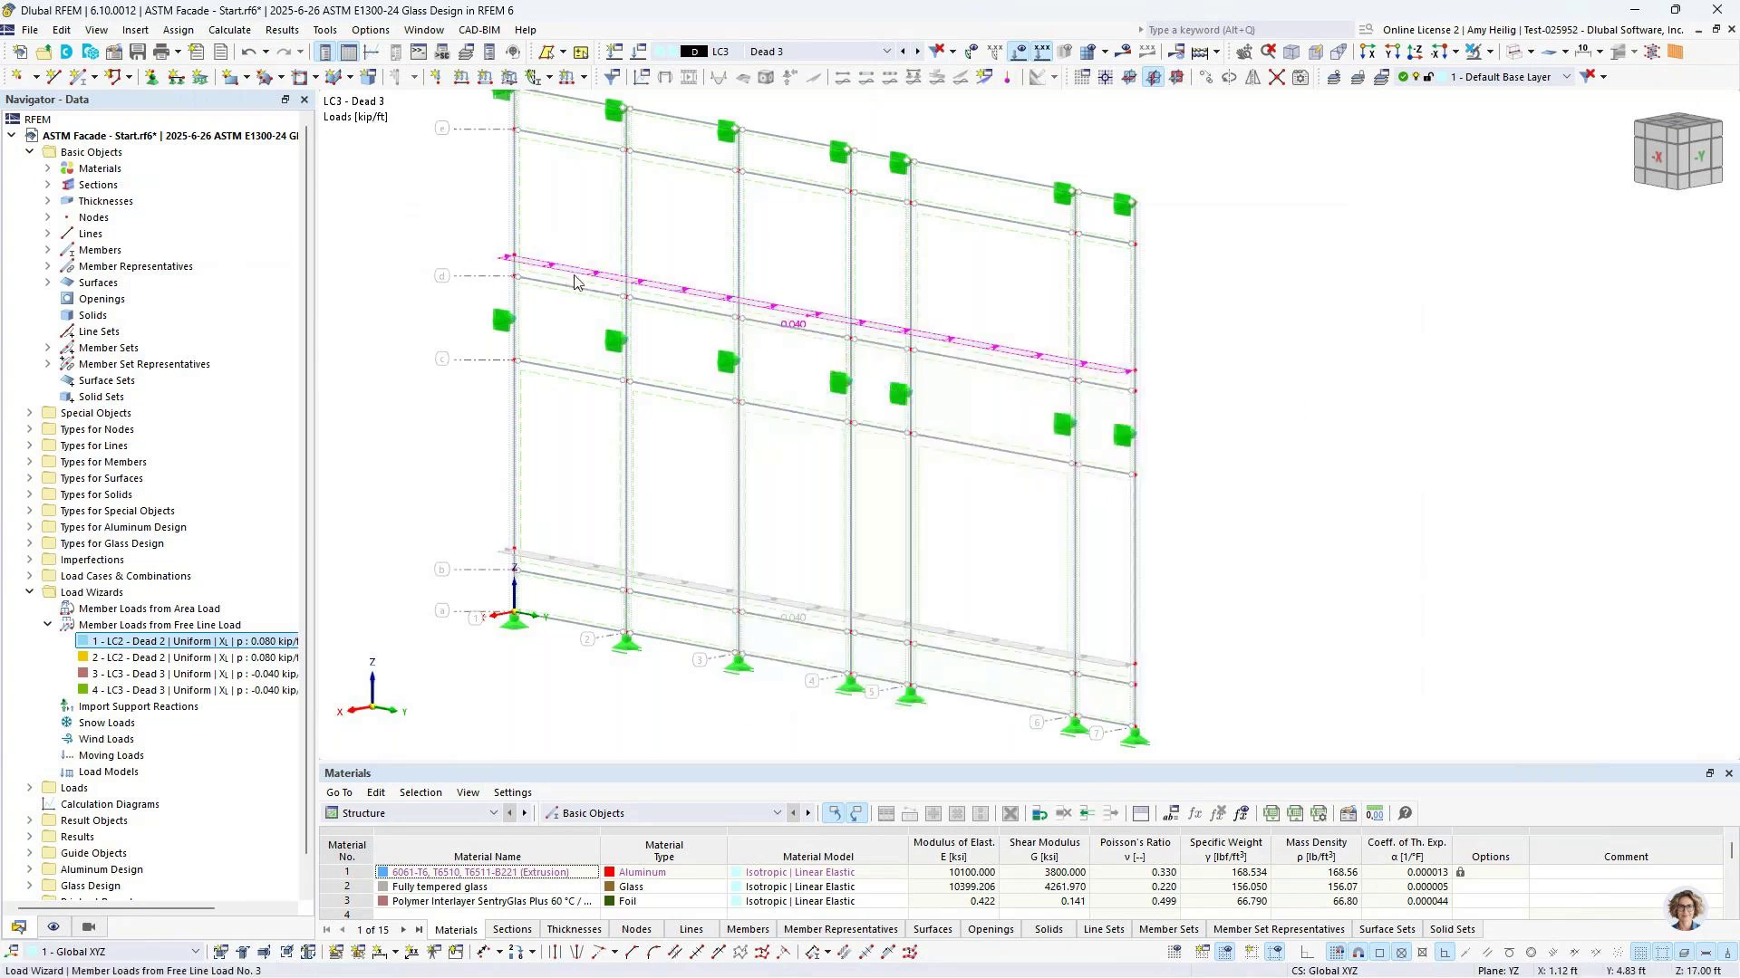
Define a new uniform force surface load in LC4 - Wind Pressure, acting in global X on true area with magnitude -0.015 ksf
{"action": "left_click", "coordinate": [1317, 409]}
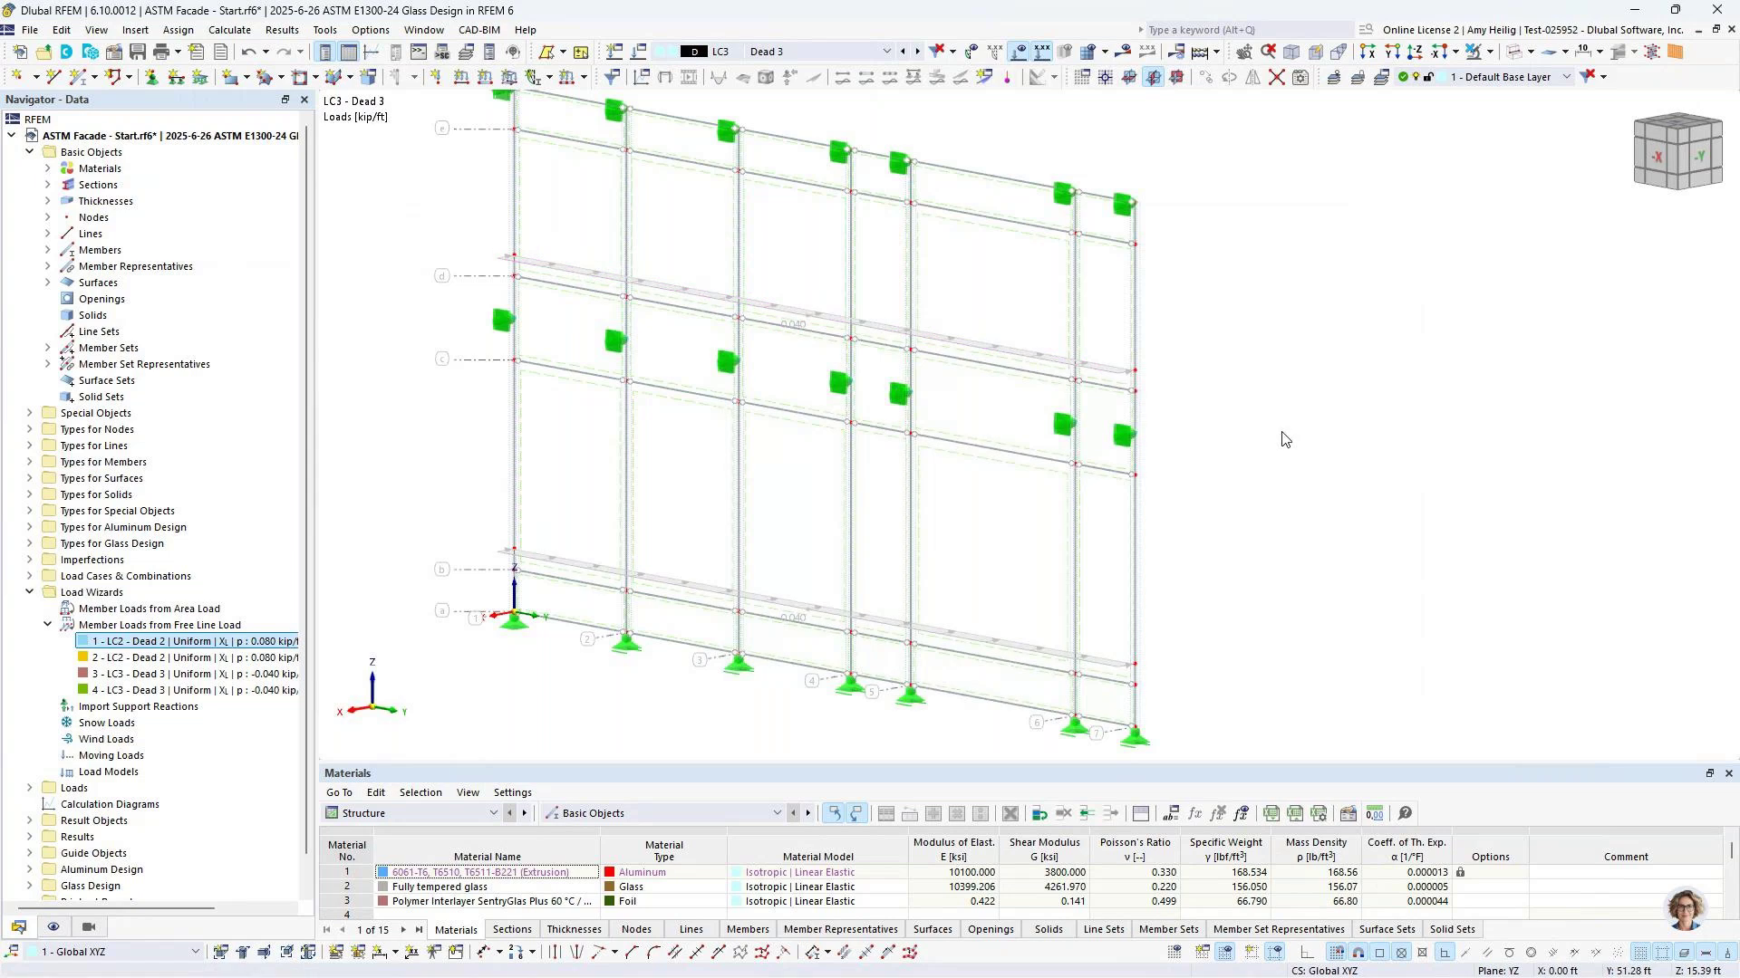
{"action": "left_click", "coordinate": [916, 52]}
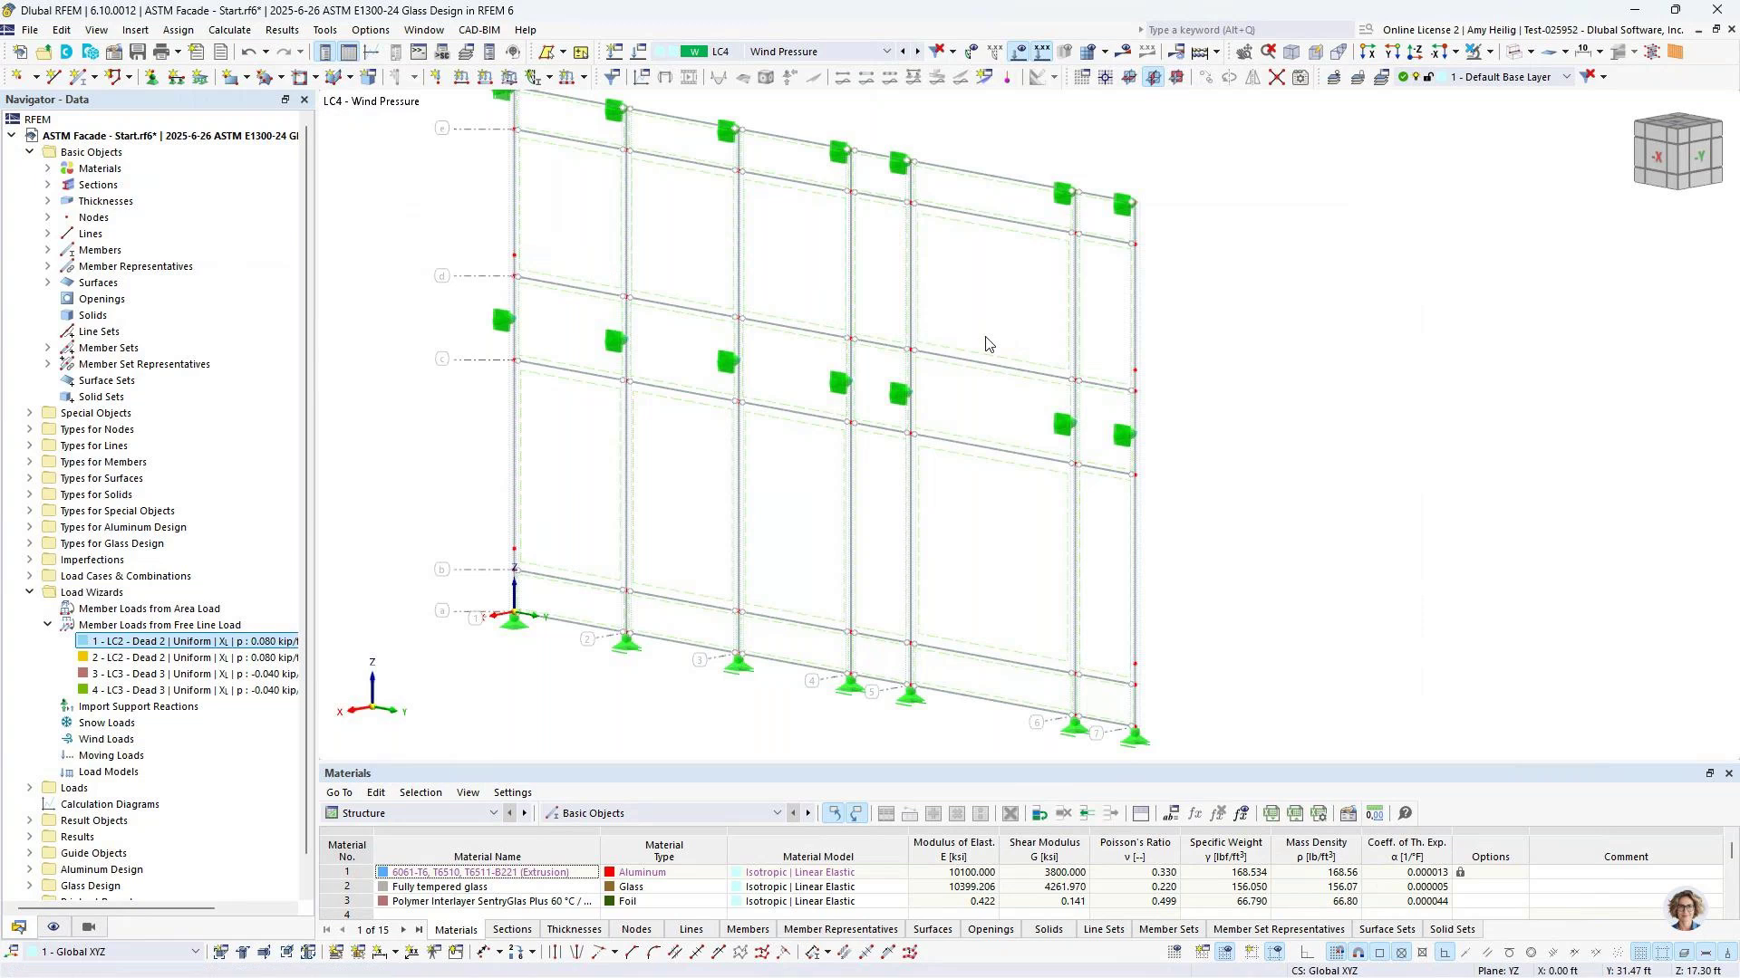
{"action": "scroll", "coordinate": [988, 344], "scroll_direction": "down", "scroll_amount": 1}
{"action": "middle_click_drag", "start_coordinate": [988, 344], "coordinate": [990, 380]}
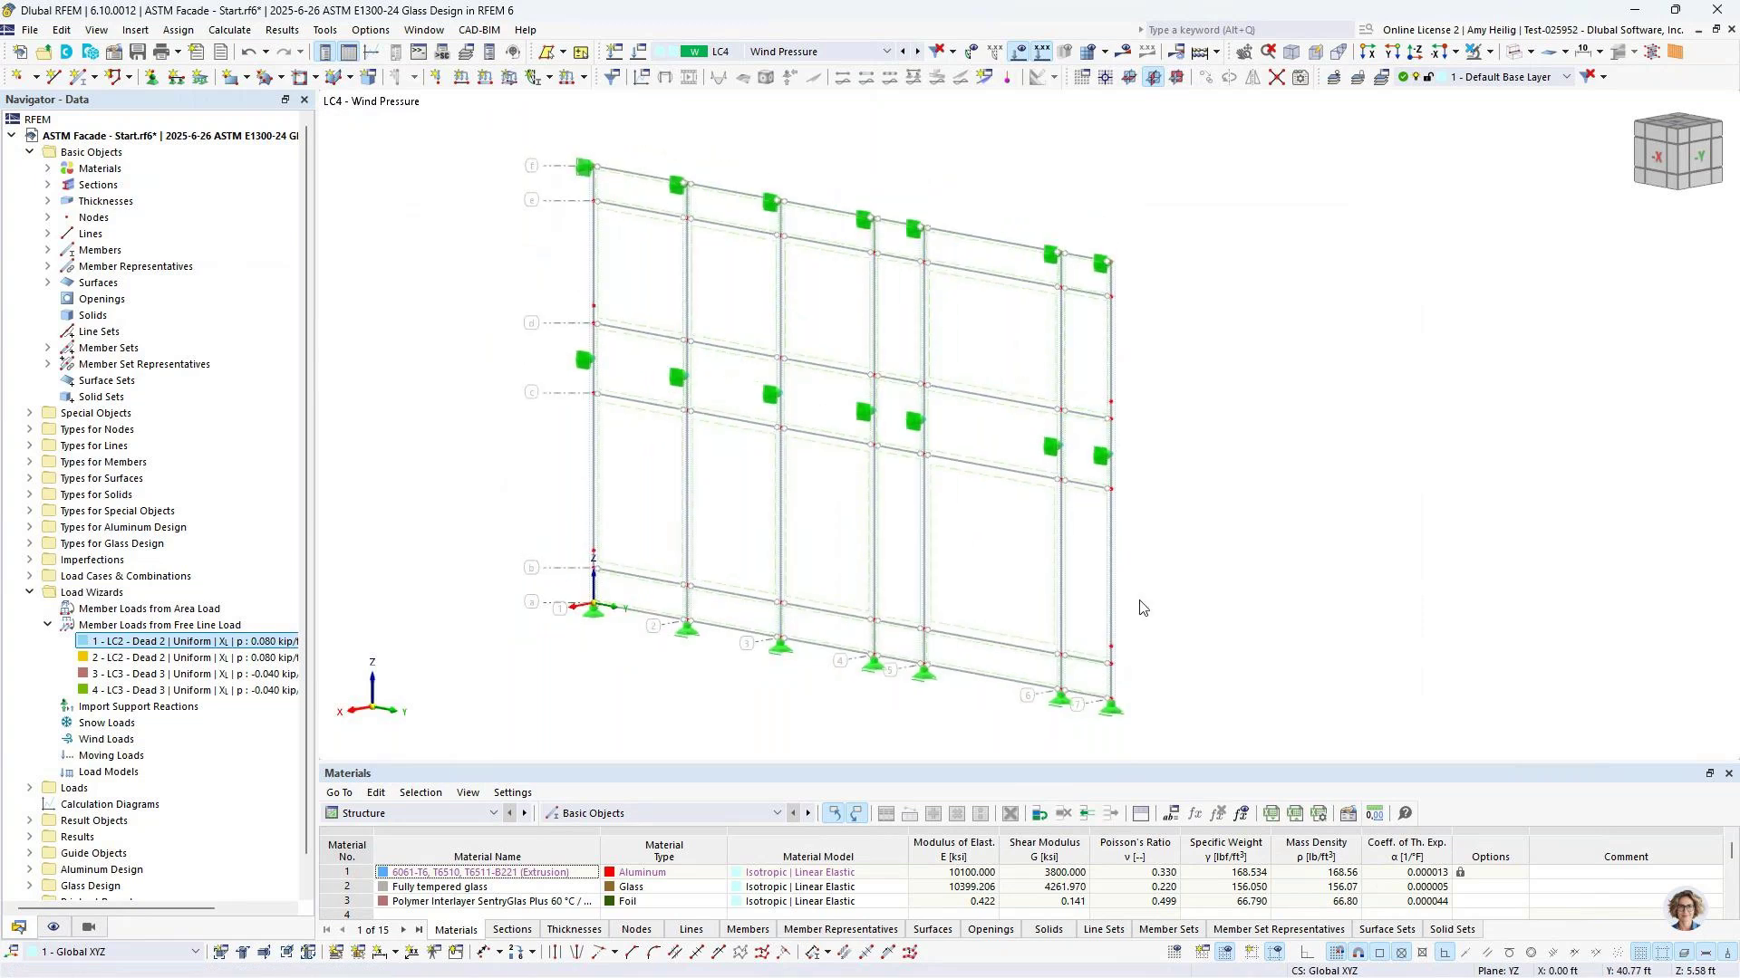
{"action": "left_click", "coordinate": [508, 79]}
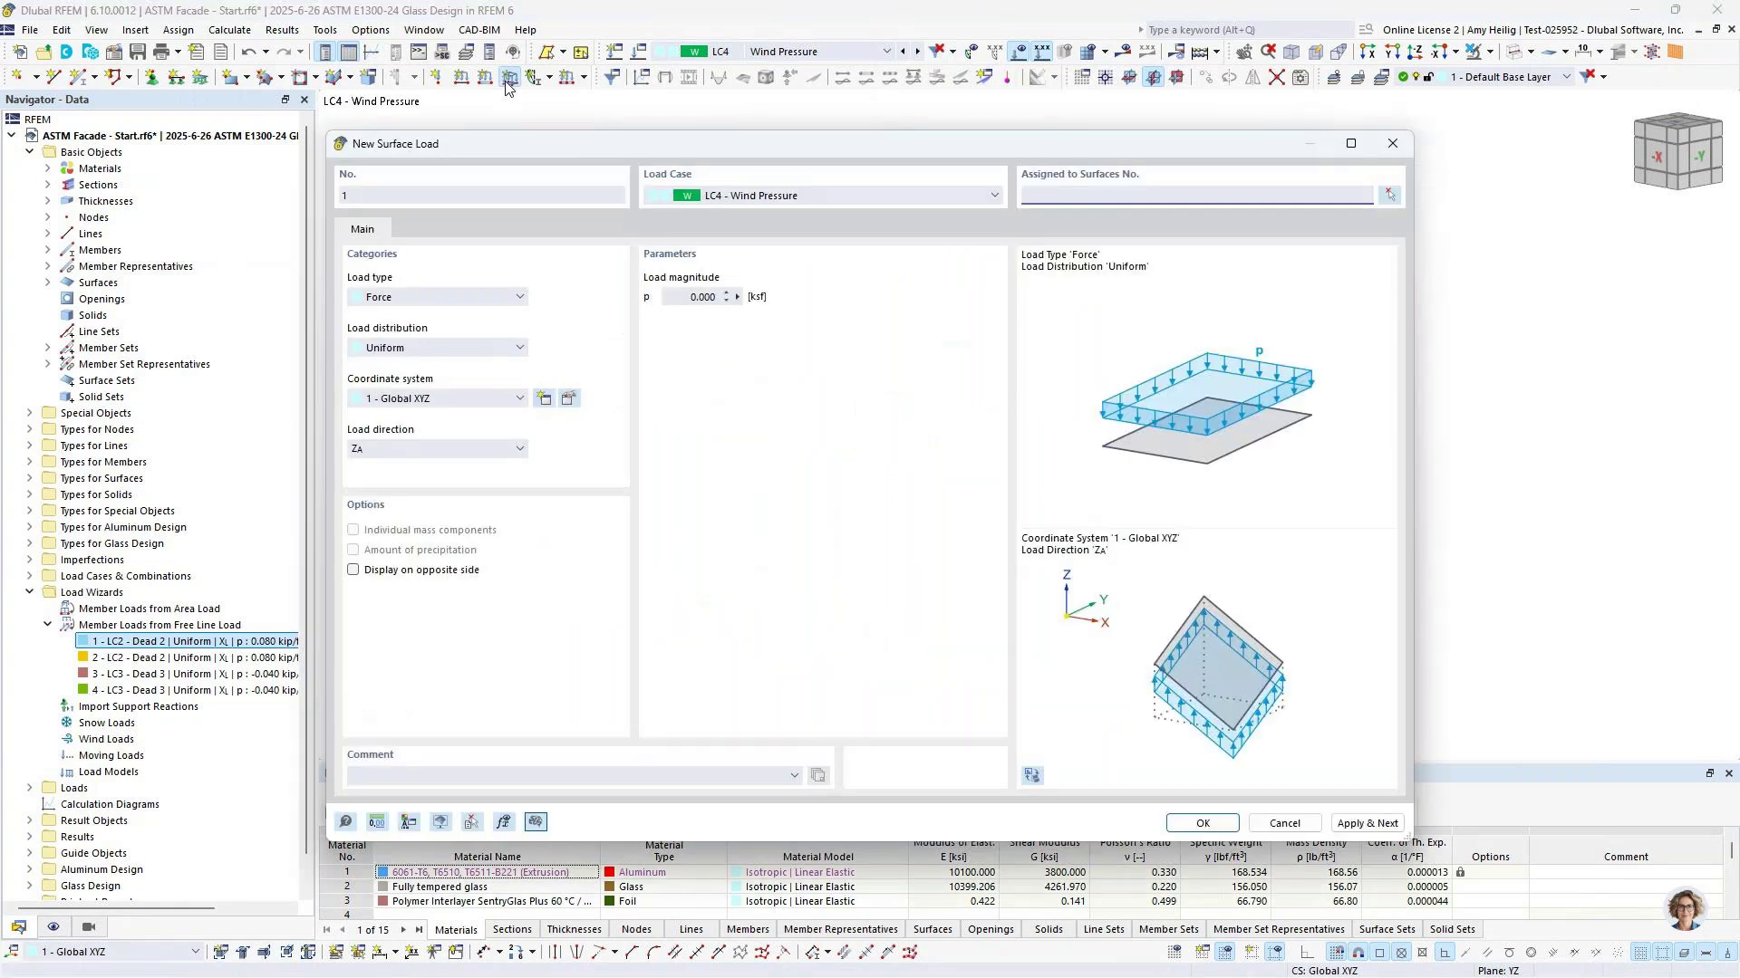
{"action": "left_click_drag", "start_coordinate": [535, 134], "coordinate": [737, 159]}
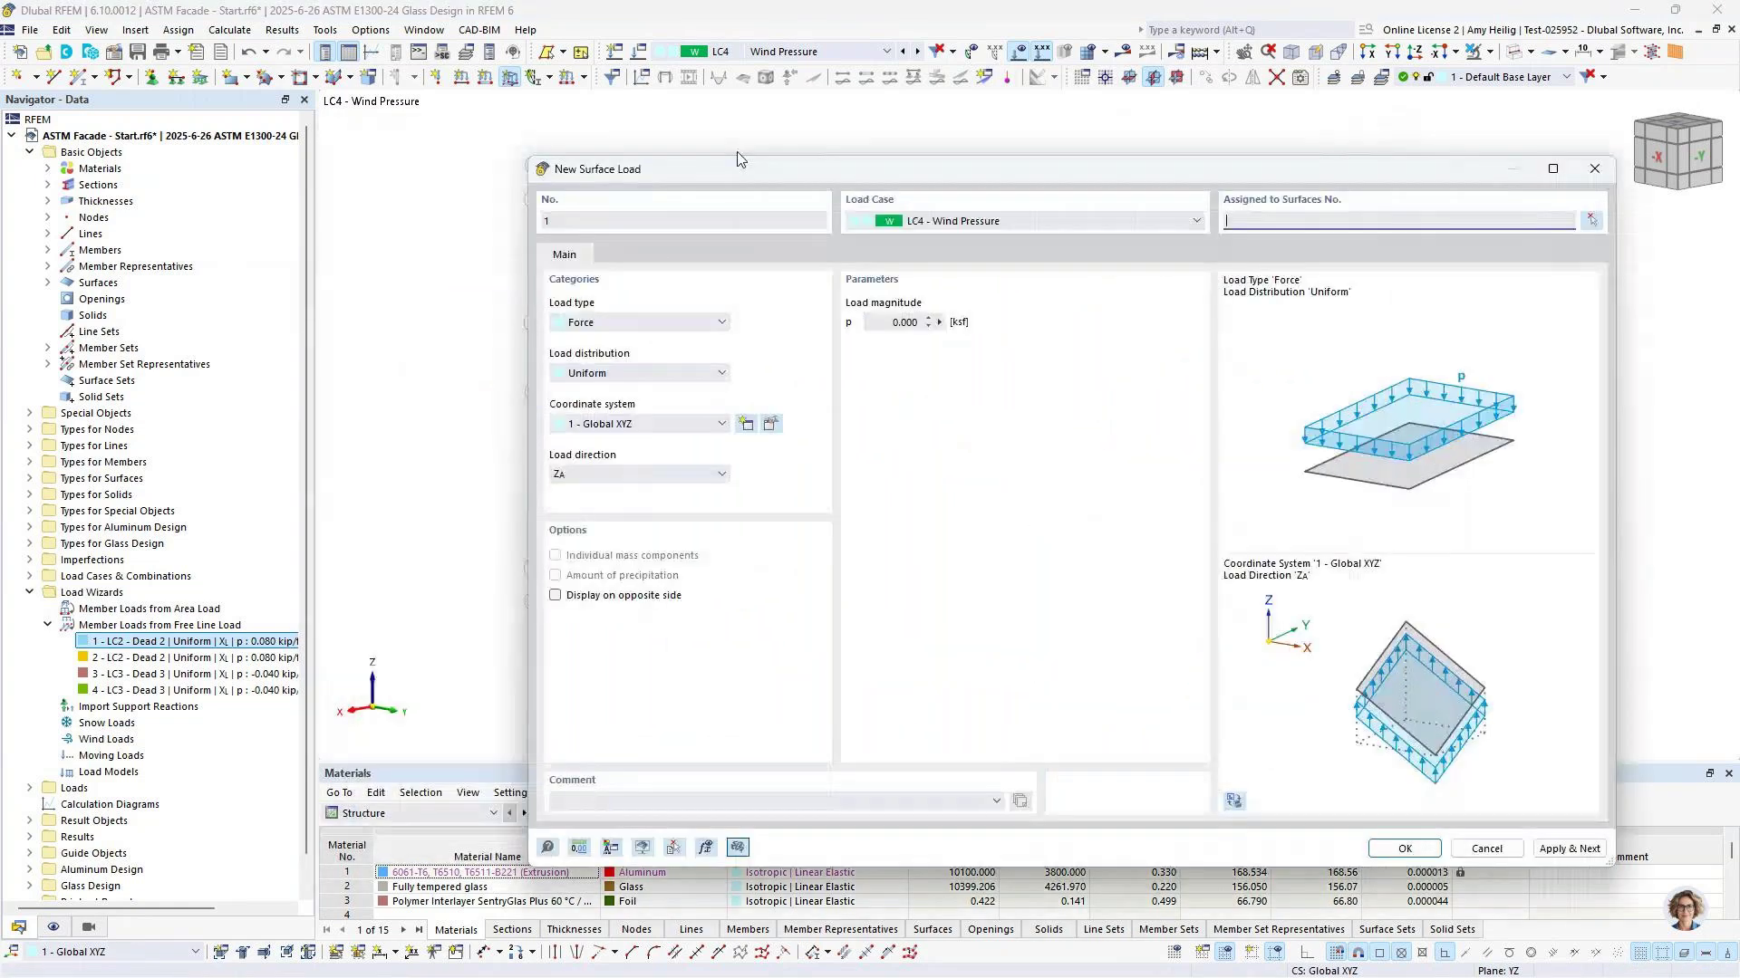
{"action": "left_click", "coordinate": [681, 475]}
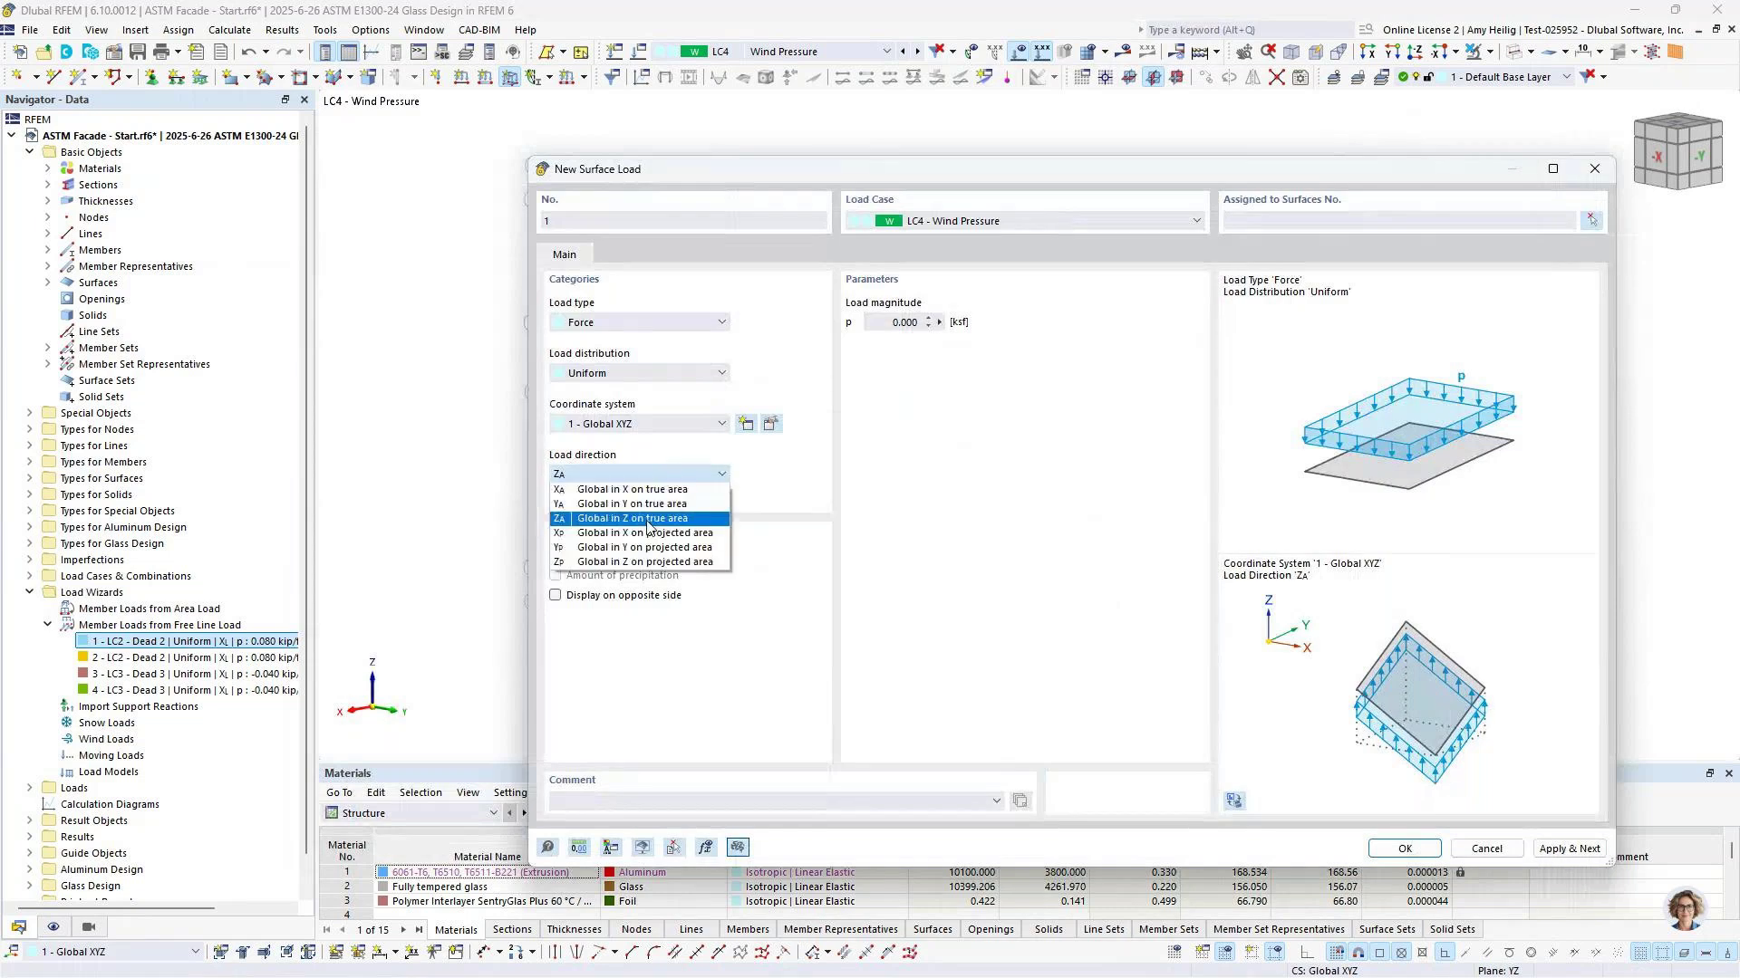
{"action": "left_click", "coordinate": [651, 492]}
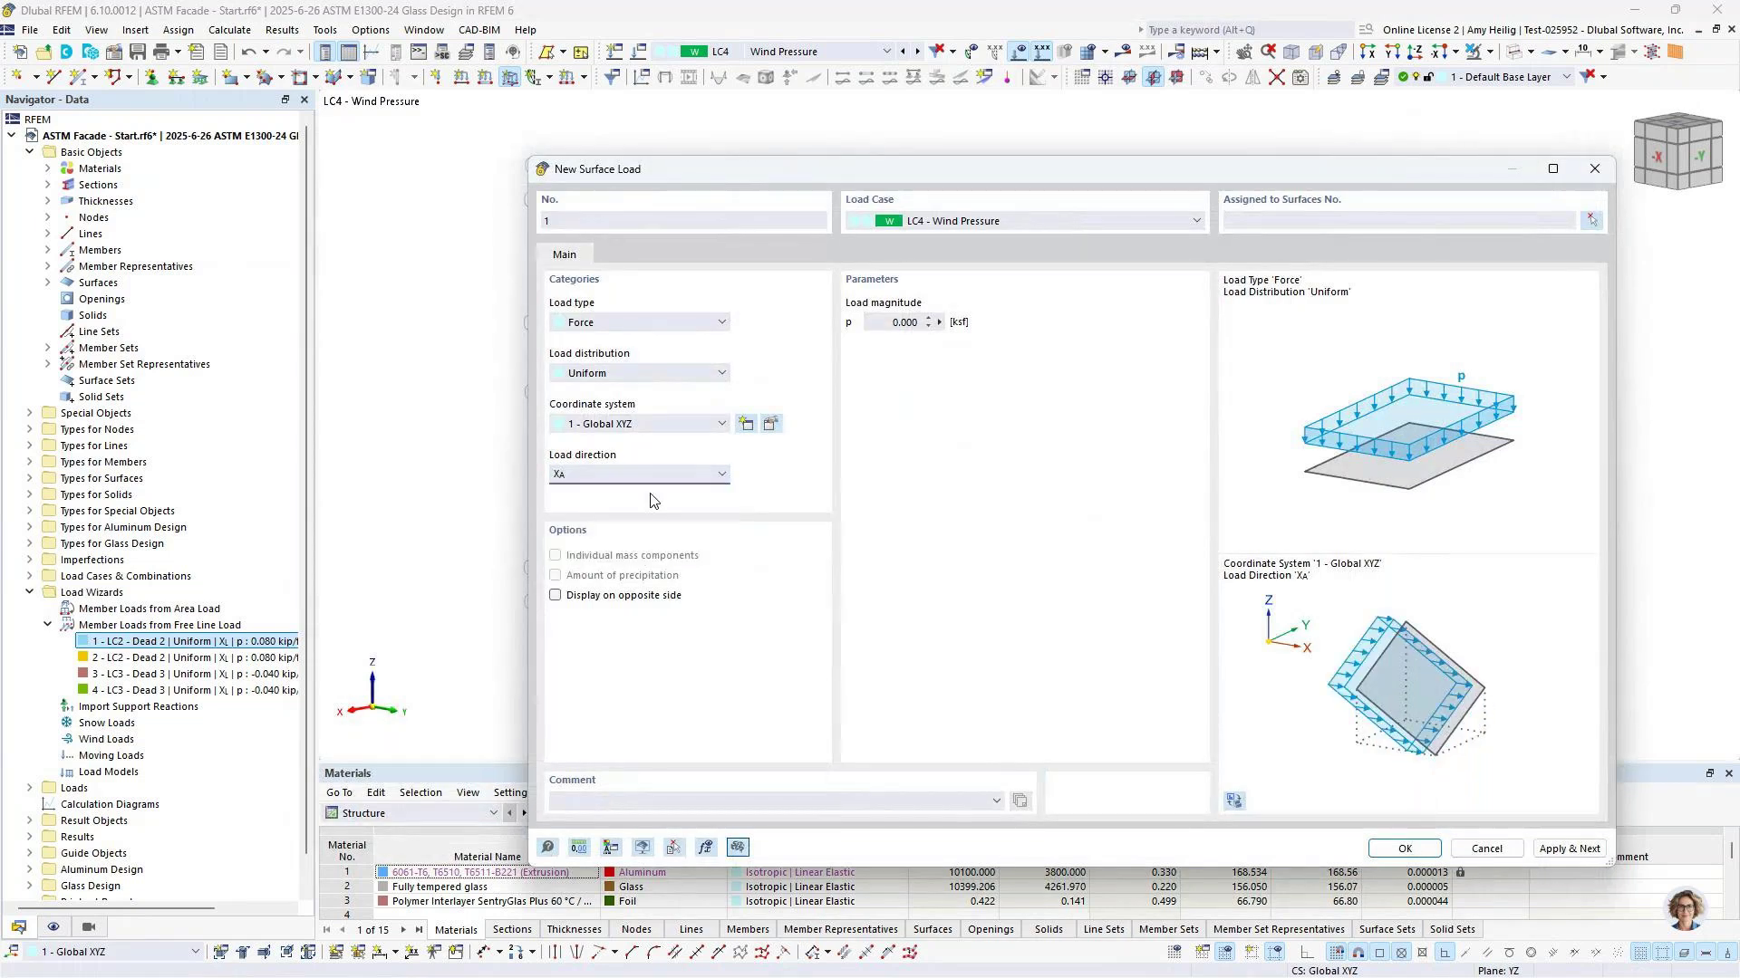
{"action": "key", "text": "Tab"}
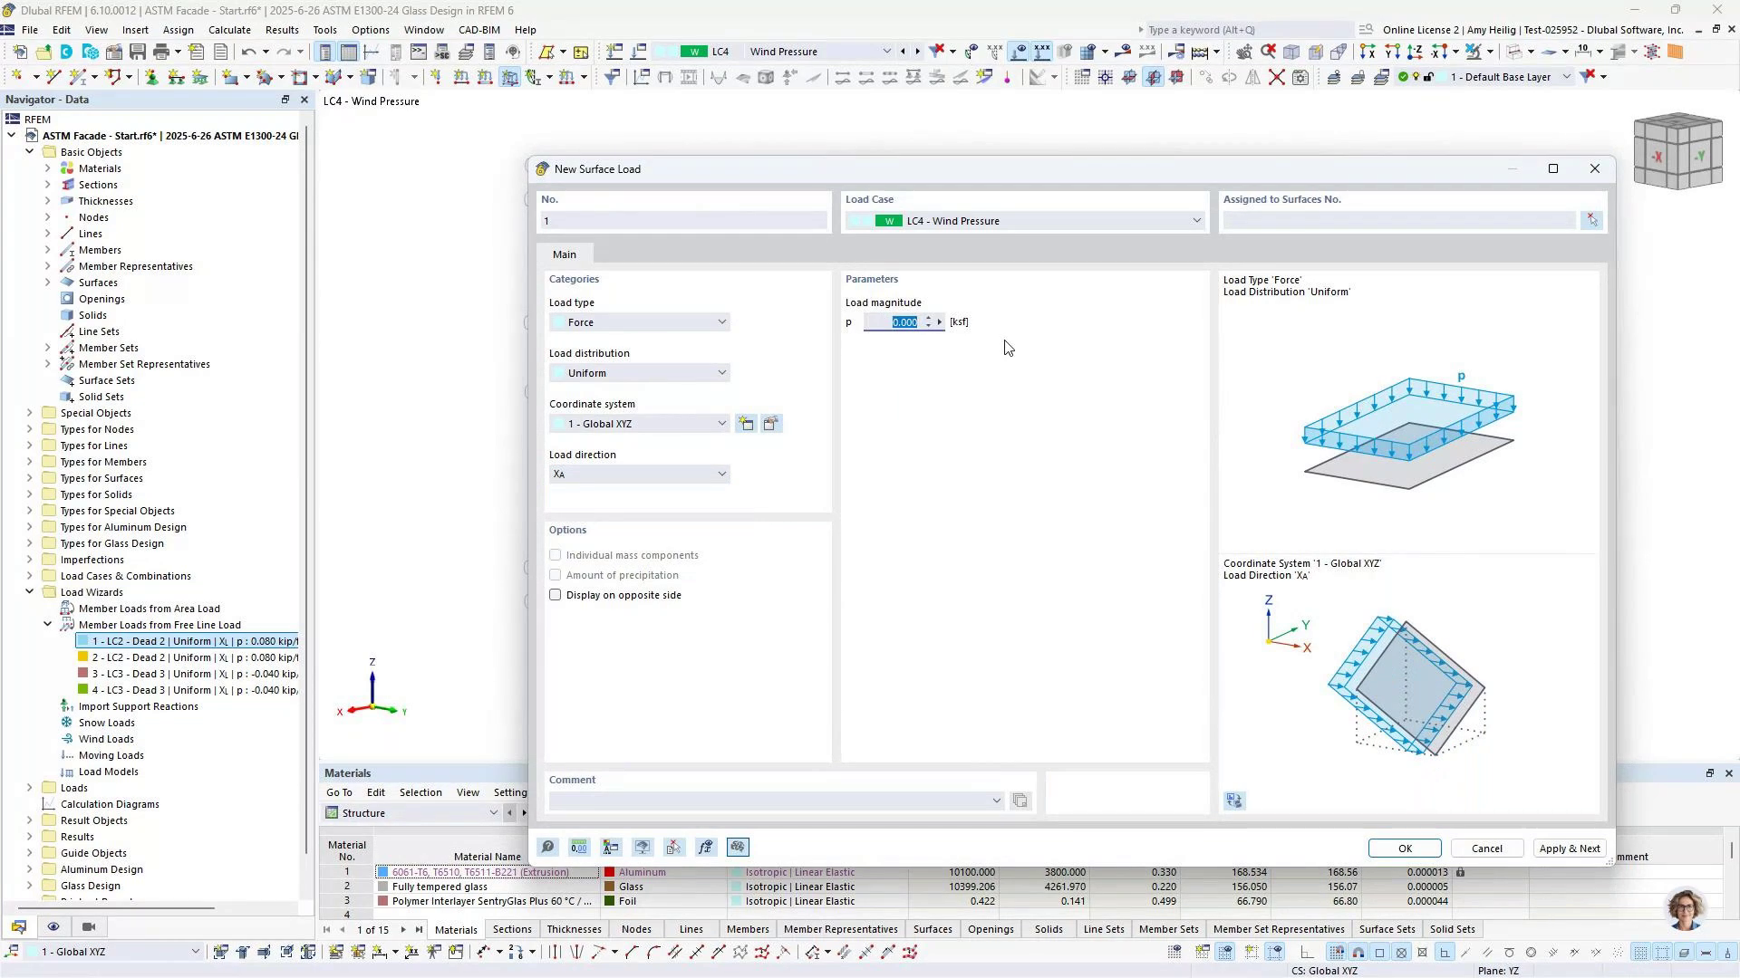
{"action": "type", "text": "-0.015"}
Assign the wind pressure surface load to glass surfaces 2-31 and apply it
{"action": "left_click", "coordinate": [1588, 224]}
{"action": "left_click_drag", "start_coordinate": [572, 147], "coordinate": [1164, 738]}
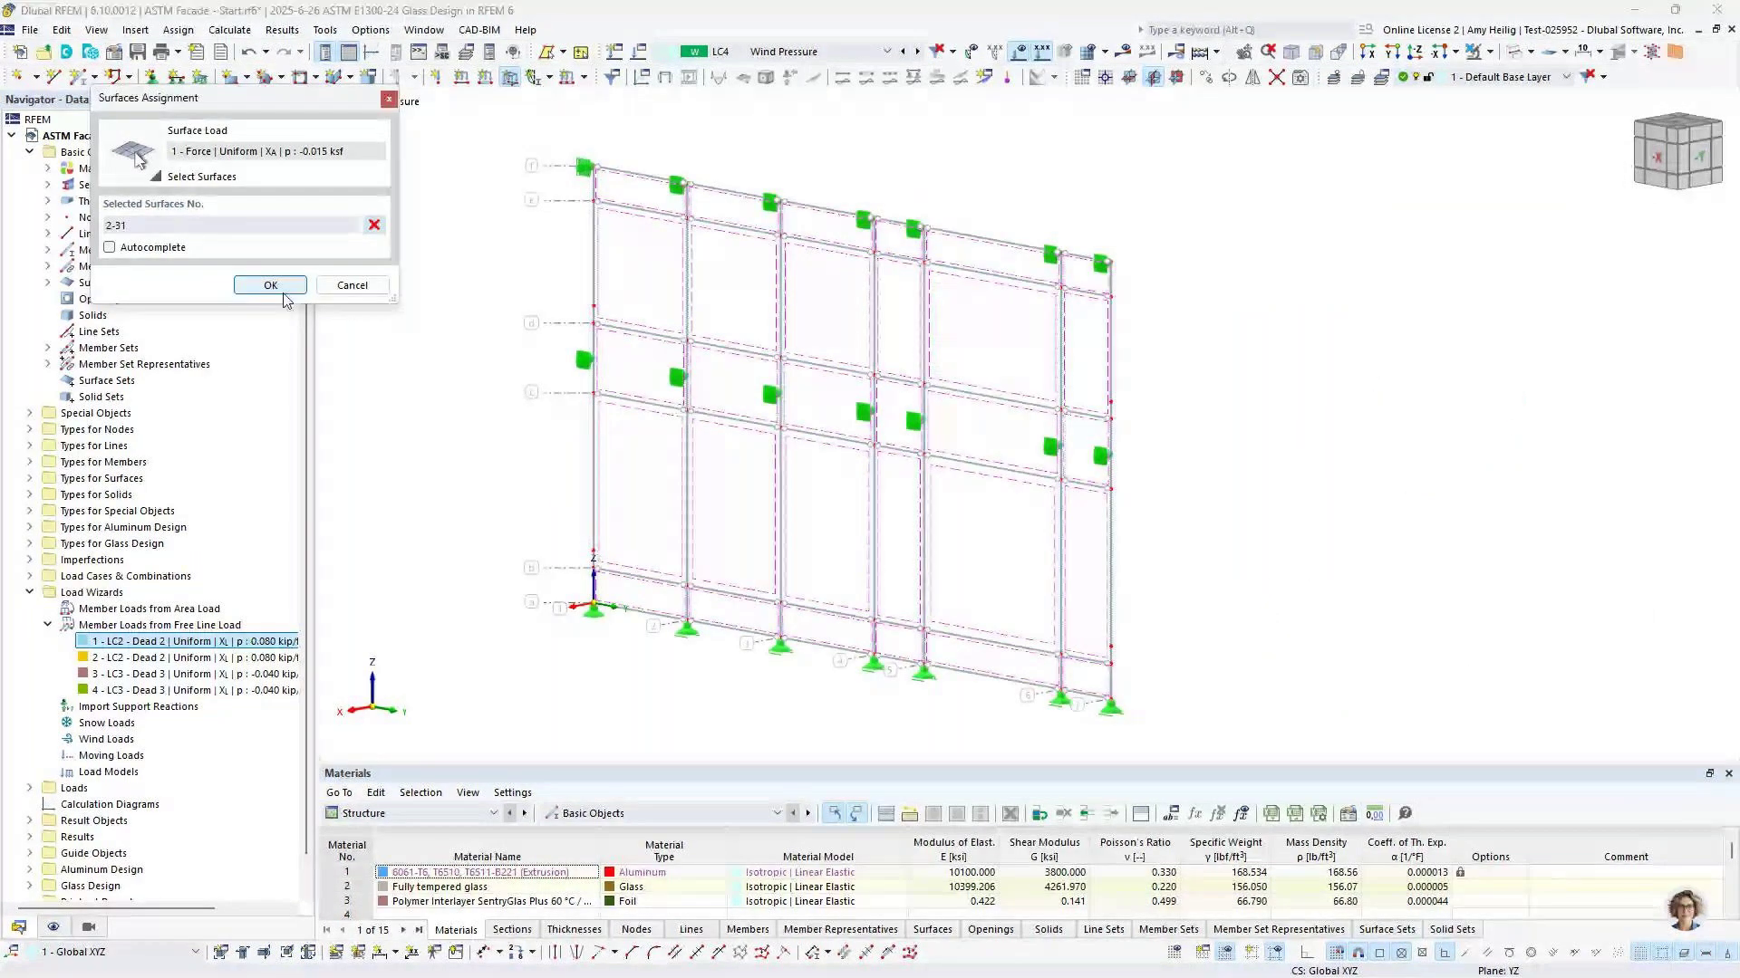
{"action": "left_click", "coordinate": [271, 286]}
{"action": "left_click", "coordinate": [1367, 823]}
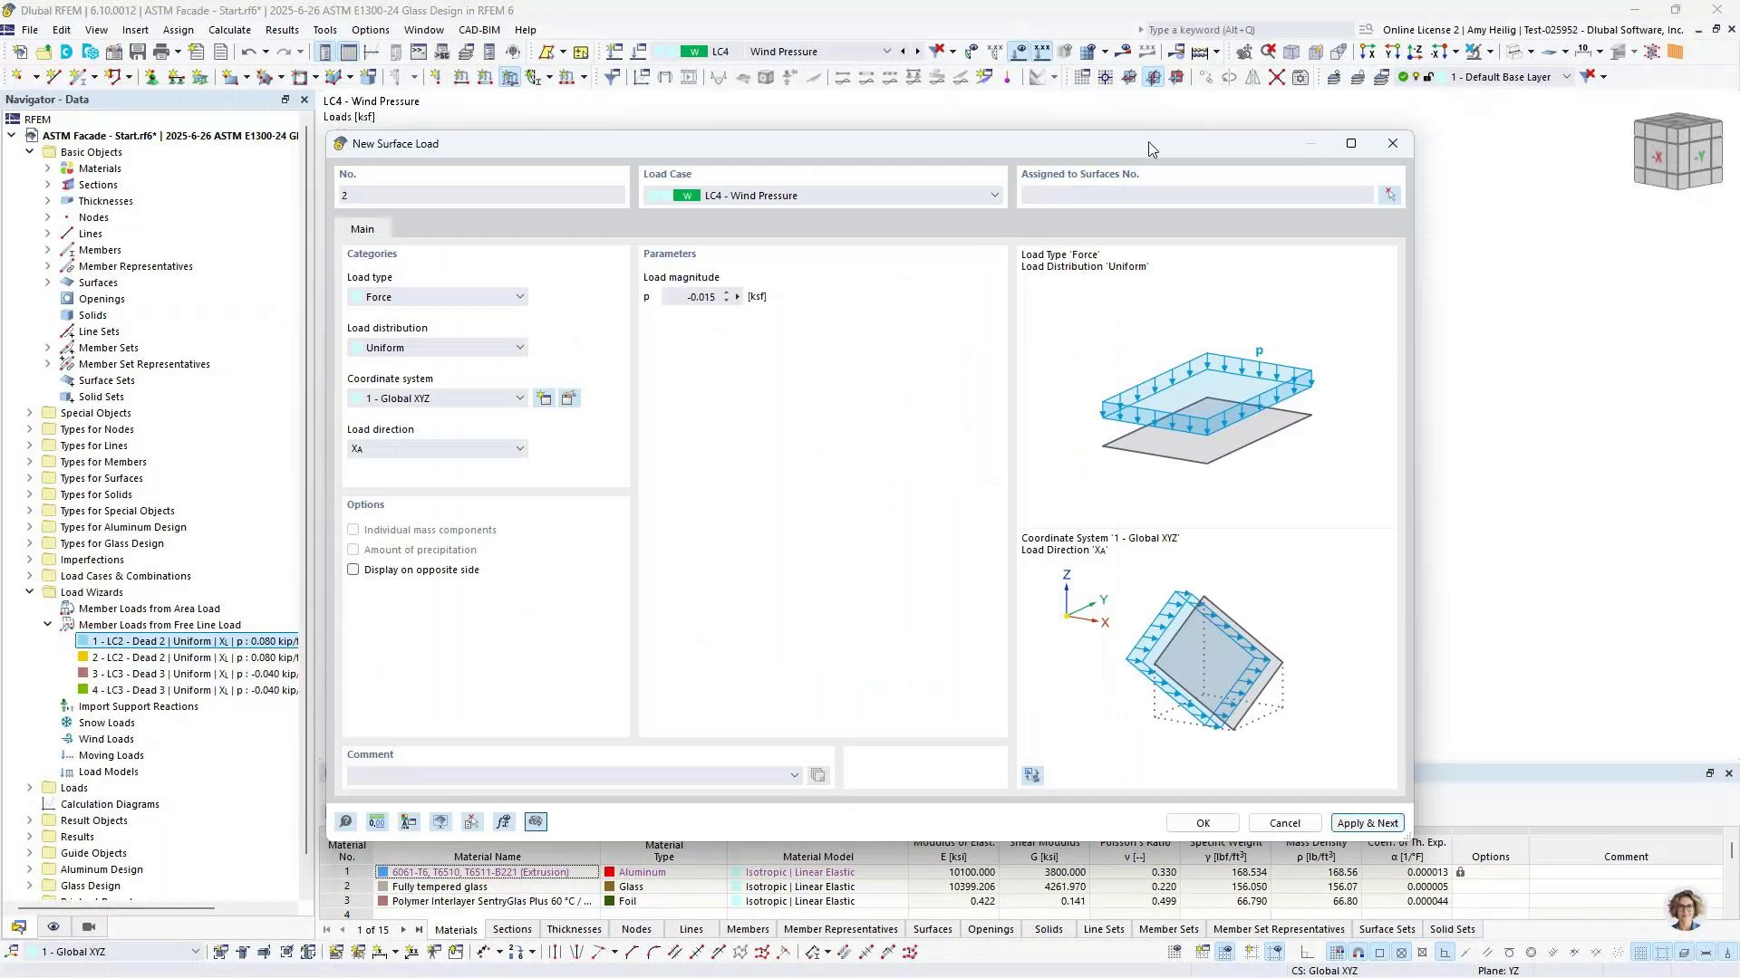
Create a uniform surface load of 0.007 ksf in global X on surfaces 2-31 in LC5 - Wind Suction
{"action": "left_click_drag", "start_coordinate": [1149, 148], "coordinate": [1177, 548]}
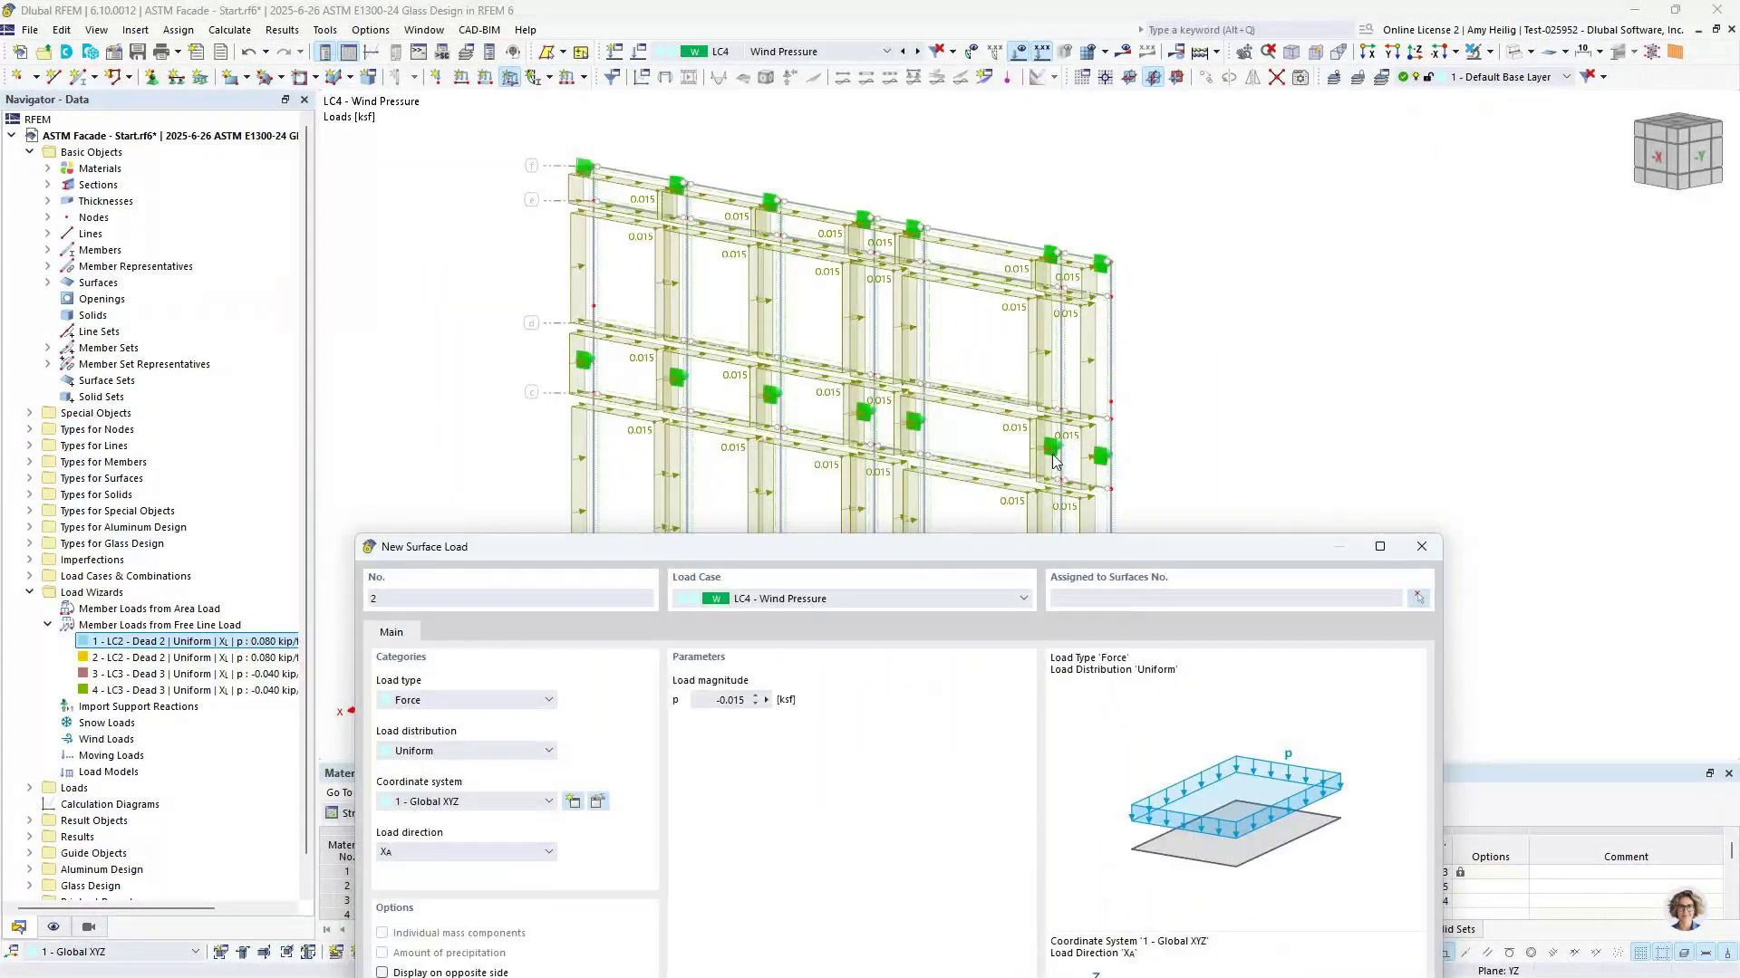
{"action": "left_click_drag", "start_coordinate": [1054, 462], "coordinate": [987, 177]}
{"action": "left_click", "coordinate": [965, 220]}
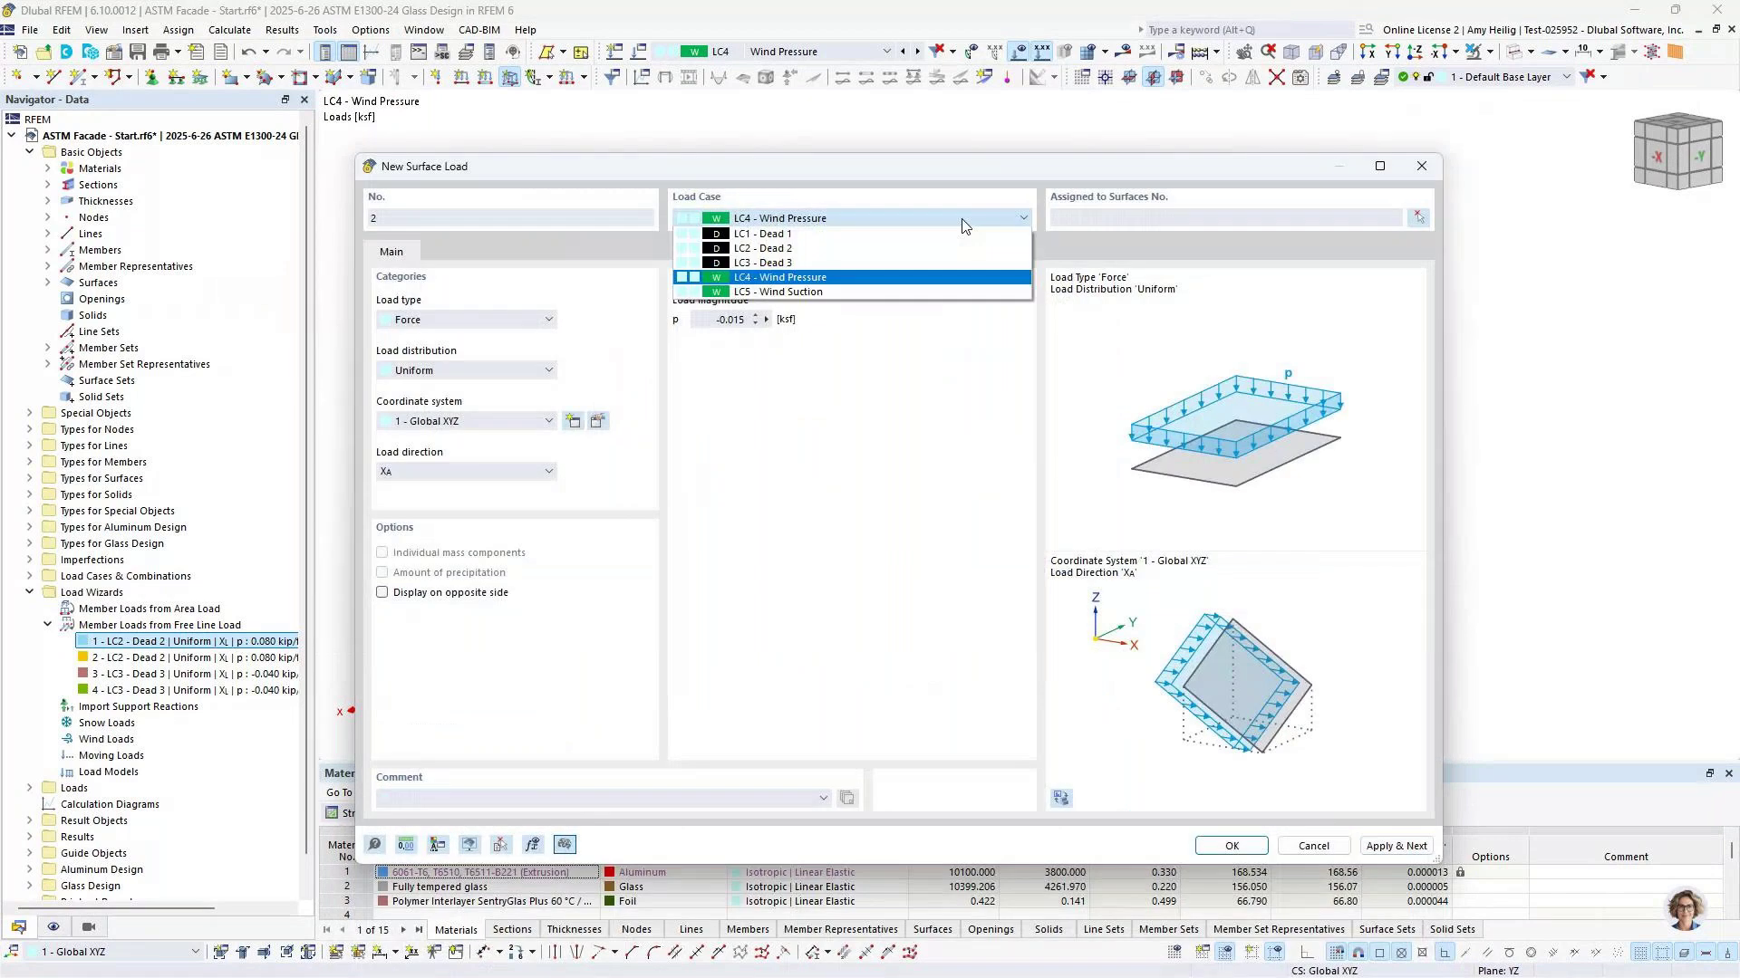
{"action": "left_click", "coordinate": [910, 292]}
{"action": "type", "text": "0.007"}
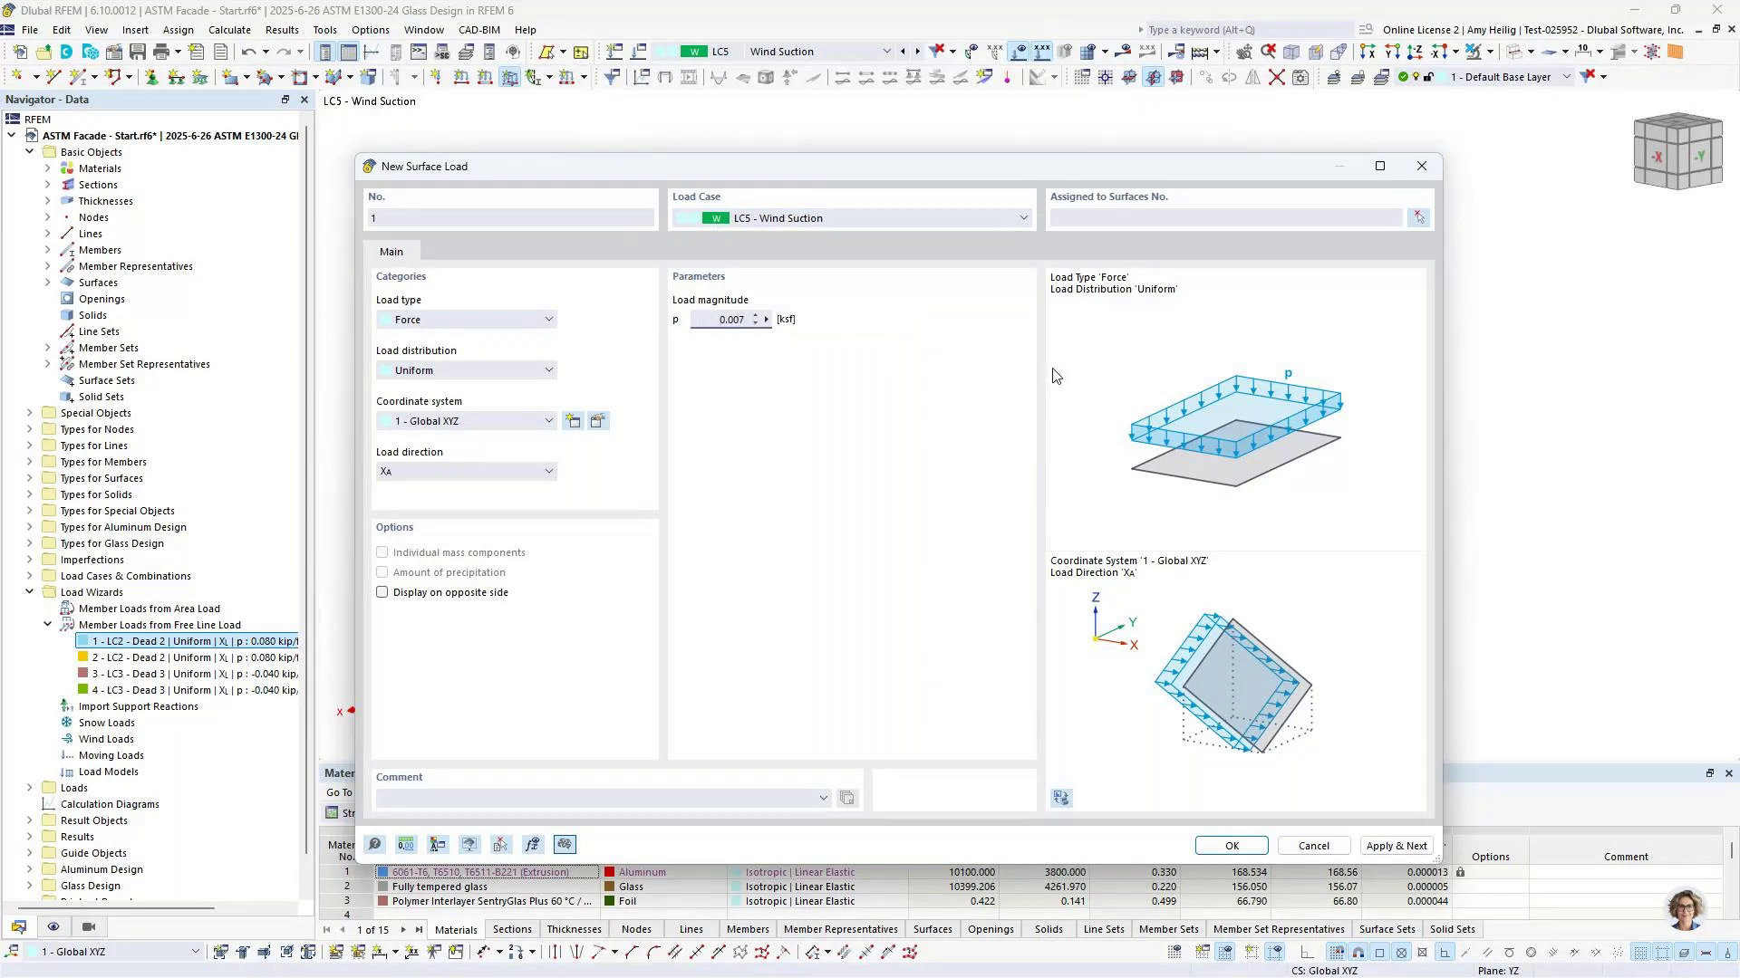
{"action": "left_click", "coordinate": [1418, 217]}
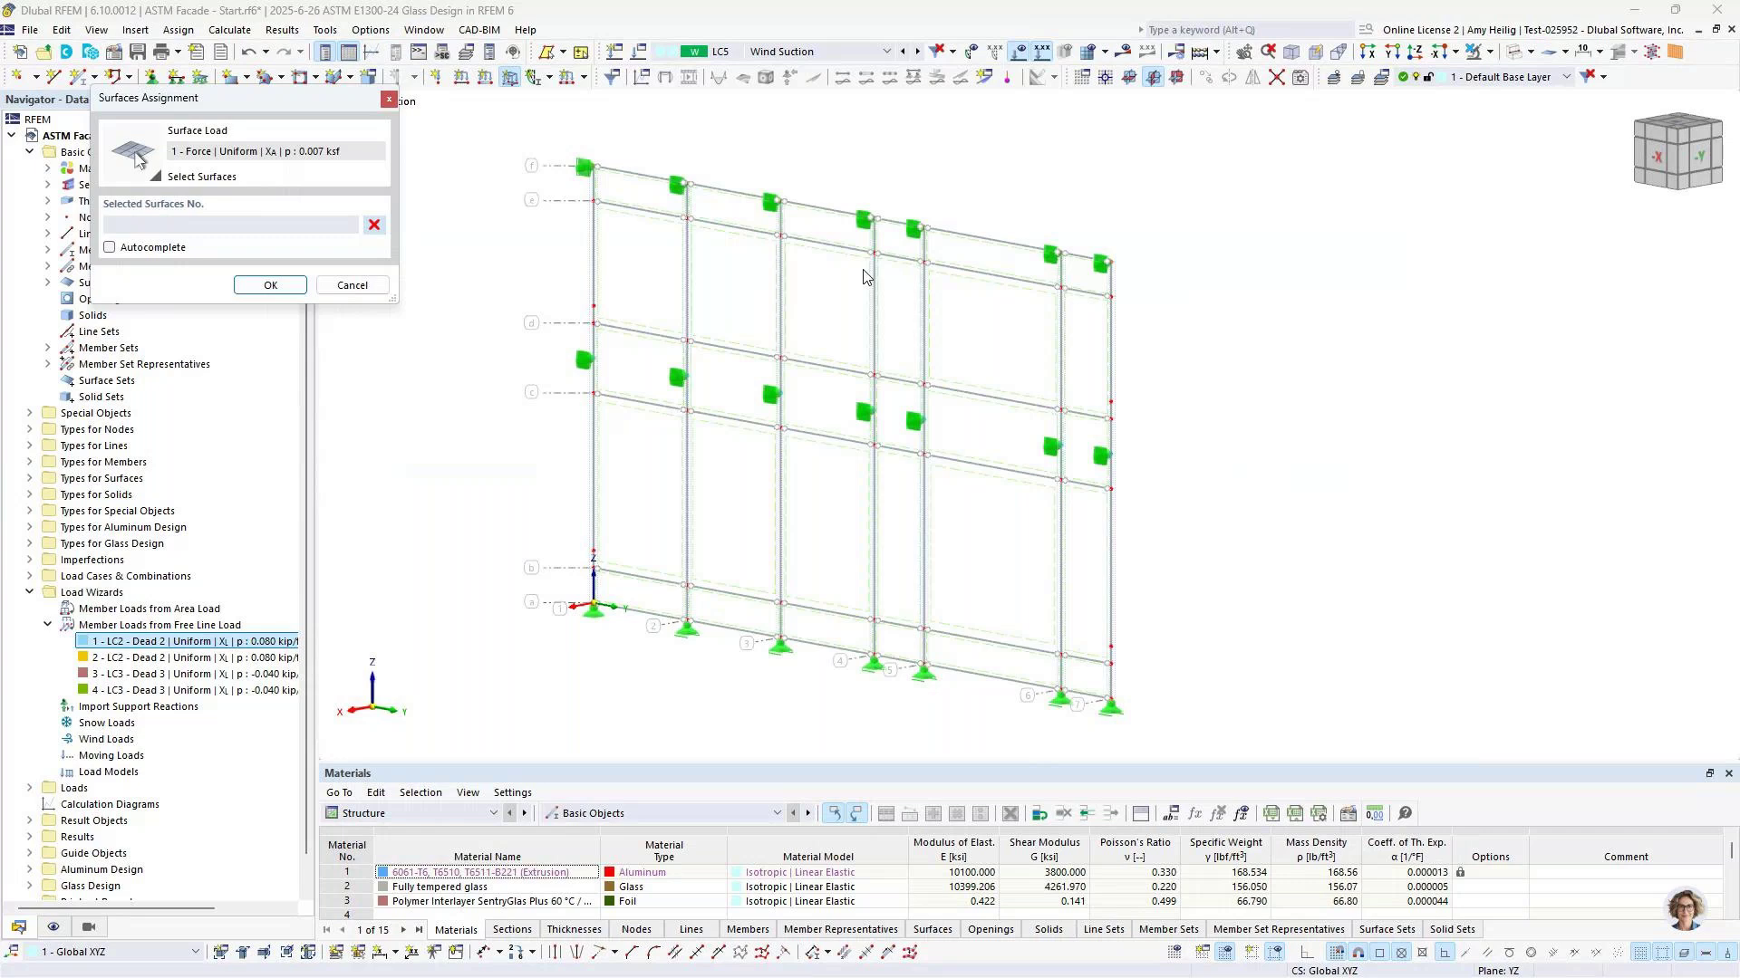
{"action": "key", "text": "Escape"}
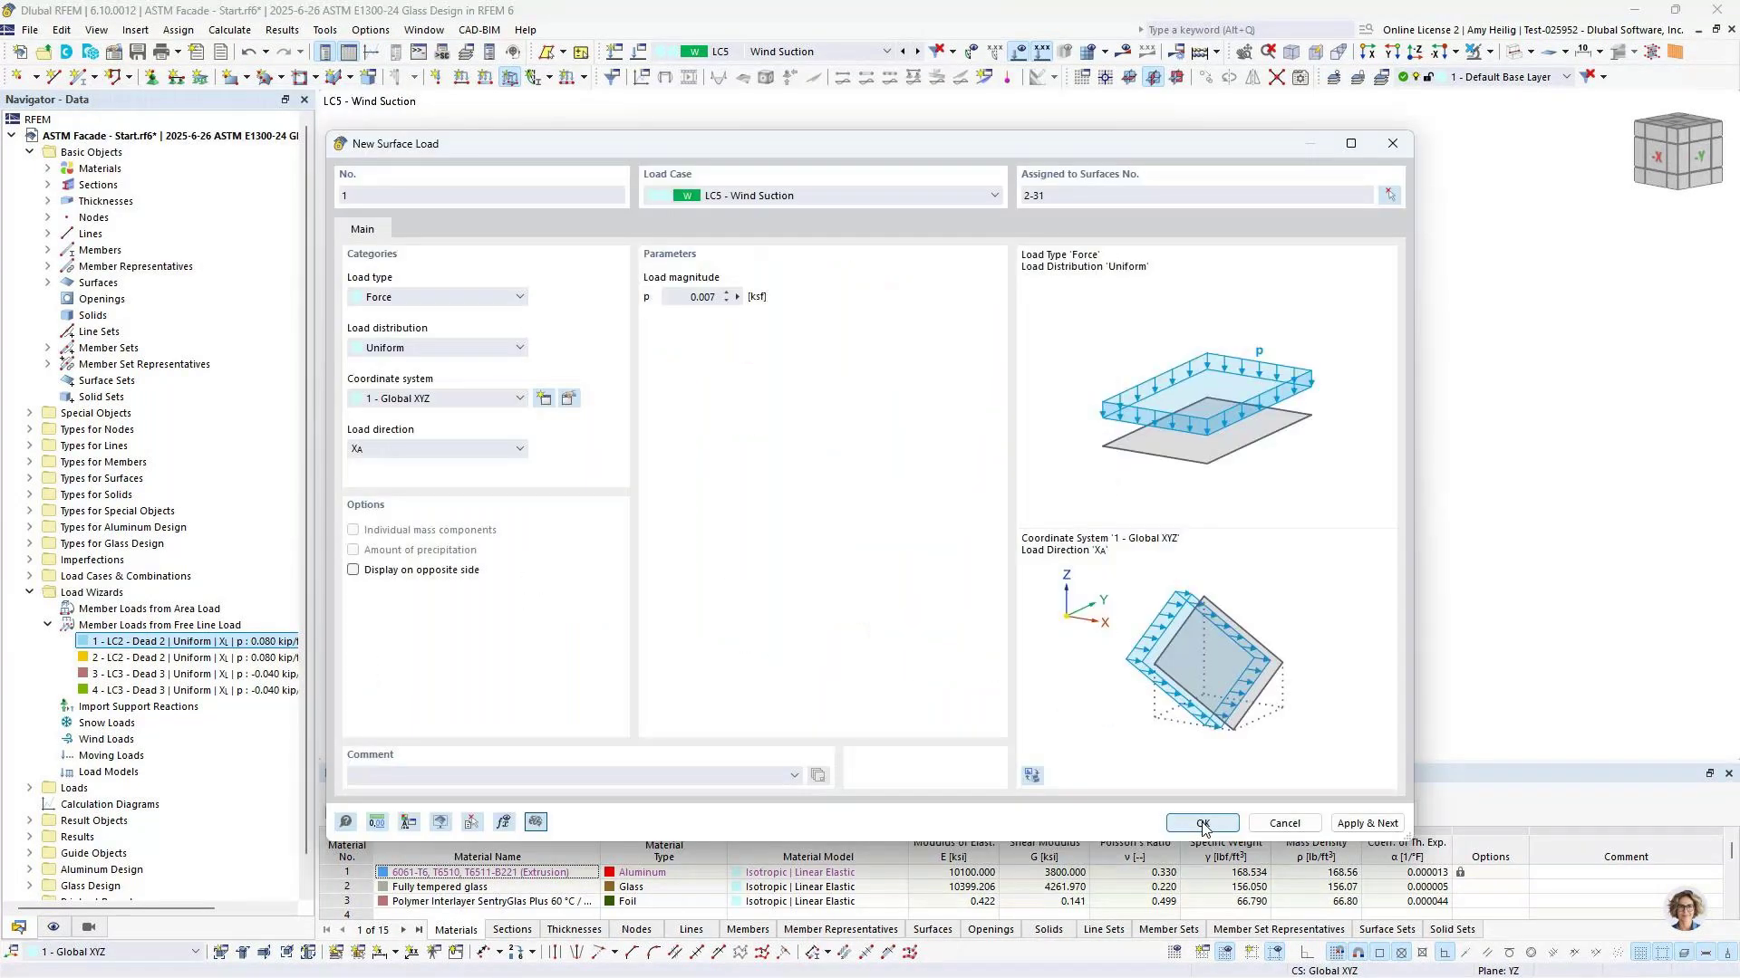
{"action": "left_click", "coordinate": [1202, 824]}
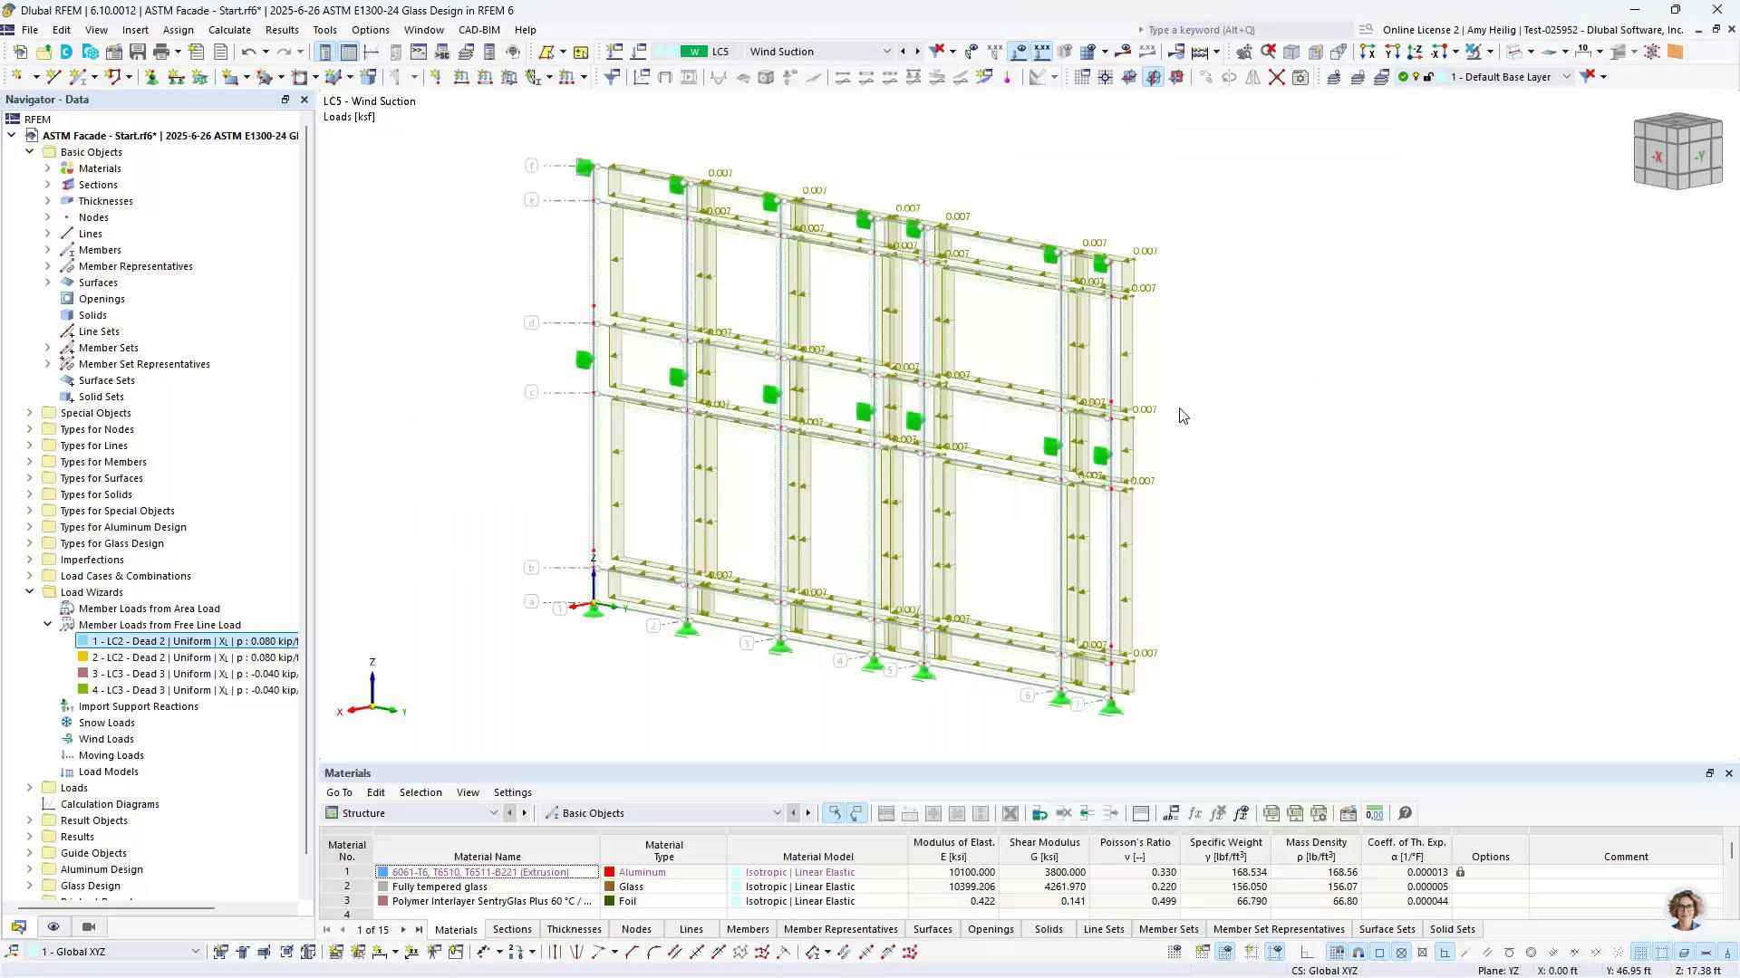
Display the loads of load combinations CO3 through CO6 on the model, and hide the load display again
{"action": "left_click", "coordinate": [831, 52]}
{"action": "left_click", "coordinate": [779, 213]}
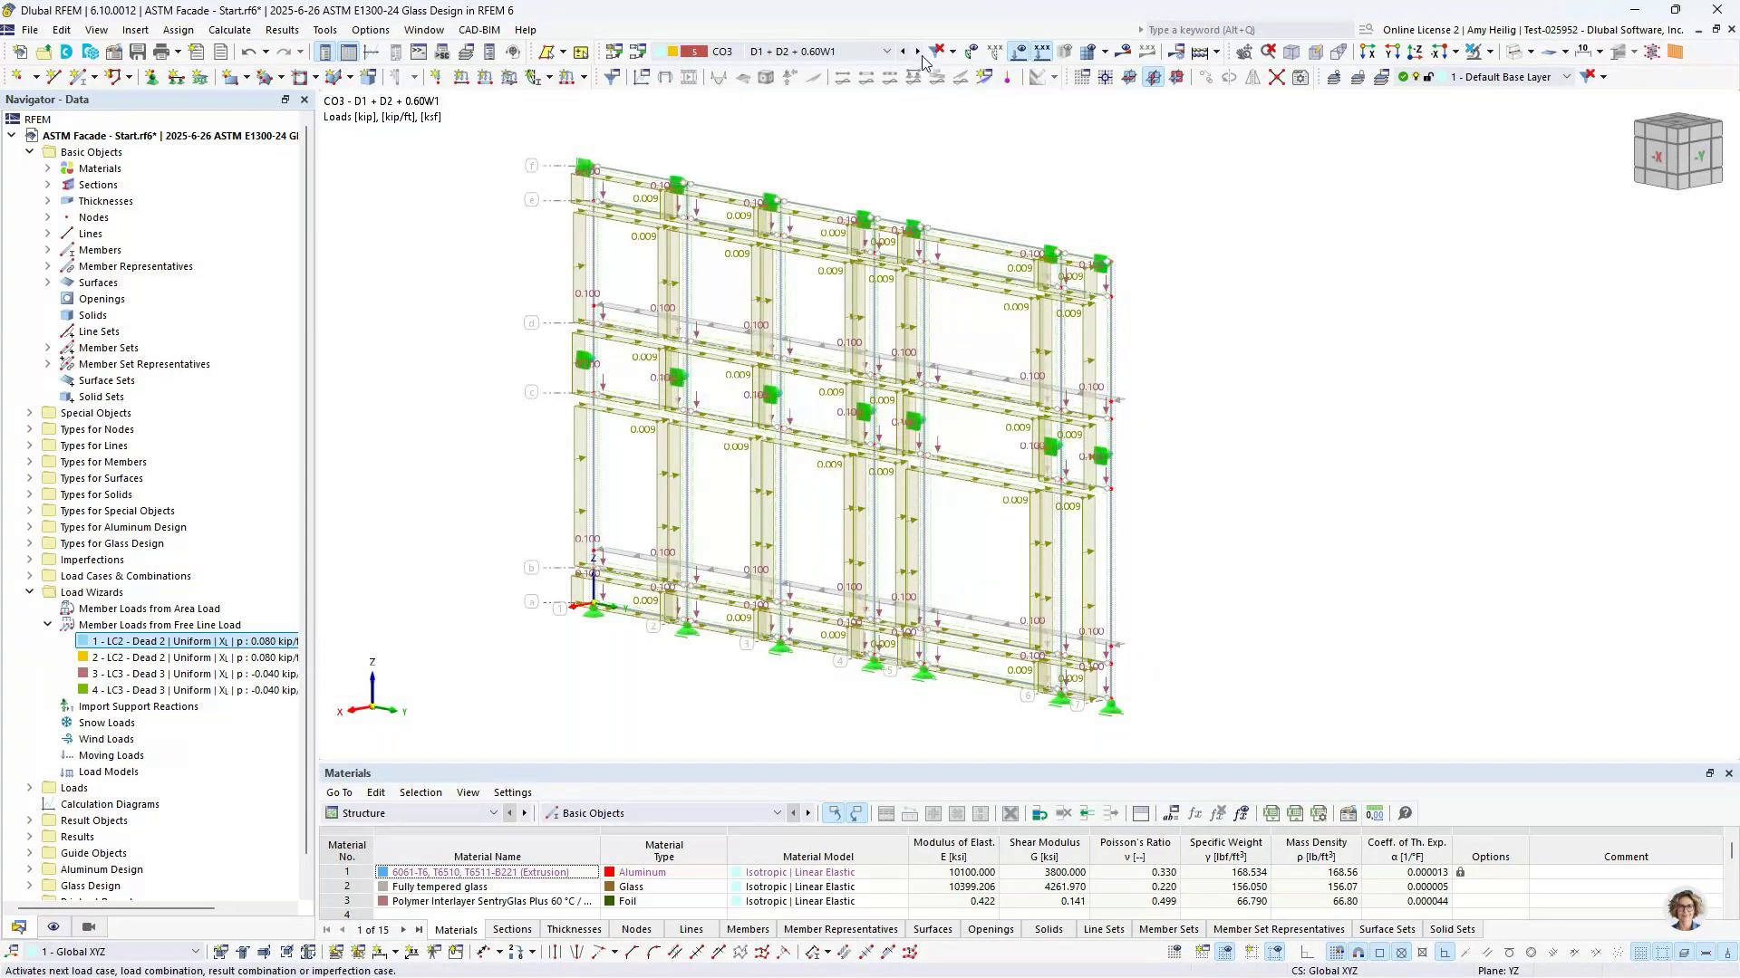
{"action": "left_click", "coordinate": [918, 52]}
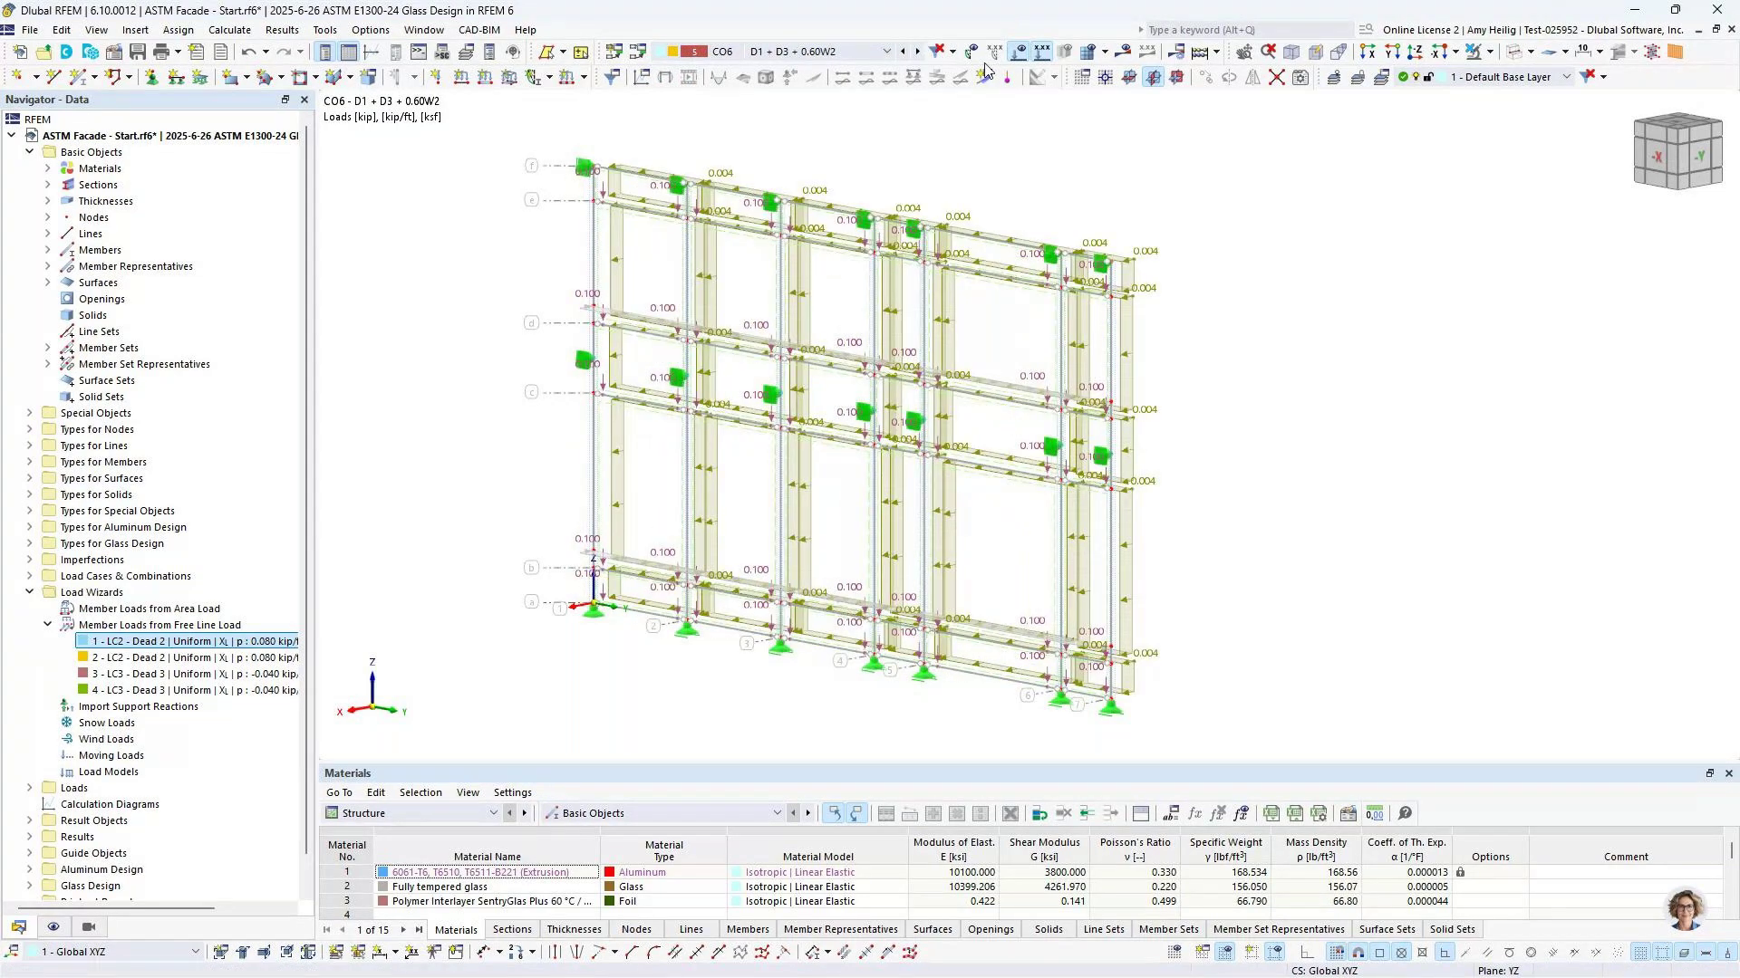
{"action": "left_click", "coordinate": [1017, 54]}
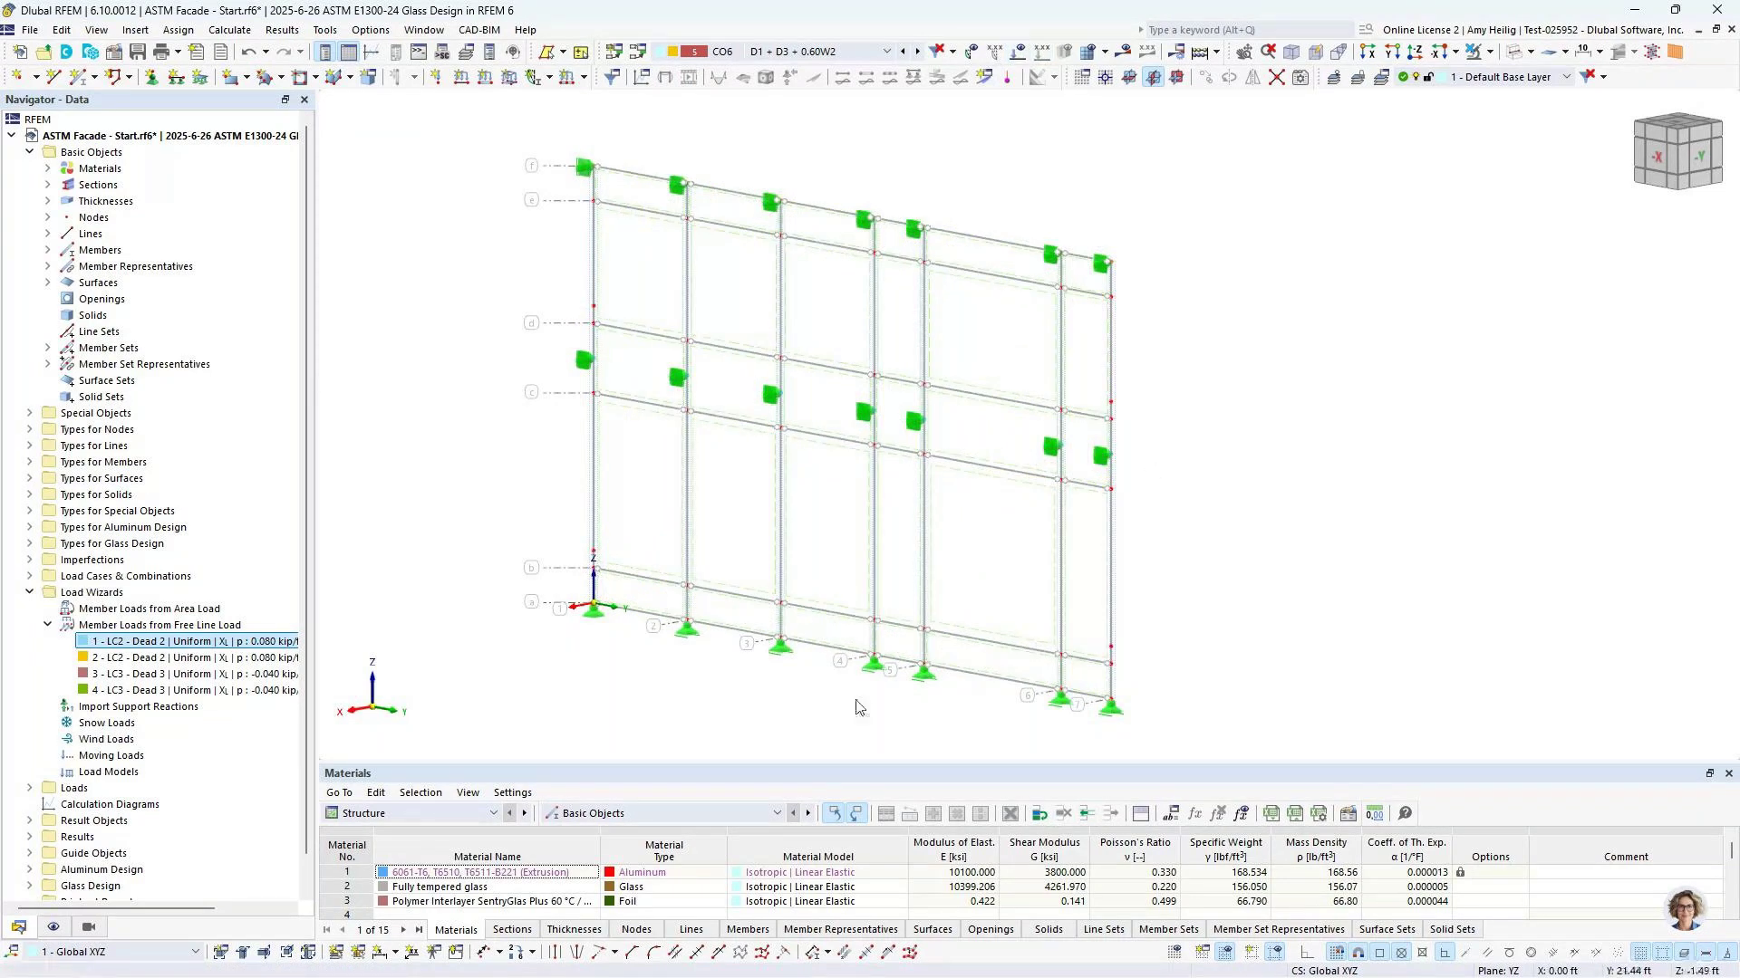
Enlarge the table area and examine the Glass Design input data for design situations and objects to design
{"action": "left_click_drag", "start_coordinate": [839, 764], "coordinate": [839, 524]}
{"action": "left_click", "coordinate": [413, 572]}
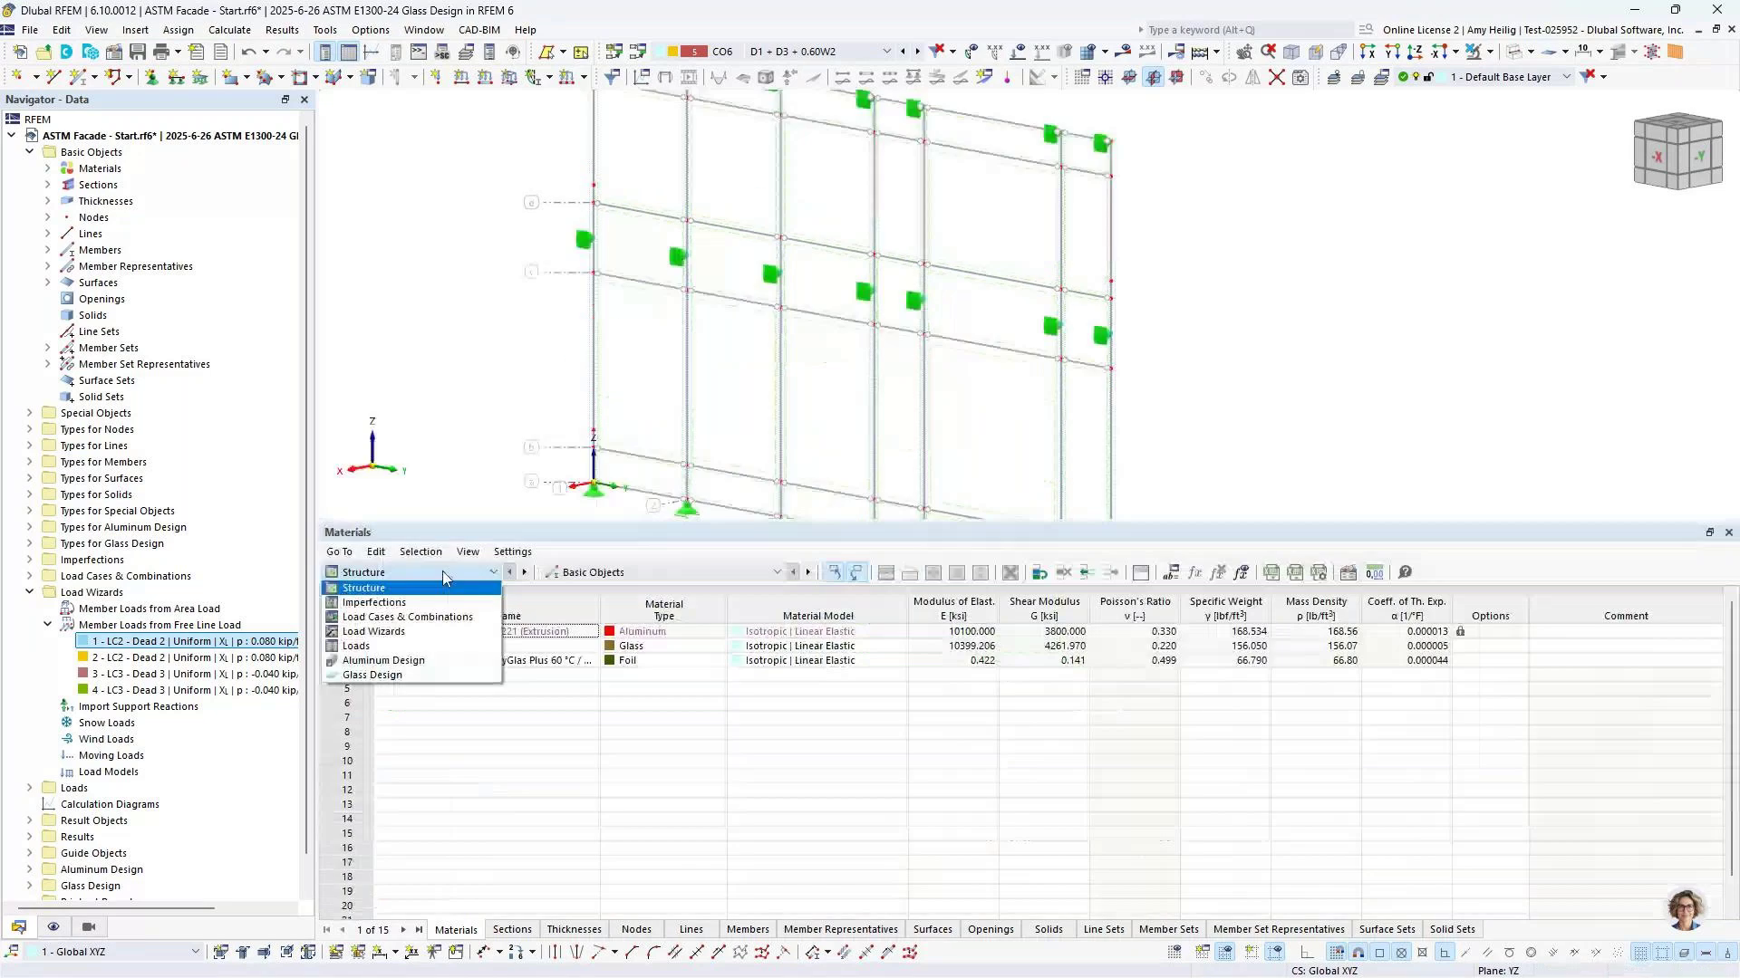
{"action": "left_click", "coordinate": [373, 675]}
{"action": "left_click", "coordinate": [462, 930]}
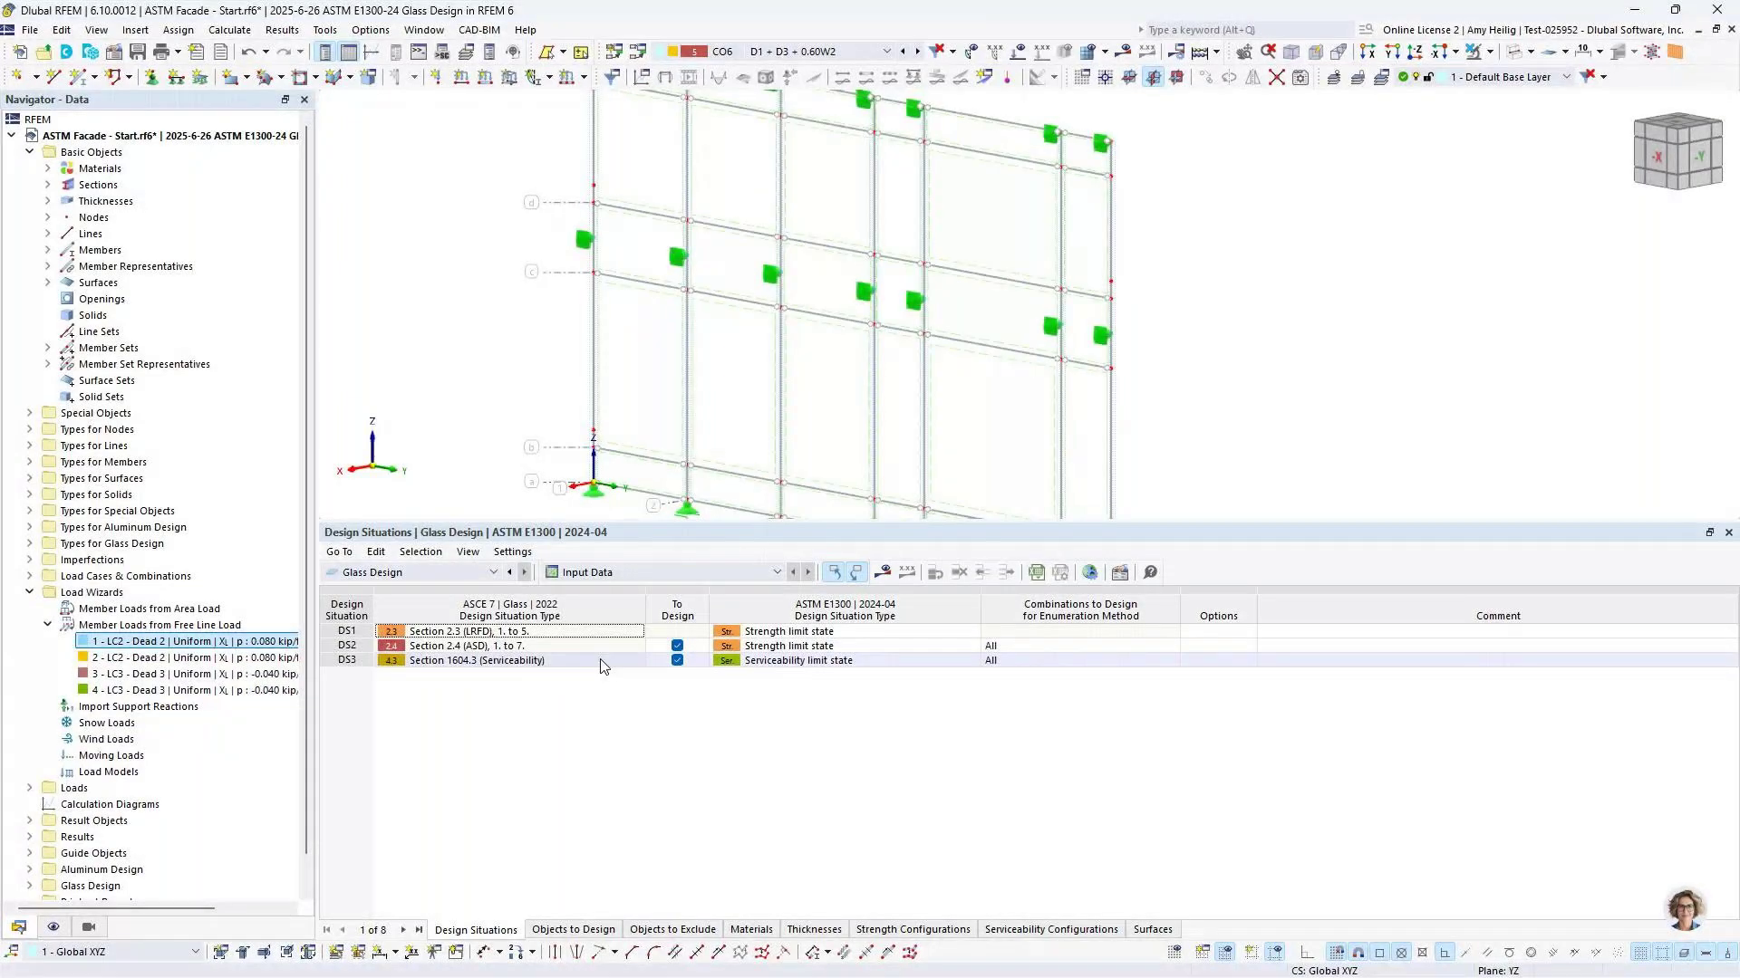
{"action": "left_click", "coordinate": [574, 930]}
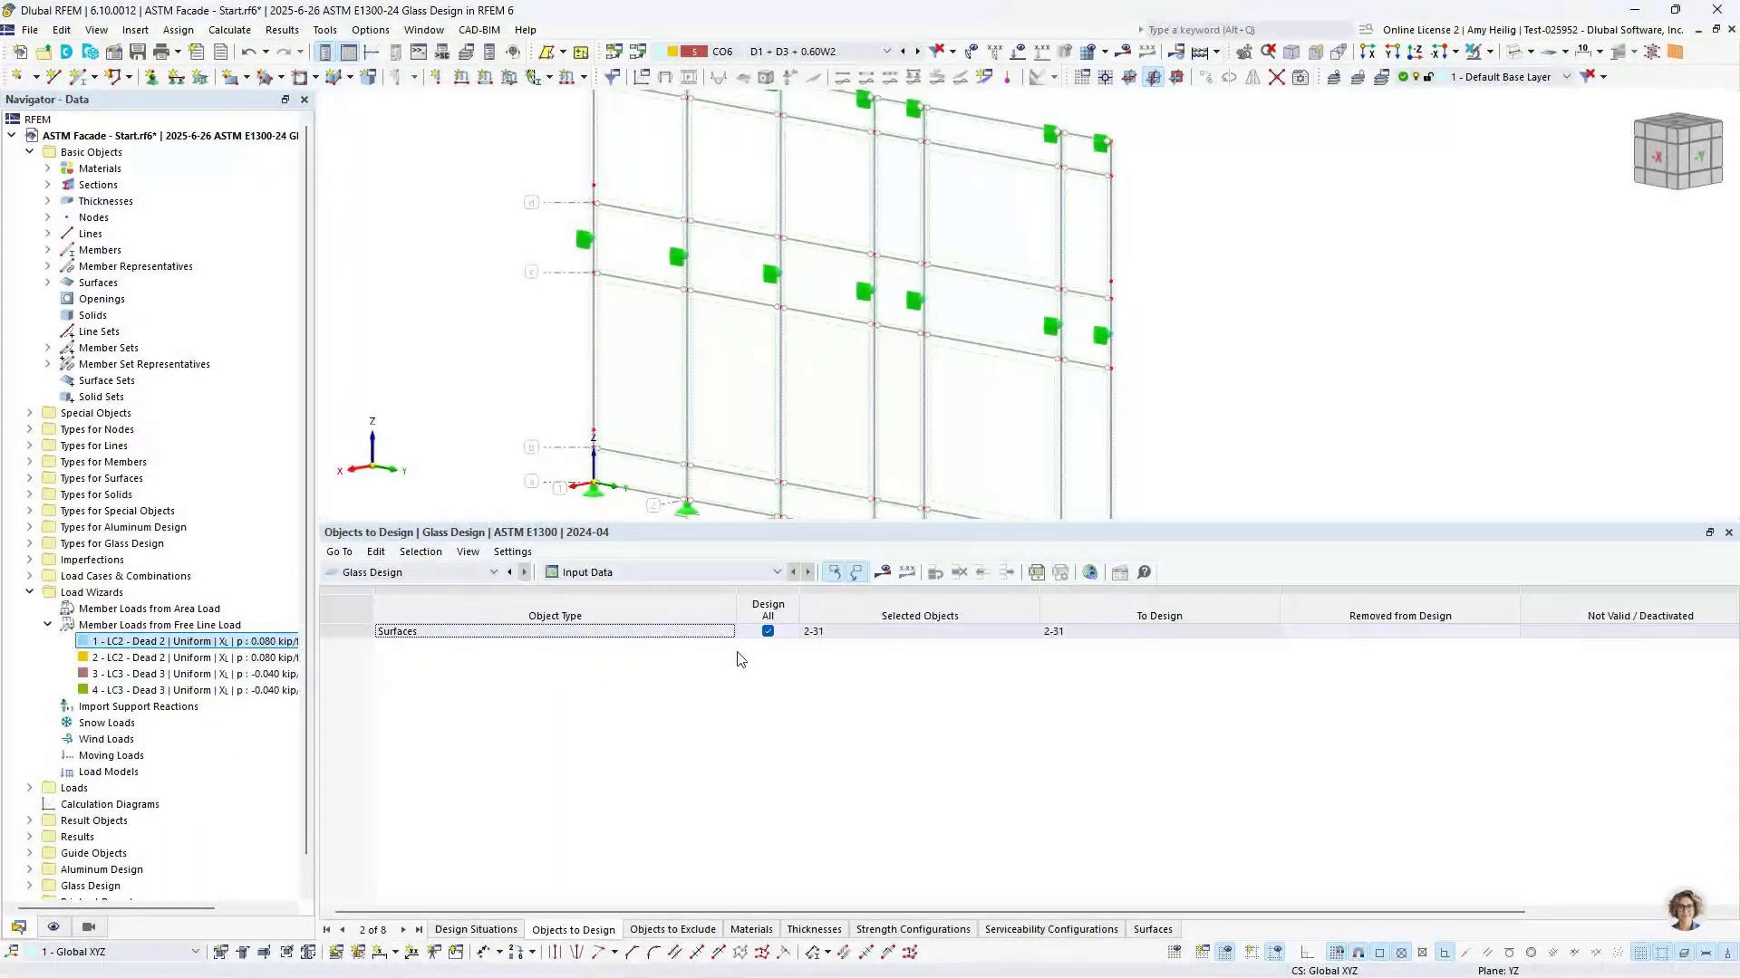
Examine the Aluminum Design situations and the limit state type options for DS2, leaving its setting at Strength limit state (ASD)
{"action": "left_click", "coordinate": [444, 573]}
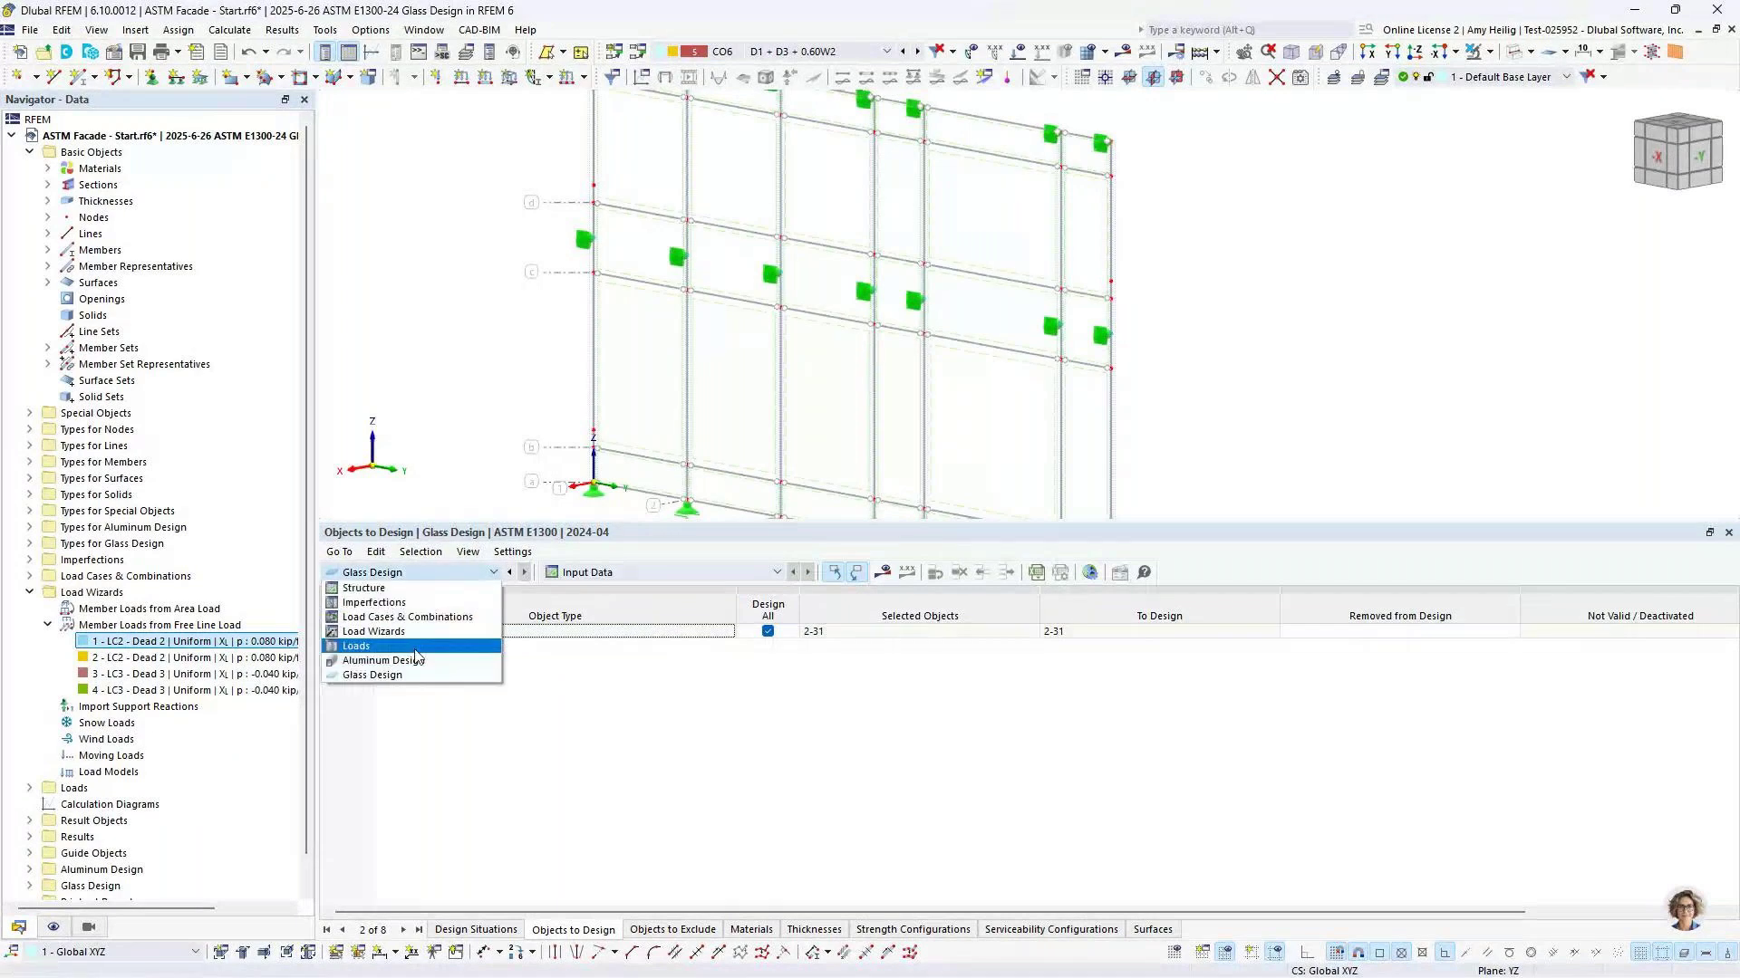
{"action": "left_click", "coordinate": [414, 663]}
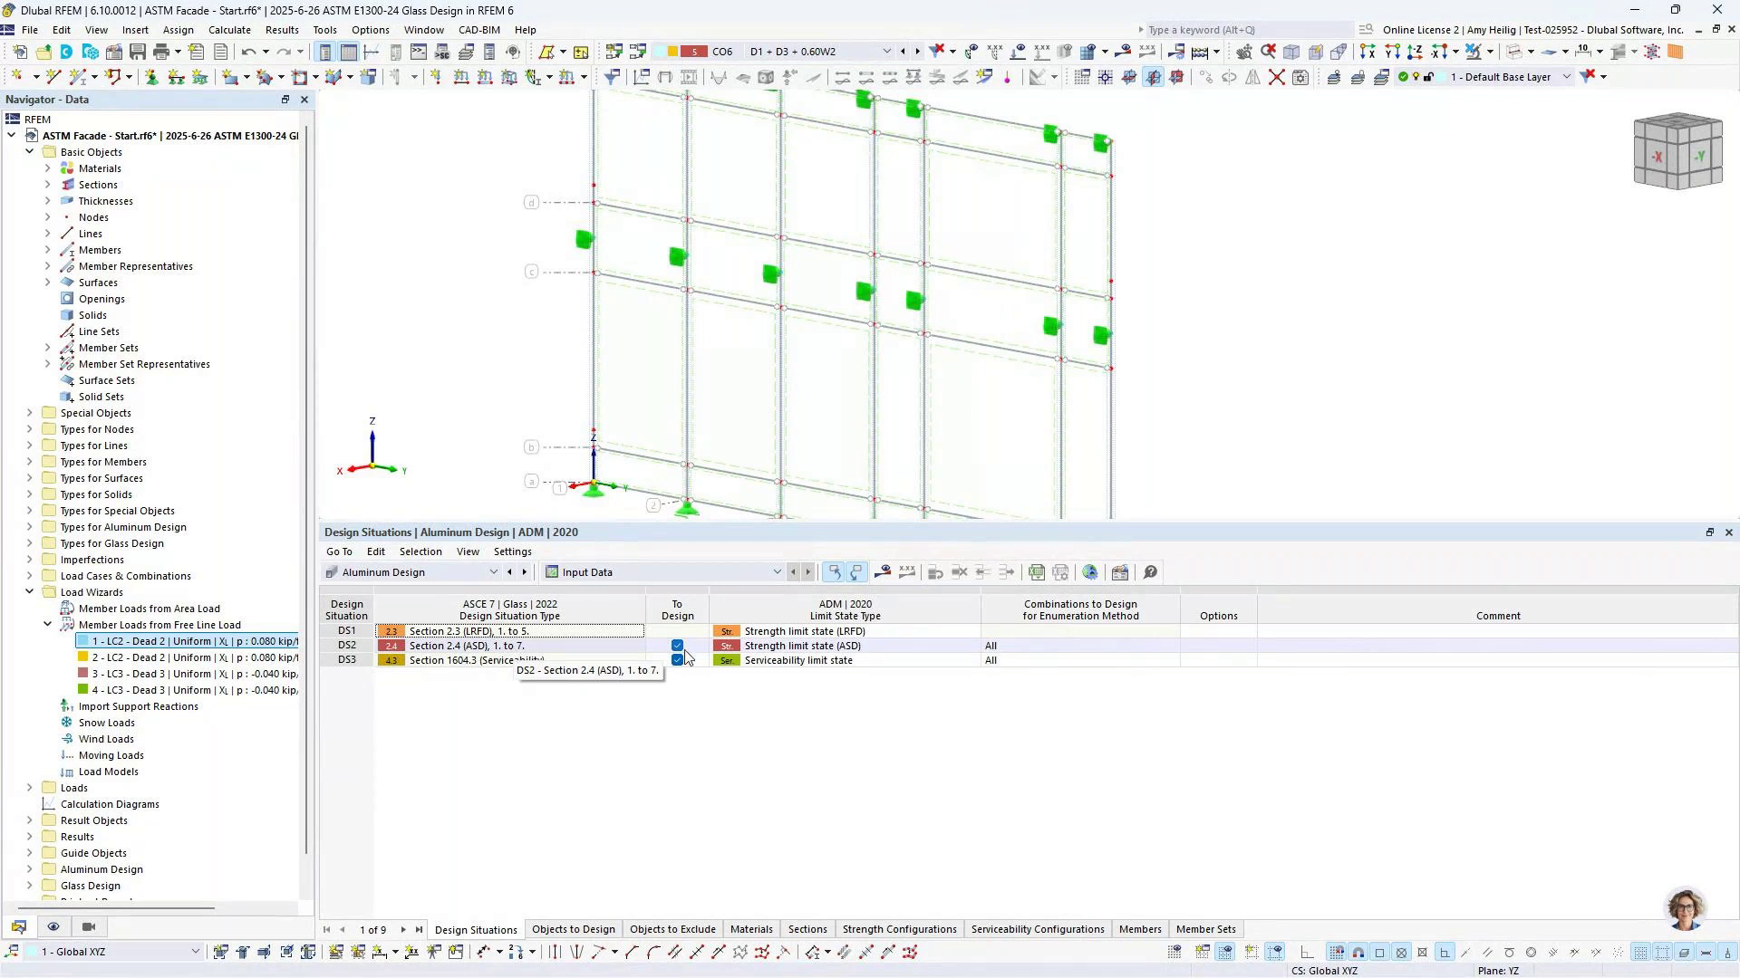
{"action": "left_click", "coordinate": [795, 649]}
{"action": "left_click", "coordinate": [795, 649]}
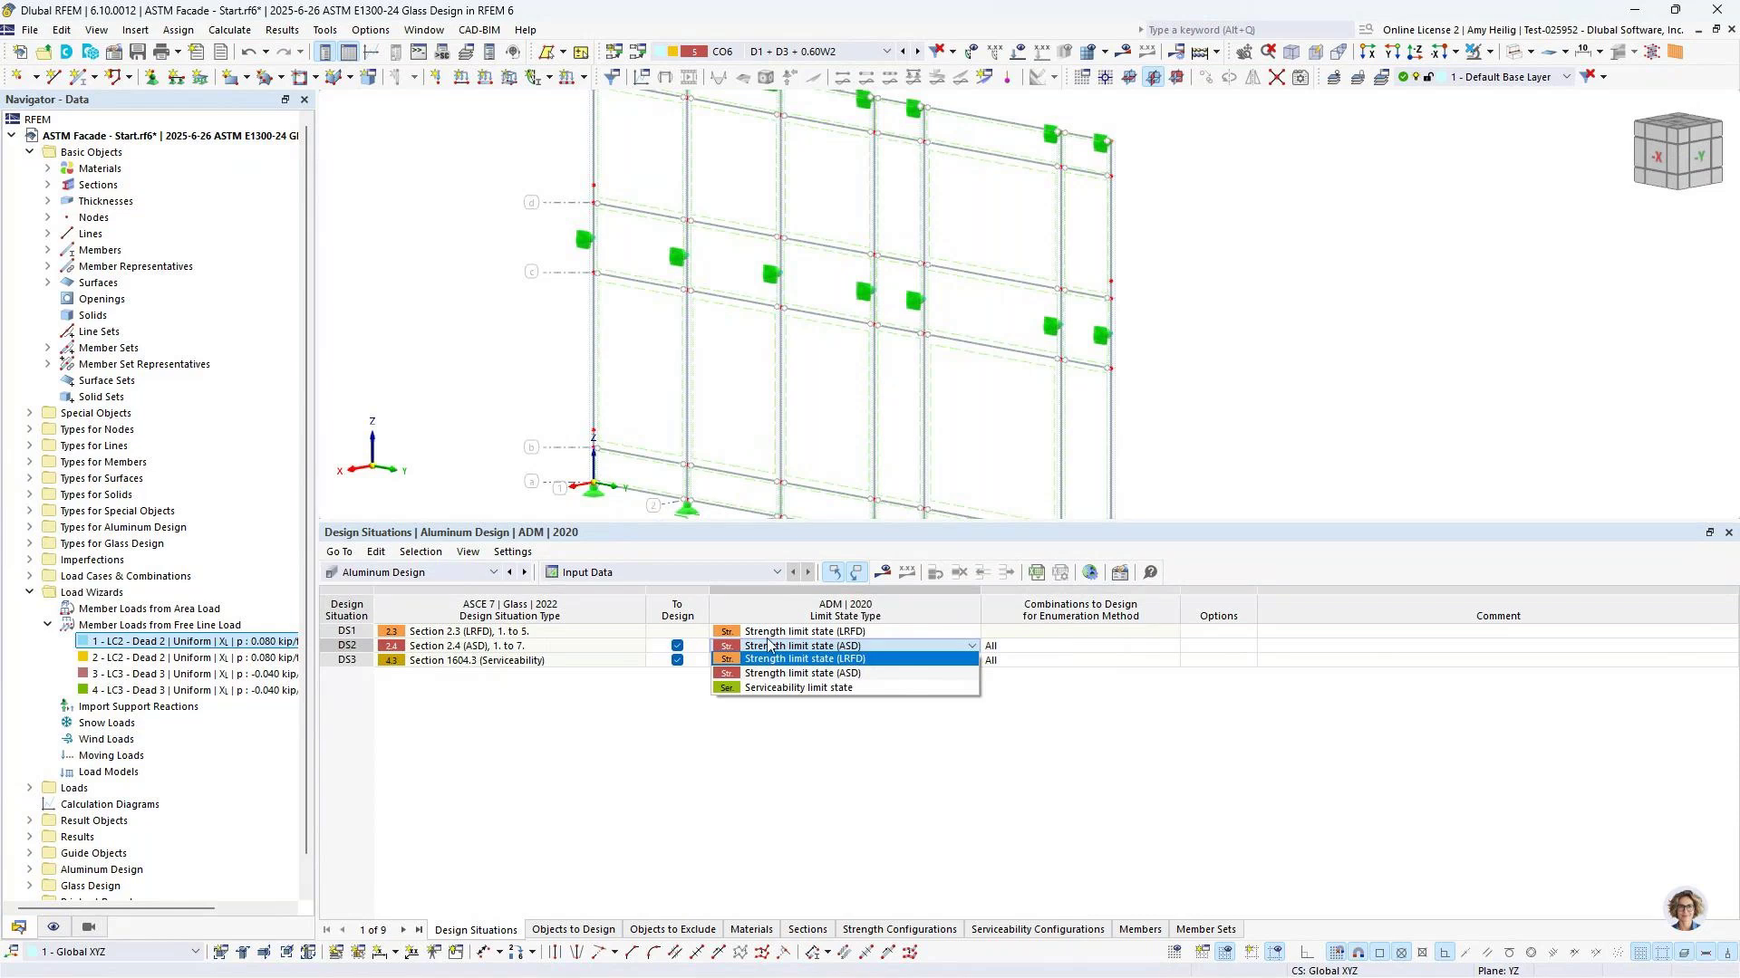
{"action": "left_click", "coordinate": [785, 728]}
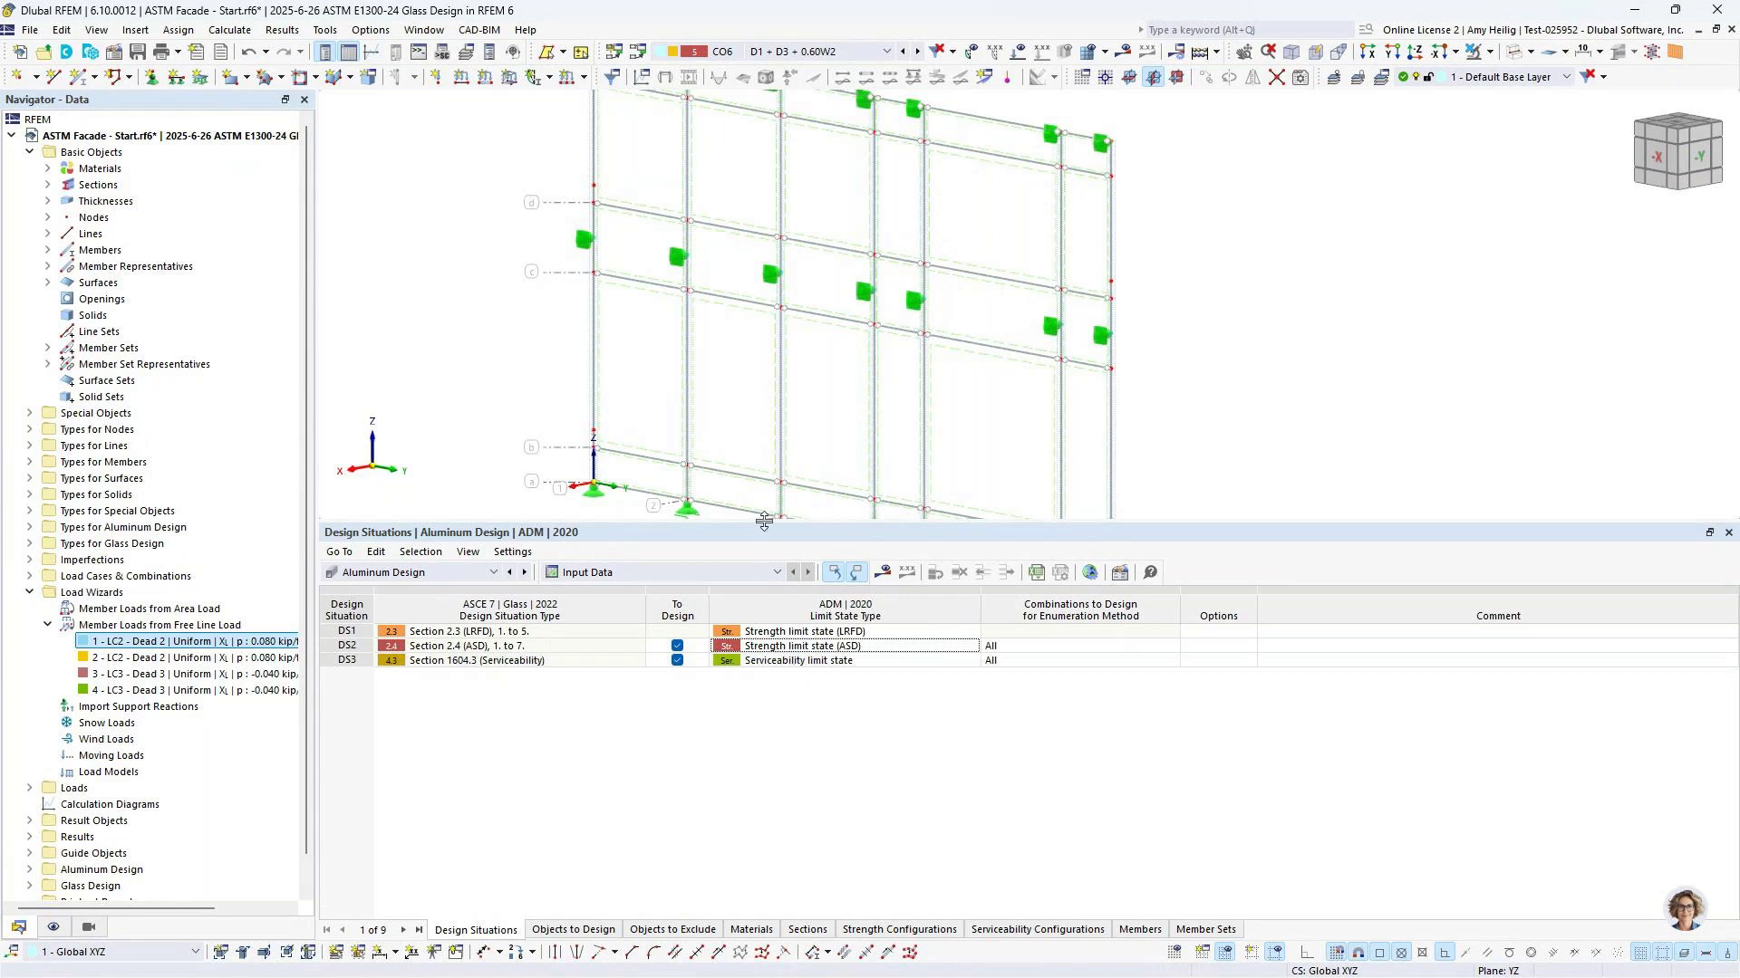
Shrink the table area and run the calculation of the whole model
{"action": "left_click_drag", "start_coordinate": [765, 524], "coordinate": [753, 627]}
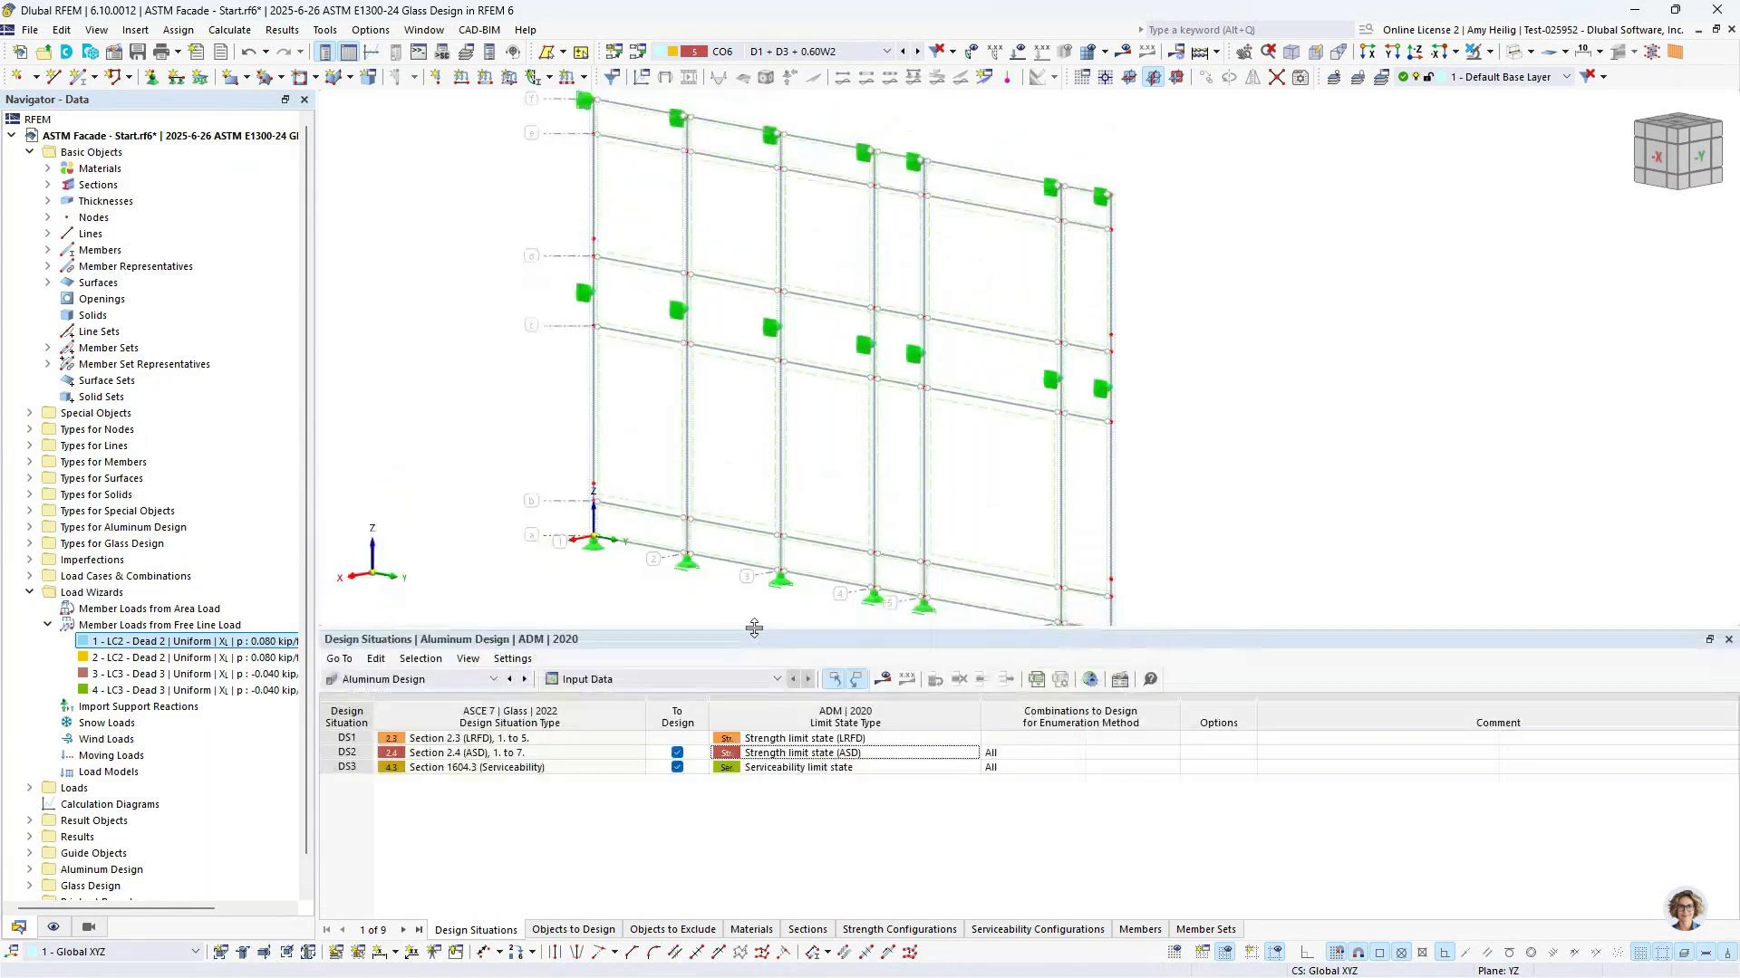
{"action": "left_click", "coordinate": [229, 29]}
{"action": "left_click", "coordinate": [268, 70]}
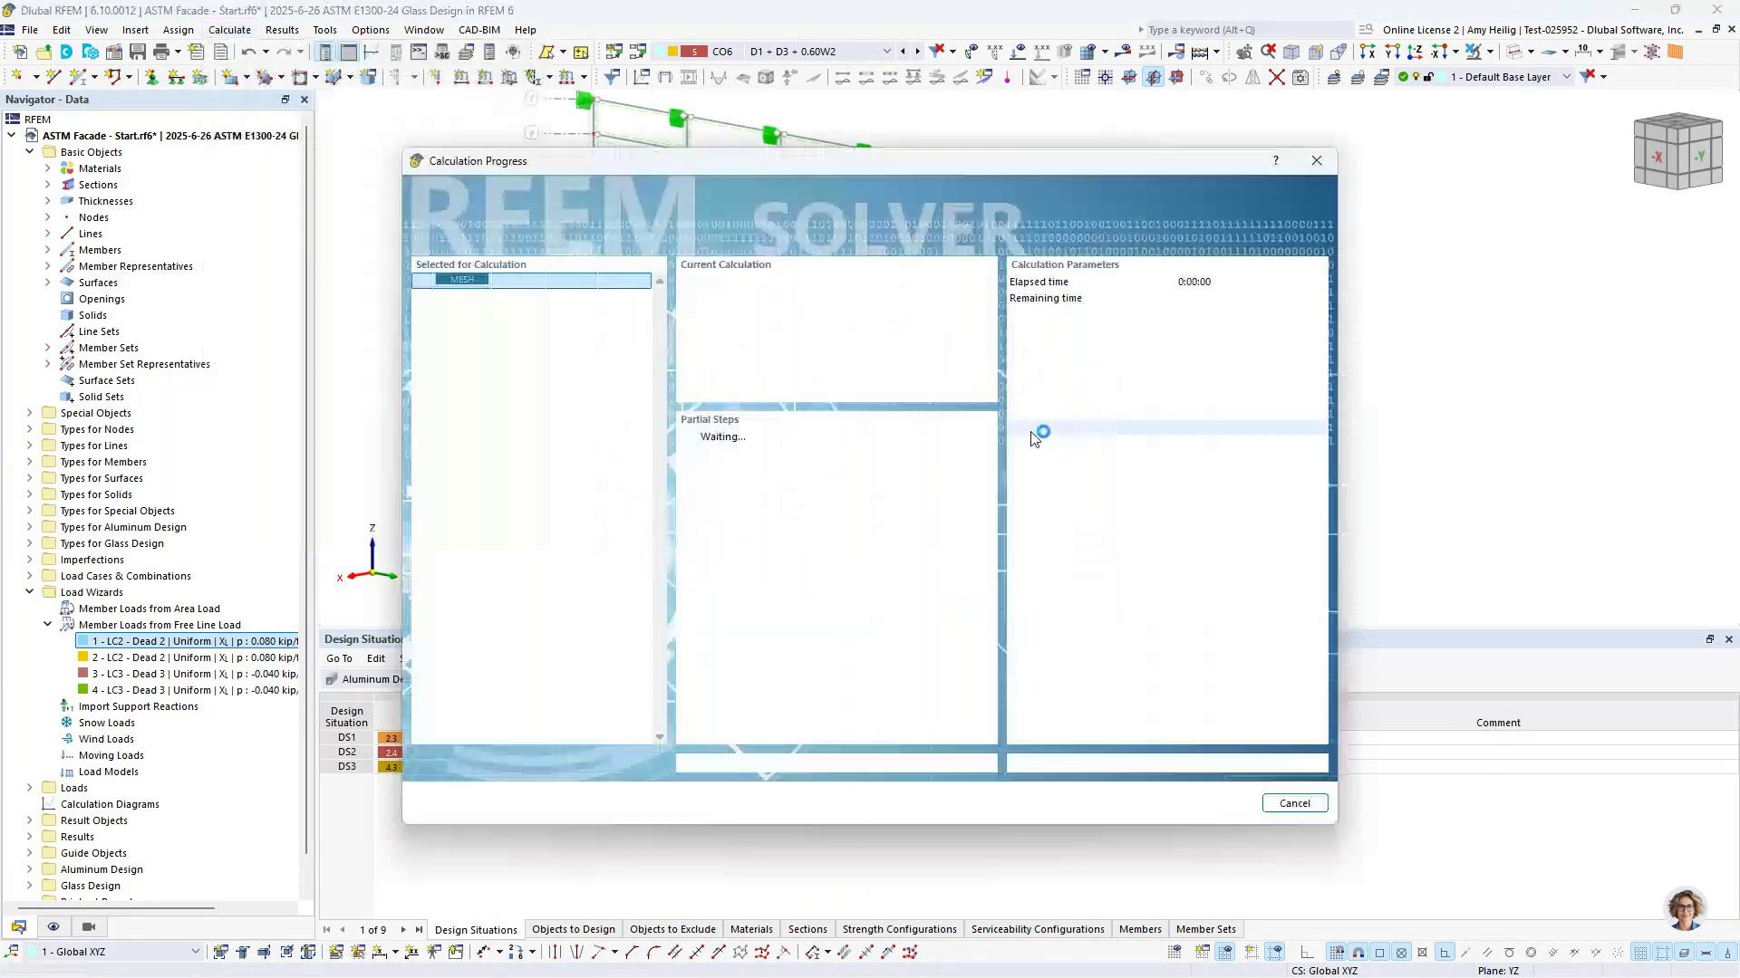
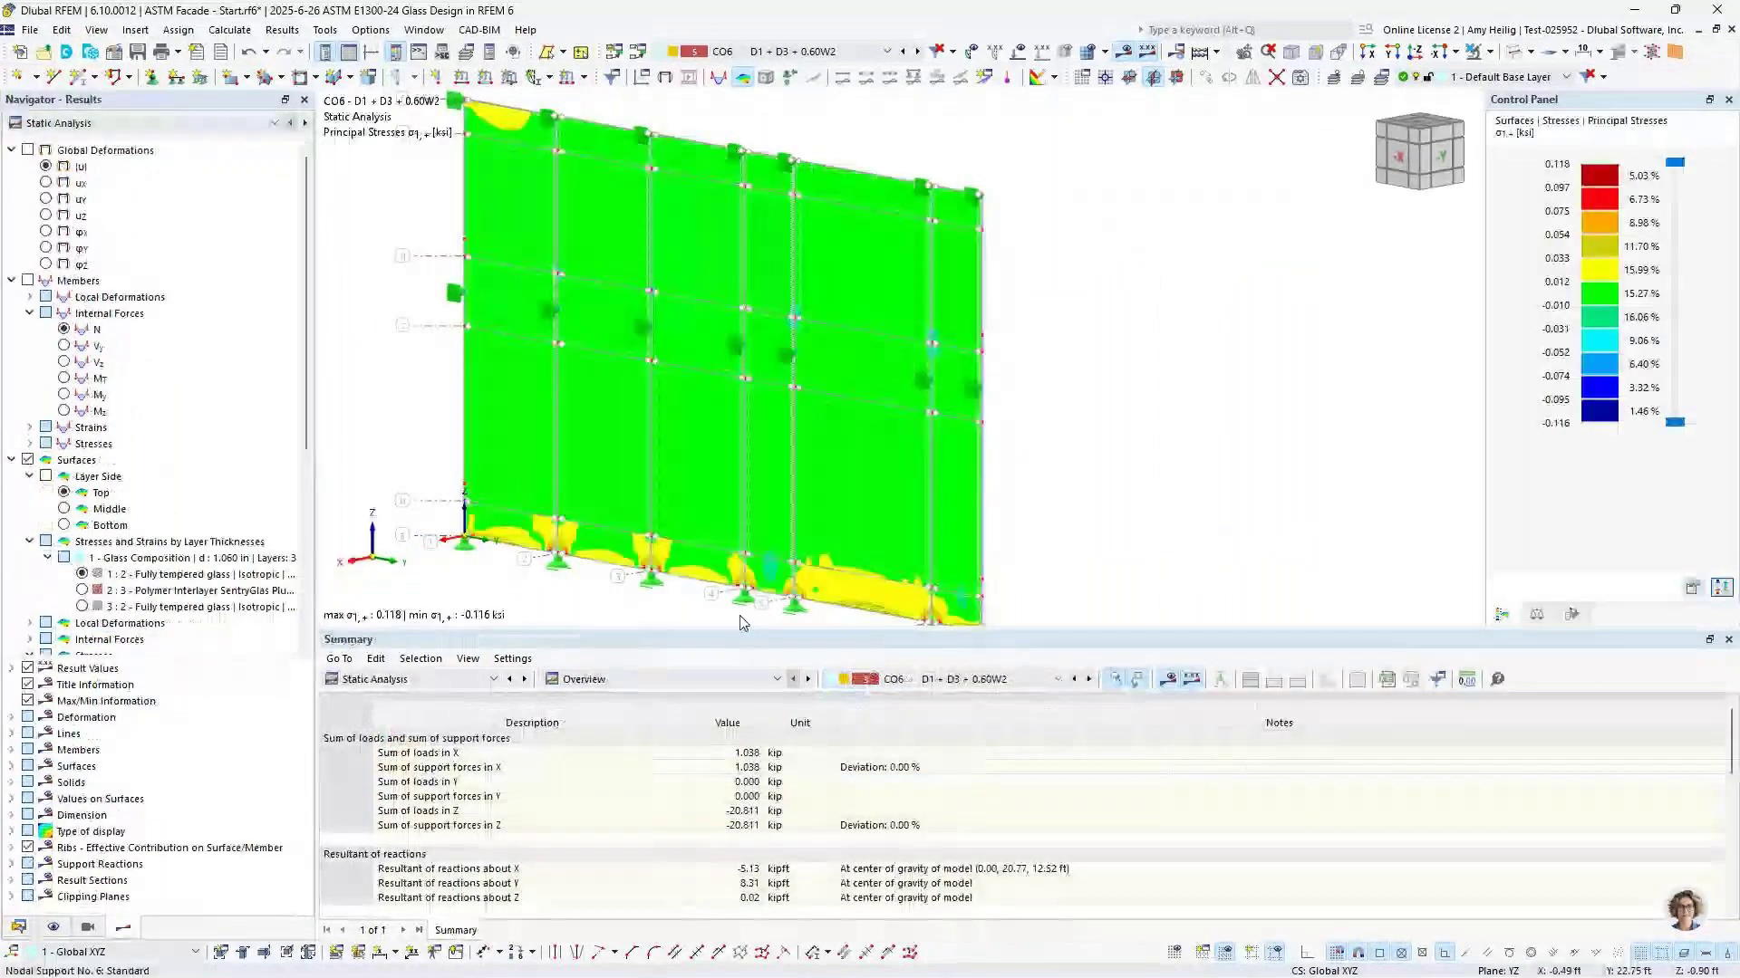
View the facade from the -X direction and list the glass design ratios by surface, filtered to ratios greater than 0
{"action": "left_click", "coordinate": [1400, 158]}
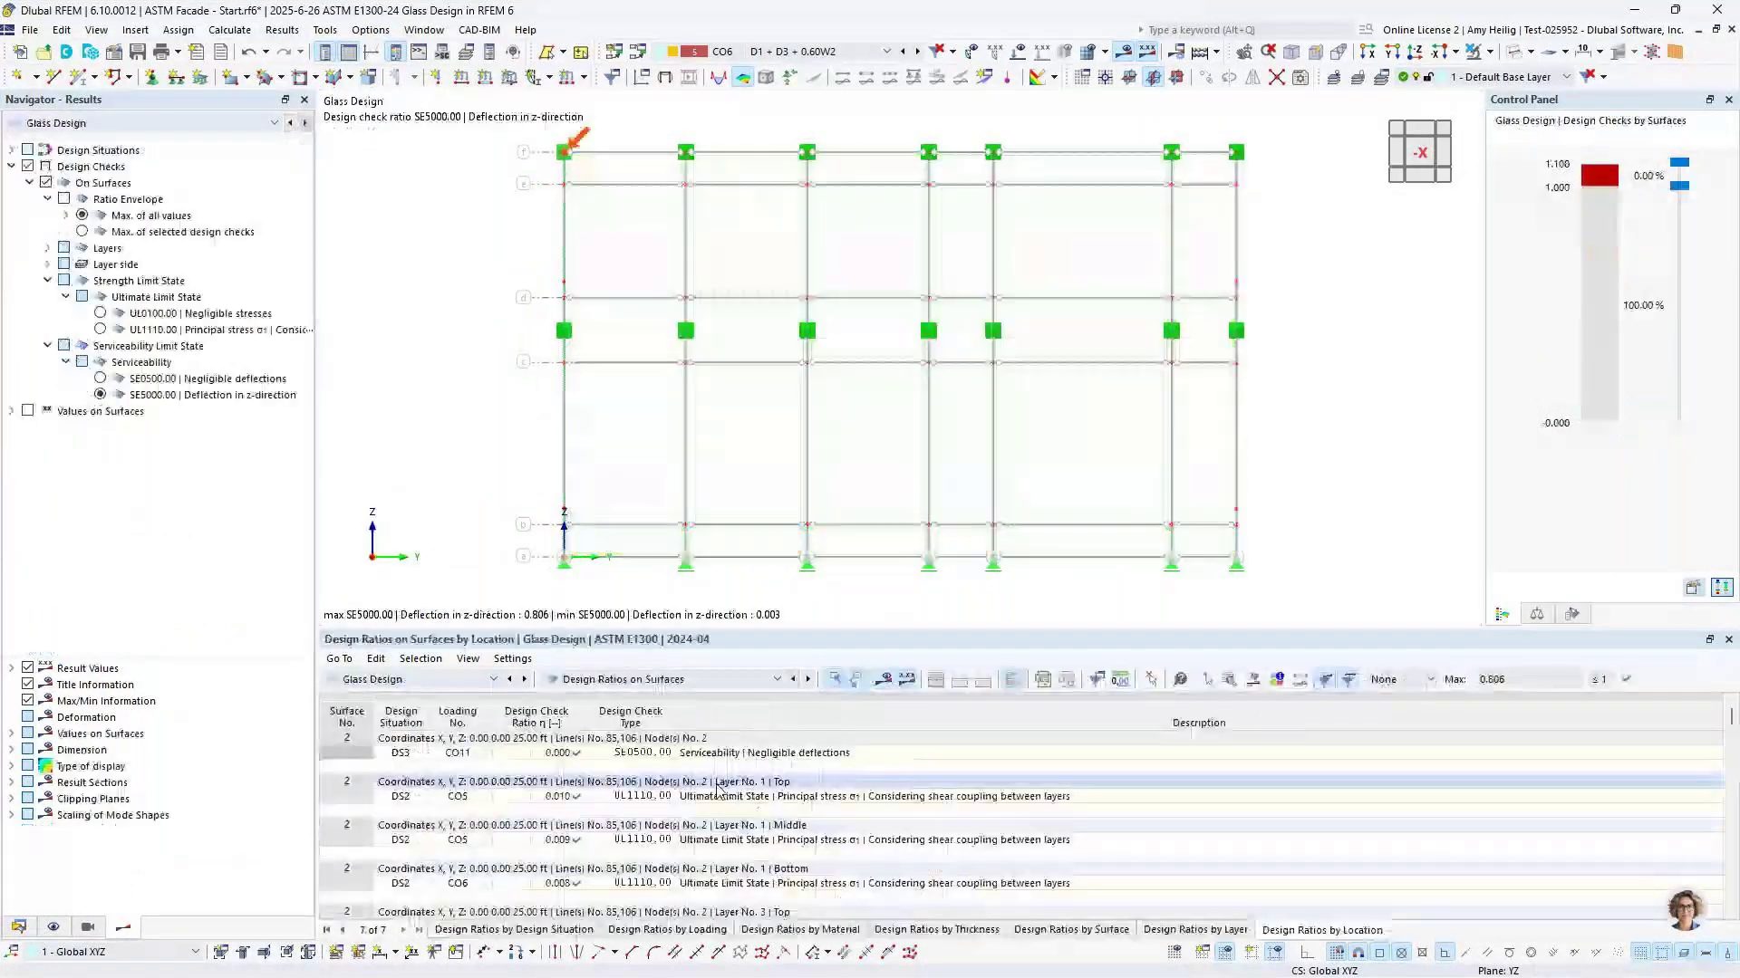
{"action": "left_click", "coordinate": [1071, 930]}
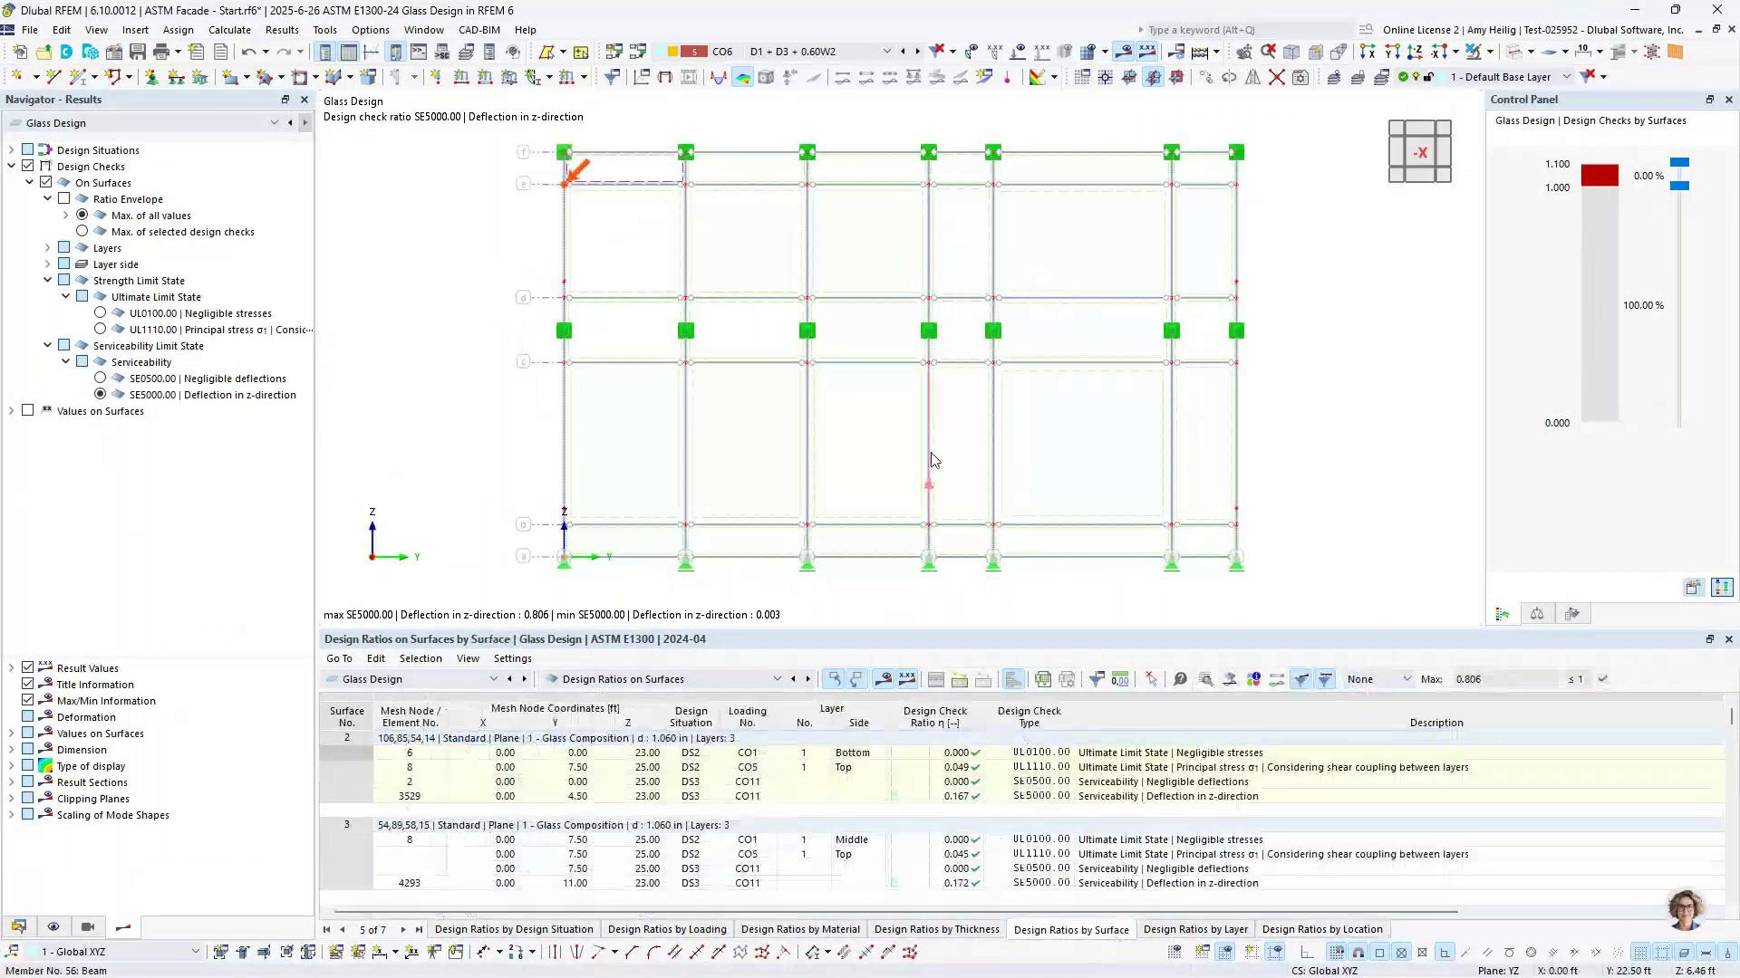
{"action": "left_click", "coordinate": [1396, 681]}
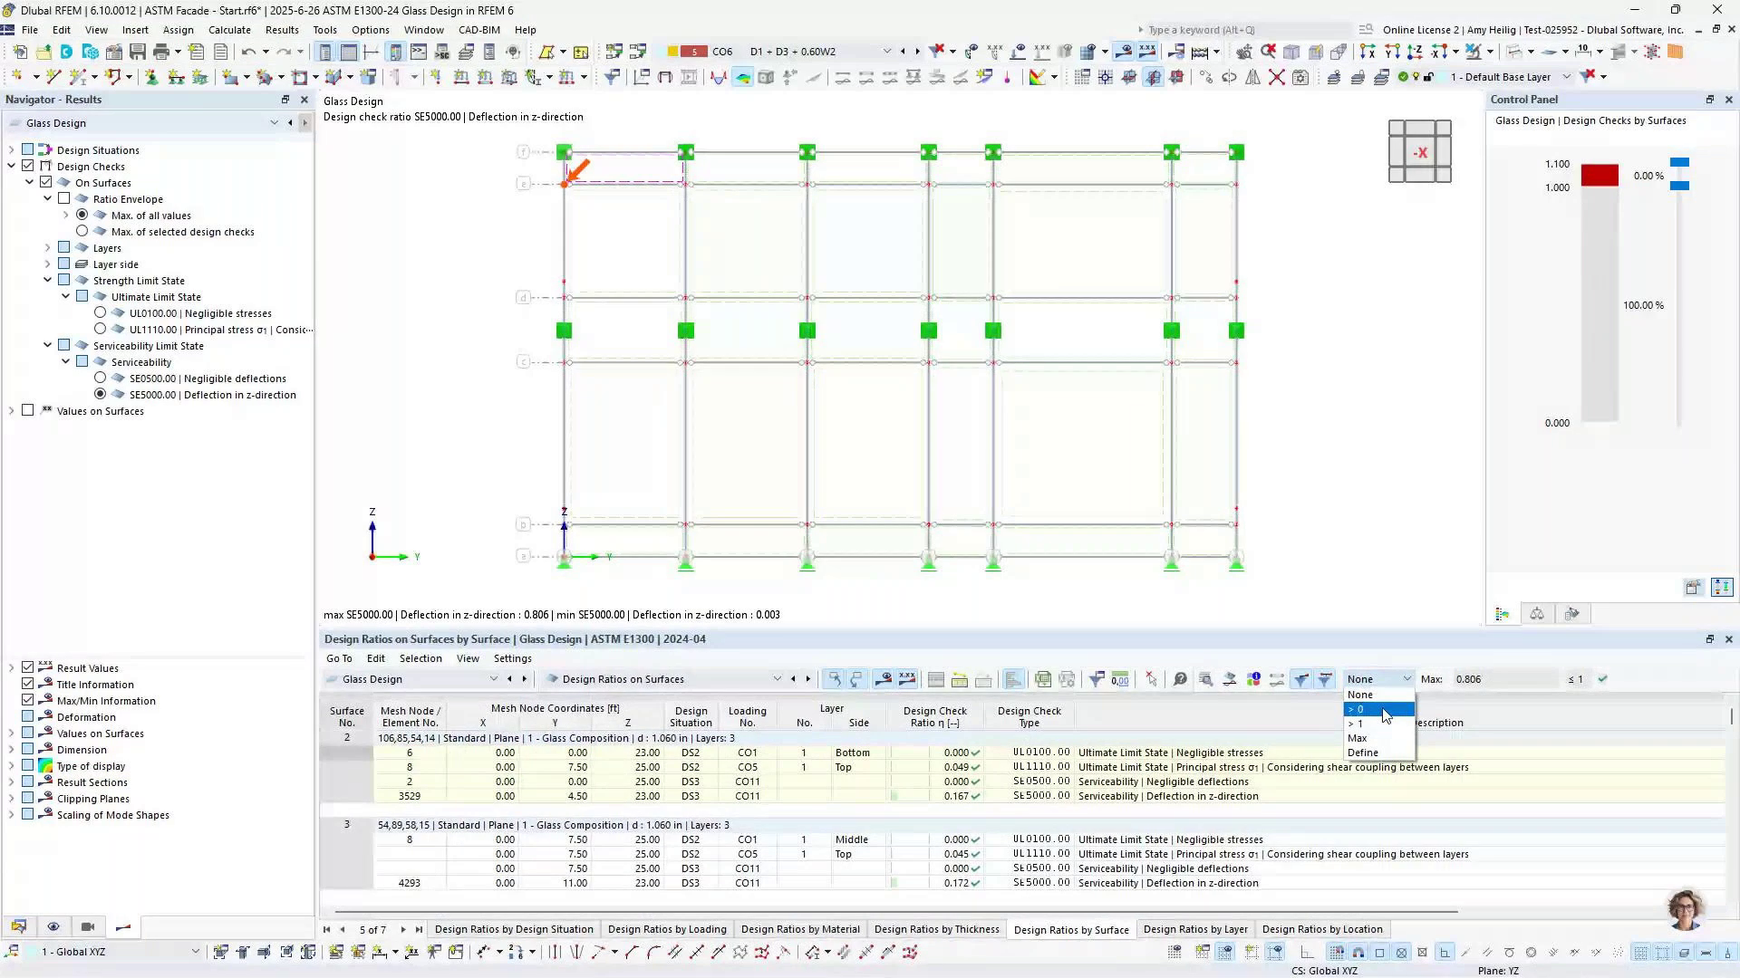
{"action": "left_click", "coordinate": [1382, 711]}
{"action": "left_click_drag", "start_coordinate": [1174, 628], "coordinate": [1180, 553]}
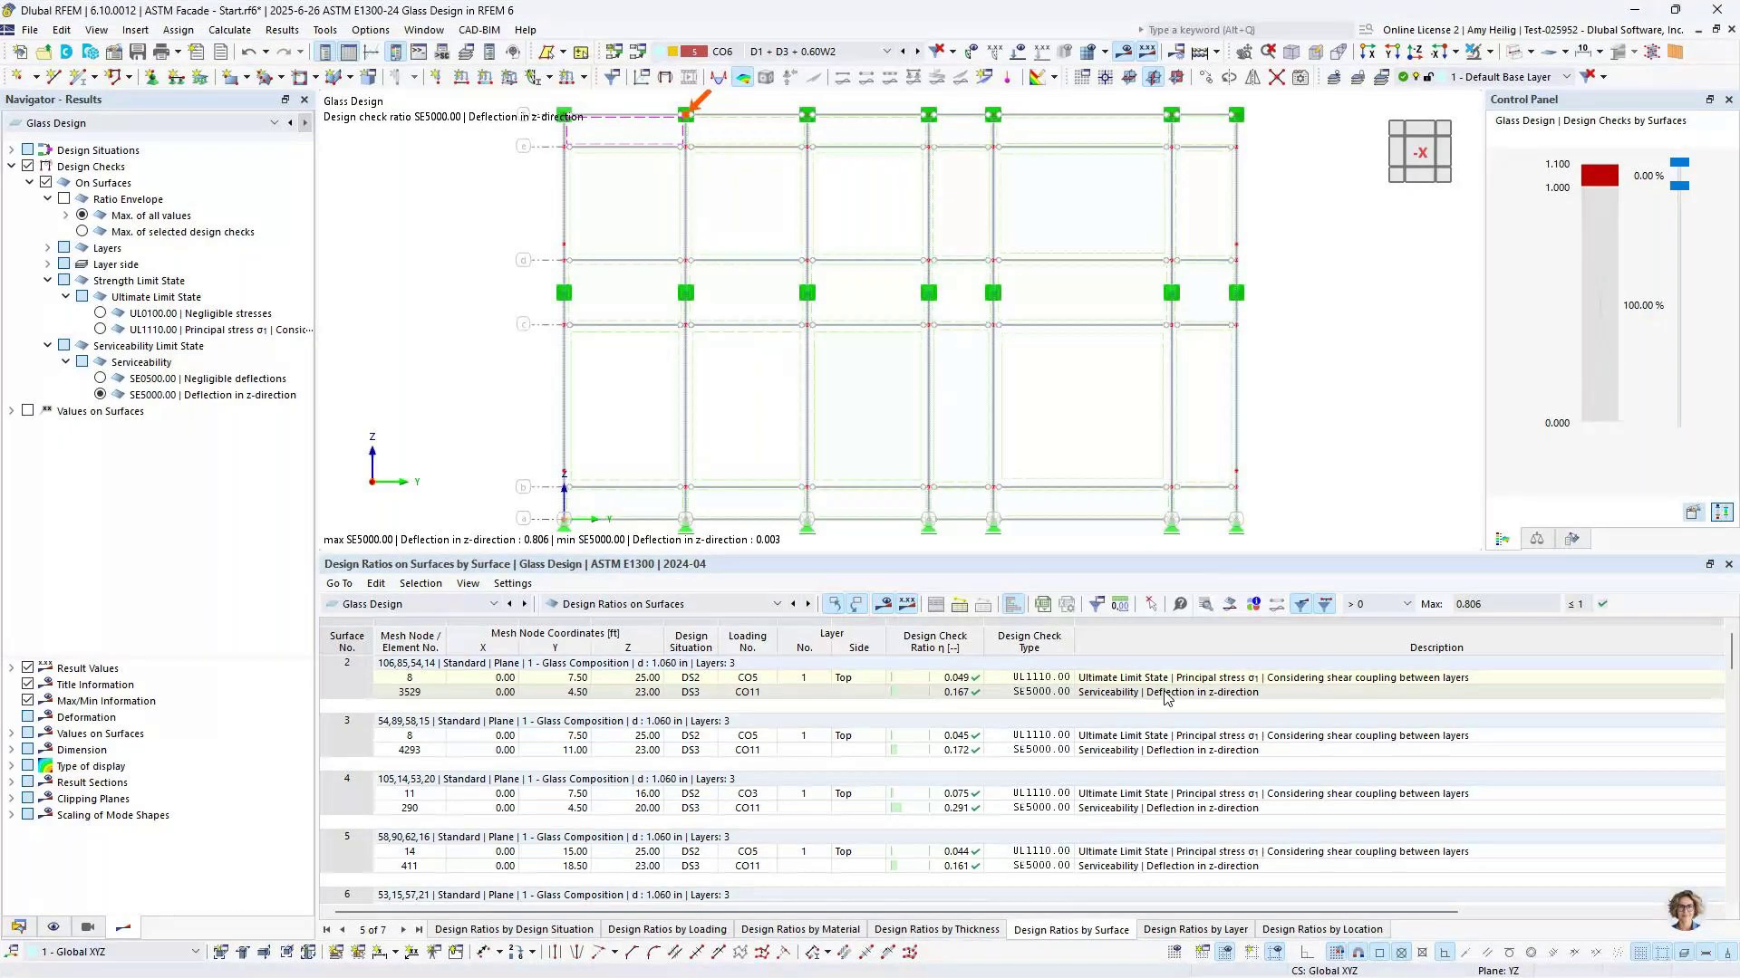
Locate the governing principal stress and z-deflection check points of glass surfaces 2 and 3 on the model
{"action": "left_click", "coordinate": [1167, 694]}
{"action": "left_click", "coordinate": [1145, 737]}
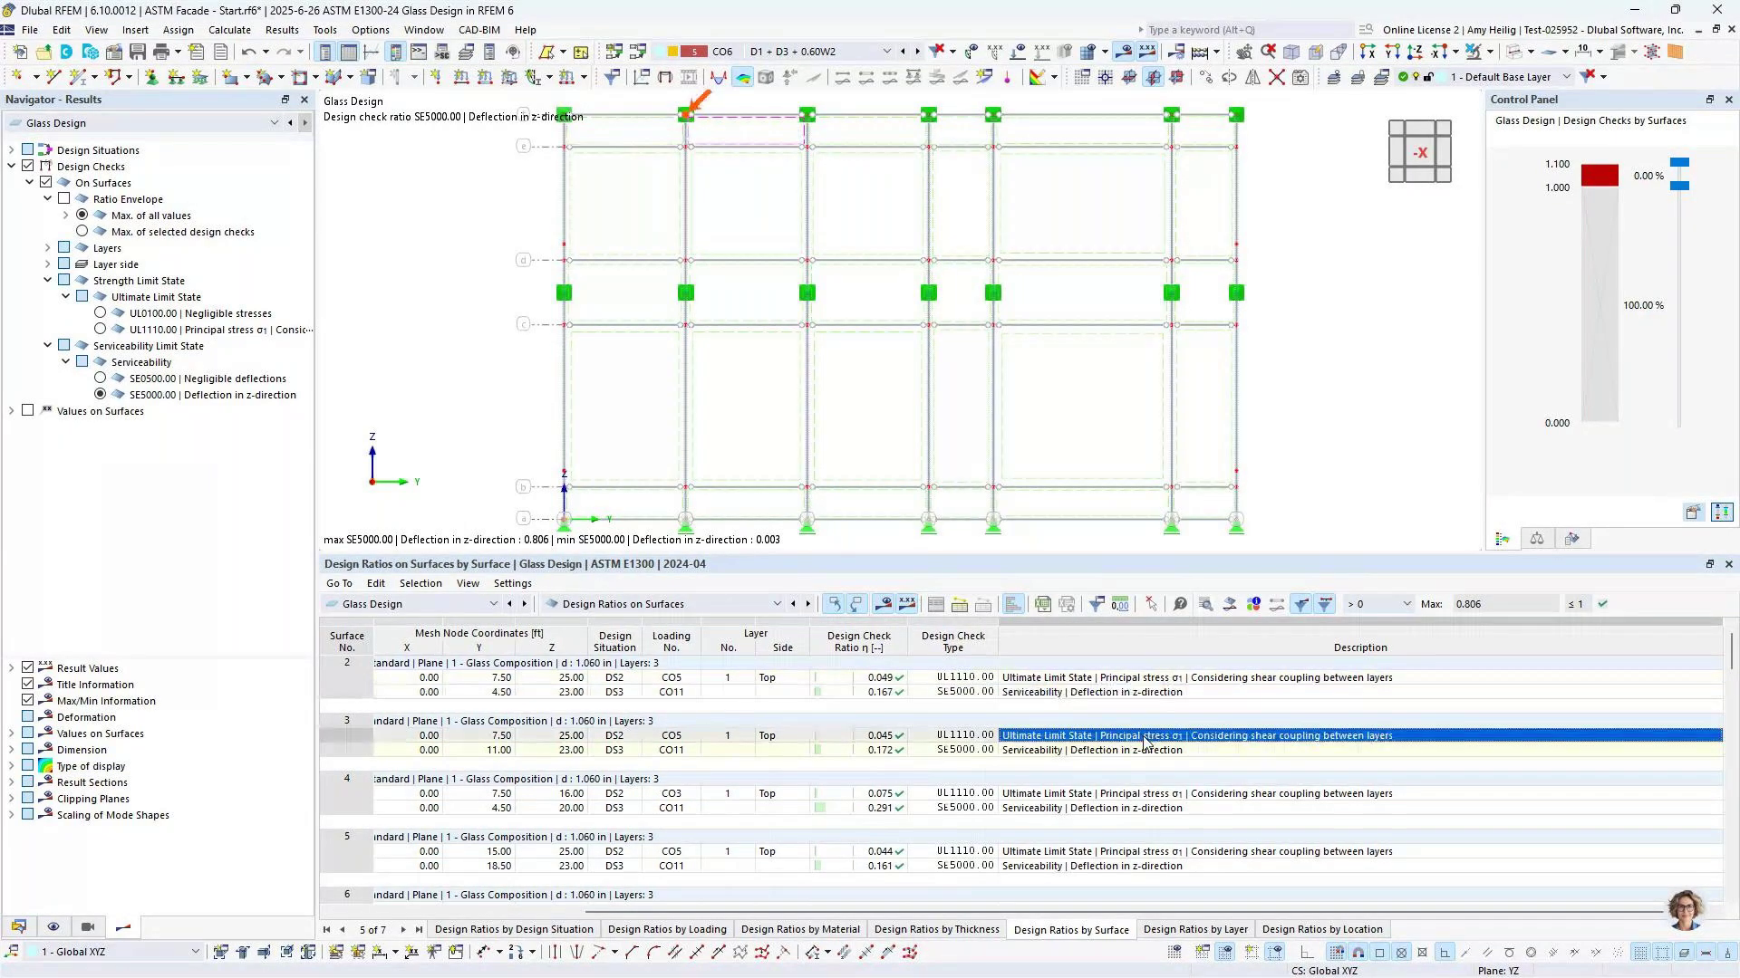
{"action": "left_click", "coordinate": [1145, 750]}
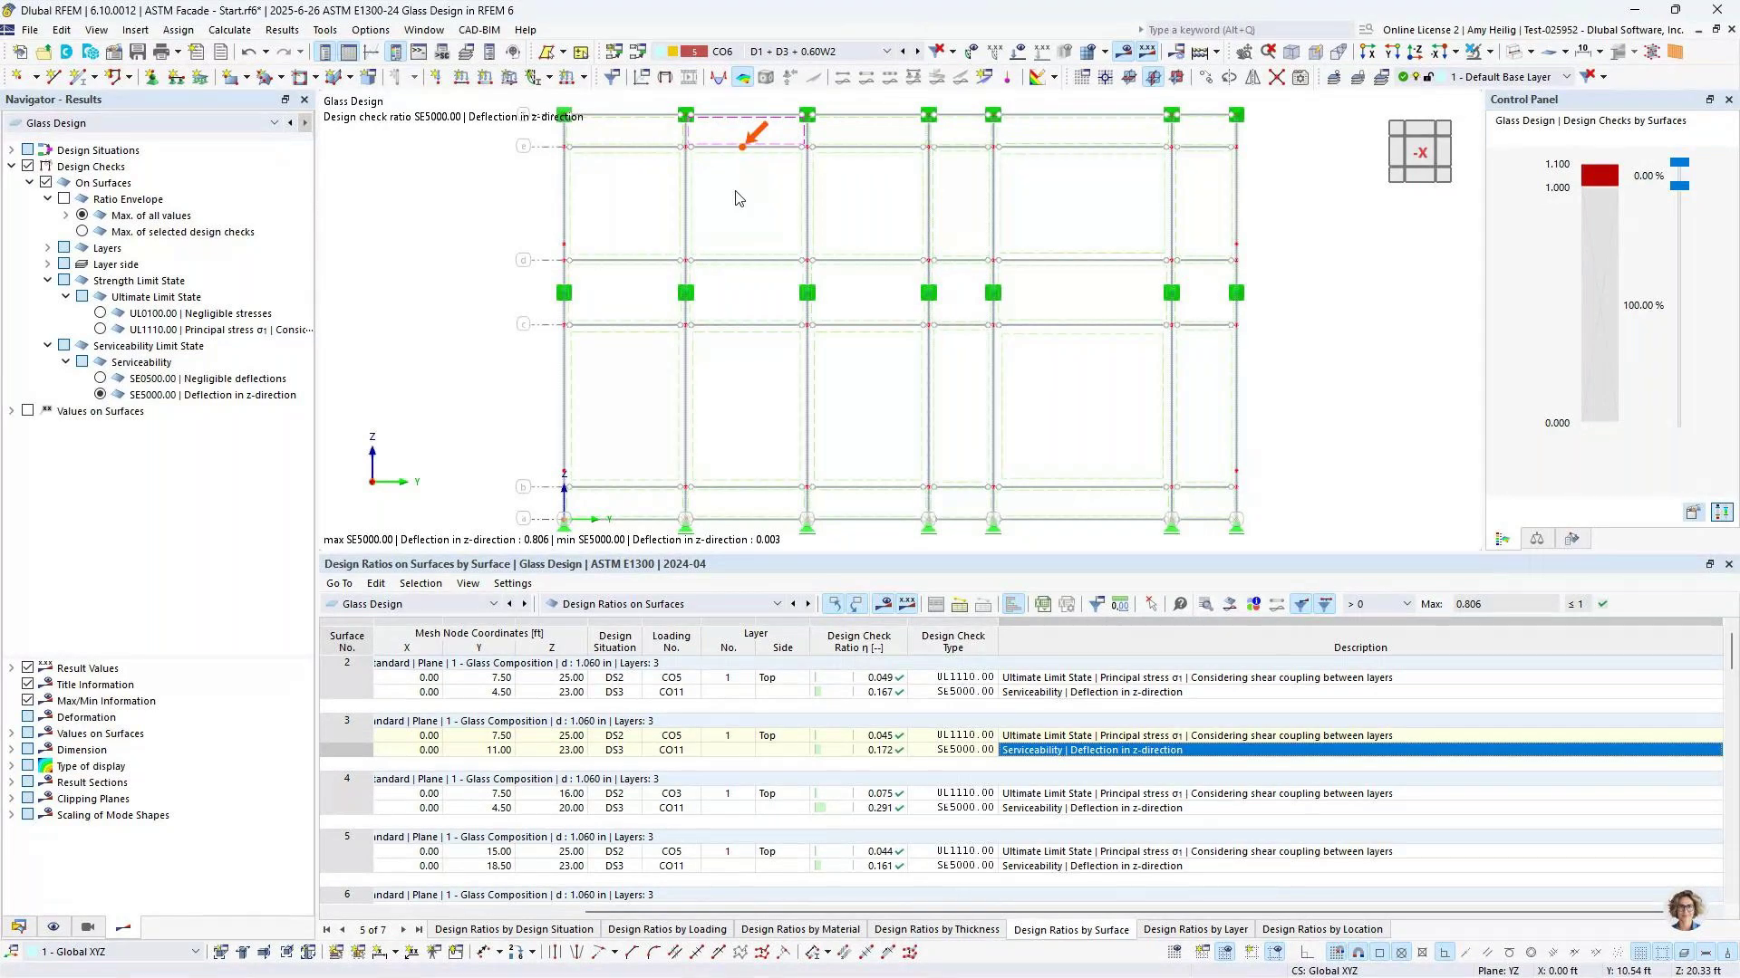
Switch to the aluminum design results and compare the design ratios listed by member with those by member set
{"action": "left_click", "coordinate": [1003, 352]}
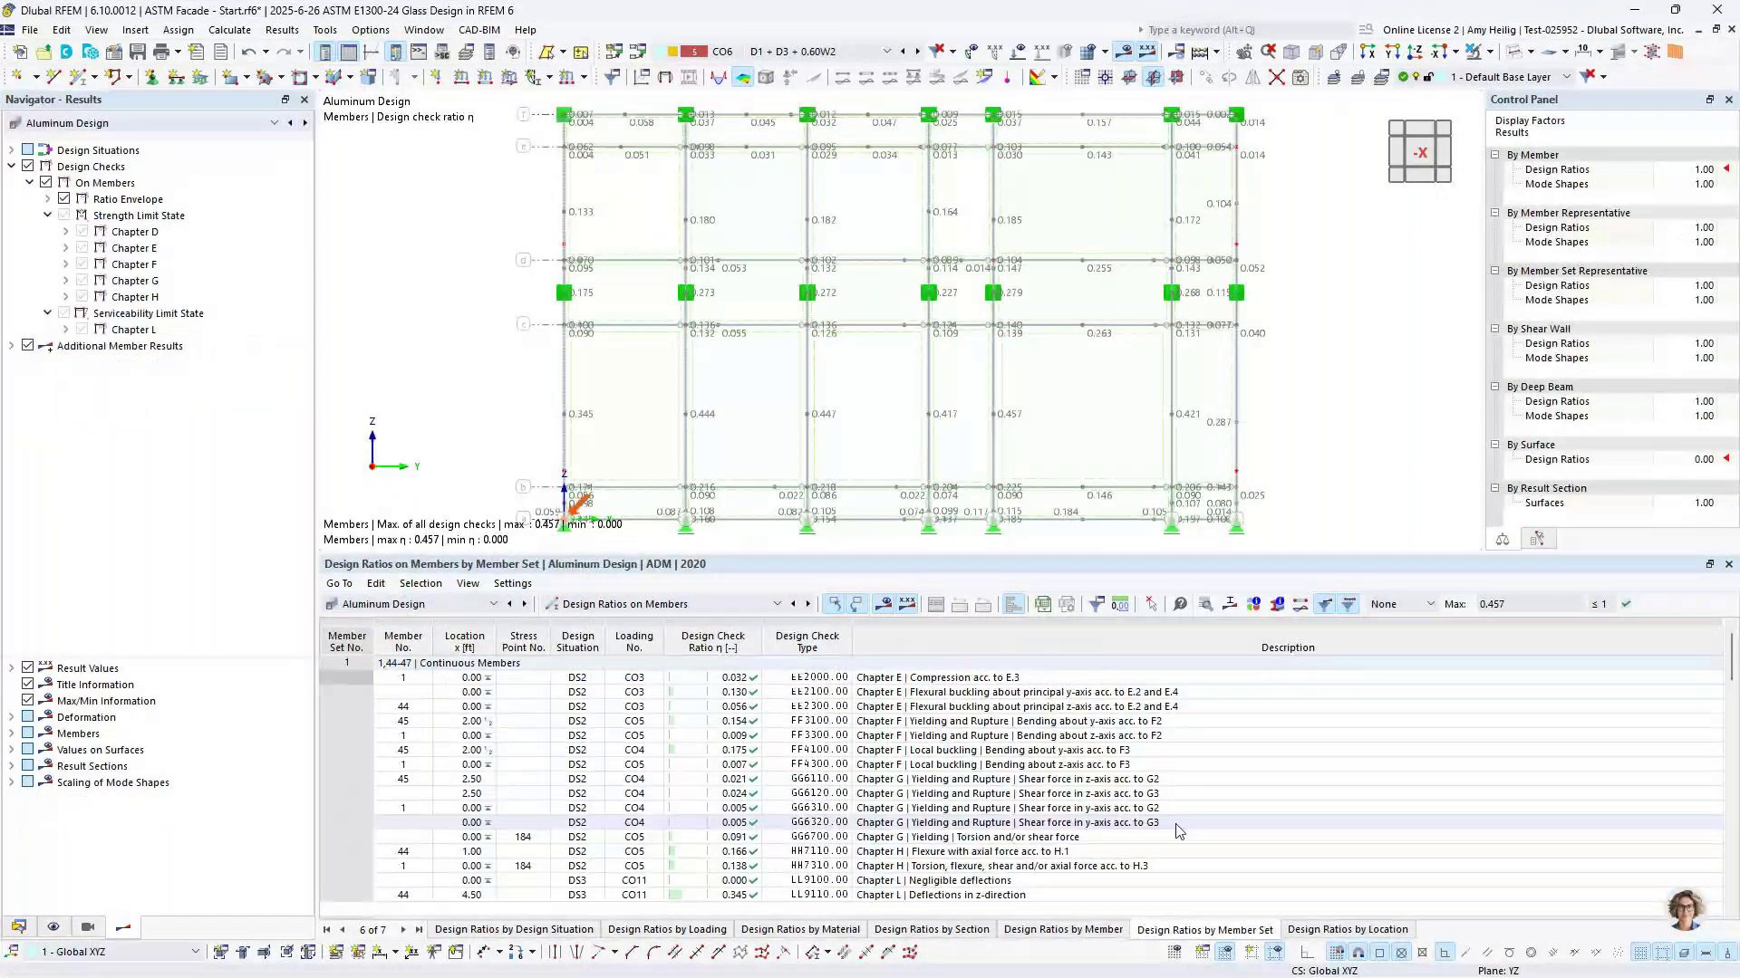
{"action": "scroll", "coordinate": [1107, 410], "scroll_direction": "down", "scroll_amount": 2}
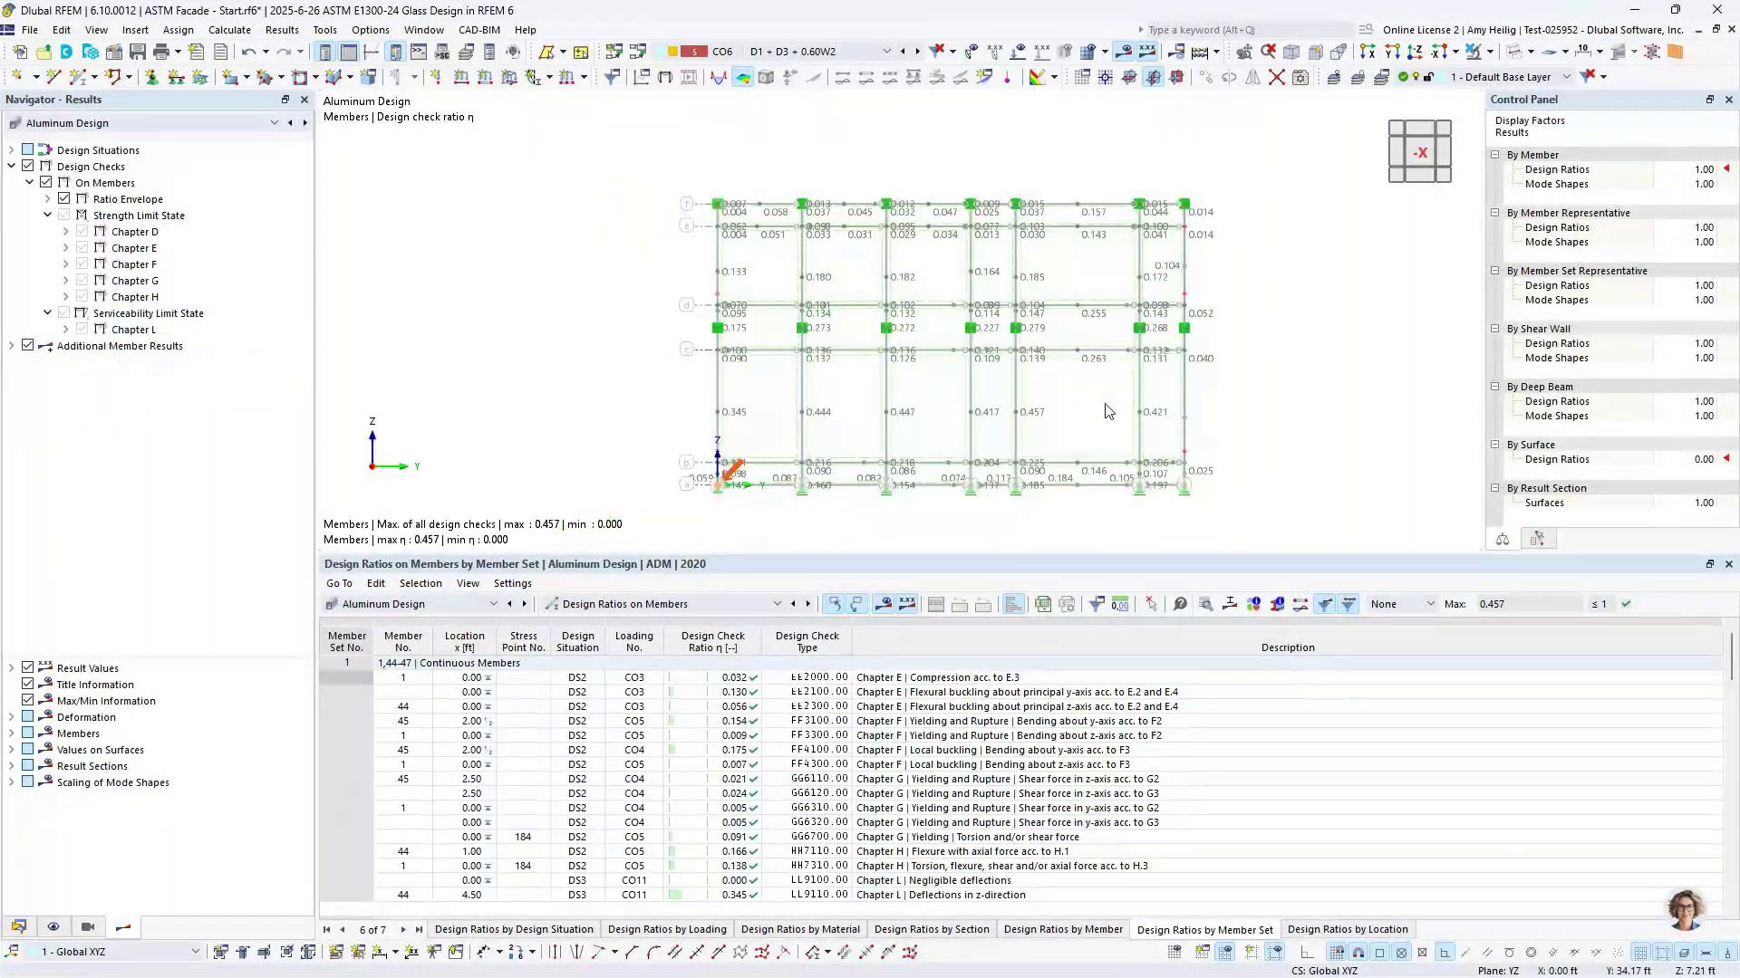
{"action": "middle_click_drag", "start_coordinate": [1107, 410], "coordinate": [992, 437], "text": "ctrl"}
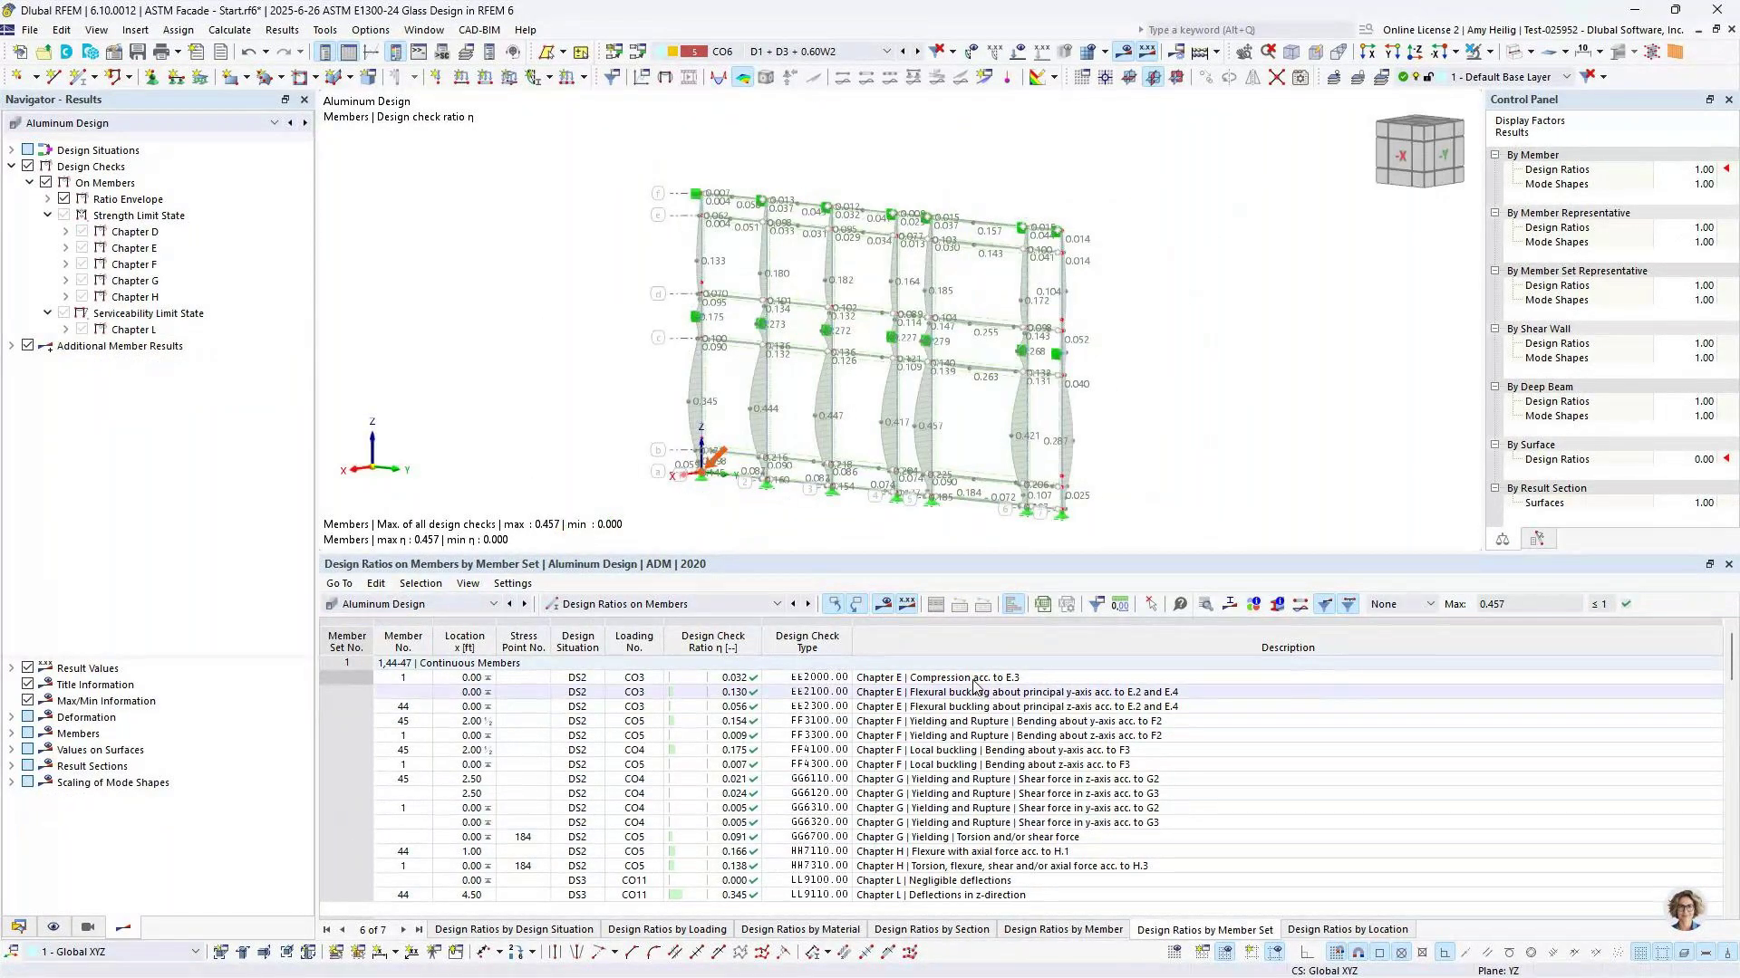
{"action": "left_click", "coordinate": [1062, 930]}
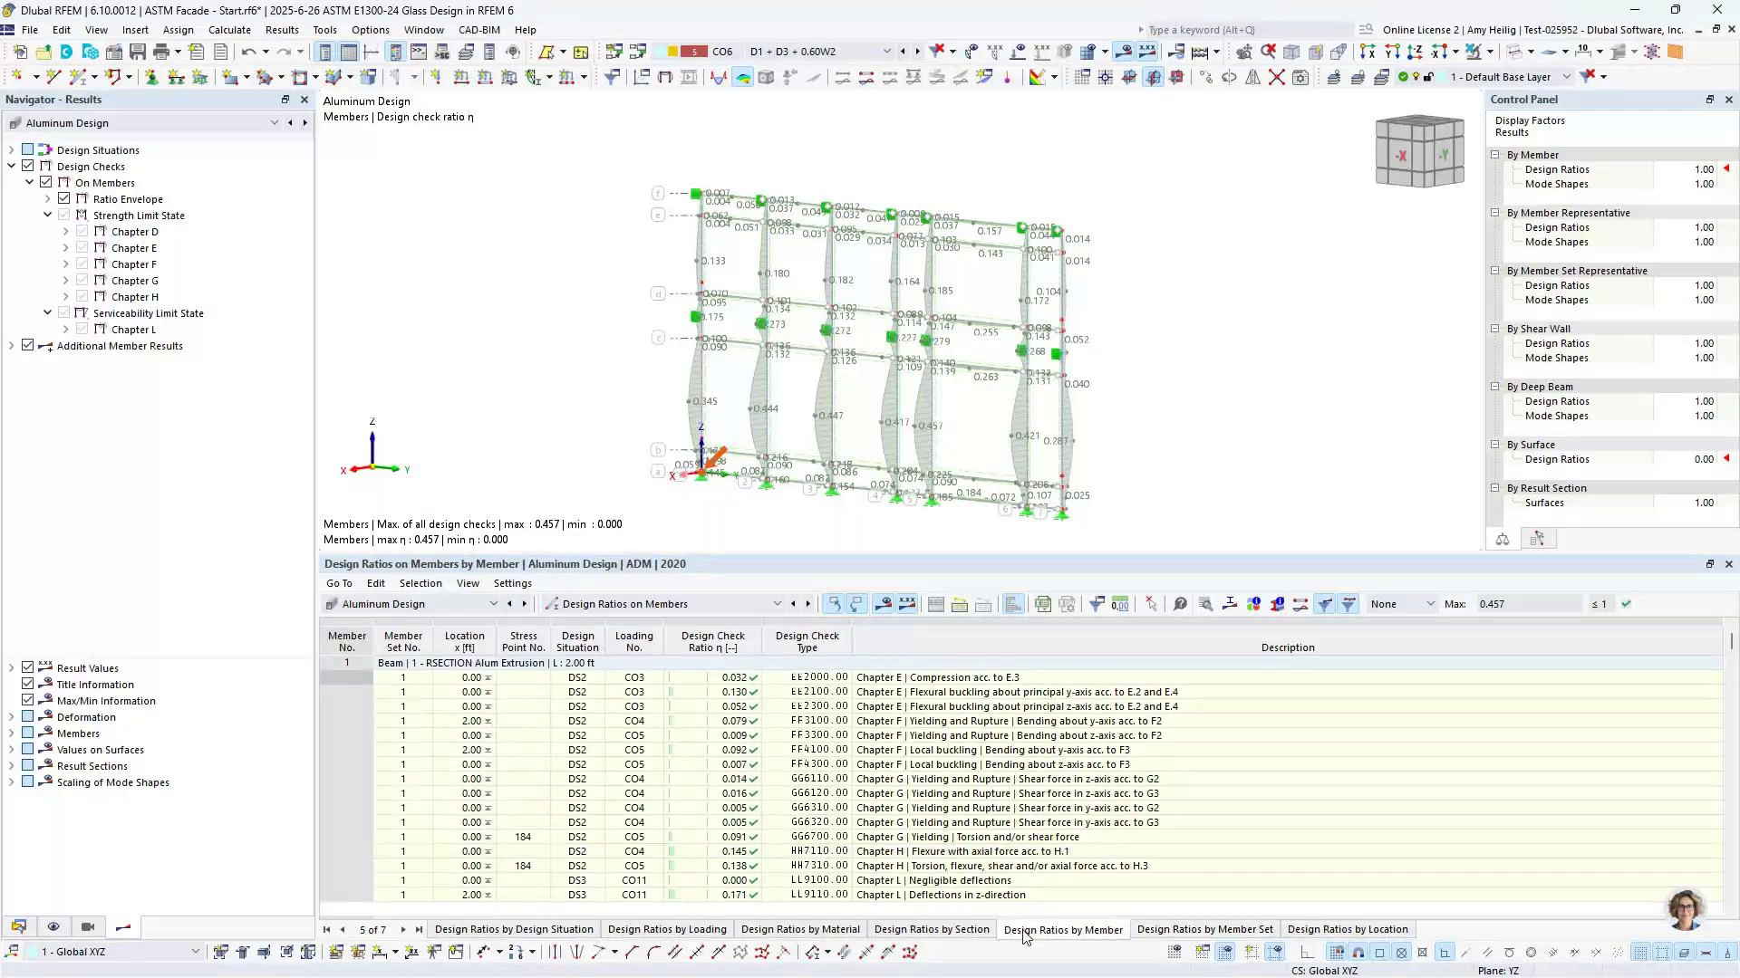
{"action": "left_click", "coordinate": [1172, 933]}
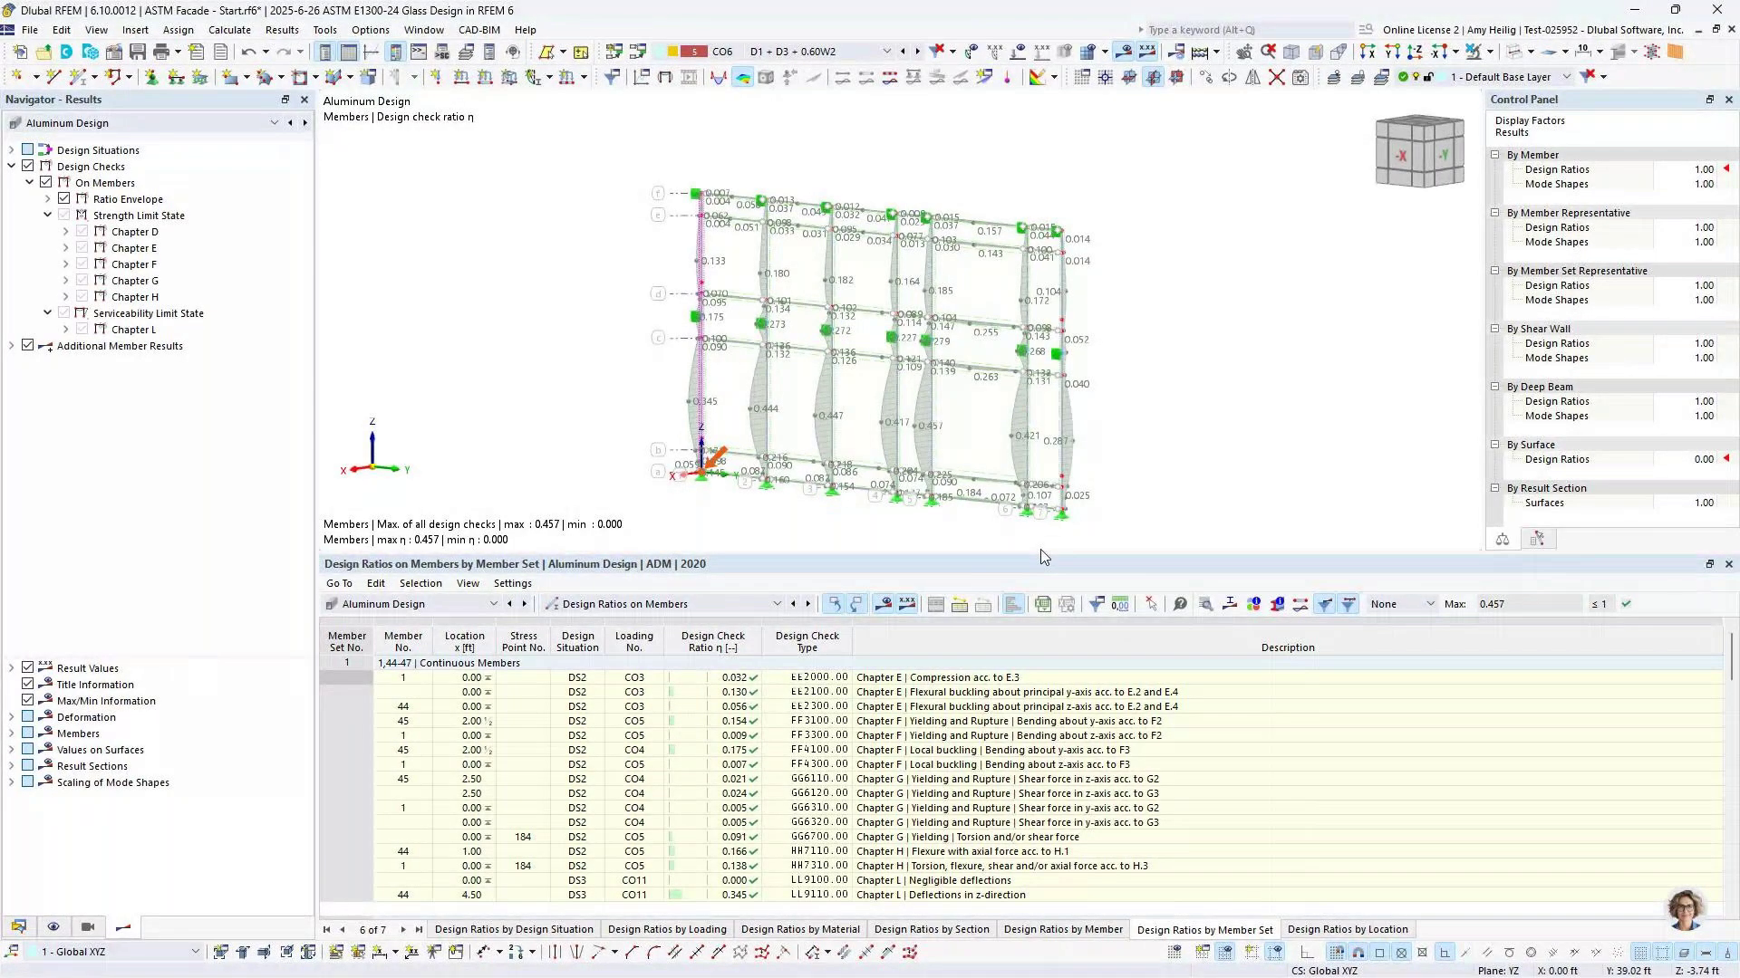
Enlarge the results table and look through the design ratio filter options, leaving the filter at None
{"action": "left_click_drag", "start_coordinate": [1040, 550], "coordinate": [1040, 502]}
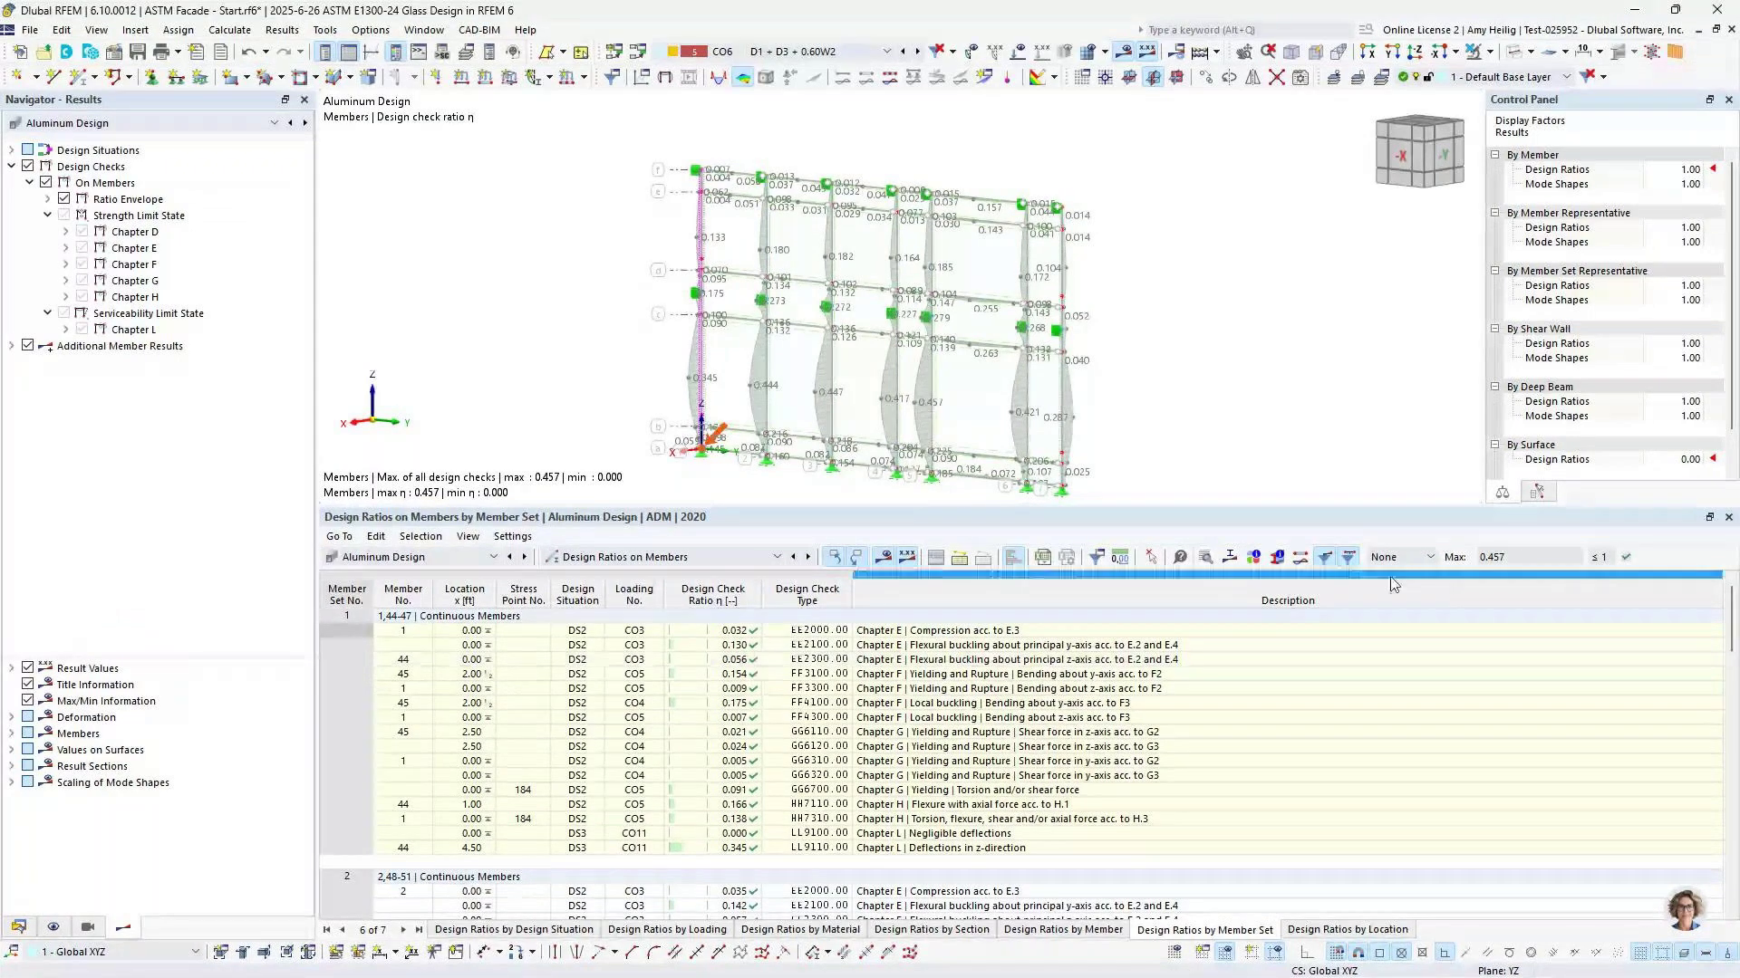
{"action": "left_click", "coordinate": [1418, 562]}
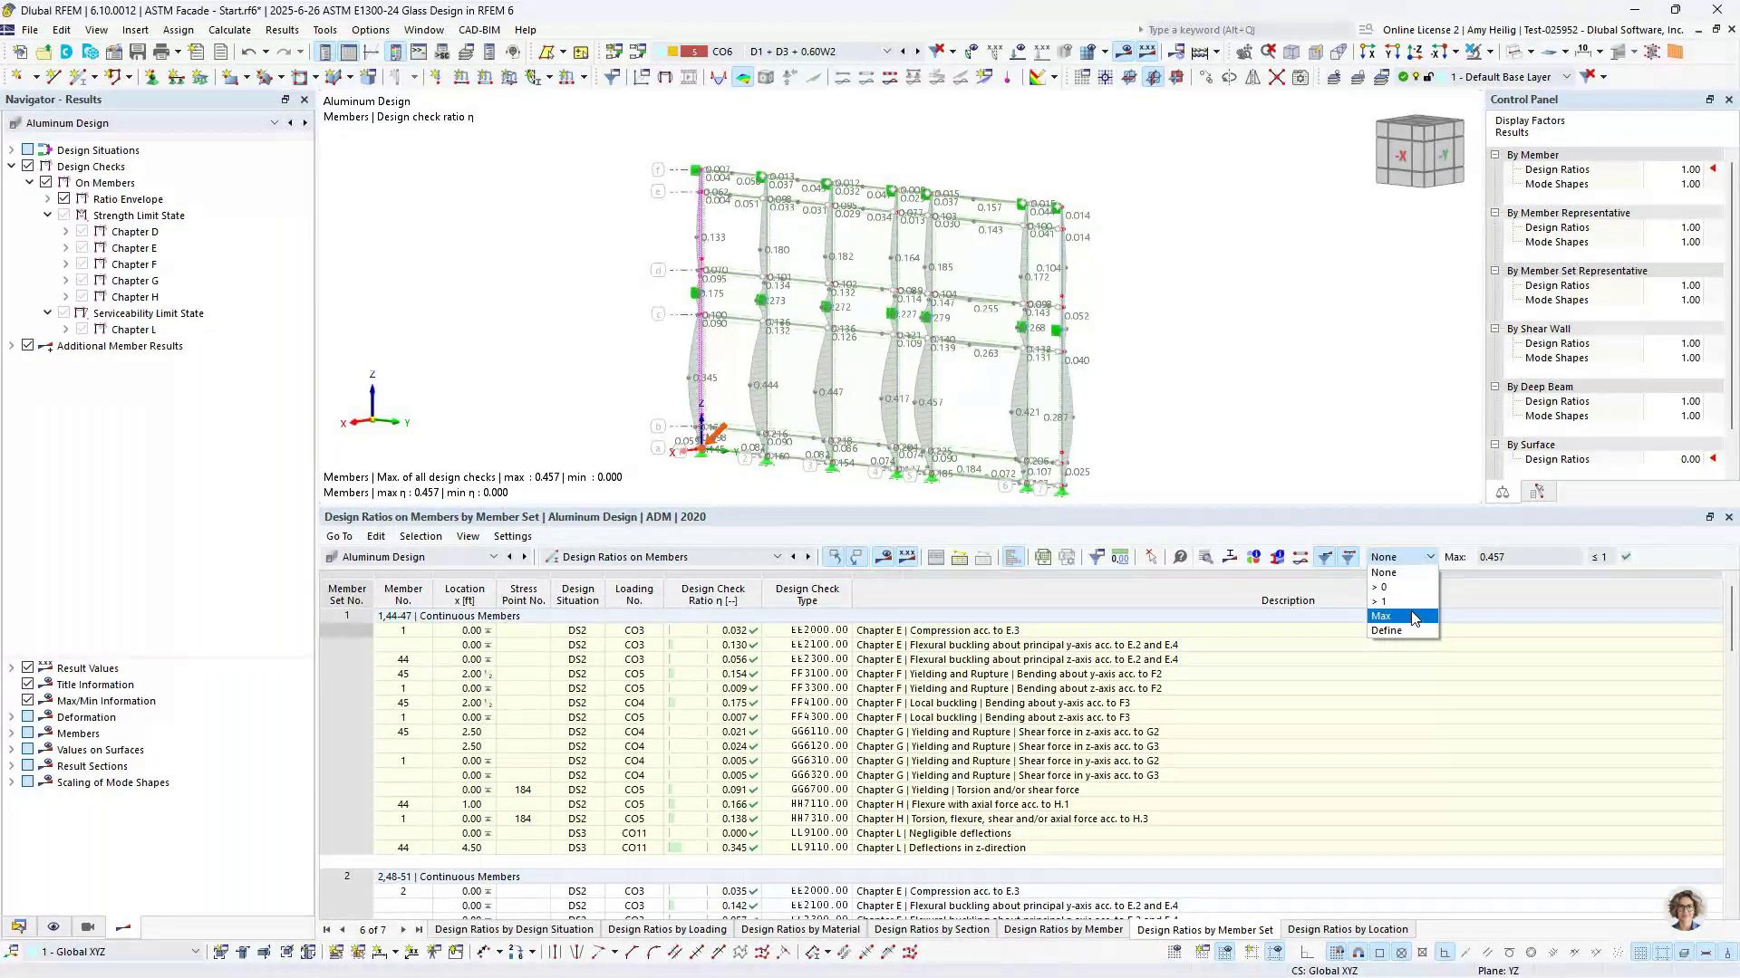
{"action": "left_click", "coordinate": [1346, 524]}
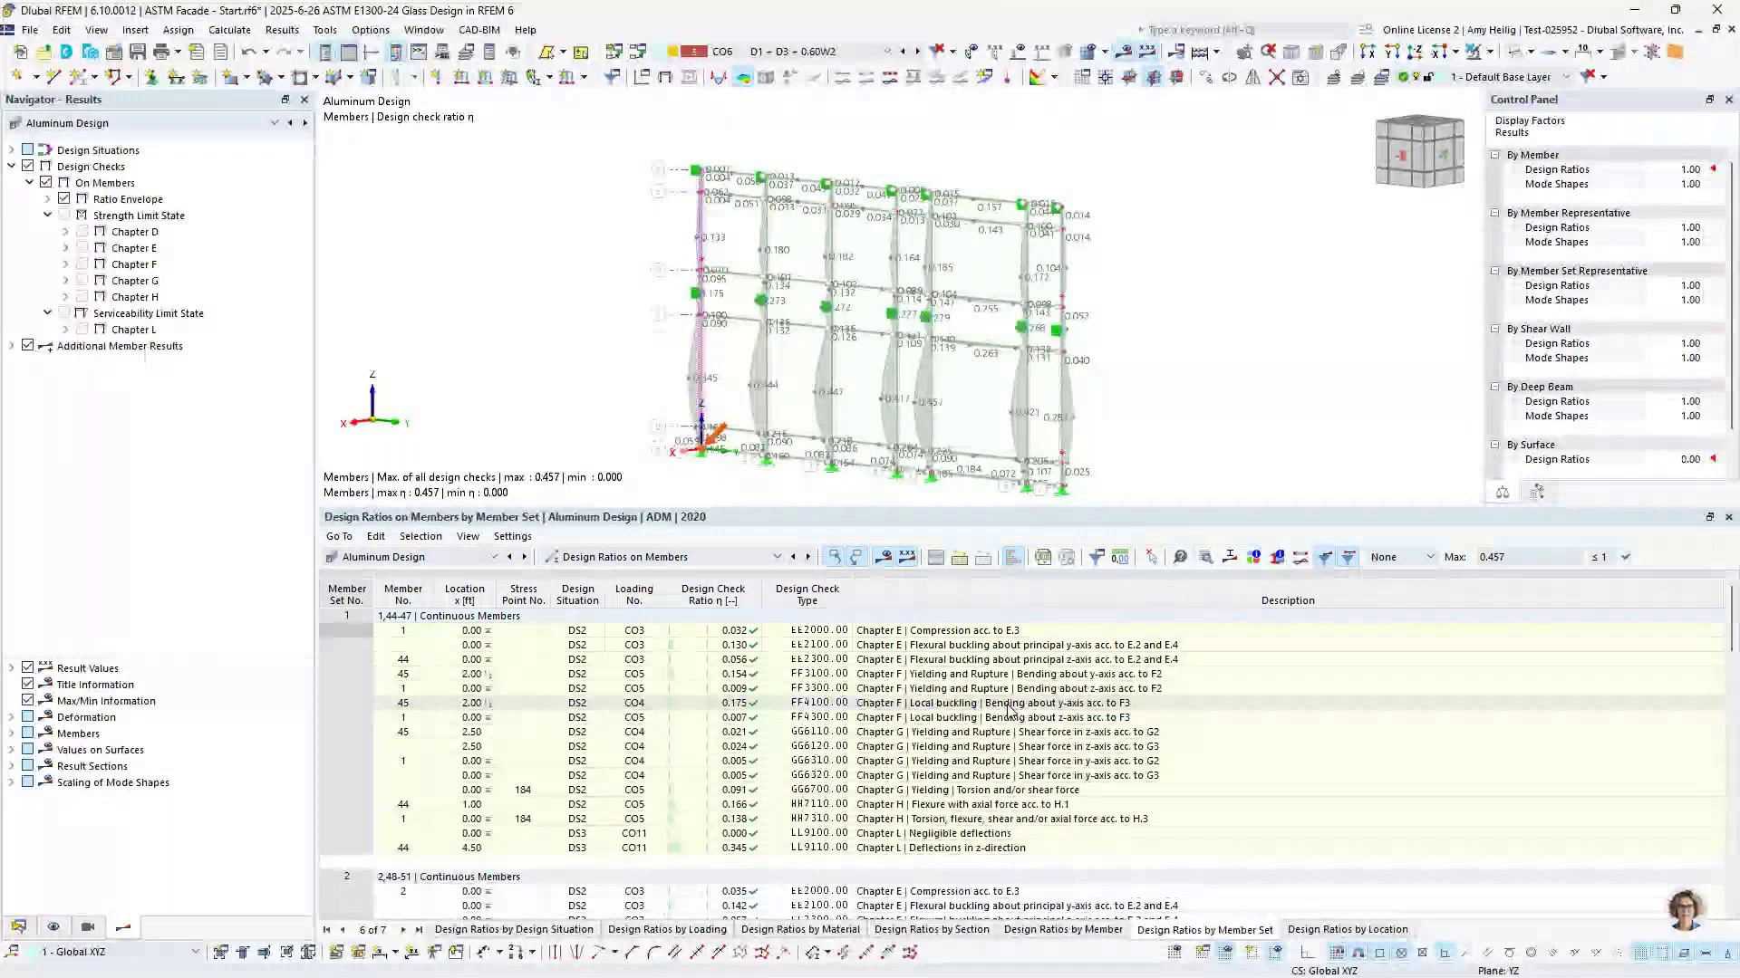
Open the design check details of local buckling check FF4100 for member 45 and enlarge its formulas
{"action": "left_click", "coordinate": [1008, 705]}
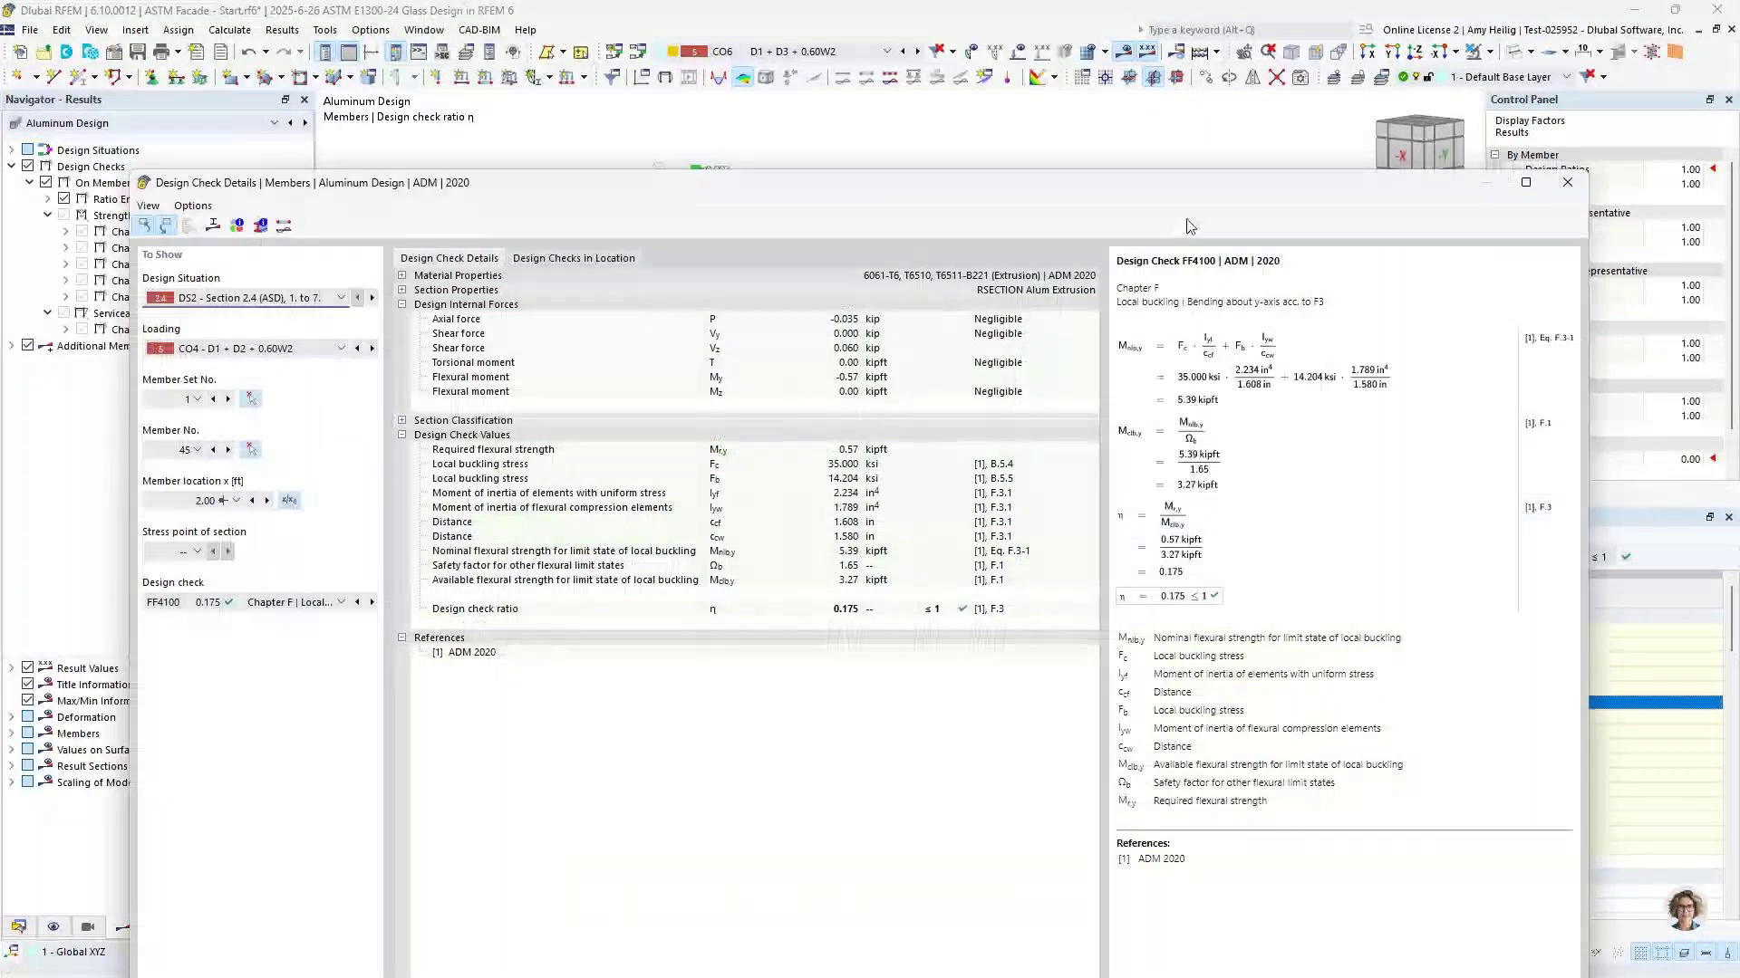
{"action": "left_click_drag", "start_coordinate": [1194, 187], "coordinate": [1211, 82]}
{"action": "scroll", "coordinate": [1239, 348], "scroll_direction": "up", "scroll_amount": 1, "text": "ctrl"}
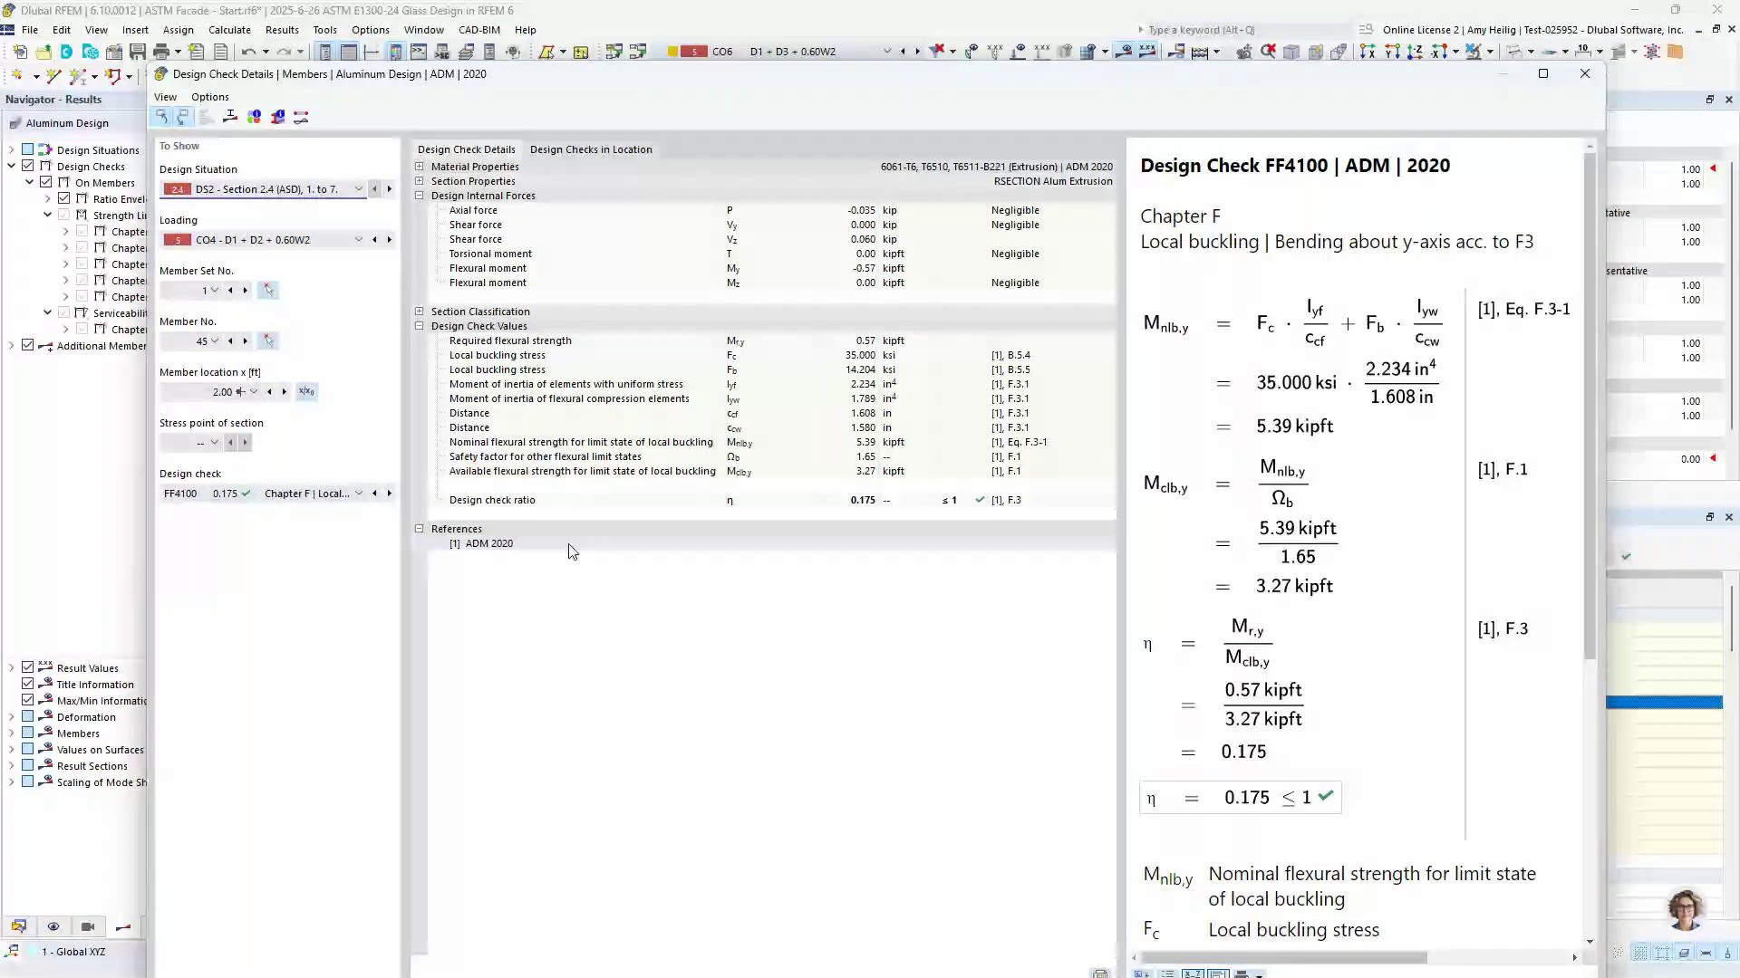
Examine the section classification for major axis bending, including the slenderness details of element No. 1, and collapse it again
{"action": "left_click", "coordinate": [419, 312]}
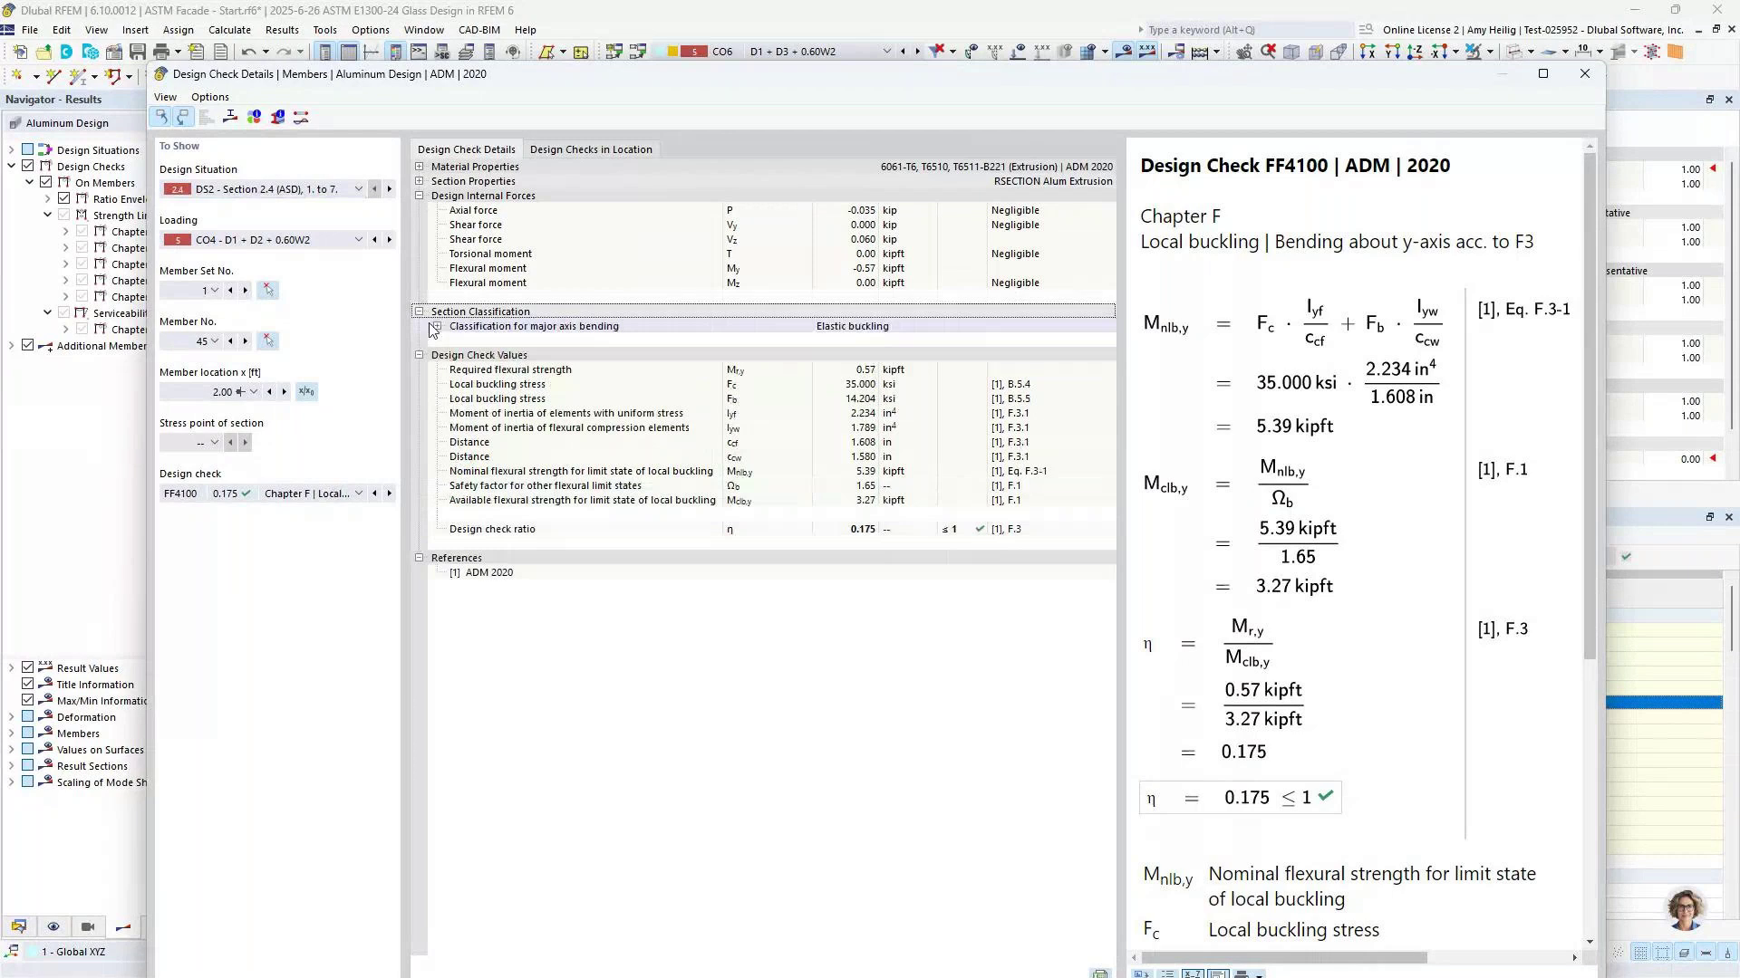
{"action": "left_click", "coordinate": [437, 327]}
{"action": "left_click", "coordinate": [458, 345]}
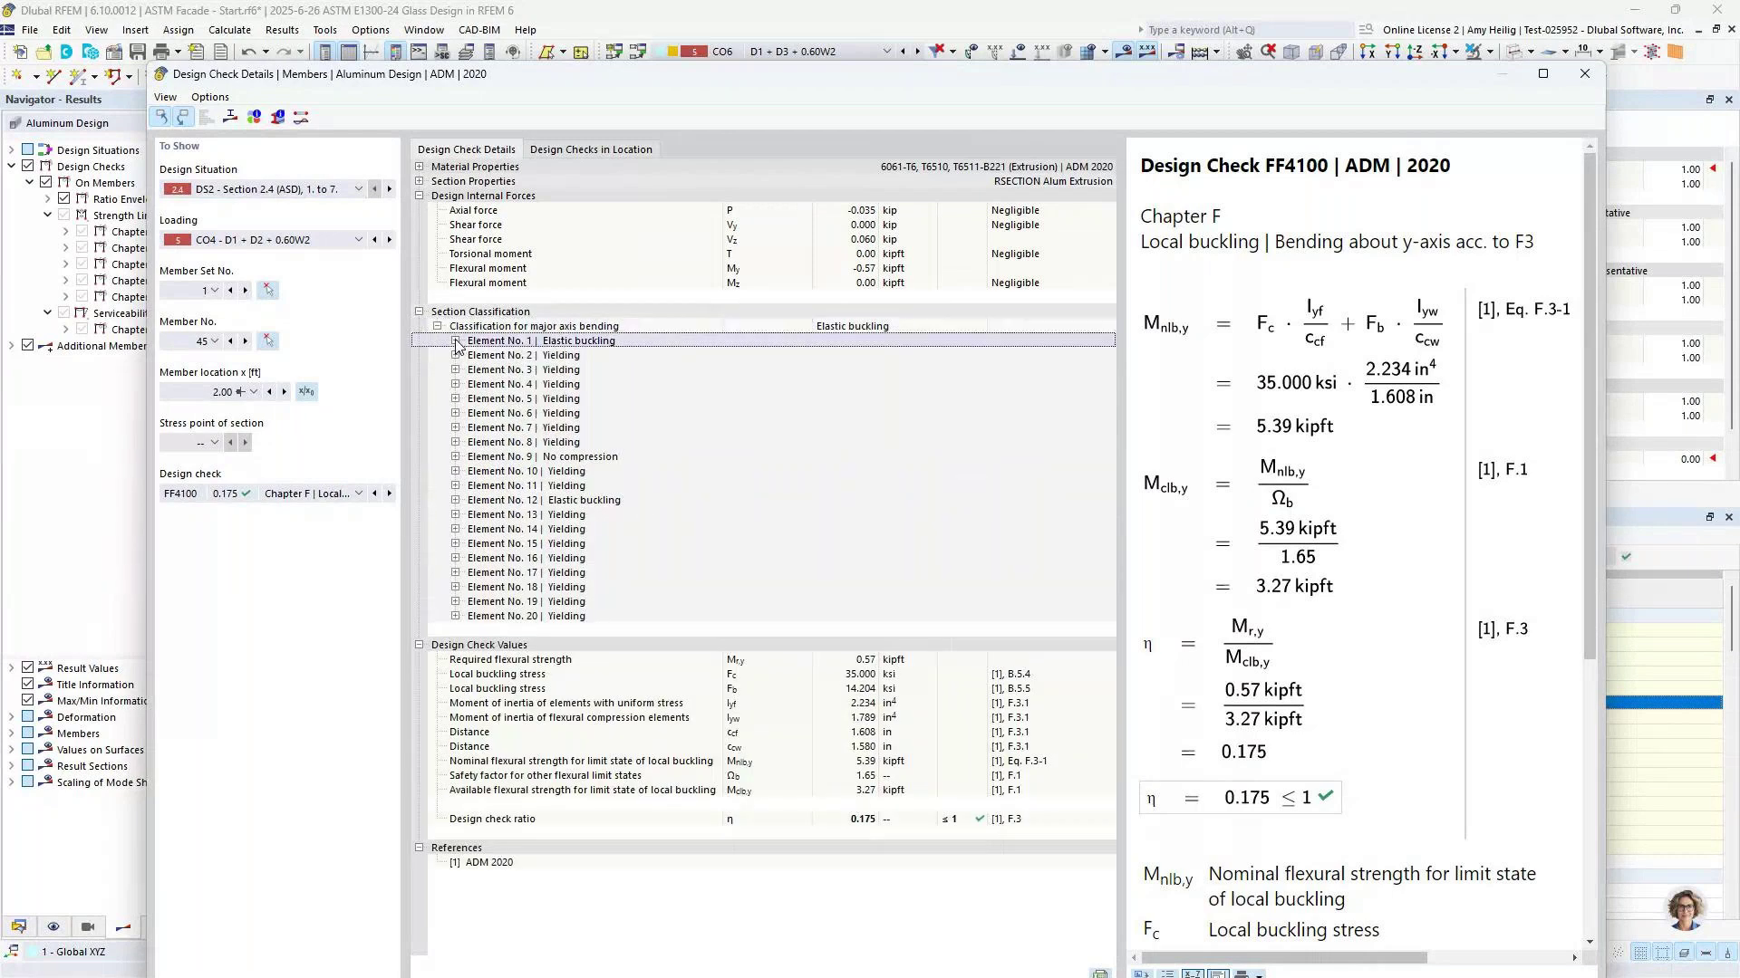
{"action": "left_click", "coordinate": [457, 343]}
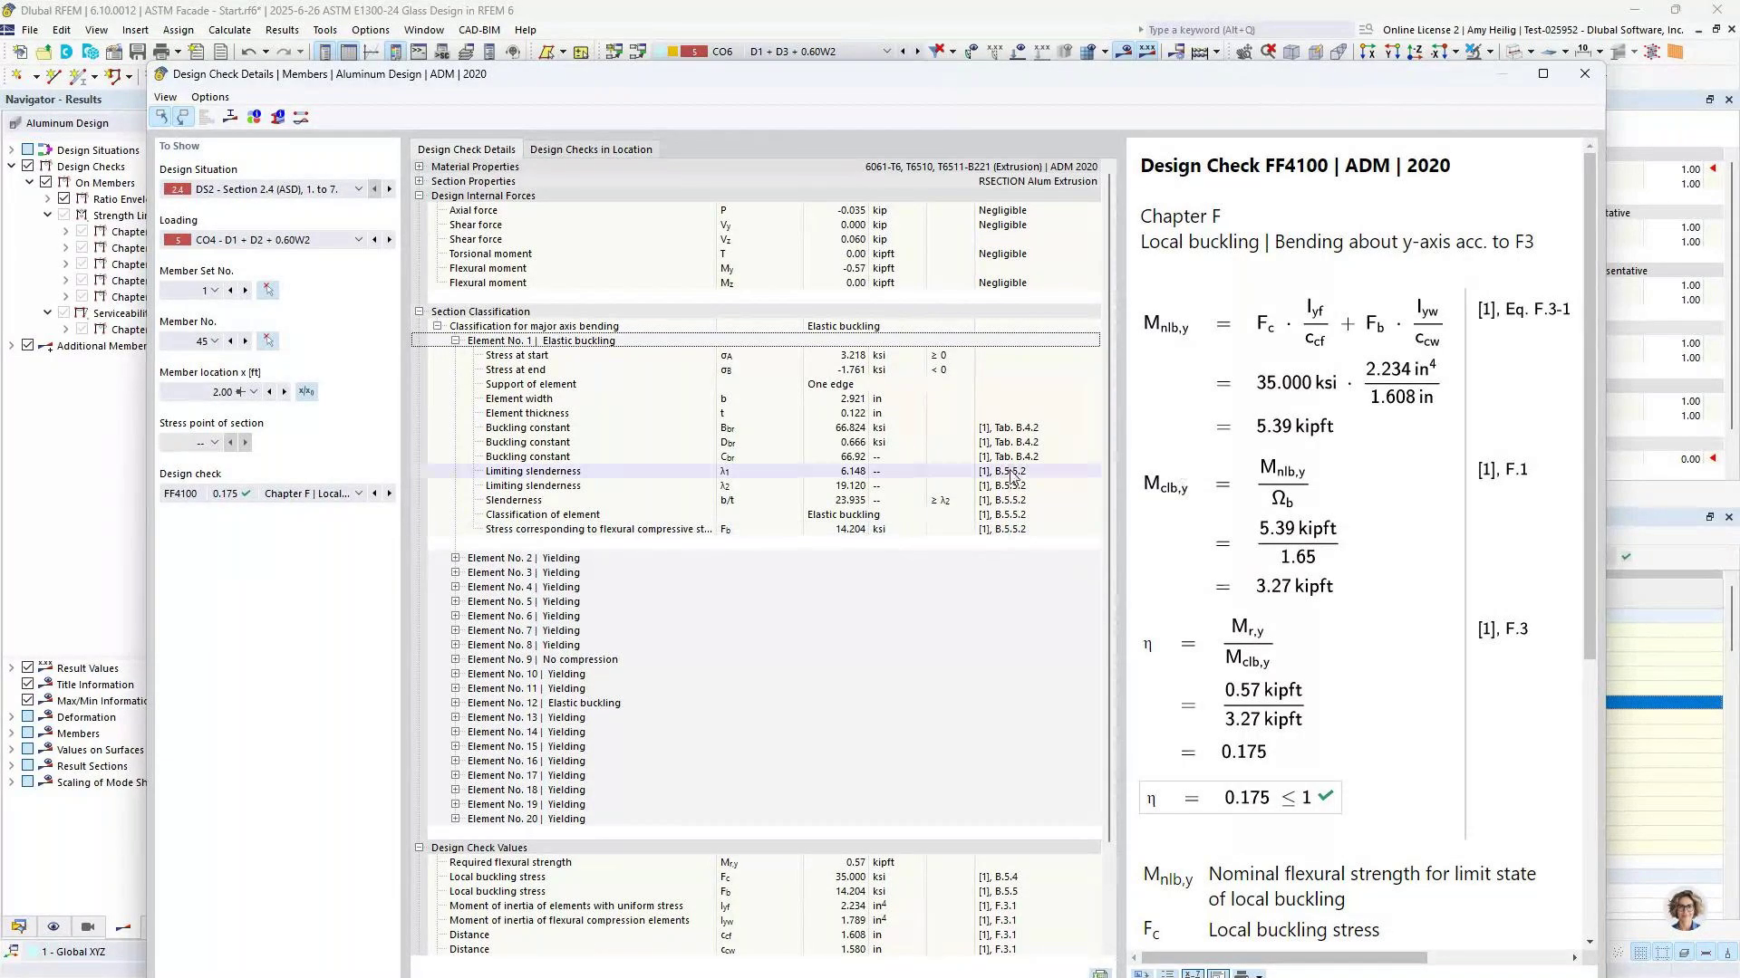
{"action": "left_click", "coordinate": [454, 341]}
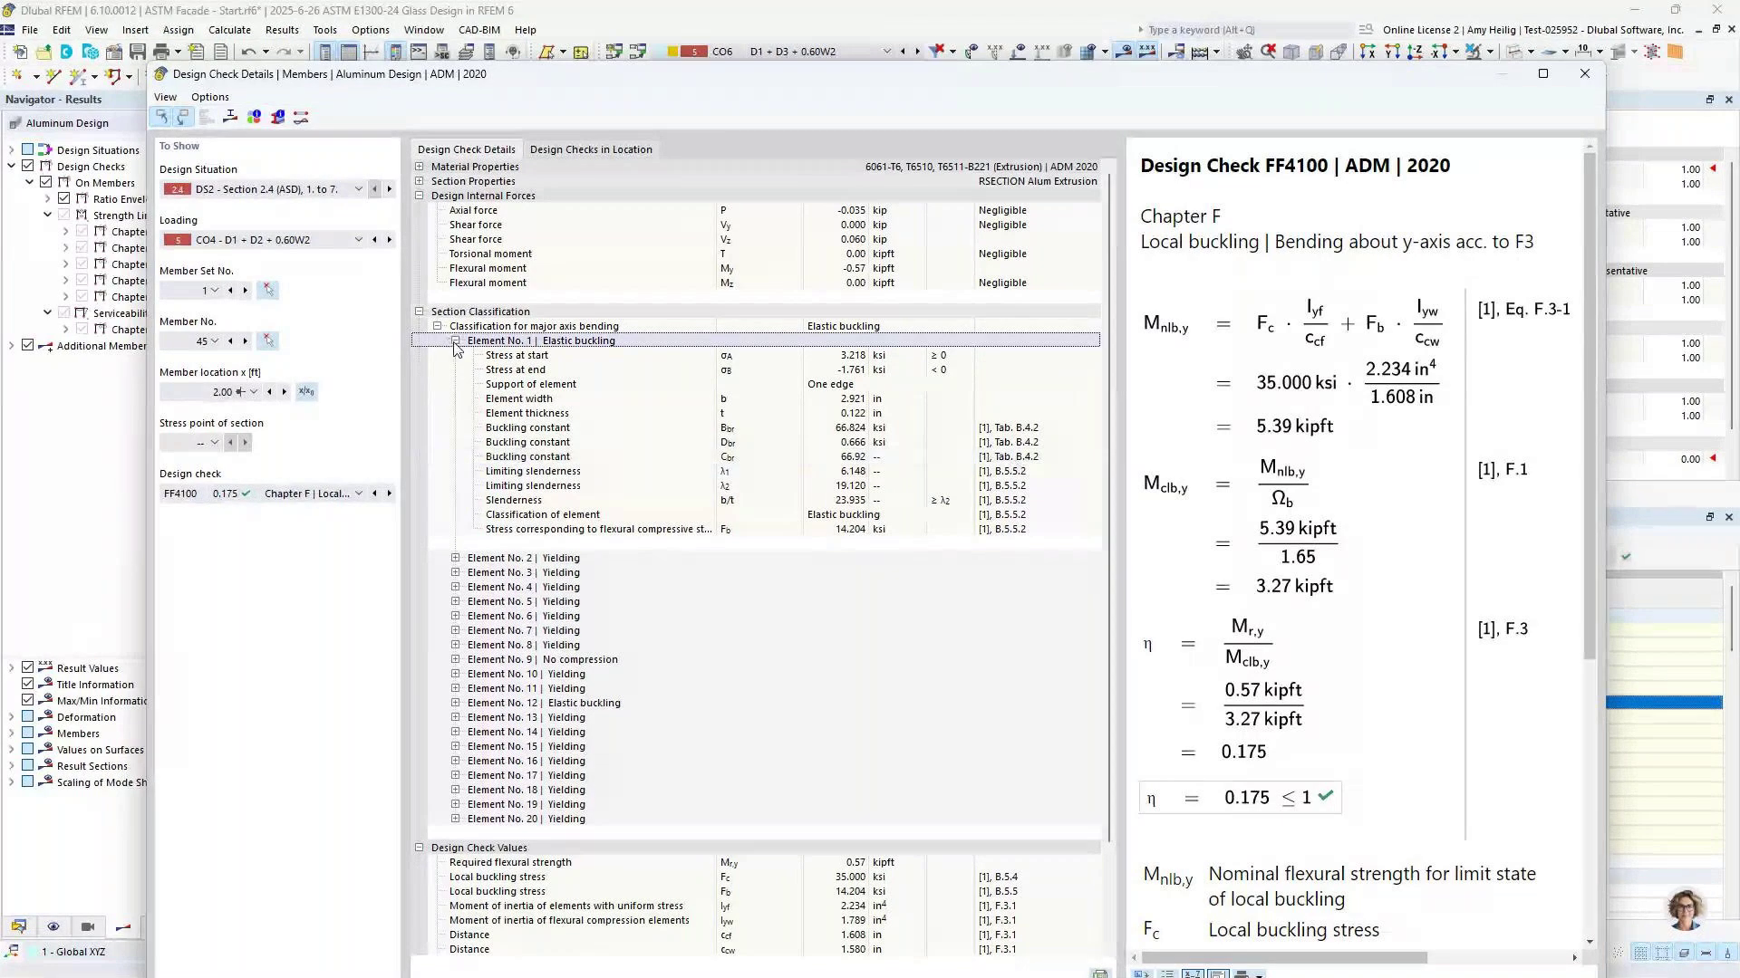
{"action": "left_click", "coordinate": [437, 327]}
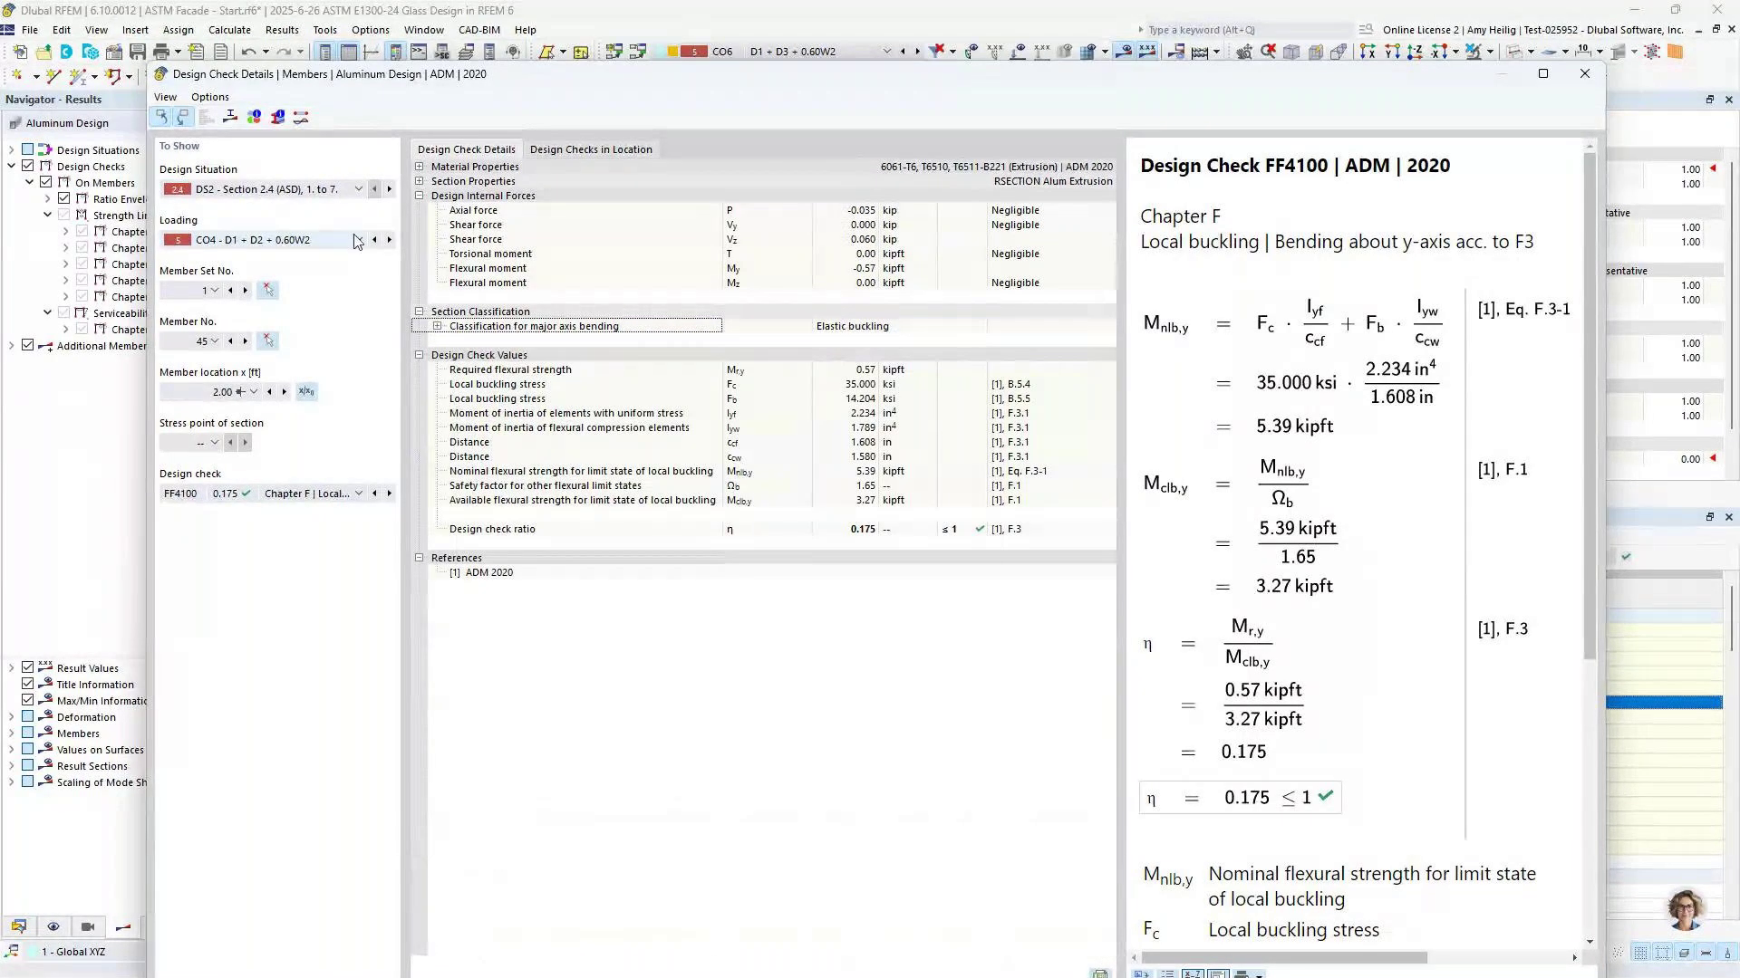
View the equivalent (von Mises) stress diagram on member 45's section, and close the diagram and the check details
{"action": "left_click", "coordinate": [229, 118]}
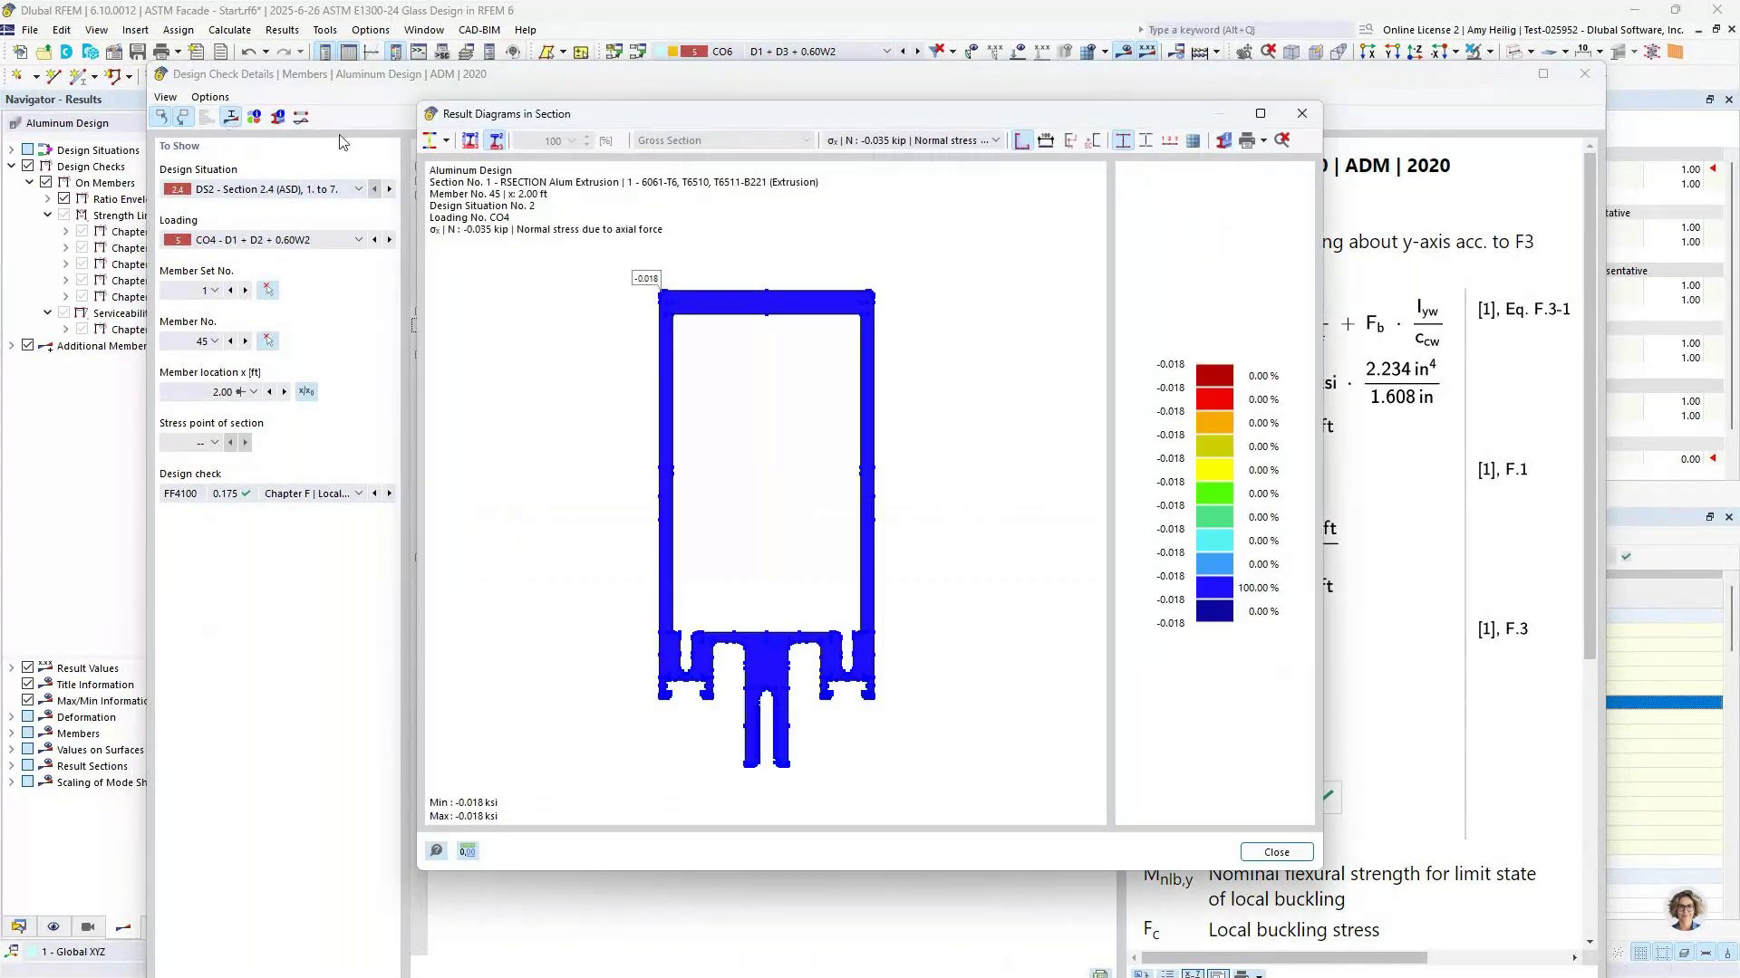
{"action": "left_click", "coordinate": [446, 140]}
{"action": "left_click", "coordinate": [481, 174]}
{"action": "left_click", "coordinate": [857, 141]}
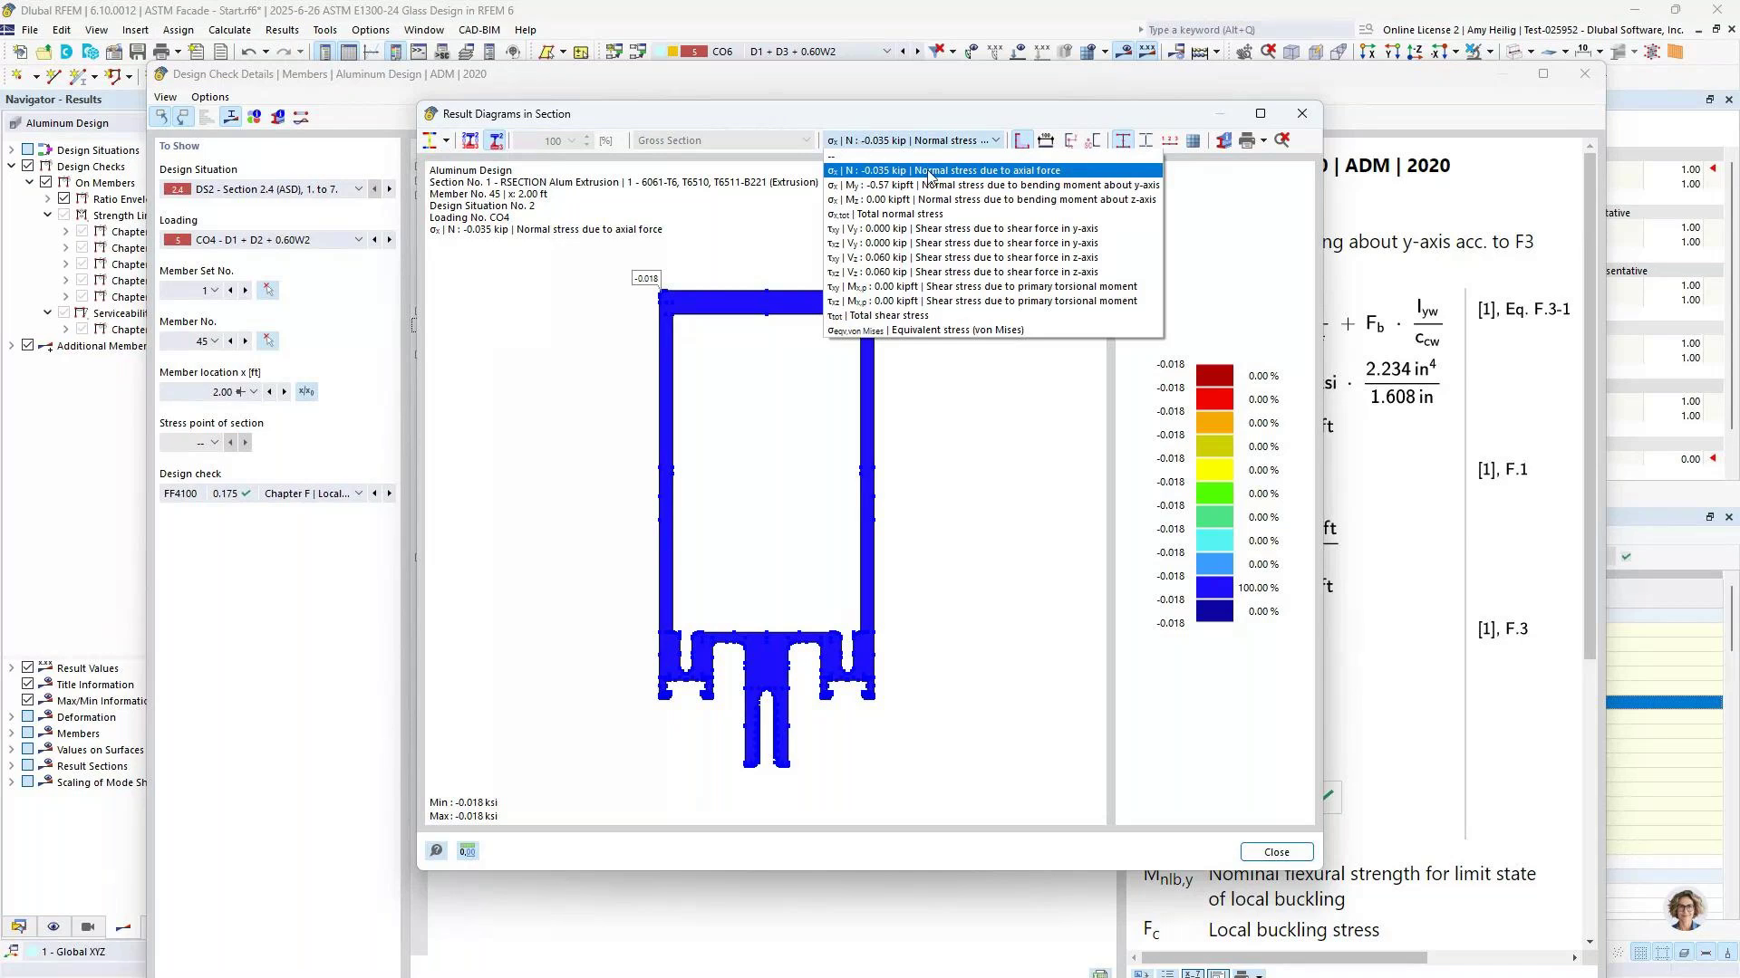
{"action": "left_click", "coordinate": [884, 330]}
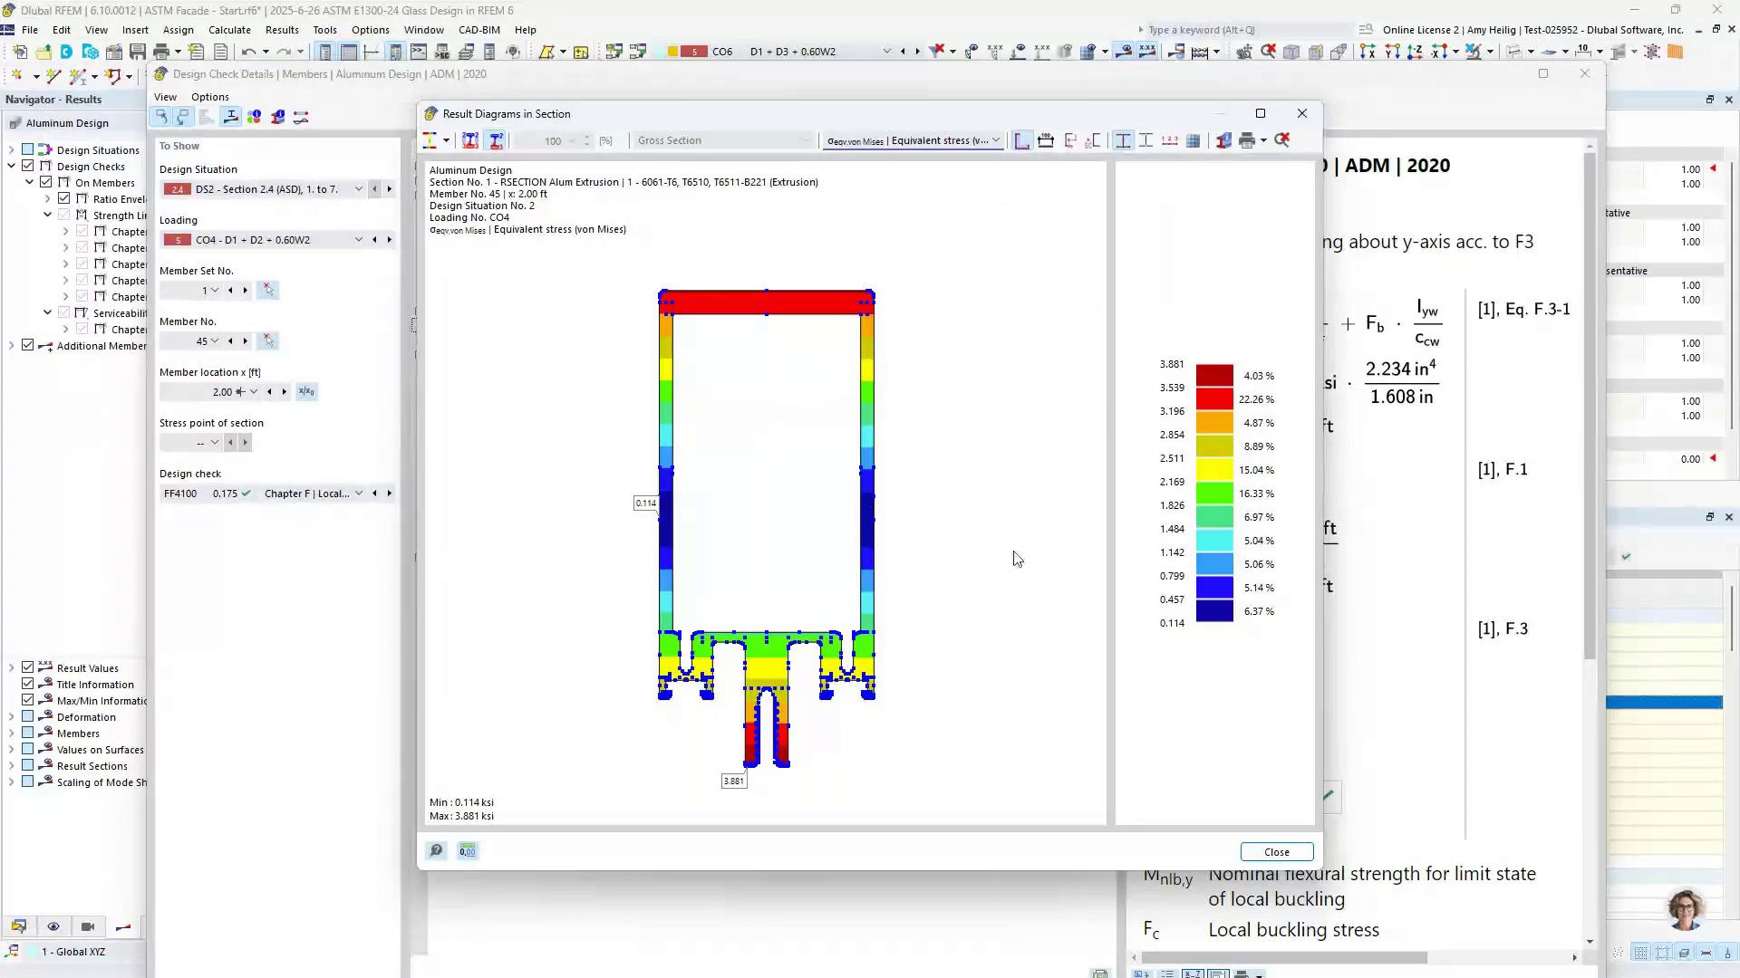
{"action": "left_click", "coordinate": [1277, 852]}
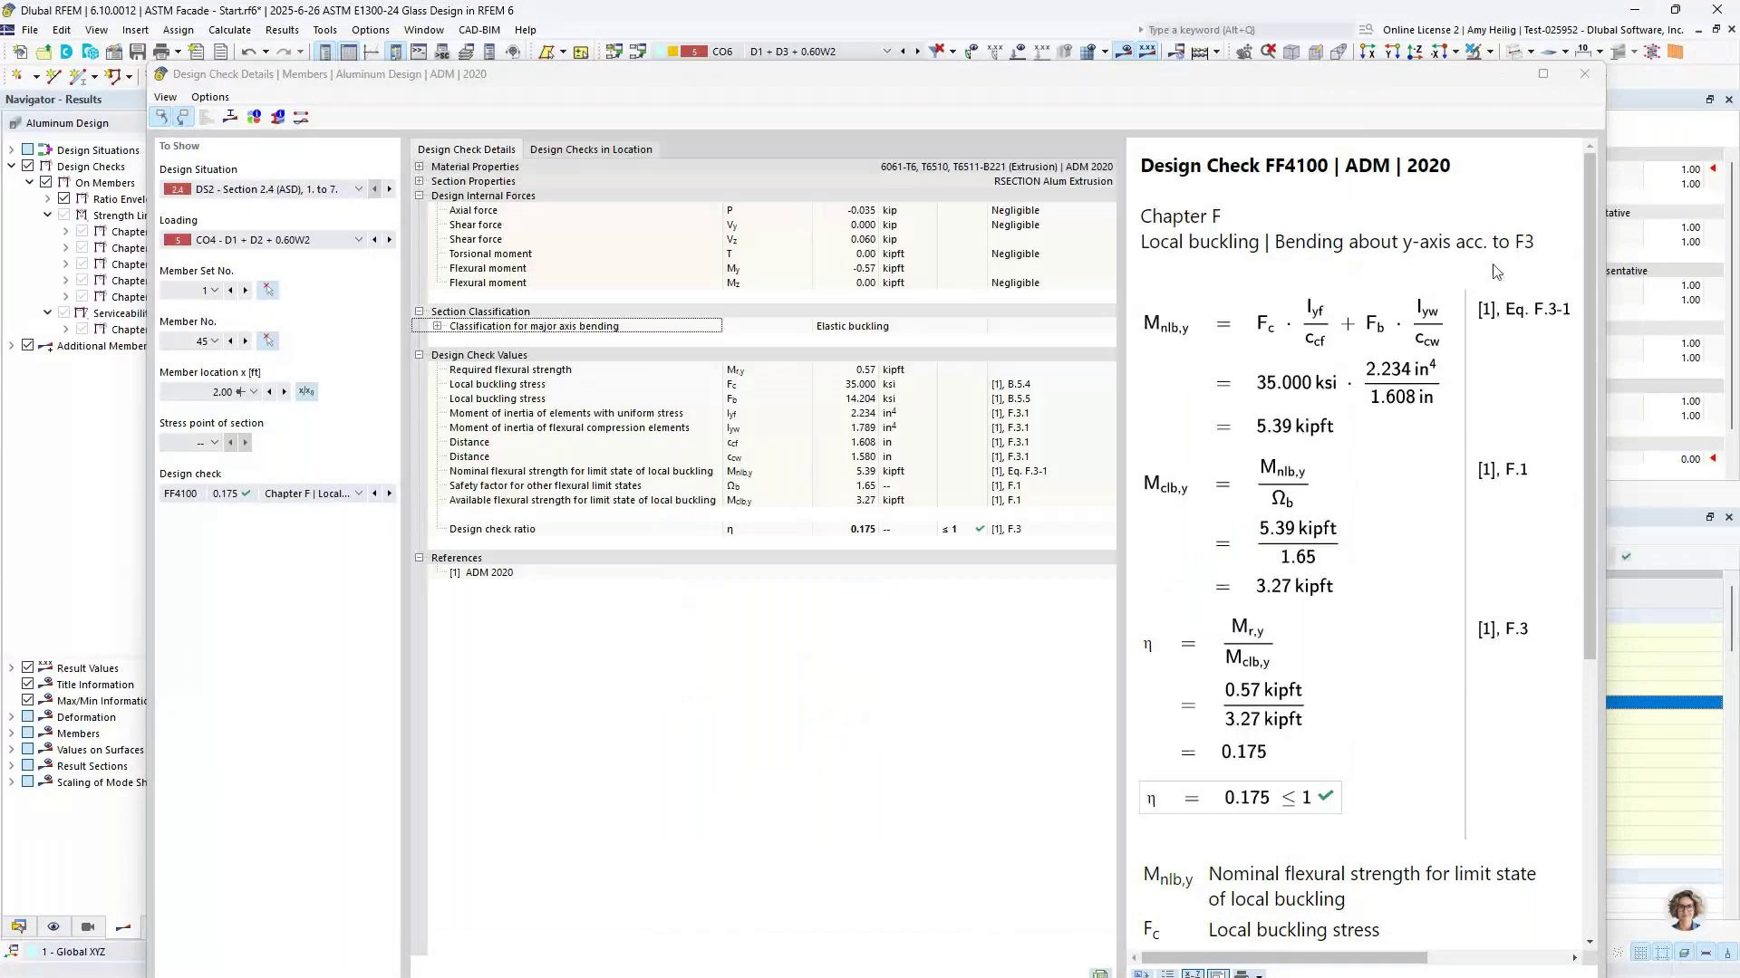
{"action": "left_click", "coordinate": [1584, 74]}
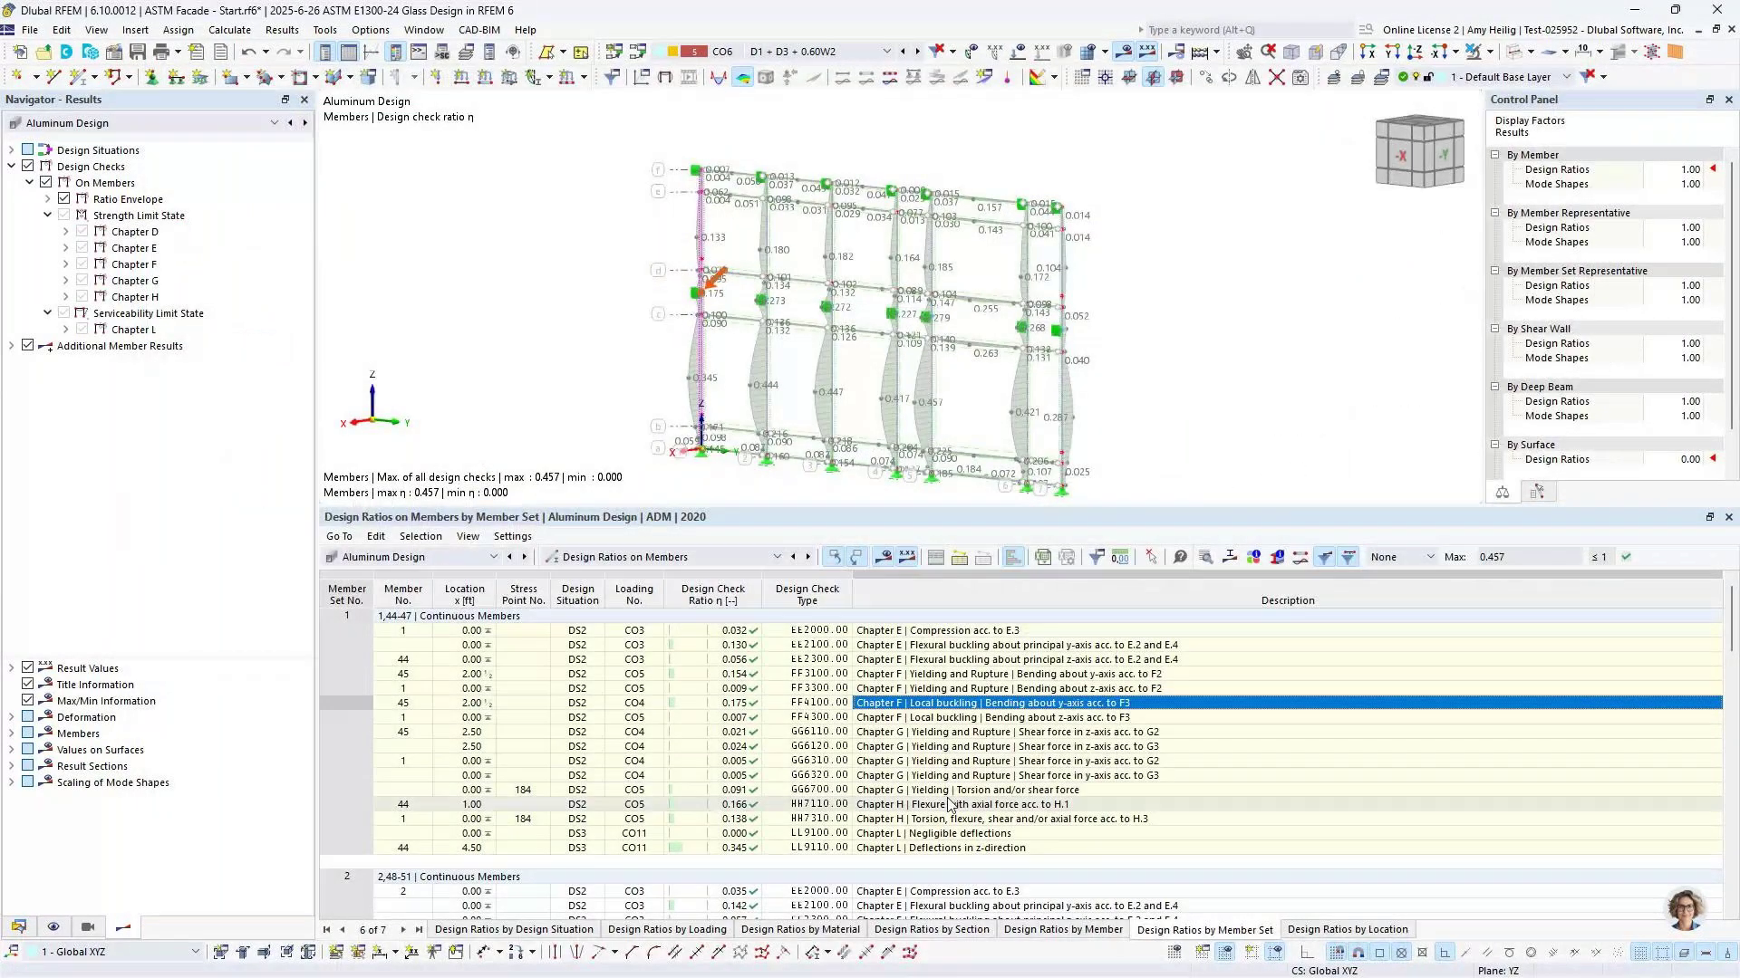
Enlarge the table area to review more member set design ratios, and fit the facade into the remaining view
{"action": "left_click_drag", "start_coordinate": [1025, 507], "coordinate": [1025, 425]}
{"action": "scroll", "coordinate": [1089, 337], "scroll_direction": "down", "scroll_amount": 2}
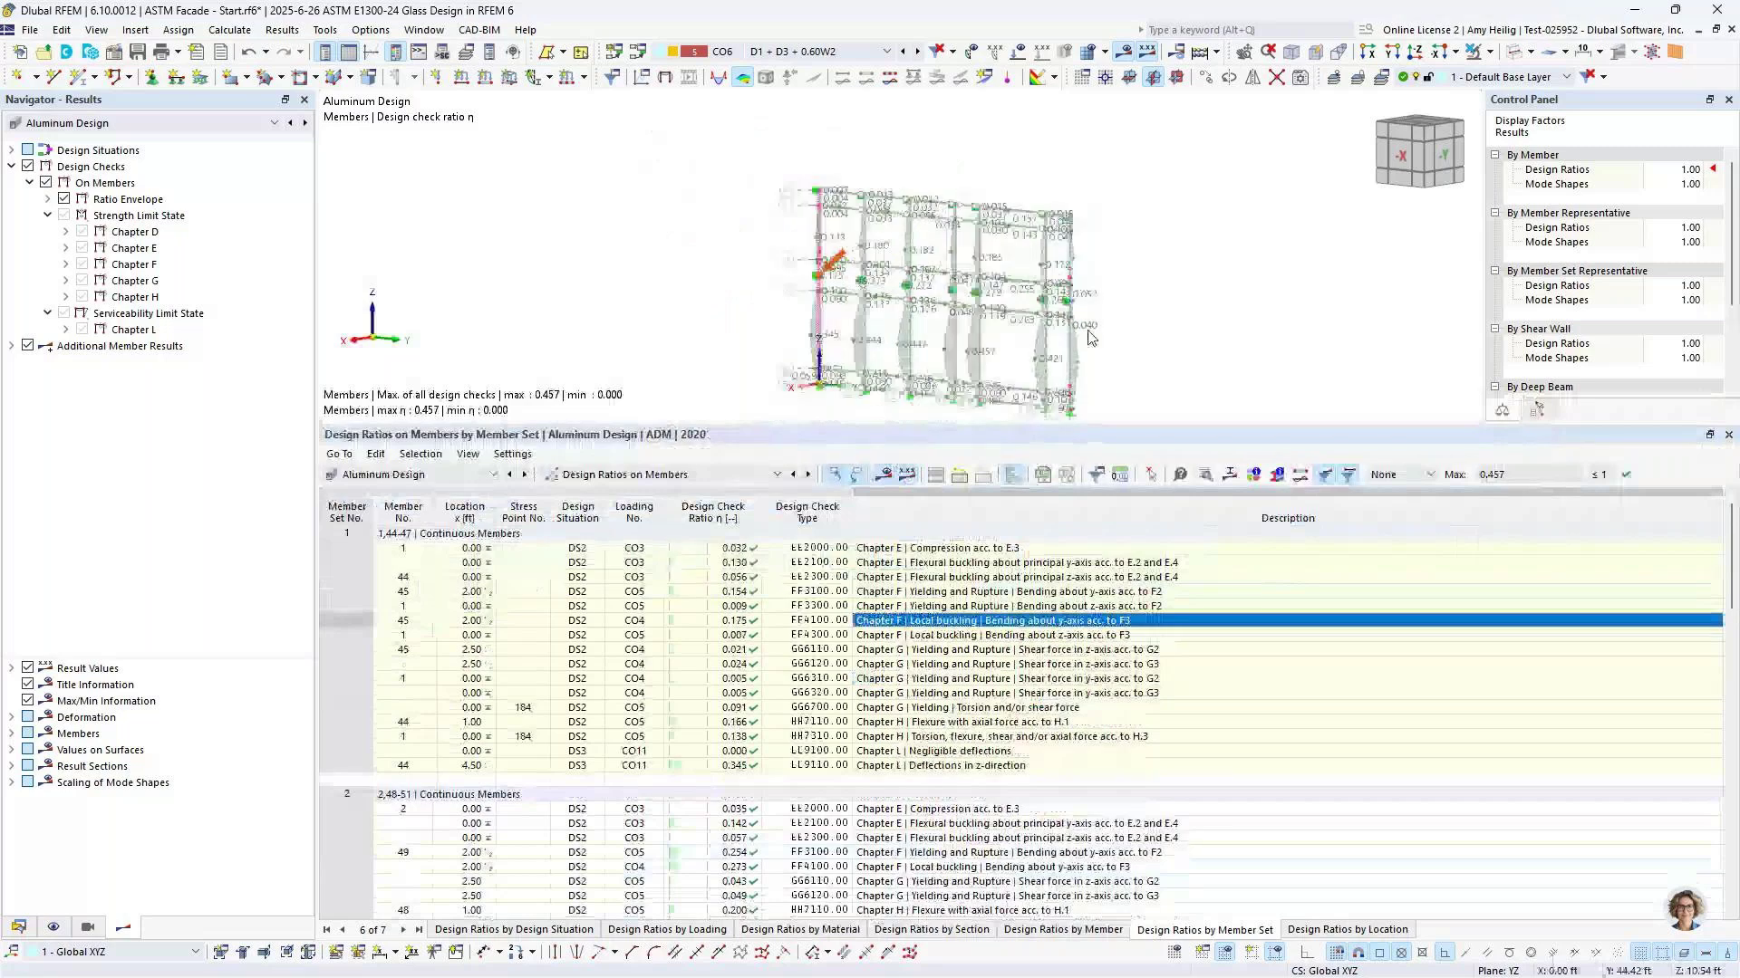
{"action": "middle_click_drag", "start_coordinate": [1086, 336], "coordinate": [1070, 319]}
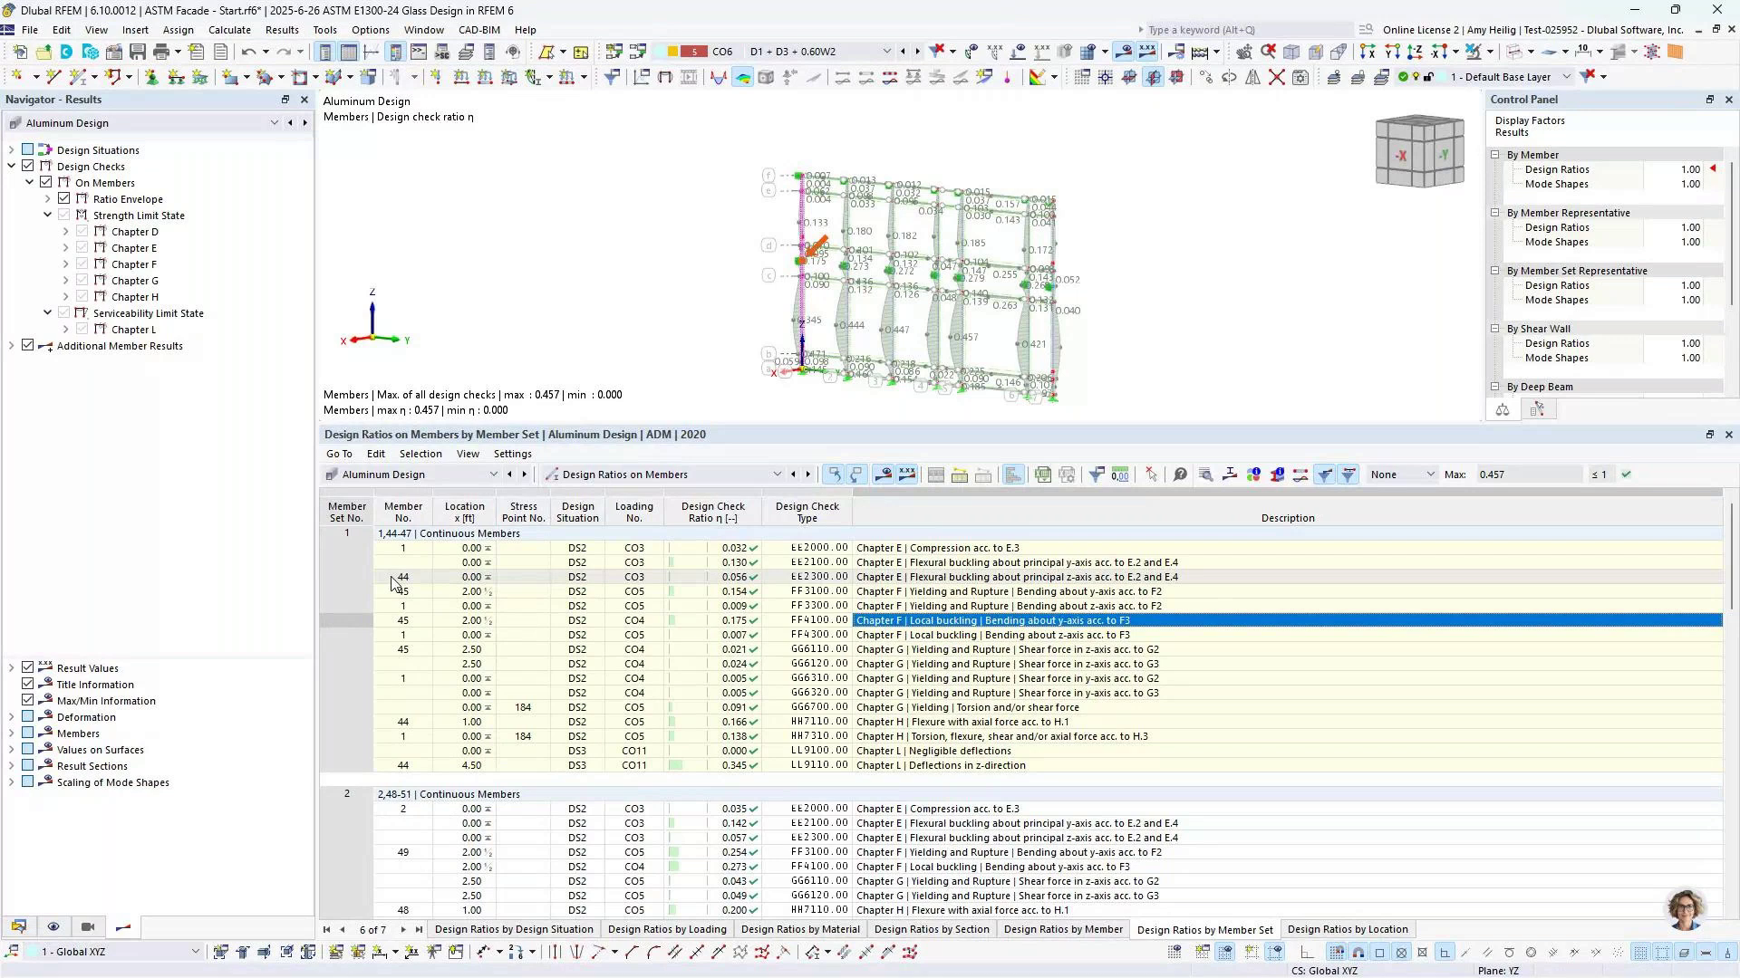
Display the static analysis member moments My for CO6 in an enlarged model view, and look through the available load cases and combinations
{"action": "left_click", "coordinate": [199, 123]}
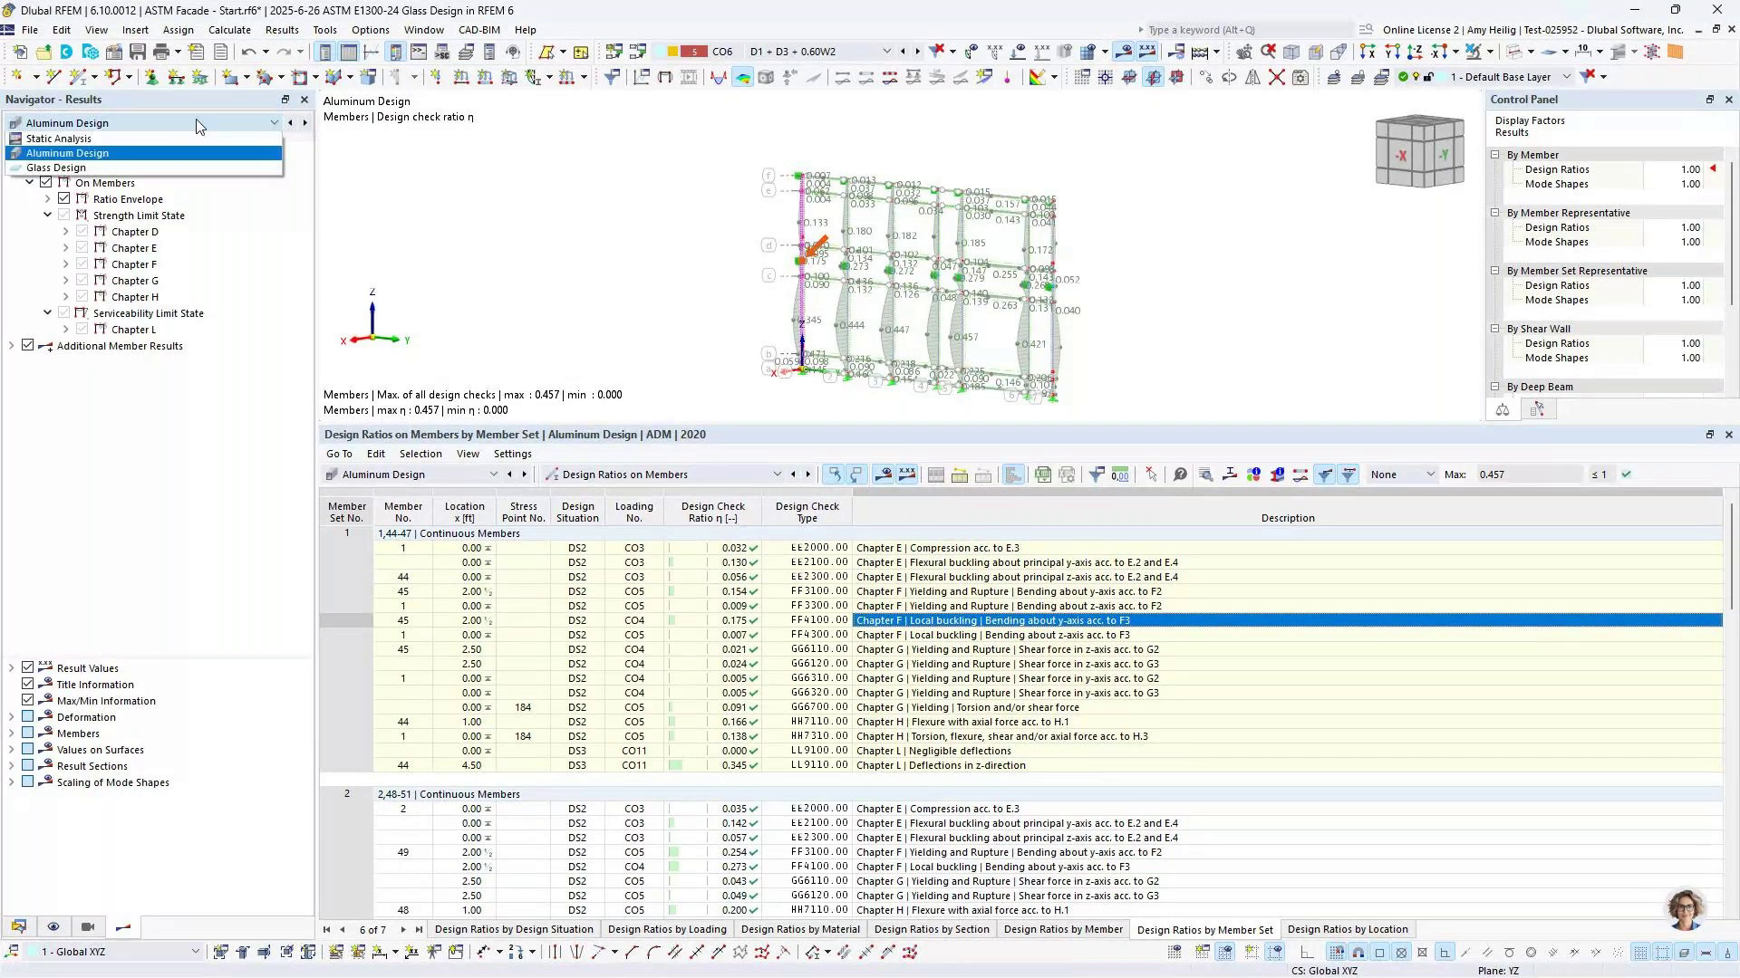
{"action": "left_click", "coordinate": [201, 139]}
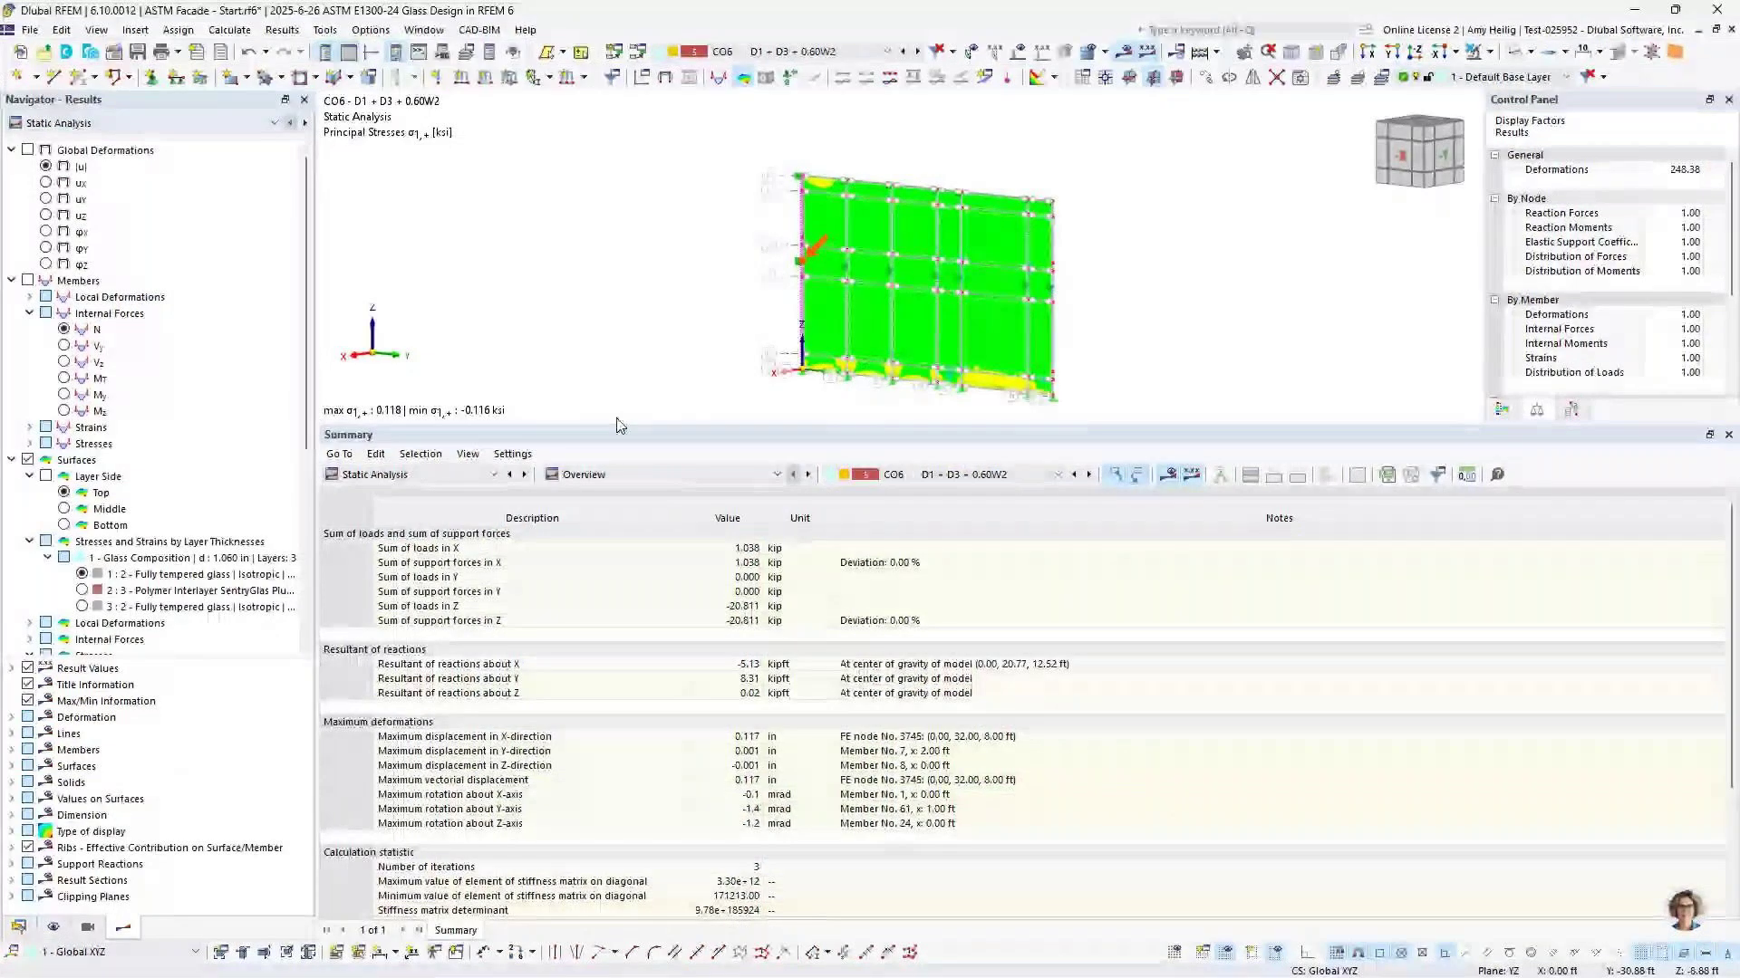
{"action": "left_click_drag", "start_coordinate": [617, 425], "coordinate": [617, 567]}
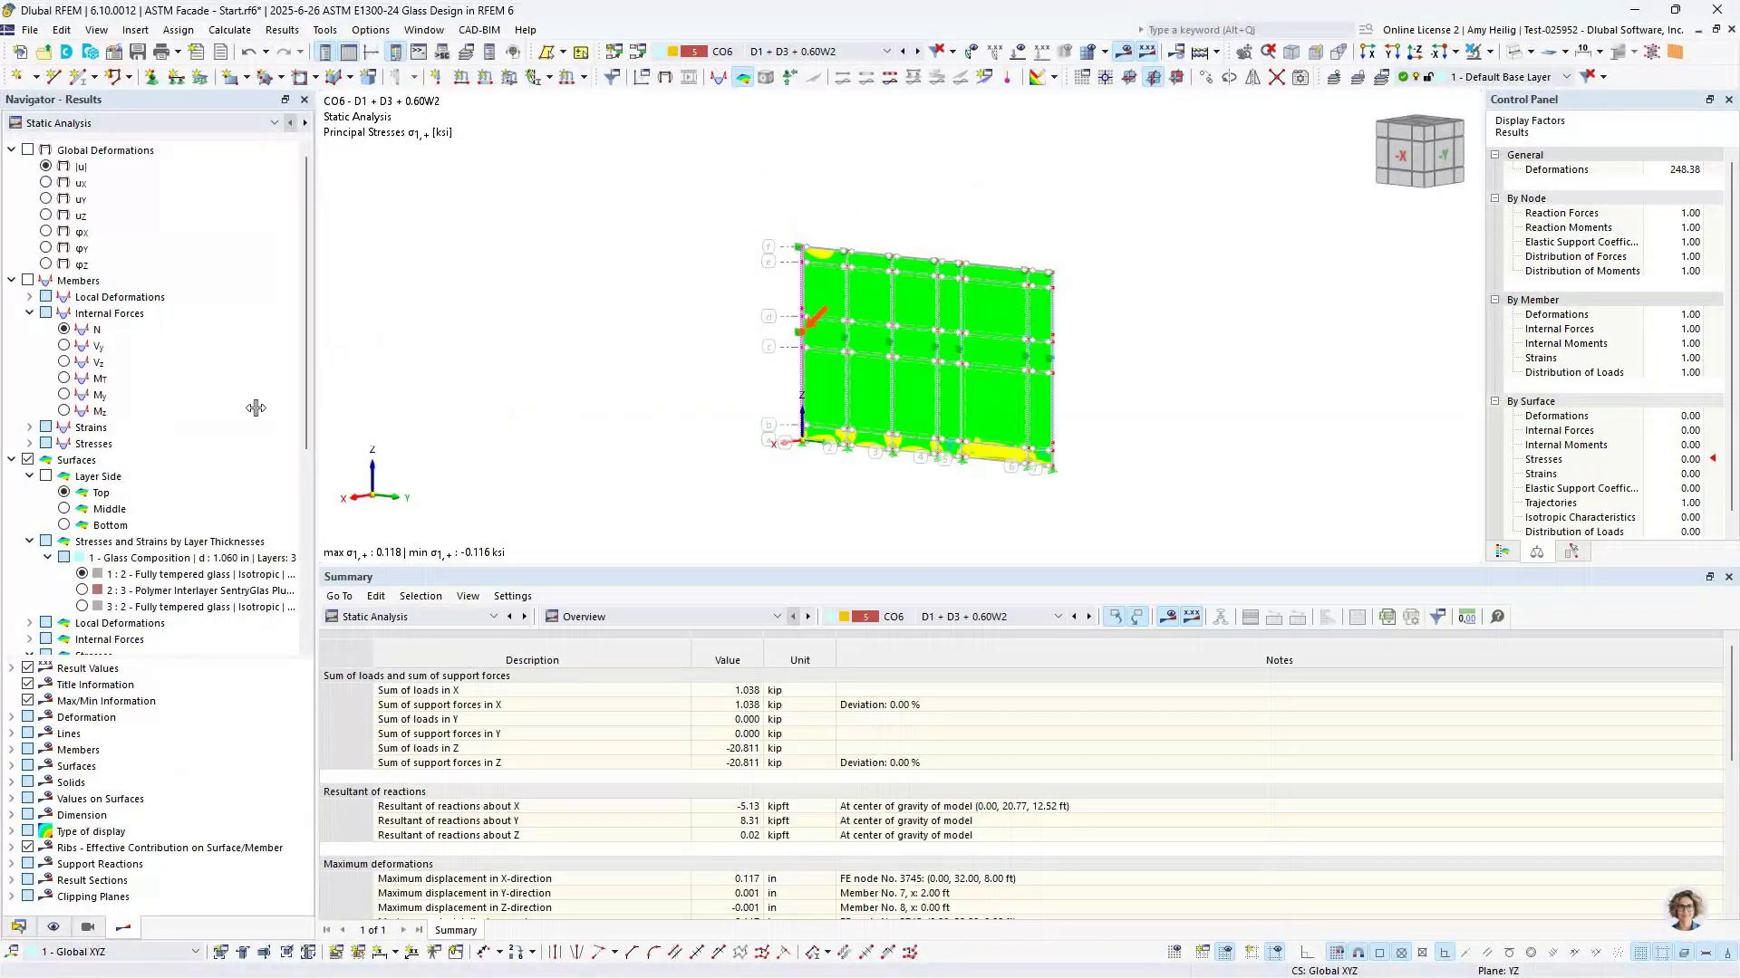
{"action": "left_click", "coordinate": [12, 281]}
{"action": "left_click", "coordinate": [12, 298]}
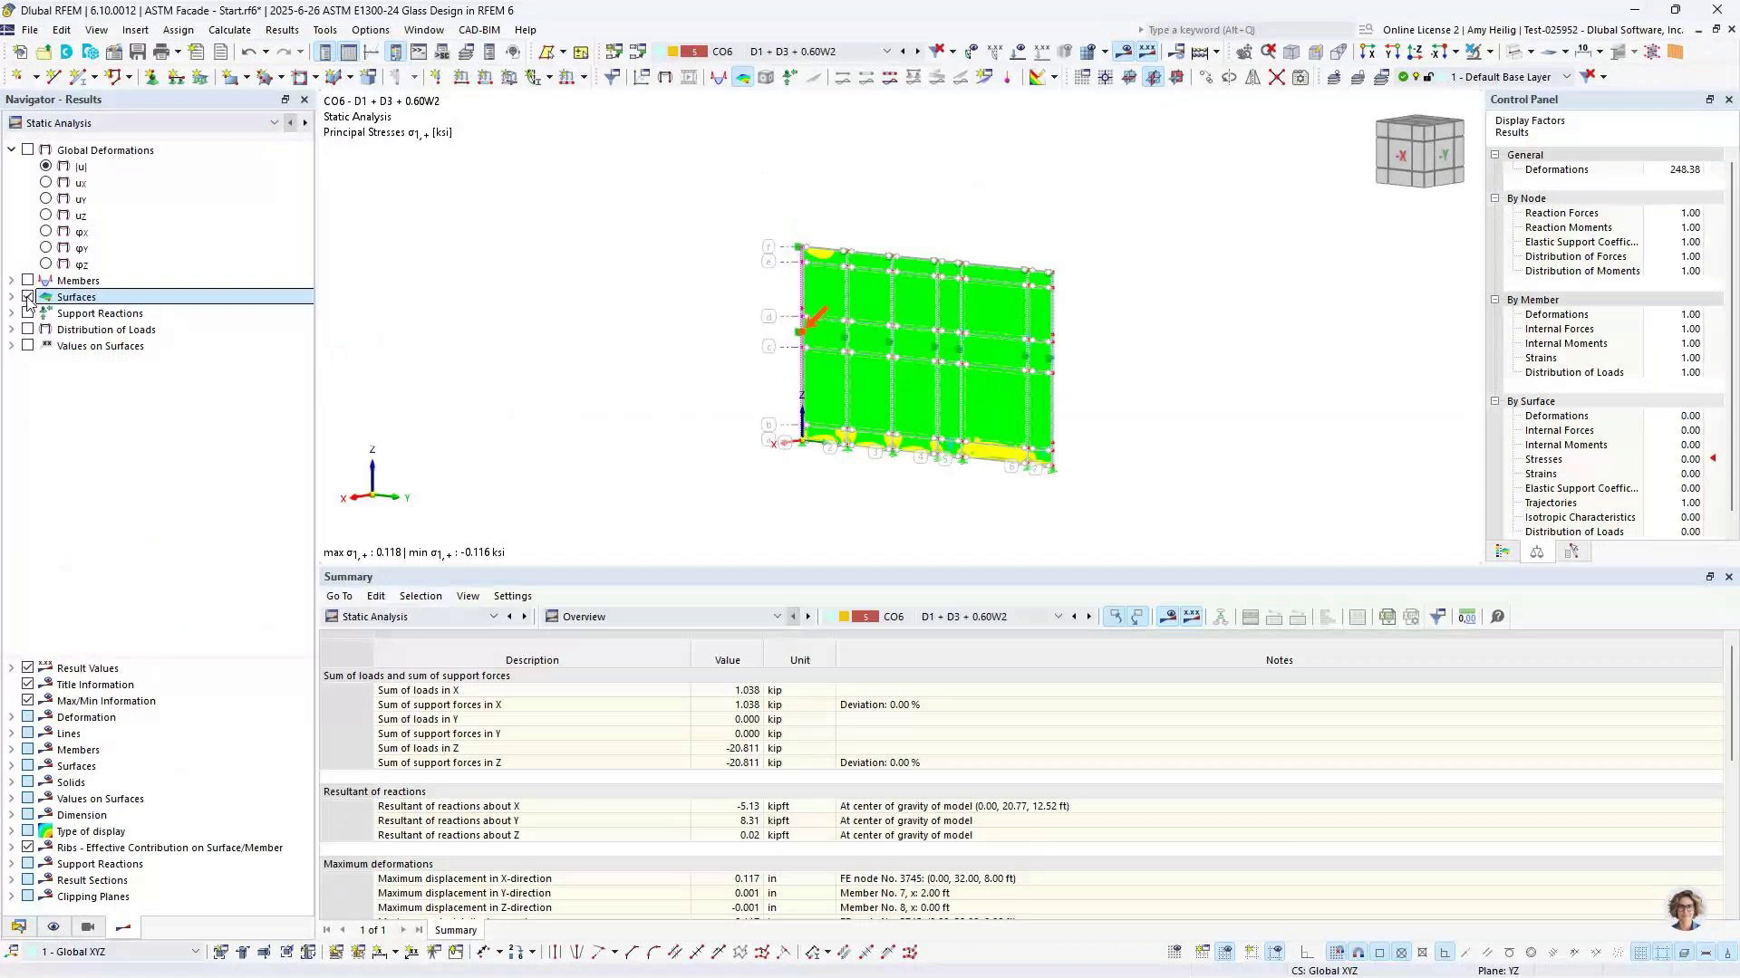
{"action": "left_click", "coordinate": [28, 281]}
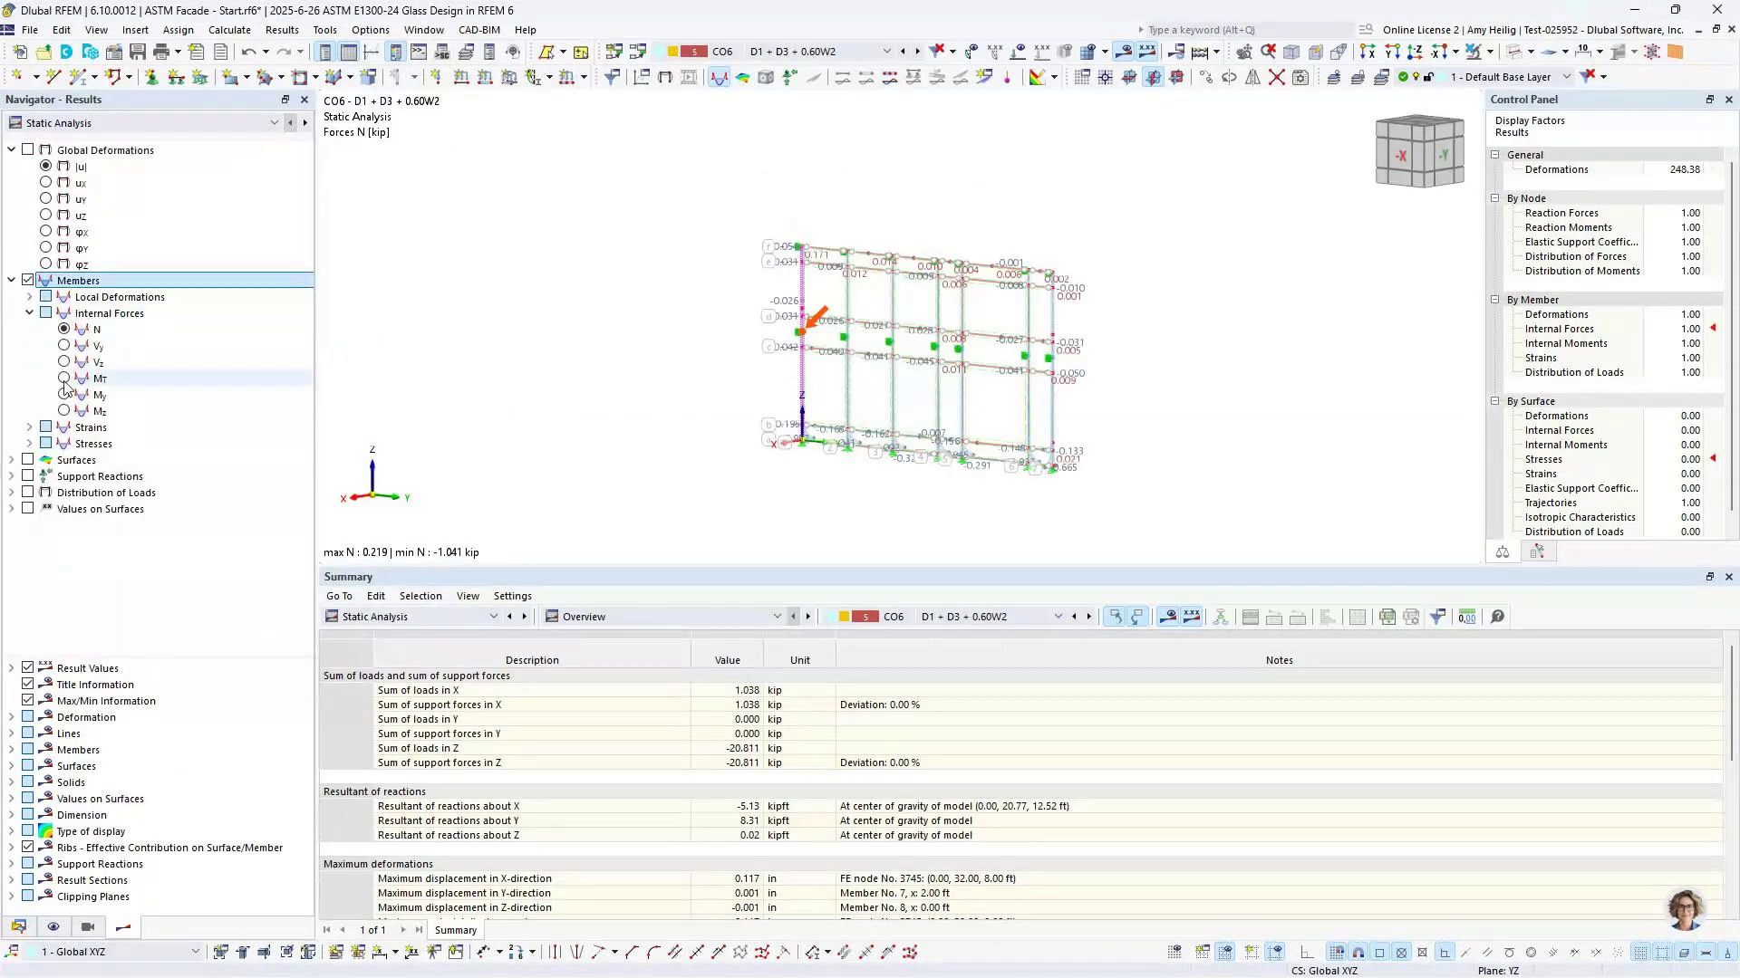
{"action": "left_click", "coordinate": [65, 395]}
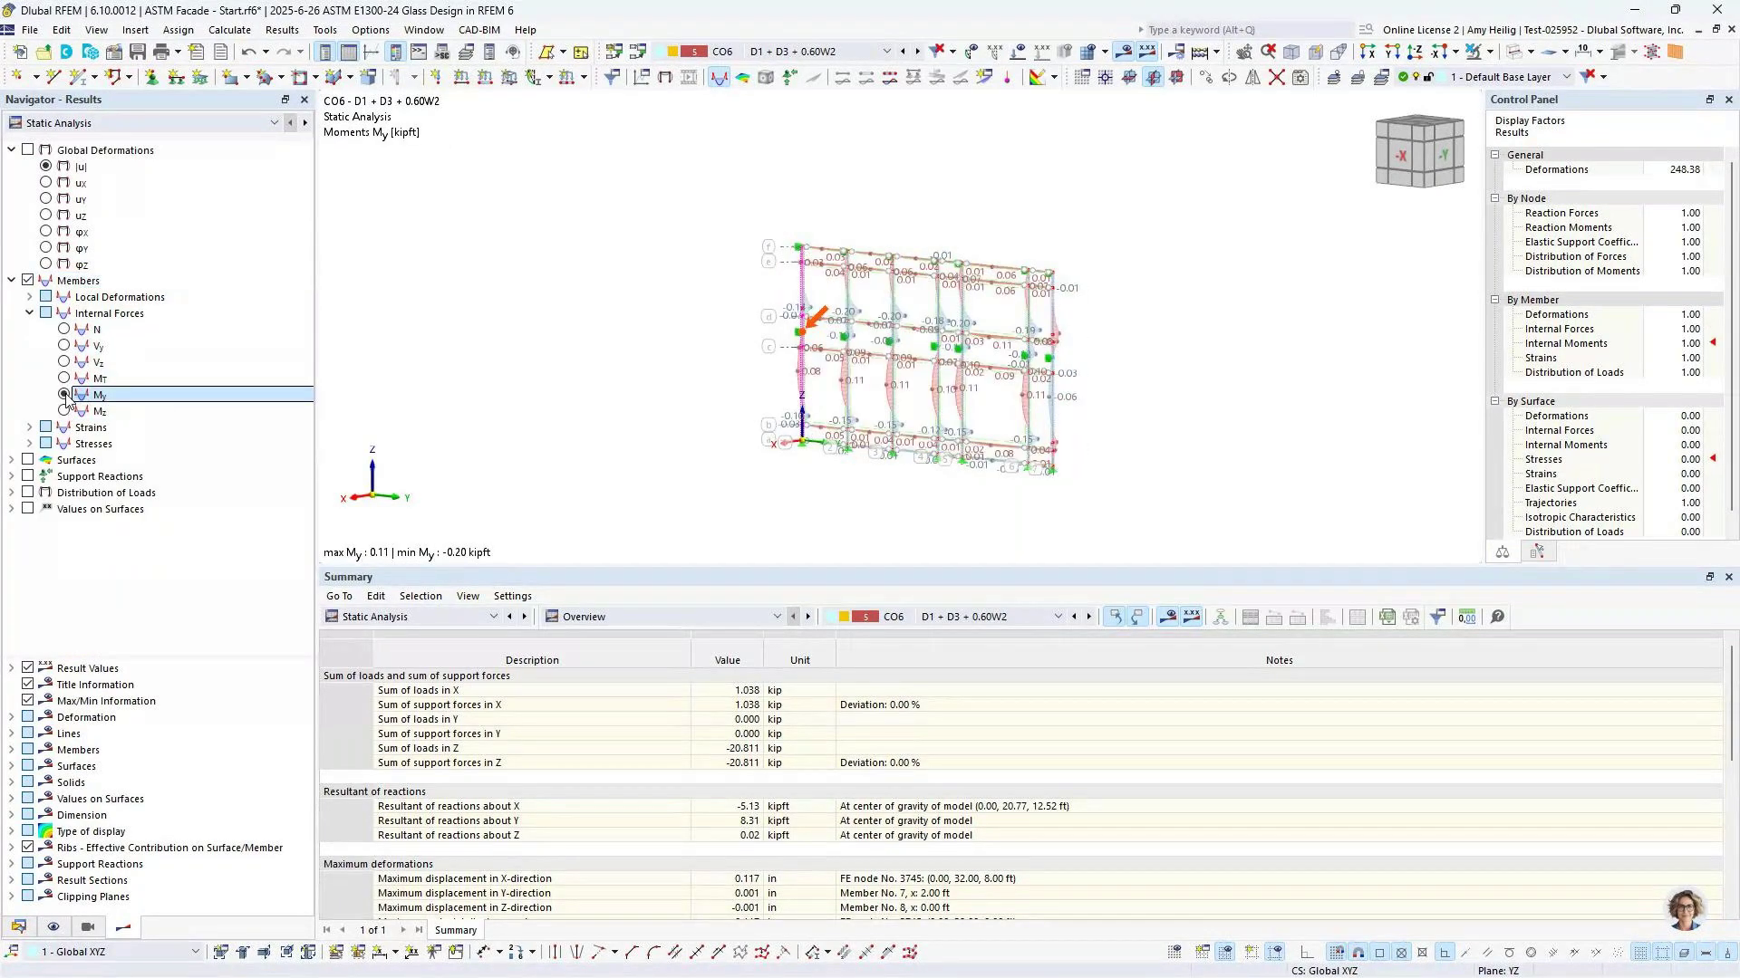
{"action": "left_click", "coordinate": [816, 51]}
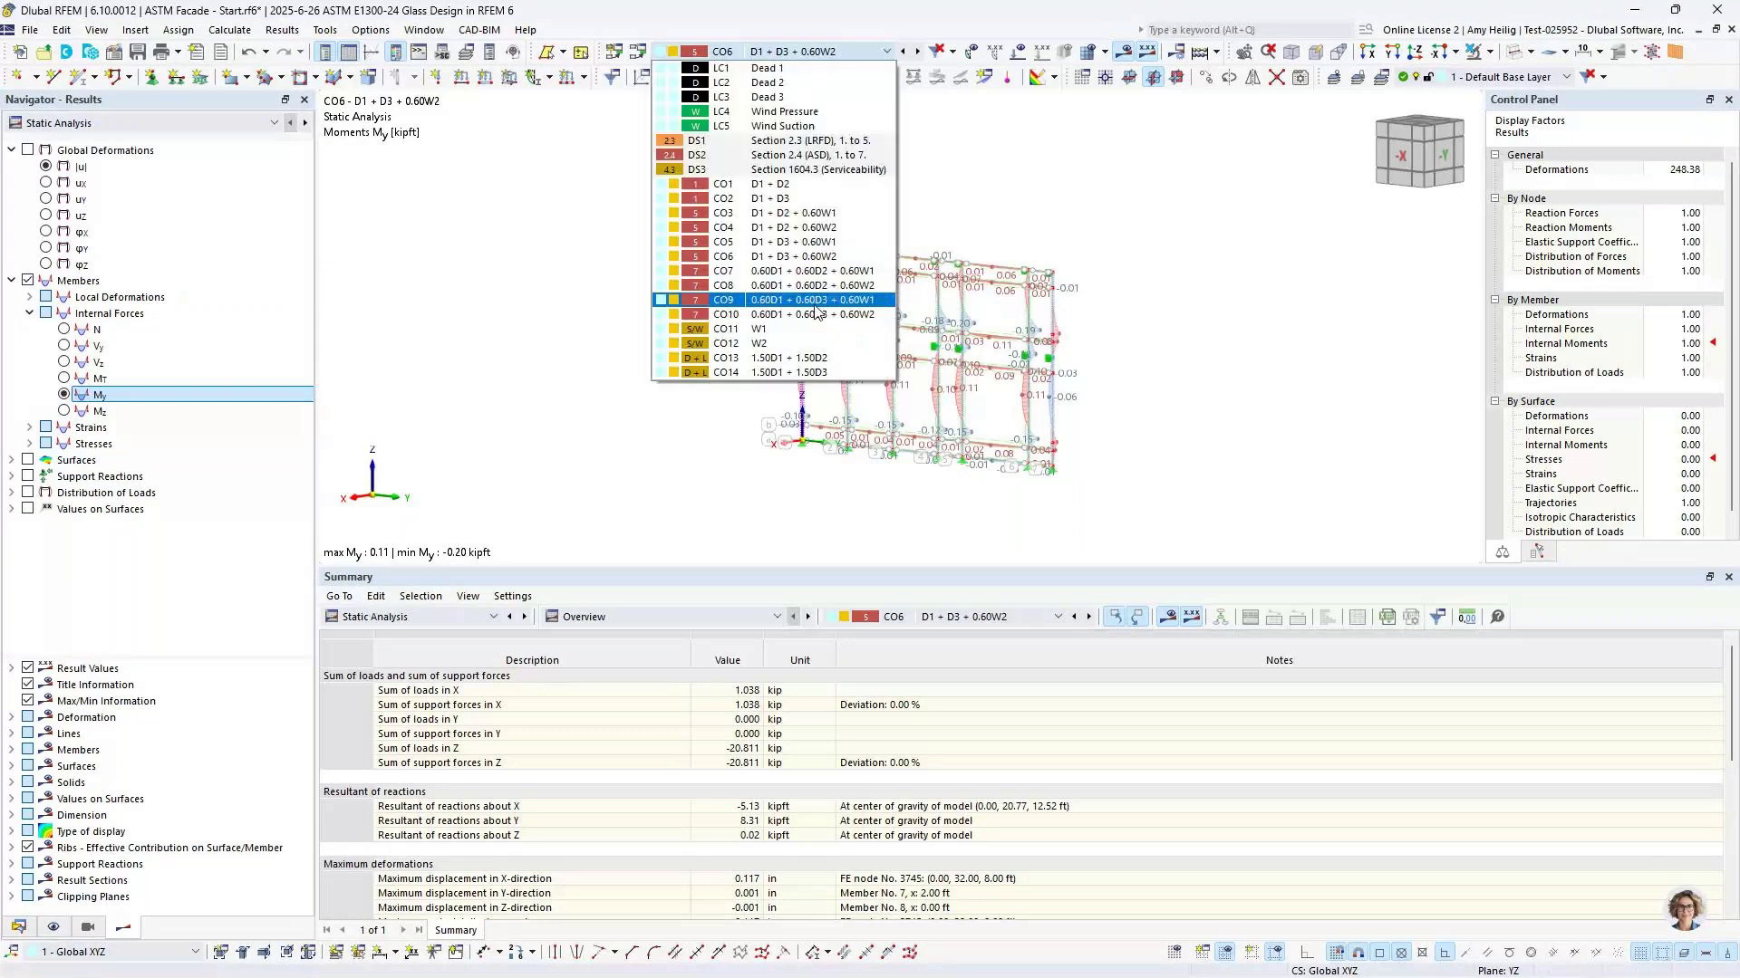
{"action": "left_click", "coordinate": [668, 415]}
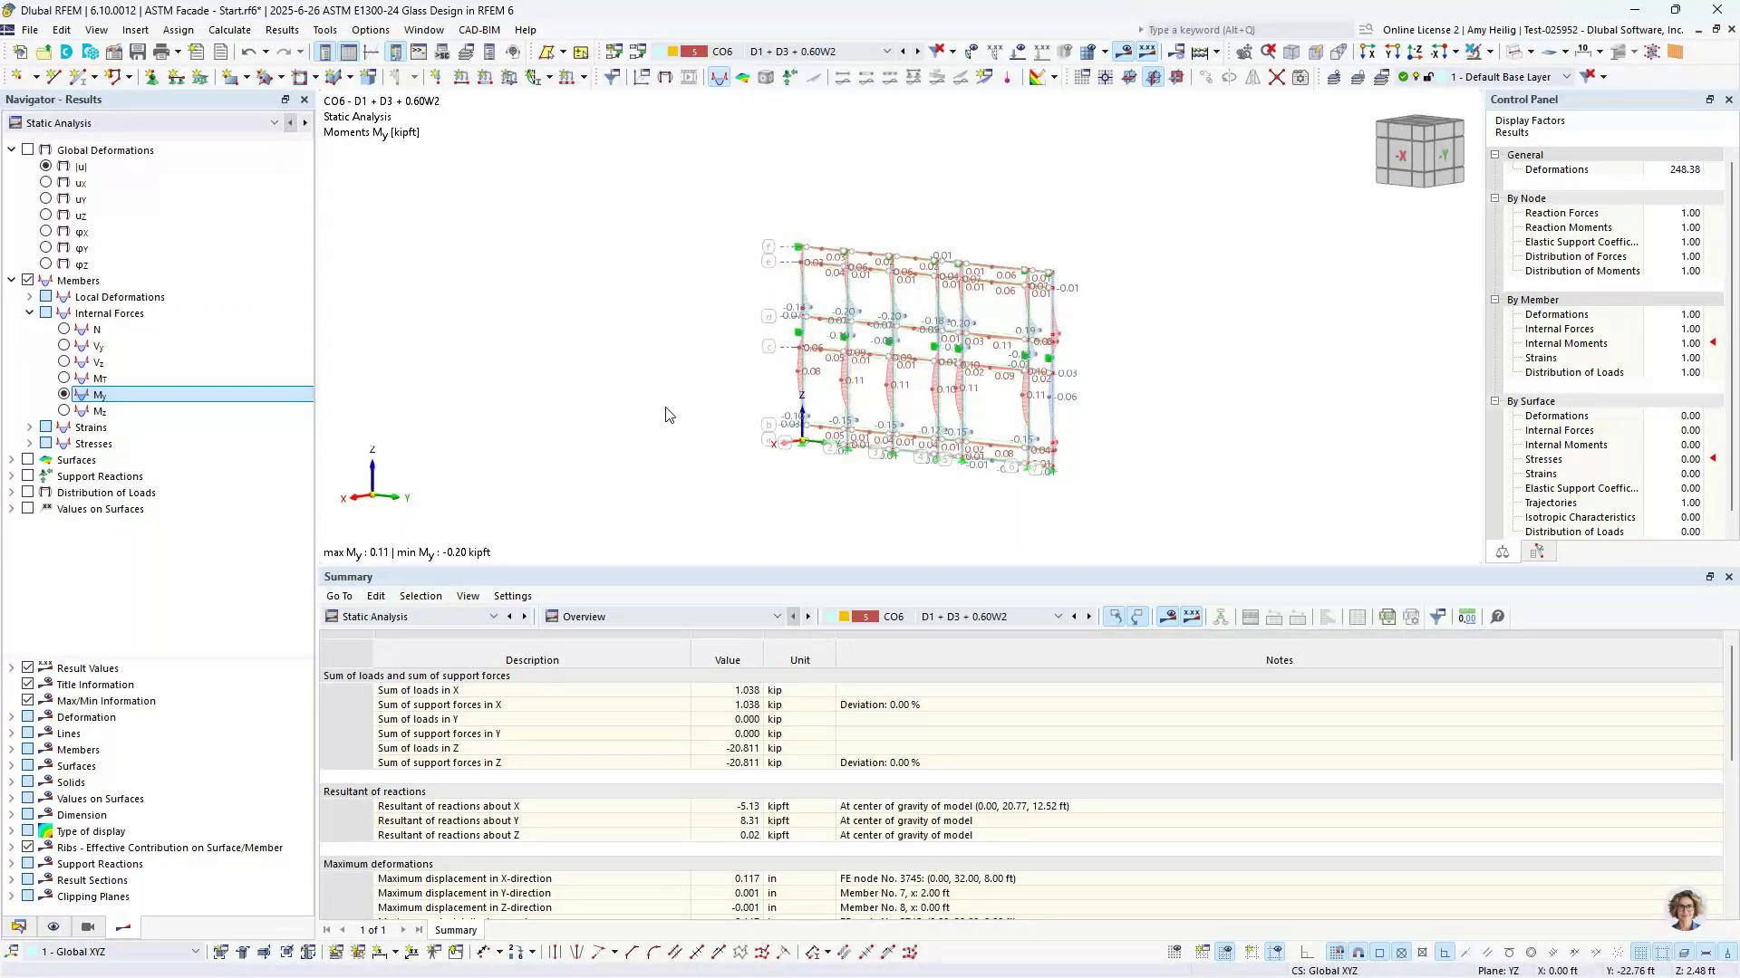
Switch to the PowerPoint slide show and advance to the Glass Design Future Developments slide
{"action": "key", "text": "super+Tab"}
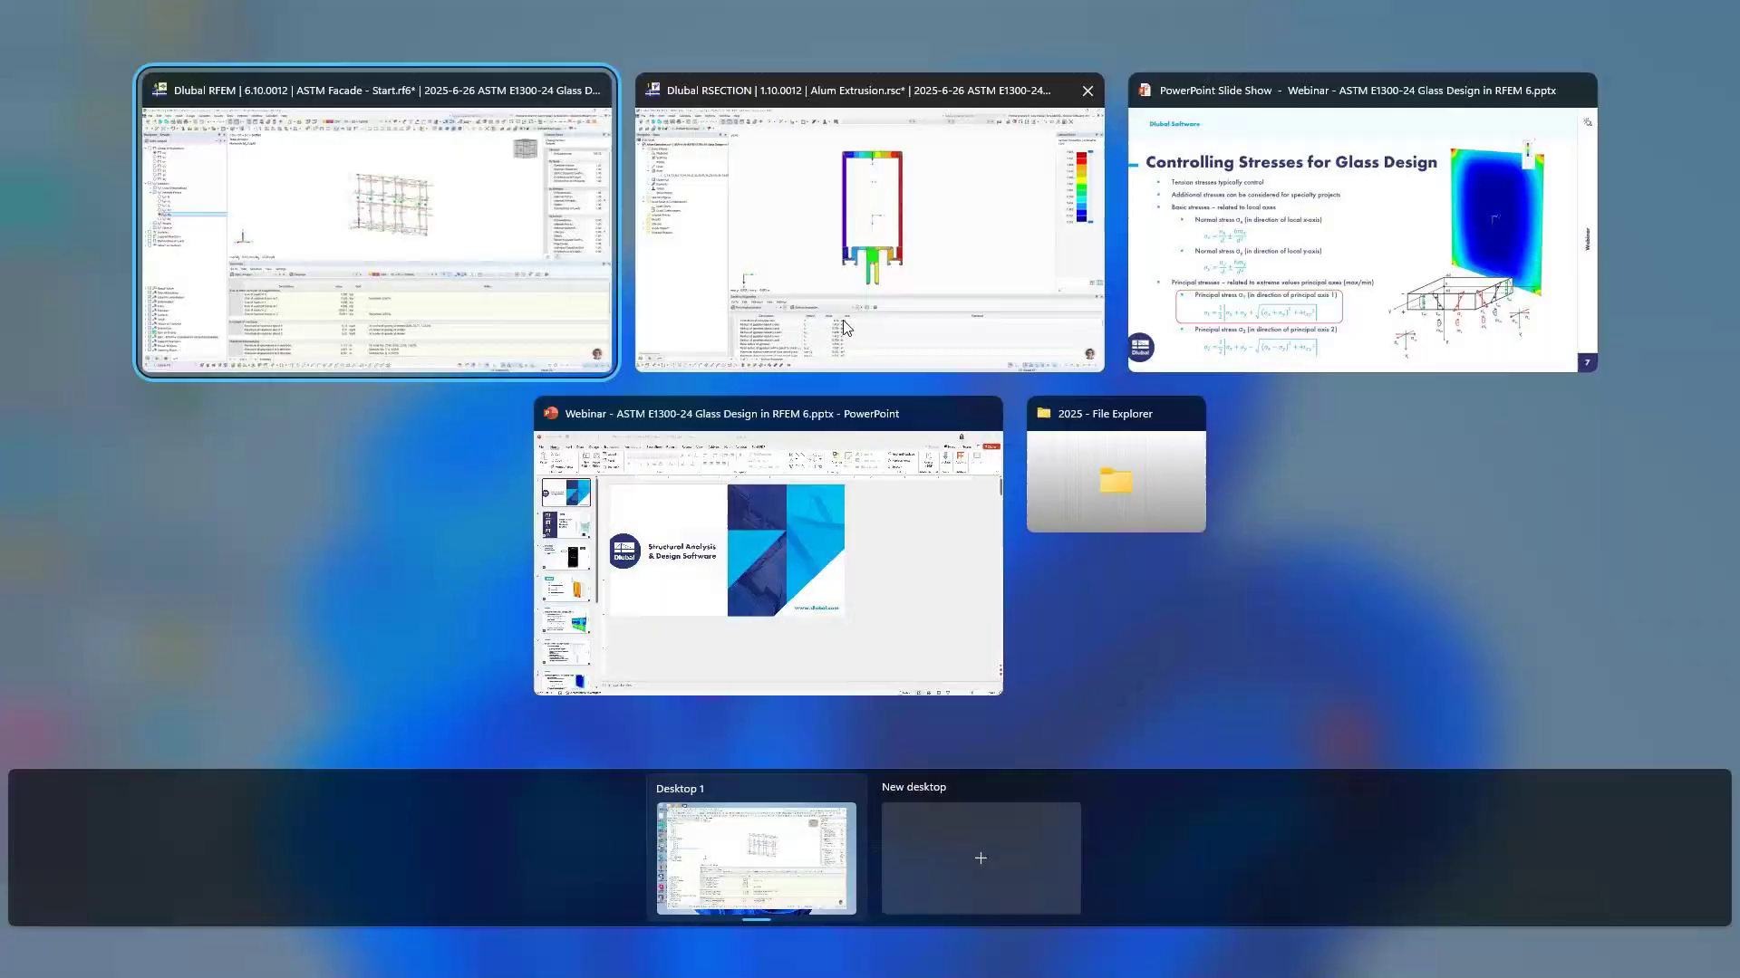
{"action": "left_click", "coordinate": [1279, 214]}
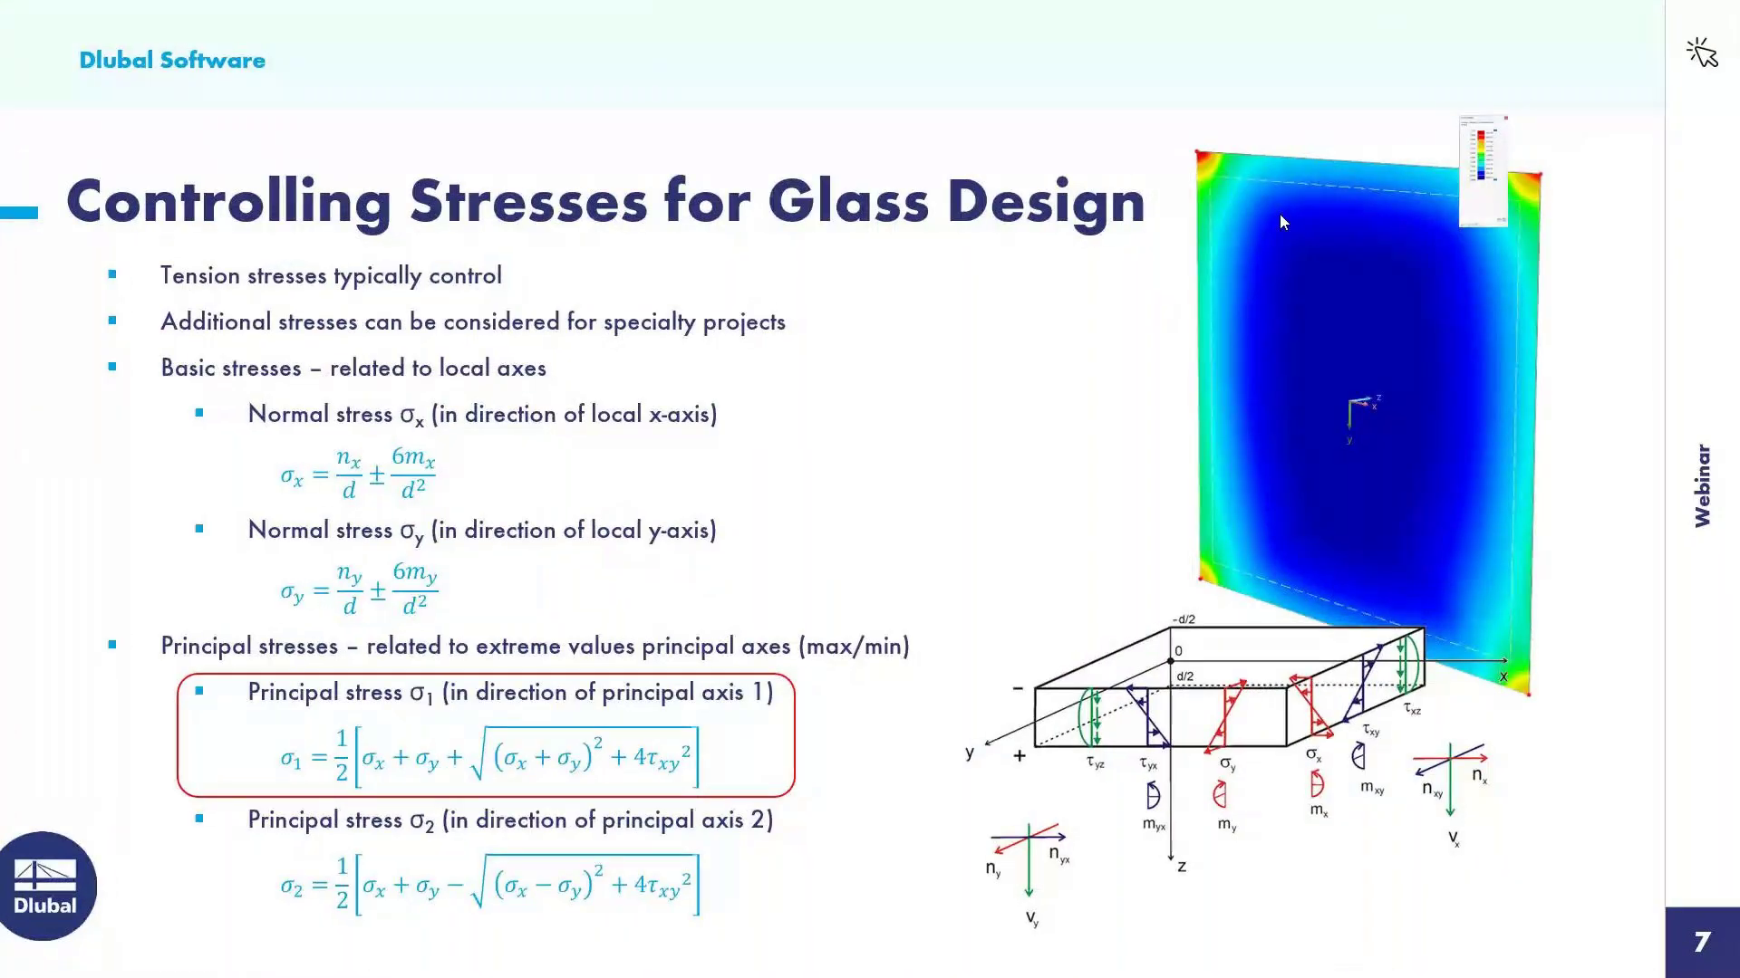
{"action": "left_click", "coordinate": [1283, 222]}
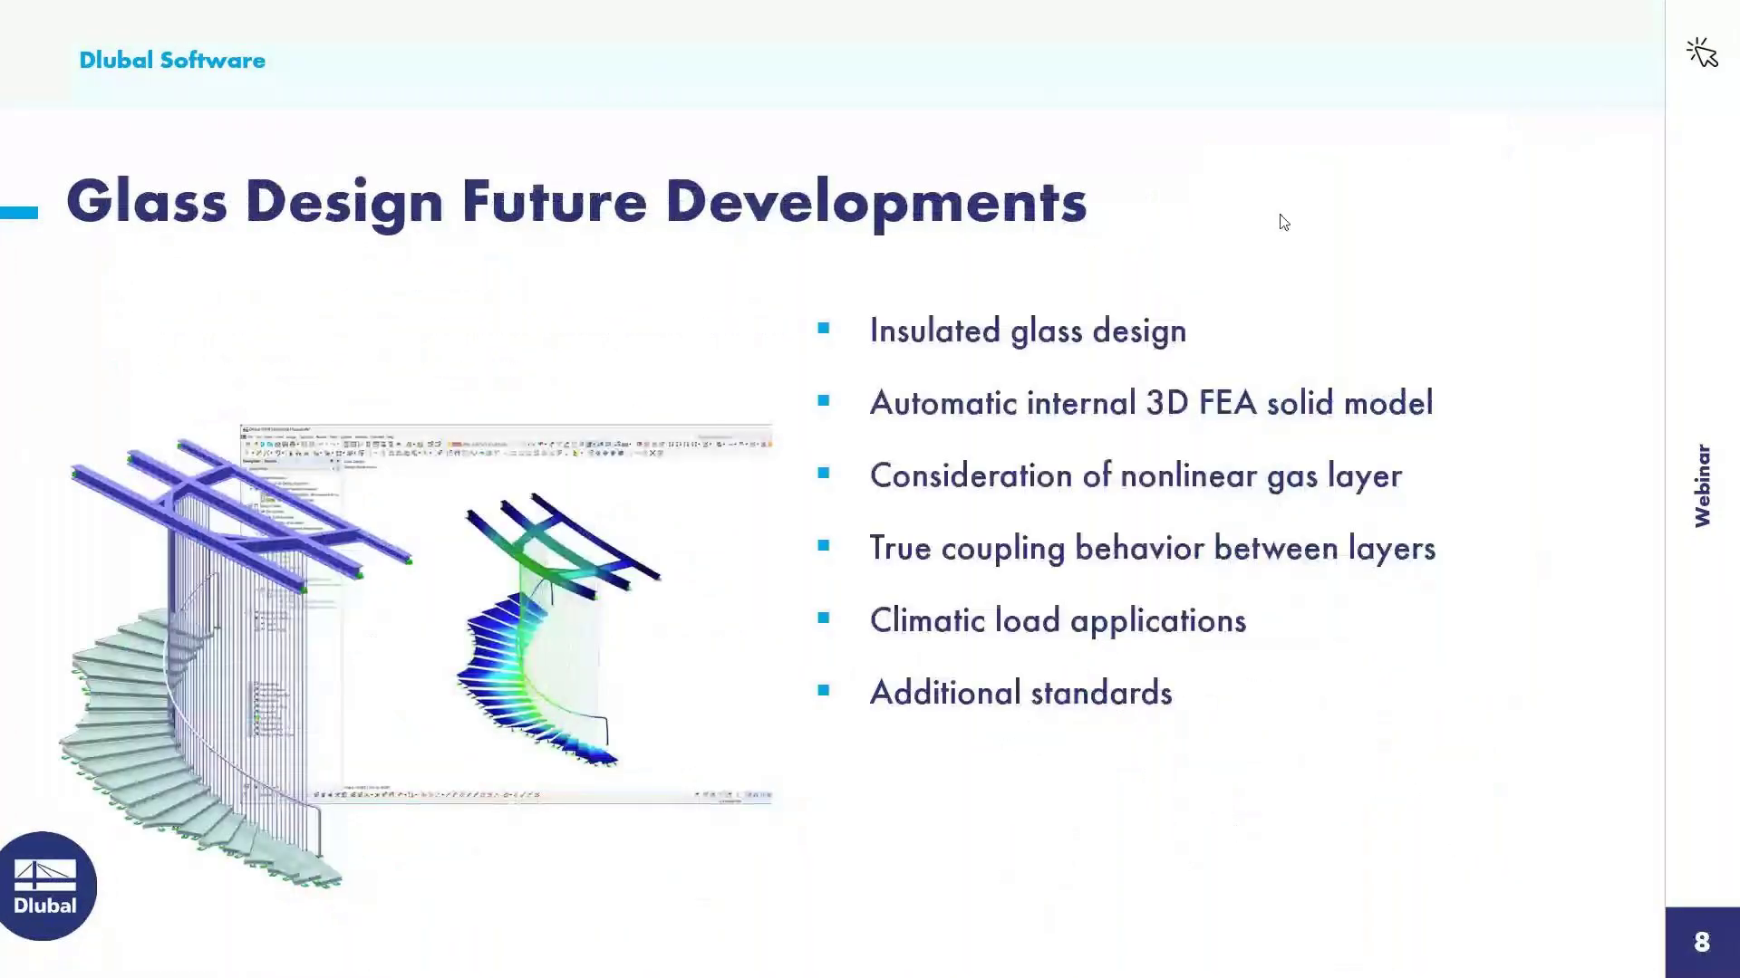